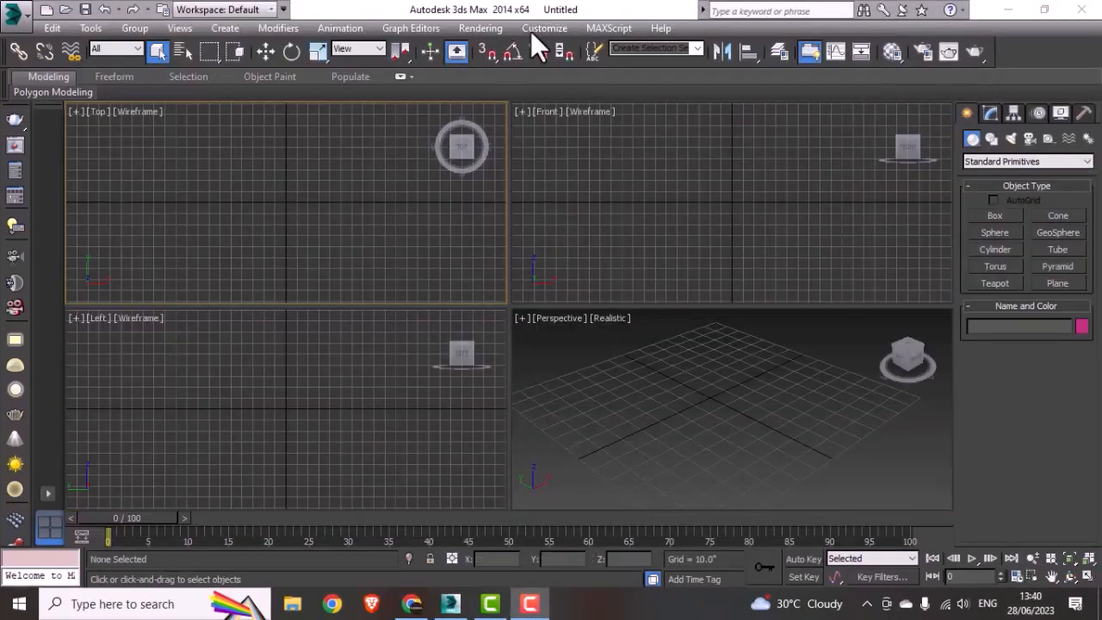
Step: Set the display units to US Standard Decimal Inches
{"action": "left_click", "coordinate": [538, 28]}
{"action": "left_click", "coordinate": [574, 236]}
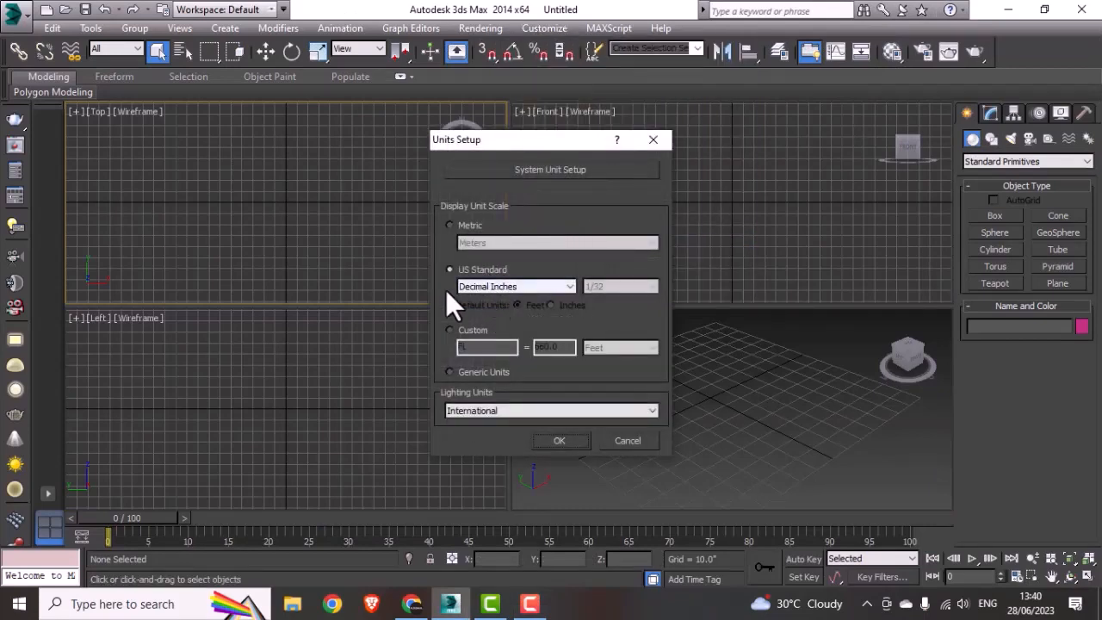
{"action": "left_click", "coordinate": [497, 287]}
{"action": "left_click", "coordinate": [493, 298]}
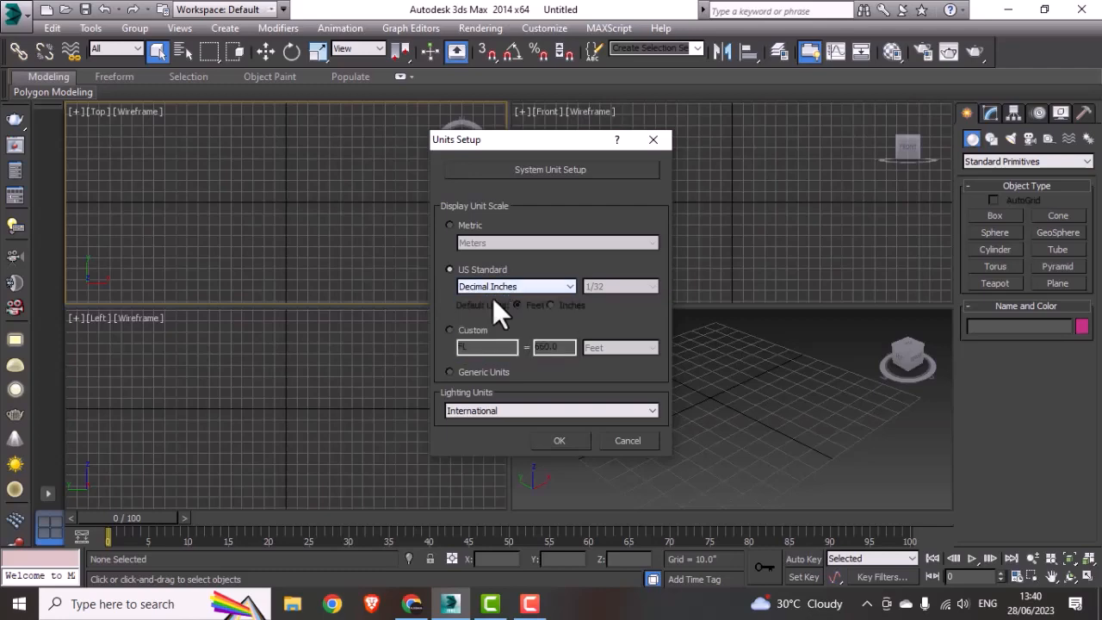
{"action": "left_click", "coordinate": [558, 440]}
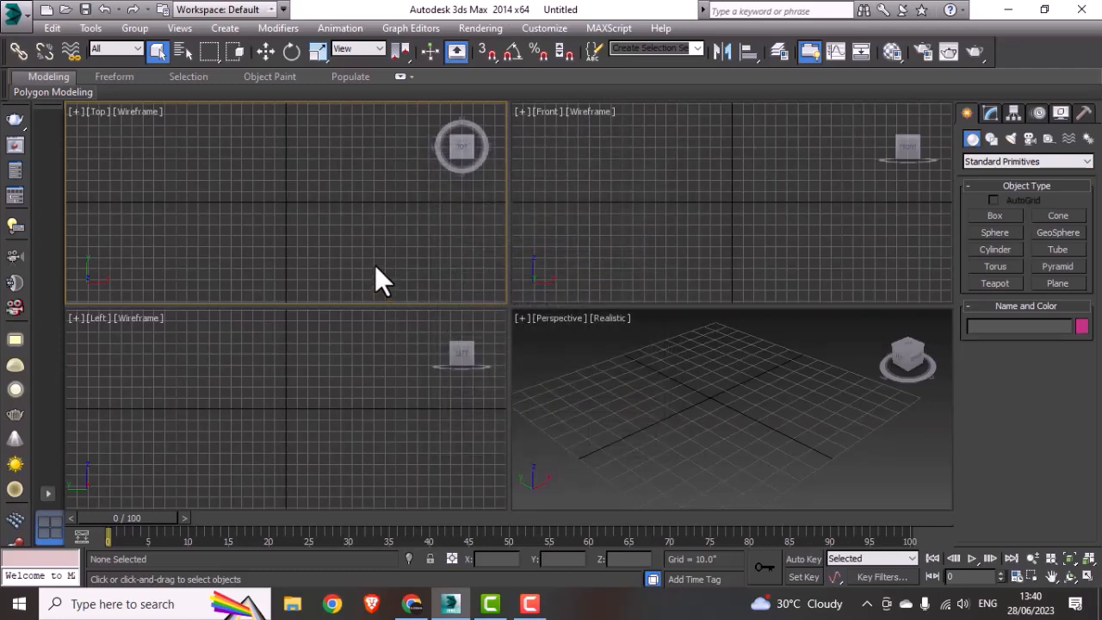
Step: Draw a rectangle spline about 60 by 99 inches in the Top viewport and move it to about X 59", Y 40"
{"action": "key", "text": "alt+w"}
{"action": "middle_click_drag", "start_coordinate": [513, 305], "coordinate": [506, 304]}
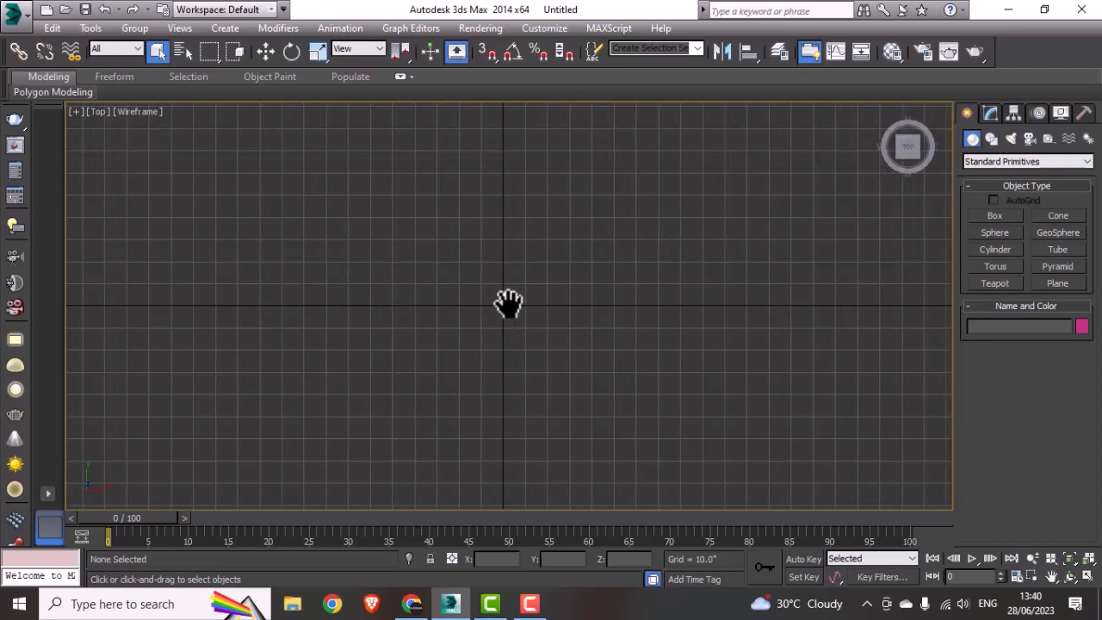
{"action": "left_click", "coordinate": [991, 140]}
{"action": "left_click", "coordinate": [1064, 227]}
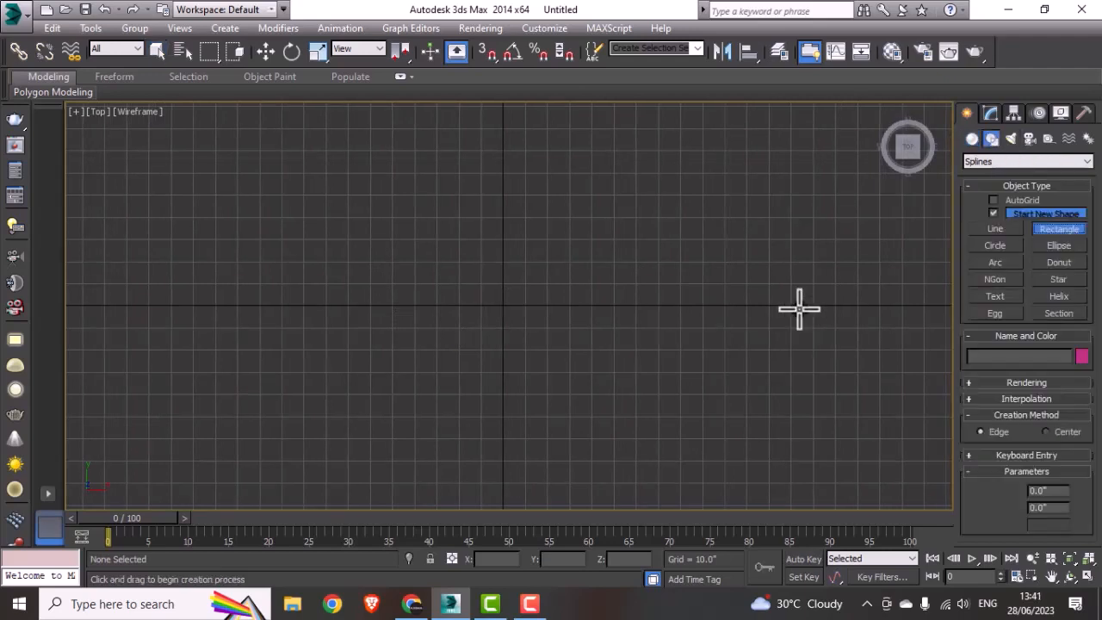
{"action": "left_click_drag", "start_coordinate": [302, 204], "coordinate": [521, 337]}
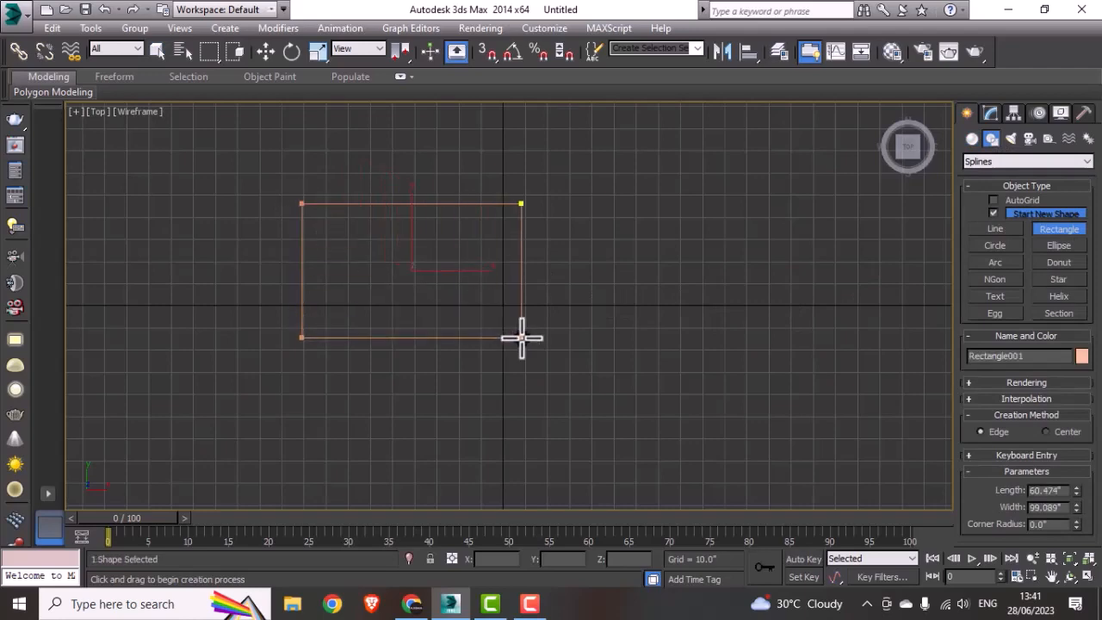
{"action": "key", "text": "w"}
{"action": "left_click_drag", "start_coordinate": [424, 261], "coordinate": [645, 208]}
{"action": "middle_click_drag", "start_coordinate": [613, 292], "coordinate": [406, 375]}
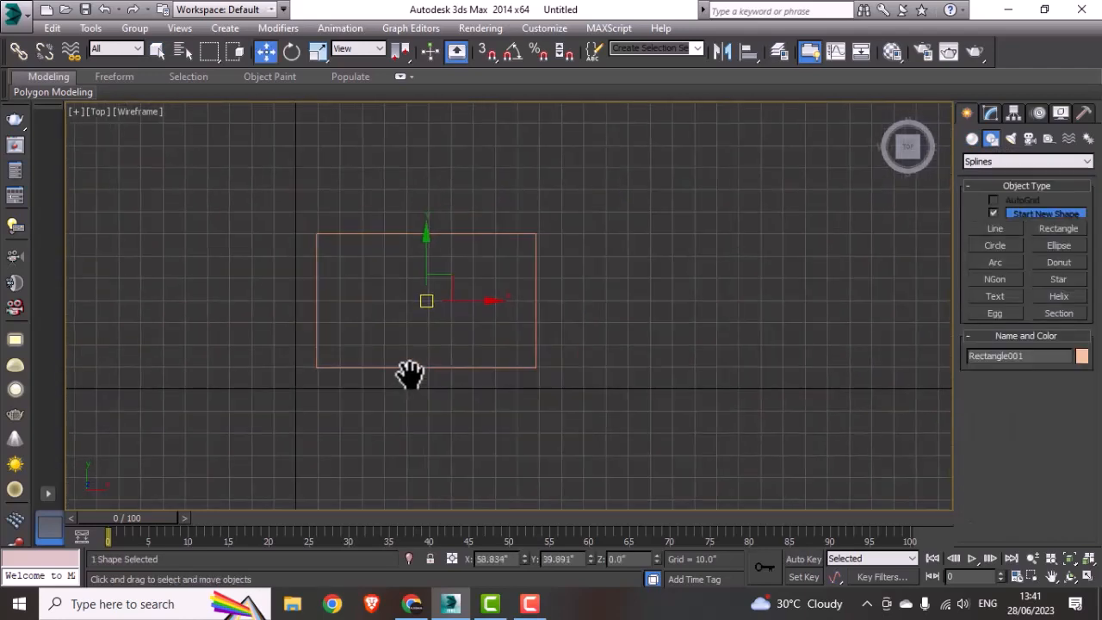
Step: Set the rectangle's length to 300" and its width to 480"
{"action": "left_click", "coordinate": [990, 112]}
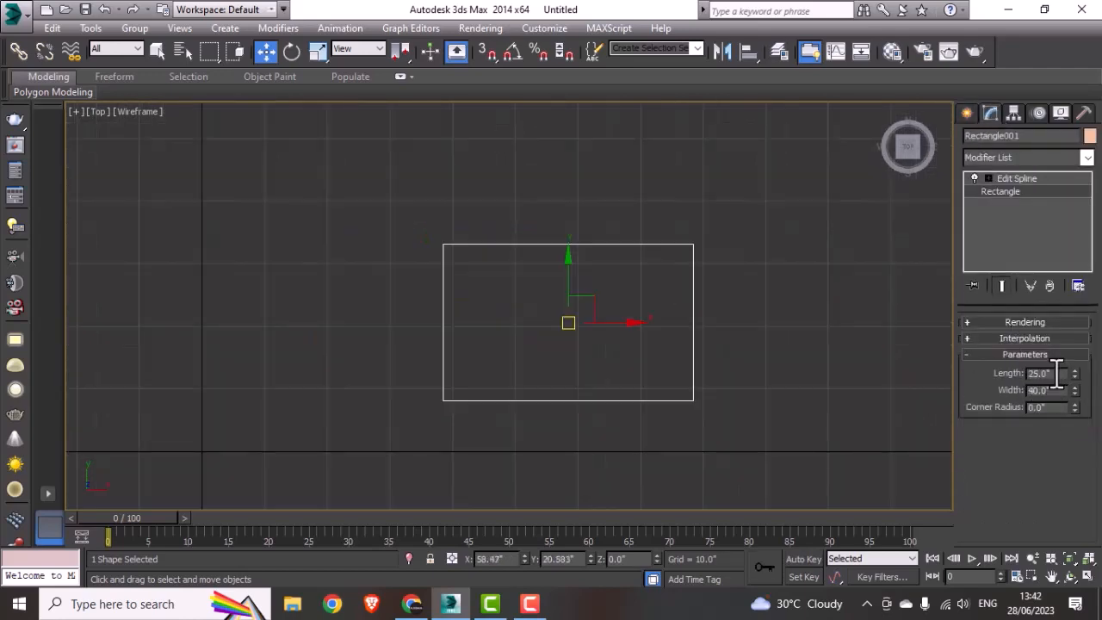
{"action": "left_click_drag", "start_coordinate": [1056, 372], "coordinate": [953, 387]}
{"action": "type", "text": "250"}
{"action": "key", "text": "Tab"}
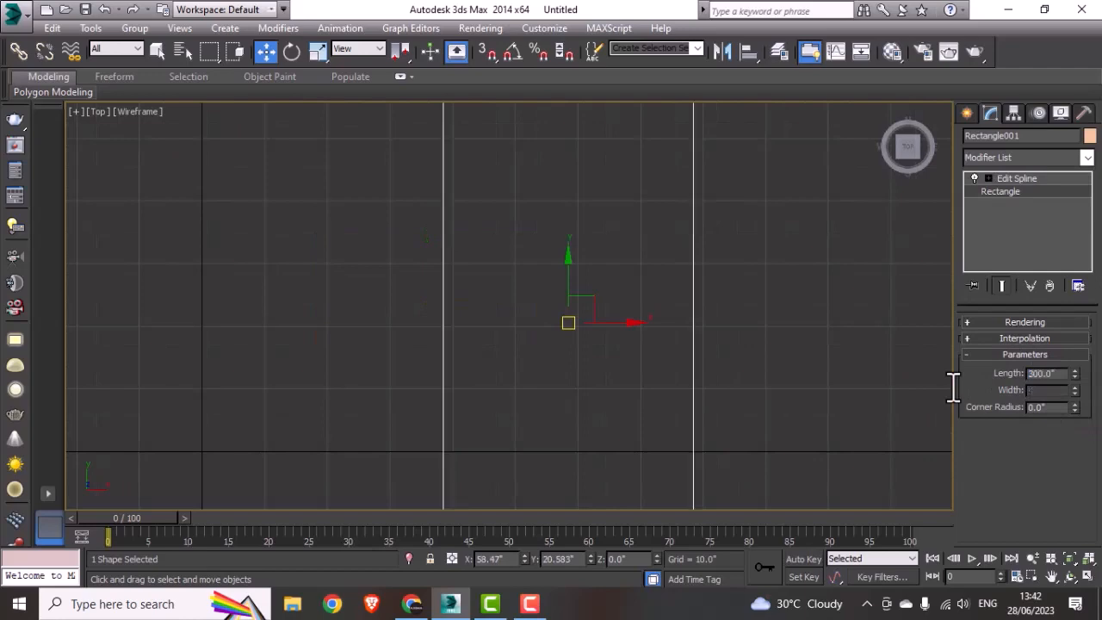
{"action": "type", "text": "400"}
{"action": "key", "text": "Return"}
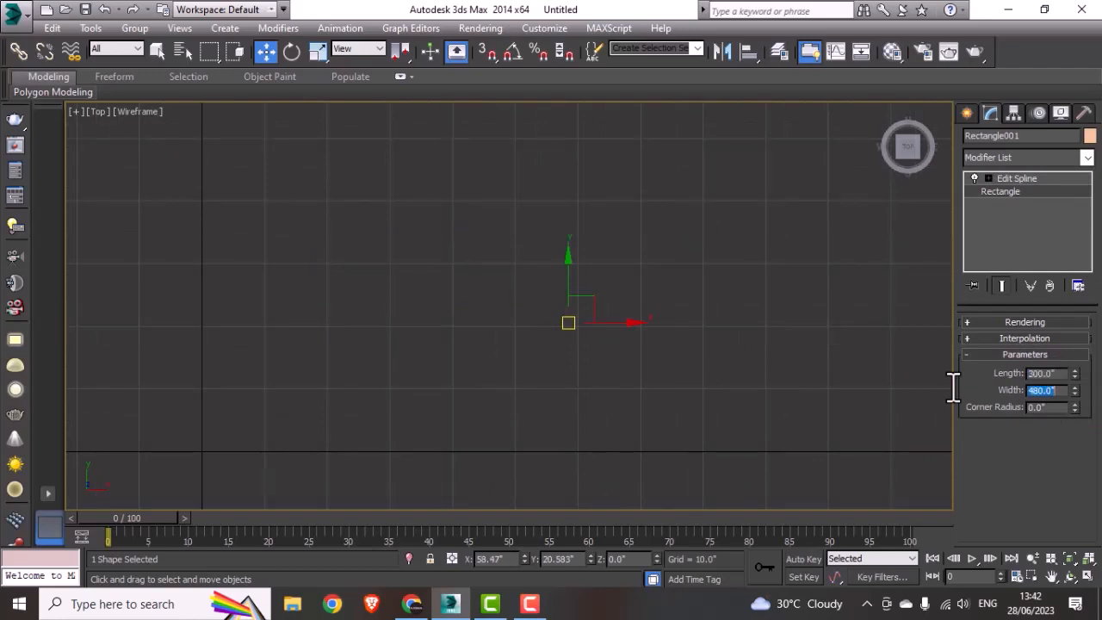
Step: Move the enlarged rectangle above and to the right of the origin, to about X 299", Y 191", and deselect it
{"action": "scroll", "coordinate": [430, 379], "scroll_direction": "down", "scroll_amount": 10}
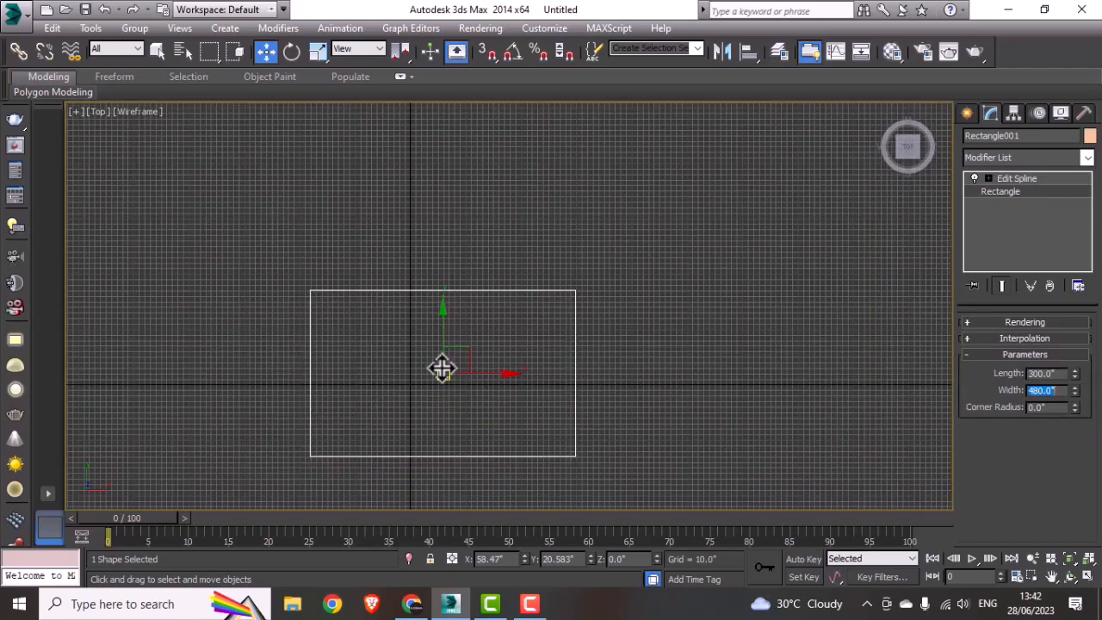
{"action": "left_click_drag", "start_coordinate": [443, 371], "coordinate": [575, 279]}
{"action": "left_click", "coordinate": [709, 379]}
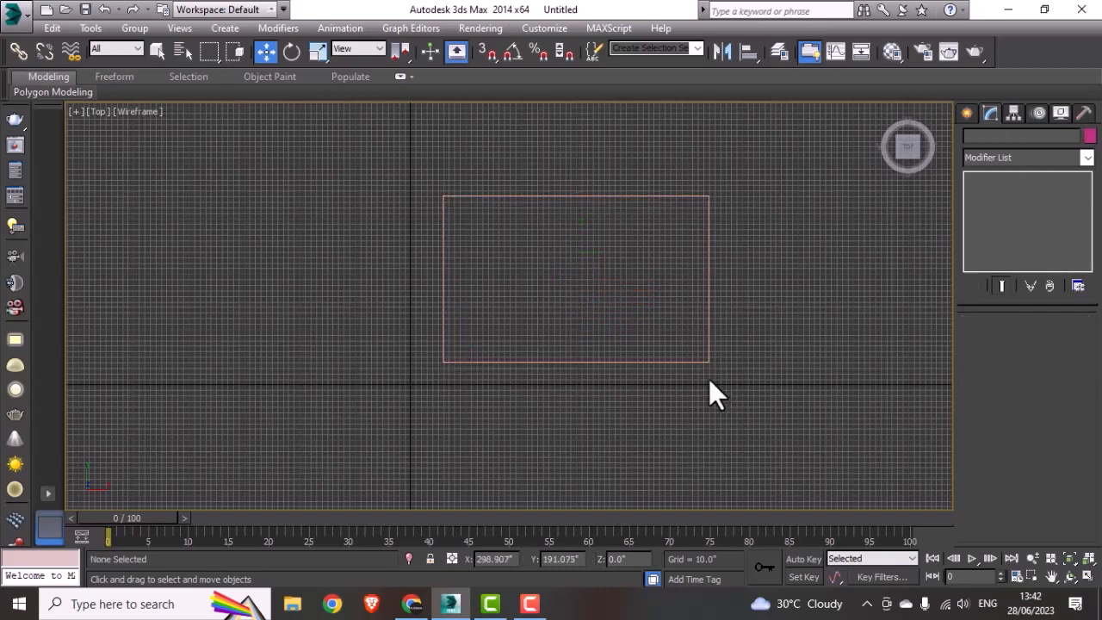
{"action": "scroll", "coordinate": [709, 332], "scroll_direction": "up", "scroll_amount": 3}
{"action": "middle_click_drag", "start_coordinate": [709, 329], "coordinate": [705, 369]}
{"action": "scroll", "coordinate": [707, 371], "scroll_direction": "down", "scroll_amount": 2}
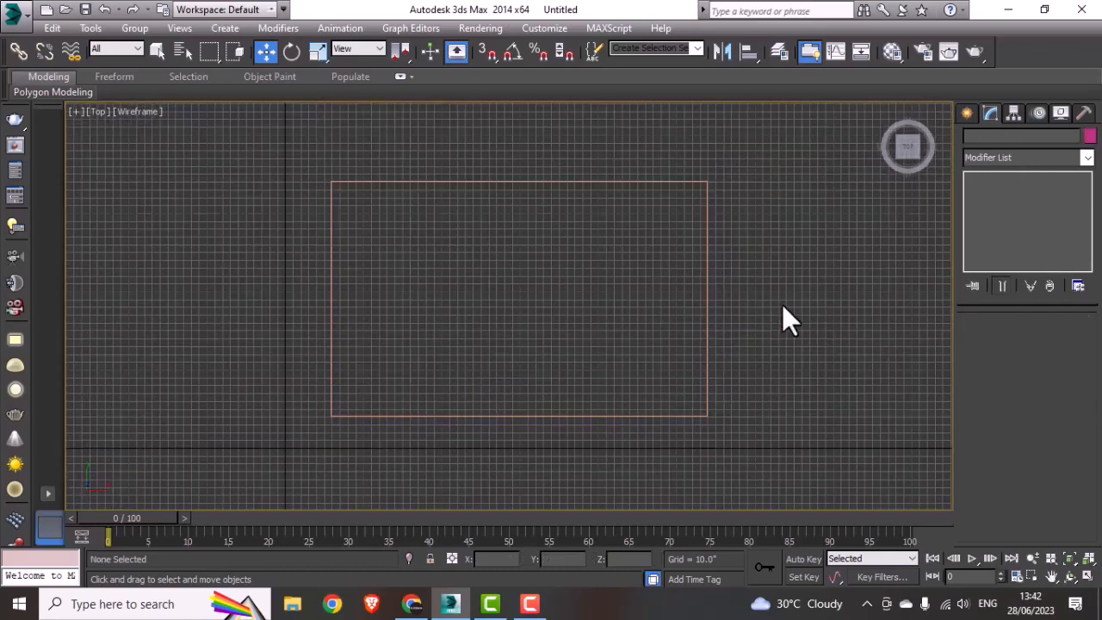
Step: Outline the rectangle's spline by 4" at the Spline level of Edit Spline, and leave the sub-object level
{"action": "left_click_drag", "start_coordinate": [782, 304], "coordinate": [635, 392]}
{"action": "left_click", "coordinate": [987, 178]}
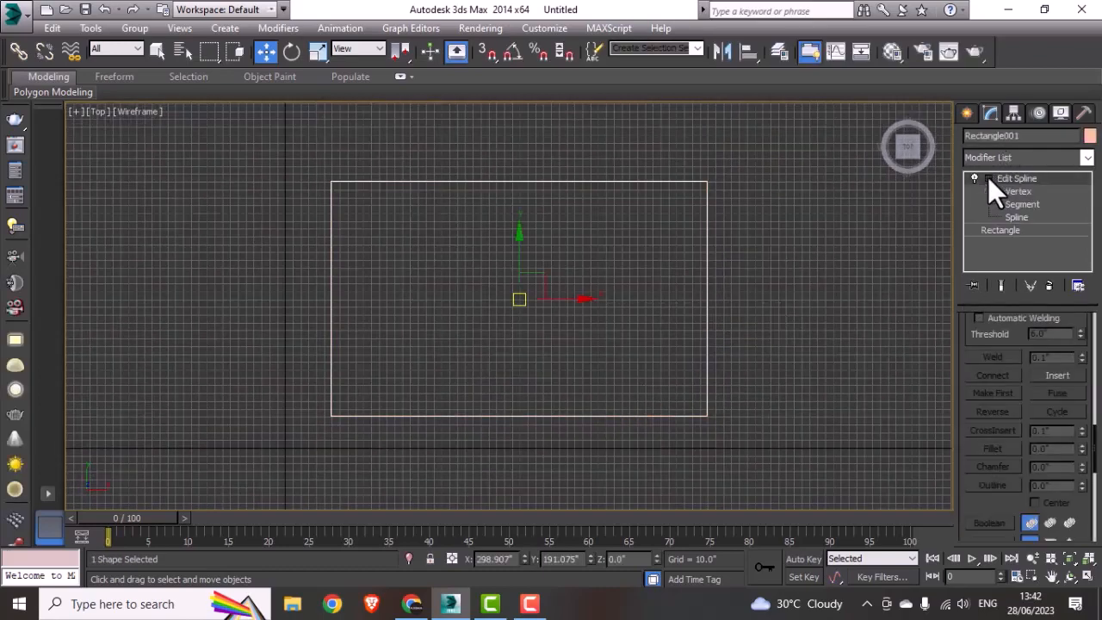
{"action": "left_click", "coordinate": [1015, 218]}
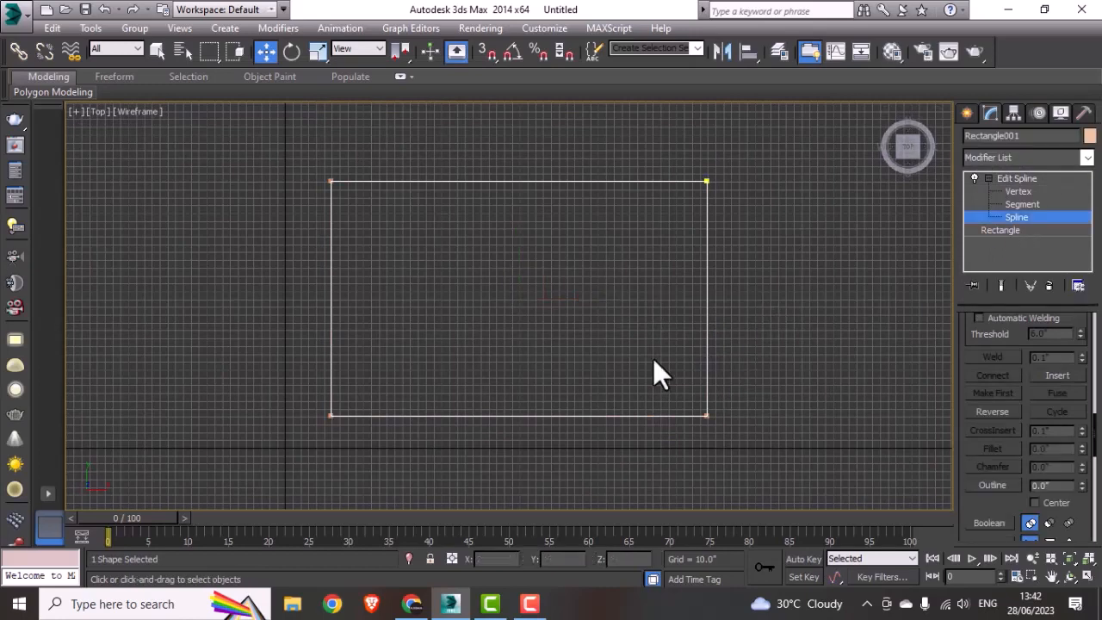
{"action": "left_click_drag", "start_coordinate": [1052, 487], "coordinate": [1002, 495]}
{"action": "type", "text": "4"}
{"action": "key", "text": "Return"}
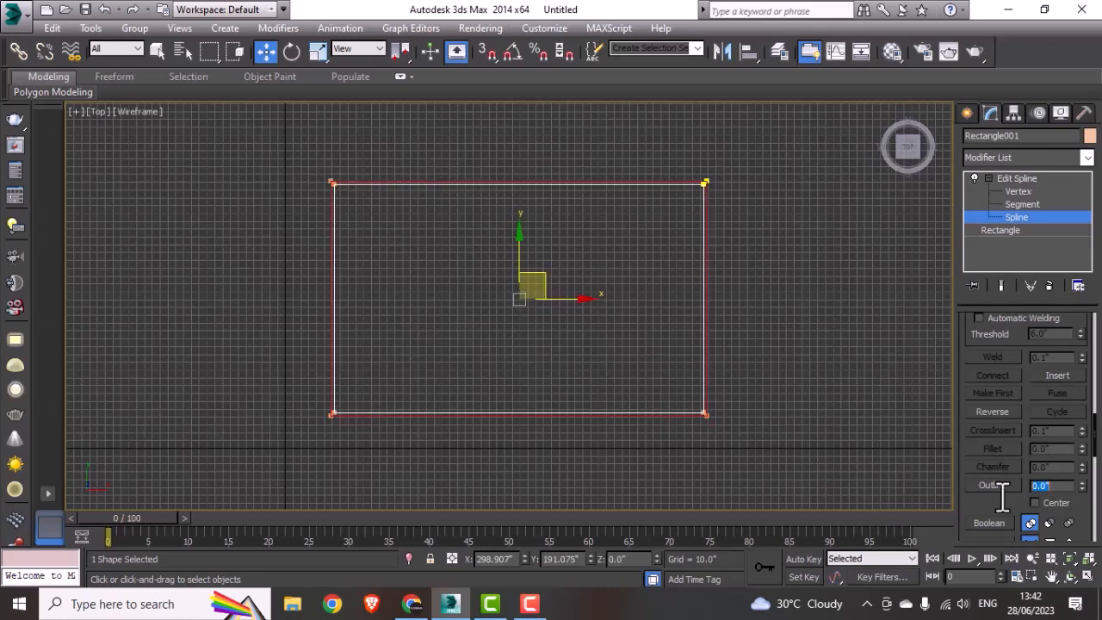
{"action": "left_click", "coordinate": [1015, 216]}
Step: Extrude the outlined rectangle by 120" with Generate Mapping Coords enabled, and deselect it
{"action": "middle_click_drag", "start_coordinate": [603, 403], "coordinate": [586, 411]}
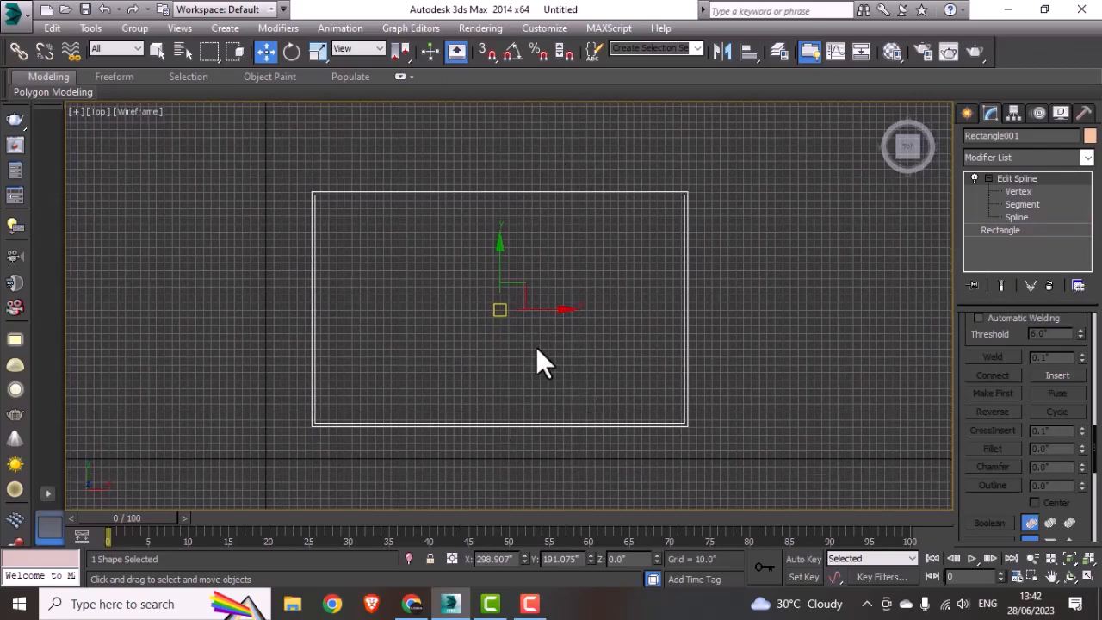
{"action": "left_click", "coordinate": [1014, 158]}
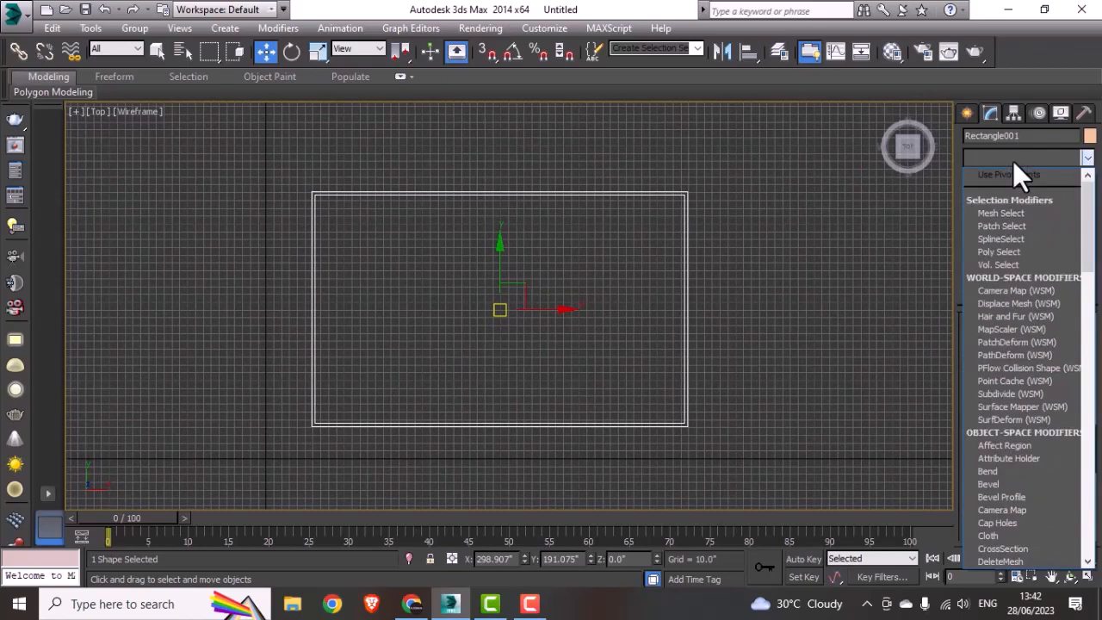
{"action": "type", "text": "ex"}
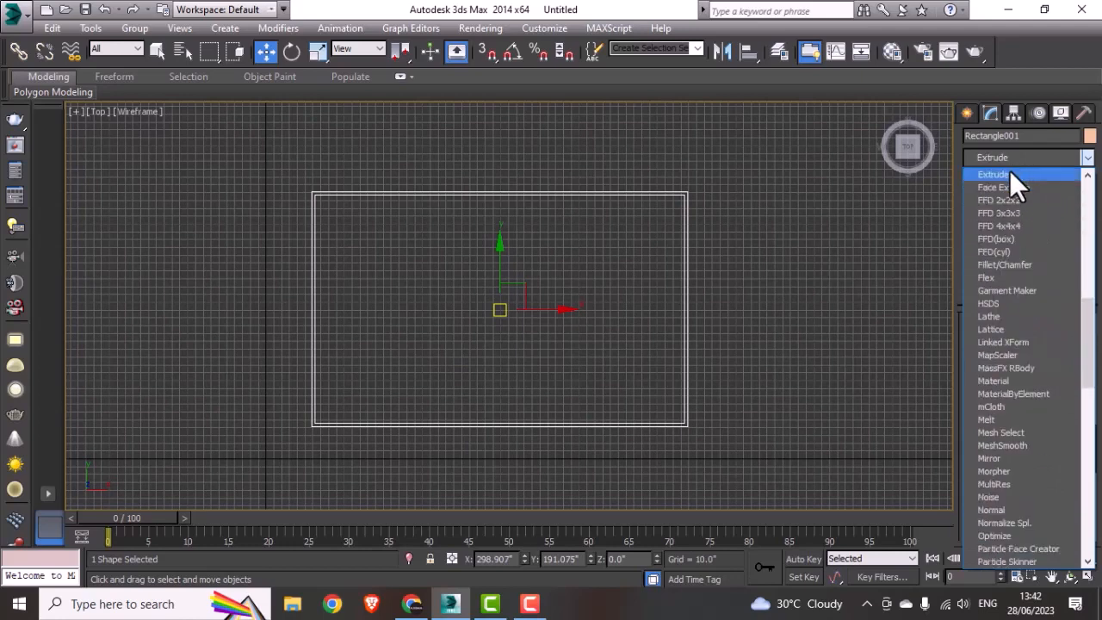
{"action": "left_click", "coordinate": [1010, 173]}
{"action": "left_click_drag", "start_coordinate": [1043, 343], "coordinate": [1012, 342]}
{"action": "type", "text": "120."}
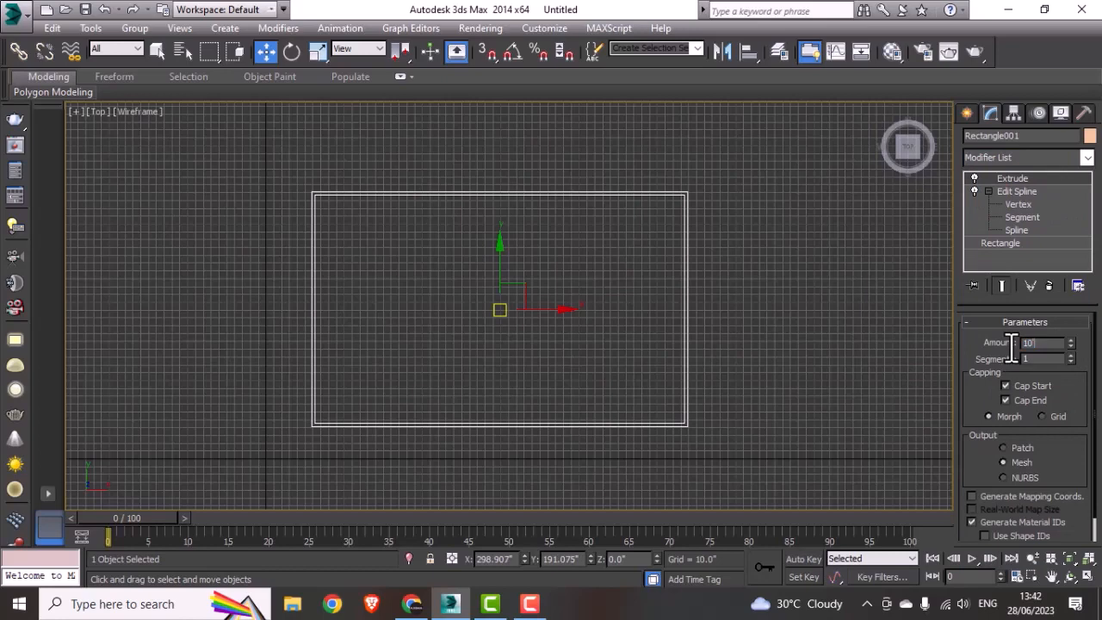
{"action": "type", "text": "0"}
{"action": "key", "text": "Return"}
{"action": "left_click", "coordinate": [972, 497]}
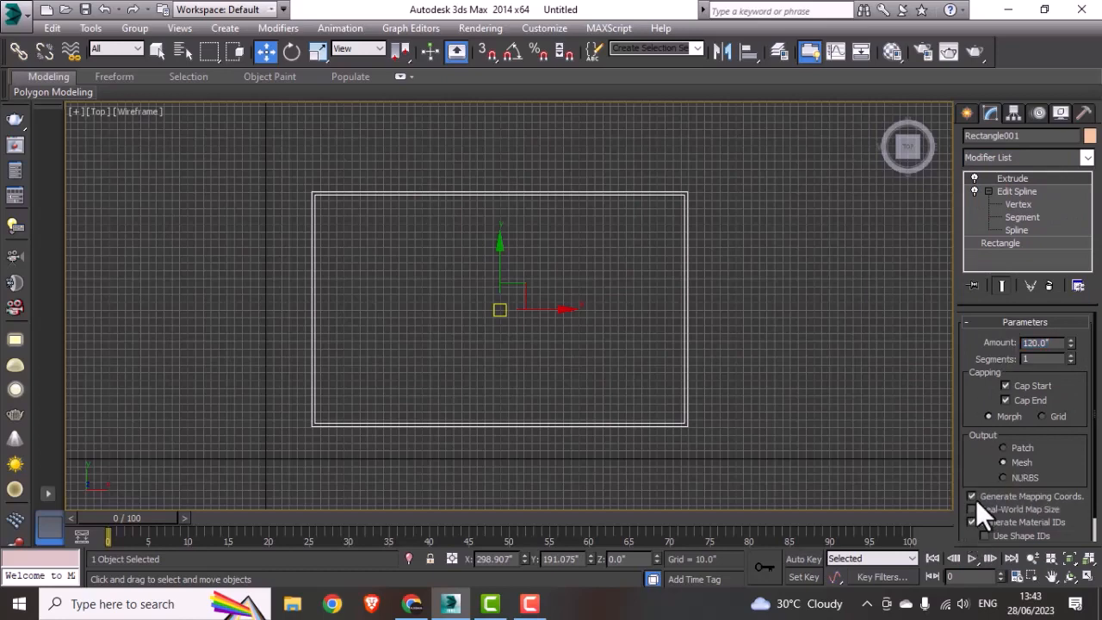
{"action": "left_click", "coordinate": [823, 393]}
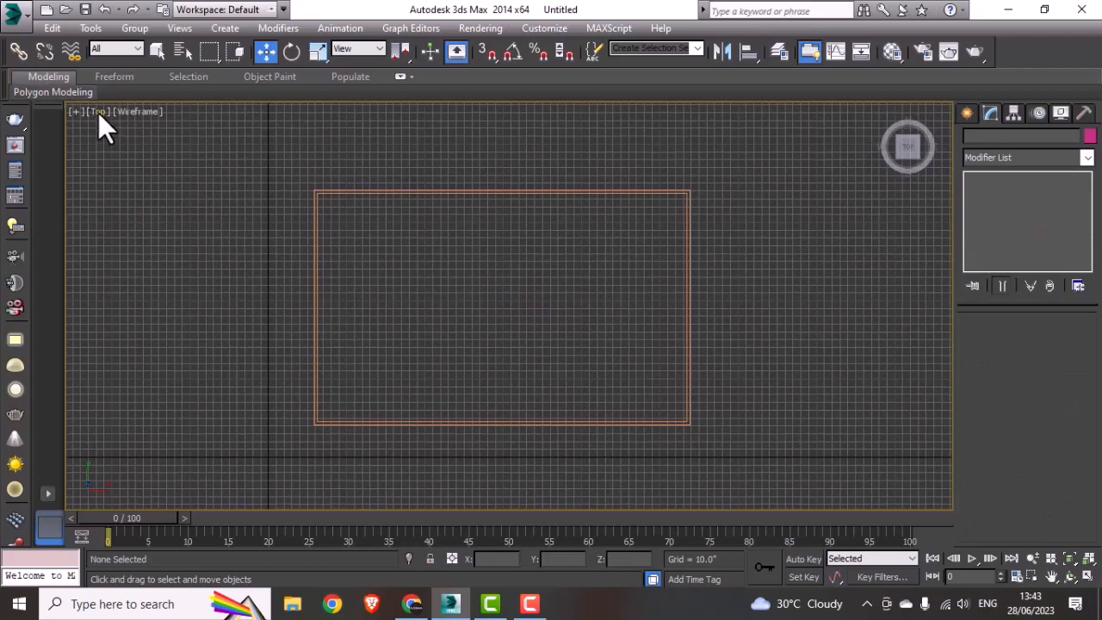
Step: Hide the grid in the Top viewport
{"action": "key", "text": "alt+w"}
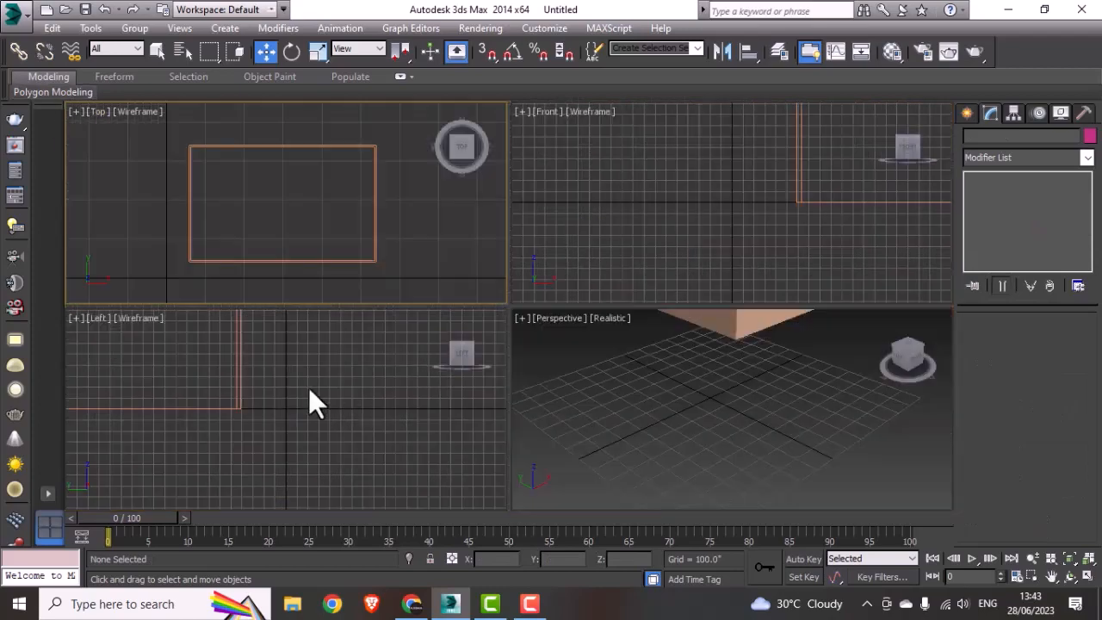
{"action": "middle_click_drag", "start_coordinate": [309, 398], "coordinate": [386, 451]}
{"action": "scroll", "coordinate": [251, 418], "scroll_direction": "down", "scroll_amount": 3}
{"action": "middle_click_drag", "start_coordinate": [251, 417], "coordinate": [315, 419]}
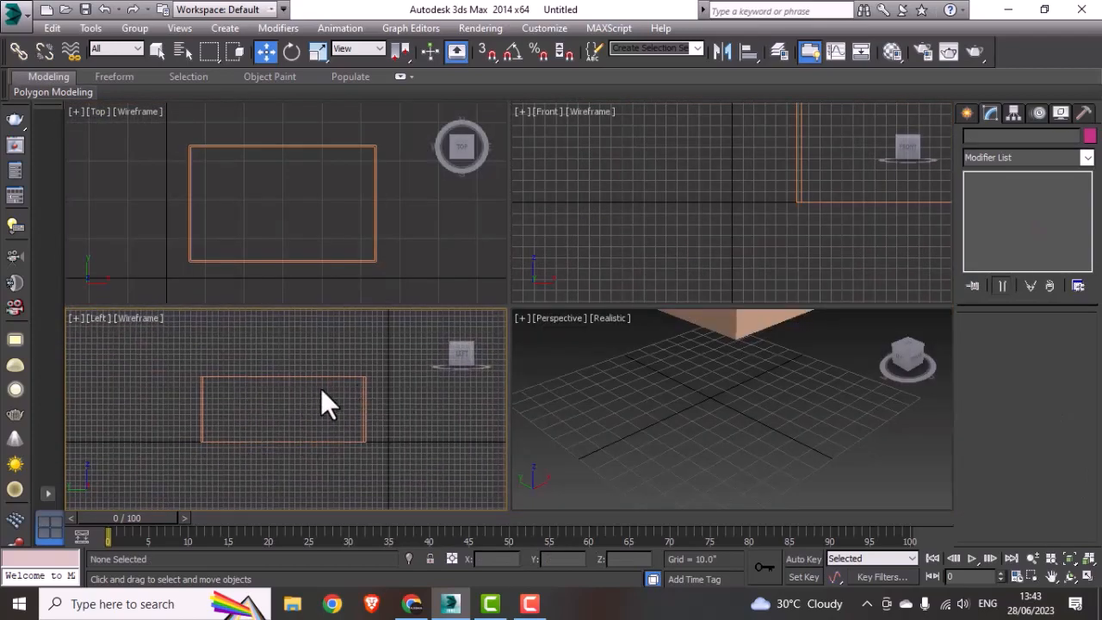
{"action": "left_click", "coordinate": [317, 236]}
{"action": "key", "text": "alt+w"}
{"action": "middle_click_drag", "start_coordinate": [447, 312], "coordinate": [439, 315]}
{"action": "scroll", "coordinate": [433, 318], "scroll_direction": "up", "scroll_amount": 2}
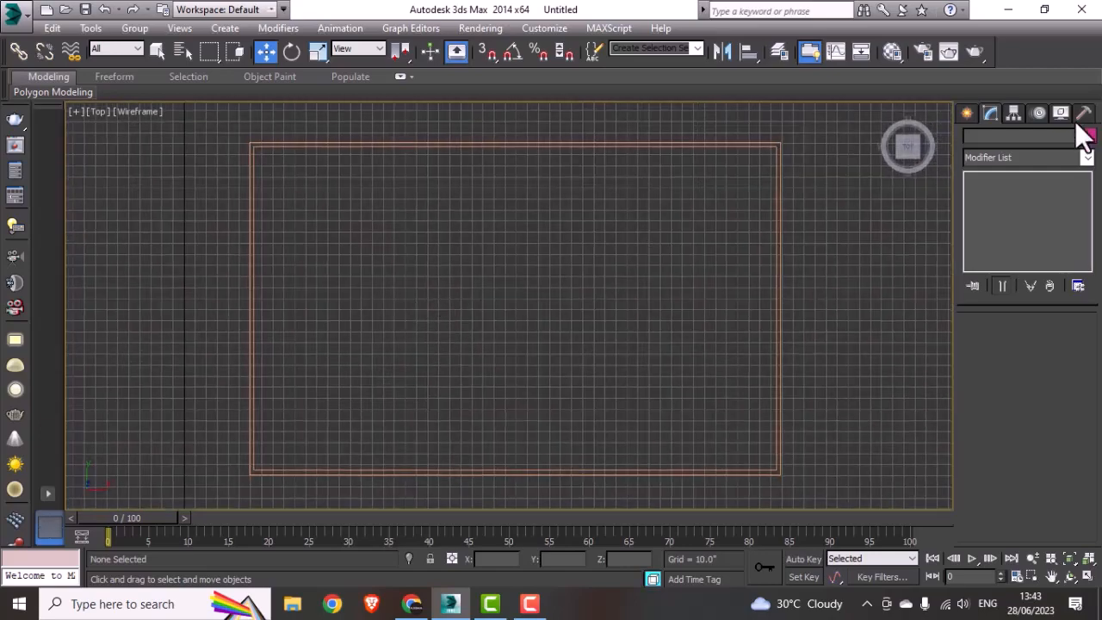
{"action": "key", "text": "g"}
Step: Create a 292 by 472 inch plane between the walls' inner corners using 3D snapping, and turn the snap off
{"action": "left_click", "coordinate": [968, 112]}
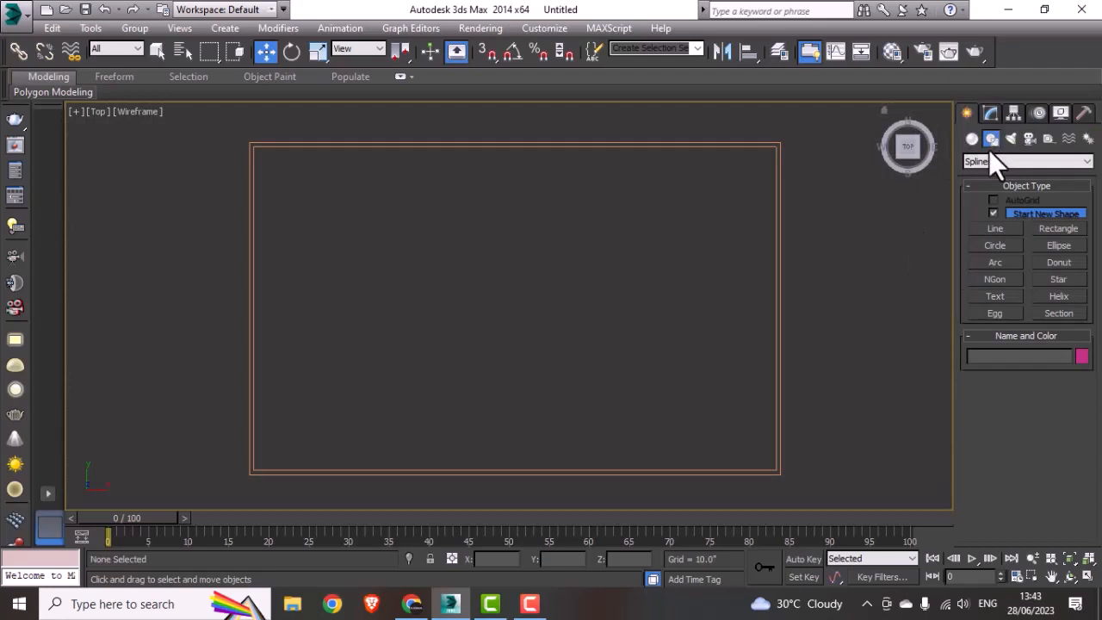
{"action": "left_click", "coordinate": [972, 138]}
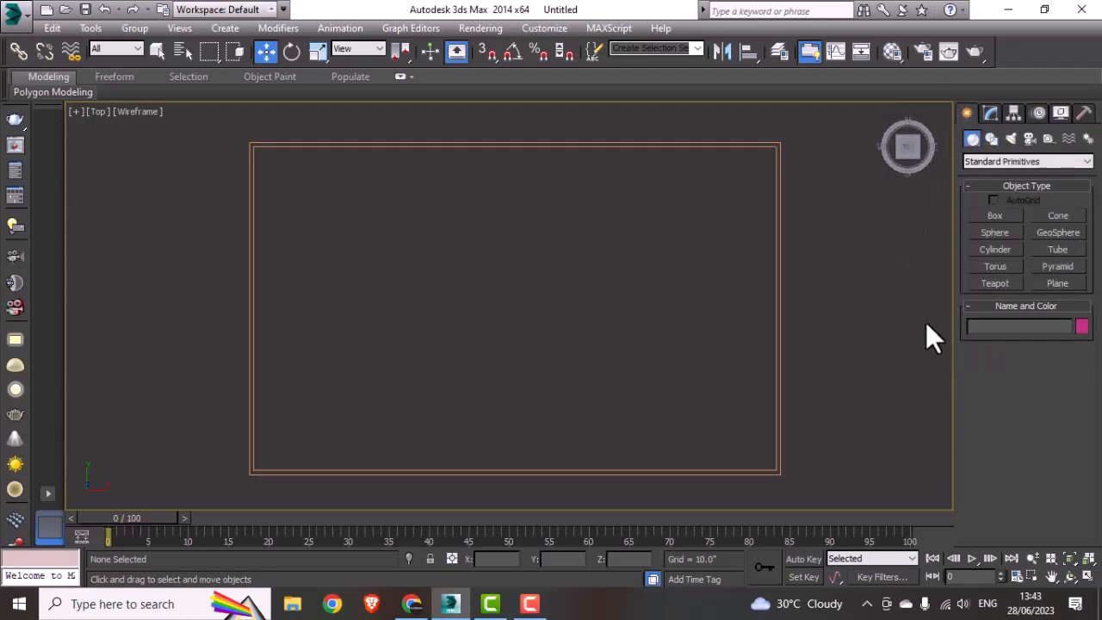
{"action": "left_click", "coordinate": [1061, 282]}
{"action": "left_click", "coordinate": [487, 53]}
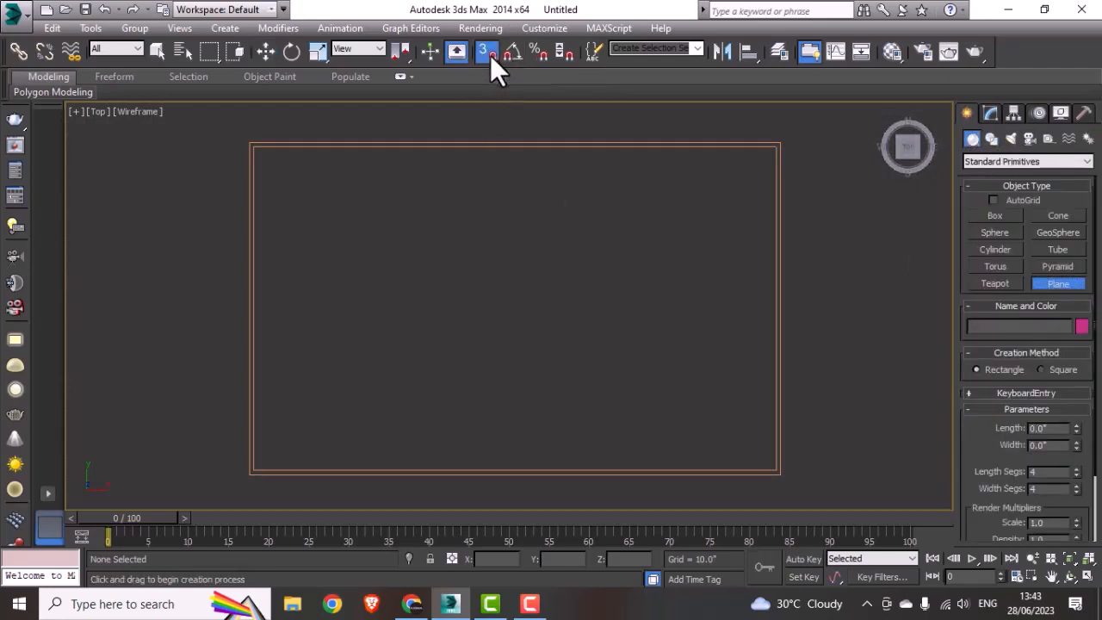
{"action": "left_click_drag", "start_coordinate": [258, 148], "coordinate": [776, 469]}
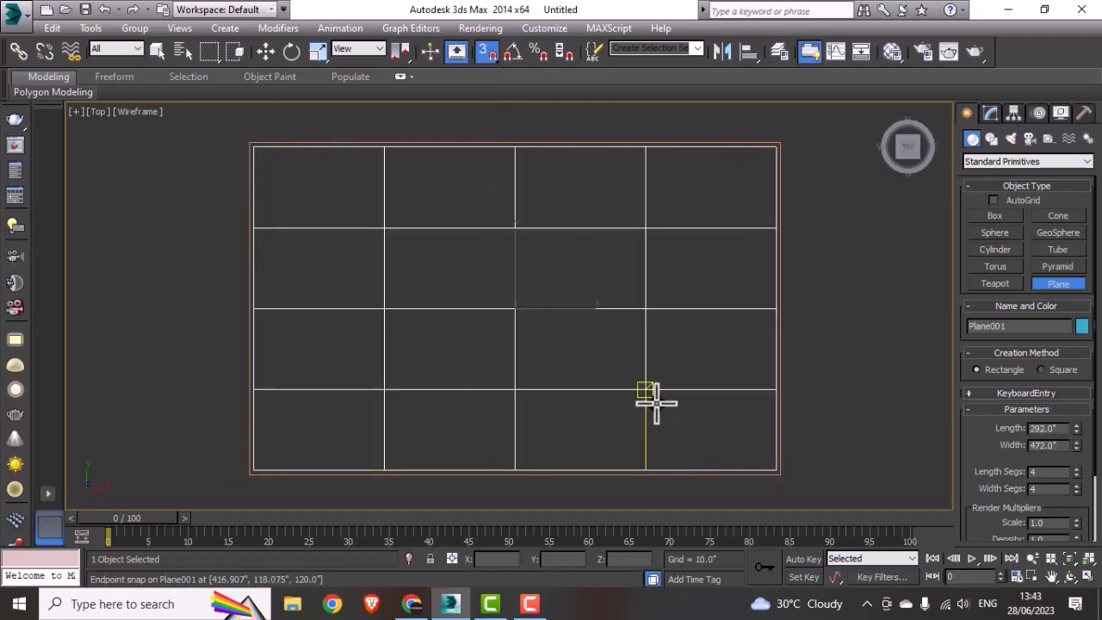
{"action": "key", "text": "w"}
{"action": "middle_click_drag", "start_coordinate": [509, 360], "coordinate": [517, 357]}
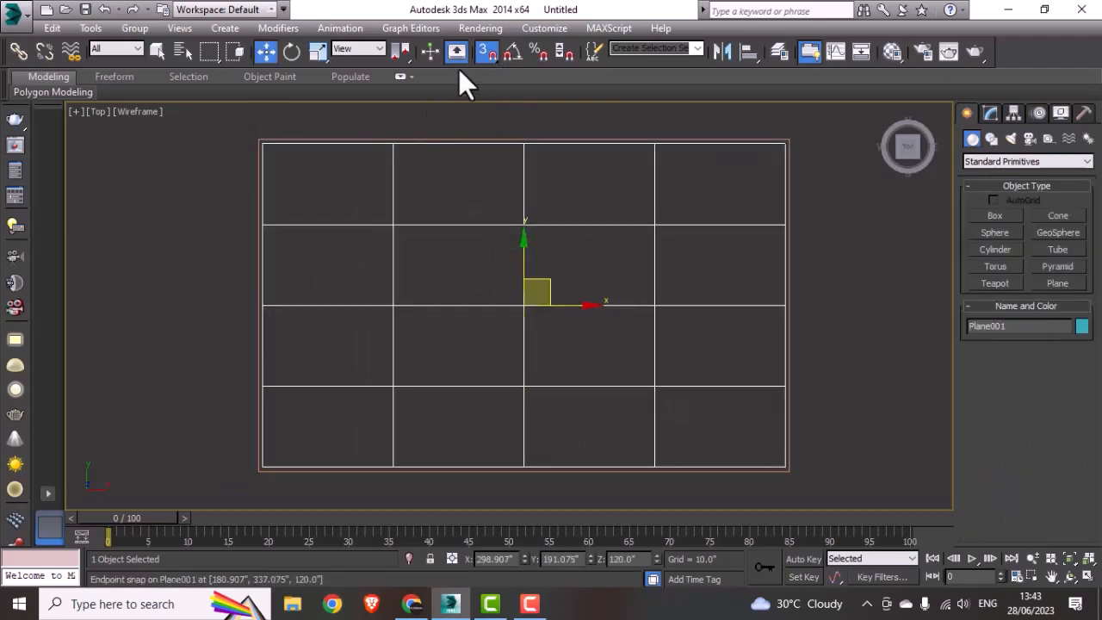
{"action": "left_click", "coordinate": [486, 51]}
Step: Lower the plane in the Left viewport to the base of the walls, at about Z 0"
{"action": "key", "text": "alt+w"}
{"action": "right_click", "coordinate": [345, 412]}
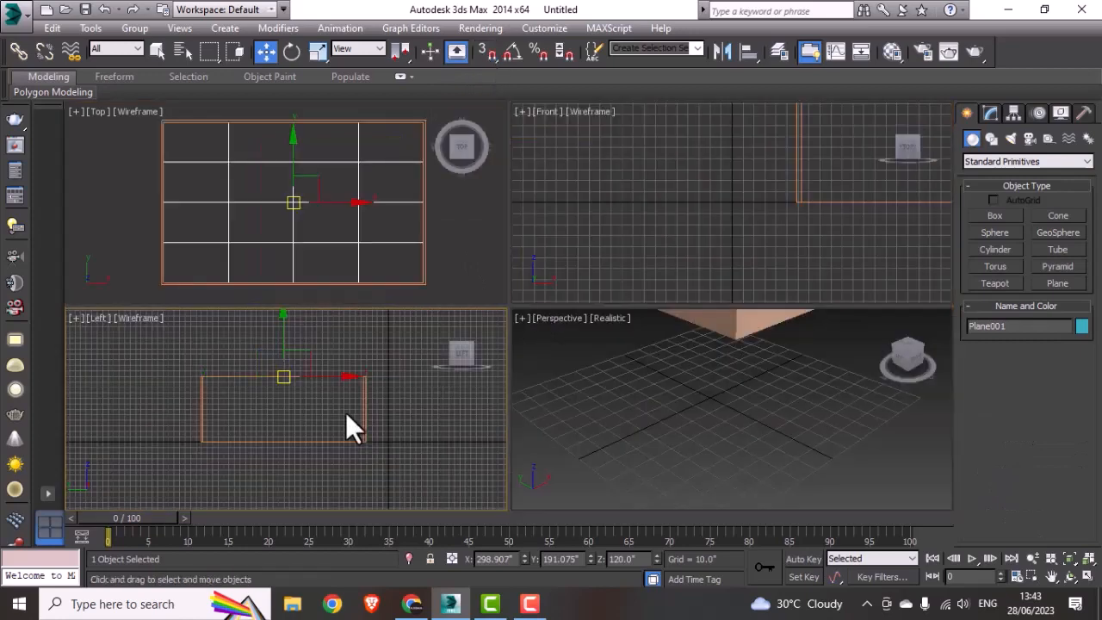
{"action": "key", "text": "alt+w"}
{"action": "left_click_drag", "start_coordinate": [500, 191], "coordinate": [500, 363]}
{"action": "scroll", "coordinate": [502, 357], "scroll_direction": "up", "scroll_amount": 2}
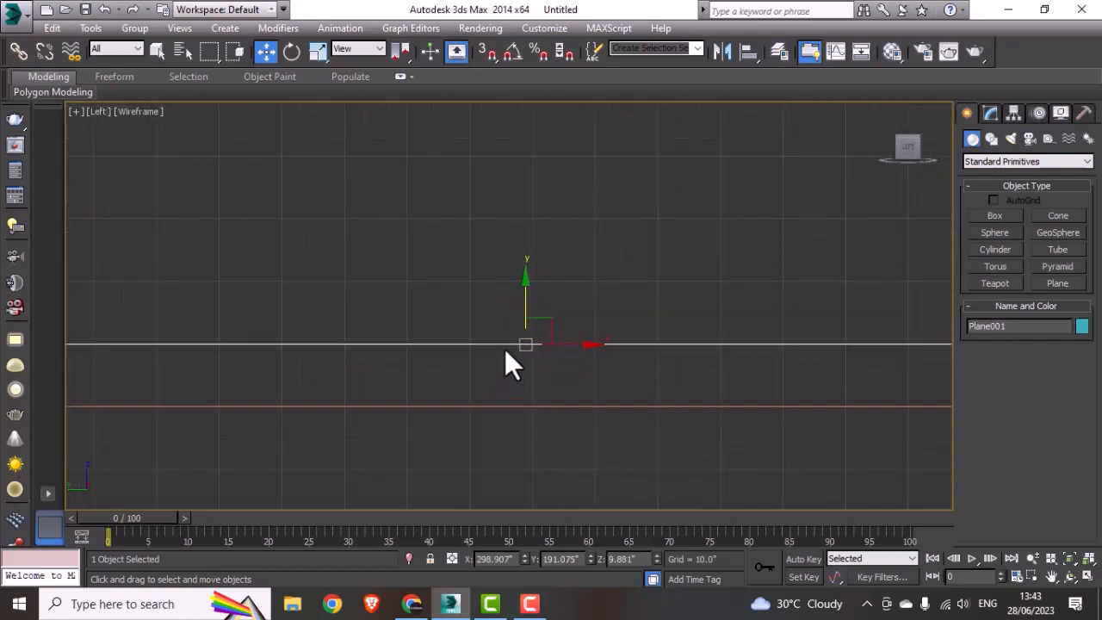
{"action": "left_click_drag", "start_coordinate": [524, 296], "coordinate": [508, 354]}
{"action": "key", "text": "alt+w"}
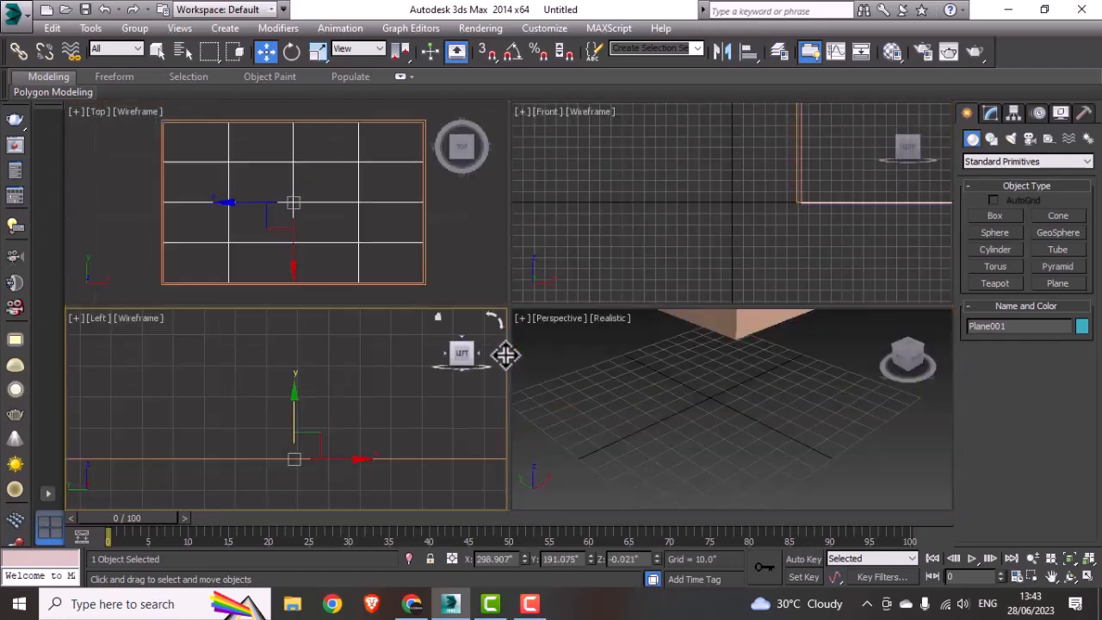
{"action": "left_click", "coordinate": [355, 265]}
{"action": "key", "text": "alt+w"}
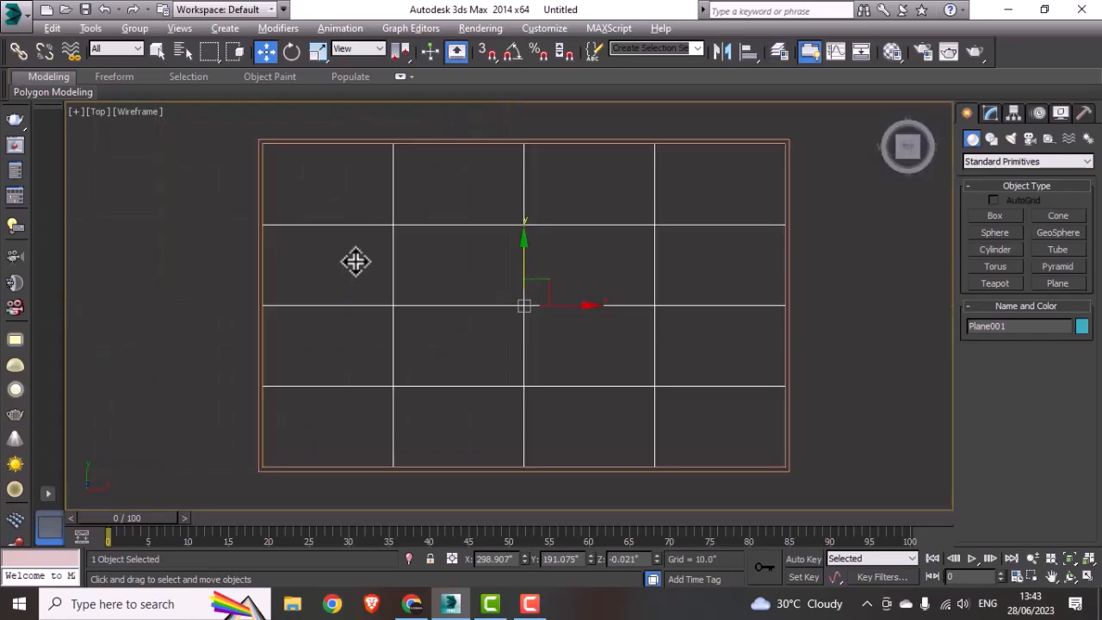
{"action": "key", "text": "alt+w"}
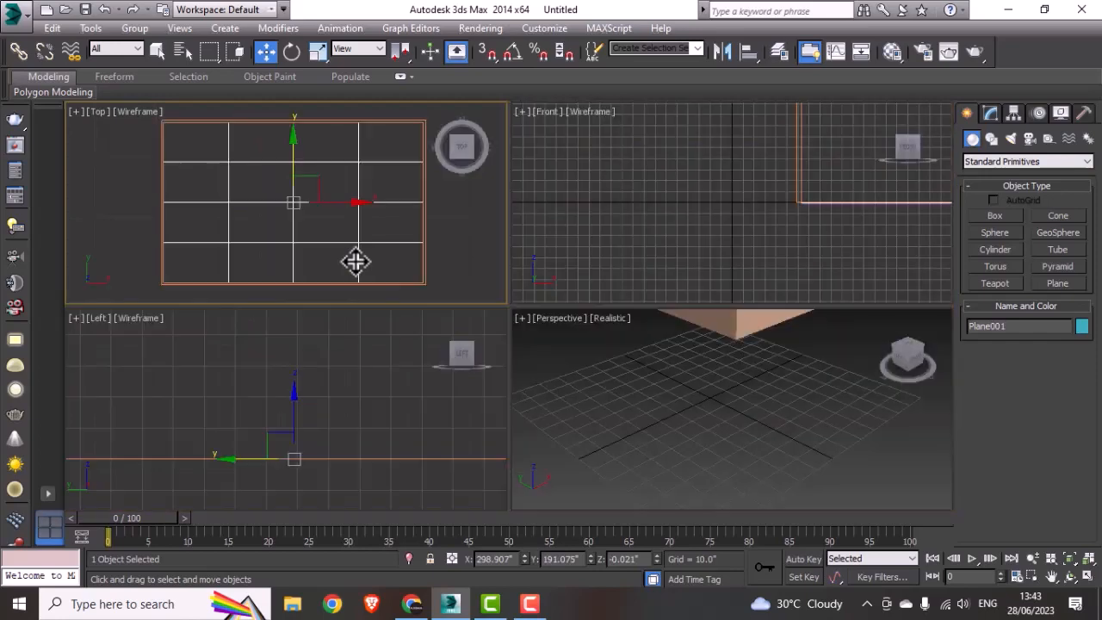
Step: Deselect the floor plane and examine how it fits inside the walls in the maximized Perspective viewport
{"action": "right_click", "coordinate": [766, 397]}
{"action": "key", "text": "alt+w"}
{"action": "scroll", "coordinate": [765, 395], "scroll_direction": "down", "scroll_amount": 5}
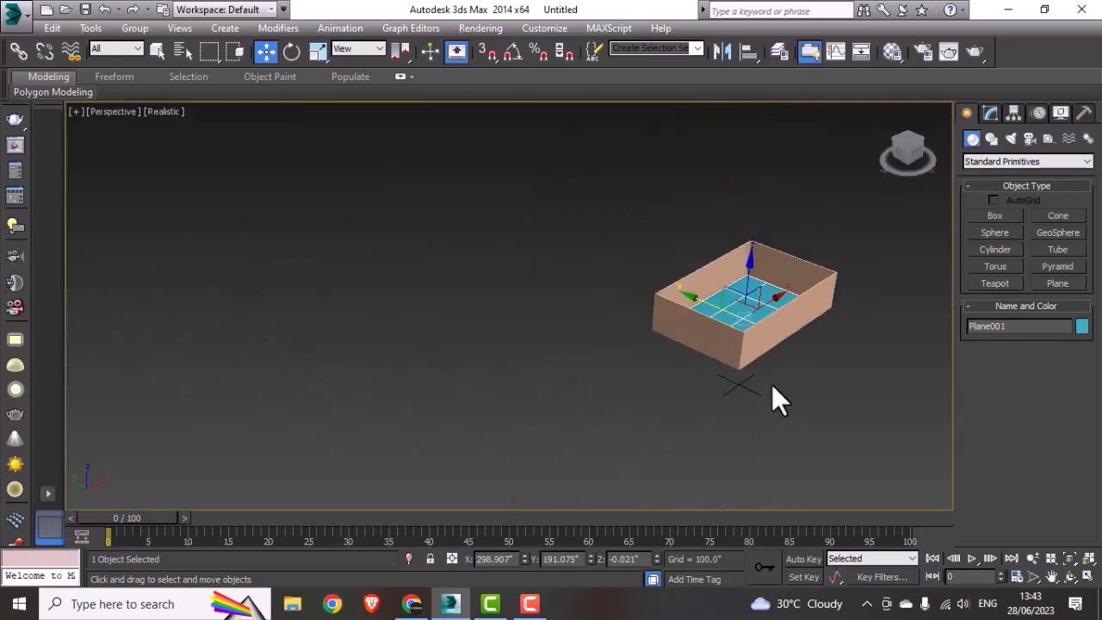
{"action": "middle_click_drag", "start_coordinate": [771, 384], "coordinate": [612, 441]}
{"action": "scroll", "coordinate": [585, 396], "scroll_direction": "up", "scroll_amount": 4}
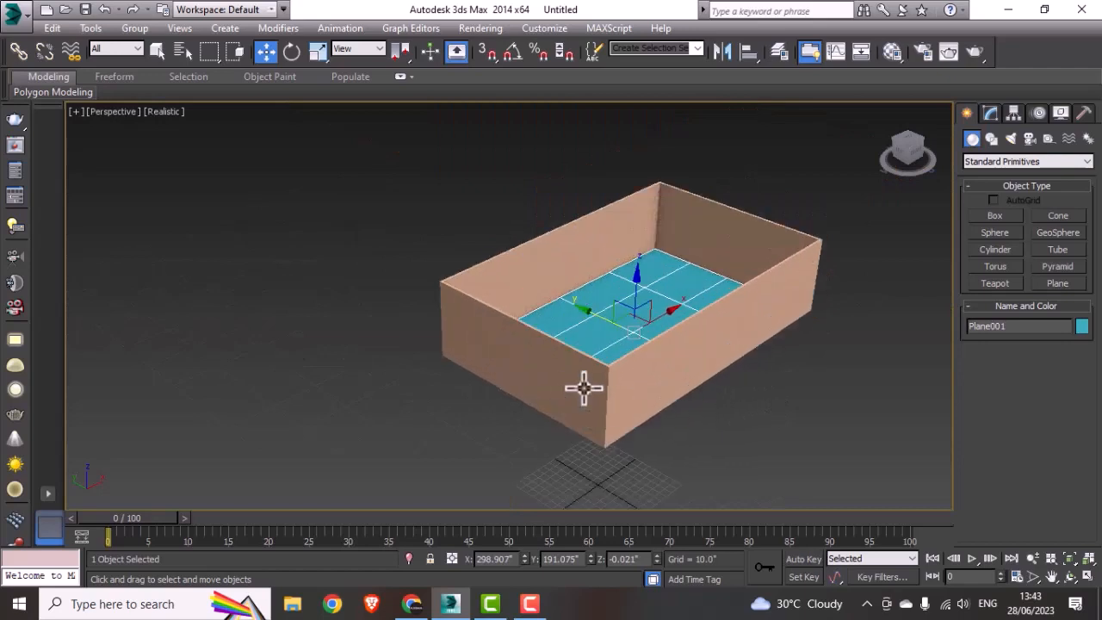
{"action": "left_click", "coordinate": [760, 422]}
{"action": "middle_click_drag", "start_coordinate": [621, 398], "coordinate": [658, 371]}
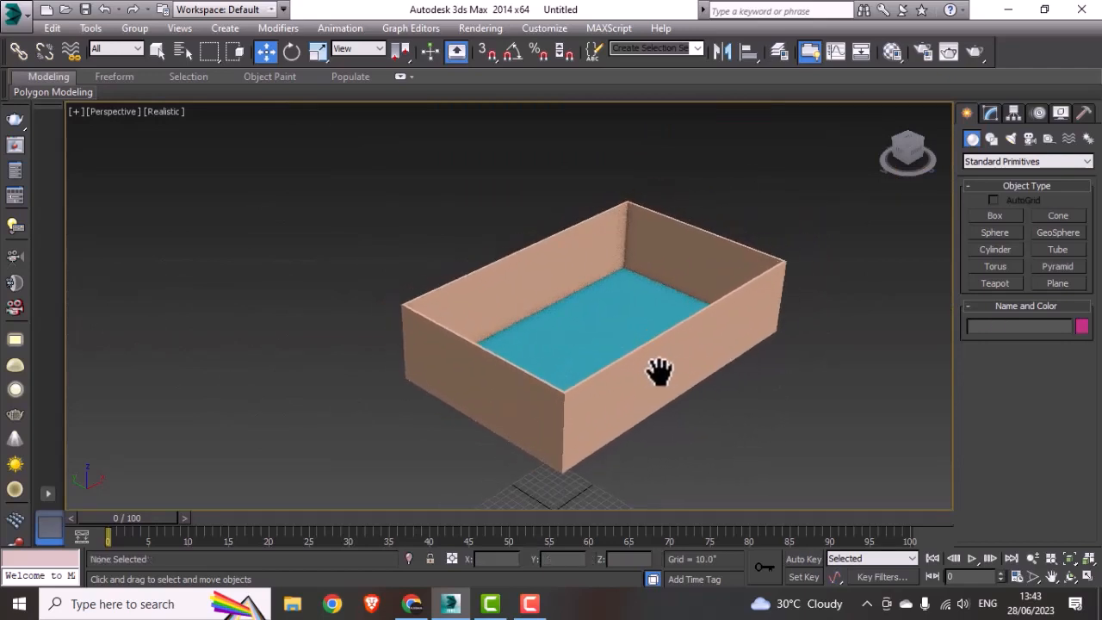
Step: Create a box about 209" long, 31" wide and 52" high across the right-hand wall in the Top viewport
{"action": "key", "text": "alt+w"}
{"action": "left_click", "coordinate": [296, 254]}
{"action": "key", "text": "alt+w"}
{"action": "middle_click_drag", "start_coordinate": [296, 254], "coordinate": [310, 256]}
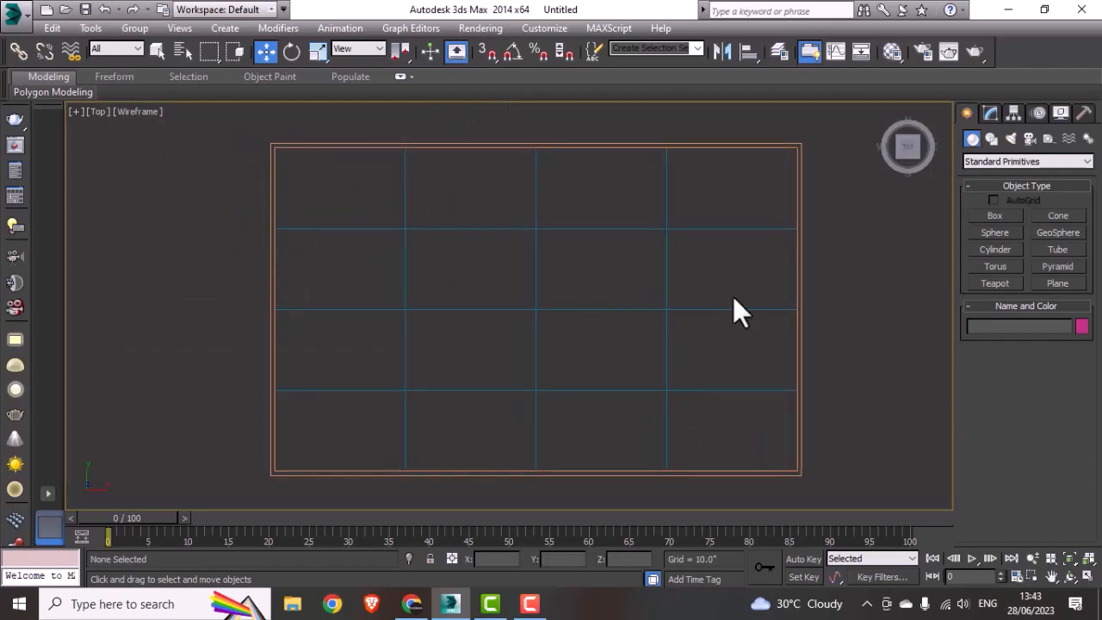
{"action": "middle_click_drag", "start_coordinate": [734, 298], "coordinate": [704, 298]}
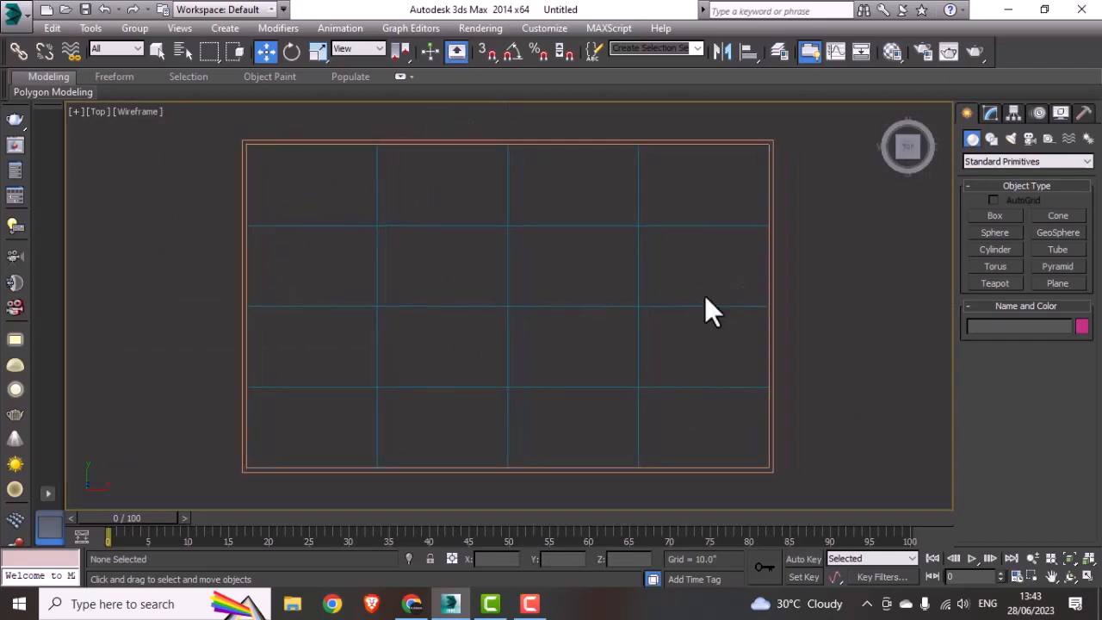
{"action": "left_click", "coordinate": [991, 112]}
{"action": "left_click", "coordinate": [967, 113]}
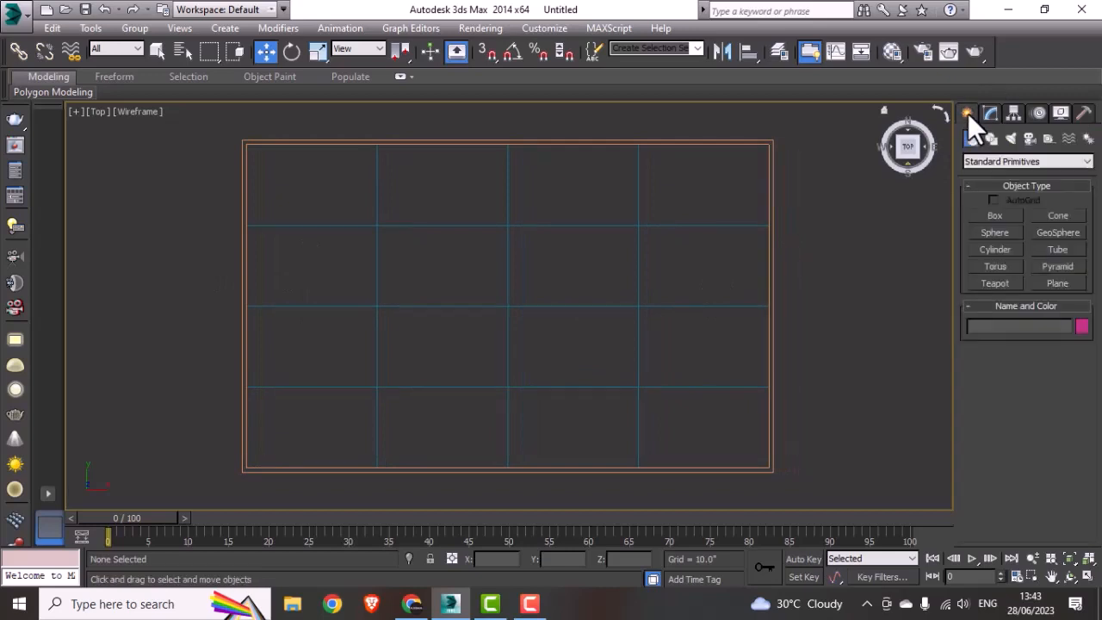
{"action": "left_click", "coordinate": [997, 215]}
{"action": "middle_click_drag", "start_coordinate": [872, 275], "coordinate": [809, 235]}
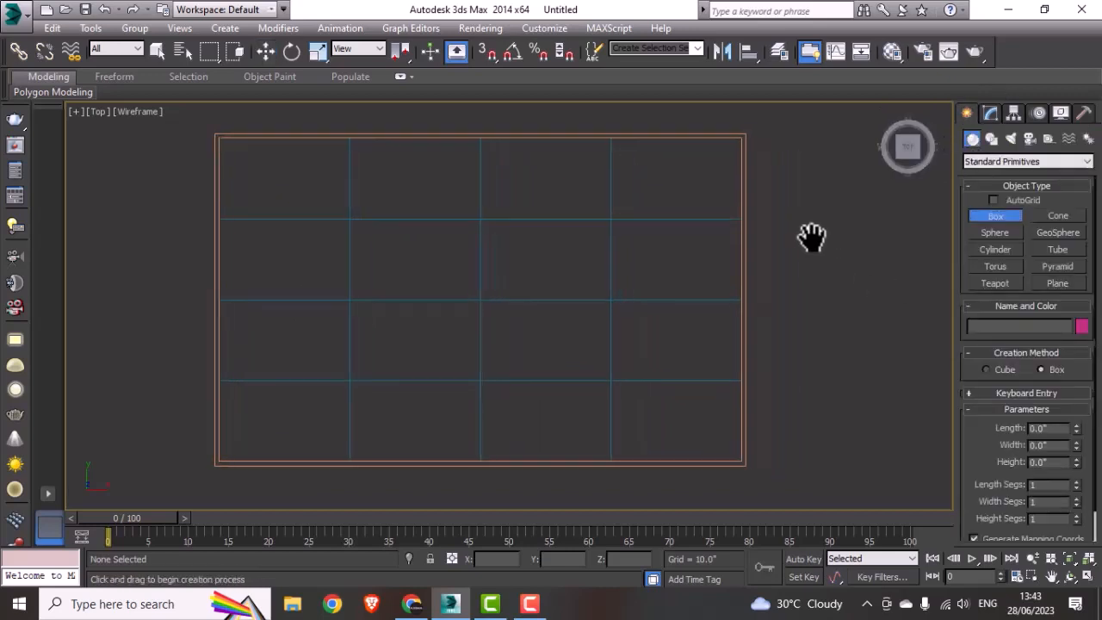
{"action": "left_click_drag", "start_coordinate": [726, 174], "coordinate": [759, 405]}
{"action": "left_click", "coordinate": [782, 347]}
{"action": "right_click", "coordinate": [782, 348]}
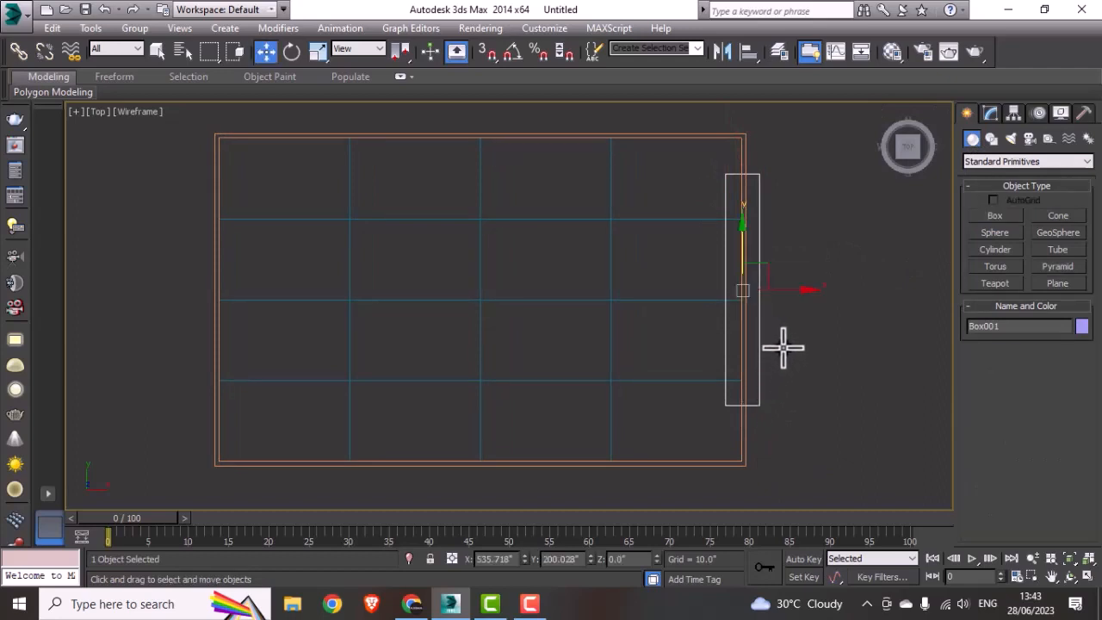
Step: Set the box's length to 14' and move it along the wall to about Y 191"
{"action": "left_click", "coordinate": [991, 113]}
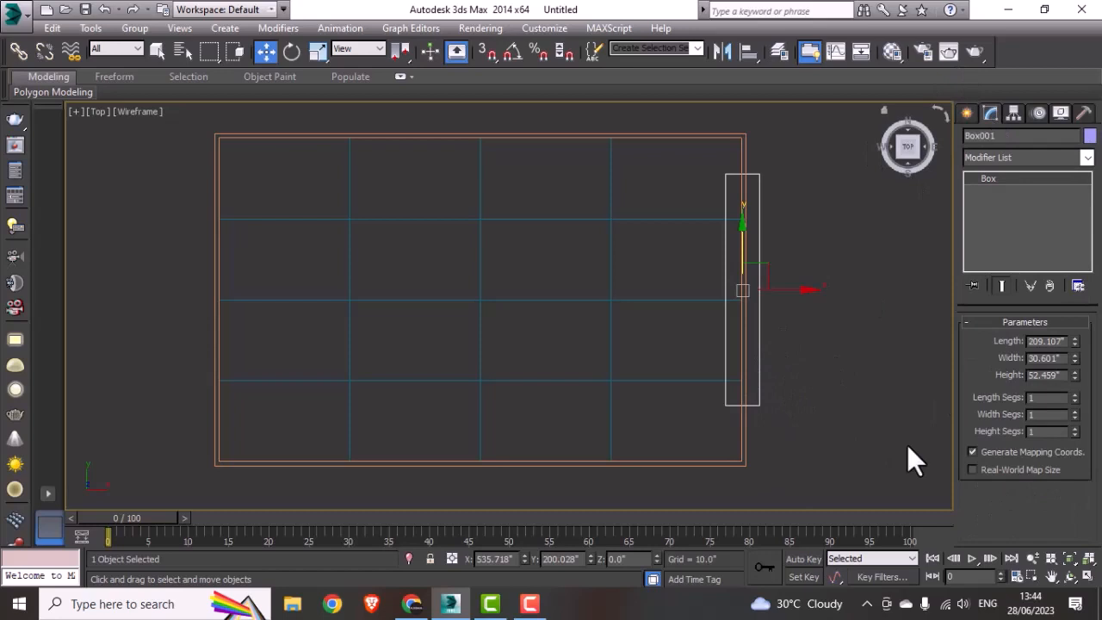
{"action": "double_click", "coordinate": [1067, 340]}
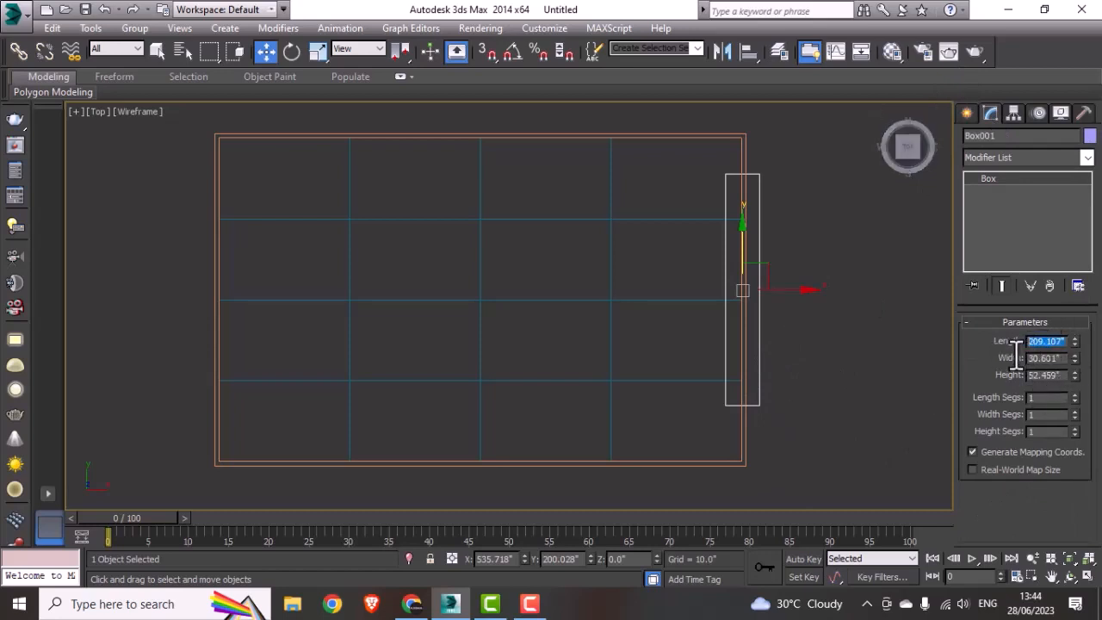
{"action": "type", "text": "8"}
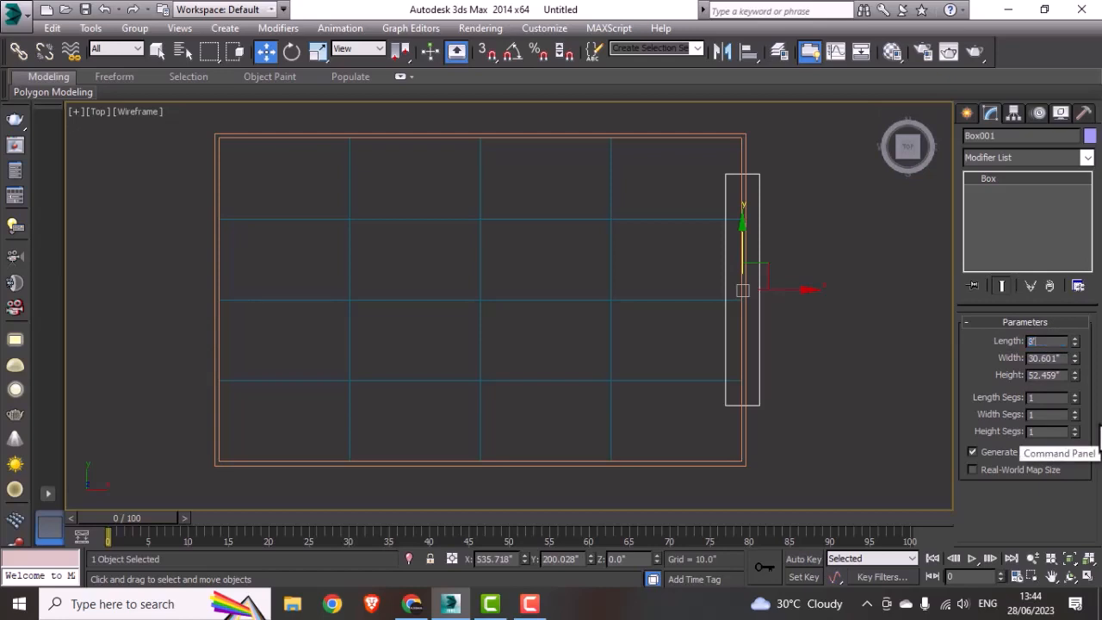
{"action": "type", "text": "'"}
{"action": "key", "text": "Return"}
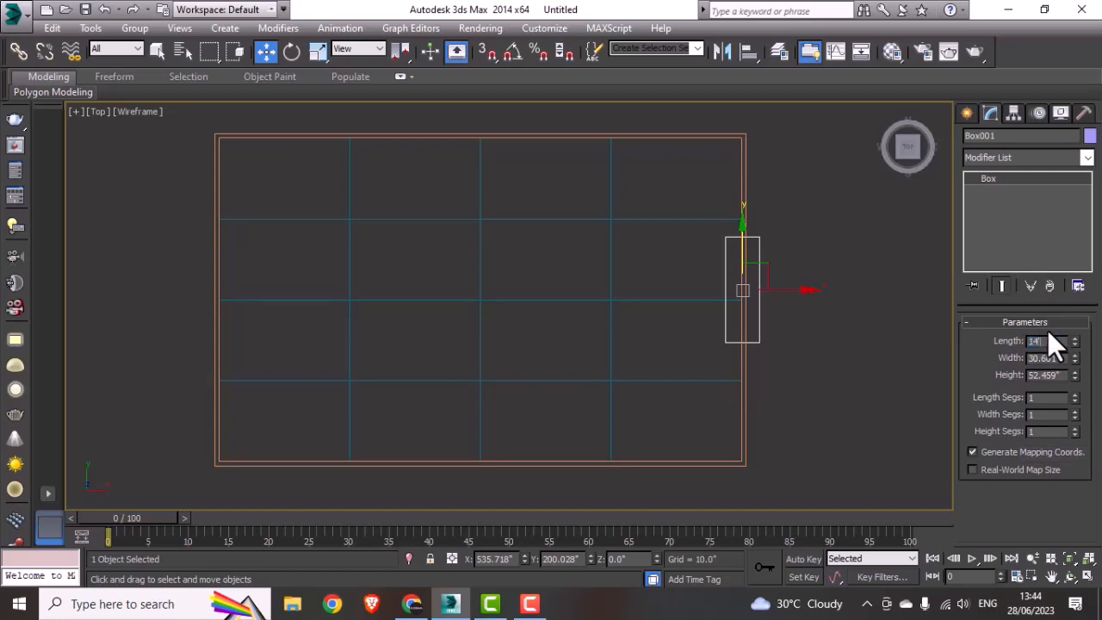
{"action": "type", "text": "14'"}
{"action": "key", "text": "Return"}
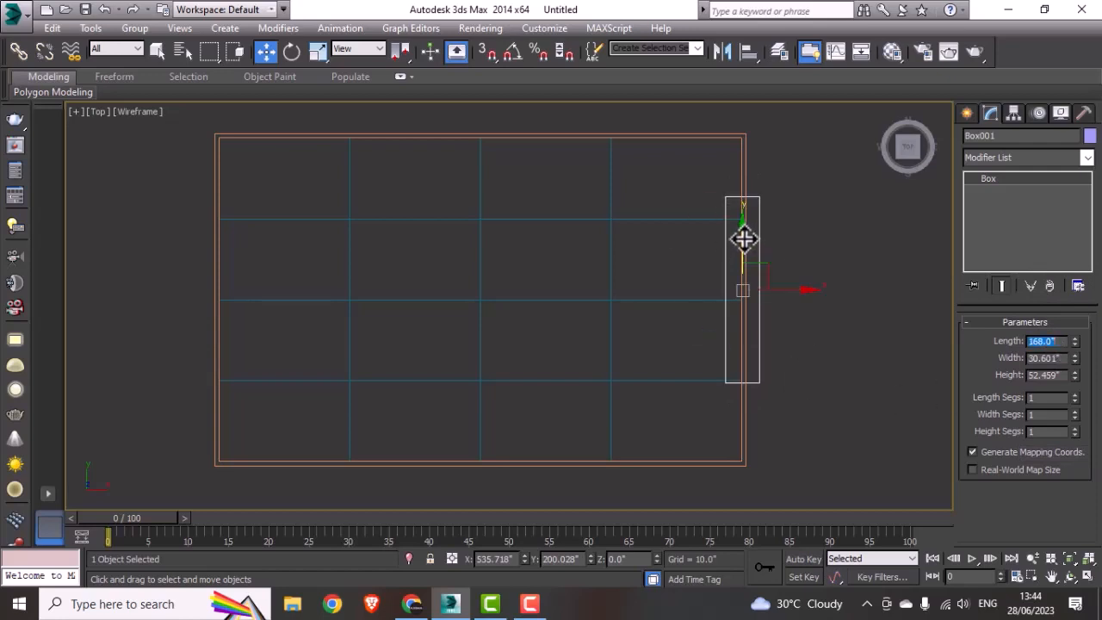
{"action": "left_click_drag", "start_coordinate": [743, 239], "coordinate": [740, 248]}
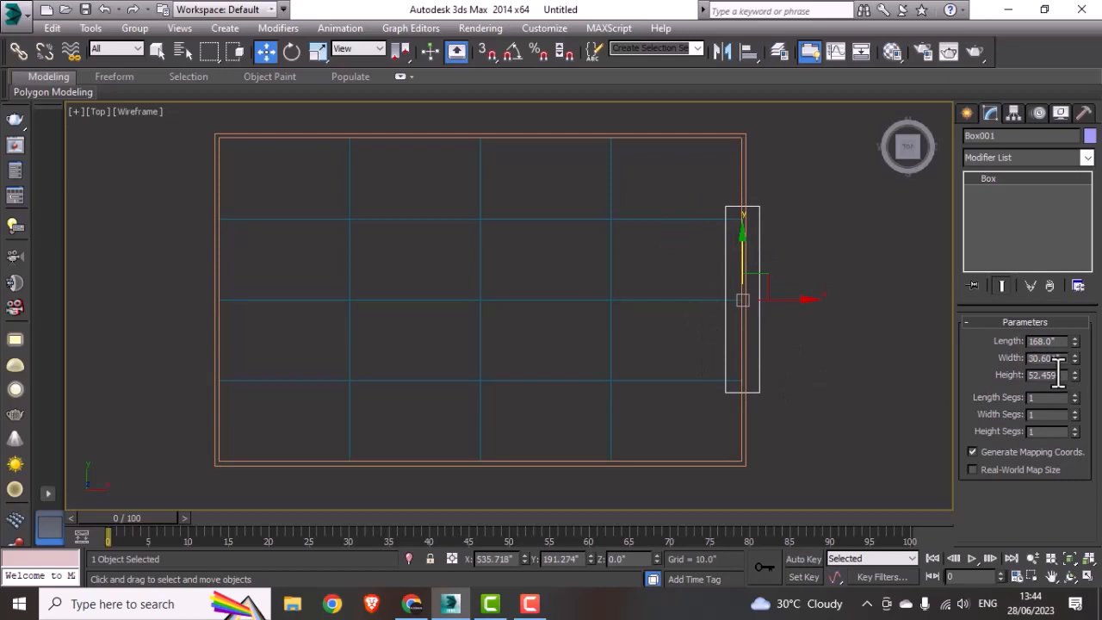
Step: Set the box's height to 72"
{"action": "left_click_drag", "start_coordinate": [1065, 376], "coordinate": [1004, 384]}
{"action": "type", "text": "62"}
{"action": "key", "text": "Return"}
Step: View the box against the wall in the Perspective viewport and set its height to 84"
{"action": "key", "text": "alt+w"}
{"action": "right_click", "coordinate": [717, 421]}
{"action": "key", "text": "alt+w"}
{"action": "middle_click_drag", "start_coordinate": [825, 406], "coordinate": [666, 377], "text": "alt"}
{"action": "scroll", "coordinate": [699, 277], "scroll_direction": "up", "scroll_amount": 3}
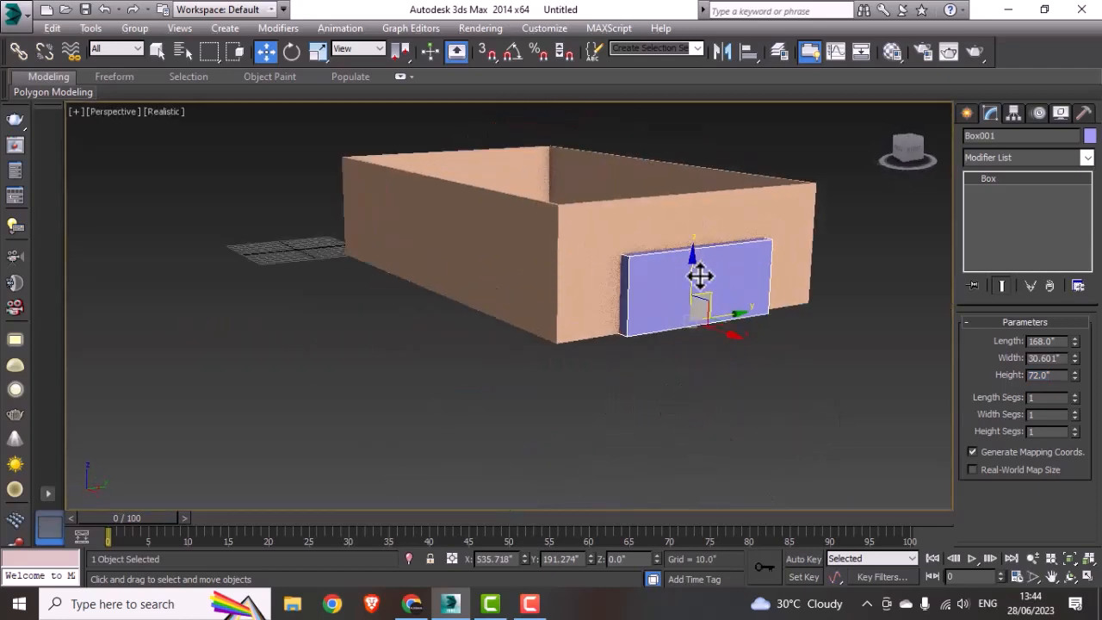
{"action": "double_click", "coordinate": [1061, 376]}
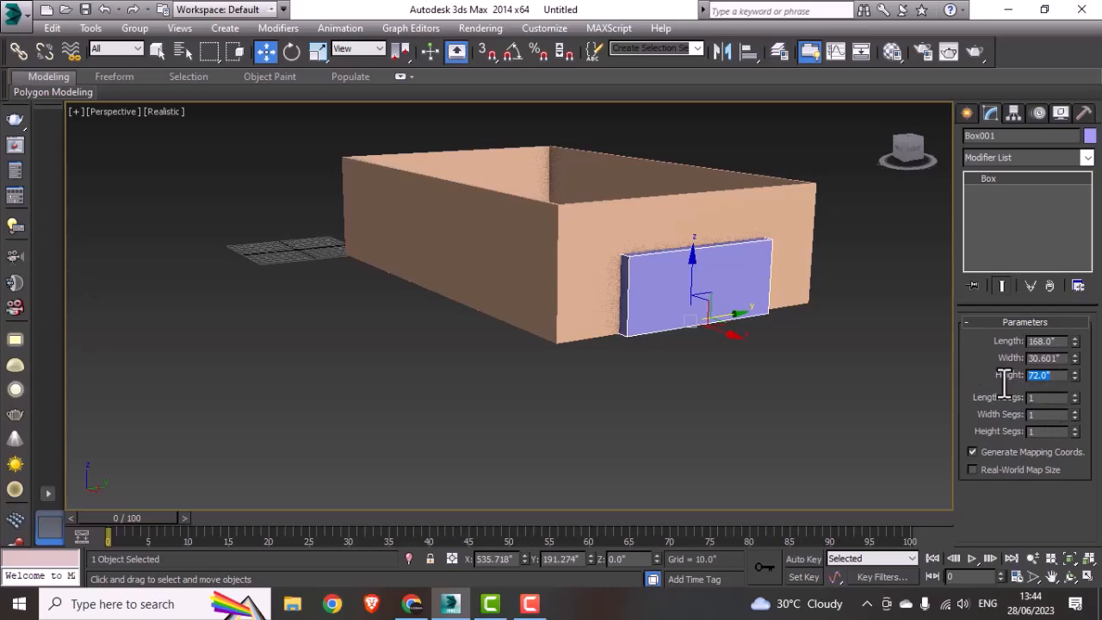
{"action": "type", "text": "84"}
{"action": "key", "text": "Return"}
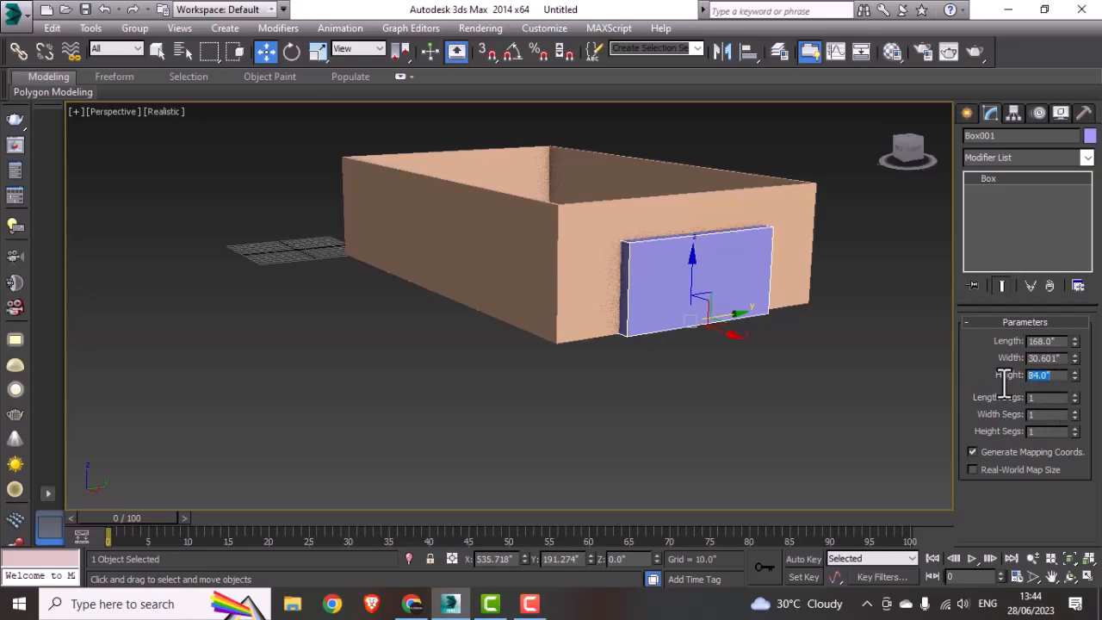
Step: Raise the box slightly above the floor in the Left viewport, to about Z 3.75"
{"action": "middle_click_drag", "start_coordinate": [512, 352], "coordinate": [687, 368], "text": "alt"}
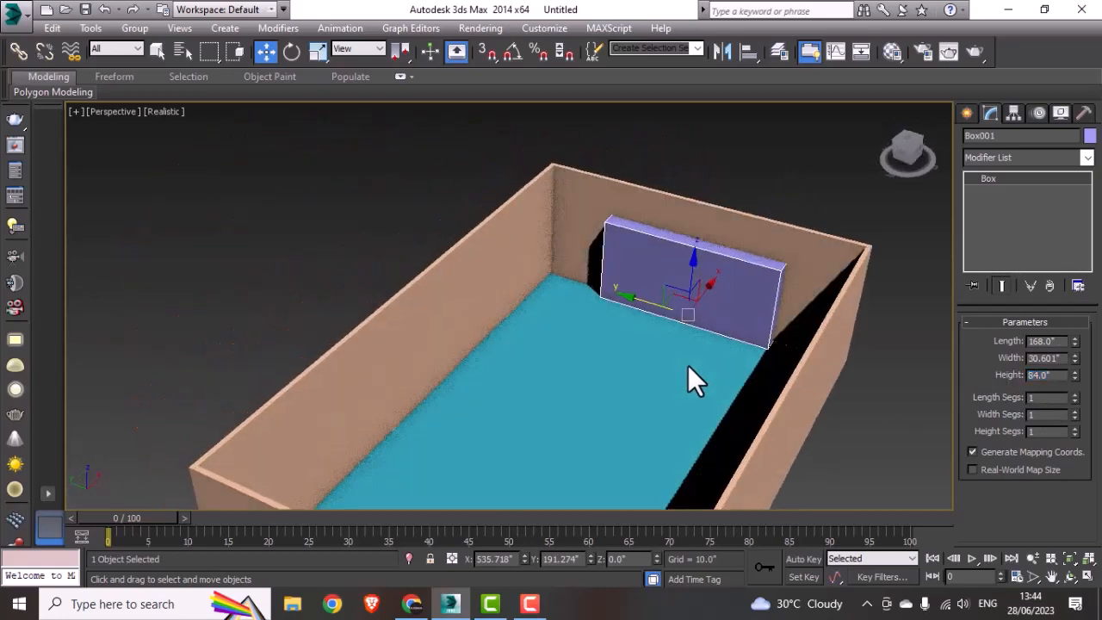
{"action": "key", "text": "alt+w"}
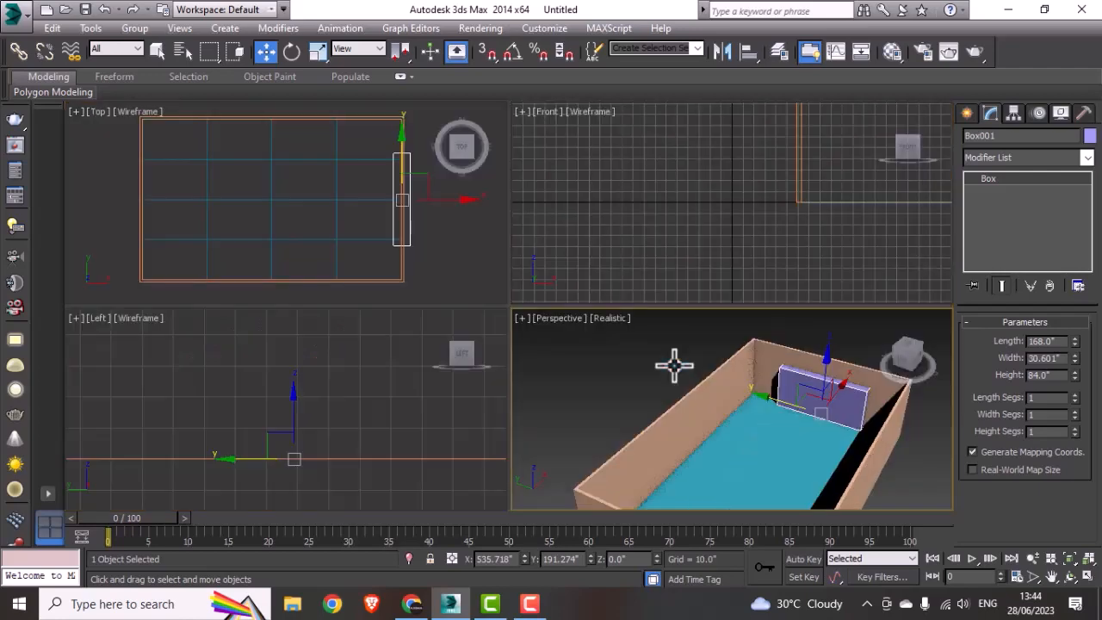
{"action": "right_click", "coordinate": [483, 421]}
{"action": "key", "text": "alt+w"}
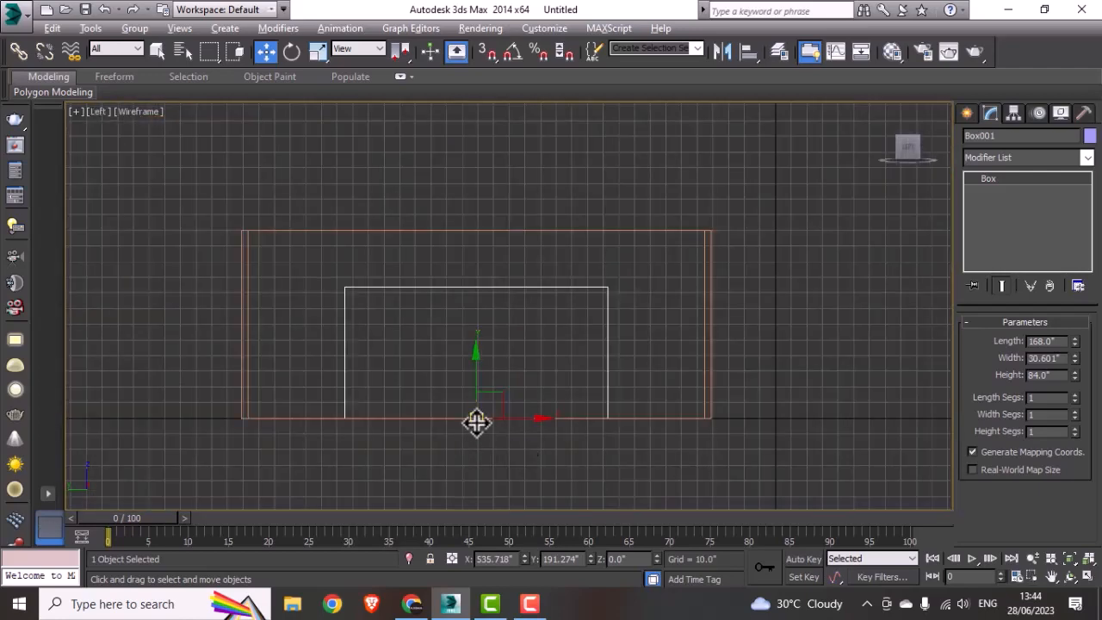
{"action": "scroll", "coordinate": [476, 421], "scroll_direction": "up", "scroll_amount": 2}
{"action": "left_click_drag", "start_coordinate": [480, 383], "coordinate": [487, 377]}
{"action": "key", "text": "alt+w"}
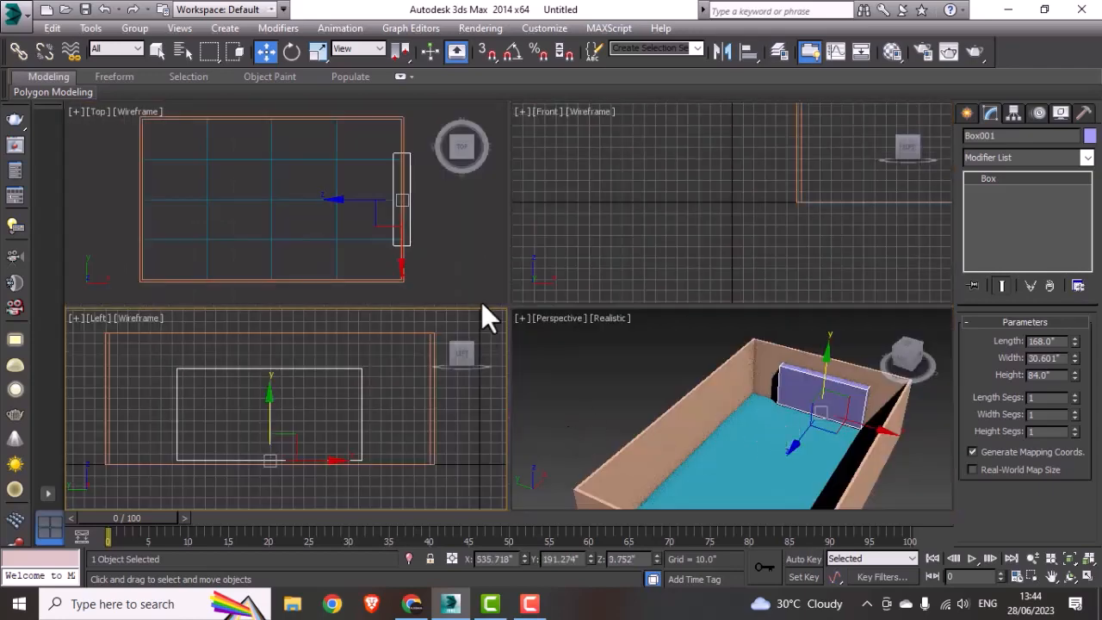
Step: Cut an opening in the end wall by subtracting the box from the walls with ProBoolean, and deselect the walls
{"action": "middle_click", "coordinate": [799, 455]}
{"action": "key", "text": "alt+w"}
{"action": "middle_click_drag", "start_coordinate": [817, 473], "coordinate": [737, 405], "text": "alt"}
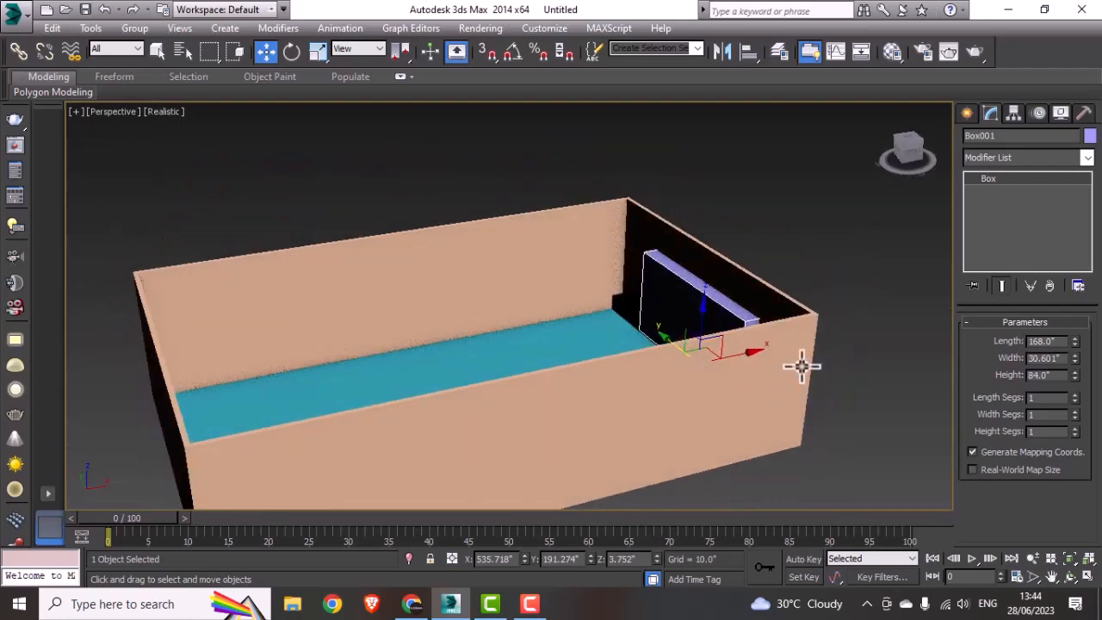
{"action": "left_click", "coordinate": [801, 366]}
{"action": "left_click", "coordinate": [965, 115]}
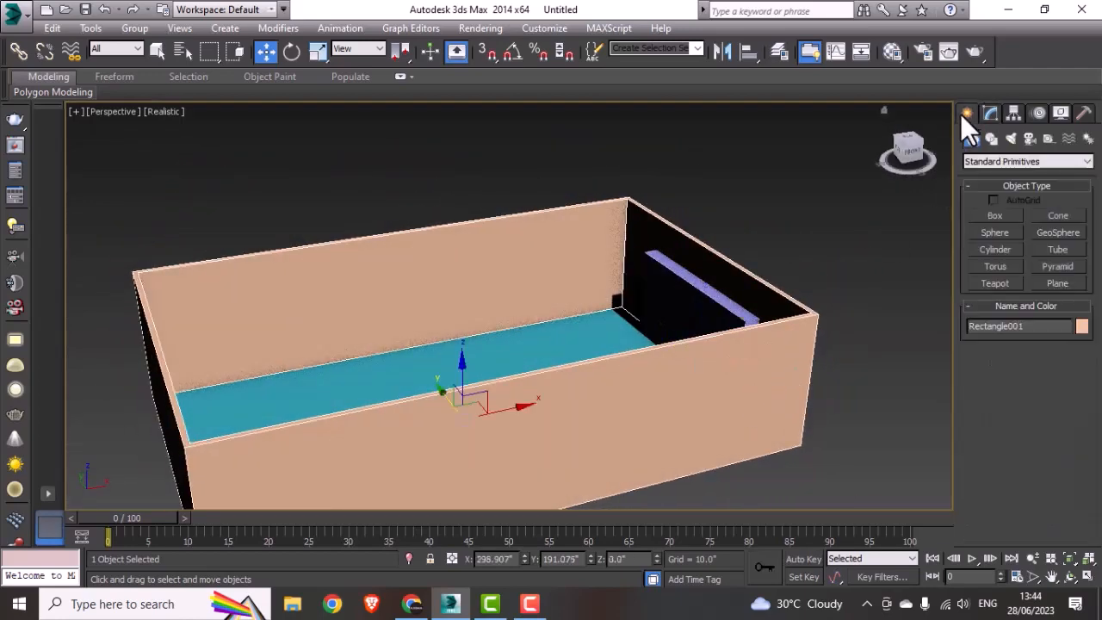
{"action": "left_click", "coordinate": [993, 160]}
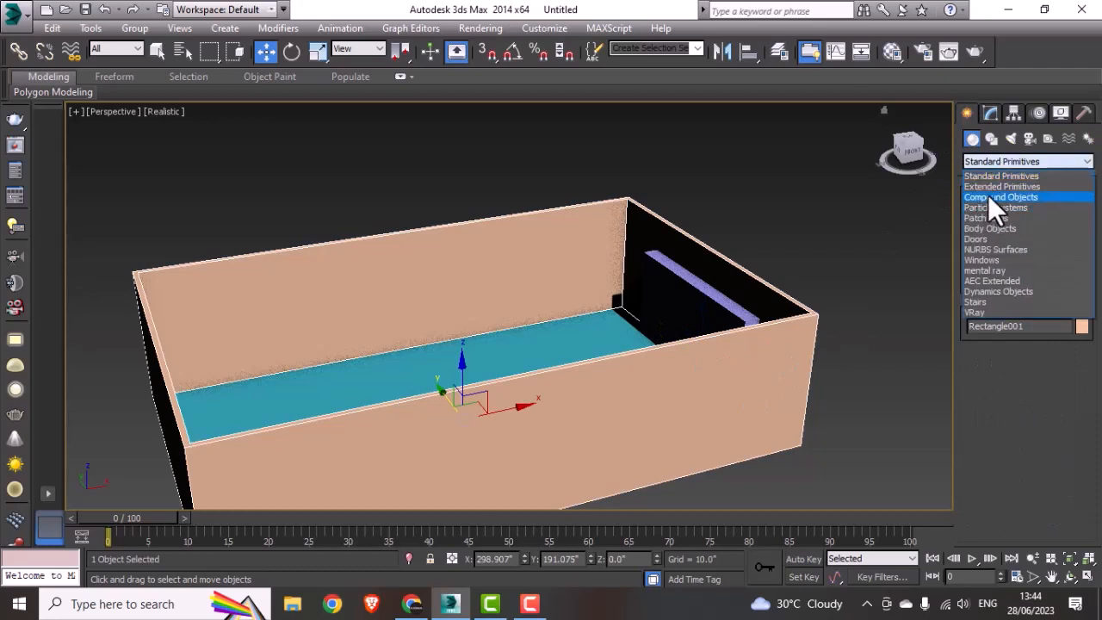
{"action": "left_click", "coordinate": [987, 195]}
{"action": "left_click", "coordinate": [994, 298]}
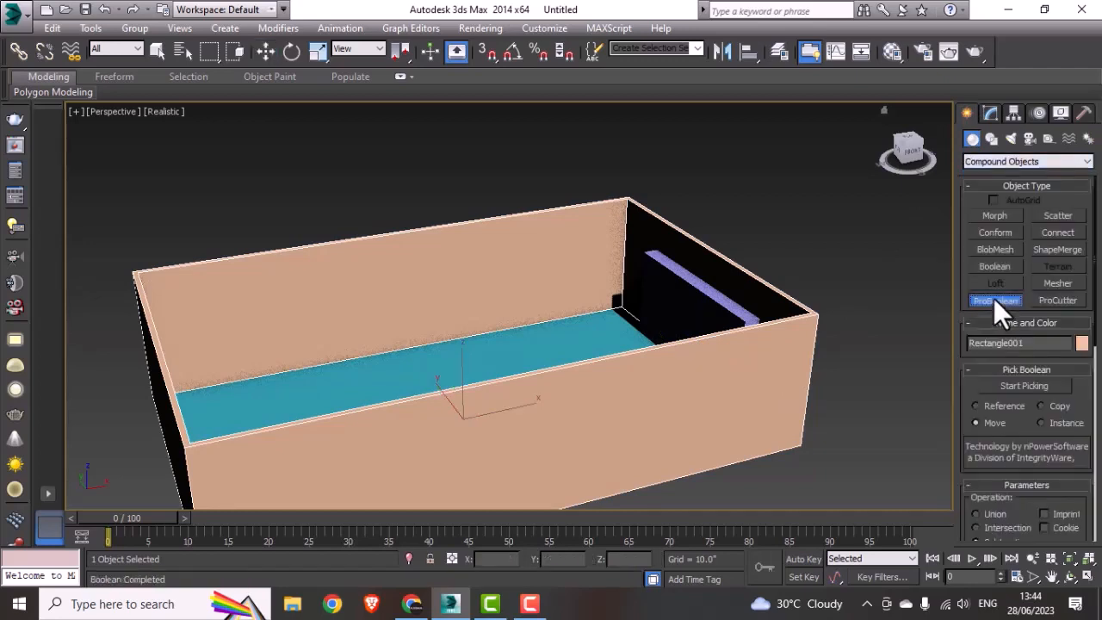
{"action": "left_click", "coordinate": [985, 388]}
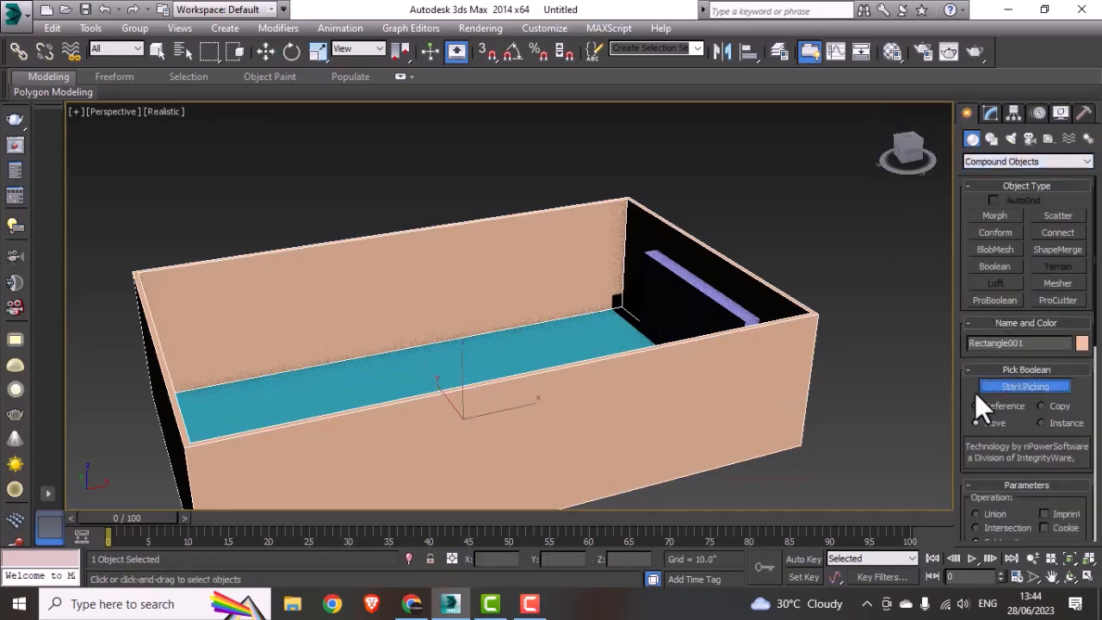
{"action": "left_click", "coordinate": [723, 302]}
{"action": "middle_click_drag", "start_coordinate": [750, 352], "coordinate": [827, 359], "text": "alt"}
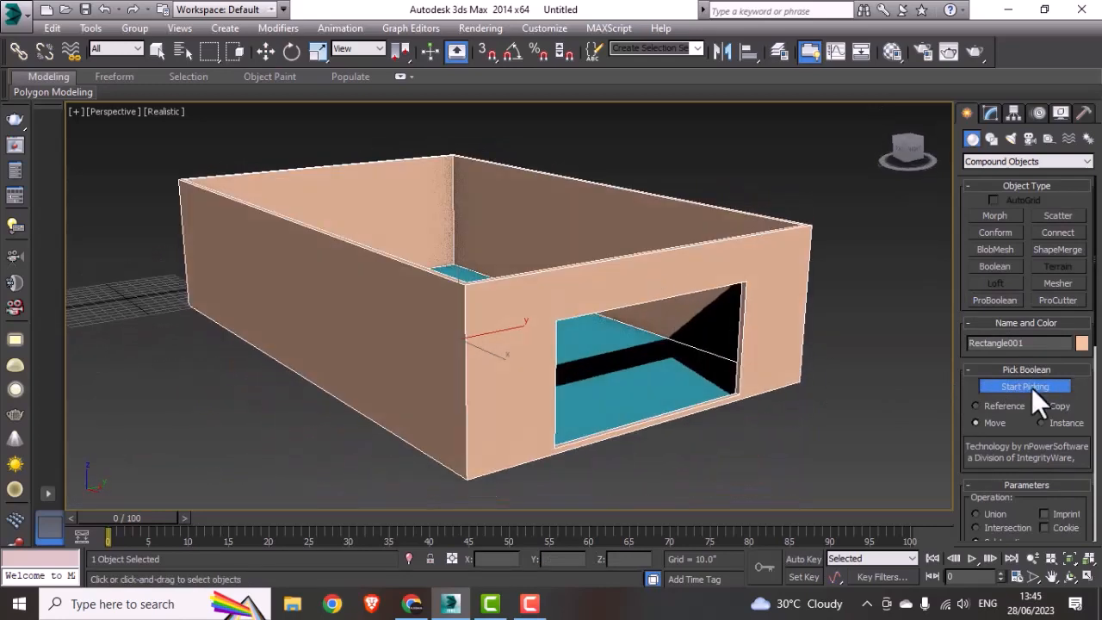
{"action": "key", "text": "w"}
{"action": "left_click", "coordinate": [715, 430]}
{"action": "middle_click_drag", "start_coordinate": [715, 431], "coordinate": [724, 398]}
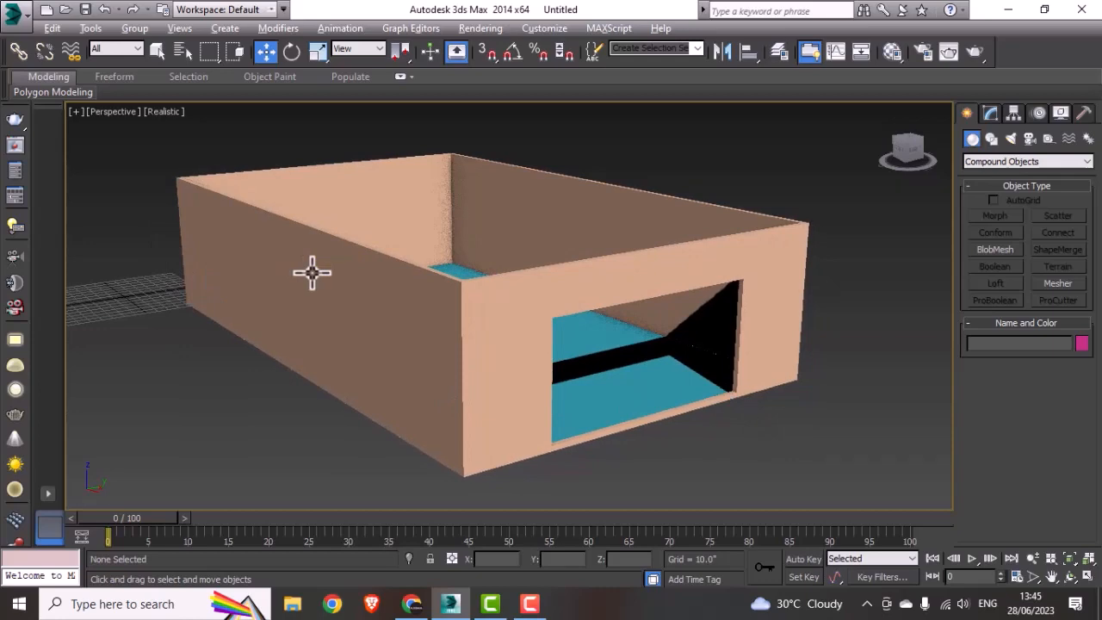
Step: Create an 84 by 168 inch plane in the Left viewport between opposite corners of the wall opening, using 3D snapping
{"action": "key", "text": "alt+w"}
{"action": "left_click", "coordinate": [320, 445]}
{"action": "middle_click_drag", "start_coordinate": [372, 401], "coordinate": [363, 388]}
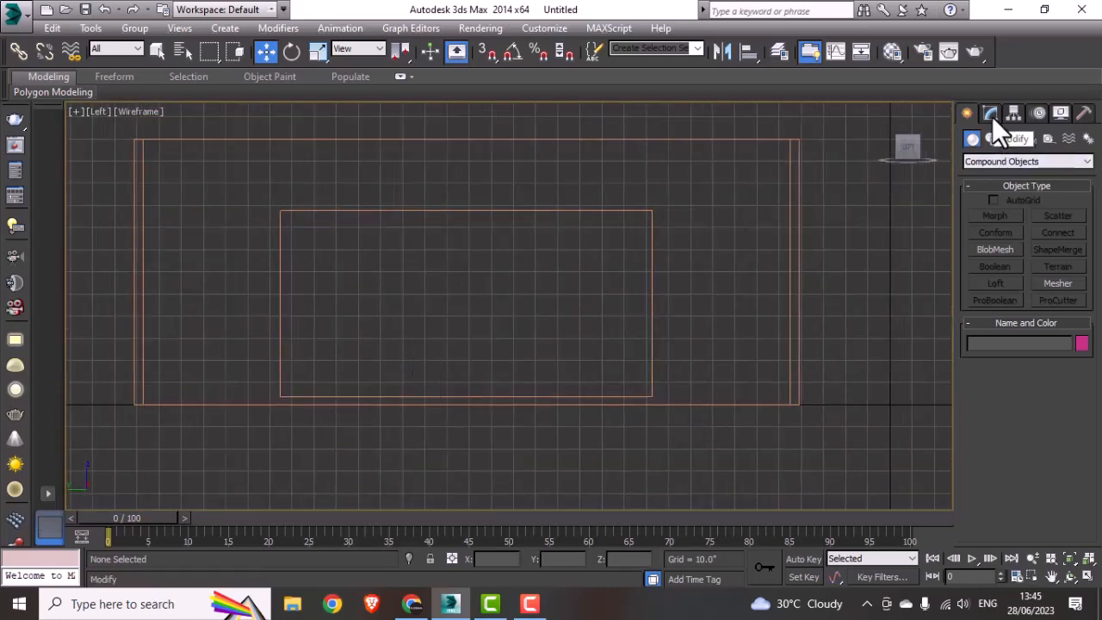
{"action": "left_click", "coordinate": [981, 161]}
{"action": "left_click", "coordinate": [989, 176]}
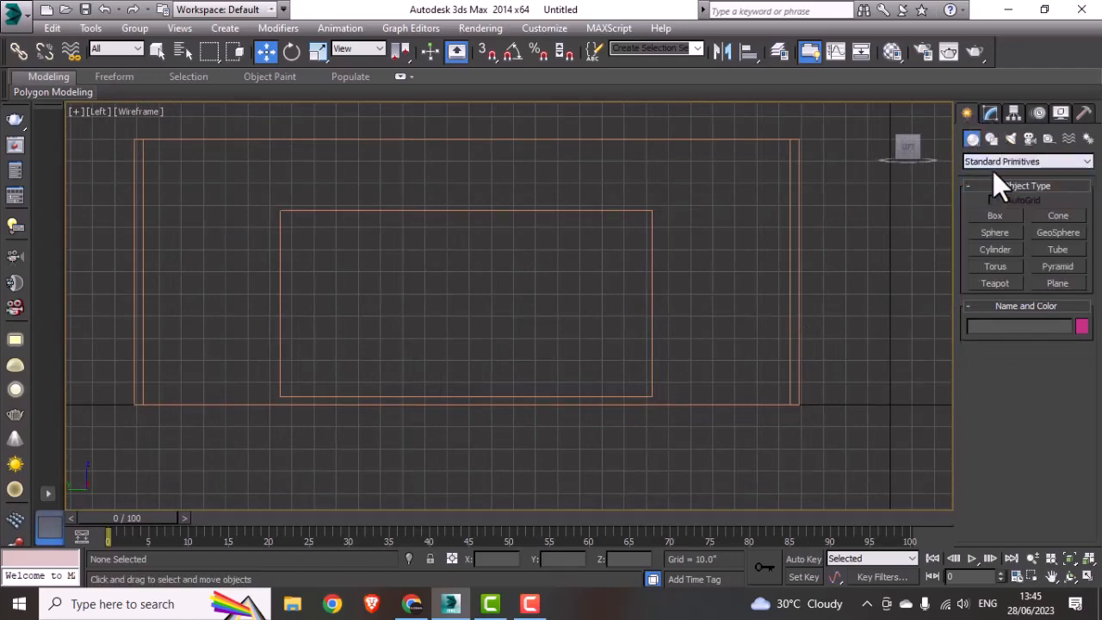
{"action": "left_click", "coordinate": [1060, 283]}
{"action": "middle_click_drag", "start_coordinate": [600, 286], "coordinate": [604, 292]}
{"action": "left_click", "coordinate": [495, 53]}
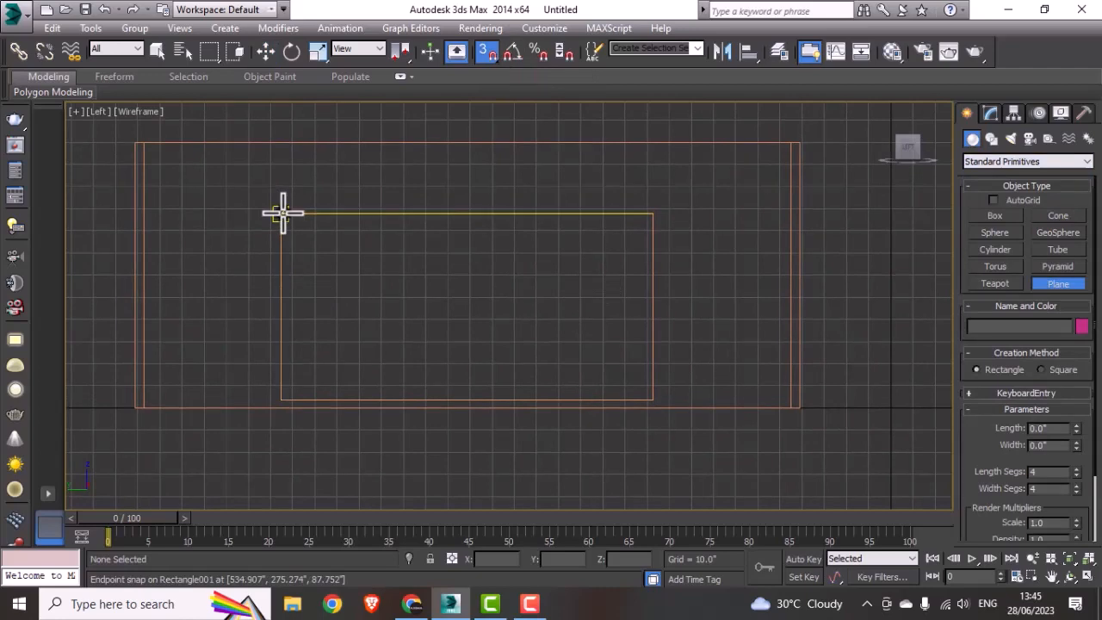
{"action": "left_click_drag", "start_coordinate": [281, 215], "coordinate": [656, 397]}
{"action": "key", "text": "w"}
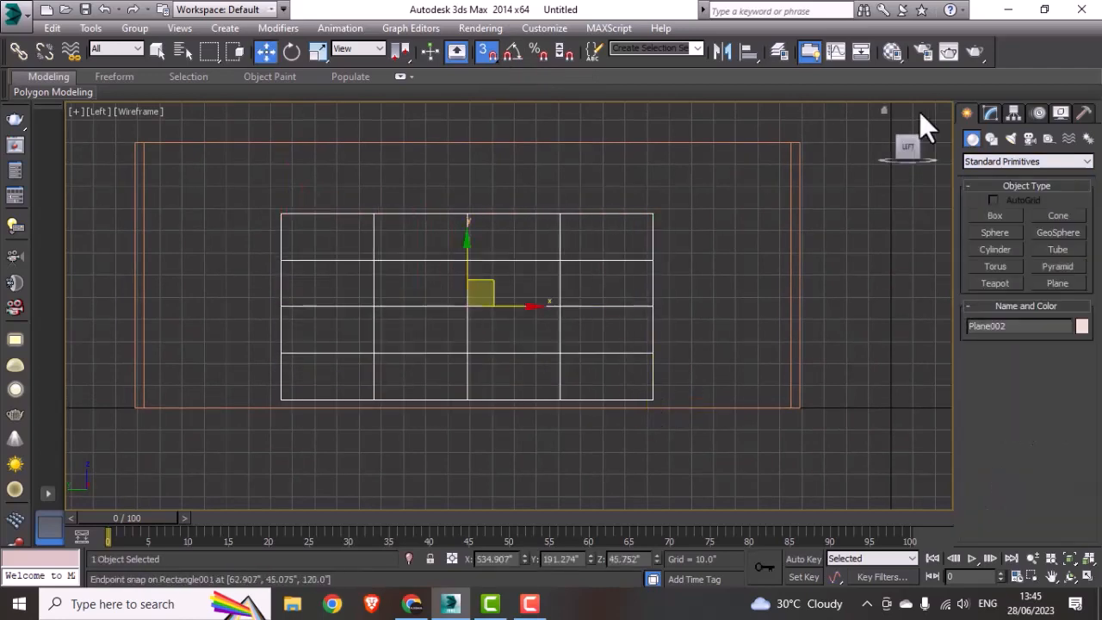
Step: Set the opening plane's length segments to 1 and width segments to 5, and turn the 3D snap off
{"action": "left_click", "coordinate": [990, 112]}
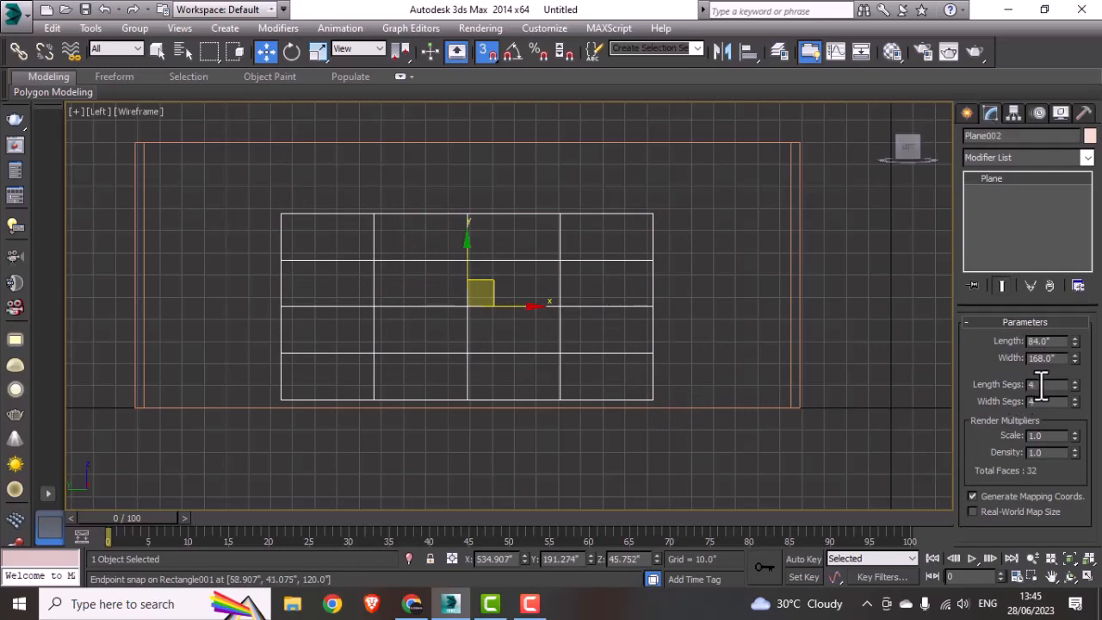
{"action": "left_click", "coordinate": [1075, 387]}
{"action": "left_click", "coordinate": [1075, 387]}
{"action": "left_click", "coordinate": [1075, 387]}
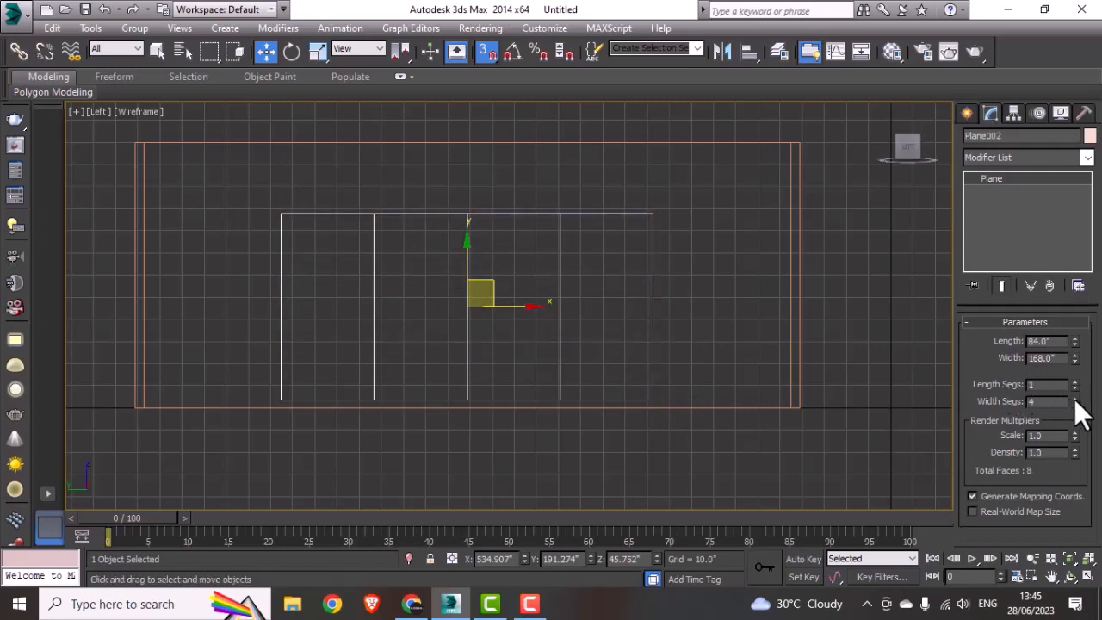
{"action": "left_click", "coordinate": [1074, 398]}
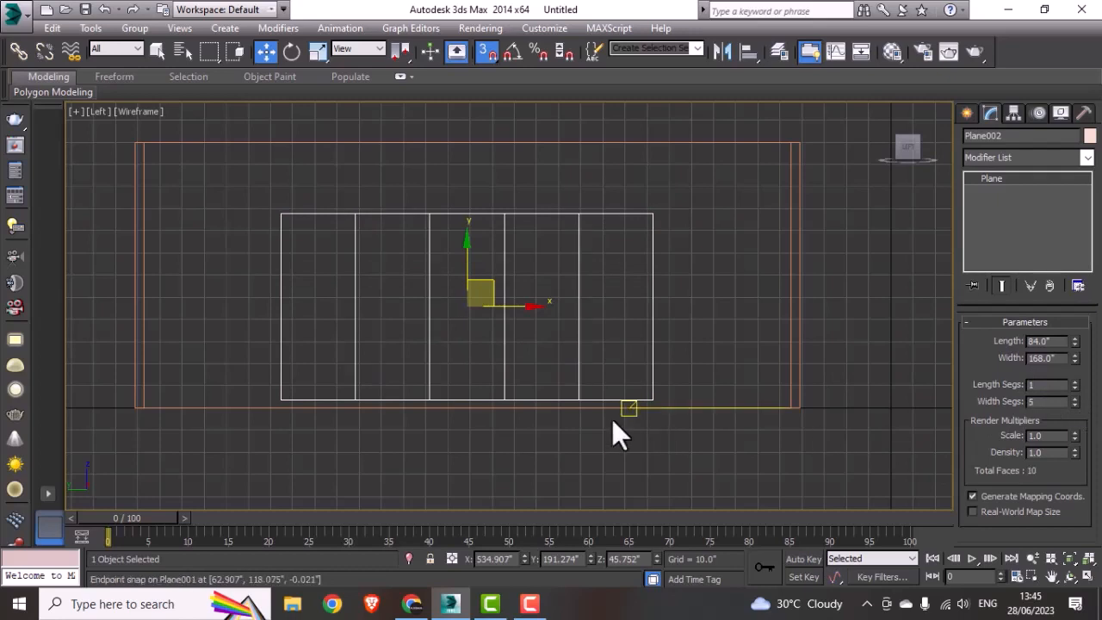
{"action": "left_click", "coordinate": [485, 52]}
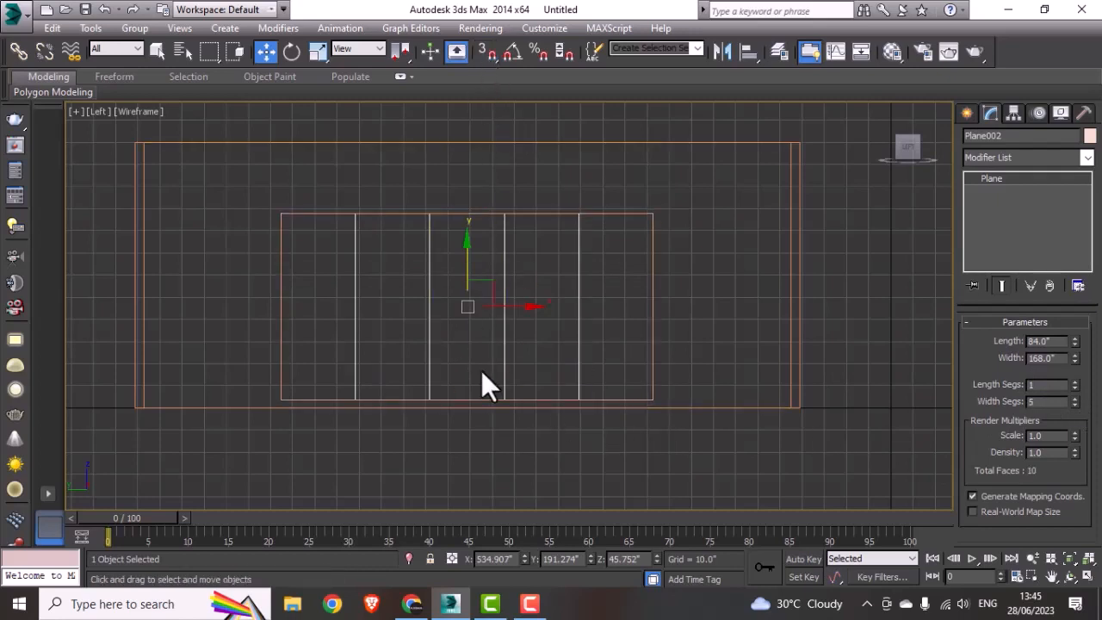
Step: Clone the segmented opening plane as a copy in the perspective view and place it outside the end wall, at about X 685.6"
{"action": "middle_click_drag", "start_coordinate": [447, 356], "coordinate": [451, 359], "text": "alt"}
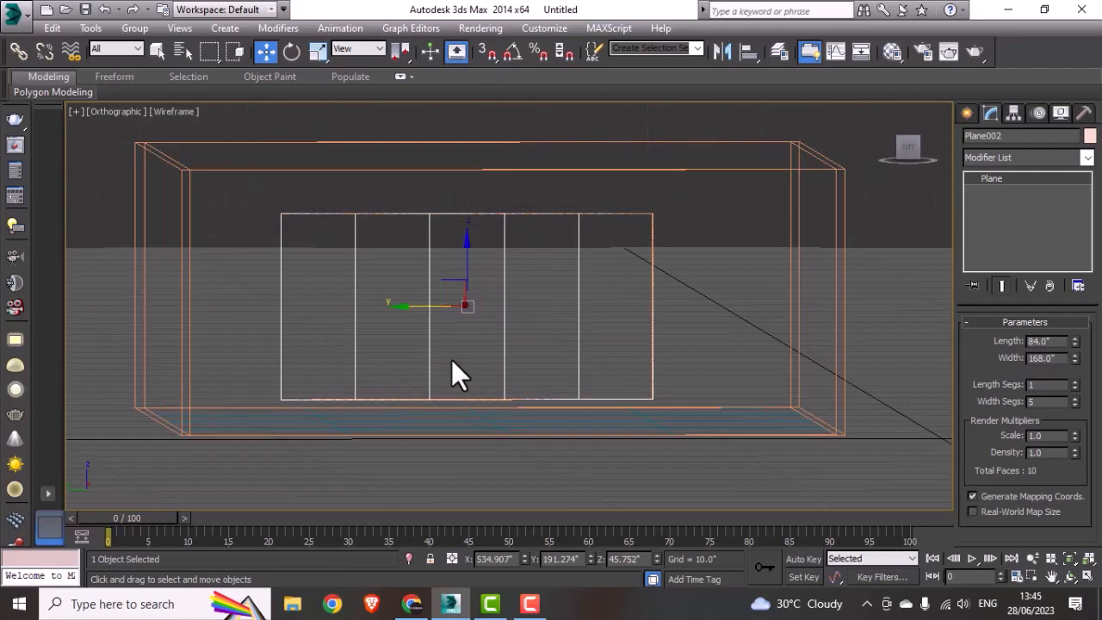
{"action": "key", "text": "l"}
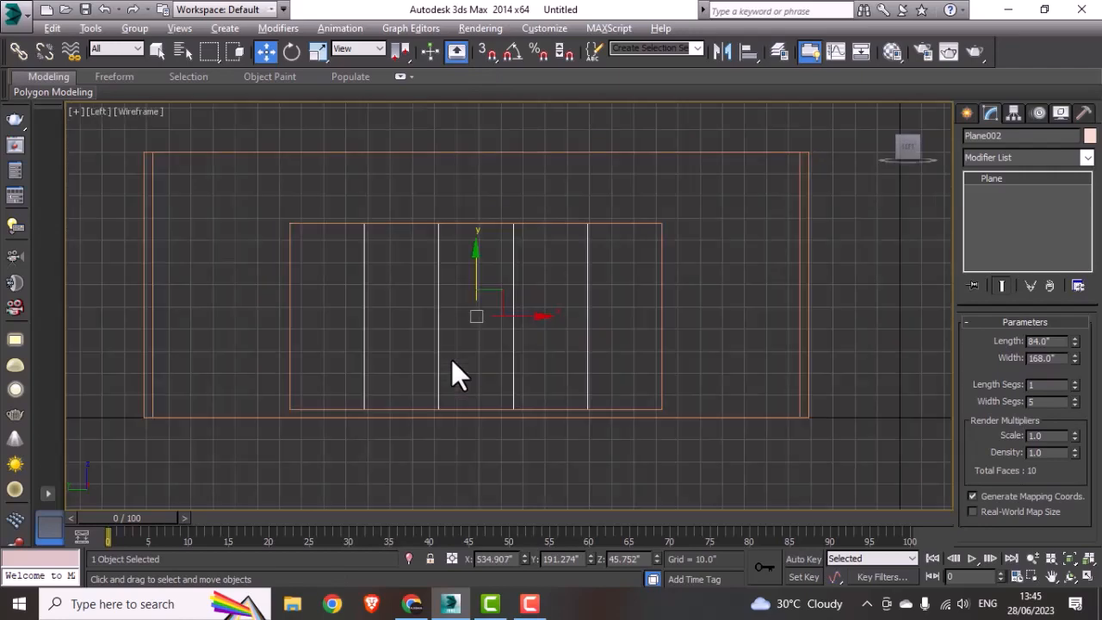
{"action": "key", "text": "alt+w"}
{"action": "middle_click", "coordinate": [732, 442]}
{"action": "key", "text": "alt+w"}
{"action": "middle_click_drag", "start_coordinate": [617, 399], "coordinate": [632, 437], "text": "alt"}
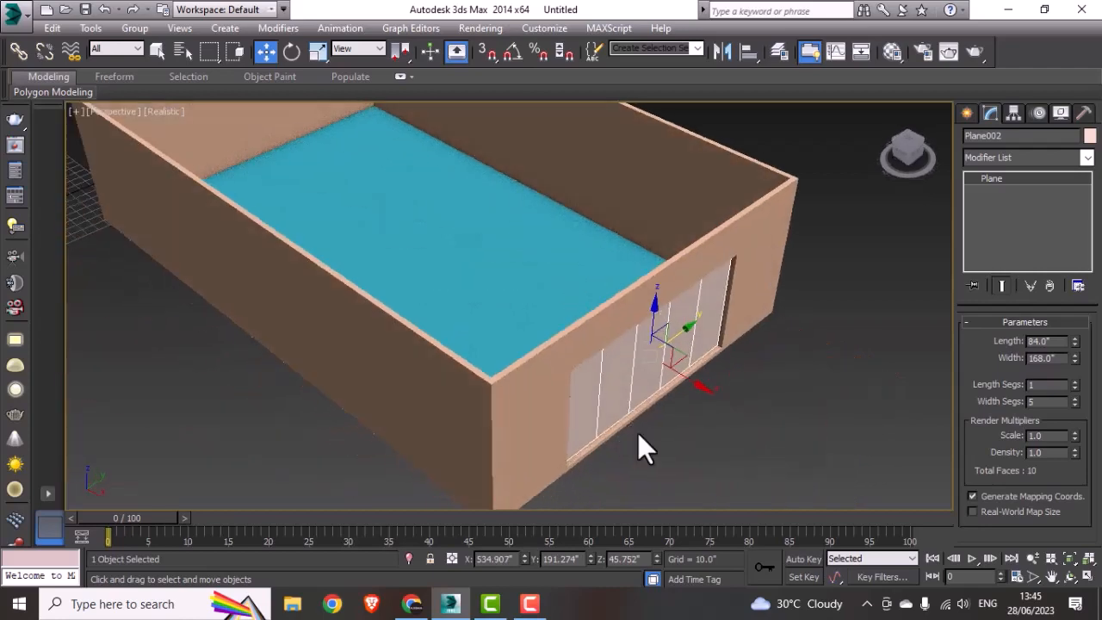
{"action": "left_click_drag", "start_coordinate": [684, 383], "coordinate": [775, 434], "text": "shift"}
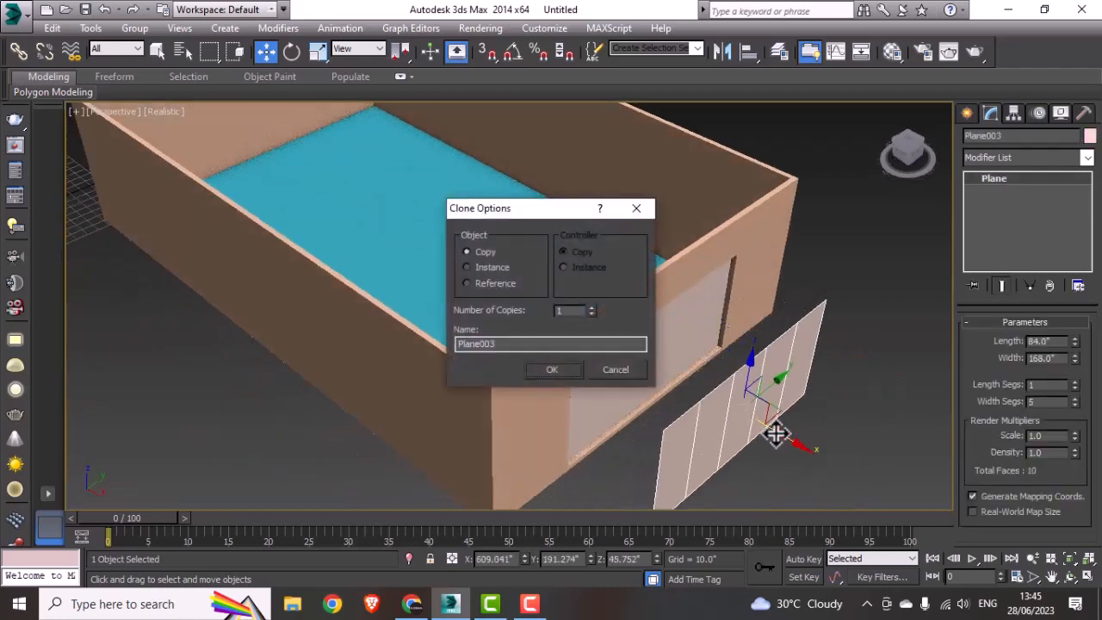
{"action": "left_click", "coordinate": [553, 369]}
{"action": "middle_click_drag", "start_coordinate": [728, 384], "coordinate": [598, 314]}
{"action": "left_click_drag", "start_coordinate": [663, 381], "coordinate": [762, 433]}
{"action": "middle_click_drag", "start_coordinate": [751, 443], "coordinate": [691, 307], "text": "alt"}
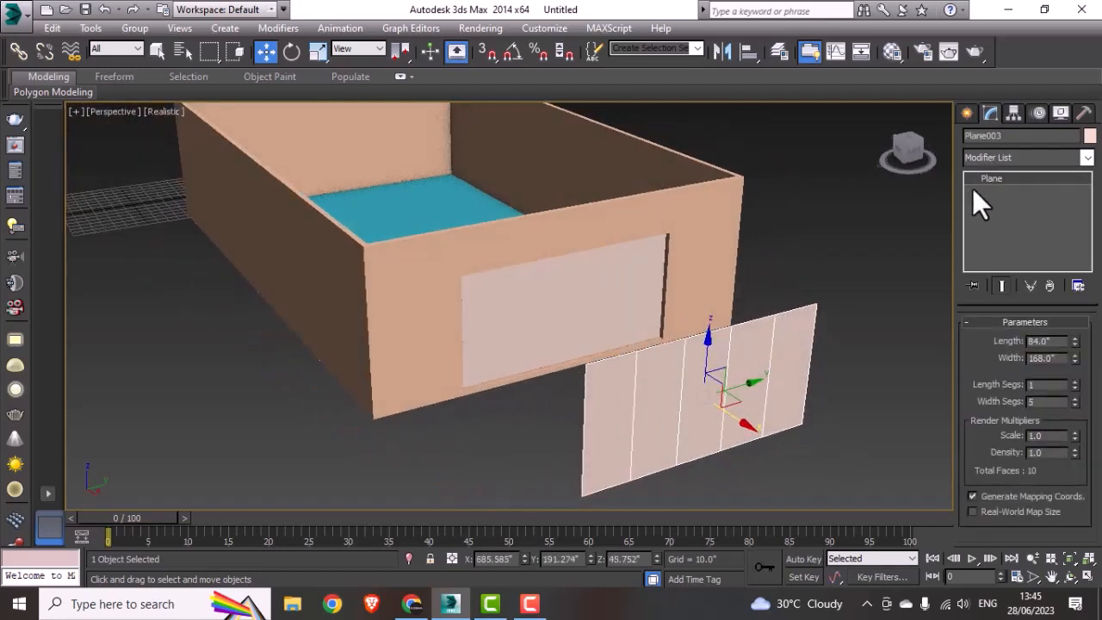
Step: Convert the copied plane to an Editable Poly and select all of its edges
{"action": "right_click", "coordinate": [736, 402]}
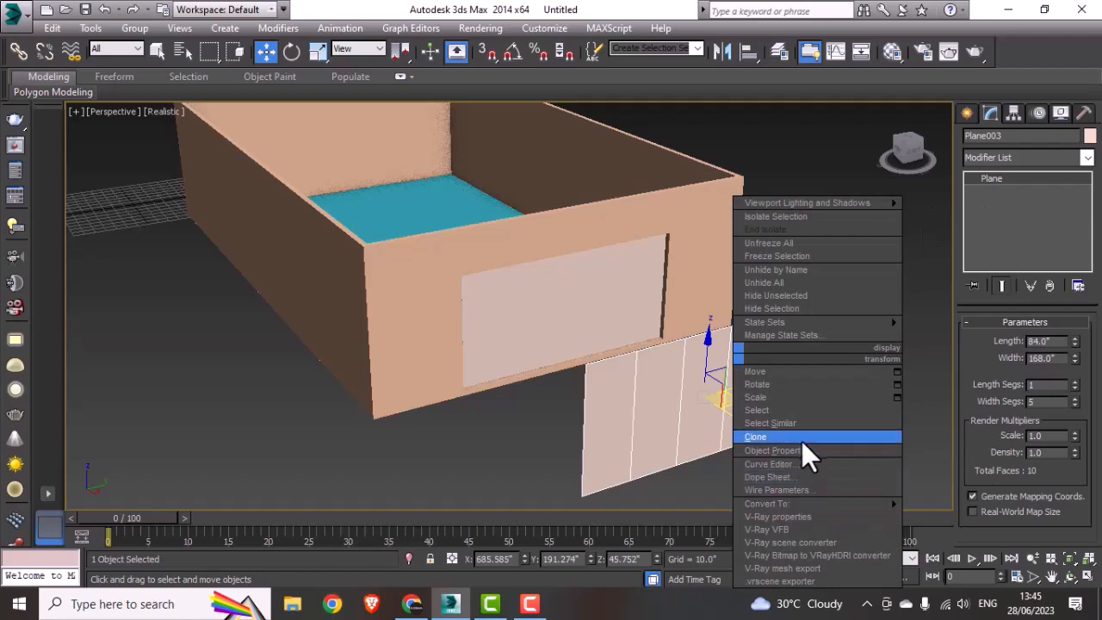
{"action": "mouse_move", "coordinate": [810, 504]}
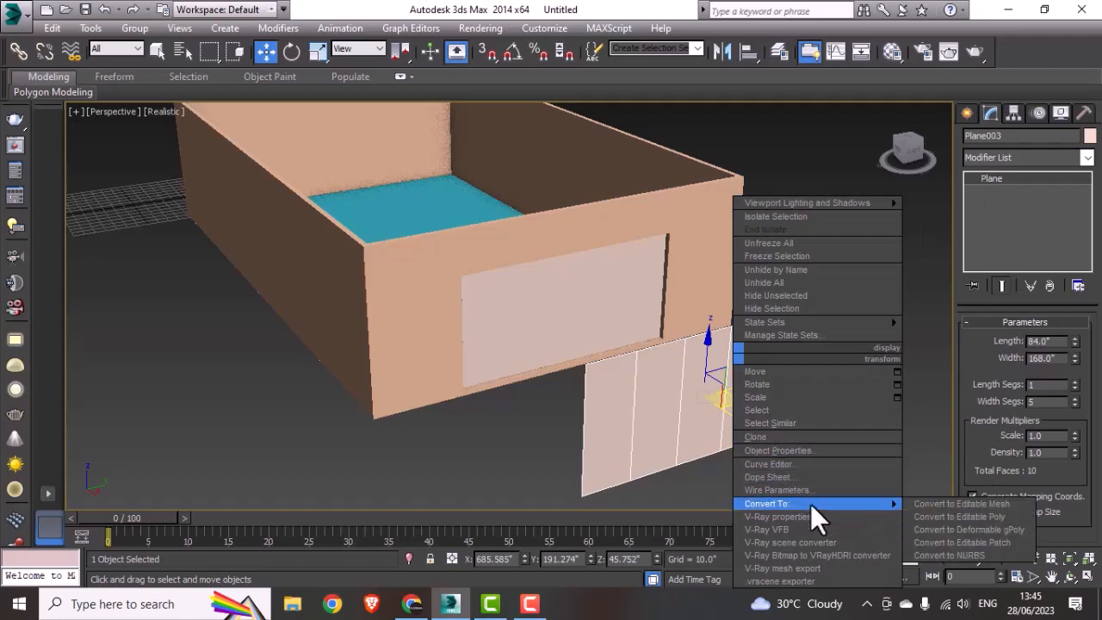
{"action": "left_click", "coordinate": [934, 517]}
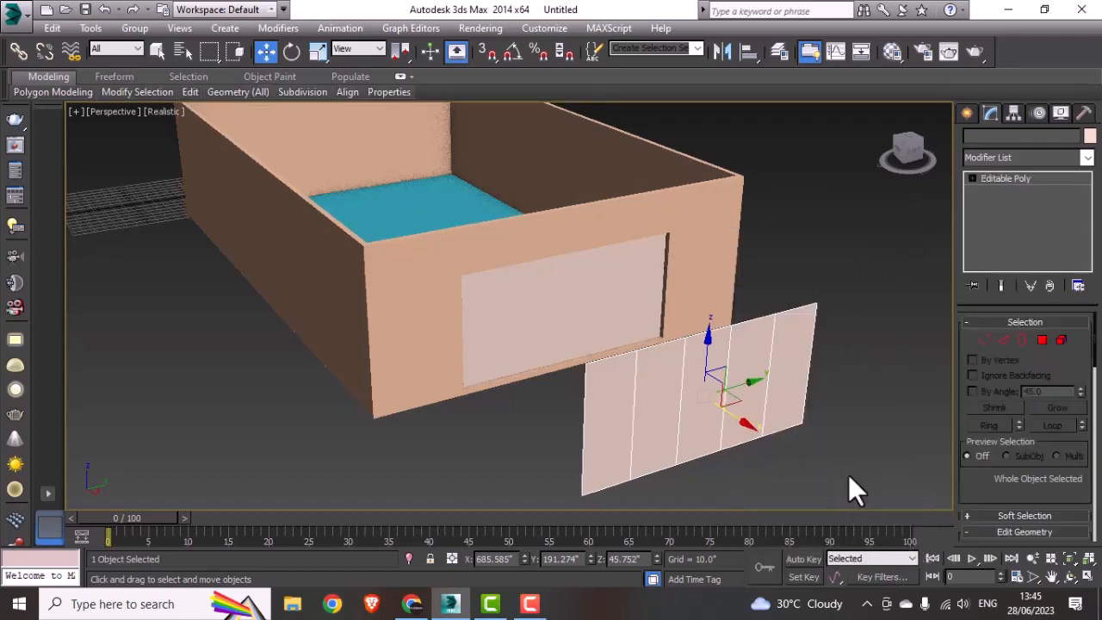
{"action": "middle_click_drag", "start_coordinate": [847, 475], "coordinate": [857, 457], "text": "alt"}
{"action": "left_click", "coordinate": [1003, 340]}
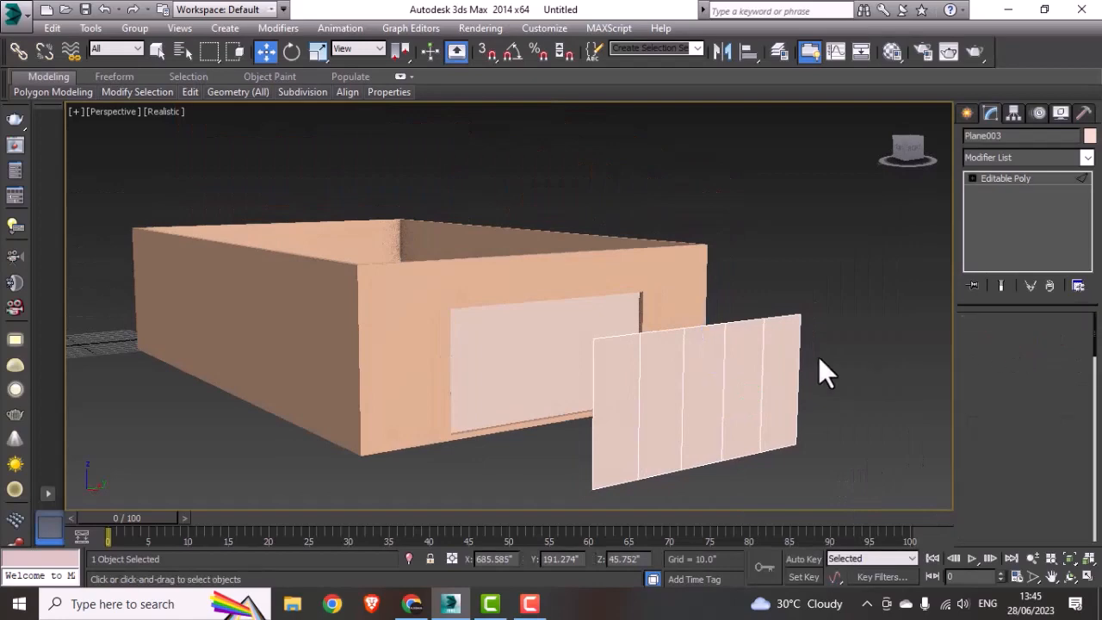
{"action": "left_click_drag", "start_coordinate": [821, 321], "coordinate": [575, 499]}
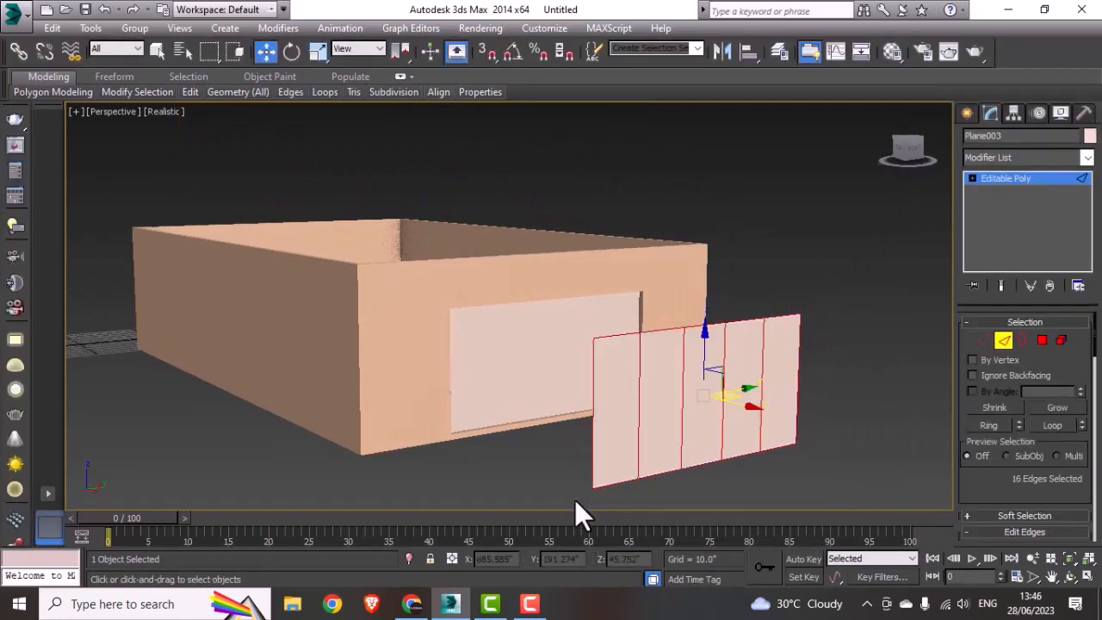
Step: Create a linear shape from the selected edges of the copied plane
{"action": "middle_click_drag", "start_coordinate": [652, 422], "coordinate": [657, 450], "text": "alt"}
{"action": "right_click", "coordinate": [680, 408]}
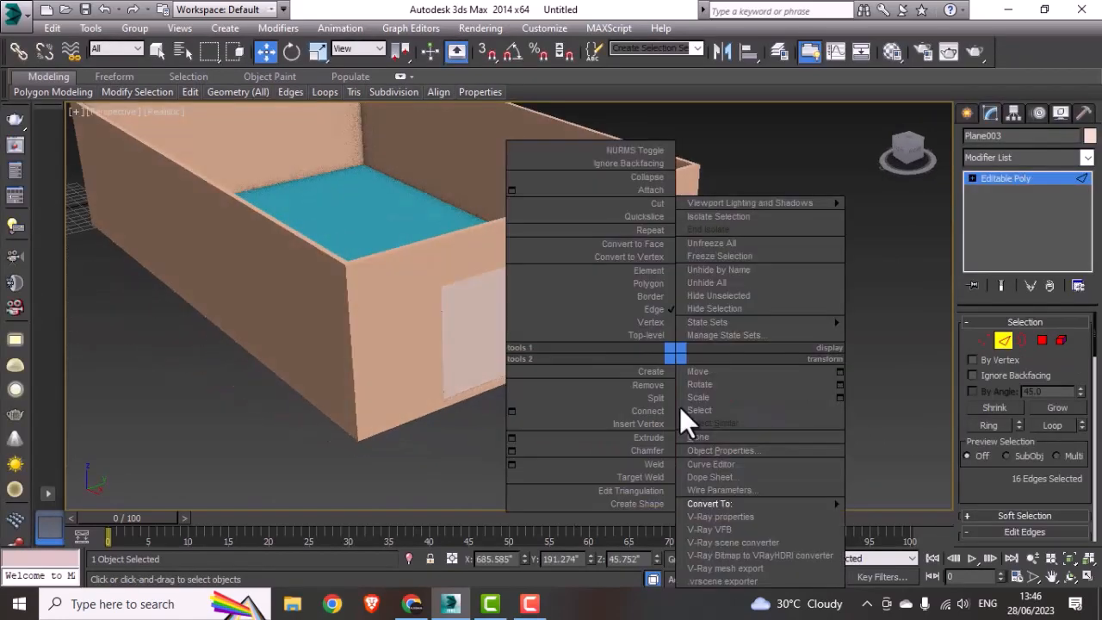
{"action": "left_click", "coordinate": [648, 446]}
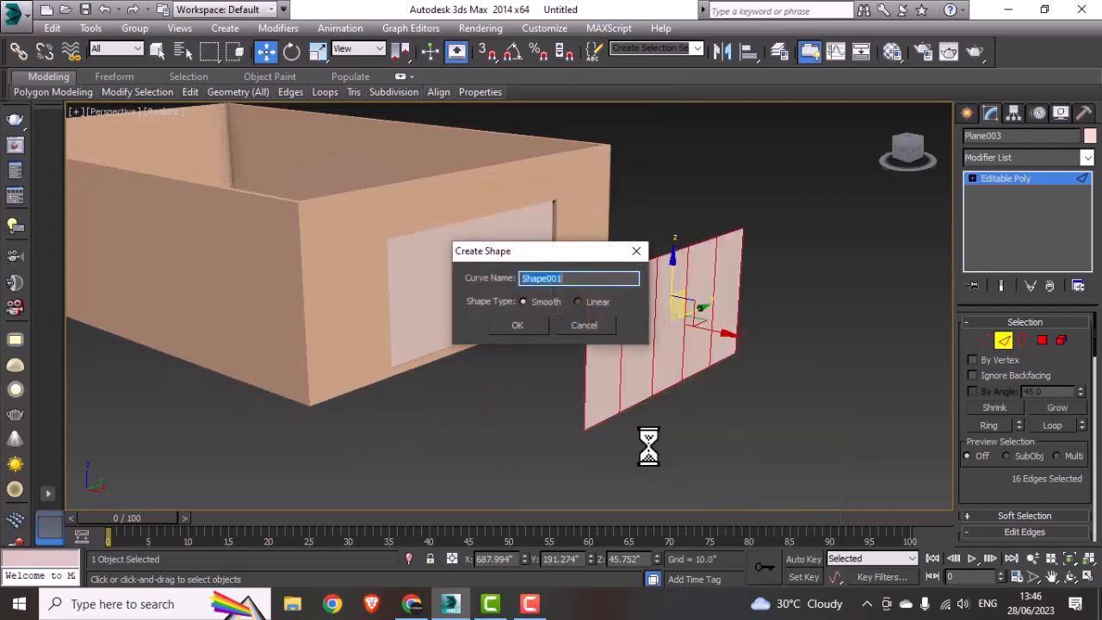
{"action": "left_click", "coordinate": [577, 301]}
{"action": "left_click", "coordinate": [535, 323]}
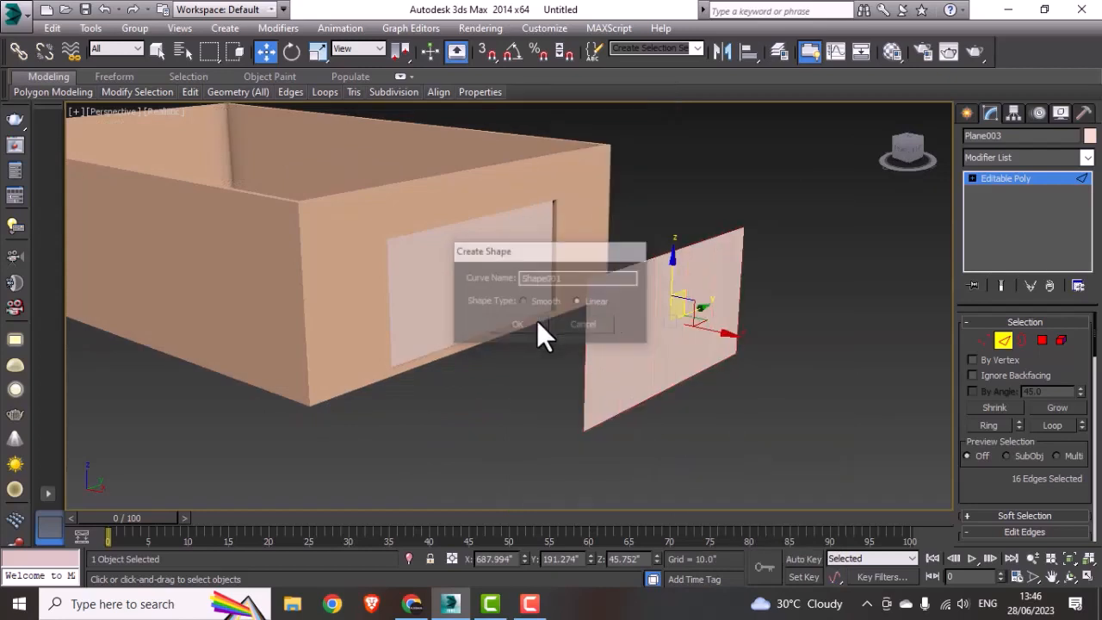
Step: Exit edge editing and move the copied plane outward, away from the new spline shape, to about X 765.7"
{"action": "left_click", "coordinate": [1003, 341]}
{"action": "left_click_drag", "start_coordinate": [721, 332], "coordinate": [838, 405]}
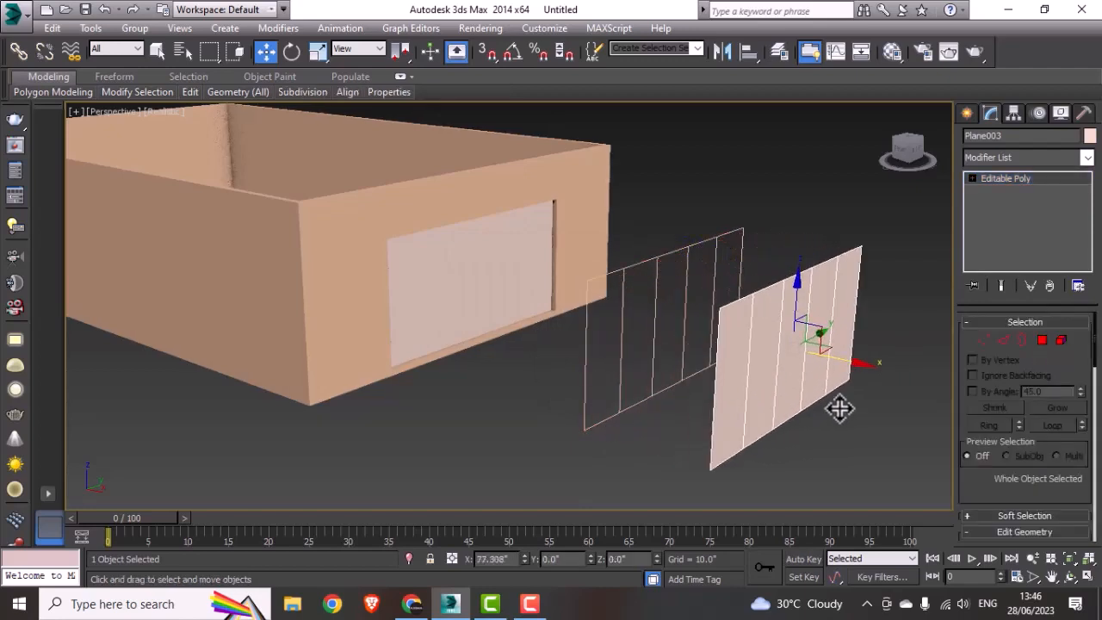
{"action": "middle_click_drag", "start_coordinate": [590, 387], "coordinate": [647, 321], "text": "alt"}
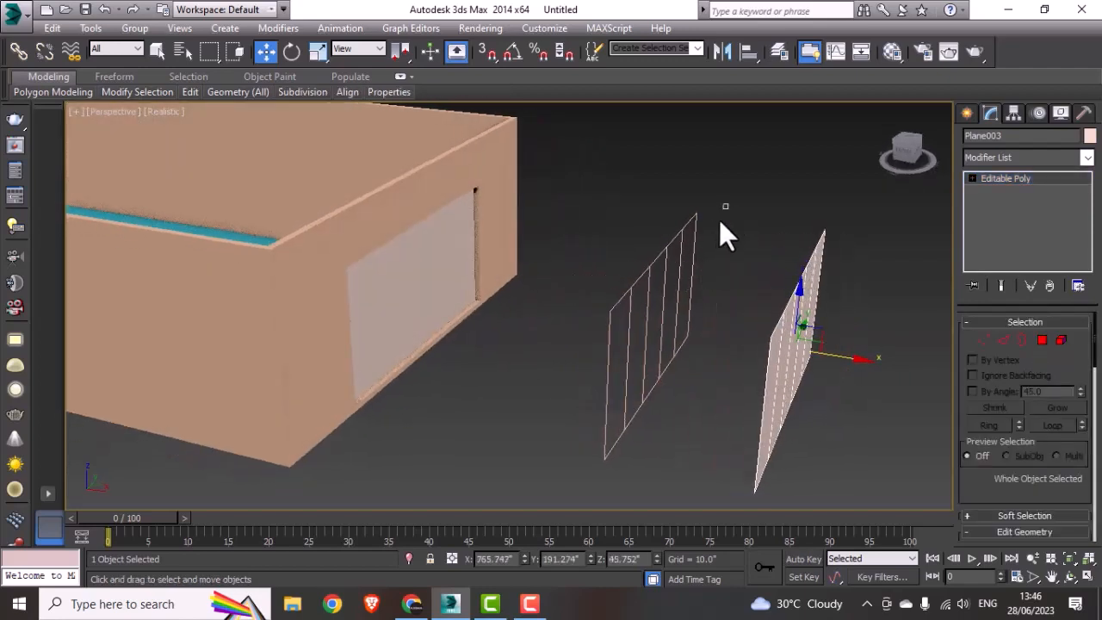
Step: Select the spline window frame and enable its thickness in both the renderer and the viewport
{"action": "left_click_drag", "start_coordinate": [725, 206], "coordinate": [590, 442]}
{"action": "middle_click_drag", "start_coordinate": [735, 429], "coordinate": [707, 418], "text": "alt"}
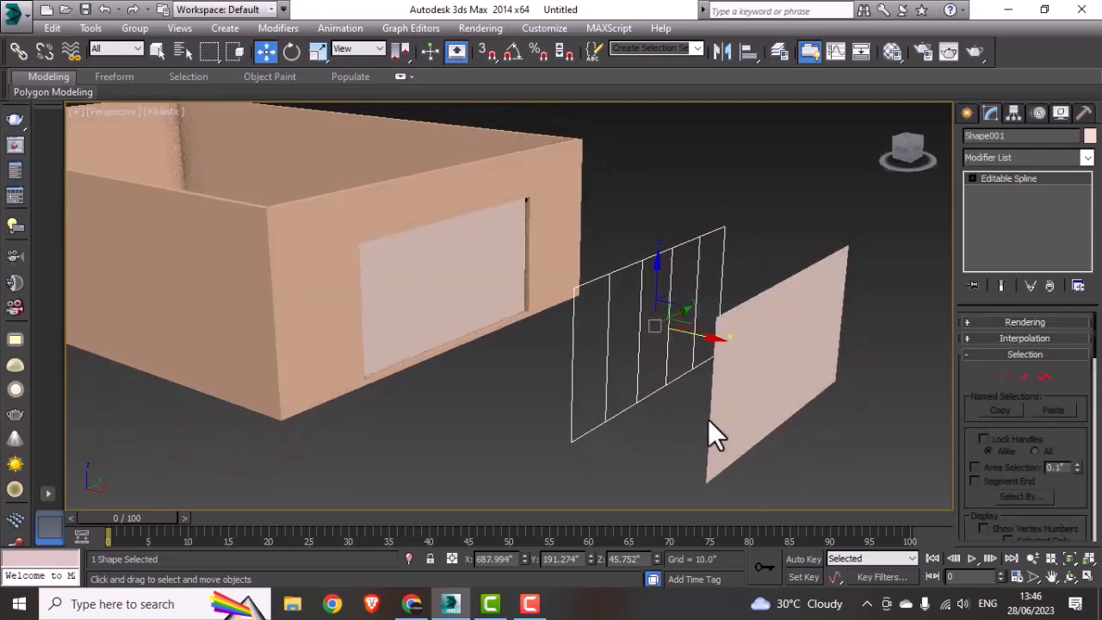
{"action": "left_click", "coordinate": [971, 178]}
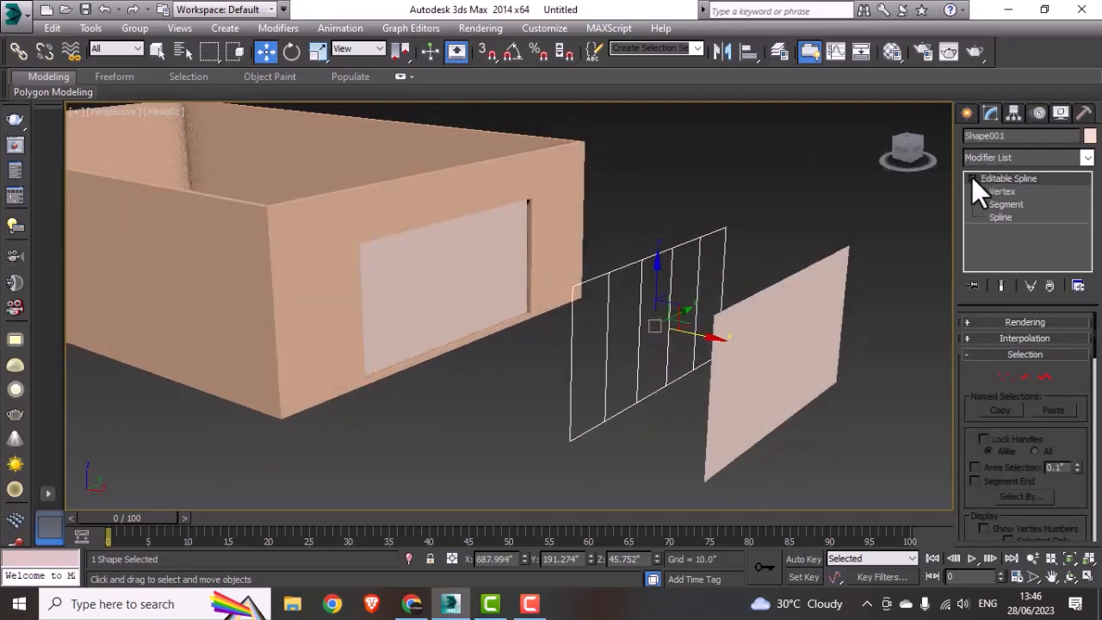
{"action": "left_click", "coordinate": [972, 178]}
{"action": "left_click", "coordinate": [1012, 321]}
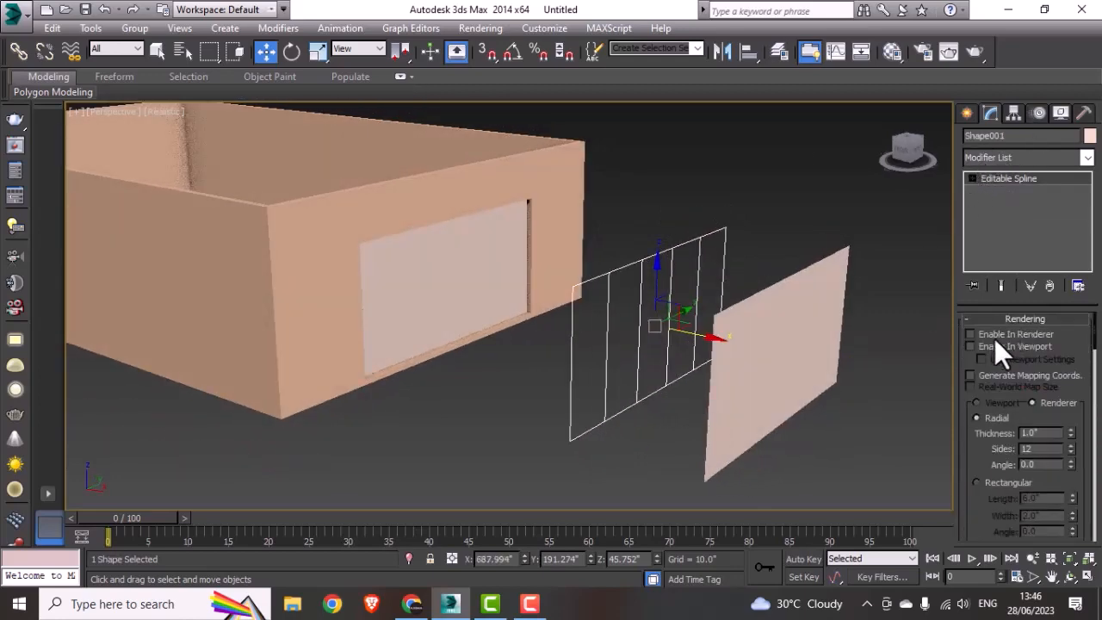
{"action": "left_click", "coordinate": [1008, 335]}
{"action": "left_click", "coordinate": [995, 345]}
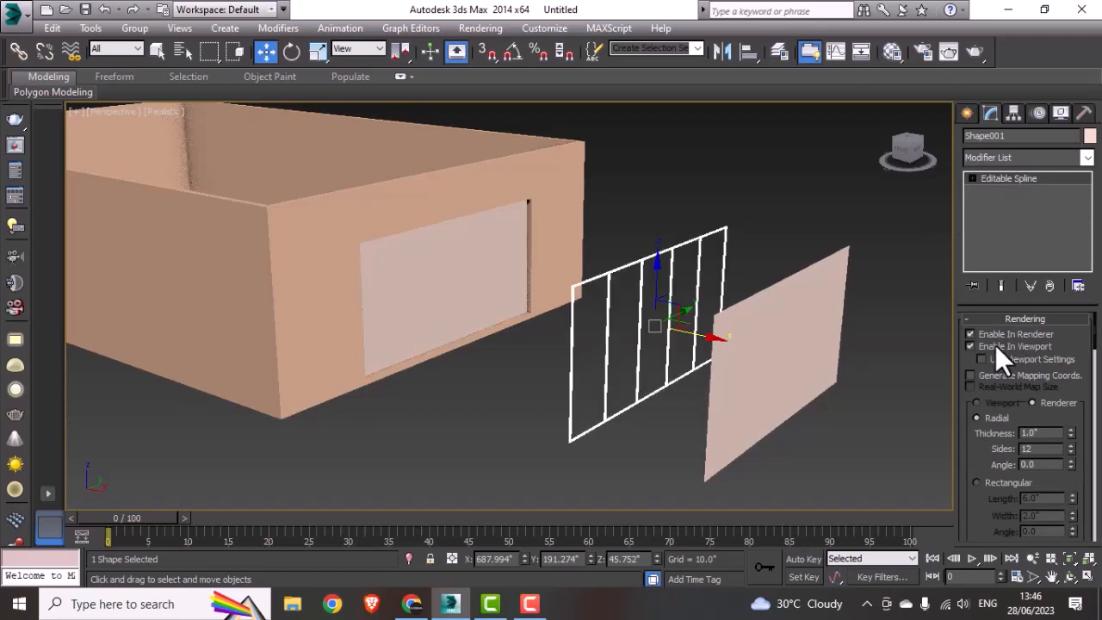
{"action": "mouse_move", "coordinate": [625, 424]}
{"action": "middle_mouse_down", "text": "alt"}
{"action": "mouse_move", "coordinate": [638, 405]}
{"action": "mouse_move", "coordinate": [616, 428]}
{"action": "mouse_move", "coordinate": [592, 411]}
{"action": "mouse_move", "coordinate": [626, 430]}
{"action": "middle_mouse_up", "text": "alt"}
Step: Switch the frame spline to a rectangular cross-section and set its width to 1"
{"action": "left_click", "coordinate": [997, 482]}
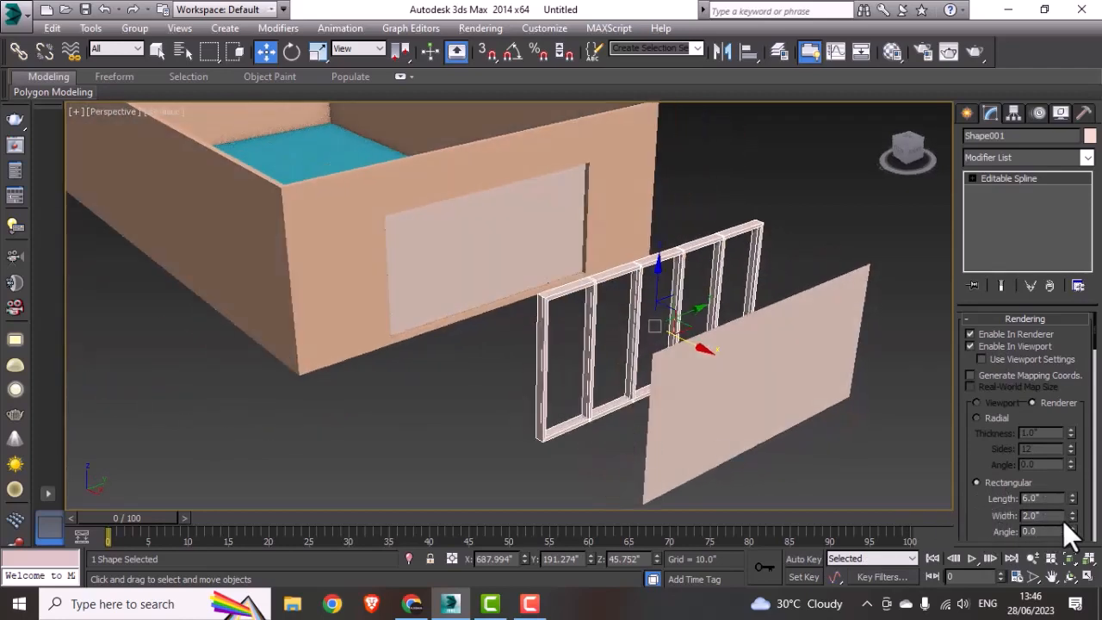
{"action": "double_click", "coordinate": [1038, 515]}
{"action": "key", "text": "Return"}
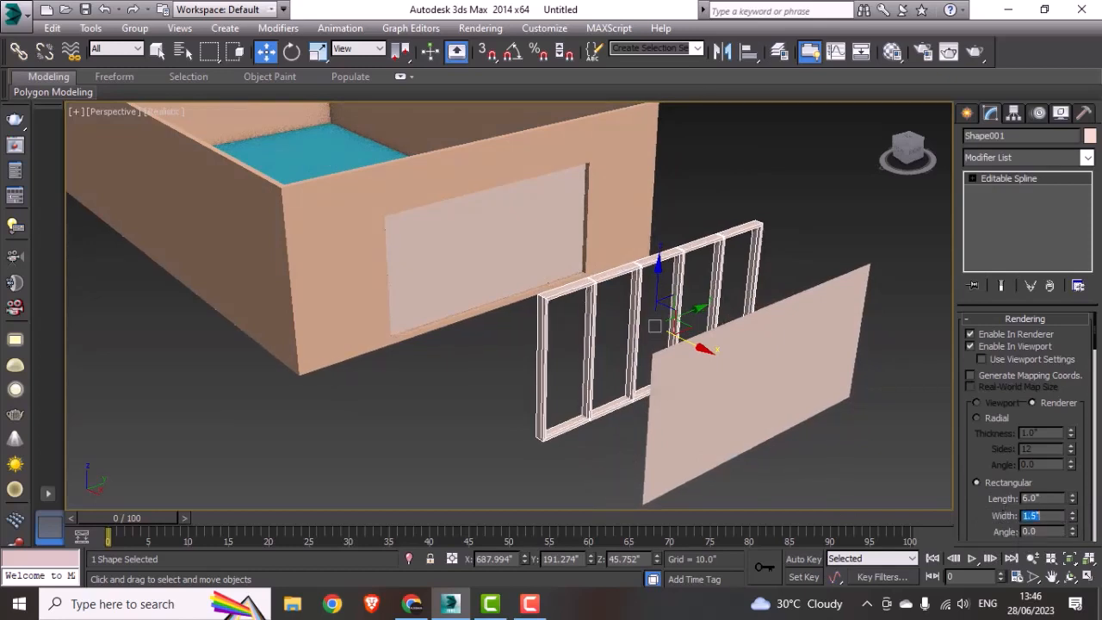
{"action": "type", "text": "1"}
{"action": "key", "text": "Return"}
Step: Delete the copied editable-poly plane standing in front of the window frame
{"action": "middle_click_drag", "start_coordinate": [590, 364], "coordinate": [622, 453], "text": "alt"}
{"action": "left_click", "coordinate": [617, 422]}
{"action": "left_click", "coordinate": [614, 414]}
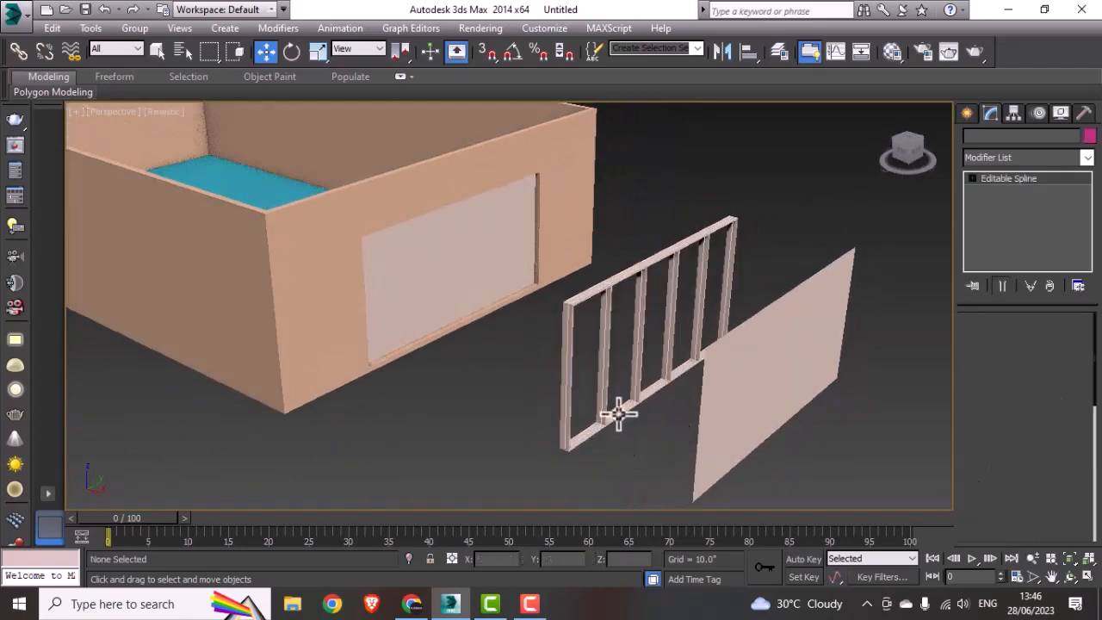
{"action": "left_click", "coordinate": [614, 449]}
{"action": "left_click", "coordinate": [719, 433]}
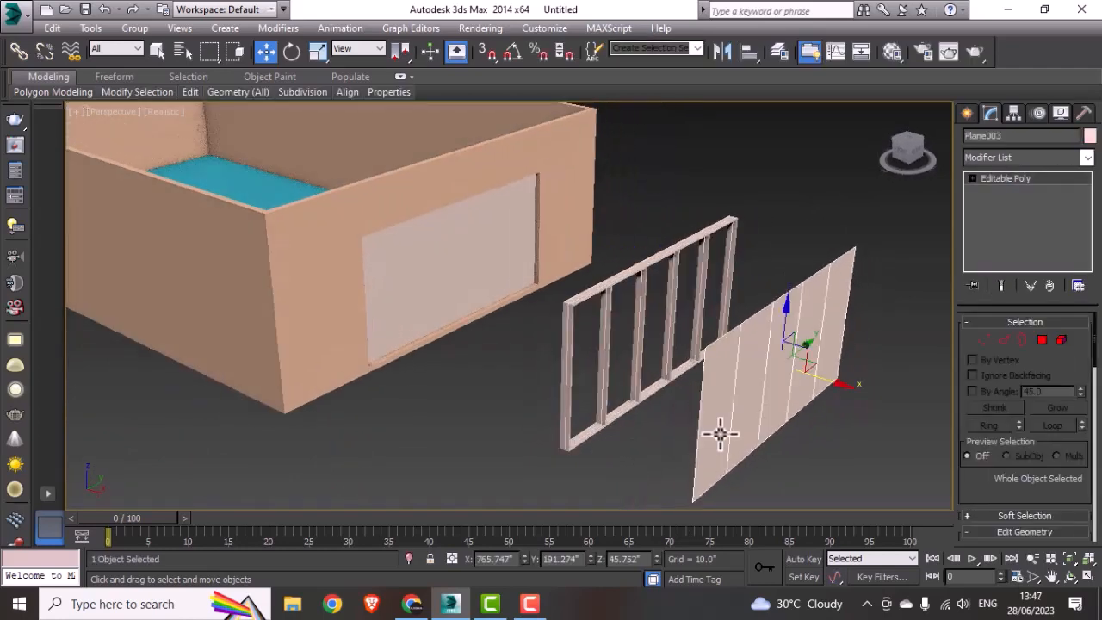
{"action": "key", "text": "Delete"}
Step: Select the window frame and move it along X in a wireframe Top view until it reaches the end wall's opening
{"action": "left_click", "coordinate": [697, 375]}
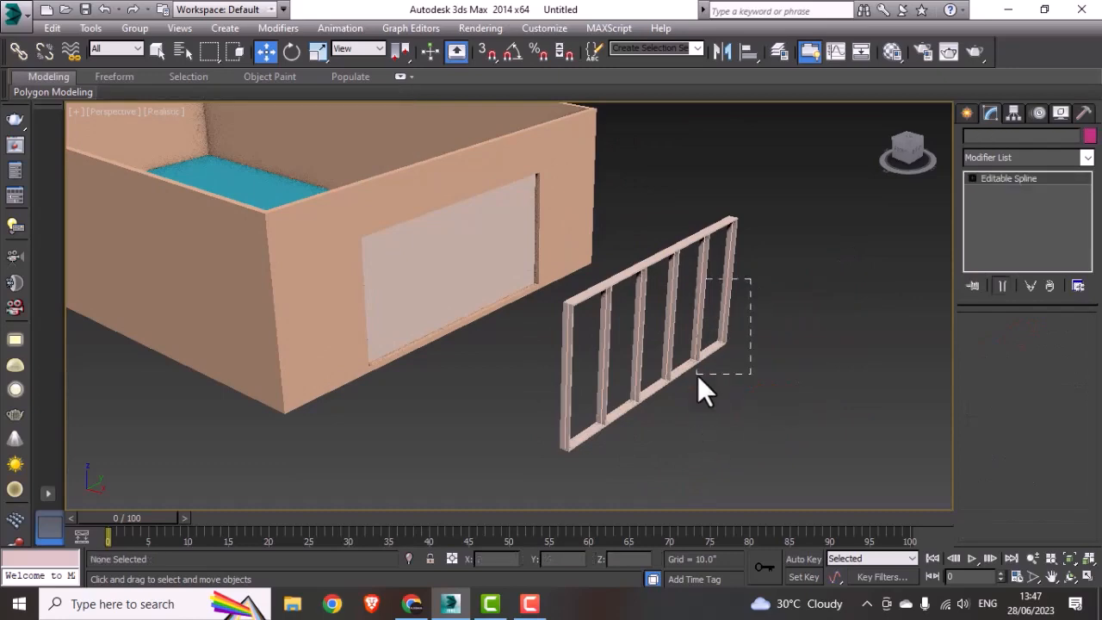
{"action": "middle_click_drag", "start_coordinate": [671, 394], "coordinate": [637, 392], "text": "alt"}
{"action": "key", "text": "t"}
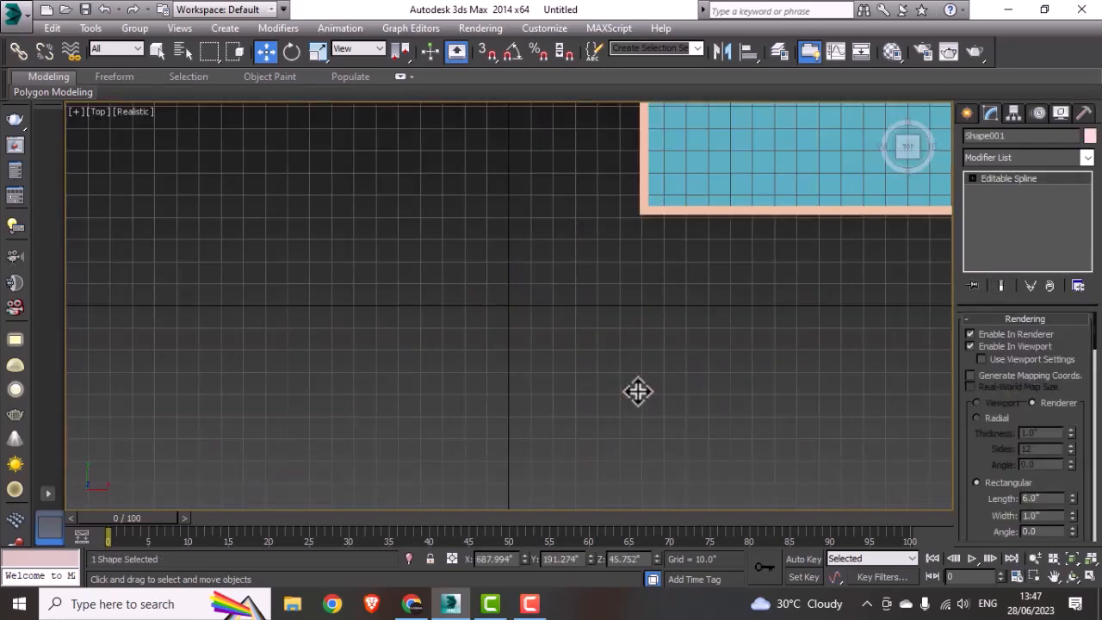
{"action": "key", "text": "F3"}
{"action": "scroll", "coordinate": [640, 386], "scroll_direction": "down", "scroll_amount": 5}
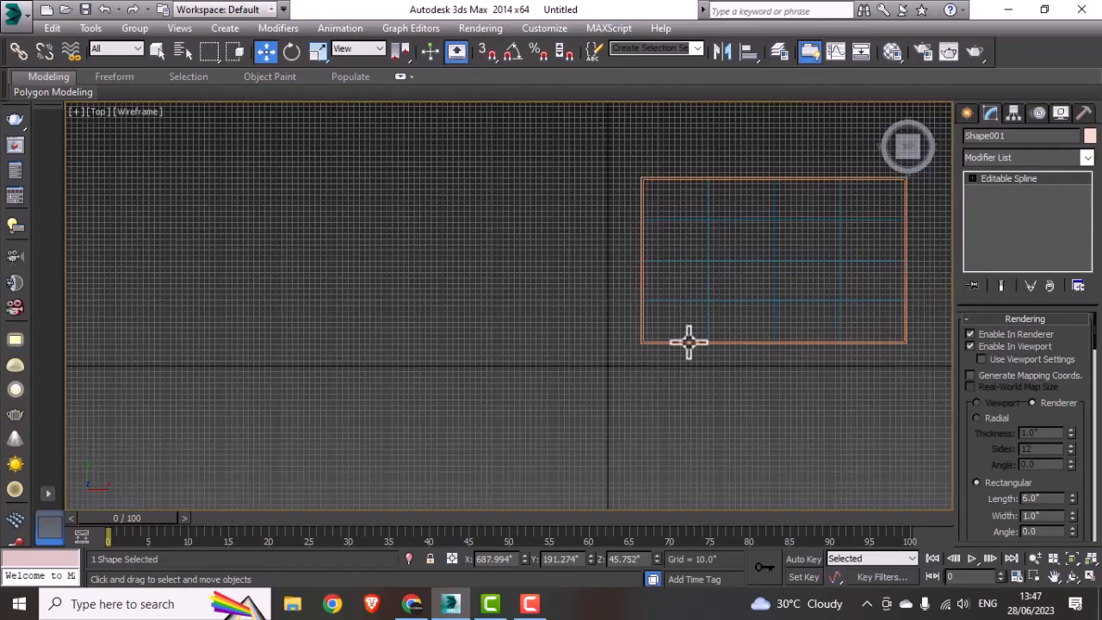
{"action": "middle_click_drag", "start_coordinate": [688, 342], "coordinate": [435, 413]}
{"action": "scroll", "coordinate": [714, 362], "scroll_direction": "up", "scroll_amount": 4}
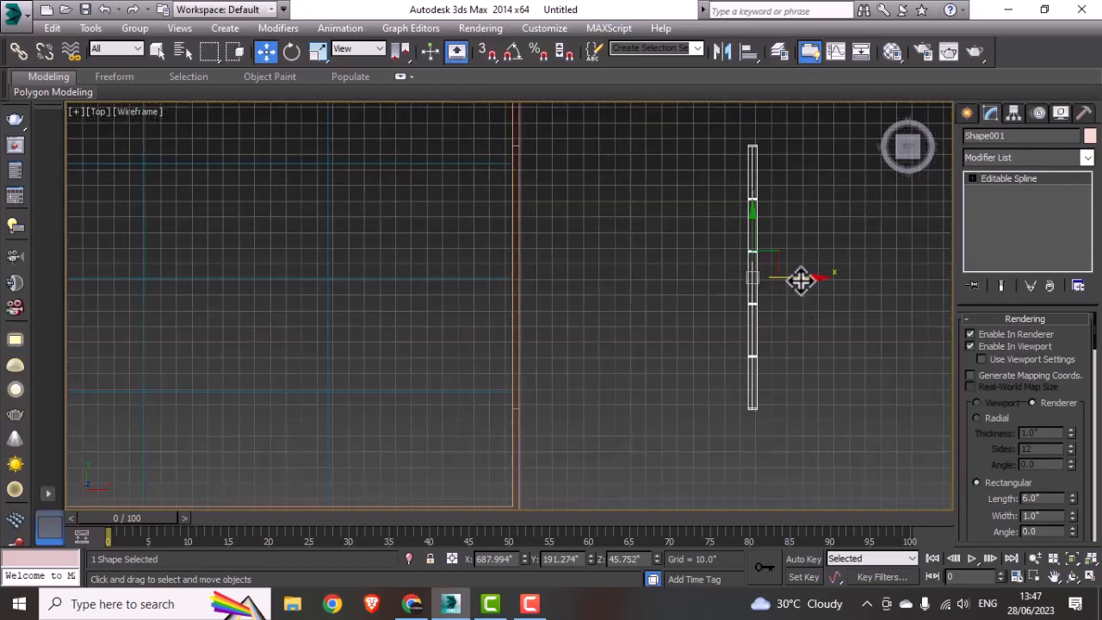
{"action": "left_click_drag", "start_coordinate": [801, 280], "coordinate": [571, 328]}
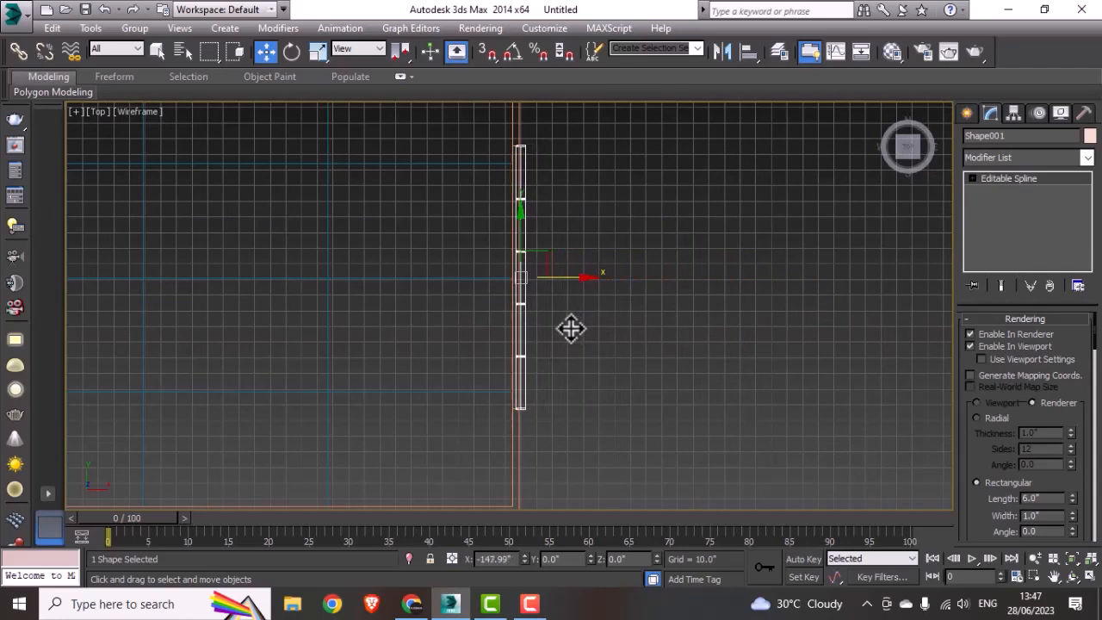
Step: Fine-tune the frame's X position in the Top view so it sits centred on the wall thickness, at about X 536.9"
{"action": "scroll", "coordinate": [533, 320], "scroll_direction": "up", "scroll_amount": 4}
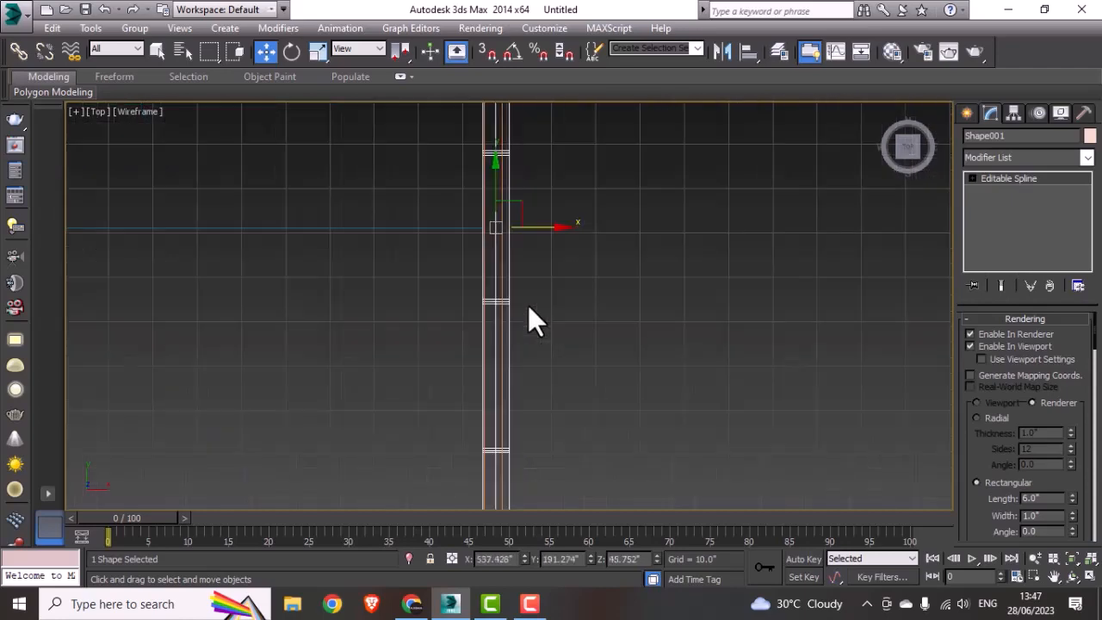
{"action": "middle_click_drag", "start_coordinate": [537, 258], "coordinate": [560, 250]}
{"action": "scroll", "coordinate": [575, 193], "scroll_direction": "down", "scroll_amount": 3}
{"action": "scroll", "coordinate": [561, 249], "scroll_direction": "up", "scroll_amount": 2}
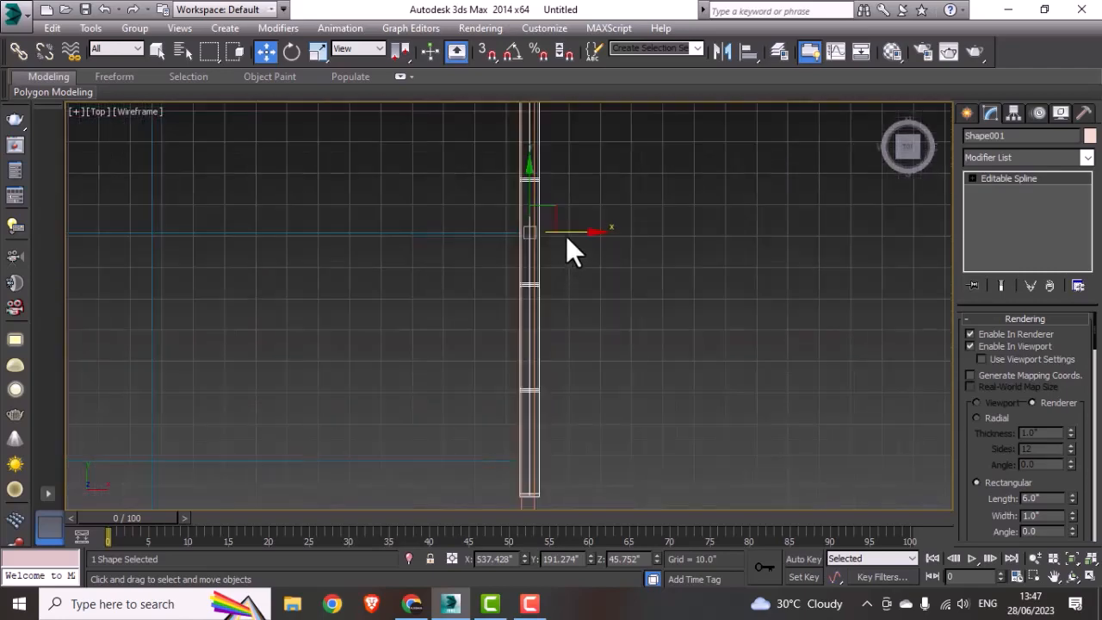
{"action": "mouse_move", "coordinate": [566, 239]}
{"action": "left_mouse_down"}
{"action": "mouse_move", "coordinate": [580, 228]}
{"action": "mouse_move", "coordinate": [568, 233]}
{"action": "left_mouse_up"}
{"action": "scroll", "coordinate": [568, 233], "scroll_direction": "down", "scroll_amount": 5}
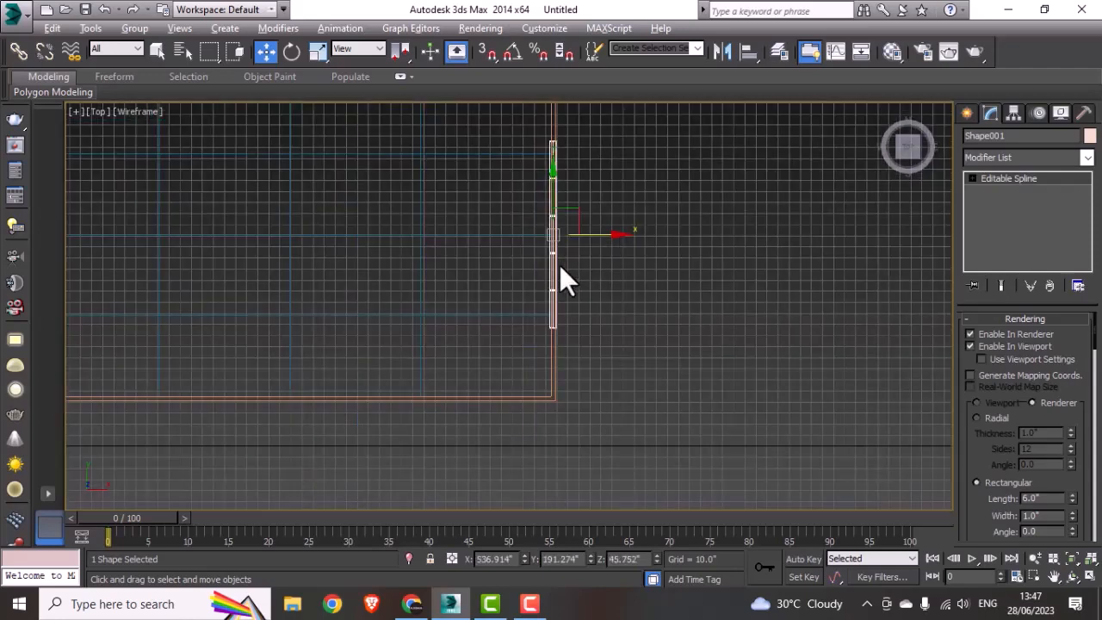
Step: Examine how the window frame fits the end wall's opening in a shaded 3D view
{"action": "key", "text": "alt+w"}
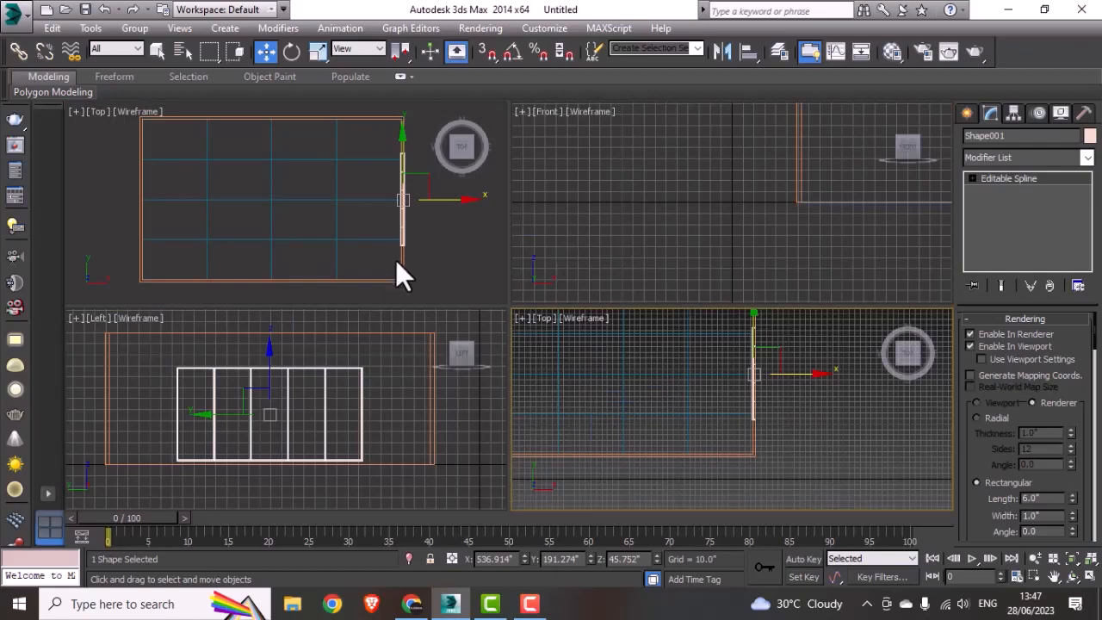
{"action": "key", "text": "alt+w"}
{"action": "mouse_move", "coordinate": [654, 401]}
{"action": "middle_mouse_down", "text": "alt"}
{"action": "mouse_move", "coordinate": [607, 414]}
{"action": "mouse_move", "coordinate": [597, 381]}
{"action": "mouse_move", "coordinate": [657, 425]}
{"action": "mouse_move", "coordinate": [720, 430]}
{"action": "mouse_move", "coordinate": [745, 418]}
{"action": "mouse_move", "coordinate": [713, 398]}
{"action": "mouse_move", "coordinate": [701, 423]}
{"action": "middle_mouse_up", "text": "alt"}
{"action": "key", "text": "F3"}
{"action": "scroll", "coordinate": [690, 336], "scroll_direction": "up", "scroll_amount": 3}
{"action": "middle_click_drag", "start_coordinate": [653, 389], "coordinate": [534, 390], "text": "alt"}
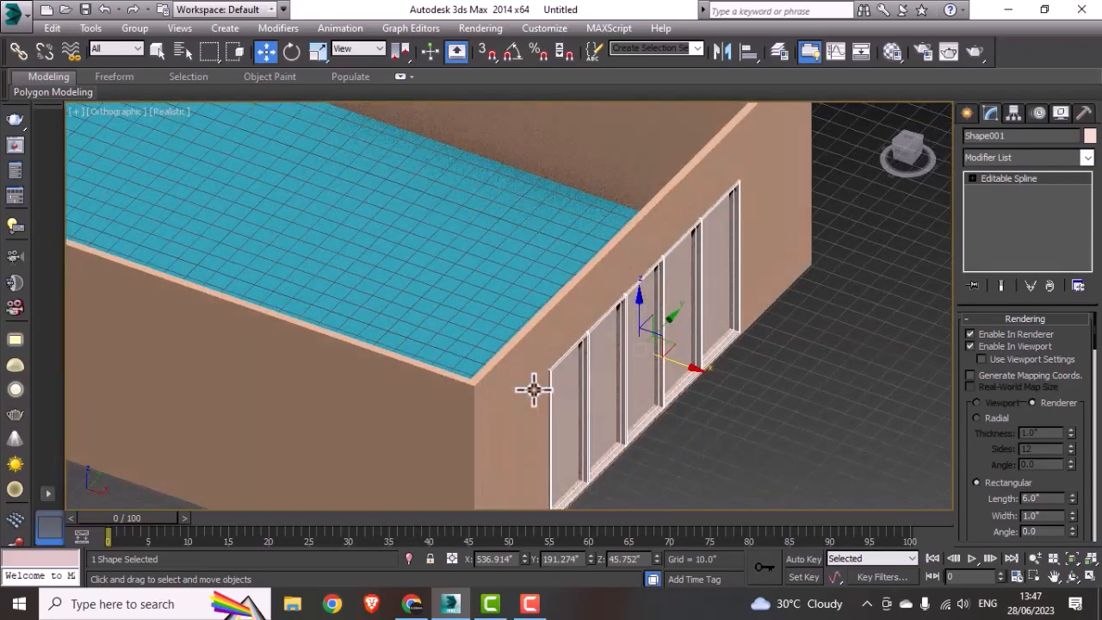
{"action": "scroll", "coordinate": [668, 405], "scroll_direction": "up", "scroll_amount": 5}
{"action": "scroll", "coordinate": [669, 402], "scroll_direction": "down", "scroll_amount": 2}
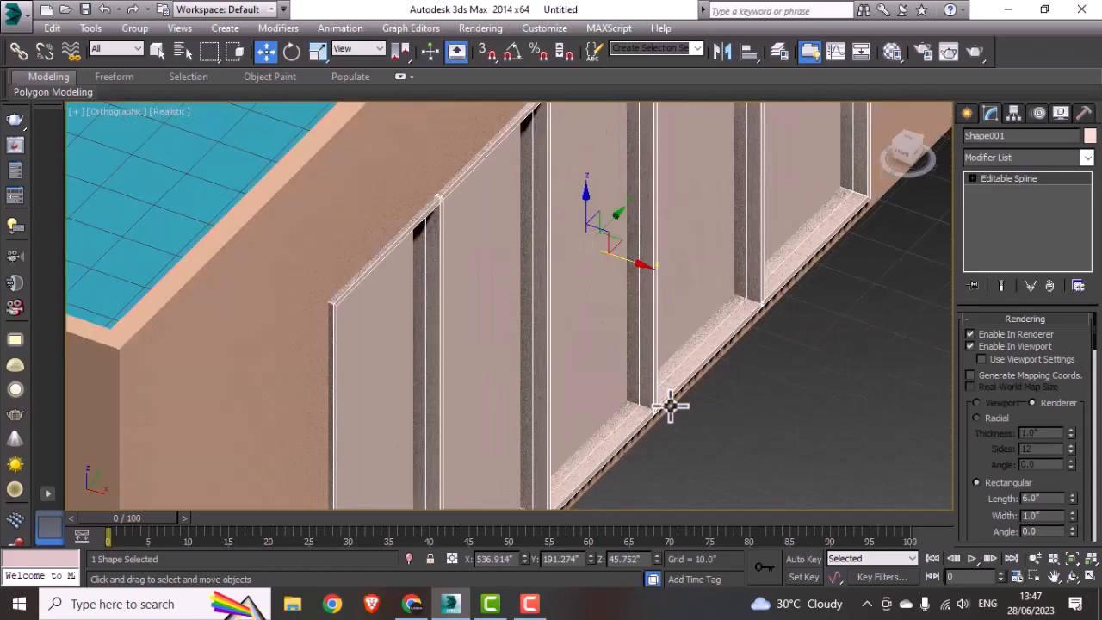
{"action": "scroll", "coordinate": [670, 406], "scroll_direction": "down", "scroll_amount": 3}
Step: Select the window's pane plane and move it along X until it sits inside the frame, at about X 537.8"
{"action": "left_click", "coordinate": [605, 373]}
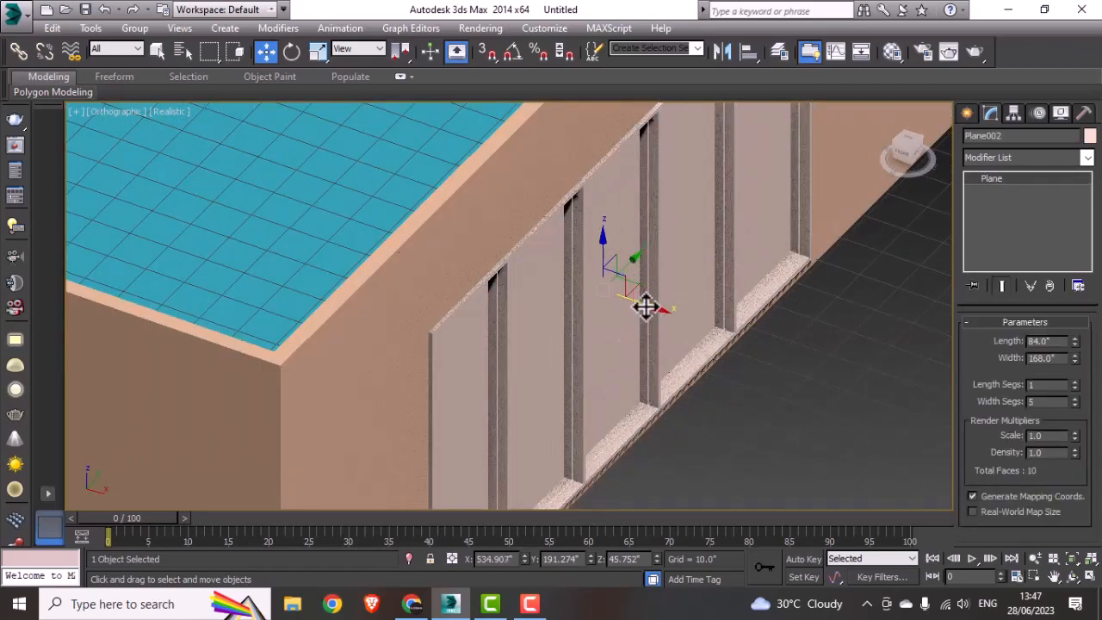
{"action": "left_click_drag", "start_coordinate": [645, 306], "coordinate": [660, 302]}
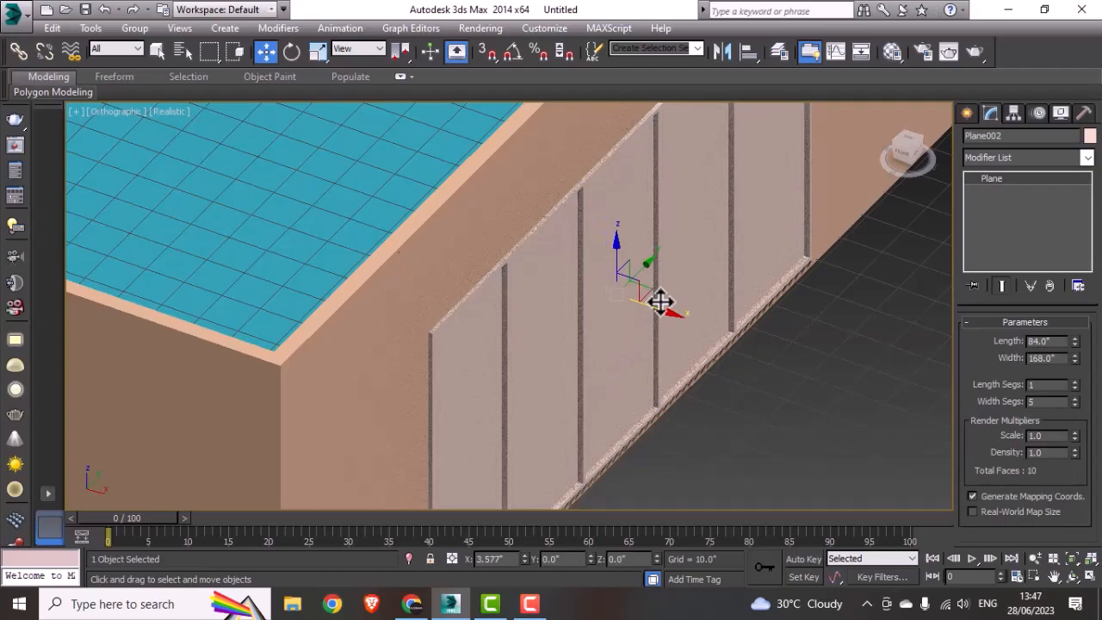
{"action": "middle_click_drag", "start_coordinate": [489, 367], "coordinate": [612, 309], "text": "alt"}
{"action": "left_click_drag", "start_coordinate": [668, 307], "coordinate": [667, 309]}
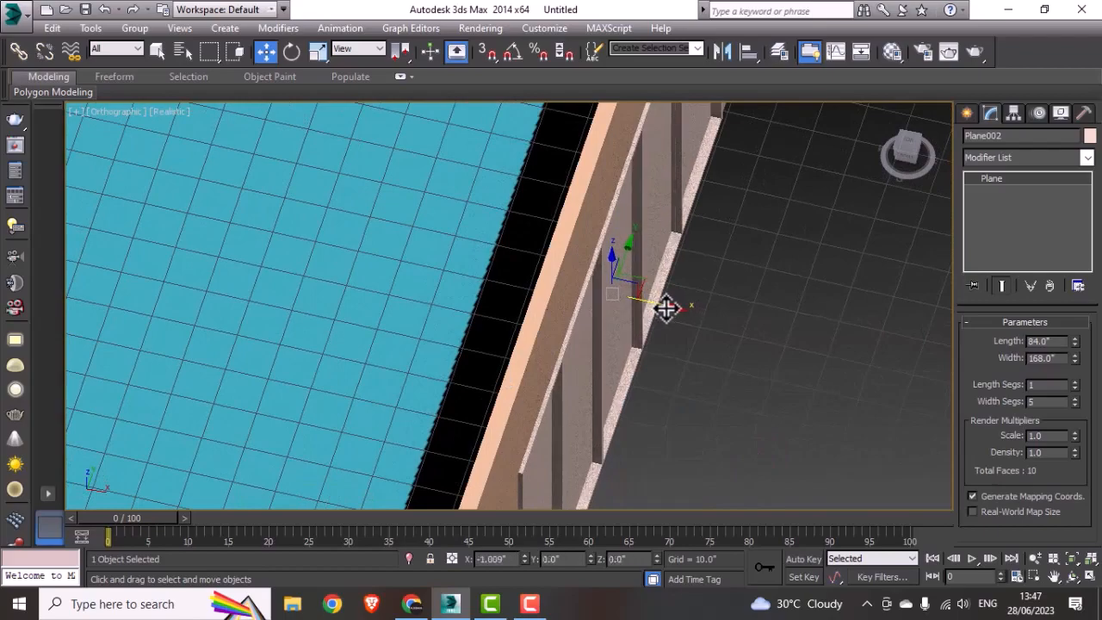
{"action": "middle_click_drag", "start_coordinate": [666, 304], "coordinate": [651, 348], "text": "alt"}
{"action": "scroll", "coordinate": [651, 349], "scroll_direction": "down", "scroll_amount": 10}
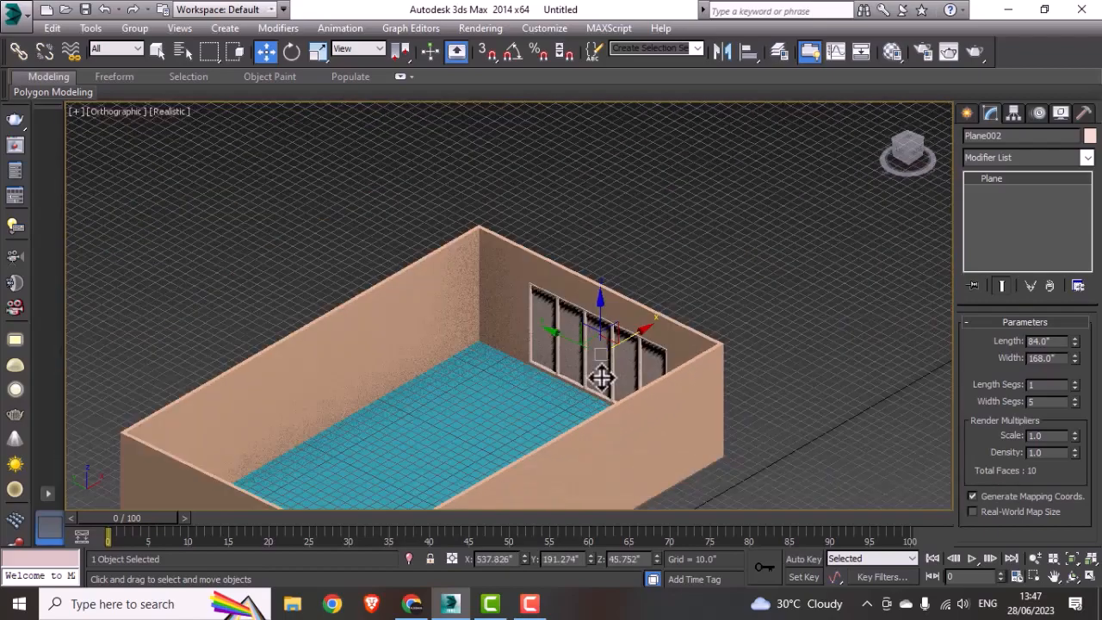
{"action": "mouse_move", "coordinate": [589, 391]}
{"action": "middle_mouse_down", "text": "alt"}
{"action": "mouse_move", "coordinate": [450, 398]}
{"action": "mouse_move", "coordinate": [602, 400]}
{"action": "middle_mouse_up", "text": "alt"}
{"action": "left_click", "coordinate": [737, 328]}
{"action": "middle_click_drag", "start_coordinate": [723, 340], "coordinate": [598, 354], "text": "alt"}
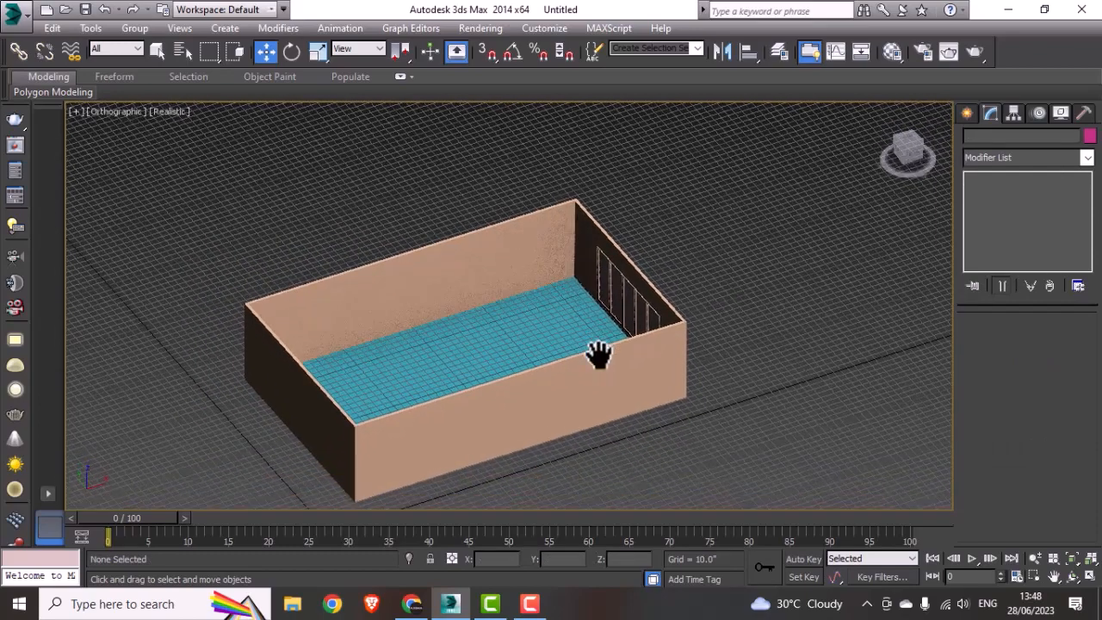
Step: Draw a box outside the window wall in the wireframe Top view, about 75" long, 22.6" wide and 57.6" high
{"action": "key", "text": "t"}
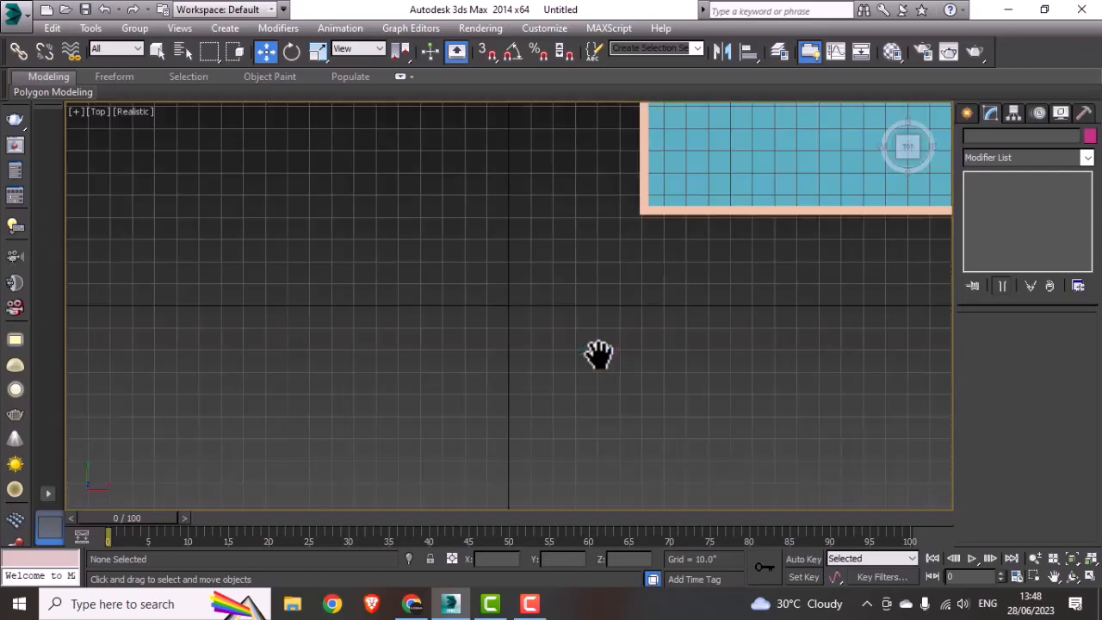
{"action": "middle_click_drag", "start_coordinate": [607, 340], "coordinate": [499, 413]}
{"action": "middle_click_drag", "start_coordinate": [560, 331], "coordinate": [464, 406]}
{"action": "scroll", "coordinate": [464, 405], "scroll_direction": "down", "scroll_amount": 3}
{"action": "middle_click_drag", "start_coordinate": [528, 342], "coordinate": [506, 400]}
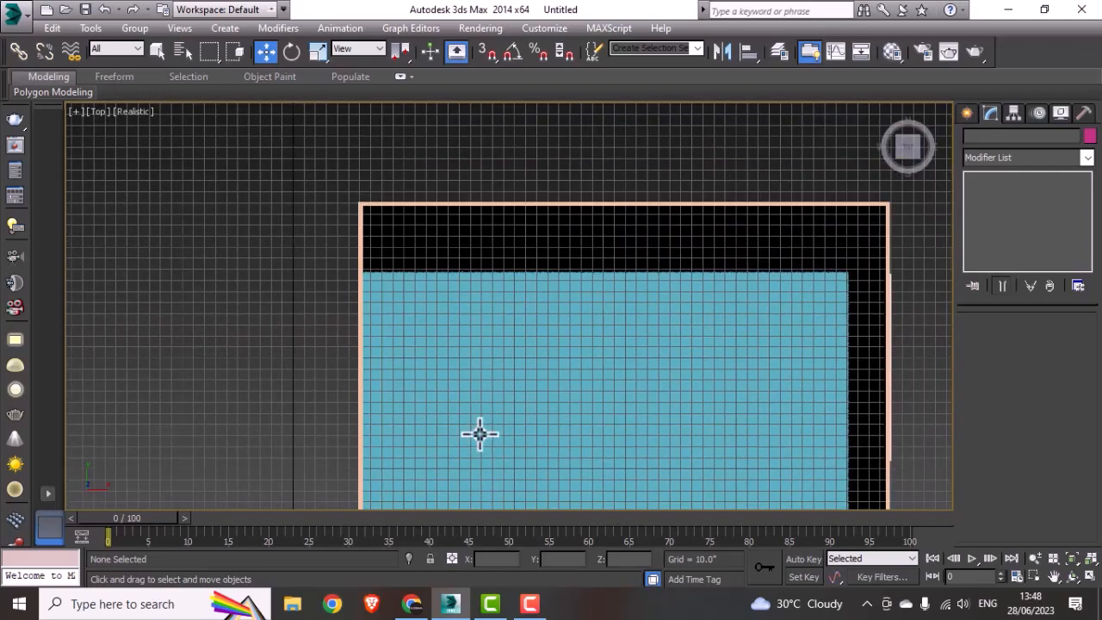
{"action": "key", "text": "alt+w"}
{"action": "left_click", "coordinate": [328, 260]}
{"action": "key", "text": "alt+w"}
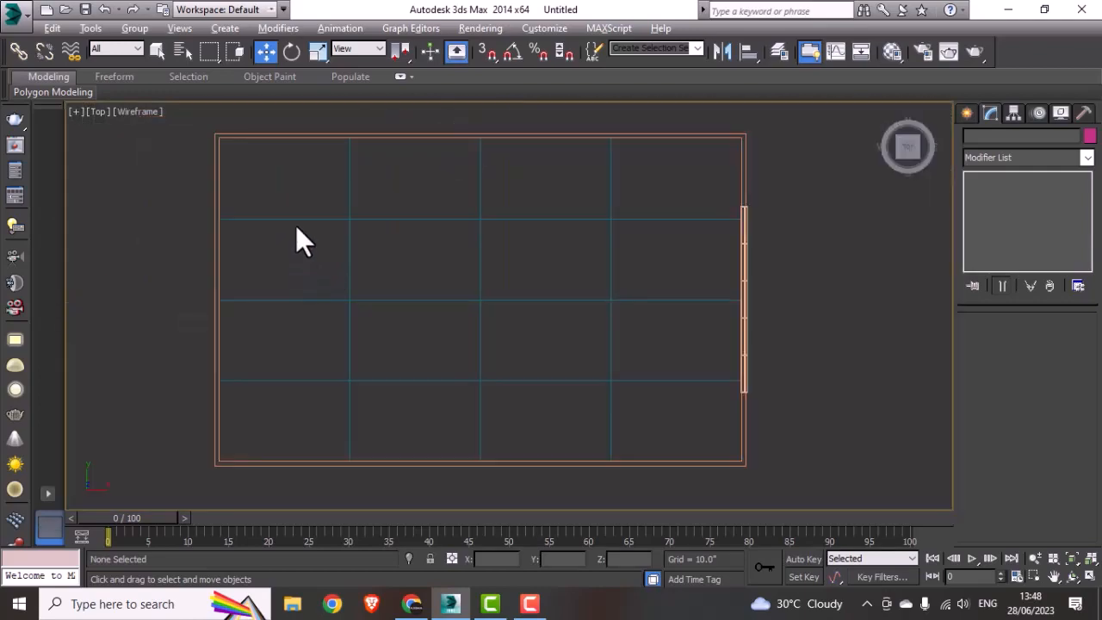
{"action": "left_click", "coordinate": [966, 113]}
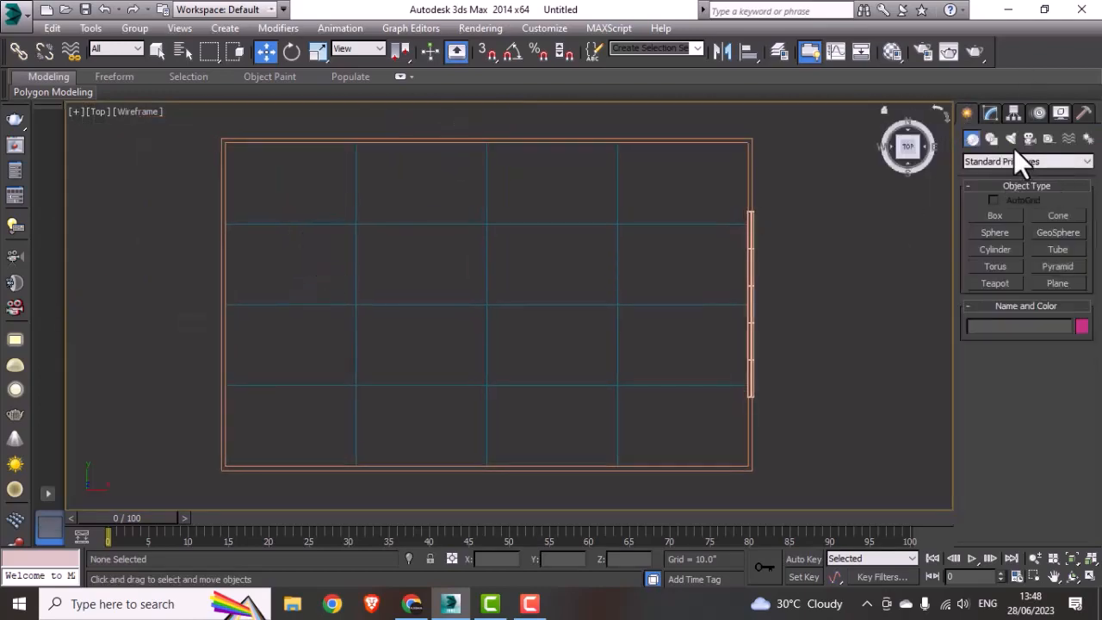
{"action": "left_click", "coordinate": [995, 216]}
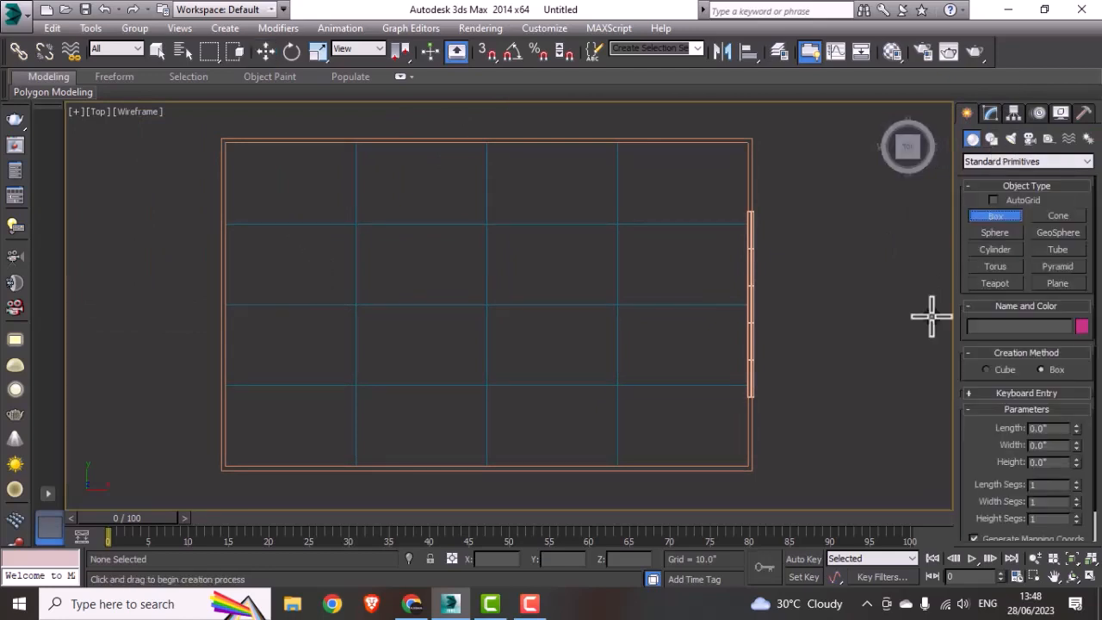
{"action": "left_click_drag", "start_coordinate": [816, 266], "coordinate": [841, 351]}
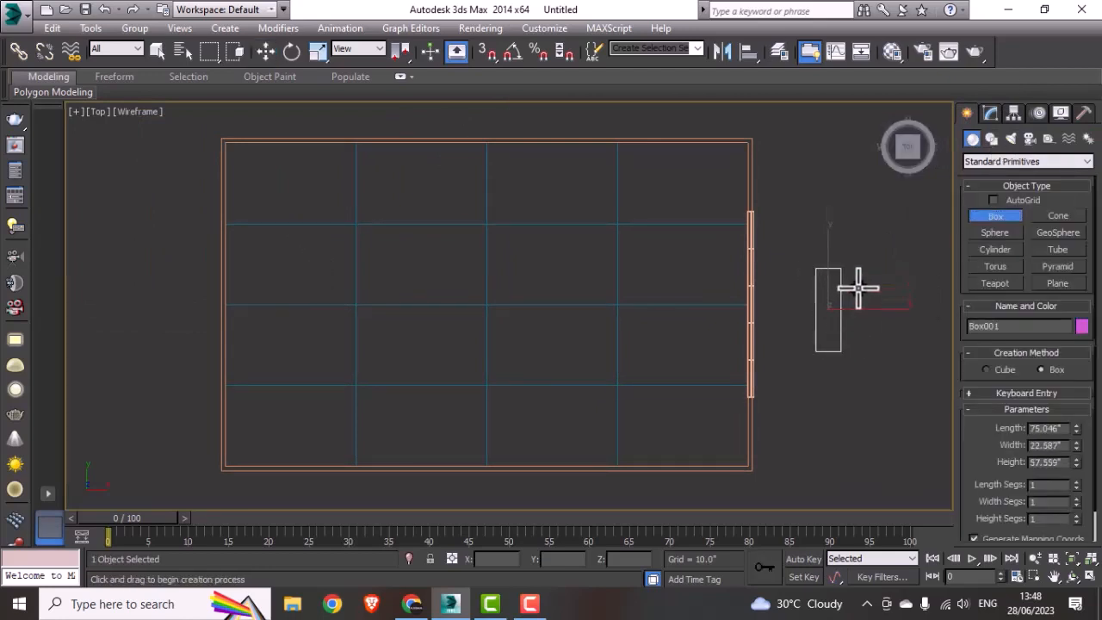
{"action": "key", "text": "w"}
{"action": "middle_click_drag", "start_coordinate": [897, 369], "coordinate": [873, 369]}
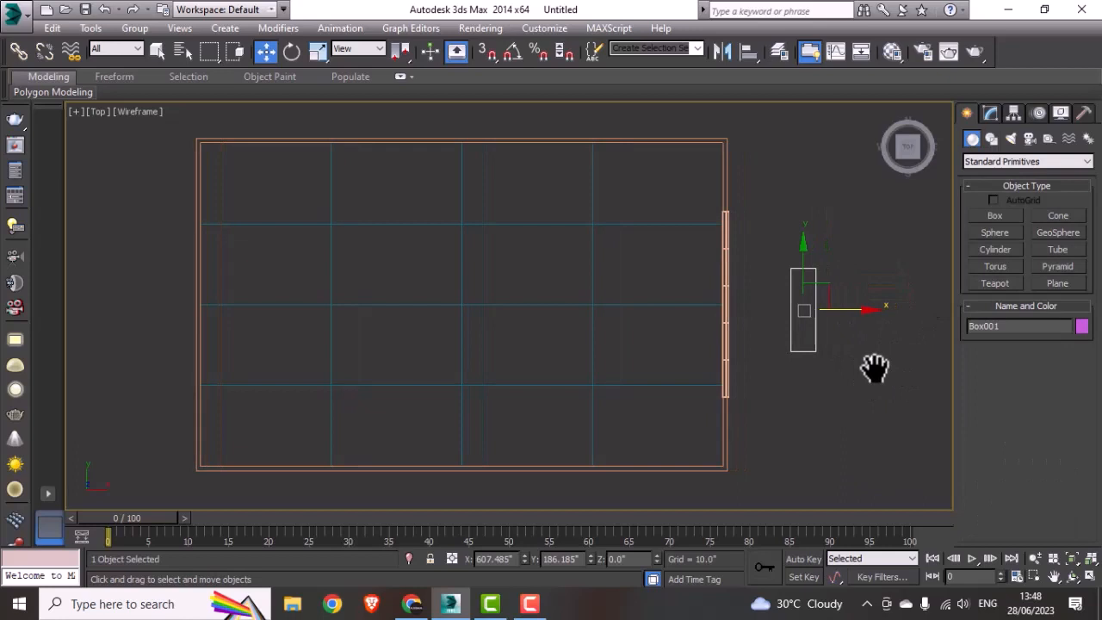
Step: Set the box's length to 3.5' (42")
{"action": "left_click", "coordinate": [990, 114]}
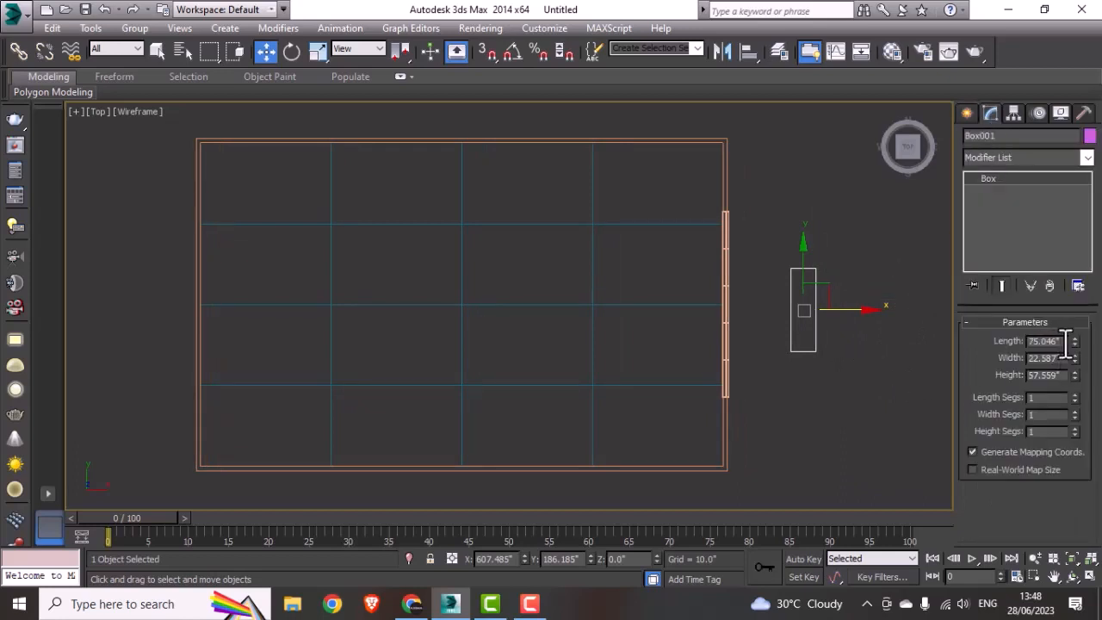
{"action": "left_click_drag", "start_coordinate": [1065, 342], "coordinate": [964, 345]}
{"action": "type", "text": "3.5'"}
{"action": "key", "text": "Return"}
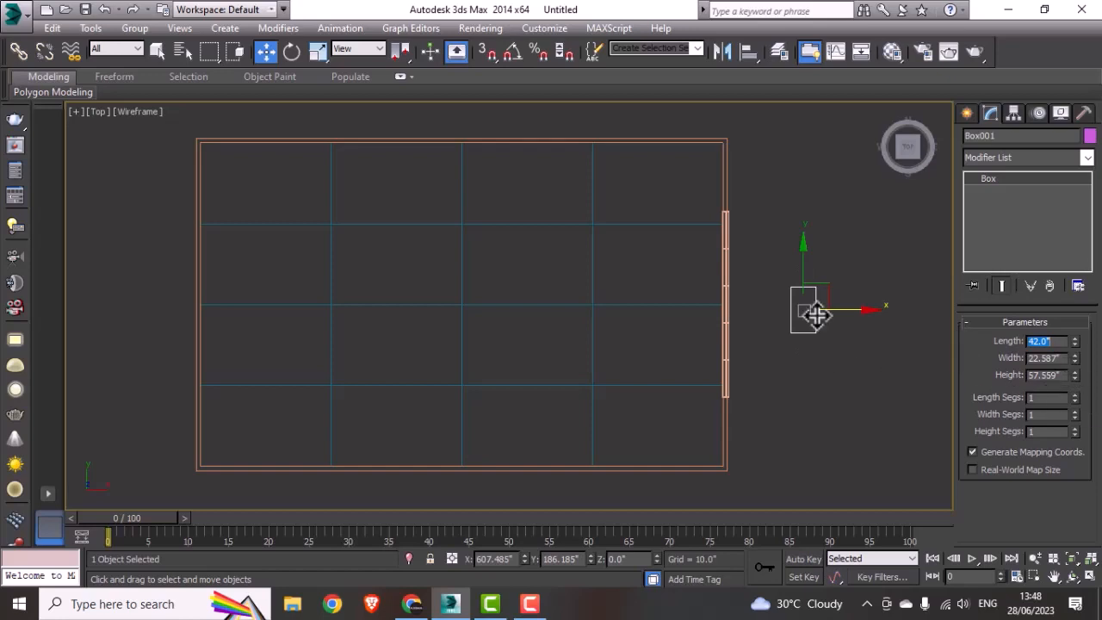
Step: Move the box onto the wall opposite the window, near the room's upper corner at about Y 289.5", and set its length to 48"
{"action": "left_click_drag", "start_coordinate": [839, 311], "coordinate": [237, 346]}
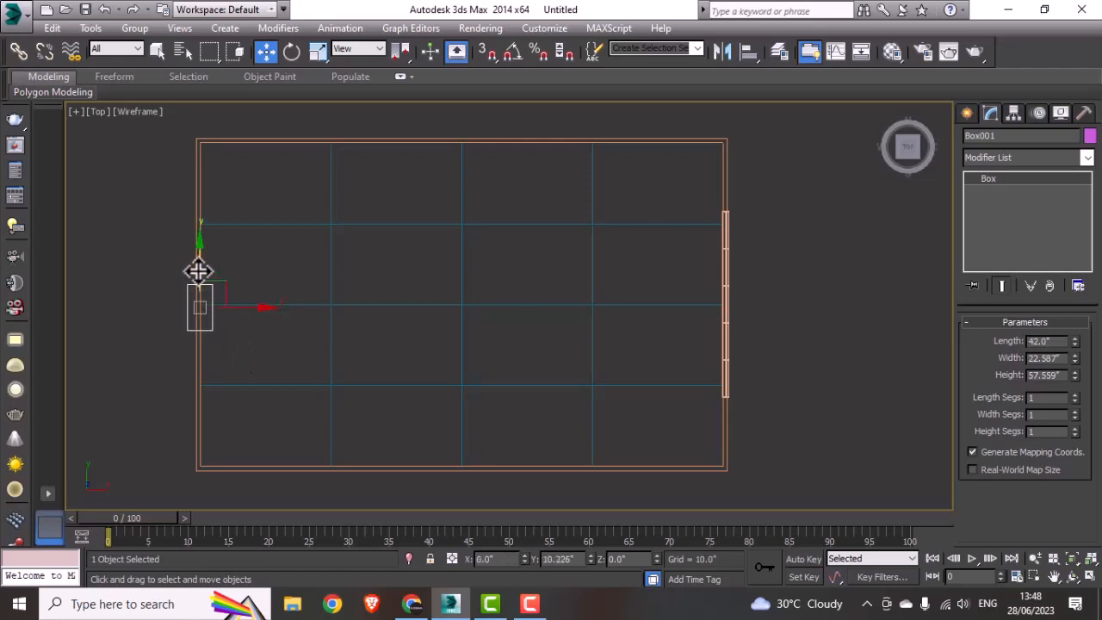
{"action": "left_click_drag", "start_coordinate": [198, 270], "coordinate": [199, 187]}
{"action": "double_click", "coordinate": [1046, 342]}
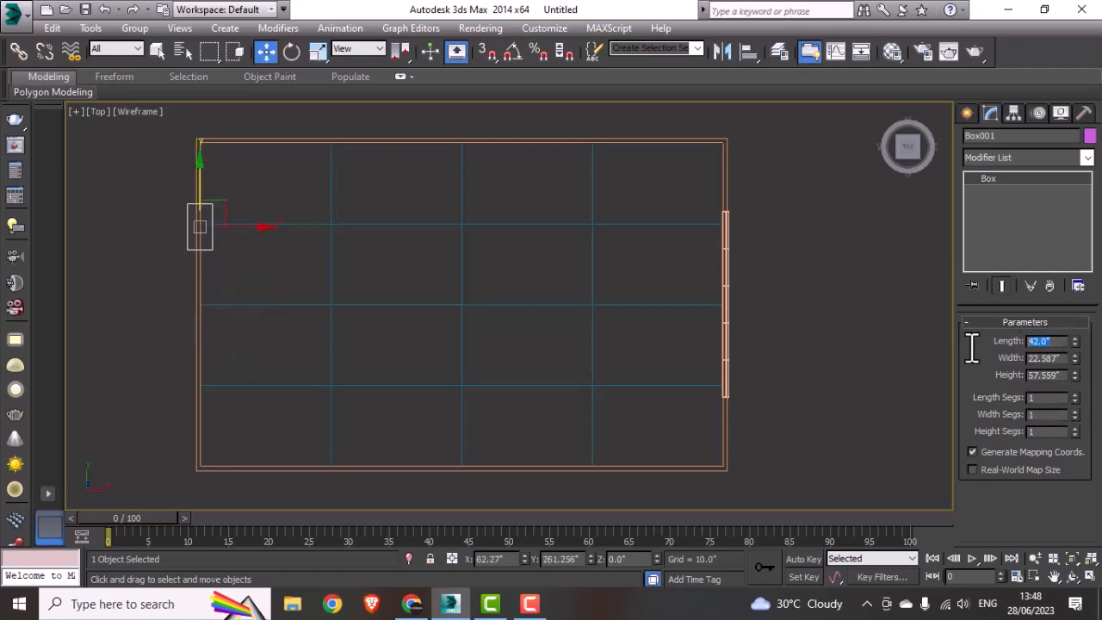
{"action": "type", "text": "48"}
{"action": "key", "text": "Return"}
{"action": "left_click_drag", "start_coordinate": [201, 197], "coordinate": [207, 164]}
{"action": "middle_click_drag", "start_coordinate": [195, 266], "coordinate": [307, 270]}
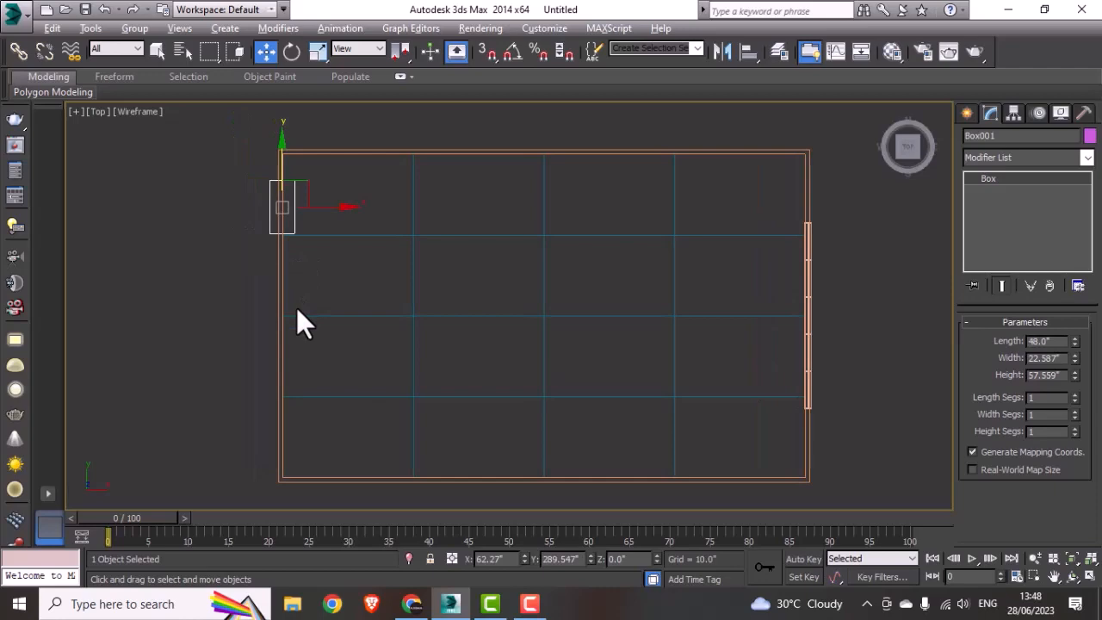
Step: Set the height of the box in the wall to 7' (84")
{"action": "middle_click_drag", "start_coordinate": [296, 307], "coordinate": [351, 297], "text": "alt"}
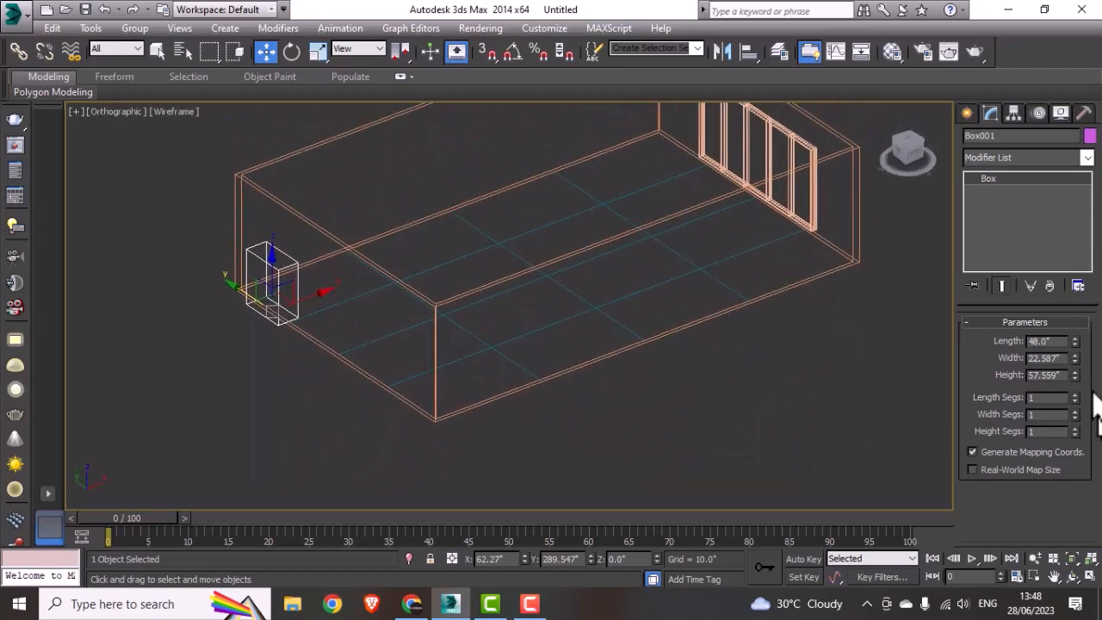
{"action": "double_click", "coordinate": [1056, 376]}
{"action": "type", "text": "7'"}
{"action": "key", "text": "Return"}
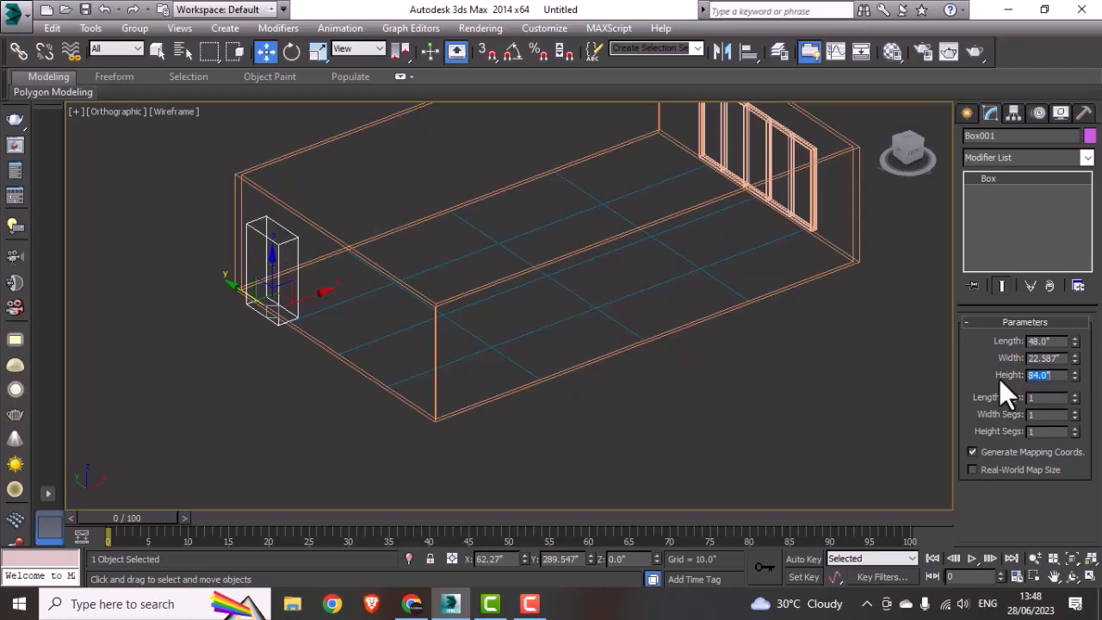
{"action": "mouse_move", "coordinate": [426, 314]}
{"action": "middle_mouse_down", "text": "alt"}
{"action": "mouse_move", "coordinate": [347, 322]}
{"action": "mouse_move", "coordinate": [413, 307]}
{"action": "middle_mouse_up", "text": "alt"}
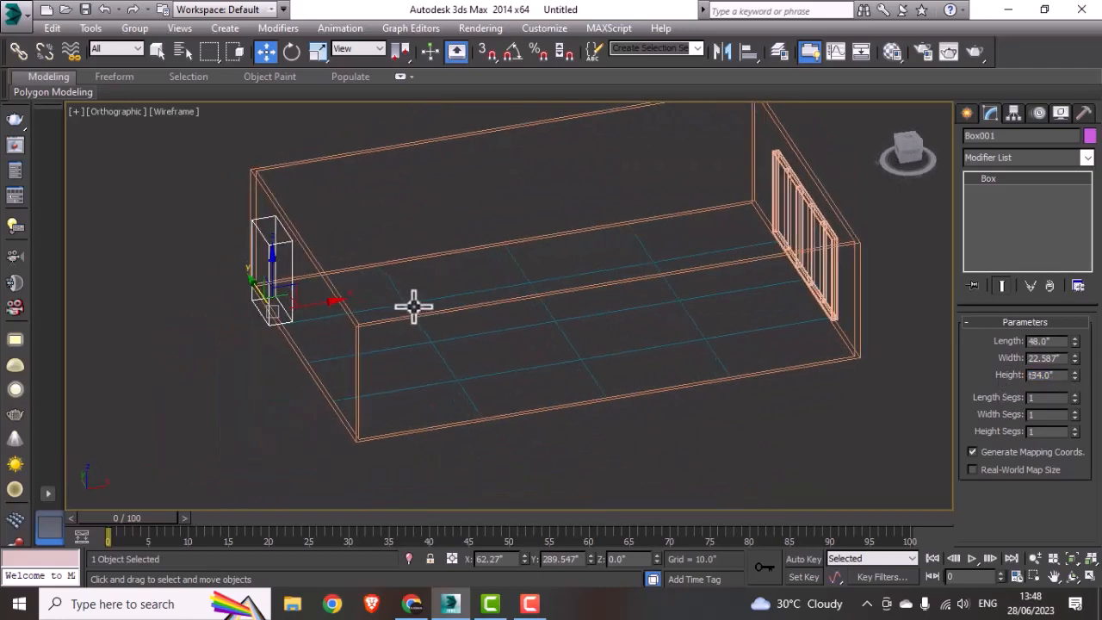
Step: Deselect the box, show the whole room in the realistic 3D viewport and change that viewport's display style to Shaded
{"action": "left_click", "coordinate": [381, 364]}
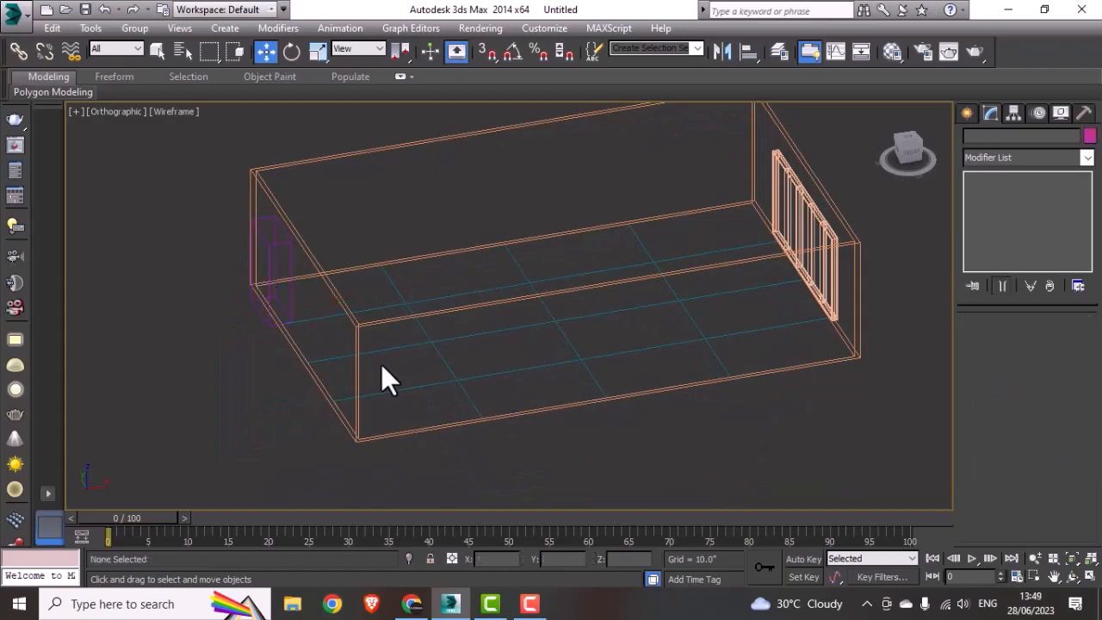
{"action": "key", "text": "t"}
{"action": "key", "text": "alt+w"}
{"action": "right_click", "coordinate": [757, 444]}
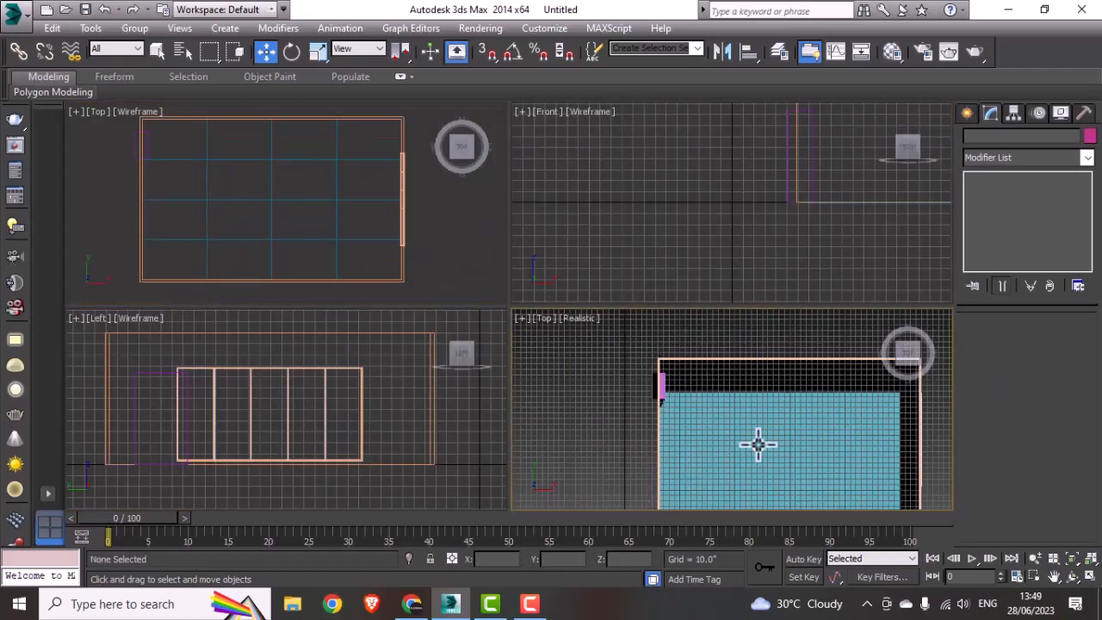
{"action": "key", "text": "alt+w"}
{"action": "middle_click_drag", "start_coordinate": [686, 462], "coordinate": [728, 395], "text": "alt"}
{"action": "scroll", "coordinate": [628, 439], "scroll_direction": "down", "scroll_amount": 2}
{"action": "middle_click_drag", "start_coordinate": [564, 467], "coordinate": [586, 379]}
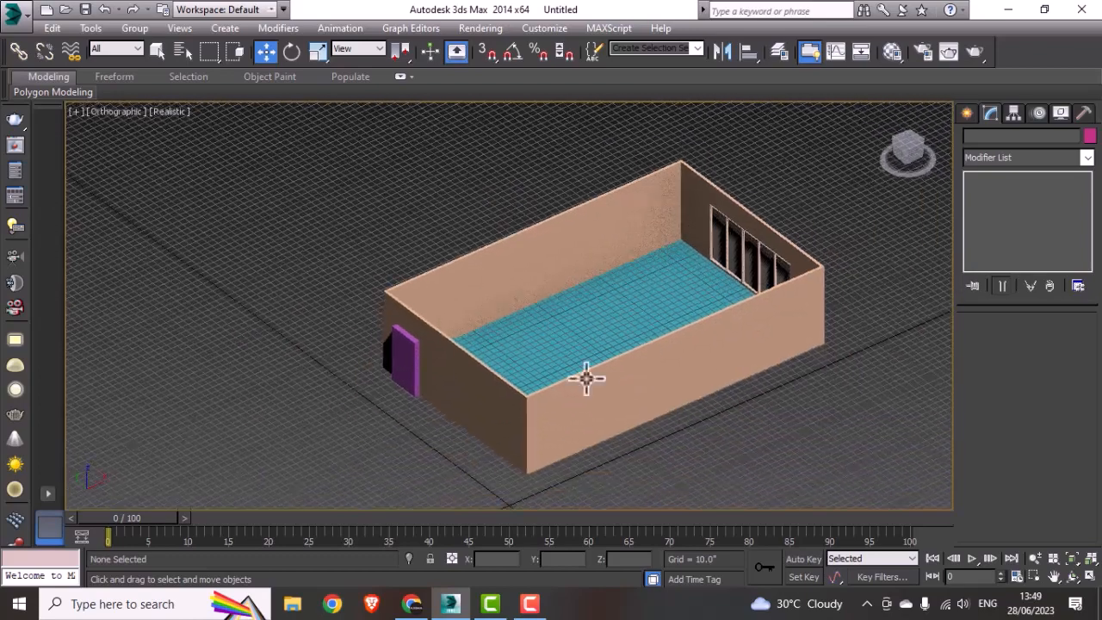
{"action": "left_click", "coordinate": [168, 112]}
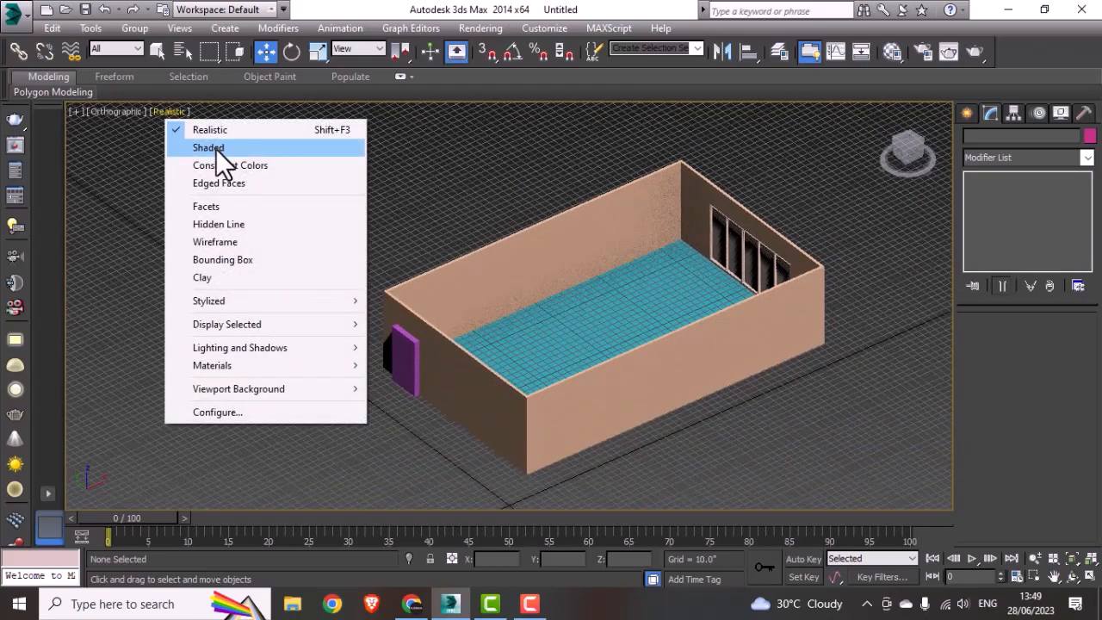
{"action": "left_click", "coordinate": [185, 148]}
Step: Subtract the box from the room walls with ProBoolean to cut a door opening, then clear the selection
{"action": "middle_click_drag", "start_coordinate": [473, 405], "coordinate": [461, 398]}
{"action": "left_click", "coordinate": [461, 398]}
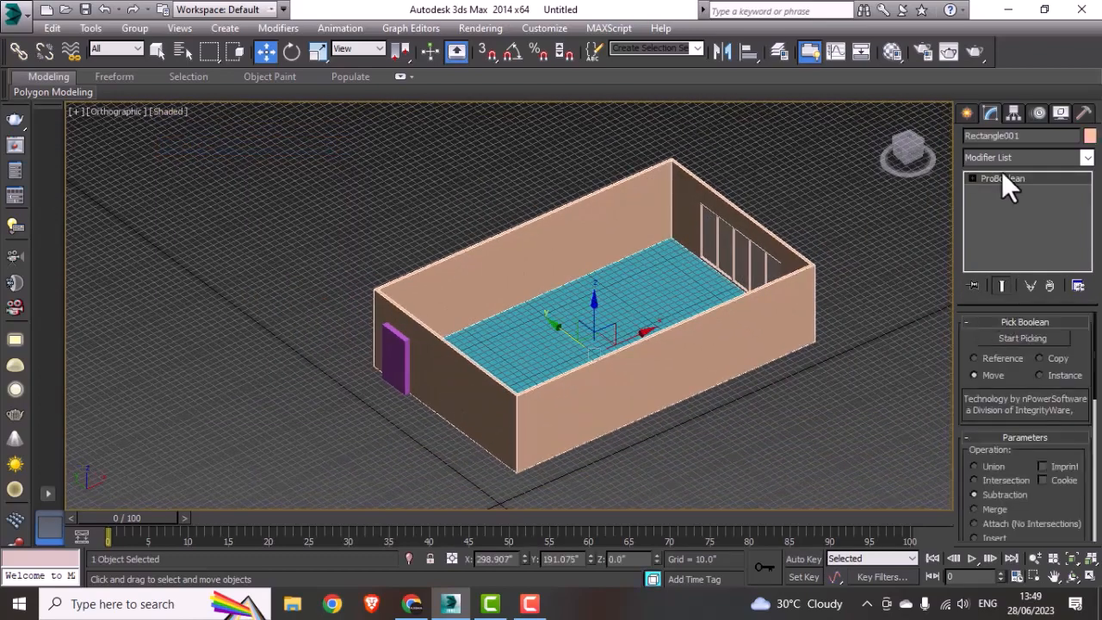
{"action": "left_click", "coordinate": [1024, 339]}
{"action": "left_click", "coordinate": [399, 365]}
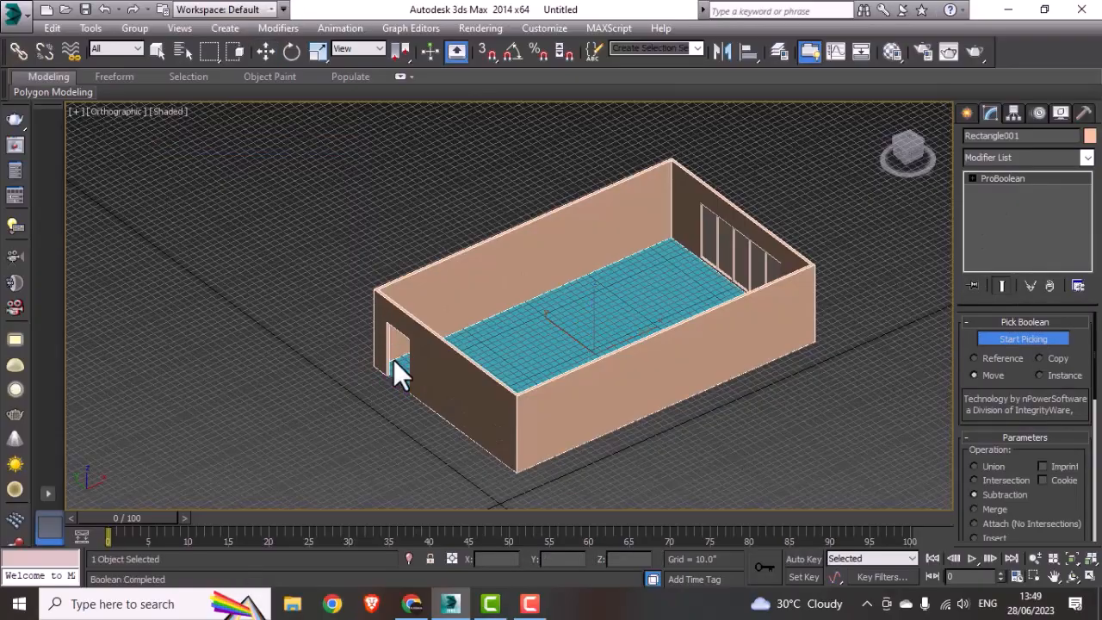
{"action": "middle_click_drag", "start_coordinate": [546, 442], "coordinate": [504, 409], "text": "alt"}
{"action": "right_click", "coordinate": [544, 429]}
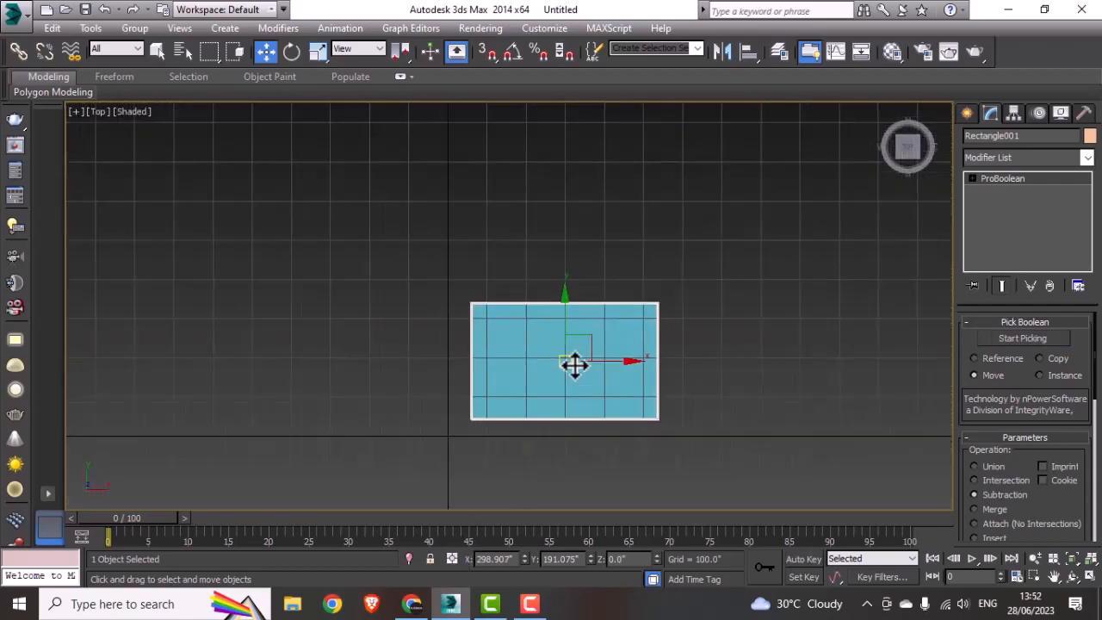
{"action": "left_click", "coordinate": [776, 338]}
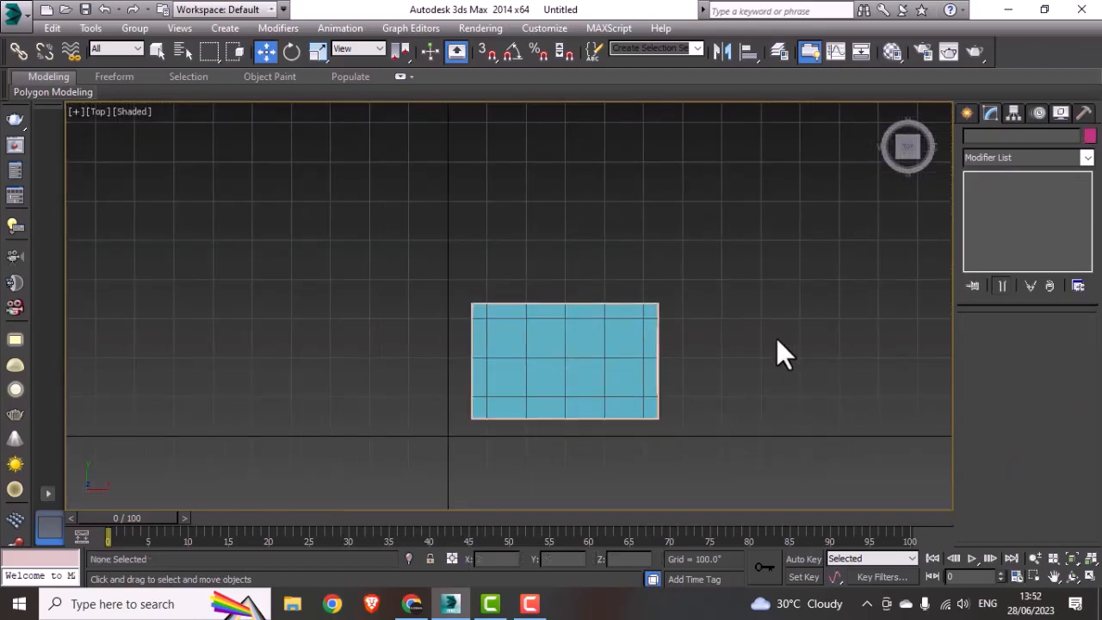
Step: Show the room plan in the maximized top wireframe viewport and start merging objects from an external file
{"action": "key", "text": "alt+w"}
{"action": "left_click", "coordinate": [316, 191]}
{"action": "key", "text": "alt+w"}
{"action": "middle_click_drag", "start_coordinate": [357, 260], "coordinate": [362, 263]}
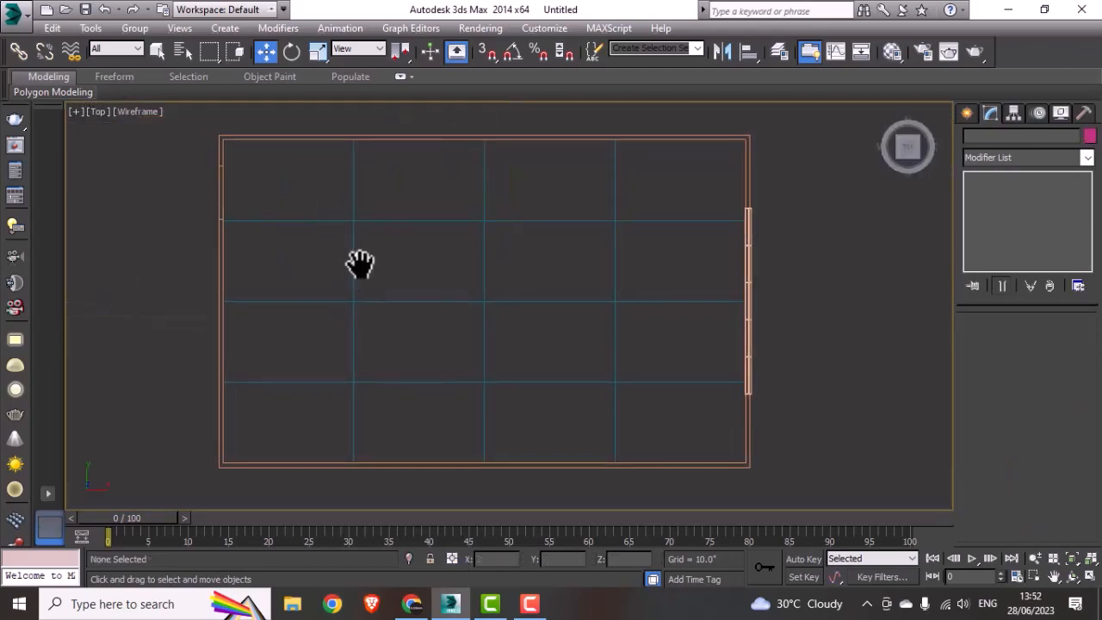
{"action": "scroll", "coordinate": [361, 262], "scroll_direction": "down", "scroll_amount": 4}
{"action": "middle_click_drag", "start_coordinate": [636, 301], "coordinate": [598, 309]}
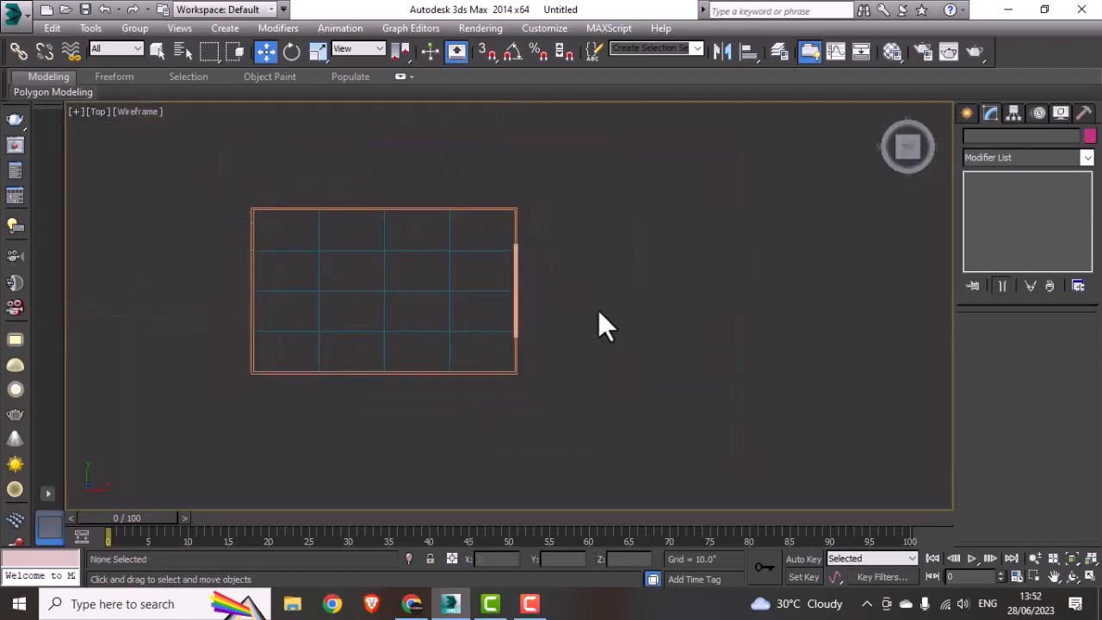
{"action": "left_click", "coordinate": [18, 11]}
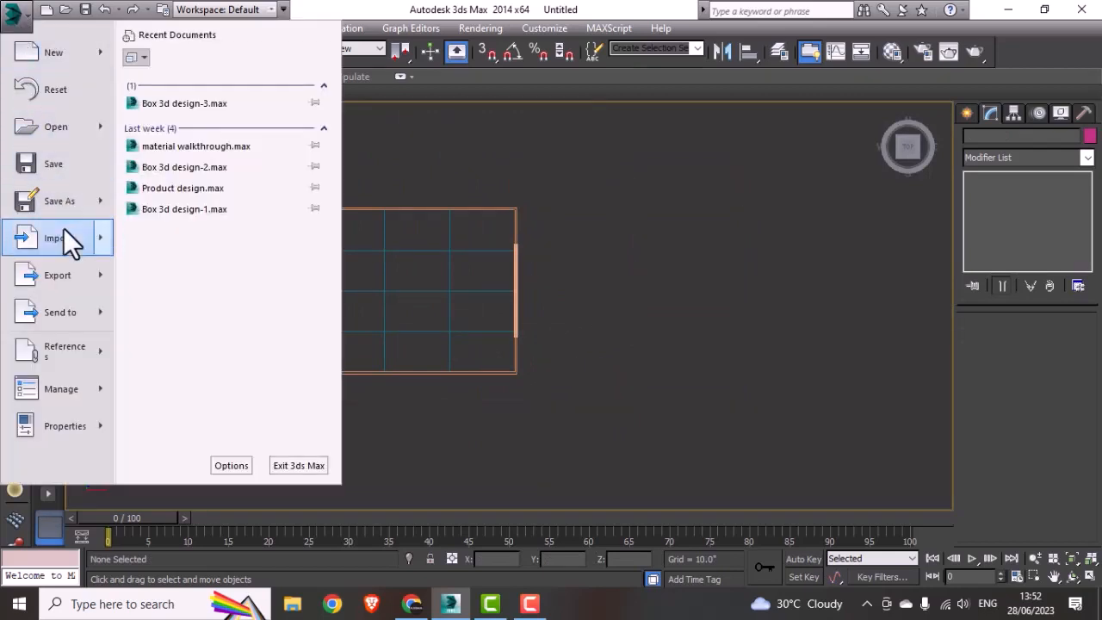
{"action": "mouse_move", "coordinate": [63, 228]}
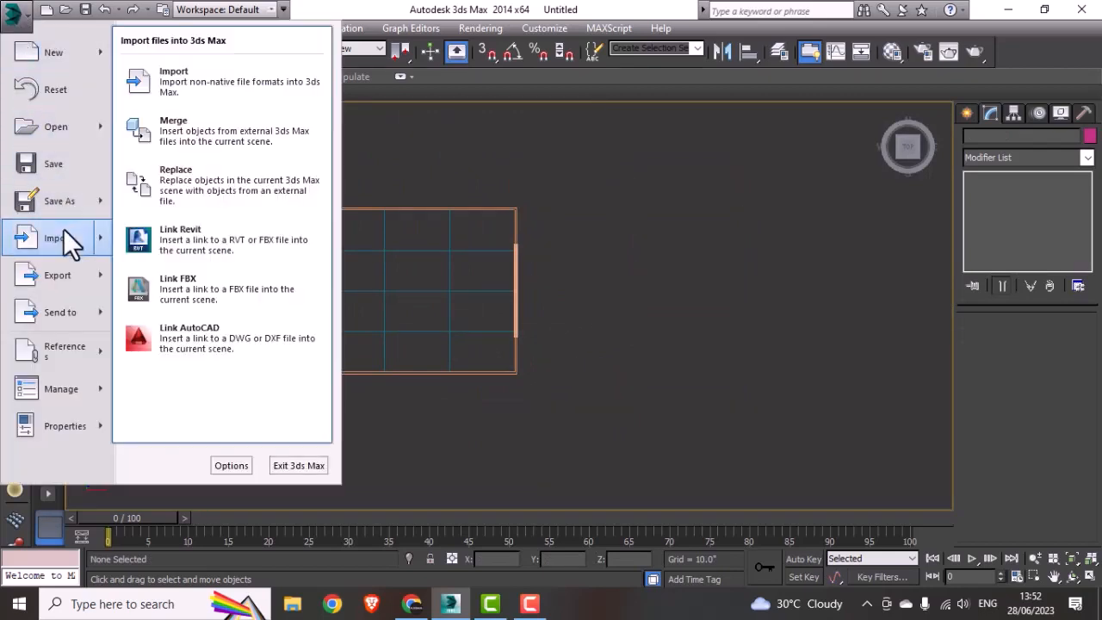
{"action": "left_click", "coordinate": [175, 128]}
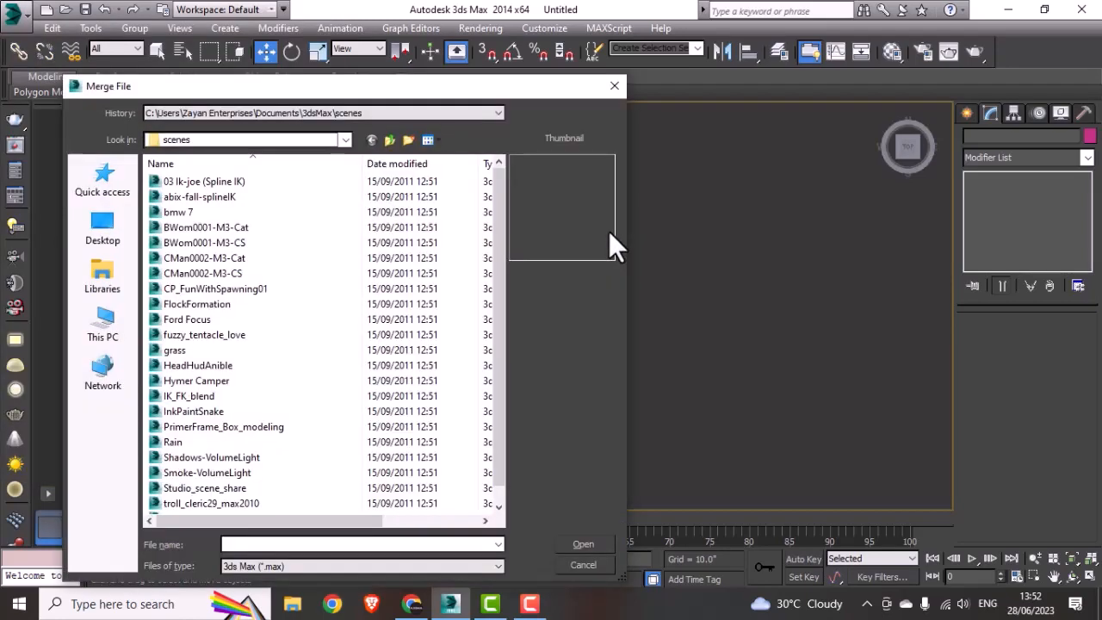
Step: Browse to the Door Artdeco N231222 folder within the 3d model folder of the 3ds Max Interior Modeling From Zero To Hero course folder
{"action": "left_click_drag", "start_coordinate": [420, 97], "coordinate": [514, 49]}
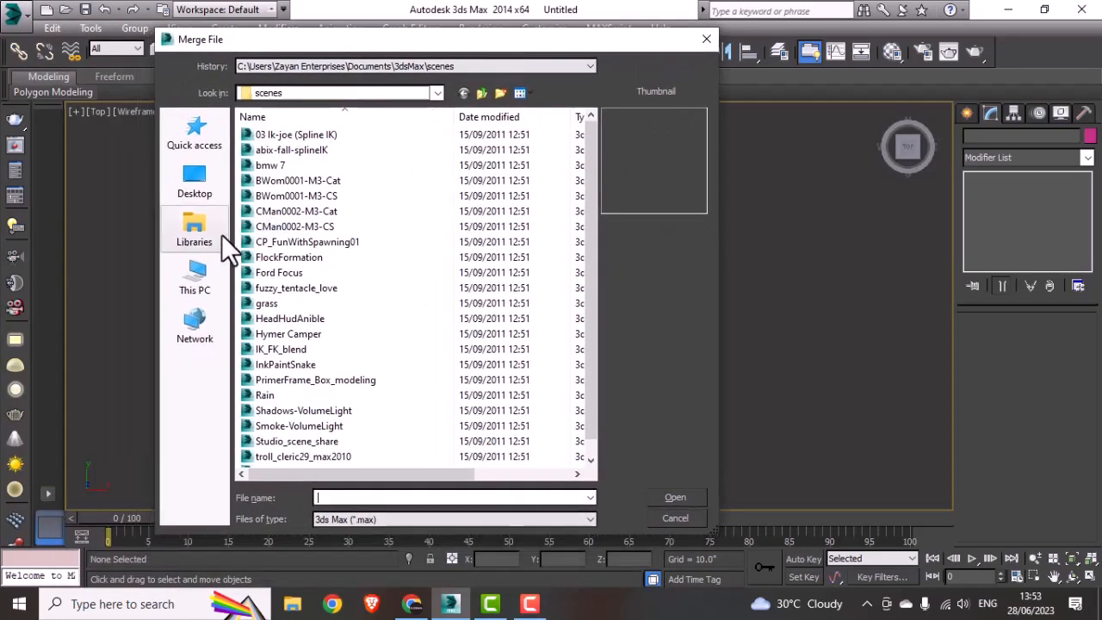
{"action": "left_click", "coordinate": [204, 173]}
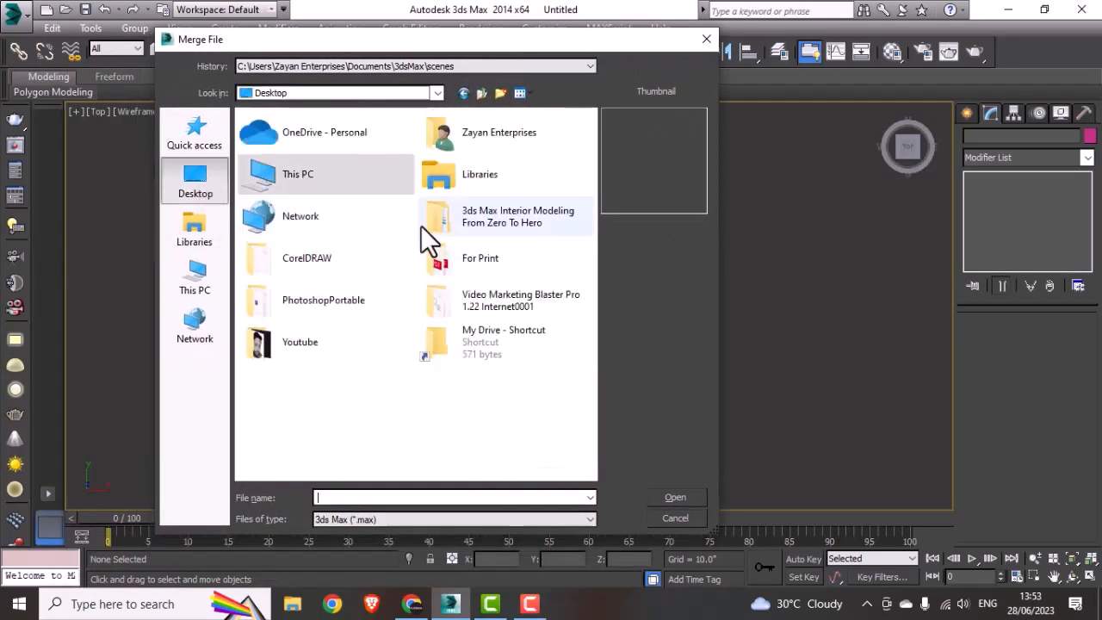
{"action": "double_click", "coordinate": [442, 212]}
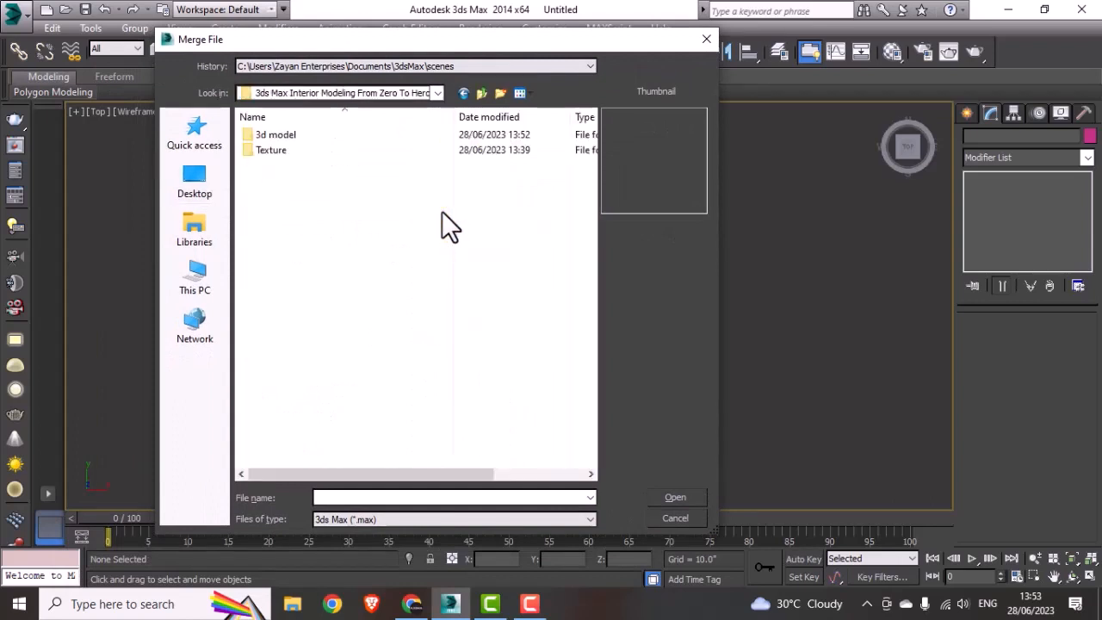
{"action": "double_click", "coordinate": [288, 136]}
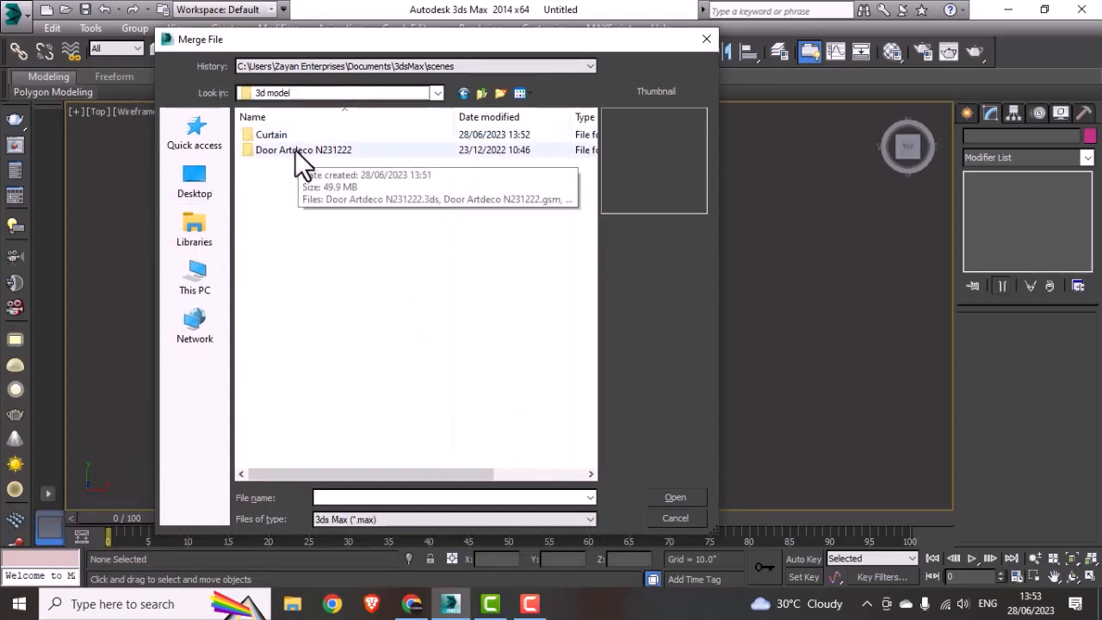
{"action": "double_click", "coordinate": [294, 149]}
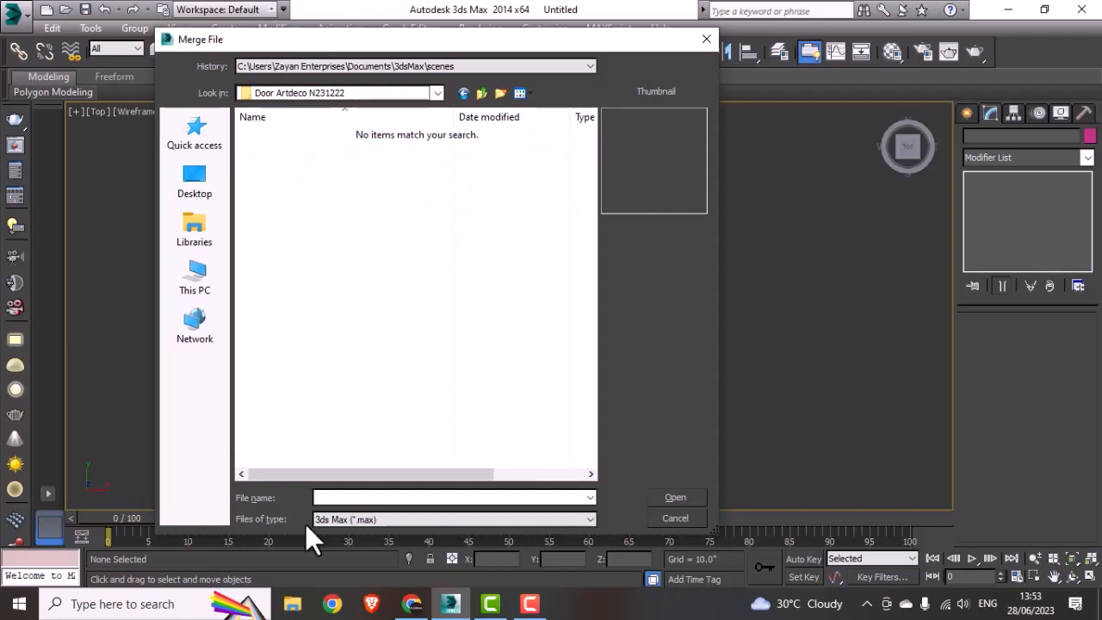
Step: List all file types and merge Door Artdeco N231222.3ds into the scene with unit conversion, matching the animation length to the file
{"action": "left_click", "coordinate": [360, 519]}
{"action": "left_click", "coordinate": [339, 556]}
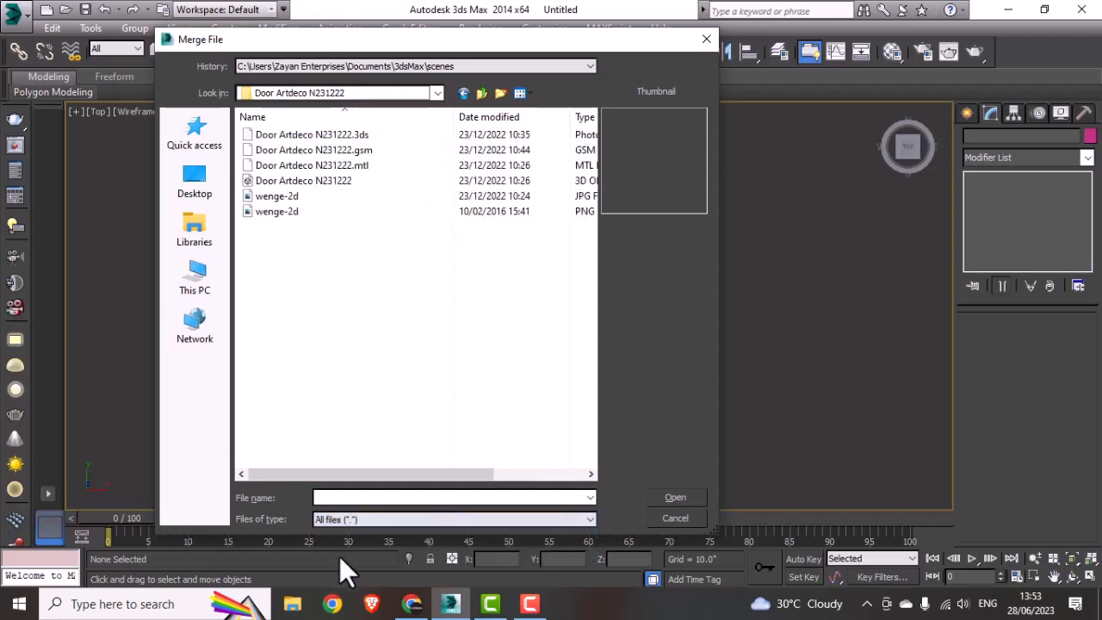
{"action": "left_click", "coordinate": [362, 136]}
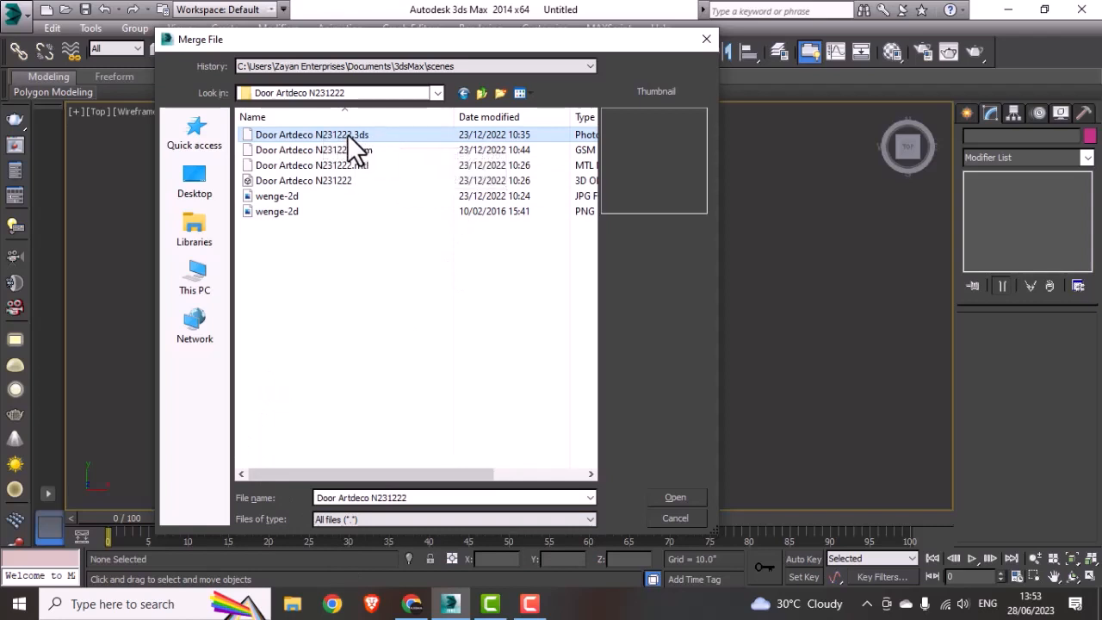
{"action": "left_click", "coordinate": [672, 497]}
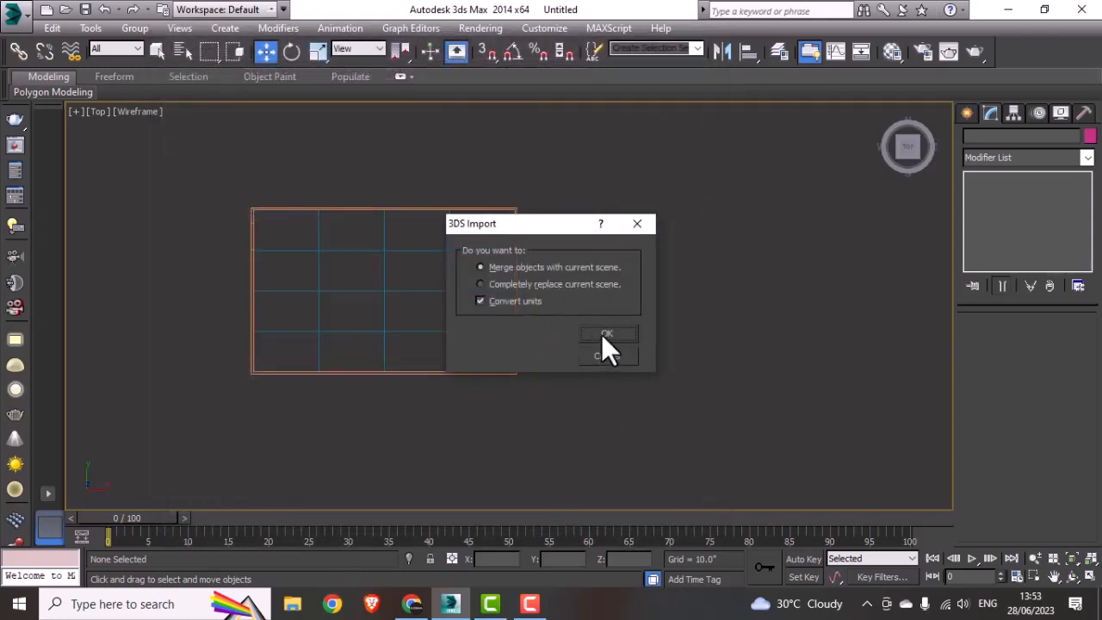
{"action": "left_click", "coordinate": [602, 334]}
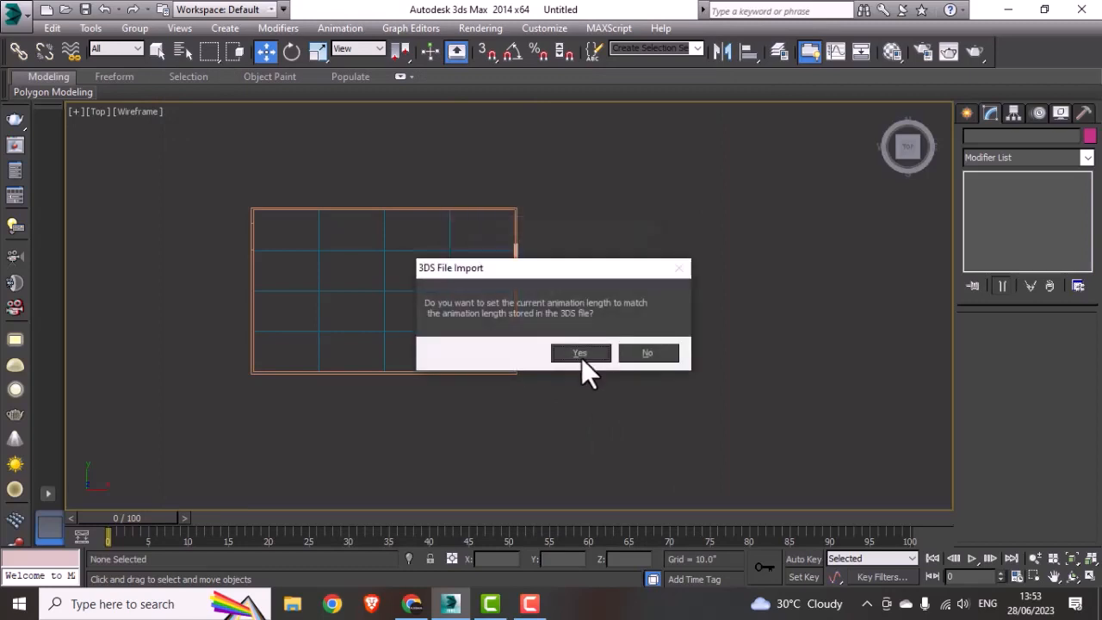
{"action": "left_click", "coordinate": [581, 357]}
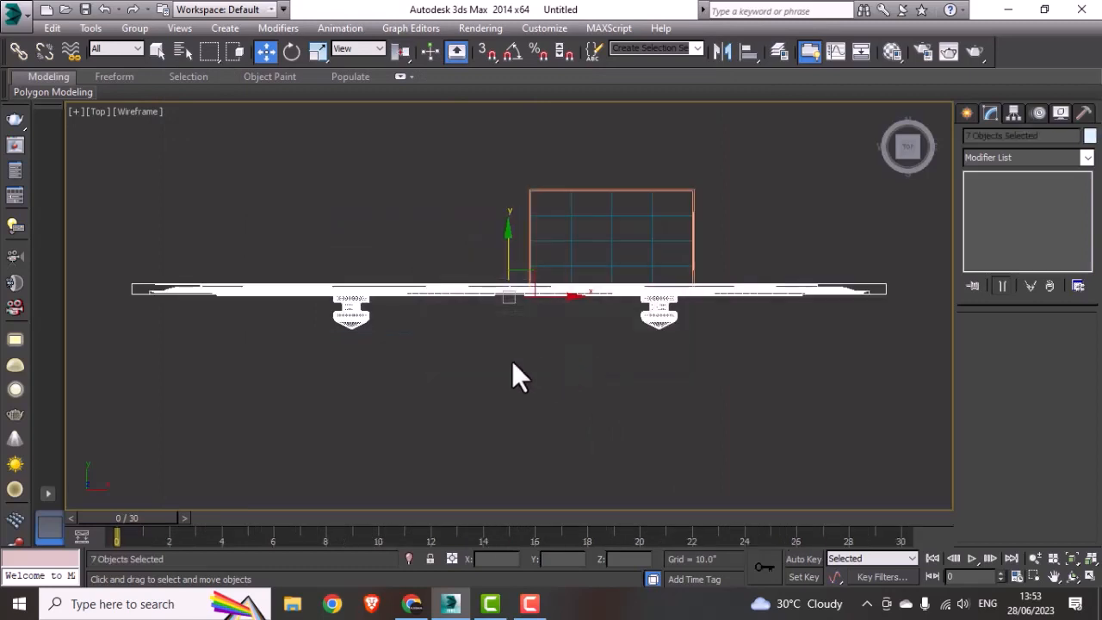
Step: Group the seven imported door objects under the name Door
{"action": "left_click_drag", "start_coordinate": [508, 295], "coordinate": [430, 373]}
{"action": "left_click", "coordinate": [129, 27]}
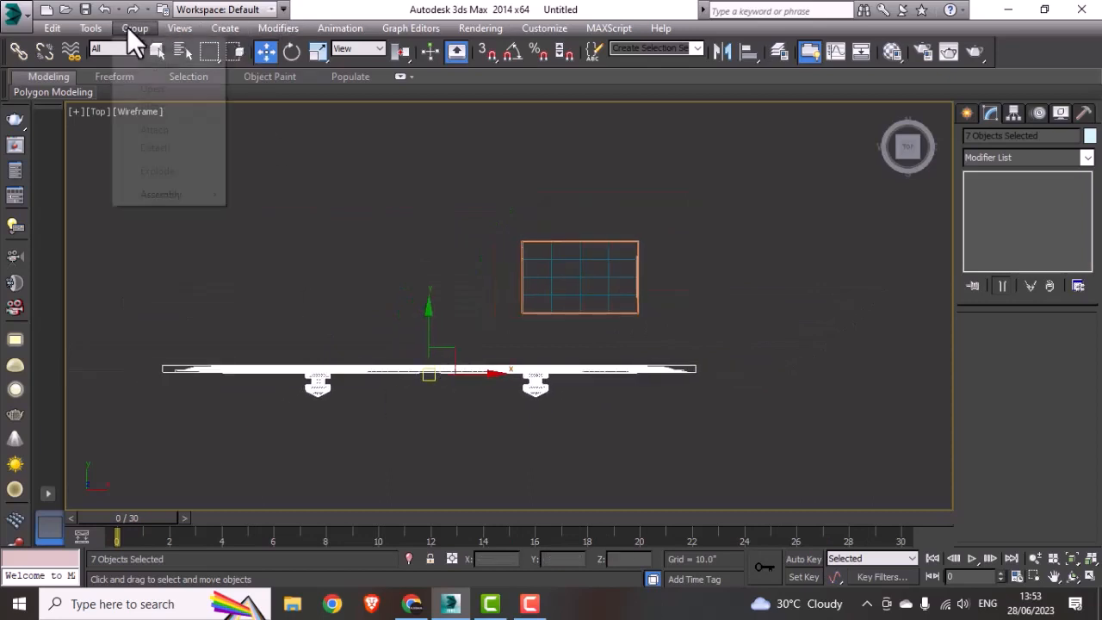
{"action": "left_click", "coordinate": [151, 46]}
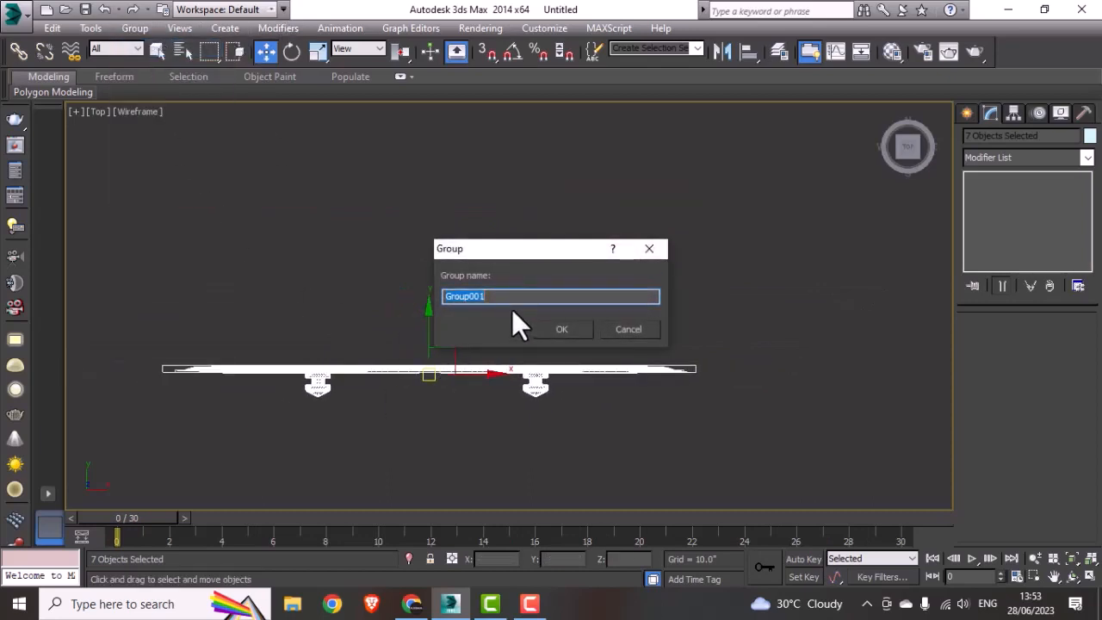
{"action": "type", "text": "Door"}
{"action": "left_click", "coordinate": [573, 333]}
{"action": "middle_click_drag", "start_coordinate": [547, 360], "coordinate": [540, 353]}
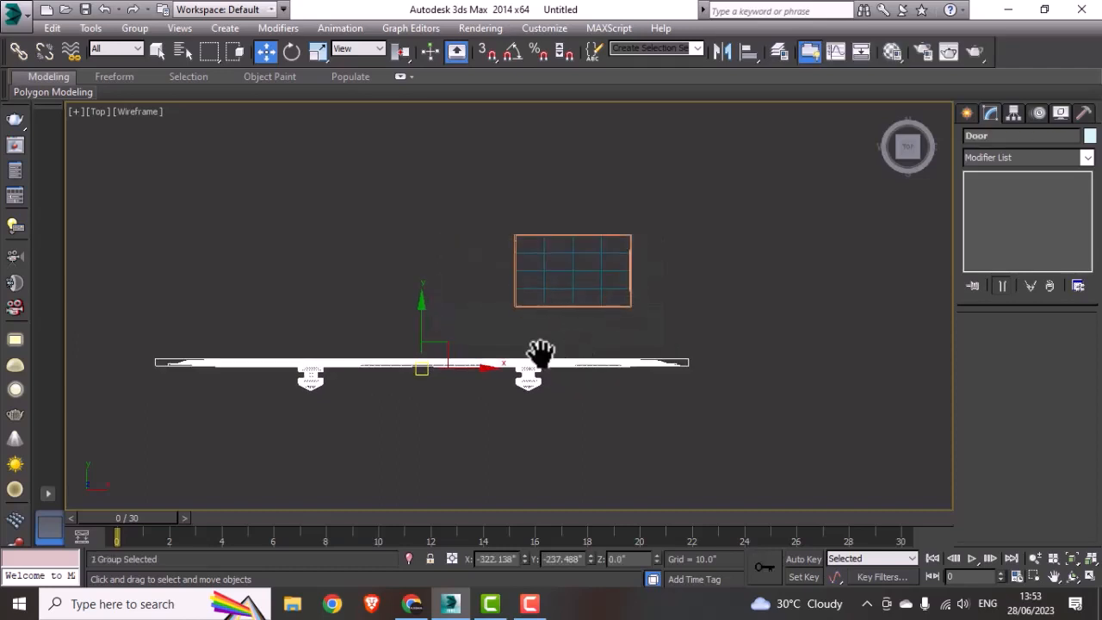
Step: Turn on angle snap, set its angle for quarter turns and rotate the Door group 90° about the Z axis
{"action": "key", "text": "e"}
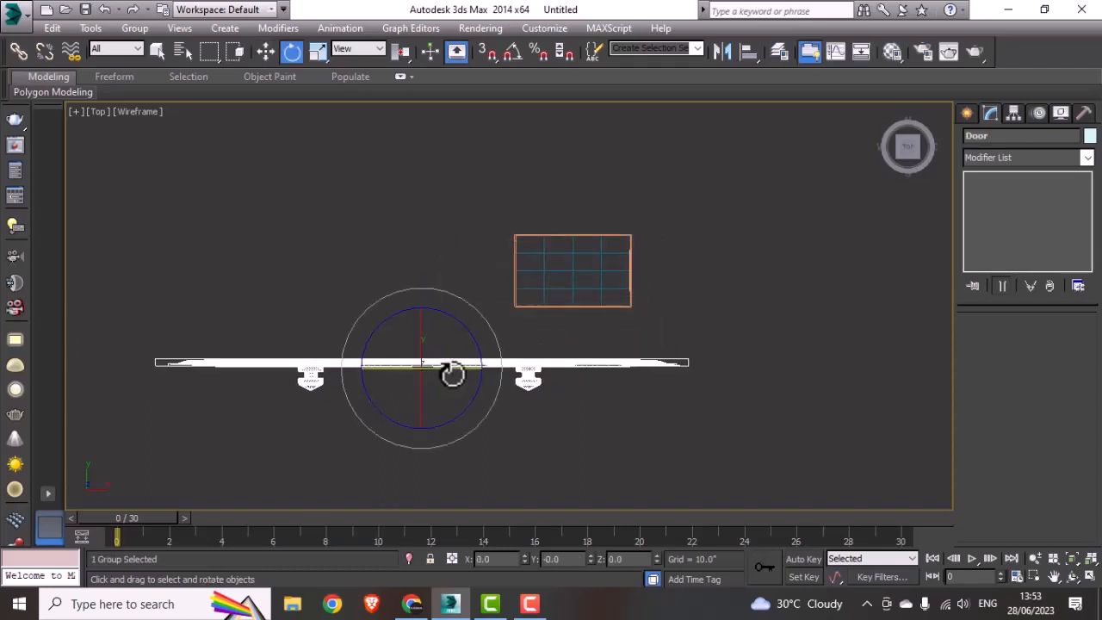
{"action": "left_click_drag", "start_coordinate": [477, 351], "coordinate": [472, 344]}
{"action": "right_click", "coordinate": [512, 55]}
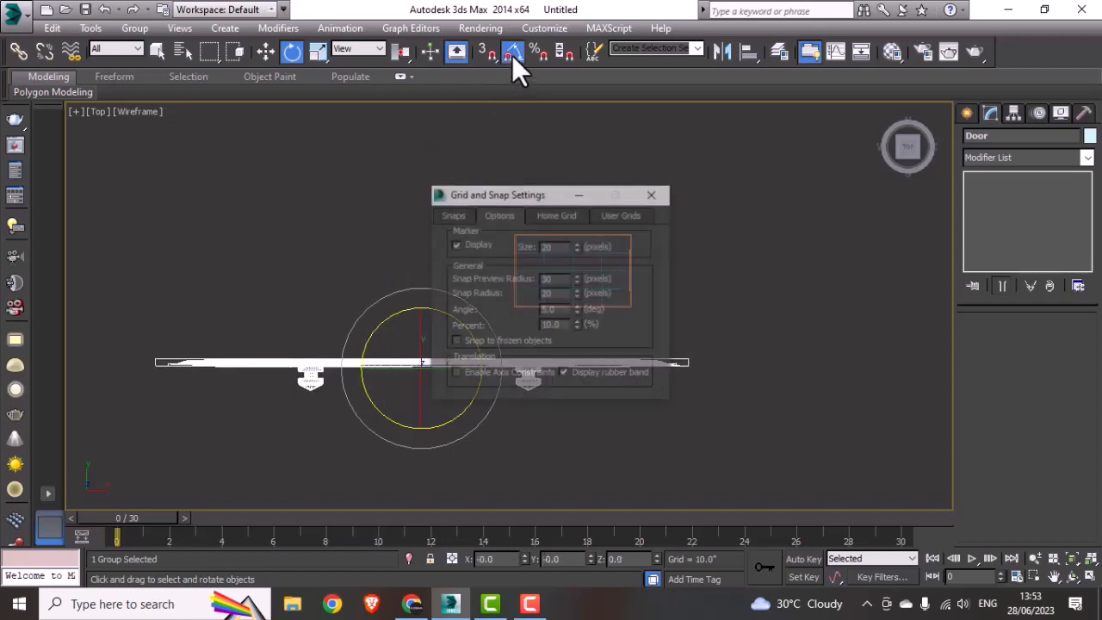
{"action": "left_click_drag", "start_coordinate": [559, 309], "coordinate": [524, 311]}
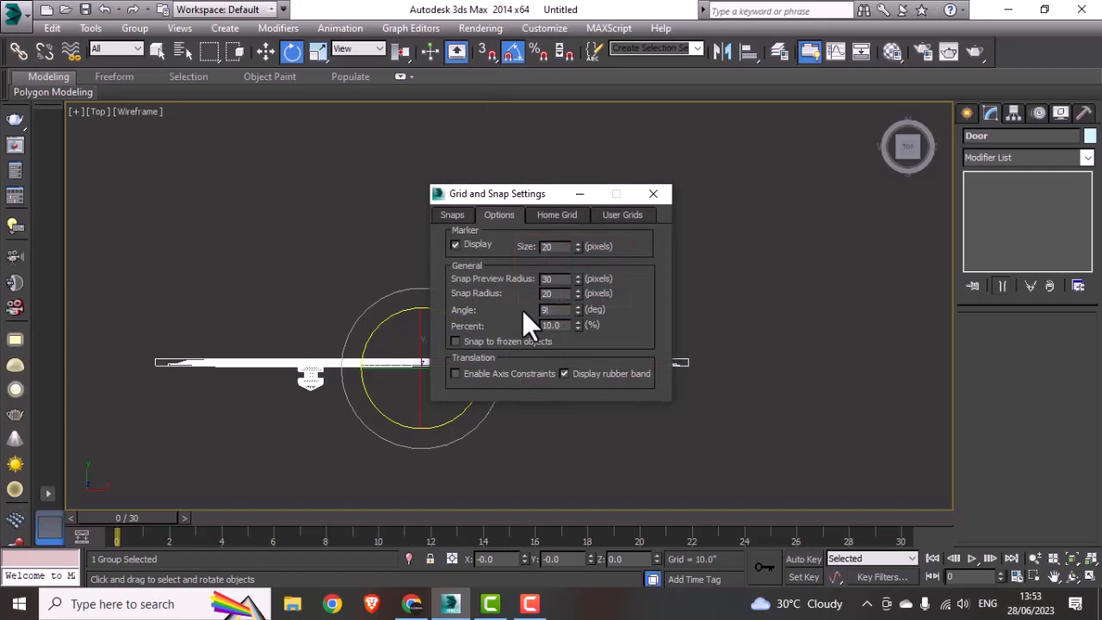
{"action": "left_click", "coordinate": [651, 194]}
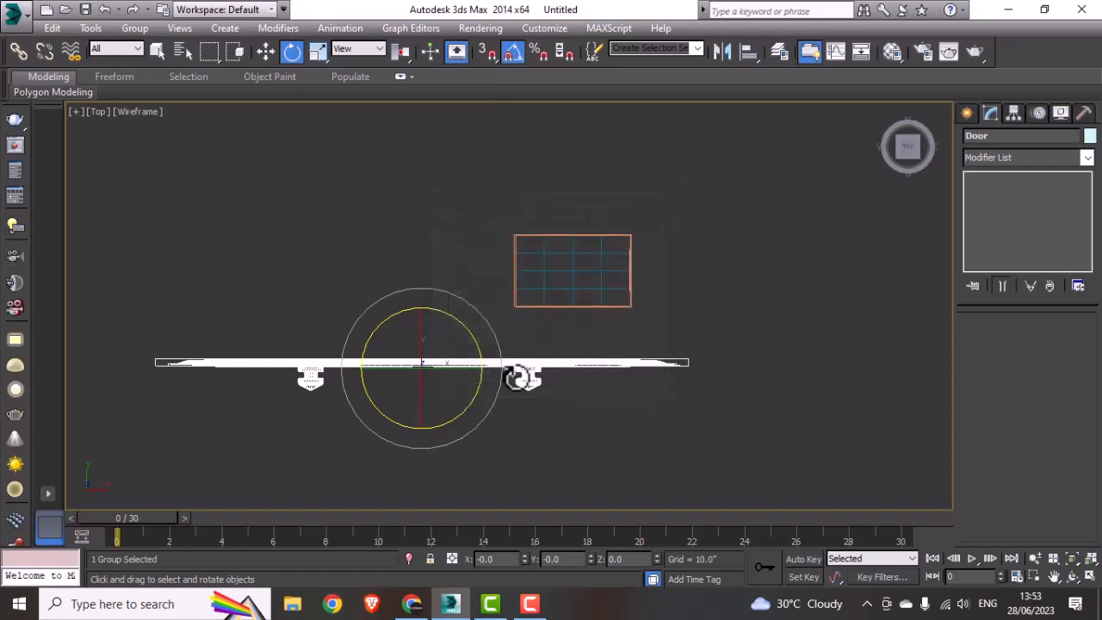
{"action": "left_click_drag", "start_coordinate": [467, 394], "coordinate": [475, 393]}
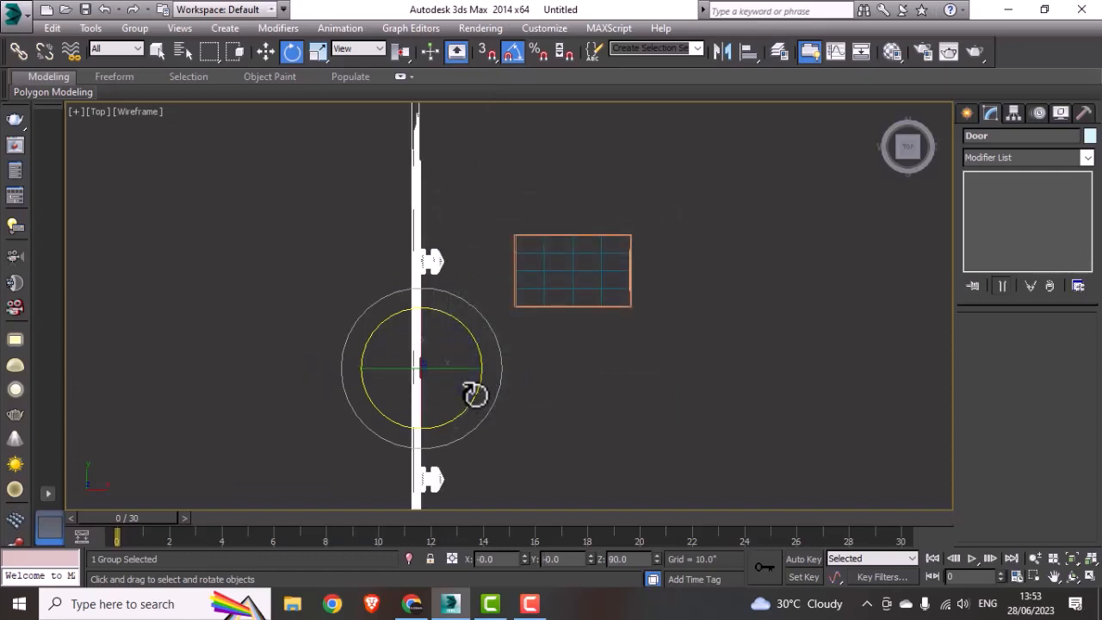
Step: Scale the Door group uniformly to about 11% and move it outside the wall that has the door opening
{"action": "key", "text": "r"}
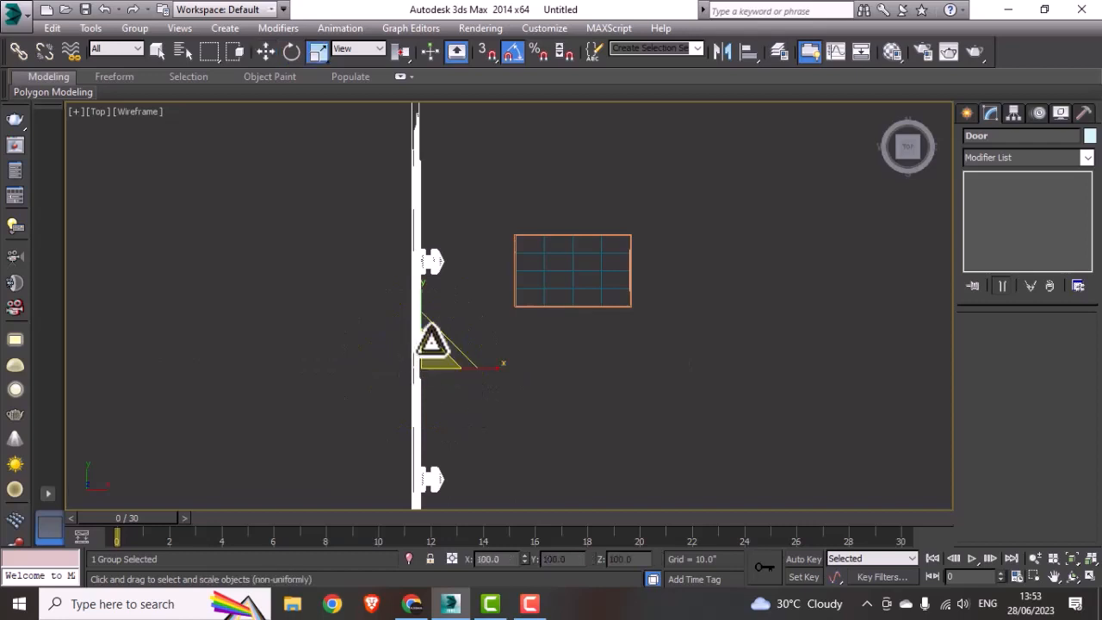
{"action": "left_click_drag", "start_coordinate": [432, 341], "coordinate": [393, 423]}
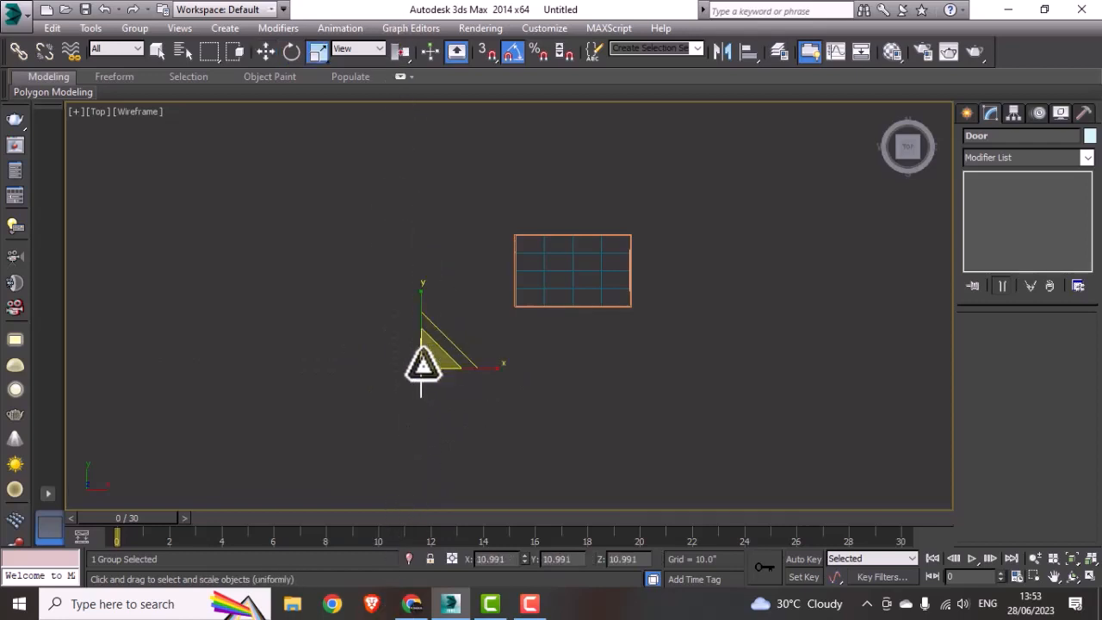
{"action": "key", "text": "w"}
{"action": "scroll", "coordinate": [421, 364], "scroll_direction": "up", "scroll_amount": 2}
{"action": "left_click_drag", "start_coordinate": [421, 364], "coordinate": [524, 227]}
{"action": "scroll", "coordinate": [542, 225], "scroll_direction": "up", "scroll_amount": 5}
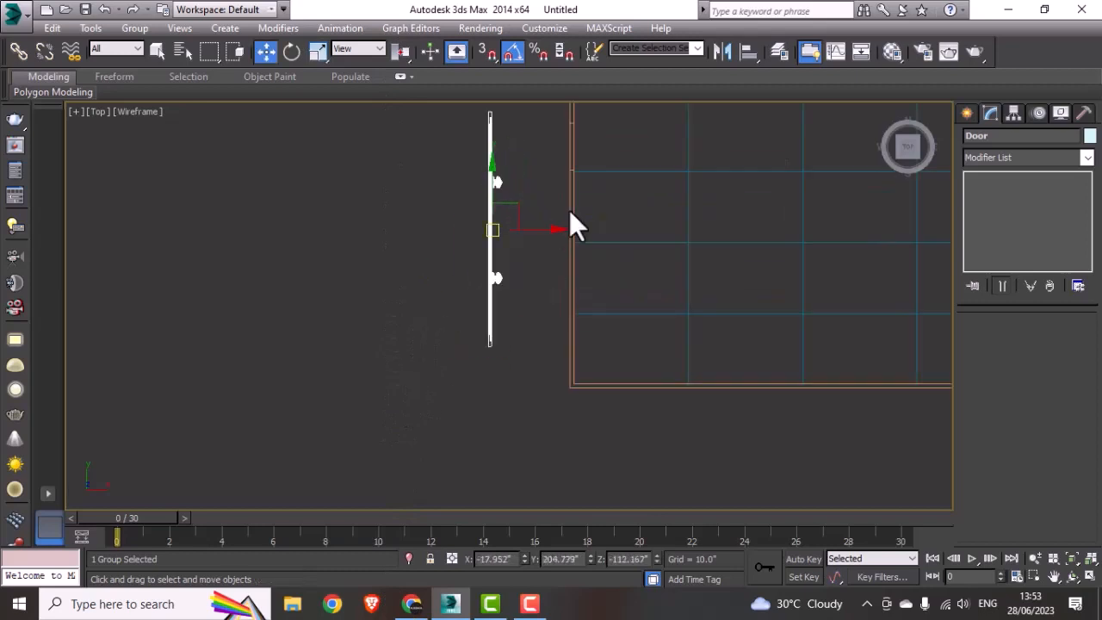
Step: Shrink the Door group further to about 2.4% and move it into the door opening at about X 62.2", Y 289.4"
{"action": "scroll", "coordinate": [569, 210], "scroll_direction": "up", "scroll_amount": 2}
{"action": "middle_click_drag", "start_coordinate": [593, 216], "coordinate": [522, 346]}
{"action": "left_click_drag", "start_coordinate": [390, 366], "coordinate": [430, 557]}
{"action": "key", "text": "r"}
{"action": "key", "text": "w"}
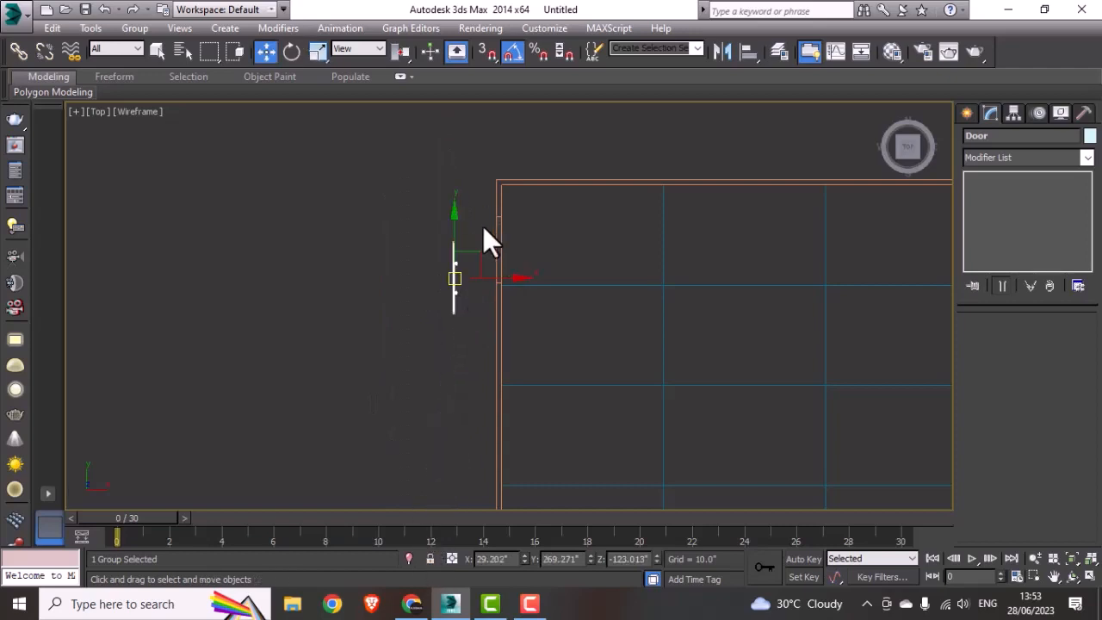
{"action": "scroll", "coordinate": [481, 229], "scroll_direction": "up", "scroll_amount": 3}
{"action": "left_click_drag", "start_coordinate": [421, 348], "coordinate": [547, 272]}
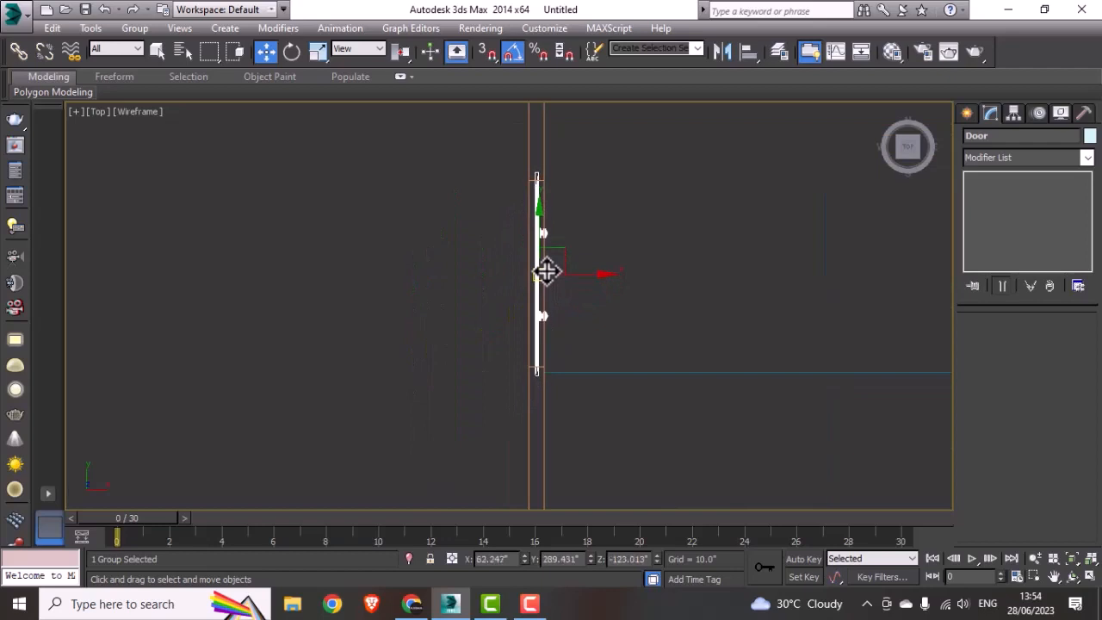
Step: Scale the Door group uniformly by 92% to fit the opening's width and shift it about -0.2" along X within the wall
{"action": "key", "text": "r"}
{"action": "scroll", "coordinate": [546, 272], "scroll_direction": "up", "scroll_amount": 3}
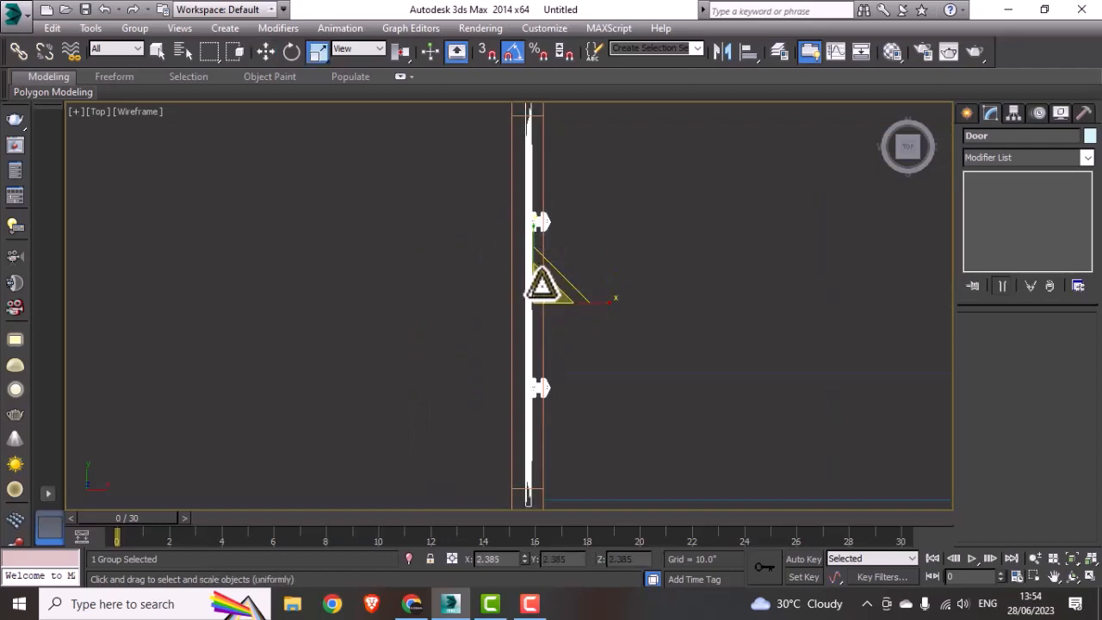
{"action": "left_click_drag", "start_coordinate": [542, 286], "coordinate": [536, 291]}
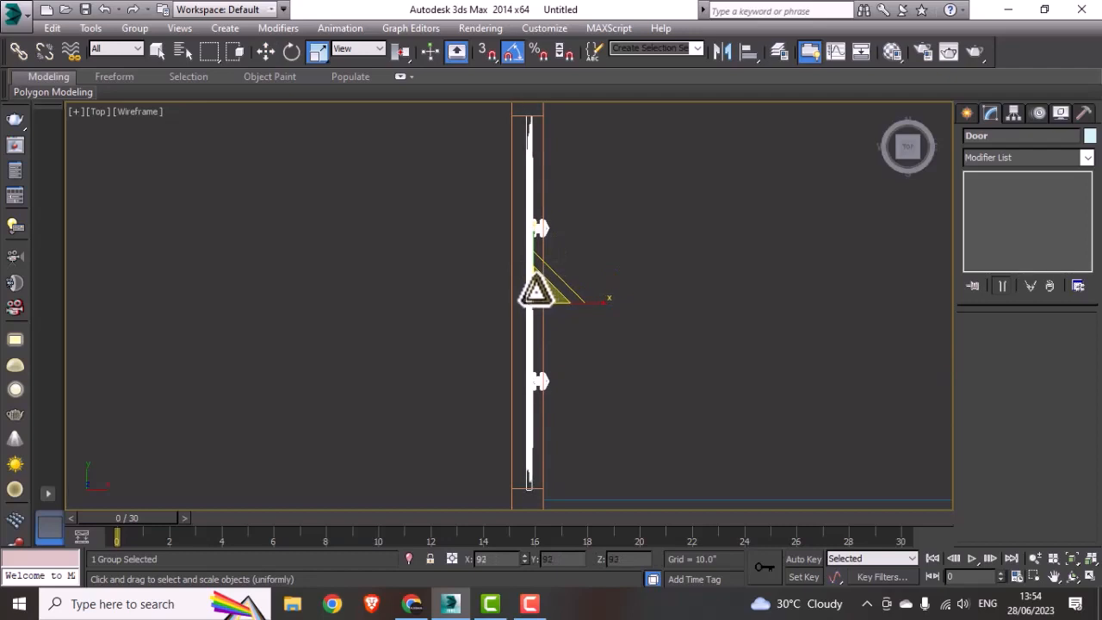
{"action": "key", "text": "e"}
{"action": "key", "text": "w"}
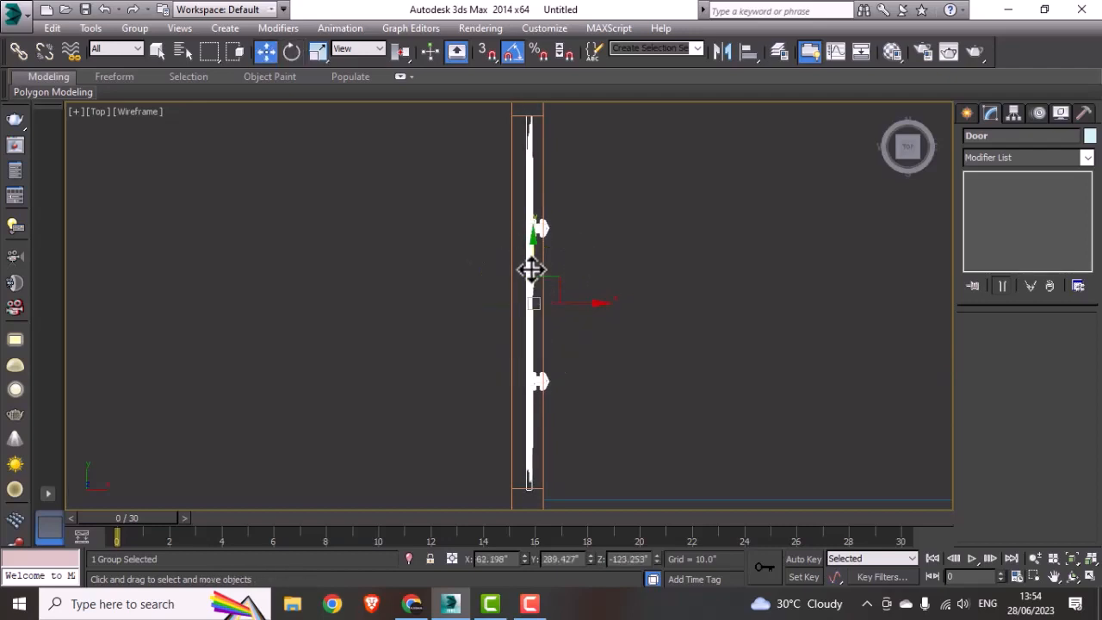
{"action": "left_click_drag", "start_coordinate": [531, 269], "coordinate": [529, 269]}
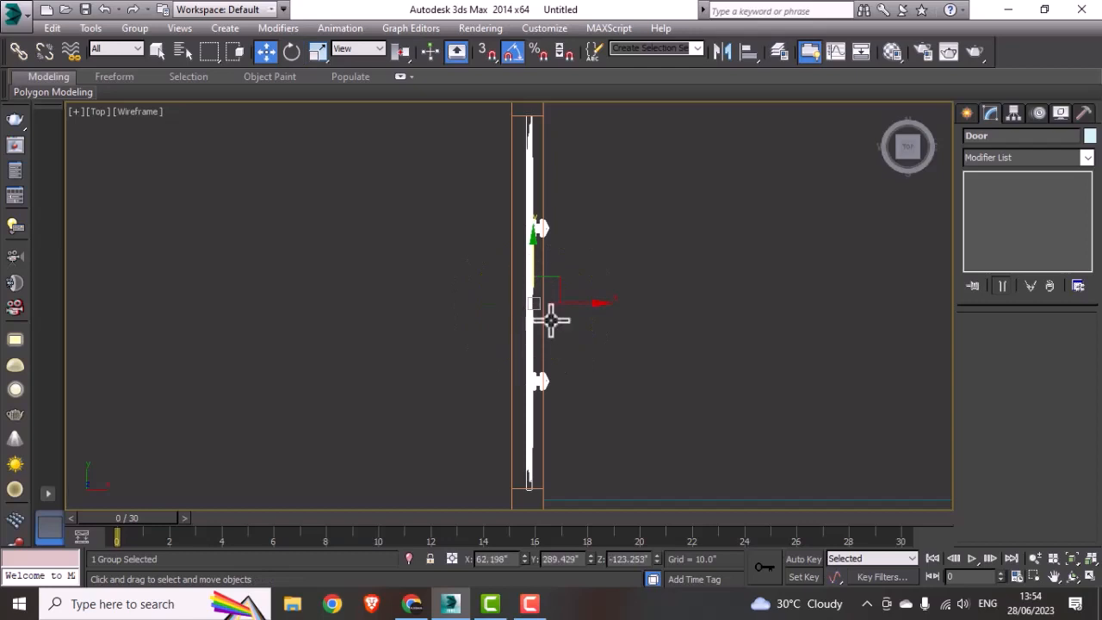
{"action": "mouse_move", "coordinate": [571, 302]}
{"action": "left_mouse_down"}
{"action": "mouse_move", "coordinate": [582, 304]}
{"action": "mouse_move", "coordinate": [571, 307]}
{"action": "left_mouse_up"}
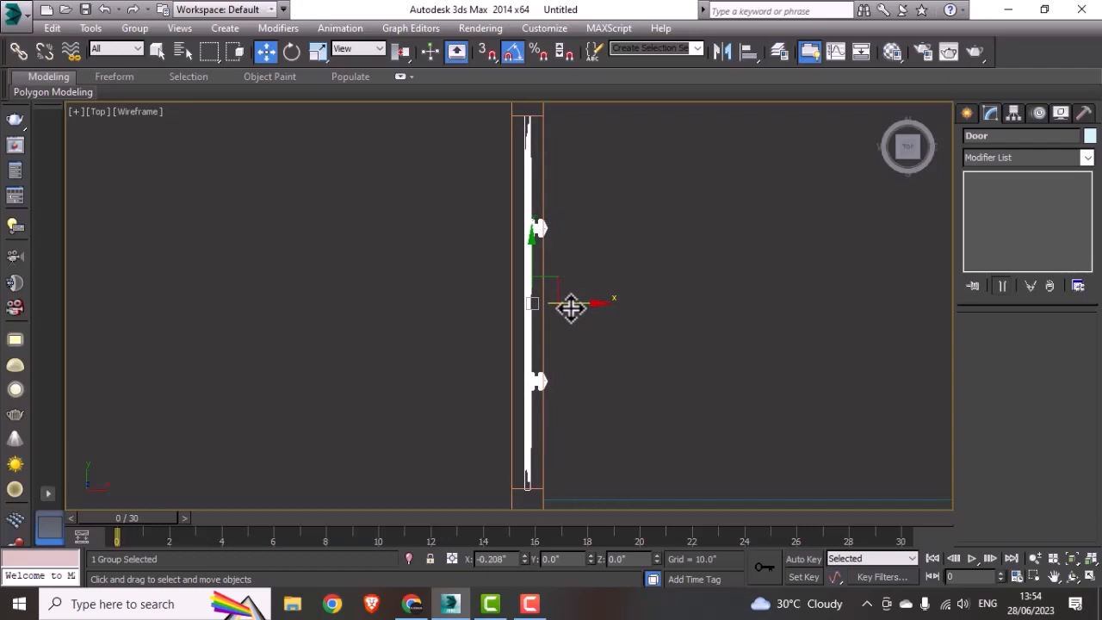
{"action": "scroll", "coordinate": [570, 308], "scroll_direction": "down", "scroll_amount": 5}
Step: Widen the floor plane to about 481.5" so it extends under the side walls, and deselect it
{"action": "left_click", "coordinate": [594, 383]}
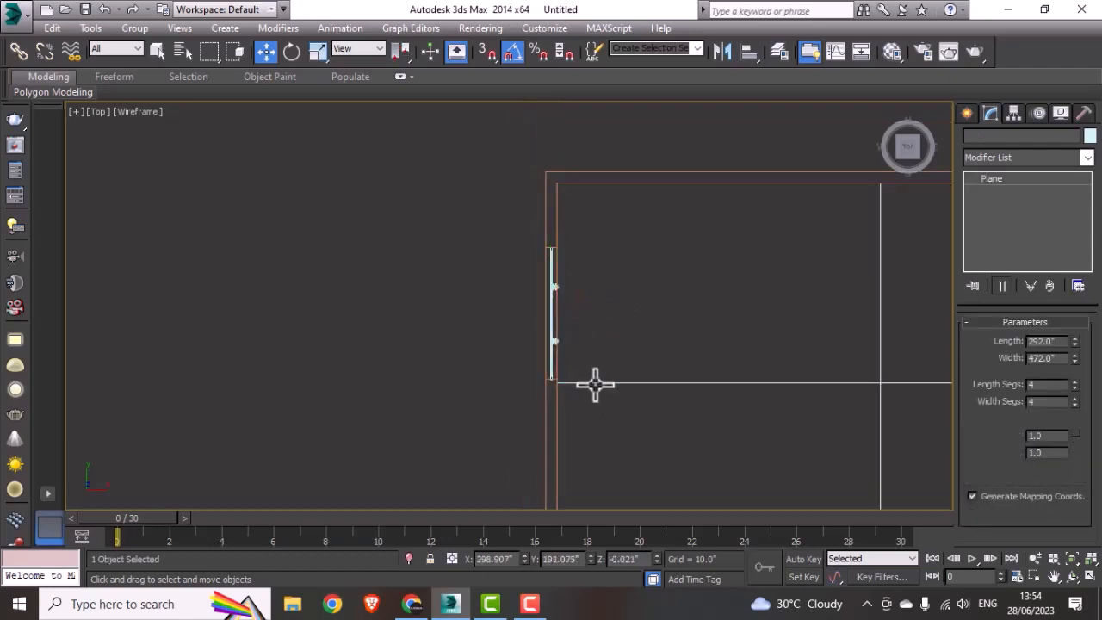
{"action": "scroll", "coordinate": [595, 385], "scroll_direction": "down", "scroll_amount": 3}
{"action": "middle_click_drag", "start_coordinate": [656, 387], "coordinate": [419, 317]}
{"action": "middle_click_drag", "start_coordinate": [622, 318], "coordinate": [482, 285]}
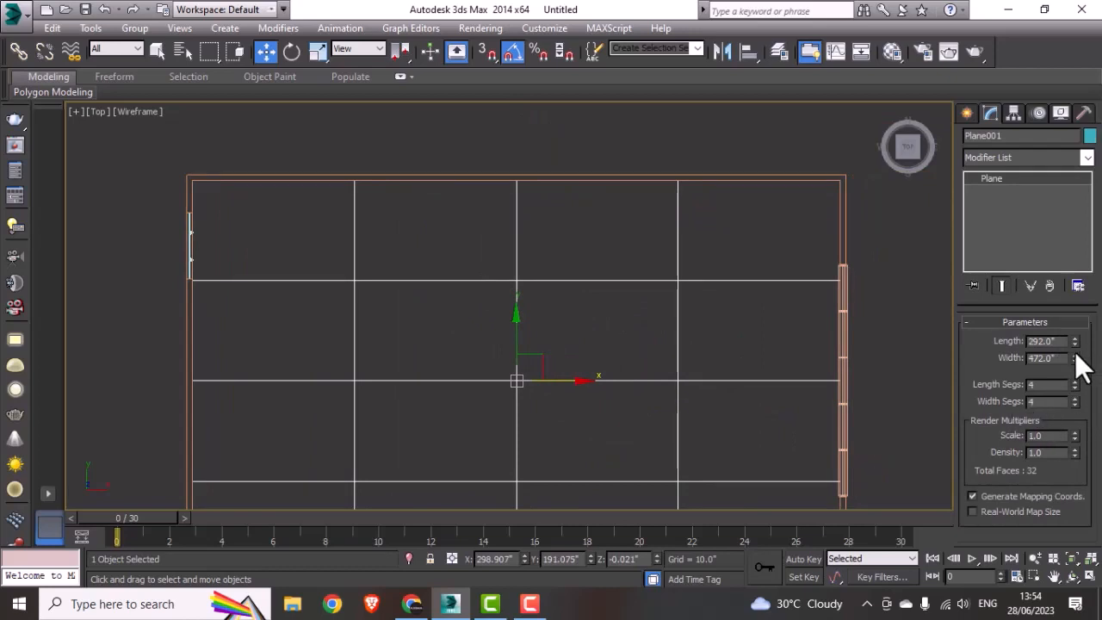
{"action": "left_click_drag", "start_coordinate": [1075, 355], "coordinate": [1081, 366]}
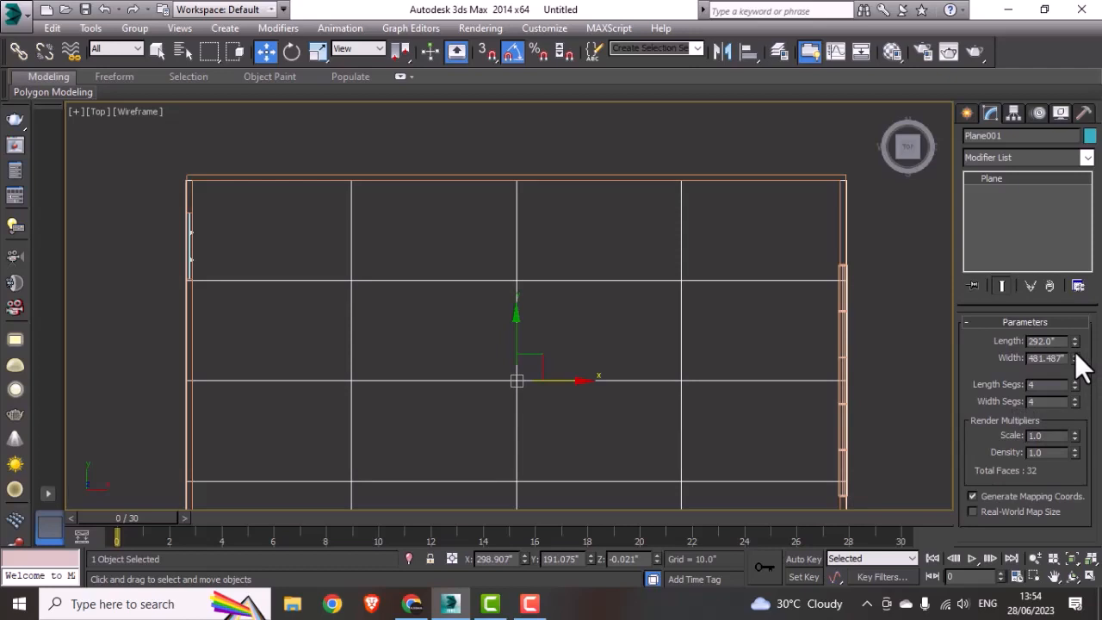
{"action": "left_click", "coordinate": [603, 147]}
{"action": "middle_click_drag", "start_coordinate": [354, 369], "coordinate": [359, 346]}
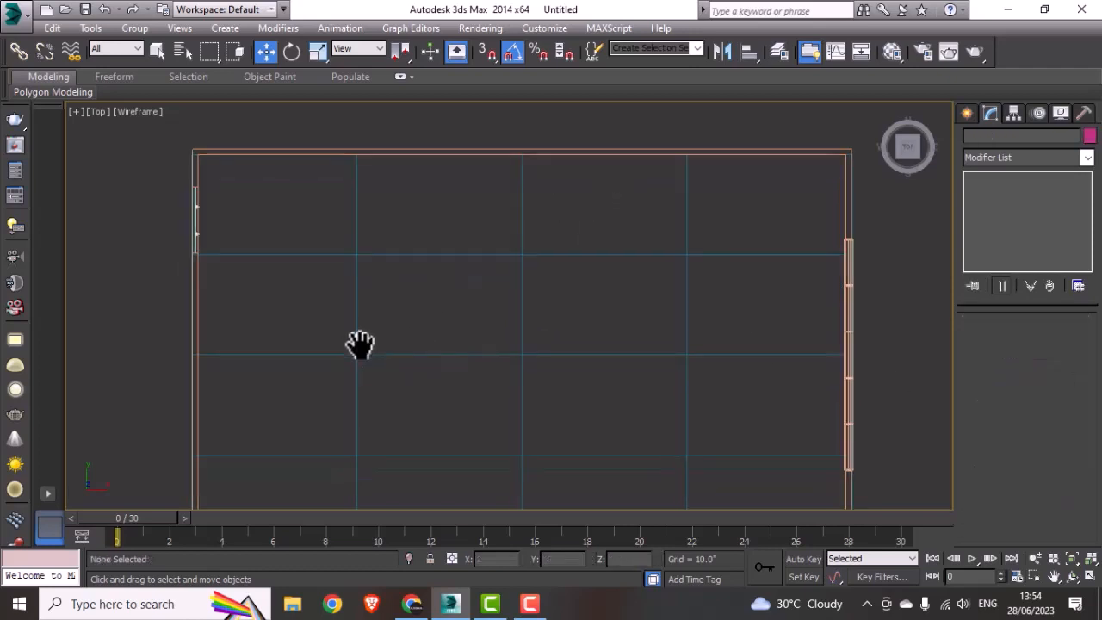
Step: Raise the Door group in the Left view to about Z 25.1" so its base meets the floor line
{"action": "key", "text": "alt+w"}
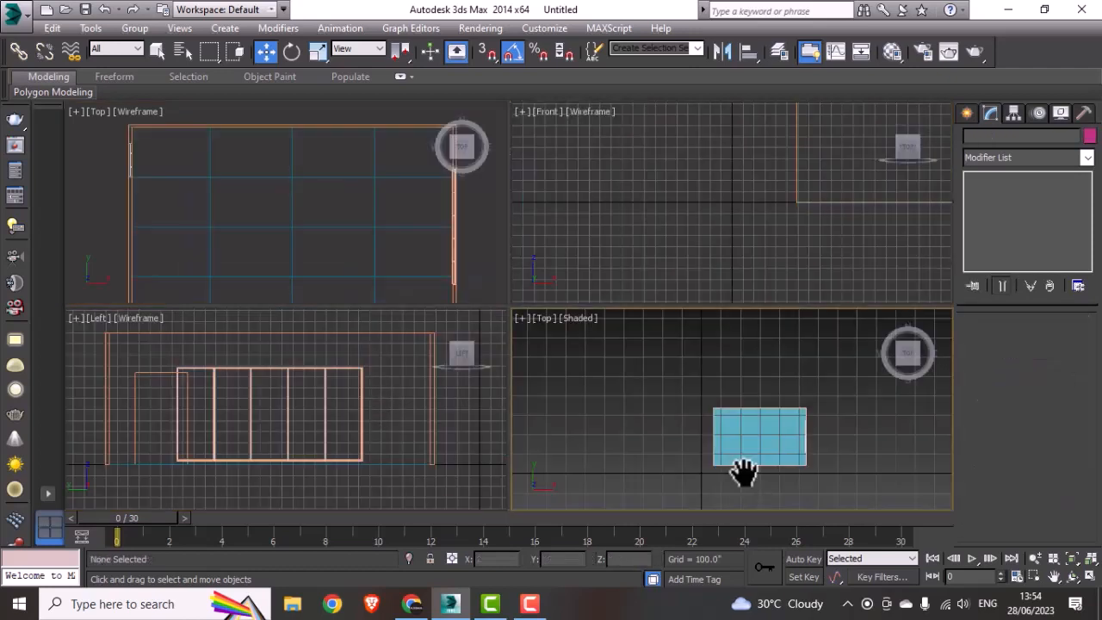
{"action": "left_click", "coordinate": [292, 418]}
{"action": "key", "text": "alt+w"}
{"action": "scroll", "coordinate": [291, 422], "scroll_direction": "down", "scroll_amount": 5}
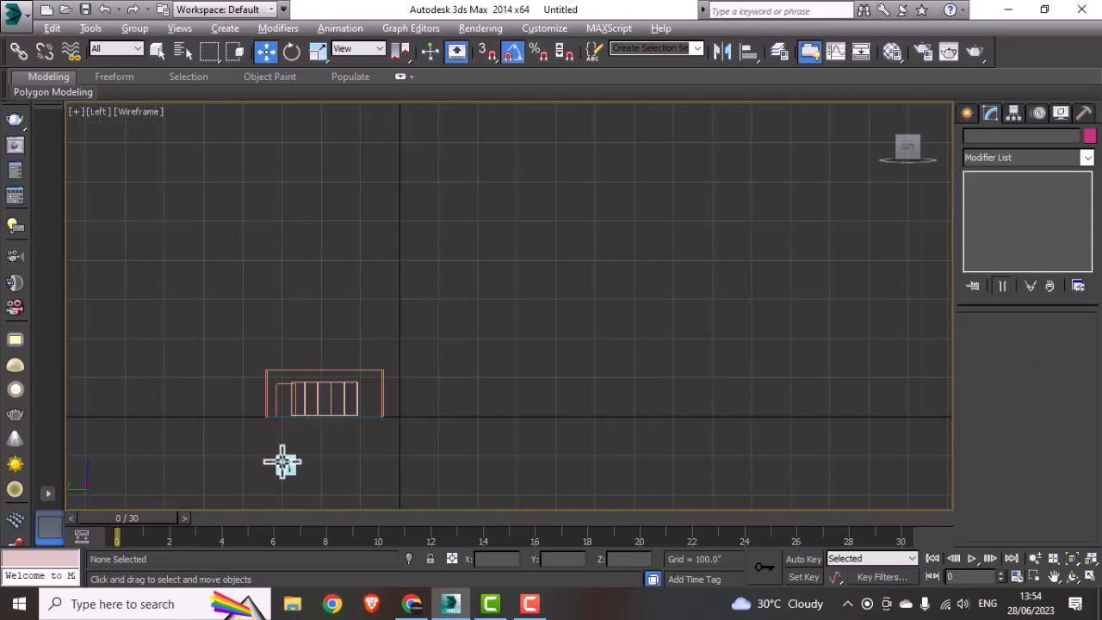
{"action": "scroll", "coordinate": [286, 461], "scroll_direction": "up", "scroll_amount": 1}
{"action": "left_click", "coordinate": [292, 467]}
{"action": "scroll", "coordinate": [291, 467], "scroll_direction": "up", "scroll_amount": 3}
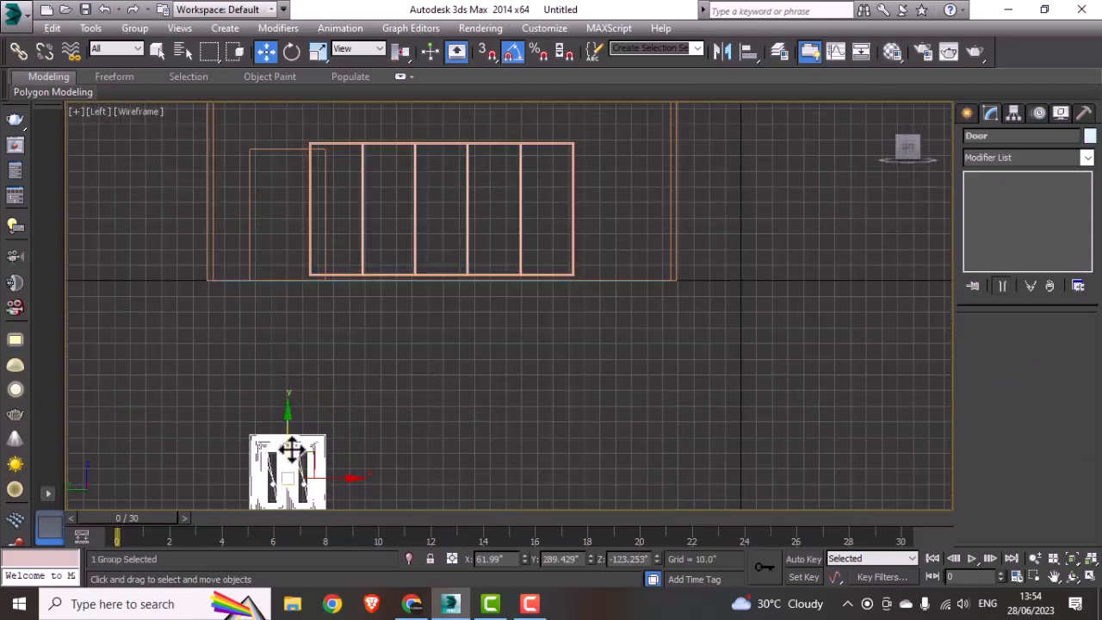
{"action": "left_click_drag", "start_coordinate": [287, 460], "coordinate": [312, 232]}
{"action": "scroll", "coordinate": [312, 233], "scroll_direction": "up", "scroll_amount": 6}
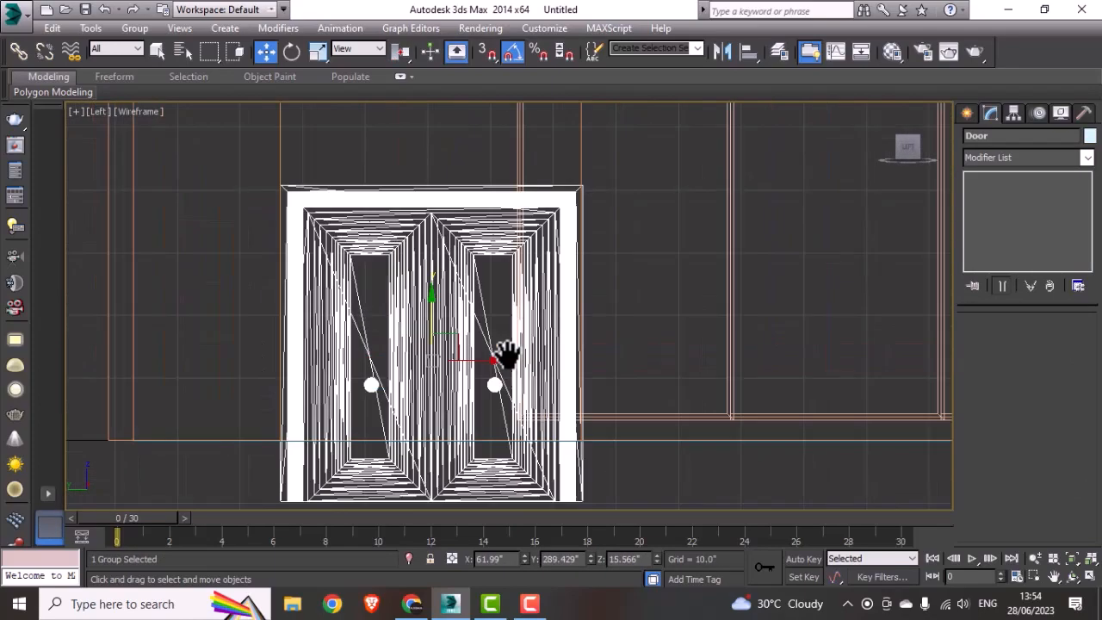
{"action": "left_click_drag", "start_coordinate": [456, 335], "coordinate": [447, 277]}
{"action": "middle_click_drag", "start_coordinate": [446, 278], "coordinate": [428, 408]}
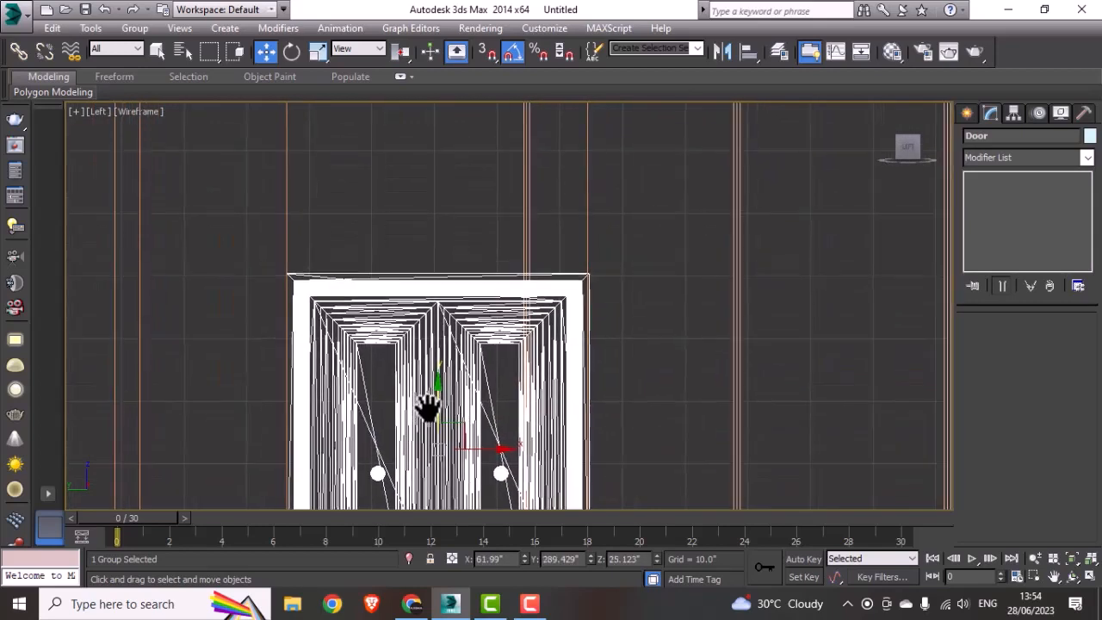
Step: Stretch the Door group vertically to fill the opening's height, ending at about Z 41.6"
{"action": "scroll", "coordinate": [428, 408], "scroll_direction": "down", "scroll_amount": 3}
{"action": "key", "text": "r"}
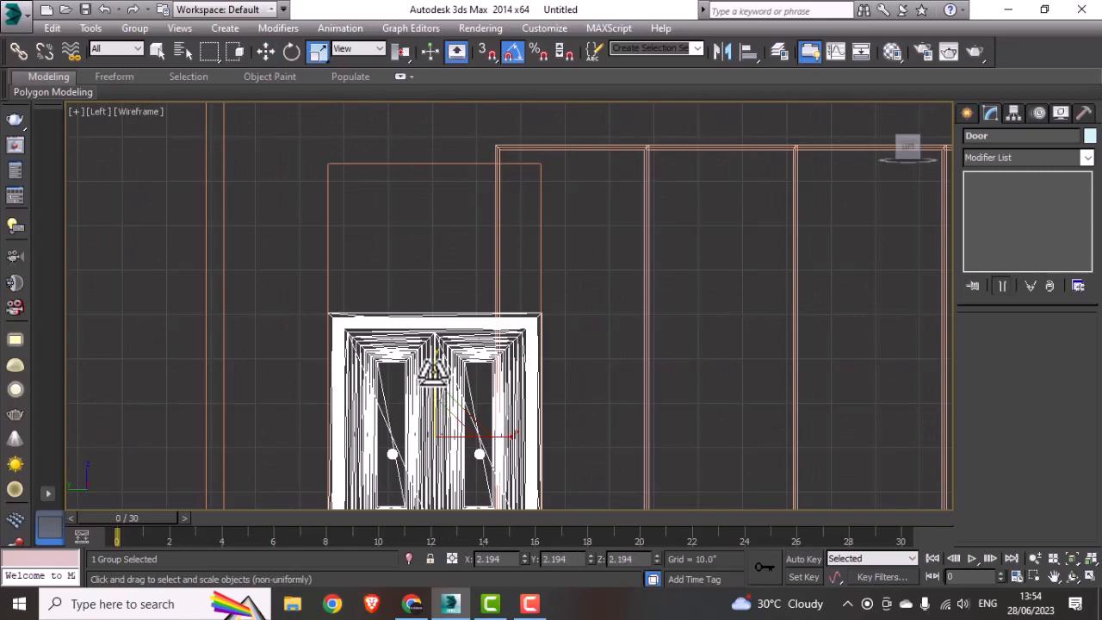
{"action": "left_click_drag", "start_coordinate": [421, 379], "coordinate": [461, 291]}
{"action": "scroll", "coordinate": [435, 312], "scroll_direction": "down", "scroll_amount": 3}
{"action": "key", "text": "w"}
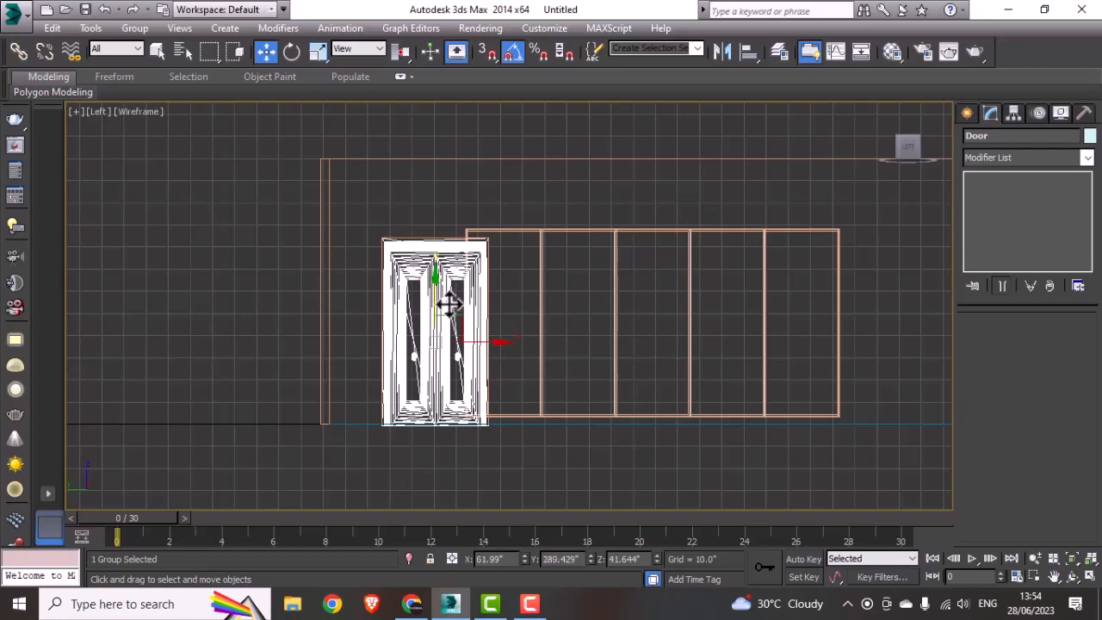
Step: Examine the fitted door, floor and window in the shaded 3D view and the whole room in the Top view
{"action": "key", "text": "alt+w"}
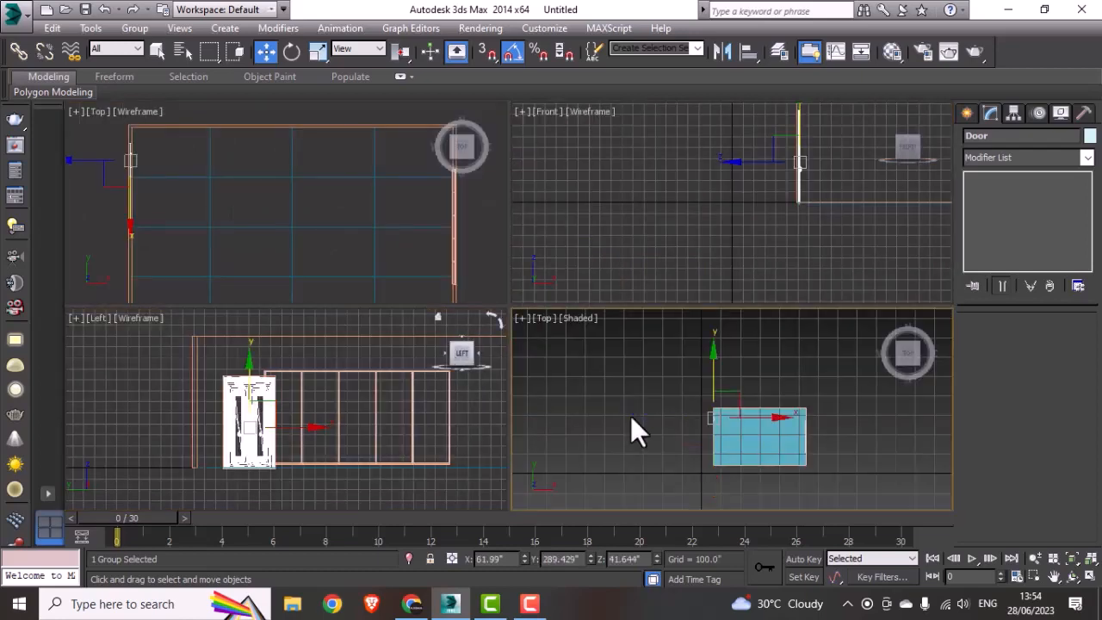
{"action": "key", "text": "alt+w"}
{"action": "middle_click_drag", "start_coordinate": [647, 423], "coordinate": [434, 389], "text": "alt"}
{"action": "scroll", "coordinate": [417, 331], "scroll_direction": "up", "scroll_amount": 5}
{"action": "left_click", "coordinate": [681, 284]}
{"action": "middle_click_drag", "start_coordinate": [512, 423], "coordinate": [549, 421], "text": "alt"}
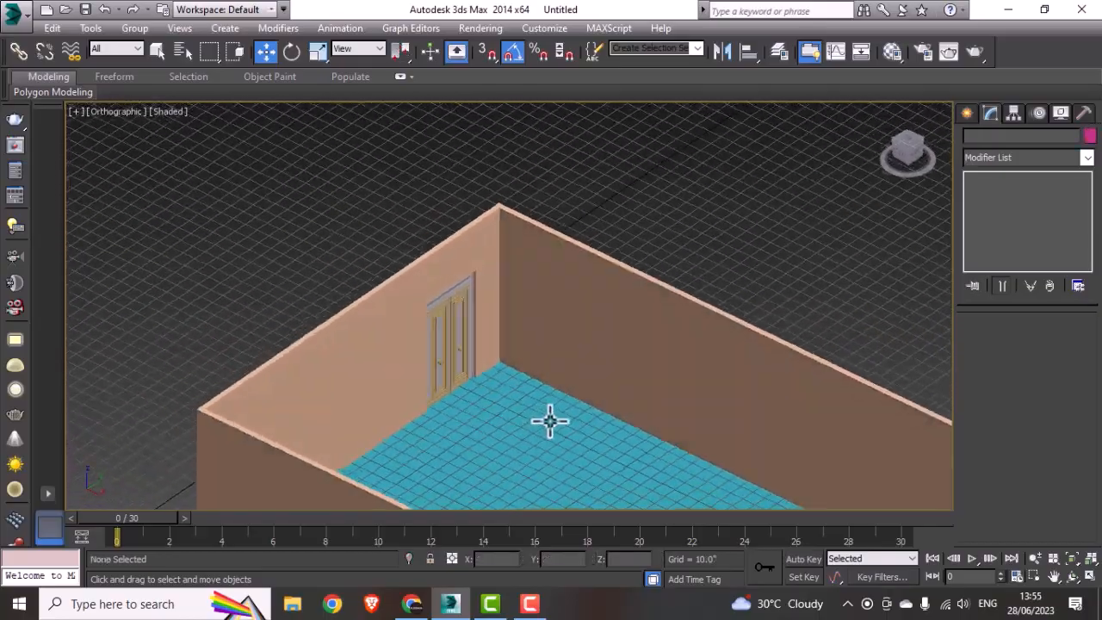
{"action": "scroll", "coordinate": [551, 421], "scroll_direction": "down", "scroll_amount": 4}
{"action": "middle_click_drag", "start_coordinate": [651, 457], "coordinate": [634, 405]}
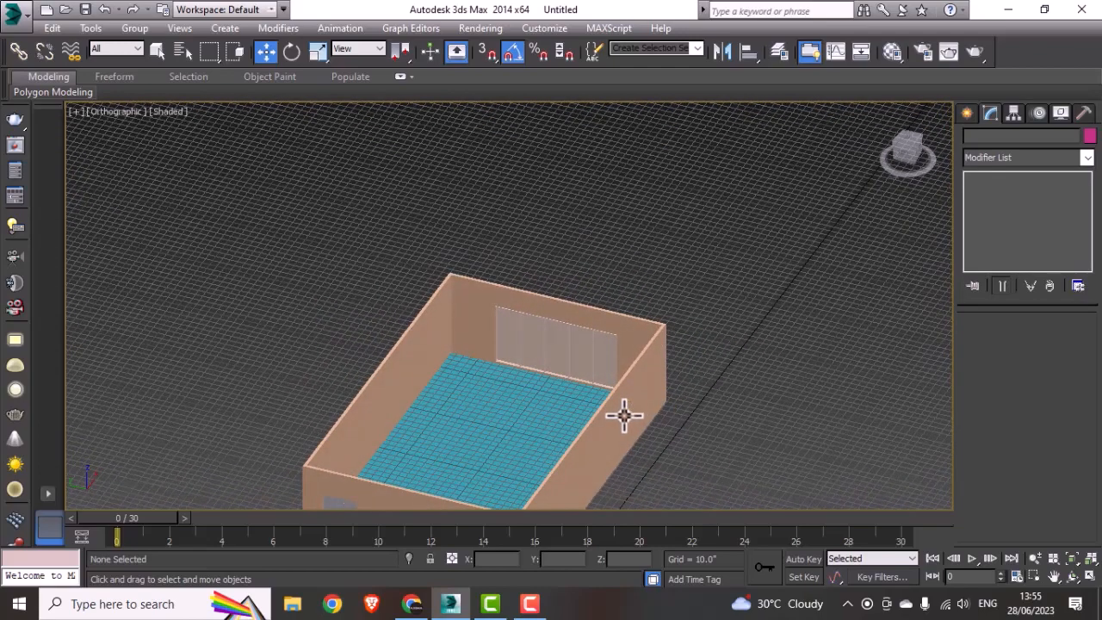
{"action": "key", "text": "alt+w"}
{"action": "left_click", "coordinate": [402, 297]}
{"action": "key", "text": "alt+w"}
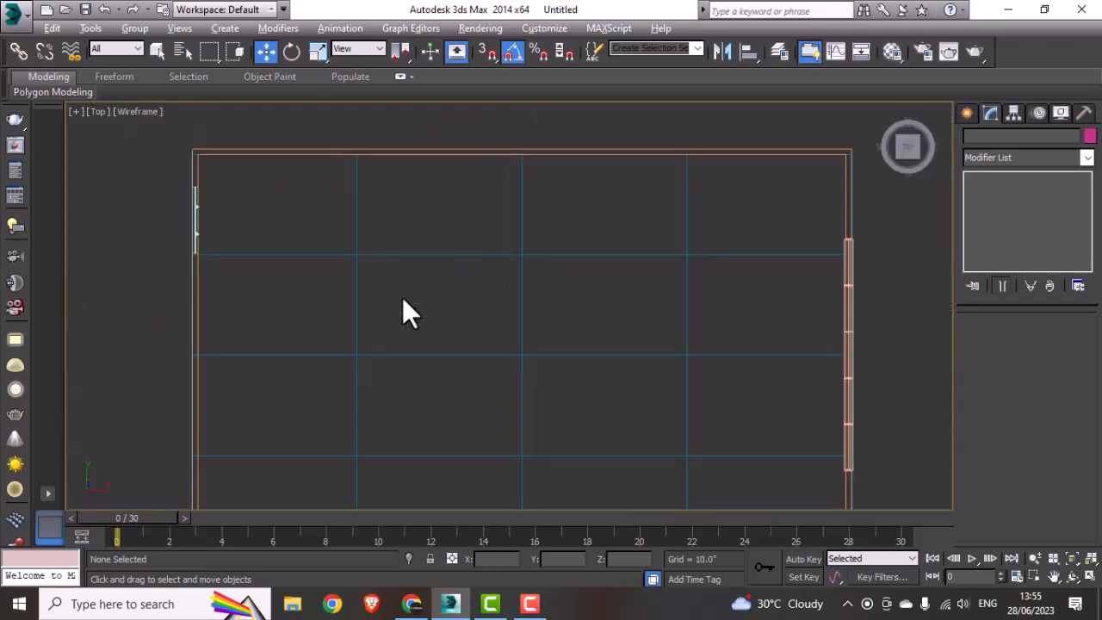
{"action": "scroll", "coordinate": [402, 296], "scroll_direction": "down", "scroll_amount": 4}
{"action": "middle_click_drag", "start_coordinate": [511, 402], "coordinate": [442, 398]}
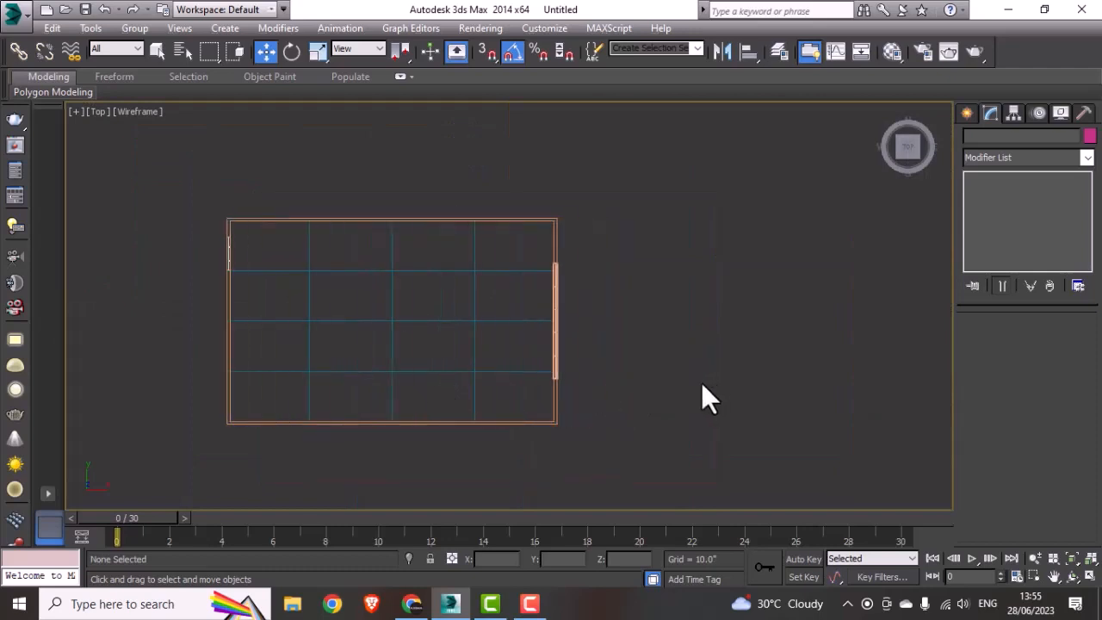
Step: Save the scene as "3ds Max Interior Modeling From Zero To Hero" in the Desktop folder of the same name
{"action": "left_click", "coordinate": [14, 17]}
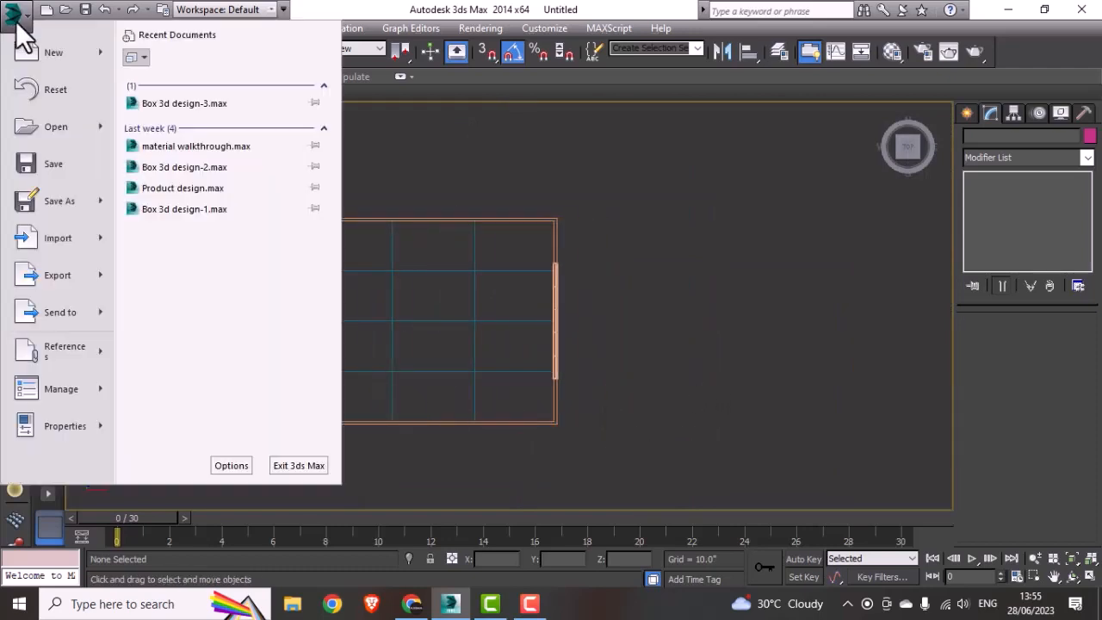
{"action": "left_click", "coordinate": [737, 197]}
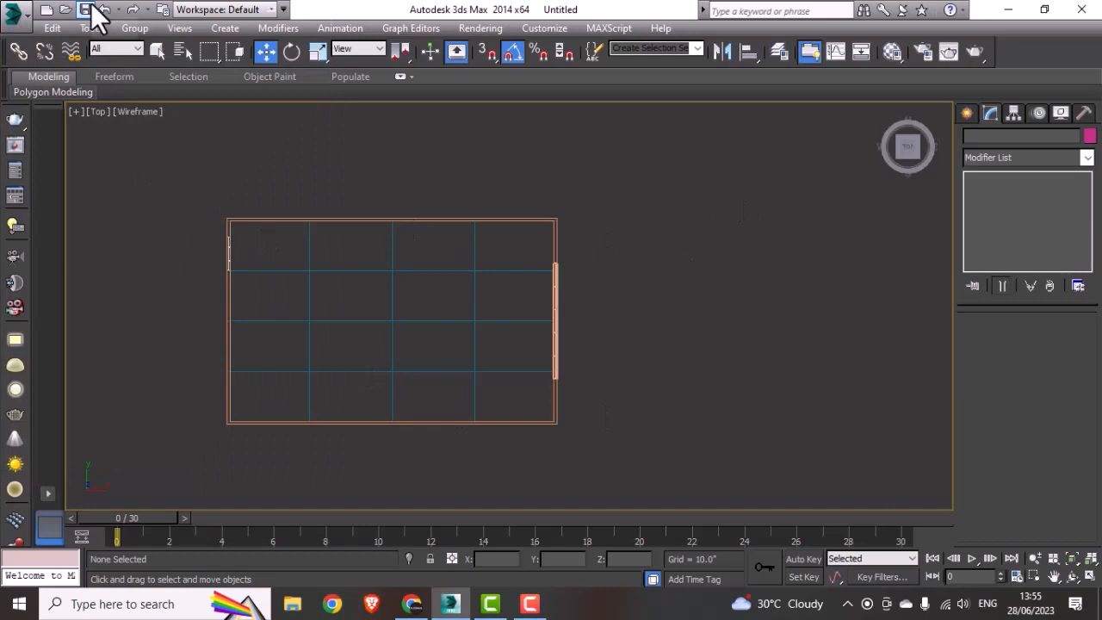
{"action": "left_click", "coordinate": [89, 7]}
{"action": "left_click", "coordinate": [196, 193]}
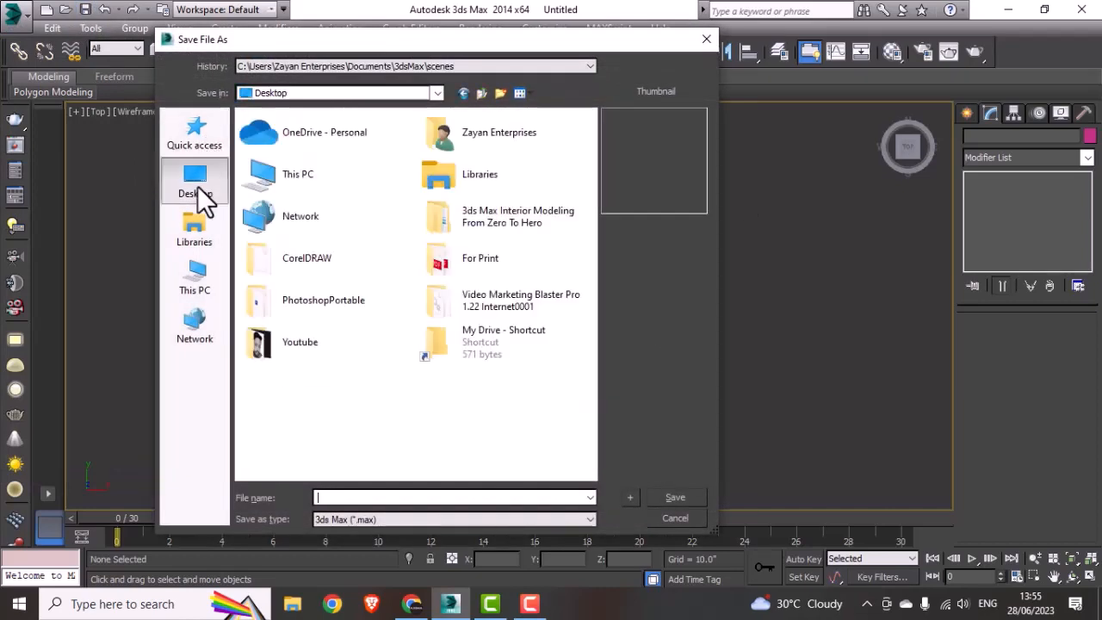
{"action": "left_click", "coordinate": [505, 211]}
{"action": "left_click", "coordinate": [505, 211]}
{"action": "key", "text": "ctrl+c"}
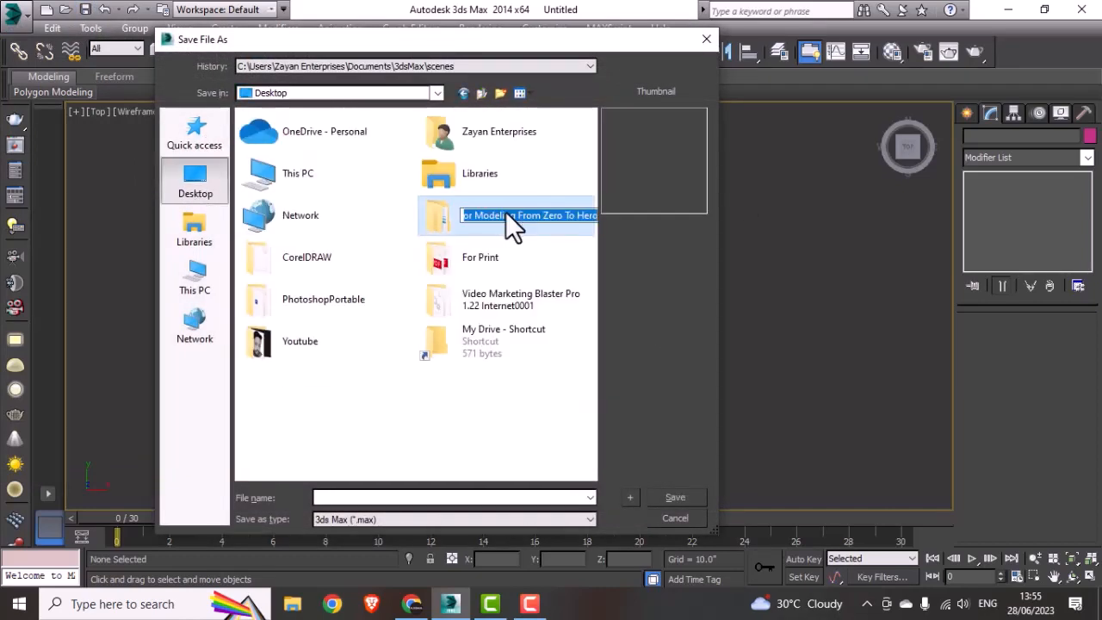
{"action": "key", "text": "Return"}
{"action": "key", "text": "Return"}
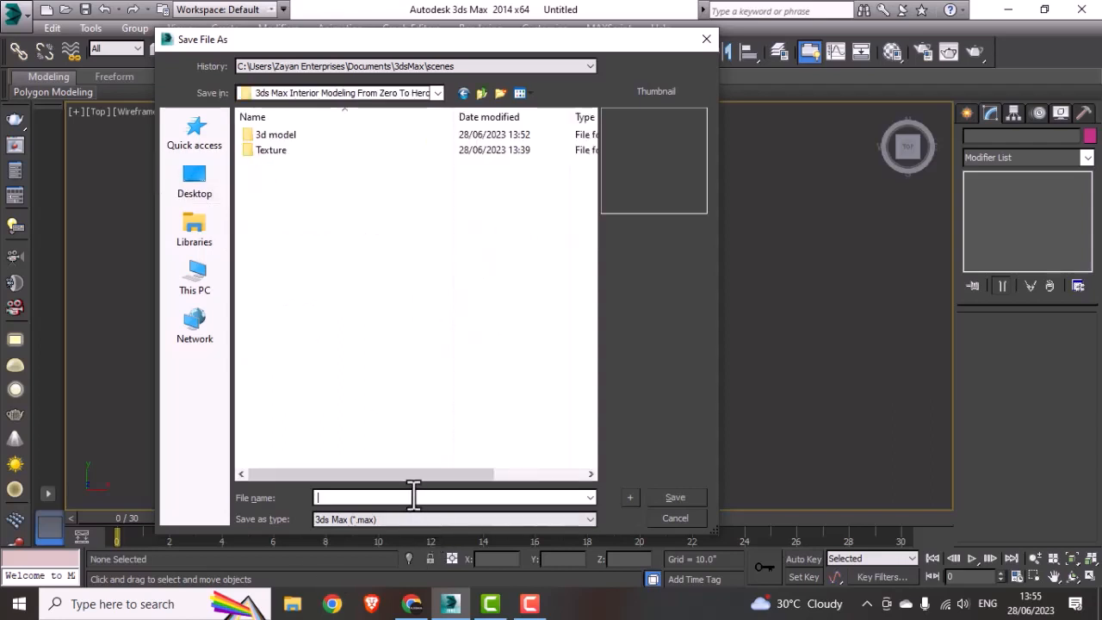
{"action": "key", "text": "ctrl+v"}
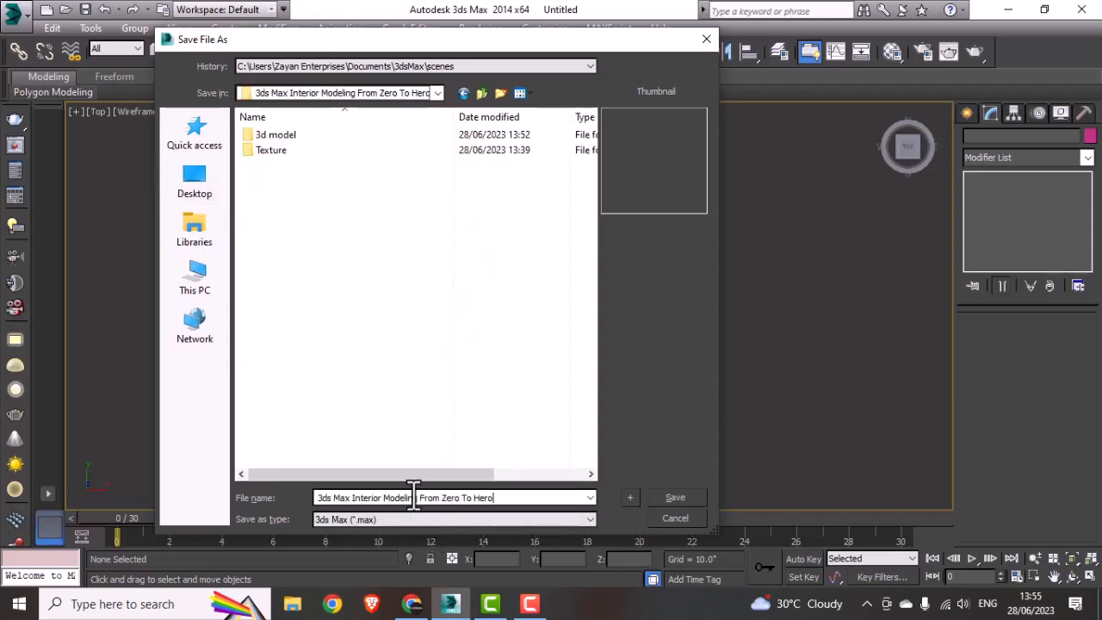
{"action": "left_click", "coordinate": [676, 498]}
Step: Merge the Curtain N280909 3DS file from the Curtain folder into the scene, converting units and matching the file's animation length
{"action": "middle_click_drag", "start_coordinate": [376, 370], "coordinate": [419, 366]}
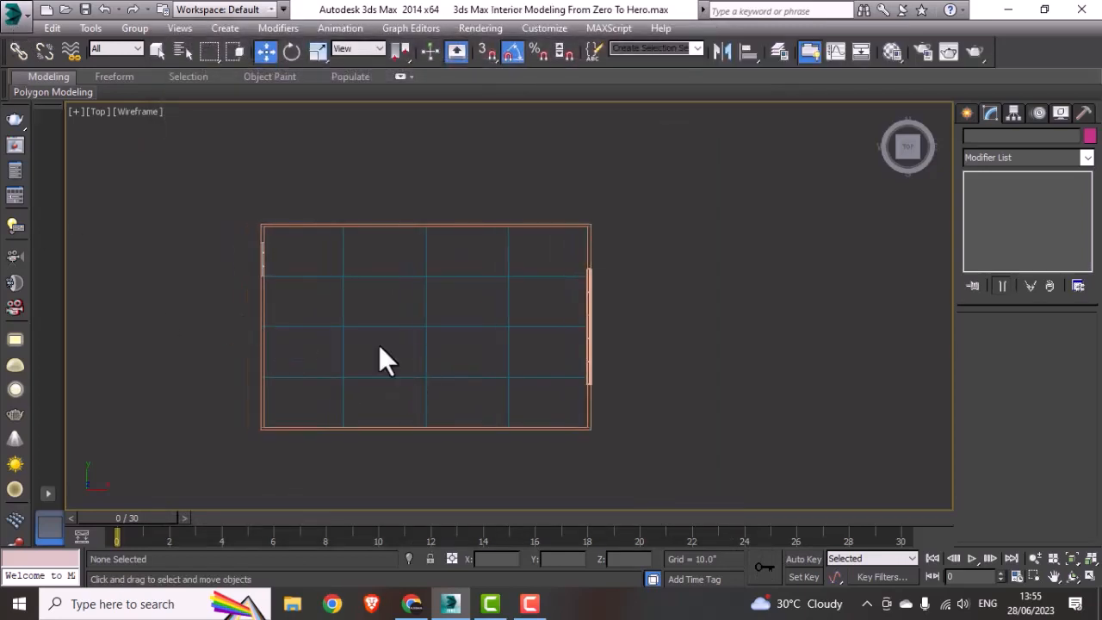
{"action": "mouse_move", "coordinate": [473, 310]}
{"action": "middle_mouse_down"}
{"action": "mouse_move", "coordinate": [485, 307]}
{"action": "mouse_move", "coordinate": [476, 315]}
{"action": "middle_mouse_up"}
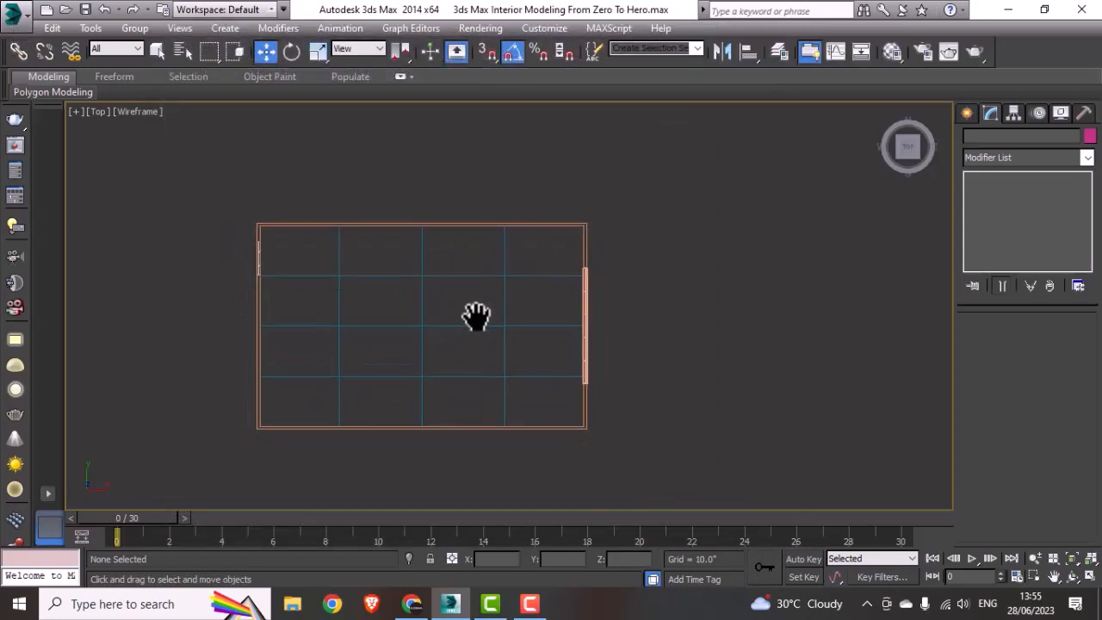
{"action": "left_click", "coordinate": [25, 20]}
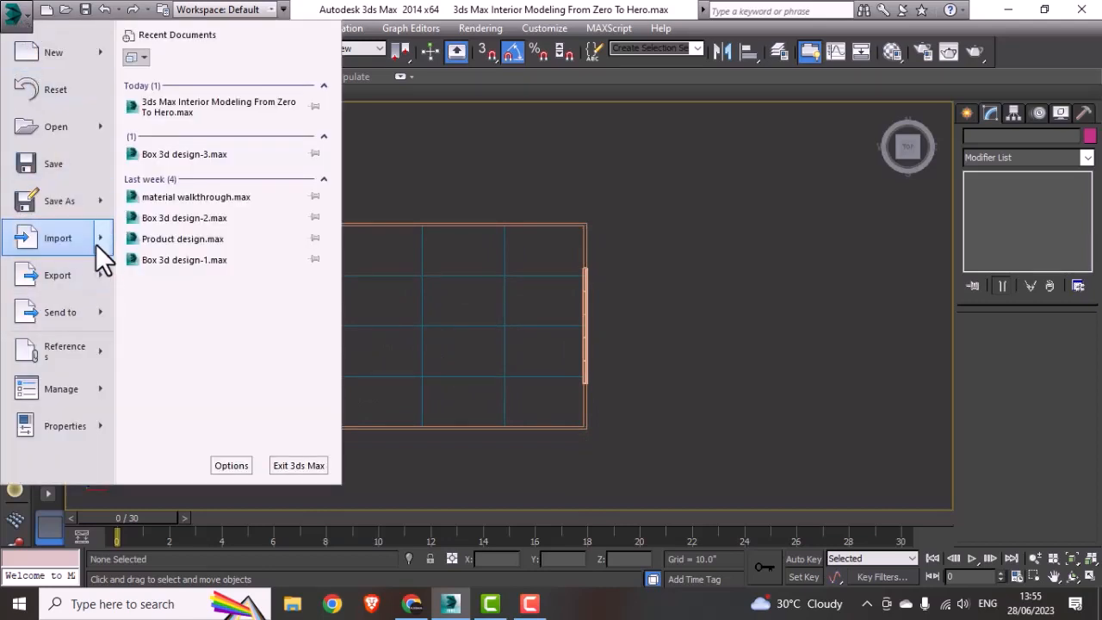
{"action": "mouse_move", "coordinate": [96, 244]}
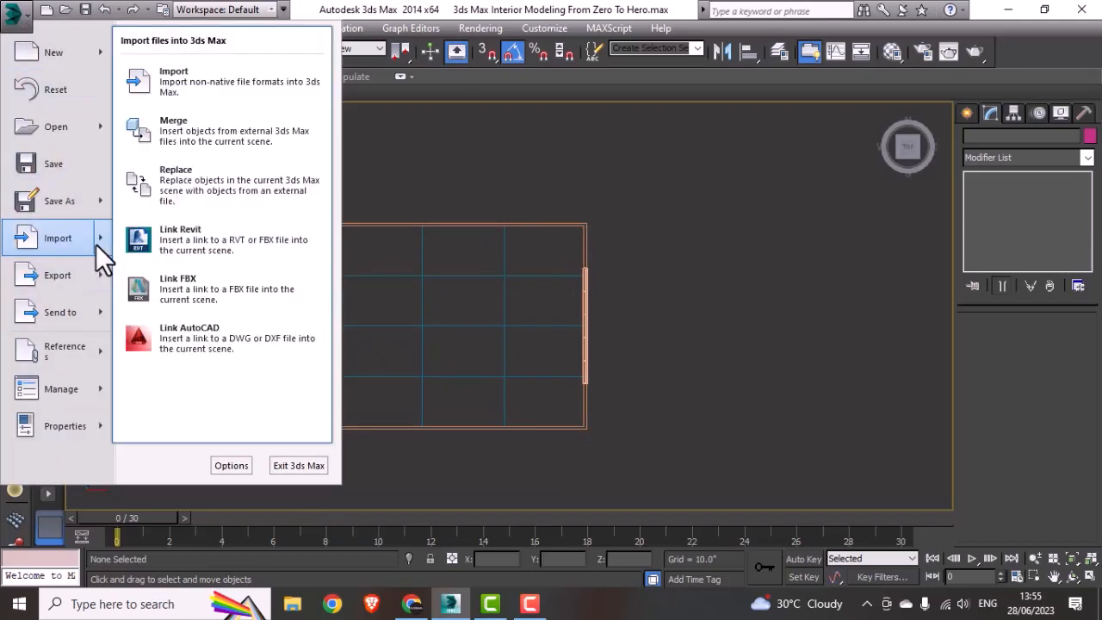
{"action": "left_click", "coordinate": [196, 129]}
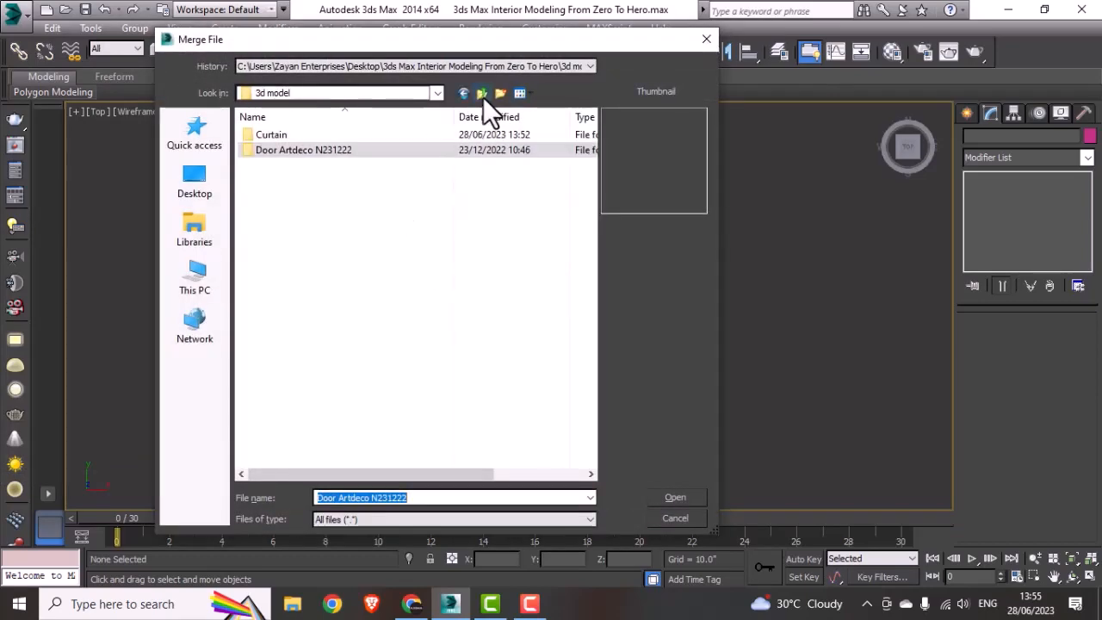
{"action": "double_click", "coordinate": [293, 134]}
{"action": "left_click", "coordinate": [343, 150]}
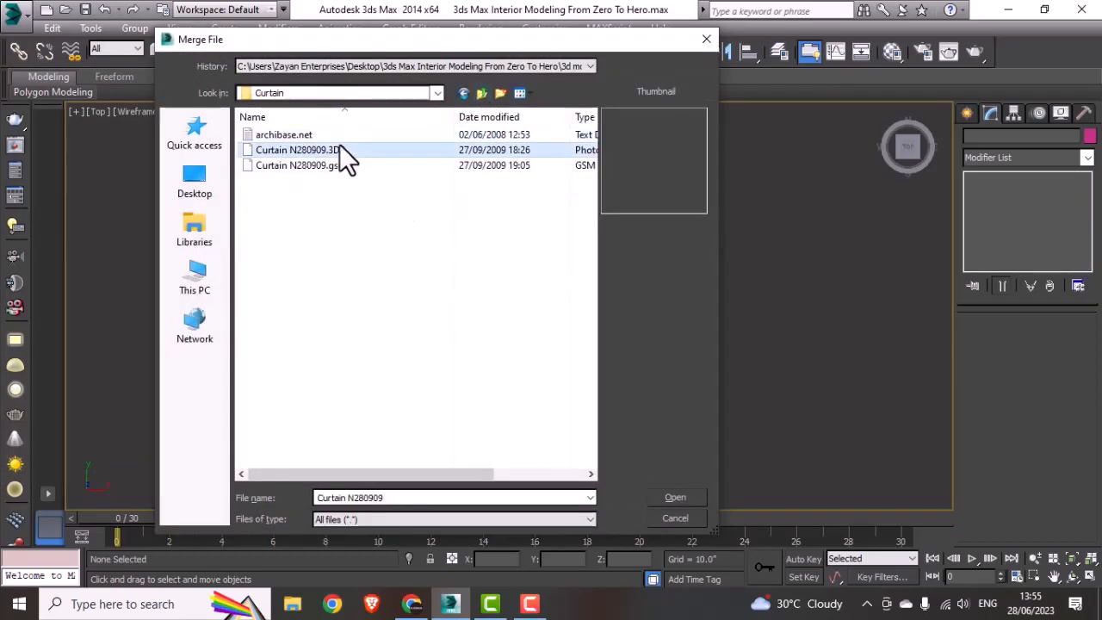
{"action": "left_click", "coordinate": [675, 498]}
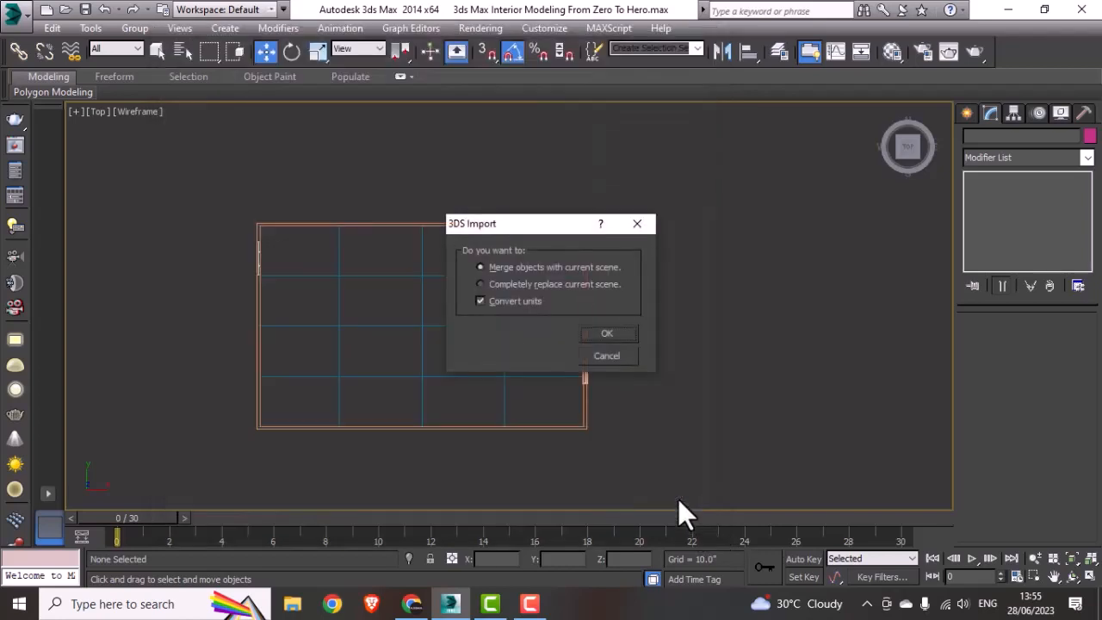
{"action": "left_click", "coordinate": [618, 337]}
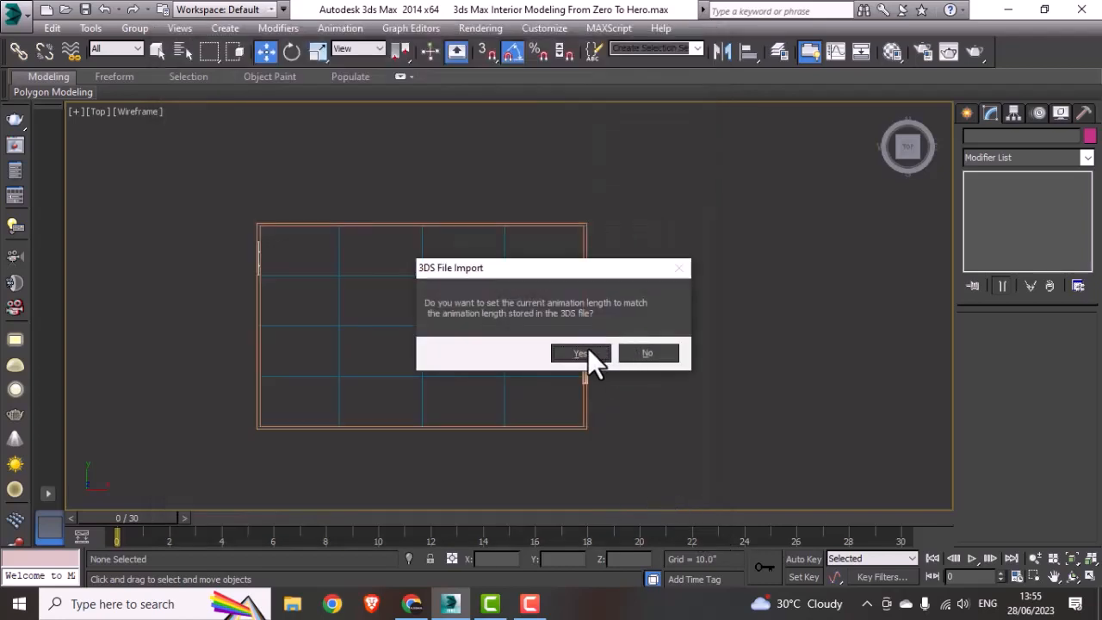
{"action": "left_click", "coordinate": [587, 348]}
Step: Examine the imported curtain in the Top view and up close in the shaded 3D view
{"action": "scroll", "coordinate": [555, 360], "scroll_direction": "down", "scroll_amount": 10}
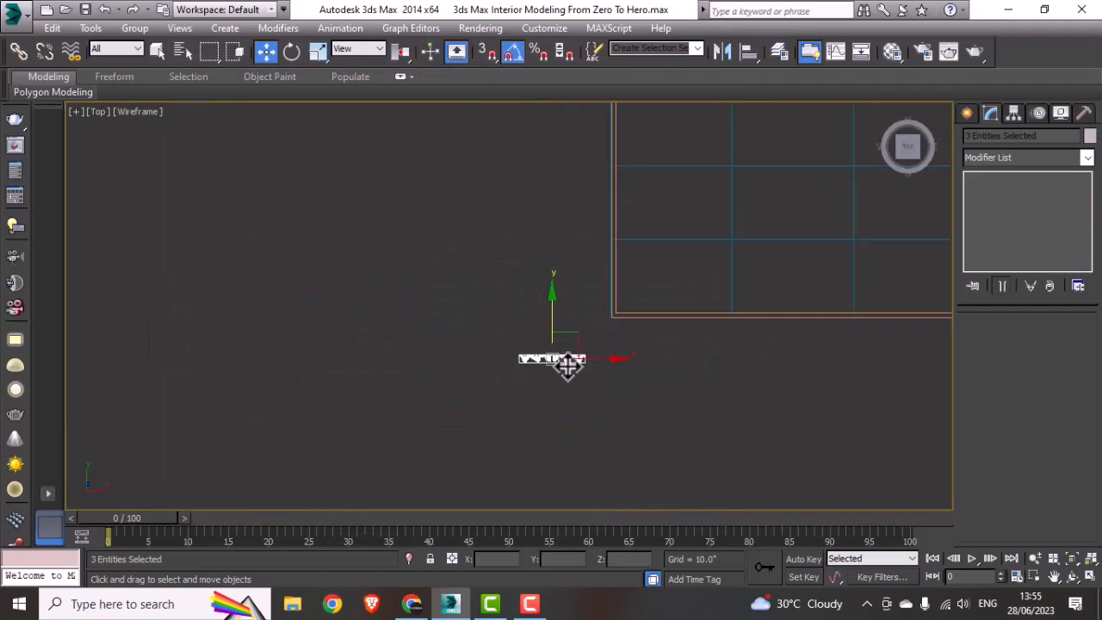
{"action": "middle_click_drag", "start_coordinate": [396, 395], "coordinate": [350, 405]}
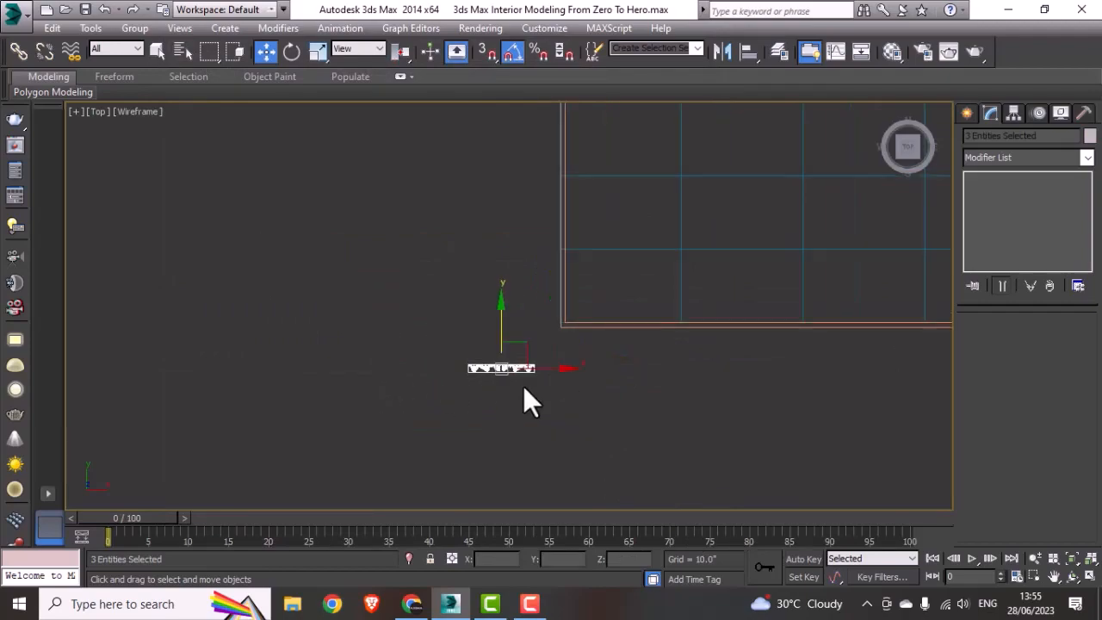
{"action": "key", "text": "alt+w"}
{"action": "right_click", "coordinate": [770, 442]}
{"action": "key", "text": "alt+w"}
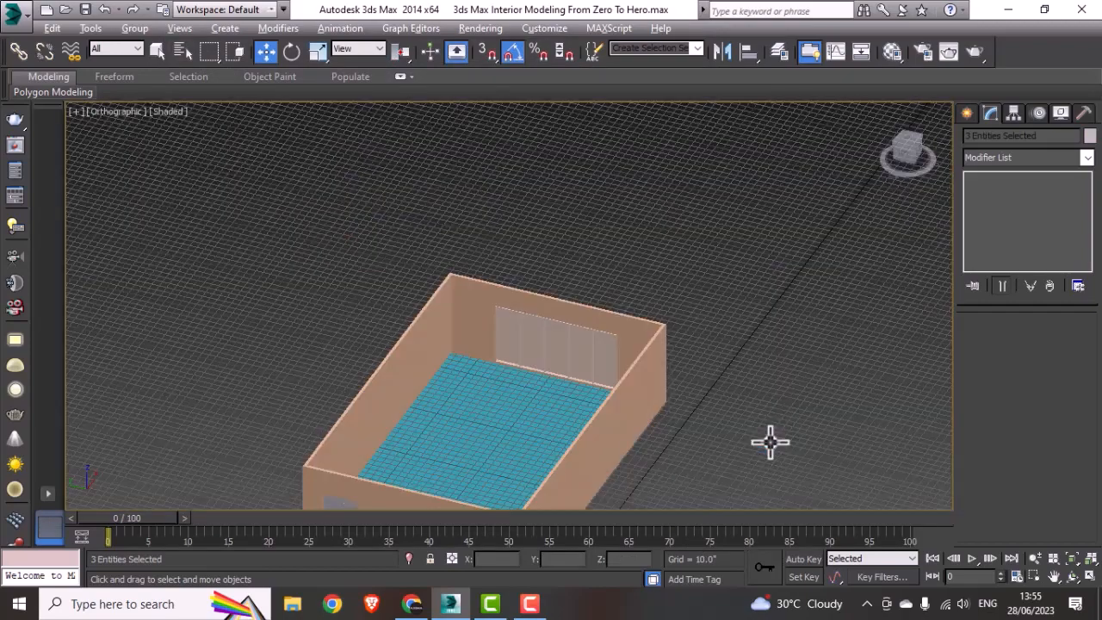
{"action": "scroll", "coordinate": [651, 431], "scroll_direction": "down", "scroll_amount": 4}
{"action": "scroll", "coordinate": [651, 430], "scroll_direction": "down", "scroll_amount": 2}
{"action": "middle_click_drag", "start_coordinate": [642, 418], "coordinate": [604, 306]}
{"action": "scroll", "coordinate": [563, 386], "scroll_direction": "up", "scroll_amount": 7}
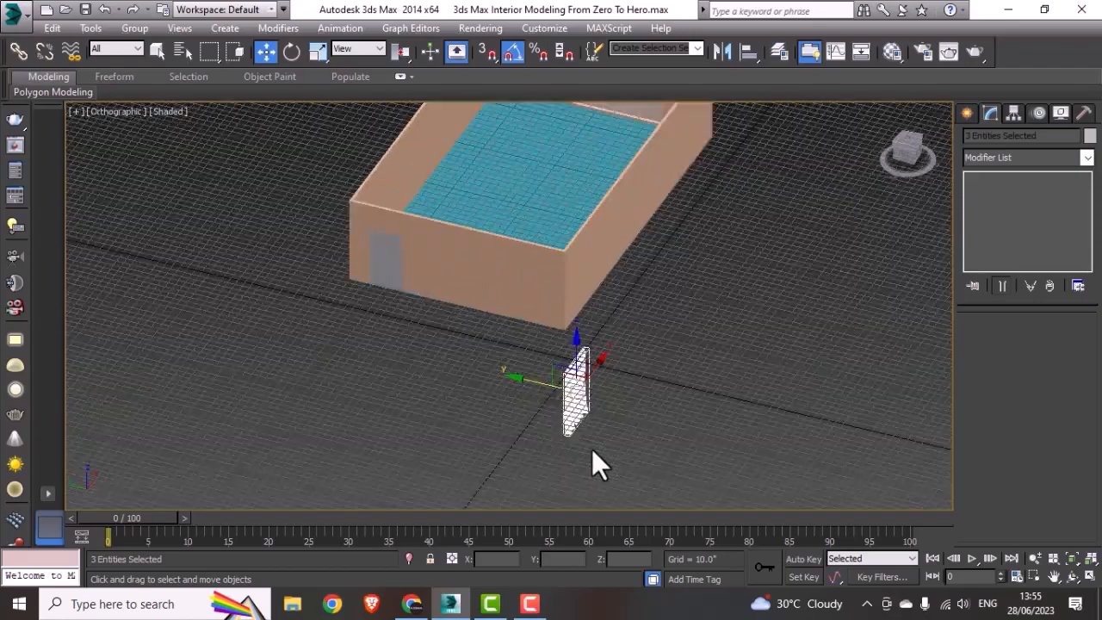
{"action": "middle_click_drag", "start_coordinate": [593, 442], "coordinate": [555, 439], "text": "alt"}
{"action": "scroll", "coordinate": [575, 421], "scroll_direction": "up", "scroll_amount": 5}
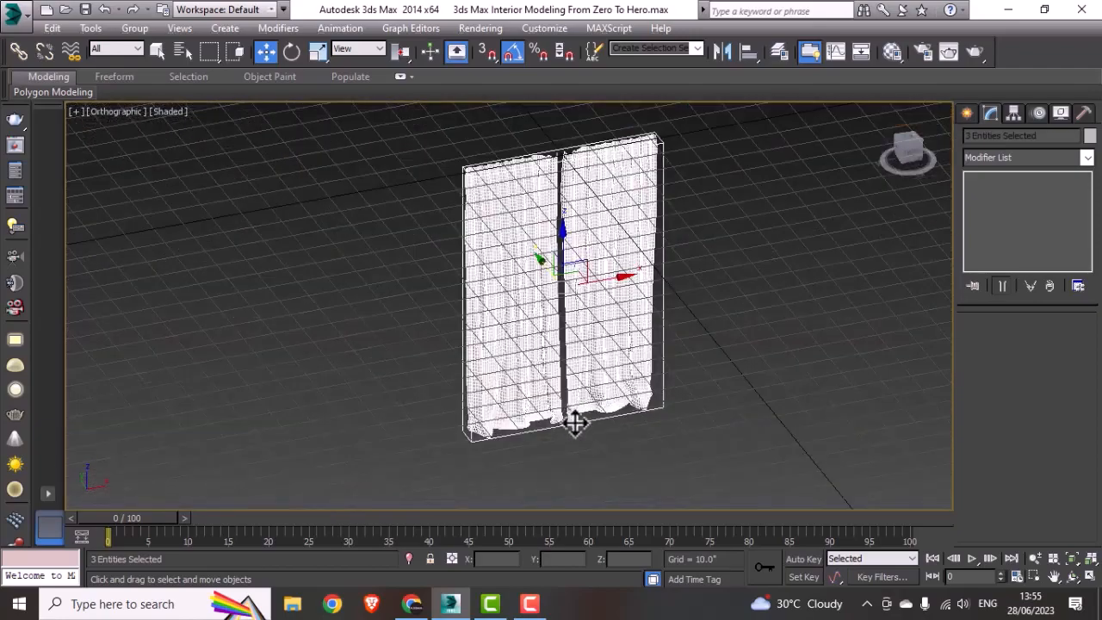
Step: Hide the grid in the shaded view and delete the imported curtain's bounding box and left panel, keeping only the right panel
{"action": "key", "text": "g"}
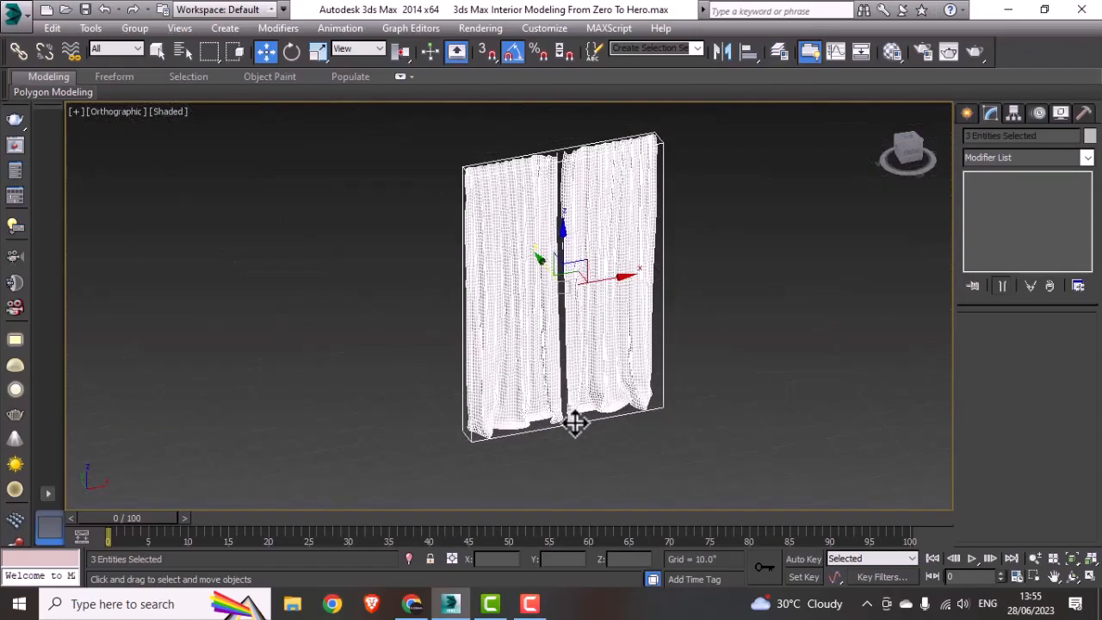
{"action": "left_click", "coordinate": [754, 338]}
{"action": "scroll", "coordinate": [540, 164], "scroll_direction": "up", "scroll_amount": 4}
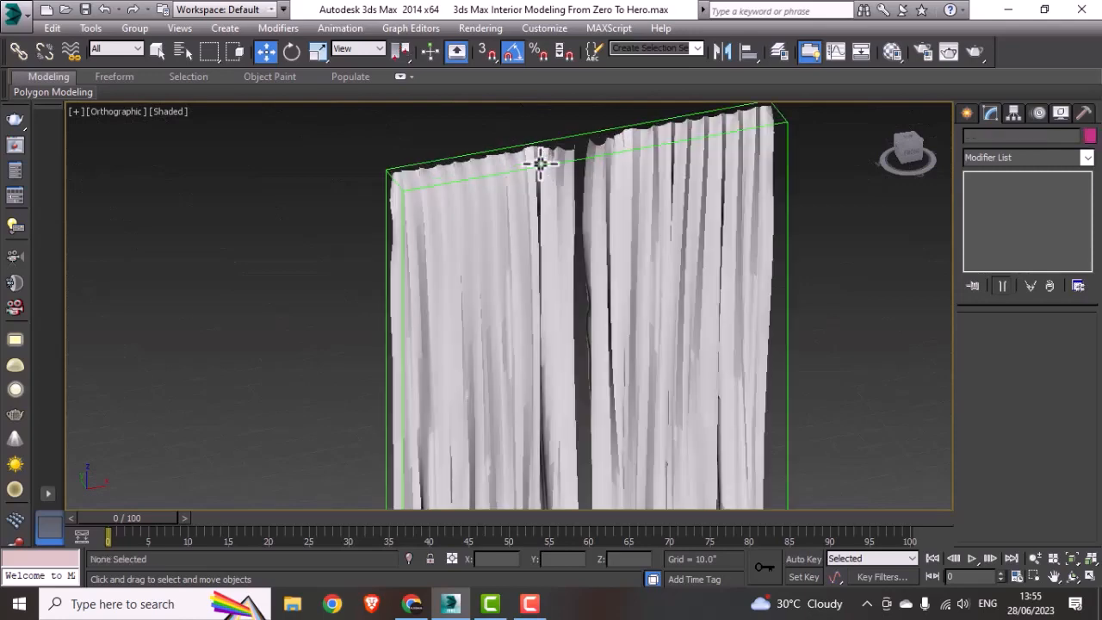
{"action": "left_click", "coordinate": [580, 131]}
{"action": "key", "text": "Delete"}
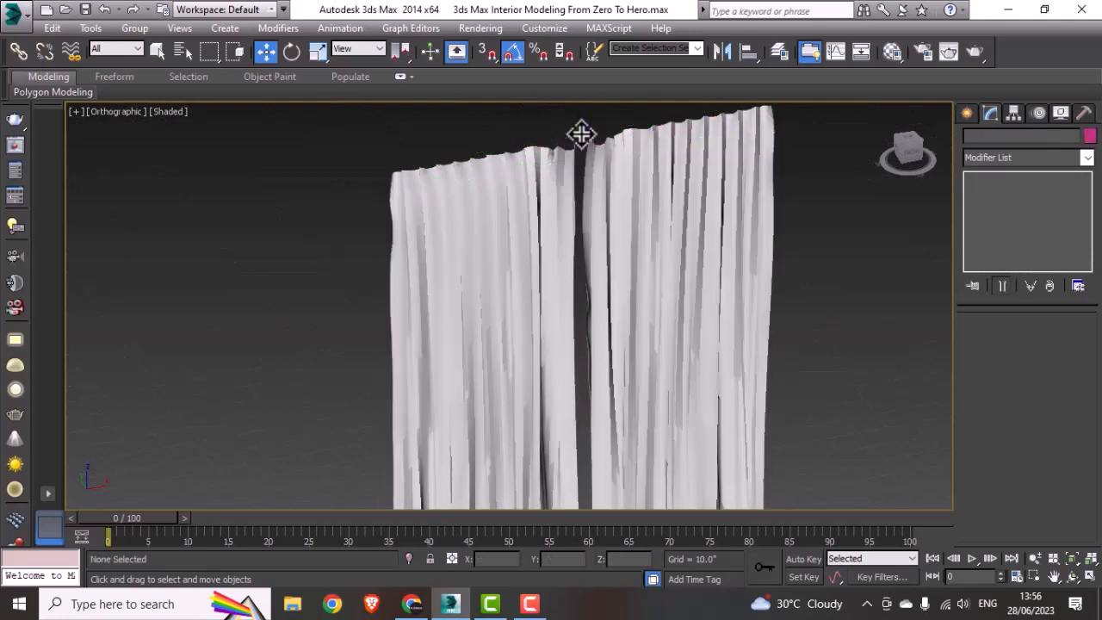
{"action": "left_click", "coordinate": [564, 158]}
{"action": "key", "text": "Delete"}
{"action": "scroll", "coordinate": [564, 157], "scroll_direction": "down", "scroll_amount": 4}
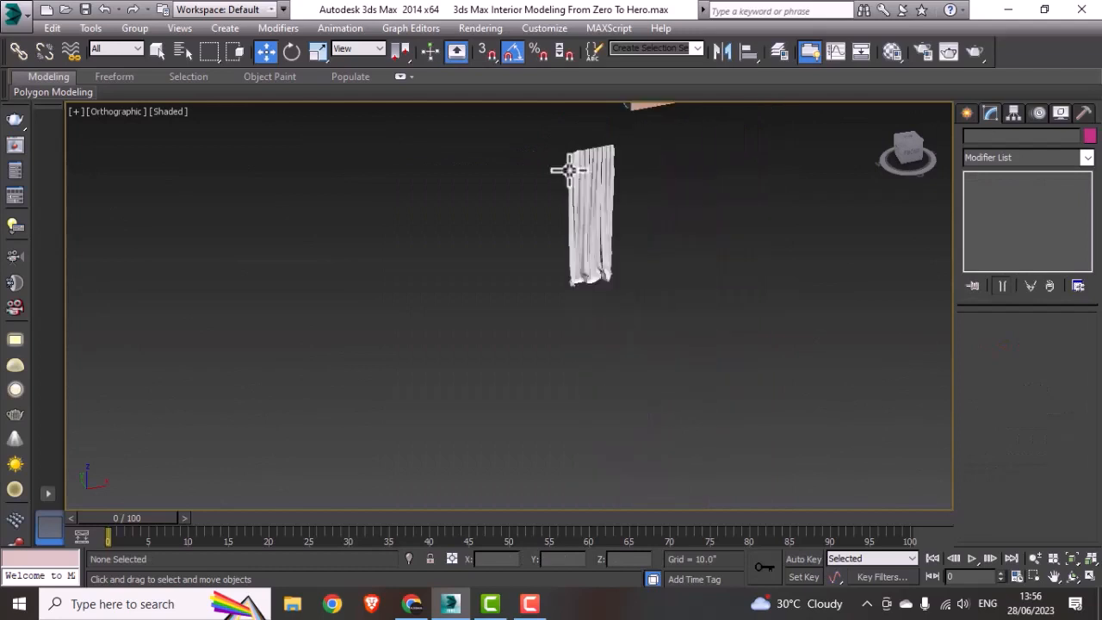
Step: Move the remaining curtain panel in the Top view into the room, near the lower end of the window wall
{"action": "left_click", "coordinate": [590, 173]}
{"action": "middle_click_drag", "start_coordinate": [660, 211], "coordinate": [691, 243], "text": "alt"}
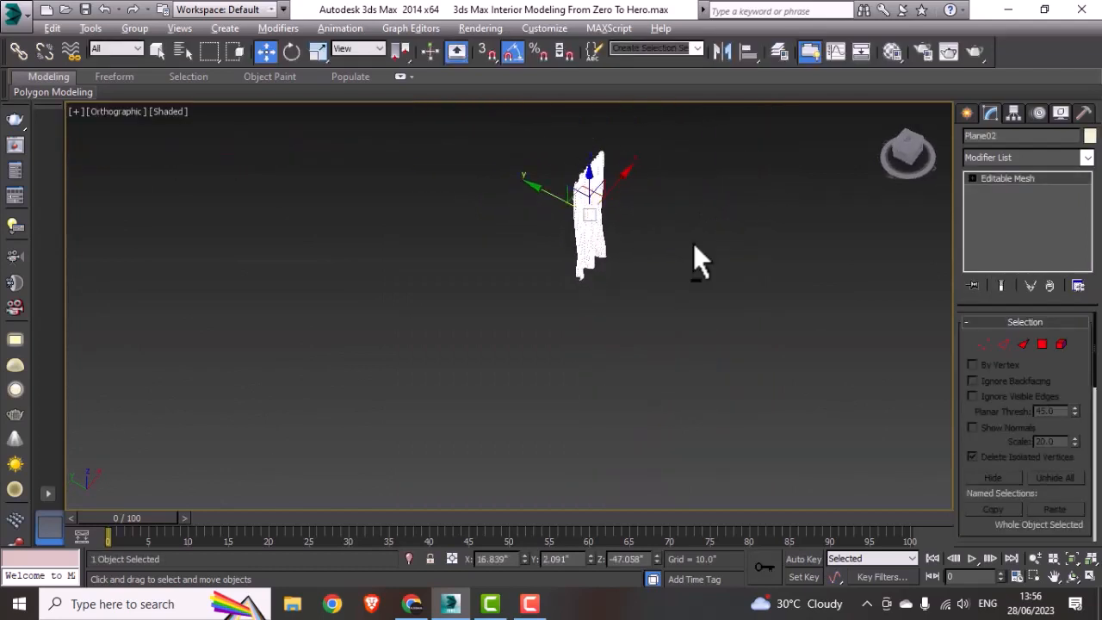
{"action": "scroll", "coordinate": [591, 273], "scroll_direction": "down", "scroll_amount": 5}
{"action": "middle_click_drag", "start_coordinate": [587, 267], "coordinate": [558, 339]}
{"action": "middle_click_drag", "start_coordinate": [639, 344], "coordinate": [593, 376]}
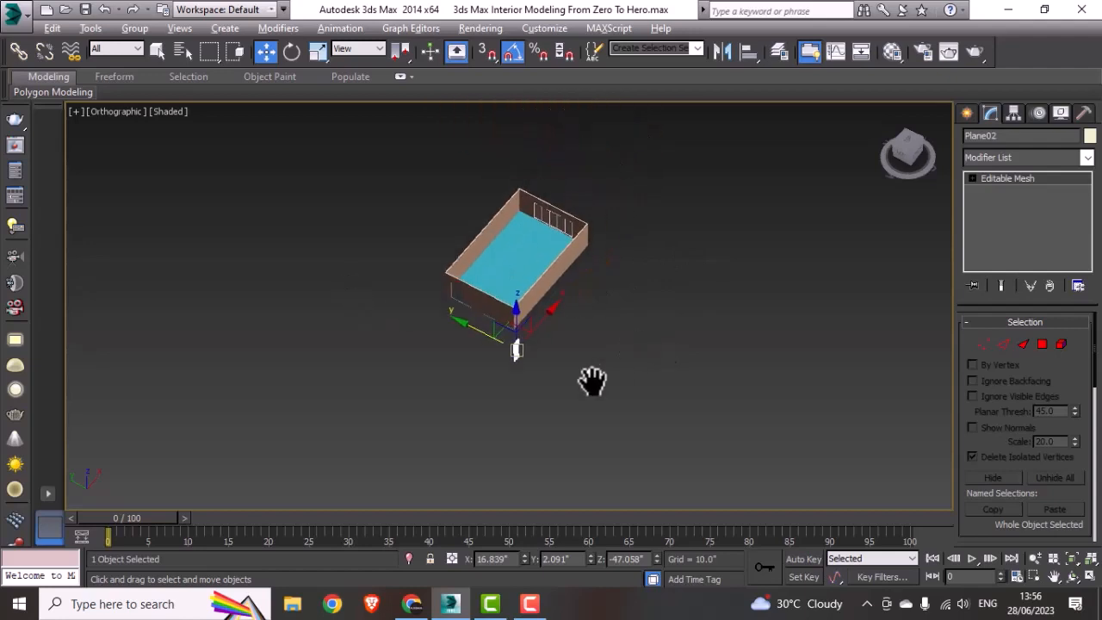
{"action": "left_click", "coordinate": [594, 379]}
{"action": "key", "text": "alt+w"}
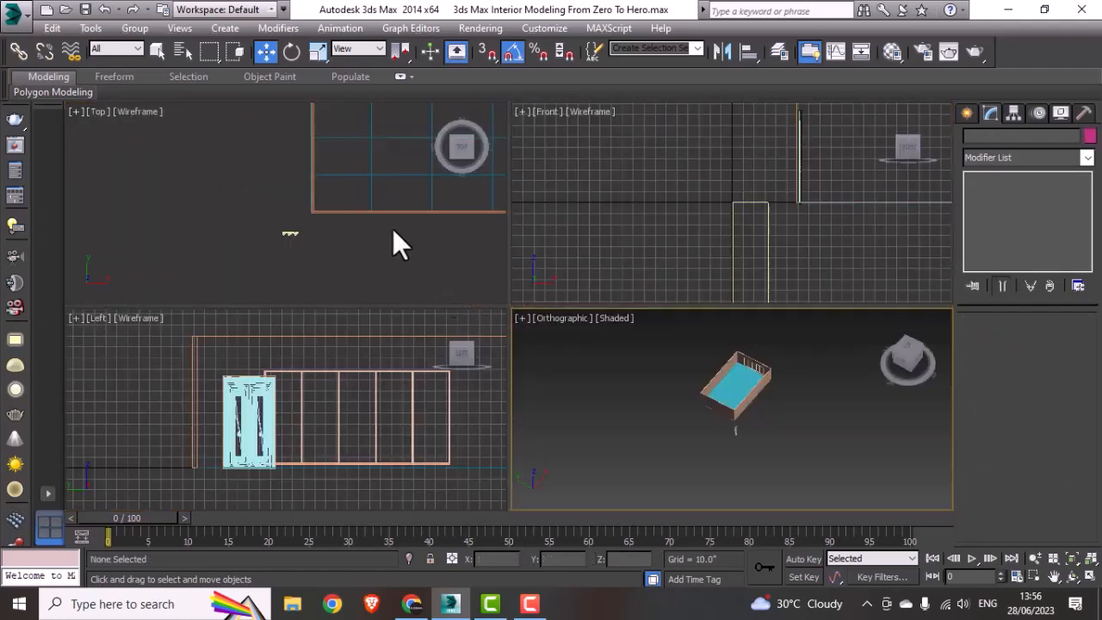
{"action": "left_click", "coordinate": [390, 249]}
{"action": "key", "text": "alt+w"}
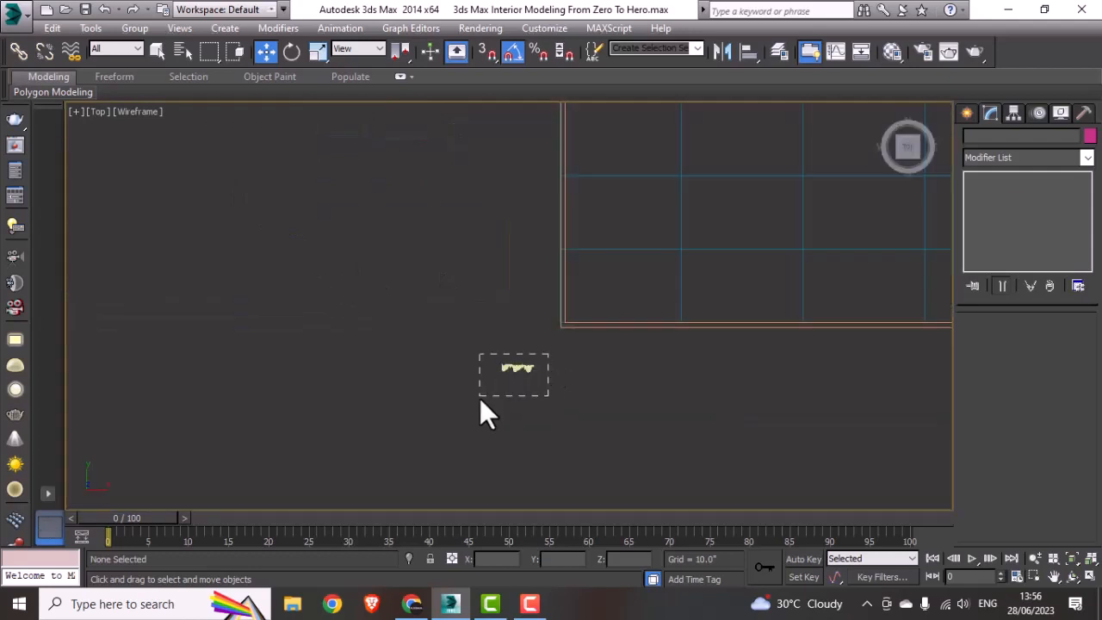
{"action": "left_click_drag", "start_coordinate": [548, 354], "coordinate": [479, 398]}
{"action": "middle_click_drag", "start_coordinate": [530, 376], "coordinate": [398, 420]}
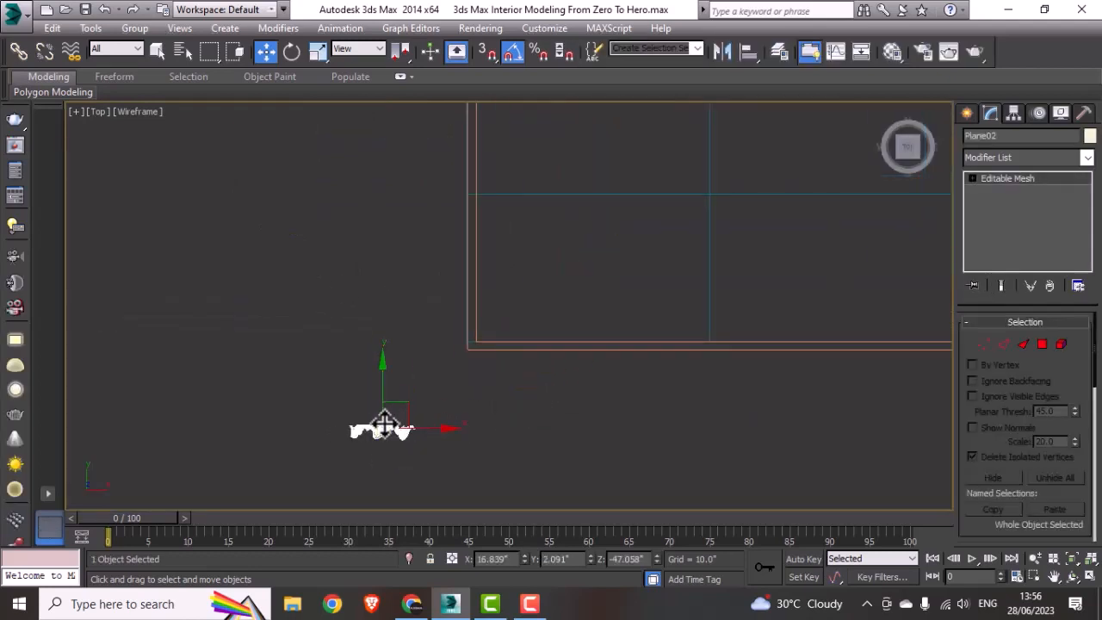
{"action": "left_click_drag", "start_coordinate": [383, 423], "coordinate": [826, 245]}
{"action": "middle_click_drag", "start_coordinate": [821, 246], "coordinate": [260, 408]}
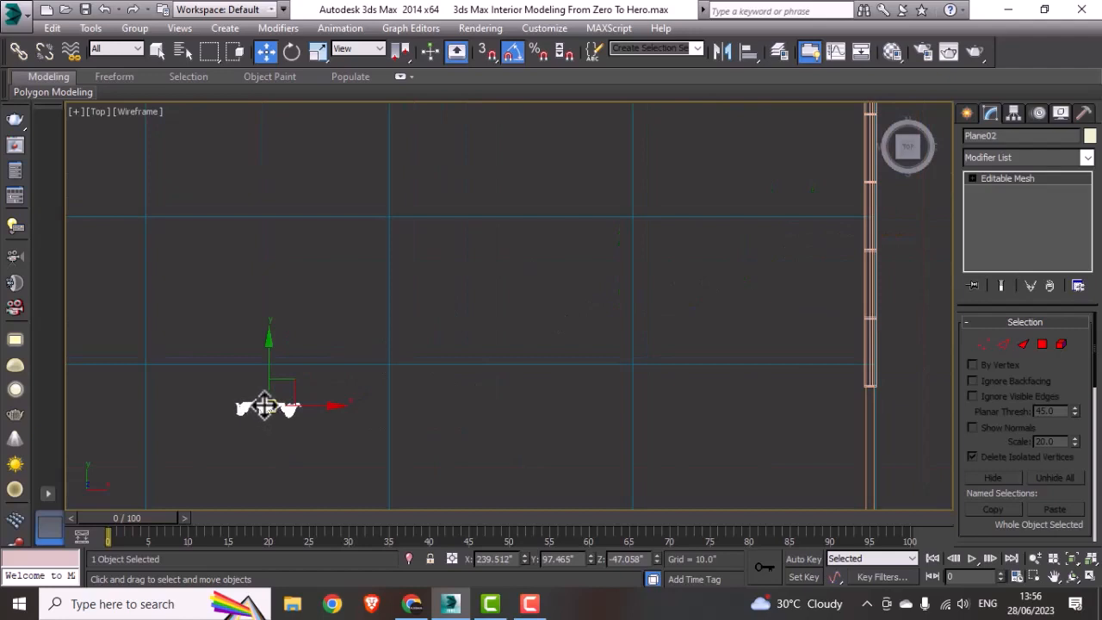
{"action": "left_click_drag", "start_coordinate": [265, 406], "coordinate": [779, 396]}
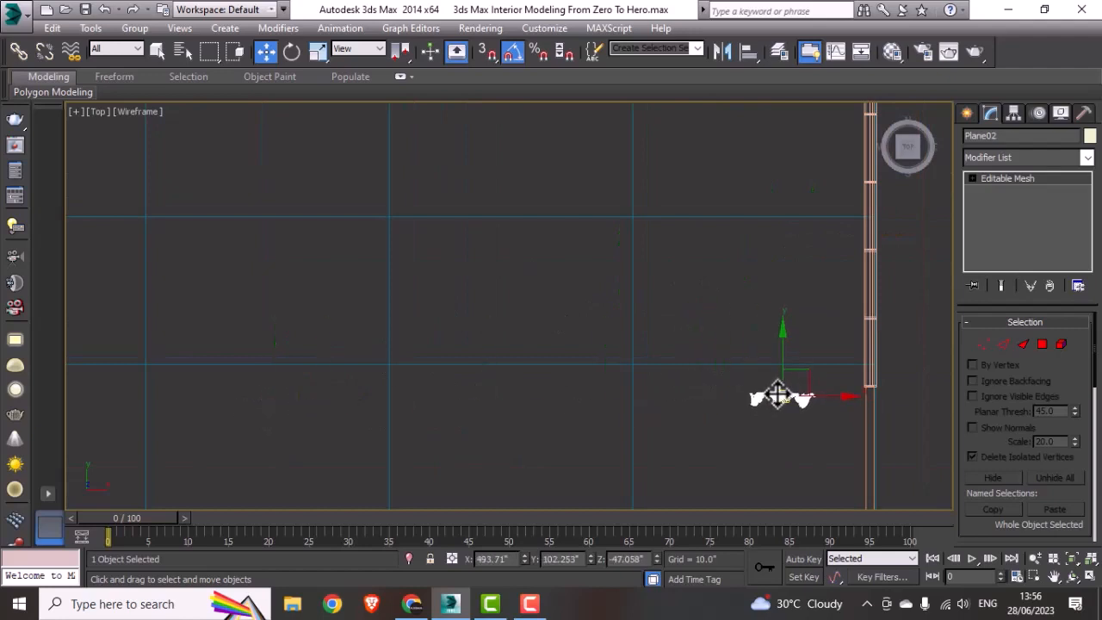
Step: Rotate the curtain panel parallel to the window wall and move it against the wall's inner face at the window's lower end
{"action": "key", "text": "e"}
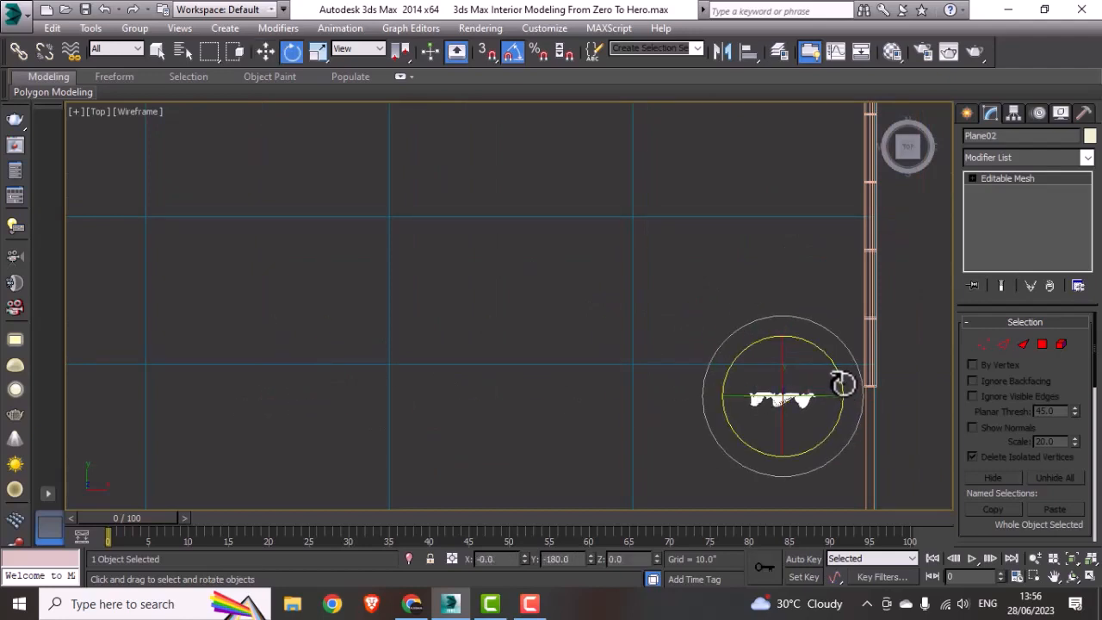
{"action": "left_click_drag", "start_coordinate": [842, 384], "coordinate": [910, 383]}
{"action": "key", "text": "w"}
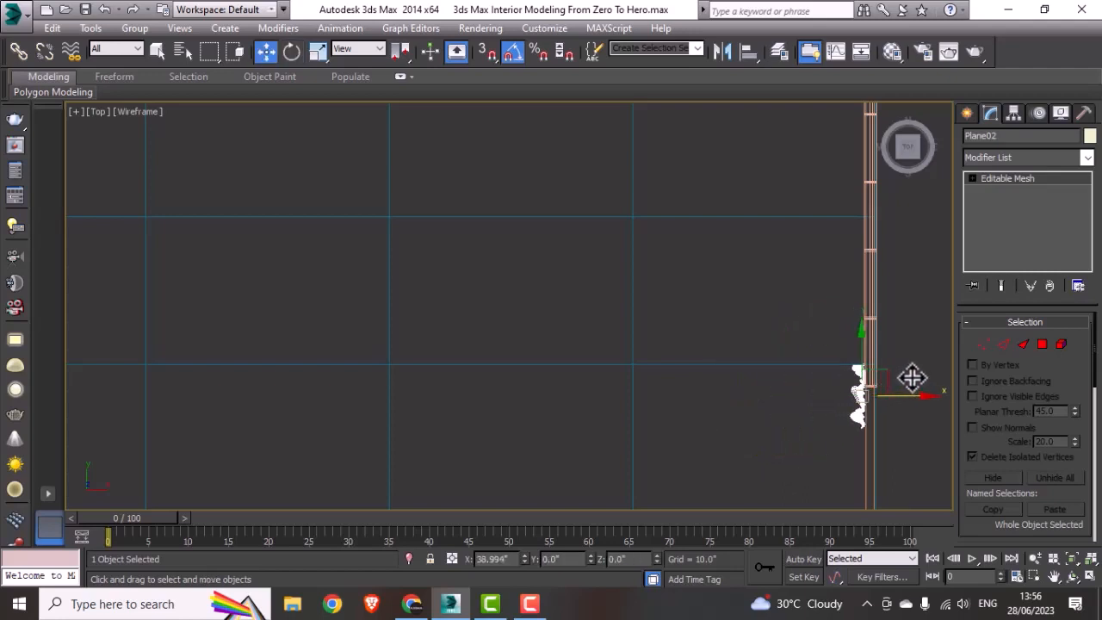
Step: Clone the curtain panel as one instance at the upper end of the window in the Top view, about 166 inches along Y
{"action": "scroll", "coordinate": [806, 392], "scroll_direction": "down", "scroll_amount": 4}
{"action": "middle_click_drag", "start_coordinate": [806, 392], "coordinate": [772, 441]}
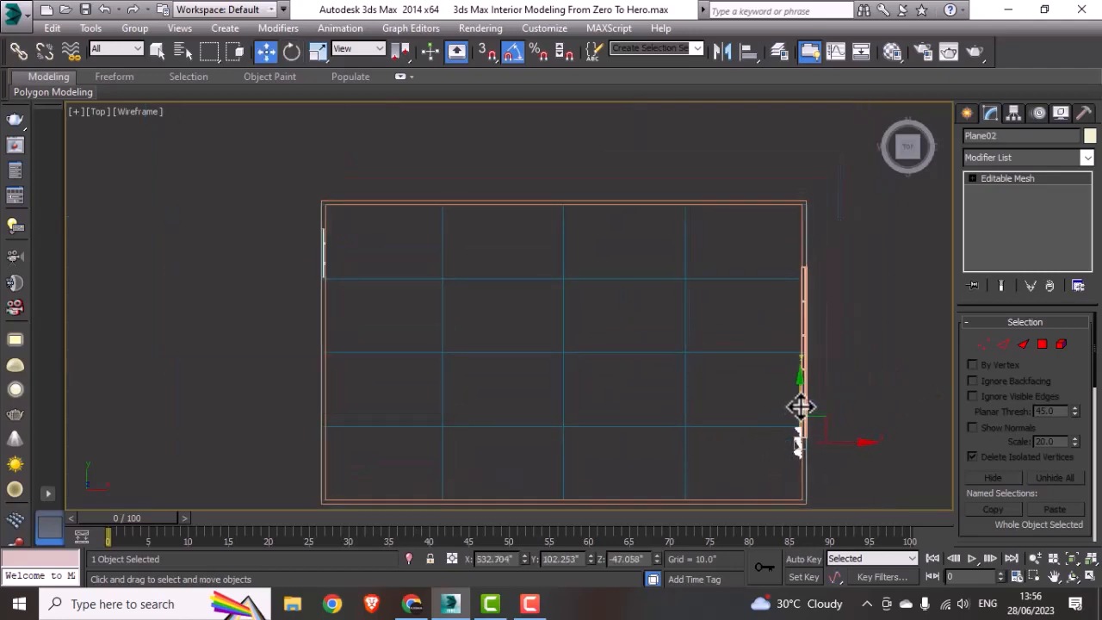
{"action": "left_click_drag", "start_coordinate": [801, 403], "coordinate": [817, 238], "text": "shift"}
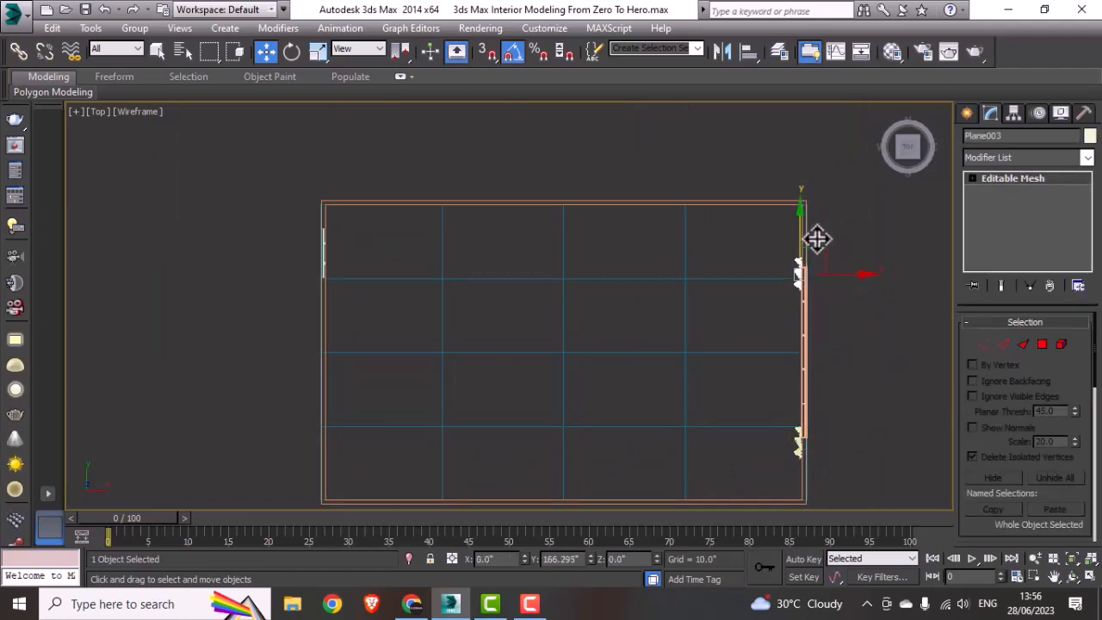
{"action": "left_click_drag", "start_coordinate": [817, 238], "coordinate": [816, 231], "text": "shift"}
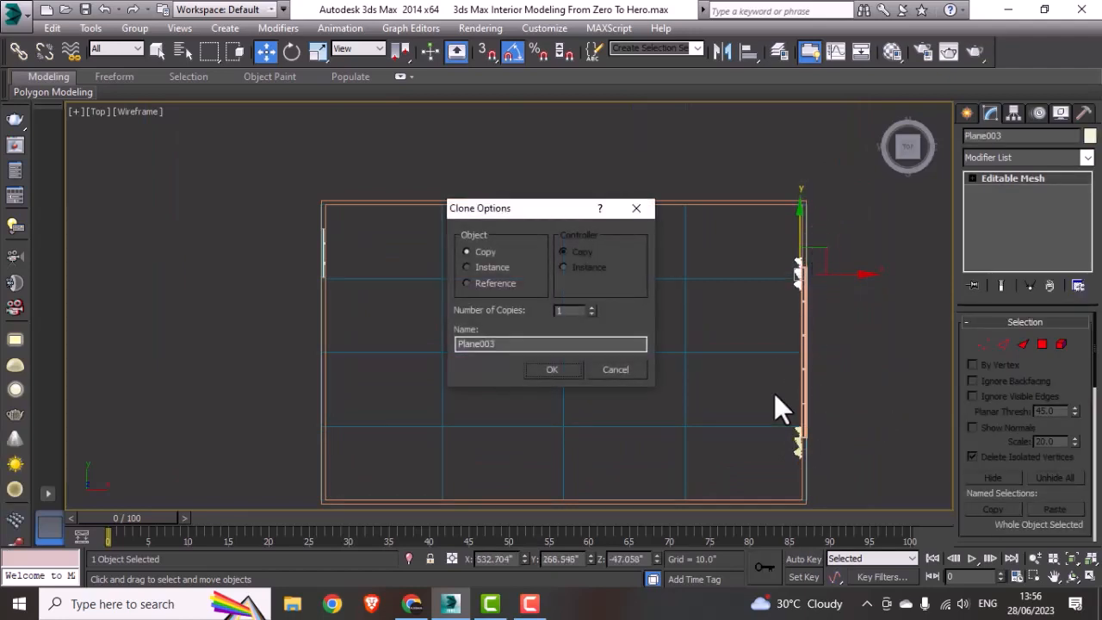
{"action": "left_click", "coordinate": [492, 268]}
{"action": "left_click", "coordinate": [552, 368]}
Step: Shift the lower curtain panel along Y to about 114.8 inches so it overlaps the end of the window
{"action": "scroll", "coordinate": [804, 446], "scroll_direction": "up", "scroll_amount": 3}
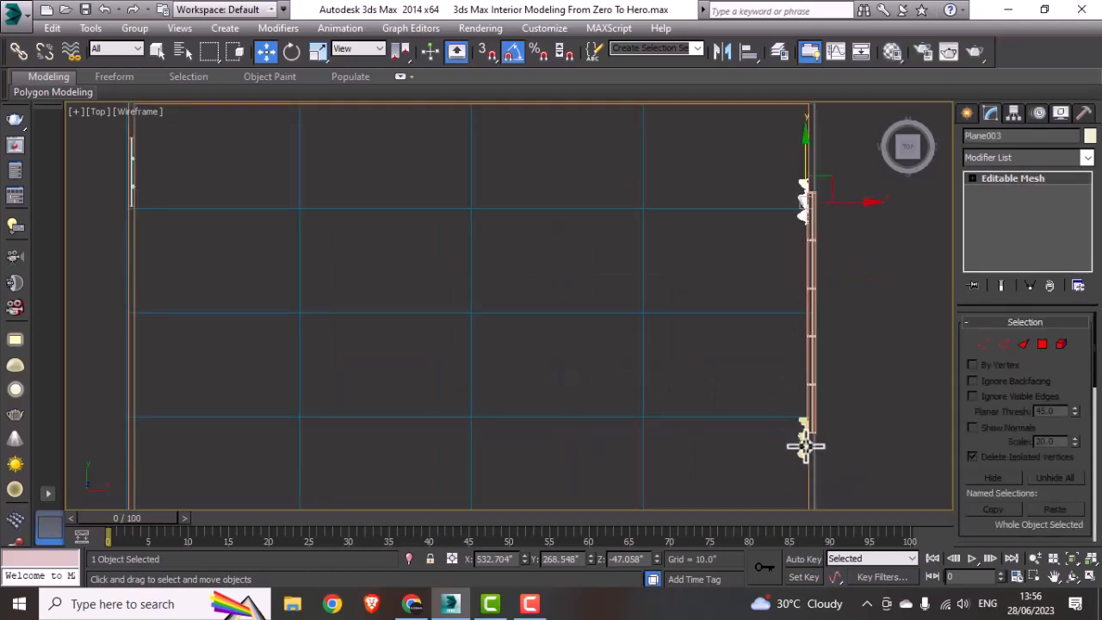
{"action": "left_click", "coordinate": [804, 446]}
{"action": "scroll", "coordinate": [803, 442], "scroll_direction": "up", "scroll_amount": 3}
{"action": "left_click_drag", "start_coordinate": [808, 399], "coordinate": [814, 358]}
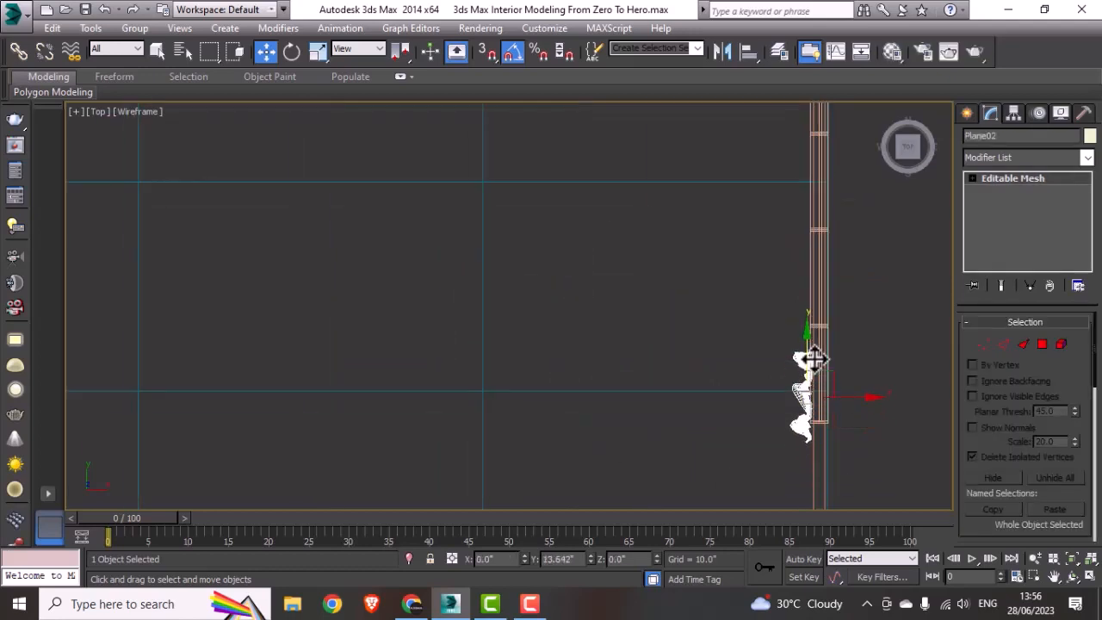
{"action": "scroll", "coordinate": [680, 404], "scroll_direction": "down", "scroll_amount": 6}
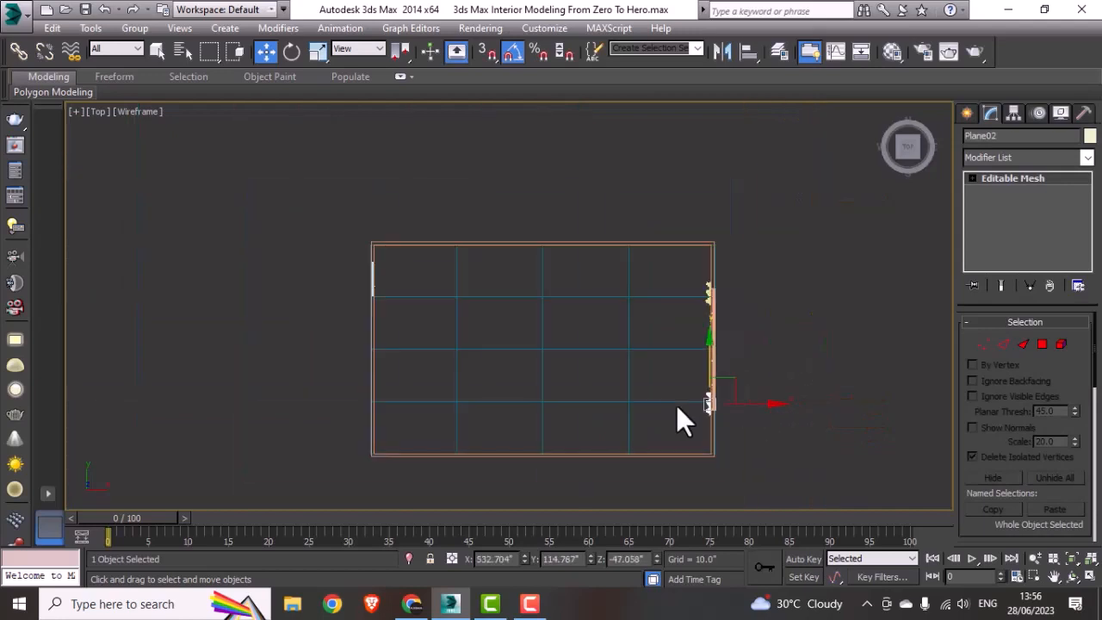
{"action": "left_click", "coordinate": [831, 353]}
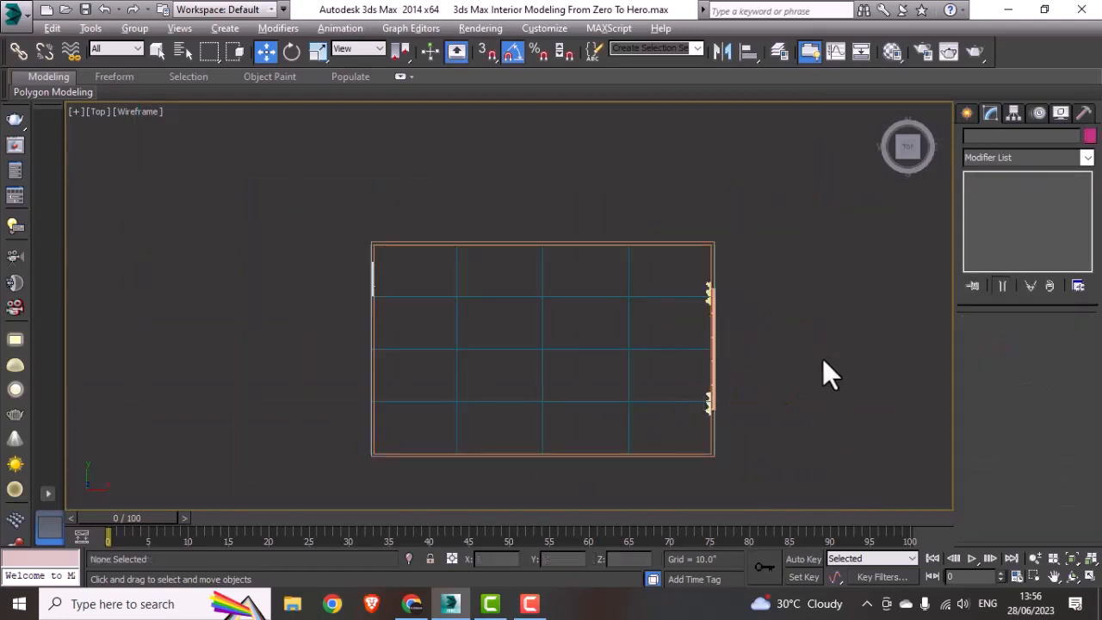
Step: Raise both curtain panels together in the Left view until they stand on the floor at either end of the window
{"action": "key", "text": "alt+w"}
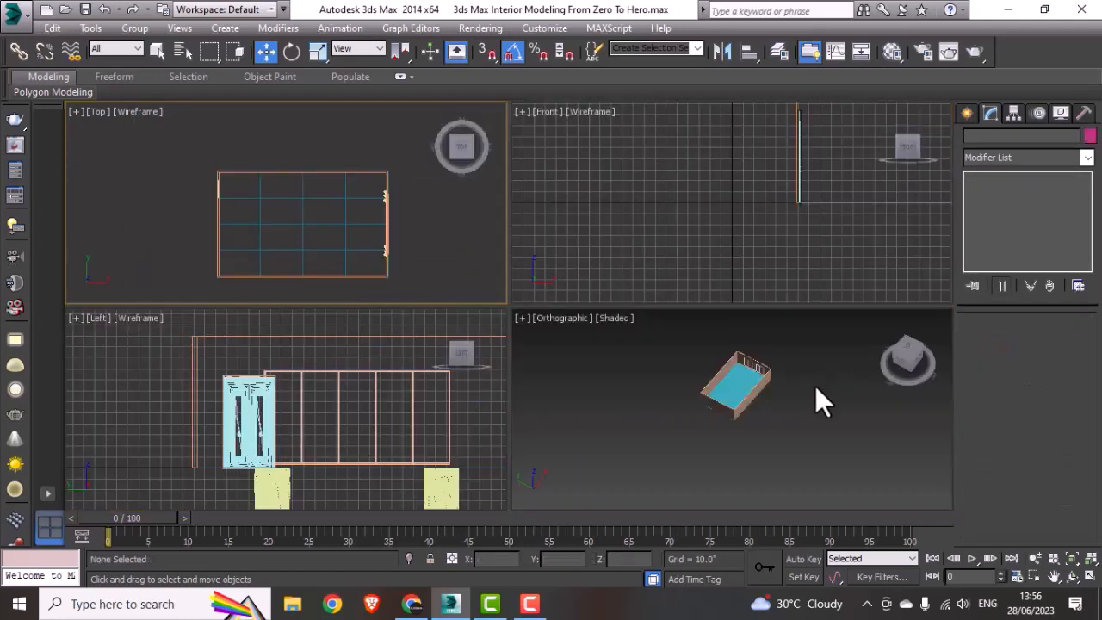
{"action": "scroll", "coordinate": [449, 439], "scroll_direction": "down", "scroll_amount": 3}
{"action": "middle_click_drag", "start_coordinate": [451, 438], "coordinate": [444, 401]}
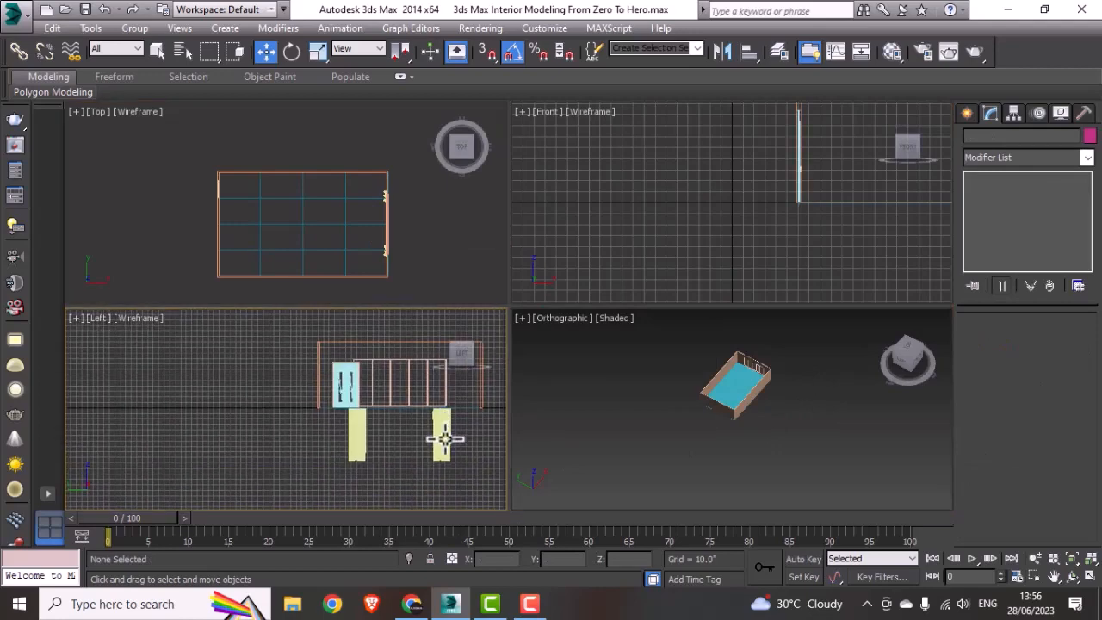
{"action": "key", "text": "alt+w"}
{"action": "middle_click_drag", "start_coordinate": [799, 419], "coordinate": [761, 439]}
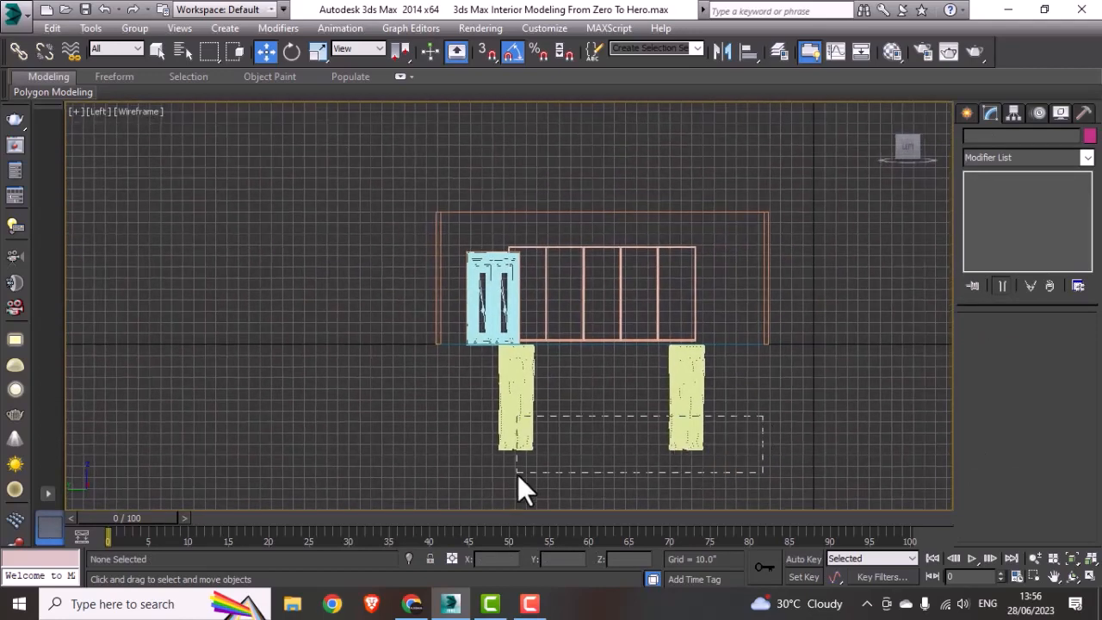
{"action": "left_click_drag", "start_coordinate": [497, 477], "coordinate": [496, 479]}
{"action": "left_click_drag", "start_coordinate": [603, 373], "coordinate": [627, 263]}
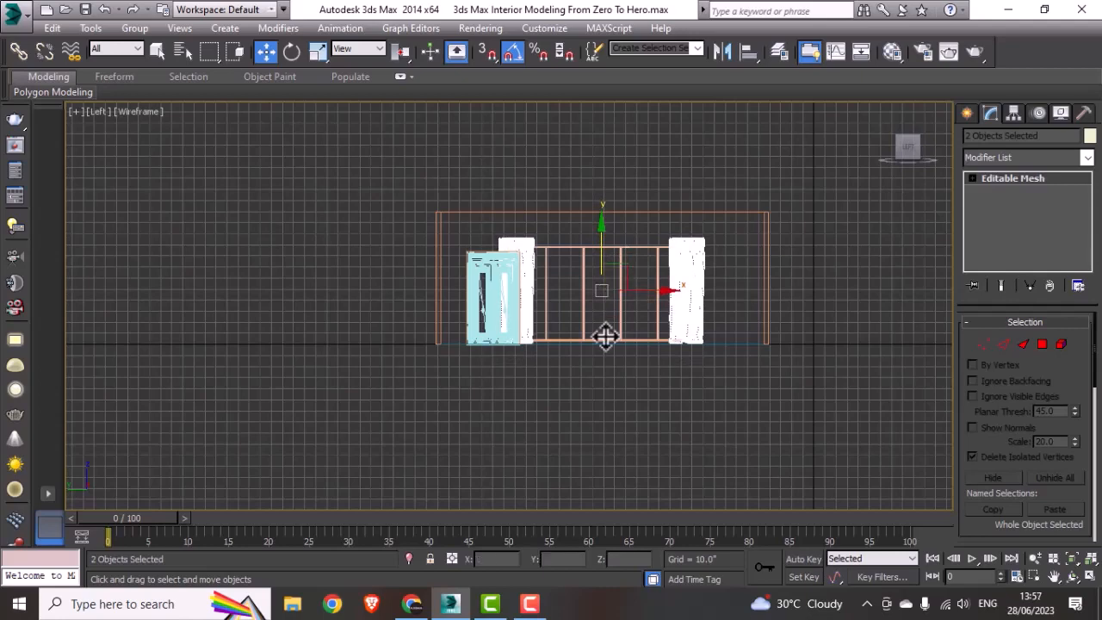
{"action": "middle_click_drag", "start_coordinate": [726, 371], "coordinate": [703, 379]}
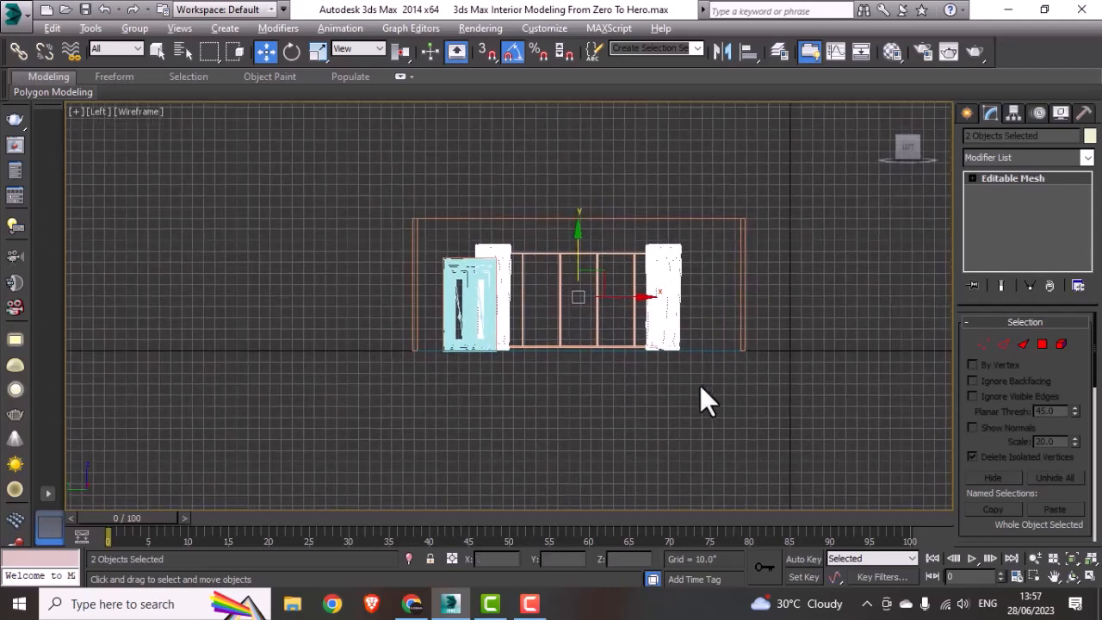
{"action": "left_click", "coordinate": [691, 404]}
Step: Examine the two curtains beside the window from several angles in the shaded 3D view
{"action": "key", "text": "alt+w"}
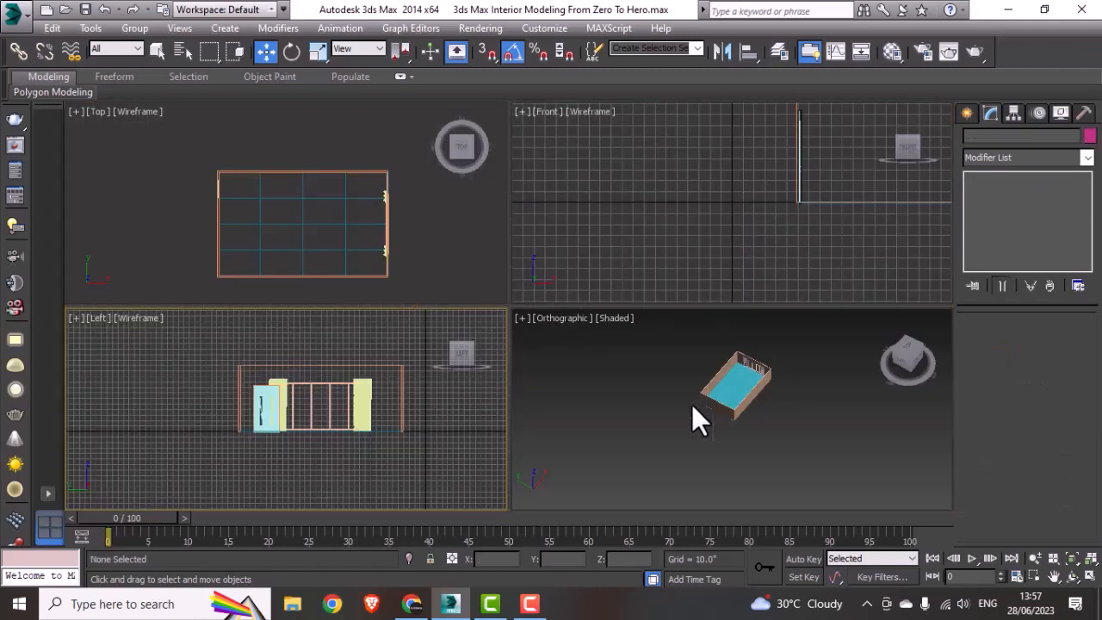
{"action": "left_click", "coordinate": [693, 404]}
{"action": "key", "text": "alt+w"}
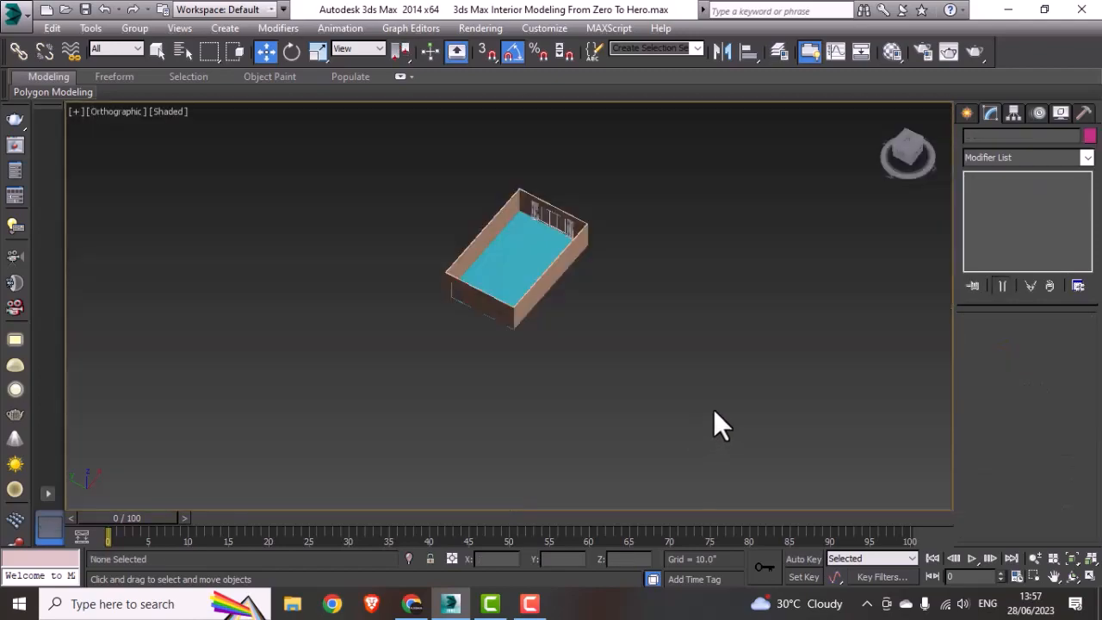
{"action": "middle_click_drag", "start_coordinate": [658, 378], "coordinate": [616, 302], "text": "alt"}
{"action": "scroll", "coordinate": [596, 268], "scroll_direction": "up", "scroll_amount": 5}
{"action": "middle_click_drag", "start_coordinate": [566, 241], "coordinate": [608, 393], "text": "alt"}
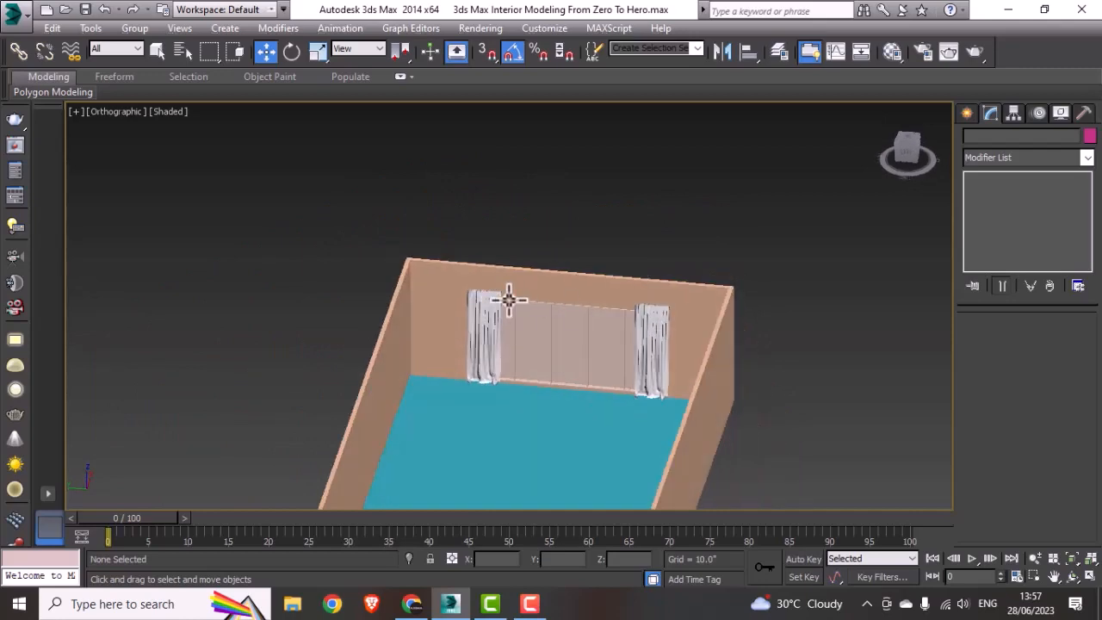
{"action": "middle_click_drag", "start_coordinate": [640, 312], "coordinate": [527, 307]}
Step: Draw a rectangle about 10 by 11 inches in the Front view, outside the window wall near the curtain's top, with Enable In Viewport off
{"action": "key", "text": "alt+w"}
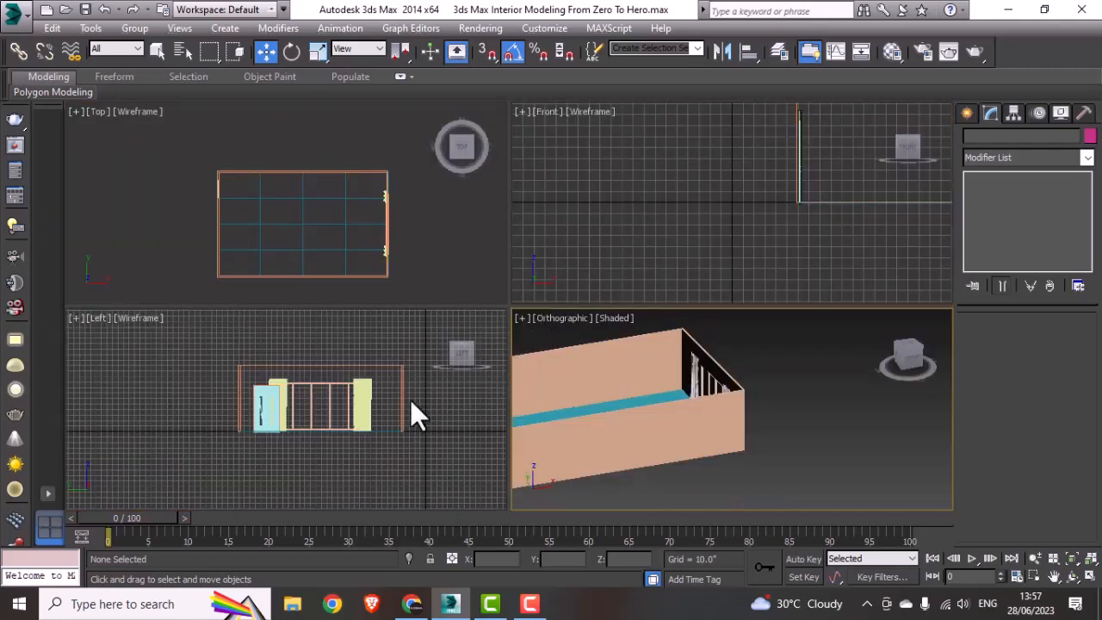
{"action": "left_click", "coordinate": [655, 204]}
{"action": "key", "text": "alt+w"}
{"action": "scroll", "coordinate": [657, 202], "scroll_direction": "down", "scroll_amount": 4}
{"action": "middle_click_drag", "start_coordinate": [658, 202], "coordinate": [291, 325]}
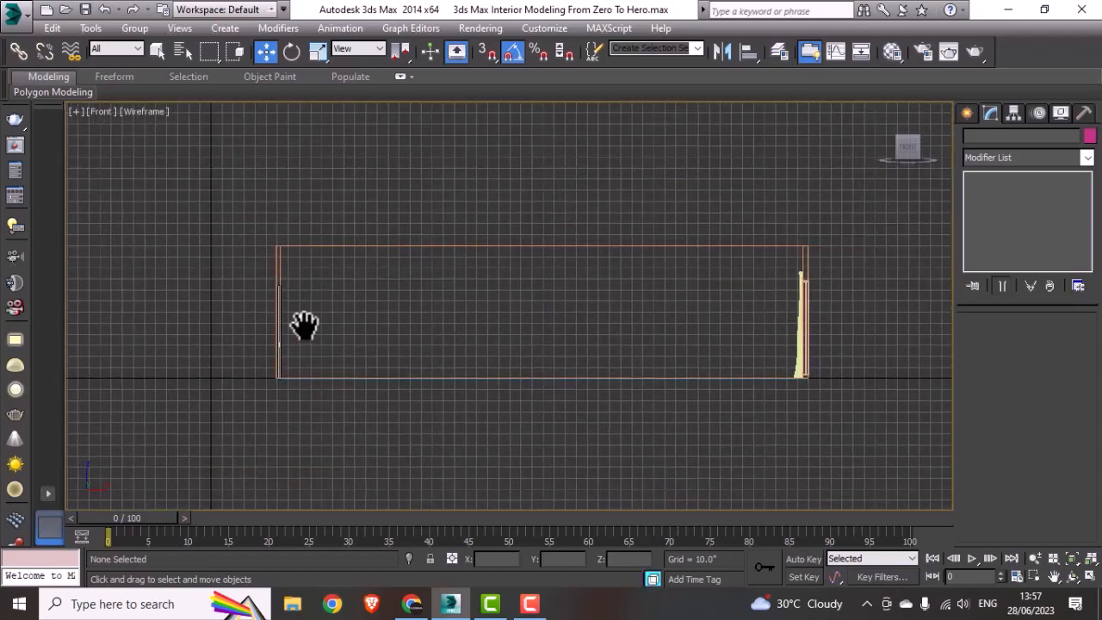
{"action": "scroll", "coordinate": [800, 316], "scroll_direction": "up", "scroll_amount": 6}
{"action": "middle_click_drag", "start_coordinate": [823, 256], "coordinate": [645, 339]}
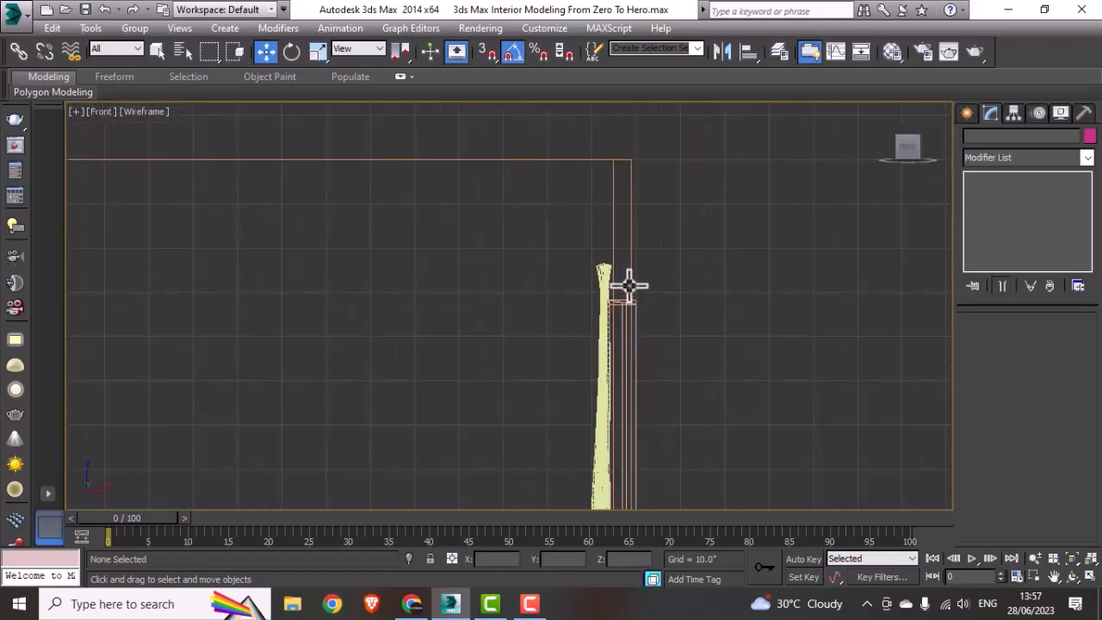
{"action": "scroll", "coordinate": [629, 287], "scroll_direction": "up", "scroll_amount": 2}
{"action": "left_click", "coordinate": [966, 115]}
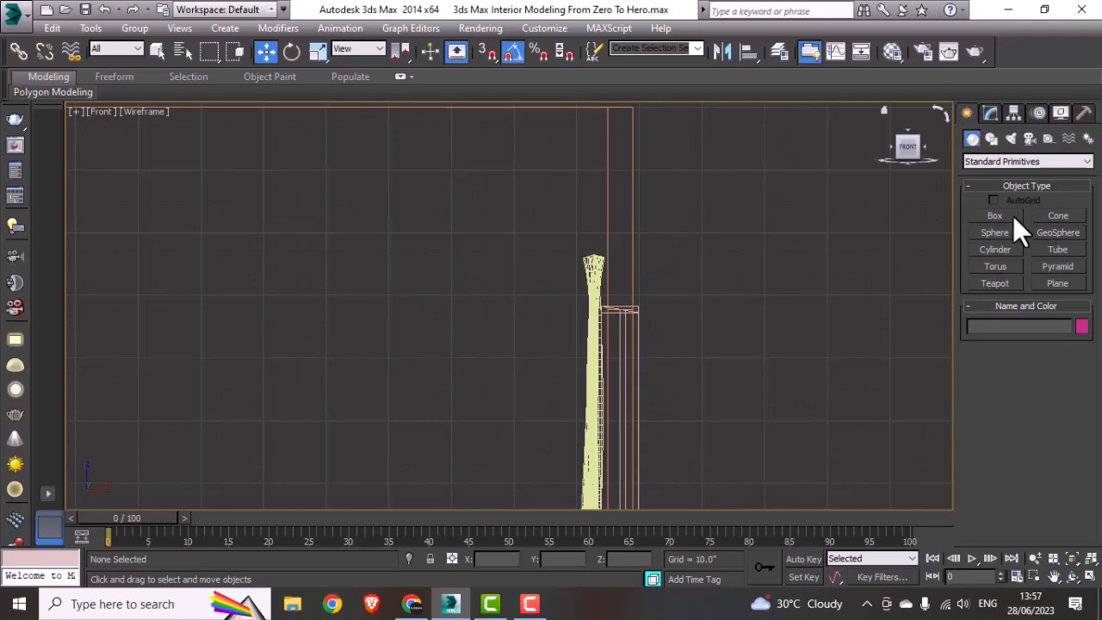
{"action": "left_click", "coordinate": [998, 216]}
{"action": "left_click", "coordinate": [991, 139]}
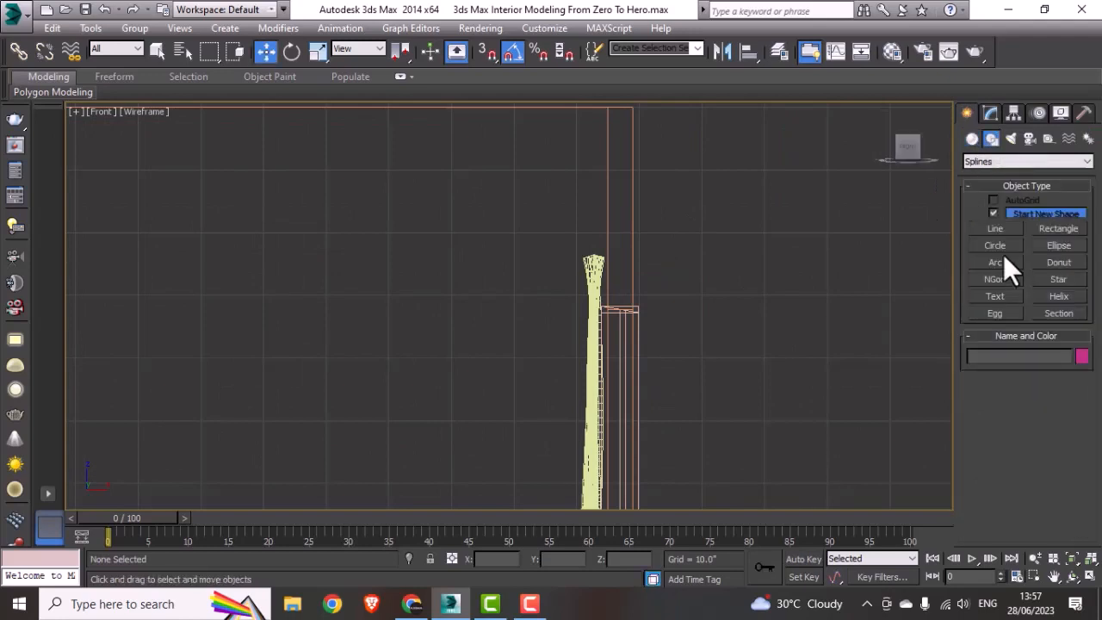
{"action": "left_click", "coordinate": [1057, 228]}
{"action": "left_click_drag", "start_coordinate": [686, 229], "coordinate": [758, 296]}
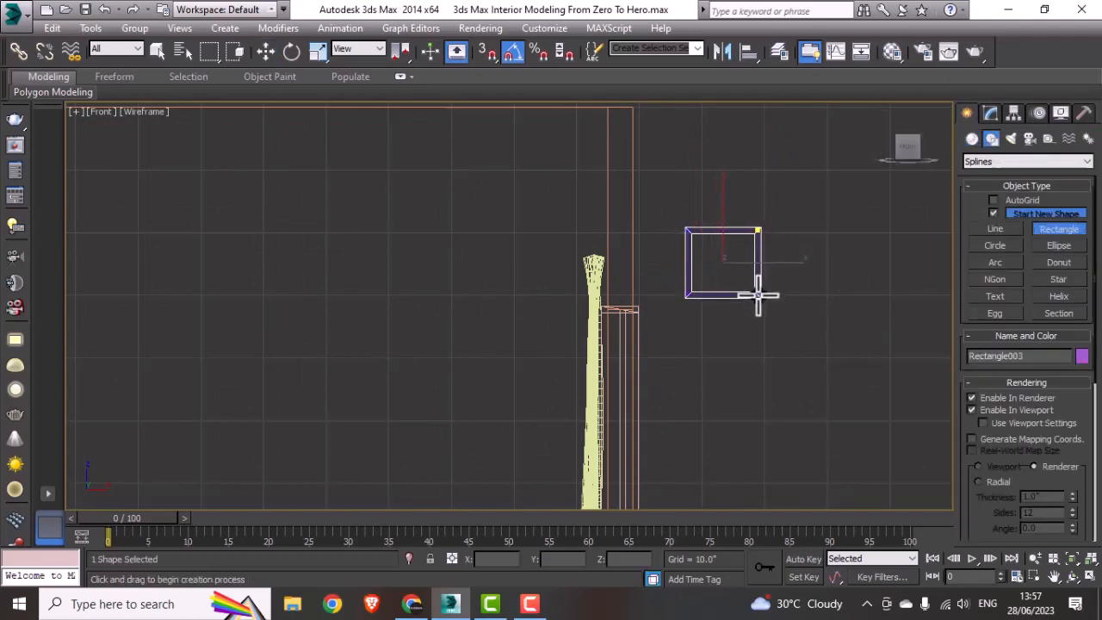
{"action": "left_click", "coordinate": [985, 411]}
{"action": "left_click", "coordinate": [992, 114]}
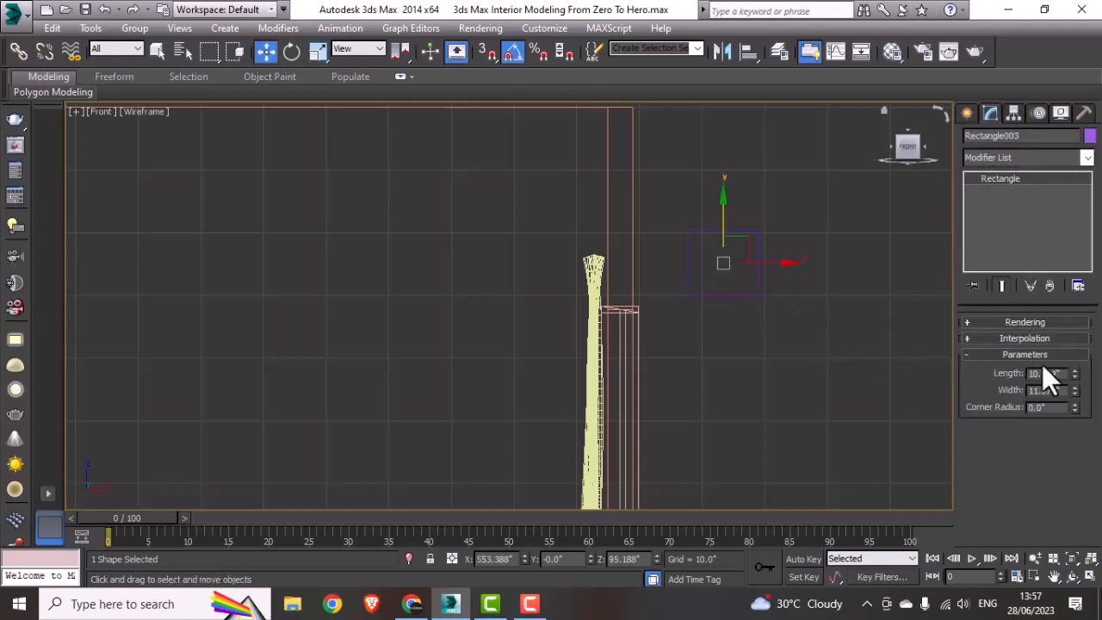
Step: Set the new rectangle's length and width to 12 inches each and add an Edit Spline modifier to it
{"action": "left_click_drag", "start_coordinate": [1065, 374], "coordinate": [993, 376]}
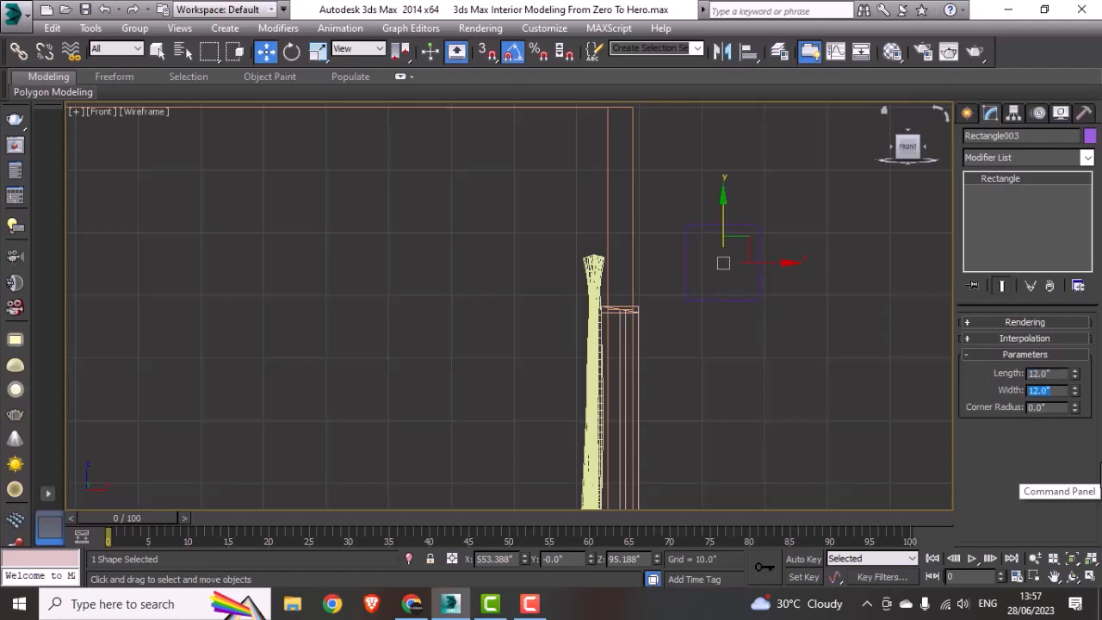
{"action": "left_click", "coordinate": [968, 117]}
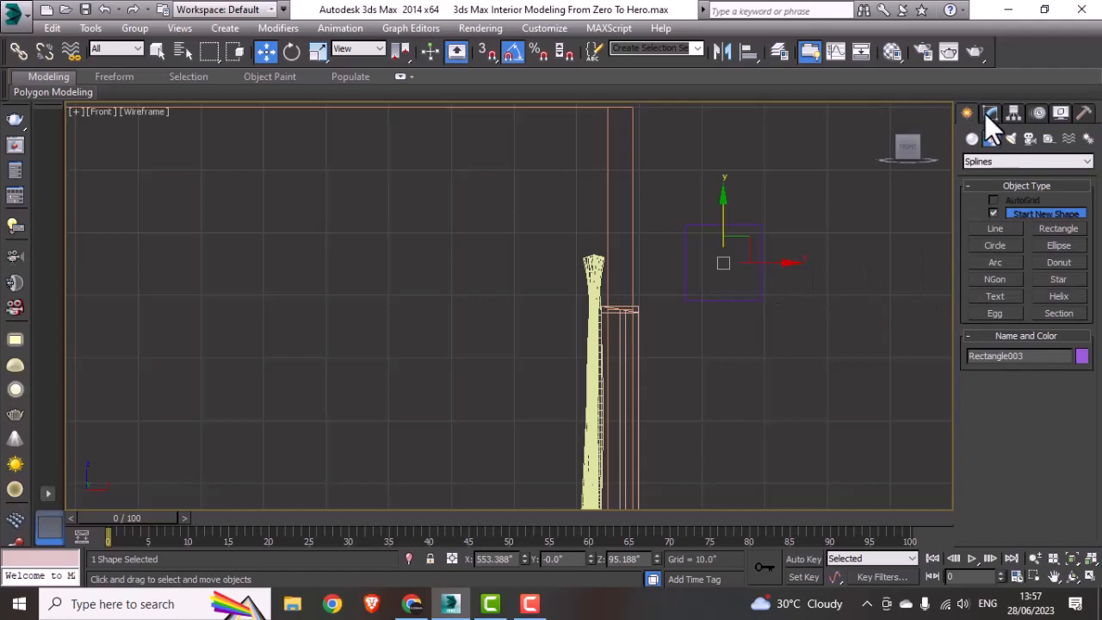
{"action": "left_click", "coordinate": [989, 114]}
{"action": "left_click", "coordinate": [1027, 155]}
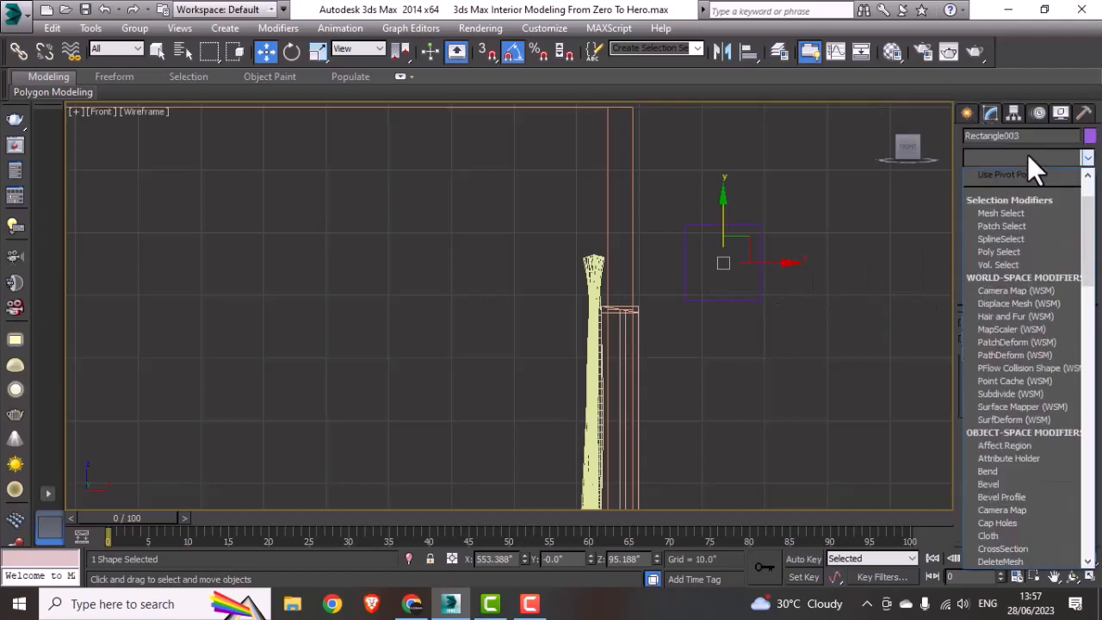
{"action": "key", "text": "e"}
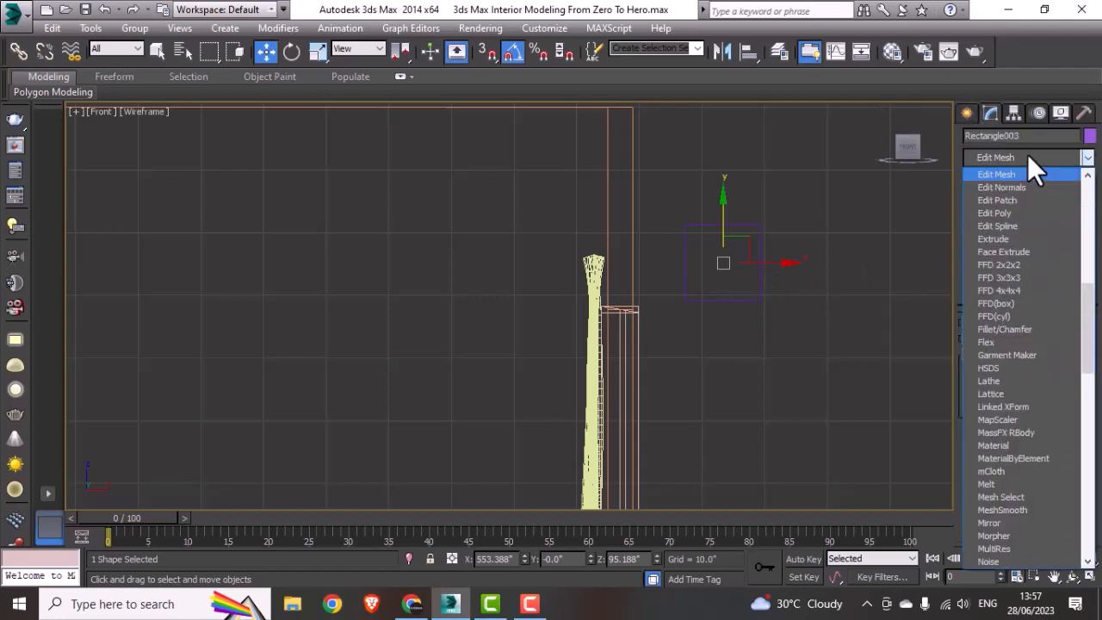
{"action": "left_click", "coordinate": [1003, 225]}
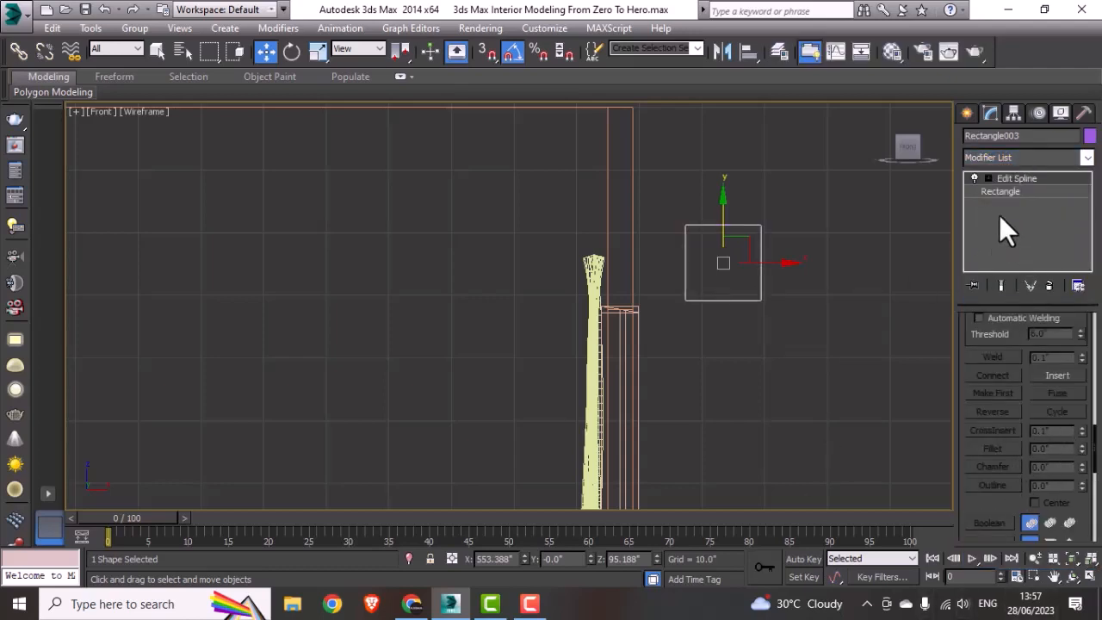
Step: Delete the bottom segment of the square so the profile is open underneath
{"action": "left_click", "coordinate": [988, 178]}
{"action": "left_click", "coordinate": [1015, 217]}
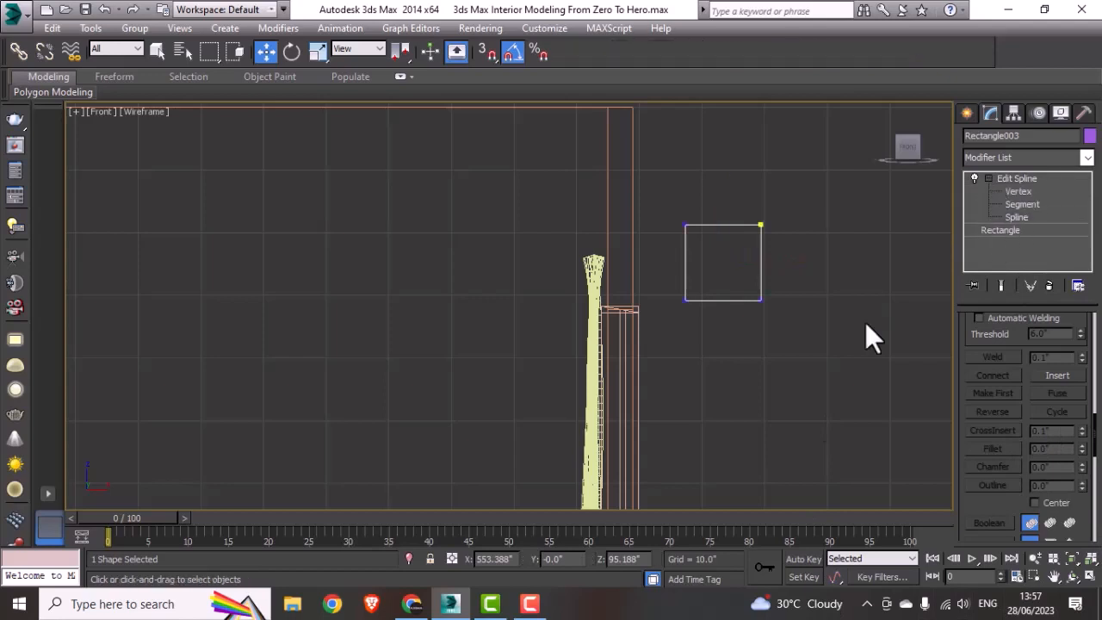
{"action": "left_click", "coordinate": [761, 286]}
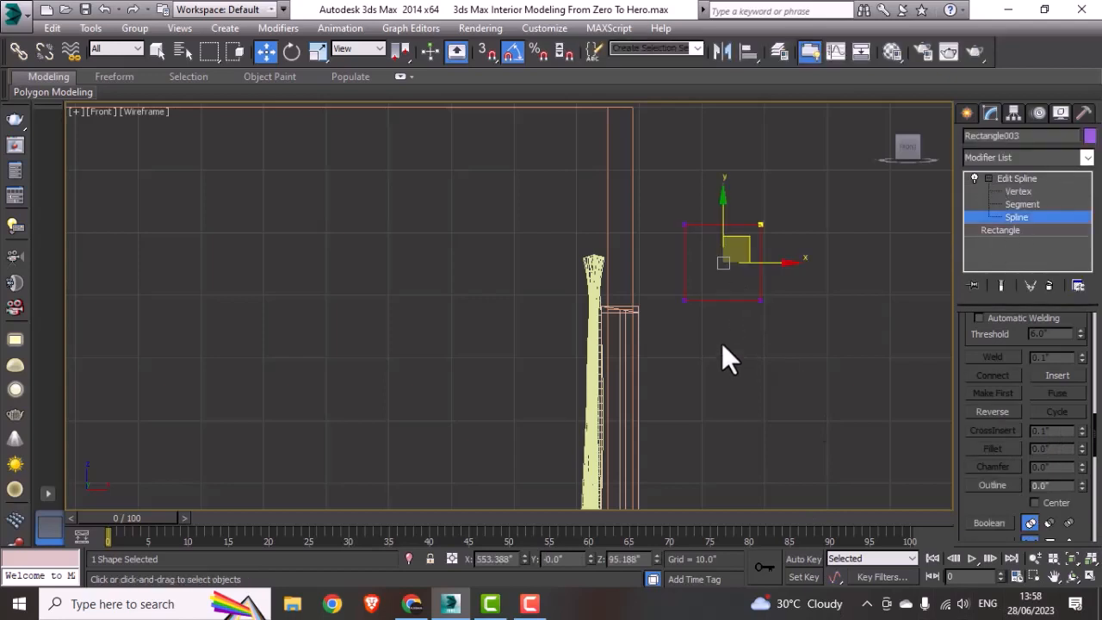
{"action": "left_click", "coordinate": [1014, 204]}
{"action": "left_click_drag", "start_coordinate": [728, 277], "coordinate": [720, 339]}
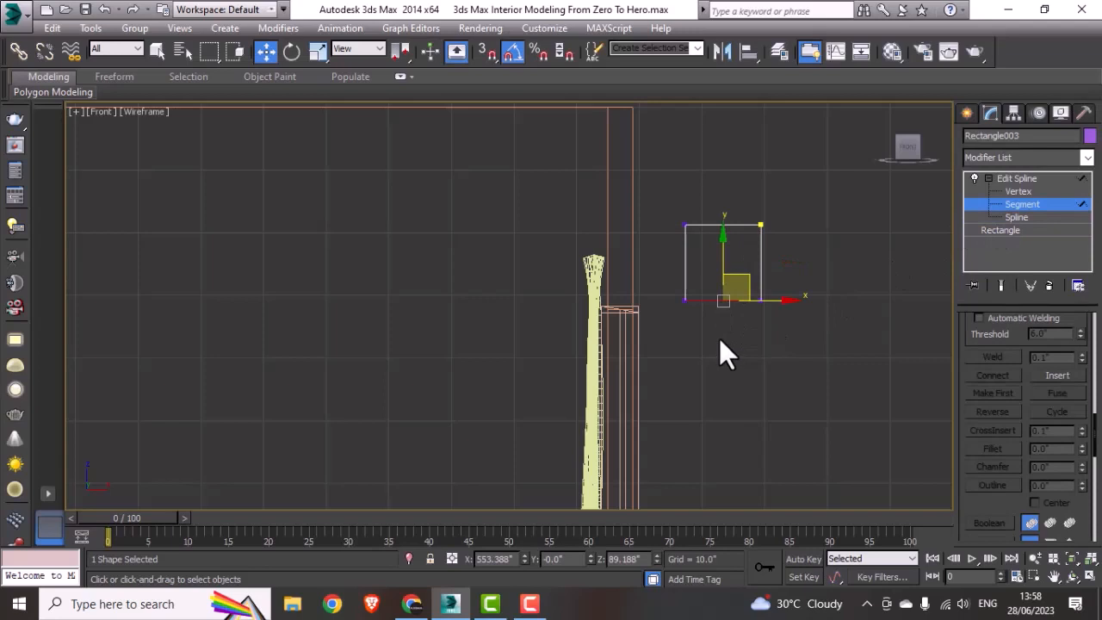
{"action": "key", "text": "Delete"}
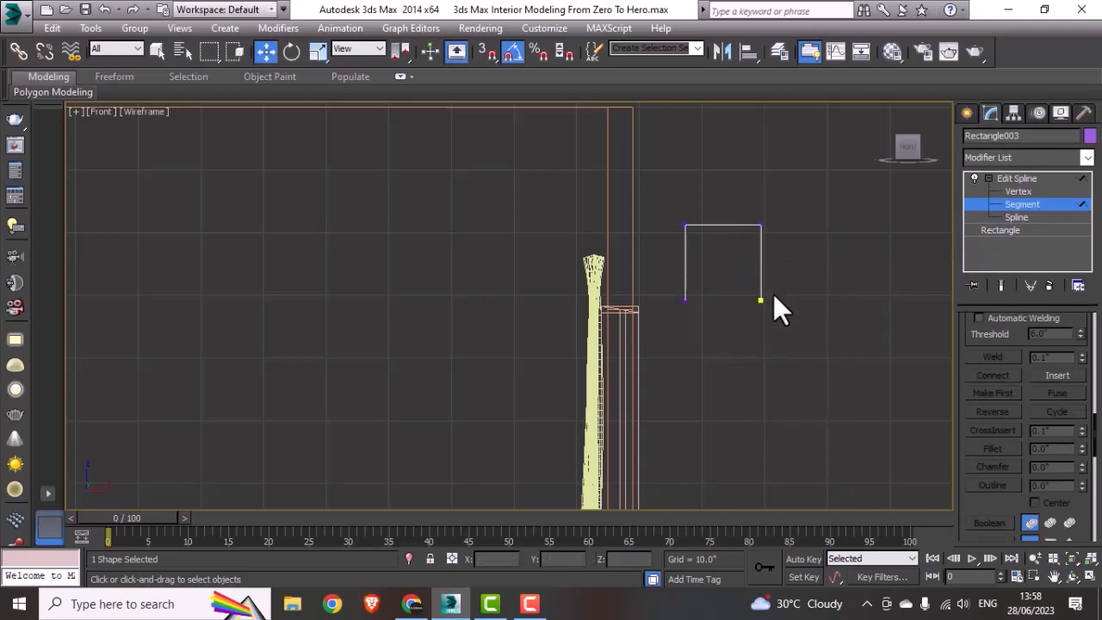
Step: Raise the lower vertex of the profile's right leg by about 6 inches, making that leg half as long as the left one
{"action": "left_click", "coordinate": [1026, 191]}
{"action": "left_click", "coordinate": [760, 301]}
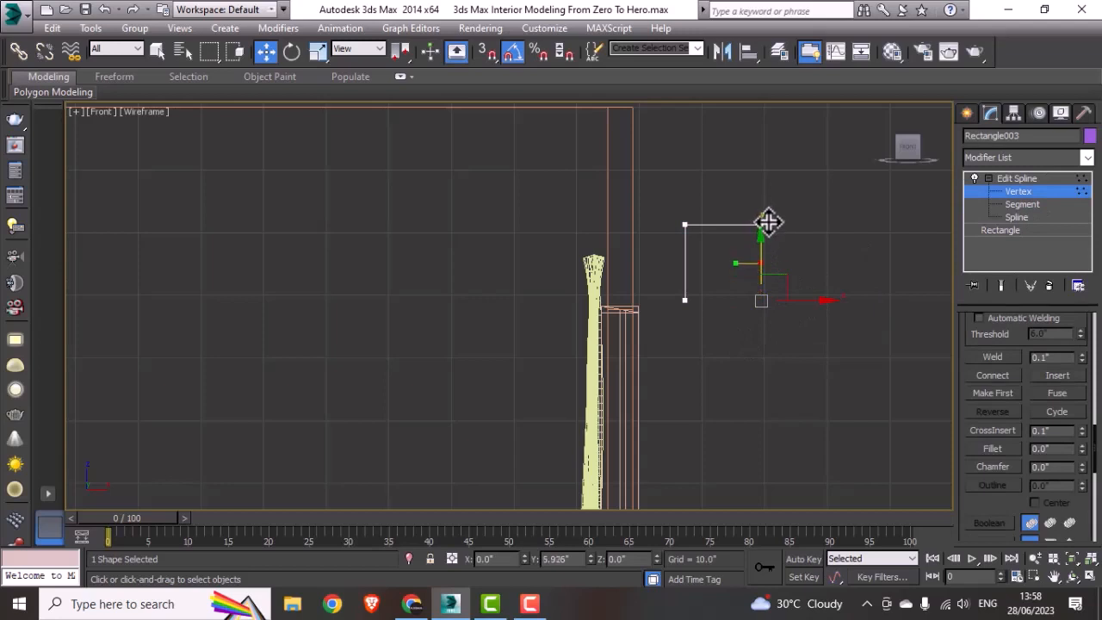
{"action": "left_click_drag", "start_coordinate": [764, 222], "coordinate": [764, 185]}
{"action": "left_click", "coordinate": [1024, 192]}
{"action": "middle_click_drag", "start_coordinate": [856, 312], "coordinate": [823, 313]}
{"action": "scroll", "coordinate": [716, 290], "scroll_direction": "up", "scroll_amount": 3}
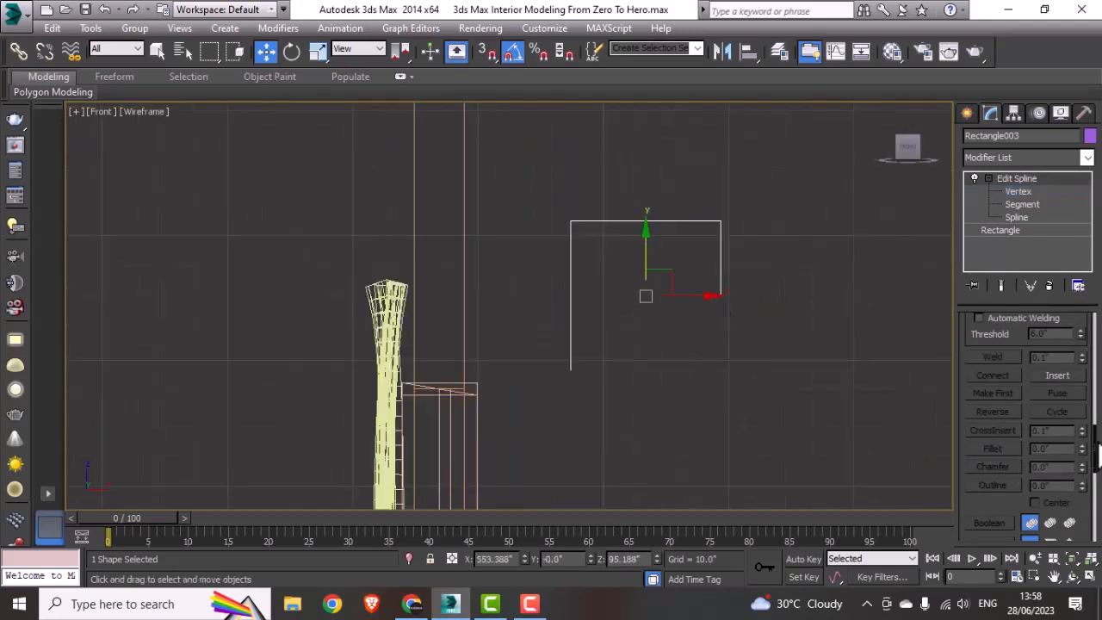
Step: Select the whole open spline and open its Outline value for editing
{"action": "key", "text": "3"}
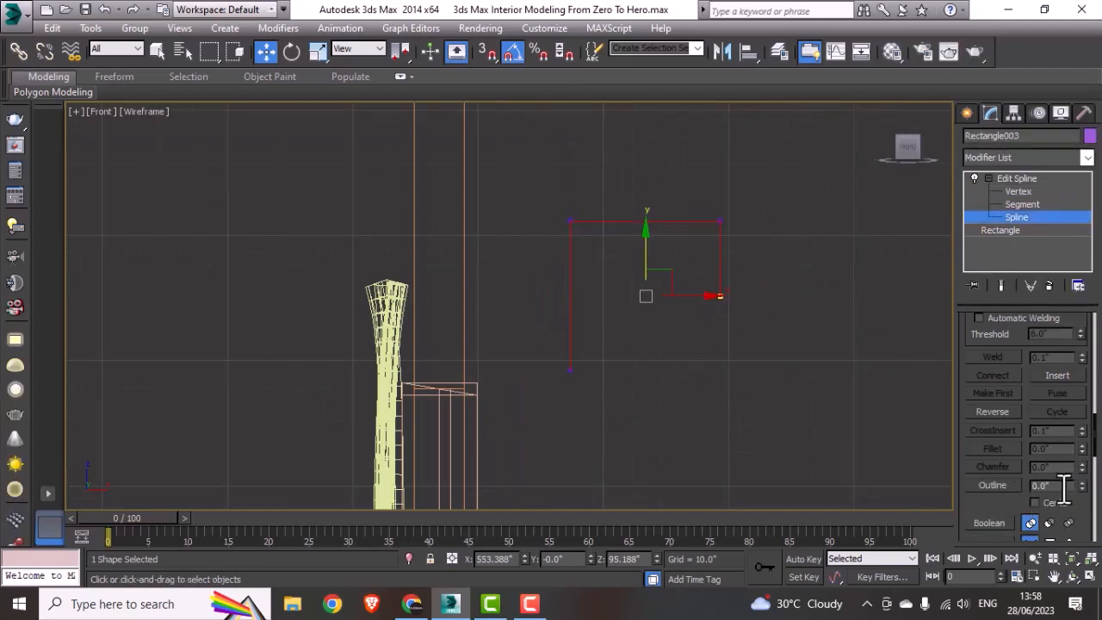
{"action": "left_click", "coordinate": [1033, 486]}
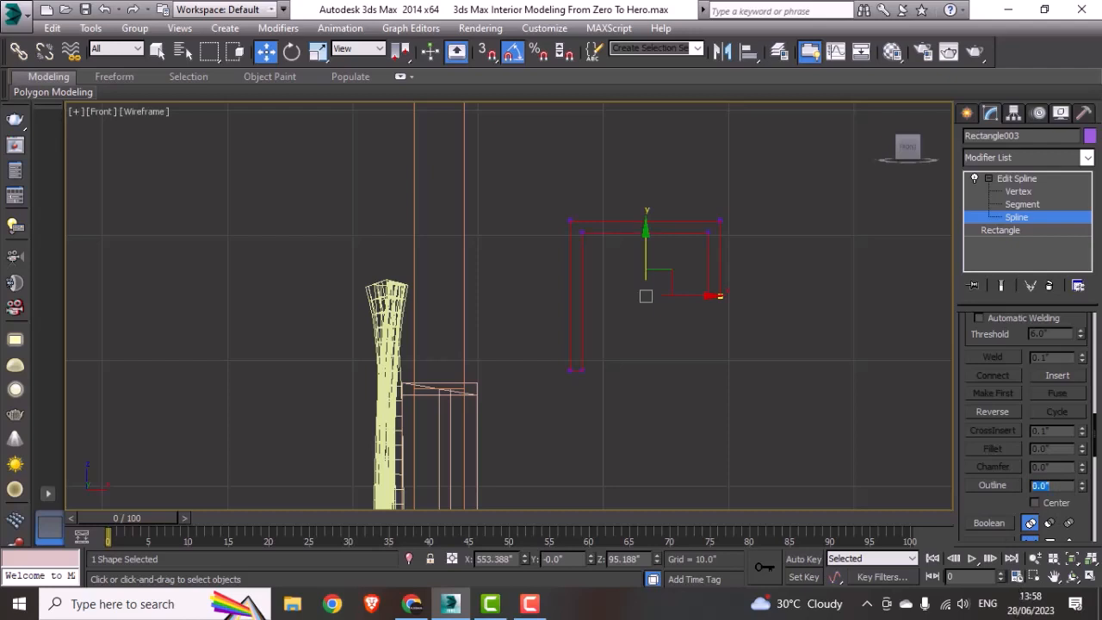
Step: Undo the thick outline and outline the open spline again with a thinner offset of about 0.5 inch
{"action": "left_click", "coordinate": [872, 442]}
{"action": "key", "text": "ctrl+z"}
{"action": "key", "text": "ctrl+z"}
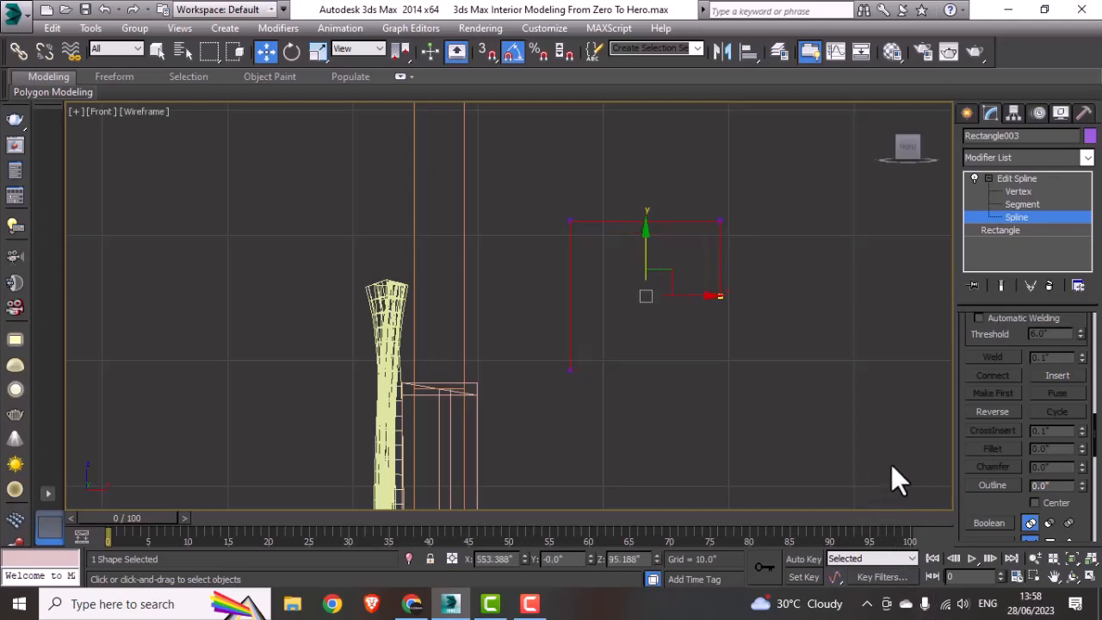
{"action": "left_click", "coordinate": [1037, 485]}
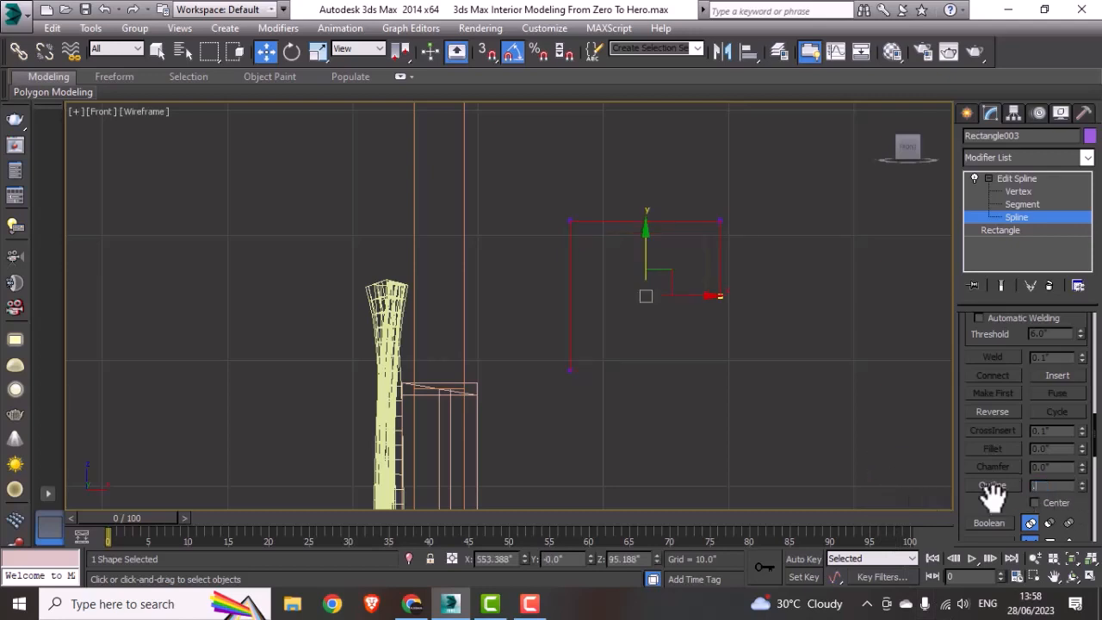
{"action": "left_click", "coordinate": [1015, 219]}
Step: Move the outlined profile over the curtain head so its short right leg sits flush against the wall's inner face
{"action": "scroll", "coordinate": [748, 338], "scroll_direction": "down", "scroll_amount": 2}
{"action": "middle_click_drag", "start_coordinate": [642, 367], "coordinate": [707, 327]}
{"action": "left_click_drag", "start_coordinate": [748, 268], "coordinate": [558, 318]}
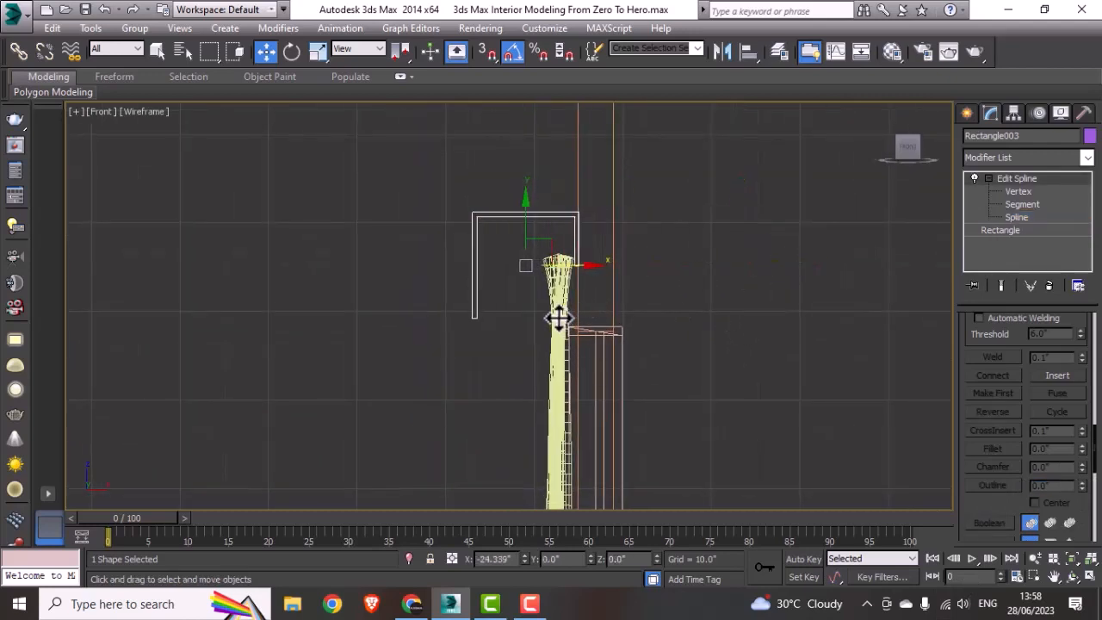
{"action": "scroll", "coordinate": [591, 227], "scroll_direction": "up", "scroll_amount": 6}
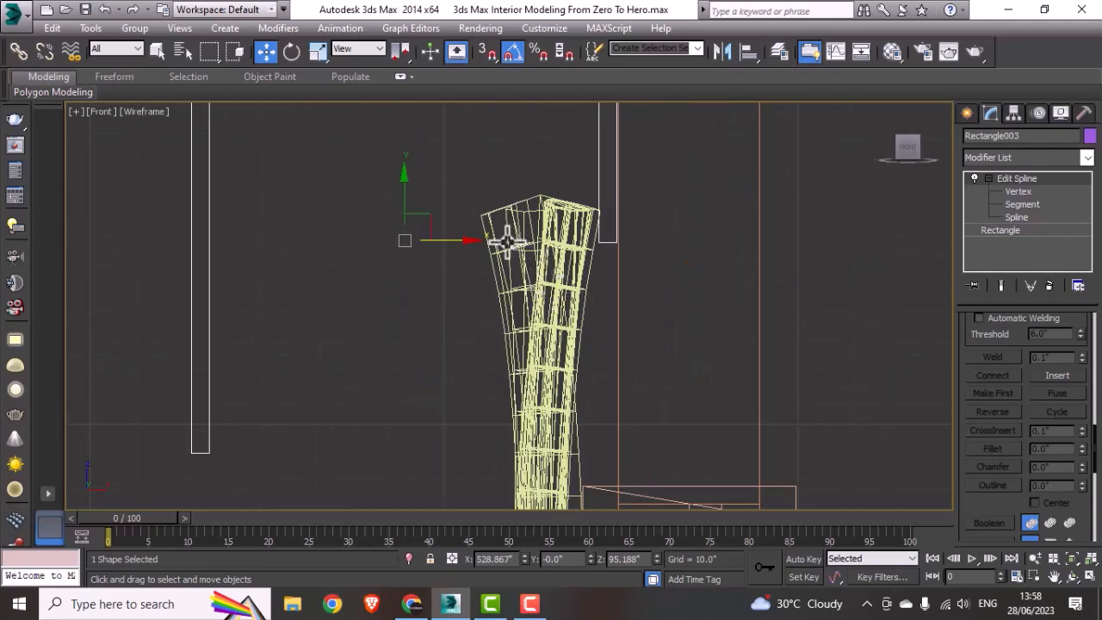
{"action": "middle_click_drag", "start_coordinate": [464, 242], "coordinate": [515, 354]}
{"action": "scroll", "coordinate": [482, 361], "scroll_direction": "down", "scroll_amount": 9}
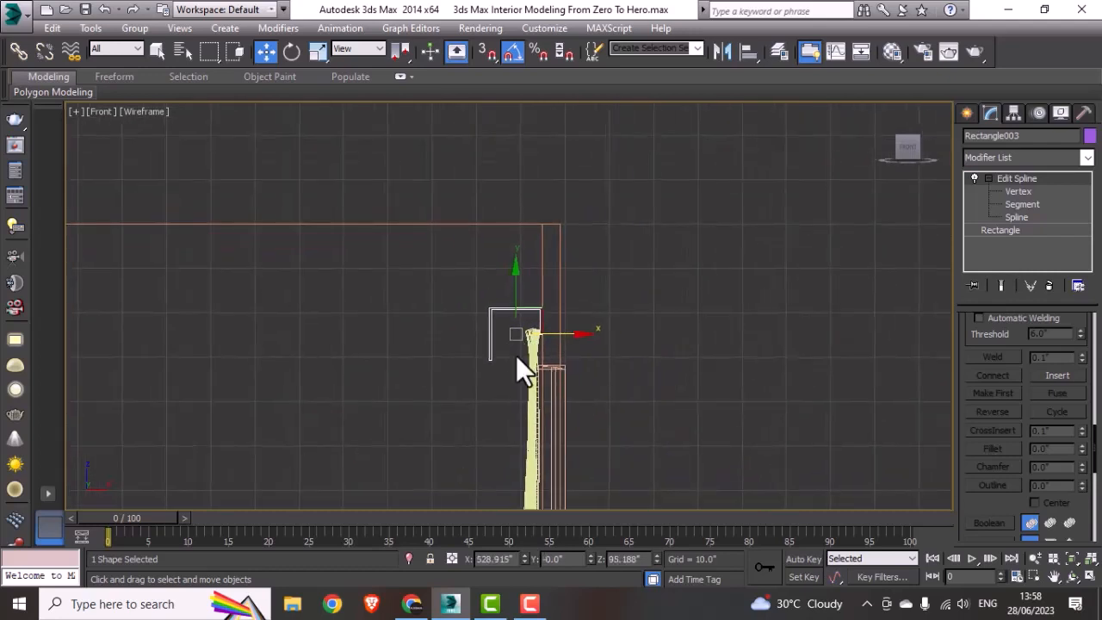
Step: Shift all vertices of the profile's left leg about 2.4 inches towards the wall to narrow the curtain box
{"action": "left_click", "coordinate": [1022, 191]}
{"action": "scroll", "coordinate": [426, 315], "scroll_direction": "up", "scroll_amount": 5}
{"action": "left_click_drag", "start_coordinate": [482, 252], "coordinate": [657, 479]}
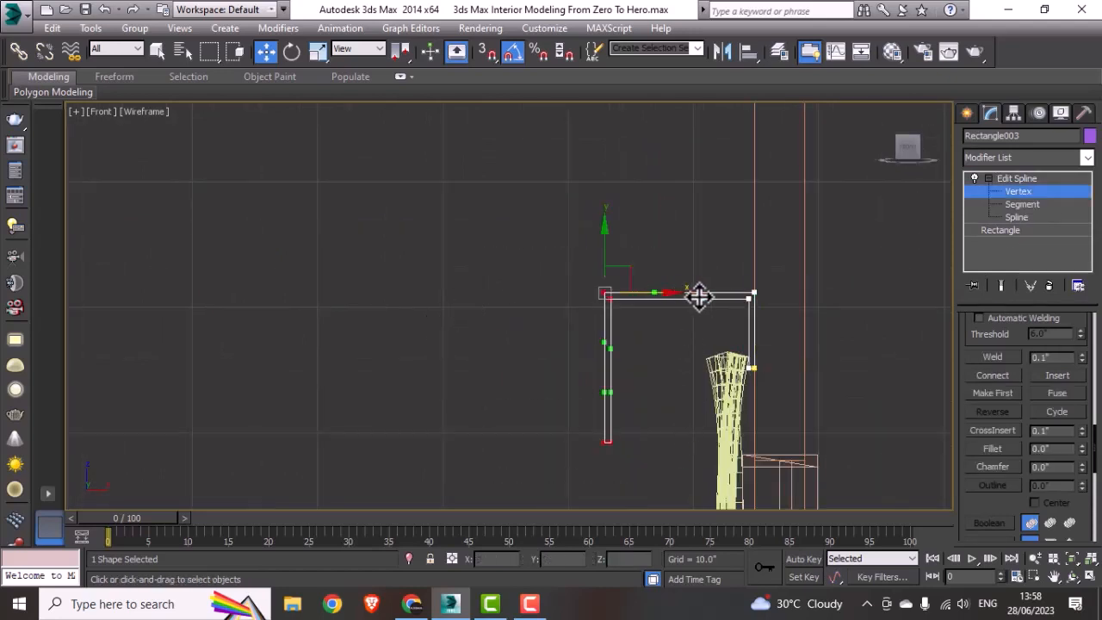
{"action": "left_click_drag", "start_coordinate": [660, 291], "coordinate": [694, 298]}
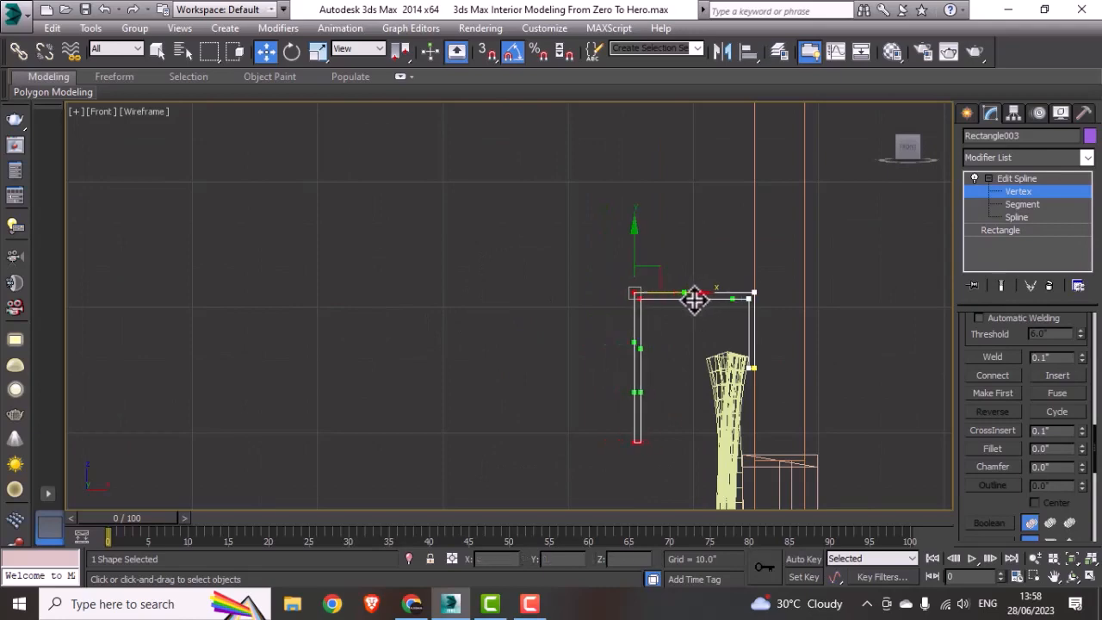
{"action": "left_click", "coordinate": [1025, 192]}
{"action": "scroll", "coordinate": [572, 340], "scroll_direction": "down", "scroll_amount": 3}
{"action": "middle_click_drag", "start_coordinate": [566, 347], "coordinate": [603, 320]}
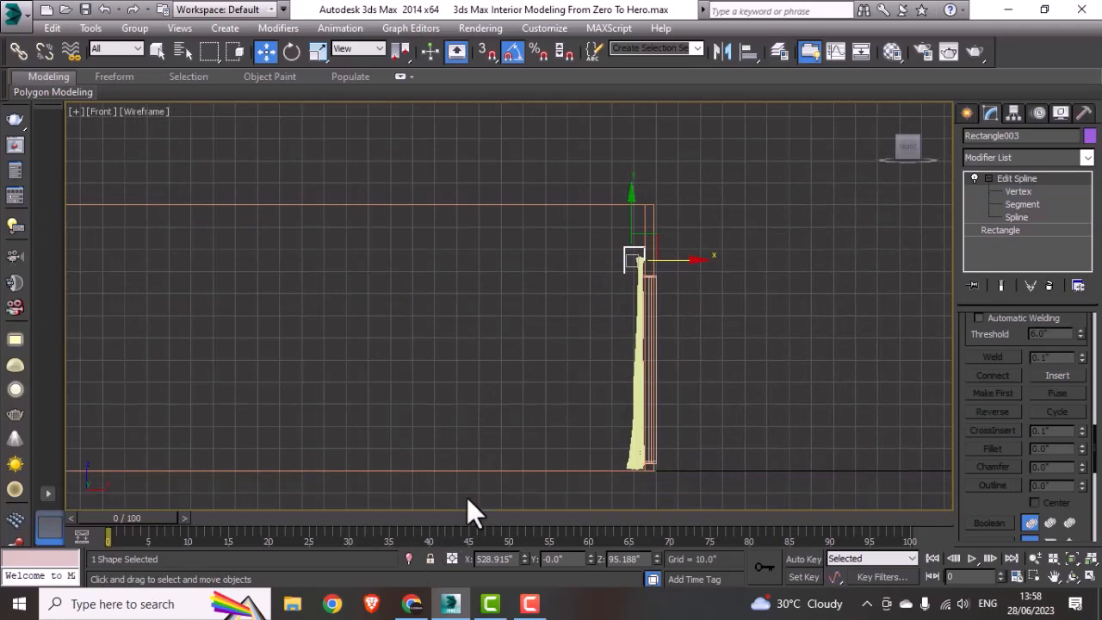
{"action": "middle_click_drag", "start_coordinate": [683, 341], "coordinate": [663, 327]}
{"action": "left_click", "coordinate": [673, 340]}
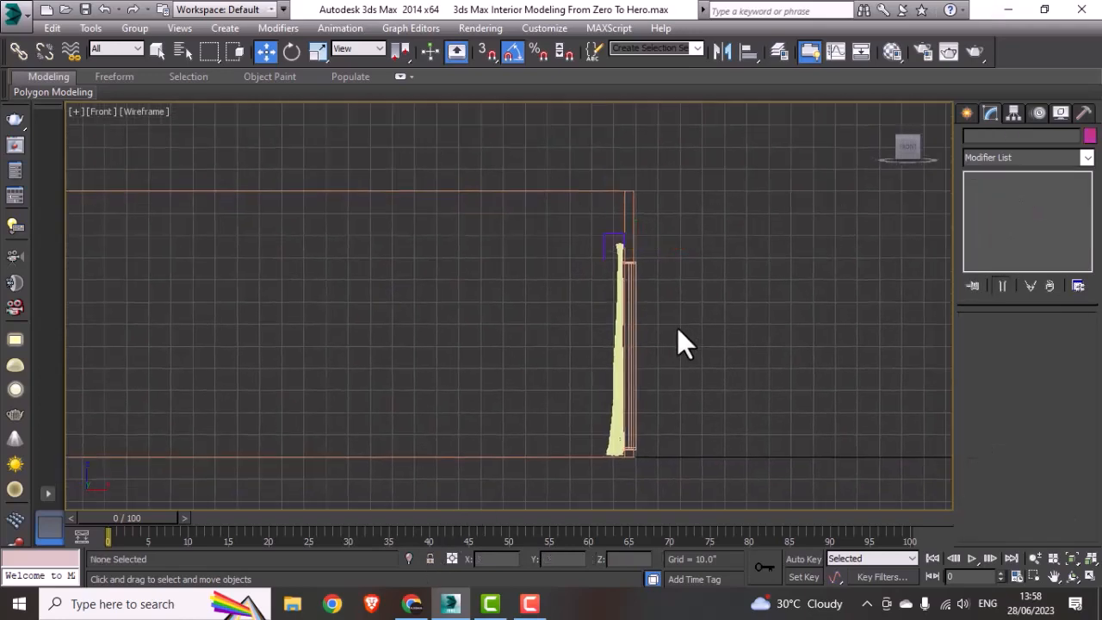
{"action": "middle_click_drag", "start_coordinate": [596, 359], "coordinate": [629, 360]}
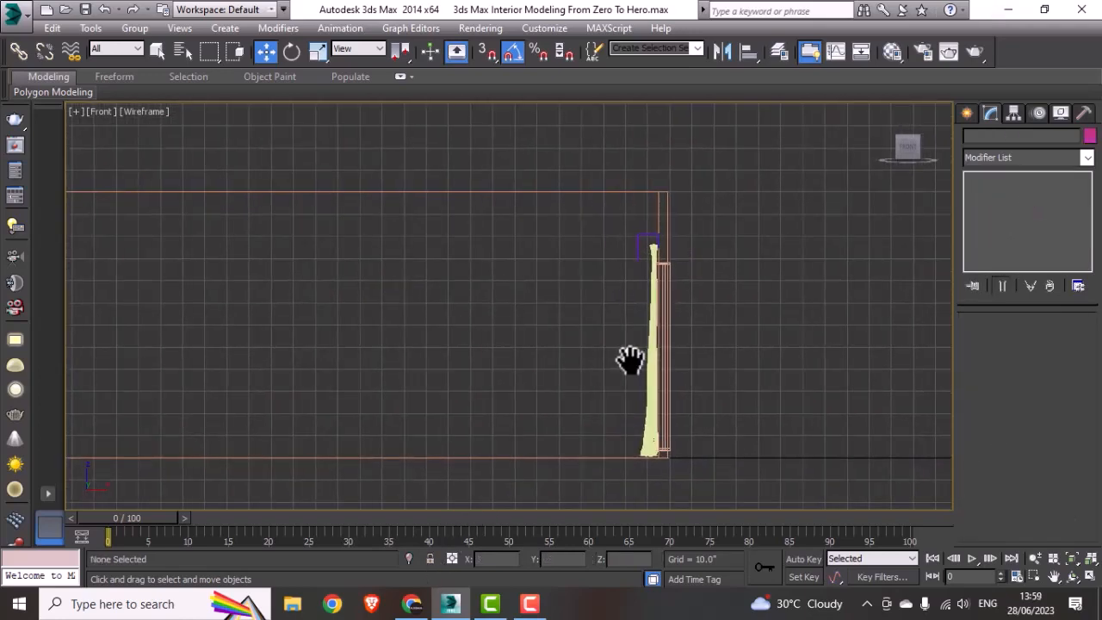
{"action": "scroll", "coordinate": [653, 215], "scroll_direction": "up", "scroll_amount": 8}
{"action": "middle_click_drag", "start_coordinate": [651, 305], "coordinate": [652, 255]}
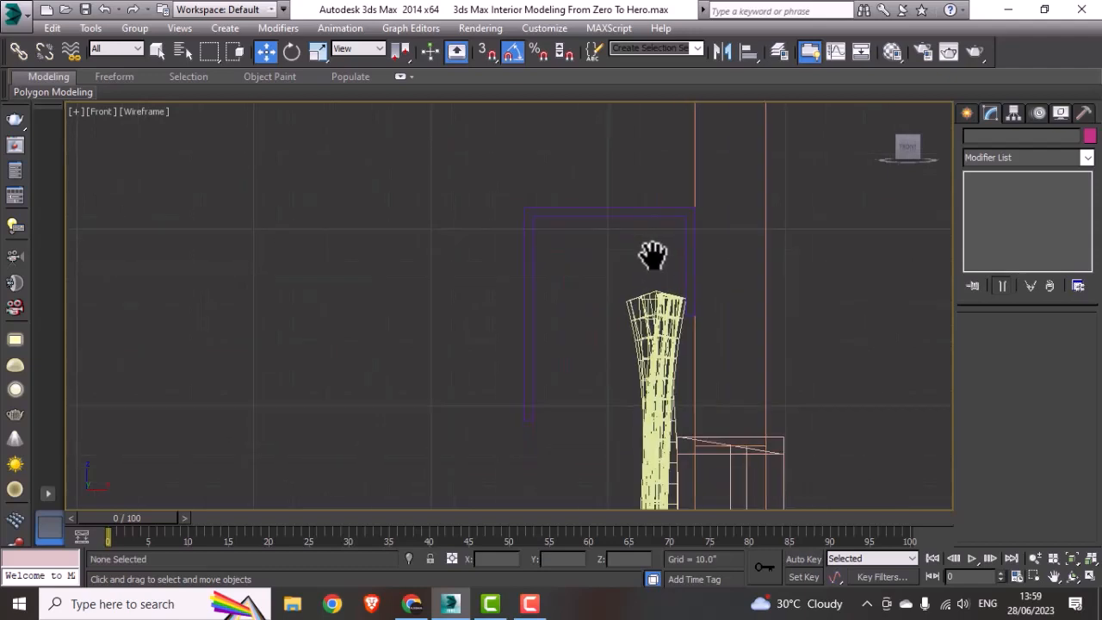
{"action": "left_click", "coordinate": [967, 112]}
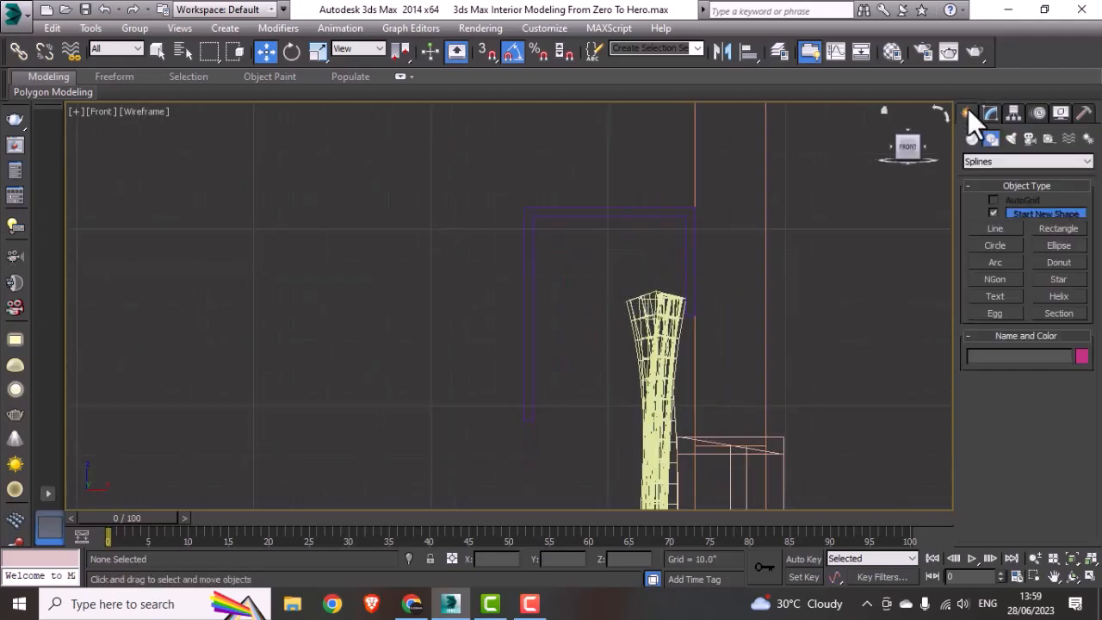
Step: Clone the curtain box profile once as an independent shape, about 16.6 inches to the right of the original
{"action": "left_click", "coordinate": [634, 208]}
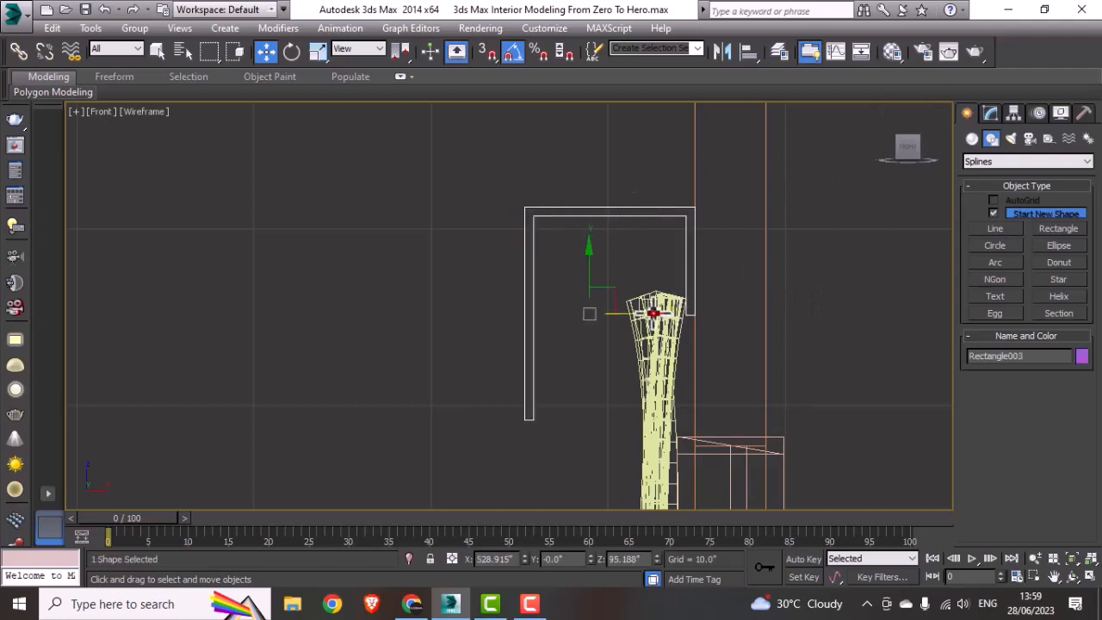
{"action": "left_click_drag", "start_coordinate": [648, 315], "coordinate": [941, 315], "text": "shift"}
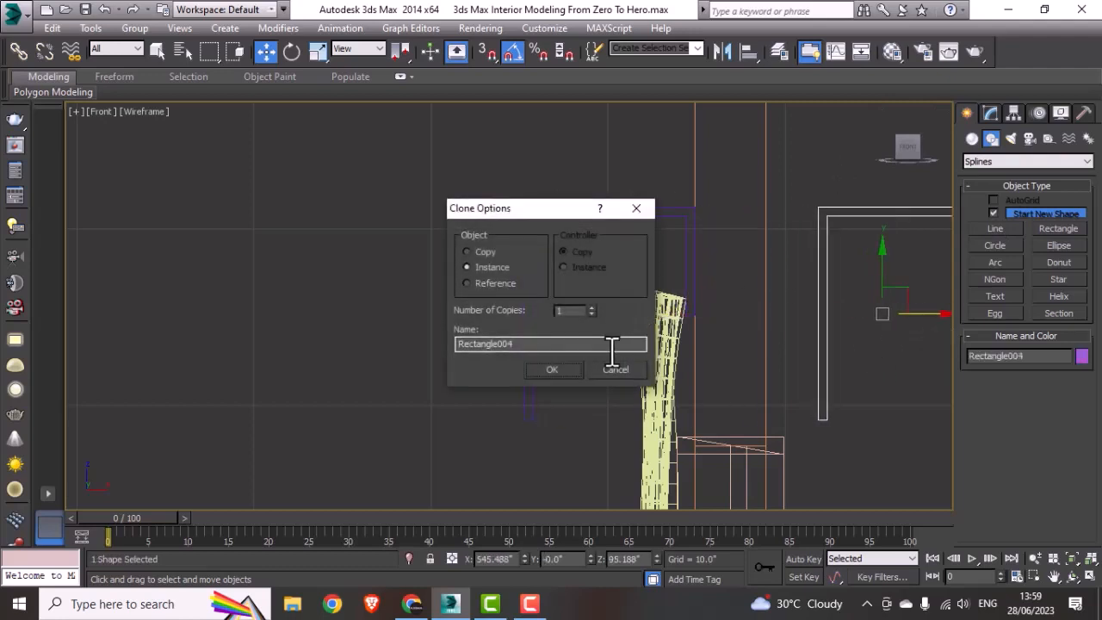
{"action": "left_click", "coordinate": [540, 369]}
Step: Try deleting the Edit Spline modifier from the cloned profile and shifting the shape slightly, and undo both changes
{"action": "middle_click_drag", "start_coordinate": [835, 356], "coordinate": [675, 351]}
{"action": "left_click", "coordinate": [994, 119]}
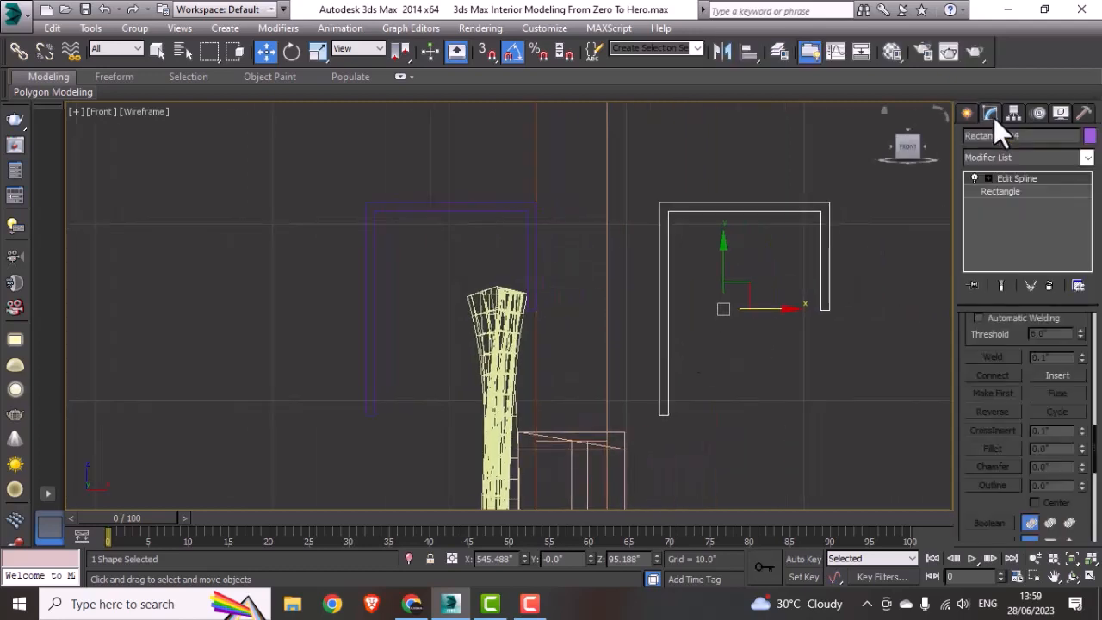
{"action": "right_click", "coordinate": [997, 179]}
{"action": "left_click", "coordinate": [972, 203]}
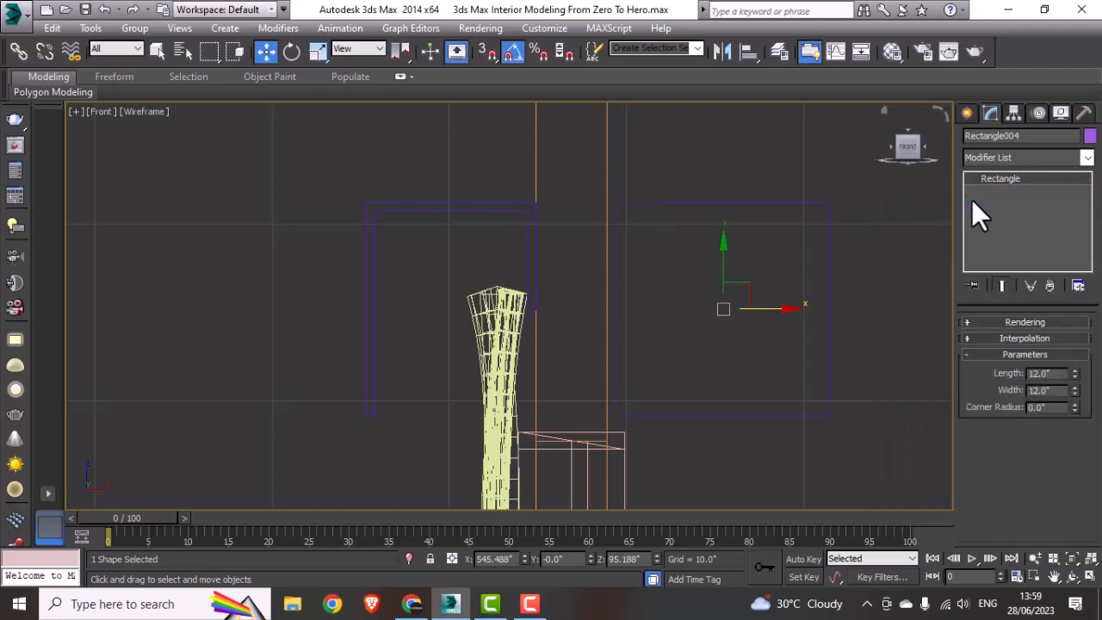
{"action": "left_click_drag", "start_coordinate": [742, 314], "coordinate": [769, 370]}
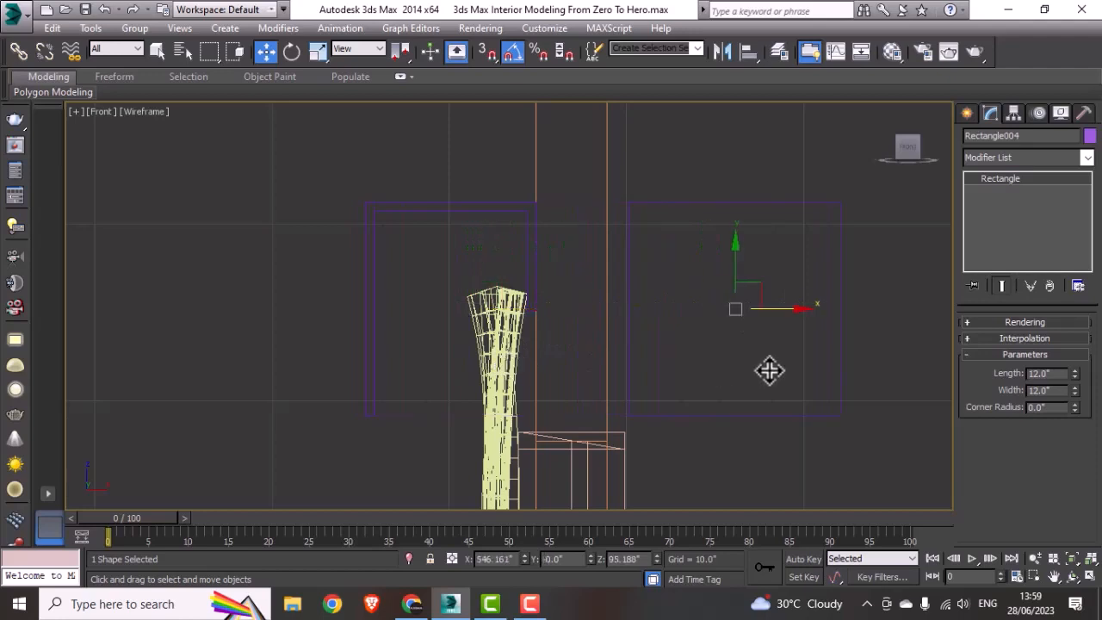
{"action": "key", "text": "ctrl+z"}
{"action": "key", "text": "ctrl+z"}
Step: Delete the inner left, top and right segments of the cloned profile
{"action": "left_click", "coordinate": [989, 179]}
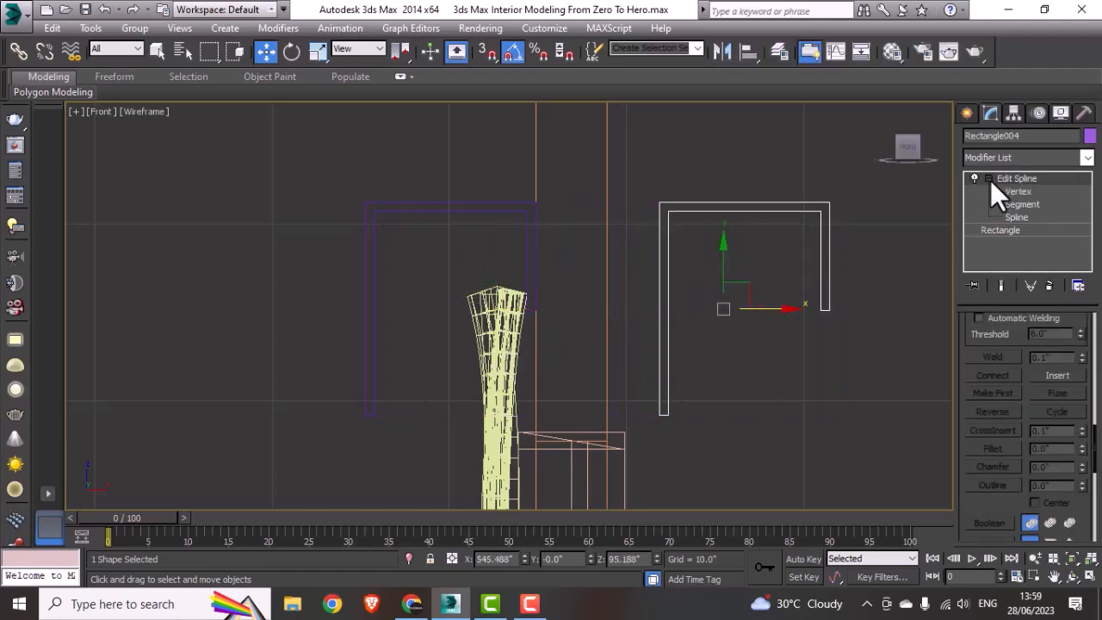
{"action": "left_click", "coordinate": [1031, 204]}
{"action": "scroll", "coordinate": [809, 320], "scroll_direction": "up", "scroll_amount": 6}
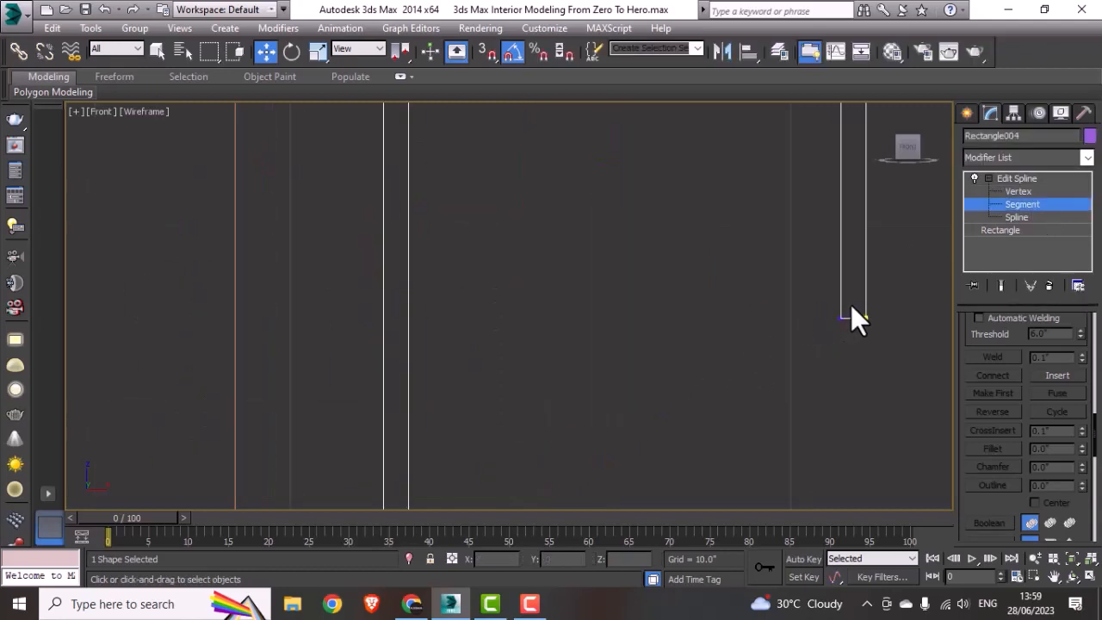
{"action": "scroll", "coordinate": [847, 301], "scroll_direction": "down", "scroll_amount": 5}
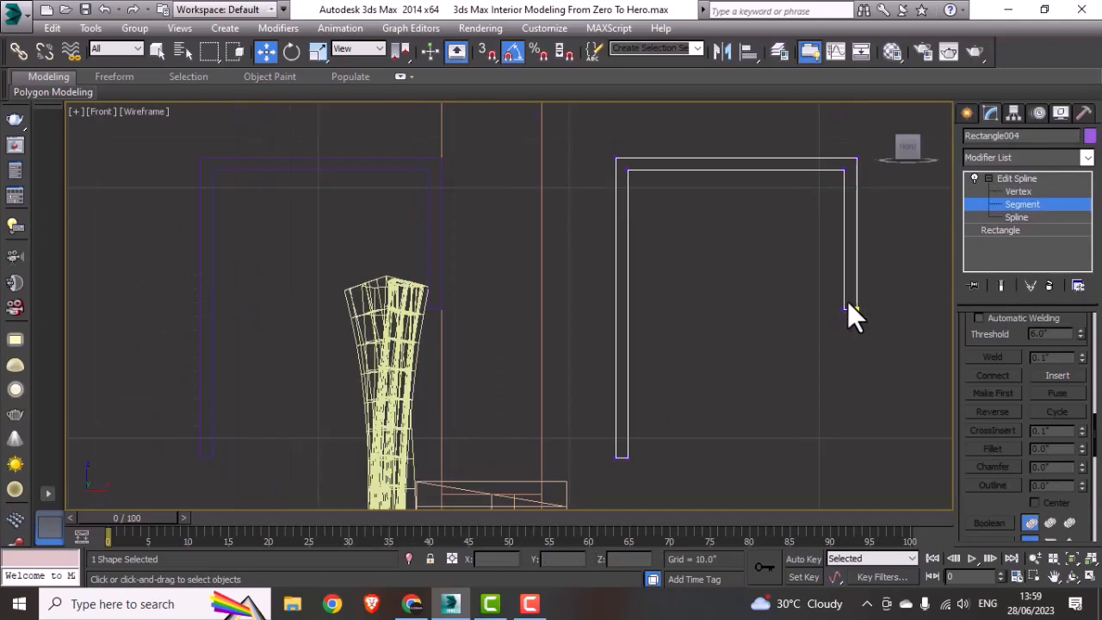
{"action": "scroll", "coordinate": [833, 183], "scroll_direction": "up", "scroll_amount": 2}
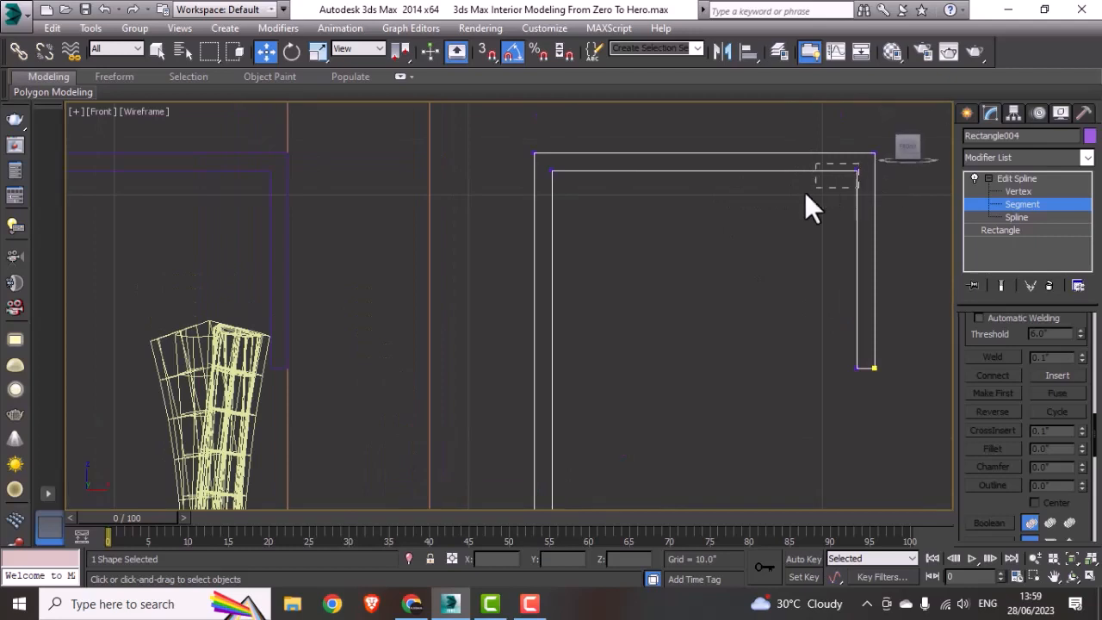
{"action": "left_click_drag", "start_coordinate": [660, 220], "coordinate": [547, 222]}
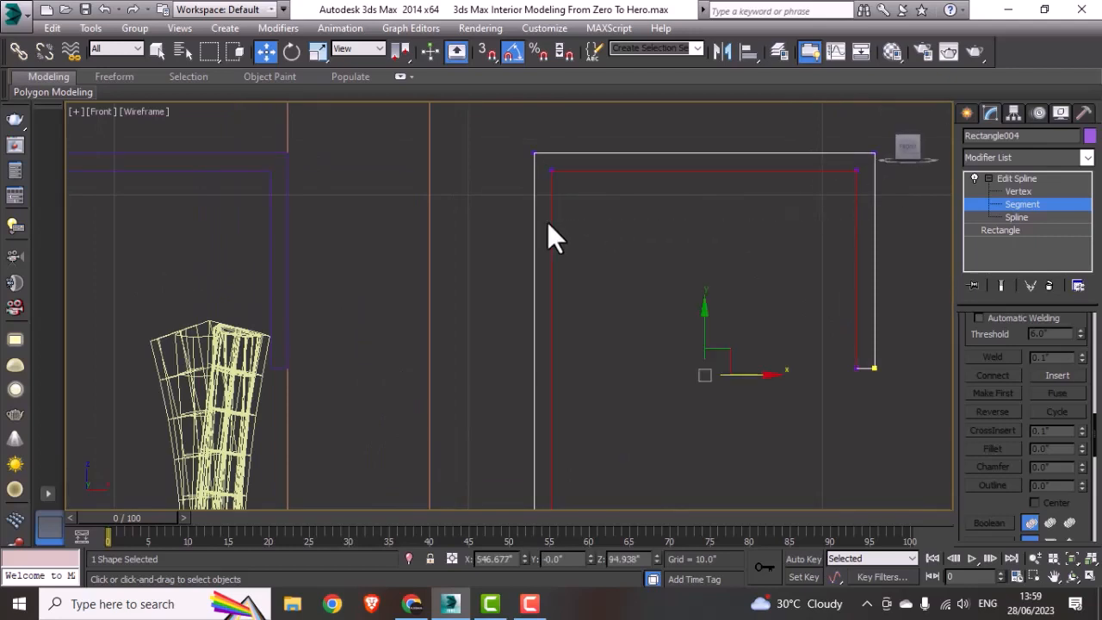
{"action": "key", "text": "Delete"}
{"action": "scroll", "coordinate": [623, 279], "scroll_direction": "down", "scroll_amount": 2}
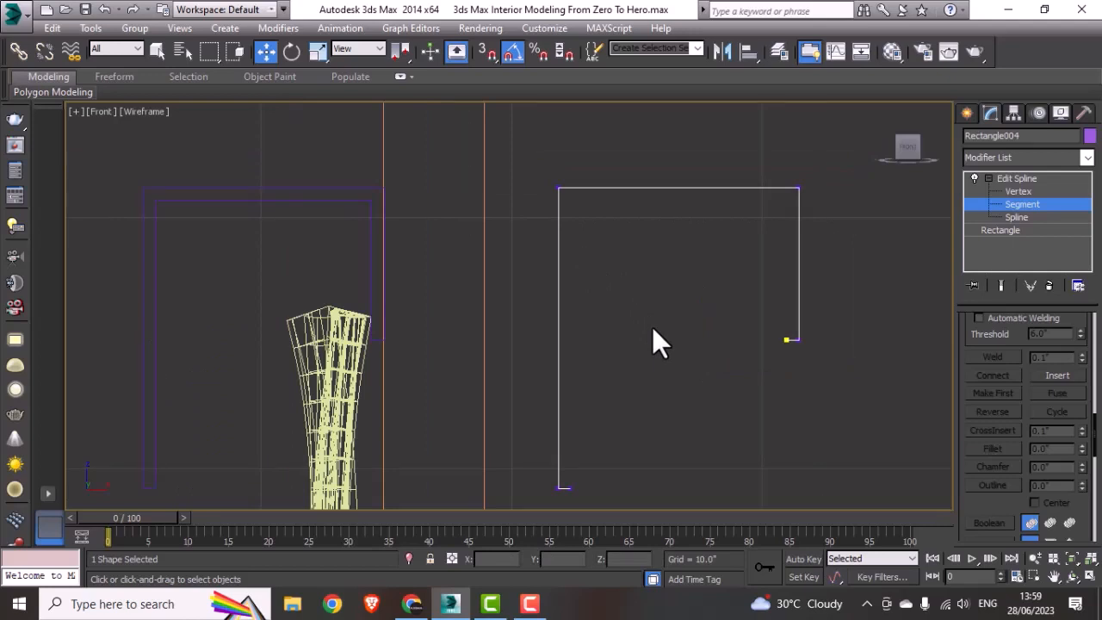
{"action": "left_click", "coordinate": [1008, 179]}
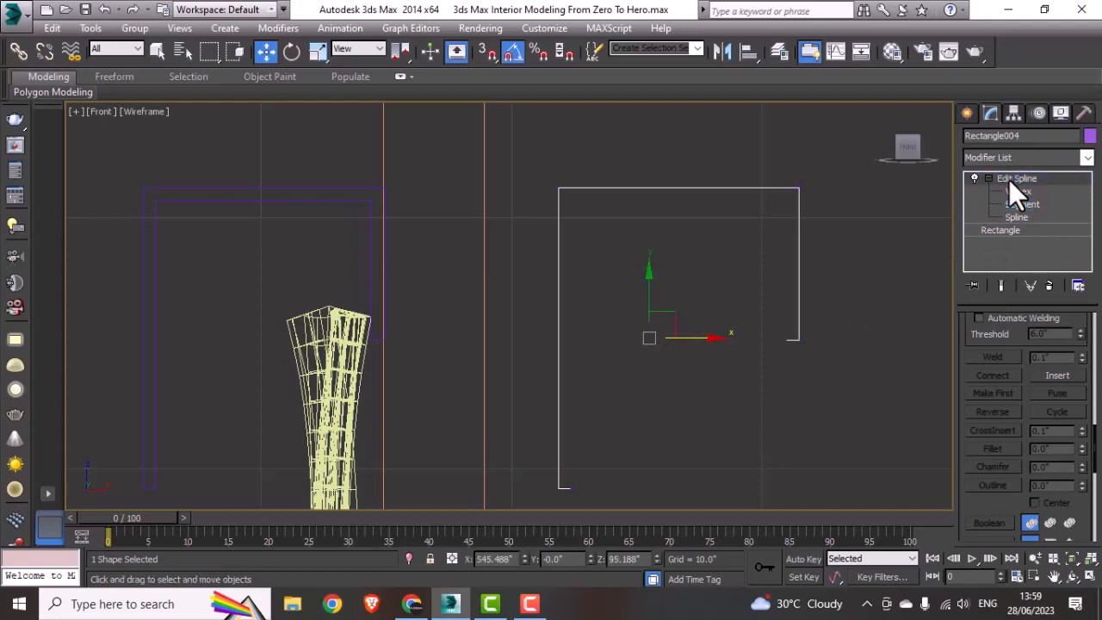
Step: Delete the Edit Spline modifier from the cloned profile, leaving the plain base rectangle
{"action": "right_click", "coordinate": [1009, 179]}
{"action": "left_click", "coordinate": [938, 208]}
{"action": "scroll", "coordinate": [638, 378], "scroll_direction": "down", "scroll_amount": 3}
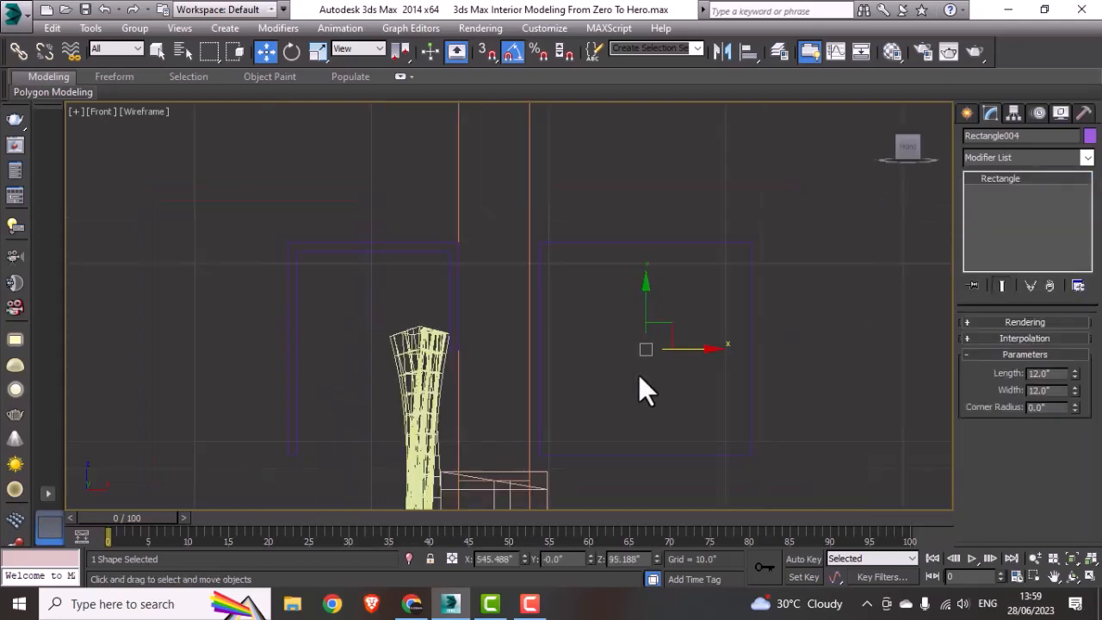
Step: Move the cloned rectangle so its upper-left corner fits into the inner upper-left corner of the original curtain box profile
{"action": "middle_click_drag", "start_coordinate": [639, 378], "coordinate": [800, 342]}
{"action": "left_click_drag", "start_coordinate": [801, 343], "coordinate": [563, 394]}
{"action": "scroll", "coordinate": [514, 286], "scroll_direction": "up", "scroll_amount": 3}
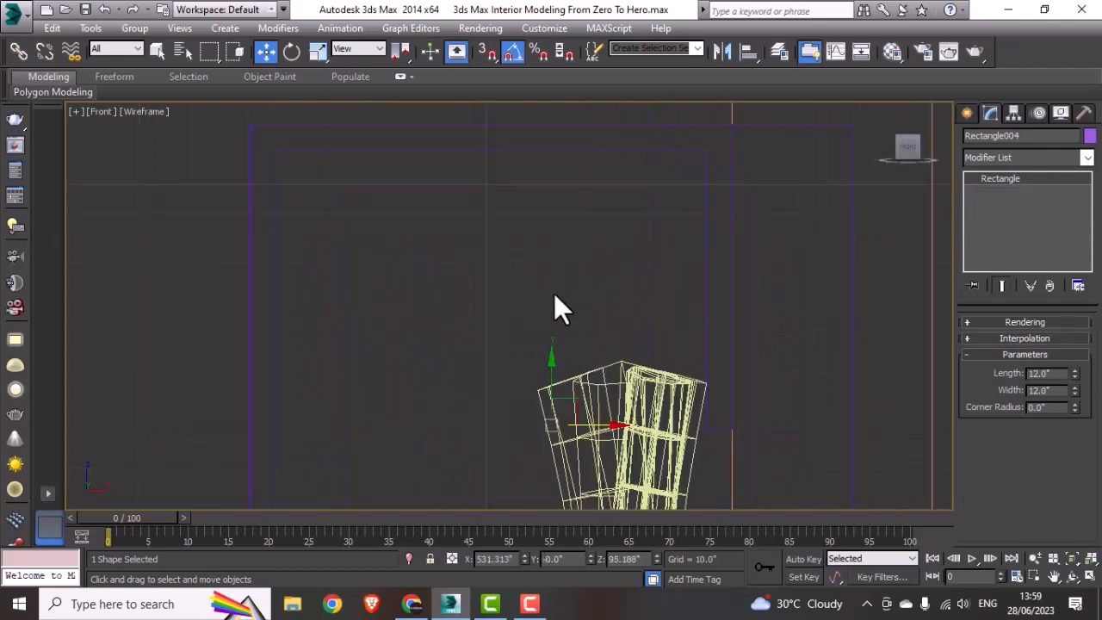
{"action": "left_click_drag", "start_coordinate": [551, 356], "coordinate": [524, 382]}
{"action": "scroll", "coordinate": [524, 381], "scroll_direction": "down", "scroll_amount": 4}
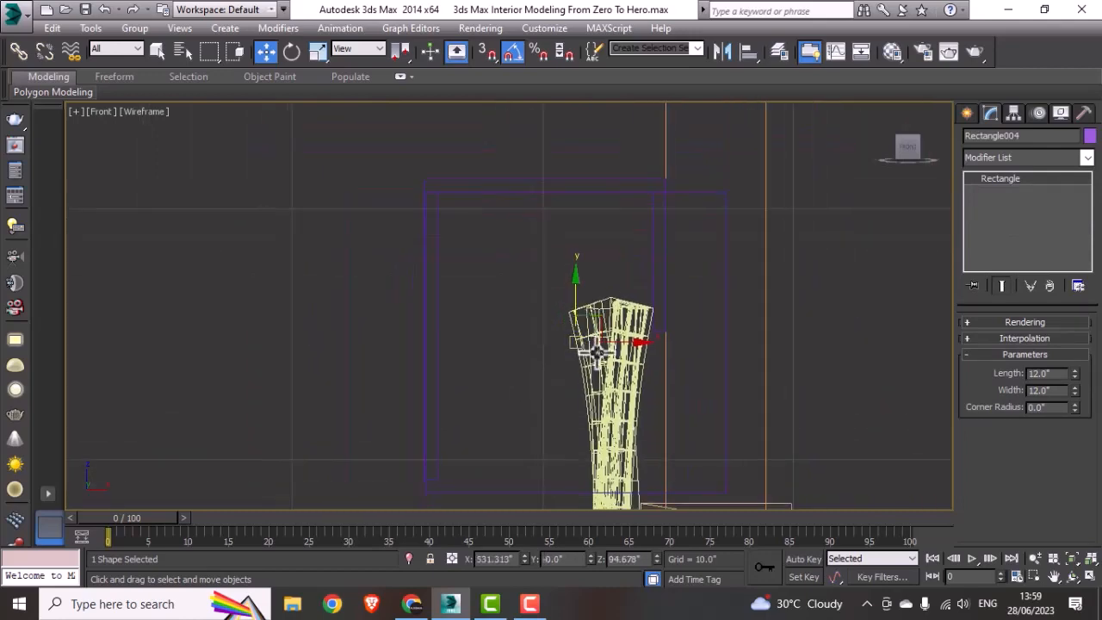
{"action": "left_click_drag", "start_coordinate": [636, 340], "coordinate": [629, 344]}
{"action": "scroll", "coordinate": [630, 345], "scroll_direction": "down", "scroll_amount": 3}
{"action": "middle_click_drag", "start_coordinate": [641, 346], "coordinate": [646, 307]}
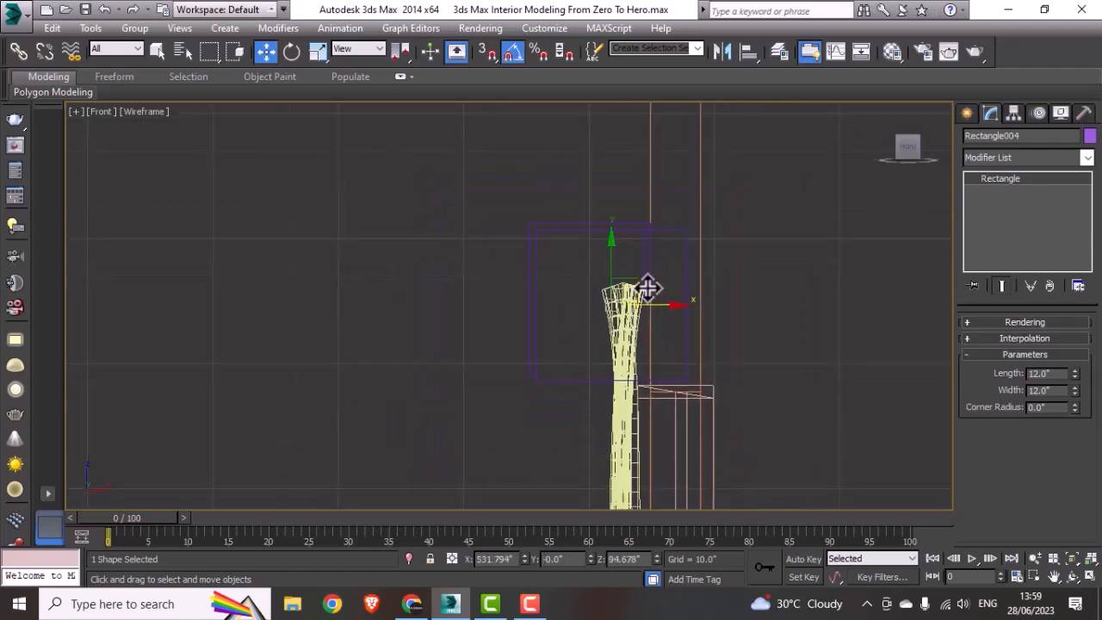
Step: Add an Edit Spline modifier to the cloned rectangle and expand its sub-object levels
{"action": "left_click", "coordinate": [1027, 155]}
{"action": "key", "text": "e"}
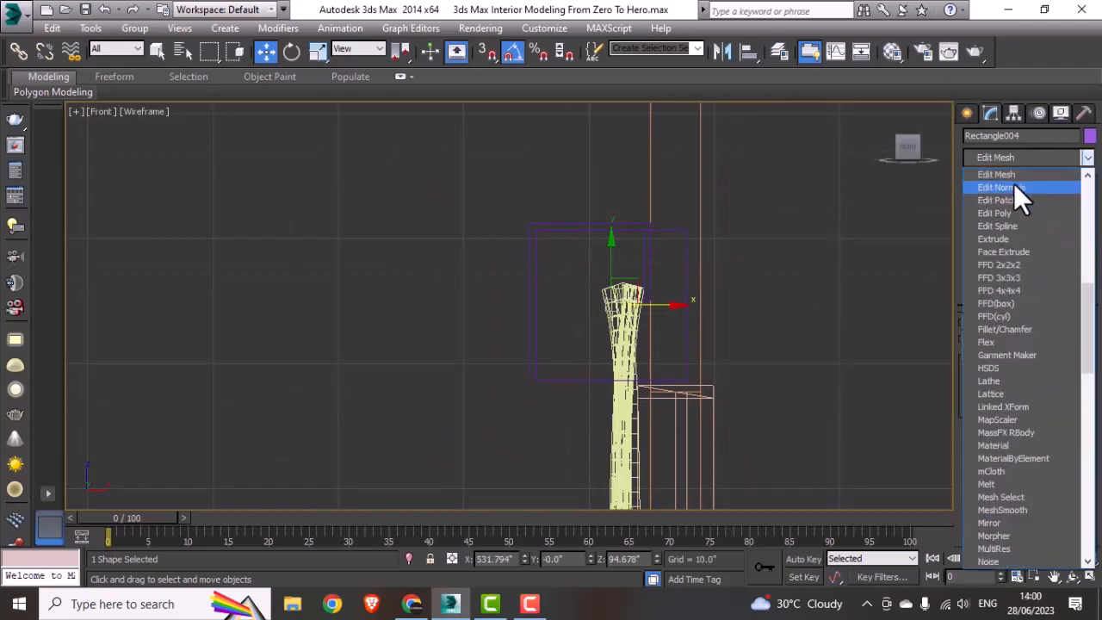
{"action": "left_click", "coordinate": [1010, 224]}
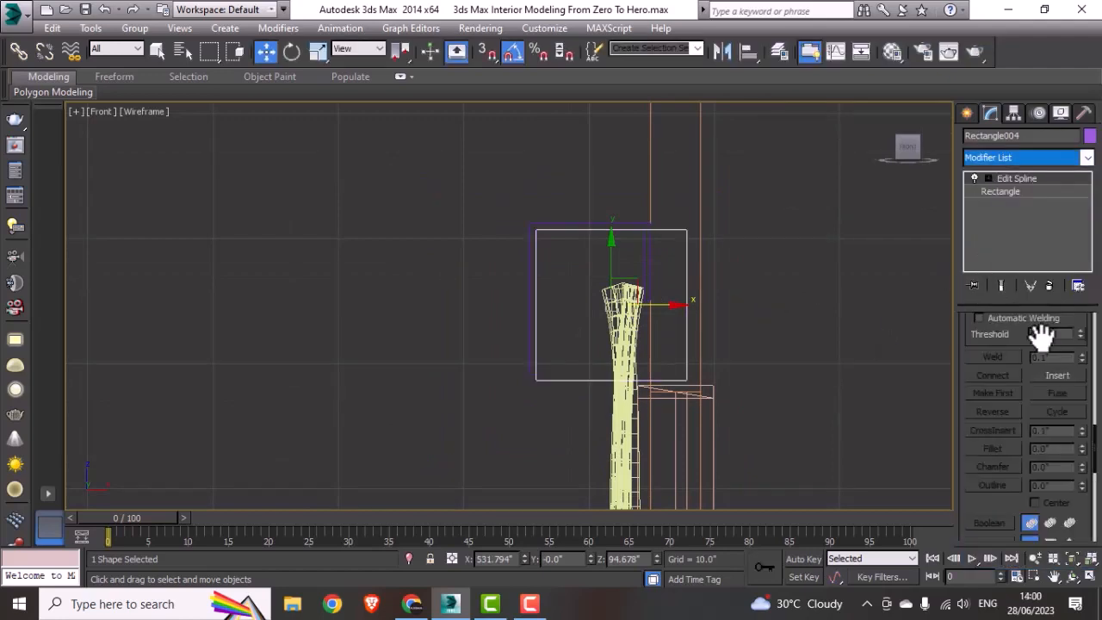
{"action": "left_click", "coordinate": [988, 178]}
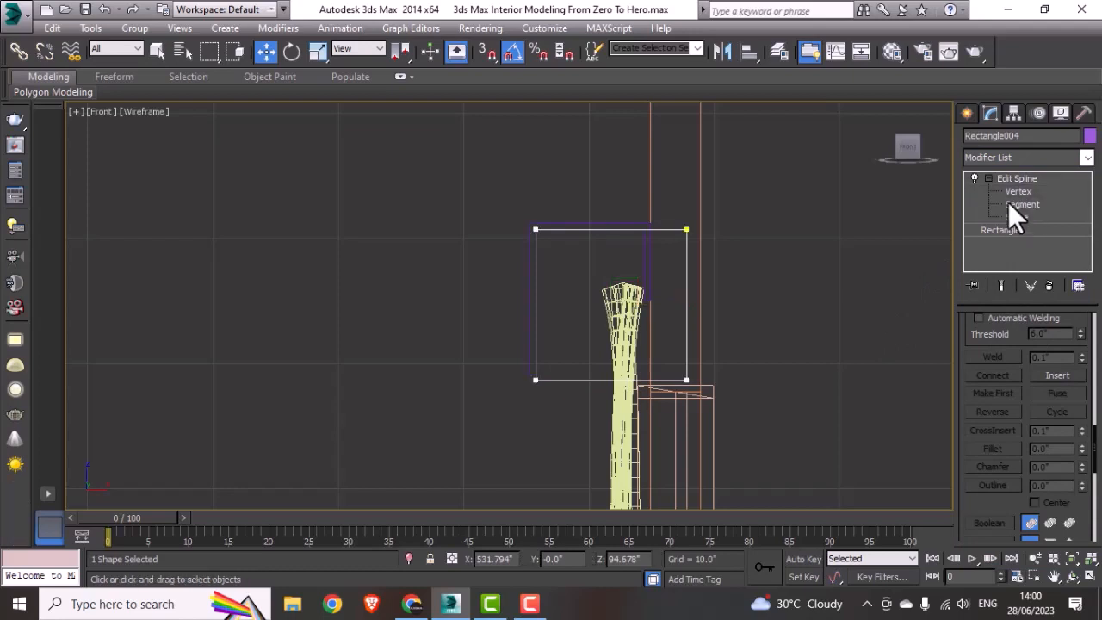
Step: Move the rectangle's two right vertices left onto the inner face of the profile's short right leg
{"action": "left_click", "coordinate": [1016, 191]}
{"action": "left_click", "coordinate": [686, 230]}
{"action": "scroll", "coordinate": [720, 253], "scroll_direction": "up", "scroll_amount": 5}
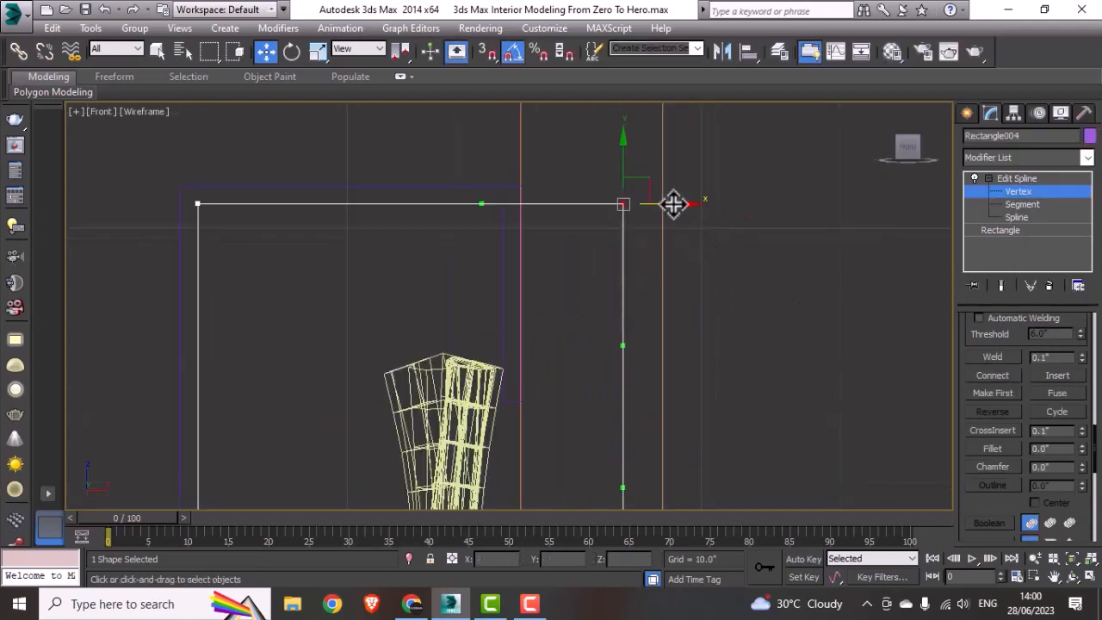
{"action": "left_click_drag", "start_coordinate": [673, 201], "coordinate": [557, 246]}
{"action": "scroll", "coordinate": [557, 245], "scroll_direction": "down", "scroll_amount": 5}
{"action": "middle_click_drag", "start_coordinate": [575, 292], "coordinate": [688, 249]}
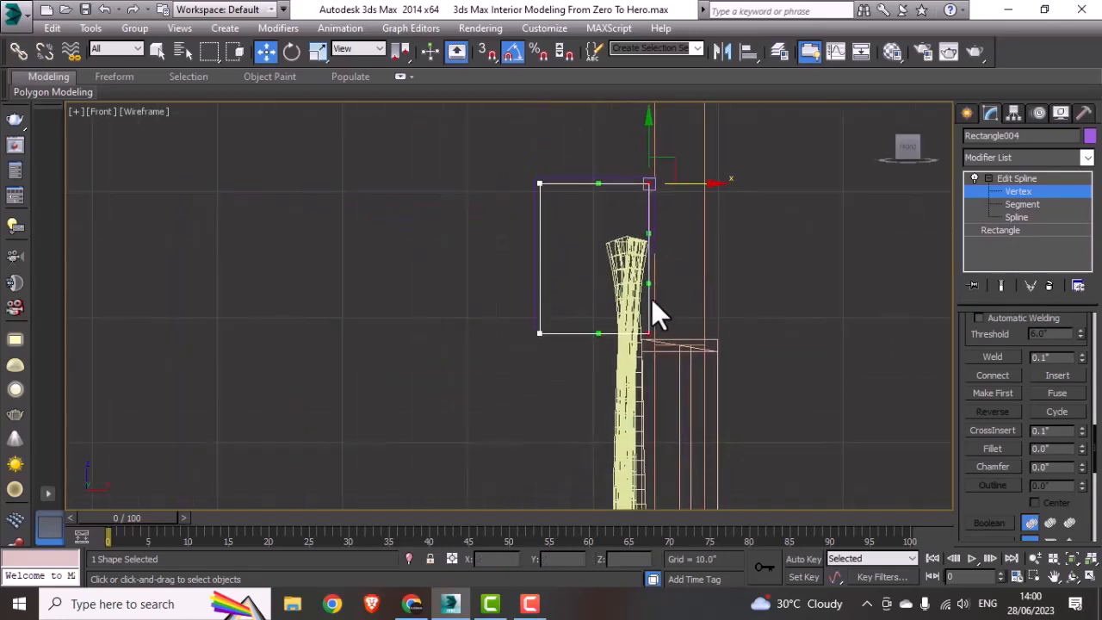
Step: Raise the rectangle's two bottom vertices about 0.5 inch, level with the lower end of the profile's left leg
{"action": "left_click", "coordinate": [539, 332]}
{"action": "scroll", "coordinate": [585, 337], "scroll_direction": "up", "scroll_amount": 6}
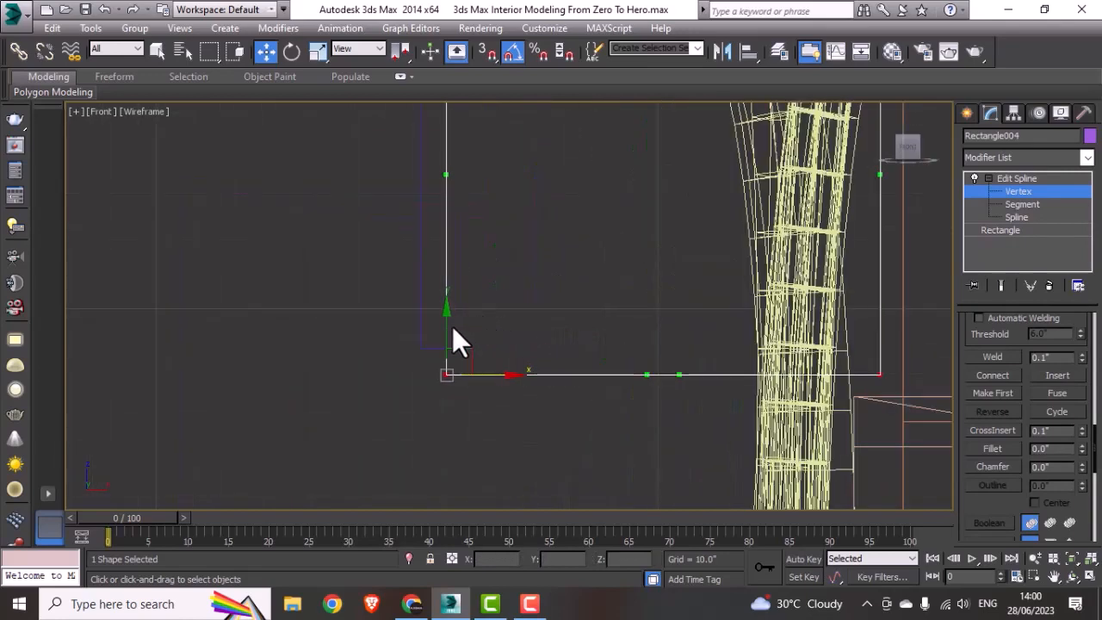
{"action": "left_click_drag", "start_coordinate": [446, 328], "coordinate": [458, 303]}
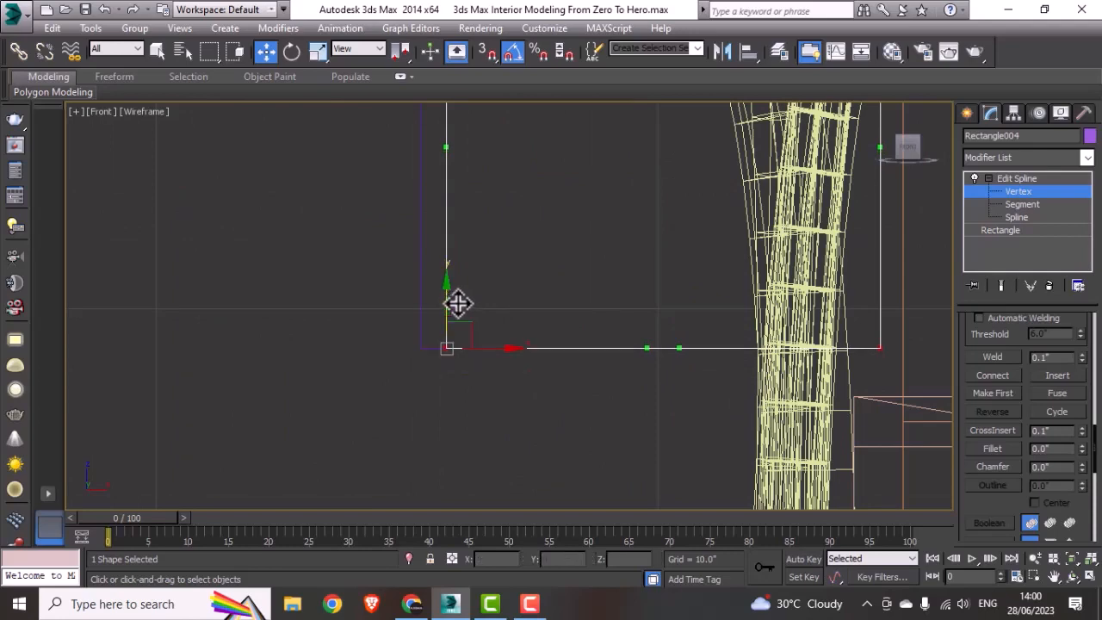
{"action": "left_click", "coordinate": [1047, 191]}
{"action": "scroll", "coordinate": [577, 288], "scroll_direction": "down", "scroll_amount": 6}
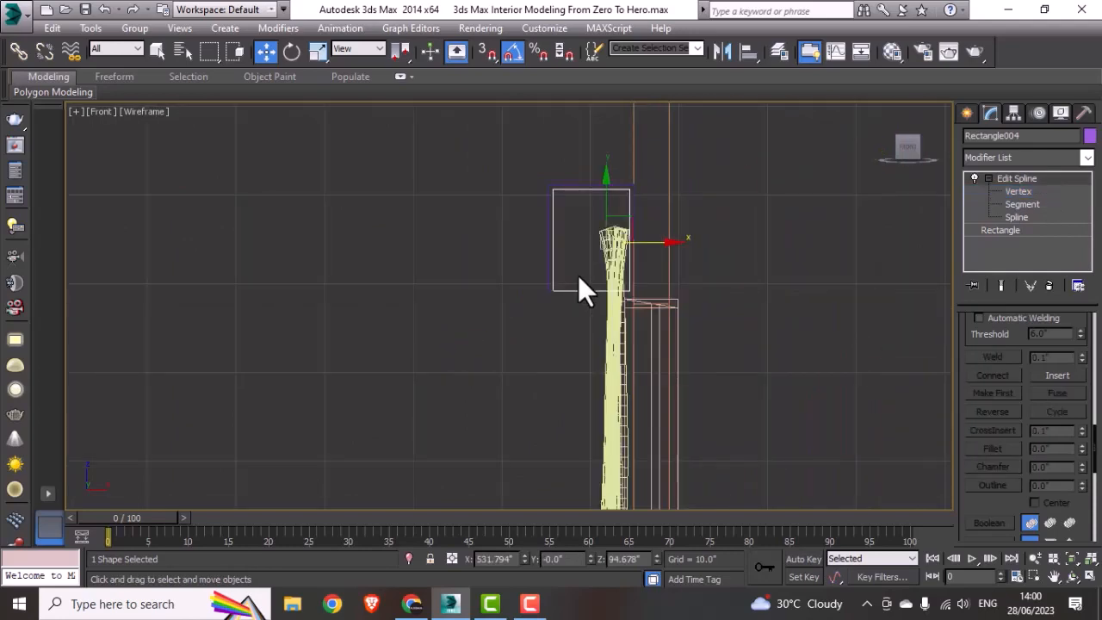
Step: In the Top view, extrude the fitted end-piece rectangle by 0.5 inch
{"action": "key", "text": "alt+w"}
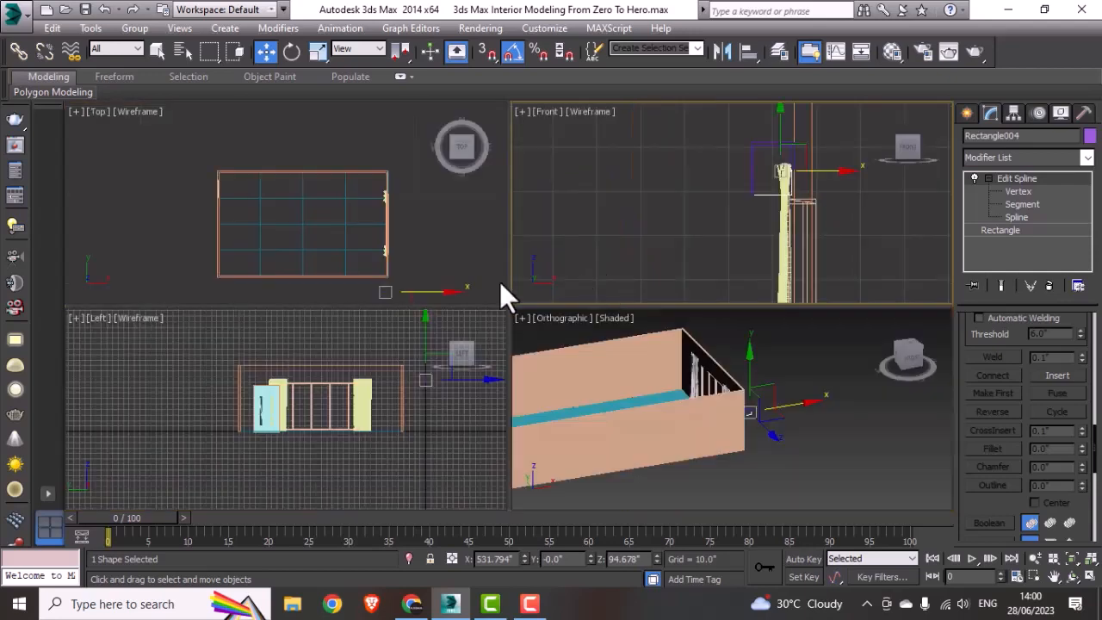
{"action": "right_click", "coordinate": [291, 202]}
{"action": "key", "text": "alt+w"}
{"action": "middle_click_drag", "start_coordinate": [679, 372], "coordinate": [614, 334]}
{"action": "scroll", "coordinate": [620, 428], "scroll_direction": "up", "scroll_amount": 5}
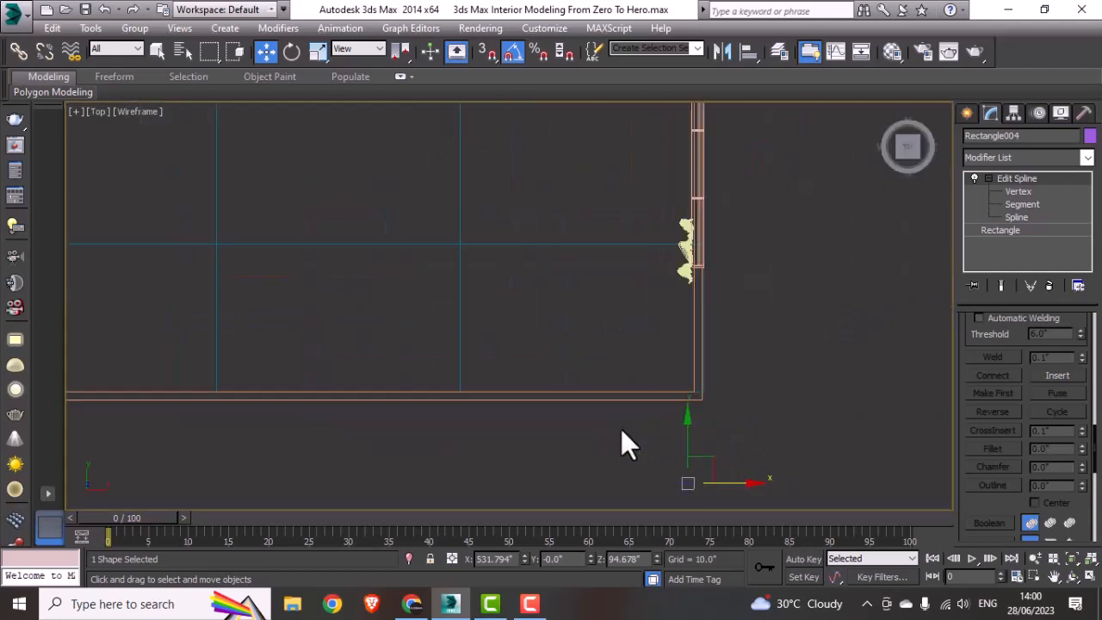
{"action": "middle_click_drag", "start_coordinate": [671, 430], "coordinate": [607, 360]}
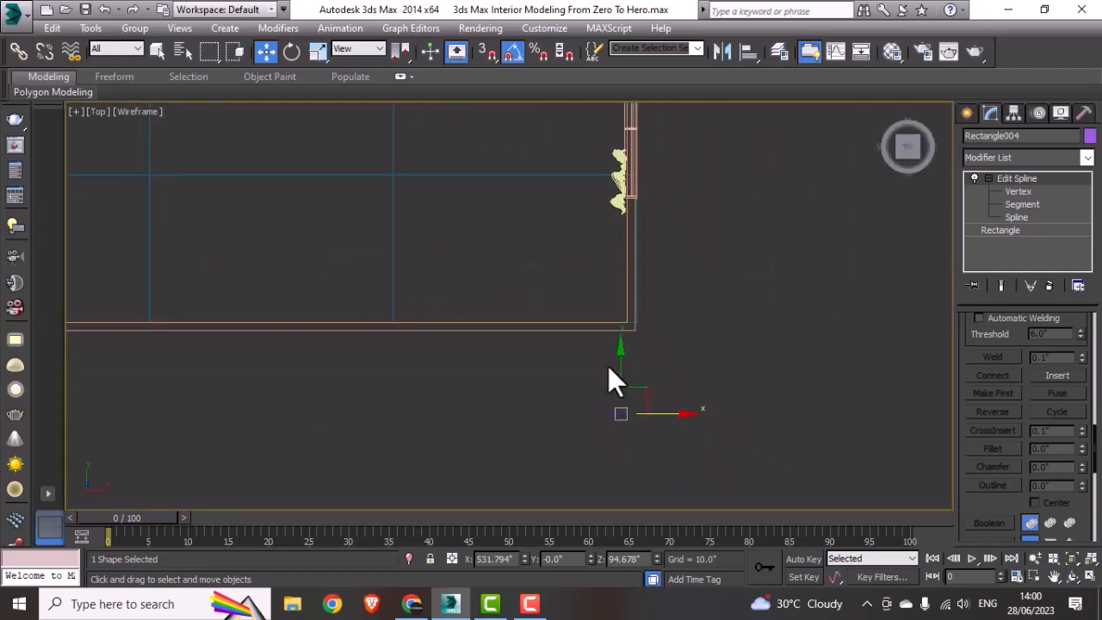
{"action": "scroll", "coordinate": [695, 404], "scroll_direction": "up", "scroll_amount": 2}
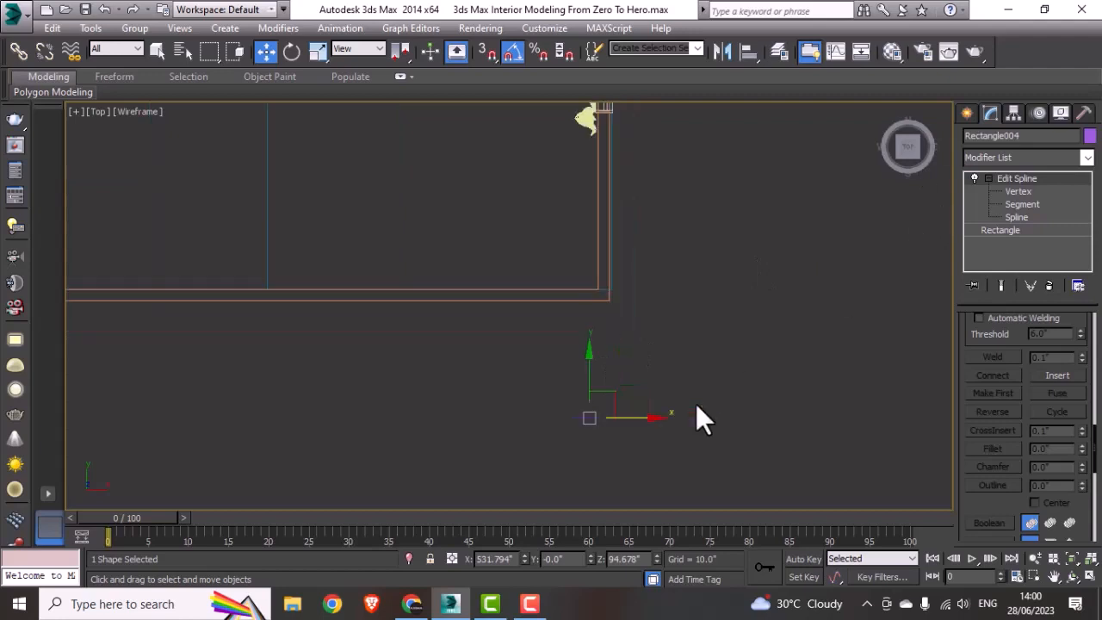
{"action": "left_click", "coordinate": [1012, 159]}
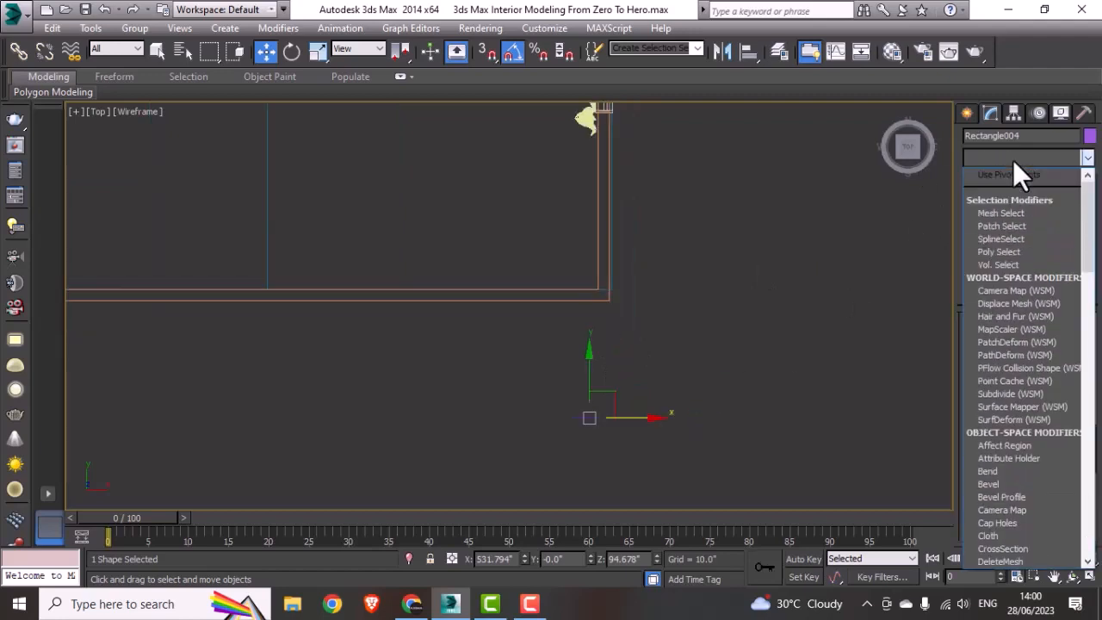
{"action": "type", "text": "ex"}
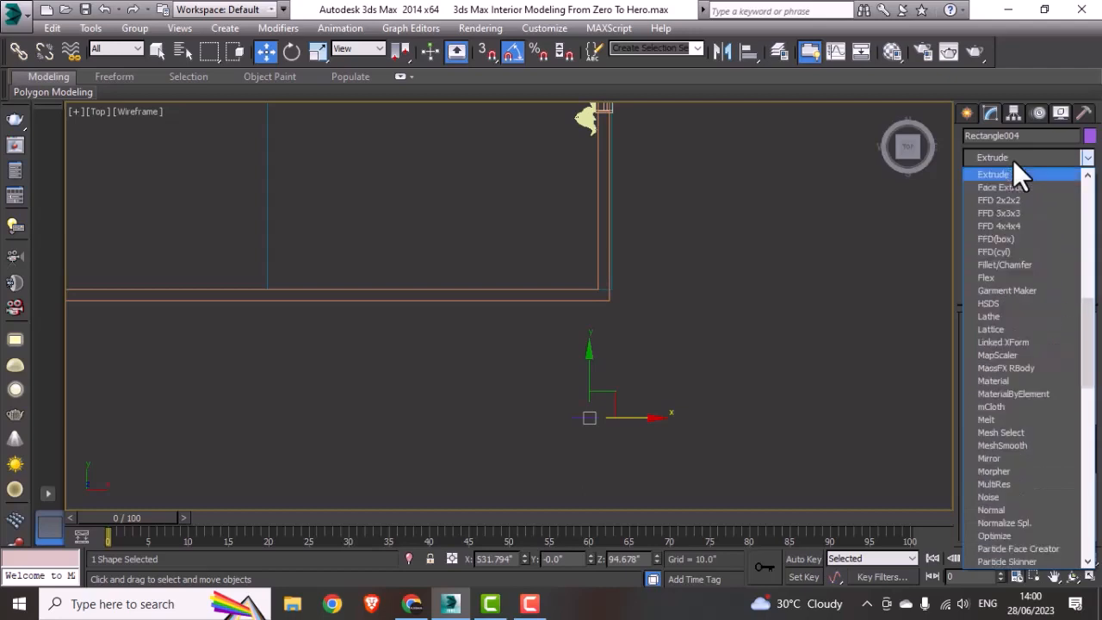
{"action": "left_click", "coordinate": [1009, 171]}
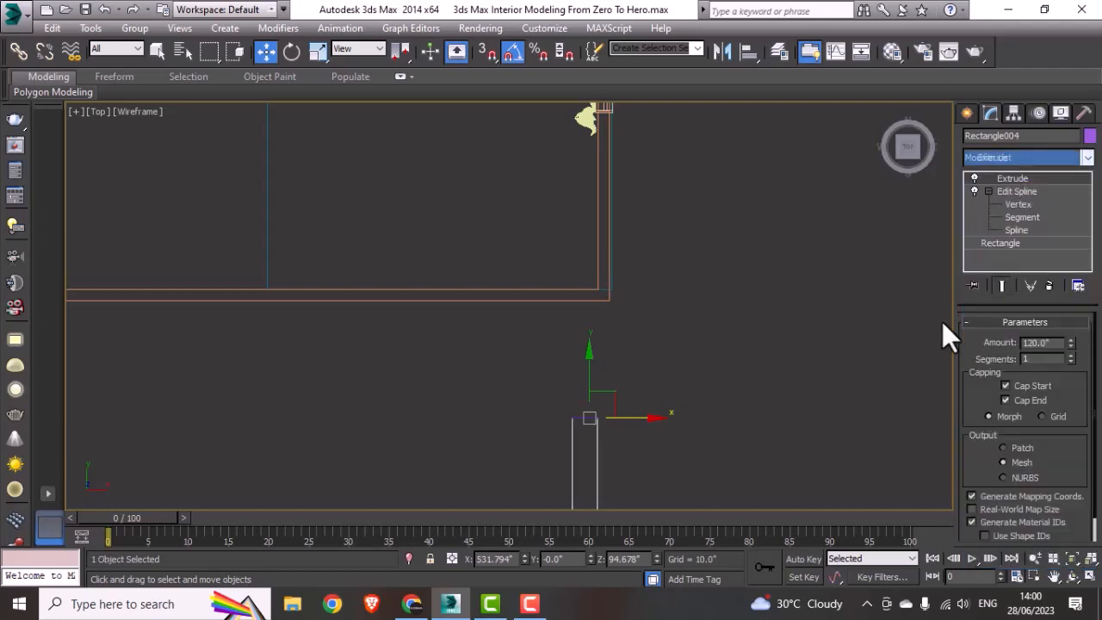
{"action": "double_click", "coordinate": [1059, 343]}
{"action": "key", "text": "Return"}
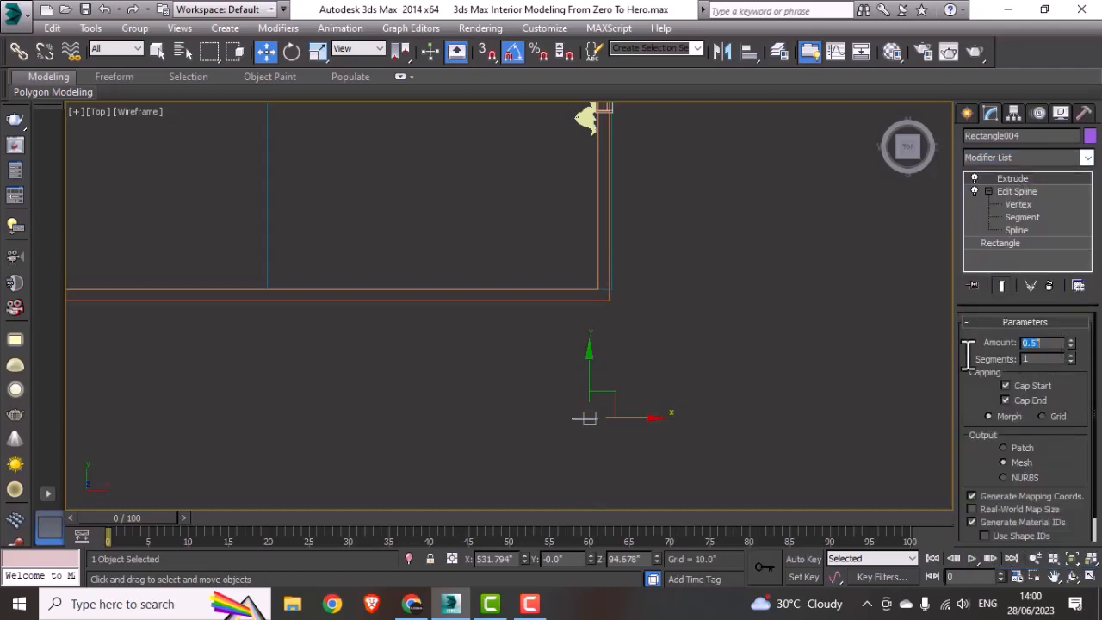
Step: Move the curtain box profile and end piece together about 95 inches along Y, just past the lower curtain on the window wall
{"action": "left_click", "coordinate": [659, 422]}
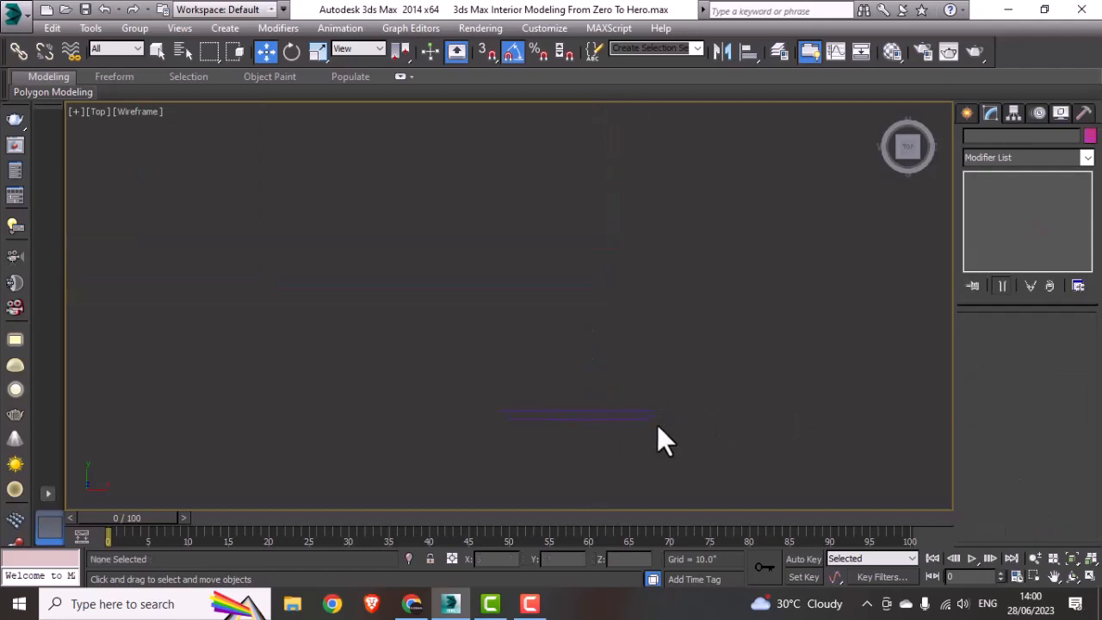
{"action": "left_click", "coordinate": [647, 407]}
{"action": "scroll", "coordinate": [647, 407], "scroll_direction": "down", "scroll_amount": 5}
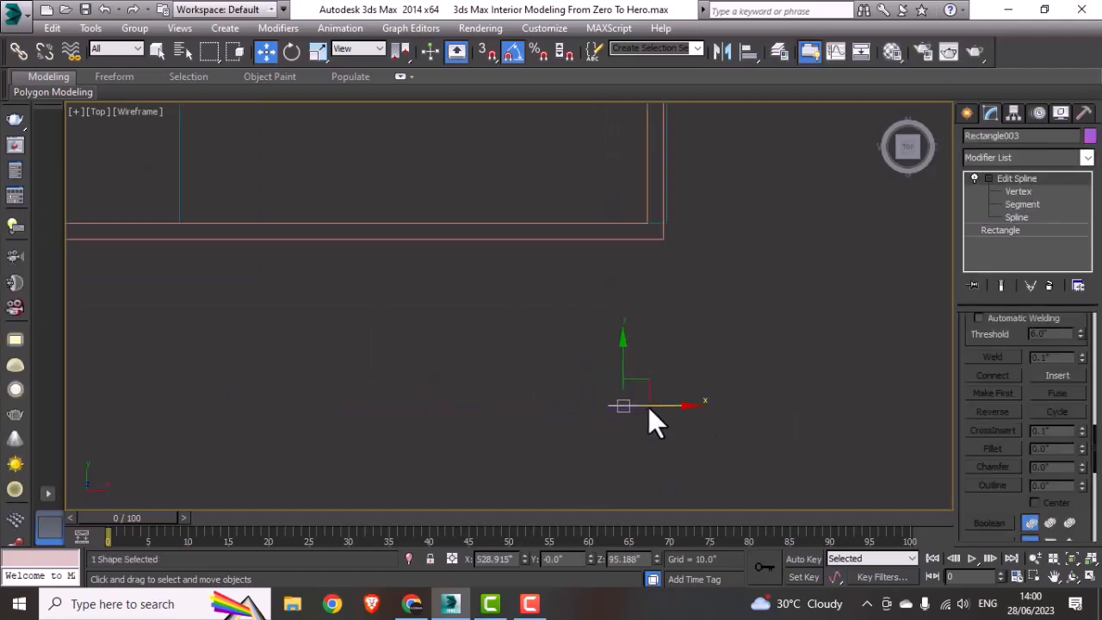
{"action": "left_click_drag", "start_coordinate": [745, 373], "coordinate": [598, 452]}
{"action": "left_click_drag", "start_coordinate": [624, 406], "coordinate": [627, 176]}
{"action": "middle_click_drag", "start_coordinate": [601, 156], "coordinate": [557, 426]}
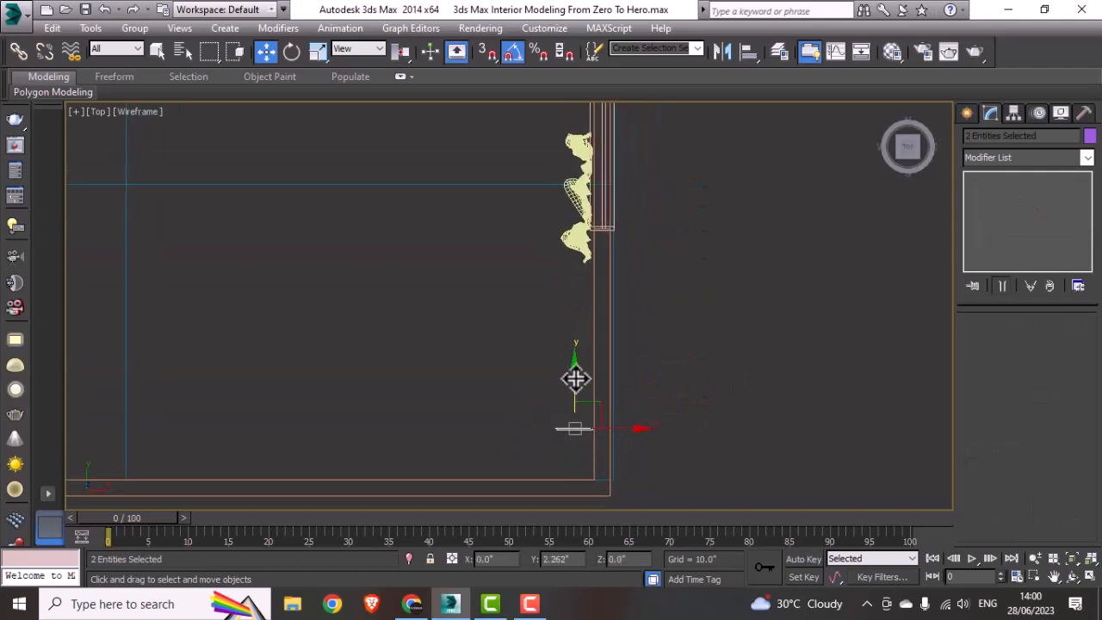
{"action": "left_click_drag", "start_coordinate": [576, 376], "coordinate": [603, 245]}
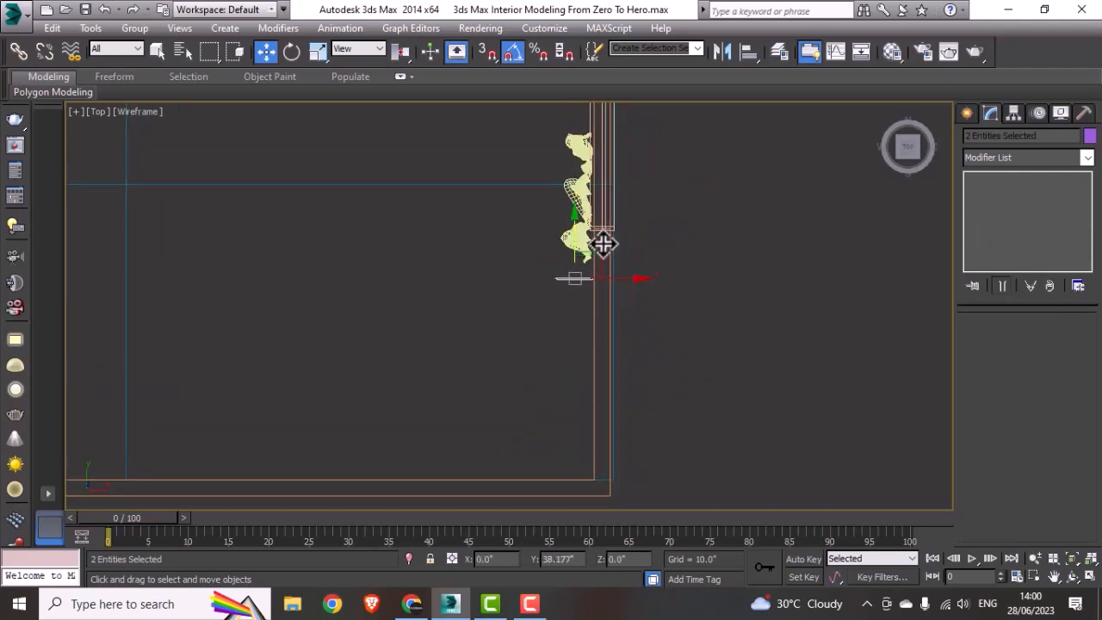
{"action": "middle_click_drag", "start_coordinate": [593, 255], "coordinate": [557, 353]}
{"action": "left_click", "coordinate": [636, 325]}
{"action": "scroll", "coordinate": [525, 369], "scroll_direction": "up", "scroll_amount": 9}
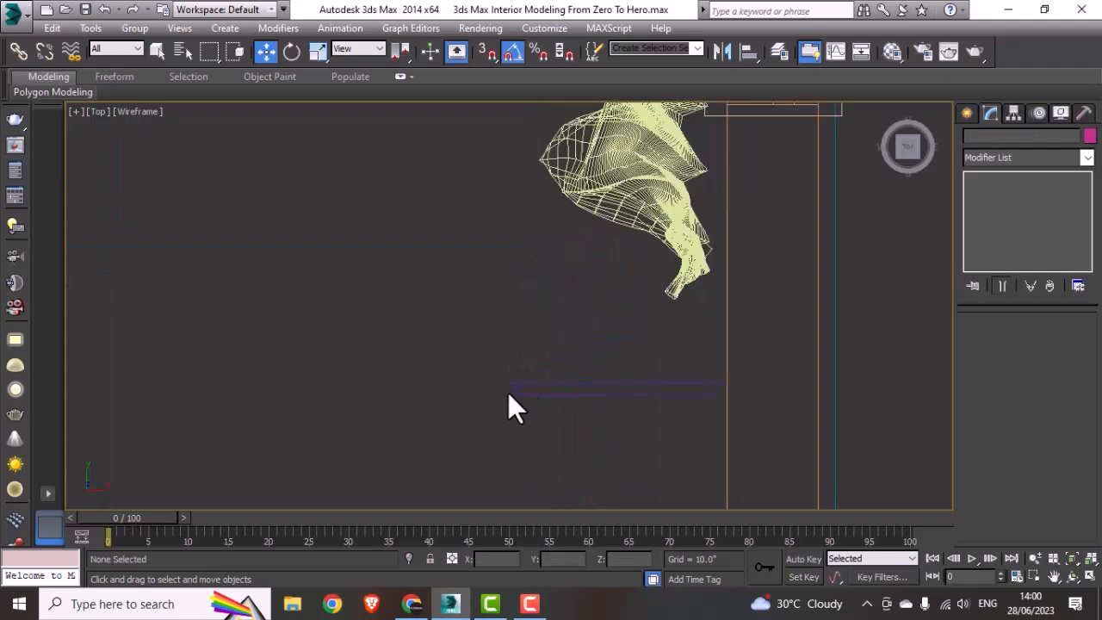
Step: Extrude the curtain box profile by -195 inches so that it spans the window and both curtains
{"action": "left_click", "coordinate": [502, 401]}
{"action": "scroll", "coordinate": [497, 407], "scroll_direction": "down", "scroll_amount": 5}
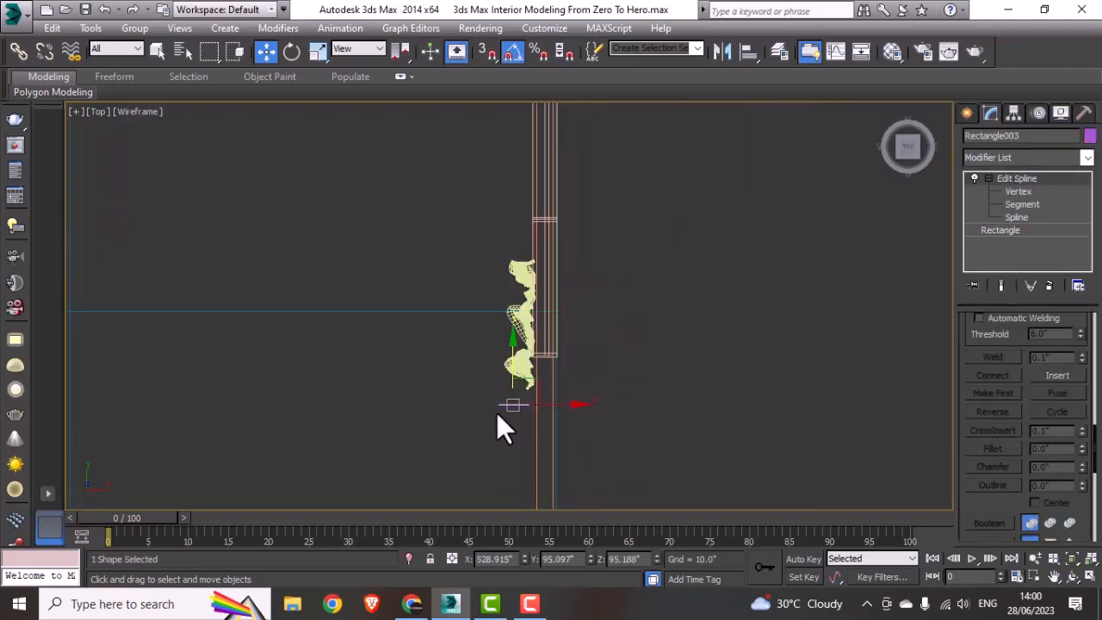
{"action": "middle_click_drag", "start_coordinate": [699, 289], "coordinate": [697, 349]}
{"action": "scroll", "coordinate": [697, 353], "scroll_direction": "down", "scroll_amount": 4}
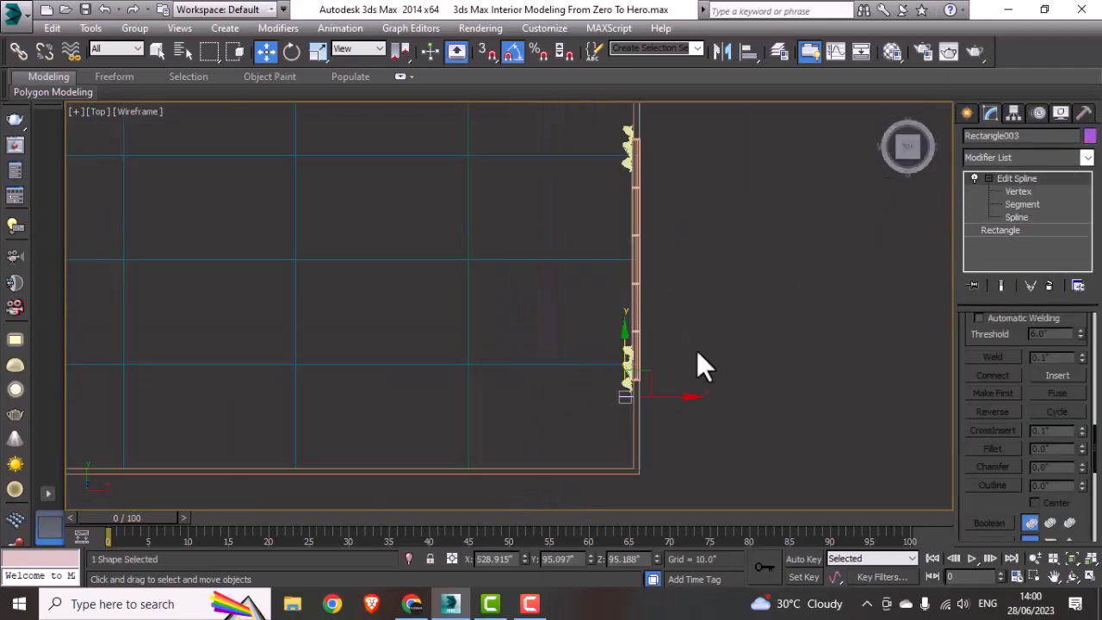
{"action": "left_click", "coordinate": [1000, 160]}
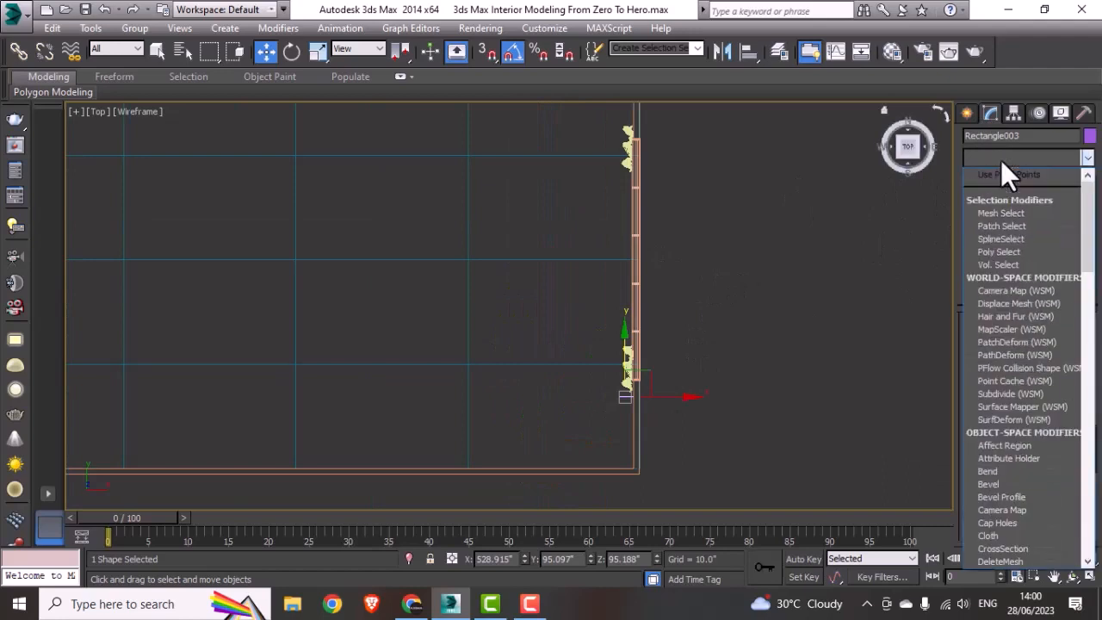
{"action": "type", "text": "ex"}
{"action": "left_click", "coordinate": [997, 174]}
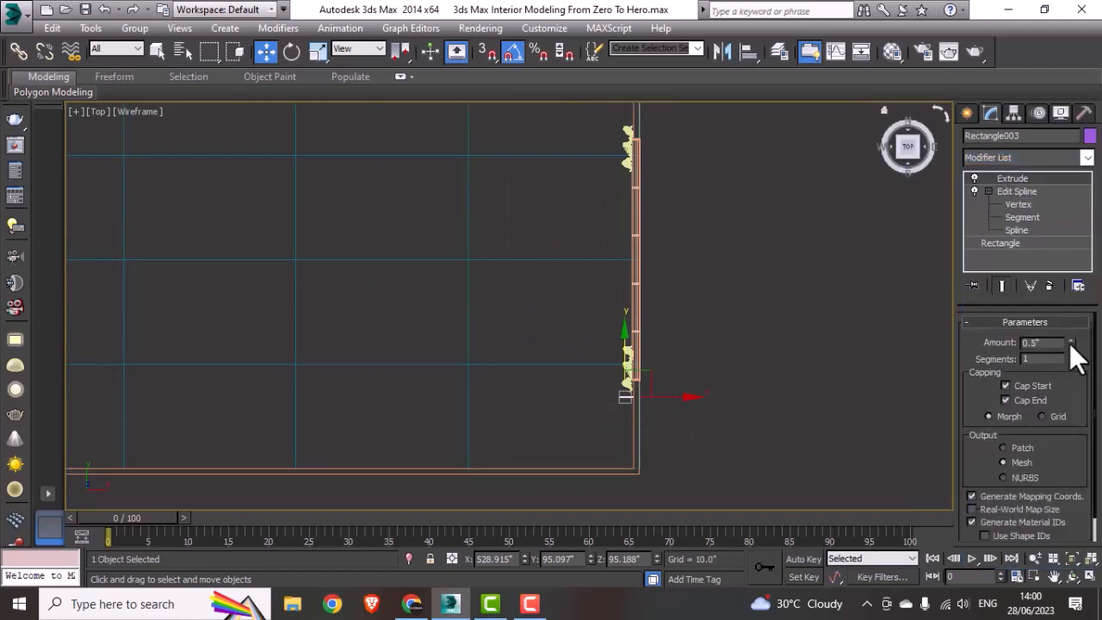
{"action": "left_click_drag", "start_coordinate": [1069, 342], "coordinate": [1069, 16]}
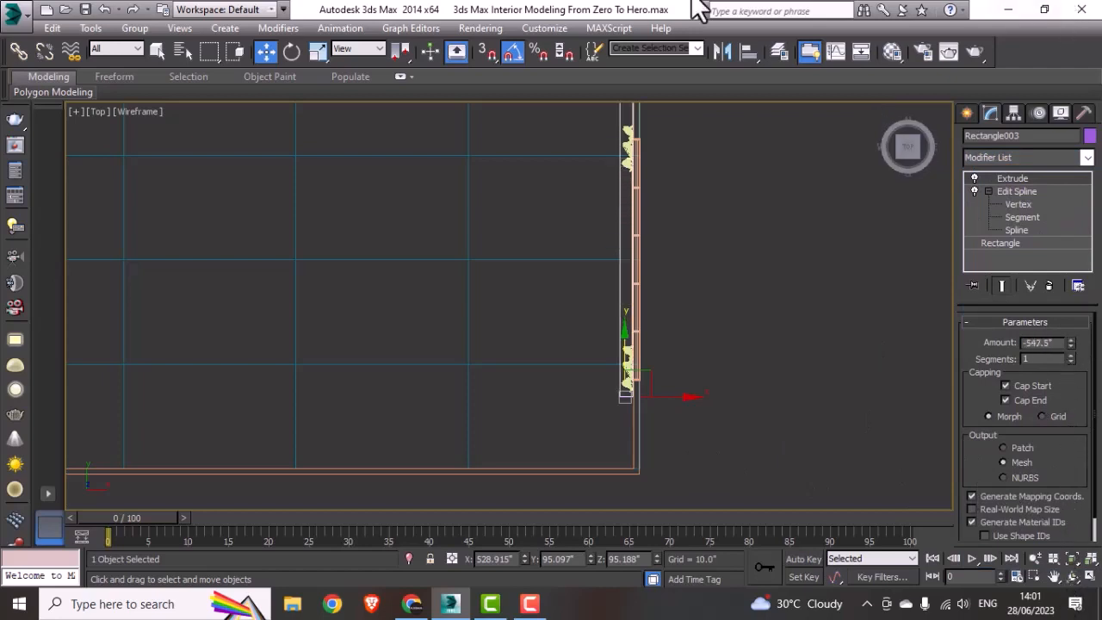
{"action": "middle_click_drag", "start_coordinate": [715, 192], "coordinate": [695, 303]}
{"action": "scroll", "coordinate": [695, 299], "scroll_direction": "down", "scroll_amount": 3}
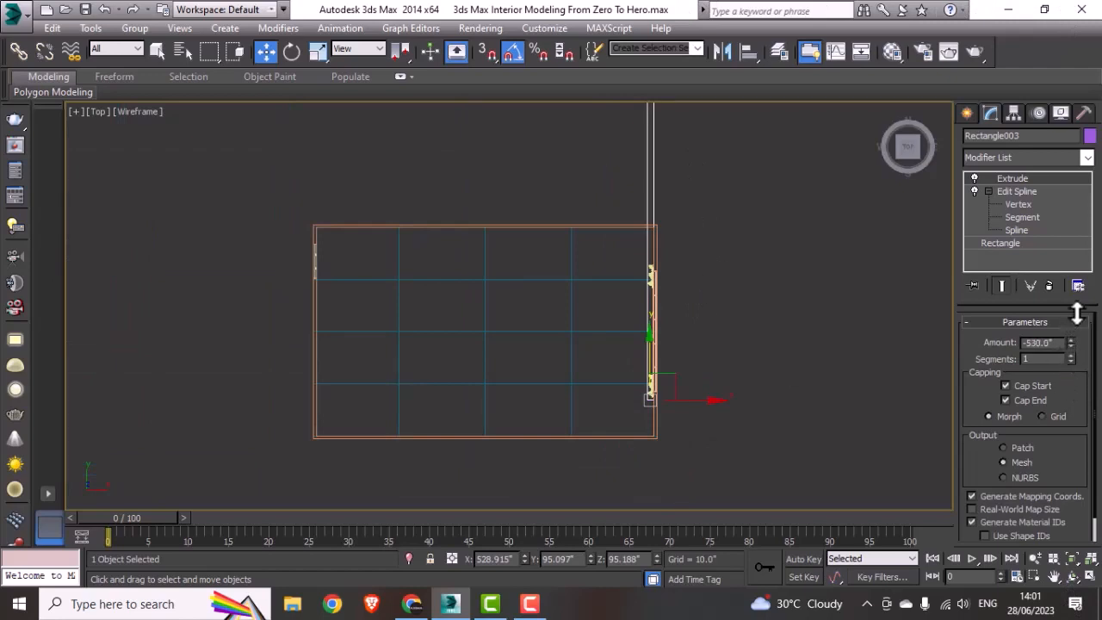
{"action": "left_click_drag", "start_coordinate": [1078, 344], "coordinate": [1099, 424]}
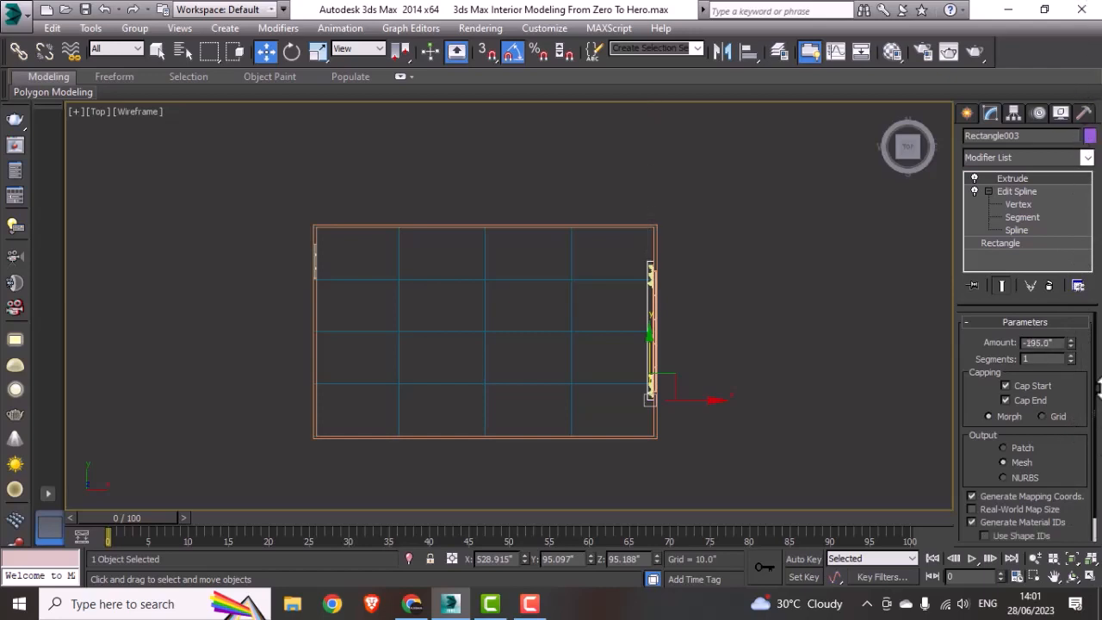
{"action": "left_click_drag", "start_coordinate": [1098, 388], "coordinate": [1013, 474]}
Step: Move the end piece about 0.5 inch along Y so it sits flush inside the curtain box's lower end
{"action": "left_click", "coordinate": [791, 408]}
{"action": "scroll", "coordinate": [609, 414], "scroll_direction": "up", "scroll_amount": 5}
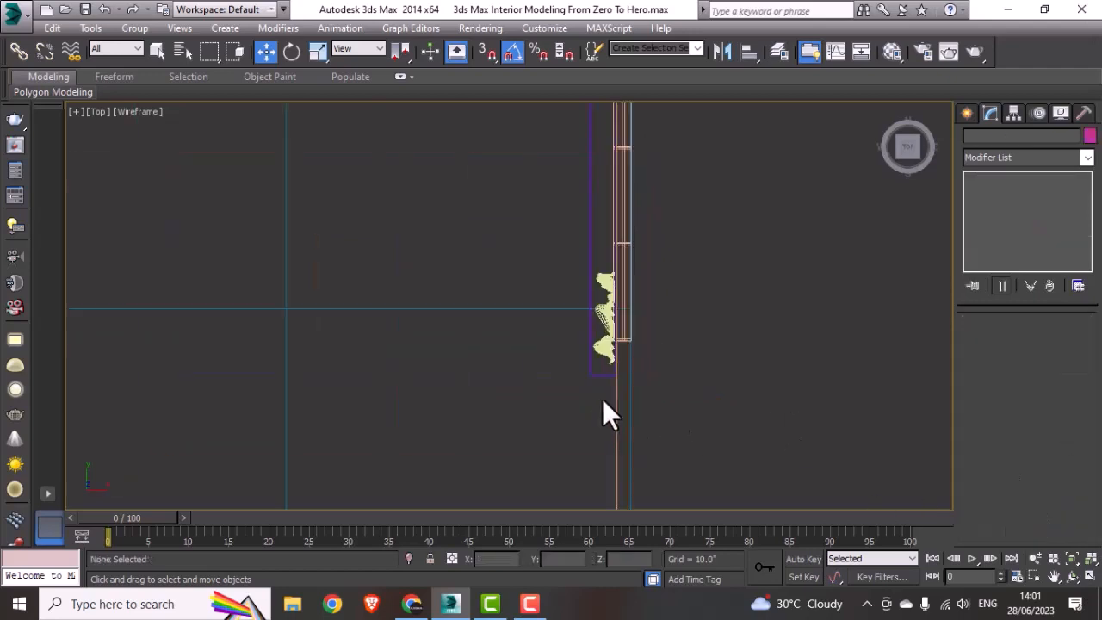
{"action": "scroll", "coordinate": [601, 398], "scroll_direction": "up", "scroll_amount": 3}
{"action": "left_click", "coordinate": [589, 379]}
{"action": "scroll", "coordinate": [605, 390], "scroll_direction": "up", "scroll_amount": 3}
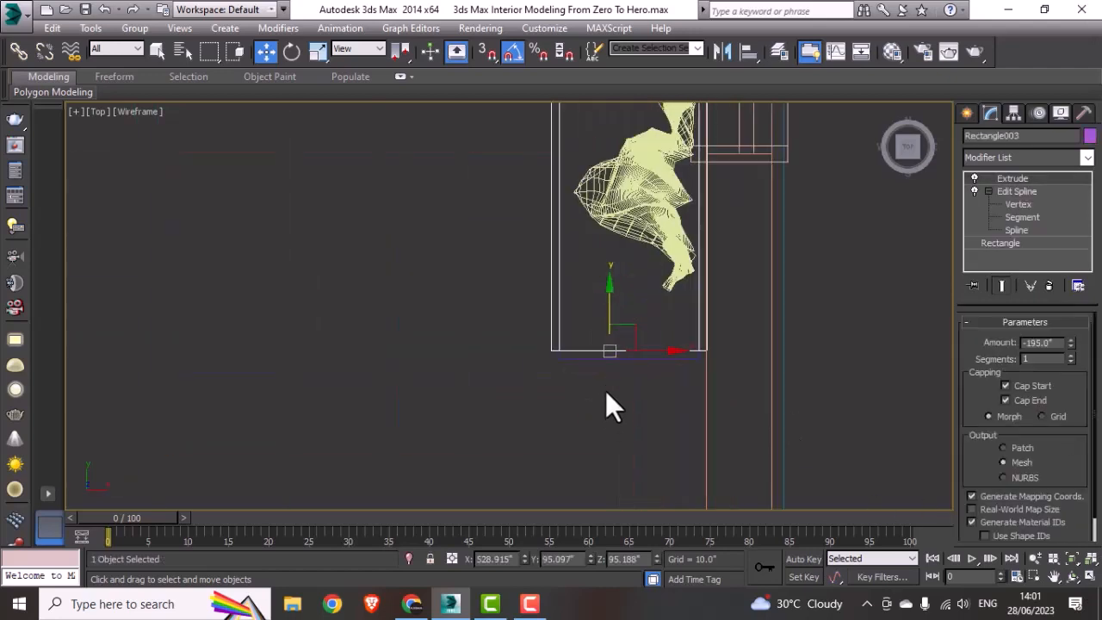
{"action": "scroll", "coordinate": [580, 362], "scroll_direction": "up", "scroll_amount": 3}
{"action": "left_click", "coordinate": [580, 361]}
{"action": "scroll", "coordinate": [714, 303], "scroll_direction": "up", "scroll_amount": 3}
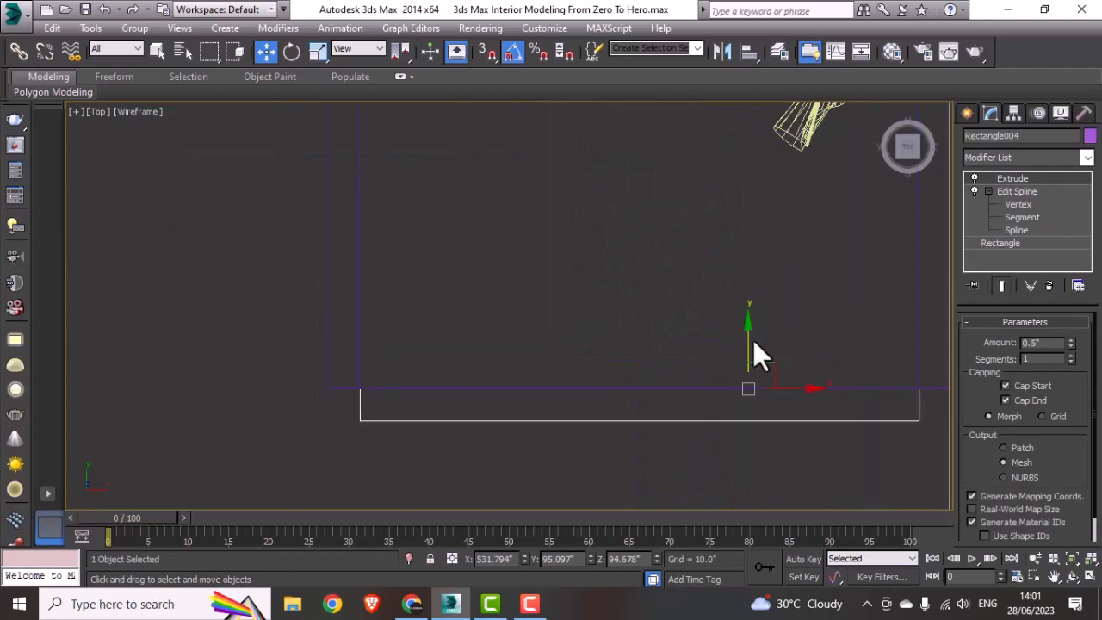
{"action": "left_click_drag", "start_coordinate": [747, 341], "coordinate": [763, 311]}
{"action": "scroll", "coordinate": [711, 379], "scroll_direction": "down", "scroll_amount": 5}
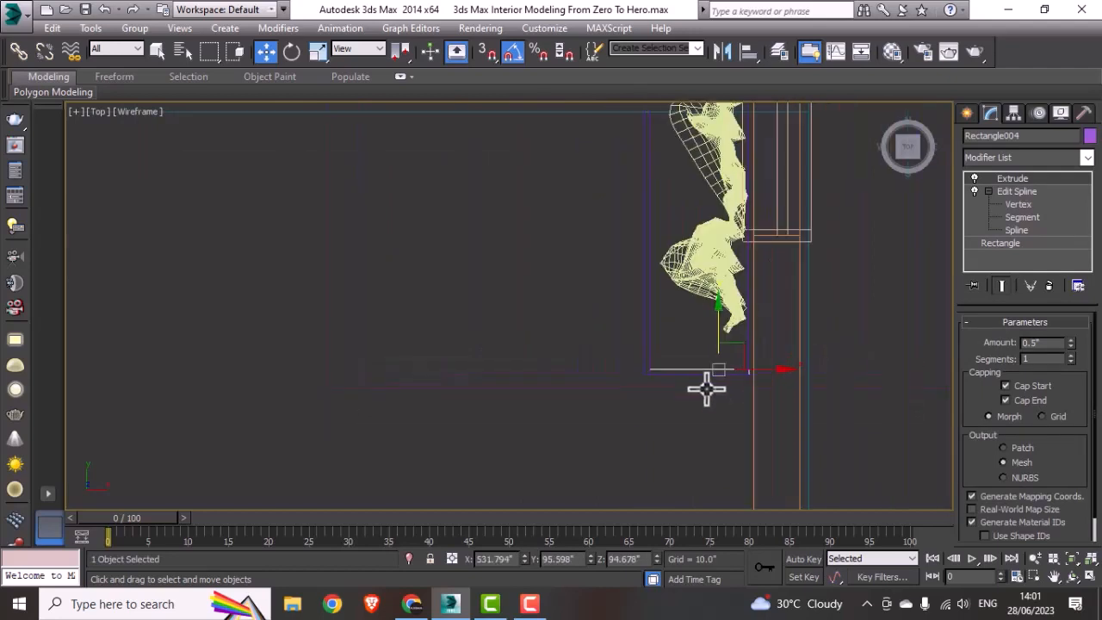
Step: Clone the end piece partway along the curtain box in the Y direction
{"action": "scroll", "coordinate": [706, 389], "scroll_direction": "down", "scroll_amount": 3}
{"action": "middle_click_drag", "start_coordinate": [723, 354], "coordinate": [629, 485]}
{"action": "scroll", "coordinate": [630, 485], "scroll_direction": "down", "scroll_amount": 3}
{"action": "left_click", "coordinate": [619, 452]}
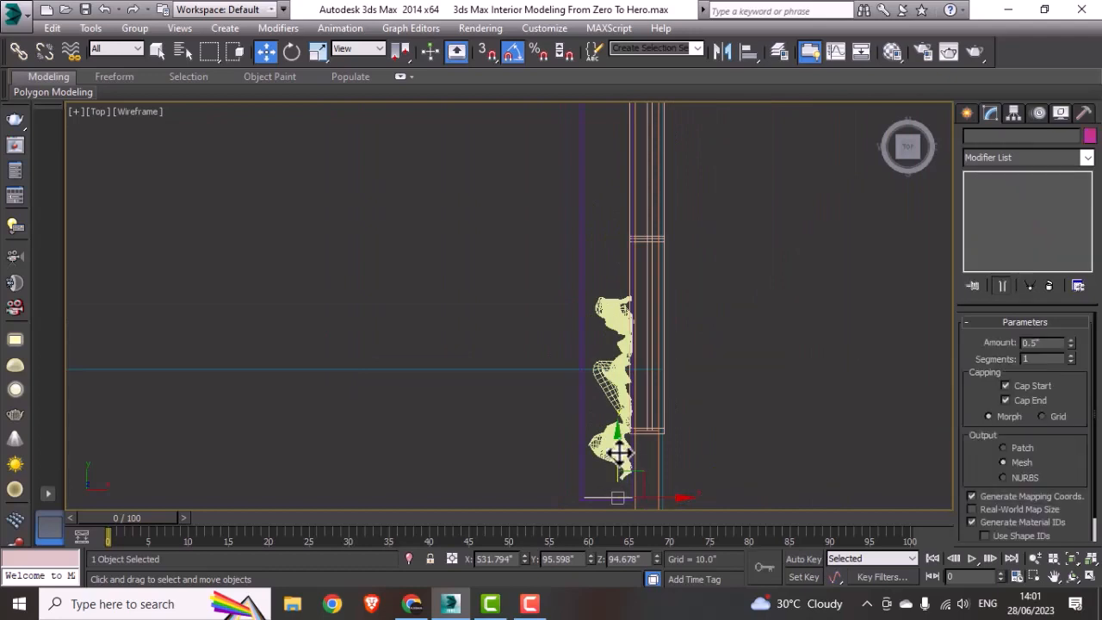
{"action": "left_click_drag", "start_coordinate": [619, 452], "coordinate": [621, 149], "text": "shift"}
{"action": "left_click", "coordinate": [553, 370]}
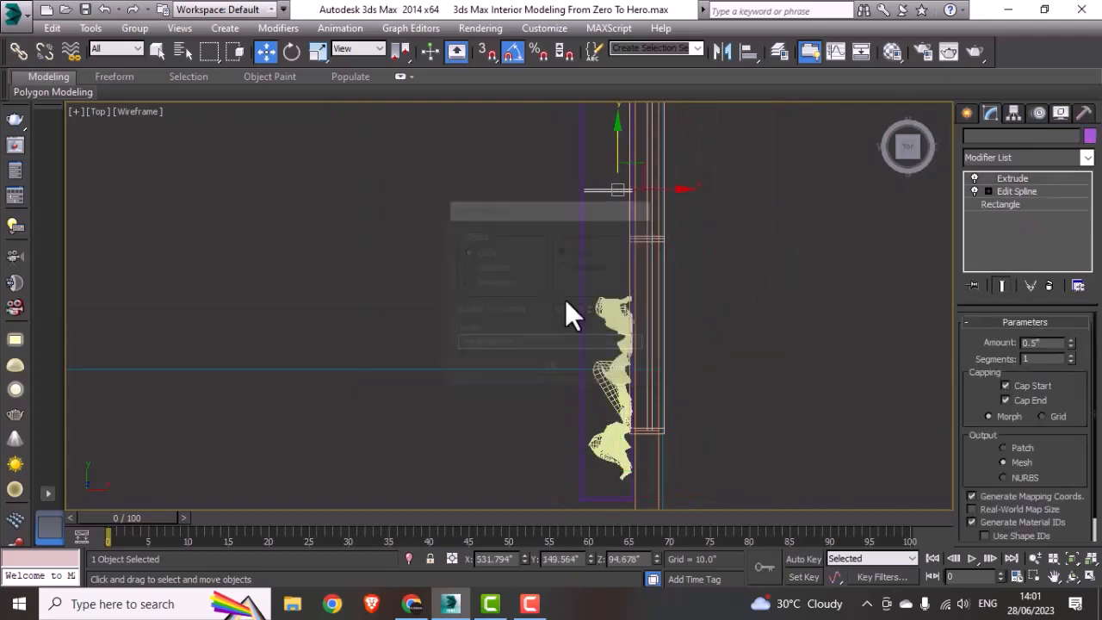
Step: Move the cloned end piece along Y to about 290.1 inches, fitting it inside the curtain box's upper end
{"action": "middle_click_drag", "start_coordinate": [565, 299], "coordinate": [545, 504]}
{"action": "left_click_drag", "start_coordinate": [564, 415], "coordinate": [571, 126]}
{"action": "middle_click_drag", "start_coordinate": [571, 177], "coordinate": [570, 403]}
{"action": "scroll", "coordinate": [570, 349], "scroll_direction": "down", "scroll_amount": 5}
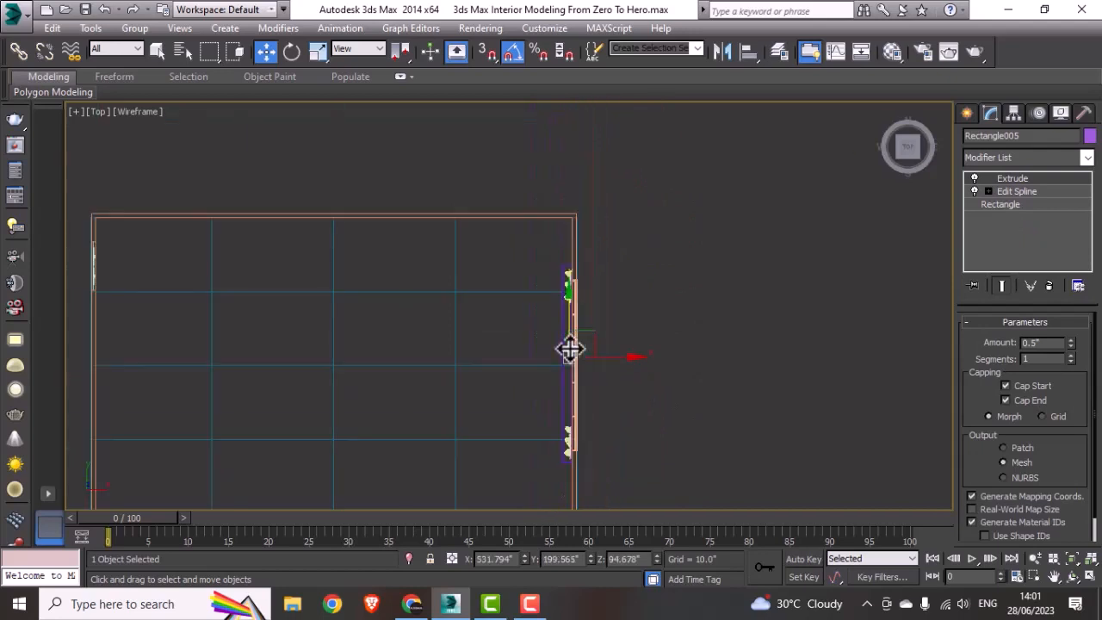
{"action": "left_click_drag", "start_coordinate": [569, 349], "coordinate": [570, 217]}
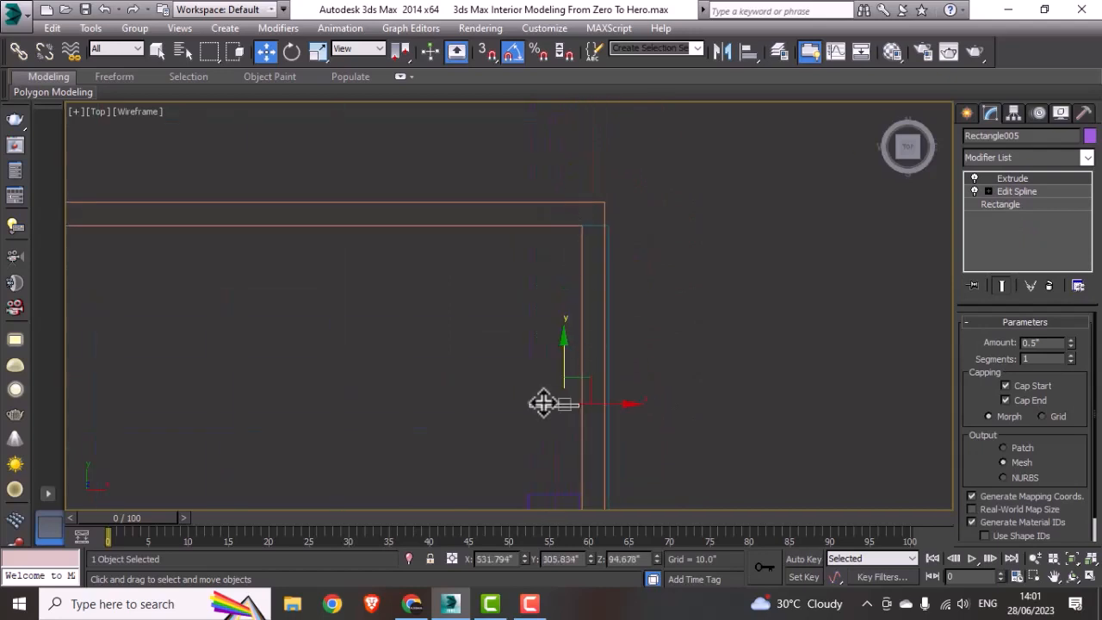
{"action": "middle_click_drag", "start_coordinate": [546, 401], "coordinate": [568, 249]}
{"action": "left_click_drag", "start_coordinate": [573, 227], "coordinate": [567, 310]}
{"action": "scroll", "coordinate": [559, 359], "scroll_direction": "up", "scroll_amount": 8}
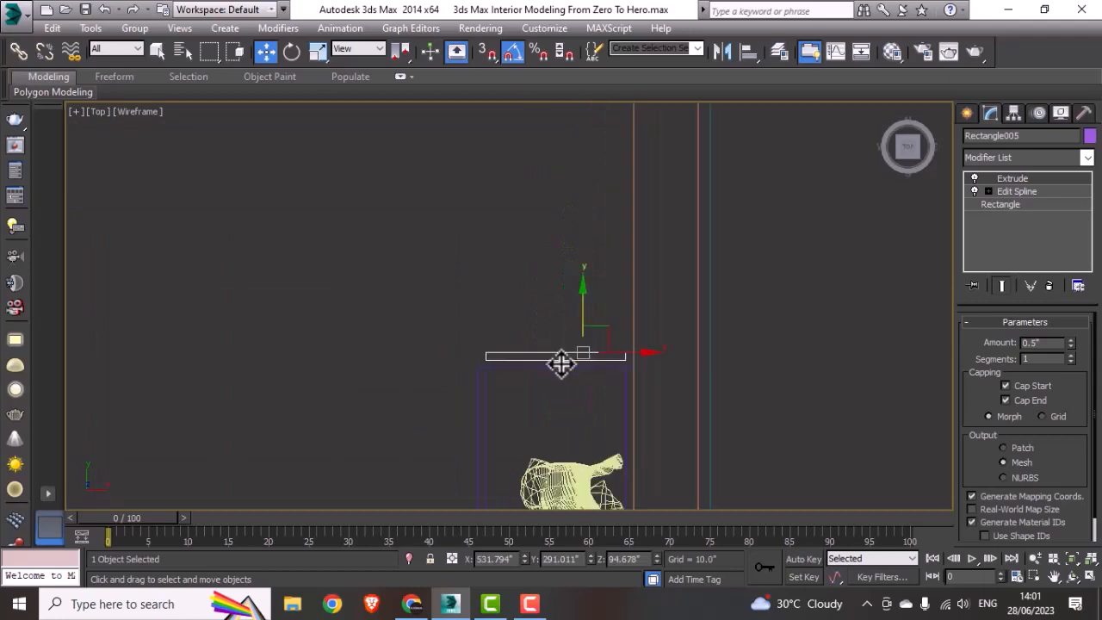
{"action": "left_click_drag", "start_coordinate": [680, 252], "coordinate": [654, 336]}
{"action": "scroll", "coordinate": [530, 263], "scroll_direction": "down", "scroll_amount": 8}
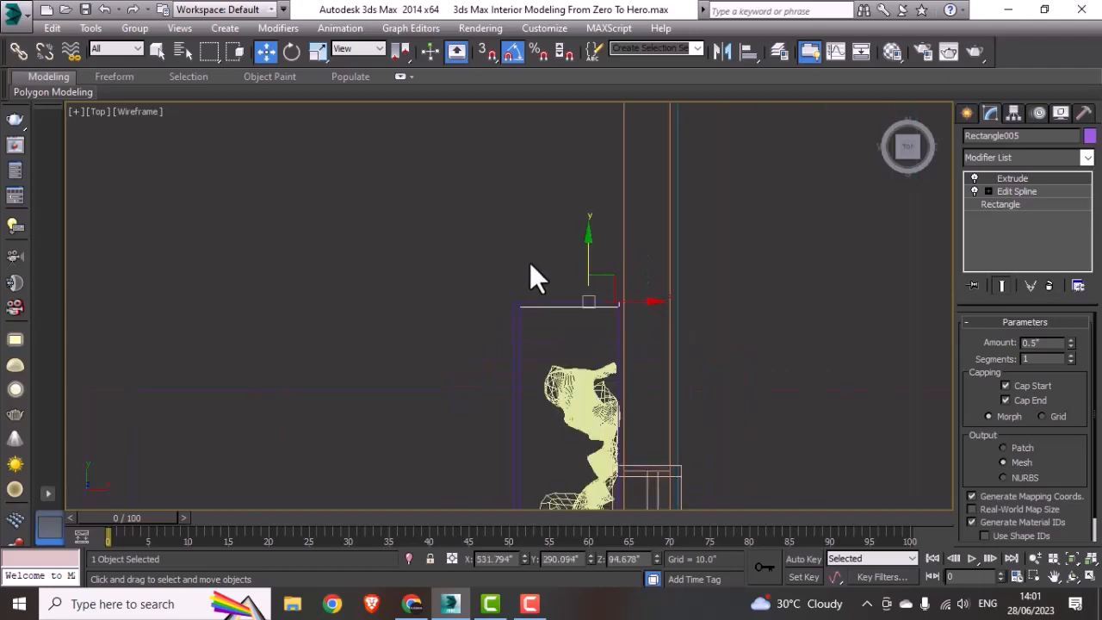
Step: Select the curtain box and both end pieces together, and check the assembly in 3D before returning to the Top view
{"action": "scroll", "coordinate": [575, 404], "scroll_direction": "up", "scroll_amount": 3}
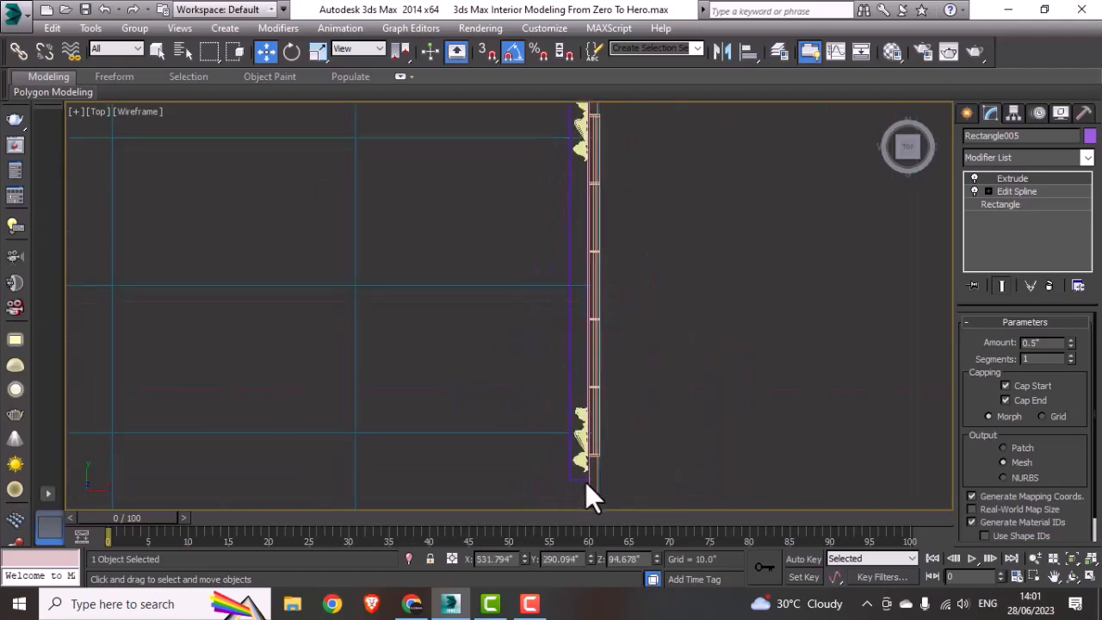
{"action": "scroll", "coordinate": [564, 460], "scroll_direction": "up", "scroll_amount": 4}
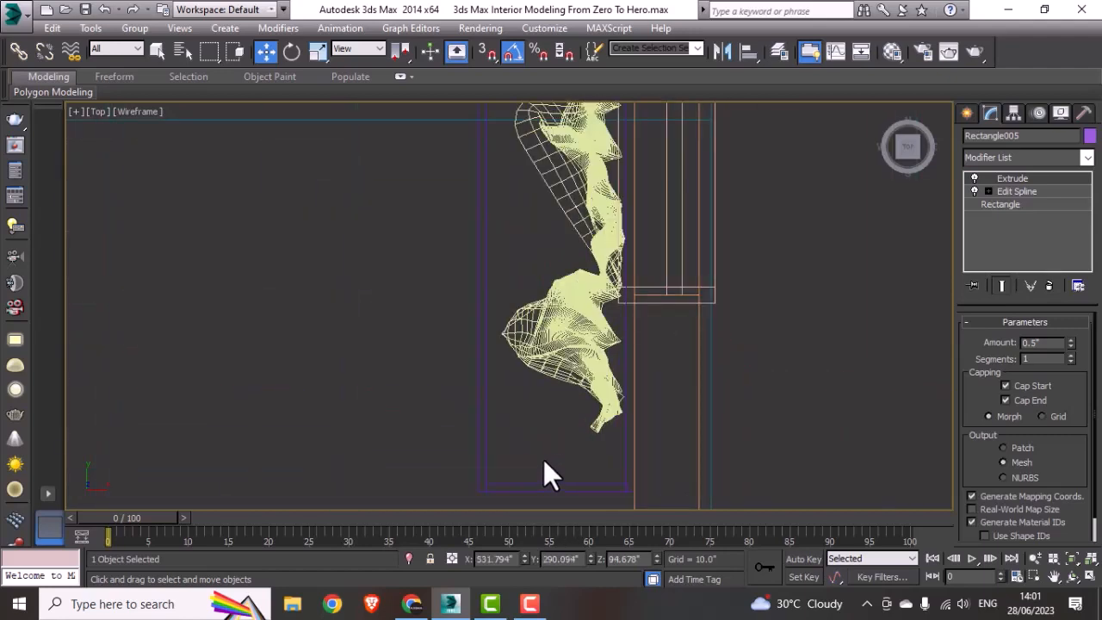
{"action": "left_click_drag", "start_coordinate": [543, 460], "coordinate": [464, 498]}
{"action": "scroll", "coordinate": [491, 464], "scroll_direction": "down", "scroll_amount": 4}
{"action": "scroll", "coordinate": [492, 465], "scroll_direction": "down", "scroll_amount": 3}
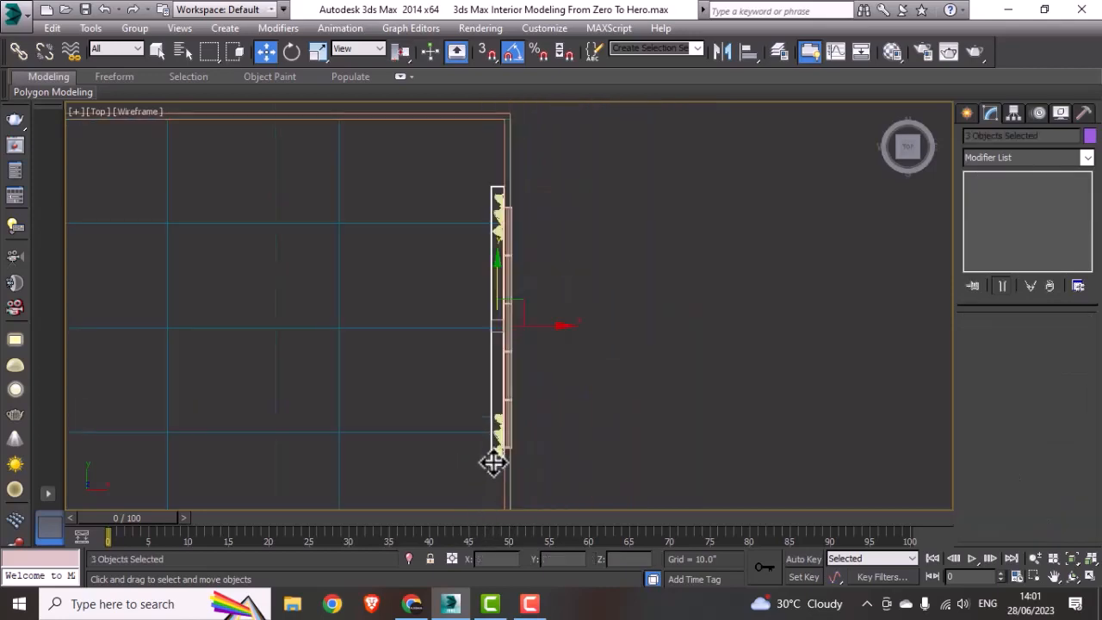
{"action": "middle_click_drag", "start_coordinate": [492, 463], "coordinate": [589, 352], "text": "alt"}
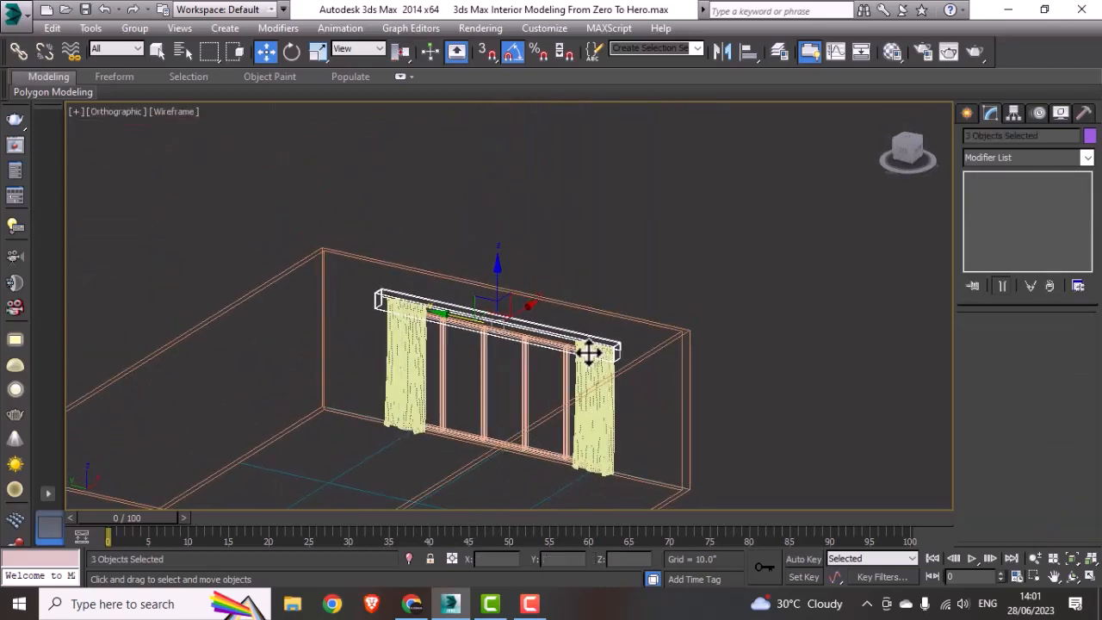
{"action": "key", "text": "t"}
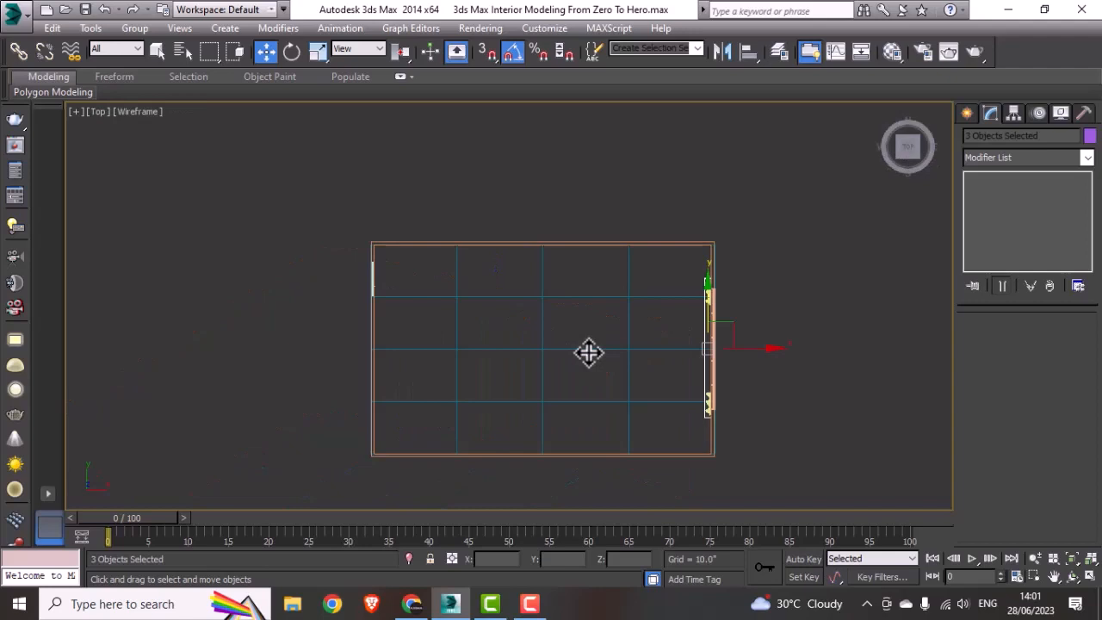
Step: Group the curtain box and its two end pieces as "curtain holder", and clear the selection
{"action": "key", "text": "alt+w"}
{"action": "right_click", "coordinate": [801, 426]}
{"action": "key", "text": "alt+w"}
{"action": "middle_click_drag", "start_coordinate": [476, 381], "coordinate": [571, 373], "text": "alt"}
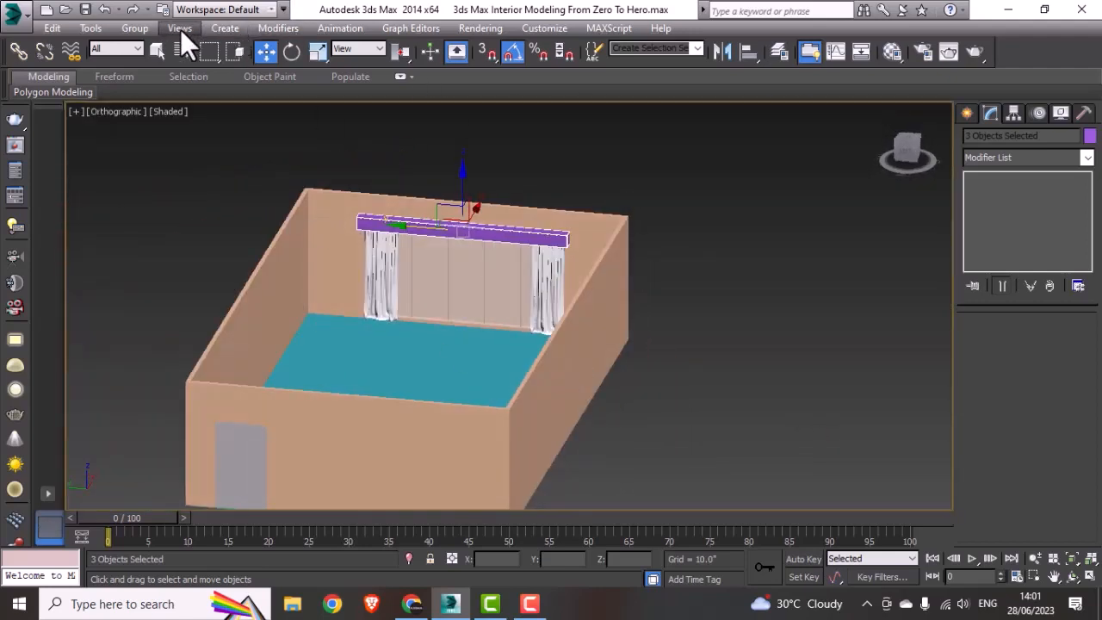
{"action": "left_click", "coordinate": [138, 30]}
{"action": "left_click", "coordinate": [162, 50]}
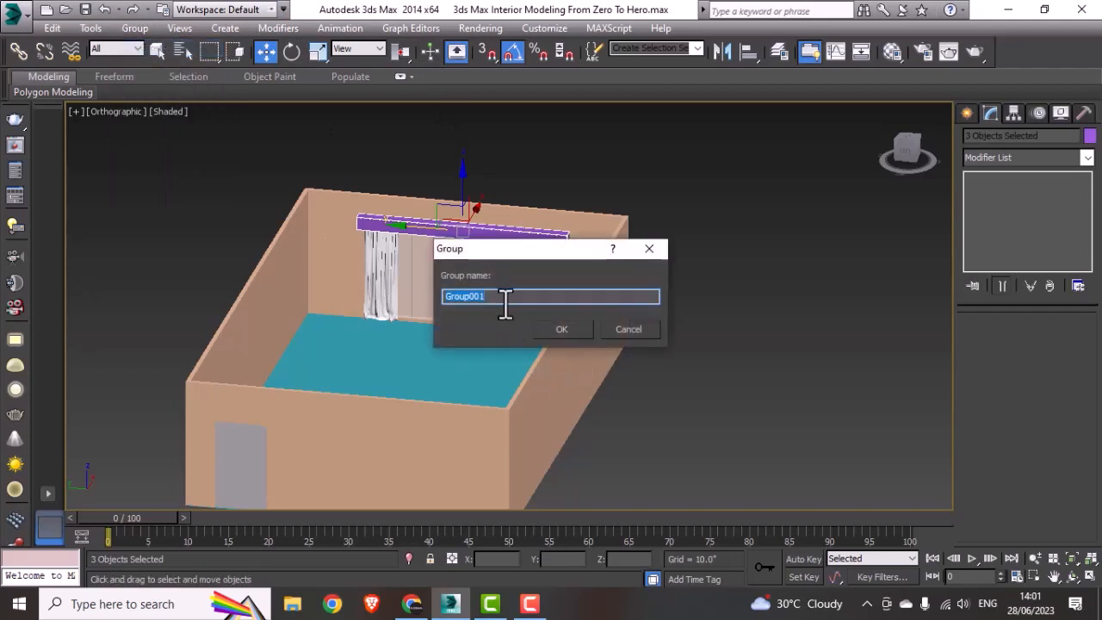
{"action": "type", "text": "curtain holder"}
{"action": "left_click", "coordinate": [560, 327]}
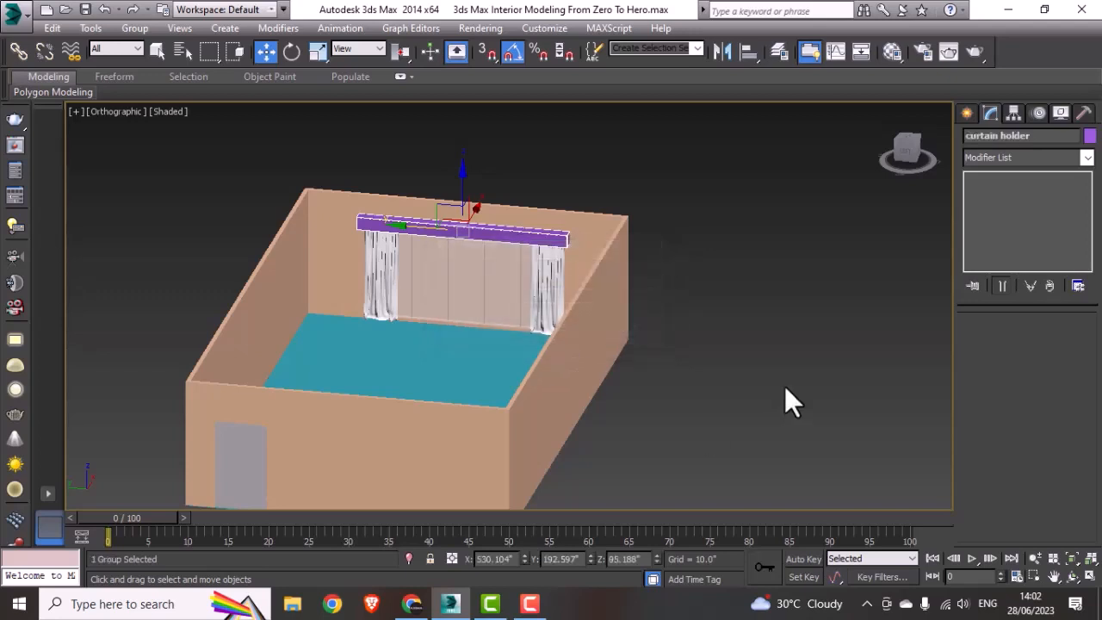
{"action": "left_click", "coordinate": [784, 386]}
Step: Assign V-Ray Adv 3.60.03 as the production renderer in the render setup
{"action": "middle_click_drag", "start_coordinate": [504, 351], "coordinate": [506, 420], "text": "alt"}
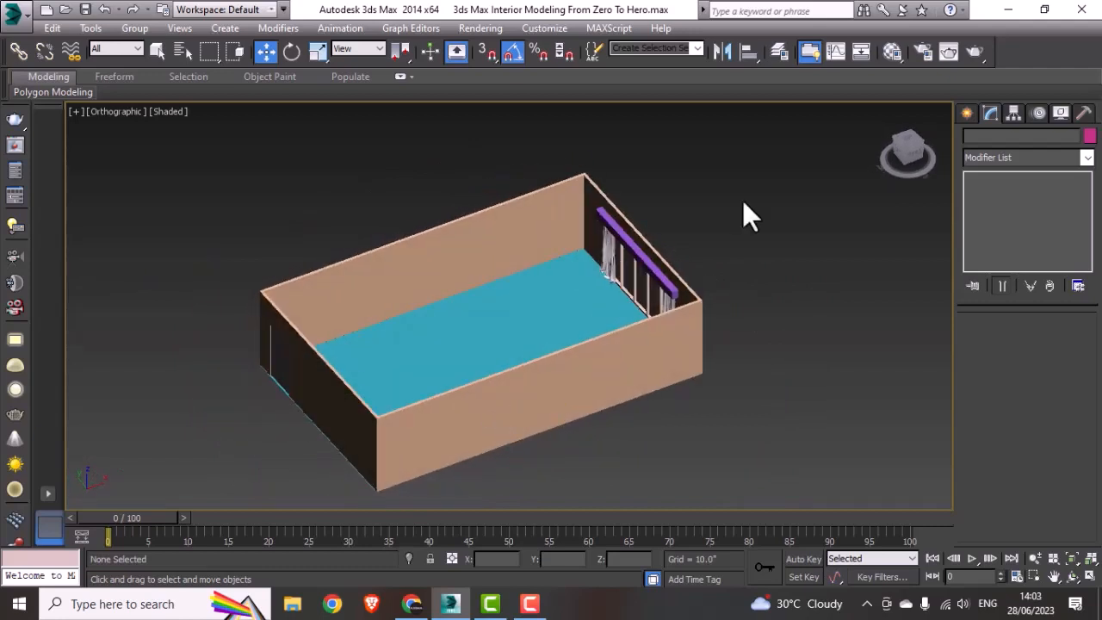
{"action": "middle_click_drag", "start_coordinate": [603, 292], "coordinate": [616, 282]}
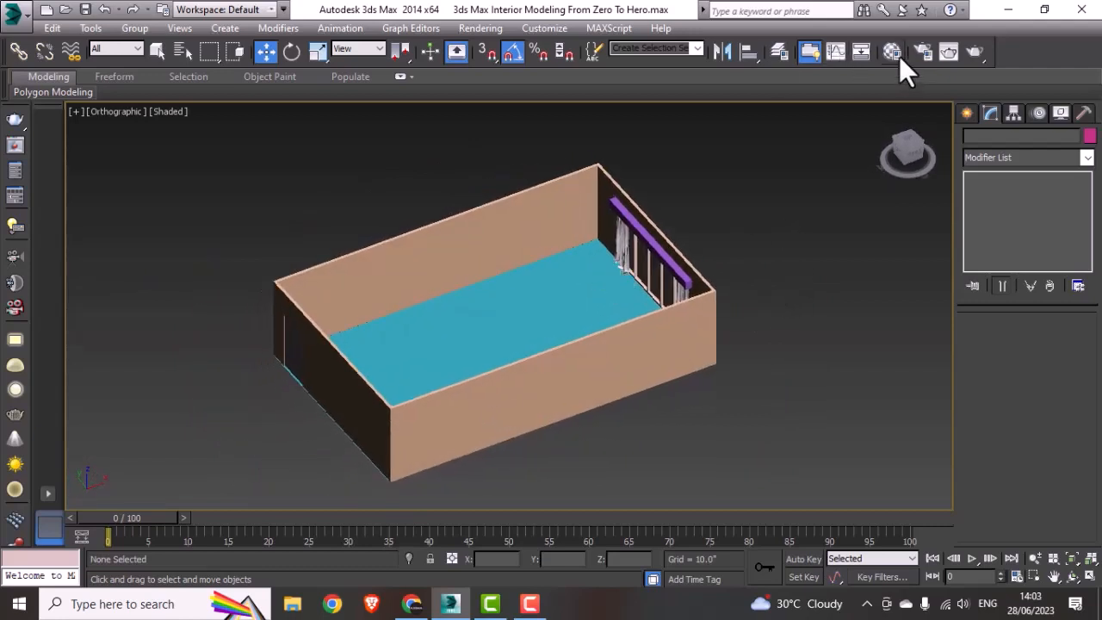
{"action": "left_click", "coordinate": [925, 54]}
{"action": "left_click", "coordinate": [673, 212]}
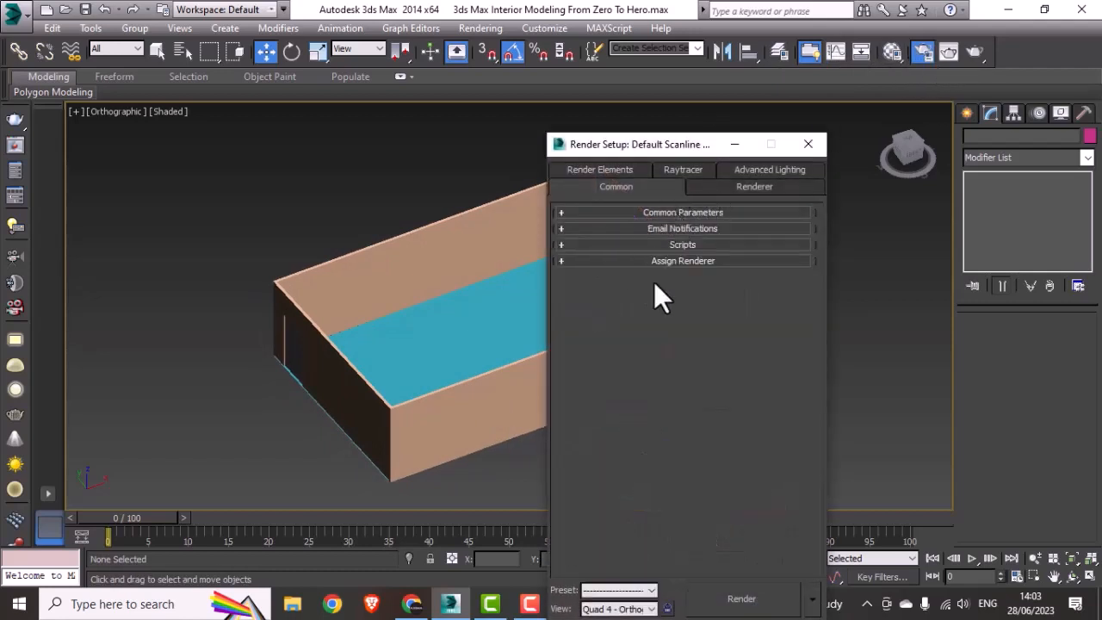
{"action": "left_click", "coordinate": [661, 261]}
{"action": "left_click", "coordinate": [776, 284]}
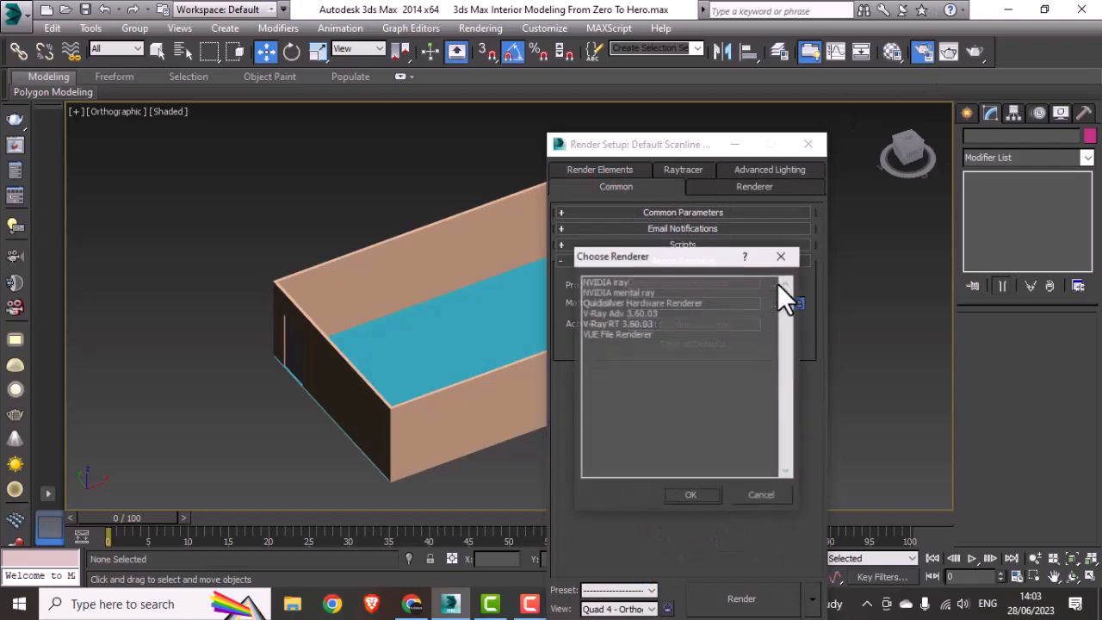
{"action": "left_click", "coordinate": [610, 315]}
{"action": "left_click", "coordinate": [691, 496]}
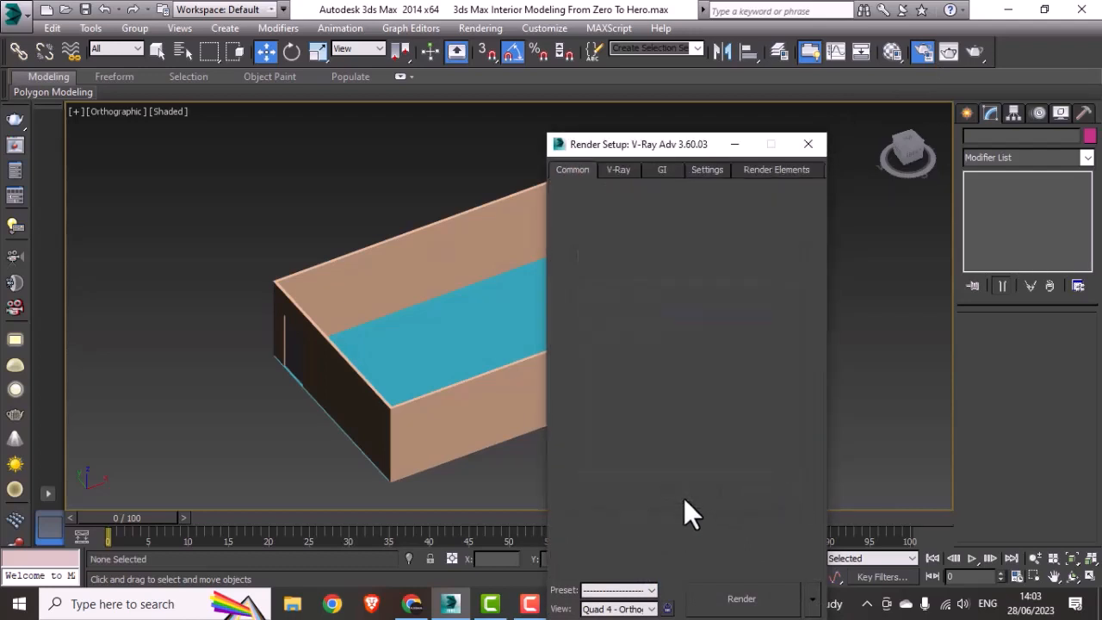
{"action": "left_click", "coordinate": [803, 144]}
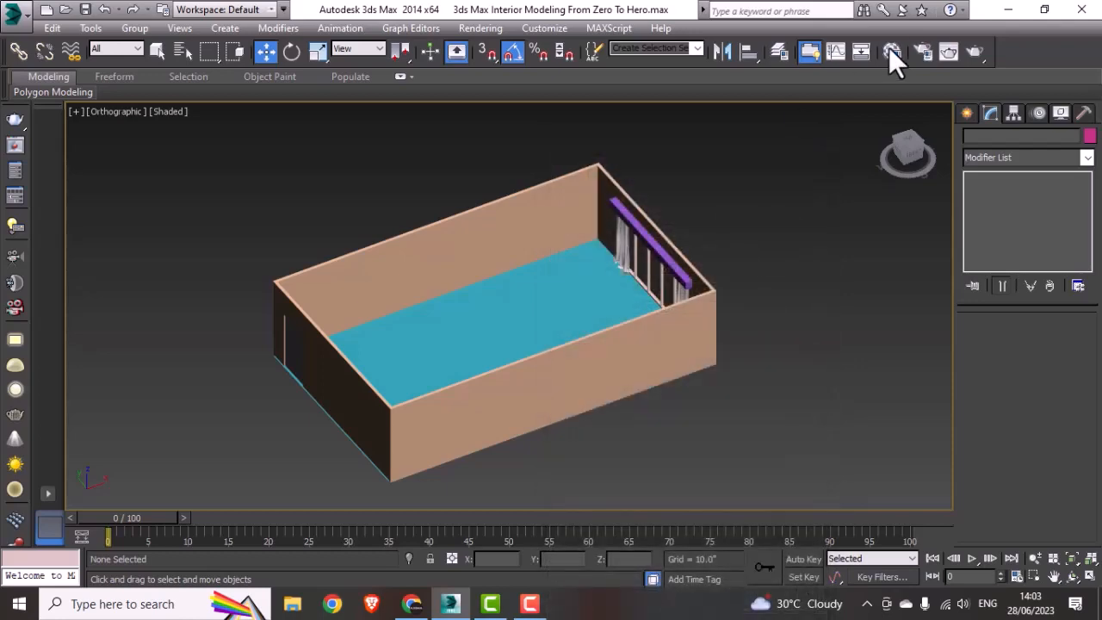
Step: Turn the first sample slot in the Material Editor into a VRayMtl material
{"action": "key", "text": "m"}
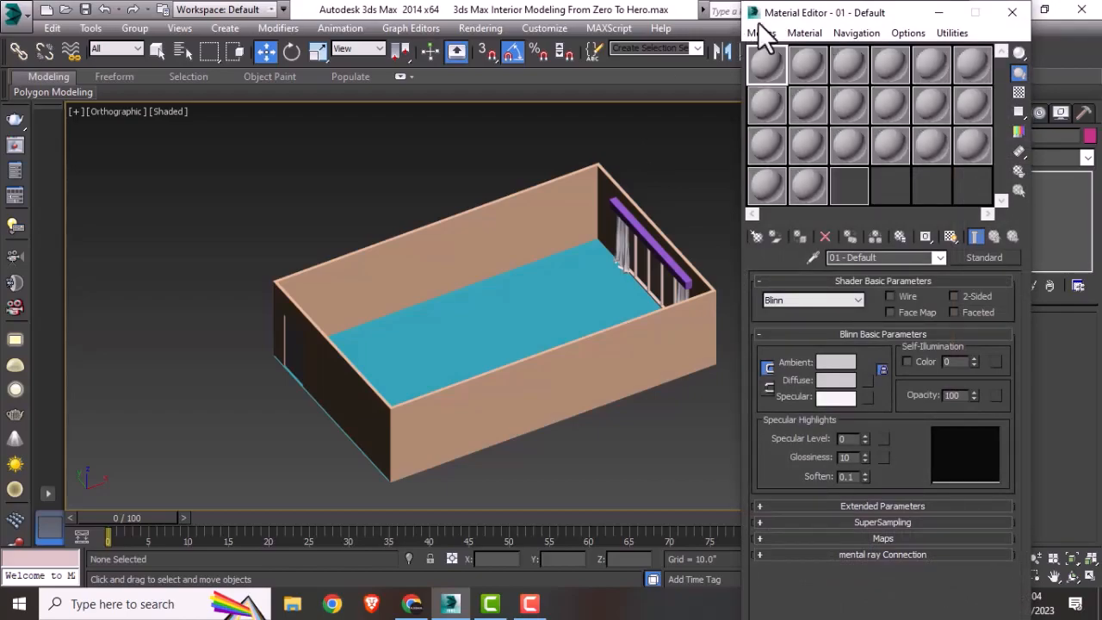
{"action": "left_click_drag", "start_coordinate": [895, 13], "coordinate": [793, 33]}
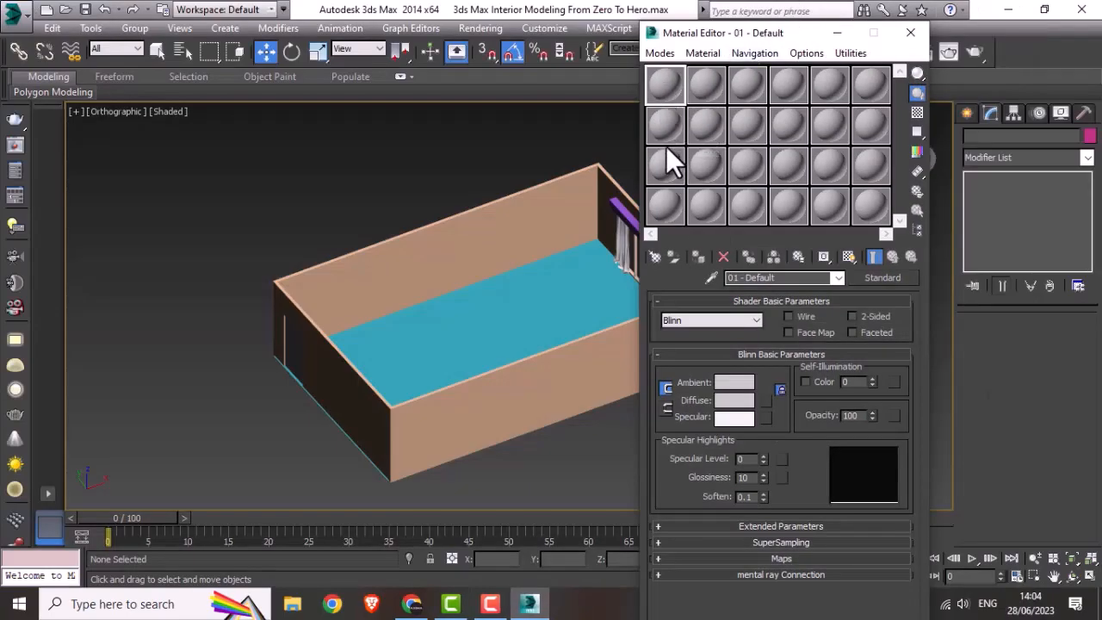
{"action": "left_click", "coordinate": [654, 257]}
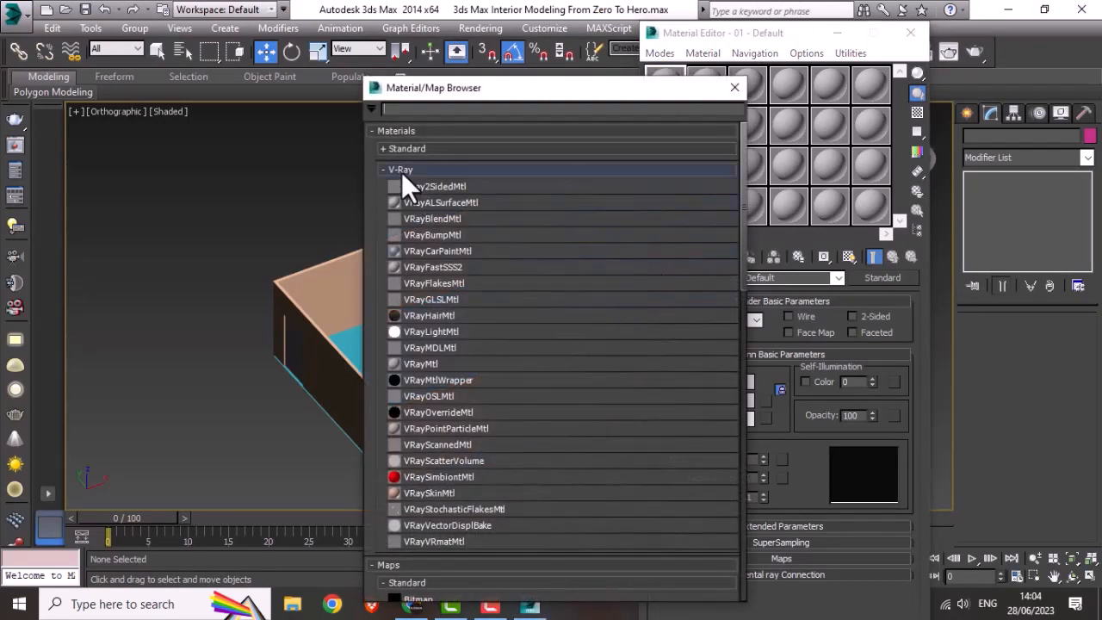
{"action": "double_click", "coordinate": [426, 365]}
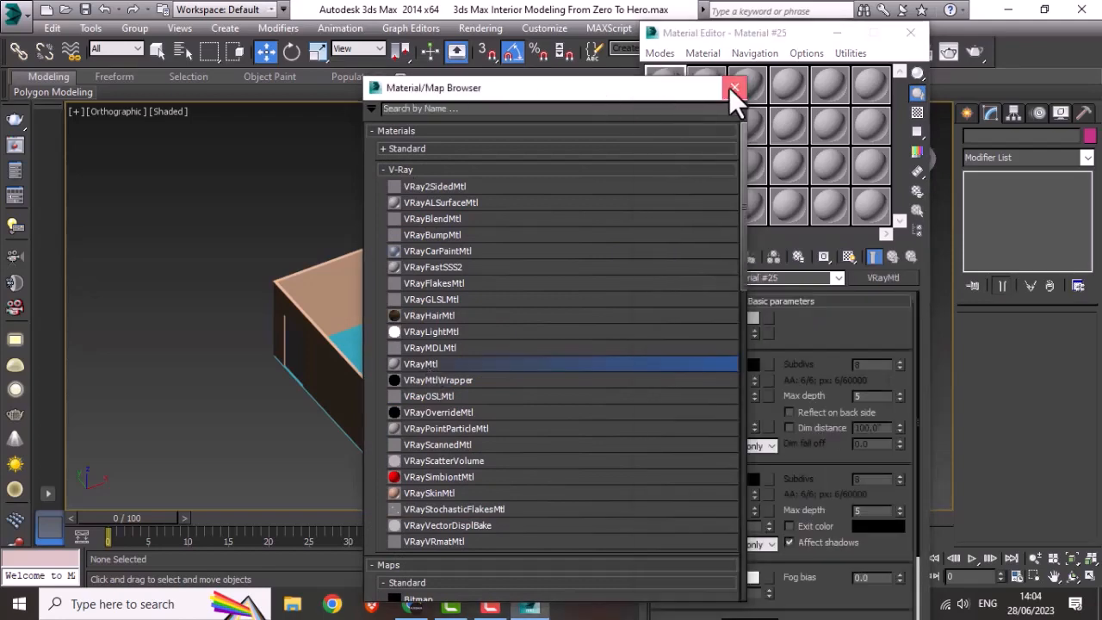
{"action": "left_click", "coordinate": [730, 91]}
Step: Add a Tiles map to the diffuse channel of the VRayMtl material
{"action": "left_click", "coordinate": [769, 317]}
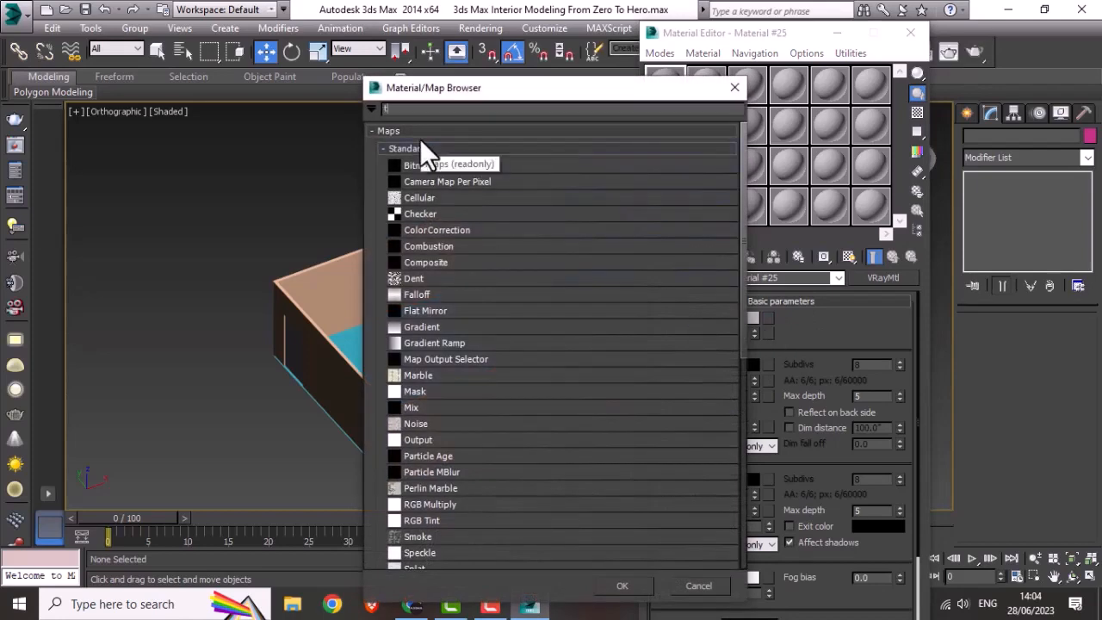
{"action": "type", "text": "til"}
{"action": "double_click", "coordinate": [400, 128]}
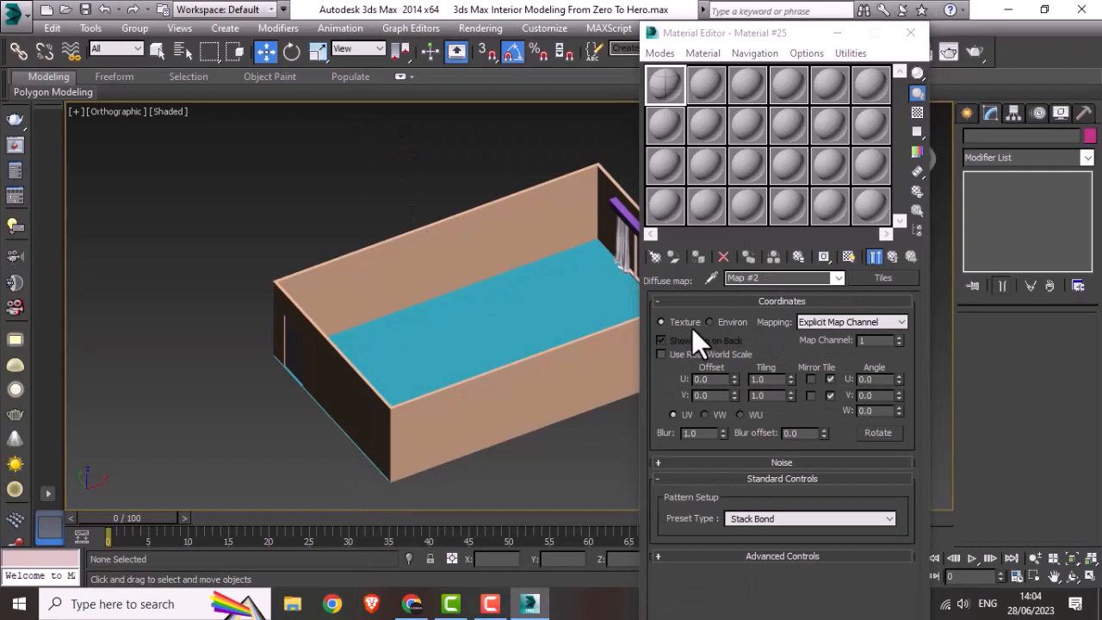
Step: Load marble.jpg from the project's Texture folder as the bitmap for the tile texture in the Tiles map's advanced controls
{"action": "middle_click_drag", "start_coordinate": [553, 345], "coordinate": [487, 327]}
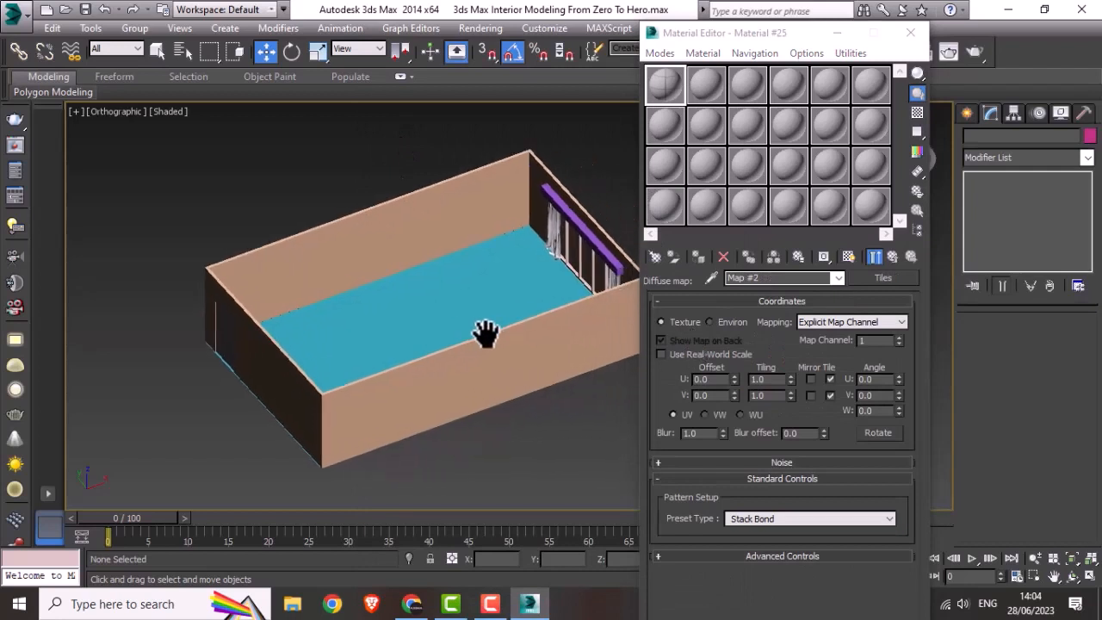
{"action": "left_click", "coordinate": [768, 303]}
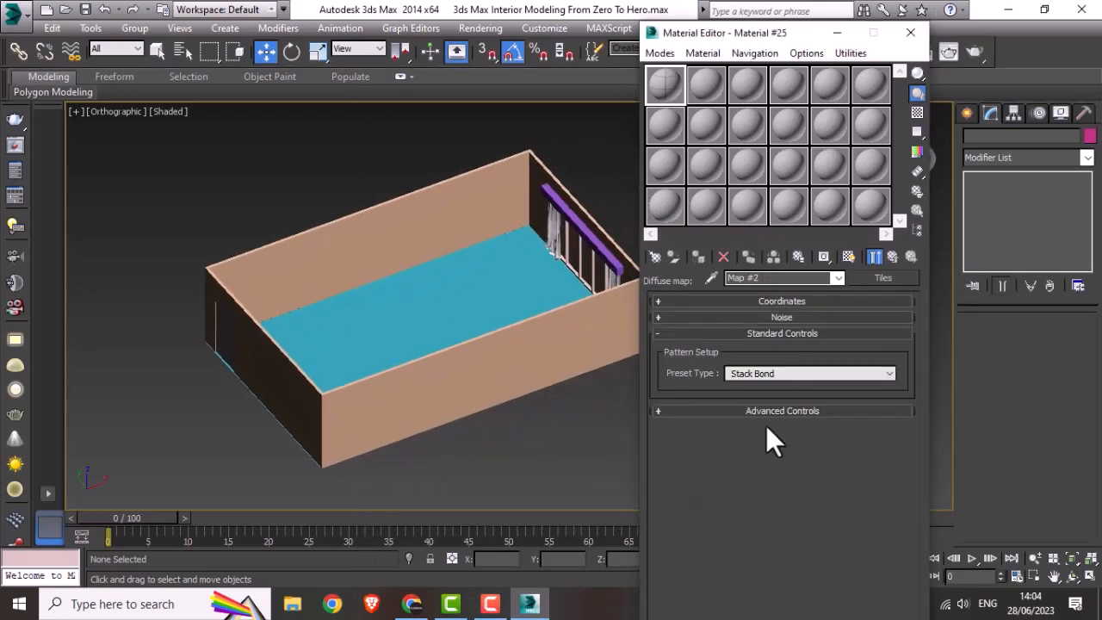
{"action": "left_click", "coordinate": [751, 333]}
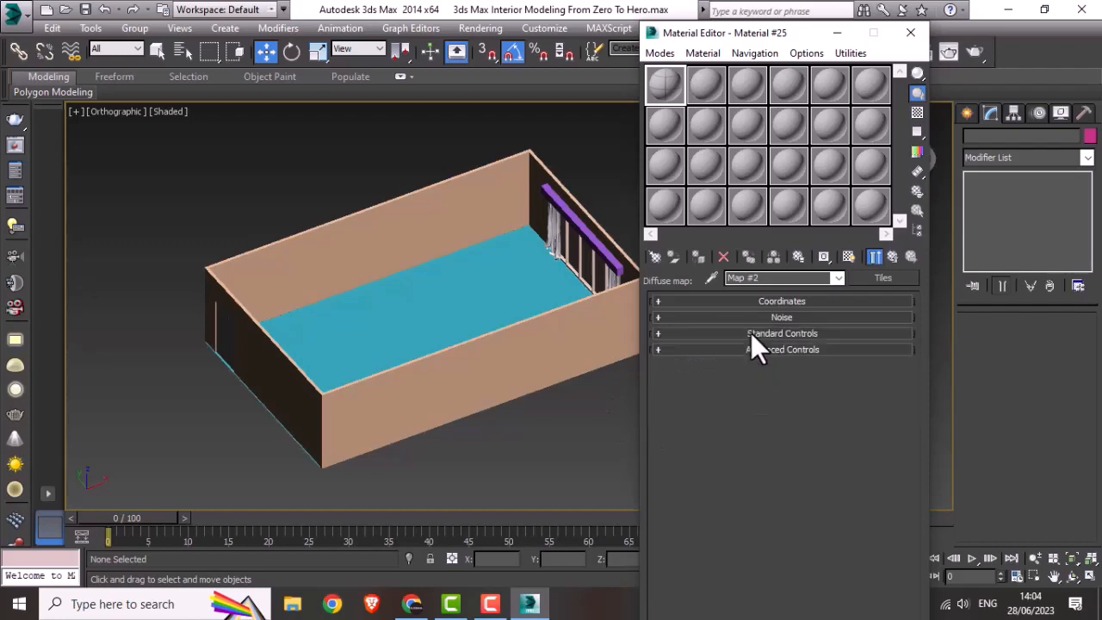
{"action": "left_click", "coordinate": [735, 349]}
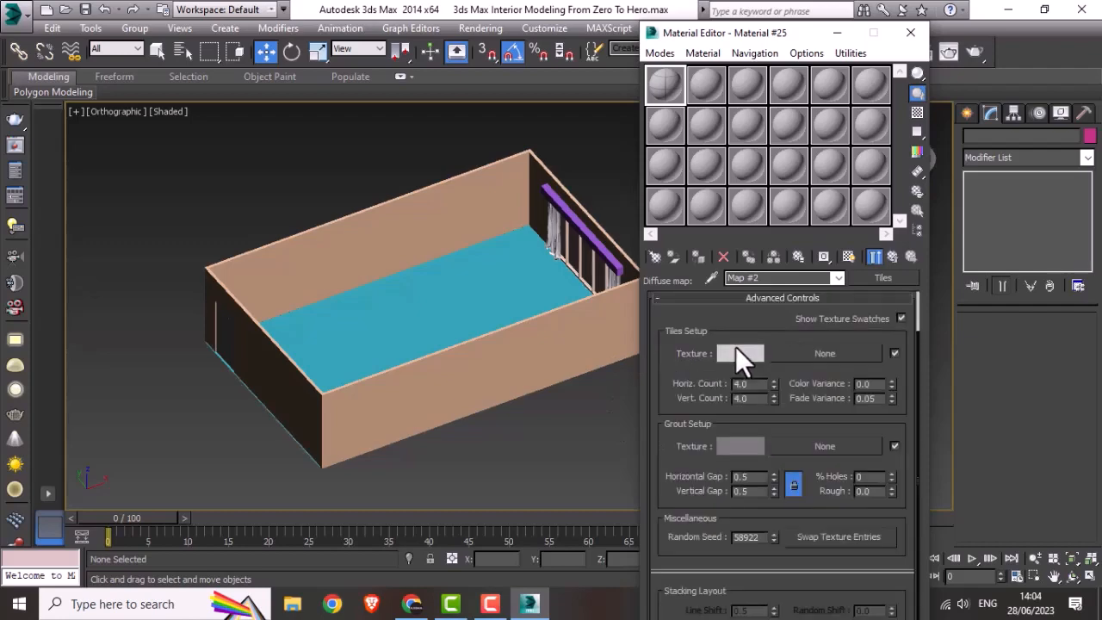
{"action": "left_click", "coordinate": [844, 355]}
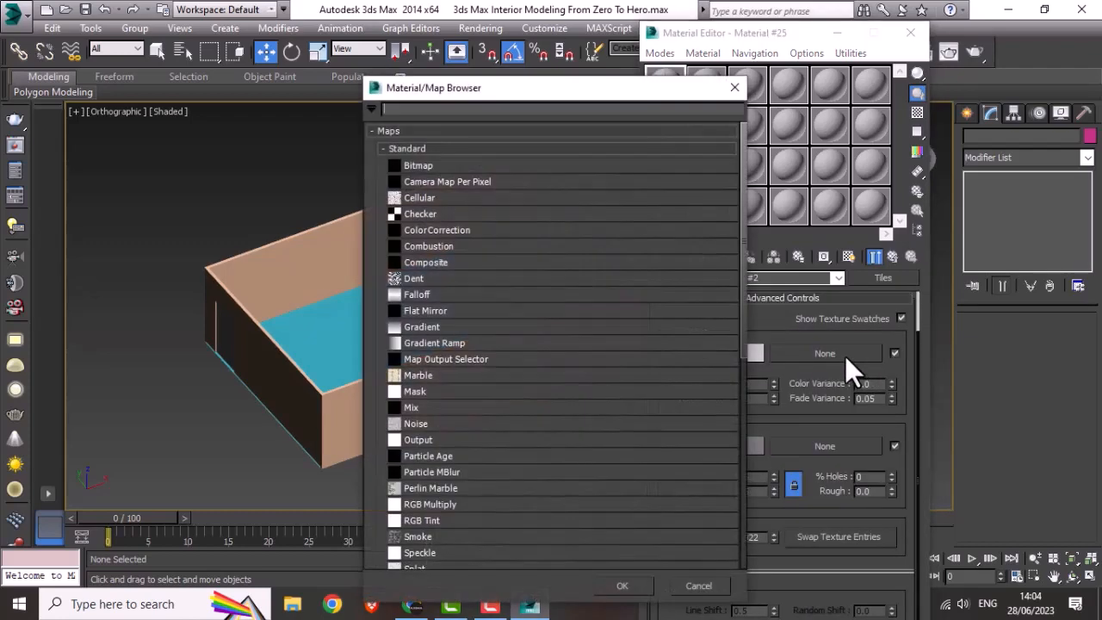
{"action": "double_click", "coordinate": [431, 165]}
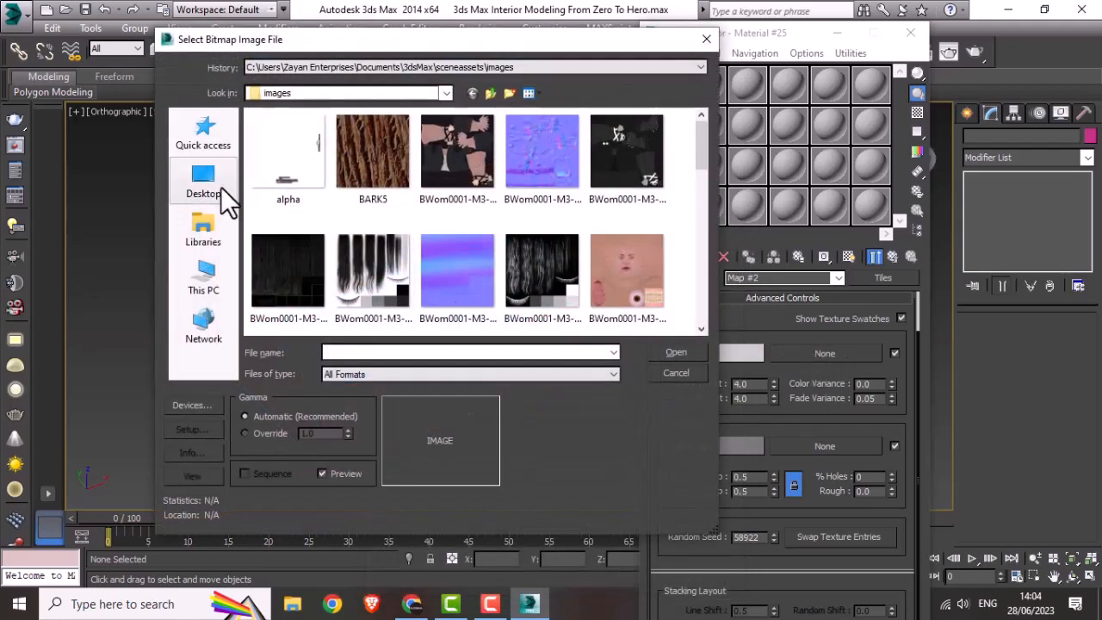
{"action": "left_click", "coordinate": [218, 185]}
{"action": "double_click", "coordinate": [529, 223]}
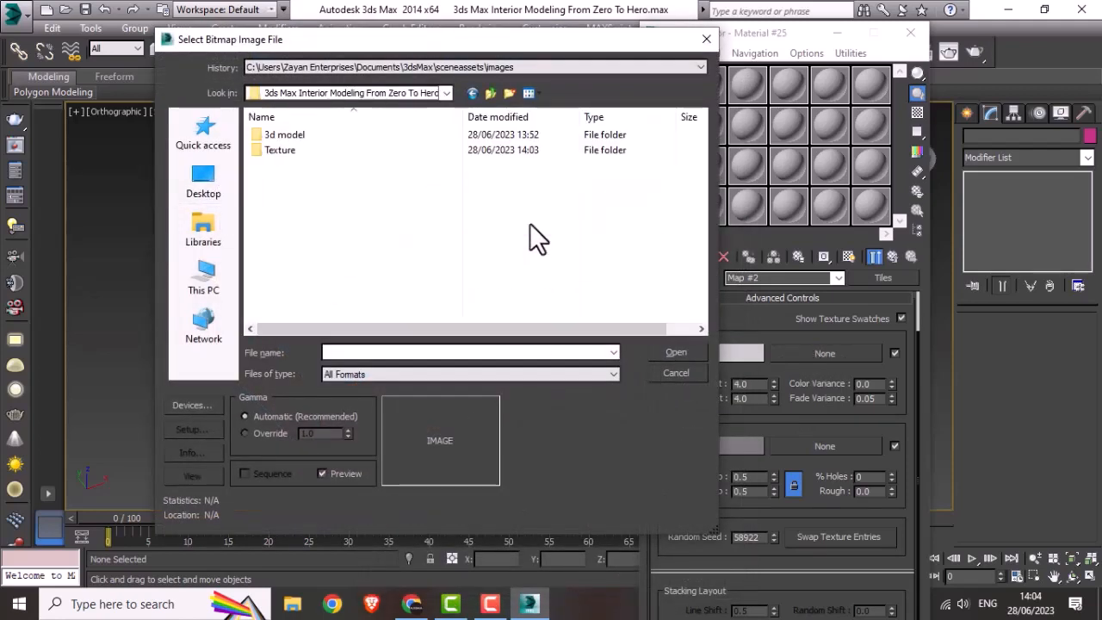
{"action": "double_click", "coordinate": [280, 150]}
{"action": "left_click", "coordinate": [280, 150]}
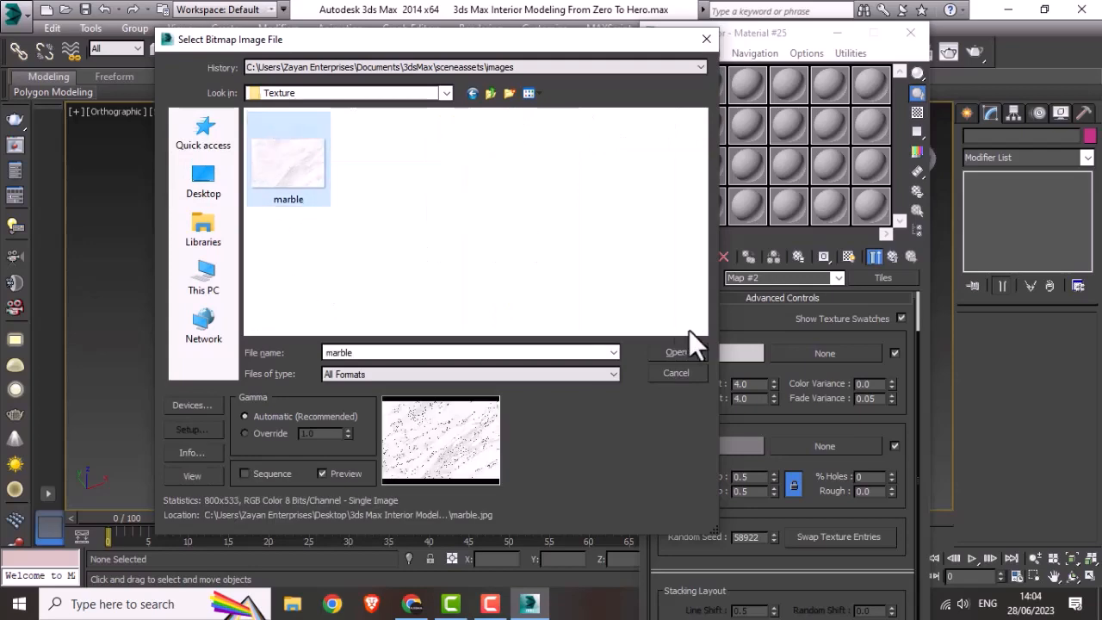
{"action": "left_click", "coordinate": [681, 348]}
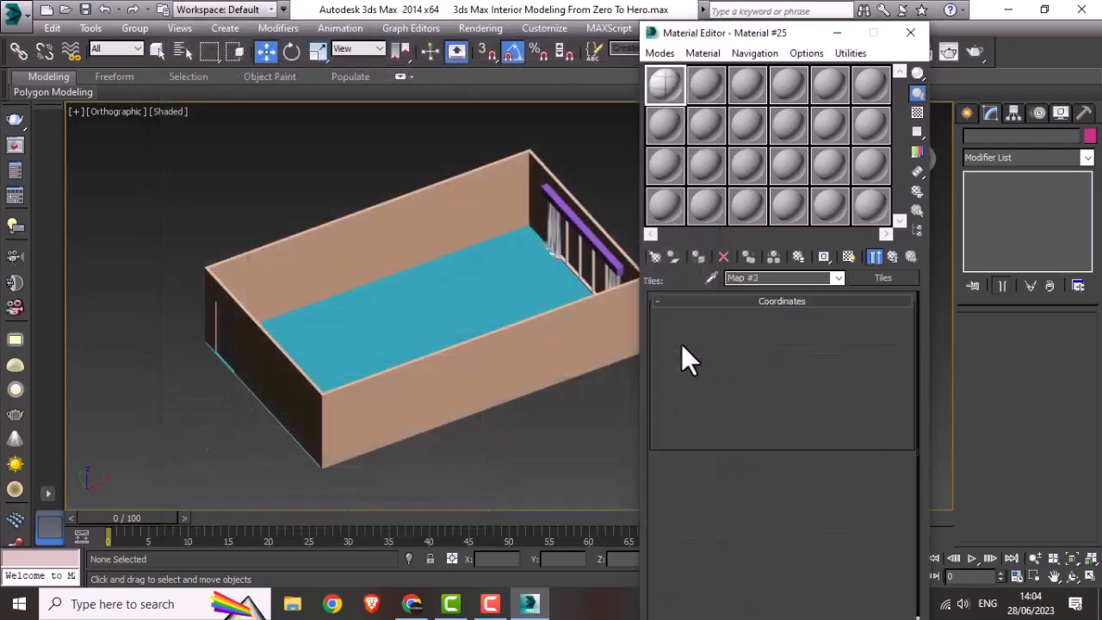
Step: Assign the marble material to the floor plane and show its map shaded in the viewport
{"action": "left_click", "coordinate": [475, 312]}
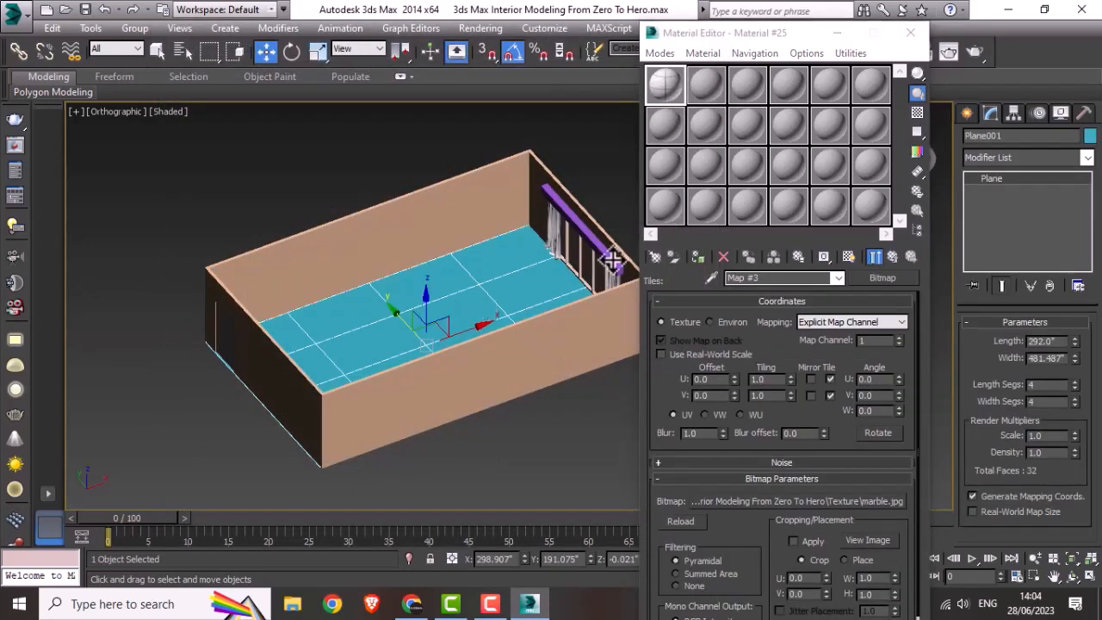
{"action": "left_click", "coordinate": [850, 257]}
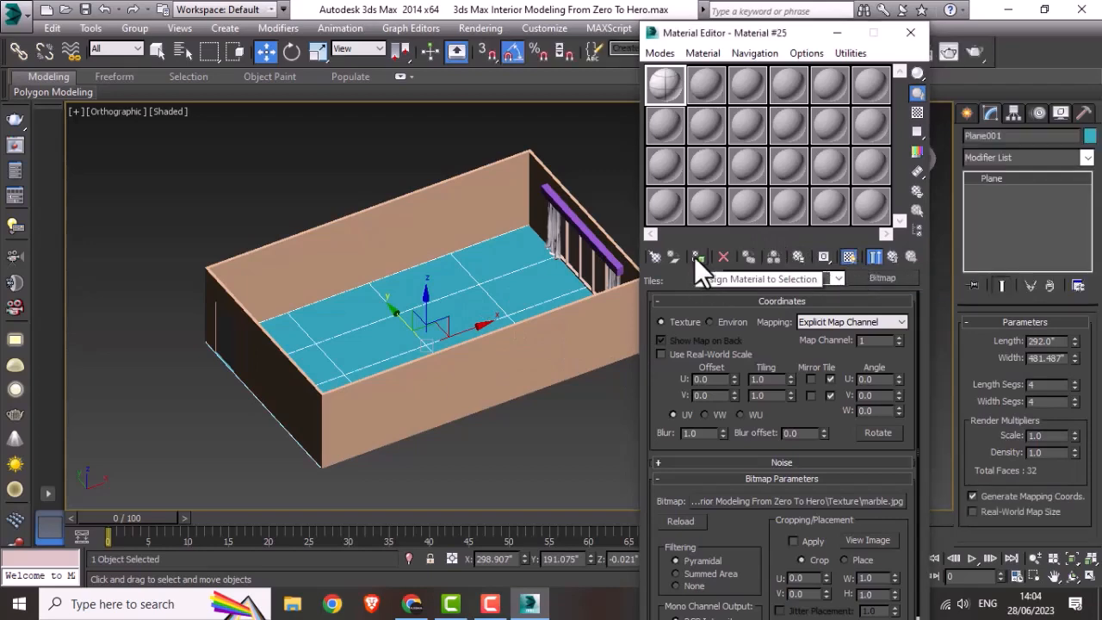
{"action": "left_click", "coordinate": [696, 256]}
{"action": "left_click", "coordinate": [522, 416]}
{"action": "scroll", "coordinate": [447, 345], "scroll_direction": "up", "scroll_amount": 4}
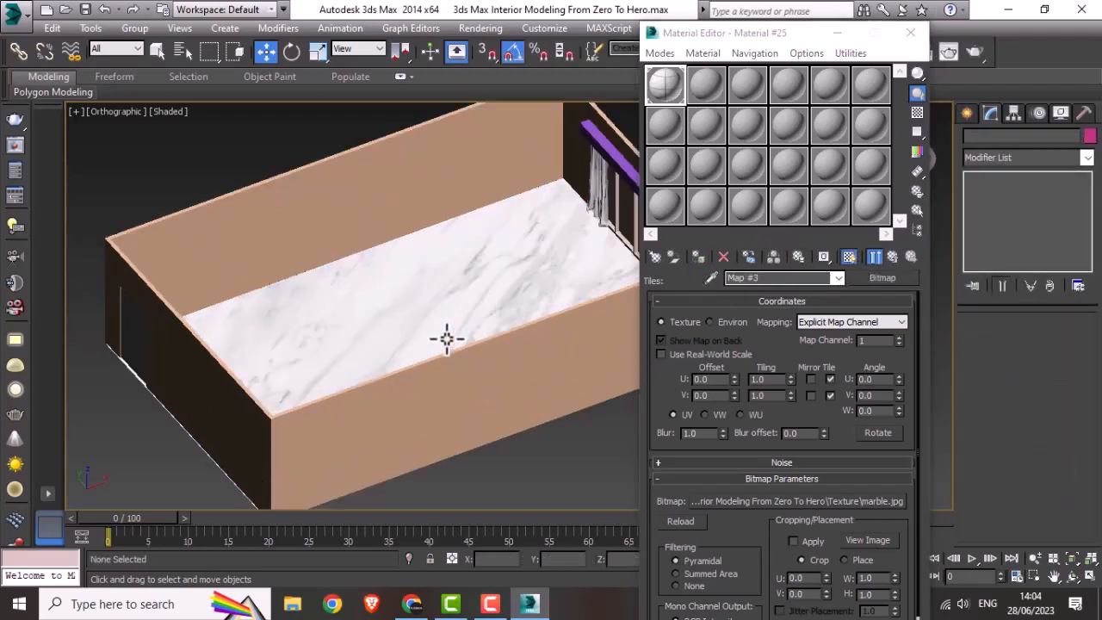
Step: Set the Tiles map's horizontal count to 20 and vertical count to 12, using an enlarged sample preview
{"action": "left_click", "coordinate": [881, 299]}
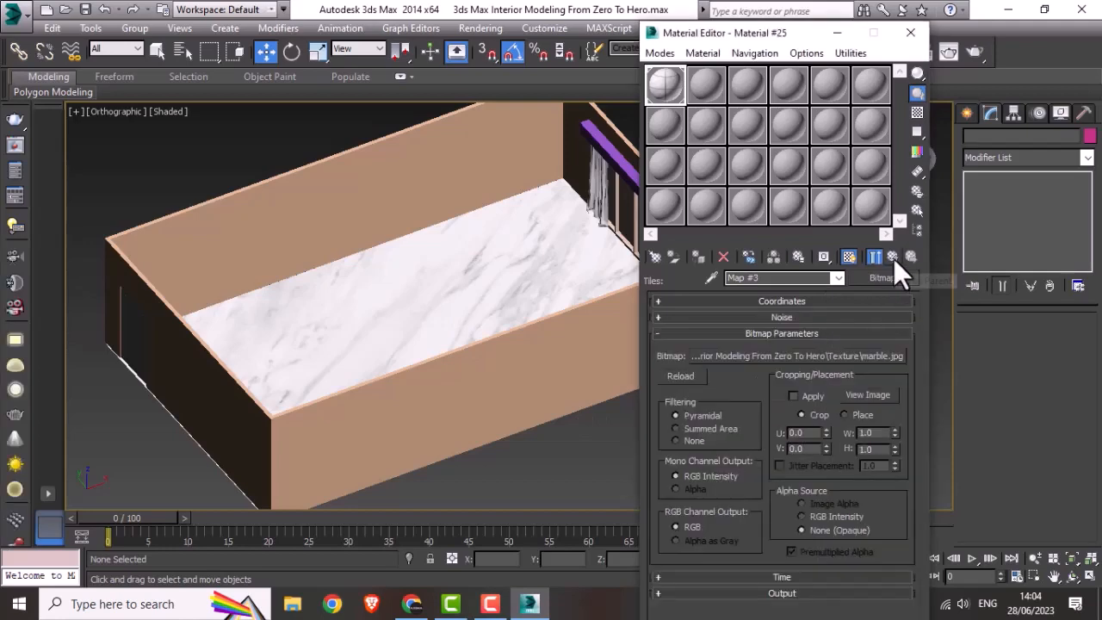
{"action": "left_click", "coordinate": [893, 258]}
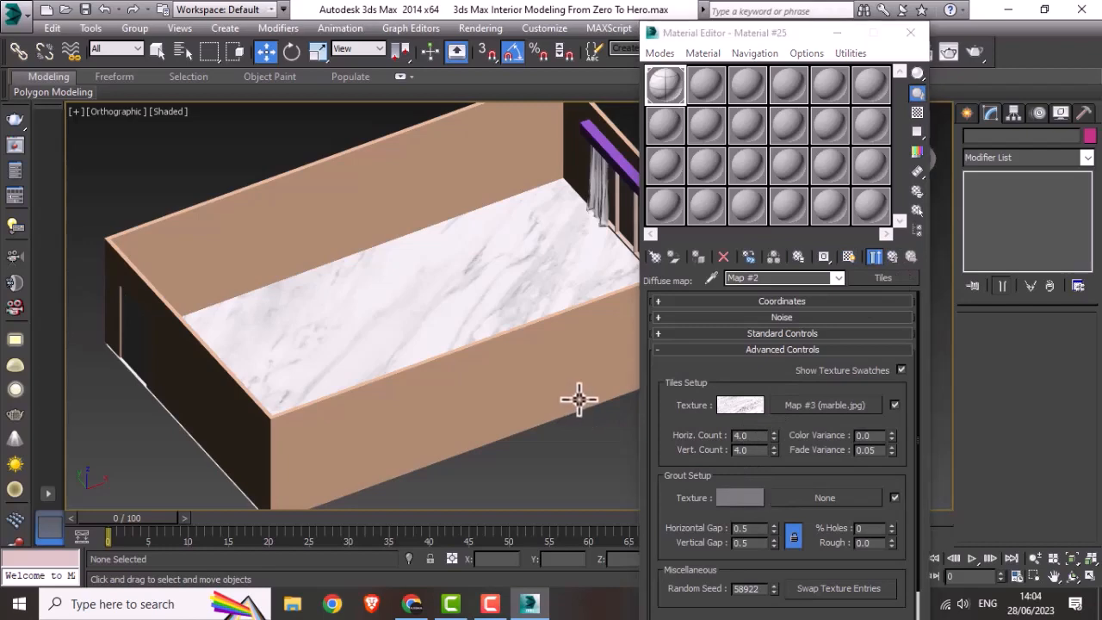
{"action": "double_click", "coordinate": [667, 95]}
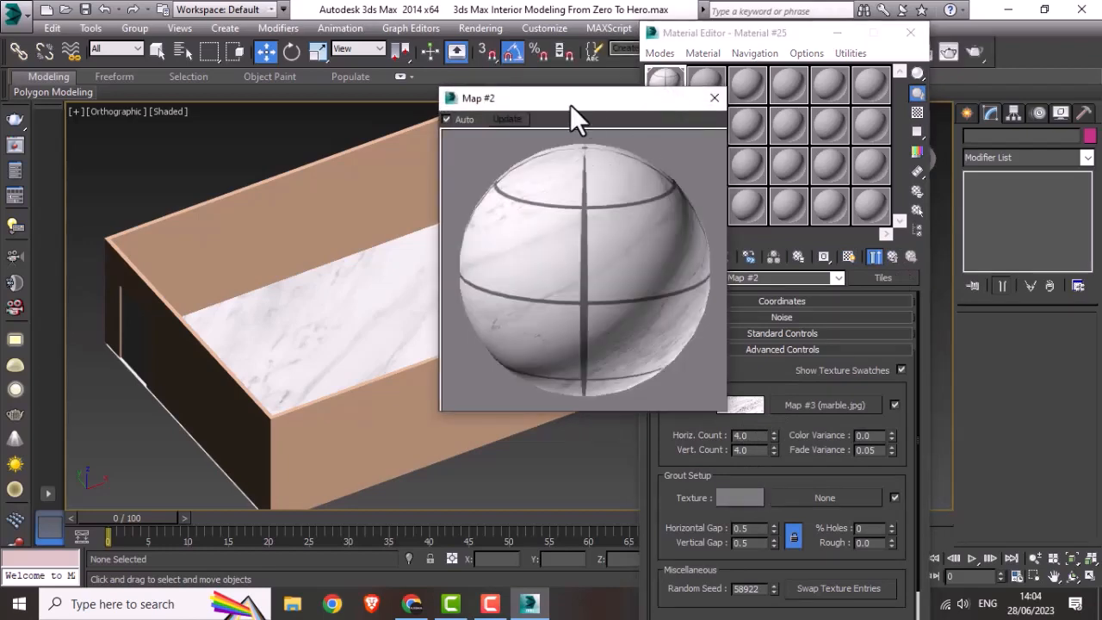
{"action": "left_click_drag", "start_coordinate": [569, 96], "coordinate": [486, 92]}
{"action": "double_click", "coordinate": [740, 434]}
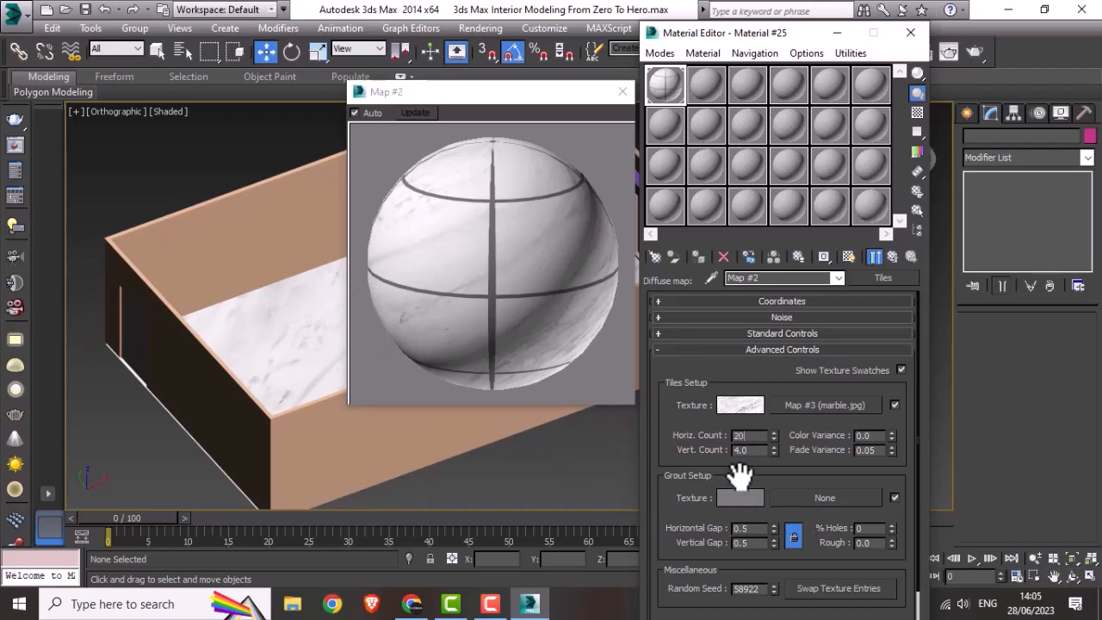
{"action": "key", "text": "Tab"}
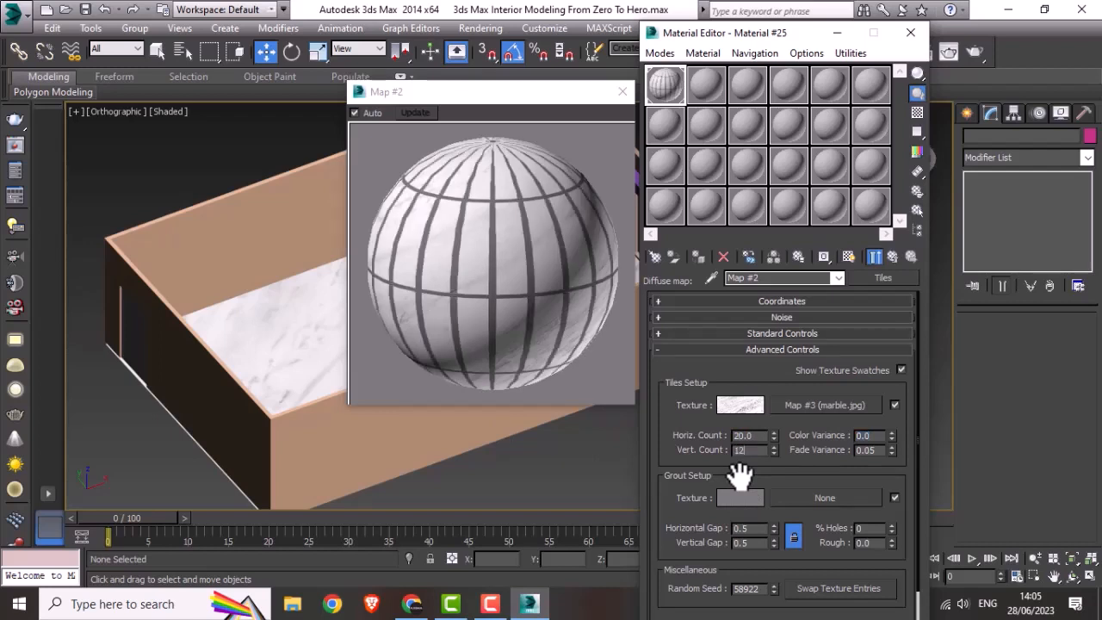
{"action": "key", "text": "Return"}
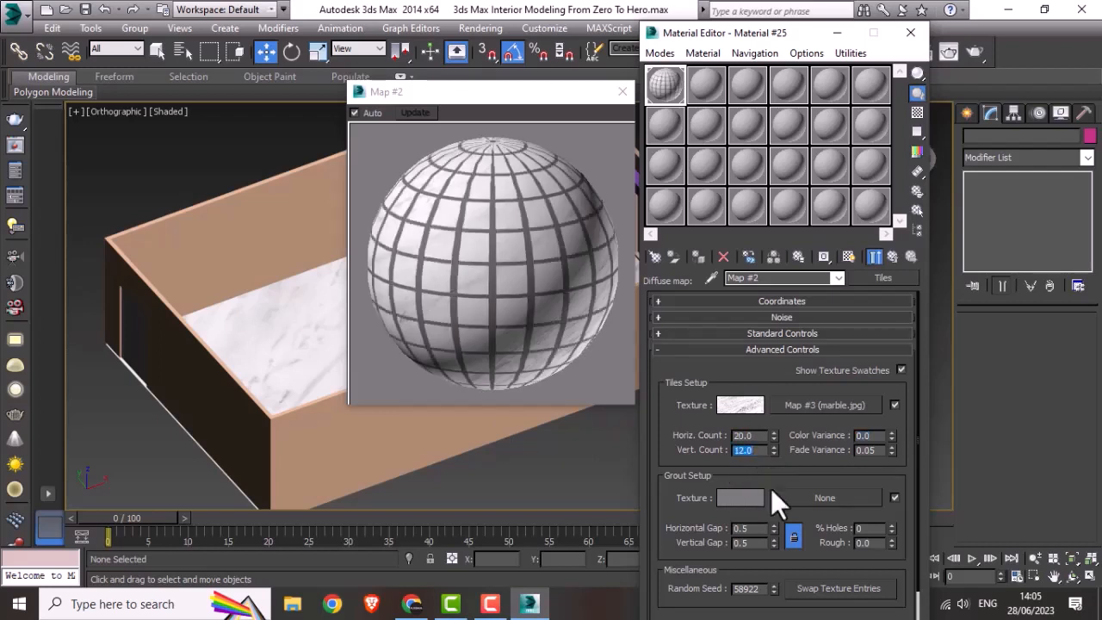
Step: Darken the Tiles map's grout colour to dark grey, value 17
{"action": "left_click", "coordinate": [748, 499]}
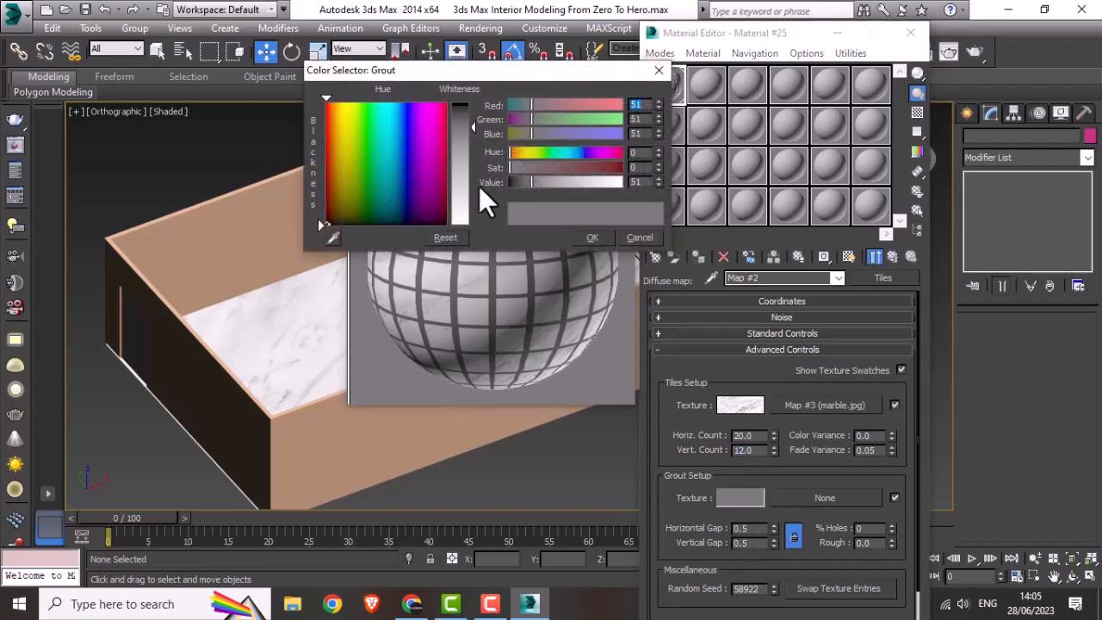
{"action": "left_click_drag", "start_coordinate": [475, 127], "coordinate": [472, 110]}
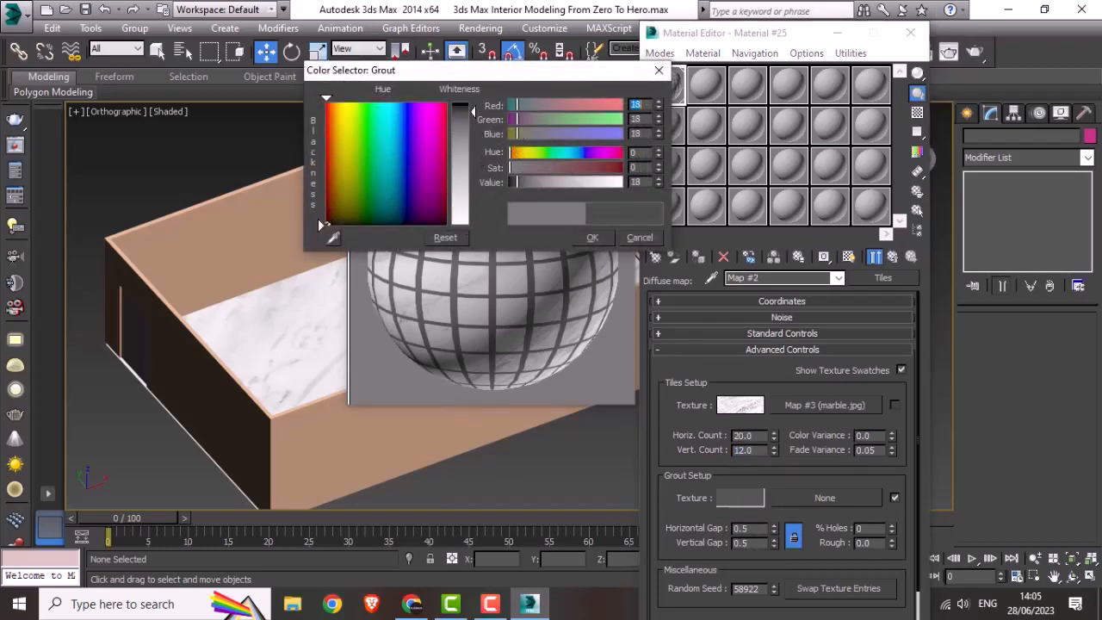
{"action": "left_click", "coordinate": [607, 234]}
Step: Set the grout's horizontal and vertical gaps to 0.1 and close the enlarged sample preview
{"action": "double_click", "coordinate": [739, 530]}
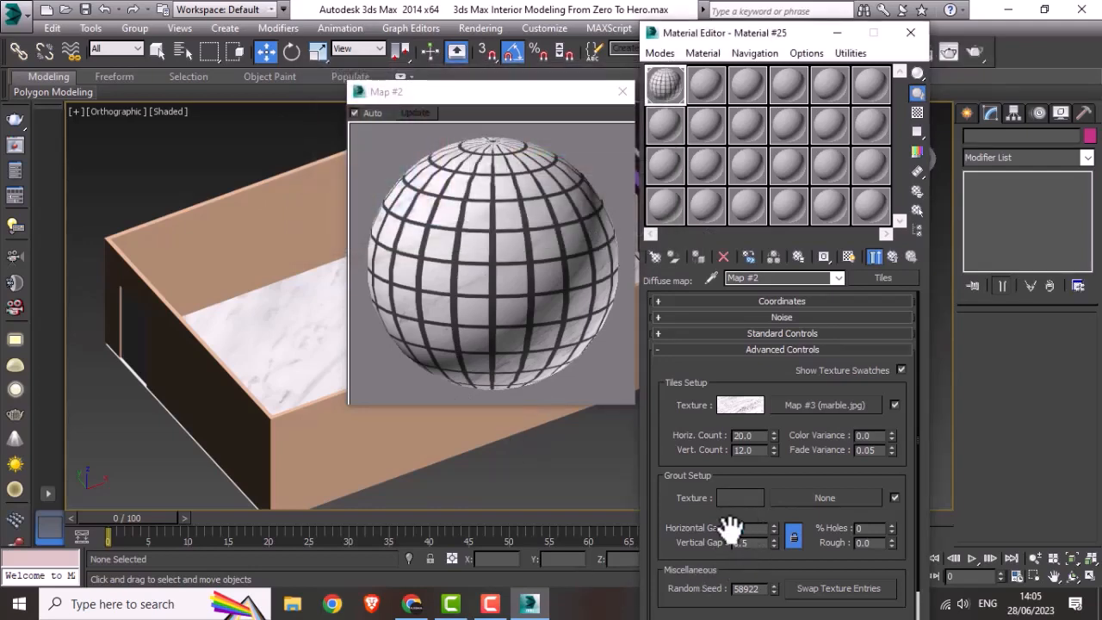
{"action": "type", "text": "0.1"}
{"action": "key", "text": "Return"}
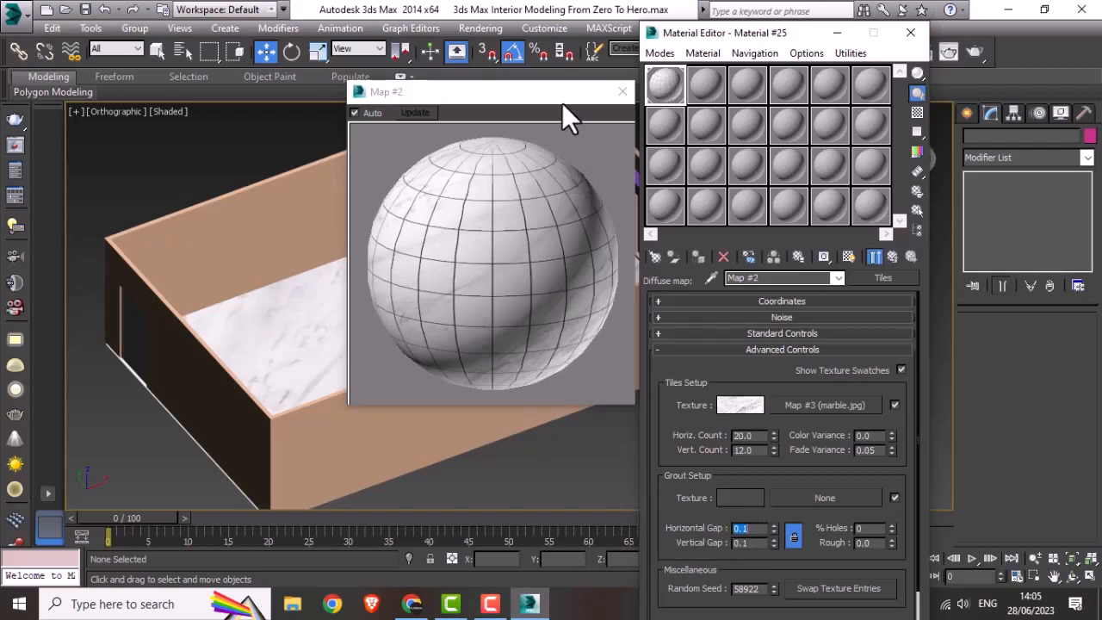
{"action": "left_click_drag", "start_coordinate": [563, 103], "coordinate": [533, 119]}
{"action": "left_click", "coordinate": [590, 108]}
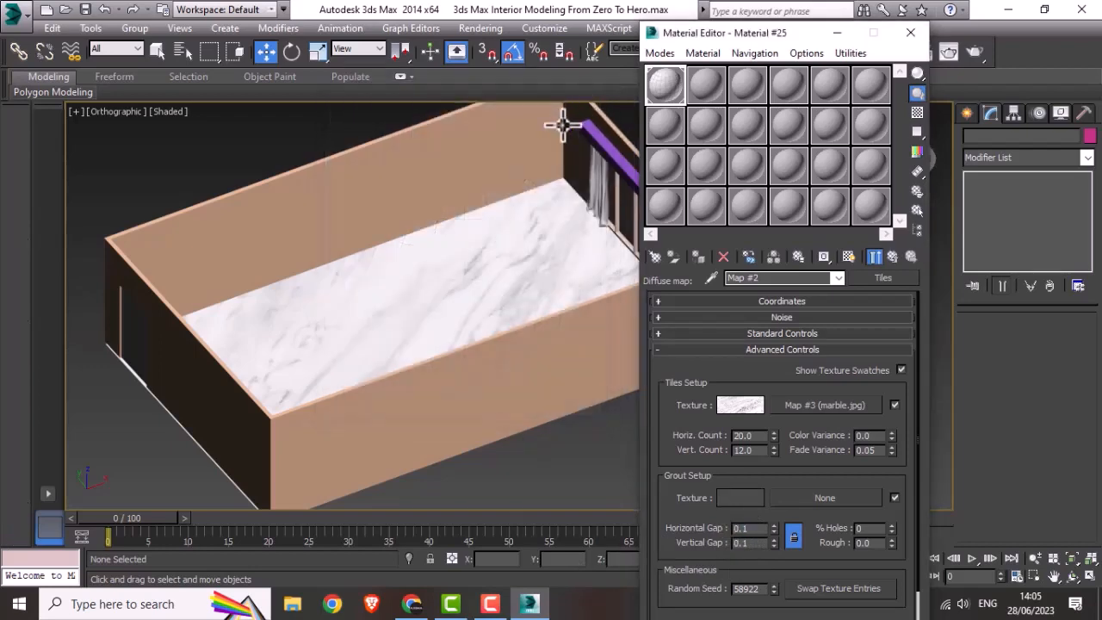
Step: Return to the parent VRayMtl material and set its reflection colour to light grey
{"action": "left_click", "coordinate": [799, 298]}
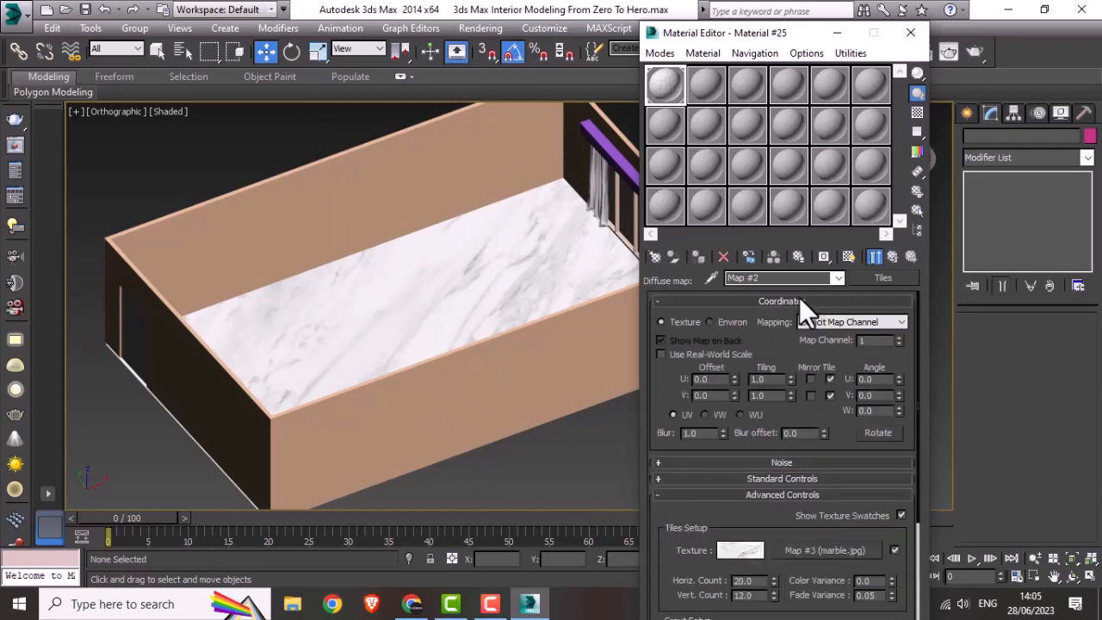
{"action": "left_click", "coordinate": [890, 255]}
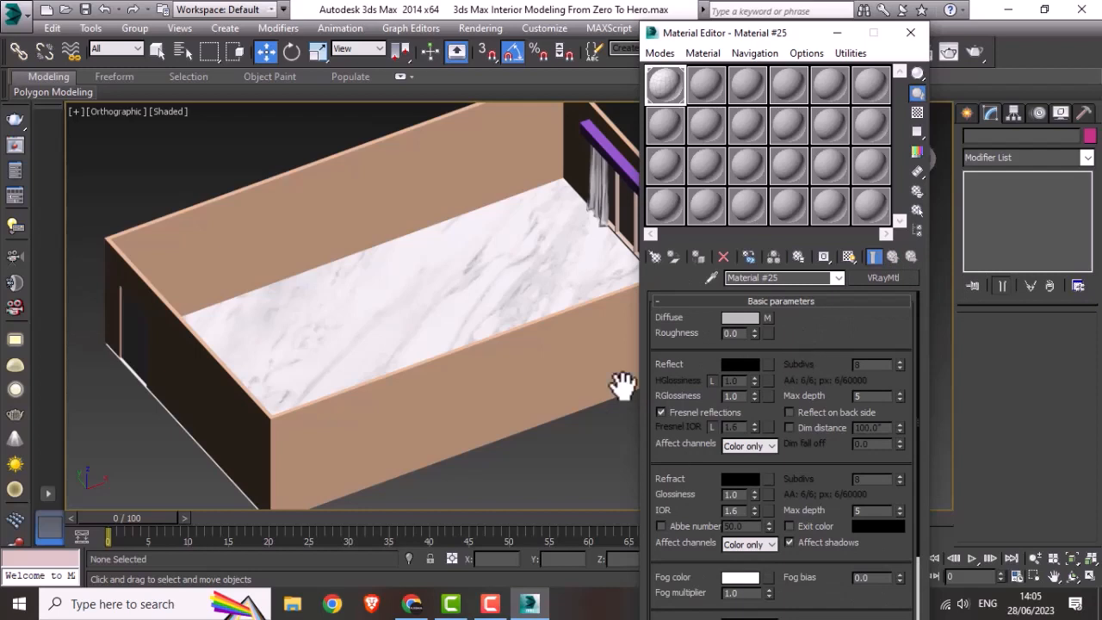
{"action": "left_click", "coordinate": [730, 363]}
{"action": "left_click_drag", "start_coordinate": [473, 104], "coordinate": [470, 191]}
{"action": "left_click", "coordinate": [590, 237]}
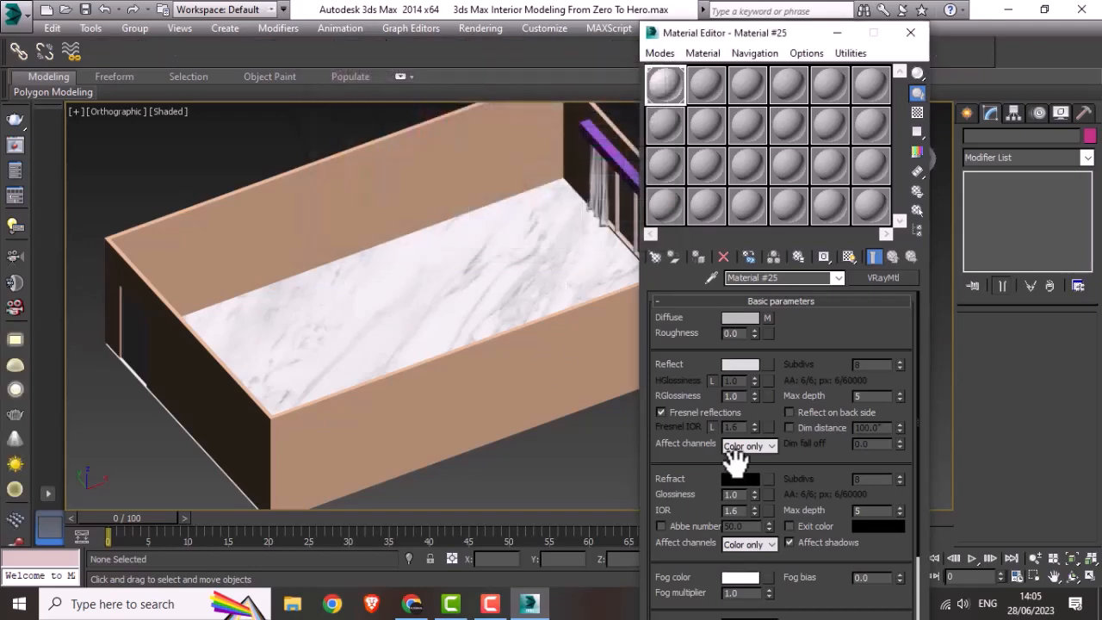
Step: Set the material's reflection glossiness to 0.9 and reflection max depth to 7, checking the enlarged sample
{"action": "left_click_drag", "start_coordinate": [736, 396], "coordinate": [718, 398]}
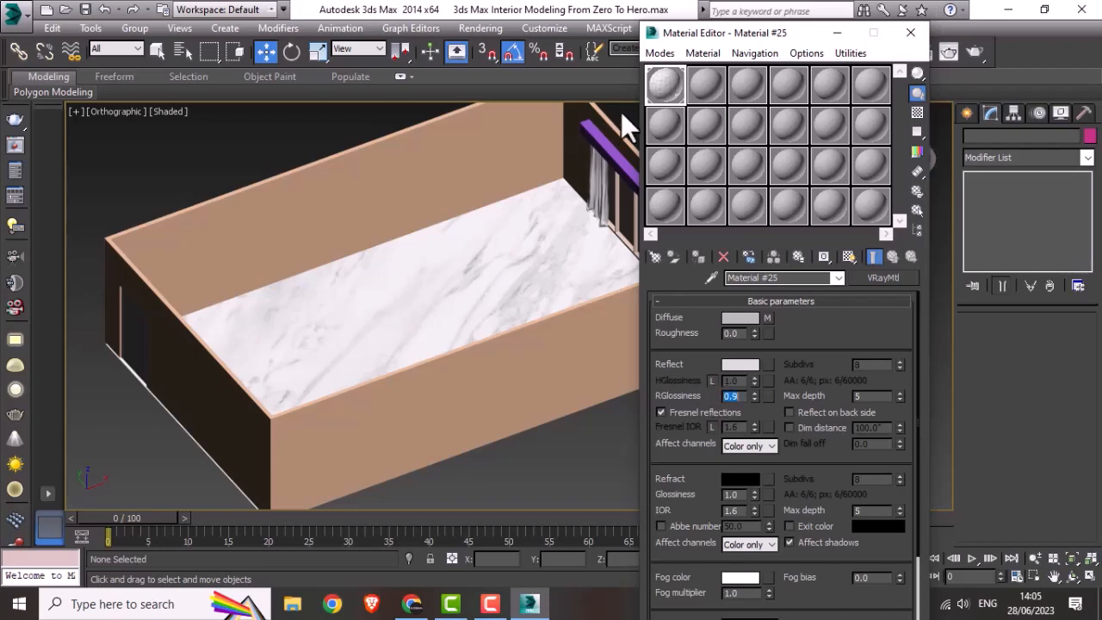
{"action": "double_click", "coordinate": [661, 80]}
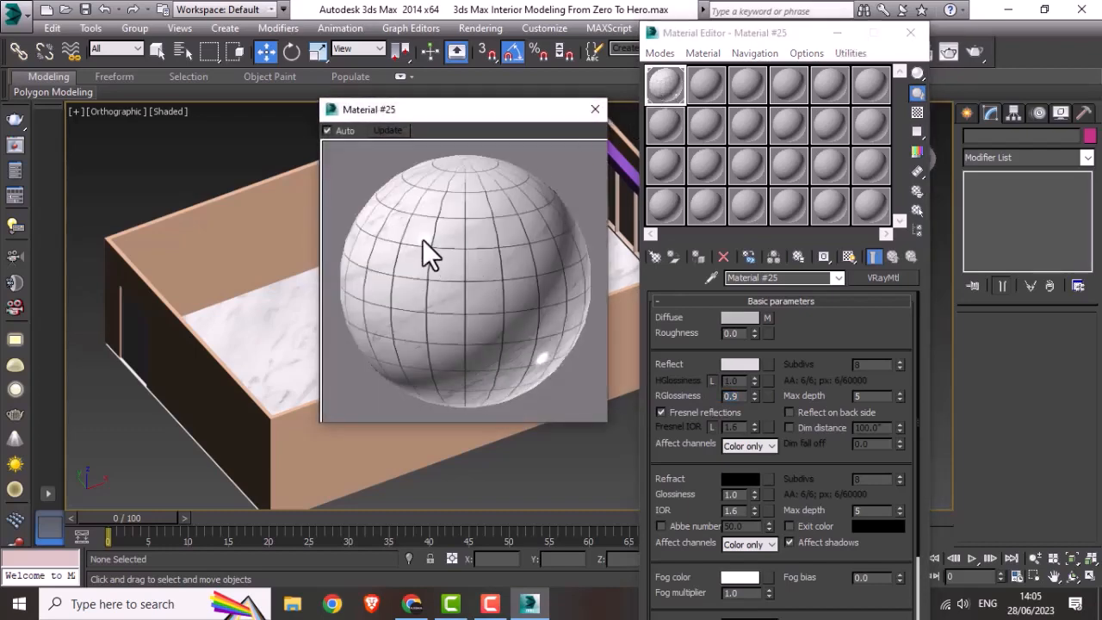
{"action": "left_click", "coordinate": [593, 109]}
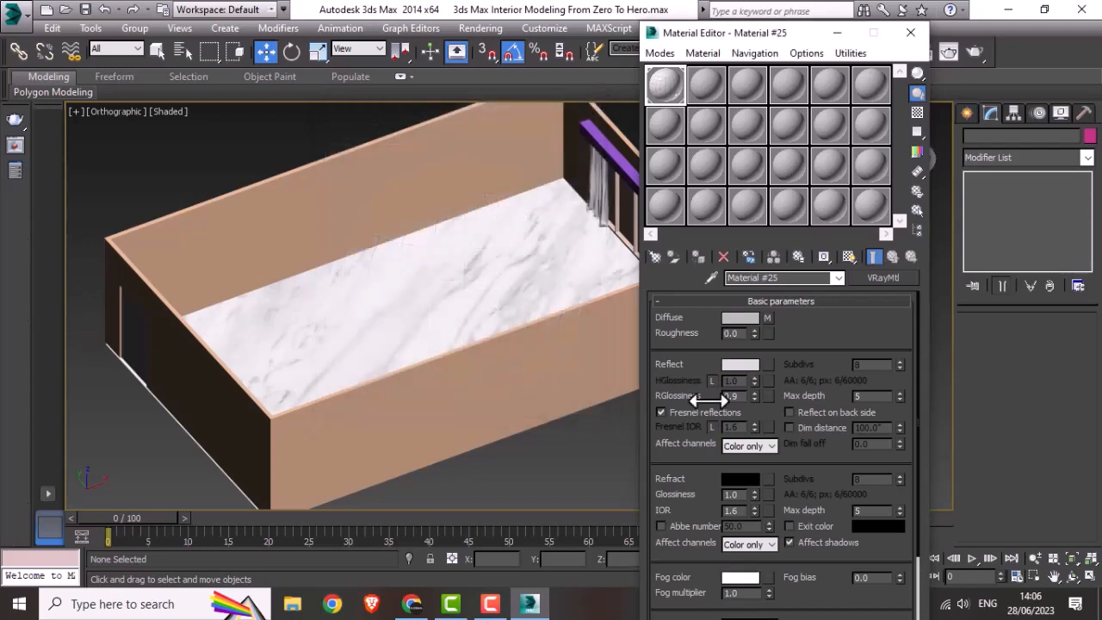
{"action": "middle_click_drag", "start_coordinate": [568, 369], "coordinate": [518, 361]}
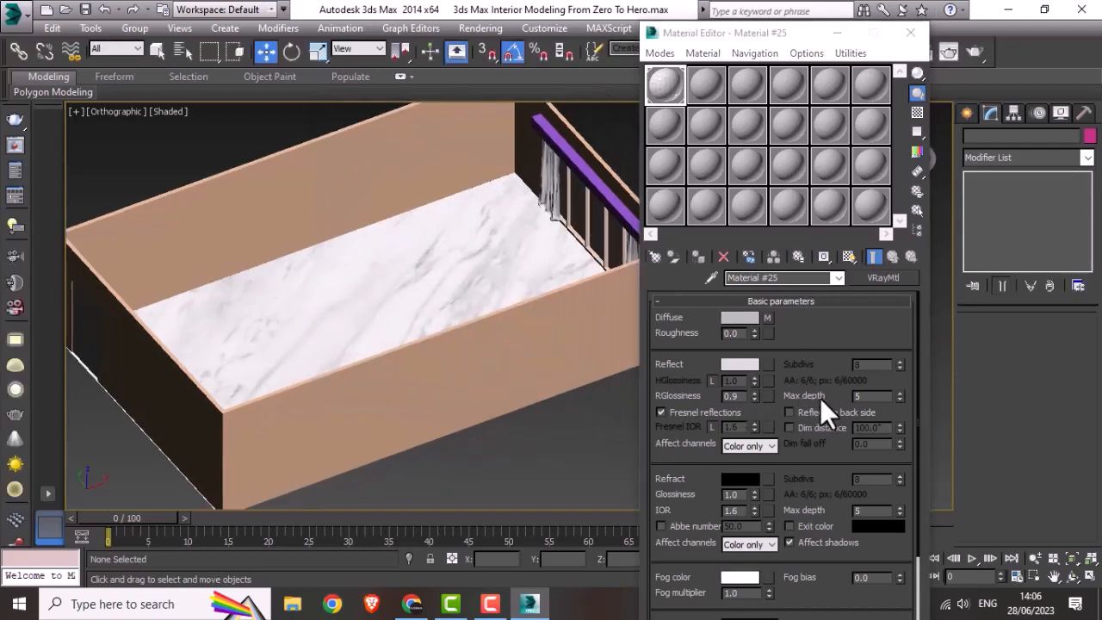
{"action": "left_click_drag", "start_coordinate": [868, 397], "coordinate": [826, 397]}
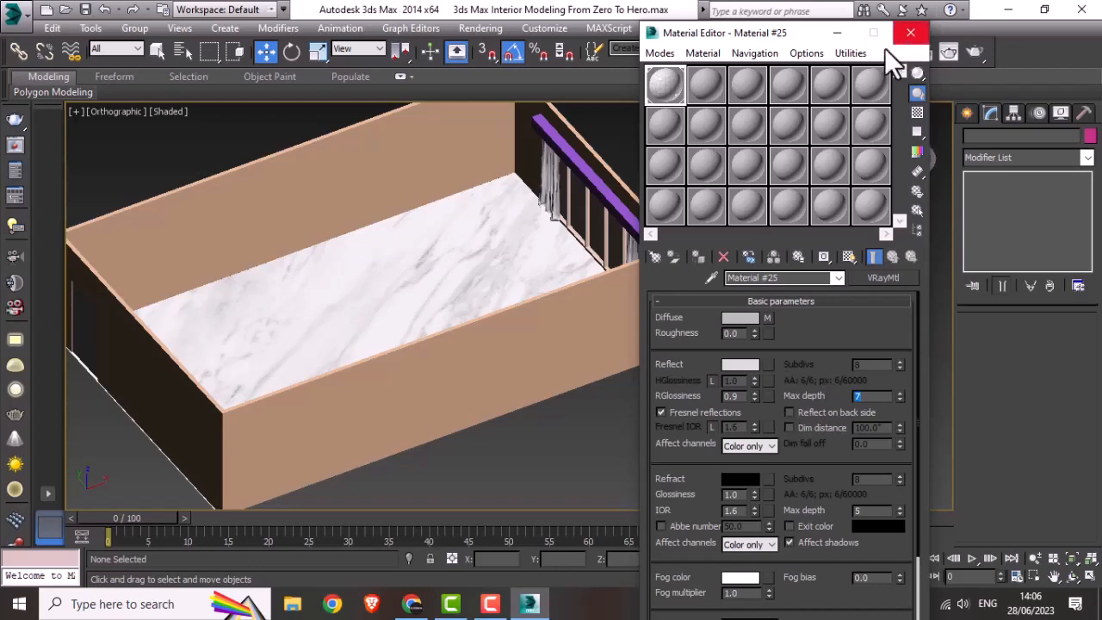
Step: Assign the marble tile material to the floor plane, close the Material Editor and deselect the plane
{"action": "left_click", "coordinate": [364, 266]}
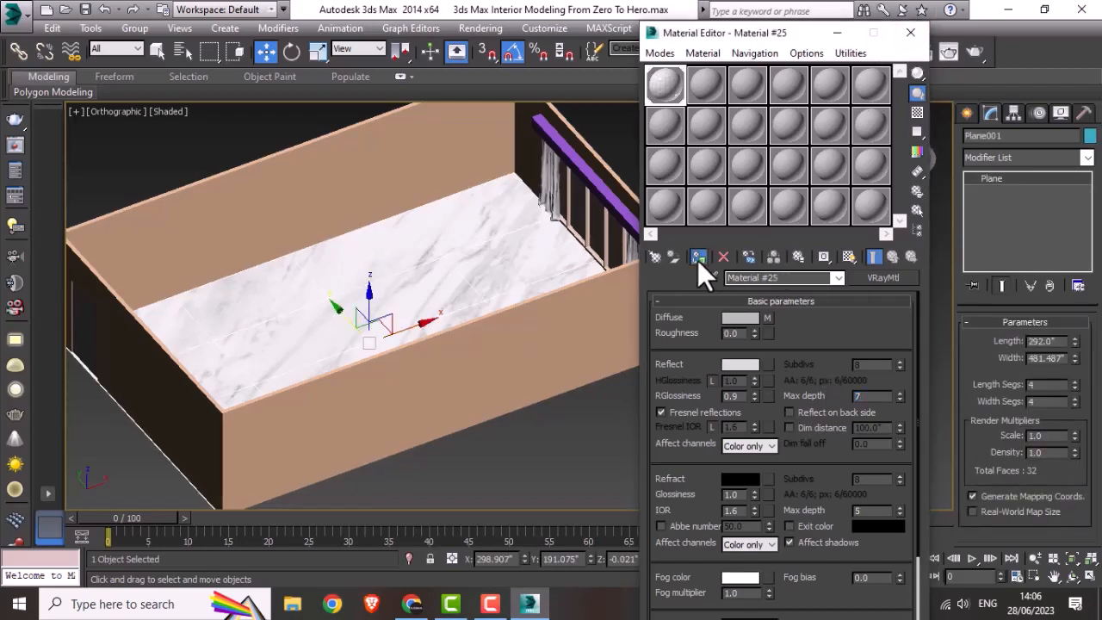
{"action": "left_click", "coordinate": [909, 33]}
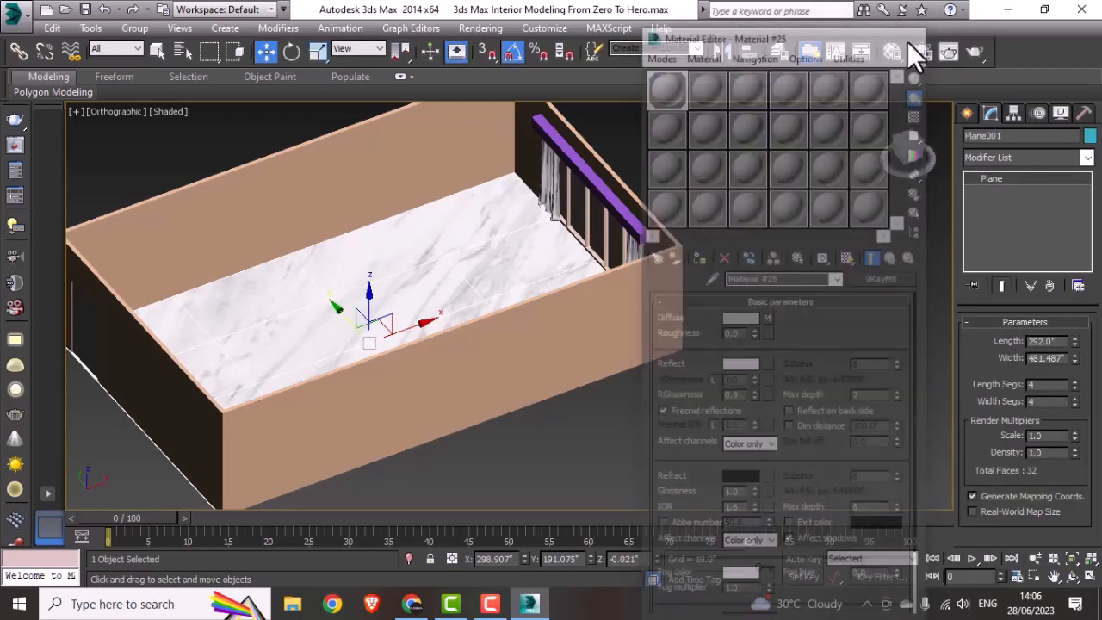
{"action": "left_click", "coordinate": [577, 474]}
{"action": "middle_click_drag", "start_coordinate": [578, 474], "coordinate": [619, 388]}
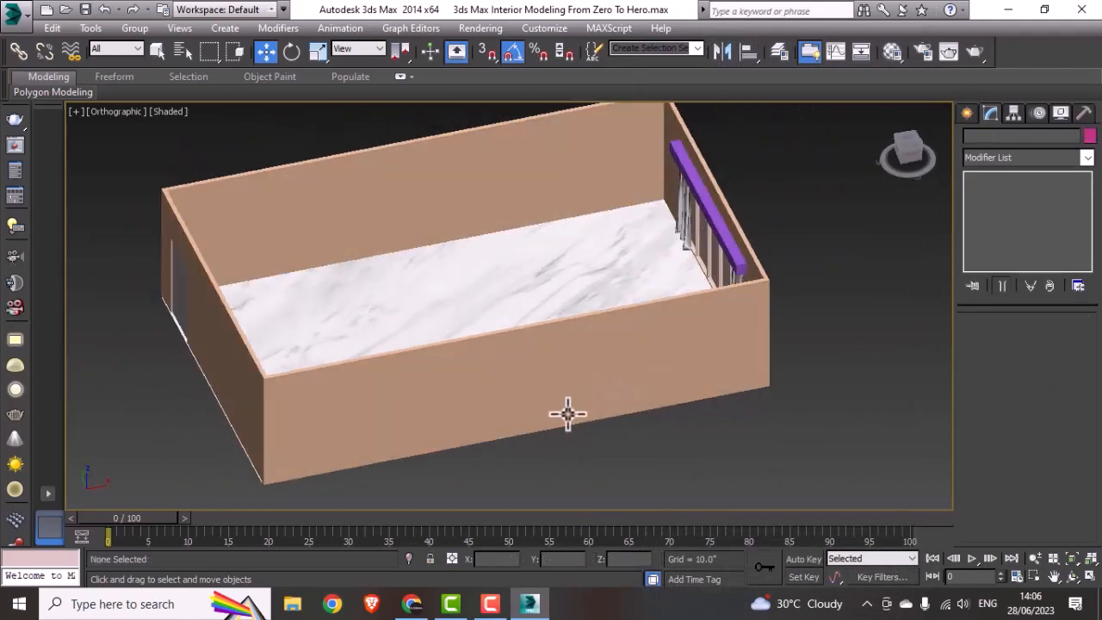
{"action": "middle_click_drag", "start_coordinate": [506, 428], "coordinate": [516, 435]}
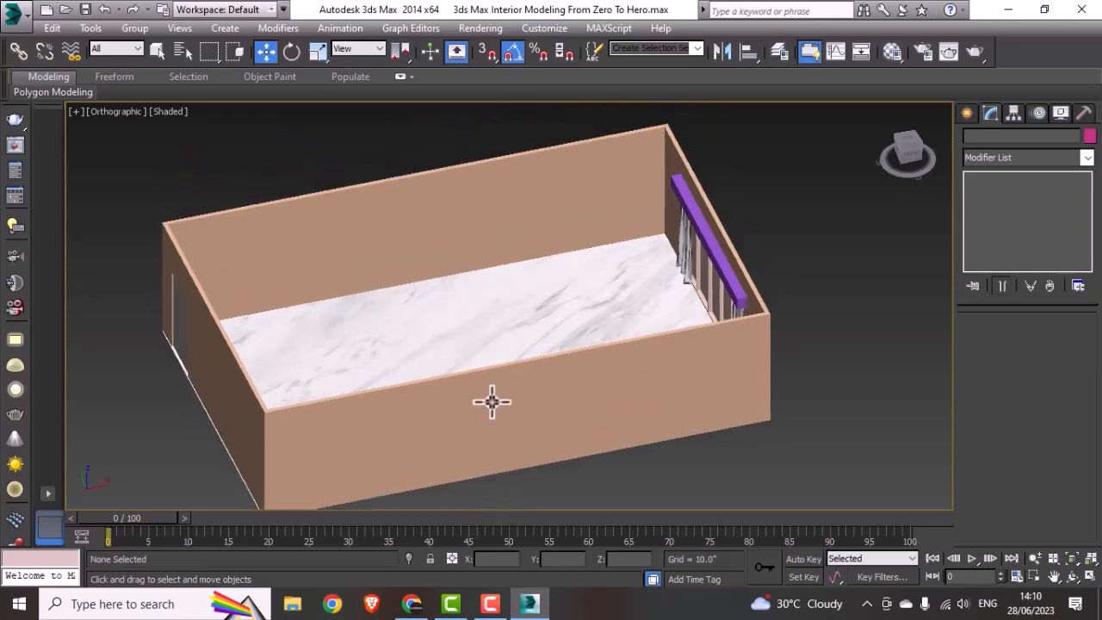
Step: Switch to a maximized Top view showing the whole room plan
{"action": "key", "text": "alt+w"}
{"action": "left_click", "coordinate": [307, 232]}
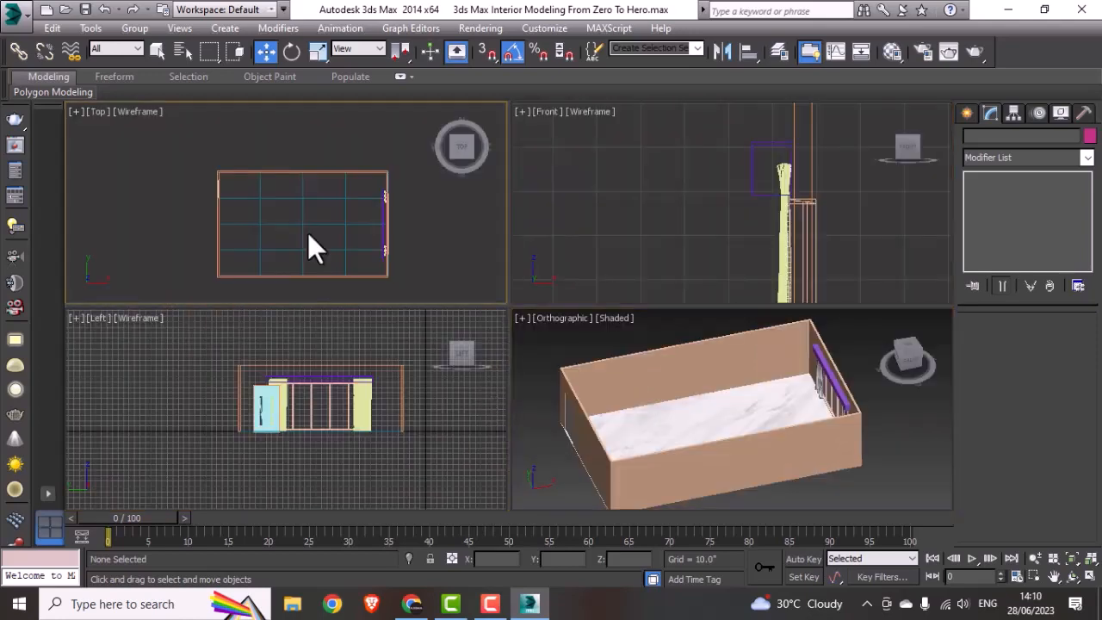
{"action": "key", "text": "alt+w"}
{"action": "middle_click_drag", "start_coordinate": [309, 266], "coordinate": [304, 241]}
{"action": "scroll", "coordinate": [494, 325], "scroll_direction": "up", "scroll_amount": 2}
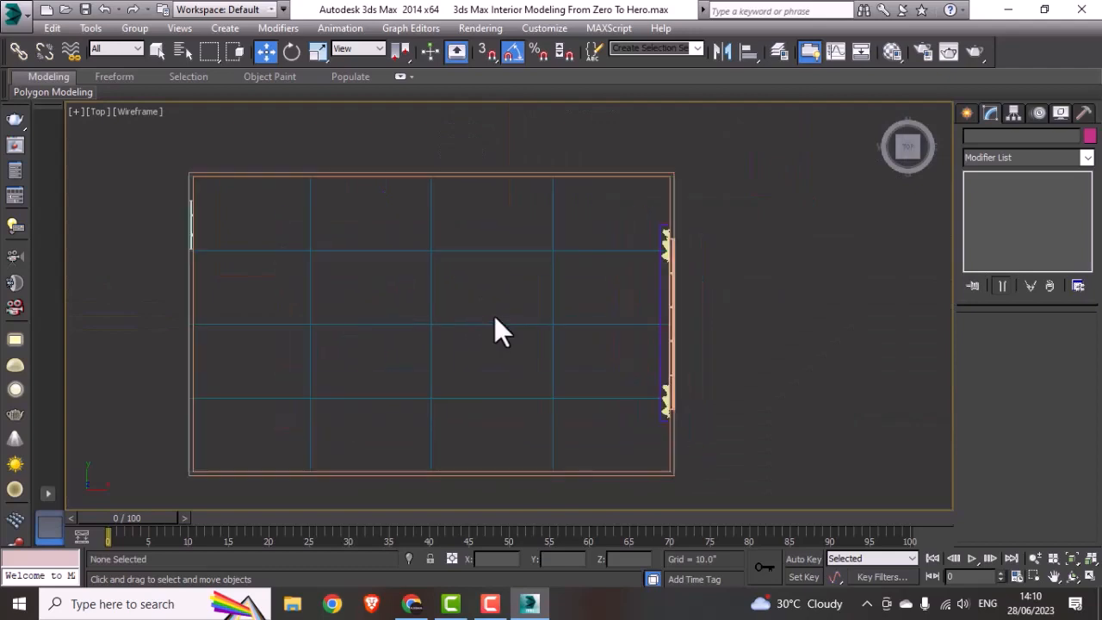
{"action": "middle_click_drag", "start_coordinate": [494, 317], "coordinate": [508, 342]}
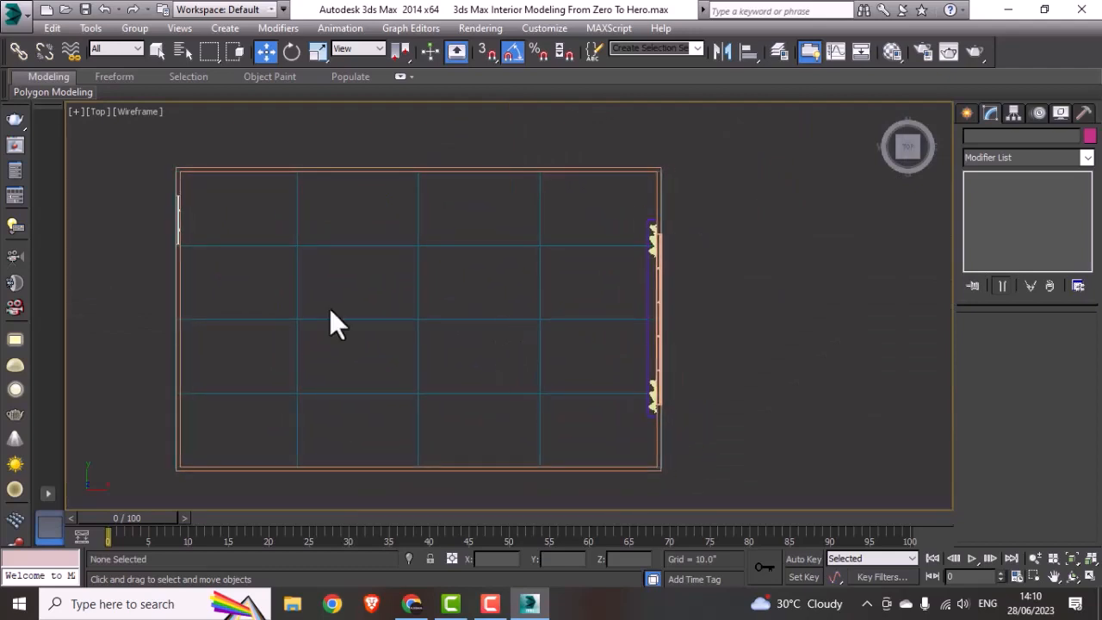
Step: Merge the Sofa warm N100222.3ds file from the Sofa warm N100222 folder into the current scene
{"action": "left_click", "coordinate": [14, 17]}
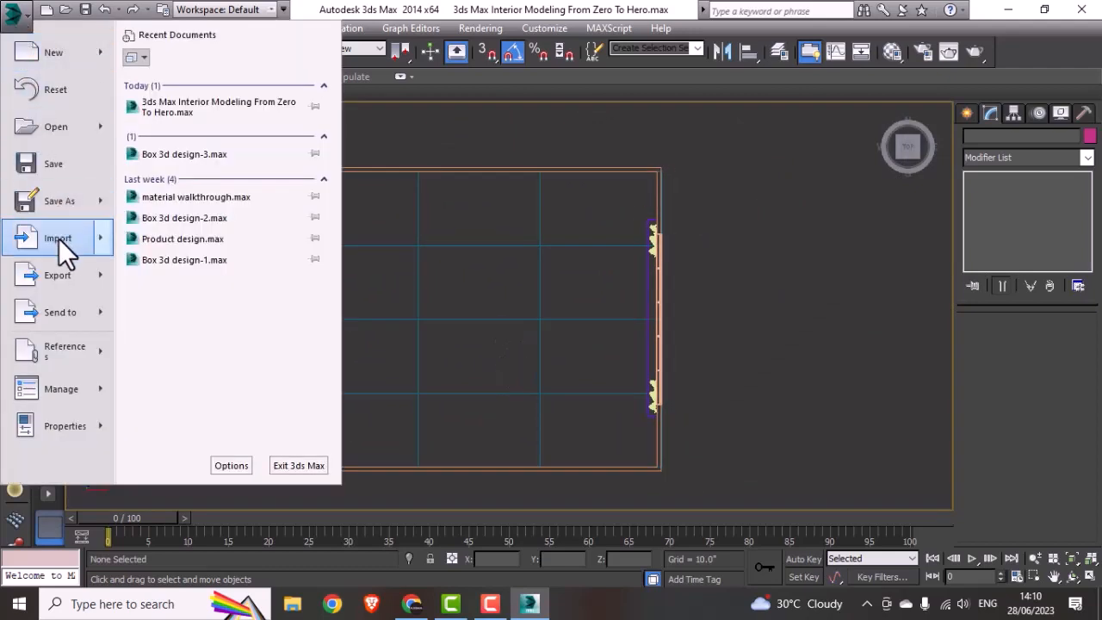
{"action": "mouse_move", "coordinate": [58, 238]}
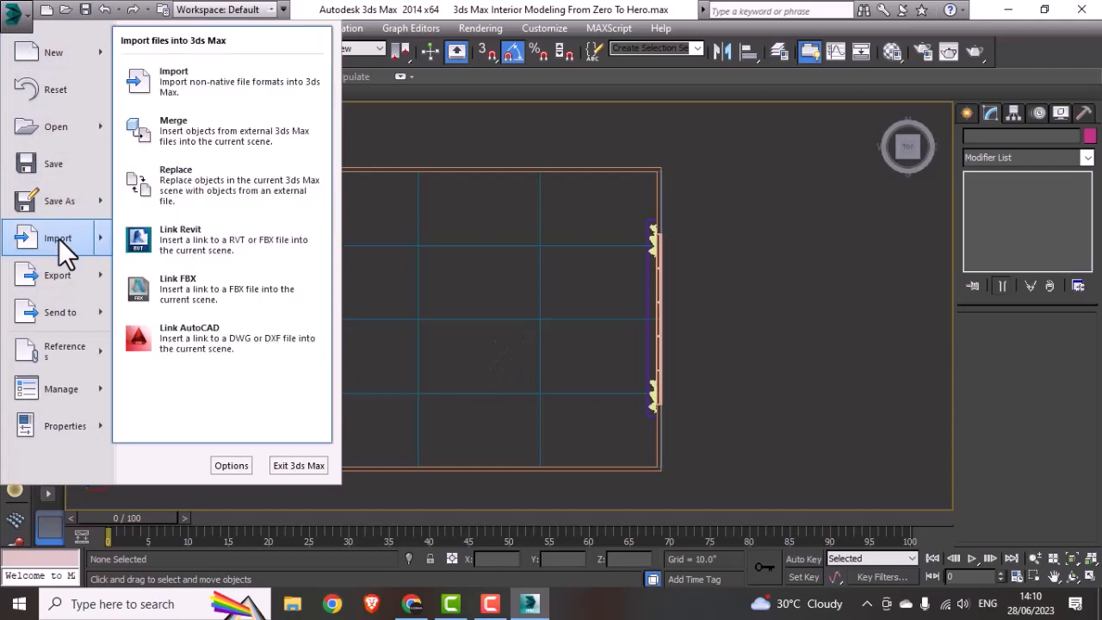
{"action": "left_click", "coordinate": [176, 125]}
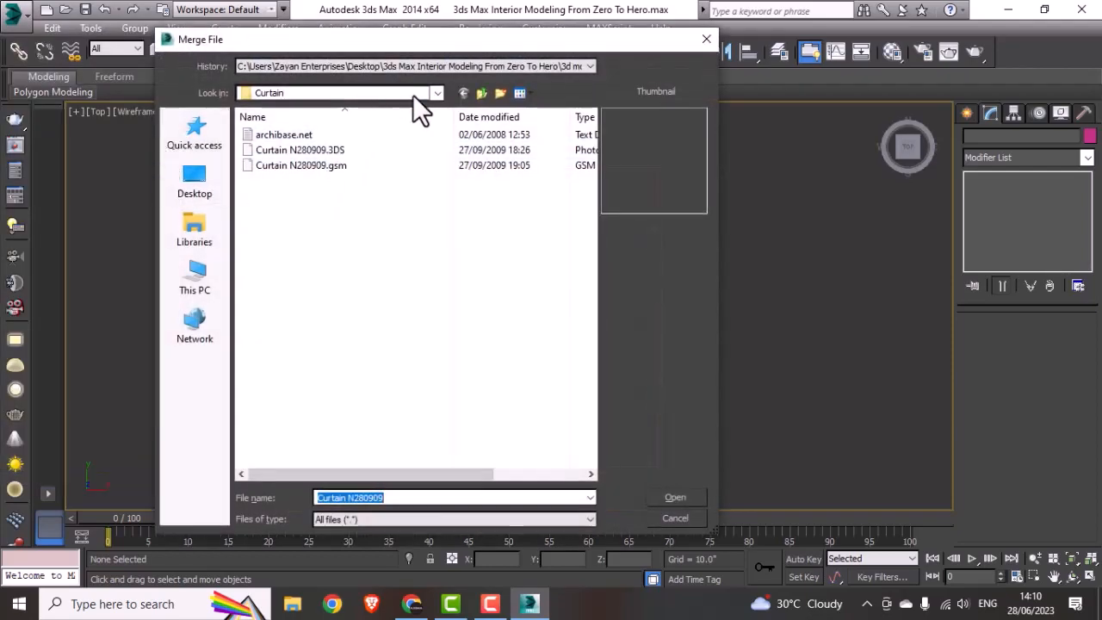
{"action": "left_click", "coordinate": [481, 92]}
{"action": "double_click", "coordinate": [279, 164]}
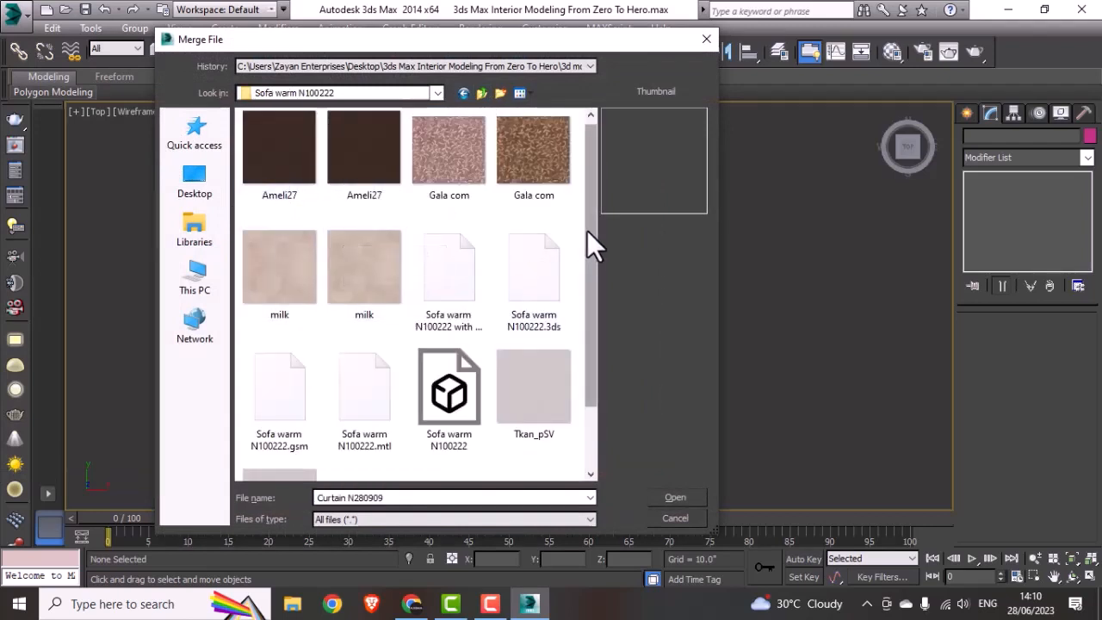
{"action": "left_click_drag", "start_coordinate": [587, 230], "coordinate": [589, 294]}
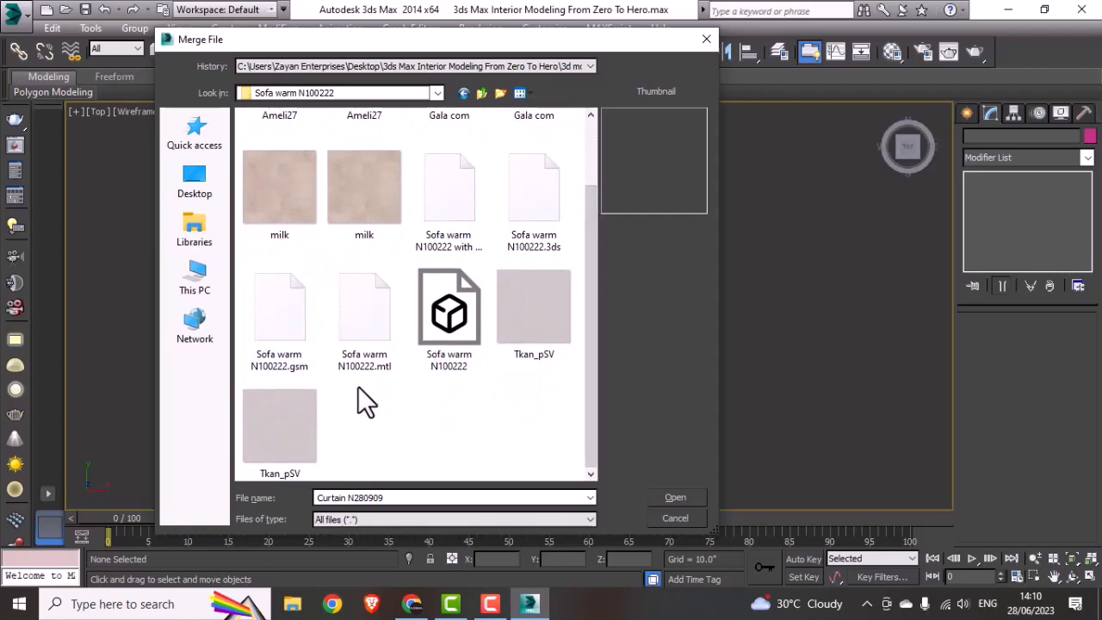
{"action": "left_click", "coordinate": [558, 230]}
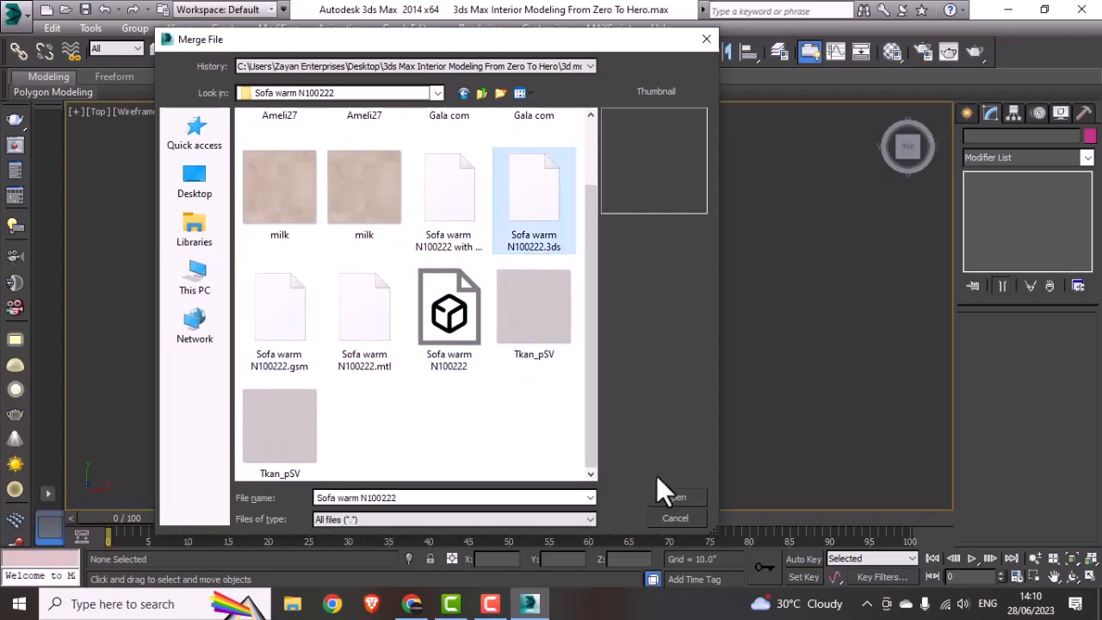
{"action": "left_click", "coordinate": [670, 491]}
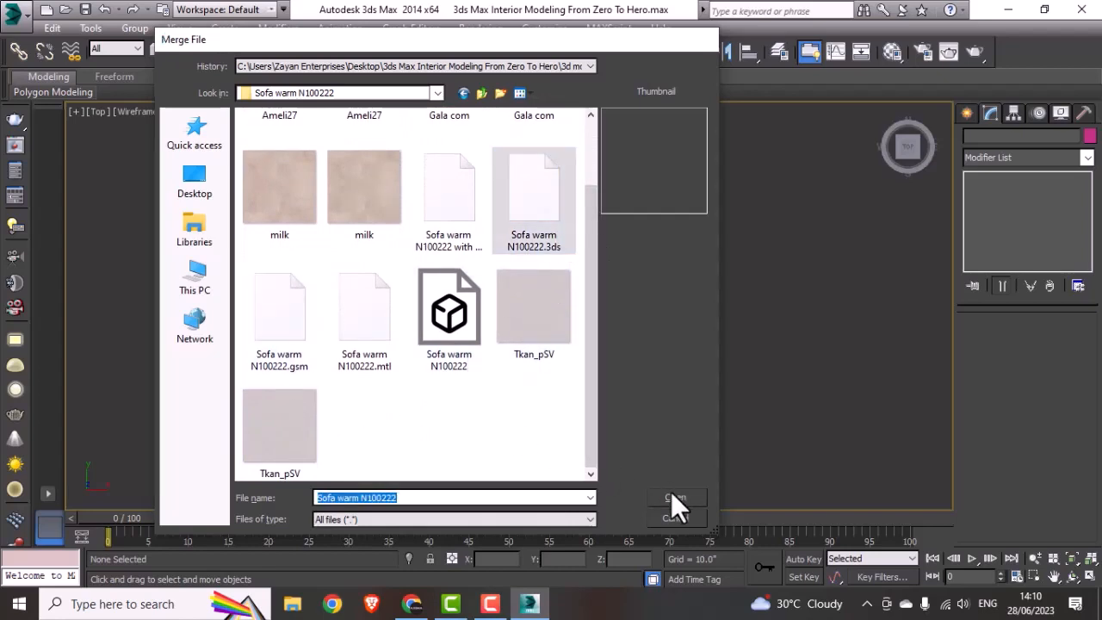
{"action": "left_click", "coordinate": [613, 332]}
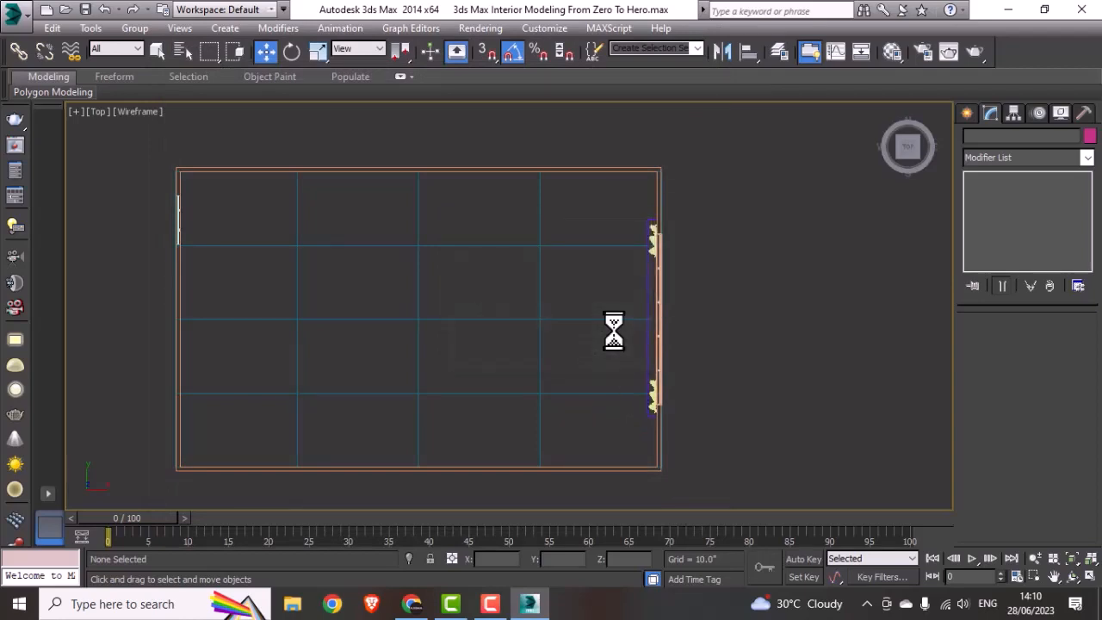
{"action": "left_click", "coordinate": [582, 349]}
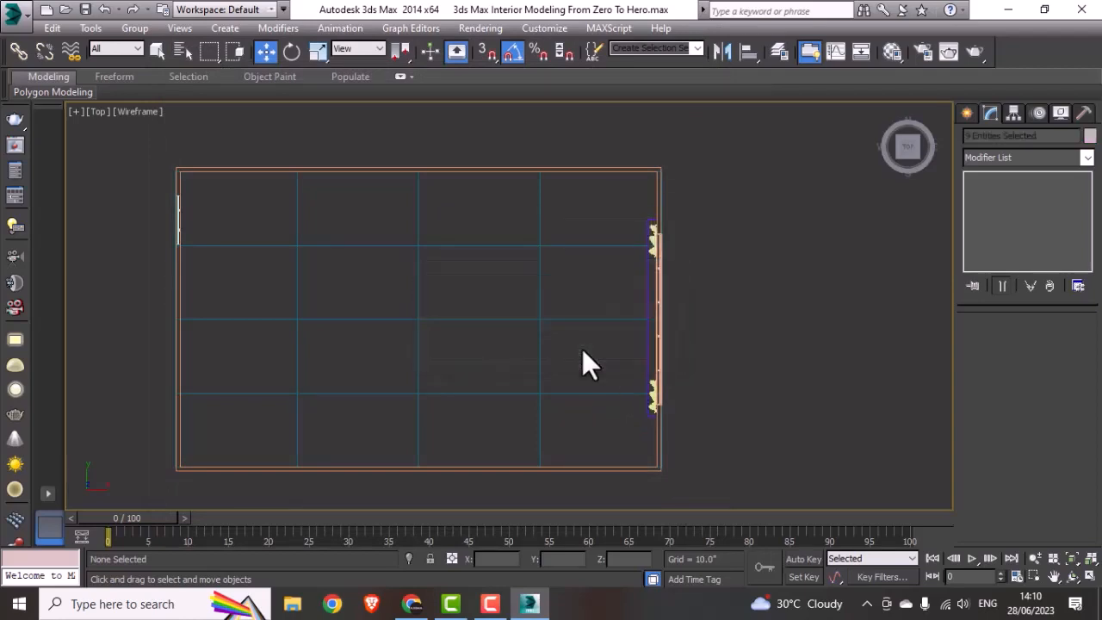
Step: Move the imported sofa objects outside the room, beside its window wall, and group them as Sofa
{"action": "scroll", "coordinate": [581, 349], "scroll_direction": "down", "scroll_amount": 10}
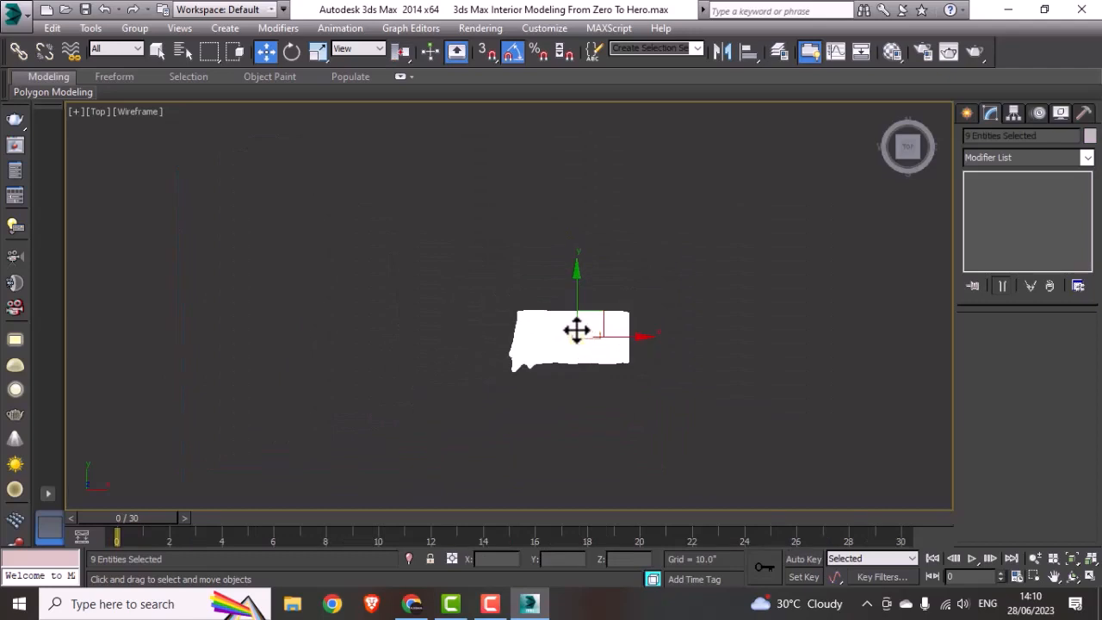
{"action": "left_click_drag", "start_coordinate": [573, 327], "coordinate": [677, 346]}
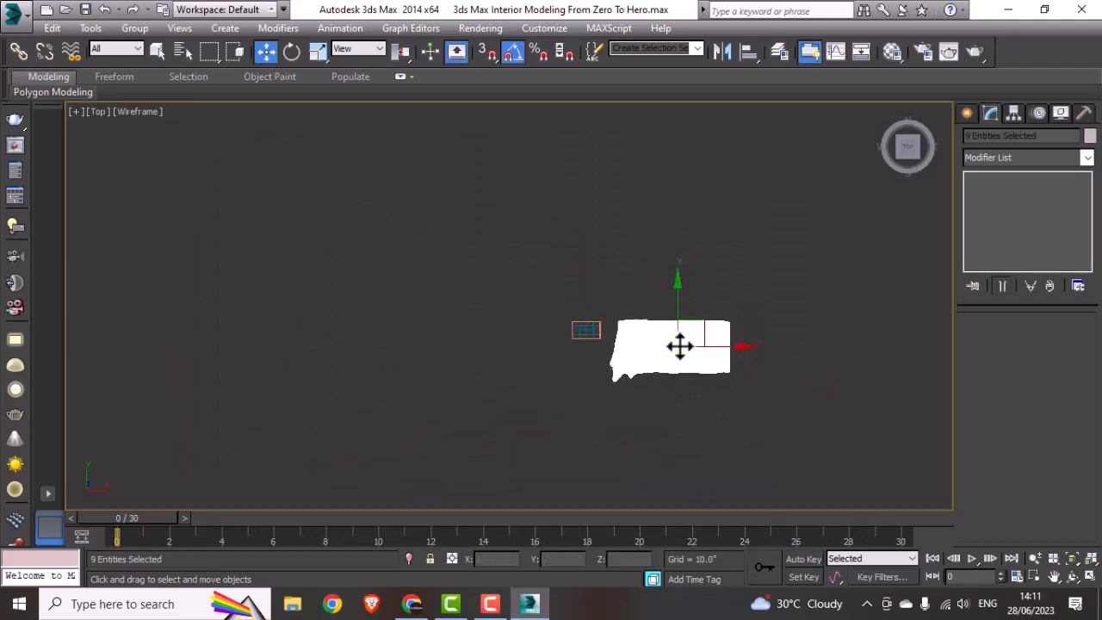
{"action": "left_click", "coordinate": [138, 28]}
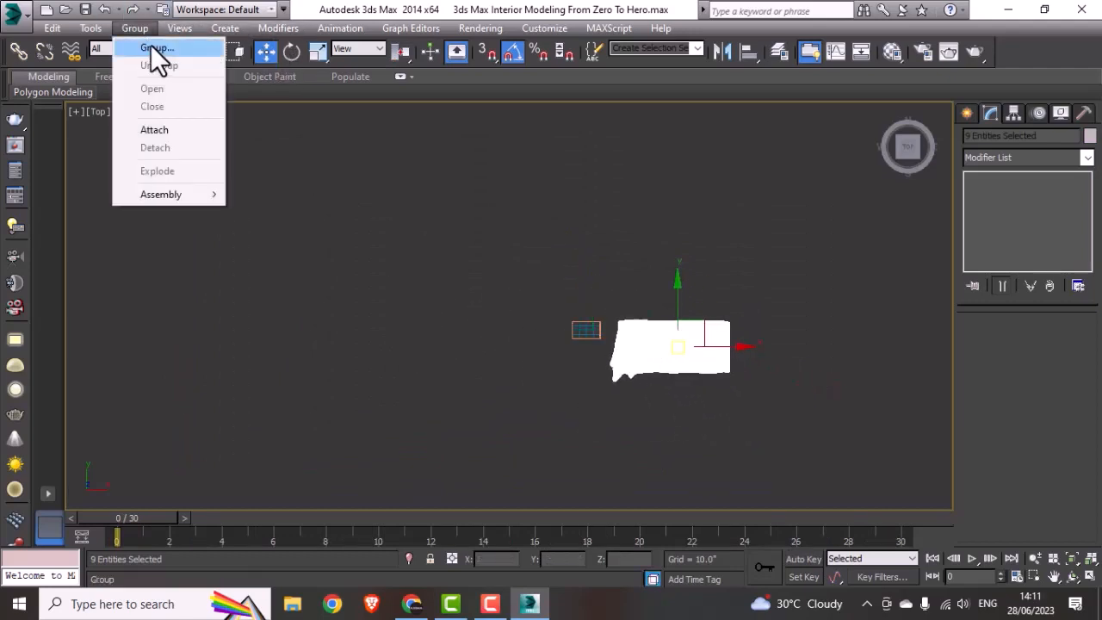
{"action": "left_click", "coordinate": [153, 47]}
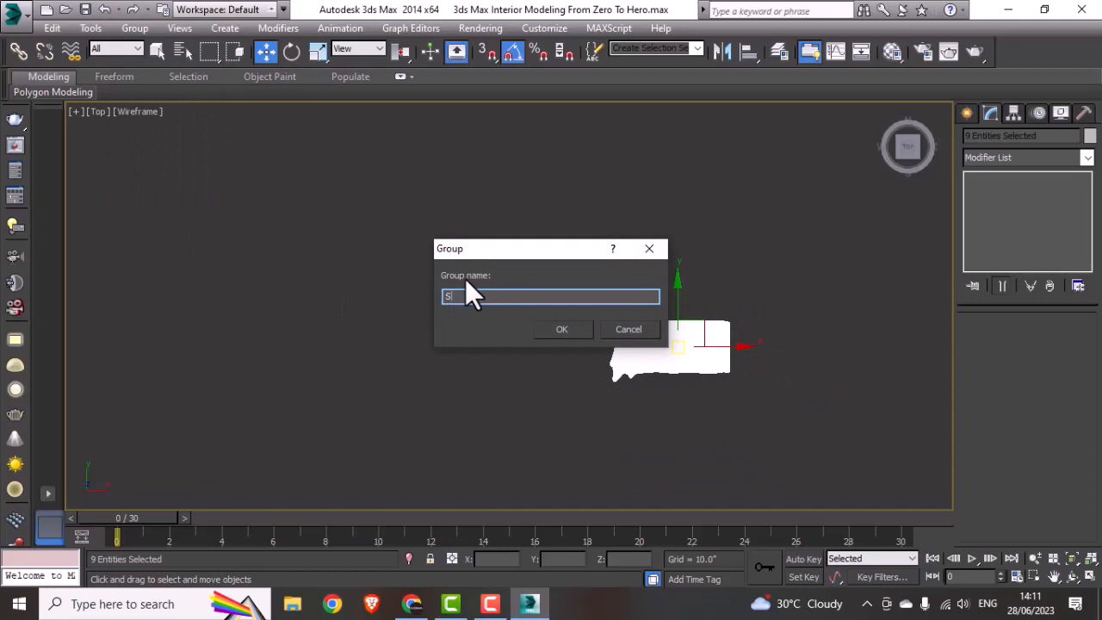
{"action": "type", "text": "Sofa"}
{"action": "left_click", "coordinate": [585, 331]}
{"action": "middle_click_drag", "start_coordinate": [607, 349], "coordinate": [584, 360]}
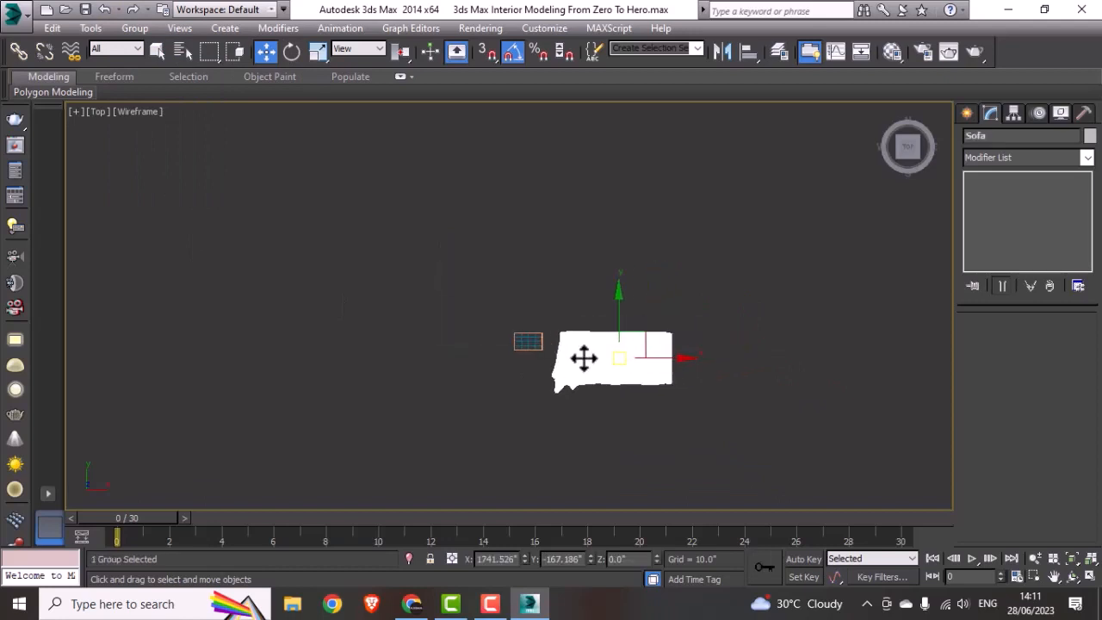
{"action": "scroll", "coordinate": [584, 360], "scroll_direction": "up", "scroll_amount": 3}
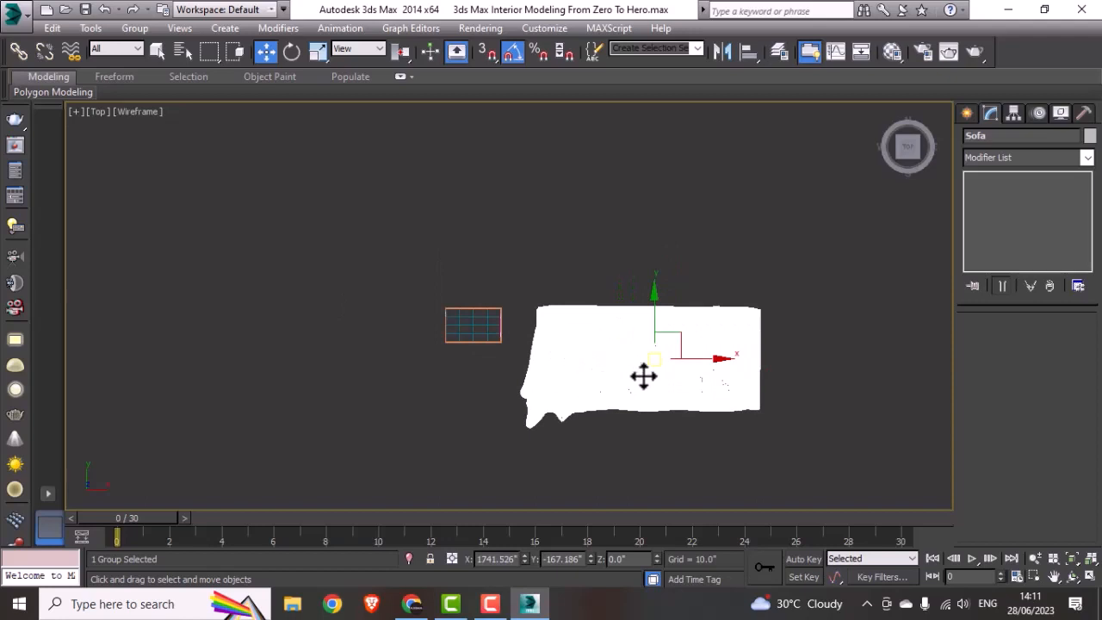
Step: Scale the Sofa group down uniformly and move it from beside the window wall into the room plan
{"action": "key", "text": "r"}
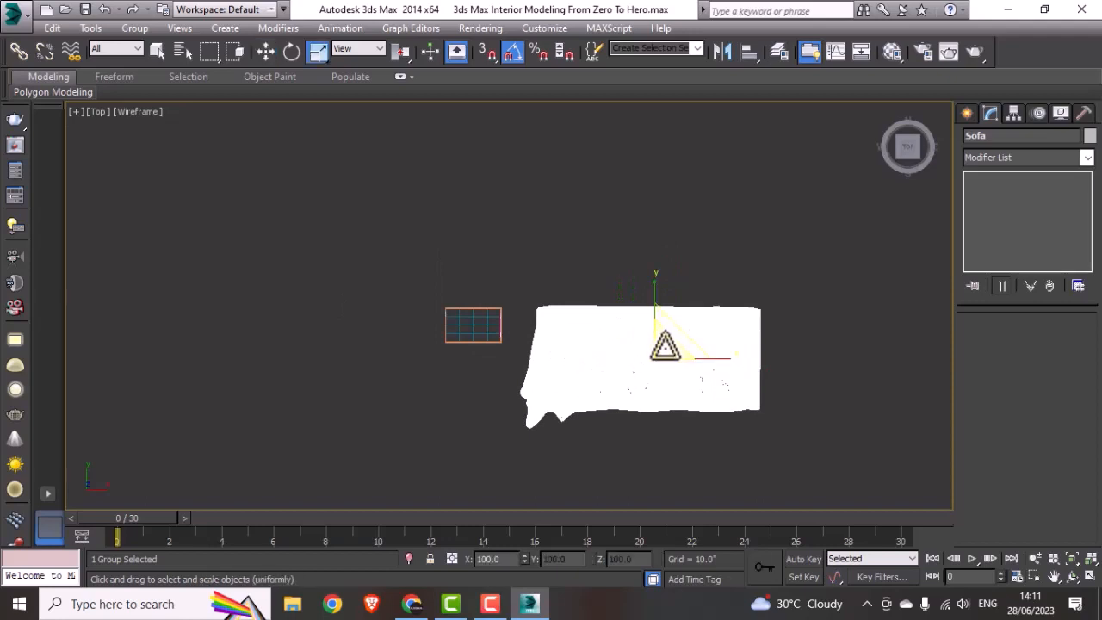
{"action": "left_click_drag", "start_coordinate": [665, 347], "coordinate": [692, 316]}
{"action": "key", "text": "w"}
{"action": "scroll", "coordinate": [661, 370], "scroll_direction": "up", "scroll_amount": 4}
{"action": "middle_click_drag", "start_coordinate": [707, 366], "coordinate": [745, 364]}
{"action": "left_click_drag", "start_coordinate": [742, 365], "coordinate": [243, 247]}
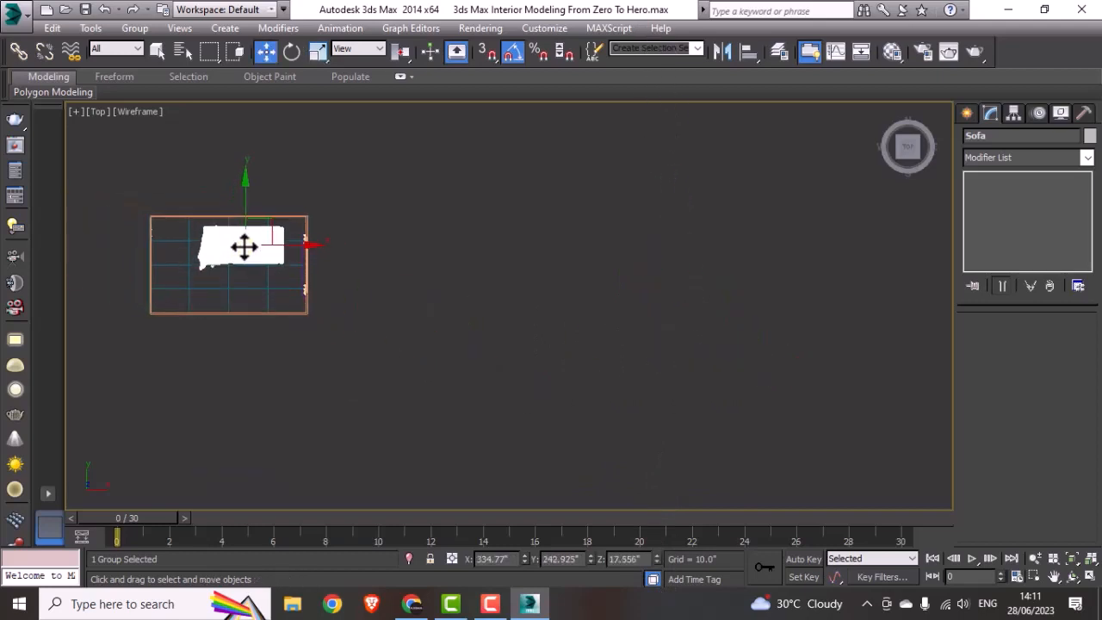
{"action": "middle_click_drag", "start_coordinate": [244, 247], "coordinate": [442, 349]}
{"action": "scroll", "coordinate": [450, 352], "scroll_direction": "up", "scroll_amount": 2}
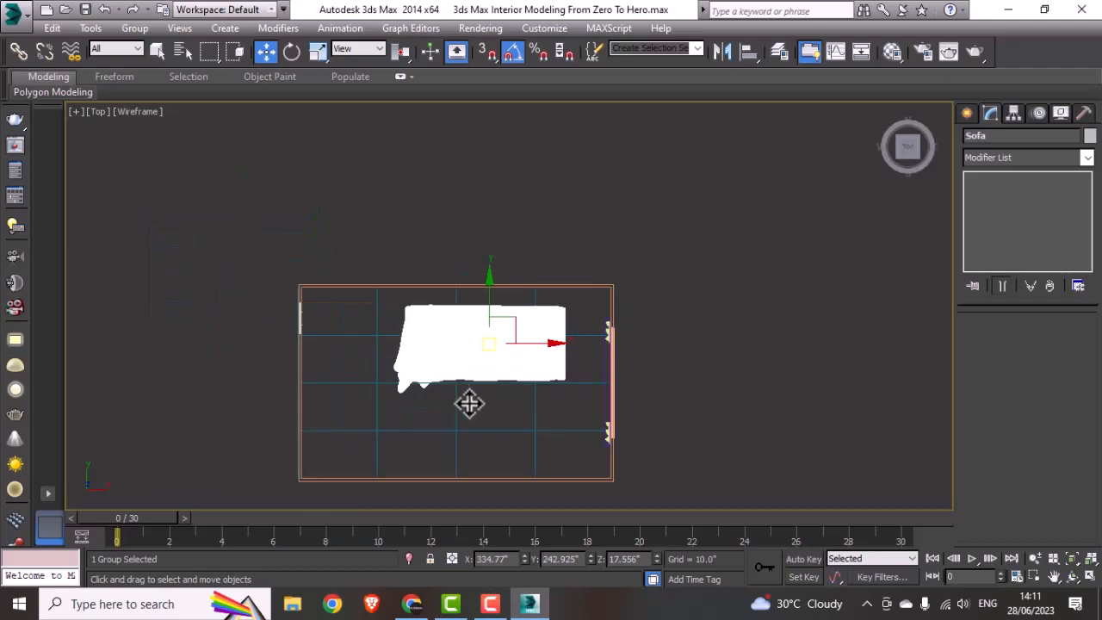
Step: Scale the Sofa group down to about half its size, move it outside beyond the room's upper wall and deselect it
{"action": "key", "text": "r"}
{"action": "left_click_drag", "start_coordinate": [494, 339], "coordinate": [499, 413]}
{"action": "key", "text": "w"}
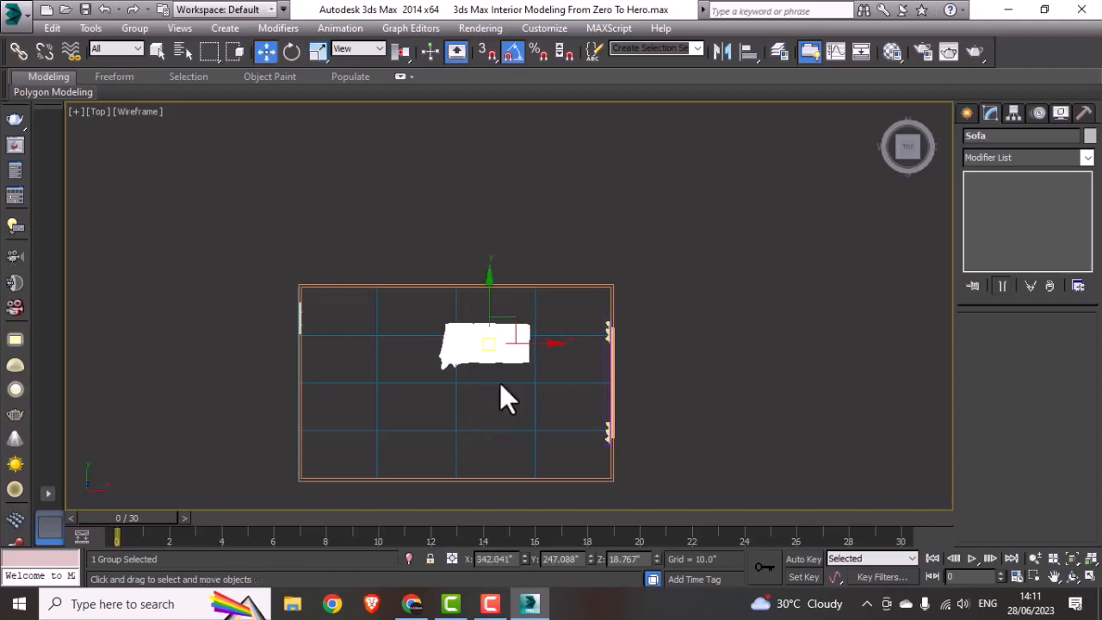
{"action": "left_click_drag", "start_coordinate": [490, 339], "coordinate": [490, 187]}
{"action": "middle_click_drag", "start_coordinate": [489, 231], "coordinate": [454, 344]}
{"action": "left_click", "coordinate": [504, 292]}
{"action": "scroll", "coordinate": [502, 290], "scroll_direction": "up", "scroll_amount": 3}
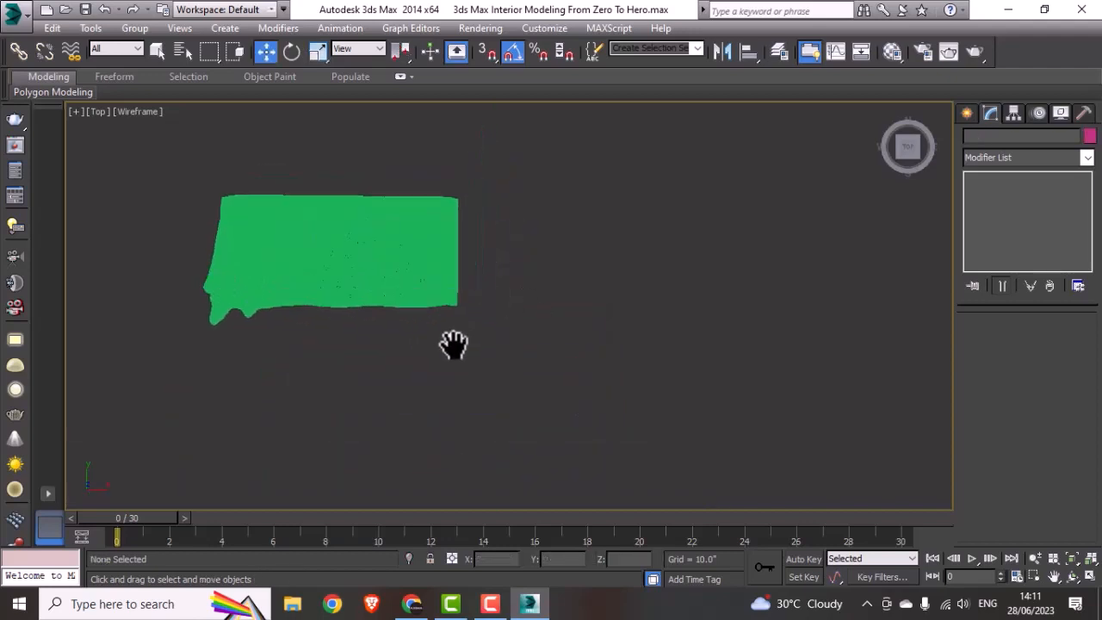
Step: Draw a reference rectangle beside the sofa, set its length and width to 36 inches, and deselect it
{"action": "left_click", "coordinate": [962, 117]}
{"action": "left_click", "coordinate": [1058, 231]}
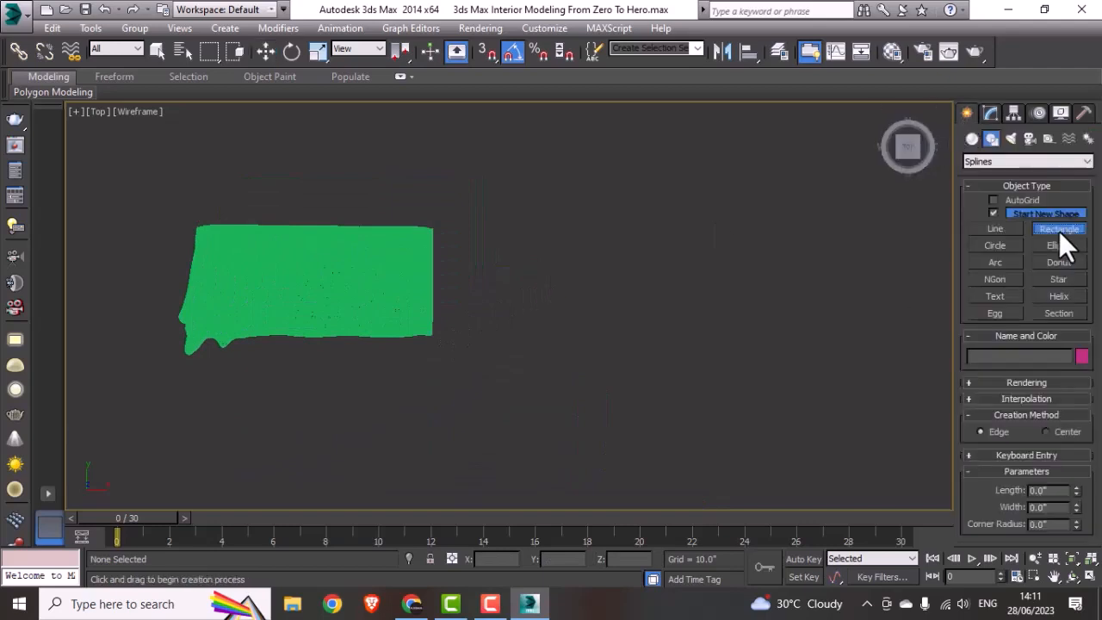
{"action": "left_click_drag", "start_coordinate": [594, 224], "coordinate": [681, 285]}
{"action": "right_click", "coordinate": [682, 285]}
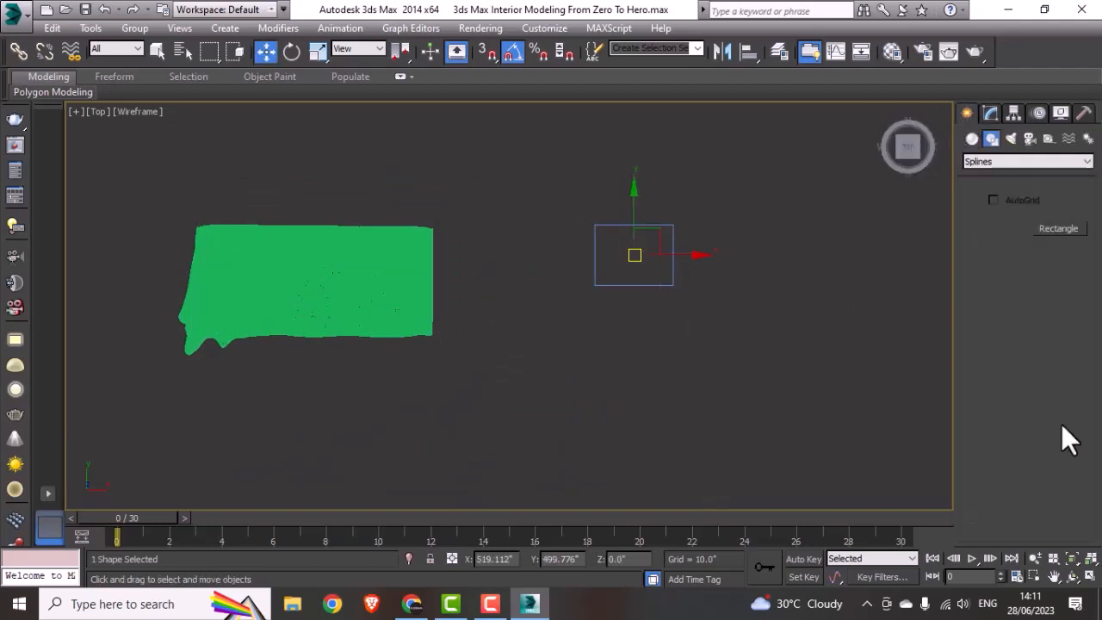
{"action": "left_click", "coordinate": [992, 113]}
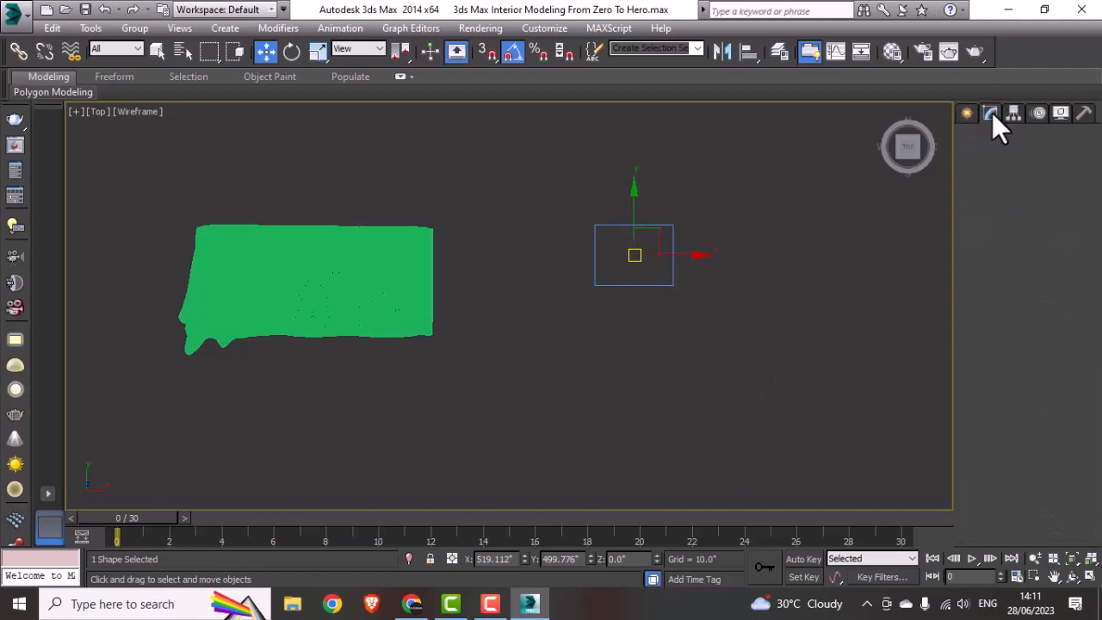
{"action": "double_click", "coordinate": [1063, 373]}
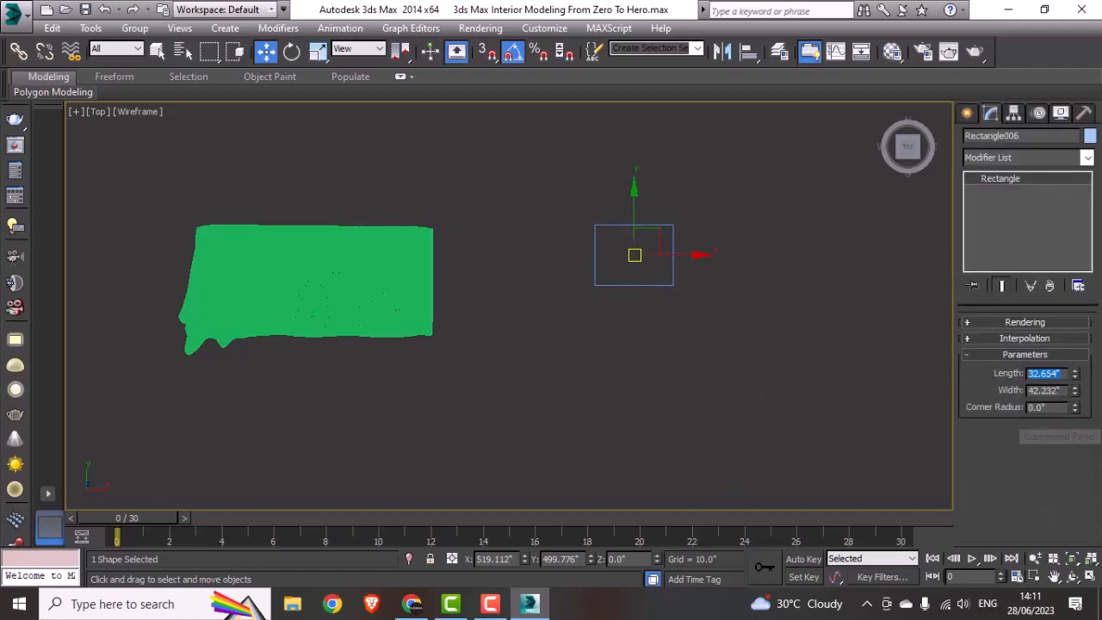
{"action": "type", "text": "36"}
{"action": "key", "text": "Tab"}
{"action": "type", "text": "36"}
{"action": "key", "text": "Return"}
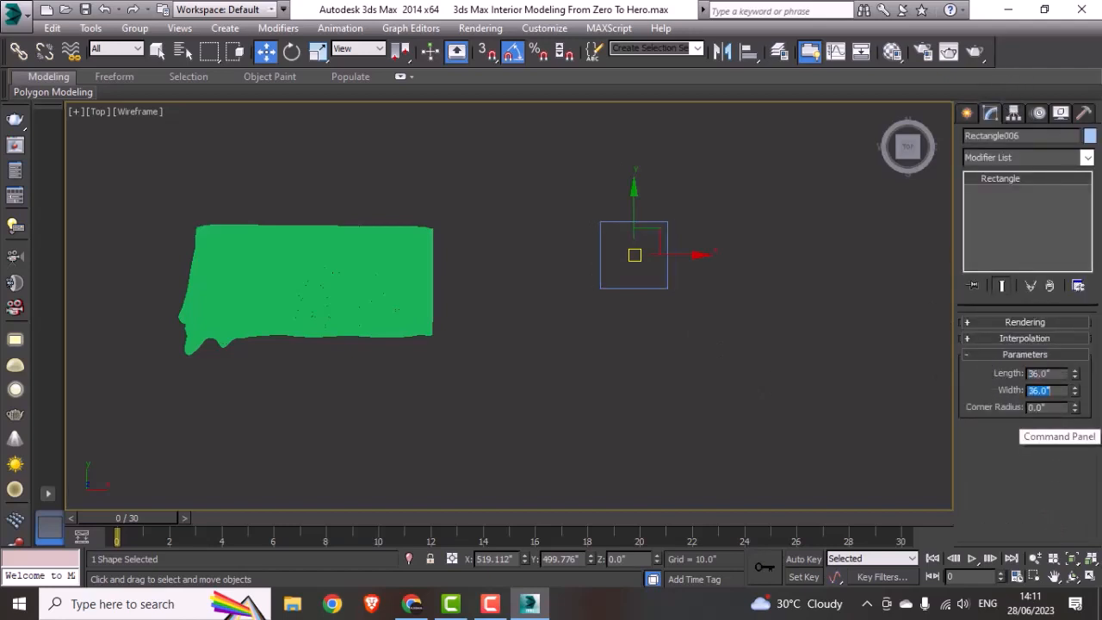
{"action": "left_click", "coordinate": [732, 392]}
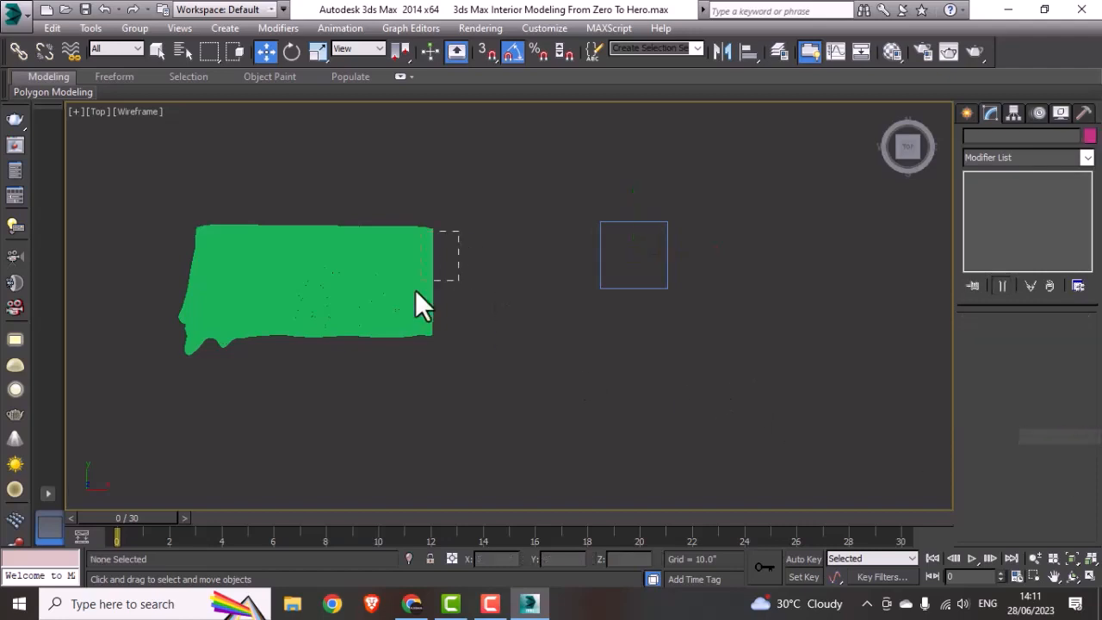
Step: Scale the sofa down further against the 36-inch reference square, place its back against the room's upper wall, and deselect it
{"action": "left_click", "coordinate": [369, 325]}
{"action": "left_click_drag", "start_coordinate": [318, 288], "coordinate": [455, 293]}
{"action": "key", "text": "r"}
{"action": "key", "text": "w"}
{"action": "scroll", "coordinate": [510, 262], "scroll_direction": "down", "scroll_amount": 5}
{"action": "scroll", "coordinate": [478, 336], "scroll_direction": "up", "scroll_amount": 5}
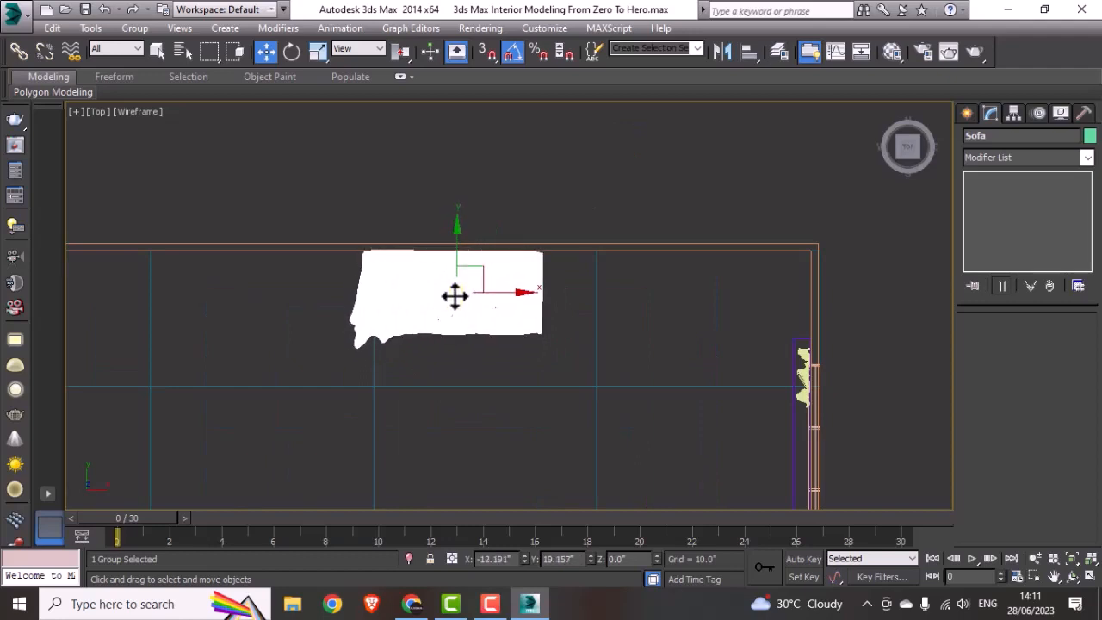
{"action": "scroll", "coordinate": [453, 296], "scroll_direction": "down", "scroll_amount": 5}
{"action": "left_click", "coordinate": [647, 365]}
Step: Select the room shell, floor, door, window and curtains without the sofa, and scale them together uniformly to about 53%
{"action": "middle_click_drag", "start_coordinate": [652, 377], "coordinate": [614, 346]}
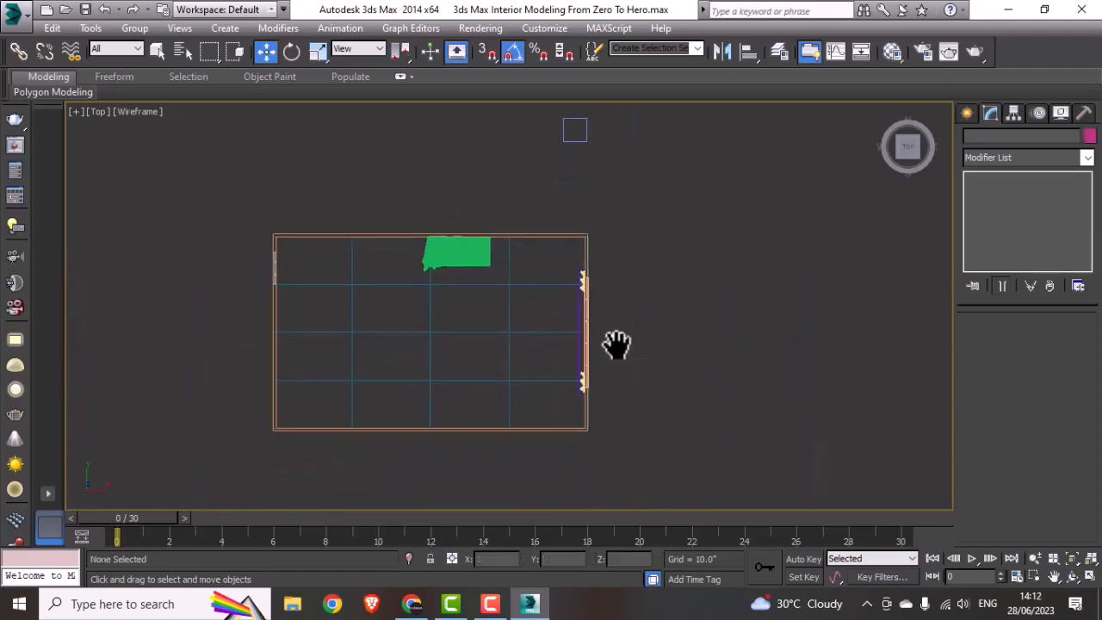
{"action": "scroll", "coordinate": [534, 340], "scroll_direction": "up", "scroll_amount": 2}
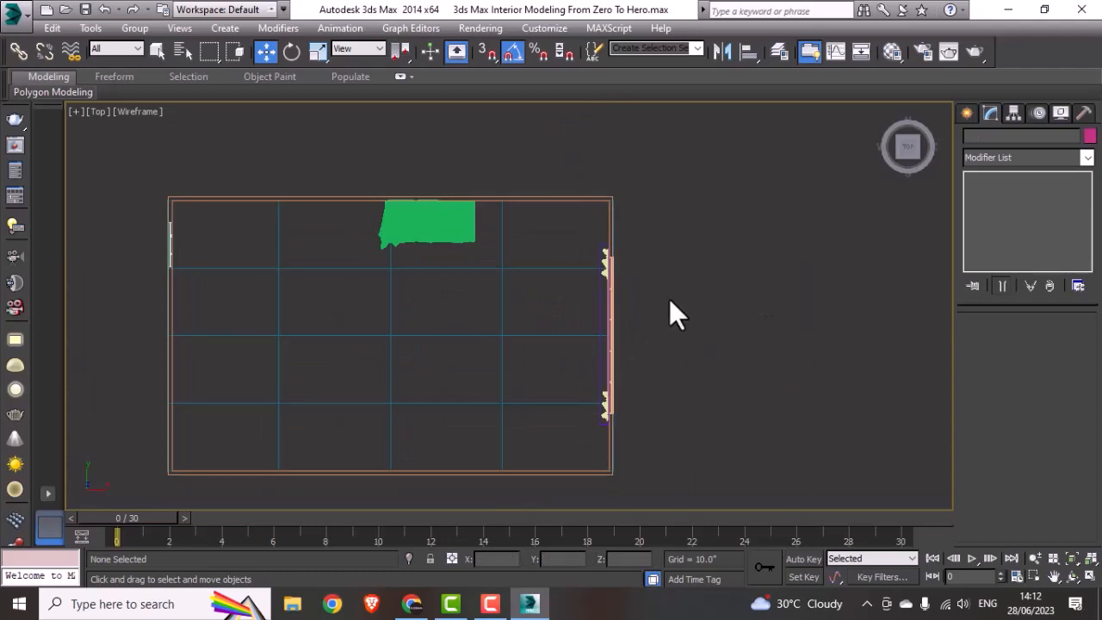
{"action": "middle_click_drag", "start_coordinate": [666, 301], "coordinate": [580, 300]}
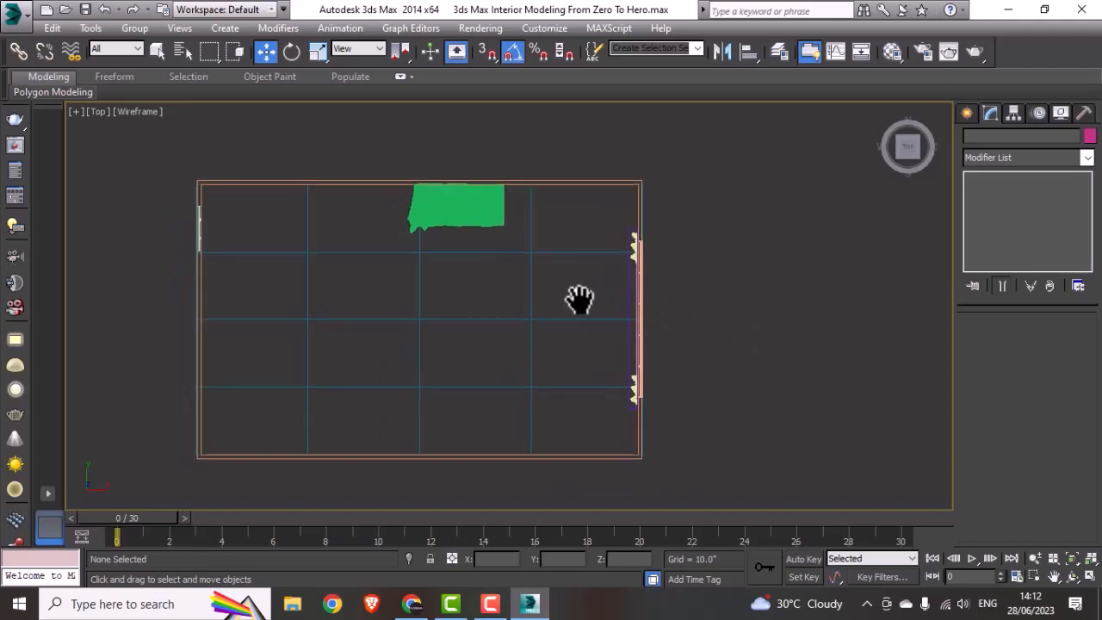
{"action": "left_click_drag", "start_coordinate": [183, 281], "coordinate": [184, 281]}
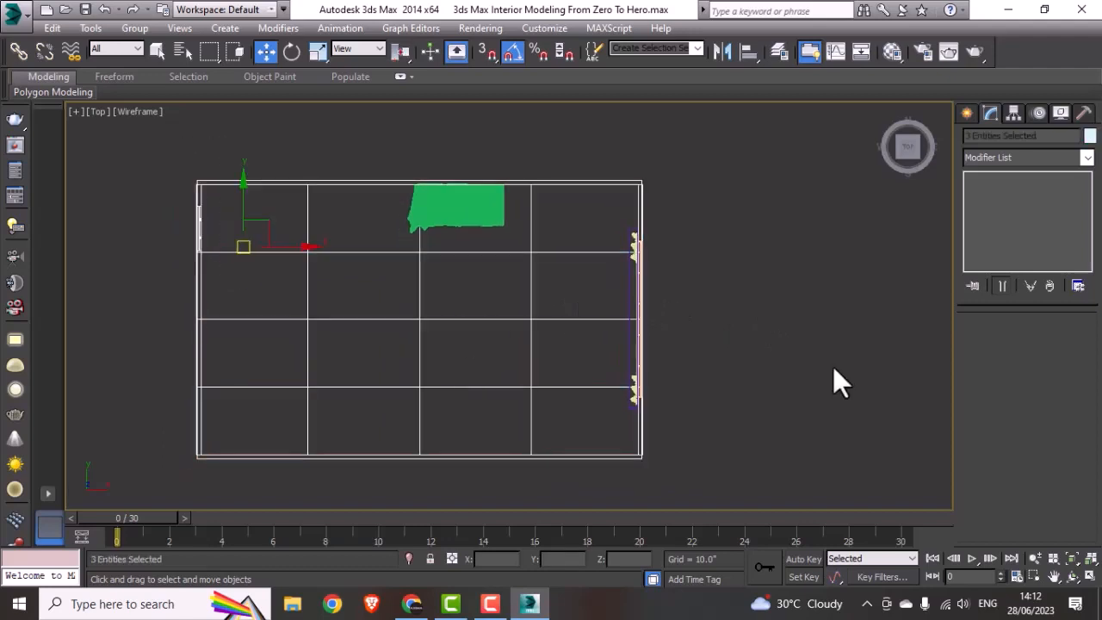
{"action": "scroll", "coordinate": [639, 364], "scroll_direction": "up", "scroll_amount": 3}
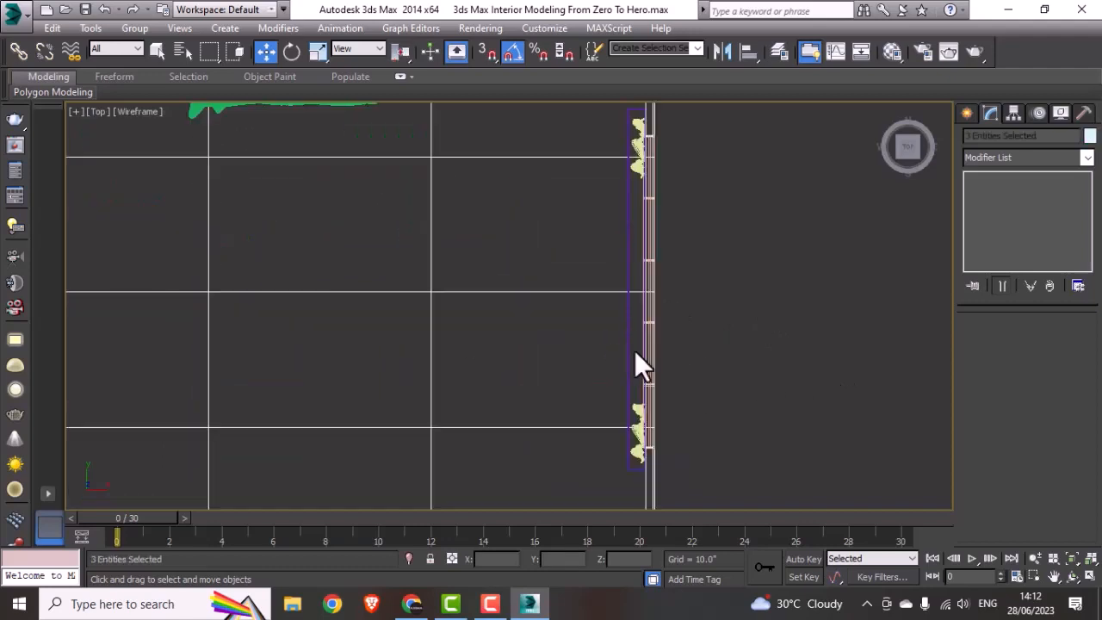
{"action": "scroll", "coordinate": [679, 387], "scroll_direction": "down", "scroll_amount": 3}
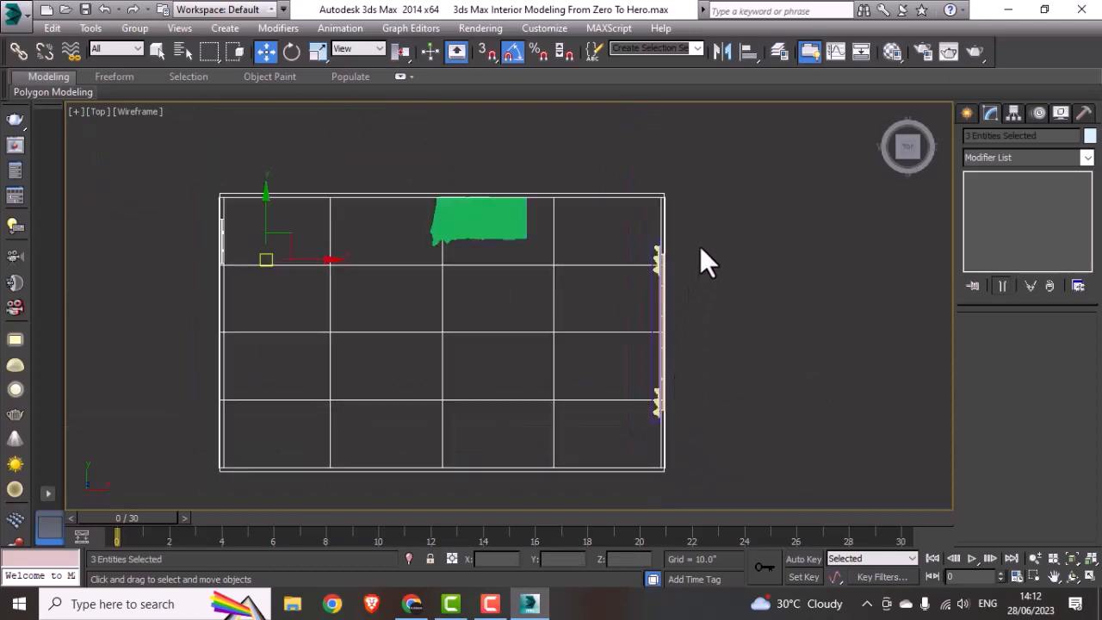
{"action": "left_click_drag", "start_coordinate": [714, 217], "coordinate": [644, 423], "text": "ctrl"}
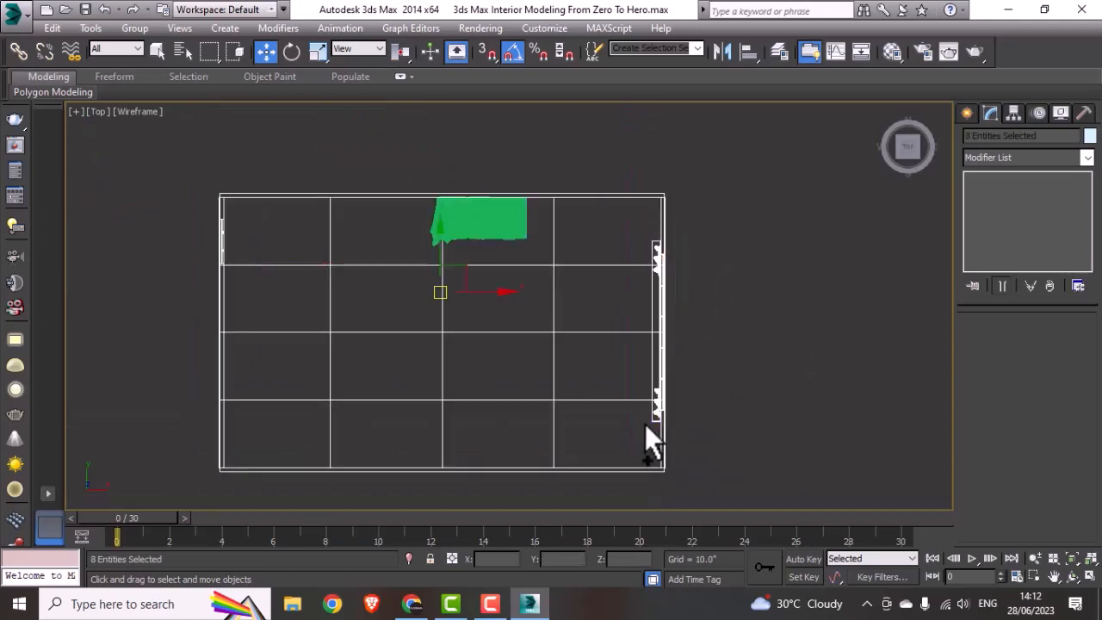
{"action": "key", "text": "r"}
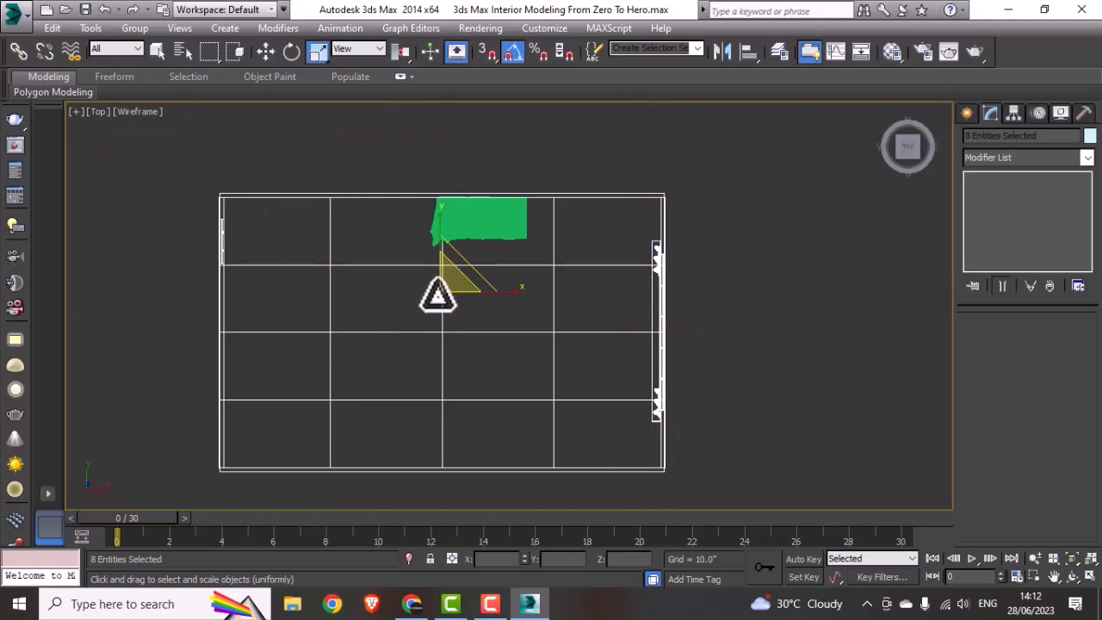
{"action": "left_click_drag", "start_coordinate": [445, 291], "coordinate": [432, 363]}
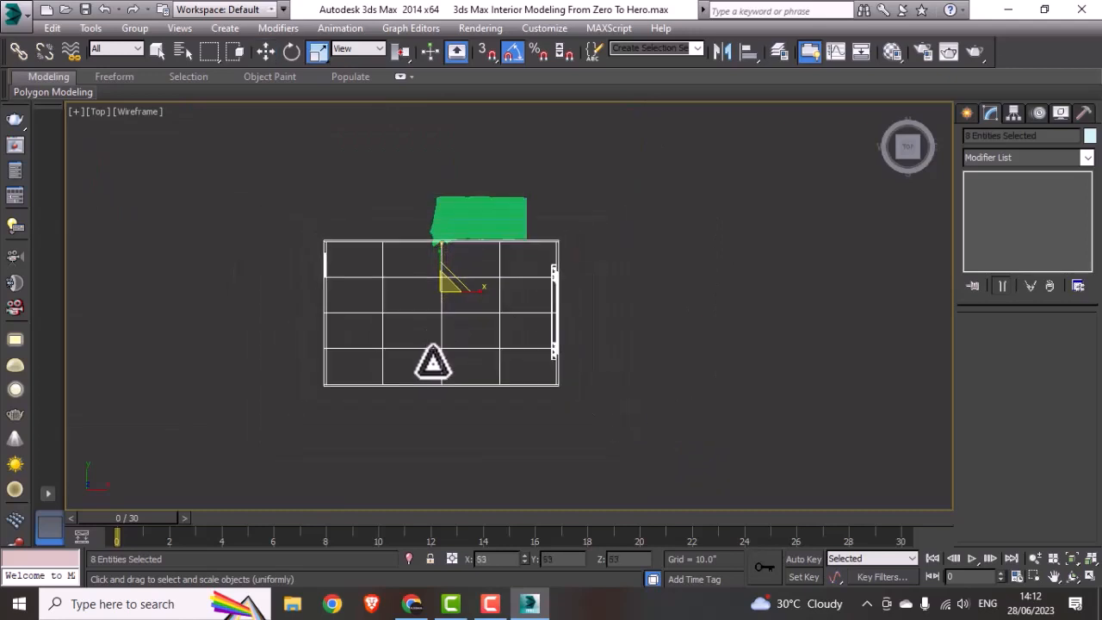
{"action": "key", "text": "w"}
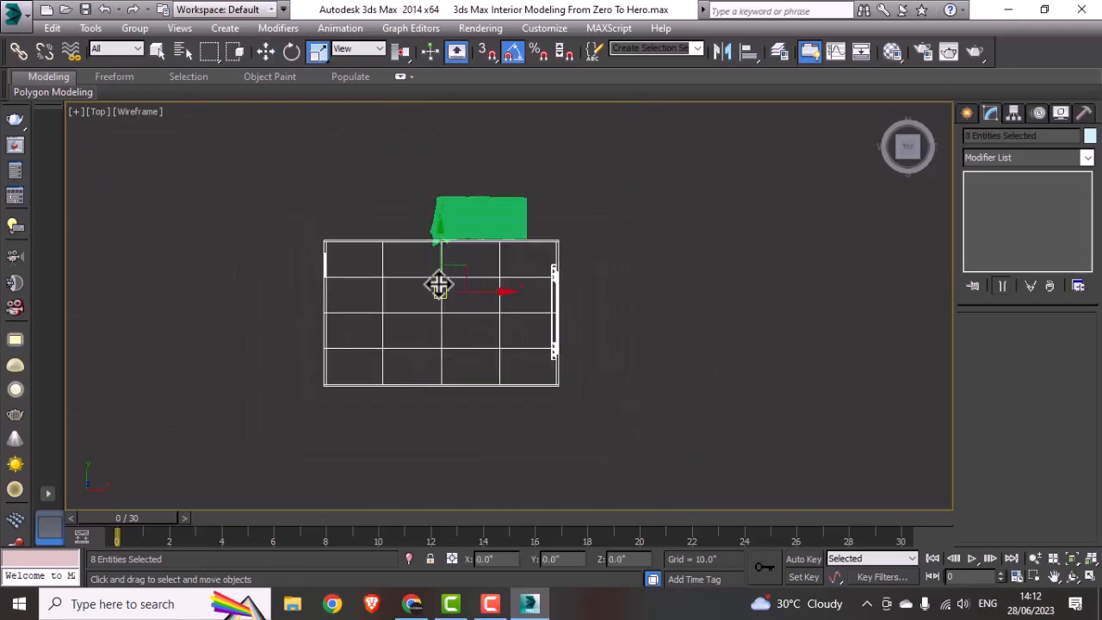
Step: Move the scaled room so its upper wall meets the sofa's back, shift it about 30 inches along X, and deselect it
{"action": "left_click_drag", "start_coordinate": [437, 285], "coordinate": [450, 221]}
{"action": "scroll", "coordinate": [484, 195], "scroll_direction": "up", "scroll_amount": 4}
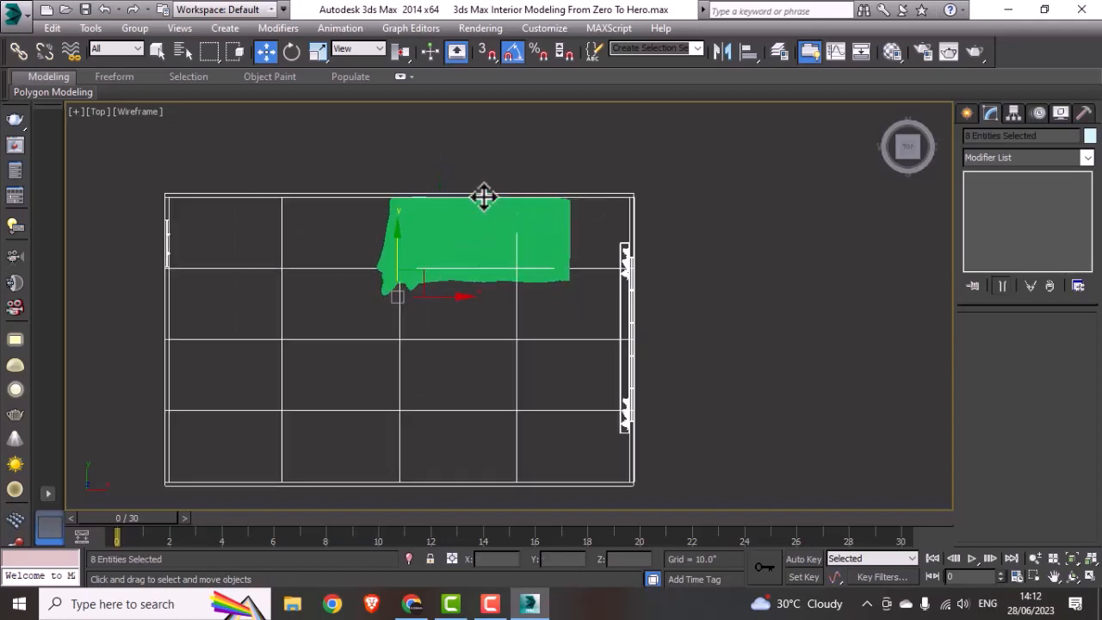
{"action": "scroll", "coordinate": [485, 194], "scroll_direction": "down", "scroll_amount": 5}
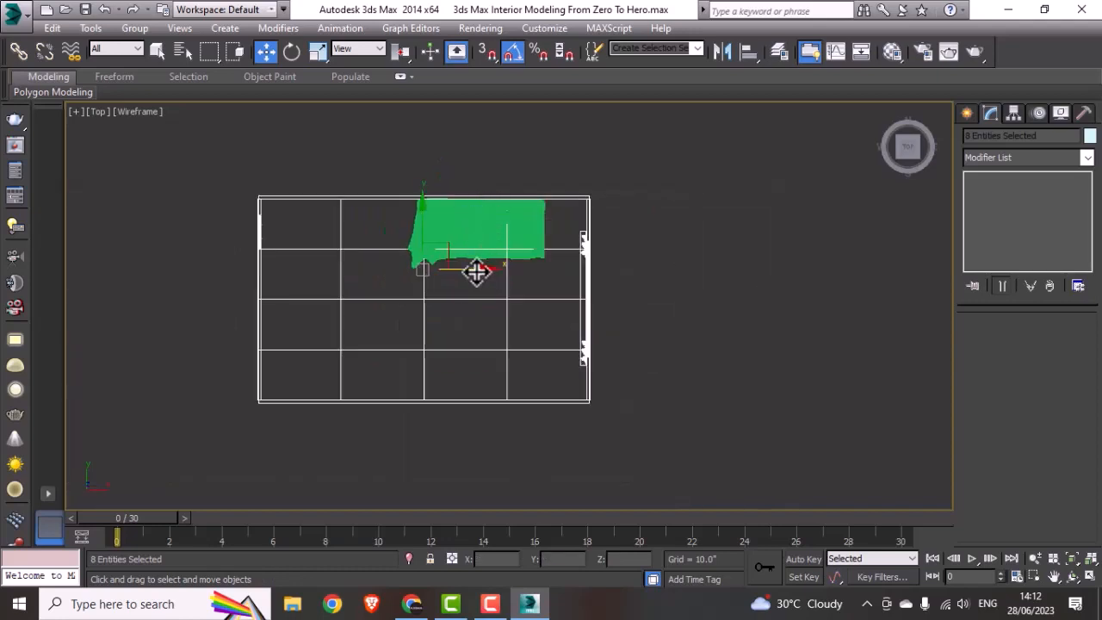
{"action": "left_click_drag", "start_coordinate": [476, 270], "coordinate": [515, 268]}
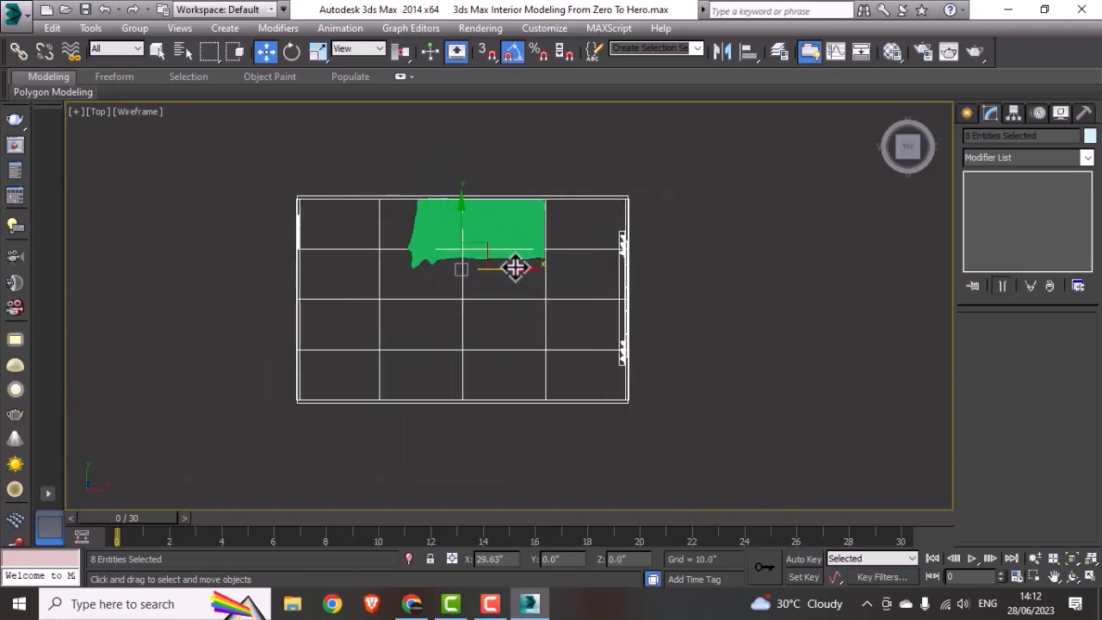
{"action": "left_click", "coordinate": [691, 328]}
{"action": "middle_click_drag", "start_coordinate": [479, 315], "coordinate": [491, 360]}
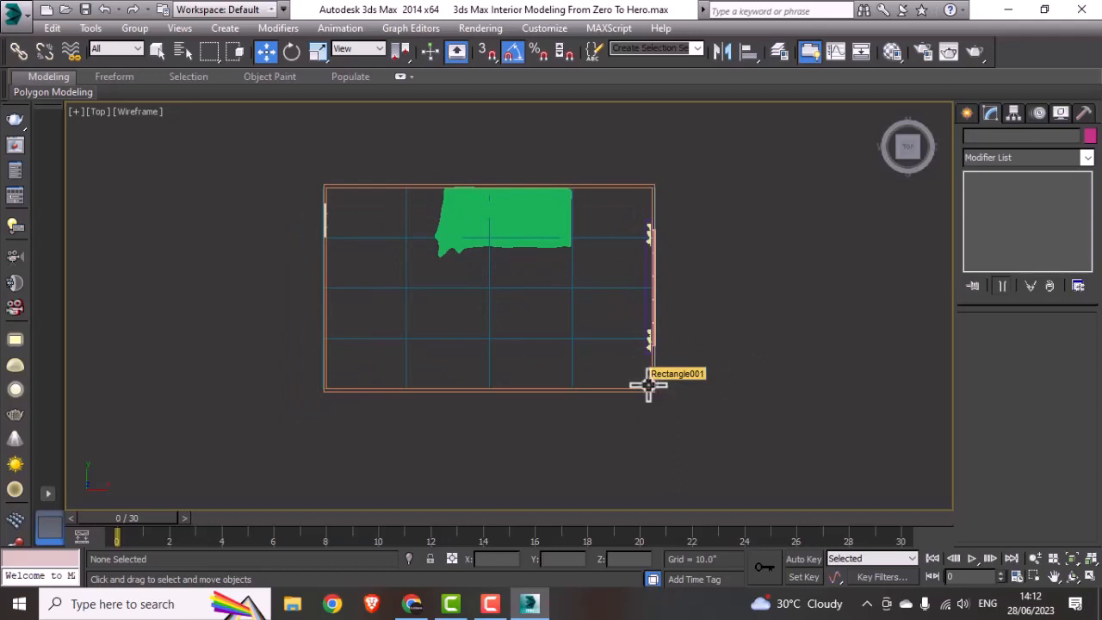
{"action": "scroll", "coordinate": [410, 305], "scroll_direction": "up", "scroll_amount": 4}
{"action": "middle_click_drag", "start_coordinate": [409, 305], "coordinate": [442, 381]}
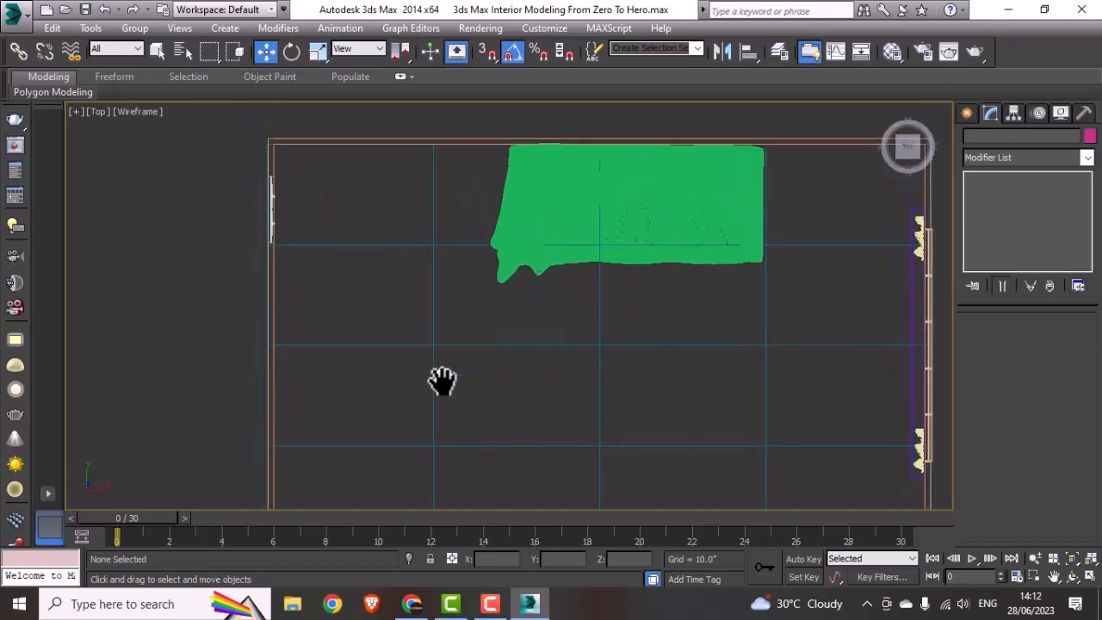
{"action": "left_click", "coordinate": [271, 295]}
{"action": "scroll", "coordinate": [275, 294], "scroll_direction": "down", "scroll_amount": 2}
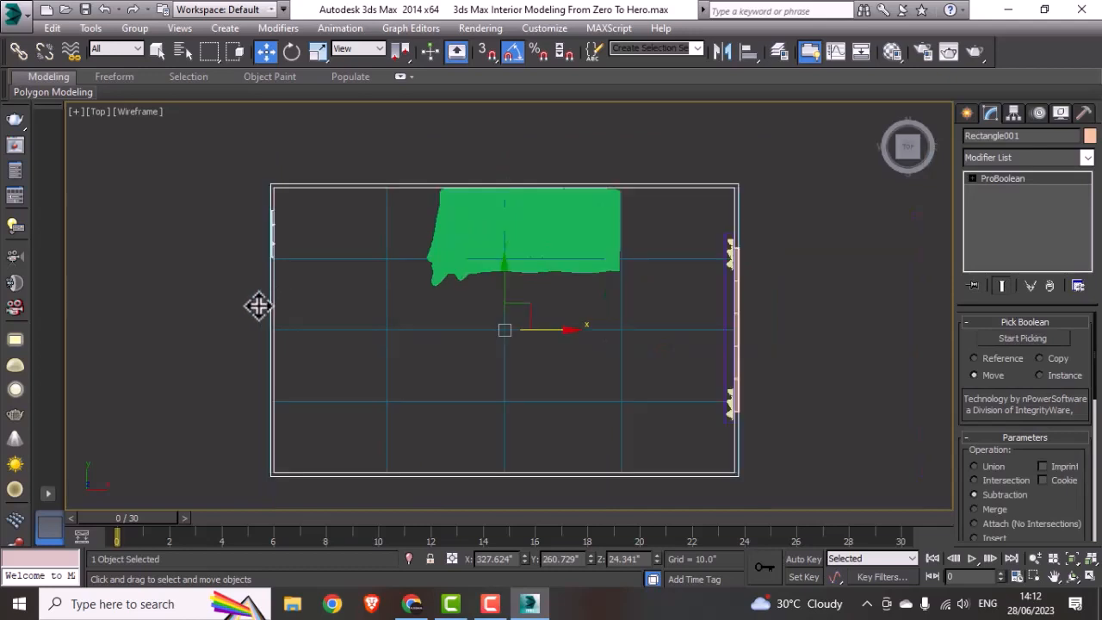
{"action": "left_click", "coordinate": [249, 317]}
{"action": "middle_click_drag", "start_coordinate": [381, 352], "coordinate": [435, 349]}
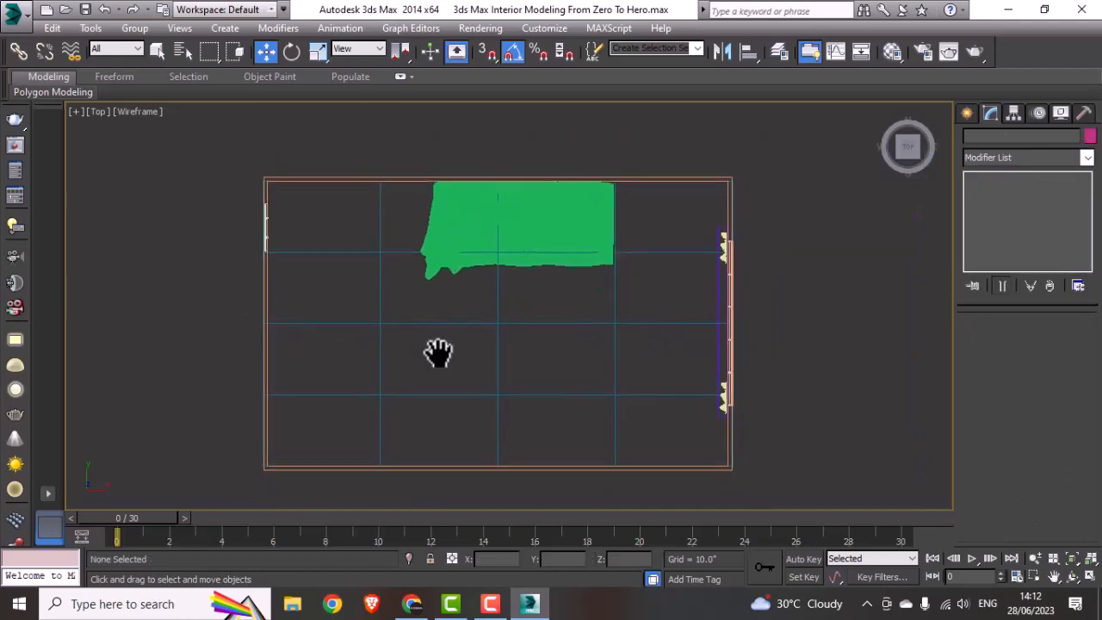
Step: Draw a reference rectangle, set its length to 48 inches, and place it over the door wall aligned with the door's upper end
{"action": "scroll", "coordinate": [250, 255], "scroll_direction": "up", "scroll_amount": 3}
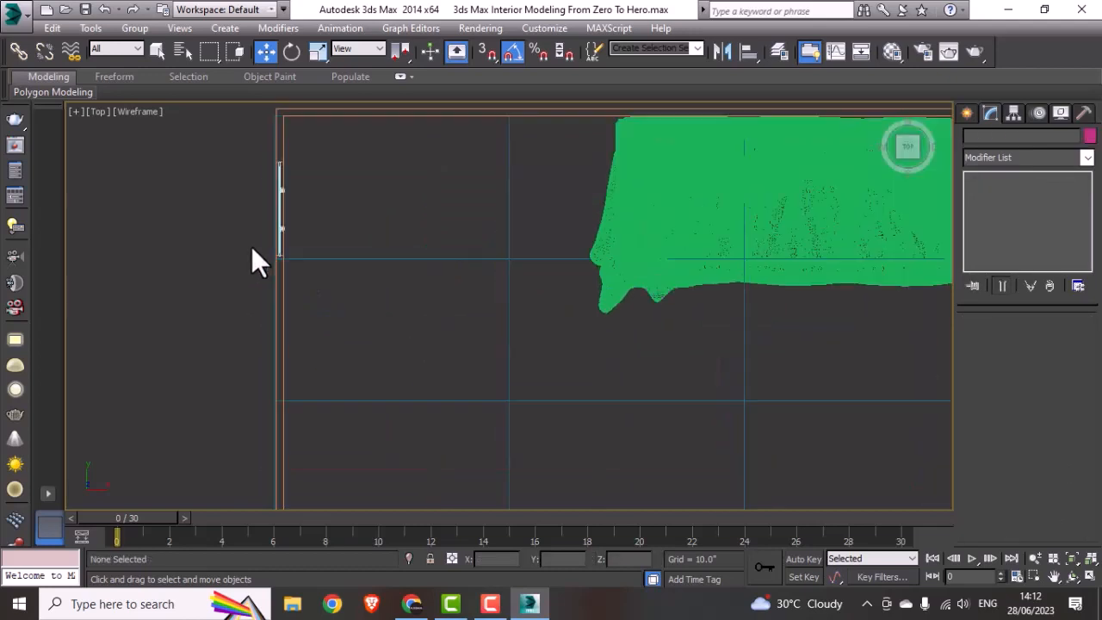
{"action": "left_click", "coordinate": [967, 114]}
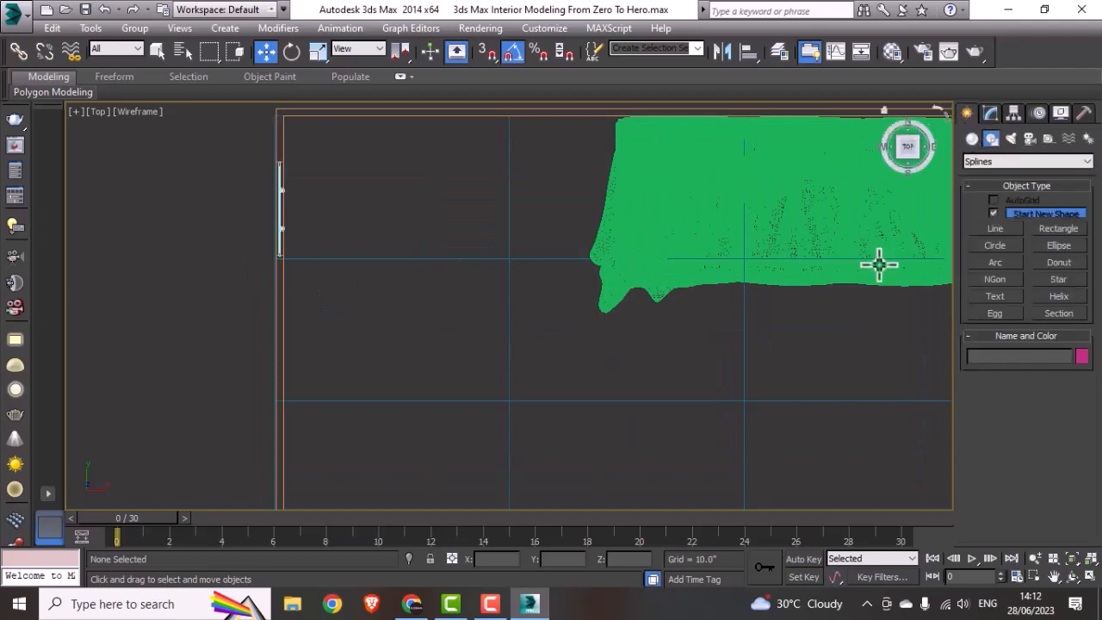
{"action": "left_click", "coordinate": [1057, 229]}
{"action": "left_click_drag", "start_coordinate": [468, 336], "coordinate": [487, 392]}
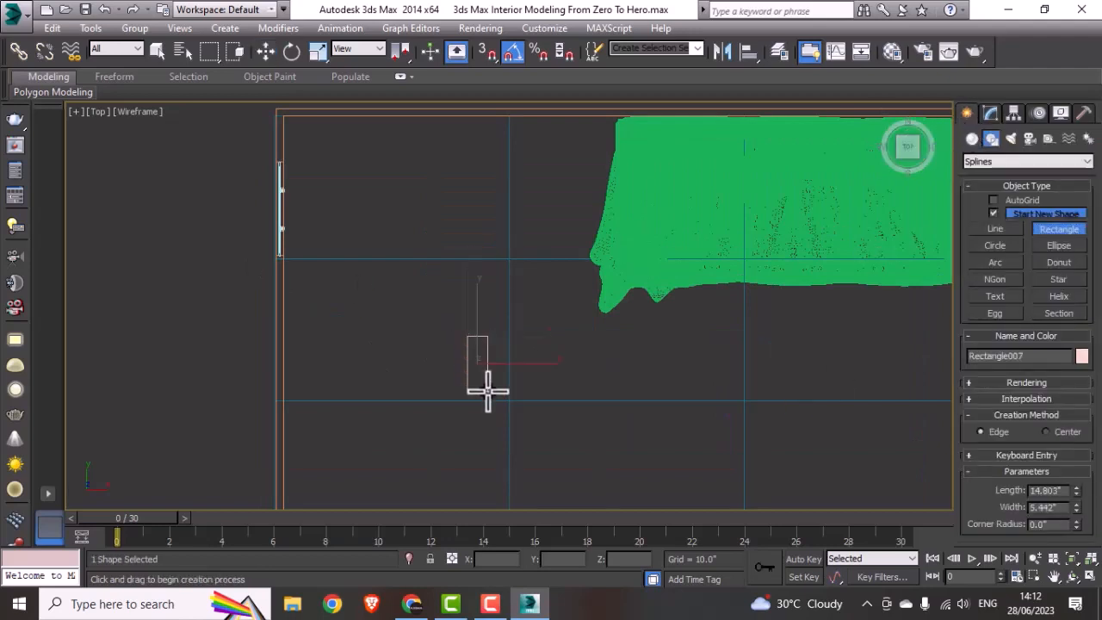
{"action": "key", "text": "w"}
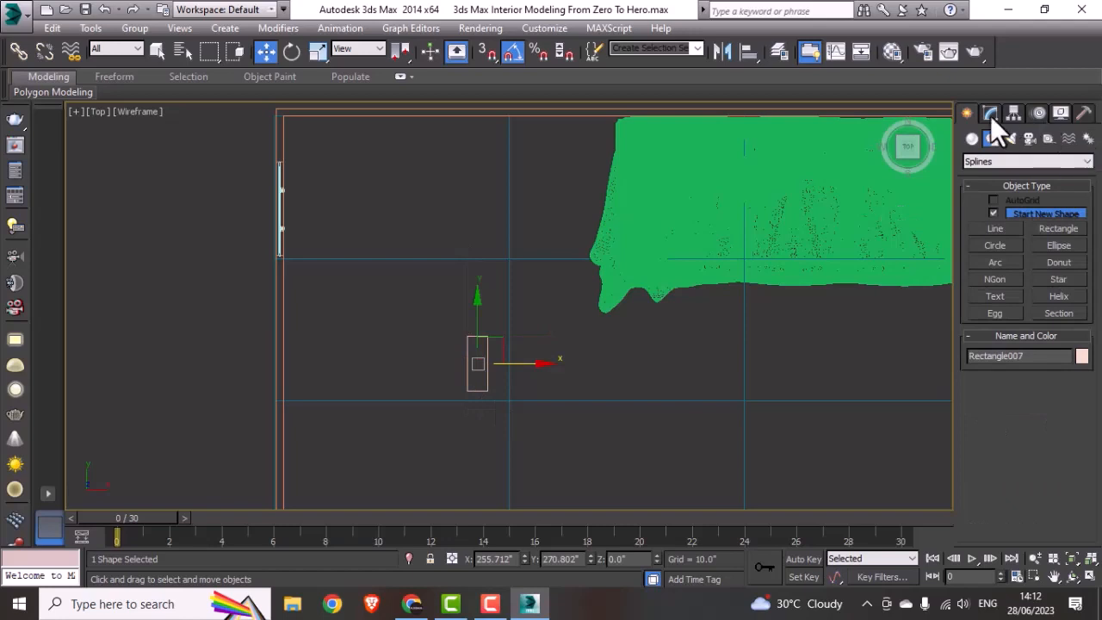
{"action": "left_click", "coordinate": [990, 116]}
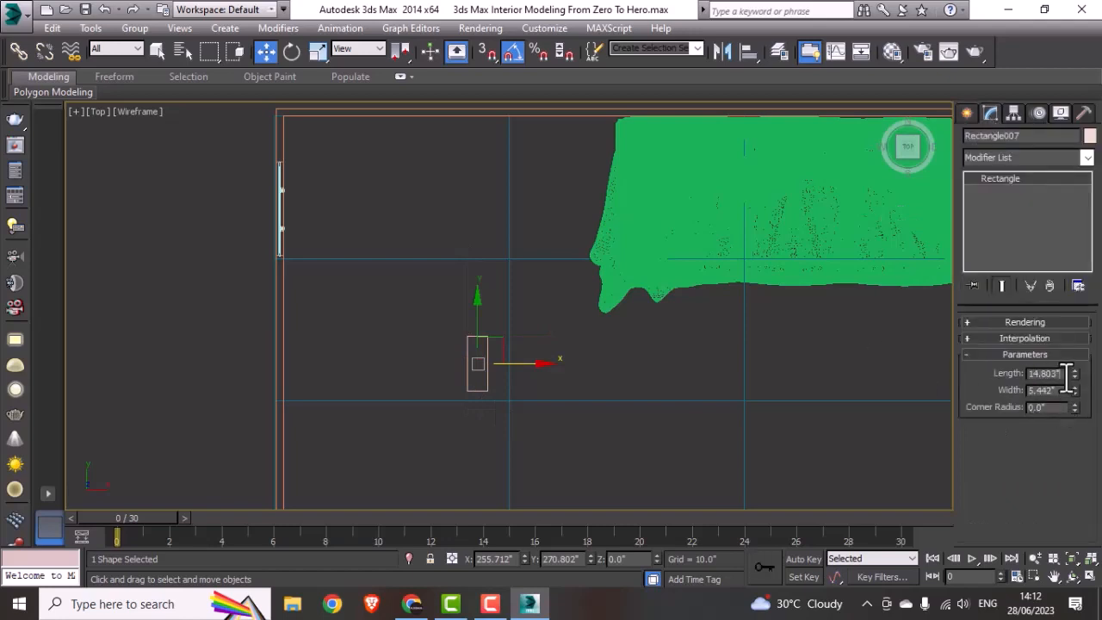
{"action": "left_click_drag", "start_coordinate": [1067, 375], "coordinate": [995, 377]}
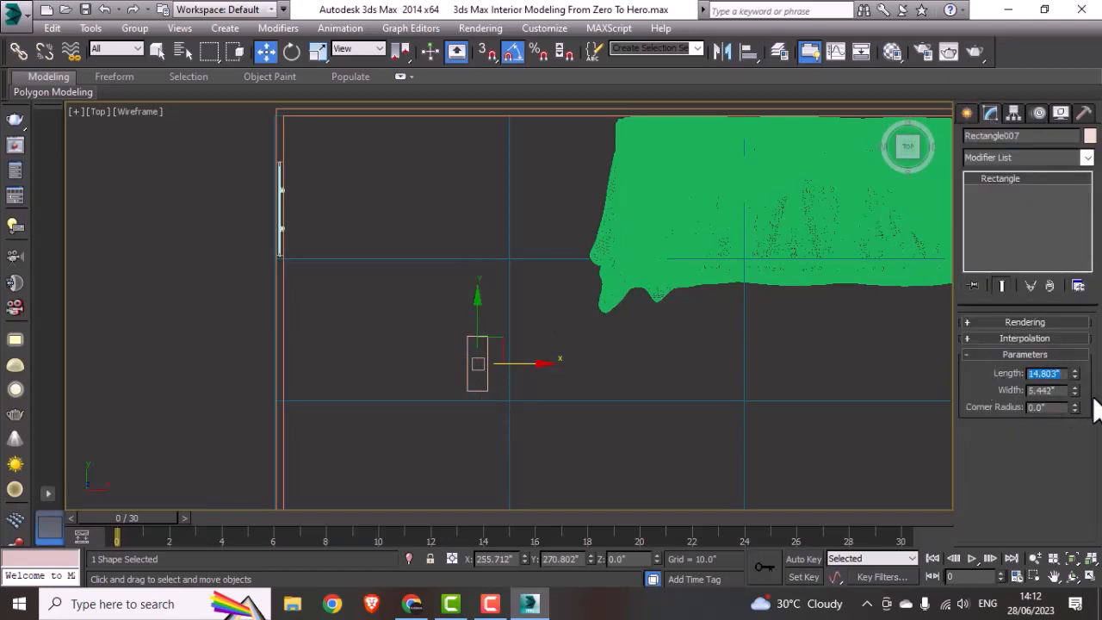
{"action": "key", "text": "Return"}
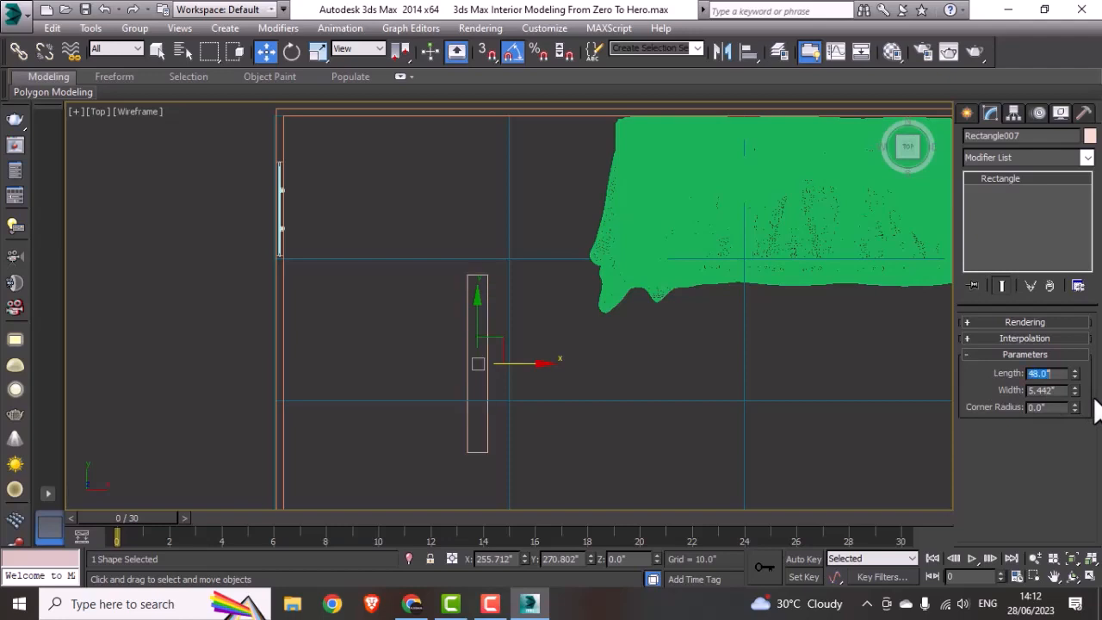
{"action": "left_click_drag", "start_coordinate": [482, 366], "coordinate": [290, 250]}
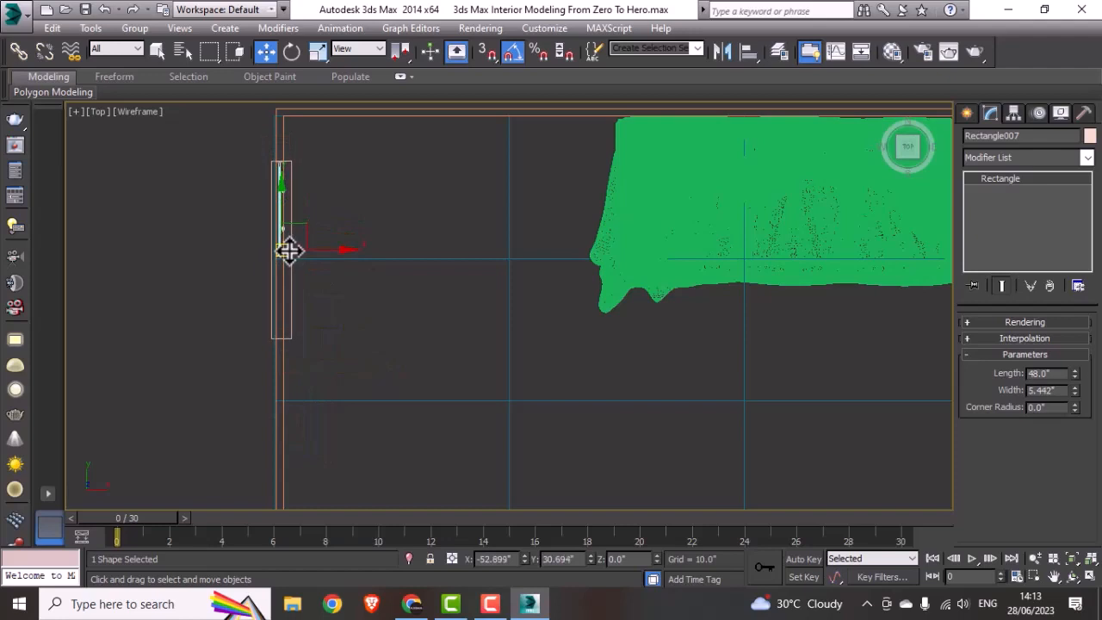
{"action": "left_click", "coordinate": [418, 315]}
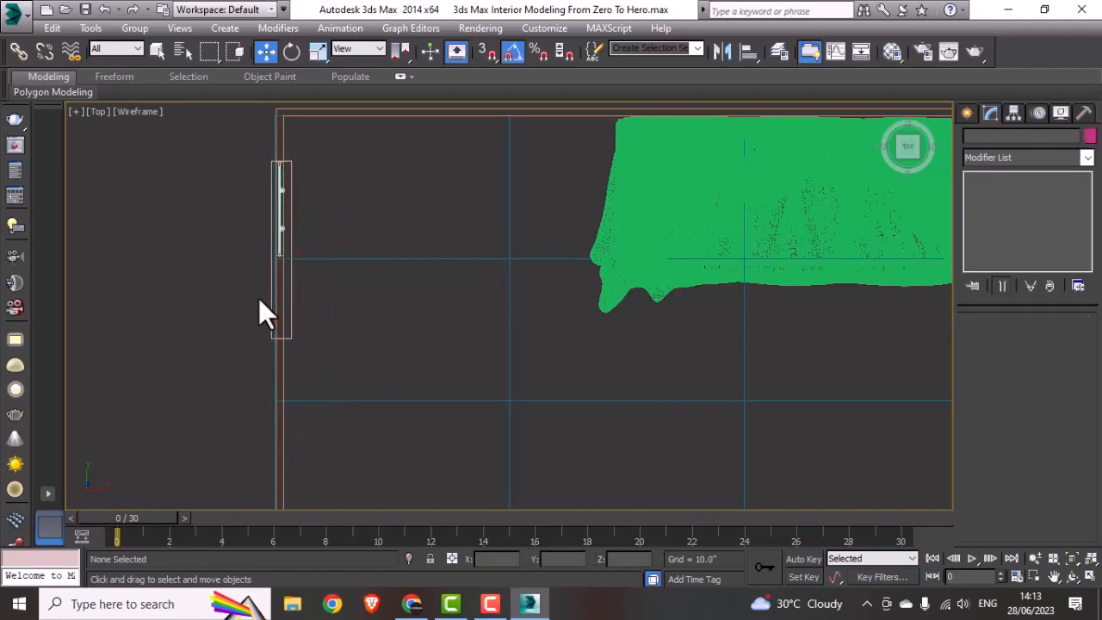
Step: Convert the room shell to Editable Poly and move the door opening's lower vertices about 22.4 inches down to the reference rectangle's end
{"action": "left_click", "coordinate": [284, 292]}
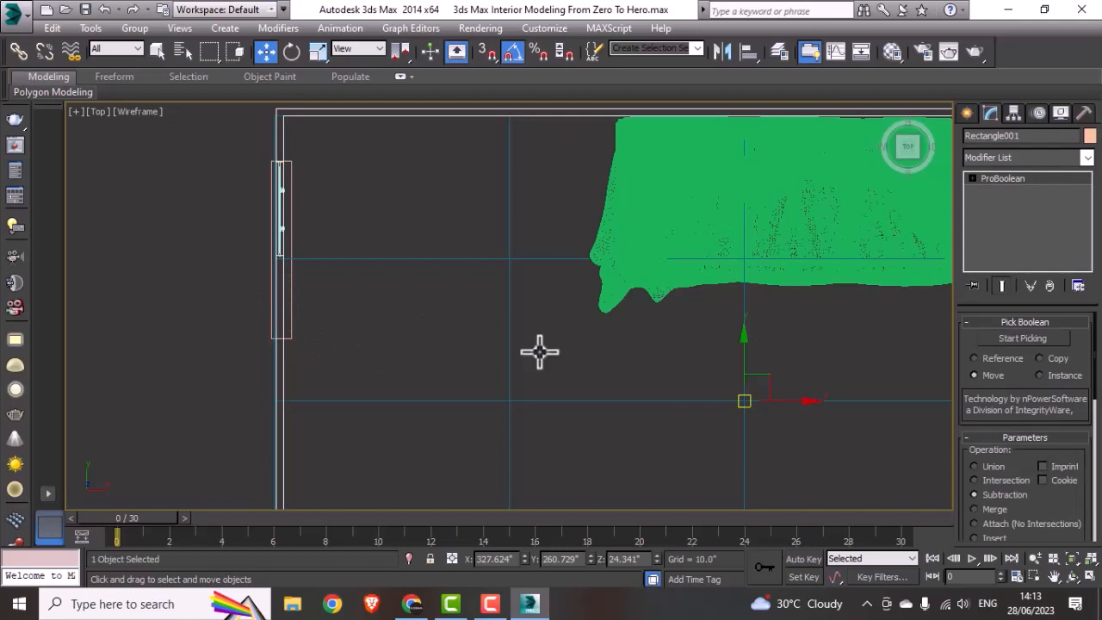
{"action": "right_click", "coordinate": [288, 428]}
{"action": "mouse_move", "coordinate": [372, 504]}
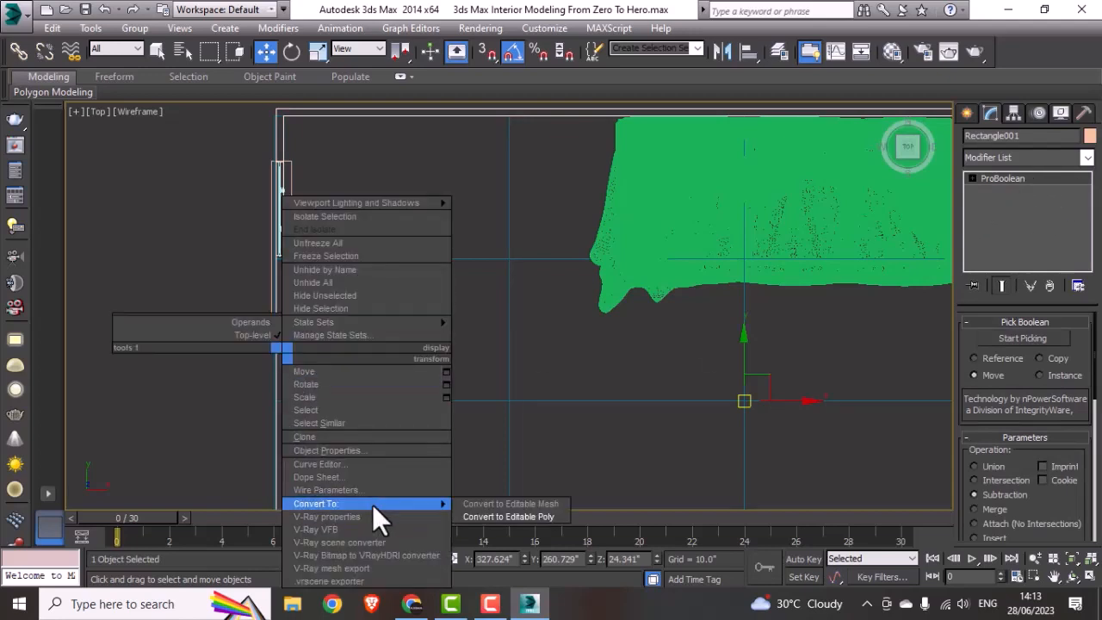
{"action": "left_click", "coordinate": [508, 517]}
{"action": "left_click", "coordinate": [986, 341]}
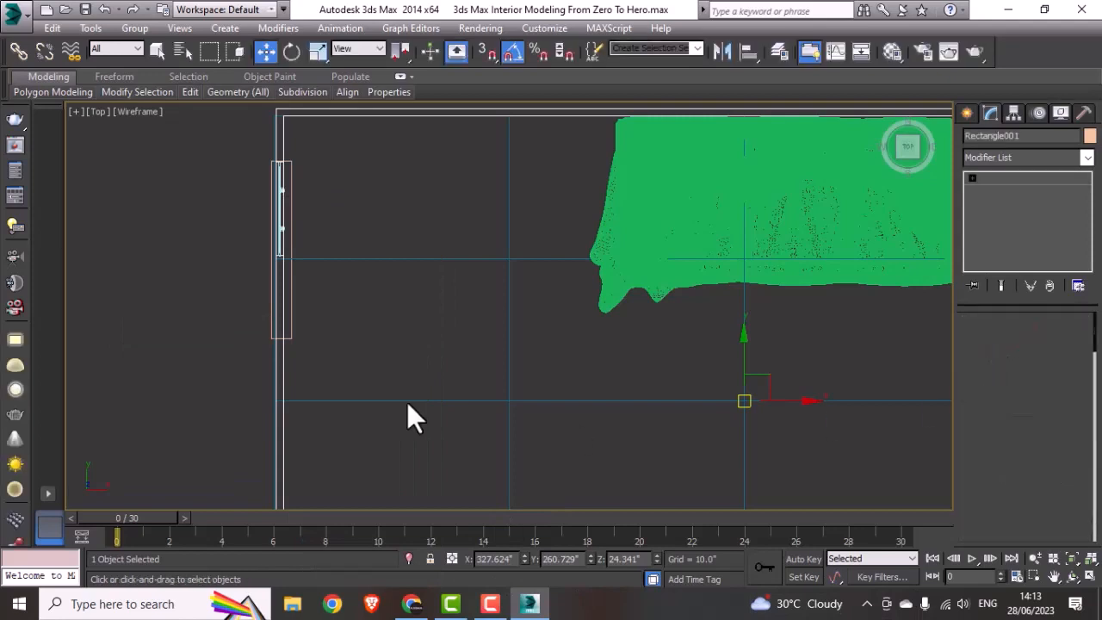
{"action": "left_click_drag", "start_coordinate": [246, 238], "coordinate": [355, 297]}
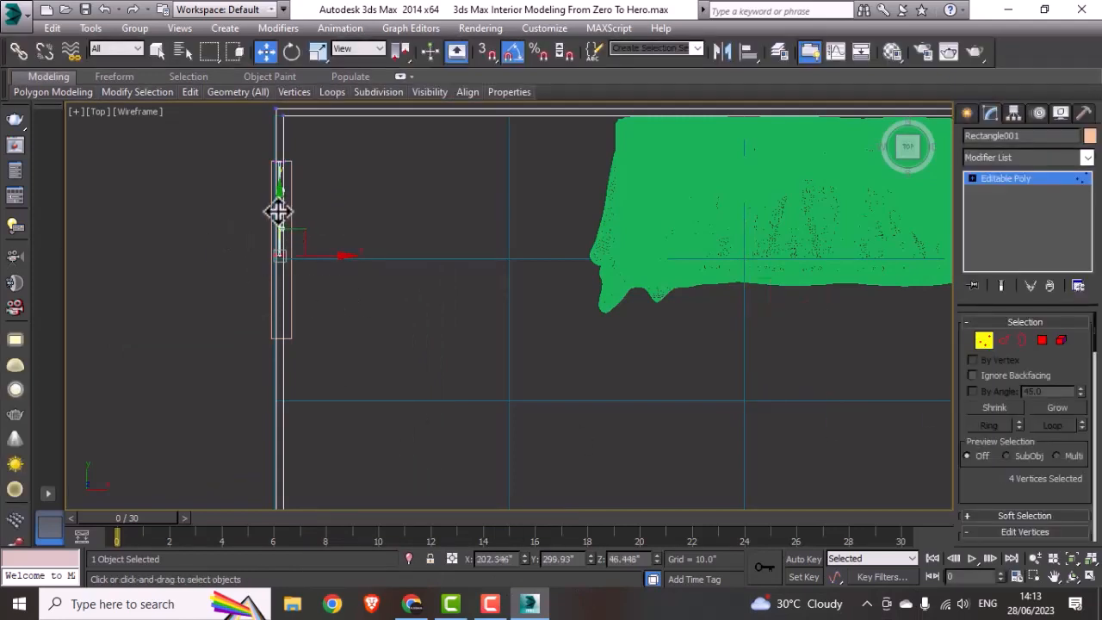
{"action": "left_click_drag", "start_coordinate": [278, 211], "coordinate": [253, 295]}
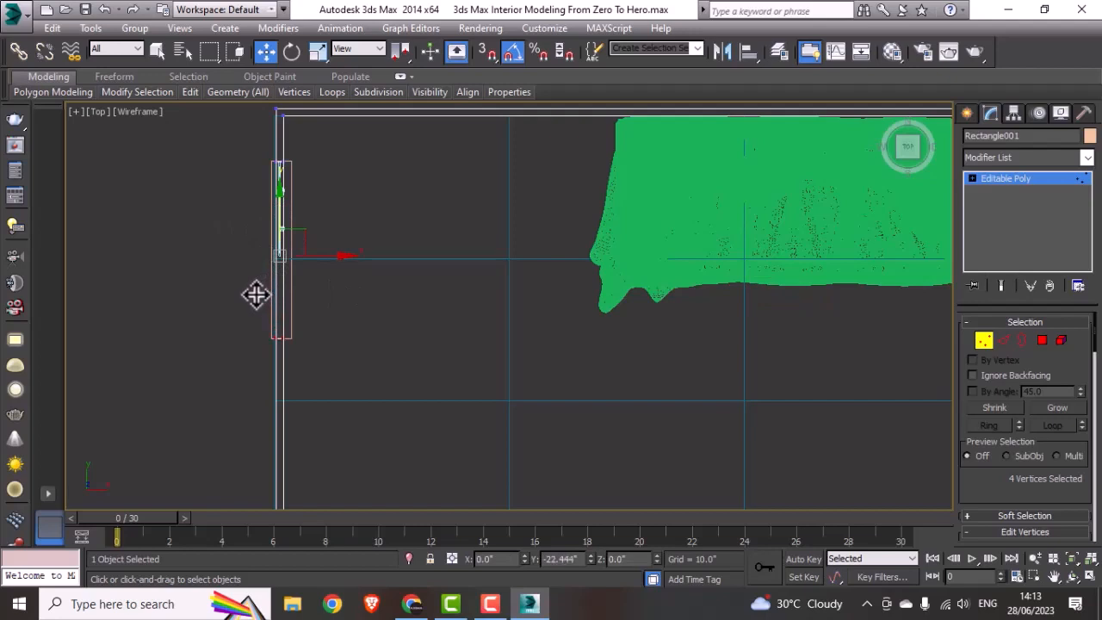
{"action": "left_click", "coordinate": [1002, 178]}
Step: Delete the 48-inch reference rectangle, then stretch the door along Y and move it into the widened opening
{"action": "left_click", "coordinate": [272, 227]}
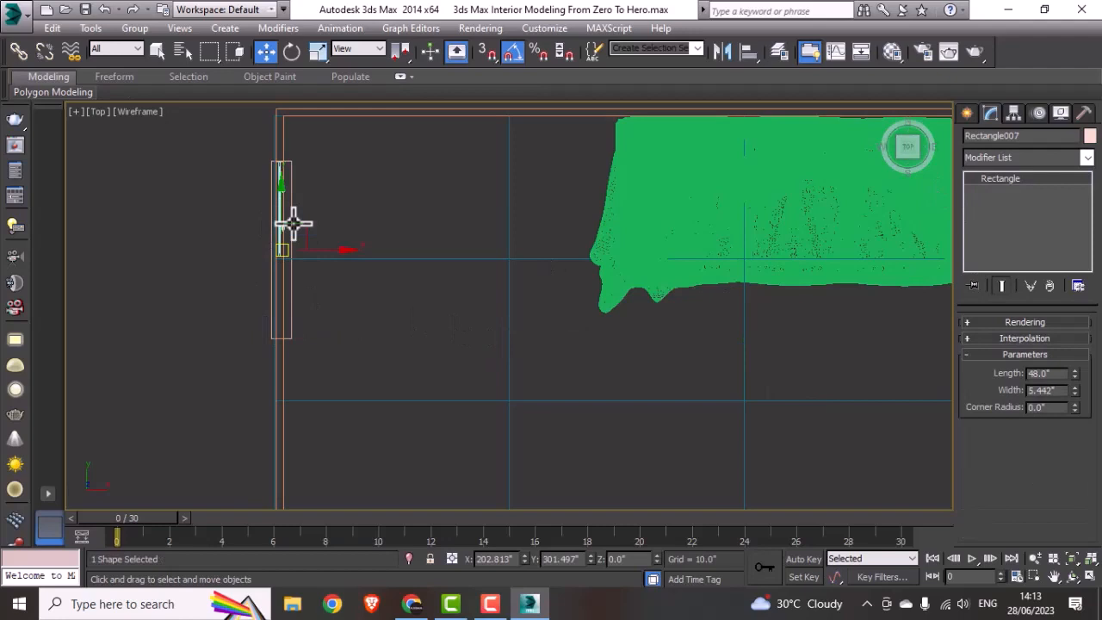
{"action": "left_click", "coordinate": [288, 225]}
{"action": "left_click", "coordinate": [278, 237]}
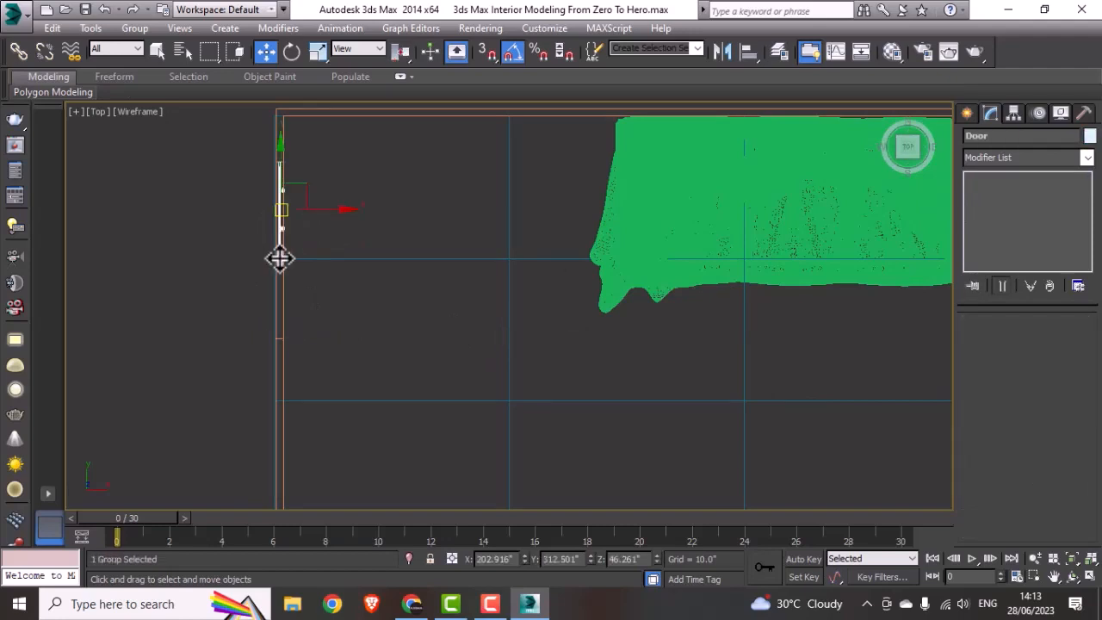
{"action": "left_click_drag", "start_coordinate": [278, 172], "coordinate": [316, 143]}
{"action": "key", "text": "r"}
{"action": "key", "text": "w"}
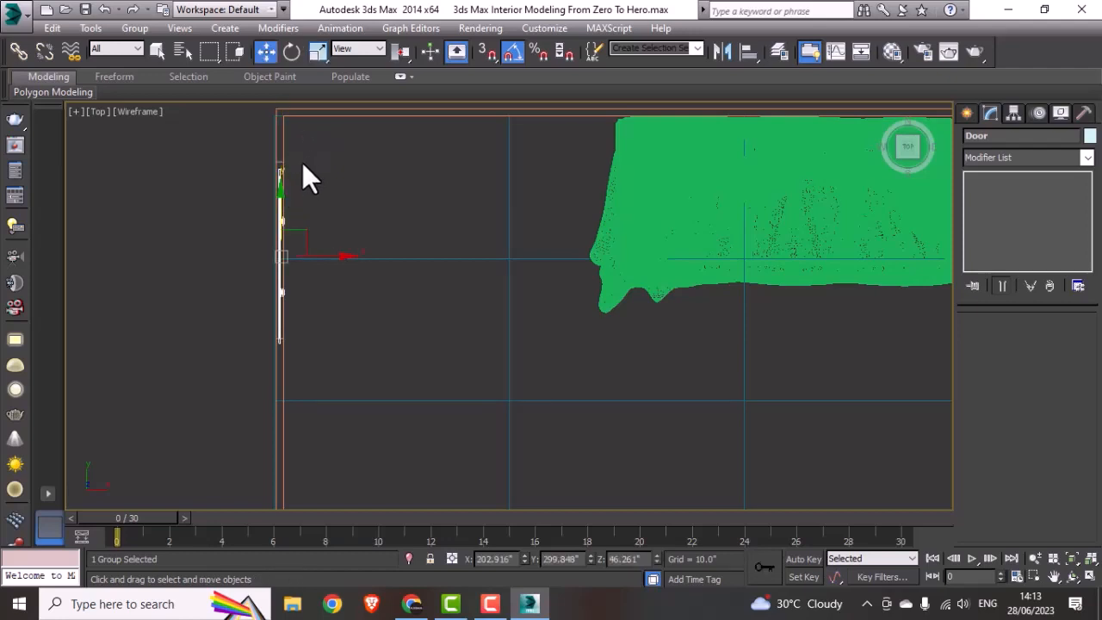
{"action": "middle_click_drag", "start_coordinate": [279, 205], "coordinate": [278, 232]}
Step: Fine-tune the door's fit in its opening by scaling it to 101% along Y and nudging it along Y
{"action": "scroll", "coordinate": [282, 228], "scroll_direction": "up", "scroll_amount": 4}
{"action": "left_click_drag", "start_coordinate": [283, 290], "coordinate": [288, 279]}
{"action": "scroll", "coordinate": [287, 279], "scroll_direction": "down", "scroll_amount": 6}
{"action": "scroll", "coordinate": [287, 279], "scroll_direction": "up", "scroll_amount": 4}
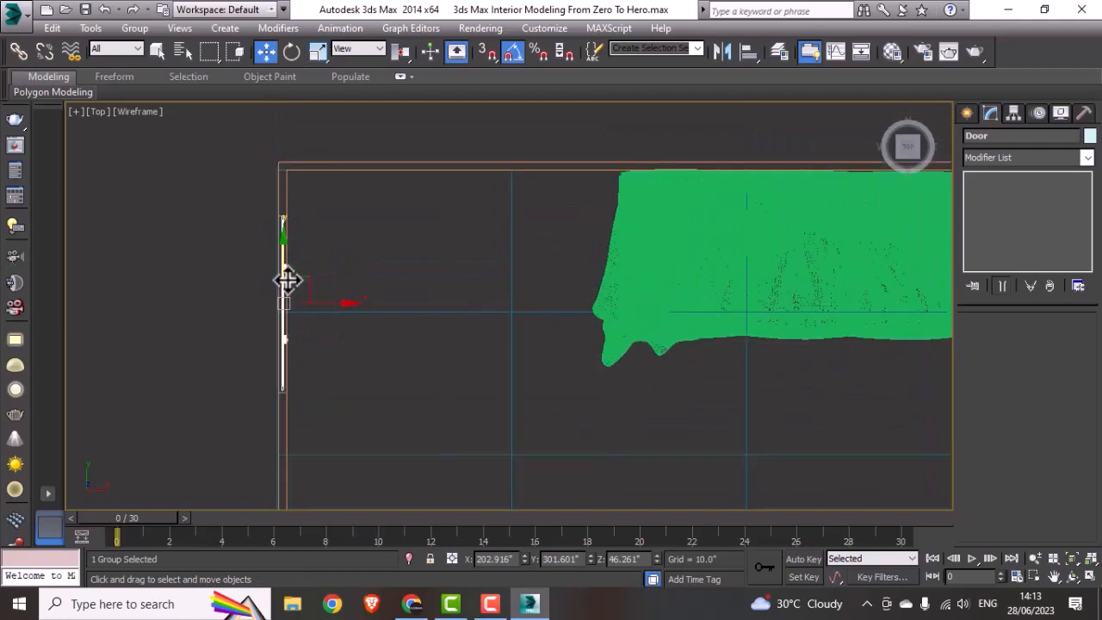
{"action": "key", "text": "r"}
{"action": "scroll", "coordinate": [287, 279], "scroll_direction": "up", "scroll_amount": 2}
{"action": "key", "text": "r"}
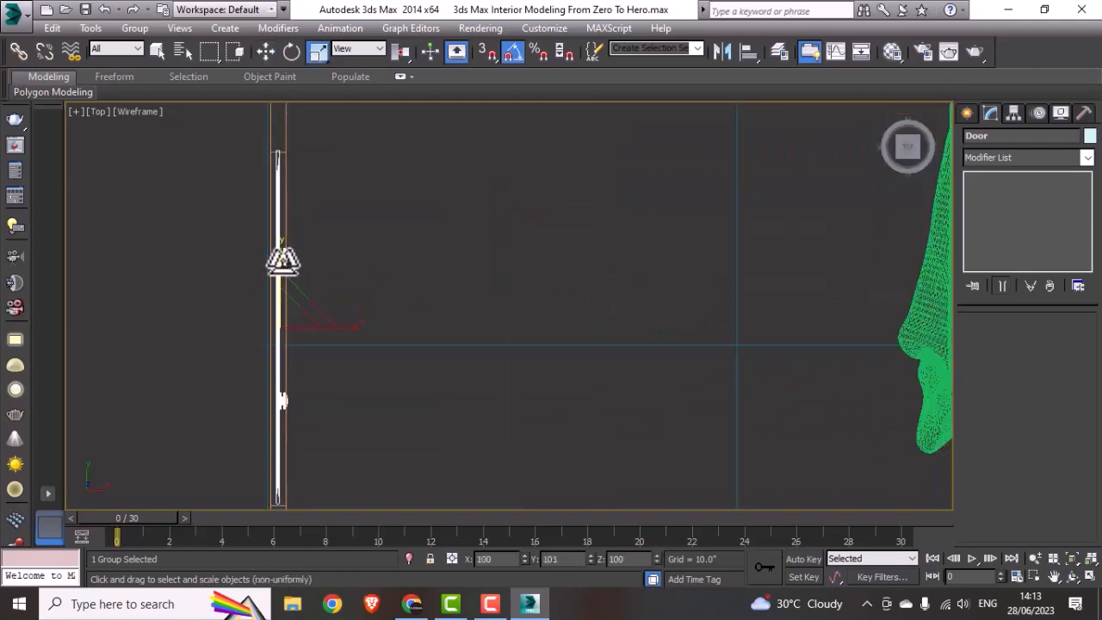
{"action": "key", "text": "w"}
{"action": "left_click_drag", "start_coordinate": [281, 258], "coordinate": [278, 264]}
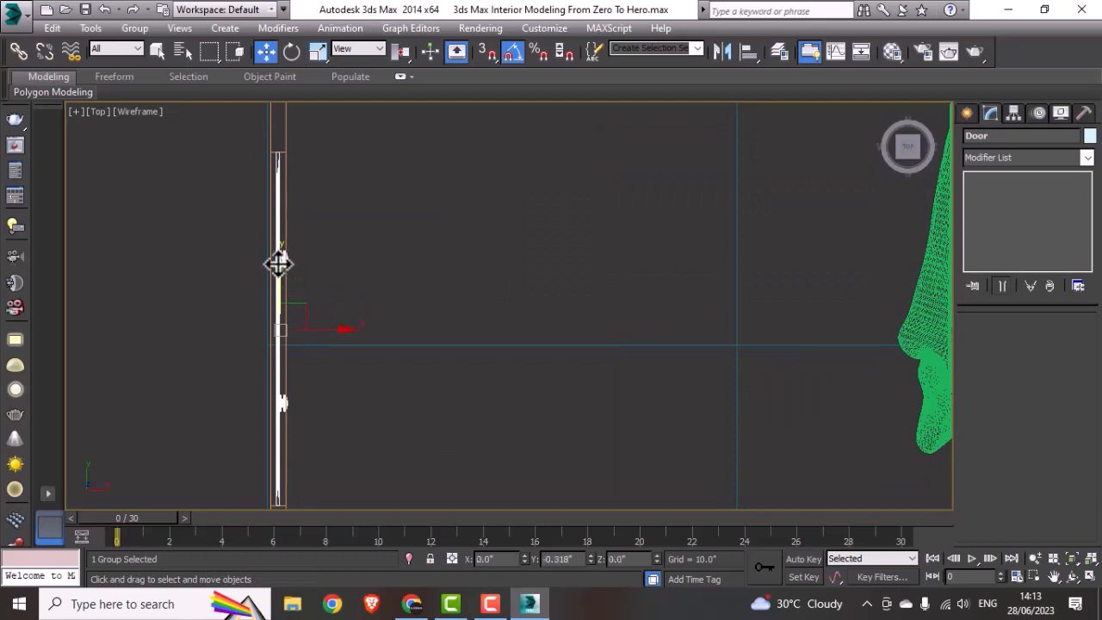
{"action": "scroll", "coordinate": [278, 264], "scroll_direction": "down", "scroll_amount": 4}
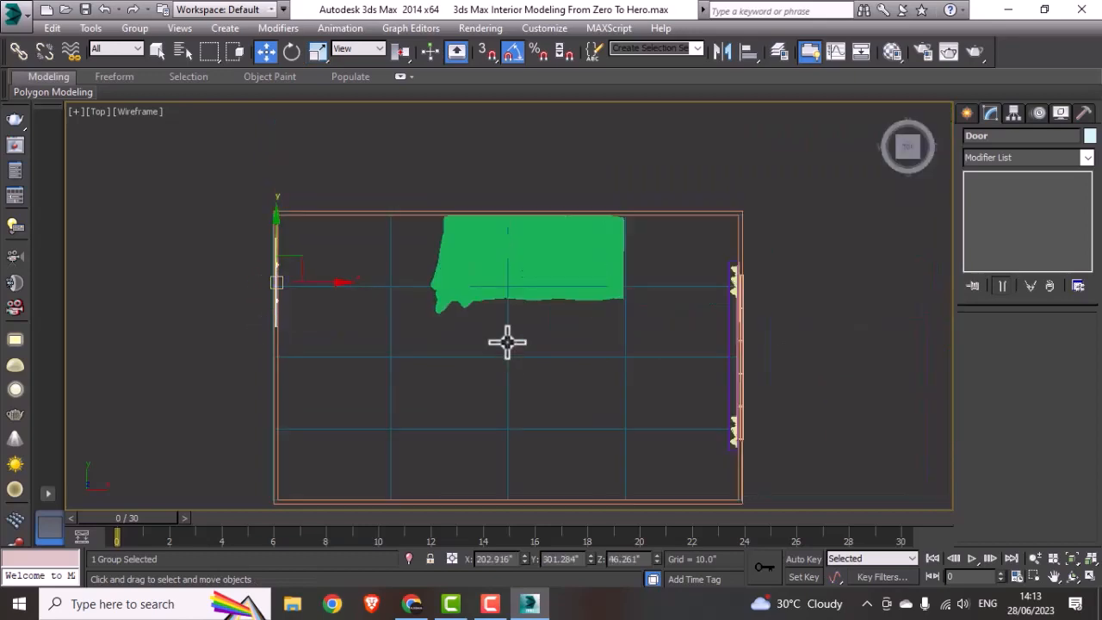
Step: Scale the sofa to 87% along Y, move its back against the room's upper wall, and deselect it
{"action": "middle_click_drag", "start_coordinate": [507, 342], "coordinate": [482, 315], "text": "alt"}
{"action": "key", "text": "t"}
{"action": "scroll", "coordinate": [482, 310], "scroll_direction": "up", "scroll_amount": 3}
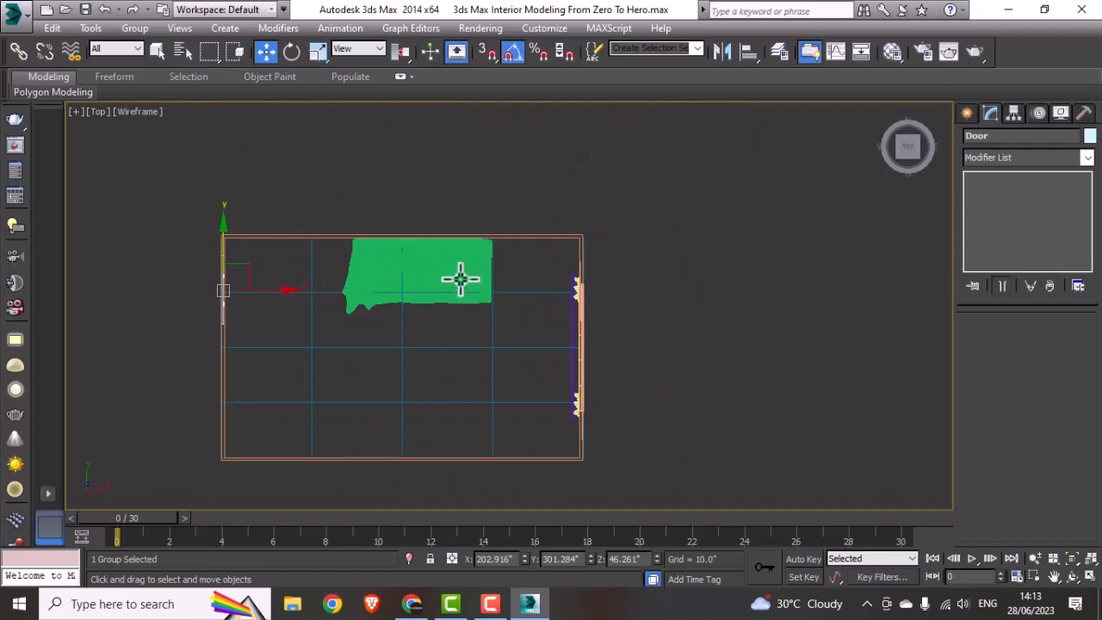
{"action": "left_click", "coordinate": [459, 279]}
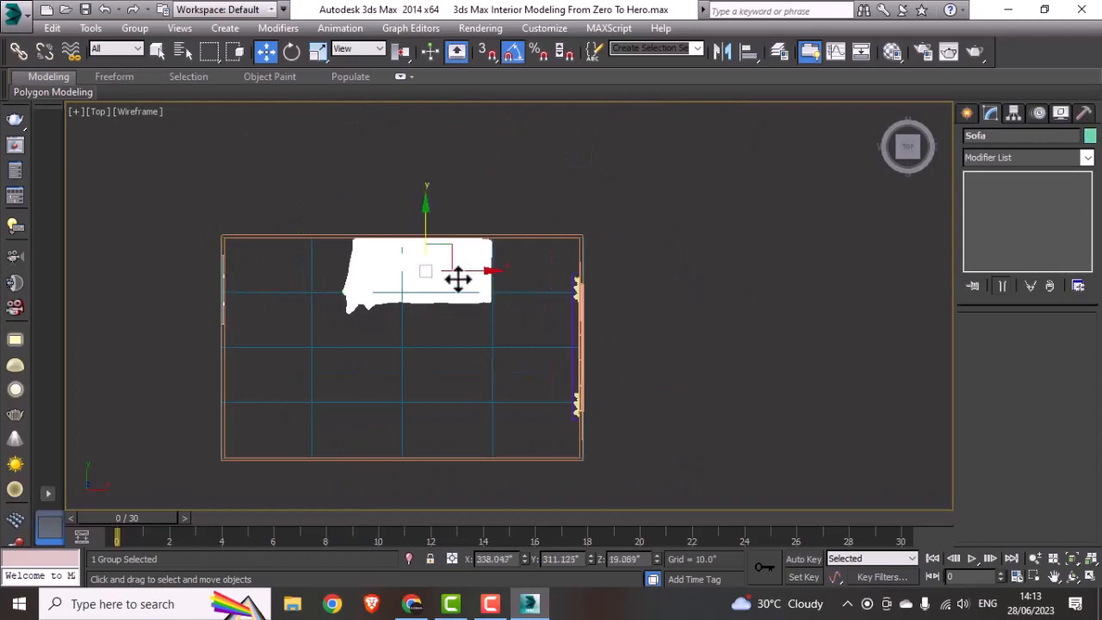
{"action": "key", "text": "r"}
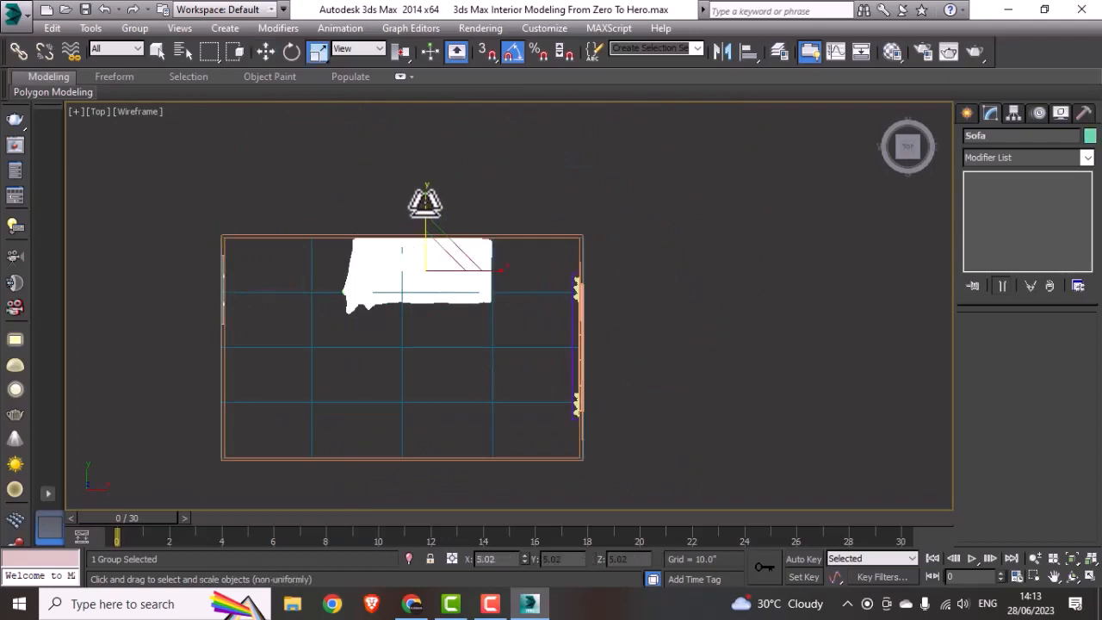
{"action": "left_click_drag", "start_coordinate": [422, 203], "coordinate": [426, 213]}
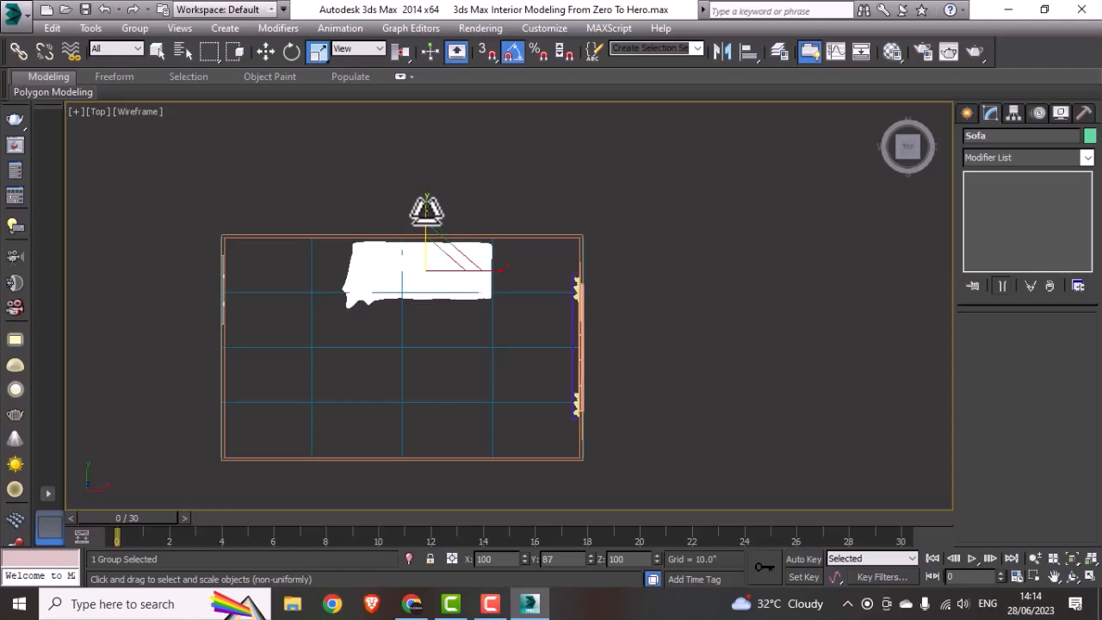
{"action": "key", "text": "w"}
{"action": "left_click_drag", "start_coordinate": [422, 222], "coordinate": [430, 216]}
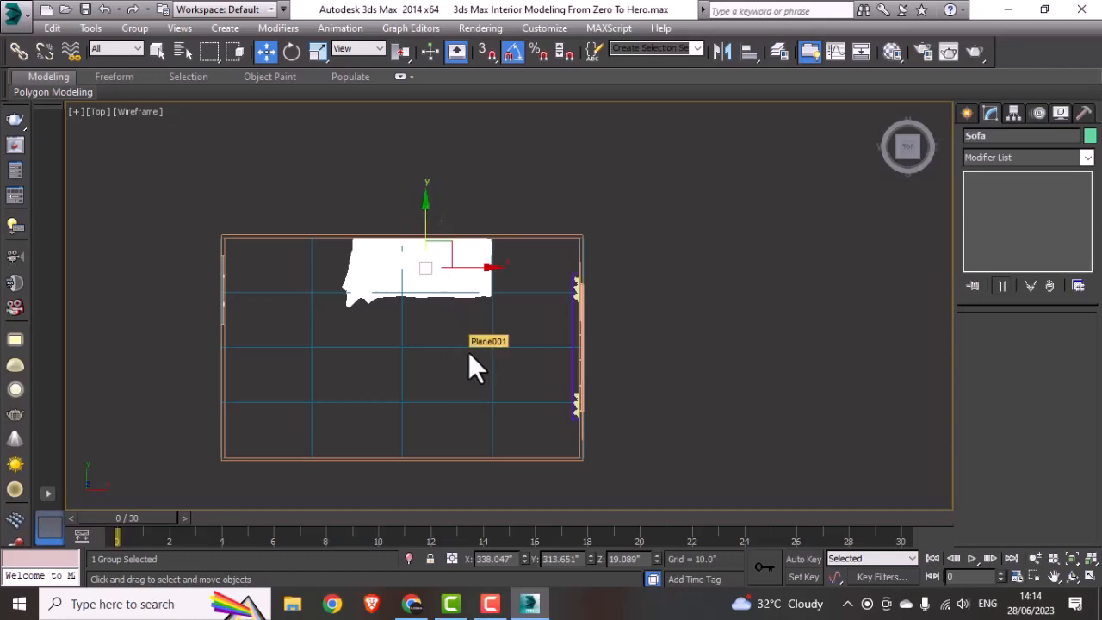
{"action": "middle_click_drag", "start_coordinate": [469, 352], "coordinate": [680, 374], "text": "alt"}
{"action": "left_click", "coordinate": [681, 373]}
Step: Delete the leftover square reference rectangle lying outside the room
{"action": "middle_click_drag", "start_coordinate": [532, 392], "coordinate": [558, 371]}
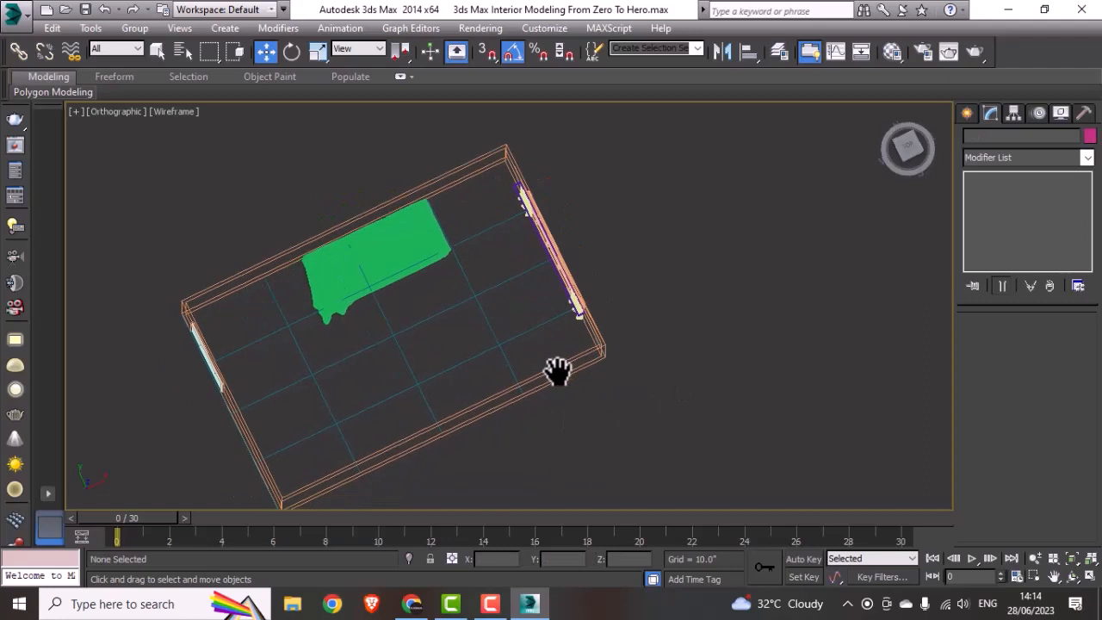
{"action": "key", "text": "t"}
{"action": "left_click", "coordinate": [554, 212]}
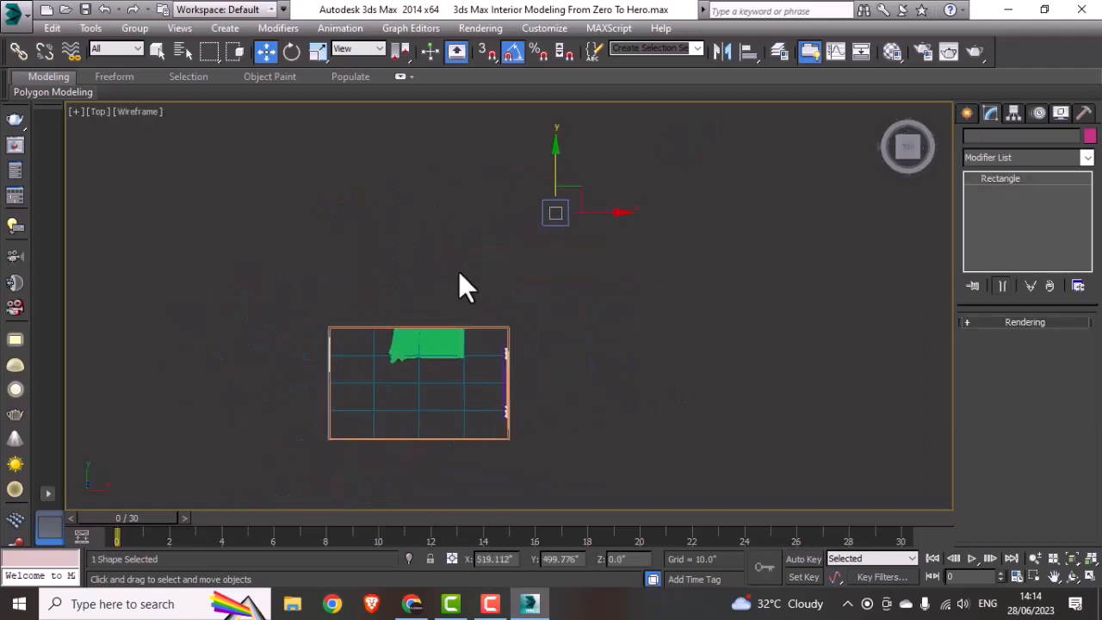
{"action": "key", "text": "Delete"}
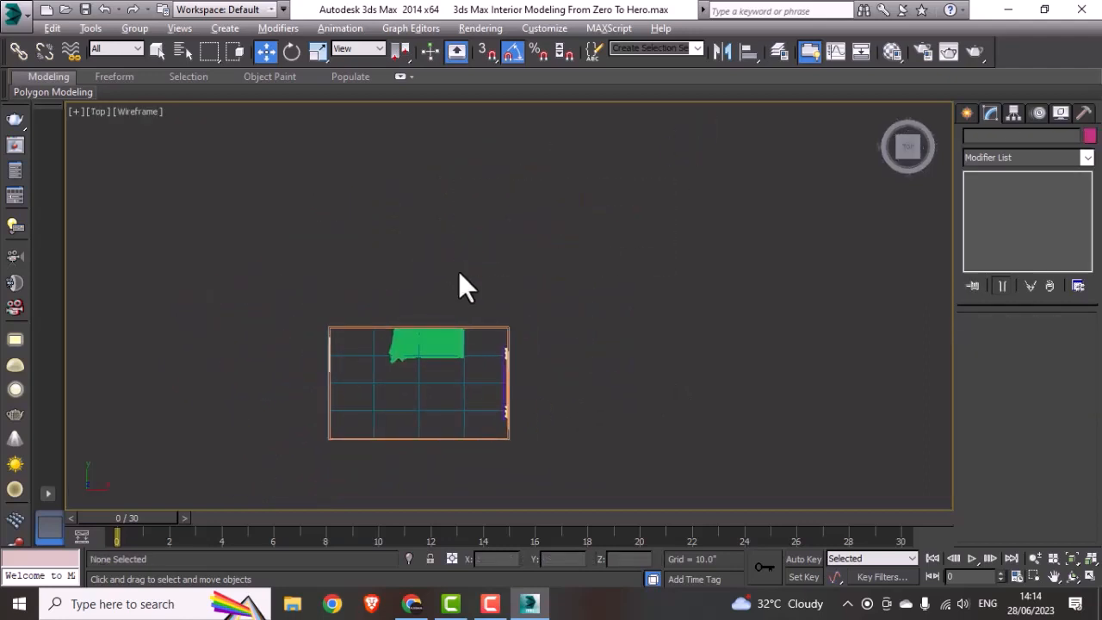
Step: Check the room in the shaded view, then raise the sofa in the Left view until its legs stand on the room floor
{"action": "key", "text": "alt+w"}
{"action": "left_click", "coordinate": [695, 386]}
{"action": "key", "text": "alt+w"}
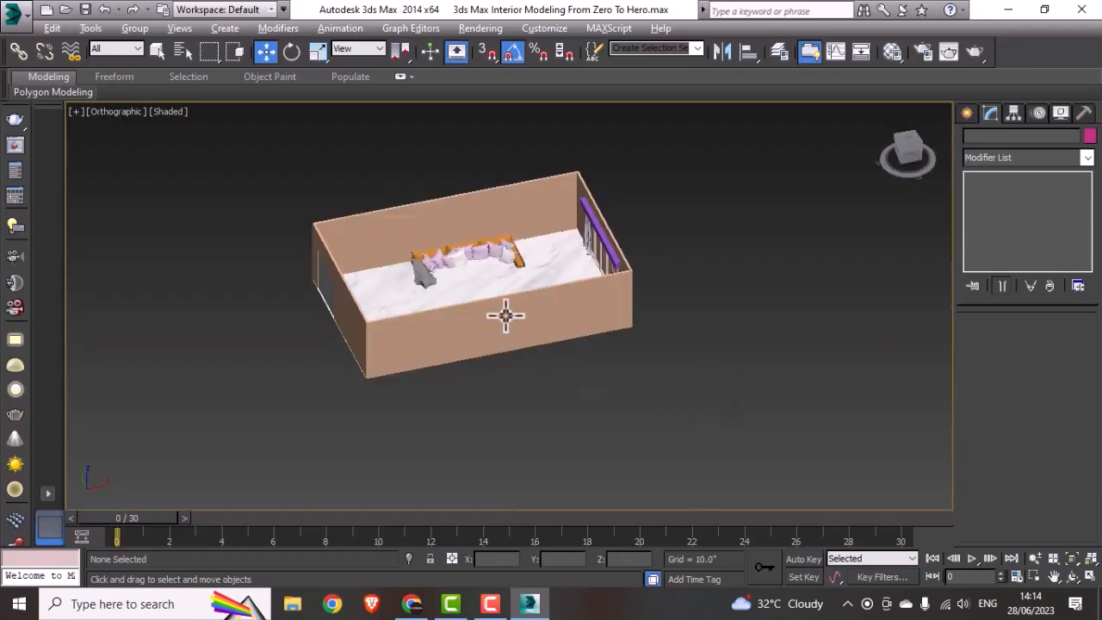
{"action": "key", "text": "alt+w"}
{"action": "left_click", "coordinate": [365, 435]}
{"action": "key", "text": "alt+w"}
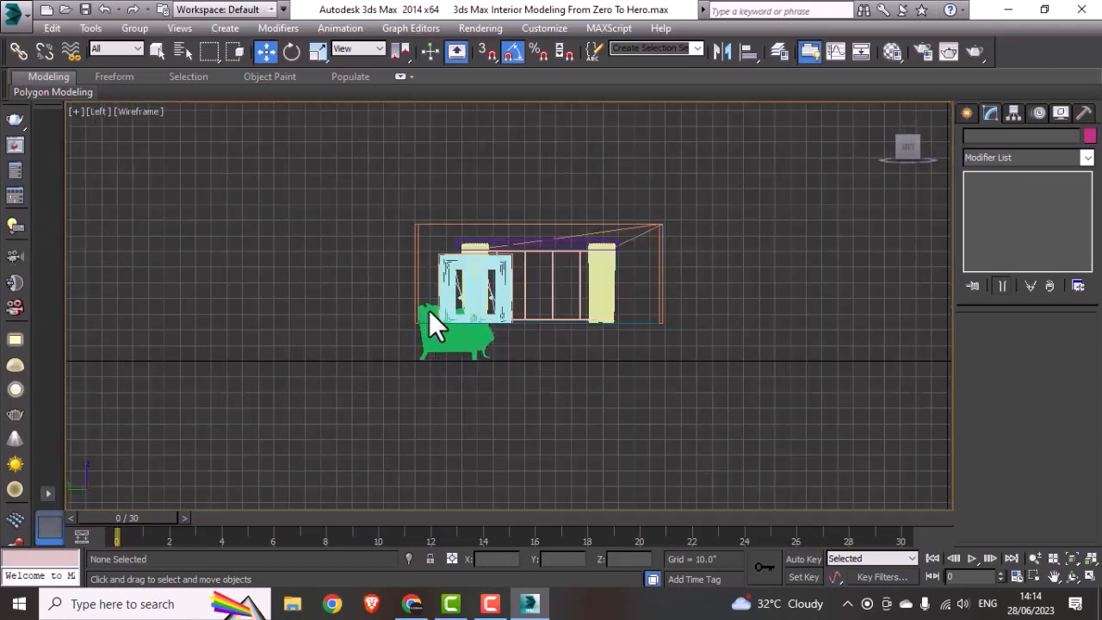
{"action": "scroll", "coordinate": [429, 310], "scroll_direction": "up", "scroll_amount": 4}
{"action": "left_click", "coordinate": [474, 349]}
{"action": "left_click_drag", "start_coordinate": [456, 295], "coordinate": [469, 224]}
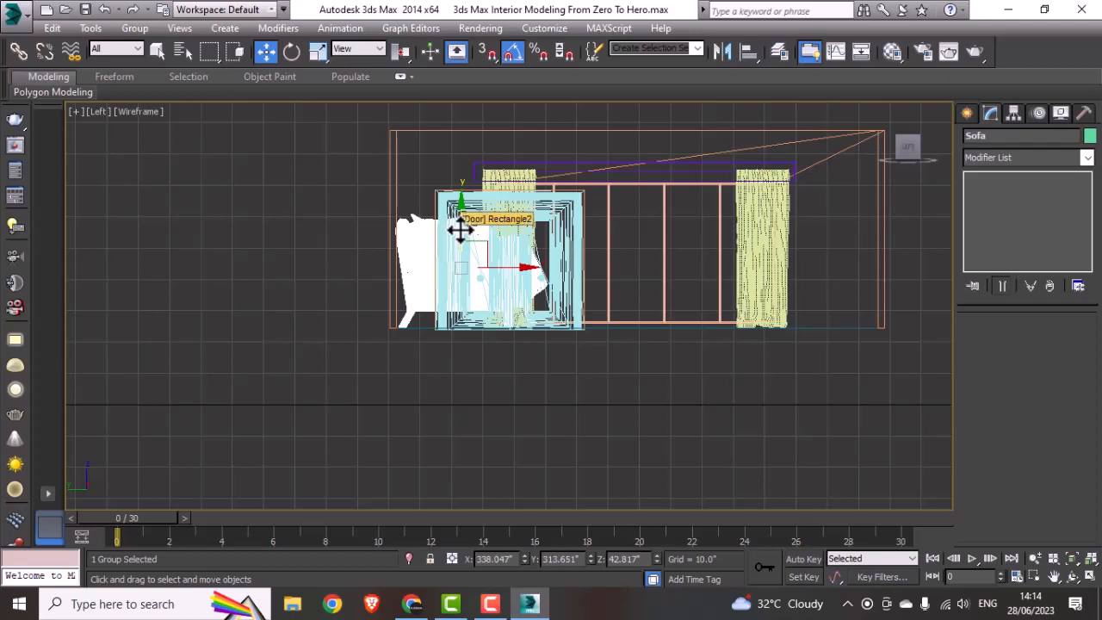
Step: Shrink the sofa's height and scale its depth to 71% in the Left view, then set it on the floor against the back wall
{"action": "key", "text": "r"}
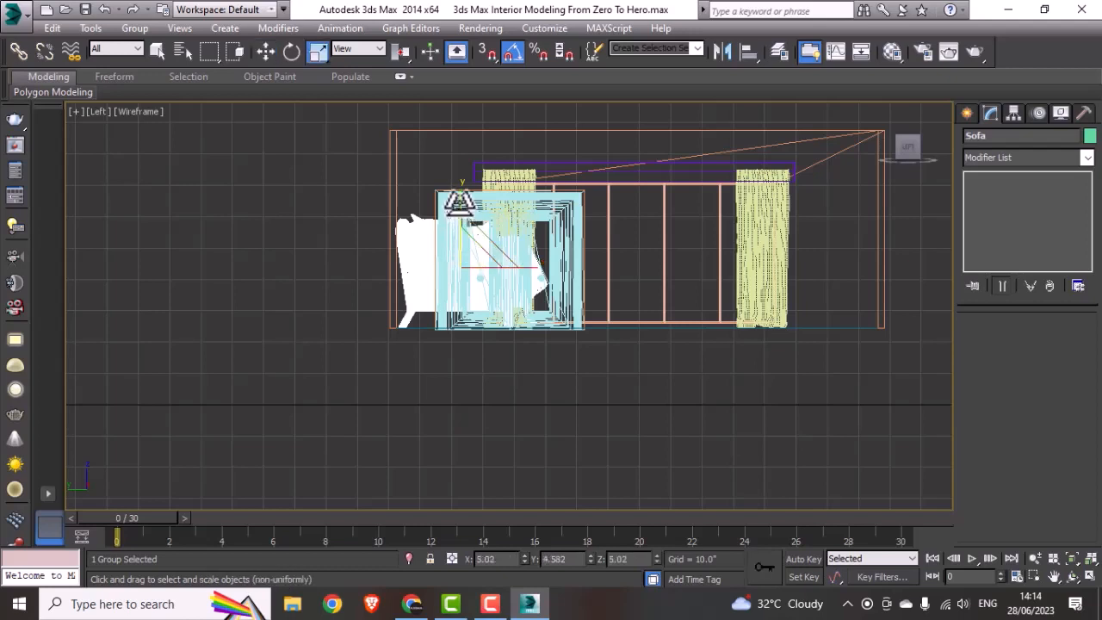
{"action": "left_click_drag", "start_coordinate": [459, 211], "coordinate": [460, 228]}
{"action": "left_click_drag", "start_coordinate": [547, 276], "coordinate": [510, 277]}
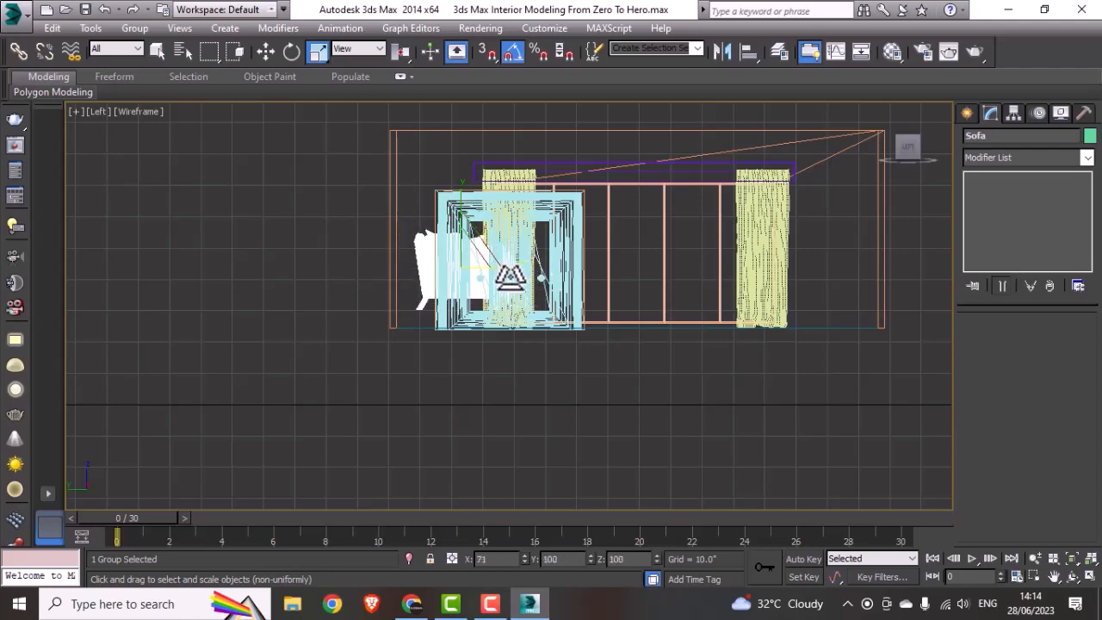
{"action": "key", "text": "w"}
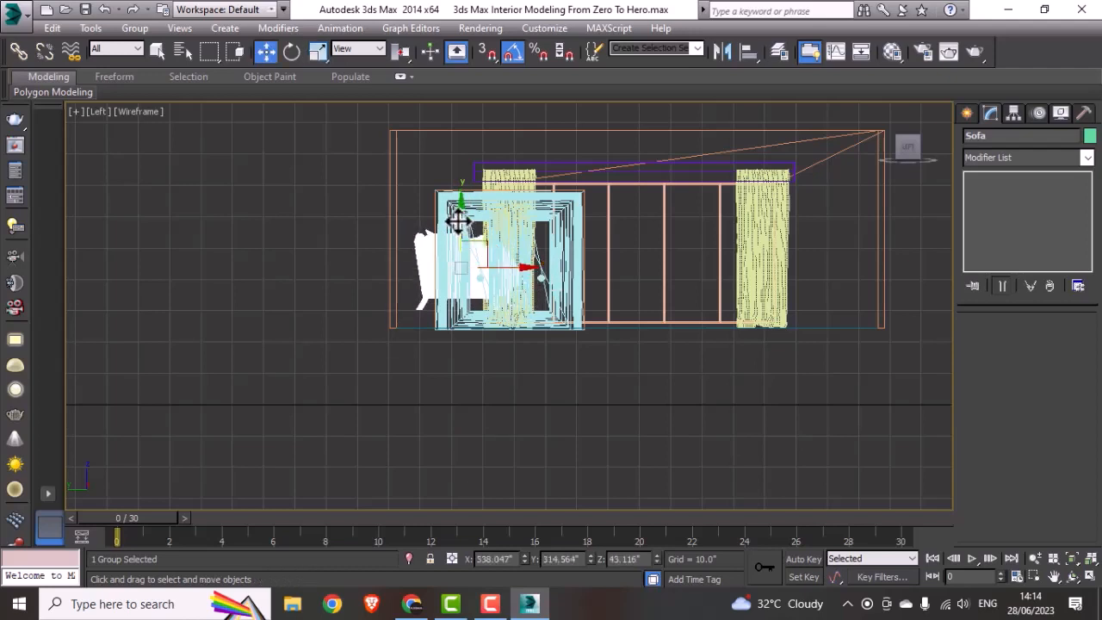
{"action": "left_click_drag", "start_coordinate": [457, 222], "coordinate": [456, 240]}
{"action": "left_click_drag", "start_coordinate": [527, 286], "coordinate": [508, 291]}
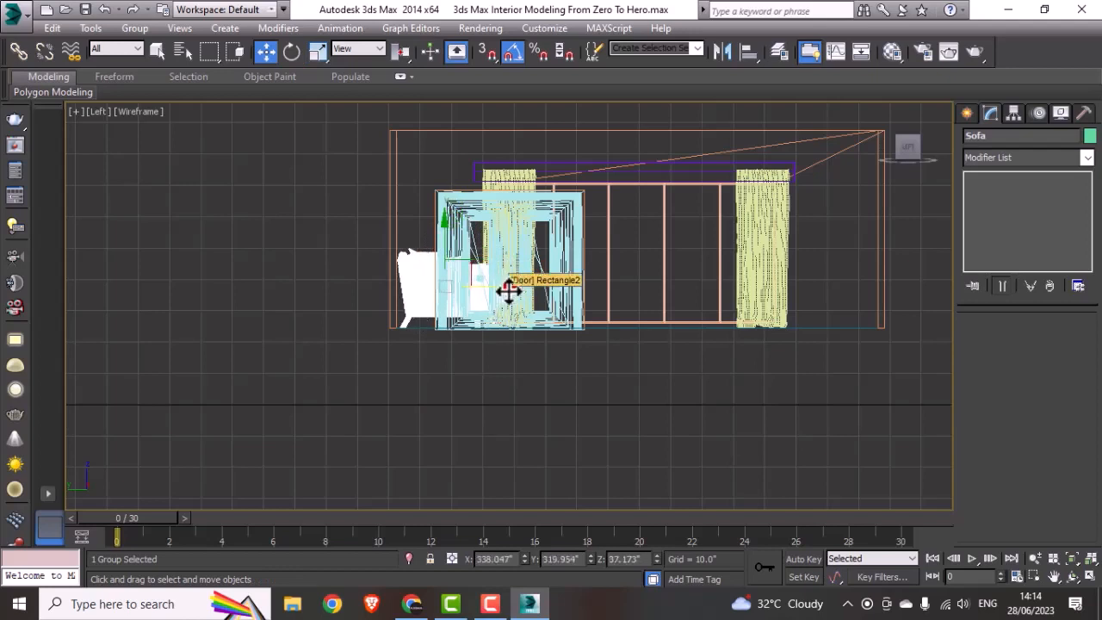
Step: Shift the sofa along X toward the window wall in the shaded orthographic view, and deselect it
{"action": "key", "text": "alt+w"}
{"action": "right_click", "coordinate": [775, 421]}
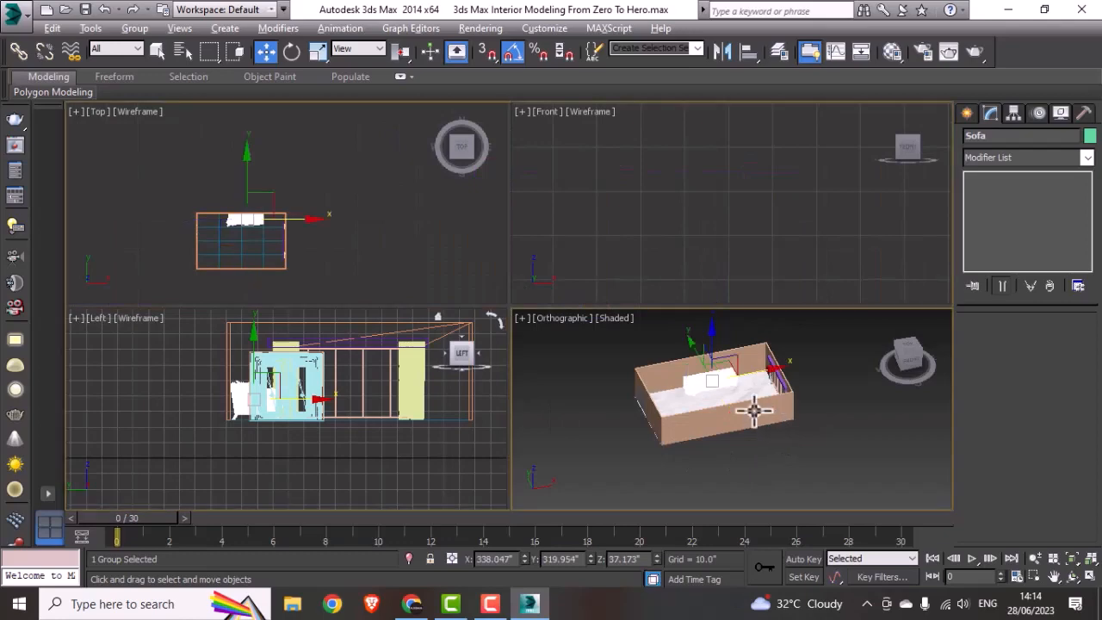
{"action": "key", "text": "alt+w"}
{"action": "scroll", "coordinate": [514, 299], "scroll_direction": "up", "scroll_amount": 2}
{"action": "left_click", "coordinate": [665, 419]}
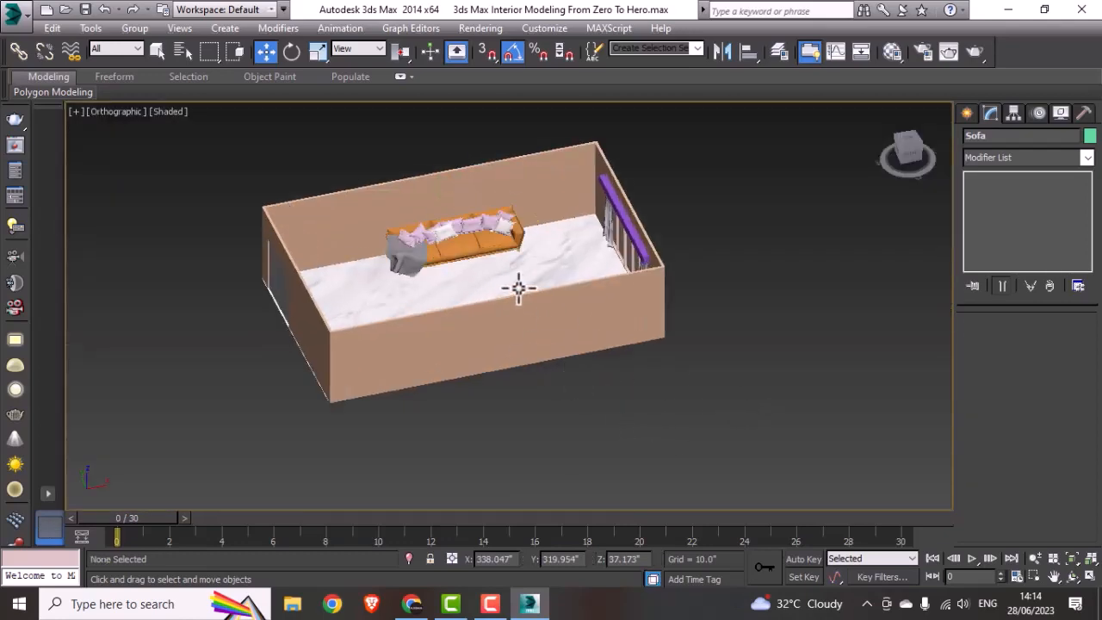
{"action": "scroll", "coordinate": [519, 287], "scroll_direction": "up", "scroll_amount": 5}
{"action": "middle_click_drag", "start_coordinate": [445, 288], "coordinate": [432, 331], "text": "alt"}
{"action": "scroll", "coordinate": [551, 298], "scroll_direction": "down", "scroll_amount": 4}
{"action": "middle_click_drag", "start_coordinate": [432, 330], "coordinate": [347, 319], "text": "alt"}
{"action": "middle_click_drag", "start_coordinate": [397, 321], "coordinate": [438, 413], "text": "alt"}
{"action": "left_click", "coordinate": [360, 310]}
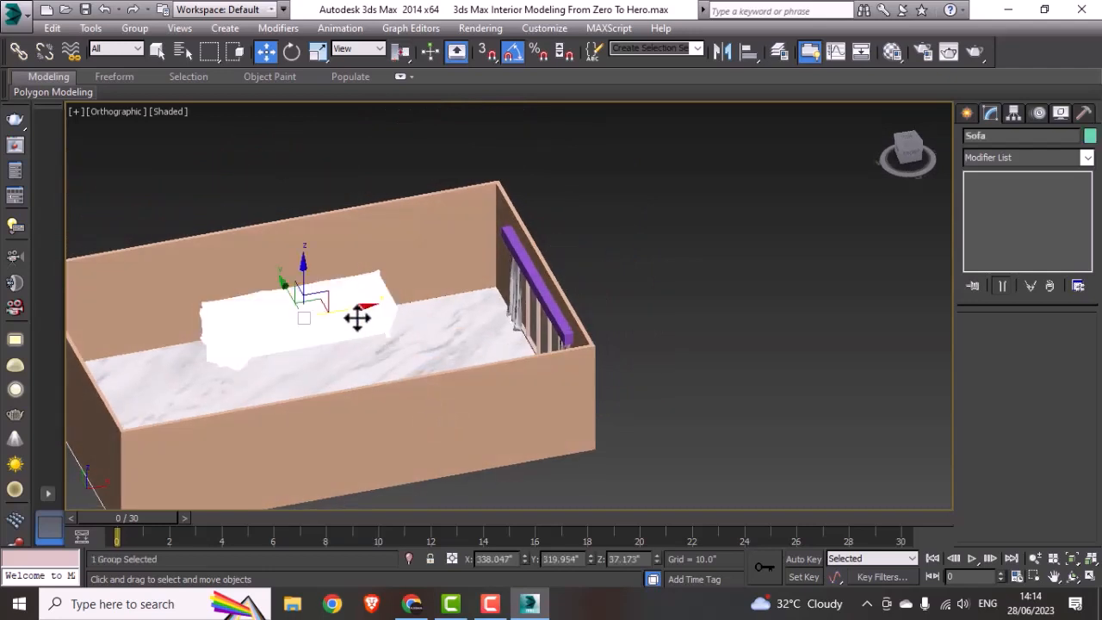
{"action": "left_click_drag", "start_coordinate": [358, 310], "coordinate": [396, 309]}
{"action": "left_click", "coordinate": [697, 301]}
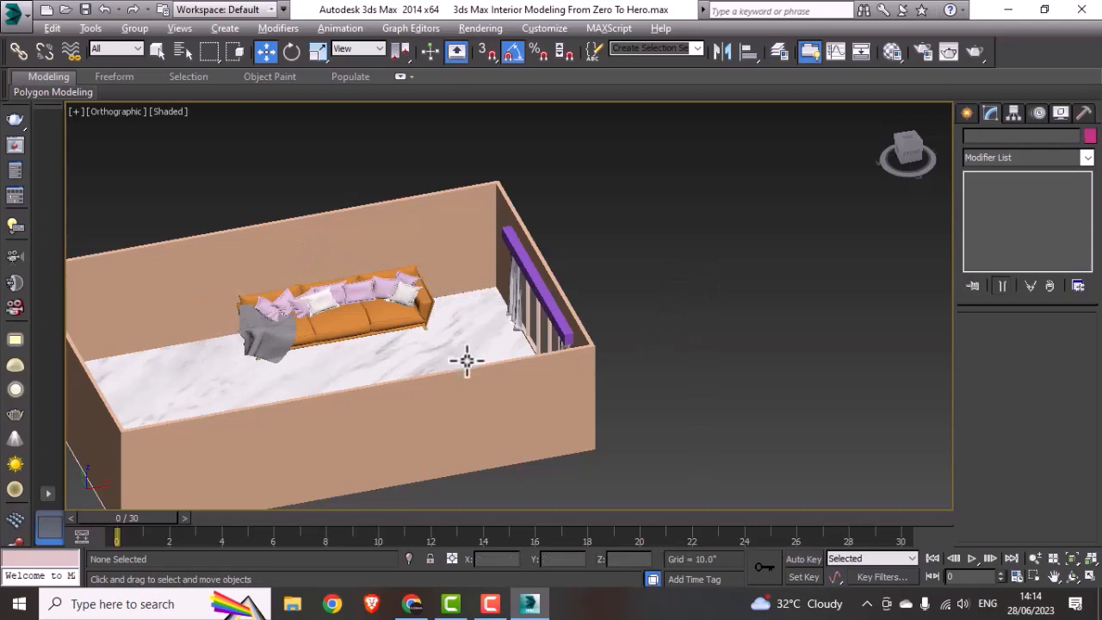
Step: Inspect the sofa, window and curtains in the room from several angles, and check the sofa against the room in the Front view
{"action": "middle_click_drag", "start_coordinate": [463, 364], "coordinate": [535, 358], "text": "alt"}
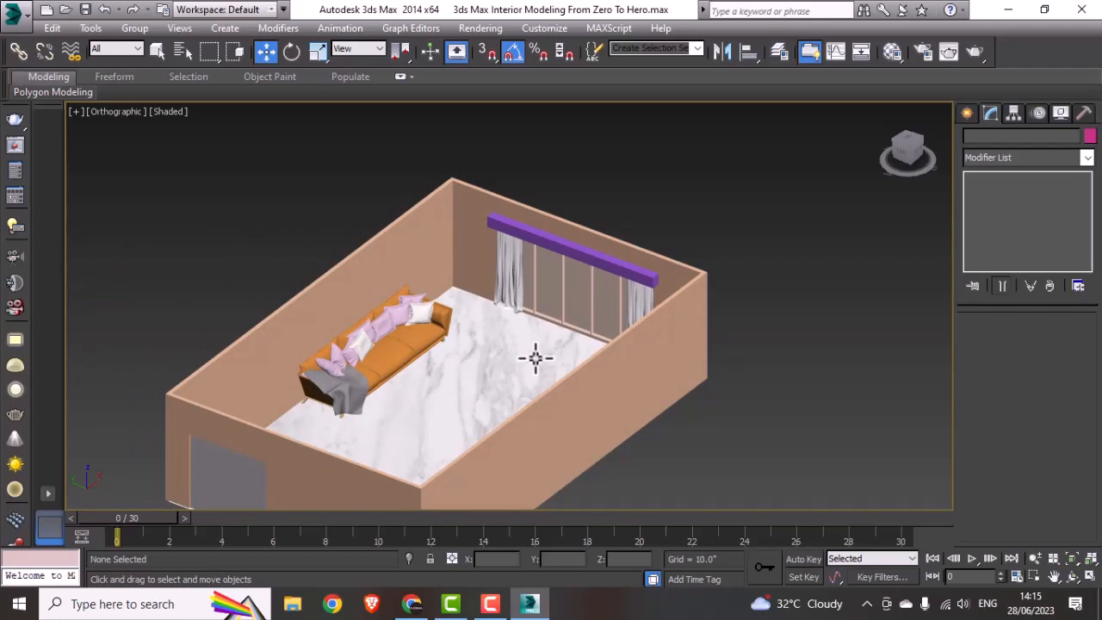
{"action": "middle_click_drag", "start_coordinate": [577, 362], "coordinate": [554, 327], "text": "alt"}
{"action": "key", "text": "alt+w"}
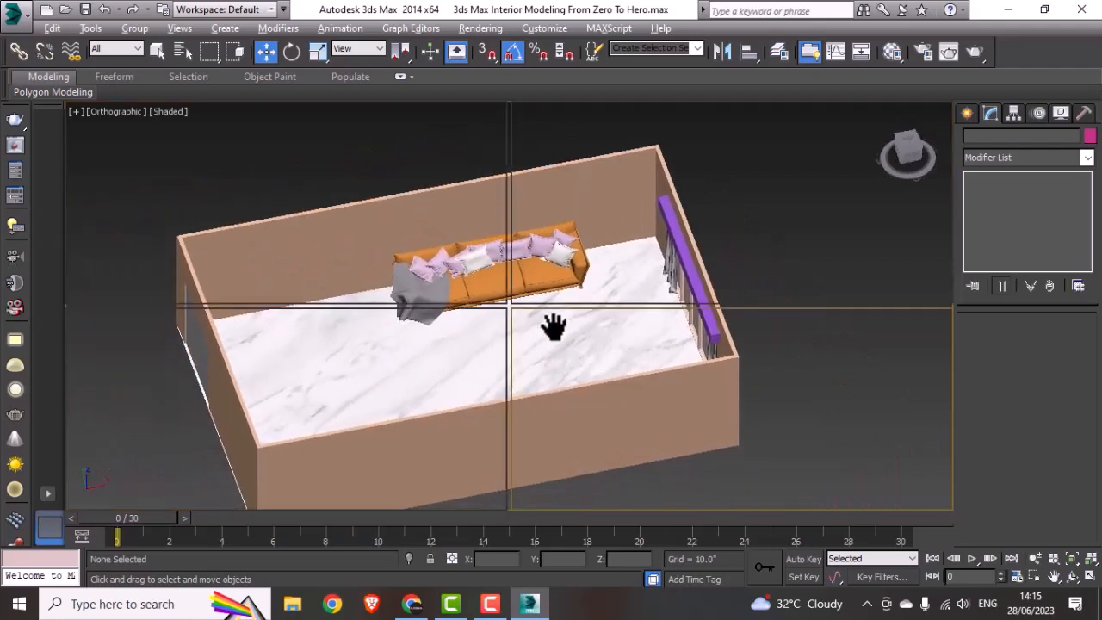
{"action": "key", "text": "alt+w"}
{"action": "middle_click_drag", "start_coordinate": [491, 411], "coordinate": [479, 418]}
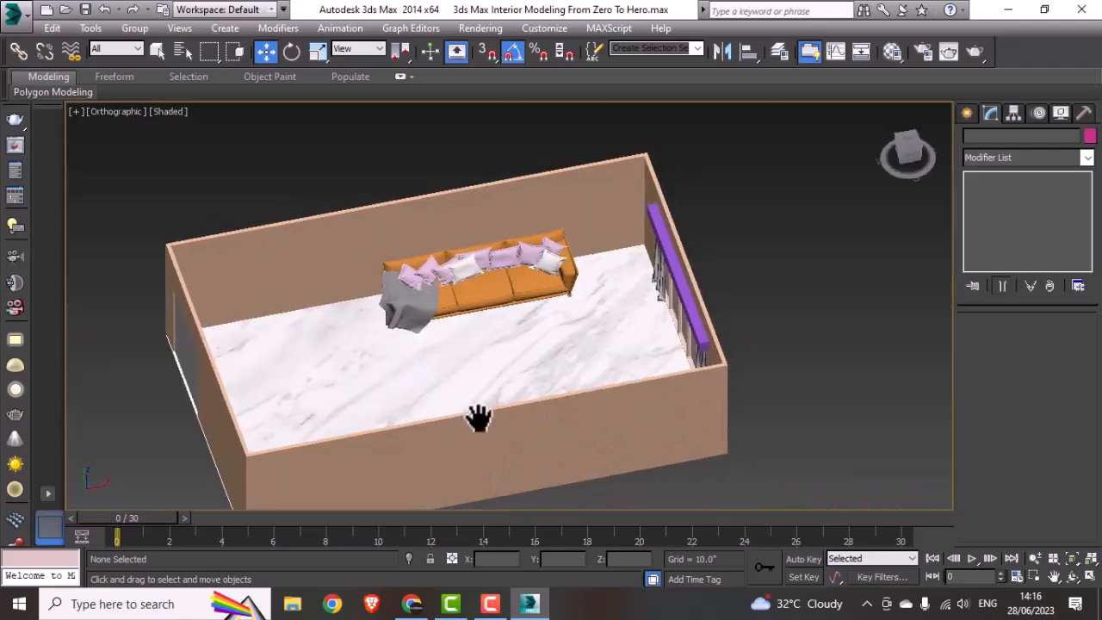
{"action": "key", "text": "alt+w"}
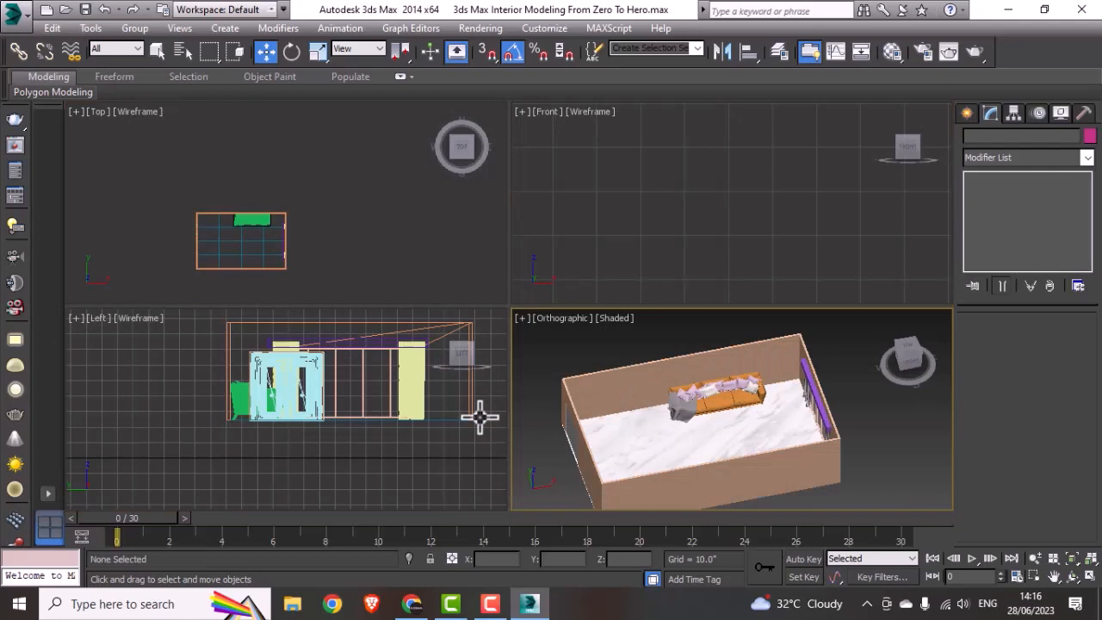
{"action": "left_click", "coordinate": [552, 166]}
{"action": "key", "text": "alt+w"}
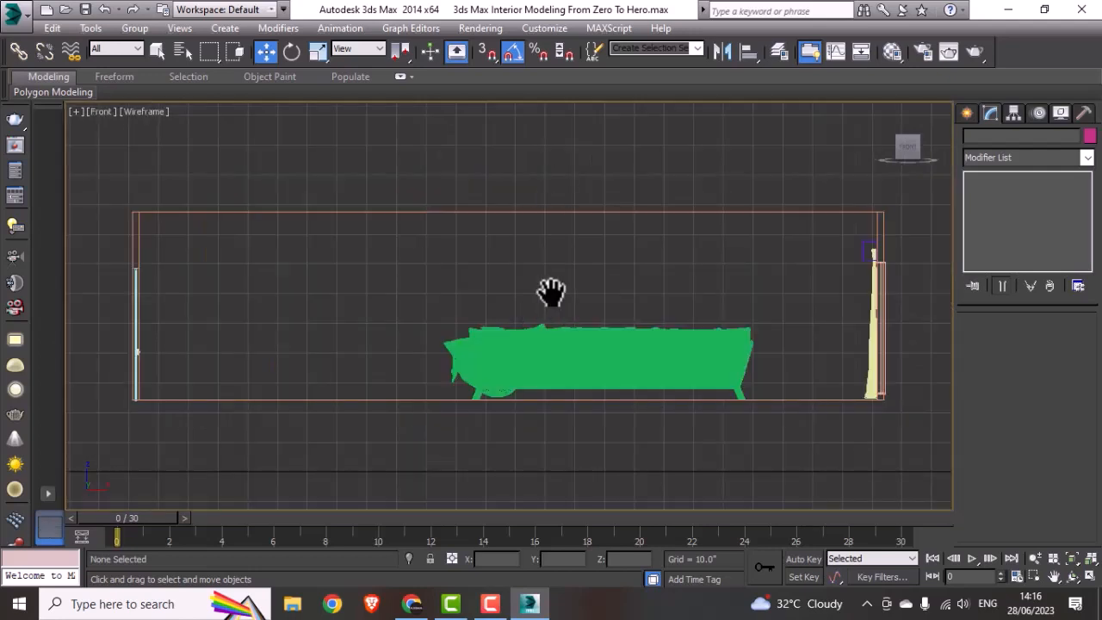
{"action": "middle_click_drag", "start_coordinate": [550, 296], "coordinate": [525, 301]}
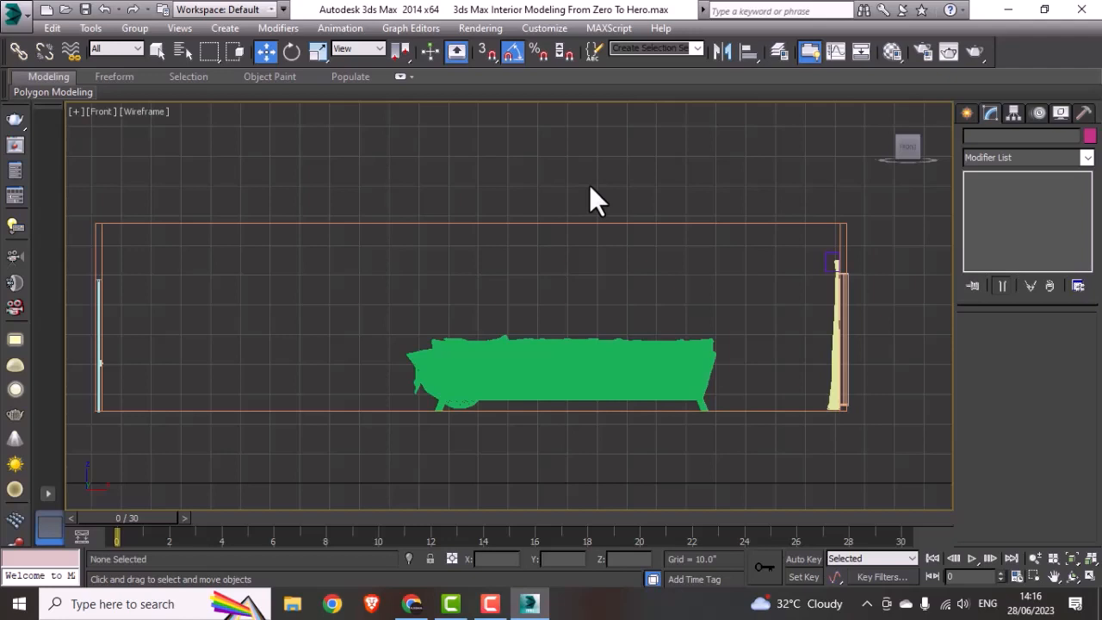
Step: Import Picture.3DS from the frame folder, merging its objects with the current scene and converting units
{"action": "left_click", "coordinate": [973, 114]}
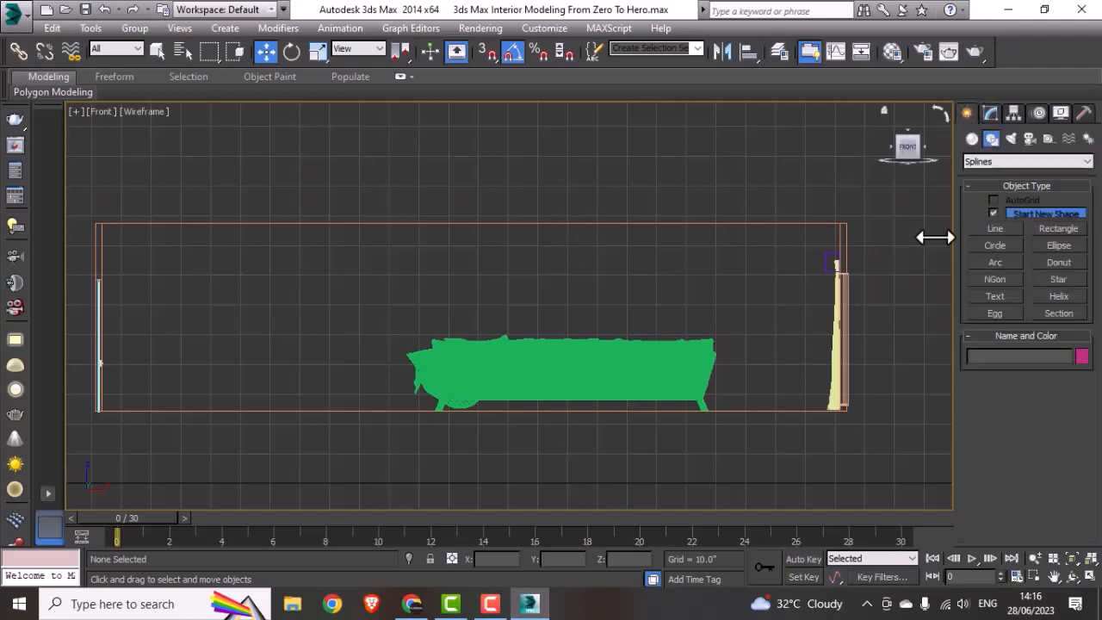
{"action": "left_click", "coordinate": [14, 14]}
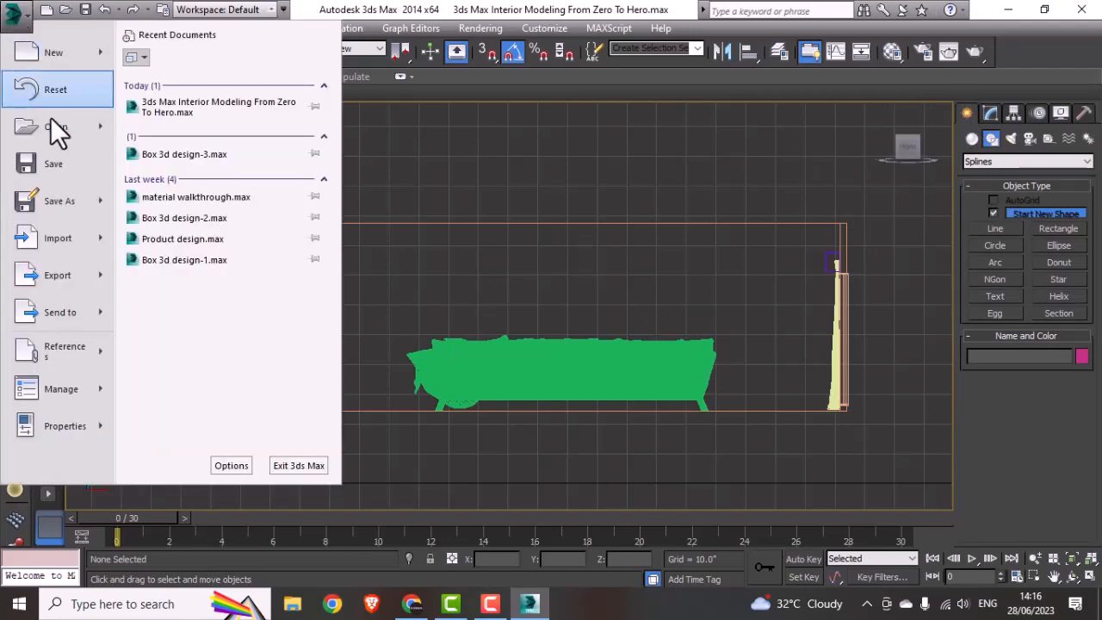
{"action": "mouse_move", "coordinate": [91, 238]}
{"action": "left_click", "coordinate": [212, 140]}
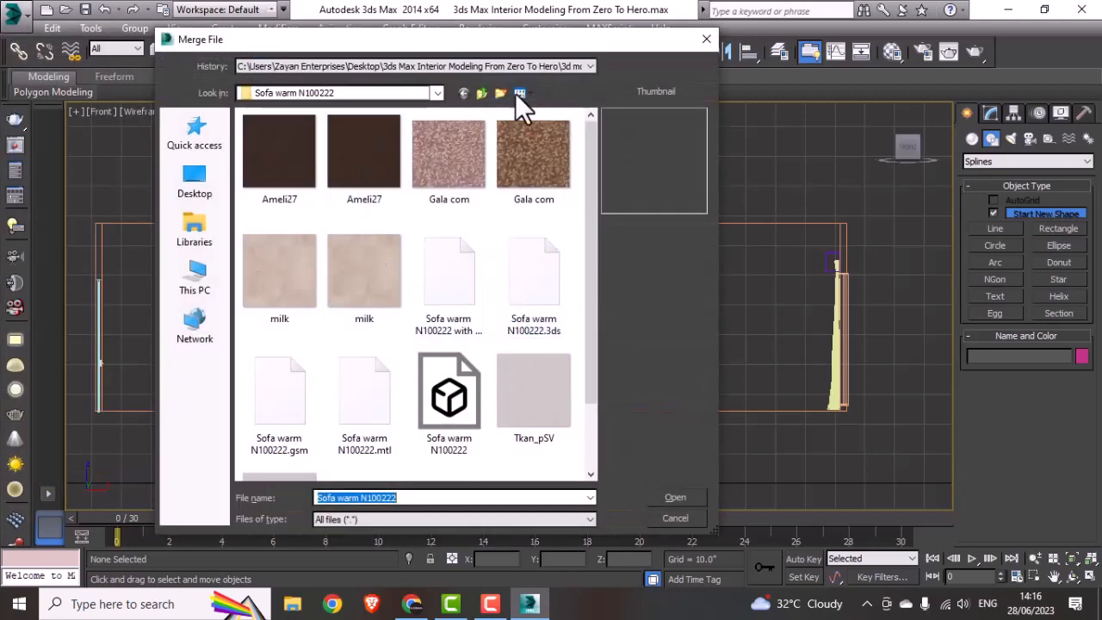
{"action": "left_click", "coordinate": [481, 94]}
{"action": "double_click", "coordinate": [277, 164]}
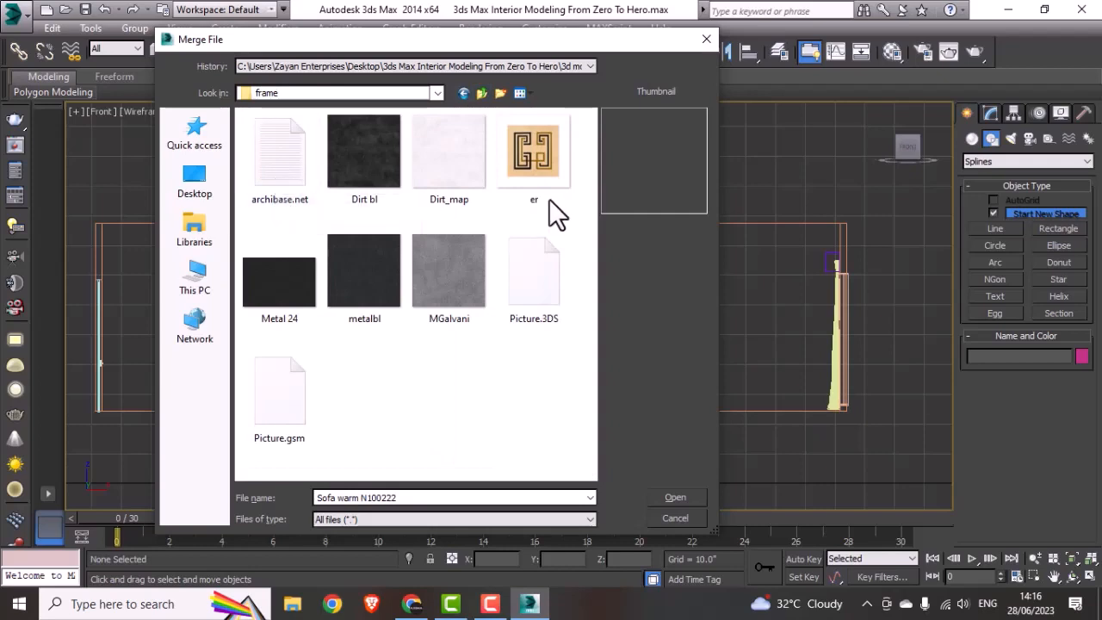
{"action": "left_click", "coordinate": [565, 299]}
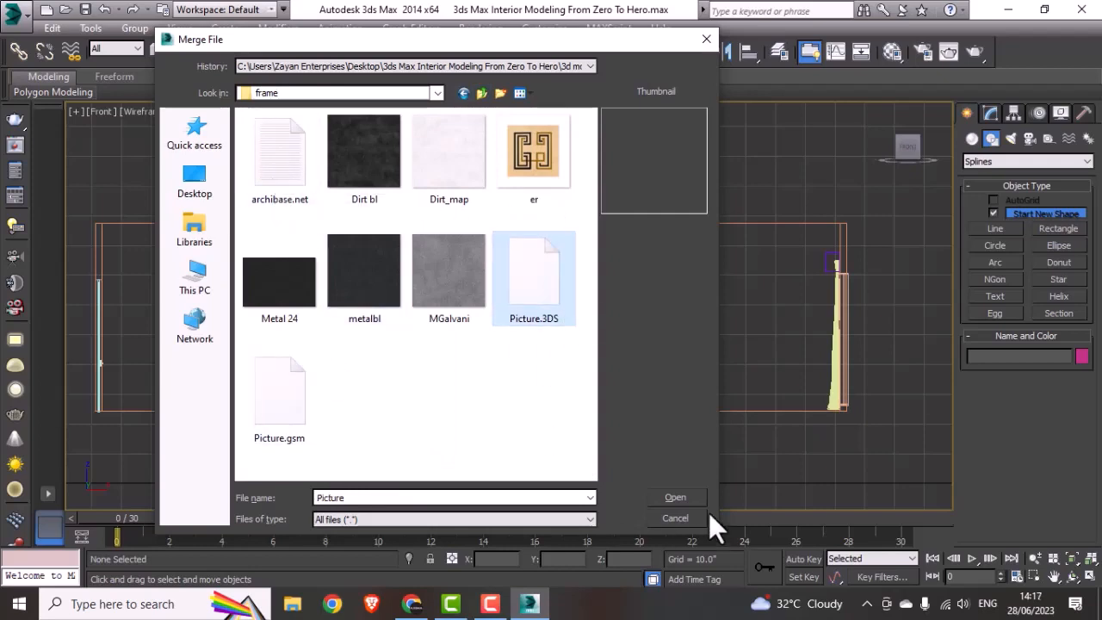
{"action": "left_click", "coordinate": [689, 497]}
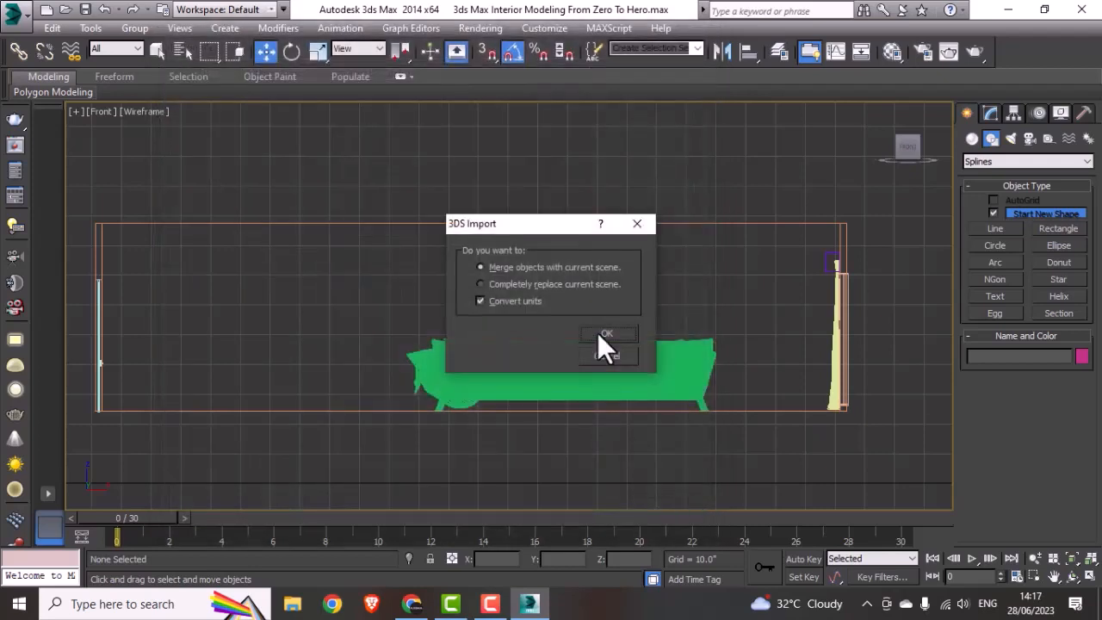
{"action": "left_click", "coordinate": [606, 334]}
{"action": "left_click", "coordinate": [587, 348]}
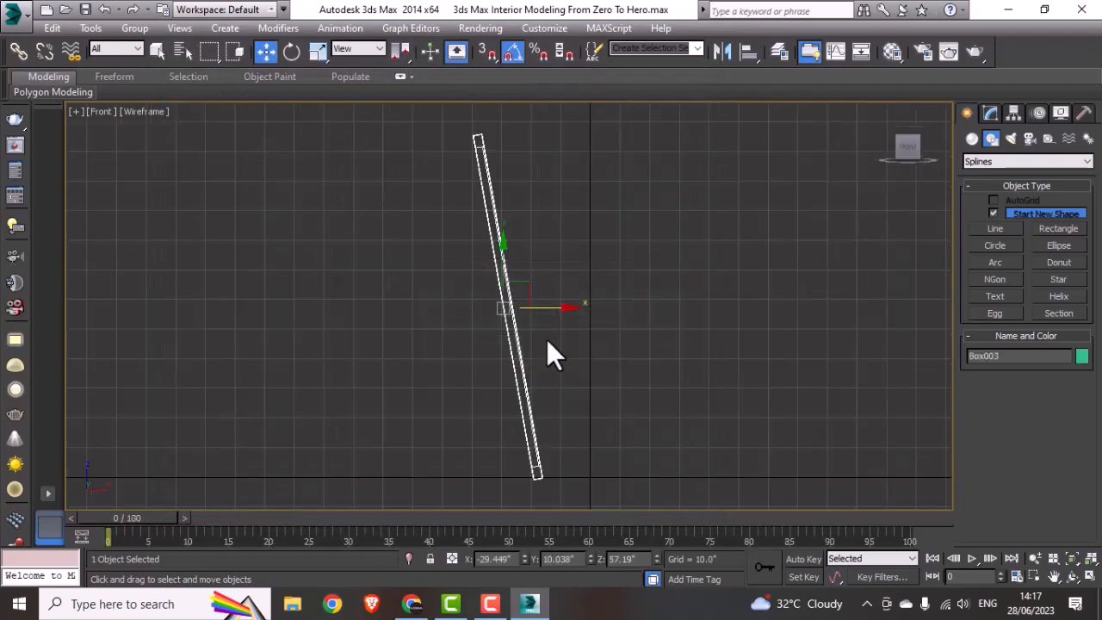
Step: Move the imported picture frame along X toward the room, to about X 106", and view it shaded at an angle
{"action": "scroll", "coordinate": [546, 339], "scroll_direction": "down", "scroll_amount": 3}
{"action": "middle_click_drag", "start_coordinate": [547, 338], "coordinate": [434, 337]}
{"action": "scroll", "coordinate": [472, 338], "scroll_direction": "up", "scroll_amount": 1}
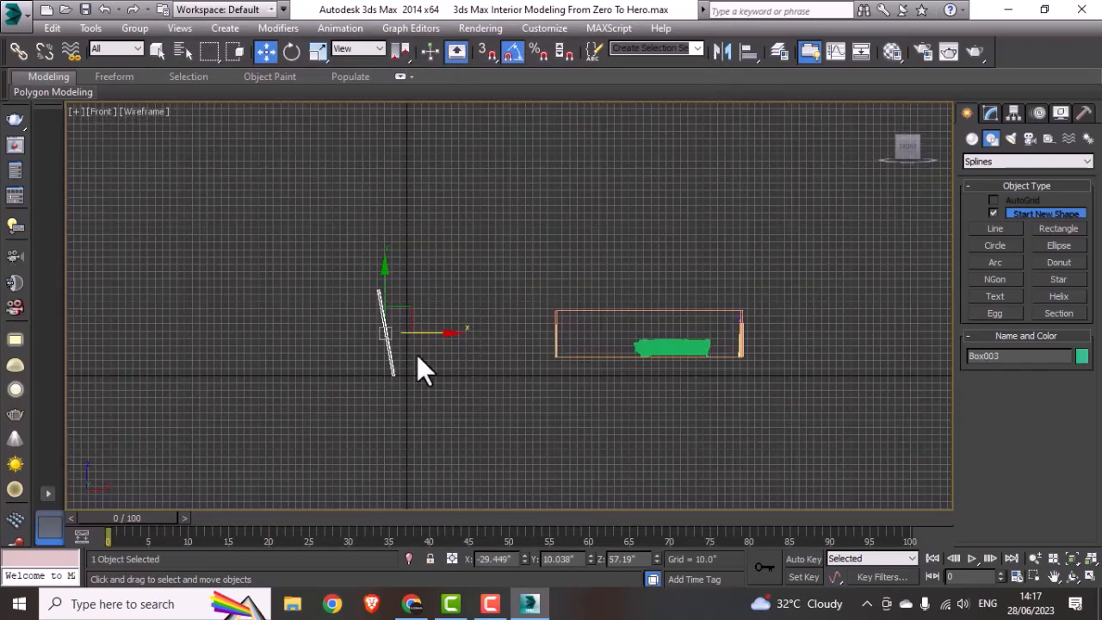
{"action": "scroll", "coordinate": [416, 354], "scroll_direction": "up", "scroll_amount": 2}
{"action": "left_click_drag", "start_coordinate": [394, 317], "coordinate": [594, 323]}
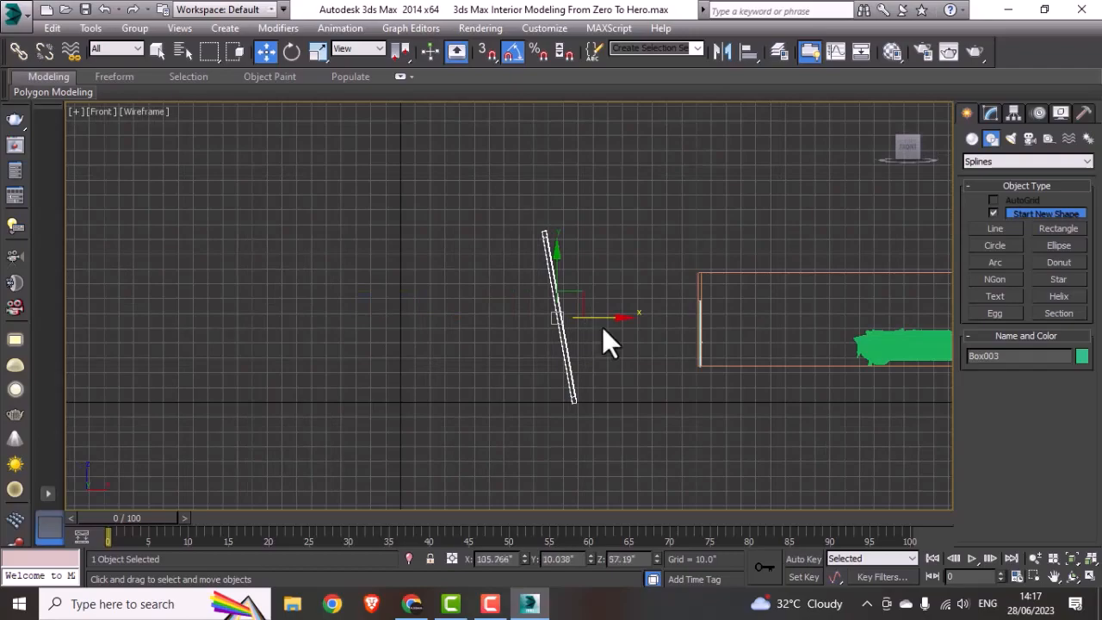
{"action": "mouse_move", "coordinate": [602, 326]}
{"action": "middle_mouse_down", "text": "alt"}
{"action": "mouse_move", "coordinate": [516, 348]}
{"action": "mouse_move", "coordinate": [598, 352]}
{"action": "mouse_move", "coordinate": [583, 348]}
{"action": "middle_mouse_up", "text": "alt"}
{"action": "key", "text": "F3"}
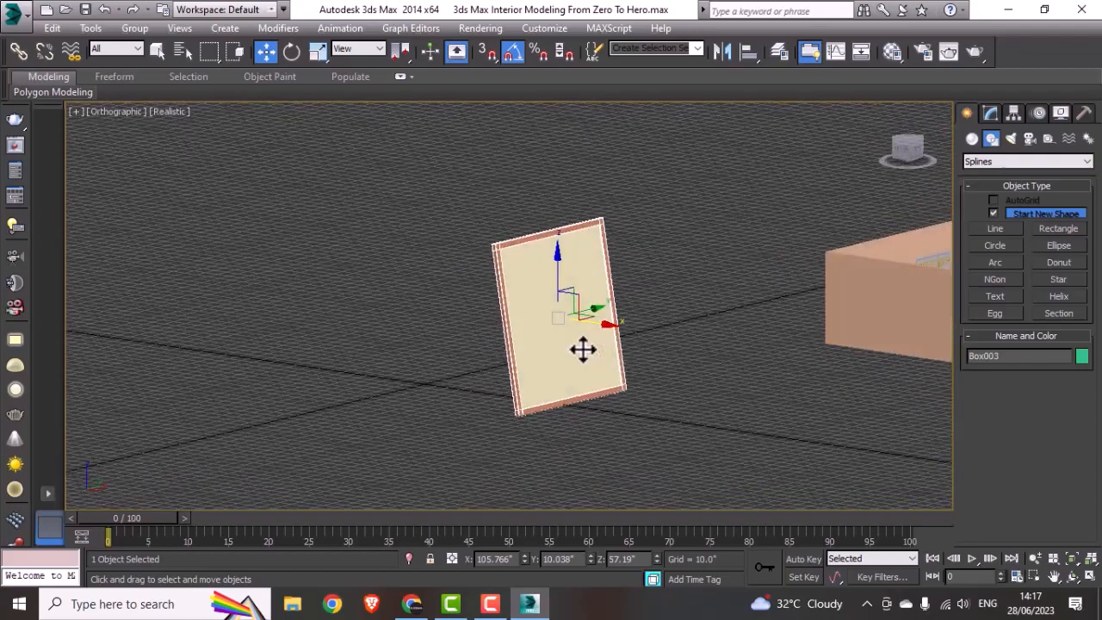
Step: Disable angle snapping and rotate the leaning picture frame in the Top view until it stands upright
{"action": "key", "text": "t"}
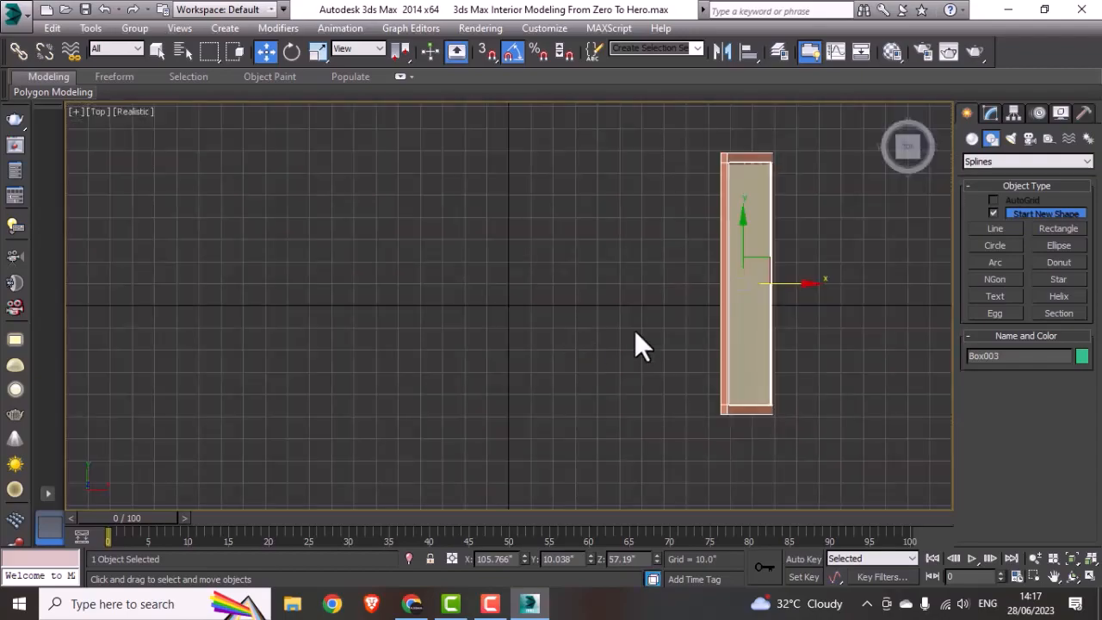
{"action": "scroll", "coordinate": [693, 326], "scroll_direction": "down", "scroll_amount": 3}
{"action": "scroll", "coordinate": [692, 326], "scroll_direction": "up", "scroll_amount": 2}
{"action": "key", "text": "e"}
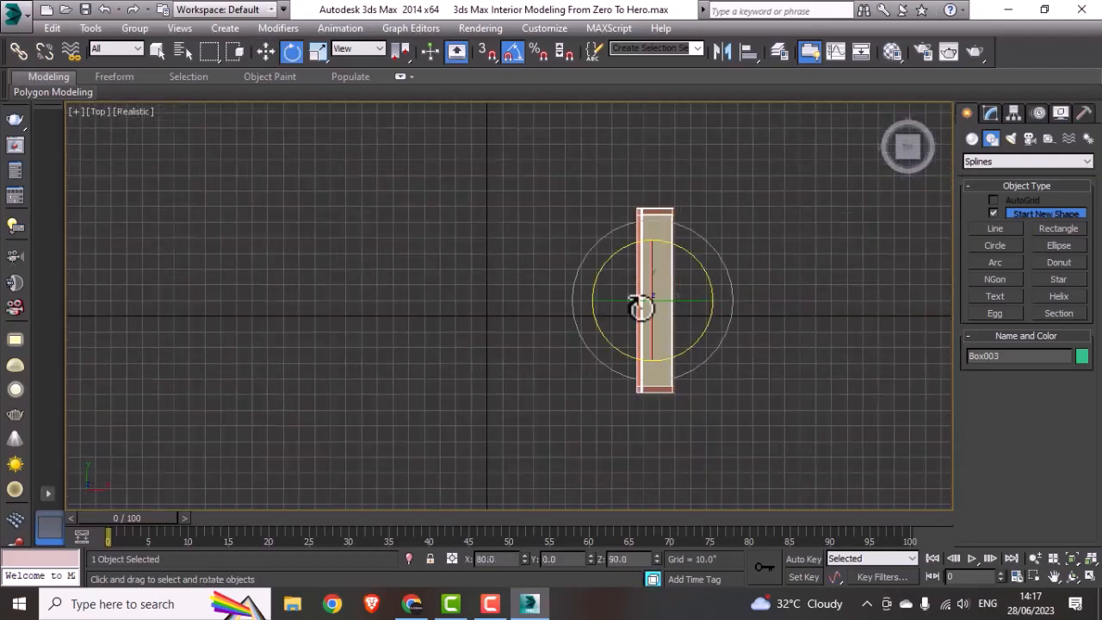
{"action": "left_click", "coordinate": [513, 51]}
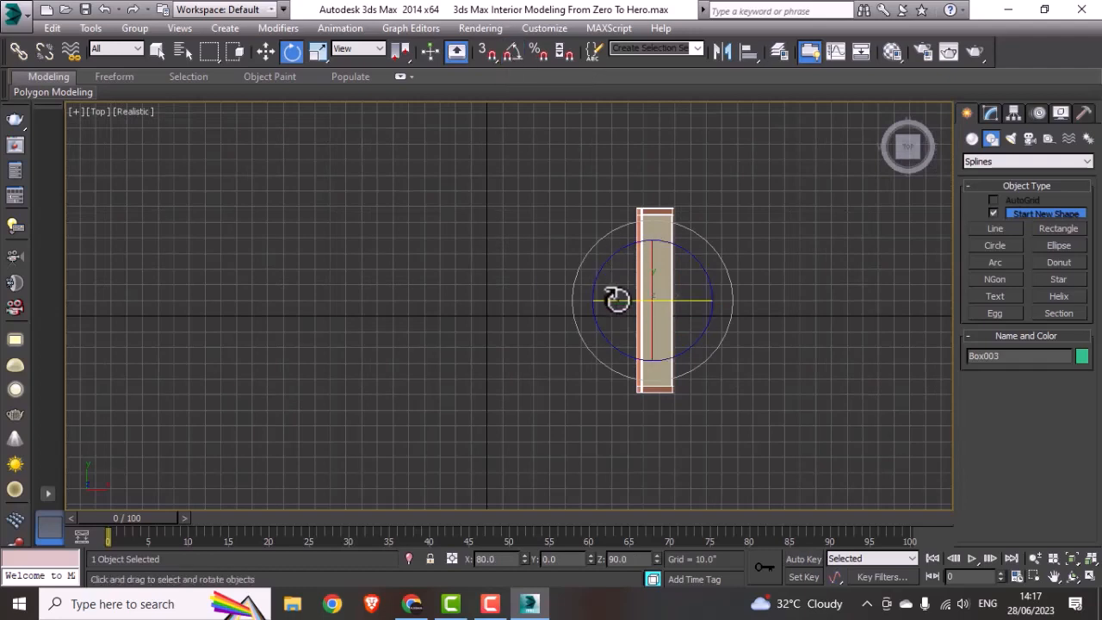
{"action": "left_click_drag", "start_coordinate": [620, 299], "coordinate": [634, 298]}
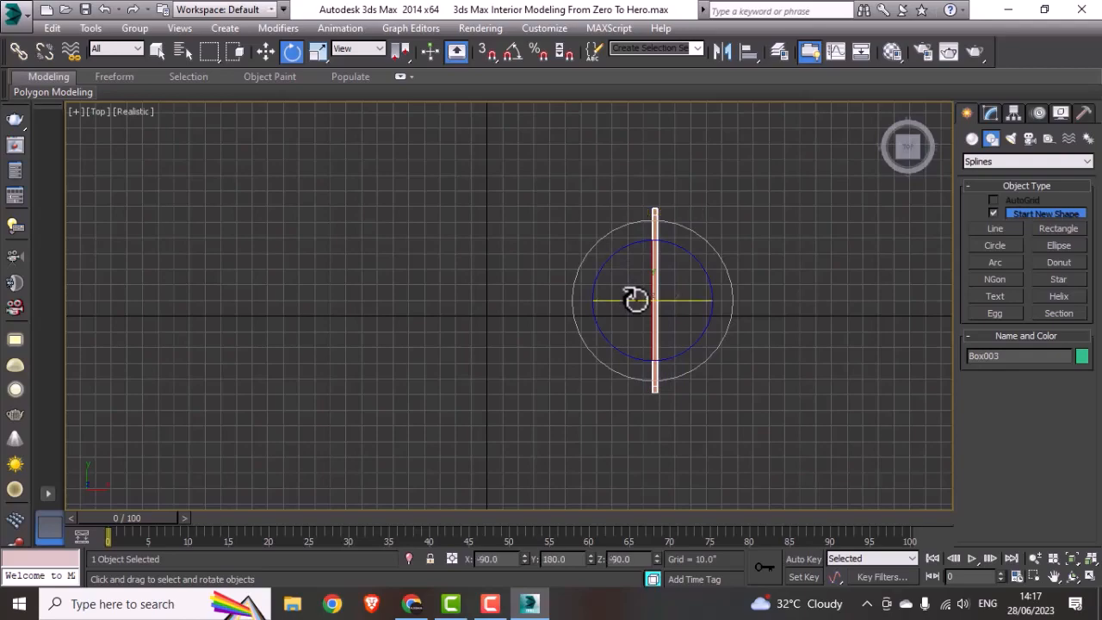
Step: Re-enable angle snapping and rotate the picture frame 90° about Z so it runs parallel to the wall behind the sofa
{"action": "scroll", "coordinate": [592, 326], "scroll_direction": "down", "scroll_amount": 3}
{"action": "middle_click_drag", "start_coordinate": [533, 341], "coordinate": [489, 354]}
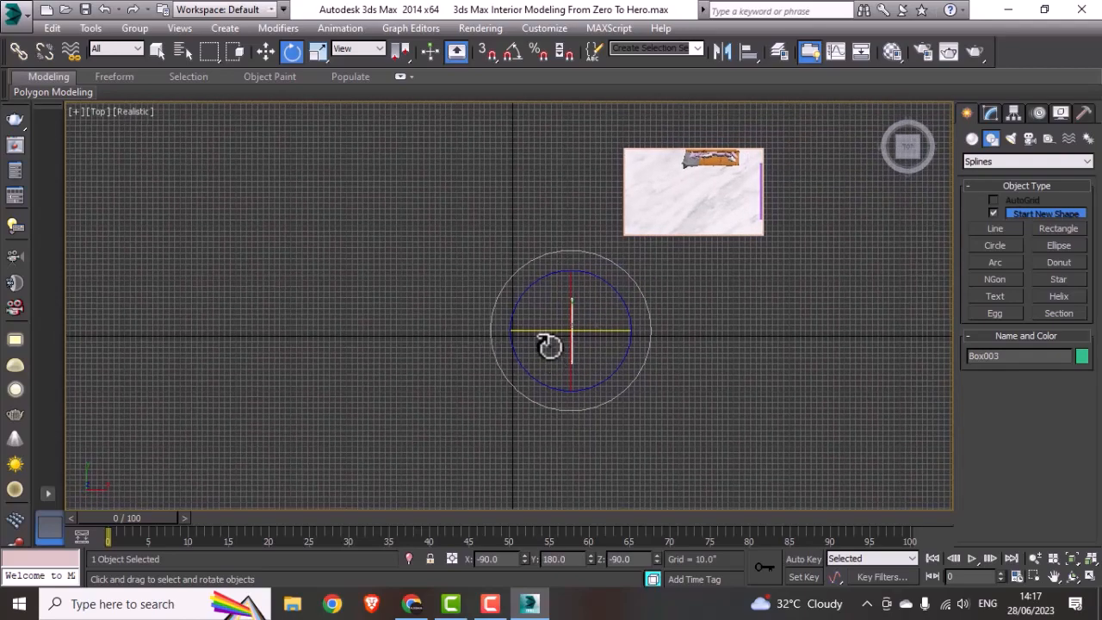
{"action": "scroll", "coordinate": [586, 311], "scroll_direction": "up", "scroll_amount": 5}
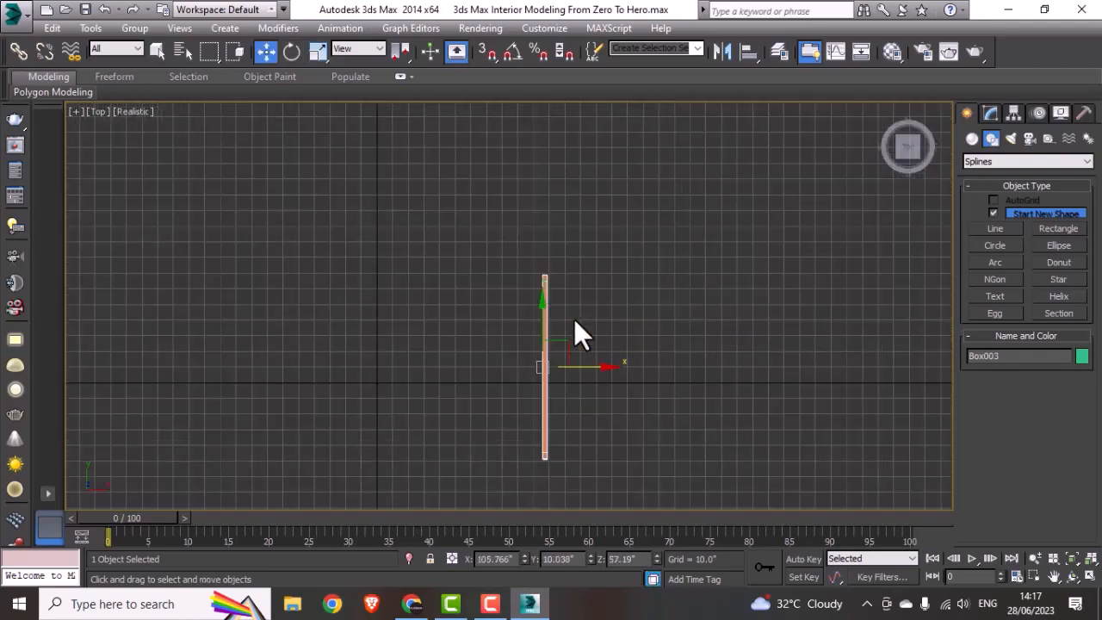
{"action": "left_click_drag", "start_coordinate": [568, 314], "coordinate": [574, 315]}
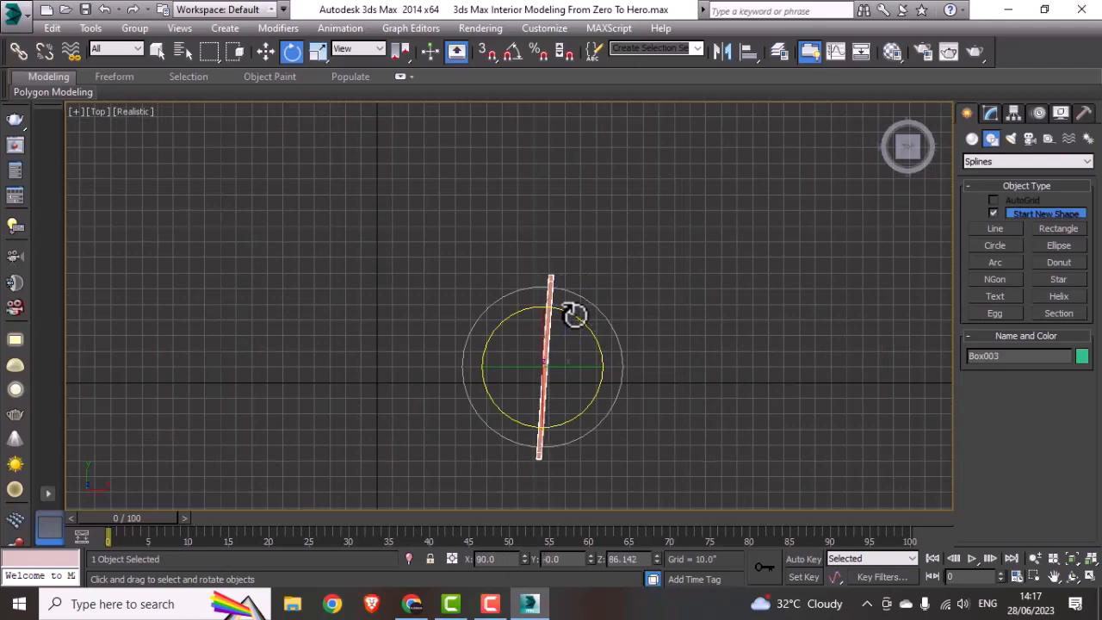
{"action": "key", "text": "ctrl+z"}
{"action": "left_click", "coordinate": [504, 55]}
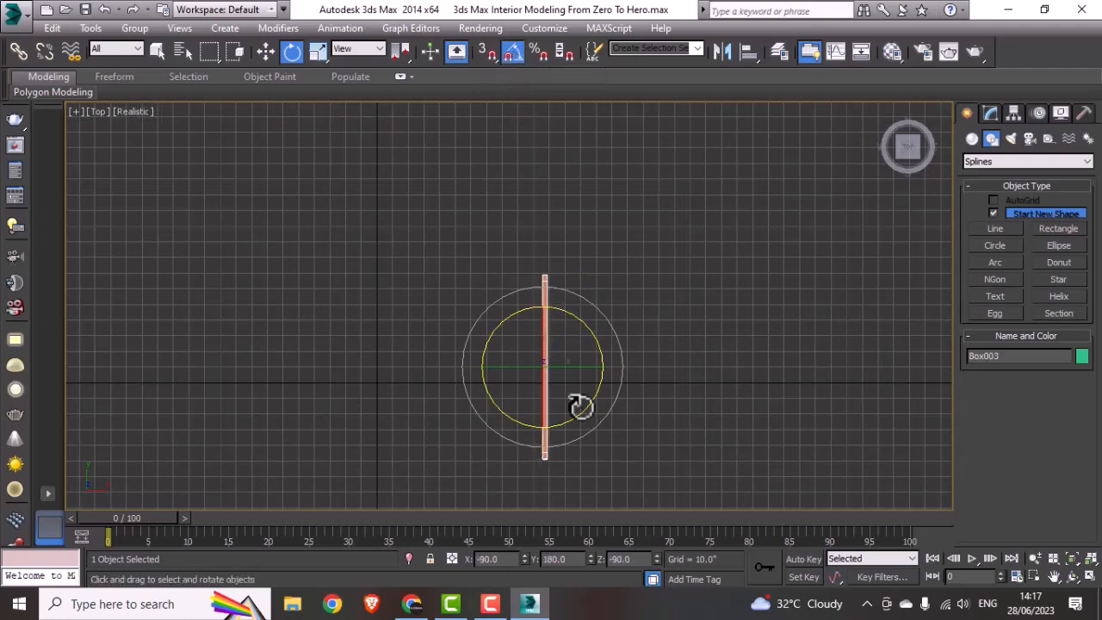
{"action": "left_click_drag", "start_coordinate": [587, 328], "coordinate": [591, 328]}
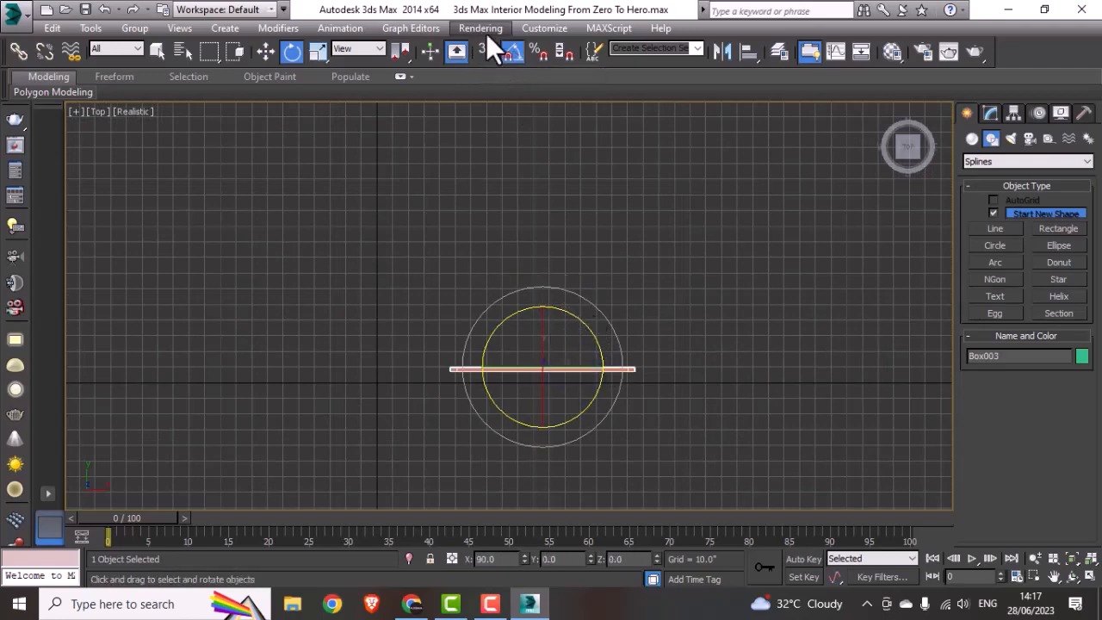
Step: Move the picture frame in the Top view to just outside the wall behind the sofa, at about X 361", Y 356"
{"action": "scroll", "coordinate": [498, 362], "scroll_direction": "down", "scroll_amount": 3}
{"action": "middle_click_drag", "start_coordinate": [547, 333], "coordinate": [494, 387]}
{"action": "key", "text": "w"}
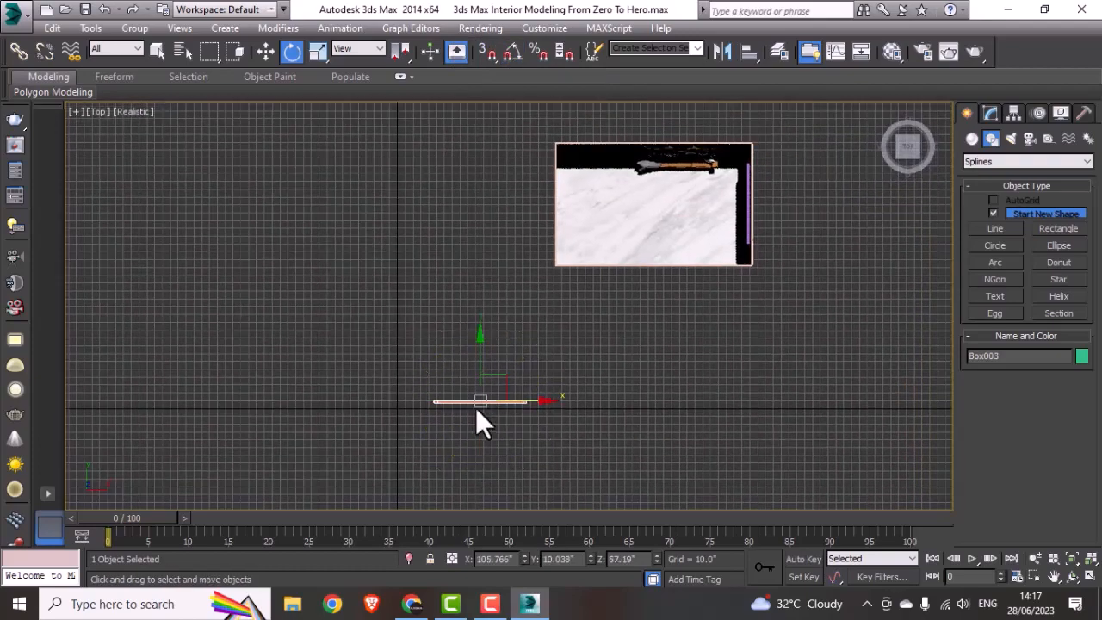
{"action": "left_click_drag", "start_coordinate": [480, 398], "coordinate": [635, 246]}
{"action": "left_click_drag", "start_coordinate": [650, 199], "coordinate": [662, 190]}
{"action": "middle_click_drag", "start_coordinate": [662, 189], "coordinate": [560, 287]}
{"action": "key", "text": "F3"}
{"action": "scroll", "coordinate": [566, 278], "scroll_direction": "up", "scroll_amount": 3}
{"action": "left_click_drag", "start_coordinate": [549, 297], "coordinate": [588, 175]}
{"action": "middle_click_drag", "start_coordinate": [588, 174], "coordinate": [484, 305]}
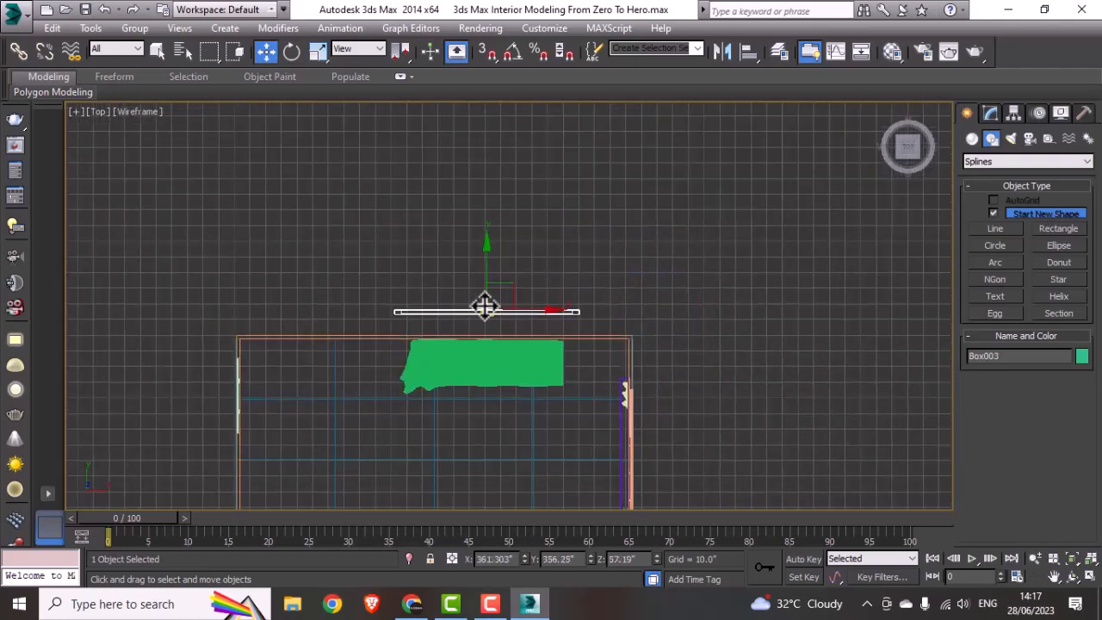
Step: Scale the picture frame down uniformly in the Top view to about 10.37%
{"action": "key", "text": "r"}
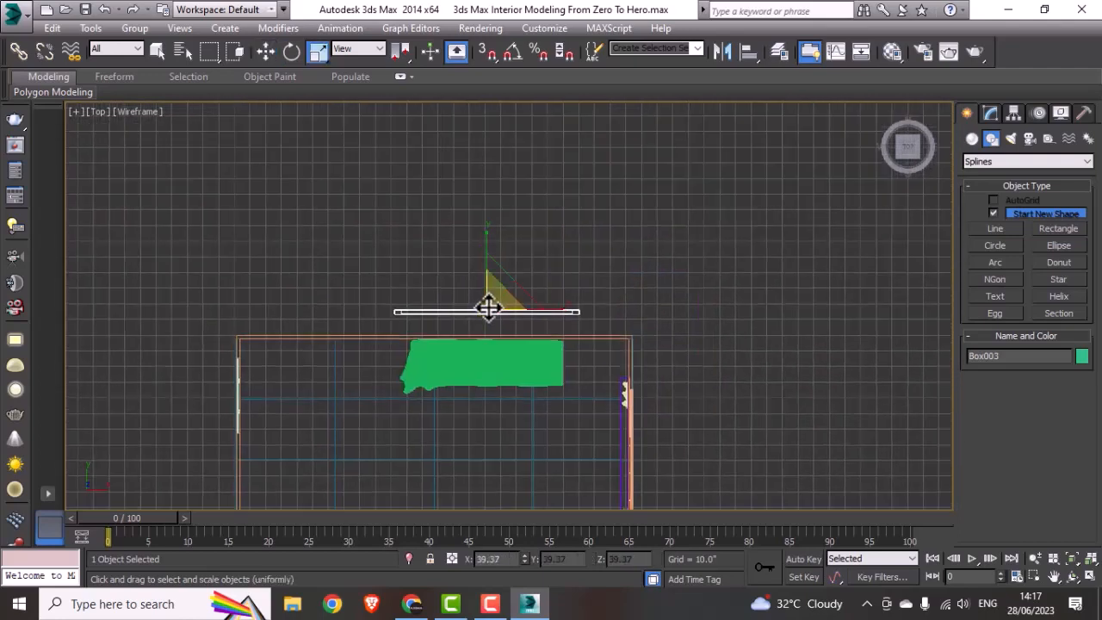
{"action": "left_click_drag", "start_coordinate": [488, 307], "coordinate": [523, 472]}
{"action": "key", "text": "w"}
Step: Move the picture frame along Y in the Top view to the inner face of the wall behind the sofa, at about Y 337.4"
{"action": "scroll", "coordinate": [505, 336], "scroll_direction": "up", "scroll_amount": 5}
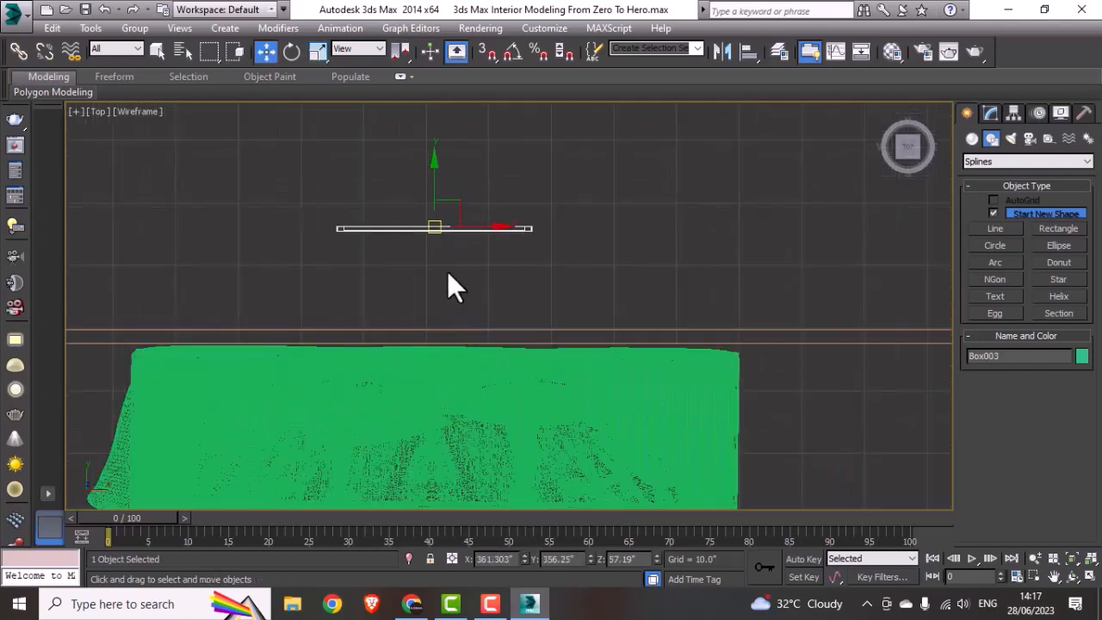
{"action": "scroll", "coordinate": [447, 275], "scroll_direction": "up", "scroll_amount": 1}
{"action": "left_click_drag", "start_coordinate": [418, 214], "coordinate": [467, 335]}
{"action": "scroll", "coordinate": [544, 394], "scroll_direction": "down", "scroll_amount": 5}
{"action": "scroll", "coordinate": [544, 394], "scroll_direction": "down", "scroll_amount": 2}
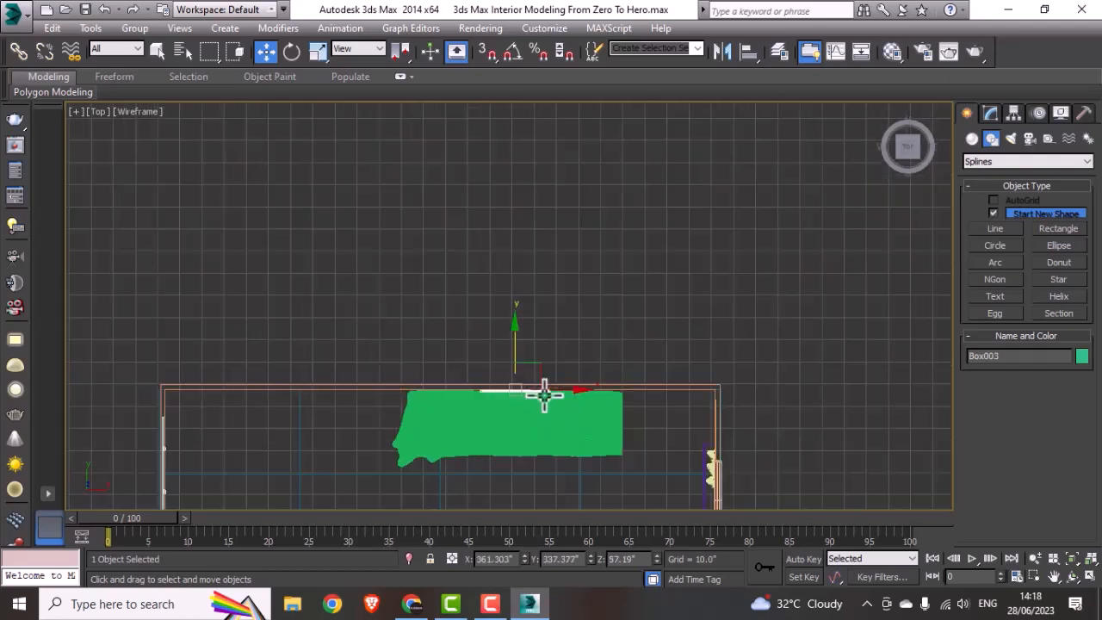
{"action": "scroll", "coordinate": [544, 394], "scroll_direction": "down", "scroll_amount": 4}
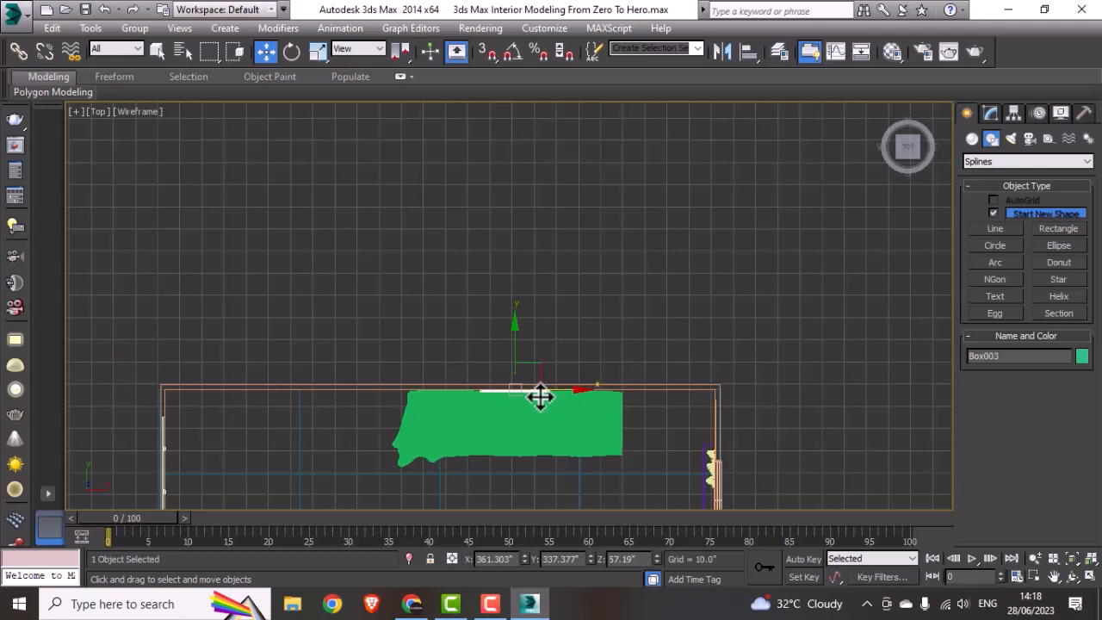
Step: Raise the picture frame above the sofa in the Front view, to about Z 68.6"
{"action": "key", "text": "alt+w"}
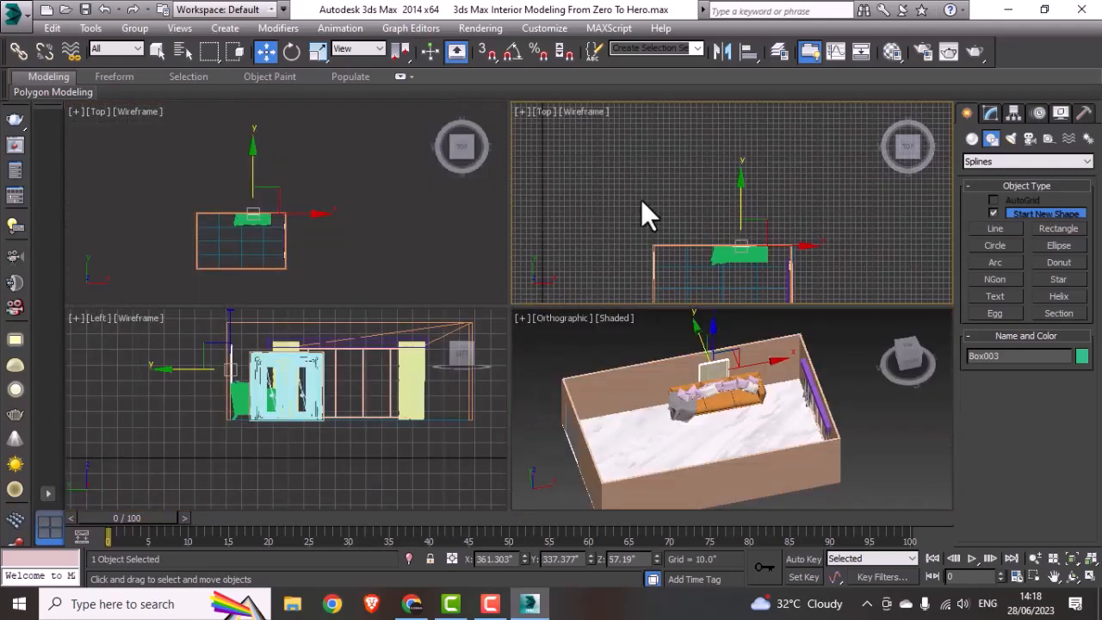
{"action": "key", "text": "alt+w"}
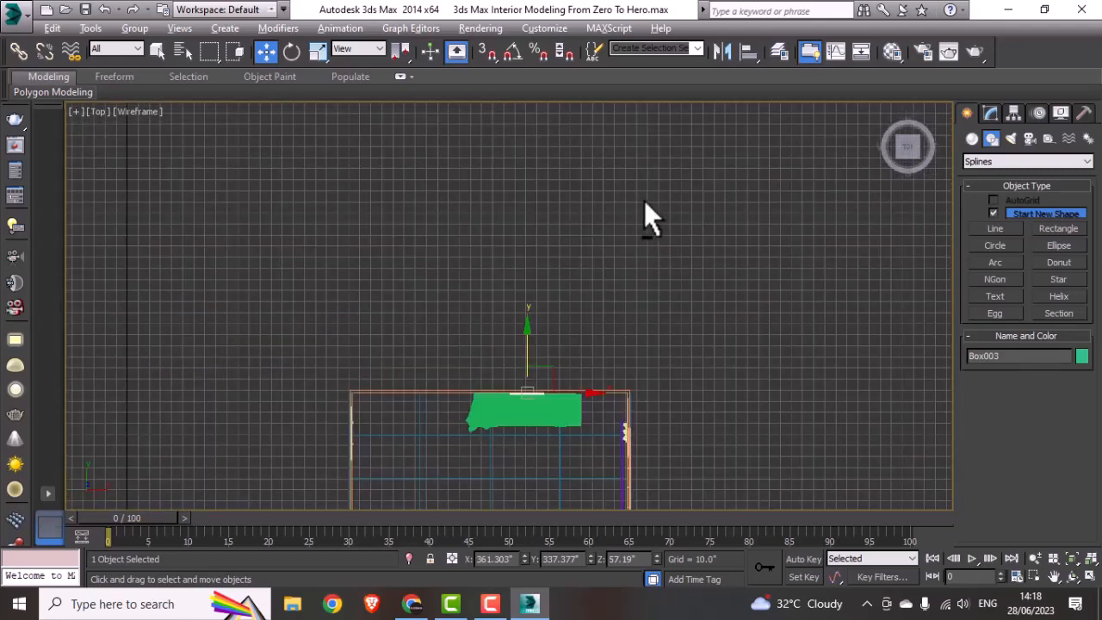
{"action": "key", "text": "f"}
{"action": "key", "text": "z"}
{"action": "scroll", "coordinate": [600, 261], "scroll_direction": "down", "scroll_amount": 8}
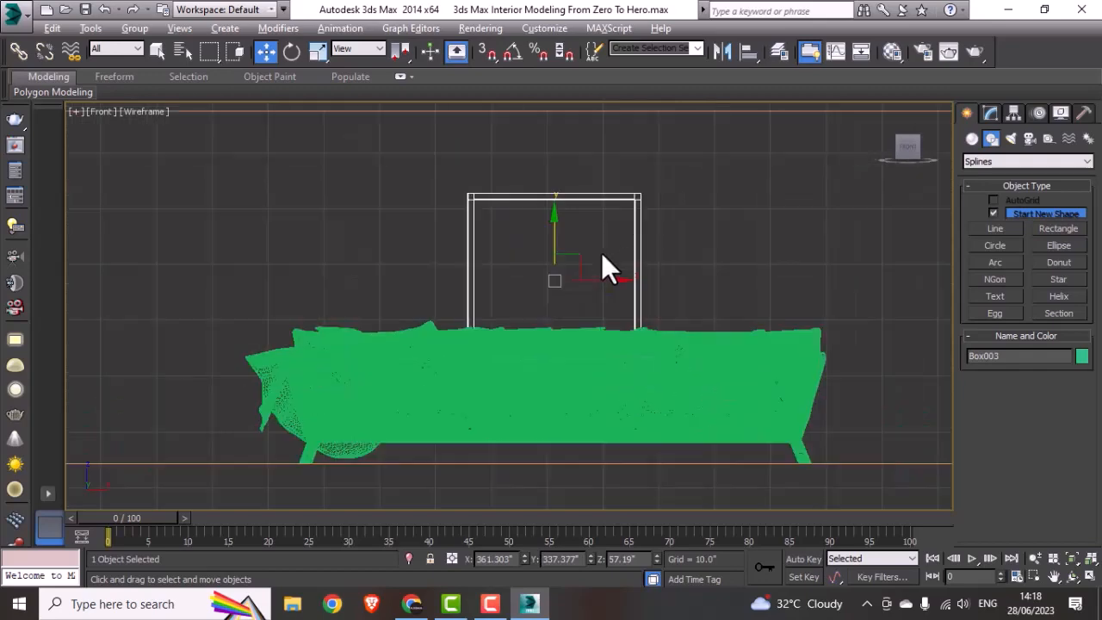
{"action": "left_click_drag", "start_coordinate": [581, 231], "coordinate": [588, 205]}
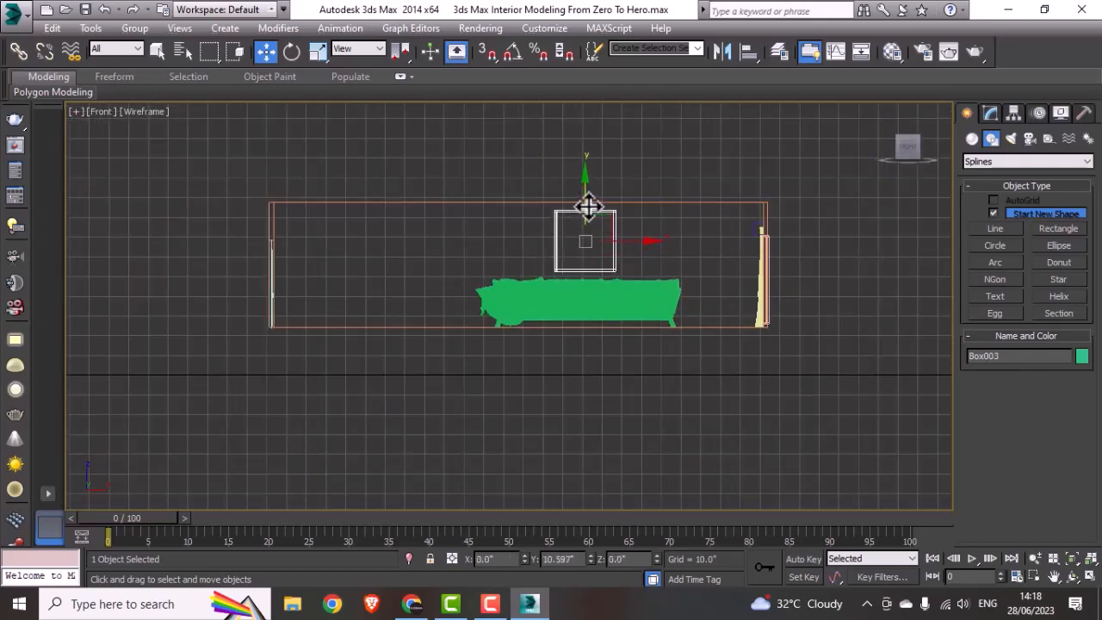
Step: Scale the picture frame down uniformly in the Front view to about 56% of its size
{"action": "middle_click_drag", "start_coordinate": [711, 235], "coordinate": [635, 256]}
{"action": "key", "text": "r"}
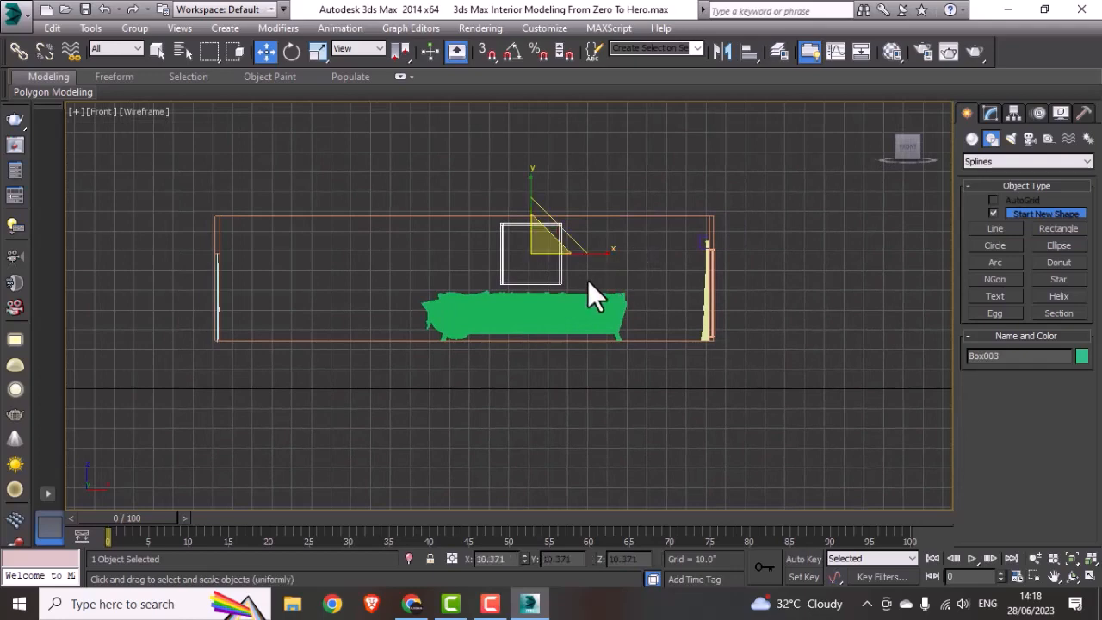
{"action": "left_click_drag", "start_coordinate": [538, 256], "coordinate": [537, 315]}
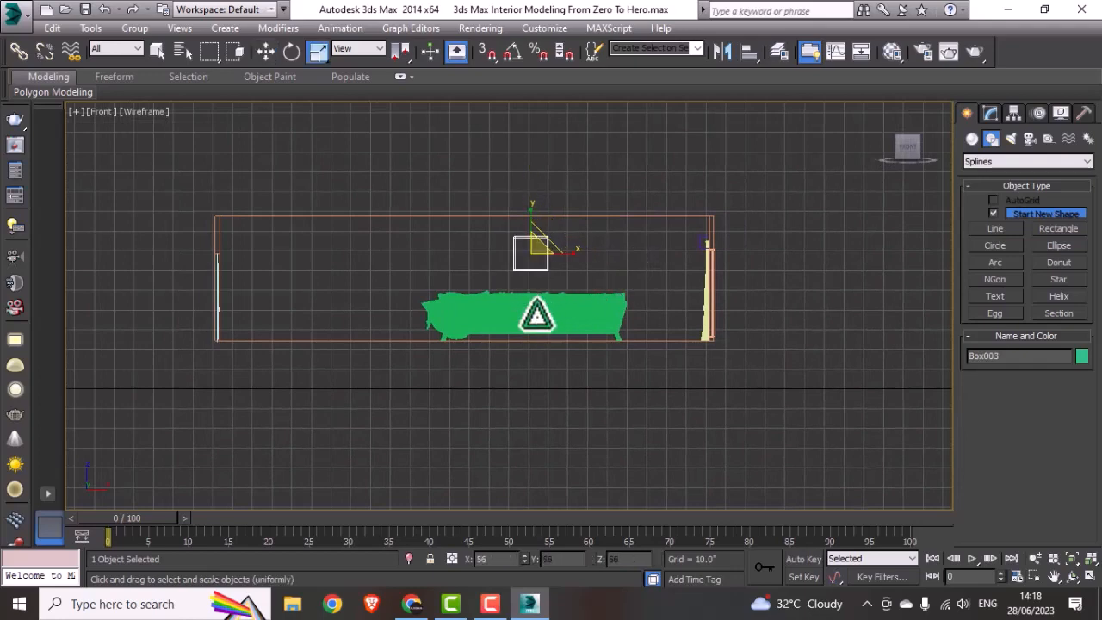
Step: Move the picture frame in the Front view above the left half of the sofa, raising it about 6.3"
{"action": "key", "text": "w"}
{"action": "scroll", "coordinate": [529, 250], "scroll_direction": "up", "scroll_amount": 3}
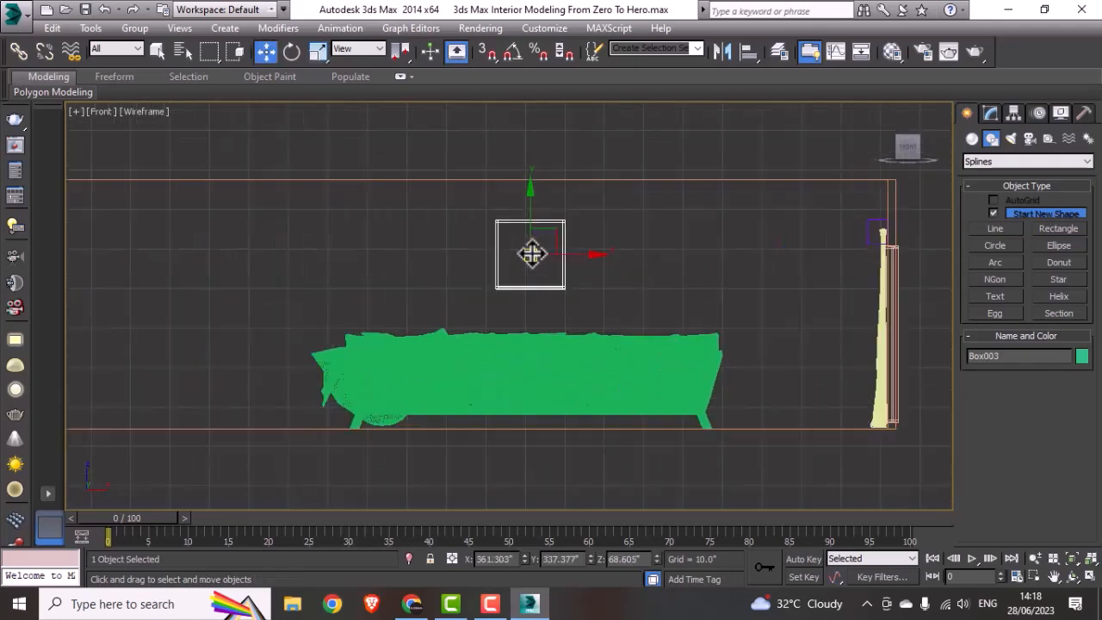
{"action": "left_click_drag", "start_coordinate": [550, 252], "coordinate": [484, 196]}
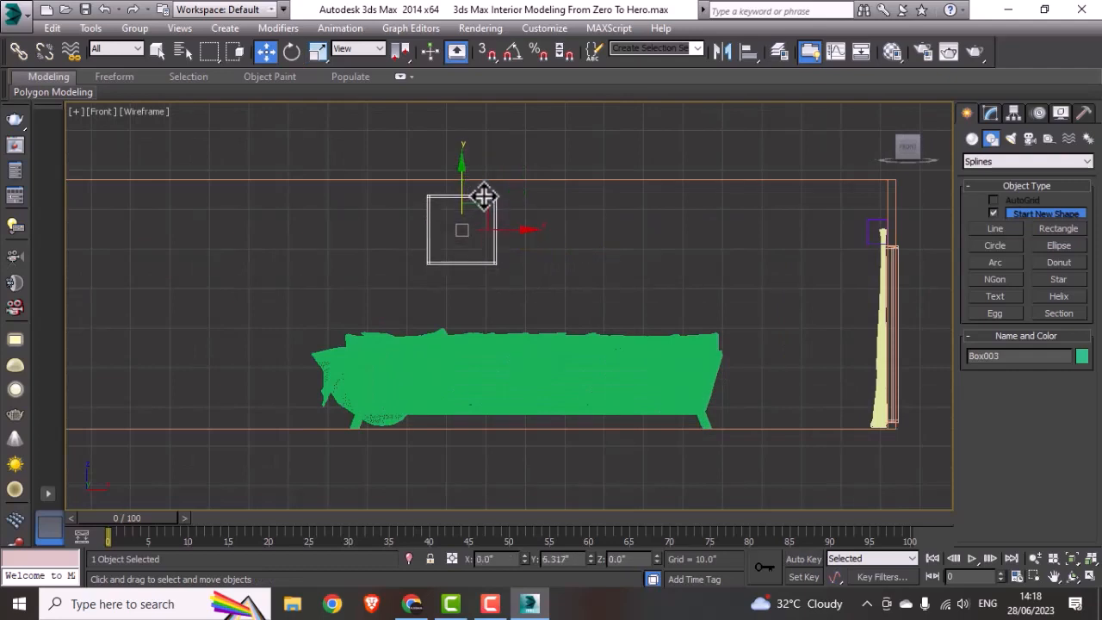
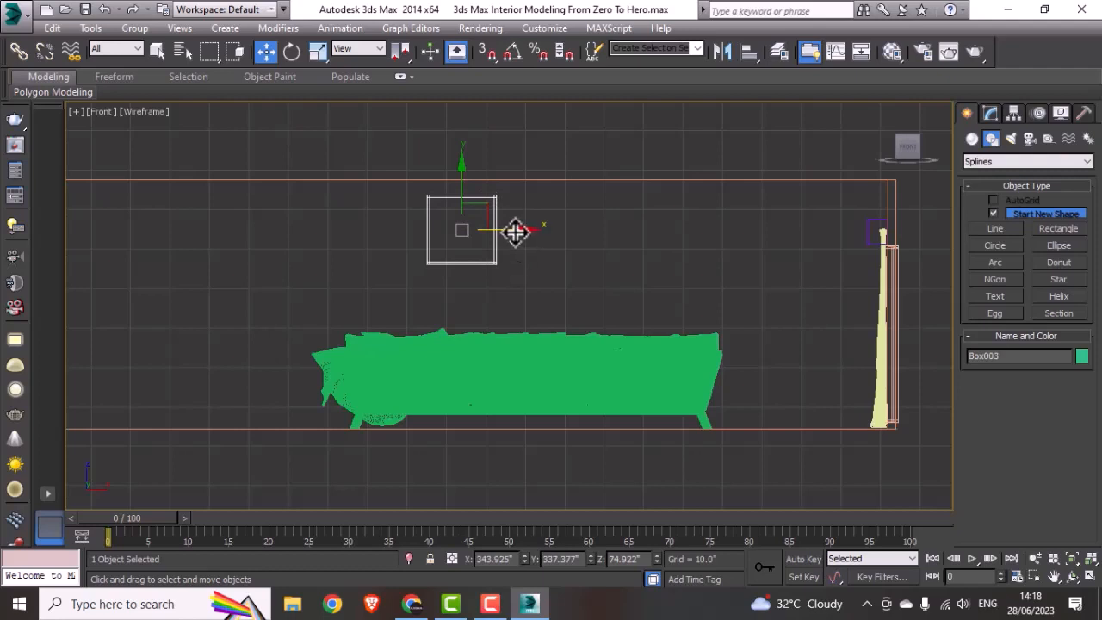
Step: Copy the picture frame to its right above the sofa and stretch the copy vertically into a taller frame at about Z 68.1"
{"action": "mouse_move", "coordinate": [515, 228]}
{"action": "left_mouse_down", "text": "shift"}
{"action": "mouse_move", "coordinate": [624, 238]}
{"action": "mouse_move", "coordinate": [603, 250]}
{"action": "left_mouse_up", "text": "shift"}
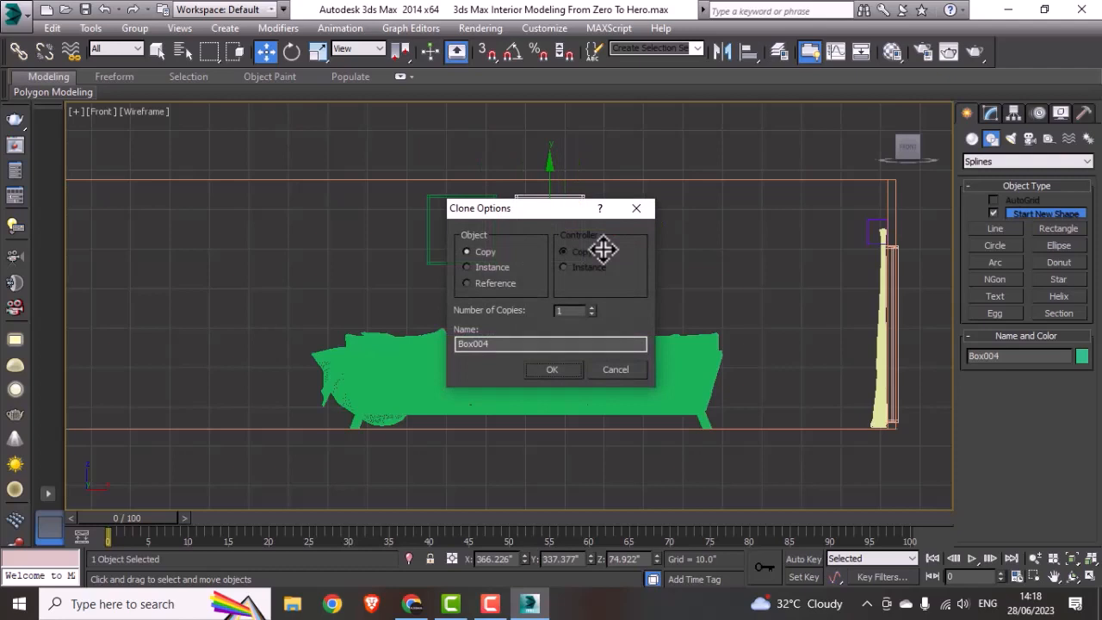
{"action": "left_click", "coordinate": [548, 372]}
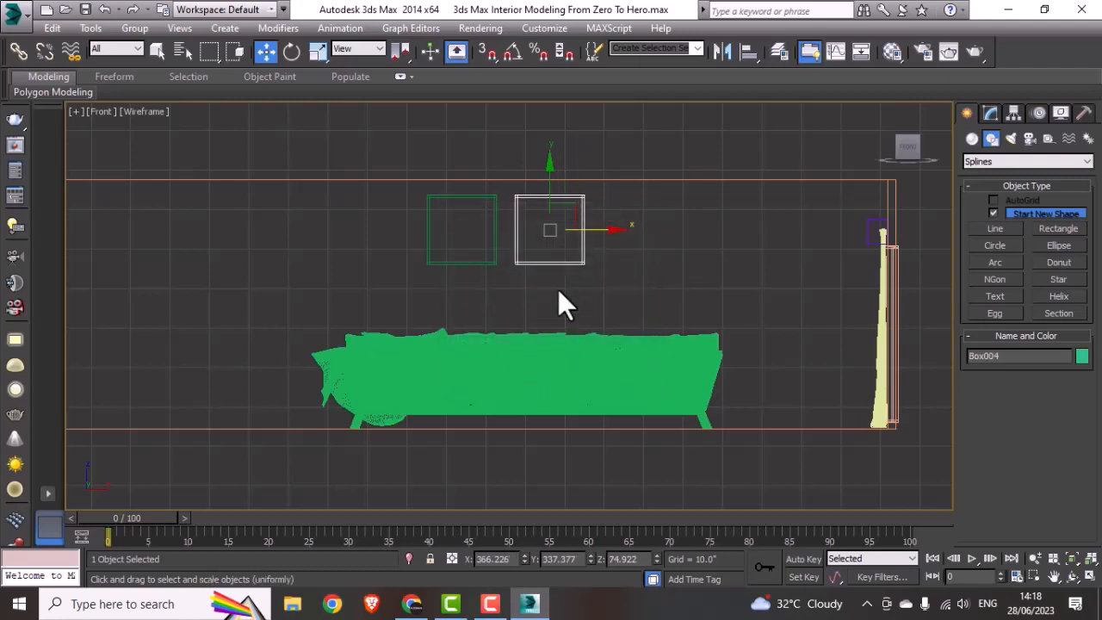
{"action": "key", "text": "r"}
{"action": "left_click_drag", "start_coordinate": [551, 172], "coordinate": [548, 208]}
{"action": "key", "text": "w"}
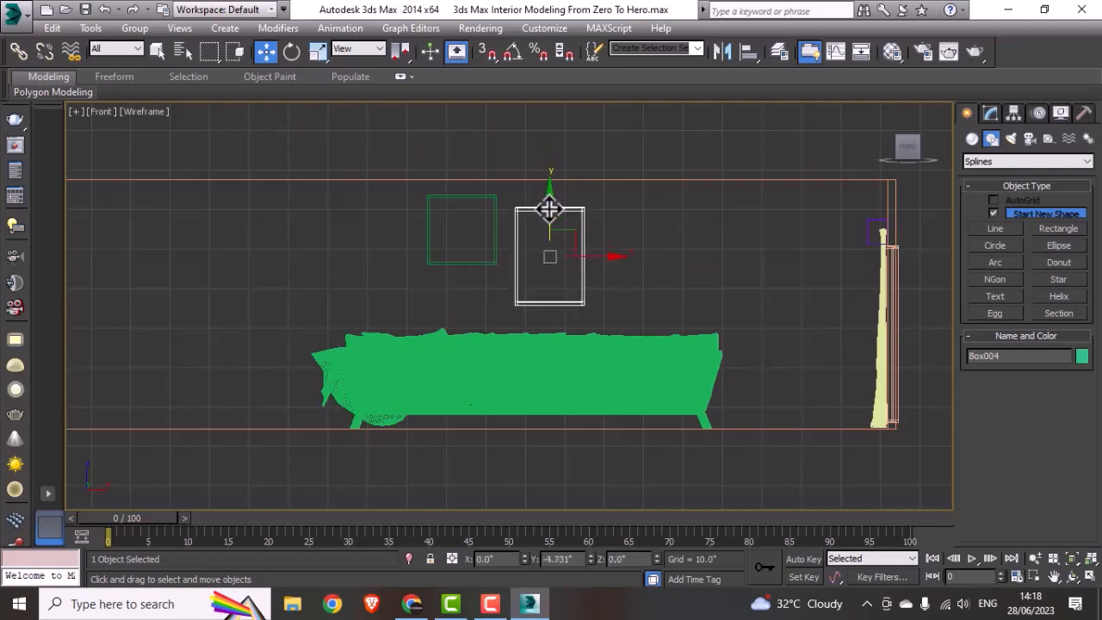
Step: Scale both picture frames together uniformly to about 60% in the Front view and raise them slightly on the wall
{"action": "left_click", "coordinate": [494, 251]}
{"action": "left_click", "coordinate": [516, 285], "text": "ctrl"}
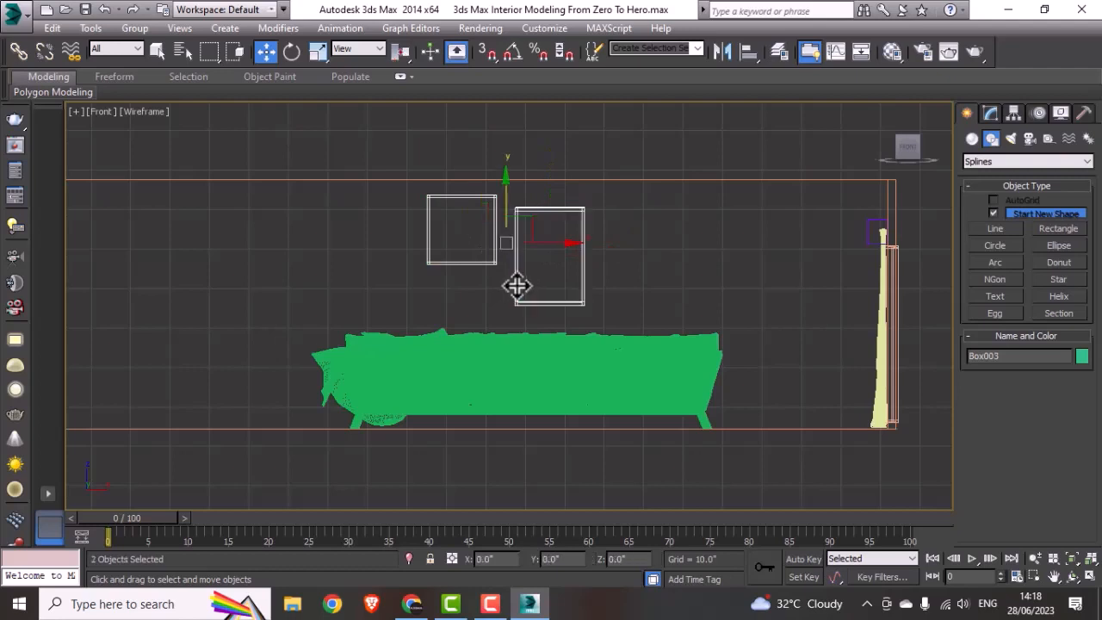
{"action": "key", "text": "r"}
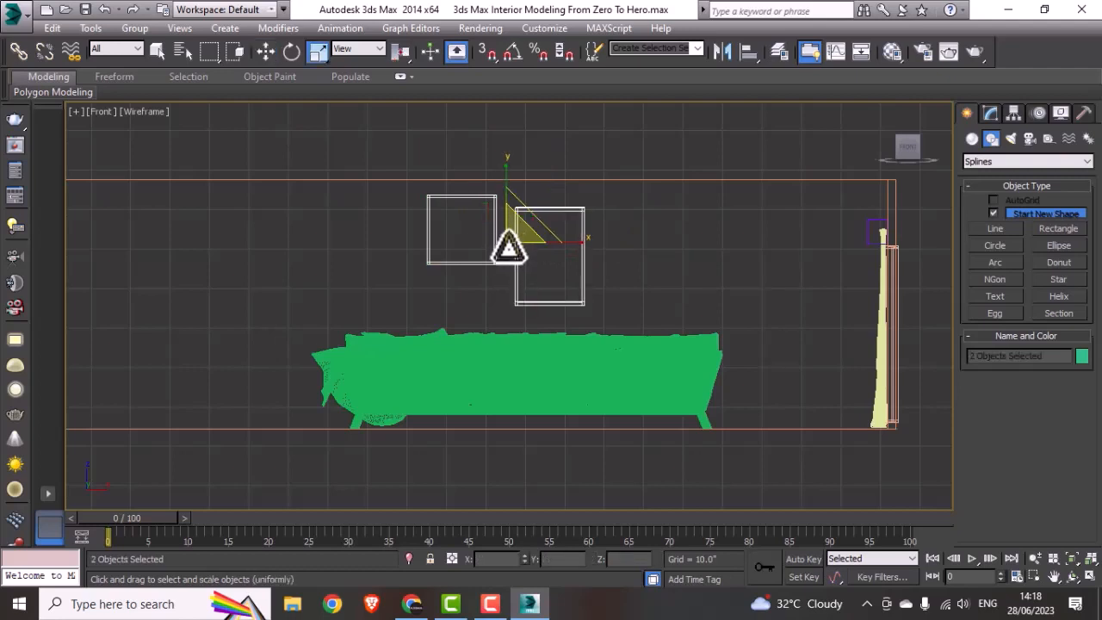
{"action": "left_click_drag", "start_coordinate": [504, 238], "coordinate": [511, 291]}
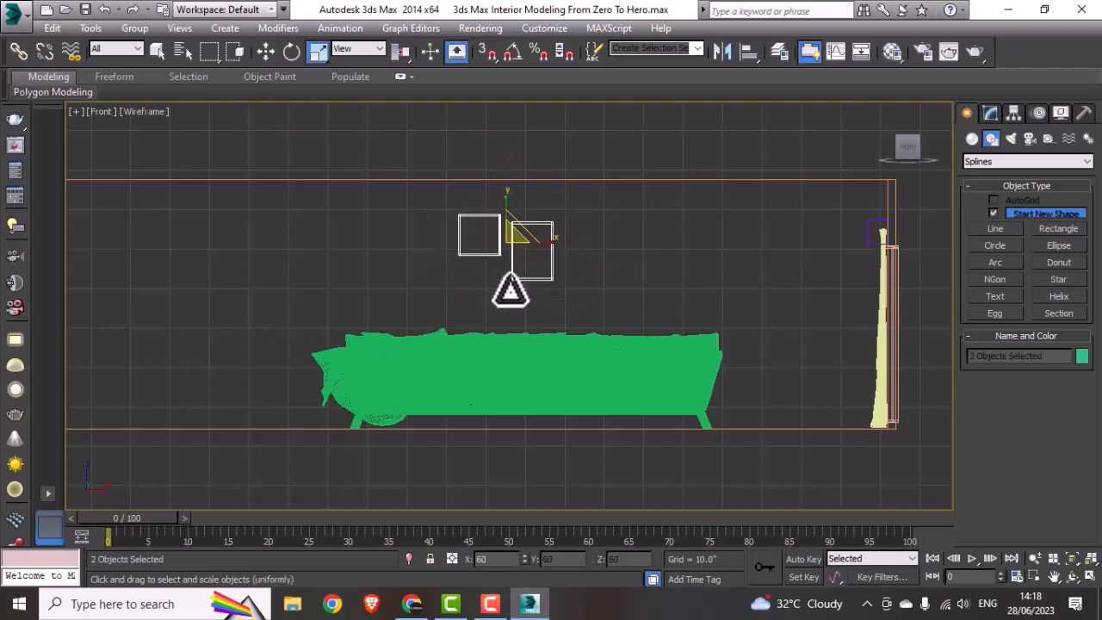
{"action": "key", "text": "w"}
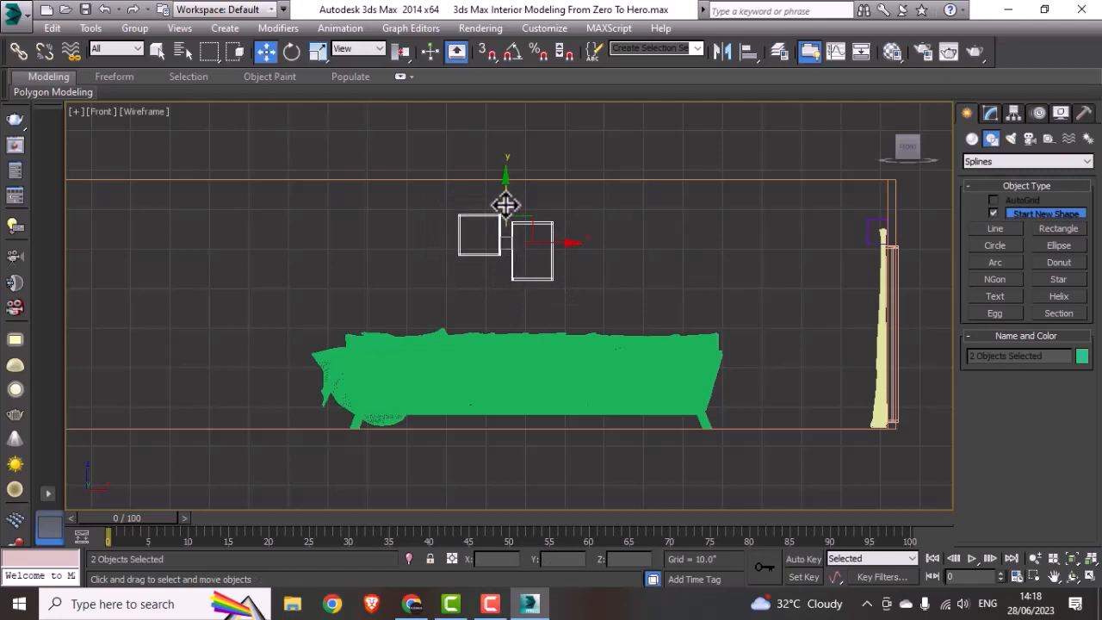
{"action": "left_click_drag", "start_coordinate": [505, 204], "coordinate": [506, 192]}
{"action": "left_click", "coordinate": [560, 164]}
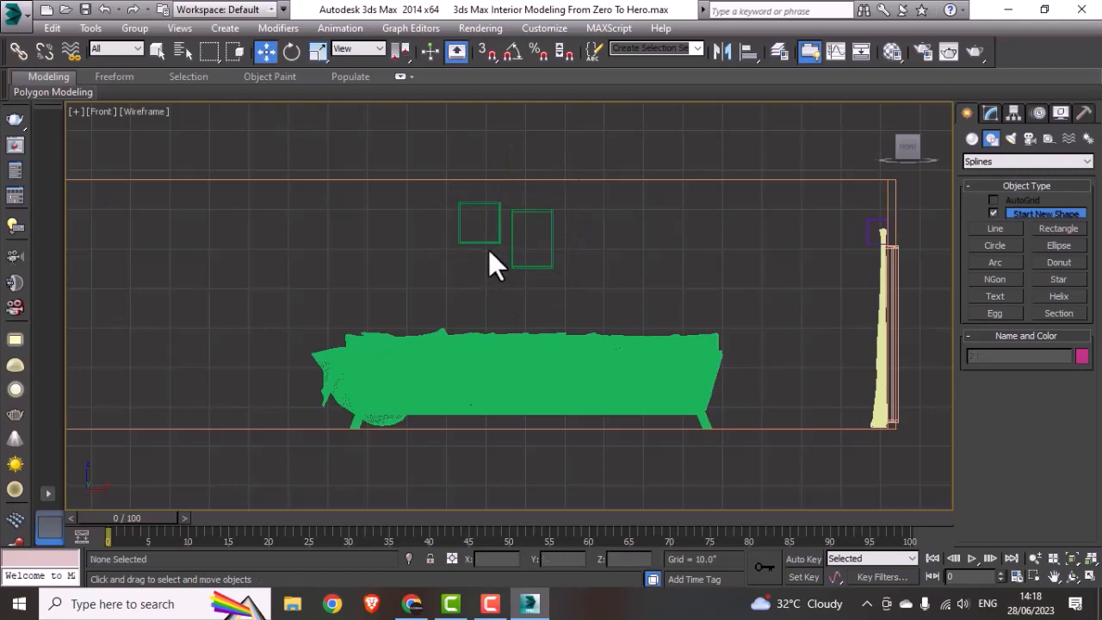
Step: Raise the tall frame slightly and lower the small square frame about 8.6" in the Front view for a staggered arrangement
{"action": "left_click_drag", "start_coordinate": [521, 270], "coordinate": [522, 277]}
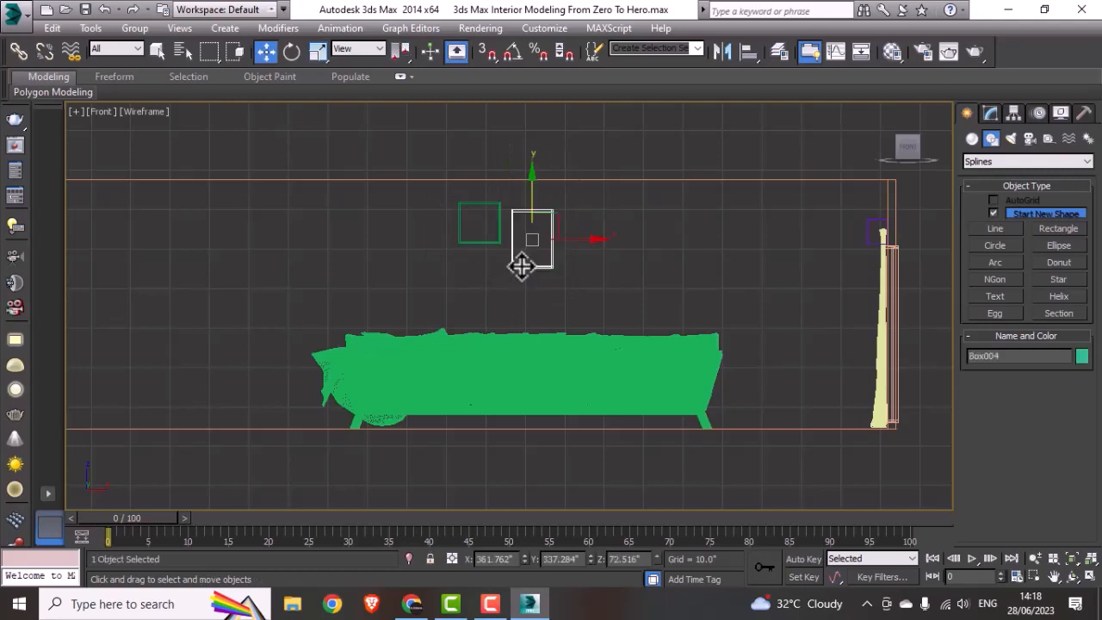
{"action": "left_click_drag", "start_coordinate": [529, 199], "coordinate": [474, 220]}
{"action": "left_click", "coordinate": [479, 241]}
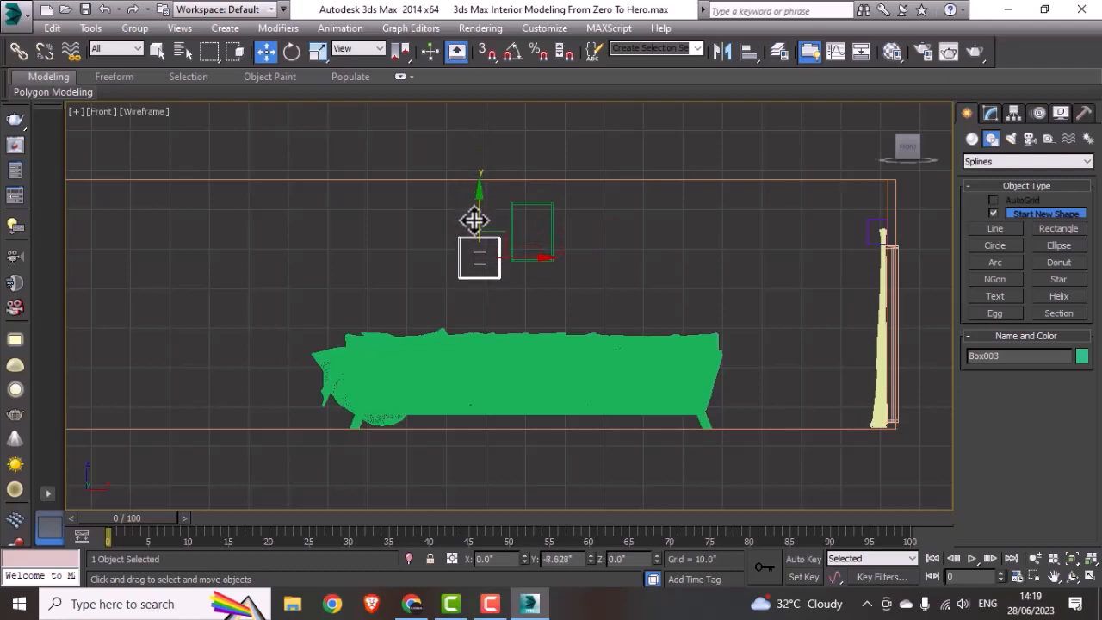
Step: Copy the small square frame once to the other side of the tall frame, at about X 374.8" and Z 68"
{"action": "mouse_move", "coordinate": [495, 258]}
{"action": "left_mouse_down", "text": "shift"}
{"action": "mouse_move", "coordinate": [637, 266]}
{"action": "mouse_move", "coordinate": [615, 278]}
{"action": "left_mouse_up", "text": "shift"}
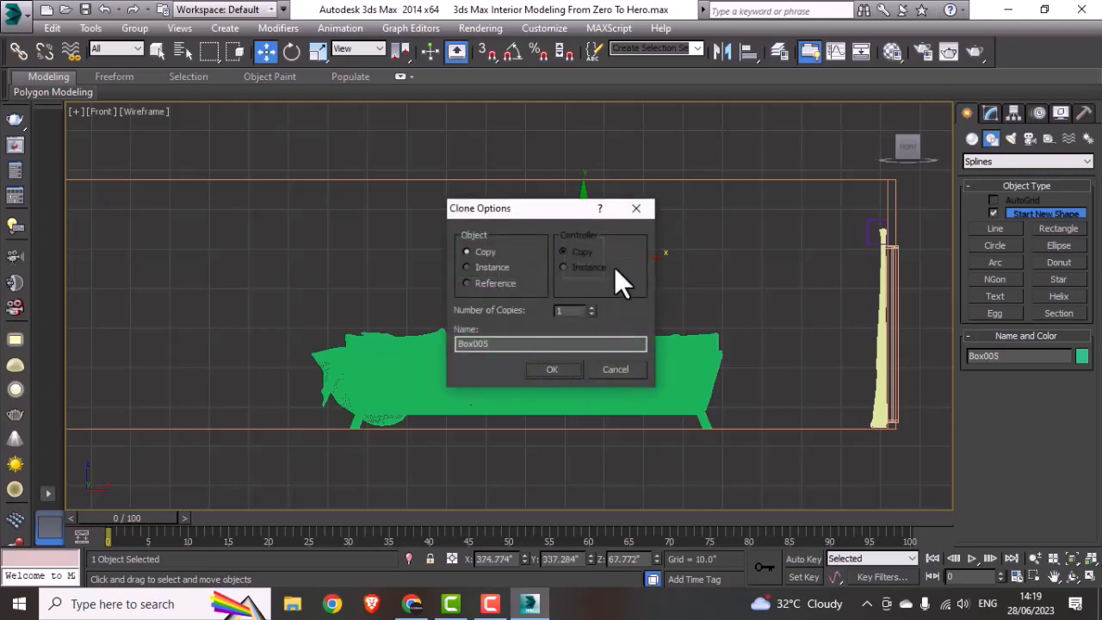
{"action": "left_click", "coordinate": [546, 370]}
{"action": "mouse_move", "coordinate": [587, 231]}
{"action": "left_mouse_down"}
{"action": "mouse_move", "coordinate": [593, 195]}
{"action": "mouse_move", "coordinate": [598, 226]}
{"action": "left_mouse_up"}
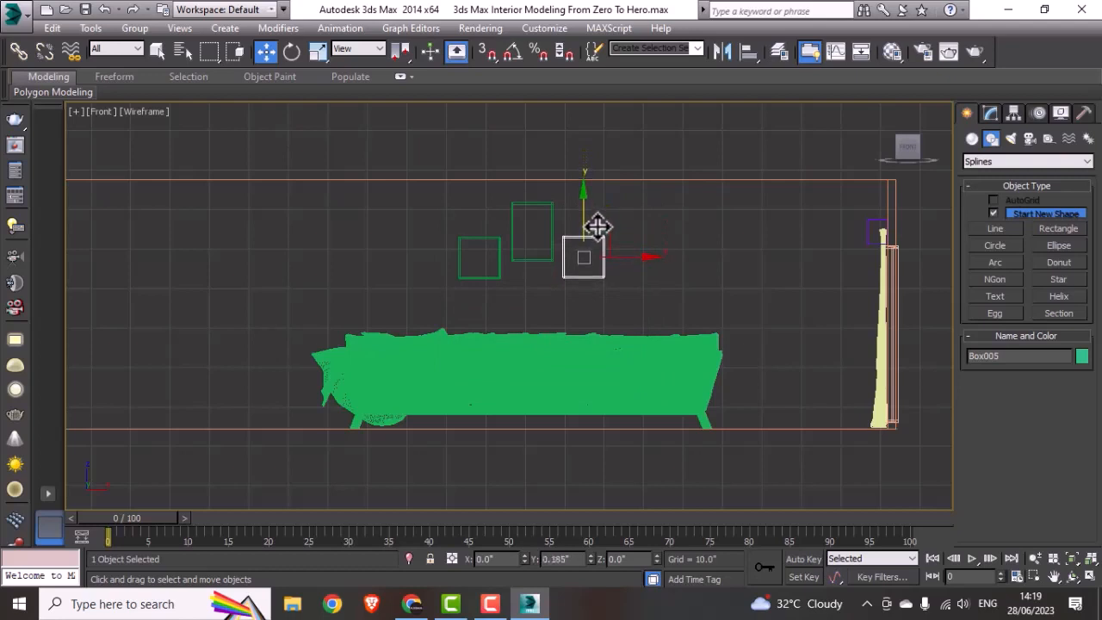
{"action": "left_click", "coordinate": [744, 265]}
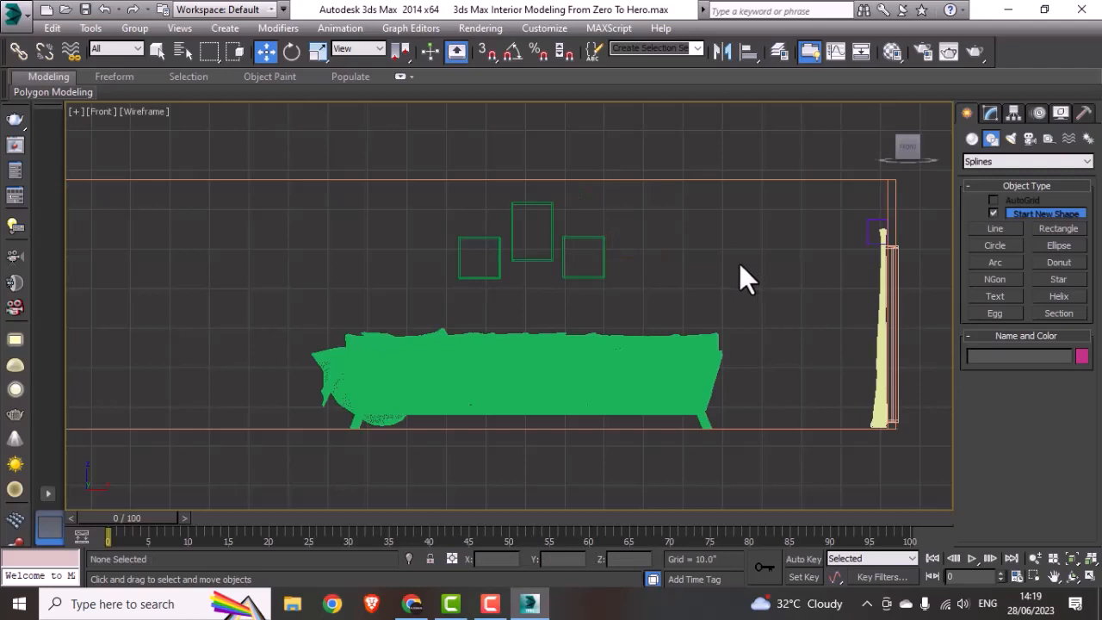
{"action": "key", "text": "alt+w"}
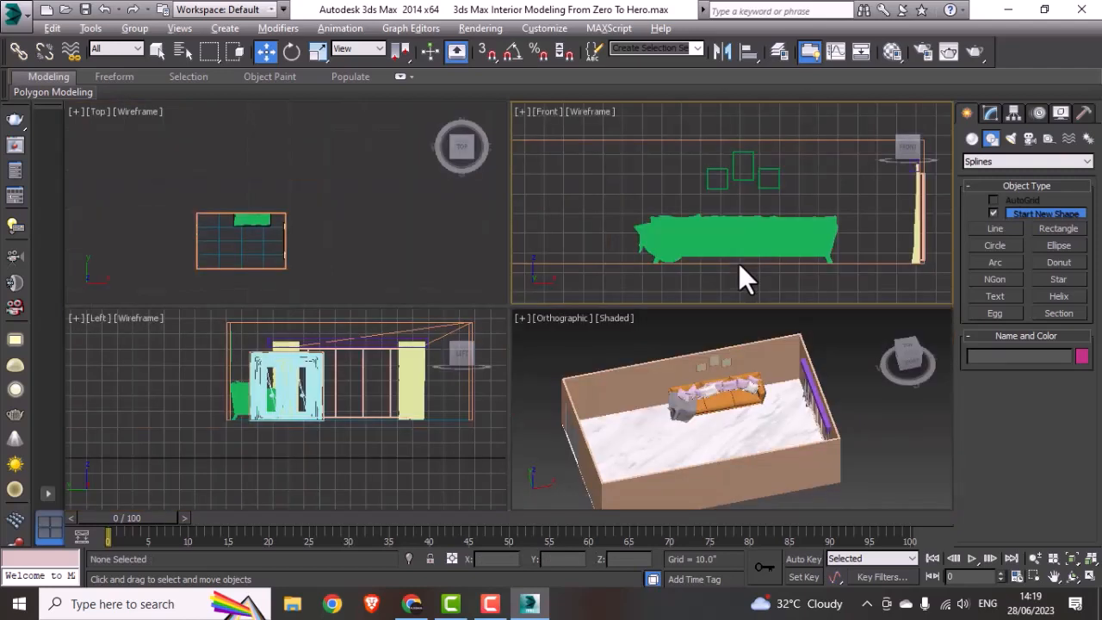
{"action": "right_click", "coordinate": [698, 384]}
{"action": "key", "text": "alt+w"}
{"action": "middle_click_drag", "start_coordinate": [695, 389], "coordinate": [624, 376], "text": "alt"}
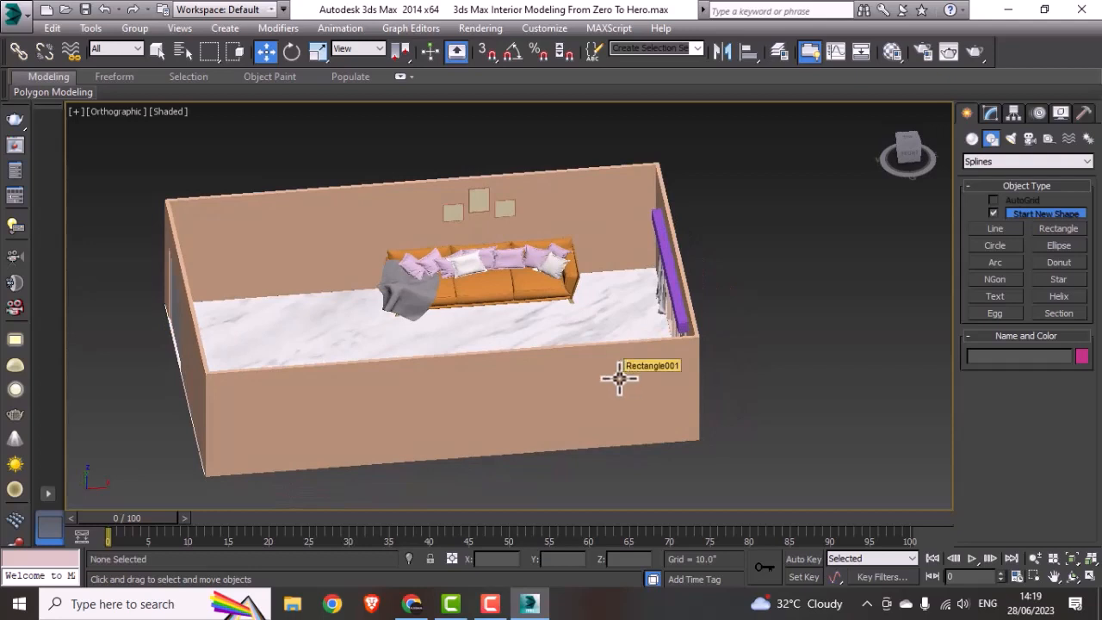
{"action": "middle_click_drag", "start_coordinate": [618, 378], "coordinate": [621, 373]}
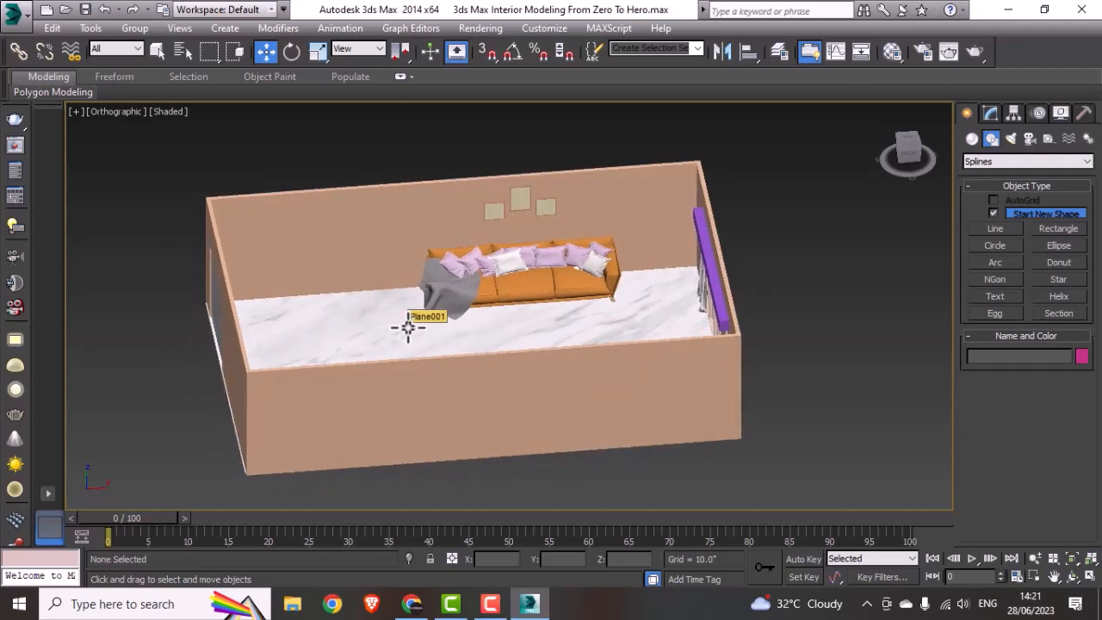
Step: Import Plant house N261220.3ds from the Plant house N261220 folder, merging its objects with the current scene and converting units
{"action": "key", "text": "alt+w"}
{"action": "left_click", "coordinate": [330, 253]}
{"action": "key", "text": "alt+w"}
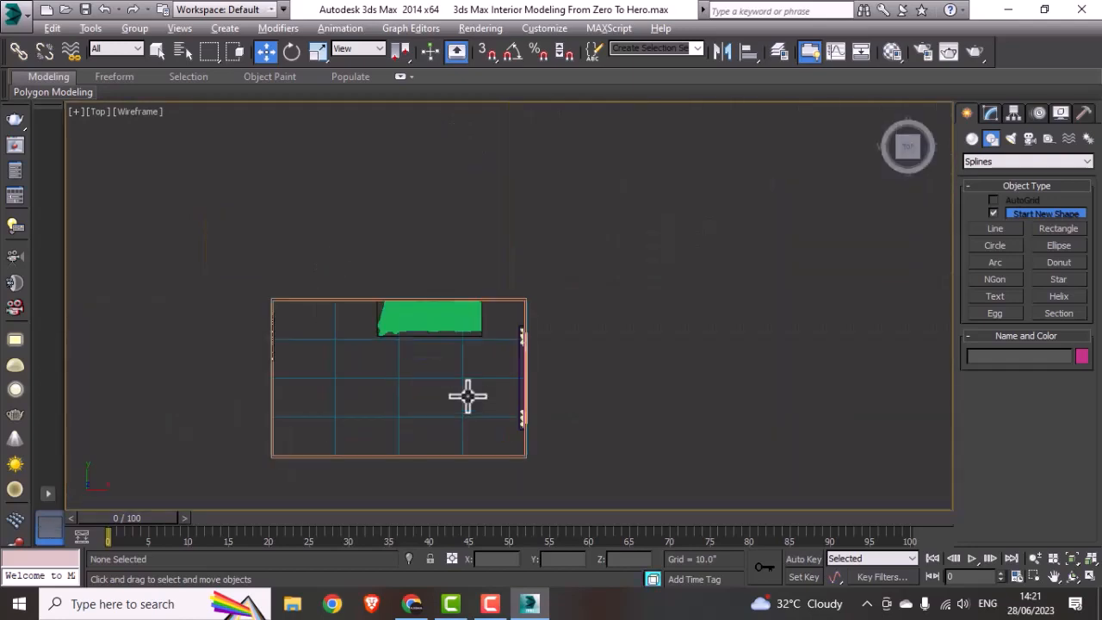
{"action": "scroll", "coordinate": [472, 383], "scroll_direction": "up", "scroll_amount": 3}
{"action": "scroll", "coordinate": [568, 314], "scroll_direction": "up", "scroll_amount": 2}
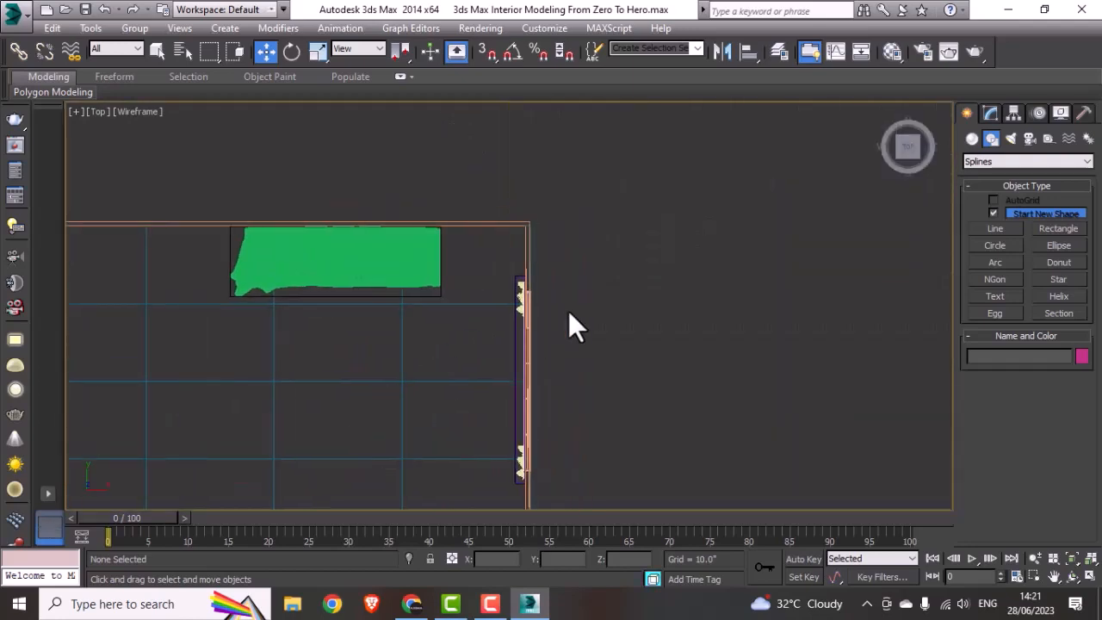
{"action": "left_click", "coordinate": [15, 15]}
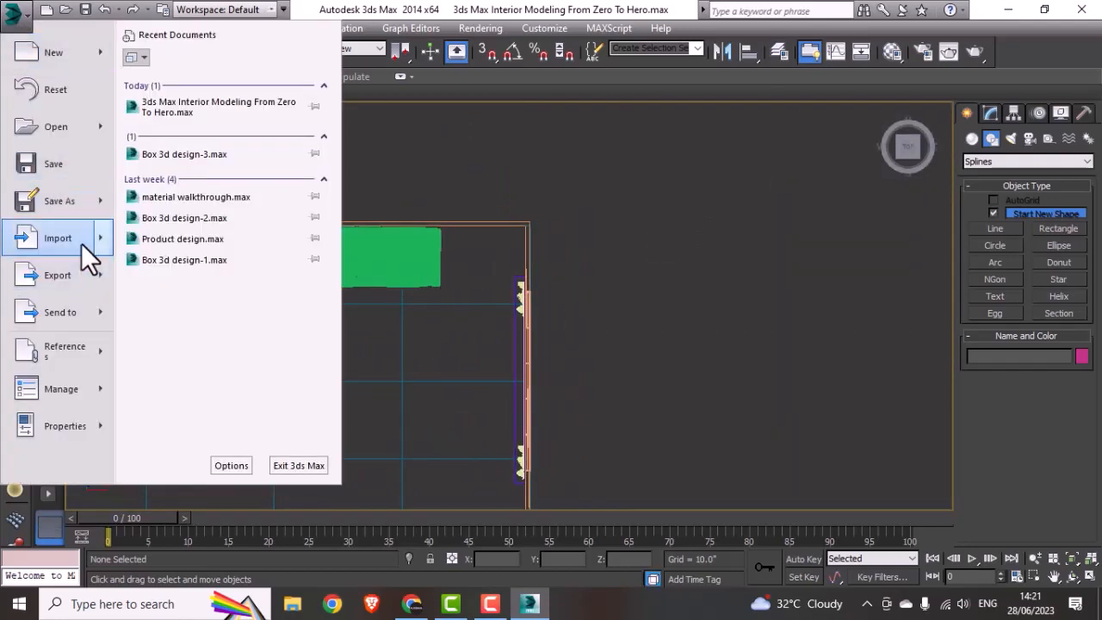
{"action": "mouse_move", "coordinate": [81, 243]}
{"action": "left_click", "coordinate": [198, 135]}
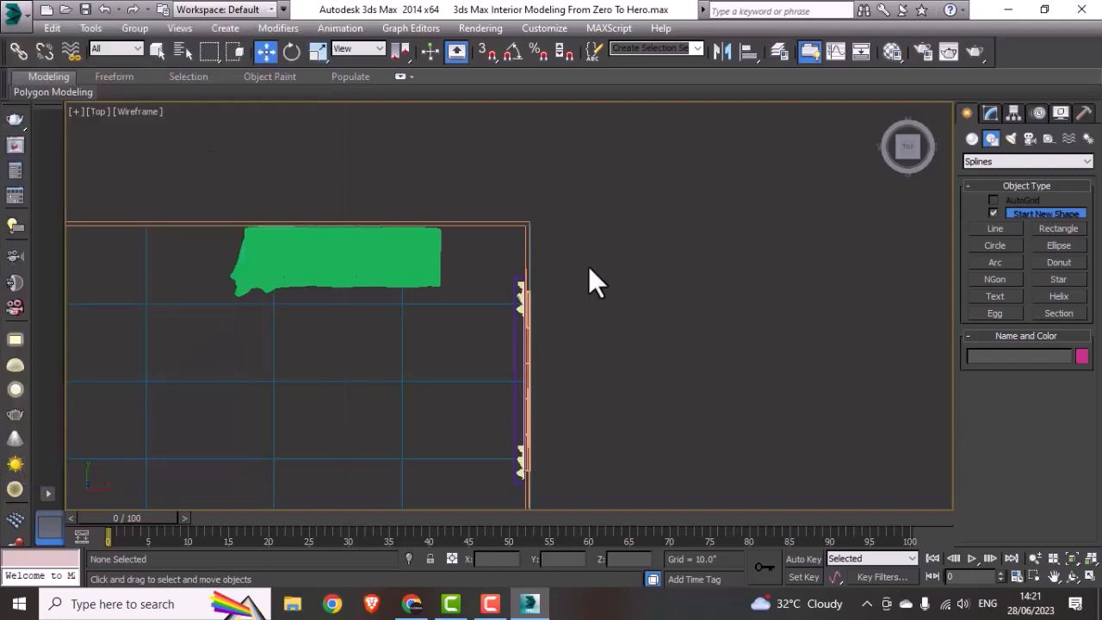
{"action": "left_click", "coordinate": [475, 93]}
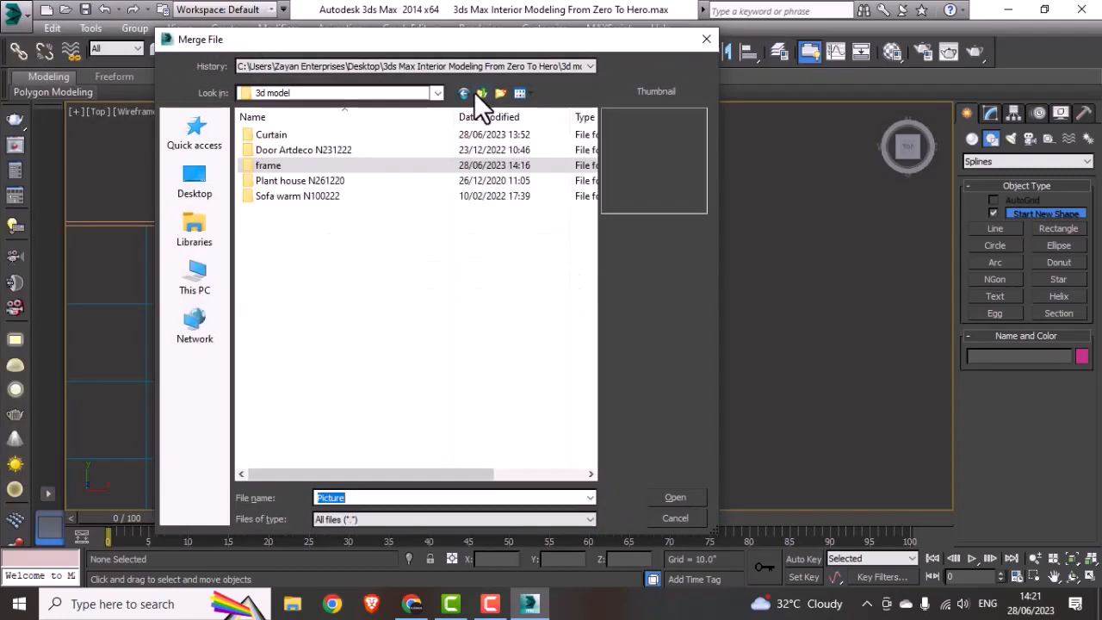
{"action": "double_click", "coordinate": [285, 181]}
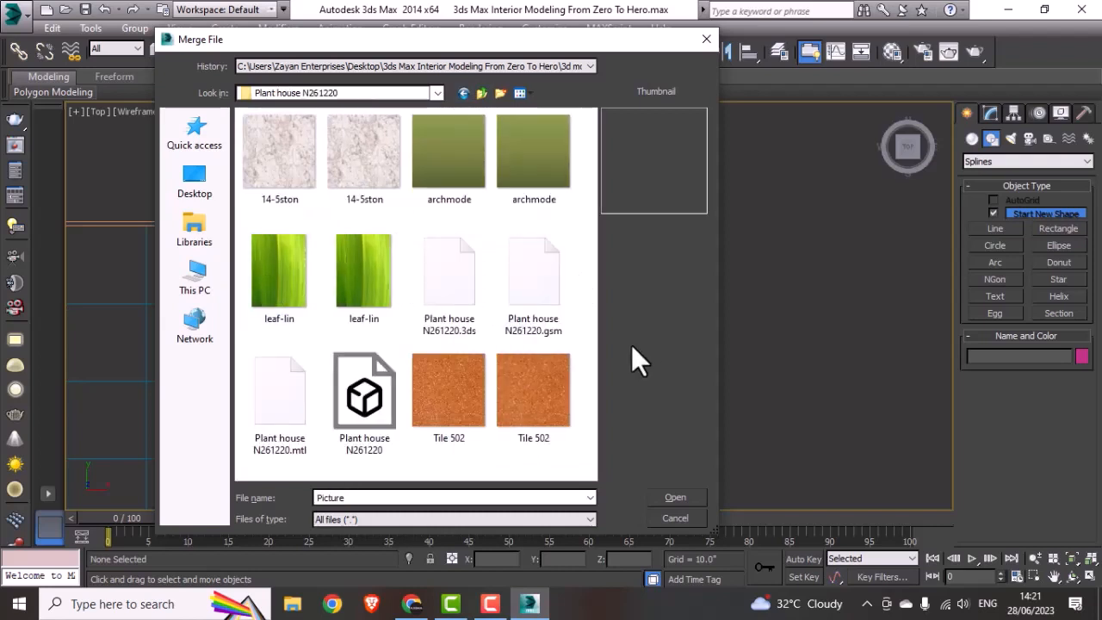
{"action": "left_click", "coordinate": [461, 293]}
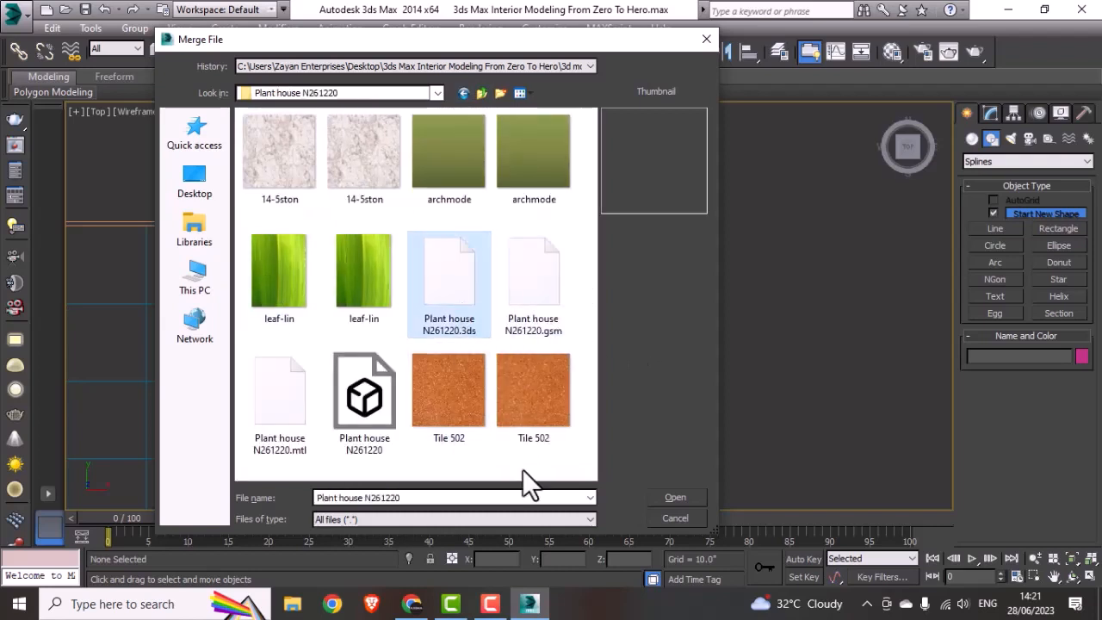
{"action": "left_click", "coordinate": [659, 496]}
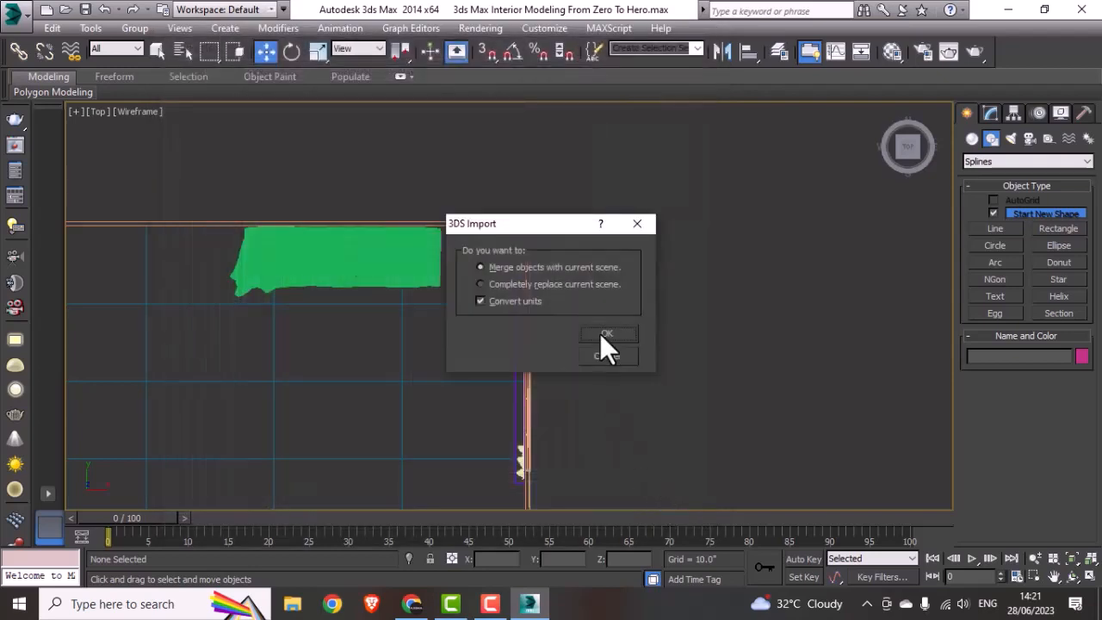
{"action": "left_click", "coordinate": [602, 335]}
{"action": "left_click", "coordinate": [581, 348]}
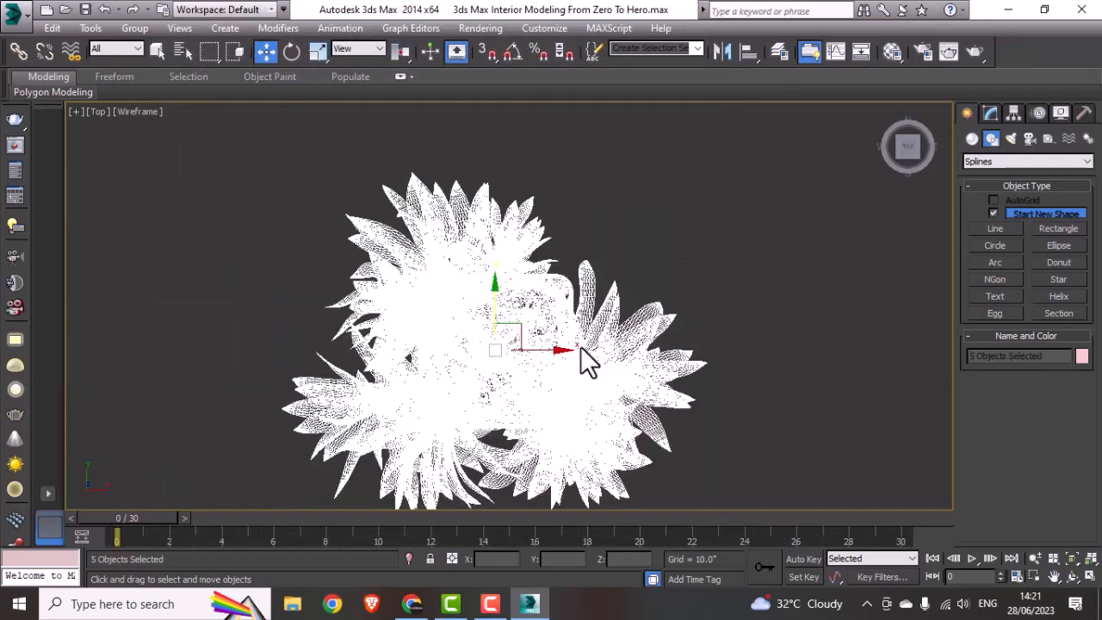
Step: Move the imported plant in the Top view into the room corner between the sofa and the window wall
{"action": "scroll", "coordinate": [509, 352], "scroll_direction": "down", "scroll_amount": 6}
{"action": "left_click_drag", "start_coordinate": [509, 352], "coordinate": [651, 207]}
{"action": "scroll", "coordinate": [421, 380], "scroll_direction": "down", "scroll_amount": 10}
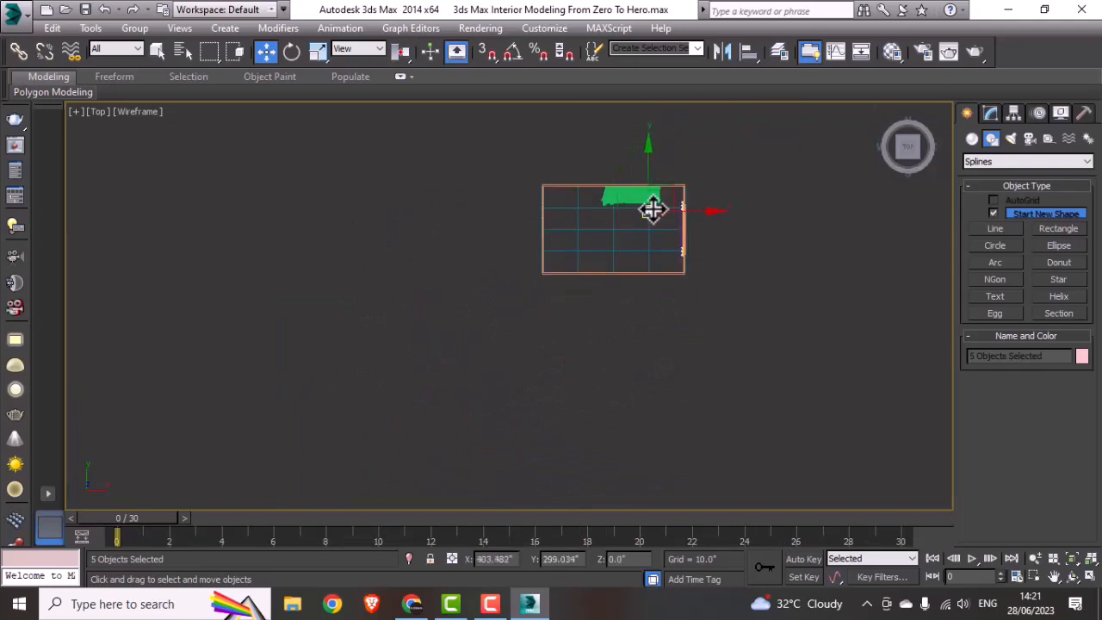
{"action": "middle_click_drag", "start_coordinate": [585, 267], "coordinate": [438, 299]}
{"action": "scroll", "coordinate": [509, 300], "scroll_direction": "up", "scroll_amount": 6}
{"action": "left_click_drag", "start_coordinate": [476, 291], "coordinate": [554, 226]}
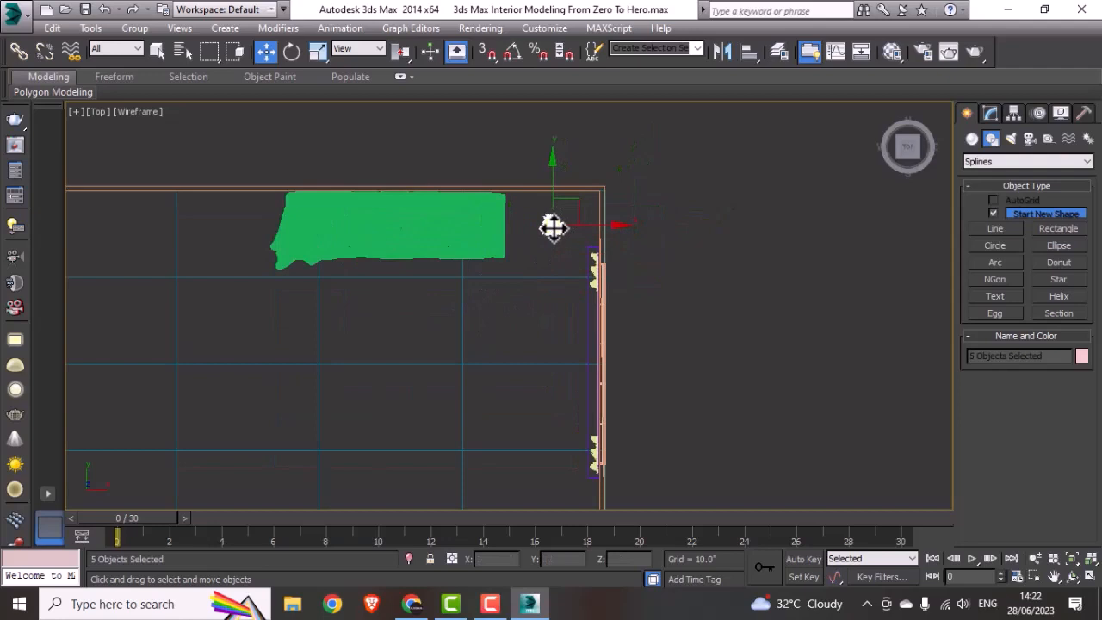
Step: Group the five selected plant objects under the name Plant
{"action": "key", "text": "alt+w"}
{"action": "right_click", "coordinate": [302, 460]}
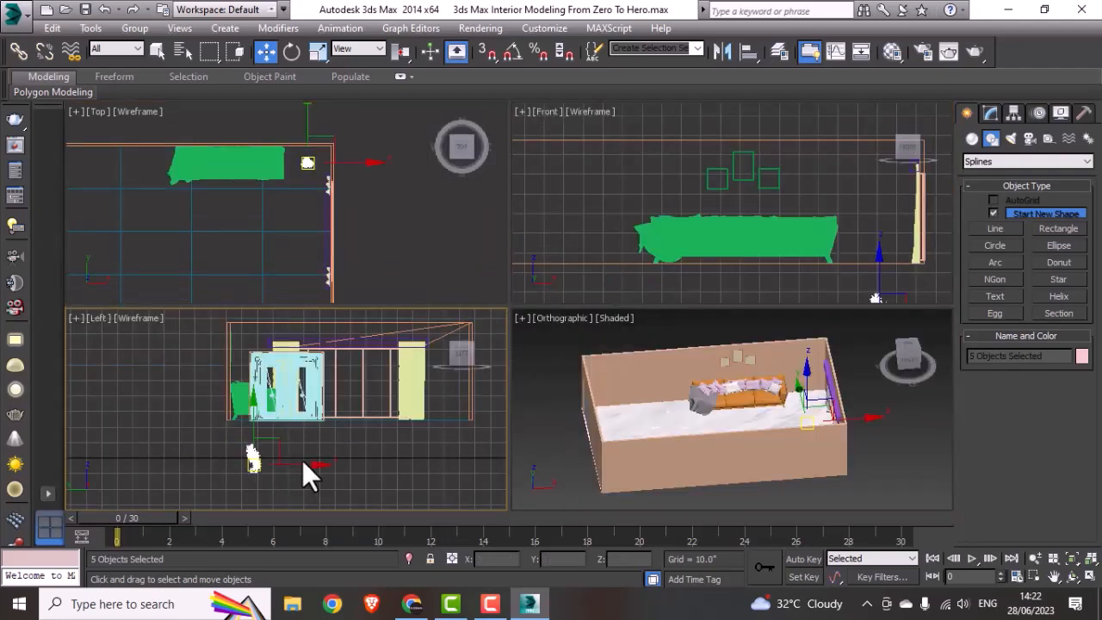
{"action": "key", "text": "alt+w"}
{"action": "left_click", "coordinate": [146, 32]}
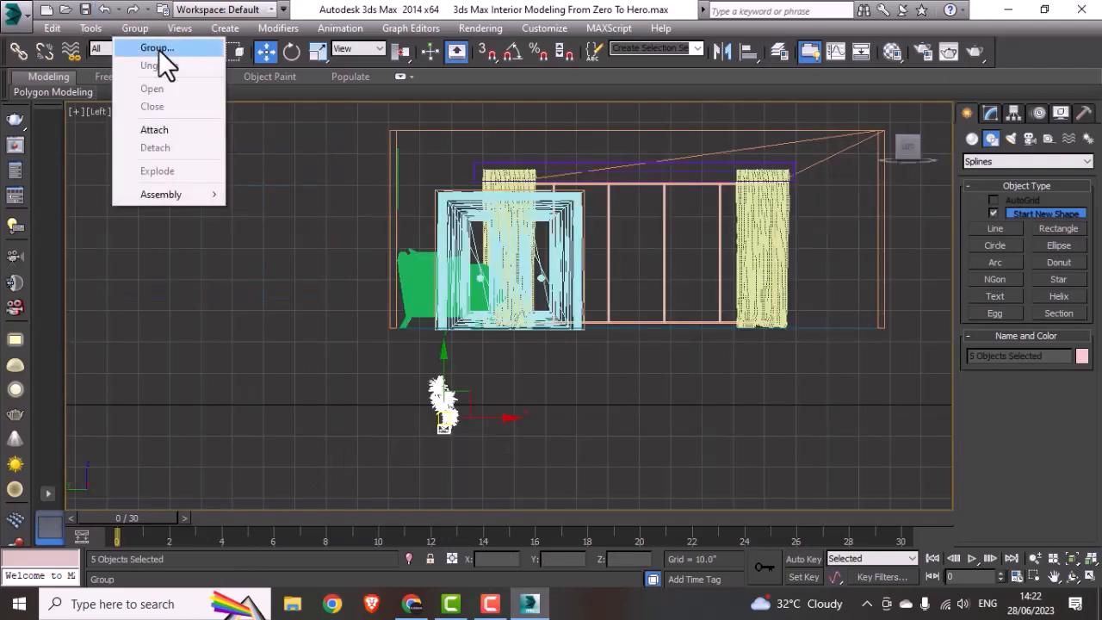
{"action": "left_click", "coordinate": [158, 49]}
{"action": "type", "text": "Plant"}
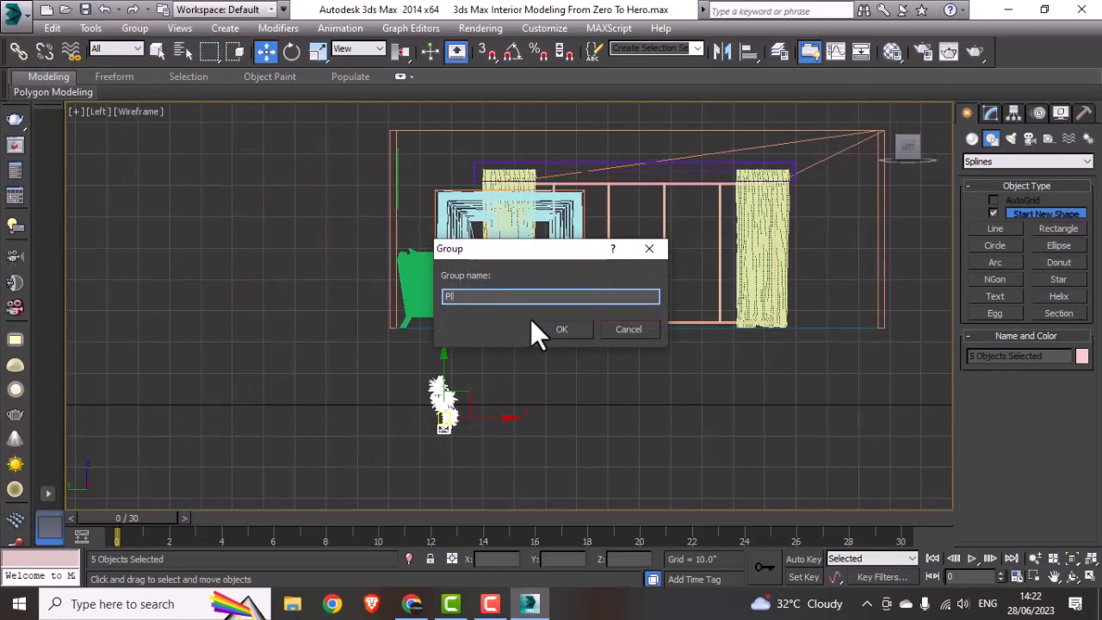
{"action": "left_click", "coordinate": [586, 328]}
Step: Raise the Plant group in the Left view to the room's floor level, at about Z 33.6"
{"action": "left_click_drag", "start_coordinate": [434, 381], "coordinate": [467, 256]}
{"action": "scroll", "coordinate": [442, 315], "scroll_direction": "up", "scroll_amount": 5}
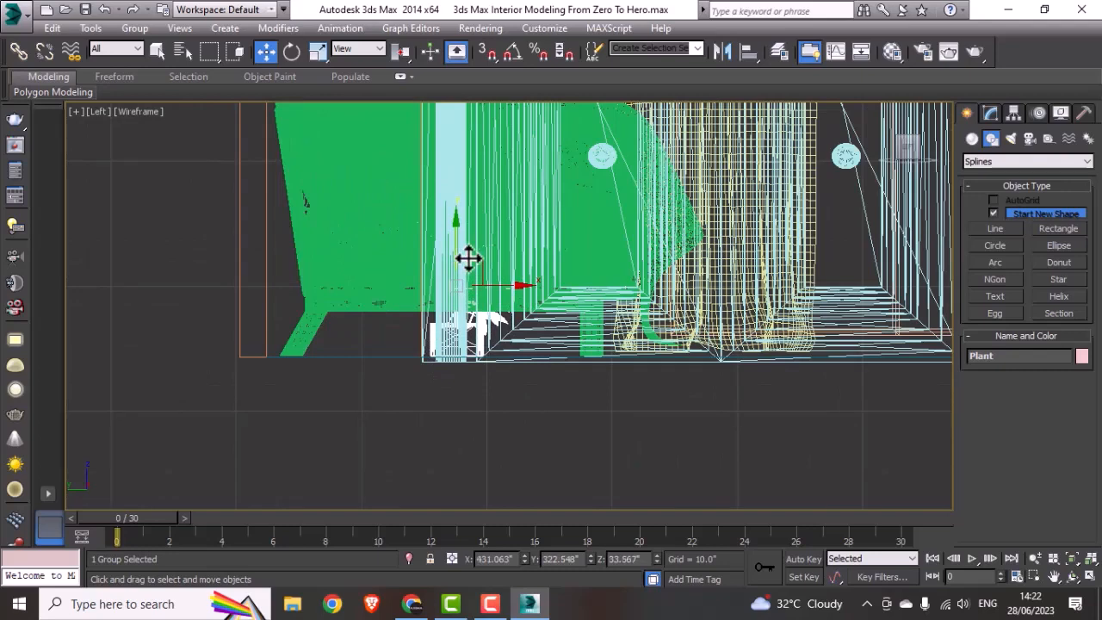
{"action": "key", "text": "alt+w"}
{"action": "right_click", "coordinate": [703, 381]}
{"action": "key", "text": "alt+w"}
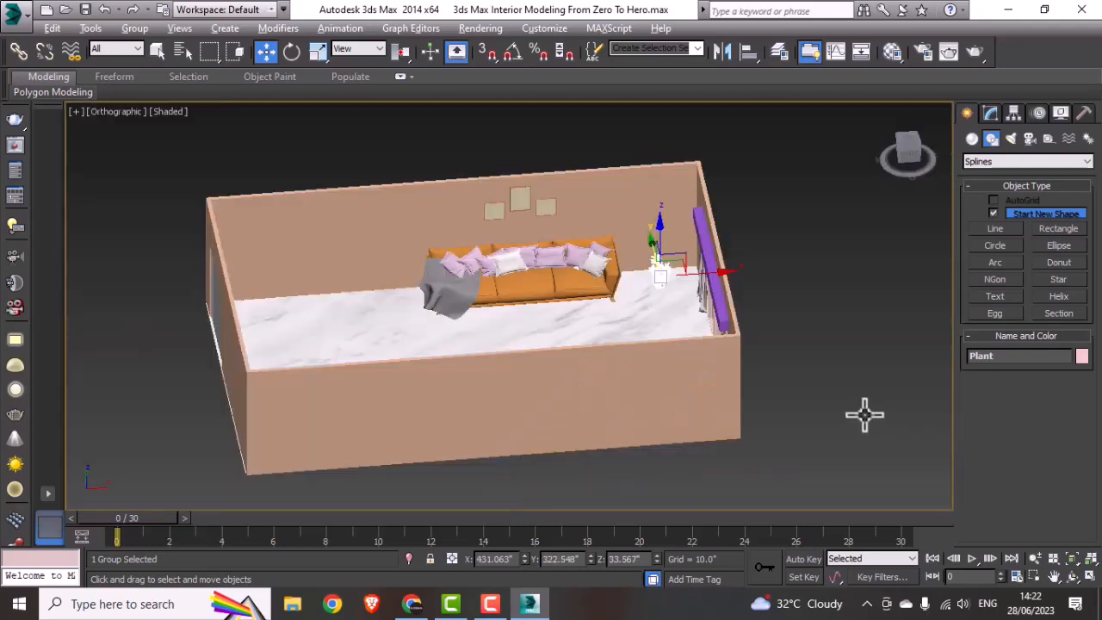
Step: Scale the Plant group up uniformly in the Orthographic view so it suits the size of the sofa
{"action": "middle_click_drag", "start_coordinate": [665, 359], "coordinate": [710, 339], "text": "alt"}
{"action": "middle_click_drag", "start_coordinate": [705, 300], "coordinate": [644, 357]}
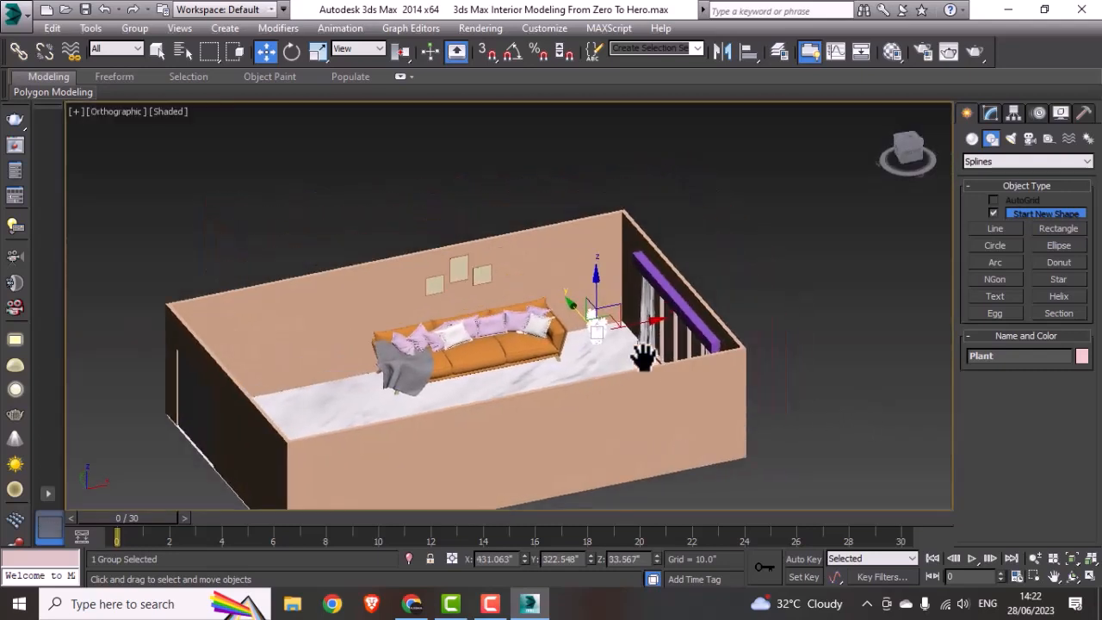
{"action": "key", "text": "r"}
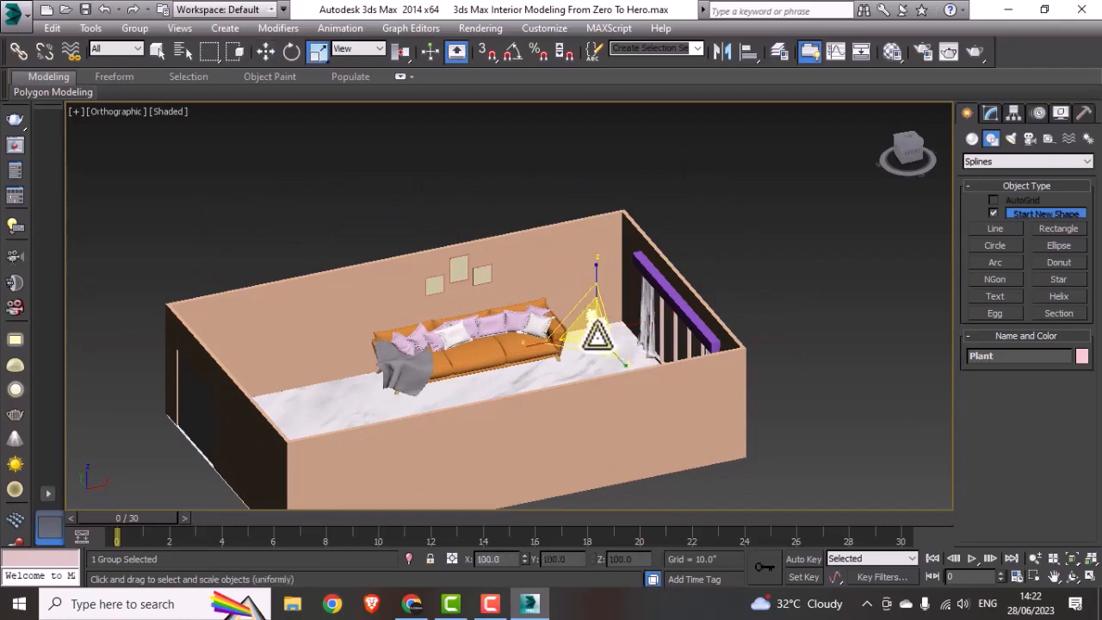
{"action": "left_click_drag", "start_coordinate": [597, 338], "coordinate": [697, 259]}
{"action": "mouse_move", "coordinate": [630, 398]}
{"action": "middle_mouse_down", "text": "alt"}
{"action": "mouse_move", "coordinate": [568, 396]}
{"action": "mouse_move", "coordinate": [600, 388]}
{"action": "mouse_move", "coordinate": [594, 411]}
{"action": "mouse_move", "coordinate": [613, 395]}
{"action": "middle_mouse_up", "text": "alt"}
Step: Raise the Plant group in the Left view to about Z 41.7" so its pot stands on the room floor
{"action": "key", "text": "w"}
{"action": "key", "text": "alt+w"}
{"action": "middle_click", "coordinate": [253, 447]}
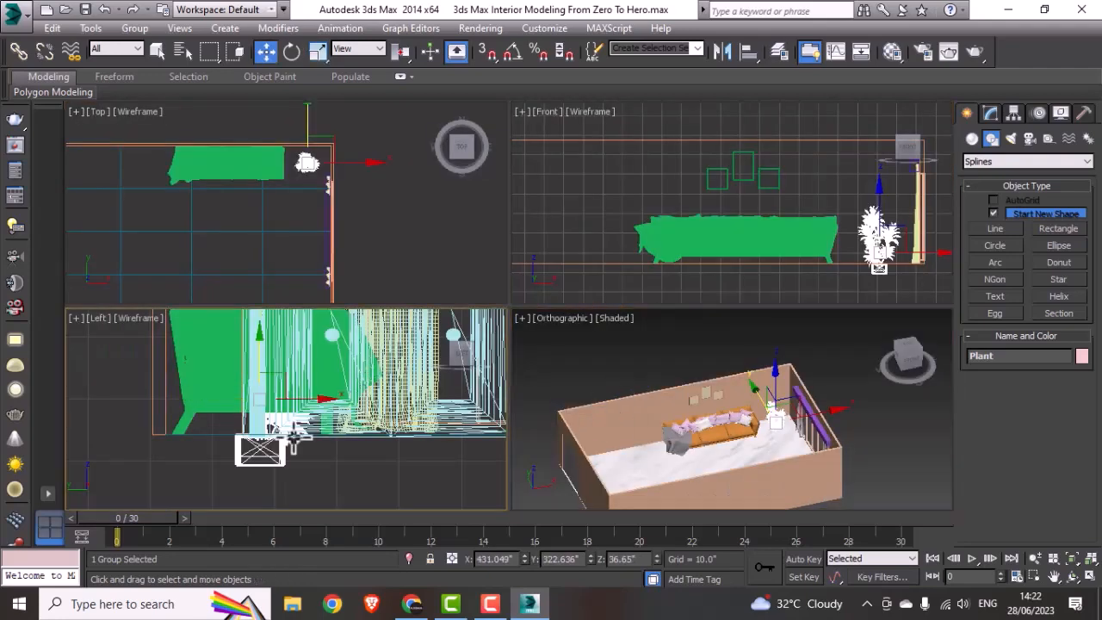
{"action": "key", "text": "alt+w"}
{"action": "left_click_drag", "start_coordinate": [457, 277], "coordinate": [508, 202]}
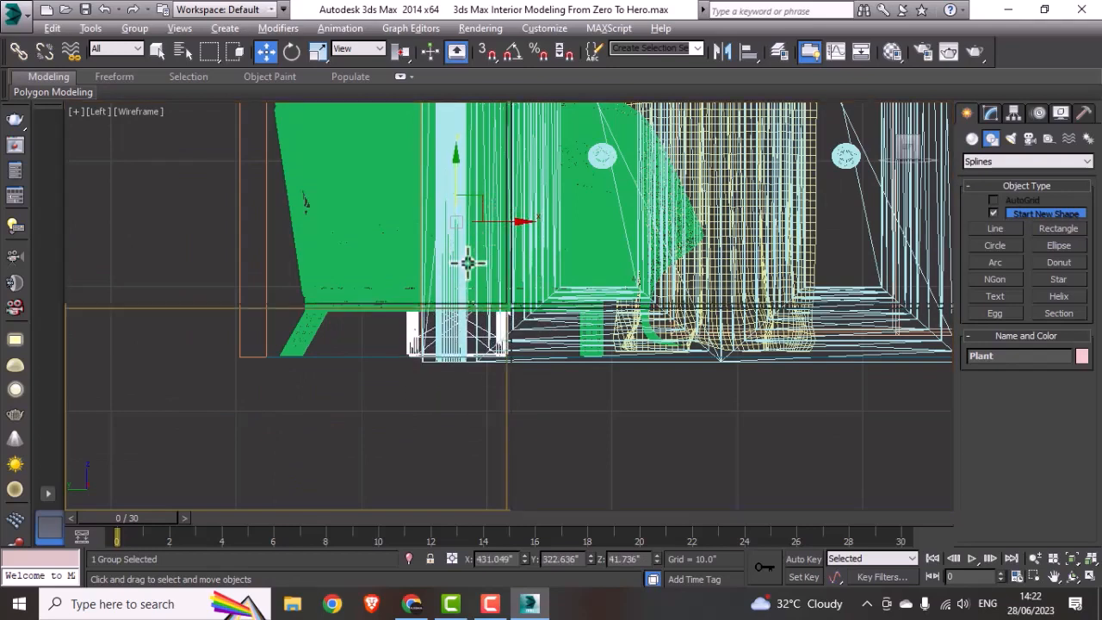
Step: Shift the Plant group along X in the Orthographic view to sit nearer the curtained window, and deselect it
{"action": "key", "text": "alt+w"}
{"action": "middle_click", "coordinate": [639, 384]}
{"action": "key", "text": "alt+w"}
{"action": "middle_click_drag", "start_coordinate": [623, 407], "coordinate": [651, 396], "text": "alt"}
{"action": "scroll", "coordinate": [618, 318], "scroll_direction": "up", "scroll_amount": 5}
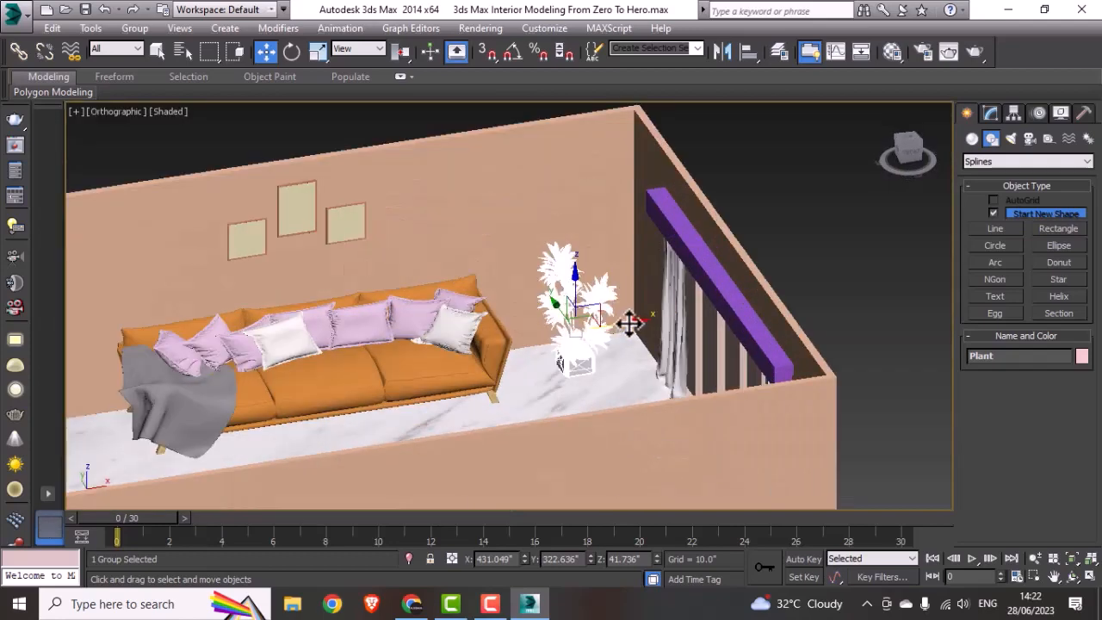
{"action": "left_click_drag", "start_coordinate": [632, 320], "coordinate": [658, 315]}
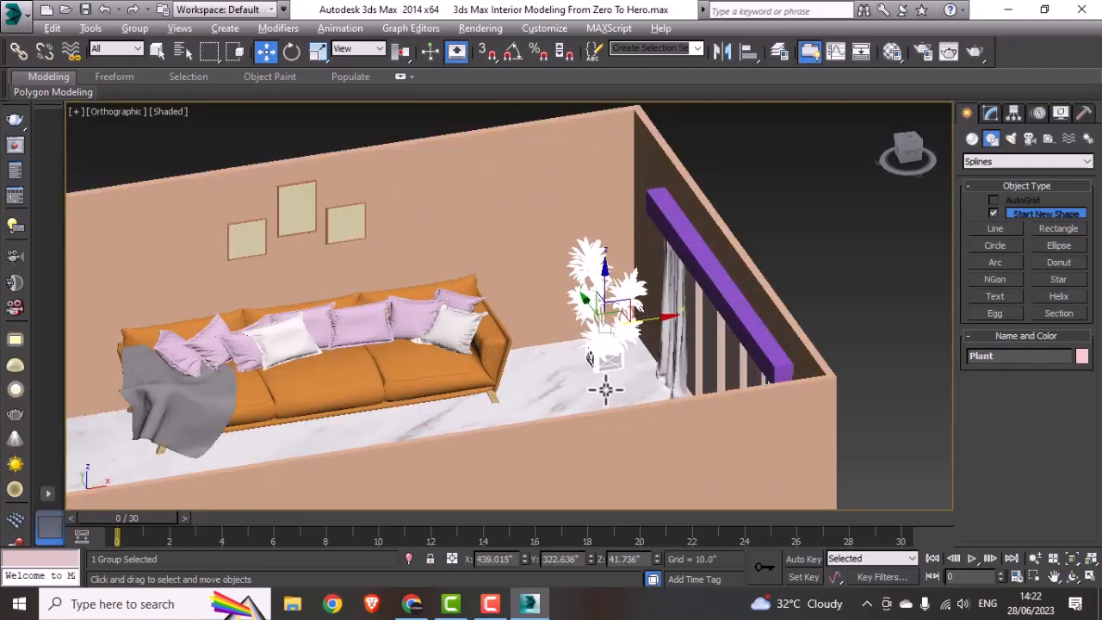
{"action": "mouse_move", "coordinate": [602, 387]}
{"action": "middle_mouse_down", "text": "alt"}
{"action": "mouse_move", "coordinate": [585, 419]}
{"action": "mouse_move", "coordinate": [637, 351]}
{"action": "mouse_move", "coordinate": [597, 388]}
{"action": "middle_mouse_up", "text": "alt"}
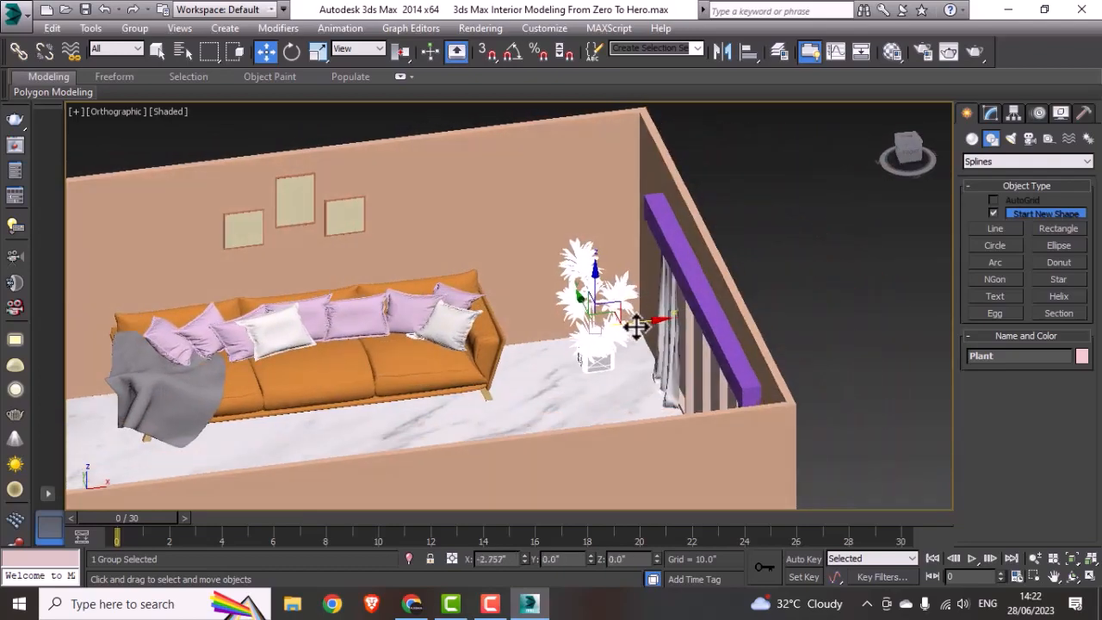
{"action": "left_click", "coordinate": [809, 278]}
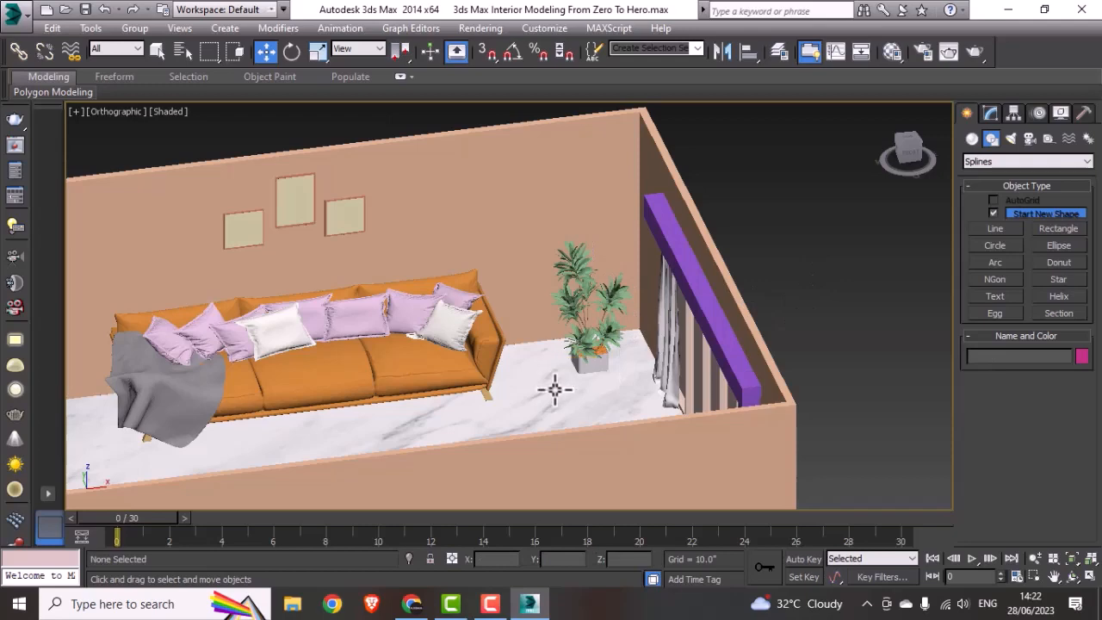
Step: Start a snapped Line in the Top view at the inner door edge, through the nearest room corner and along the sofa wall to the window-side corner
{"action": "key", "text": "alt+w"}
{"action": "key", "text": "alt+w"}
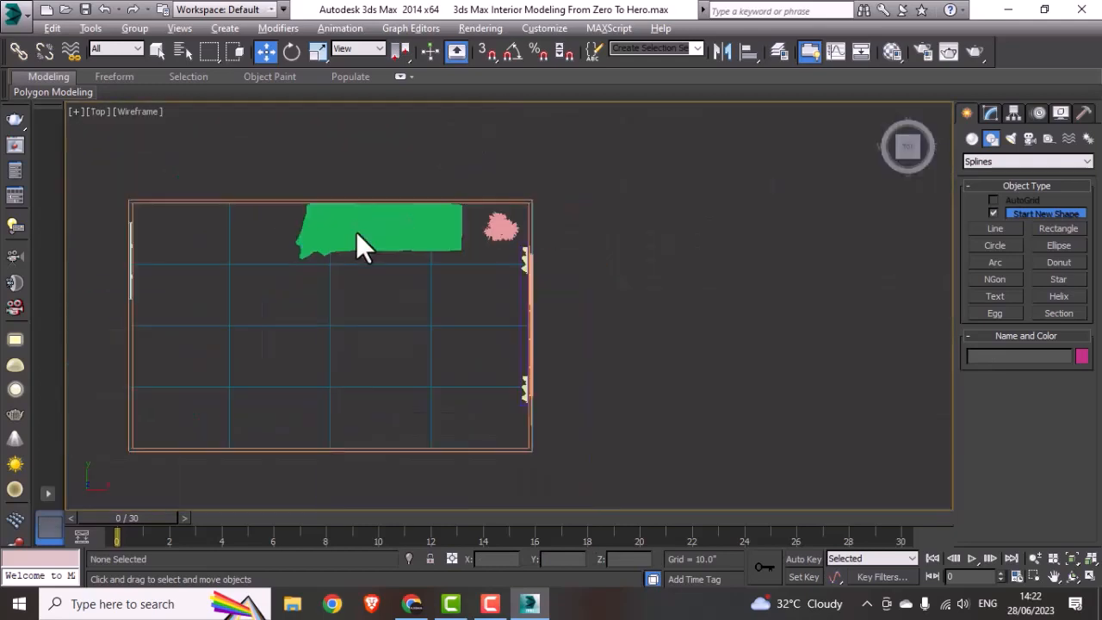
{"action": "scroll", "coordinate": [357, 246], "scroll_direction": "down", "scroll_amount": 2}
{"action": "middle_click_drag", "start_coordinate": [356, 246], "coordinate": [383, 280]}
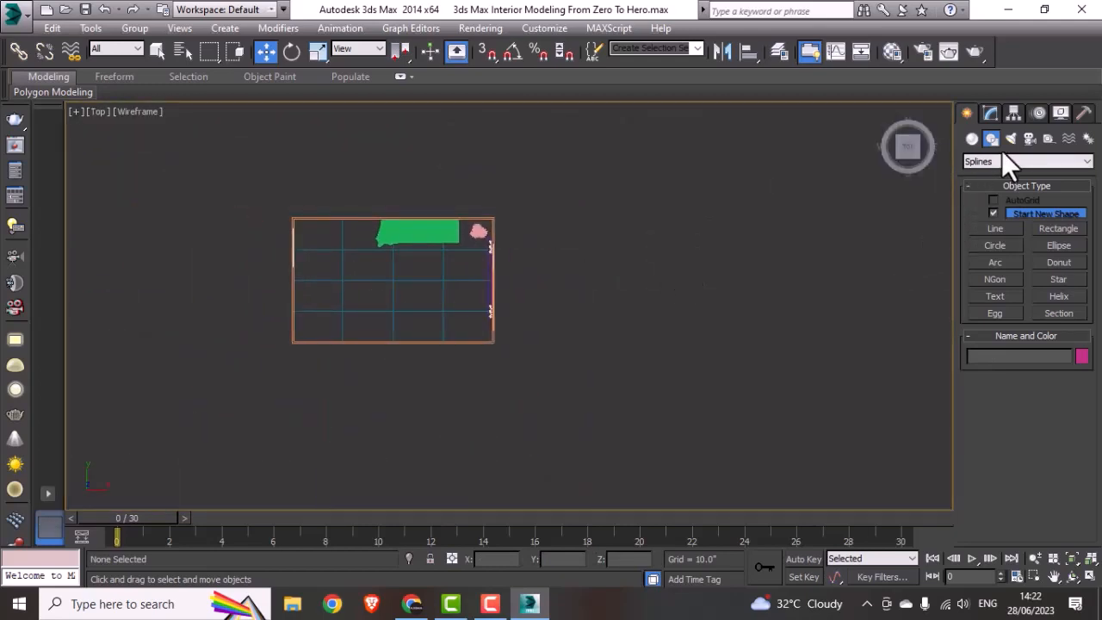
{"action": "left_click", "coordinate": [998, 229]}
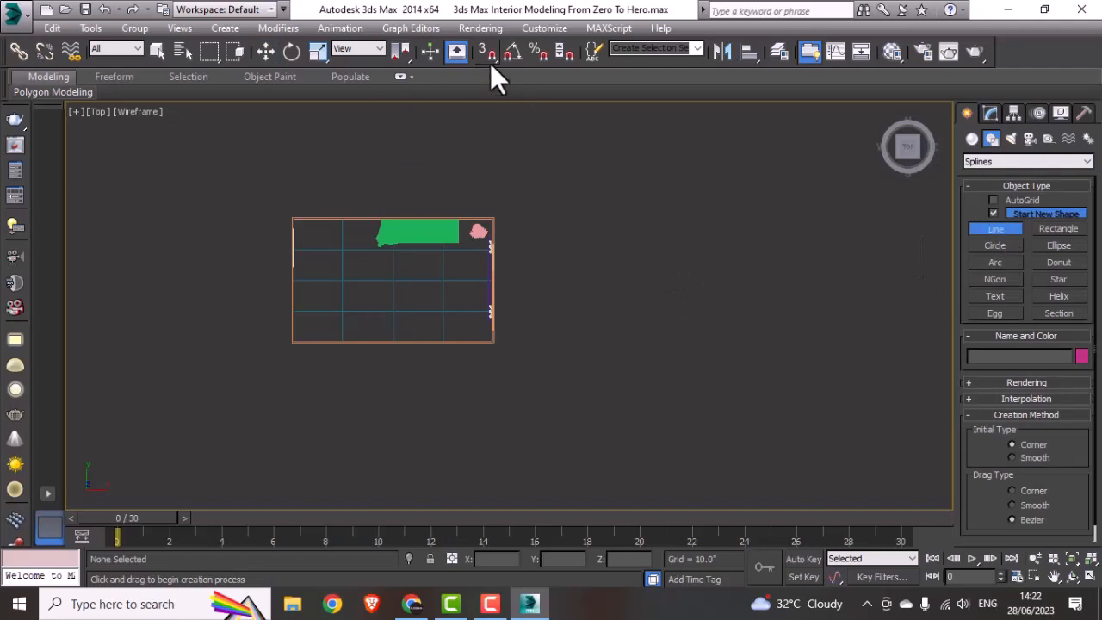
{"action": "scroll", "coordinate": [296, 225], "scroll_direction": "up", "scroll_amount": 5}
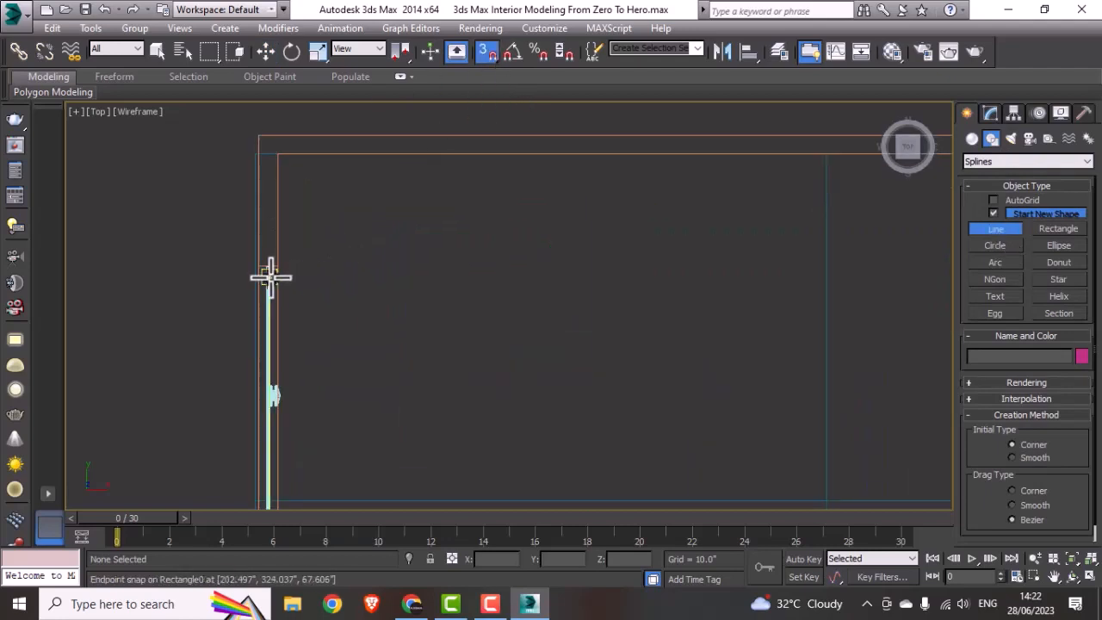
{"action": "left_click", "coordinate": [277, 268]}
{"action": "left_click", "coordinate": [278, 156]}
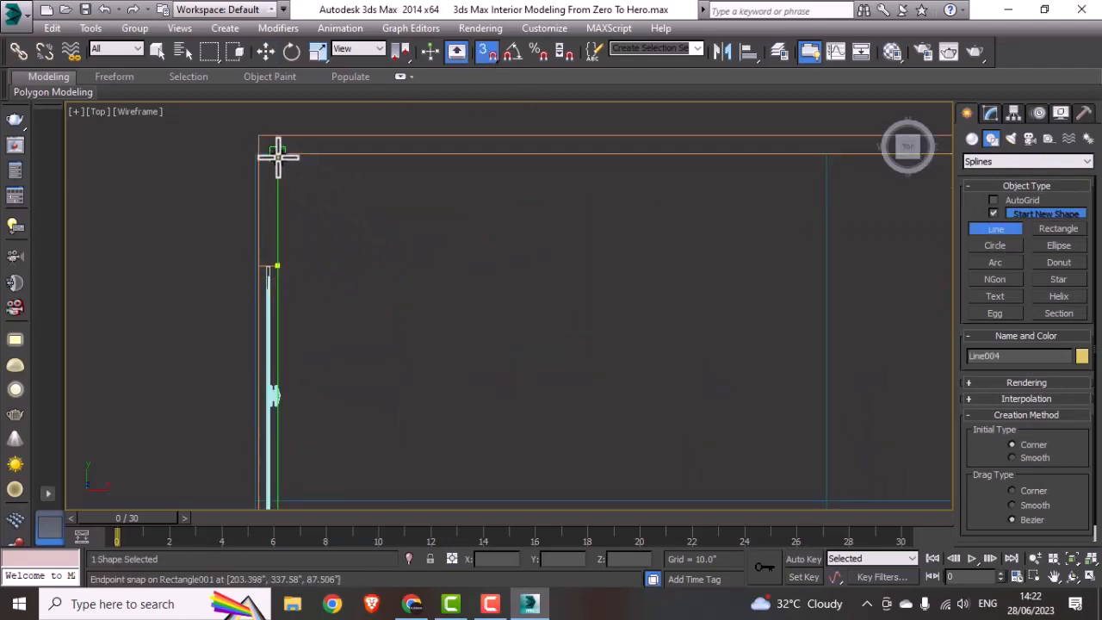
{"action": "scroll", "coordinate": [429, 217], "scroll_direction": "down", "scroll_amount": 3}
{"action": "middle_click_drag", "start_coordinate": [430, 217], "coordinate": [775, 313]}
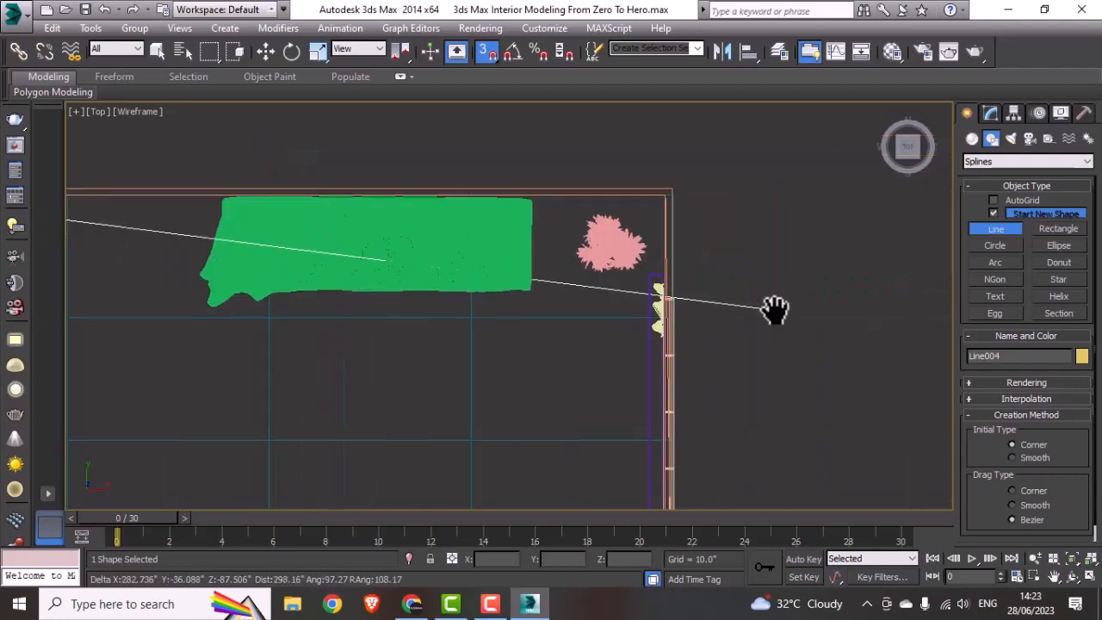
{"action": "left_click", "coordinate": [665, 195]}
Step: Continue the line along the inner window wall and the wall opposite the sofa, snapping to both inner corners
{"action": "middle_click_drag", "start_coordinate": [646, 440], "coordinate": [657, 232]}
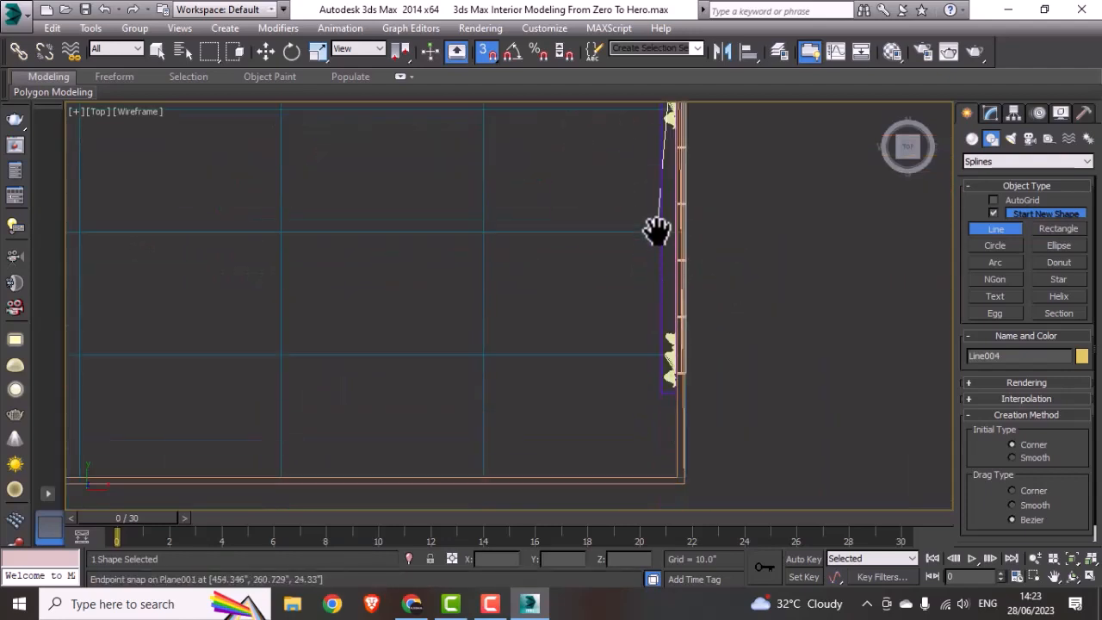
{"action": "scroll", "coordinate": [688, 470], "scroll_direction": "up", "scroll_amount": 2}
{"action": "scroll", "coordinate": [687, 470], "scroll_direction": "up", "scroll_amount": 2}
{"action": "left_click", "coordinate": [661, 488]}
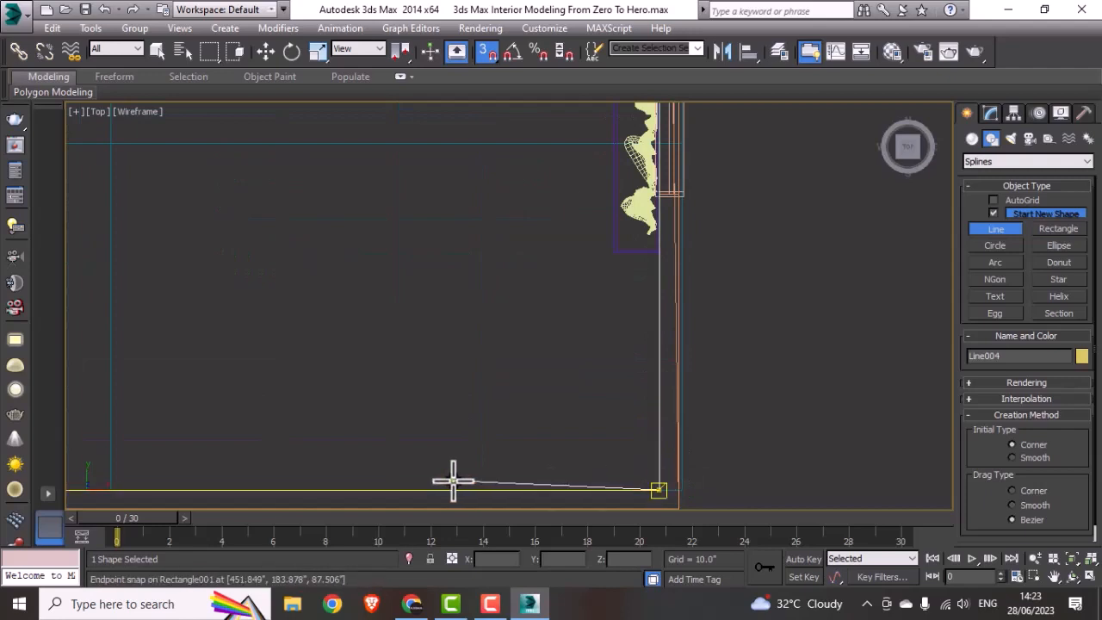
{"action": "middle_click_drag", "start_coordinate": [362, 485], "coordinate": [791, 403]}
{"action": "scroll", "coordinate": [482, 431], "scroll_direction": "down", "scroll_amount": 1}
{"action": "middle_click_drag", "start_coordinate": [318, 419], "coordinate": [847, 425]}
{"action": "scroll", "coordinate": [370, 442], "scroll_direction": "down", "scroll_amount": 2}
{"action": "middle_click_drag", "start_coordinate": [317, 442], "coordinate": [622, 440]}
{"action": "scroll", "coordinate": [456, 434], "scroll_direction": "up", "scroll_amount": 1}
{"action": "scroll", "coordinate": [451, 433], "scroll_direction": "up", "scroll_amount": 1}
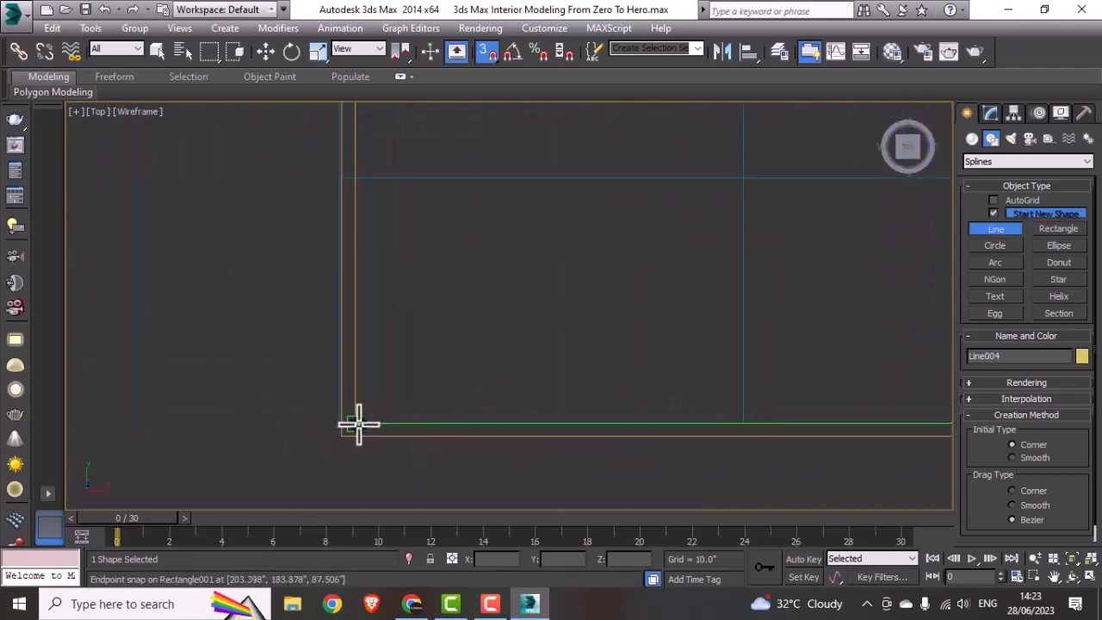
{"action": "left_click", "coordinate": [358, 423]}
Step: End the open line at the other inner edge of the door opening and turn off 3D snapping
{"action": "scroll", "coordinate": [382, 331], "scroll_direction": "down", "scroll_amount": 2}
{"action": "middle_click_drag", "start_coordinate": [390, 273], "coordinate": [365, 530]}
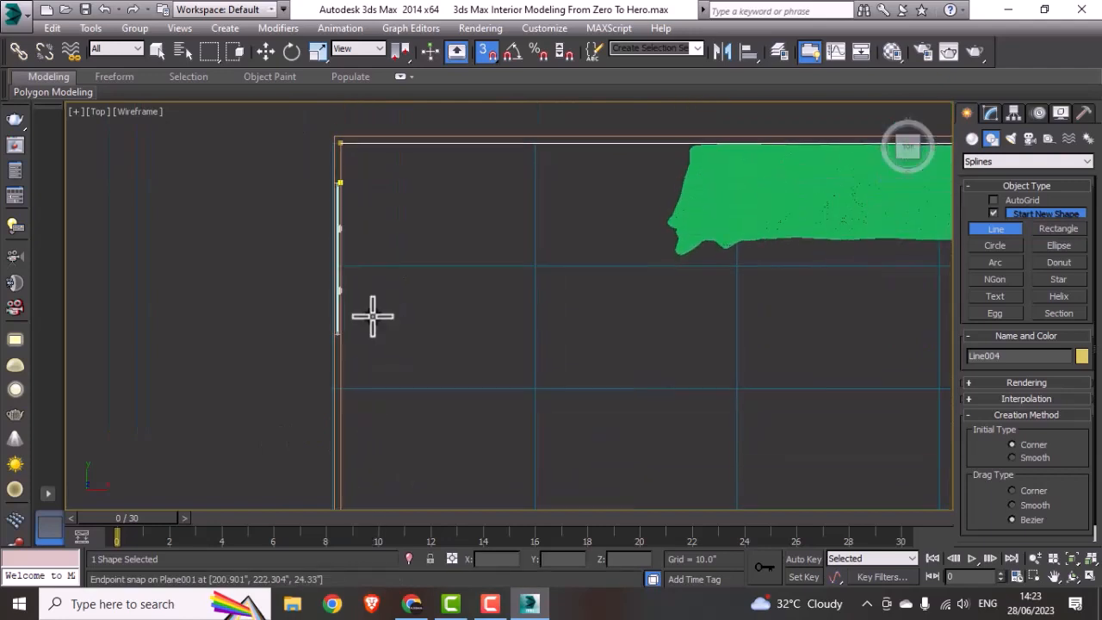
{"action": "scroll", "coordinate": [348, 333], "scroll_direction": "up", "scroll_amount": 3}
{"action": "left_click", "coordinate": [334, 335]}
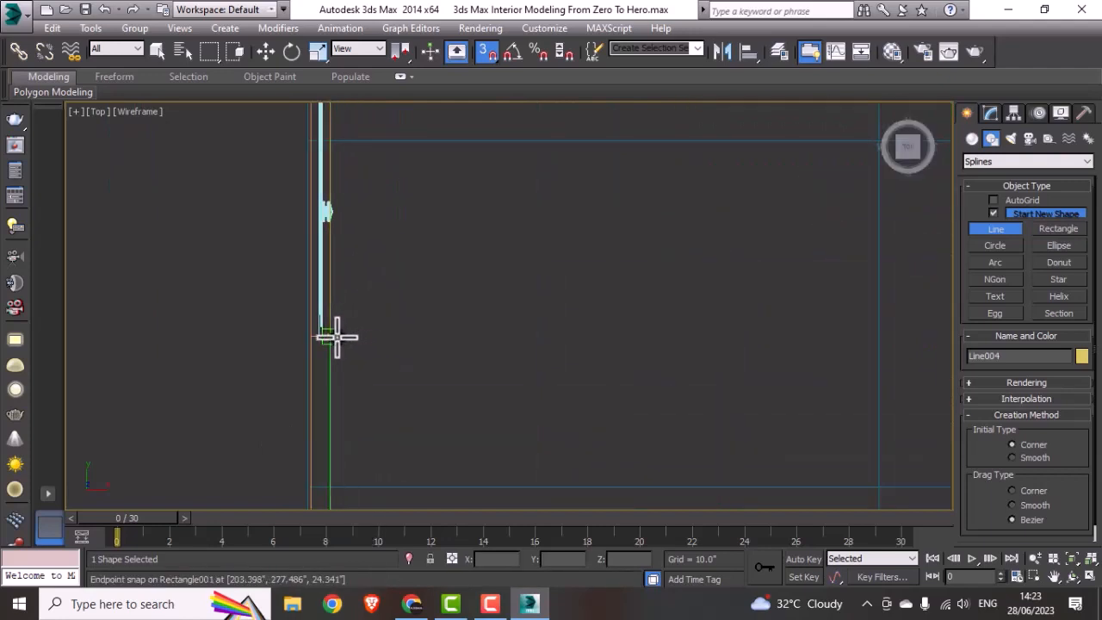
{"action": "right_click", "coordinate": [404, 341]}
{"action": "scroll", "coordinate": [404, 340], "scroll_direction": "down", "scroll_amount": 4}
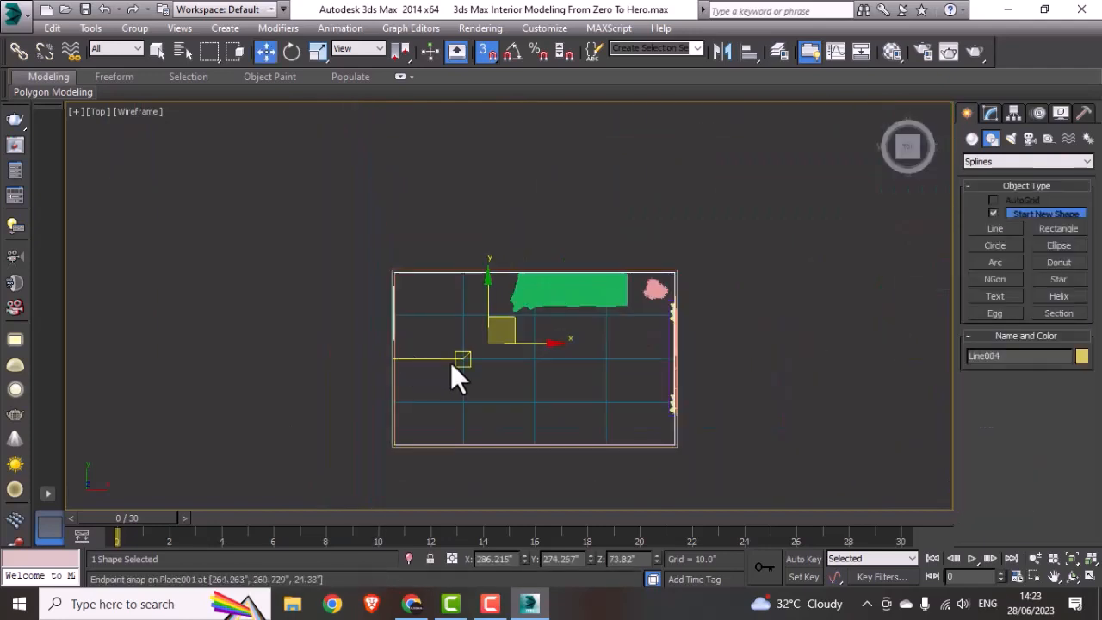
{"action": "left_click", "coordinate": [483, 54]}
Step: Raise the wall outline in the Front view clear above the room, to about Z 157.2"
{"action": "key", "text": "alt+w"}
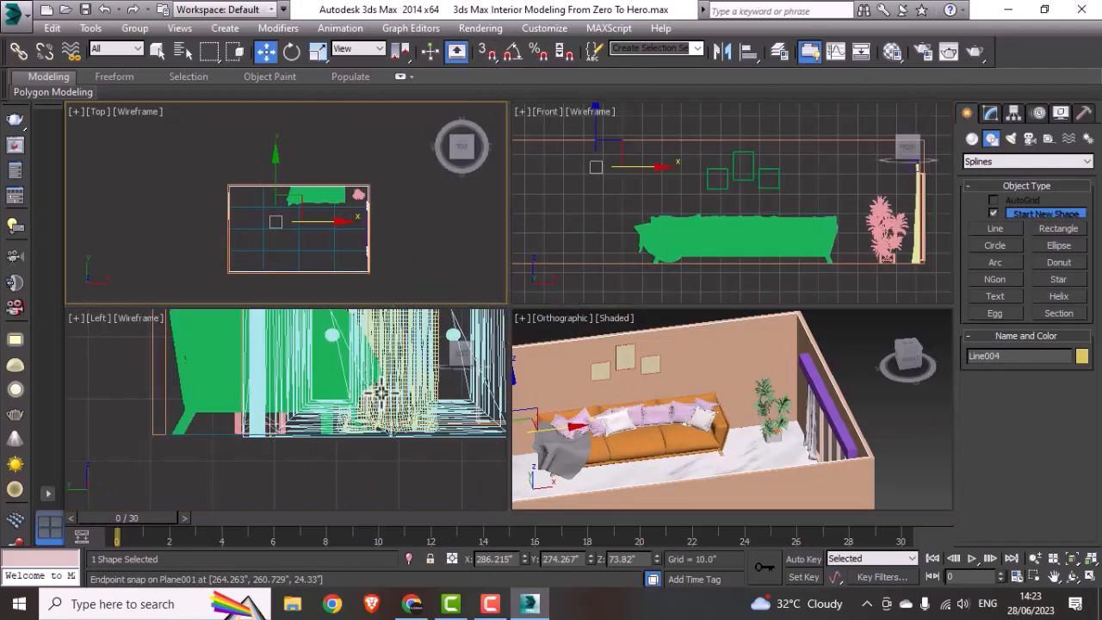
{"action": "key", "text": "alt+w"}
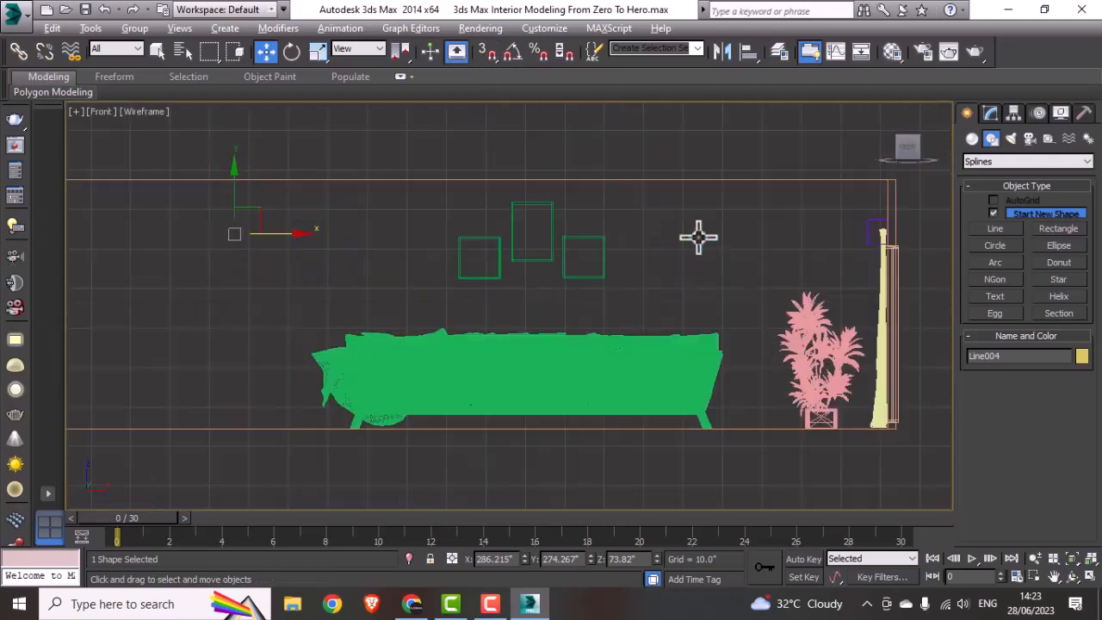
{"action": "scroll", "coordinate": [698, 237], "scroll_direction": "down", "scroll_amount": 3}
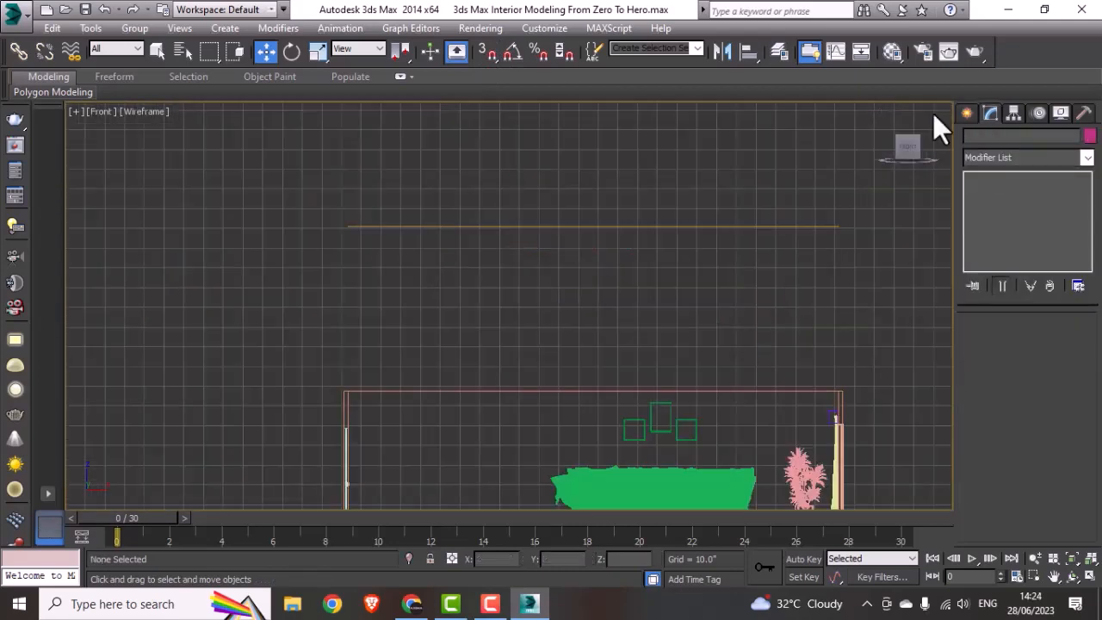
Step: Draw a narrow upright rectangle about 9.6" by 1.4" below the door-side end of the raised line in the Front view
{"action": "left_click", "coordinate": [966, 112]}
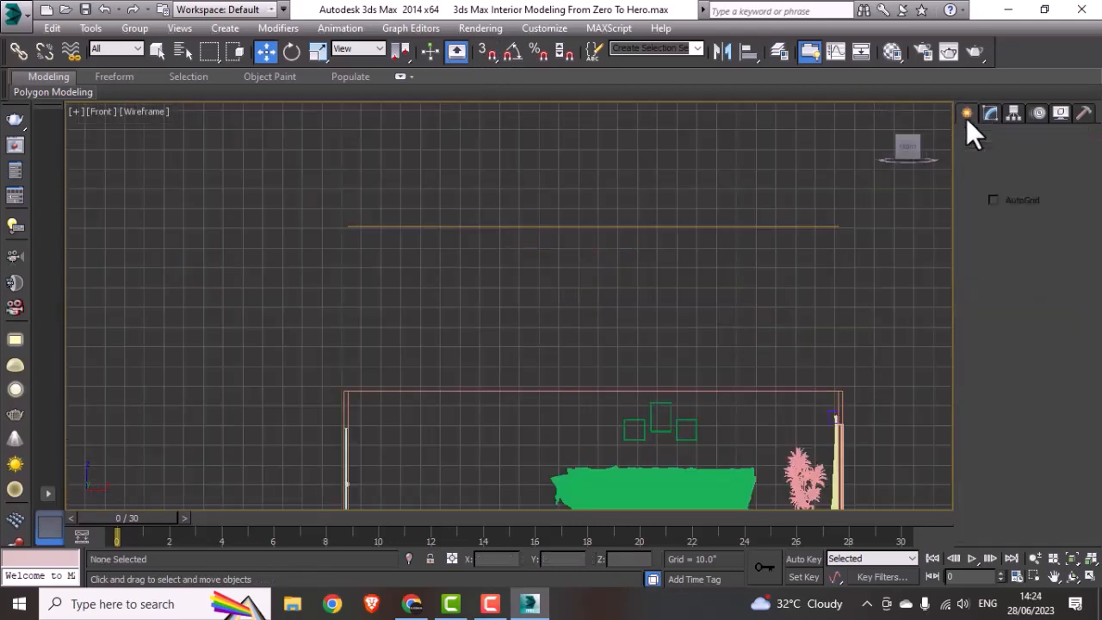
{"action": "left_click", "coordinate": [1051, 228]}
{"action": "middle_click_drag", "start_coordinate": [539, 344], "coordinate": [578, 364]}
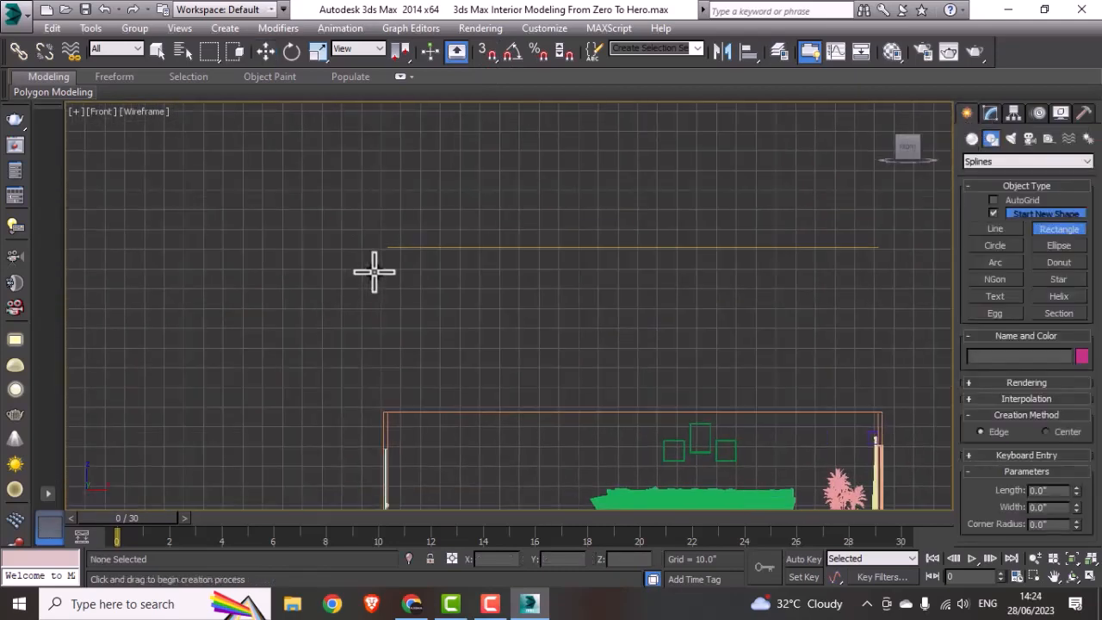
{"action": "scroll", "coordinate": [373, 270], "scroll_direction": "up", "scroll_amount": 3}
{"action": "left_click_drag", "start_coordinate": [401, 271], "coordinate": [406, 309]}
{"action": "scroll", "coordinate": [457, 313], "scroll_direction": "up", "scroll_amount": 2}
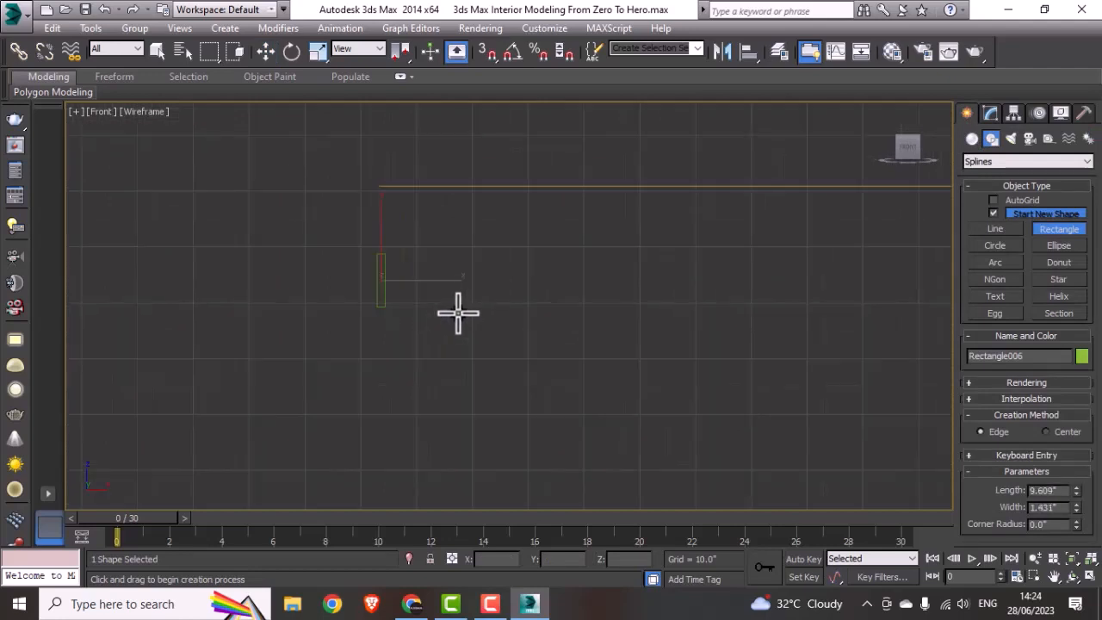
{"action": "middle_click_drag", "start_coordinate": [456, 312], "coordinate": [396, 368]}
{"action": "key", "text": "w"}
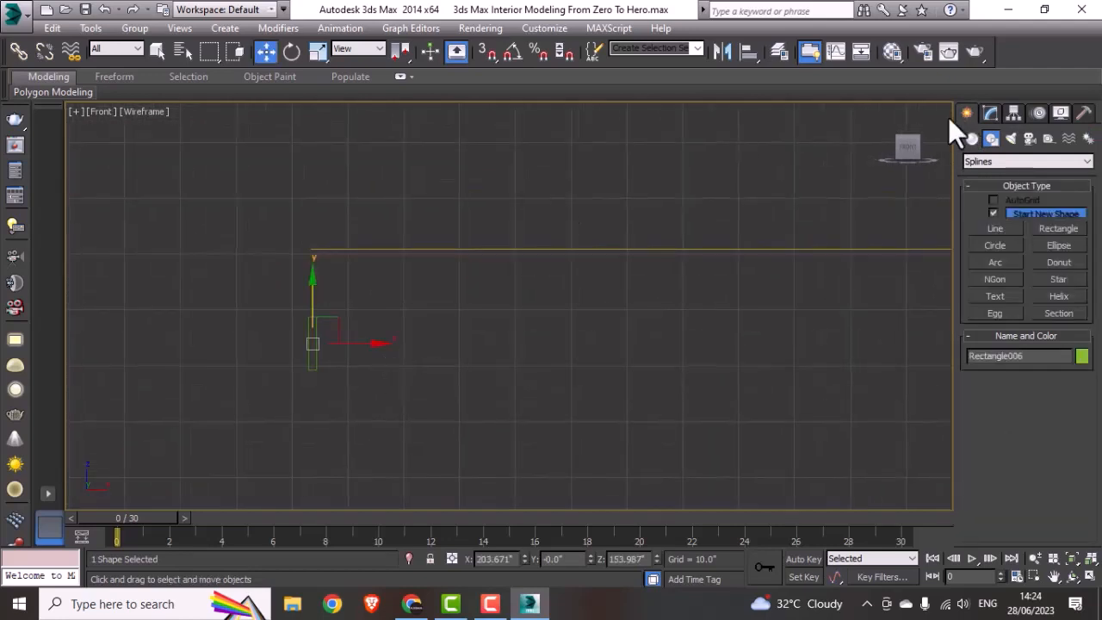
Step: Set the narrow rectangle's length to 110 mm and width to 12 mm, and deselect it
{"action": "left_click", "coordinate": [989, 113]}
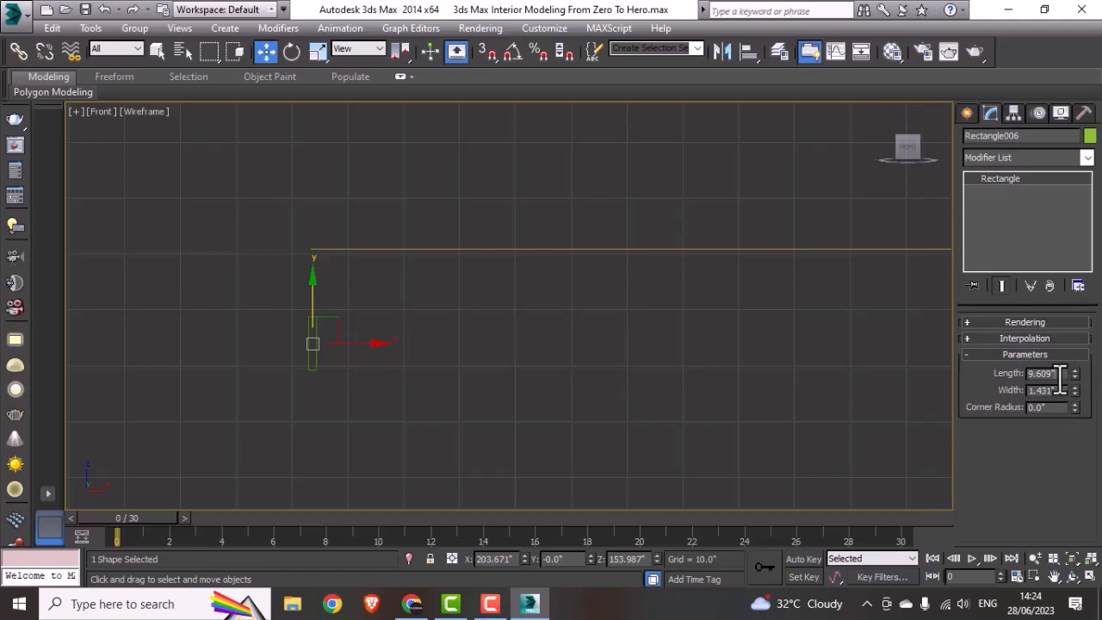
{"action": "left_click_drag", "start_coordinate": [1060, 373], "coordinate": [1014, 382]}
{"action": "type", "text": "110mm"}
{"action": "key", "text": "Tab"}
{"action": "type", "text": "8mm"}
{"action": "key", "text": "Return"}
{"action": "left_click_drag", "start_coordinate": [1060, 390], "coordinate": [999, 398]}
{"action": "type", "text": "12mm"}
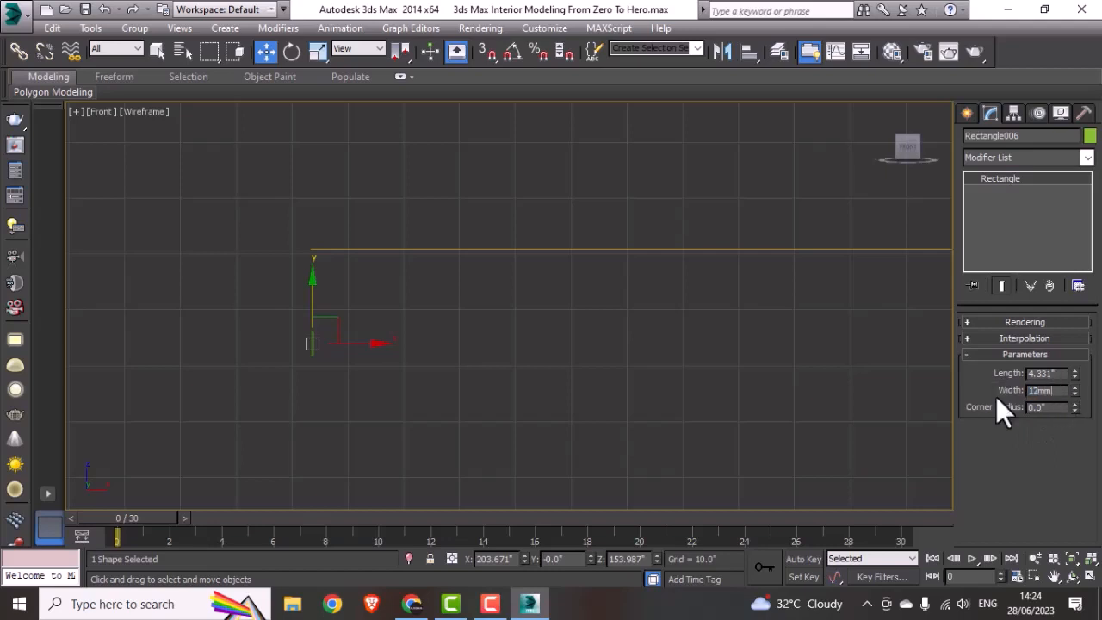
{"action": "key", "text": "Return"}
{"action": "left_click", "coordinate": [715, 314]}
Step: Apply a Sweep modifier to the raised wall line, using the small rectangle as its custom section
{"action": "left_click", "coordinate": [498, 249]}
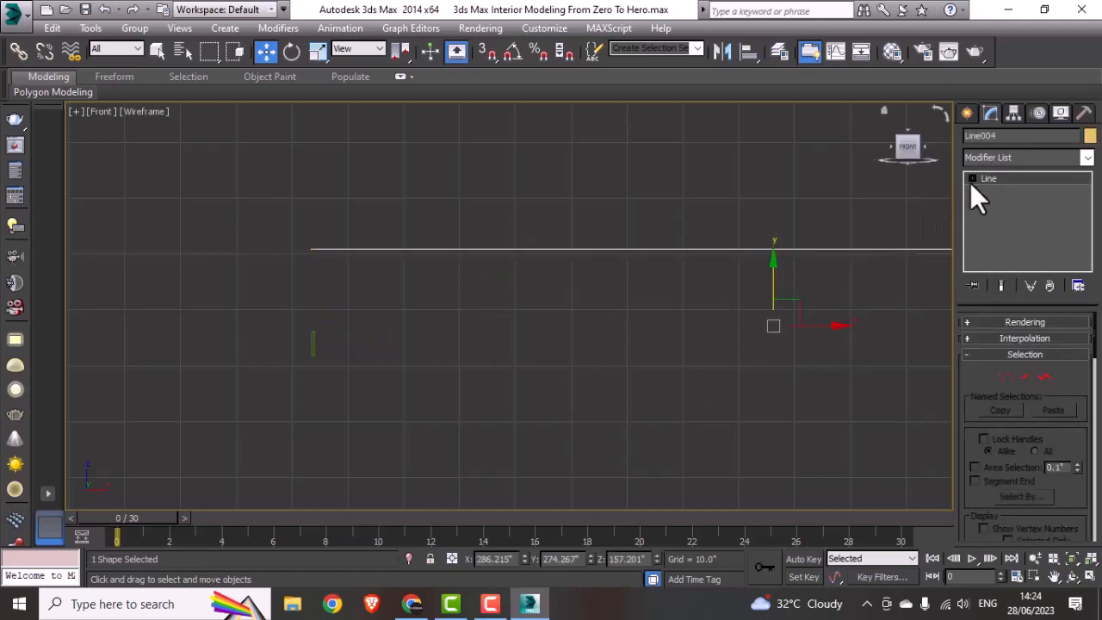
{"action": "left_click", "coordinate": [1010, 159]}
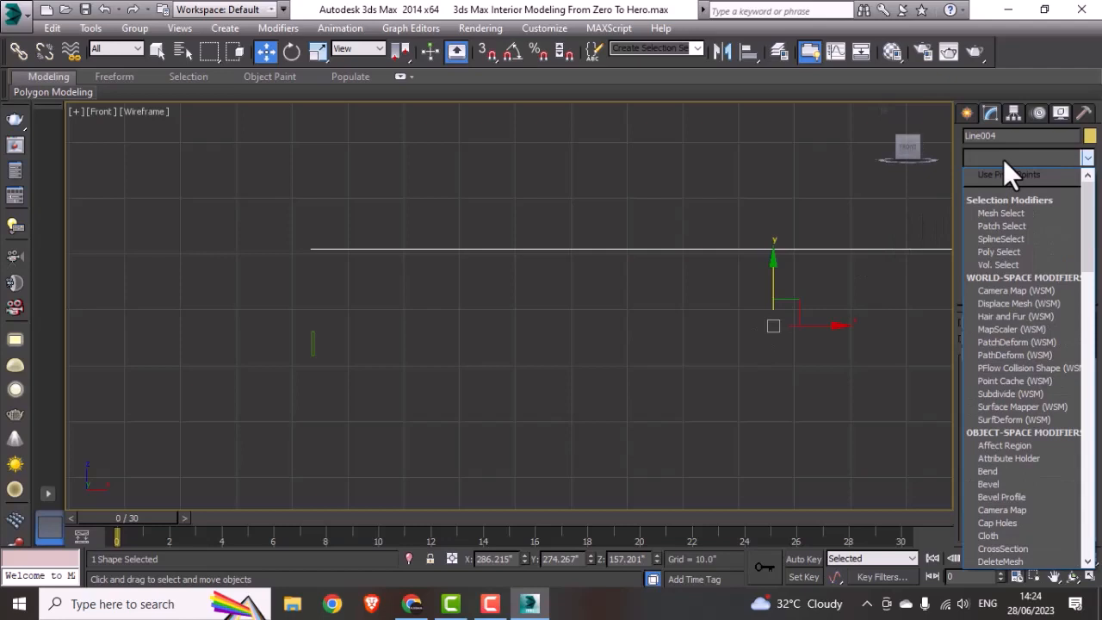
{"action": "type", "text": "sw"}
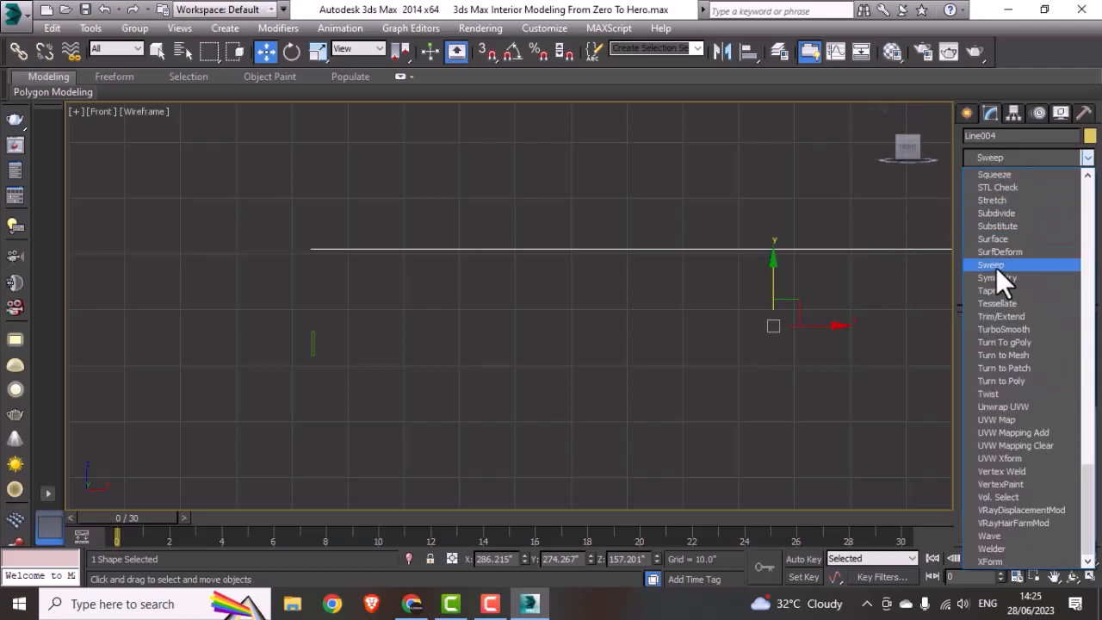
{"action": "left_click", "coordinate": [996, 267]}
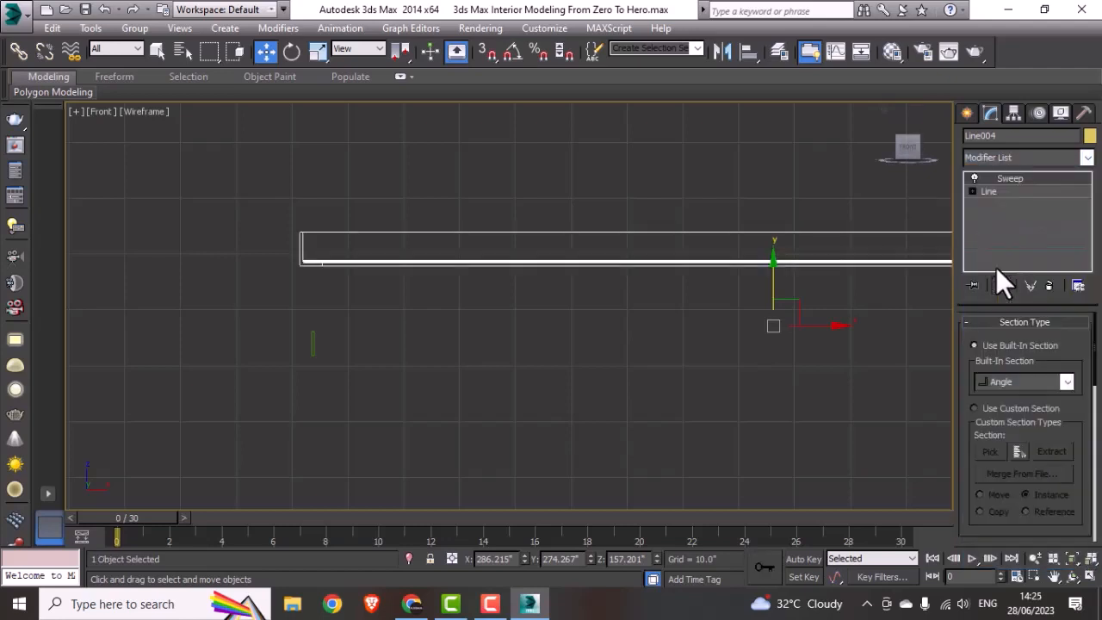
{"action": "left_click", "coordinate": [991, 410]}
{"action": "left_click", "coordinate": [988, 454]}
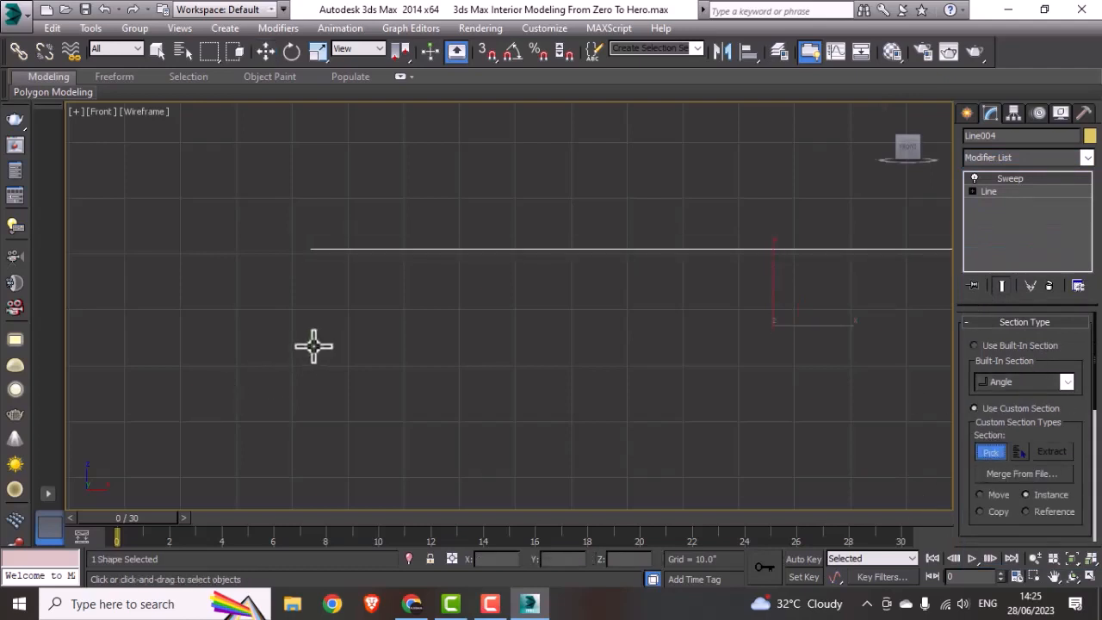
{"action": "left_click", "coordinate": [313, 345]}
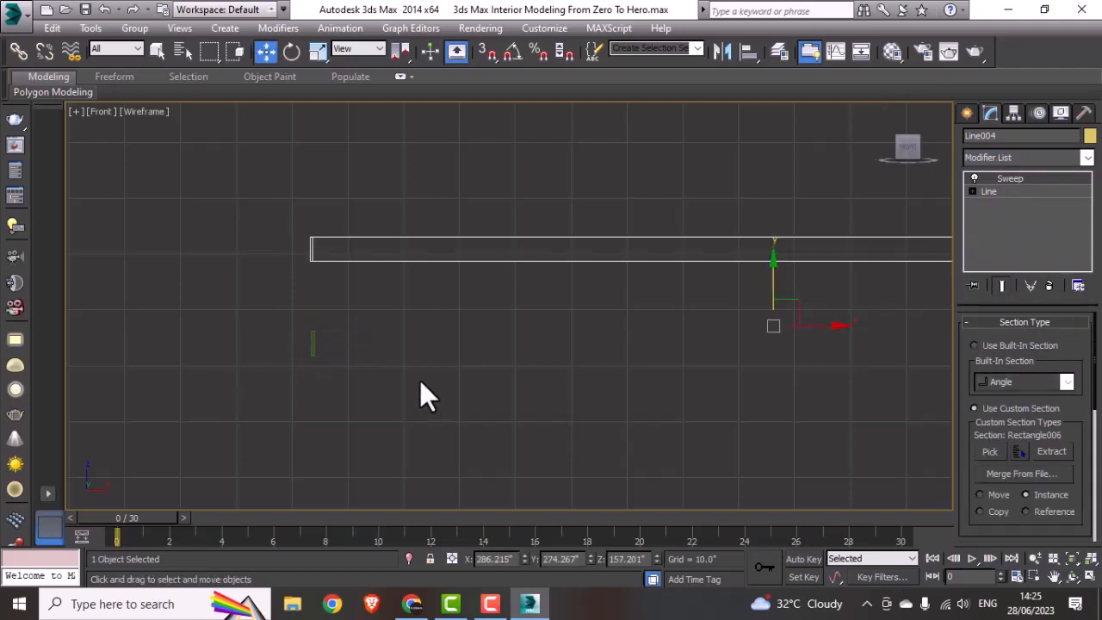
Step: Examine the swept skirting's placement relative to the room walls in the Front, Top and Orthographic views
{"action": "middle_click_drag", "start_coordinate": [703, 283], "coordinate": [578, 332]}
{"action": "middle_click_drag", "start_coordinate": [565, 374], "coordinate": [537, 366]}
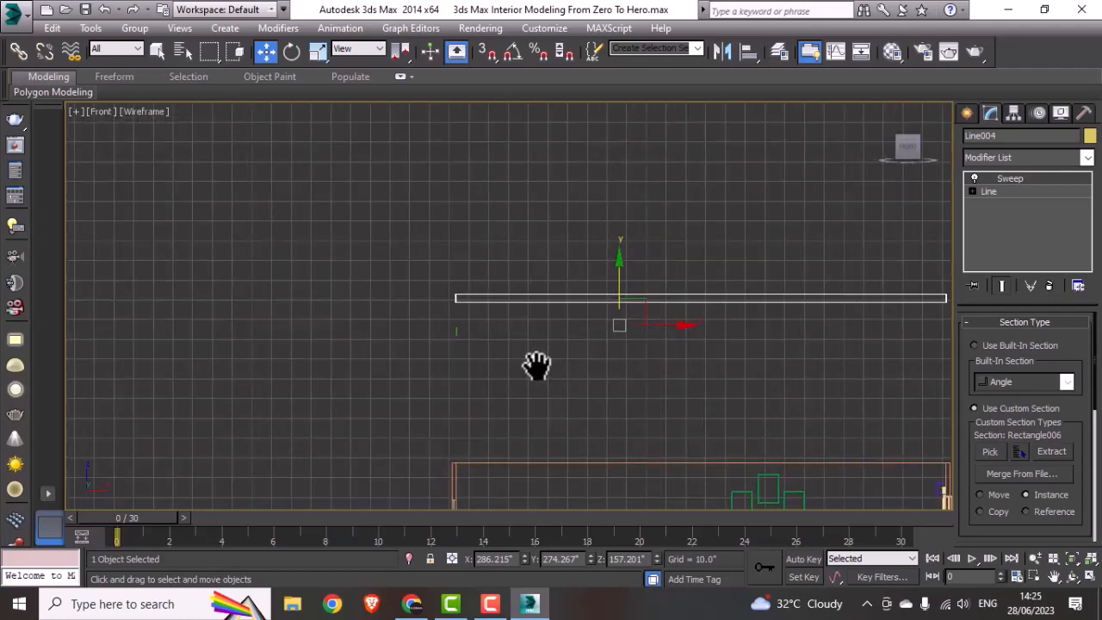
{"action": "key", "text": "alt+w"}
{"action": "right_click", "coordinate": [367, 249]}
{"action": "key", "text": "alt+w"}
{"action": "scroll", "coordinate": [573, 406], "scroll_direction": "up", "scroll_amount": 5}
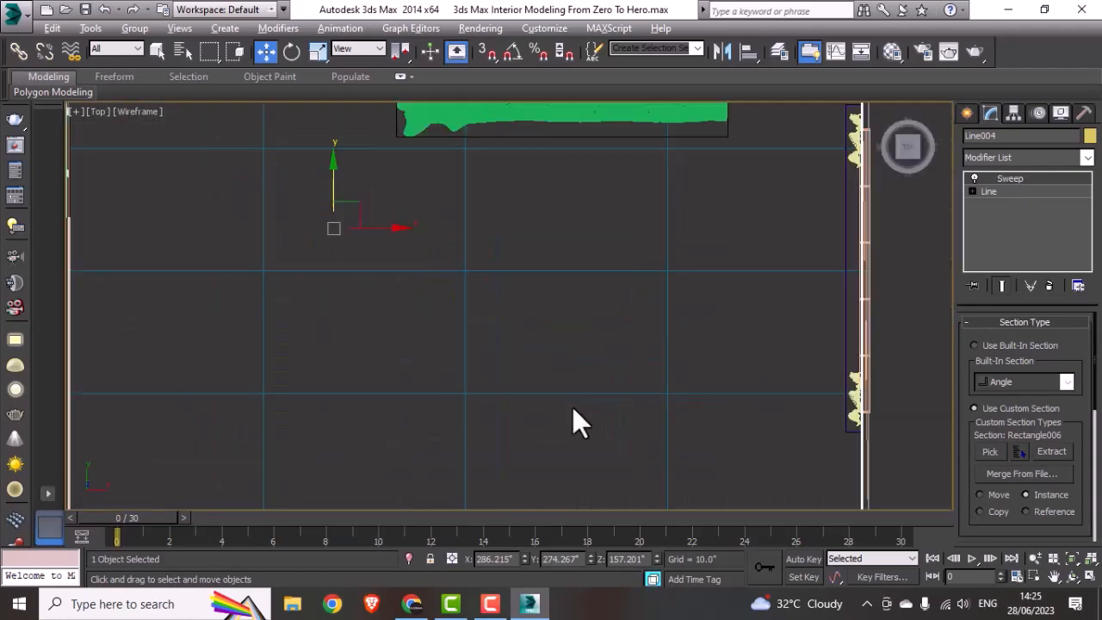
{"action": "scroll", "coordinate": [572, 407], "scroll_direction": "down", "scroll_amount": 4}
{"action": "key", "text": "alt+w"}
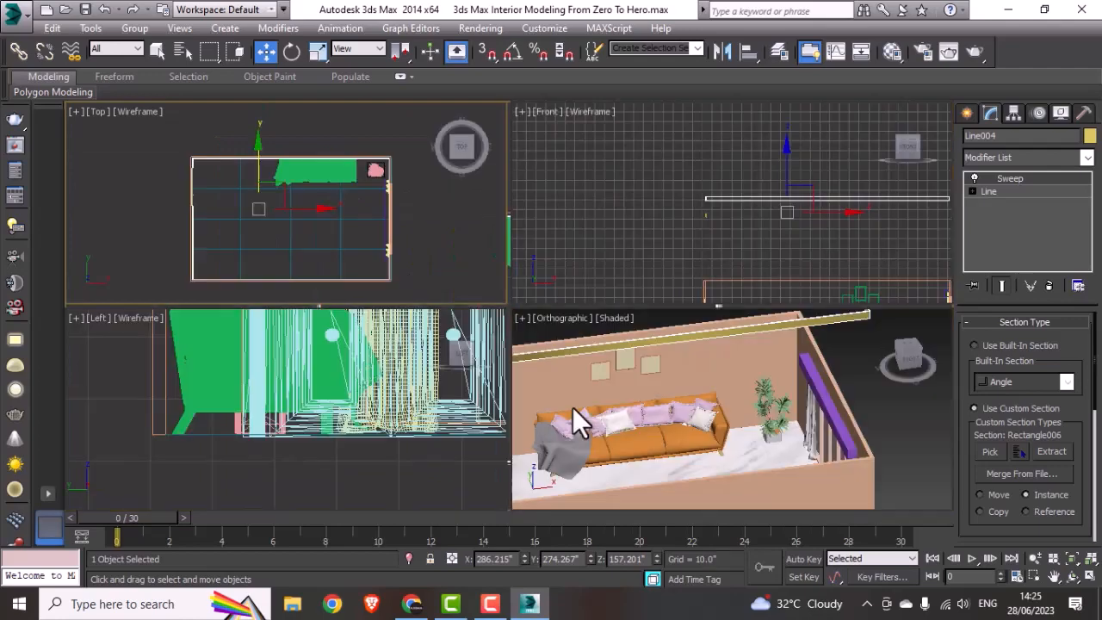
Step: Lower the swept skirting in the Front view from above the room down to the base of the walls at floor level
{"action": "right_click", "coordinate": [652, 282]}
{"action": "key", "text": "alt+w"}
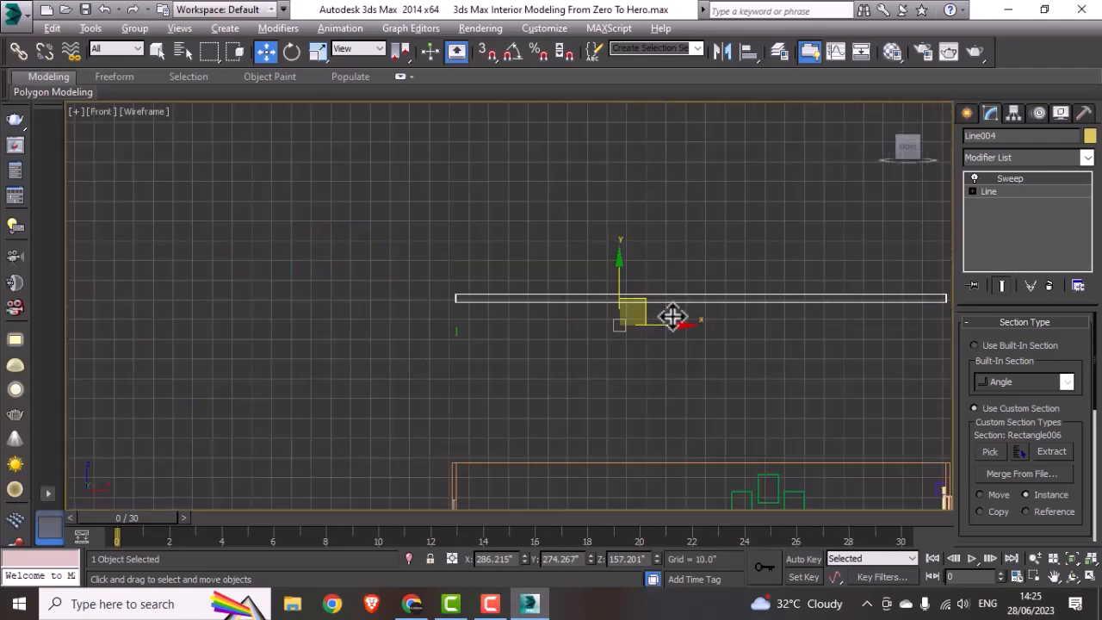
{"action": "middle_click_drag", "start_coordinate": [669, 315], "coordinate": [649, 199]}
{"action": "left_click_drag", "start_coordinate": [589, 228], "coordinate": [555, 468]}
{"action": "middle_click_drag", "start_coordinate": [555, 467], "coordinate": [532, 321]}
{"action": "scroll", "coordinate": [534, 316], "scroll_direction": "up", "scroll_amount": 3}
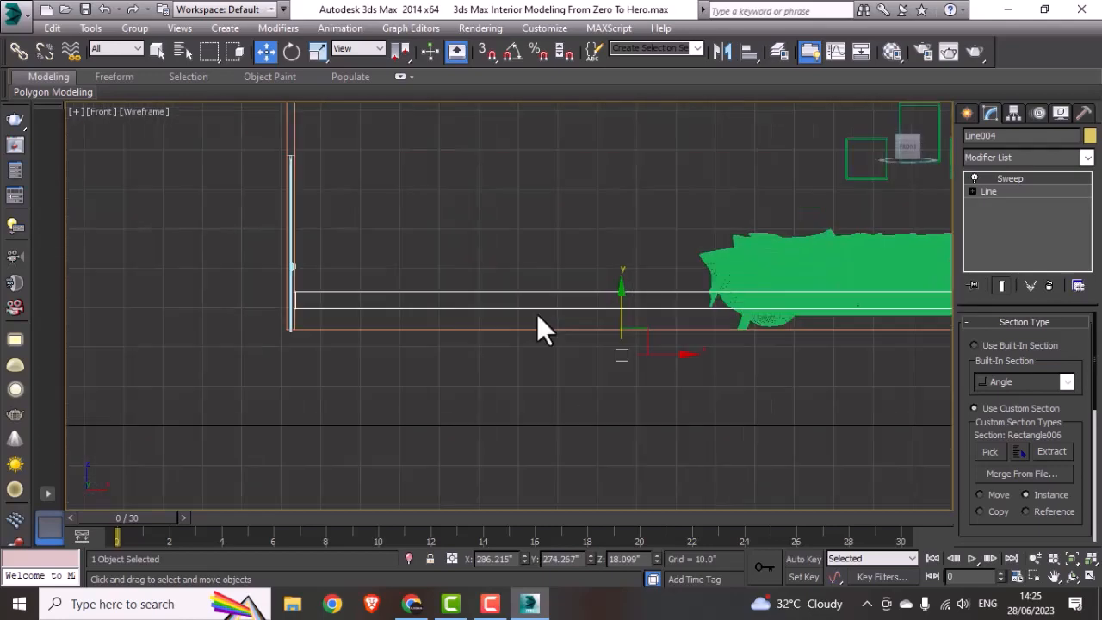
{"action": "scroll", "coordinate": [652, 338], "scroll_direction": "up", "scroll_amount": 3}
{"action": "left_click_drag", "start_coordinate": [652, 360], "coordinate": [622, 418]}
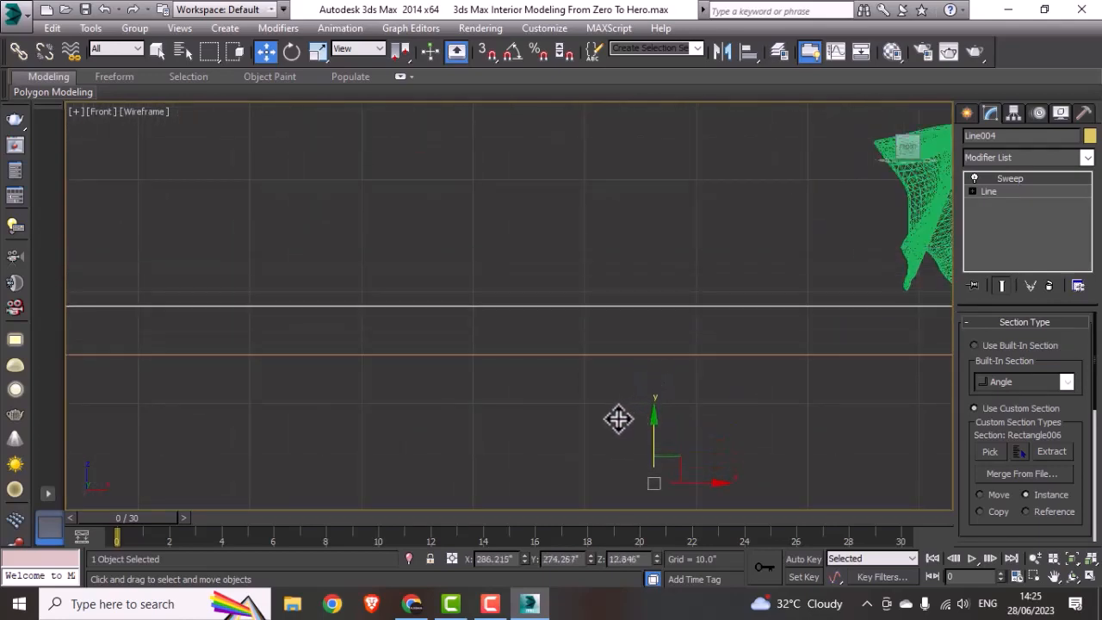
{"action": "scroll", "coordinate": [575, 361], "scroll_direction": "down", "scroll_amount": 5}
{"action": "key", "text": "alt+w"}
Step: Examine the skirting around the floor and across the window opening in the shaded Orthographic view, and check its Sweep settings
{"action": "right_click", "coordinate": [668, 418]}
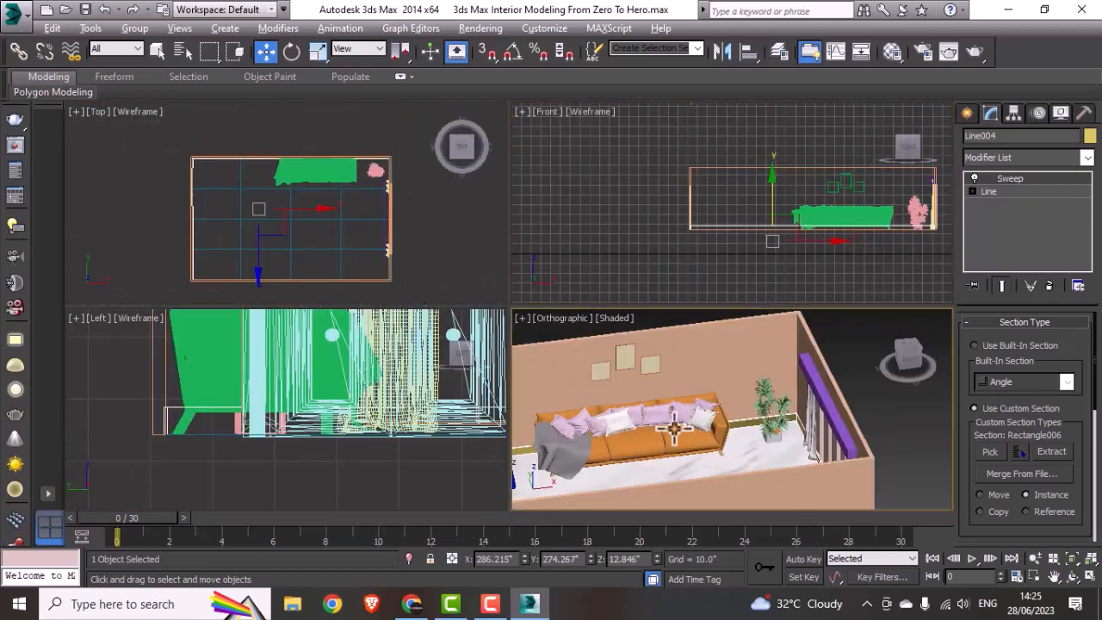
{"action": "key", "text": "alt+w"}
{"action": "scroll", "coordinate": [616, 401], "scroll_direction": "up", "scroll_amount": 5}
{"action": "middle_click_drag", "start_coordinate": [617, 402], "coordinate": [639, 315], "text": "alt"}
{"action": "scroll", "coordinate": [686, 295], "scroll_direction": "down", "scroll_amount": 4}
{"action": "scroll", "coordinate": [633, 315], "scroll_direction": "up", "scroll_amount": 3}
{"action": "mouse_move", "coordinate": [588, 281]}
{"action": "middle_mouse_down", "text": "alt"}
{"action": "mouse_move", "coordinate": [602, 310]}
{"action": "mouse_move", "coordinate": [607, 281]}
{"action": "middle_mouse_up", "text": "alt"}
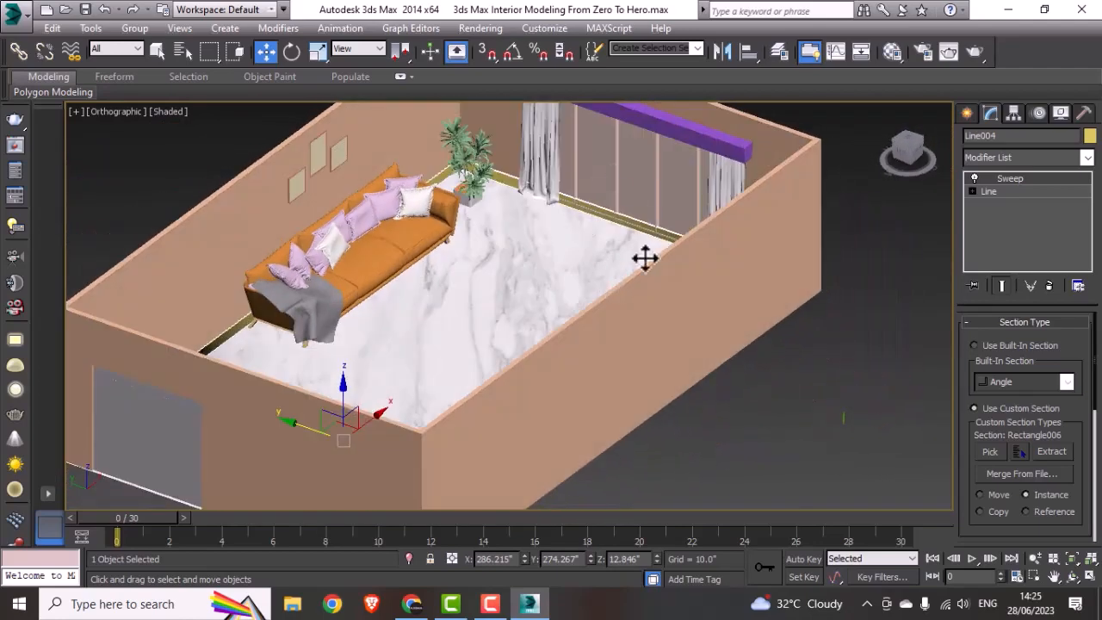
{"action": "scroll", "coordinate": [606, 219], "scroll_direction": "up", "scroll_amount": 4}
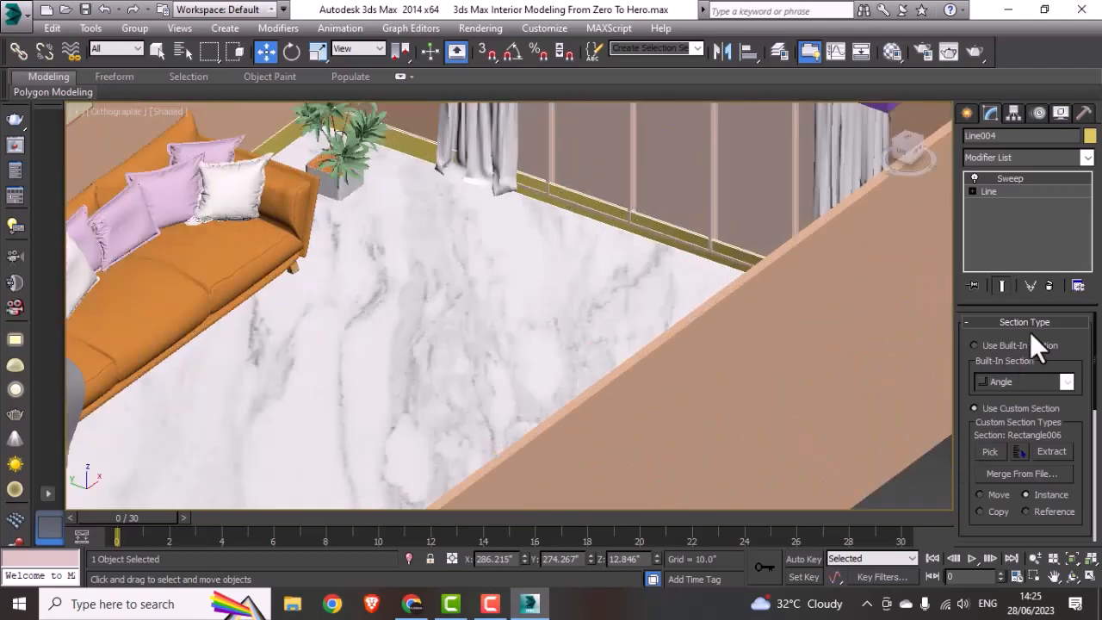
{"action": "left_click", "coordinate": [1004, 322]}
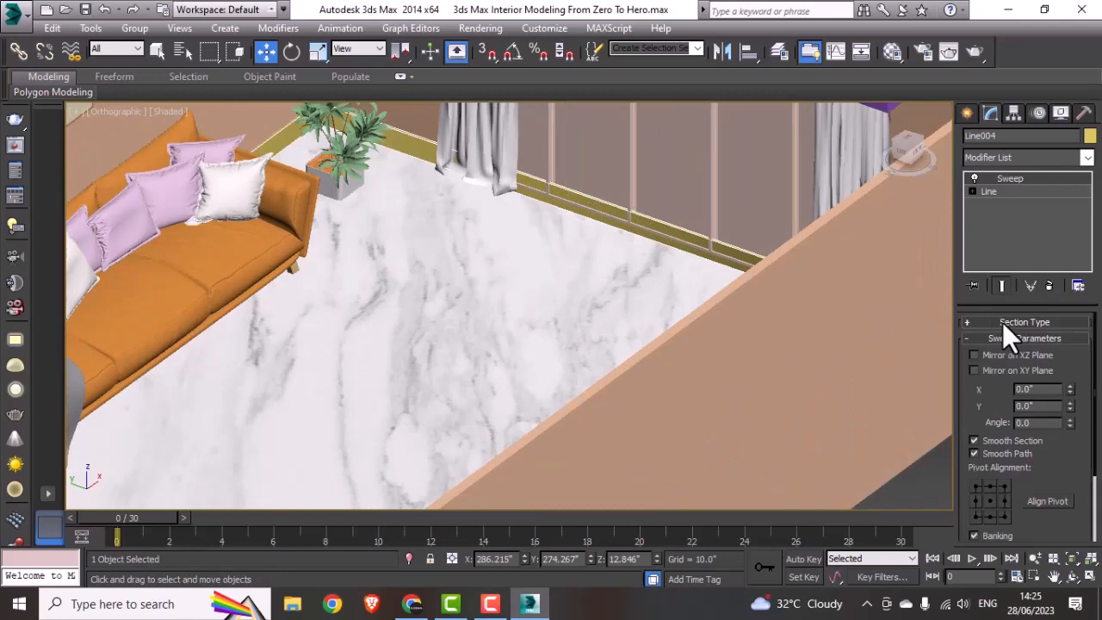
{"action": "left_click", "coordinate": [1004, 320]}
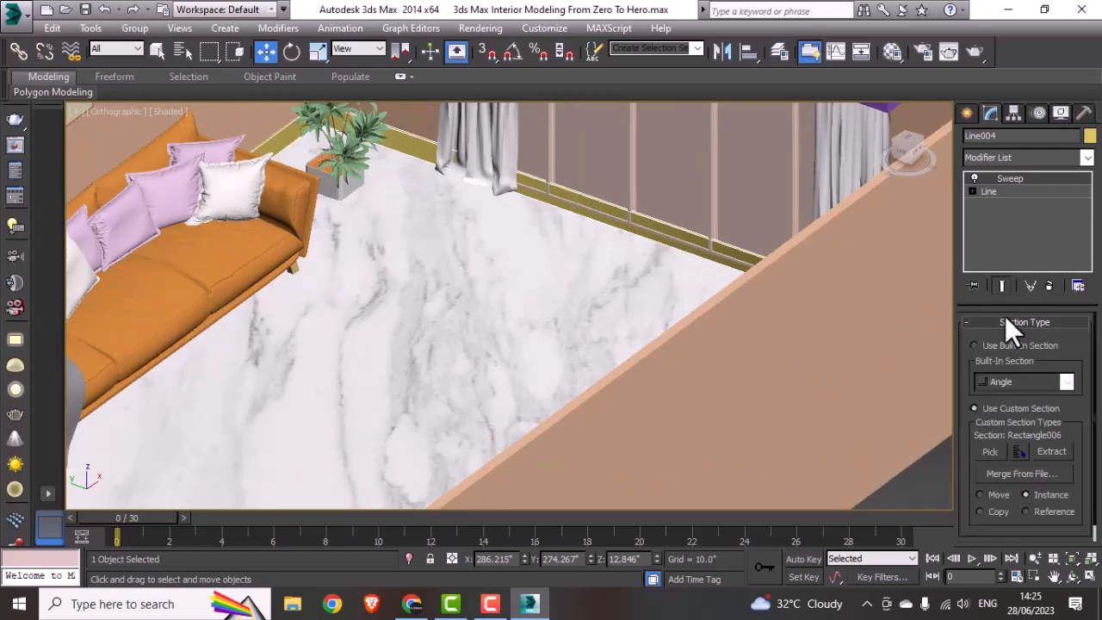
{"action": "scroll", "coordinate": [997, 431], "scroll_direction": "down", "scroll_amount": 1}
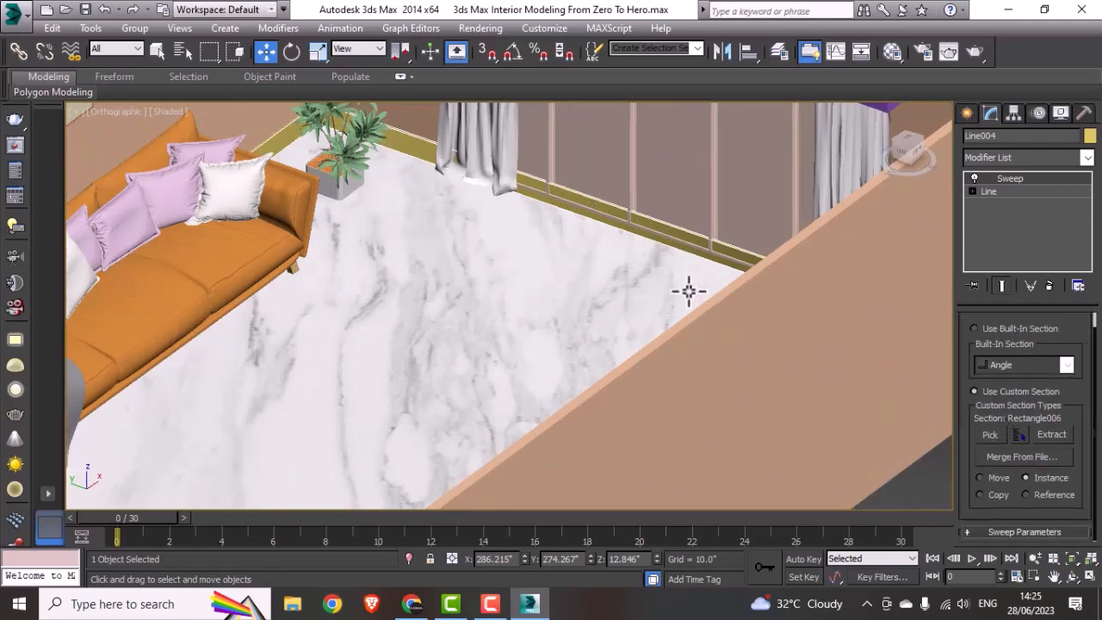
Step: Deselect the skirting and show the window wall up close in the Top view
{"action": "key", "text": "alt+w"}
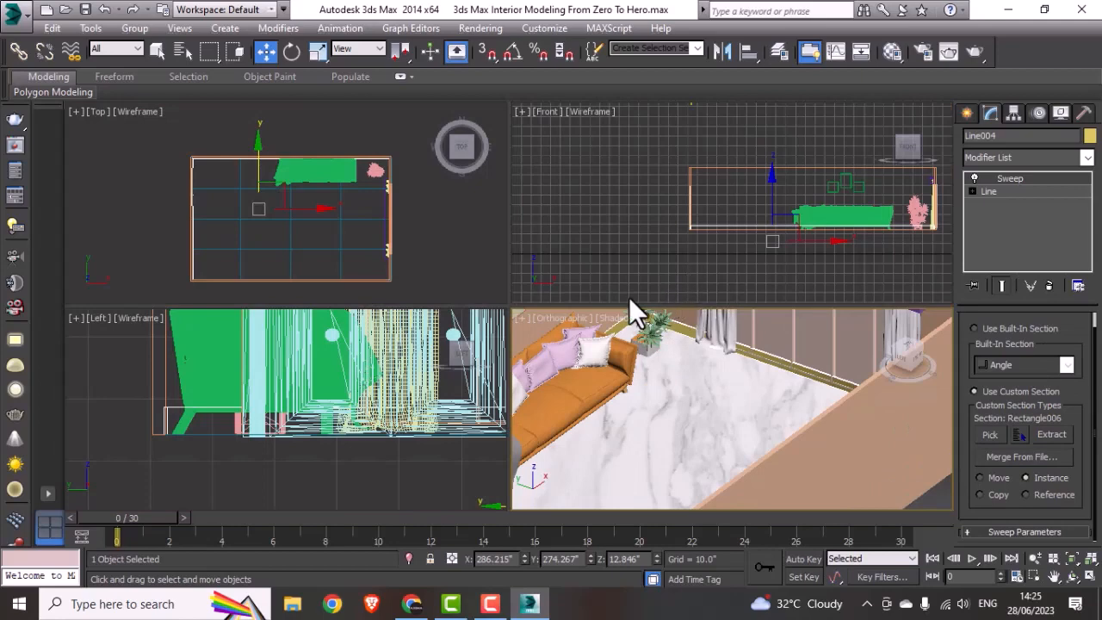
{"action": "left_click", "coordinate": [382, 267]}
{"action": "key", "text": "alt+w"}
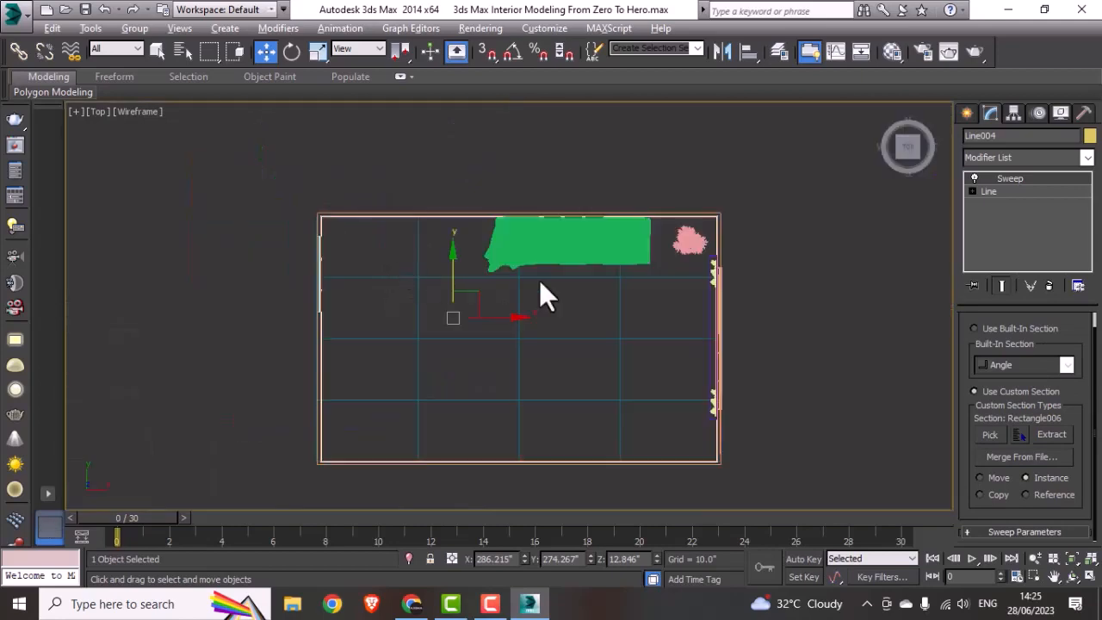
{"action": "left_click", "coordinate": [738, 372]}
{"action": "middle_click_drag", "start_coordinate": [737, 372], "coordinate": [585, 364]}
{"action": "scroll", "coordinate": [585, 366], "scroll_direction": "up", "scroll_amount": 4}
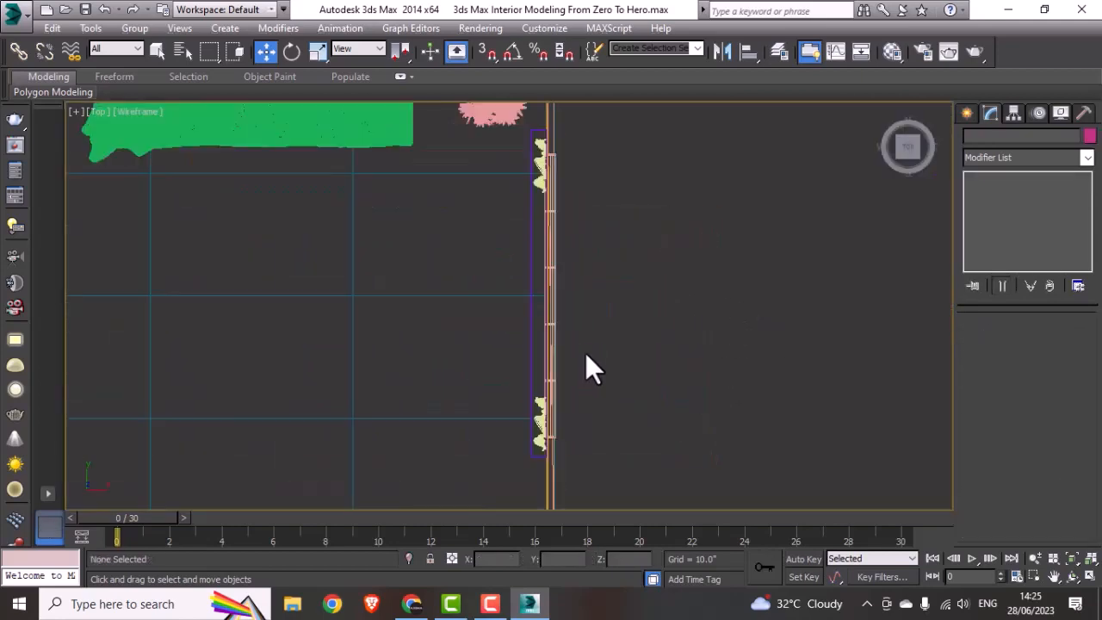
{"action": "left_click", "coordinate": [968, 115]}
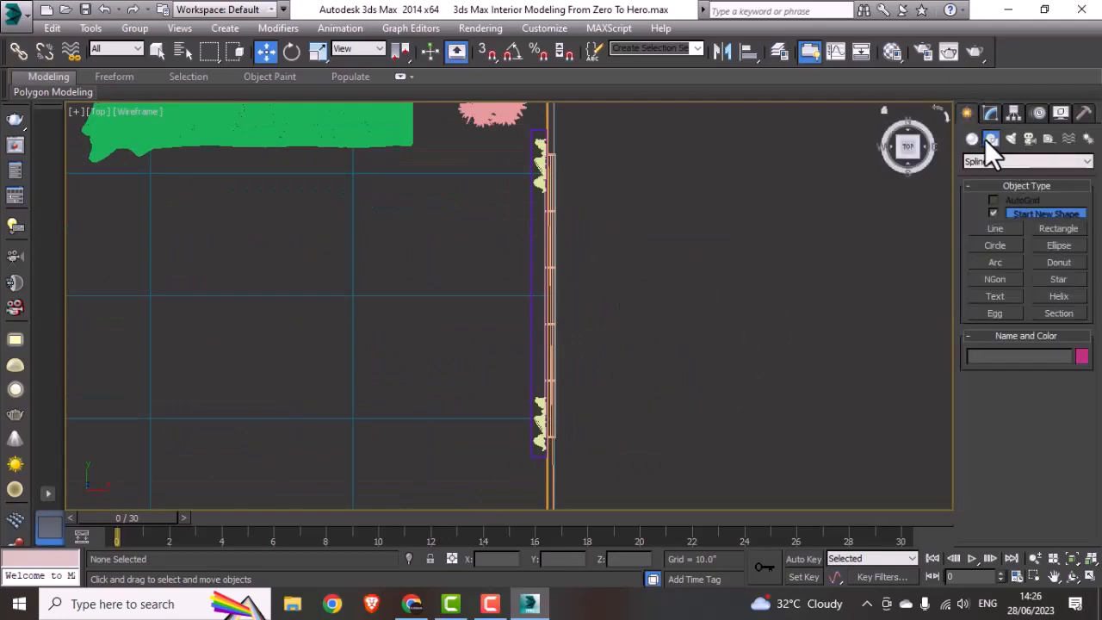
{"action": "left_click", "coordinate": [1058, 227]}
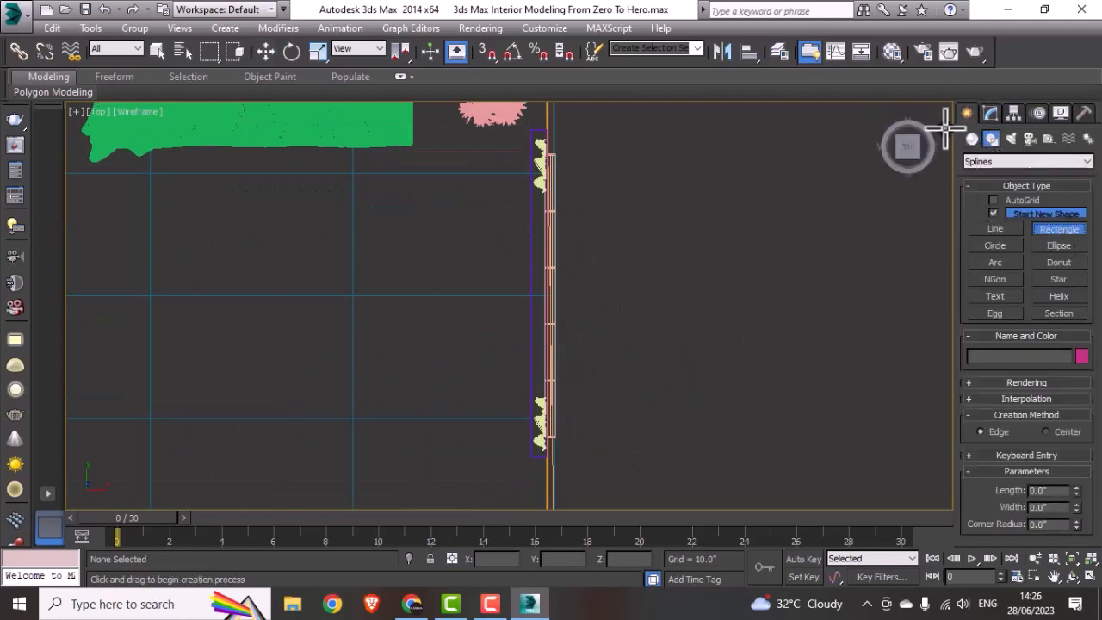
{"action": "left_click", "coordinate": [972, 140]}
{"action": "left_click", "coordinate": [998, 216]}
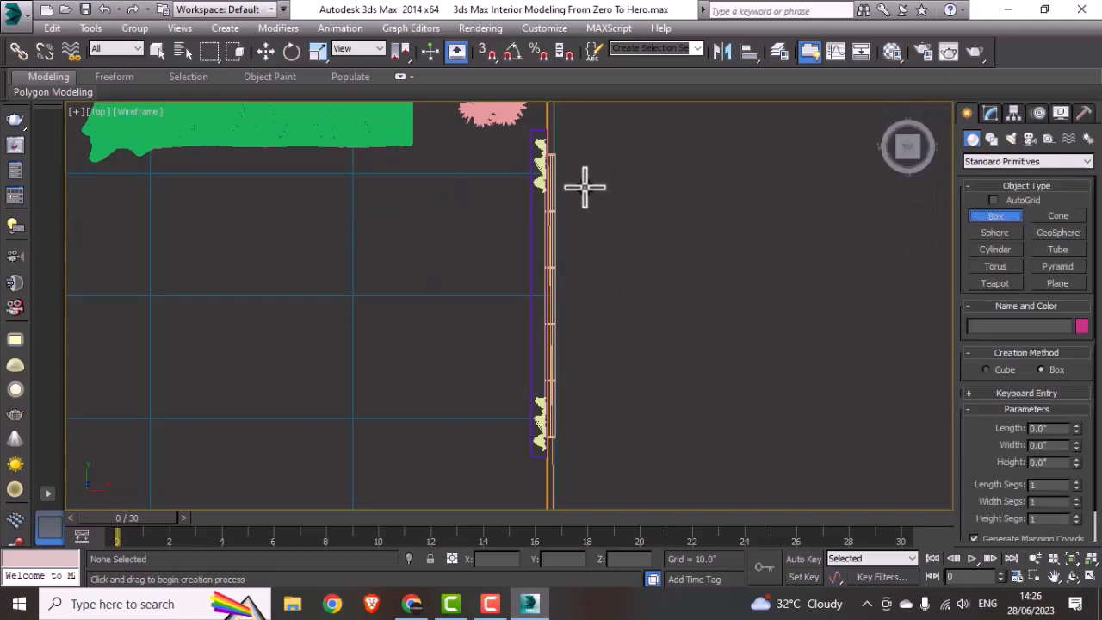
{"action": "scroll", "coordinate": [534, 155], "scroll_direction": "up", "scroll_amount": 3}
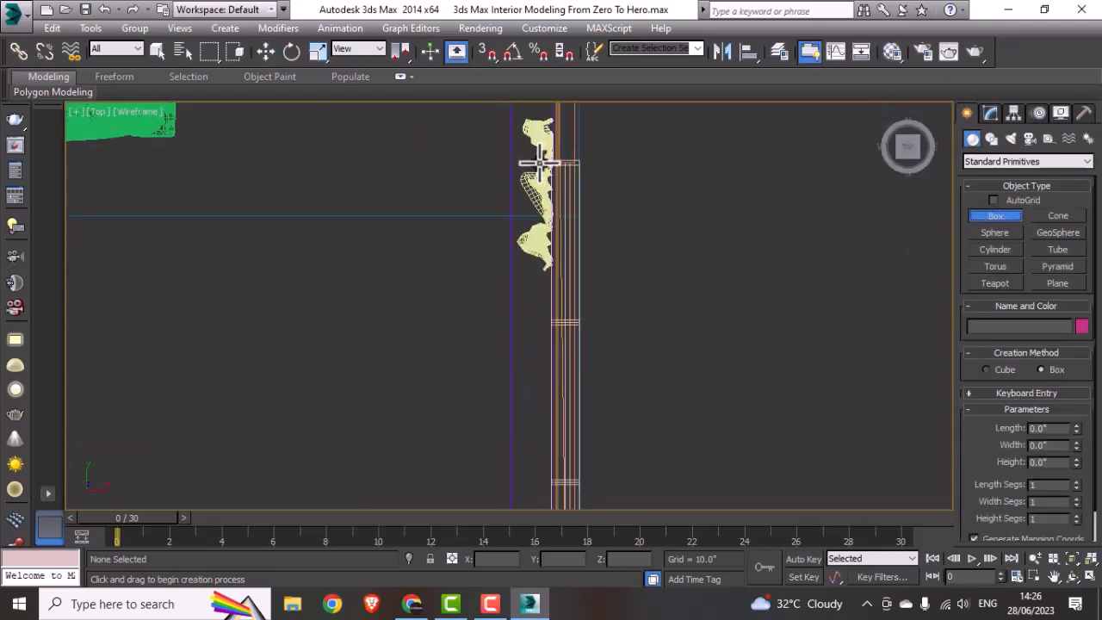
{"action": "left_click_drag", "start_coordinate": [540, 164], "coordinate": [674, 482]}
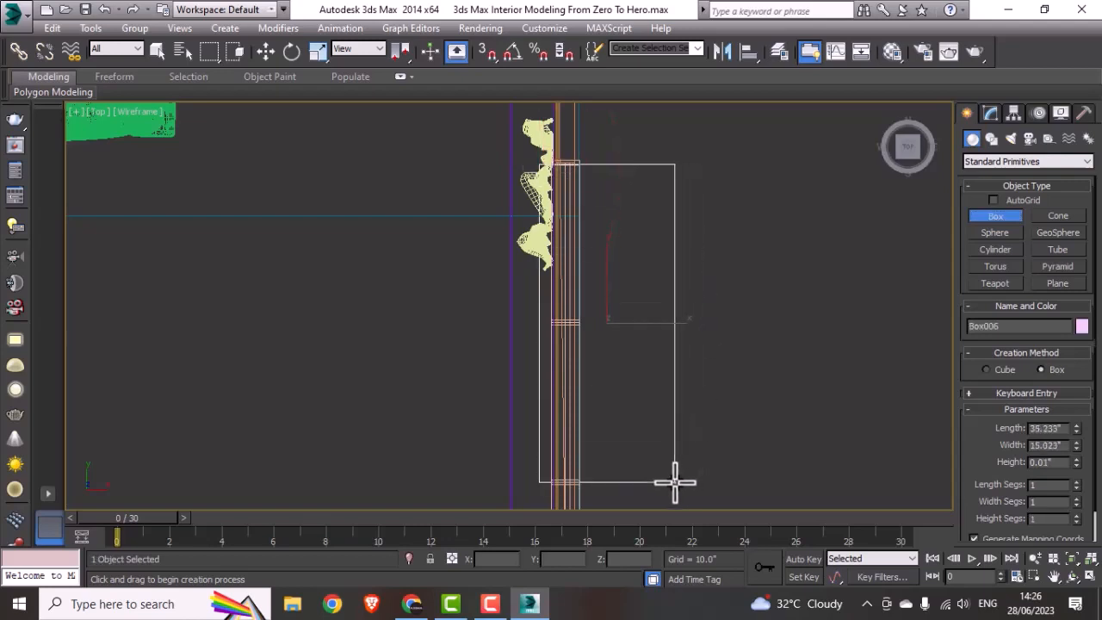
{"action": "left_click", "coordinate": [674, 456]}
{"action": "scroll", "coordinate": [675, 455], "scroll_direction": "down", "scroll_amount": 3}
{"action": "middle_click_drag", "start_coordinate": [675, 456], "coordinate": [635, 264]}
{"action": "key", "text": "Delete"}
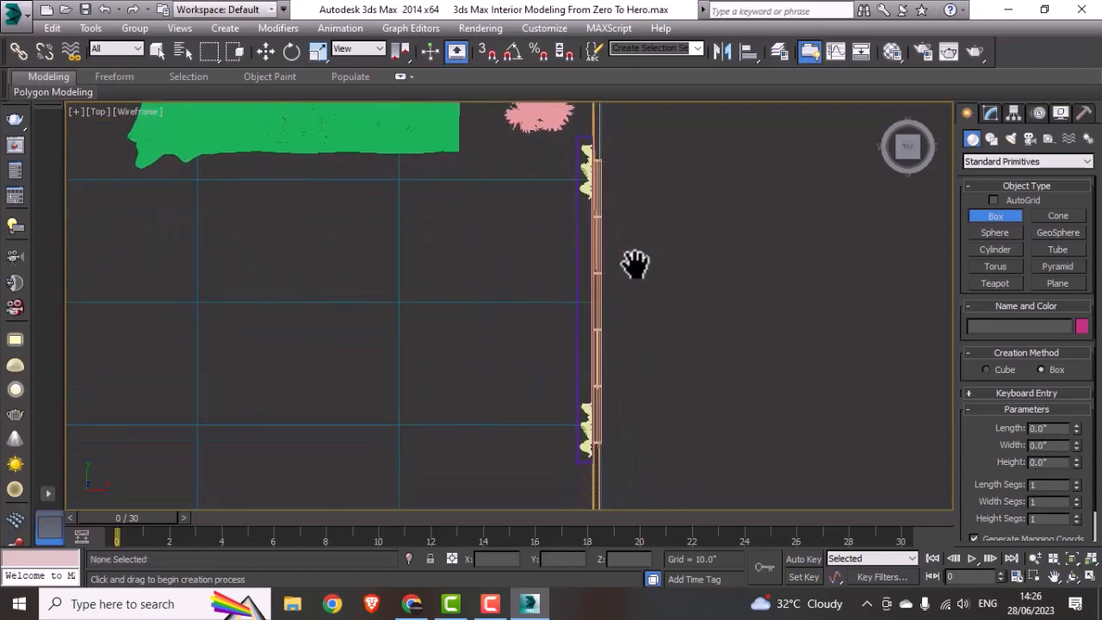
Step: Draw a rectangle about 88" by 14.2" in the Top view, spanning the window opening and crossing the skirting
{"action": "left_click", "coordinate": [990, 138]}
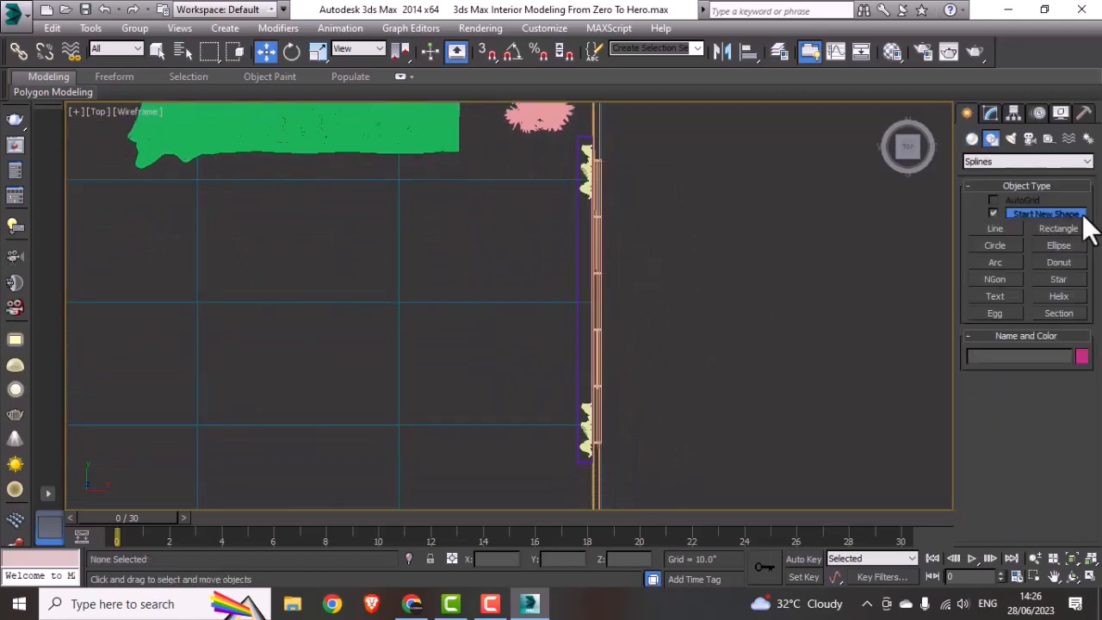
{"action": "left_click", "coordinate": [1058, 227]}
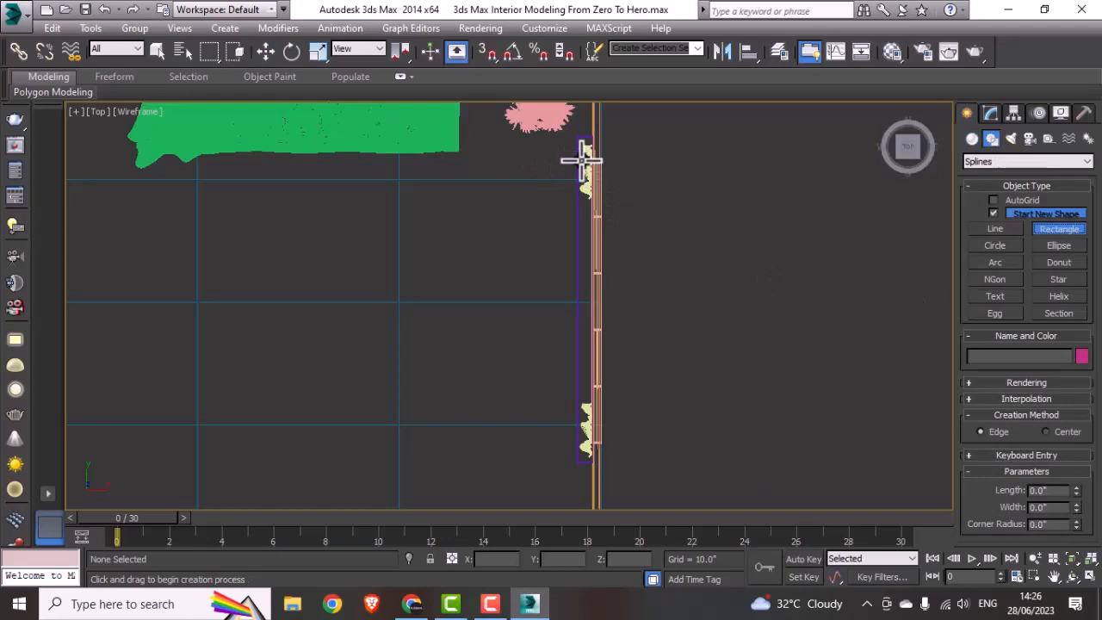
{"action": "left_click_drag", "start_coordinate": [587, 160], "coordinate": [626, 442]}
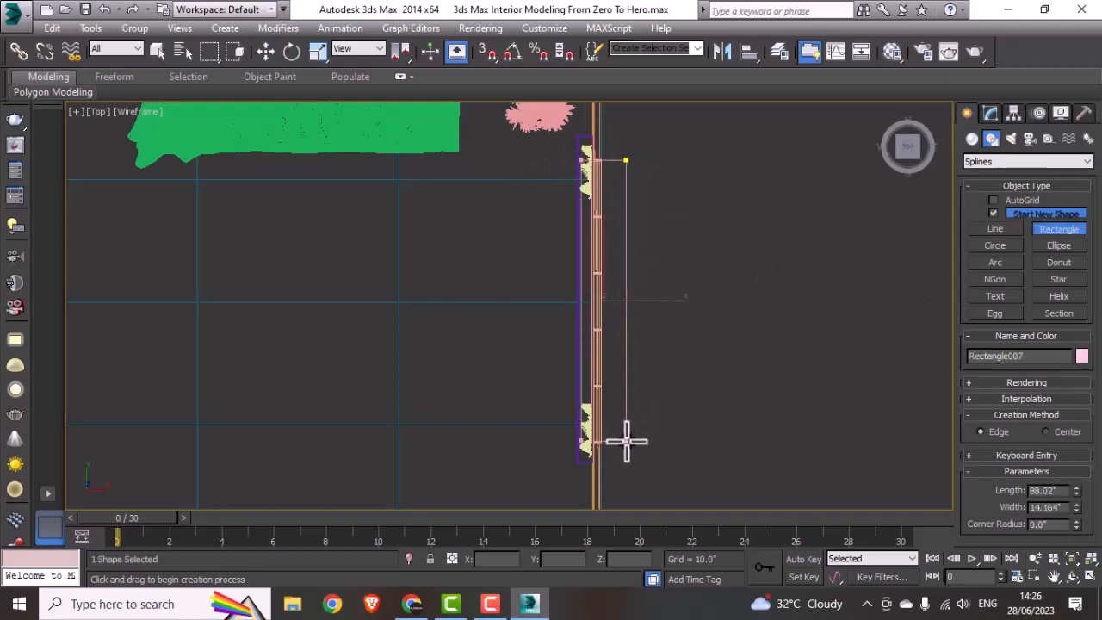
{"action": "left_click", "coordinate": [991, 113]}
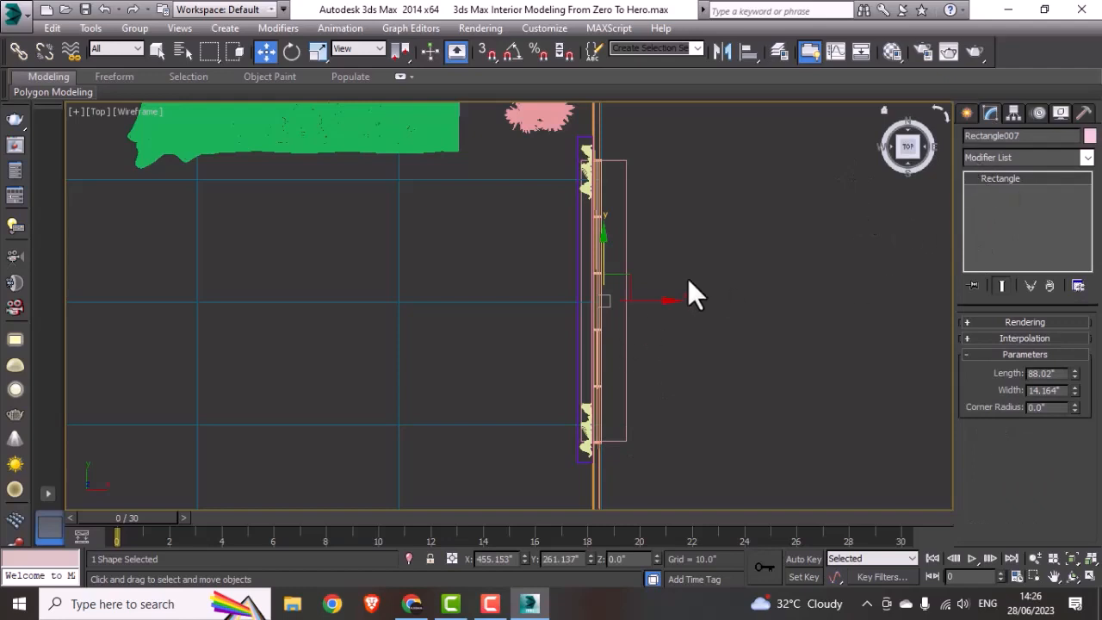
{"action": "left_click", "coordinate": [1040, 157]}
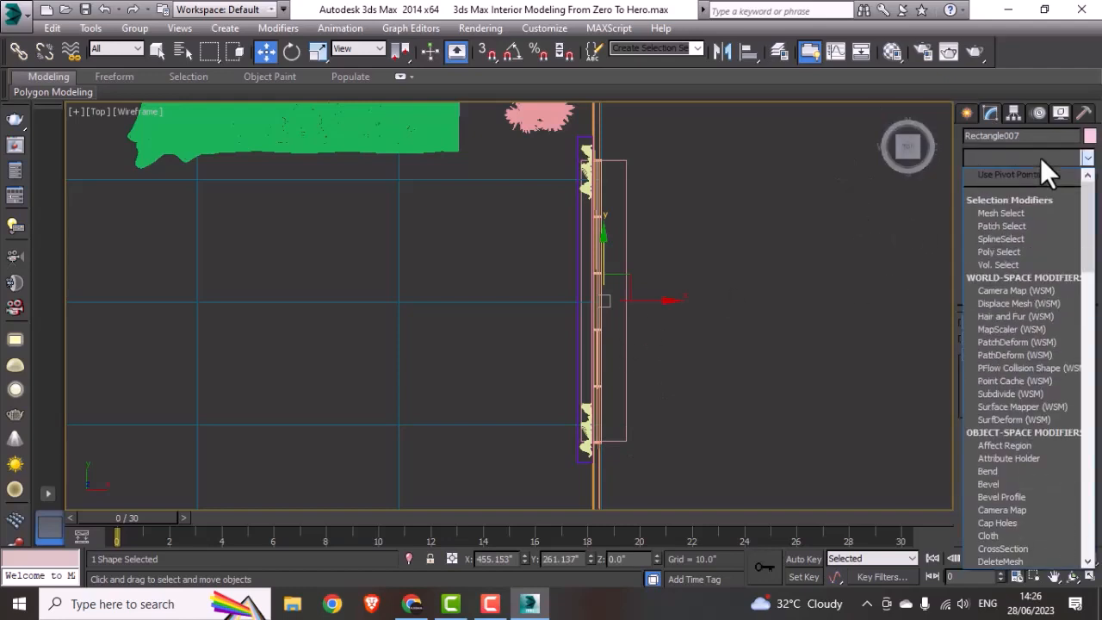
{"action": "key", "text": "e"}
{"action": "left_click", "coordinate": [1011, 211]}
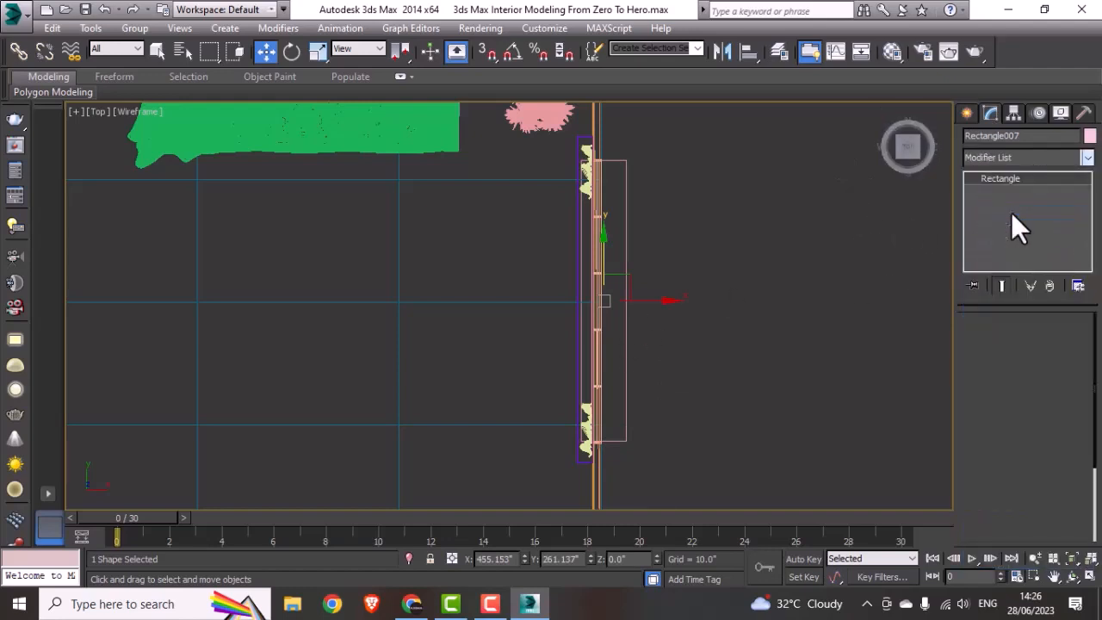
{"action": "key", "text": "ctrl+z"}
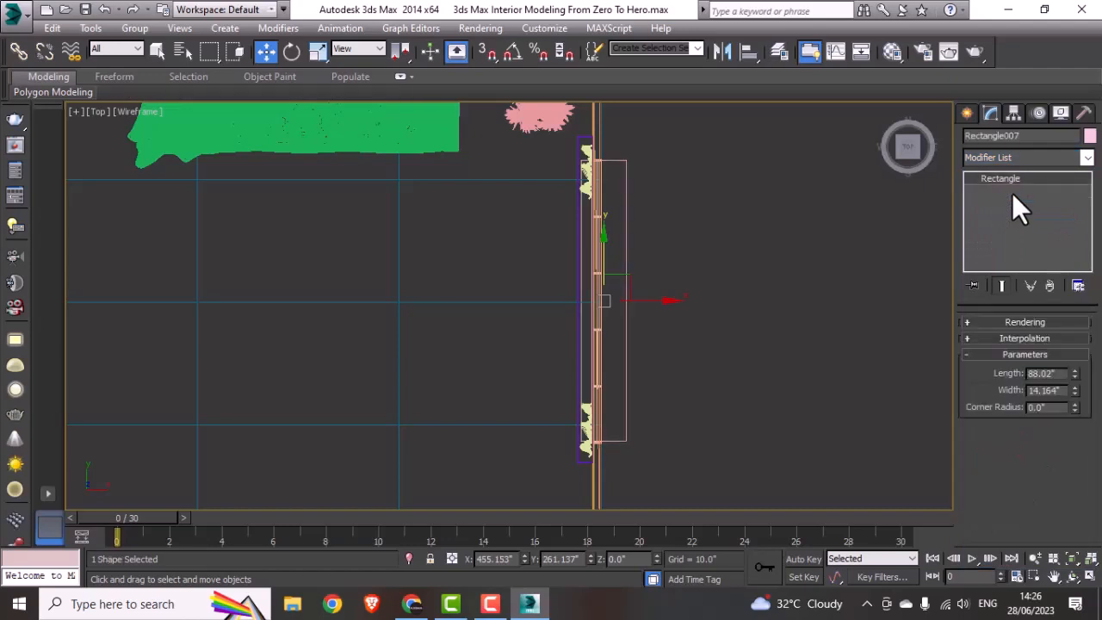
Step: Apply an Edit Spline modifier to the window rectangle and enter its Vertex level
{"action": "left_click", "coordinate": [1012, 157]}
{"action": "key", "text": "e"}
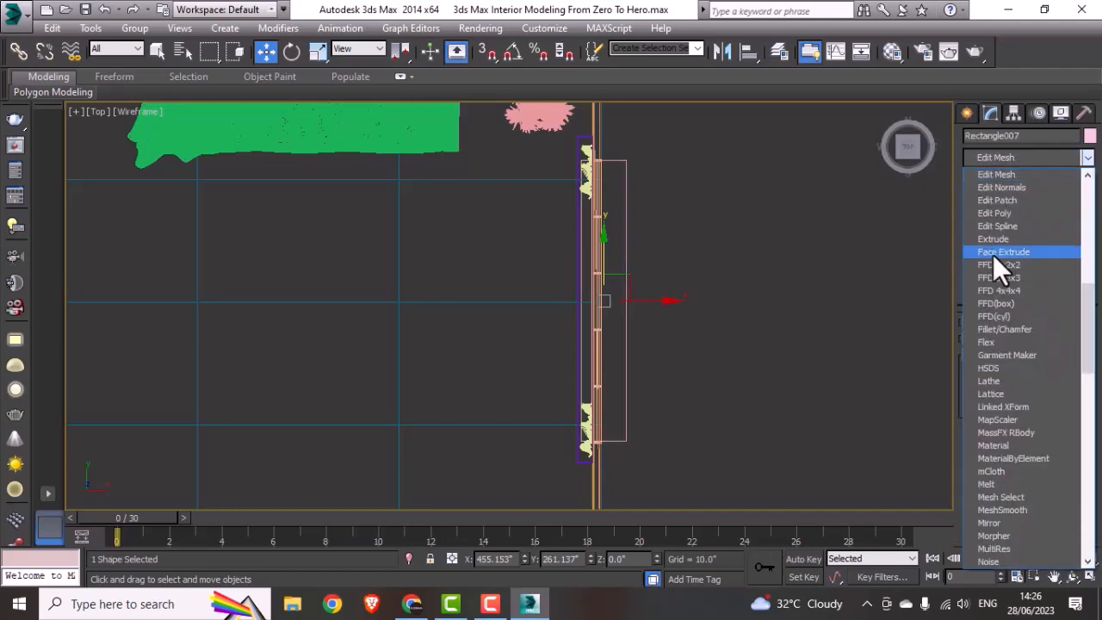
{"action": "left_click", "coordinate": [1006, 227]}
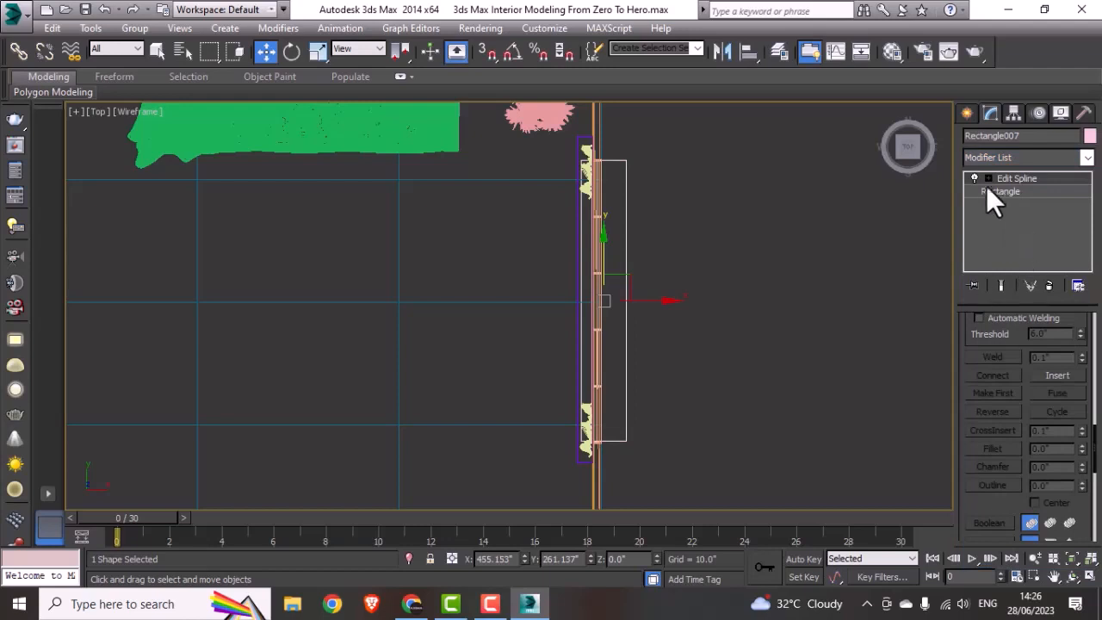
{"action": "left_click", "coordinate": [986, 178]}
{"action": "left_click", "coordinate": [1000, 190]}
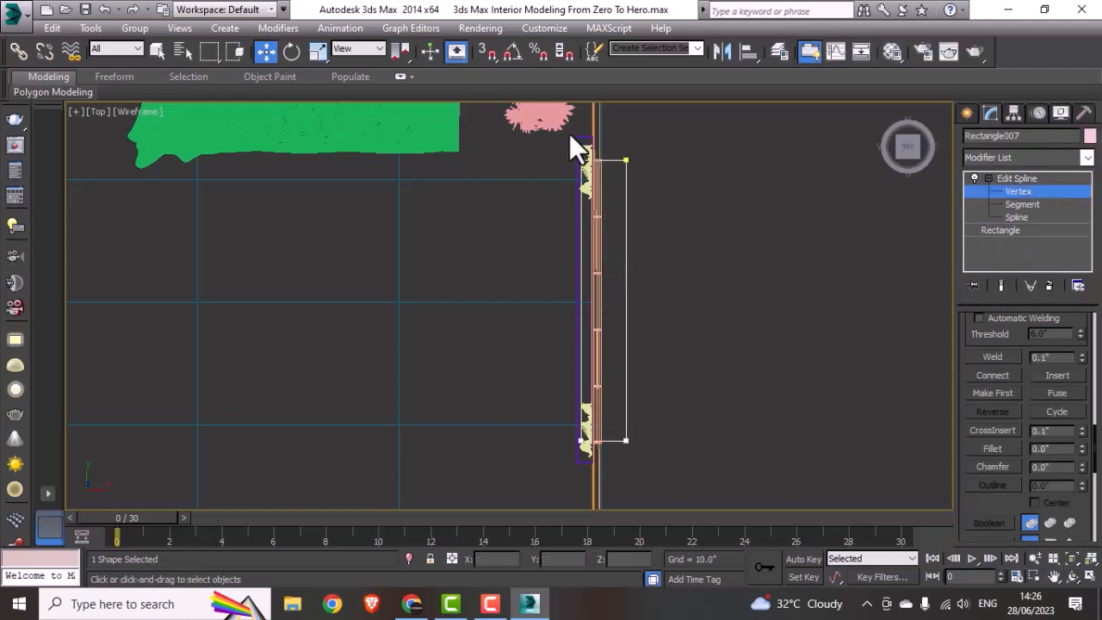
Step: Move the vertex pairs at both ends of the rectangle to line up with the window opening's ends, and leave vertex editing
{"action": "scroll", "coordinate": [602, 164], "scroll_direction": "up", "scroll_amount": 5}
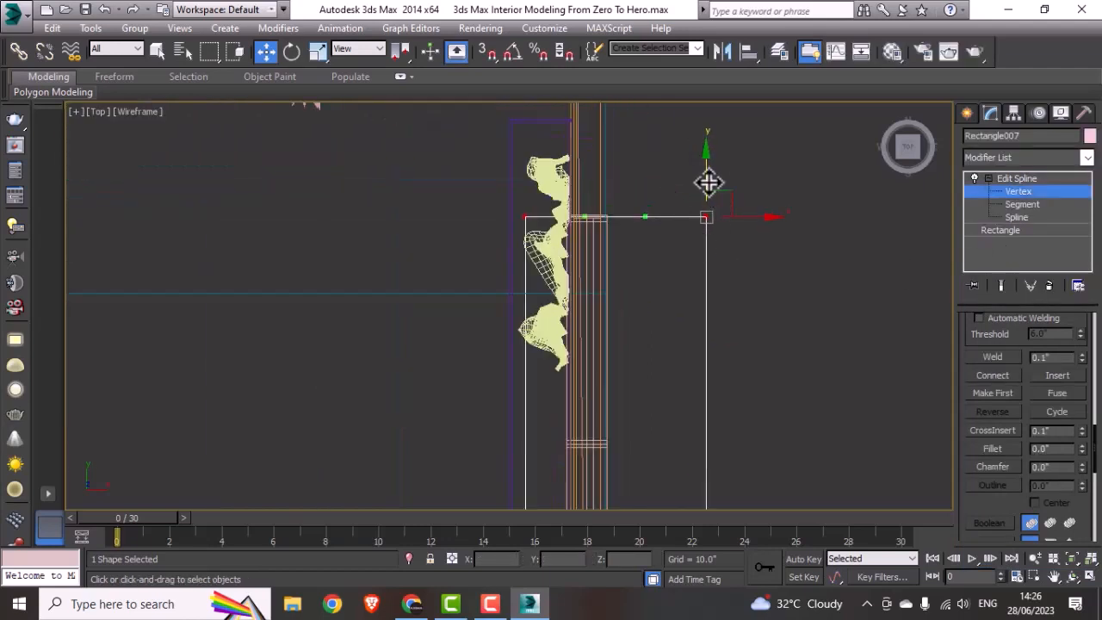
{"action": "left_click_drag", "start_coordinate": [707, 164], "coordinate": [699, 181]}
{"action": "scroll", "coordinate": [561, 215], "scroll_direction": "down", "scroll_amount": 5}
{"action": "scroll", "coordinate": [604, 249], "scroll_direction": "up", "scroll_amount": 4}
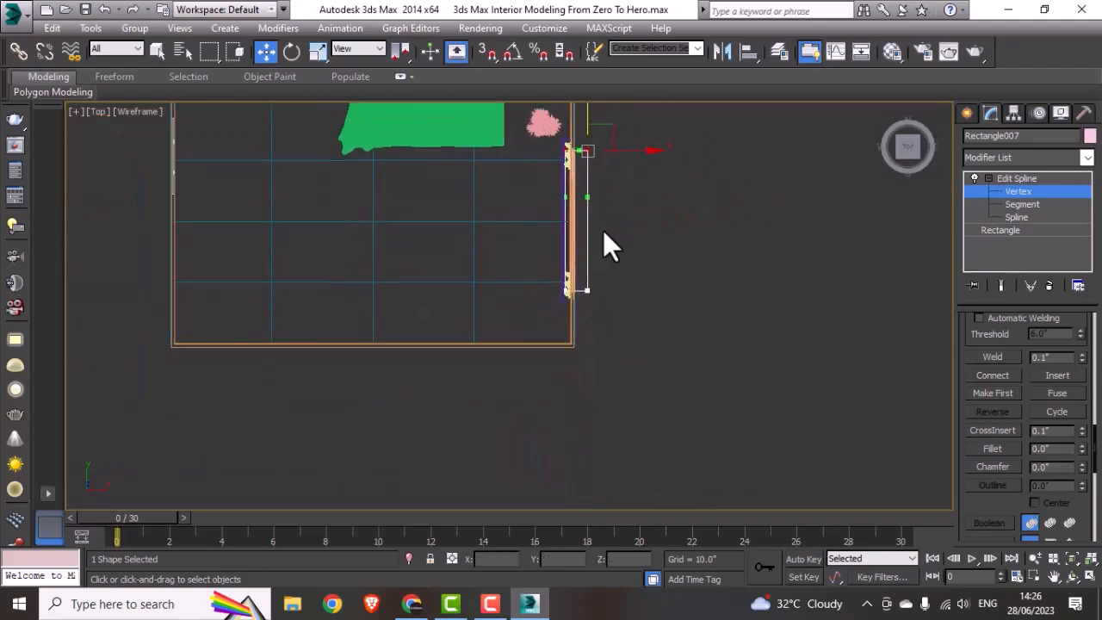
{"action": "scroll", "coordinate": [427, 274], "scroll_direction": "up", "scroll_amount": 5}
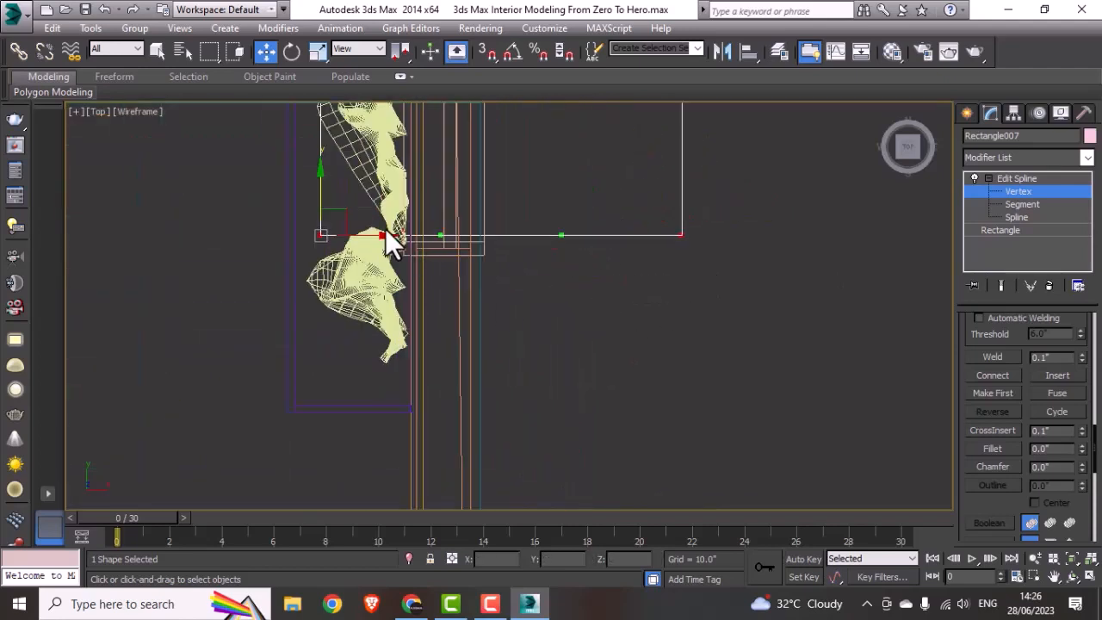
{"action": "left_click_drag", "start_coordinate": [317, 195], "coordinate": [307, 207]}
{"action": "left_click", "coordinate": [680, 247]}
{"action": "scroll", "coordinate": [639, 278], "scroll_direction": "down", "scroll_amount": 3}
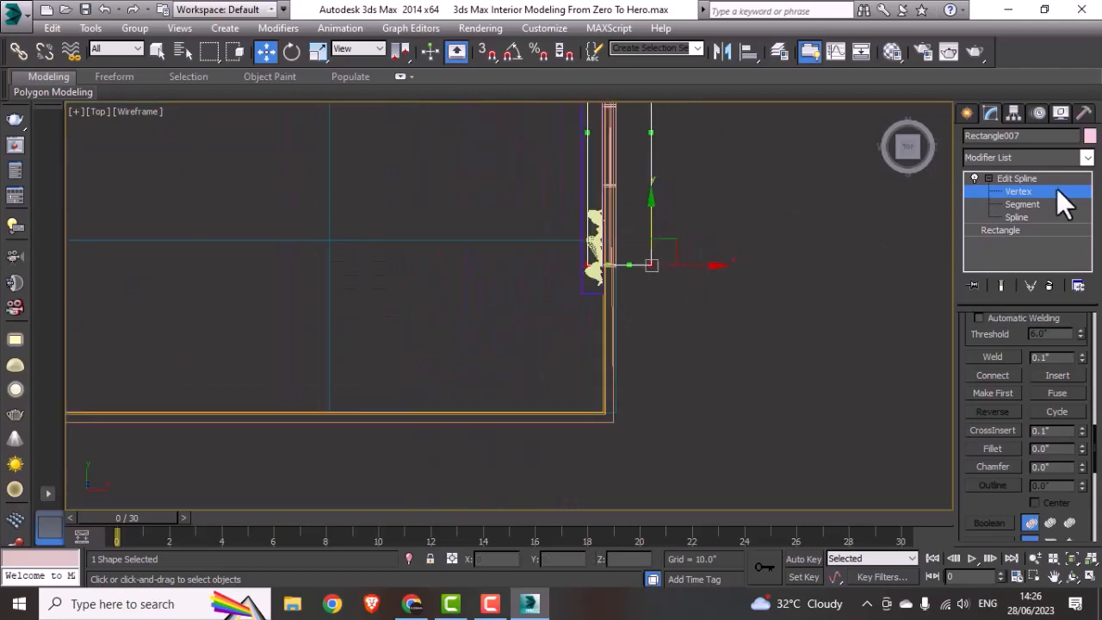
{"action": "left_click", "coordinate": [1041, 189]}
Step: Extrude the window rectangle to a height of 12"
{"action": "left_click", "coordinate": [1014, 156]}
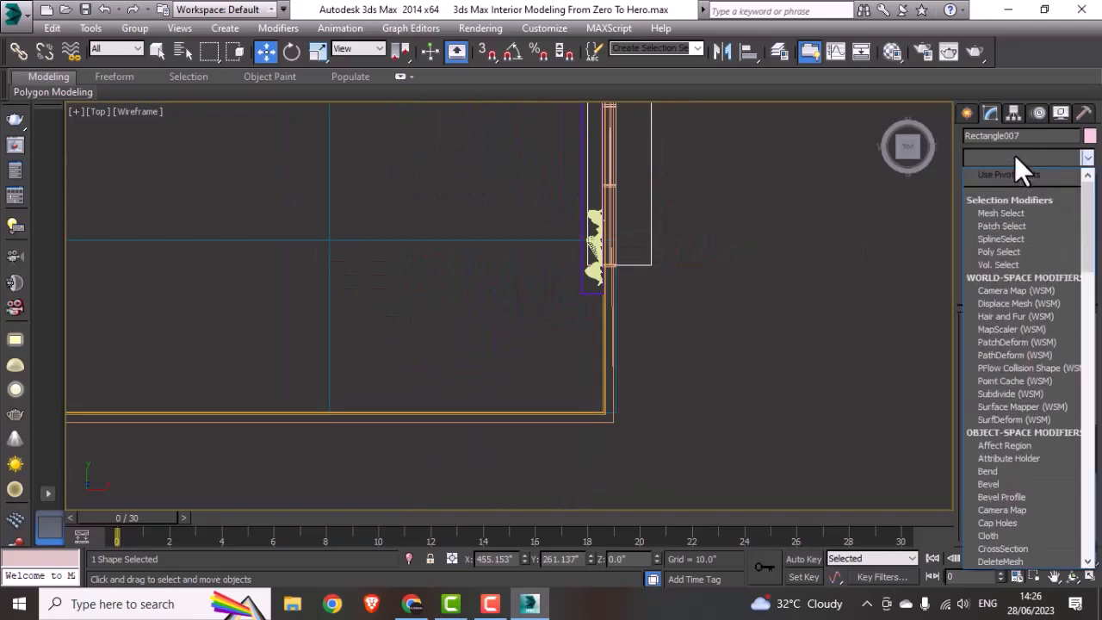
{"action": "type", "text": "ex"}
{"action": "left_click", "coordinate": [1012, 169]}
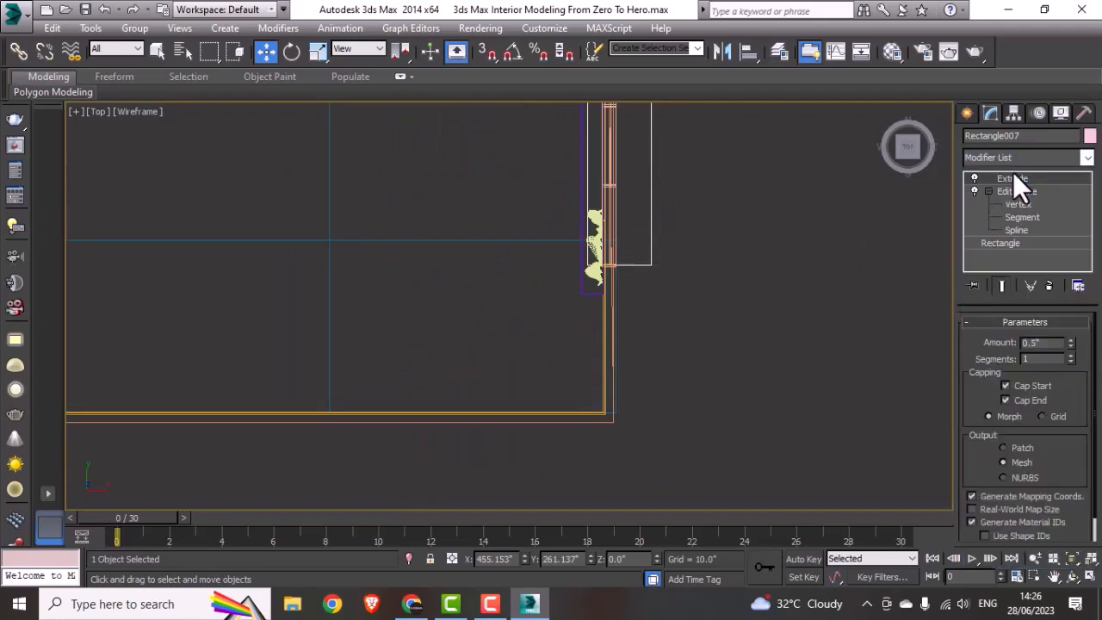
{"action": "middle_click_drag", "start_coordinate": [746, 431], "coordinate": [689, 473], "text": "alt"}
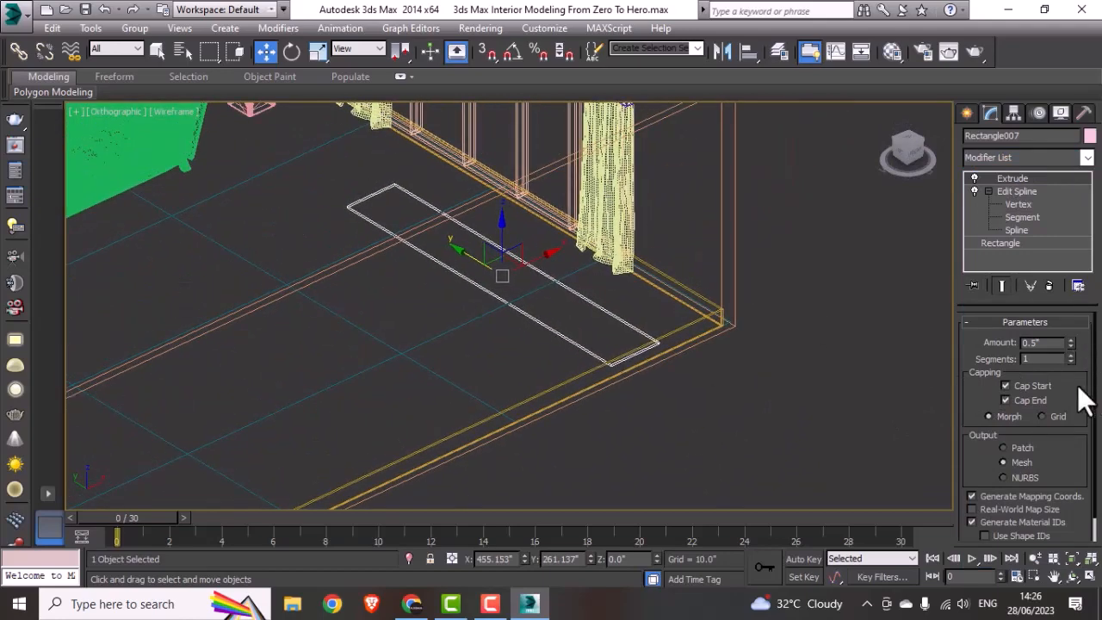
{"action": "double_click", "coordinate": [1052, 343]}
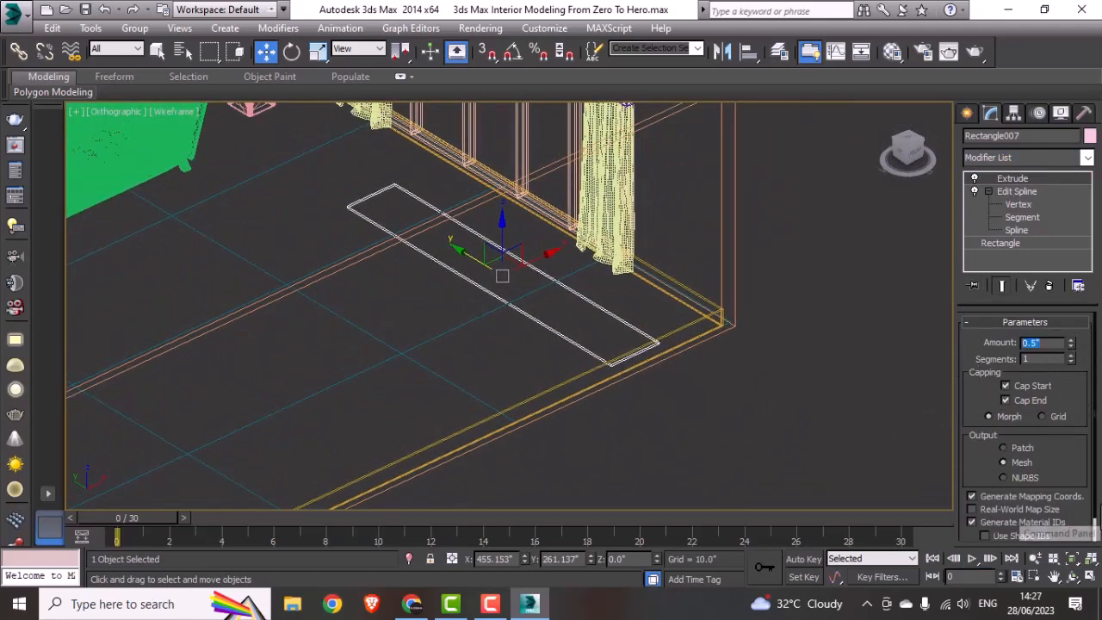
{"action": "type", "text": "12"}
{"action": "key", "text": "Return"}
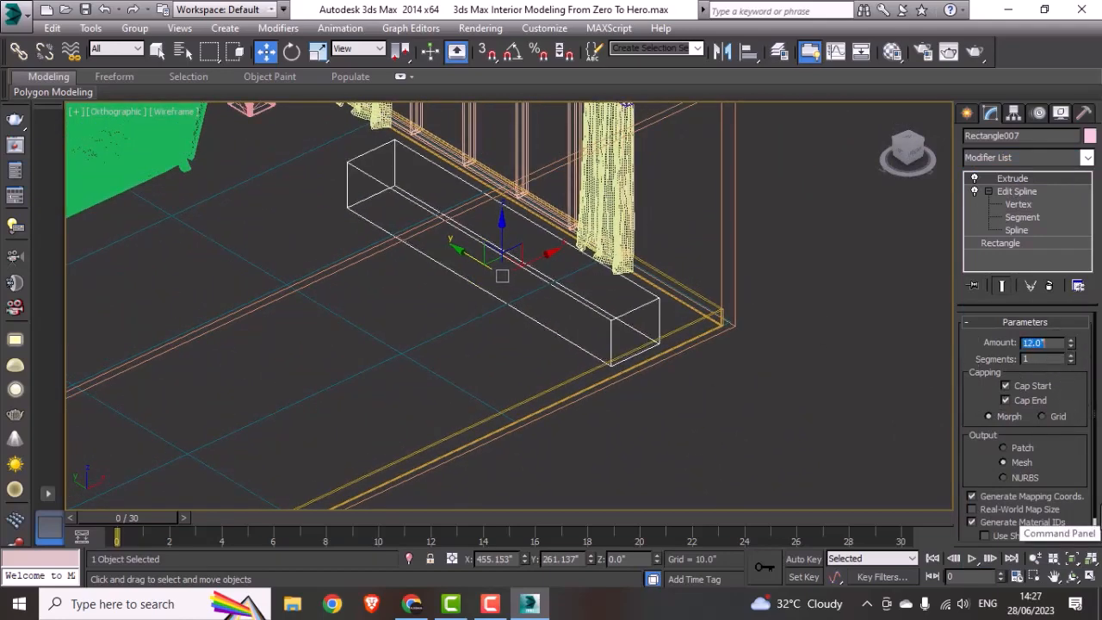
Step: In the Left view, raise the extruded block until it crosses the skirting along the window opening
{"action": "middle_click_drag", "start_coordinate": [653, 386], "coordinate": [589, 389], "text": "alt"}
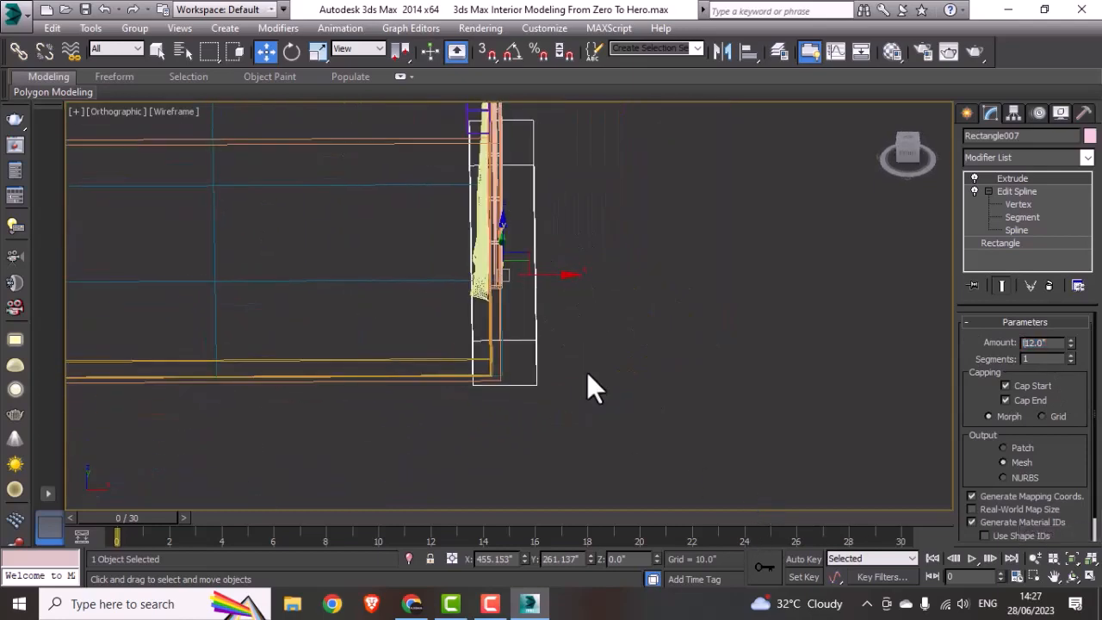
{"action": "left_click", "coordinate": [629, 348]}
{"action": "key", "text": "l"}
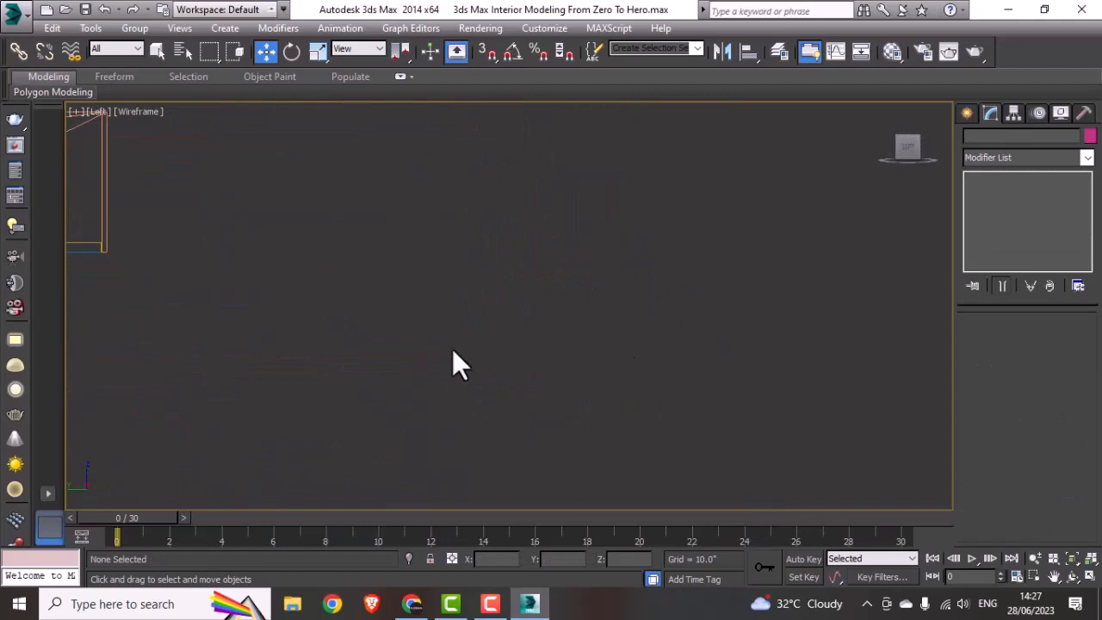
{"action": "middle_click_drag", "start_coordinate": [452, 349], "coordinate": [885, 467]}
{"action": "middle_click_drag", "start_coordinate": [487, 366], "coordinate": [495, 366]}
{"action": "scroll", "coordinate": [473, 392], "scroll_direction": "up", "scroll_amount": 4}
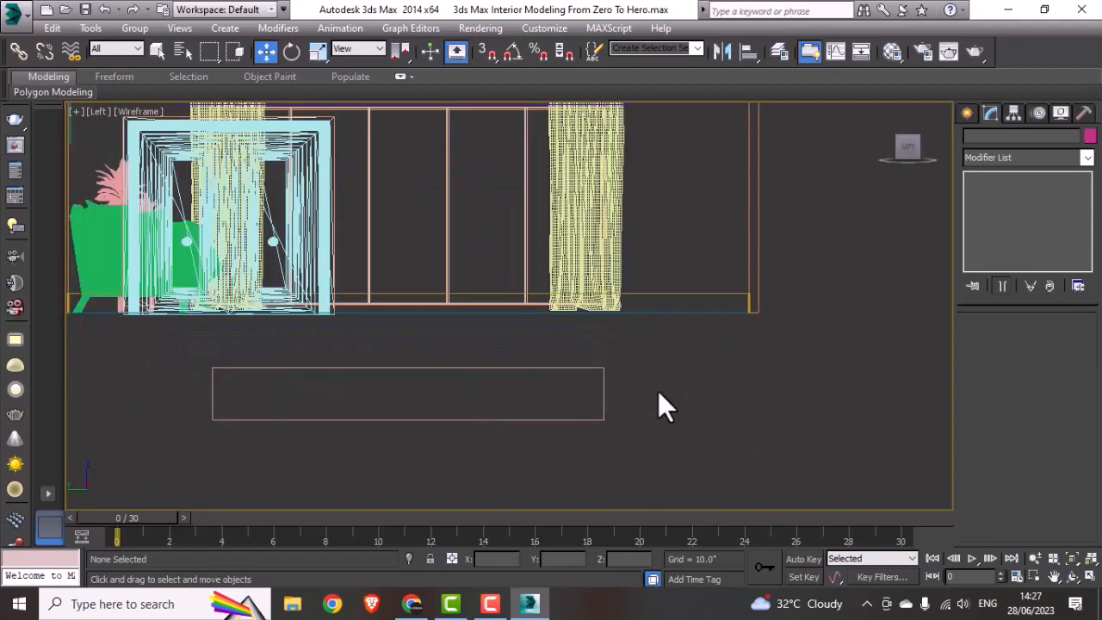
{"action": "left_click", "coordinate": [408, 420]}
{"action": "left_click_drag", "start_coordinate": [410, 387], "coordinate": [433, 288]}
Step: Subtract the extruded block from the wall skirting with ProBoolean, and leave the picking mode
{"action": "left_click", "coordinate": [684, 296]}
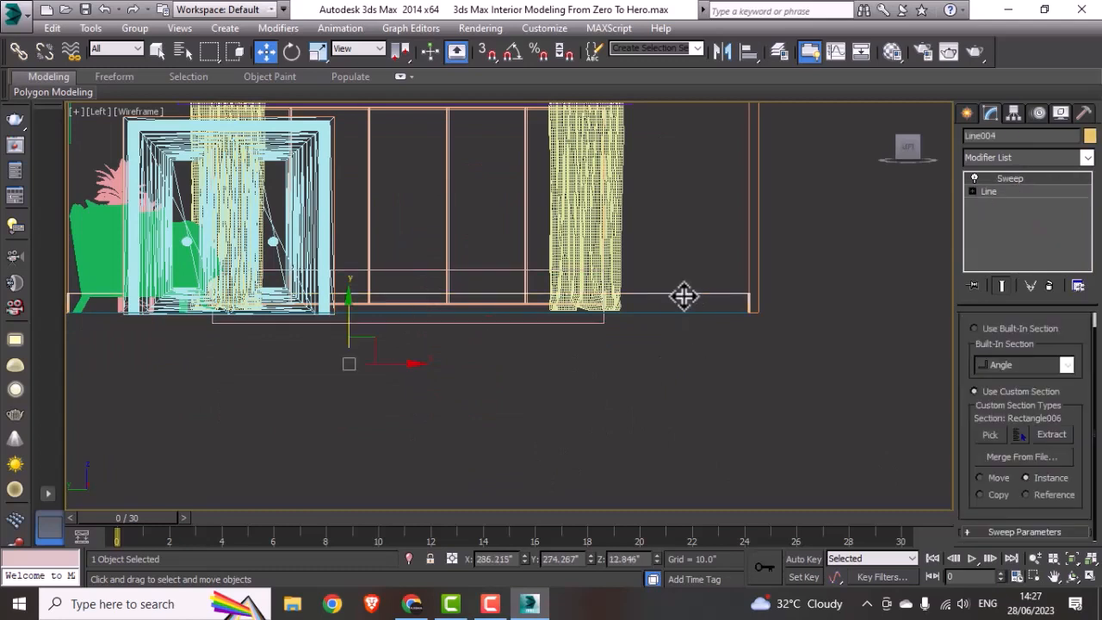
{"action": "left_click", "coordinate": [969, 116]}
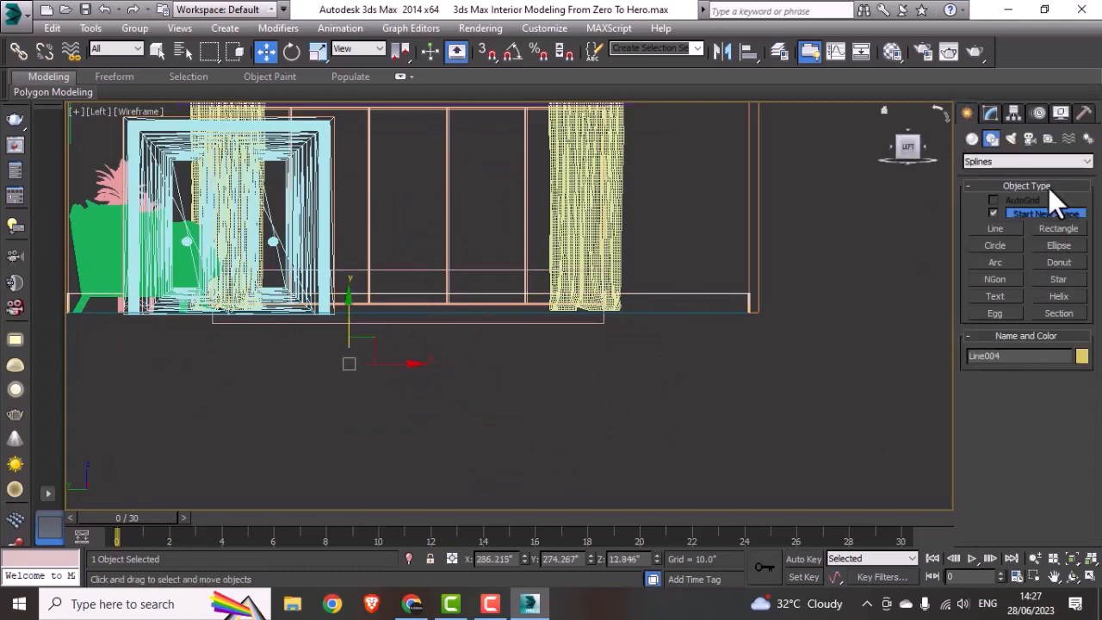
{"action": "left_click", "coordinate": [976, 138]}
{"action": "left_click", "coordinate": [988, 163]}
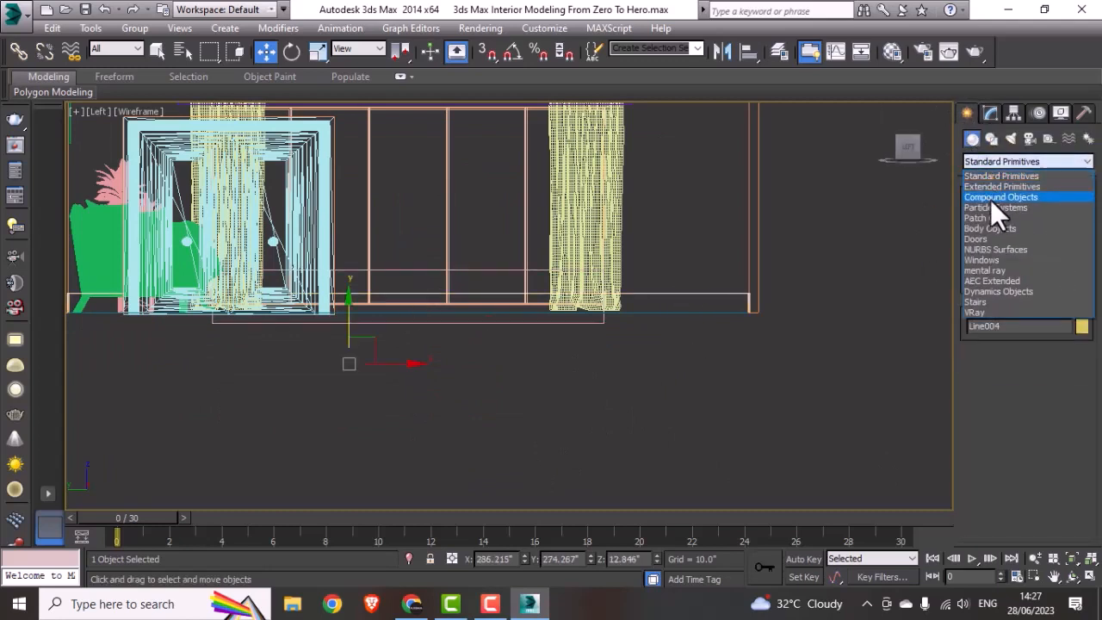
{"action": "left_click", "coordinate": [990, 199]}
{"action": "left_click", "coordinate": [995, 300]}
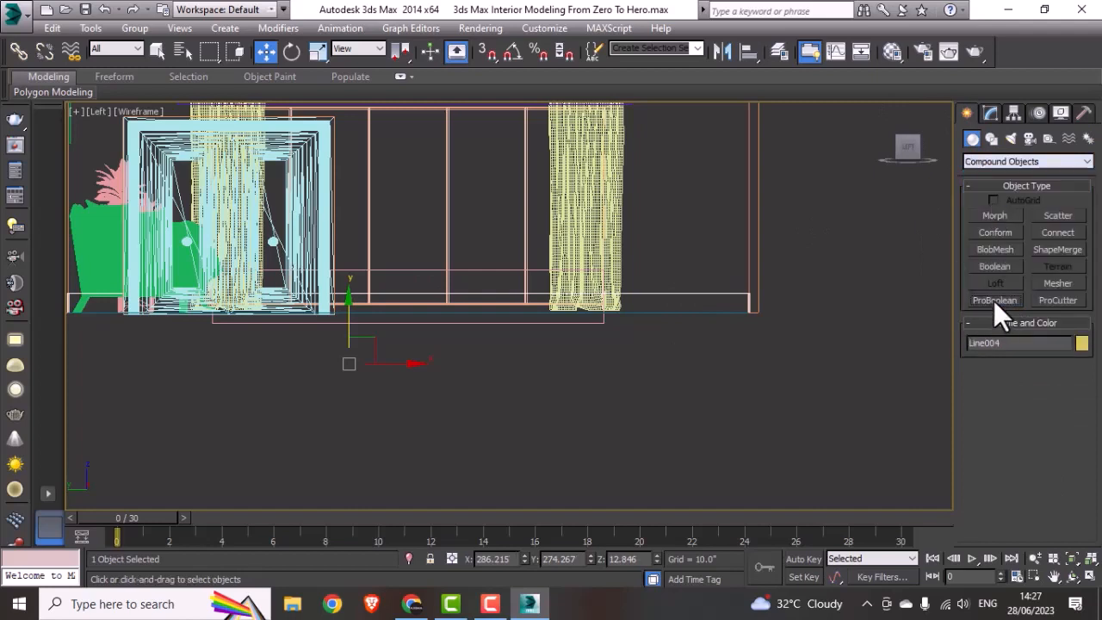
{"action": "left_click", "coordinate": [1005, 386]}
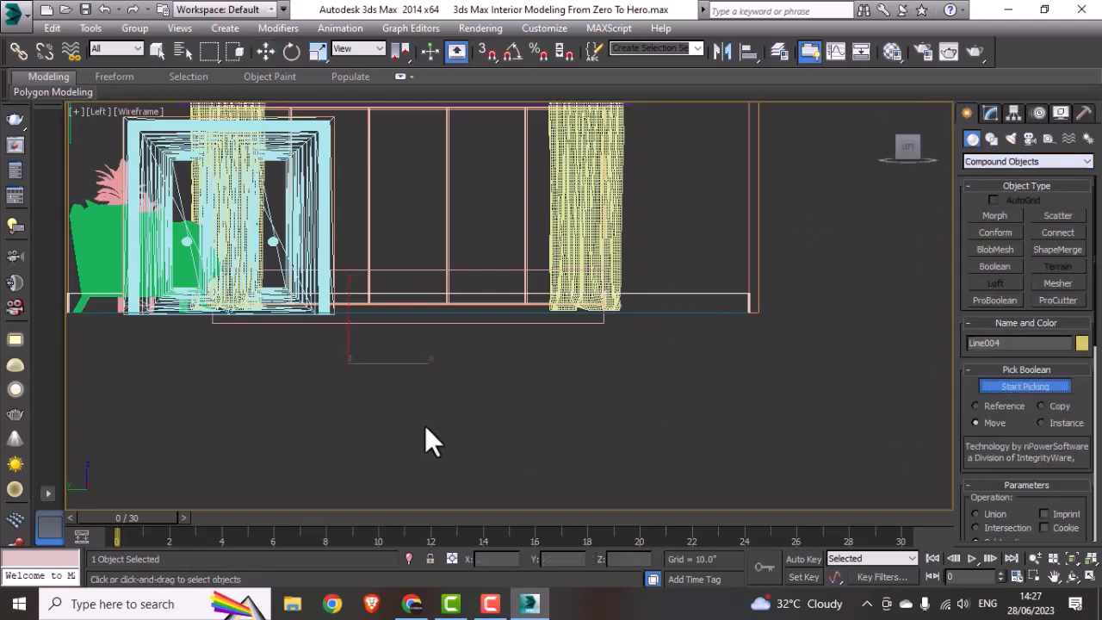
{"action": "left_click", "coordinate": [466, 322]}
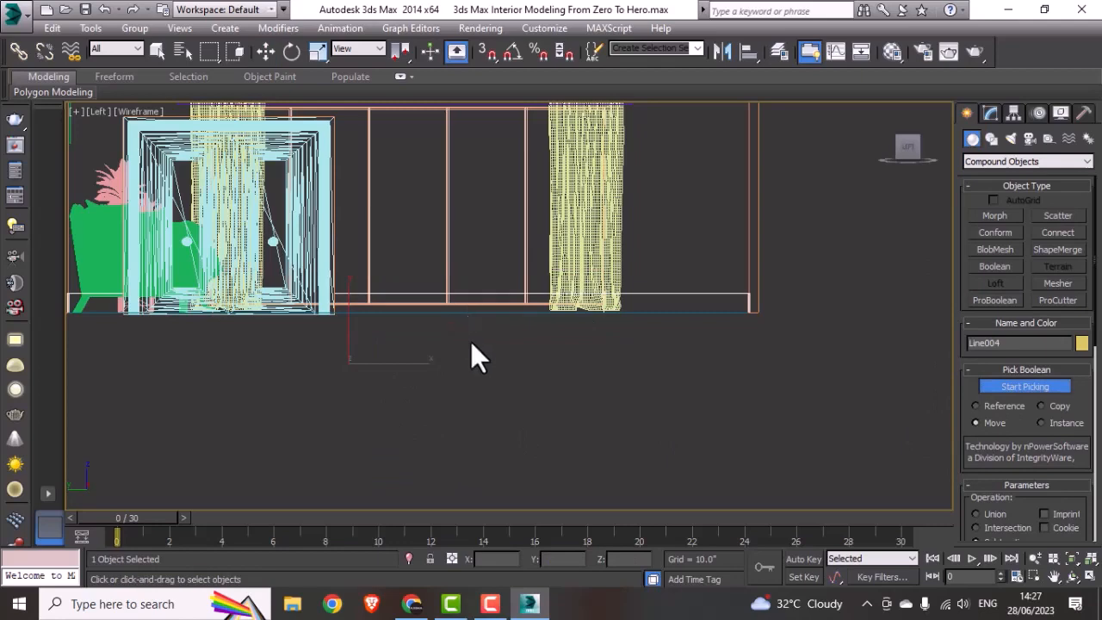
{"action": "scroll", "coordinate": [617, 370], "scroll_direction": "down", "scroll_amount": 2}
{"action": "key", "text": "w"}
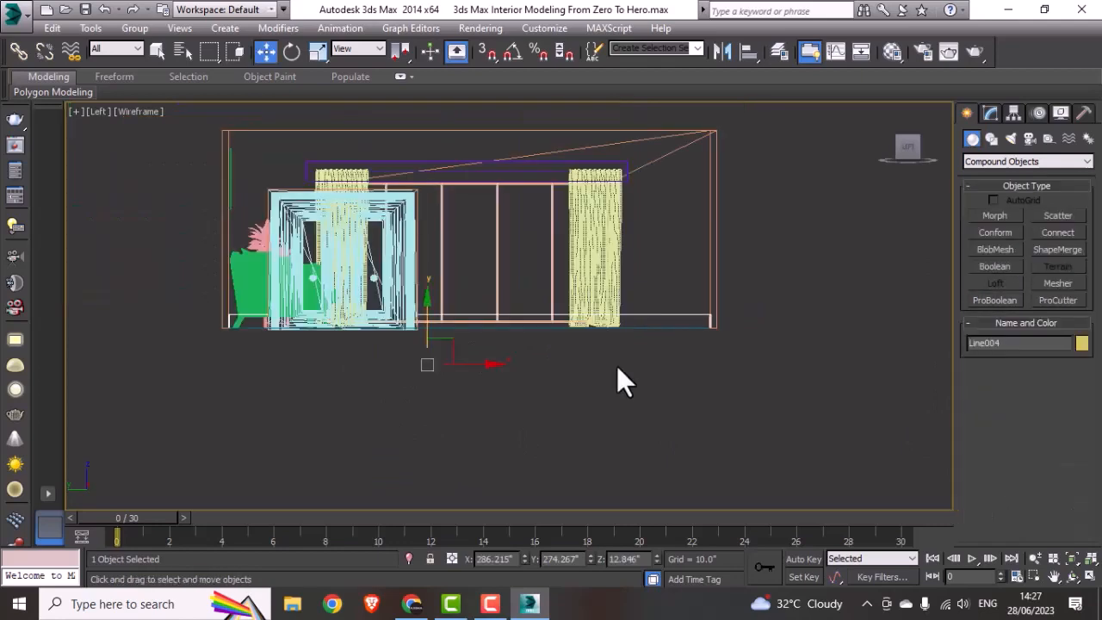
Step: Examine the skirting beside the window and behind the curtain up close in the shaded view
{"action": "key", "text": "alt+w"}
{"action": "middle_click", "coordinate": [744, 420]}
{"action": "key", "text": "alt+w"}
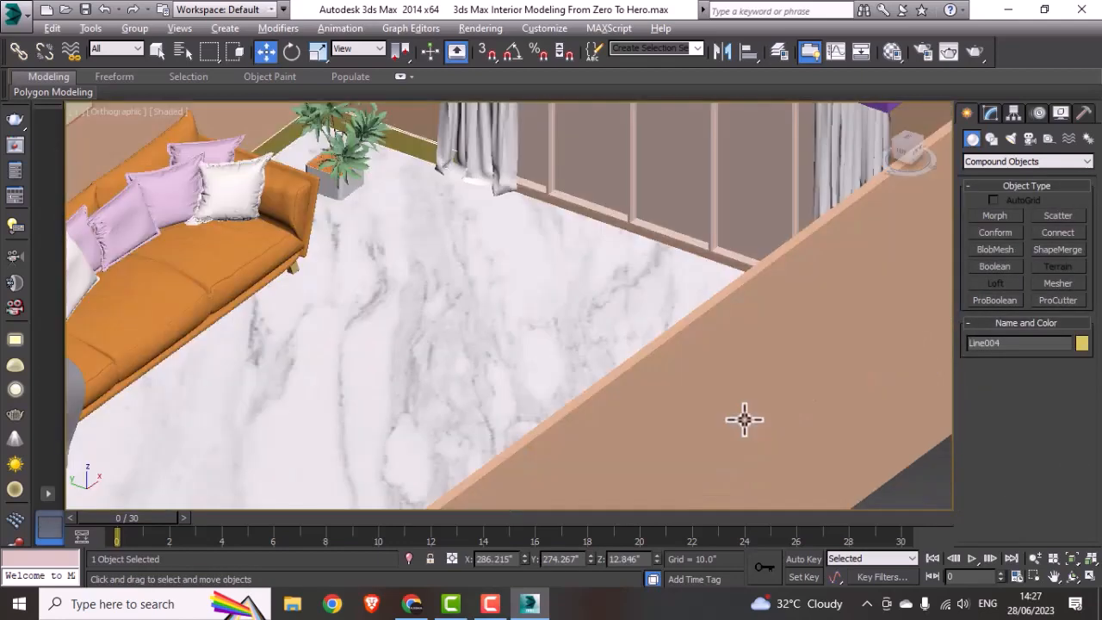
{"action": "scroll", "coordinate": [662, 335], "scroll_direction": "up", "scroll_amount": 2}
{"action": "middle_click_drag", "start_coordinate": [612, 258], "coordinate": [667, 411]}
{"action": "mouse_move", "coordinate": [666, 373]}
{"action": "middle_mouse_down", "text": "alt"}
{"action": "mouse_move", "coordinate": [732, 363]}
{"action": "mouse_move", "coordinate": [648, 367]}
{"action": "middle_mouse_up", "text": "alt"}
{"action": "scroll", "coordinate": [484, 329], "scroll_direction": "up", "scroll_amount": 2}
{"action": "scroll", "coordinate": [484, 329], "scroll_direction": "up", "scroll_amount": 1}
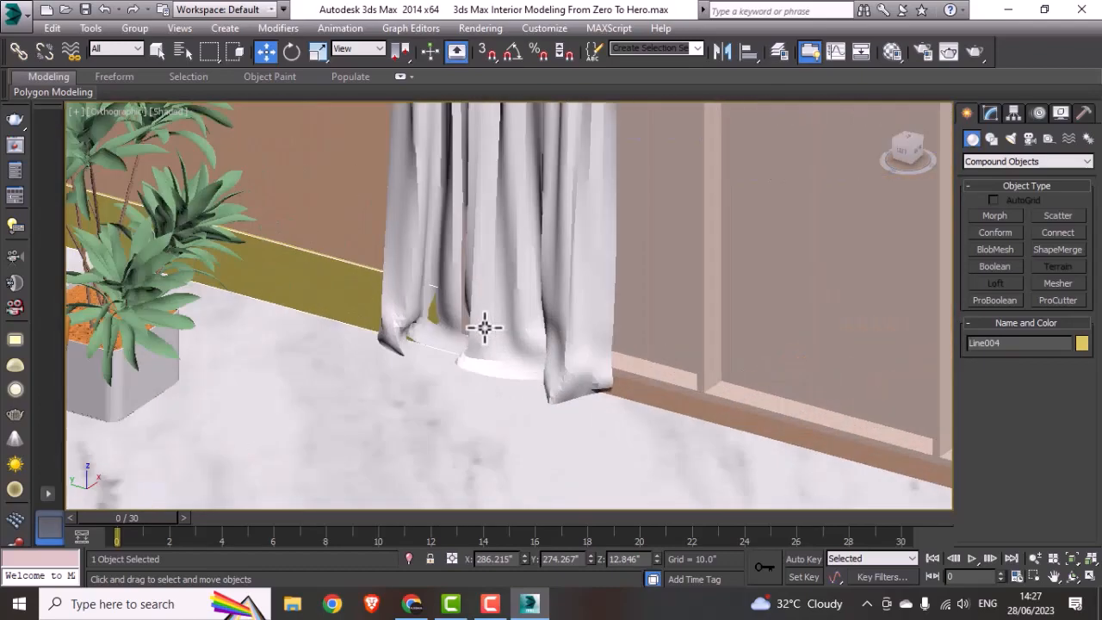
Step: Move the curtain nearest the plant about 0.18" away from the window wall in the Top view
{"action": "left_click", "coordinate": [485, 327]}
{"action": "scroll", "coordinate": [485, 325], "scroll_direction": "down", "scroll_amount": 4}
{"action": "key", "text": "alt+w"}
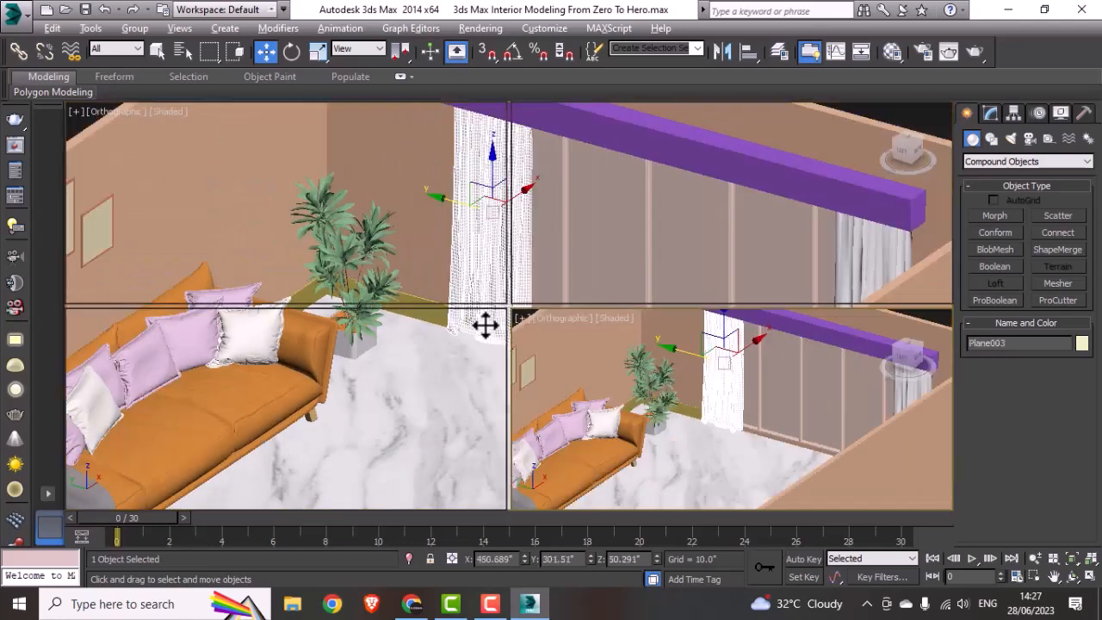
{"action": "key", "text": "alt+w"}
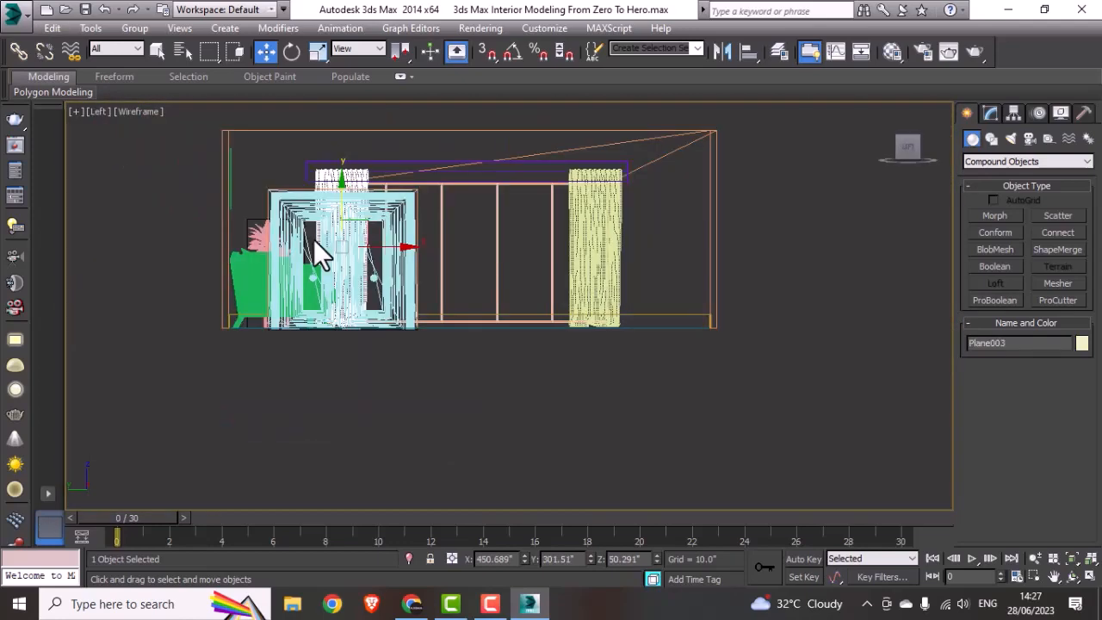
{"action": "key", "text": "alt+w"}
{"action": "right_click", "coordinate": [795, 262]}
{"action": "key", "text": "alt+w"}
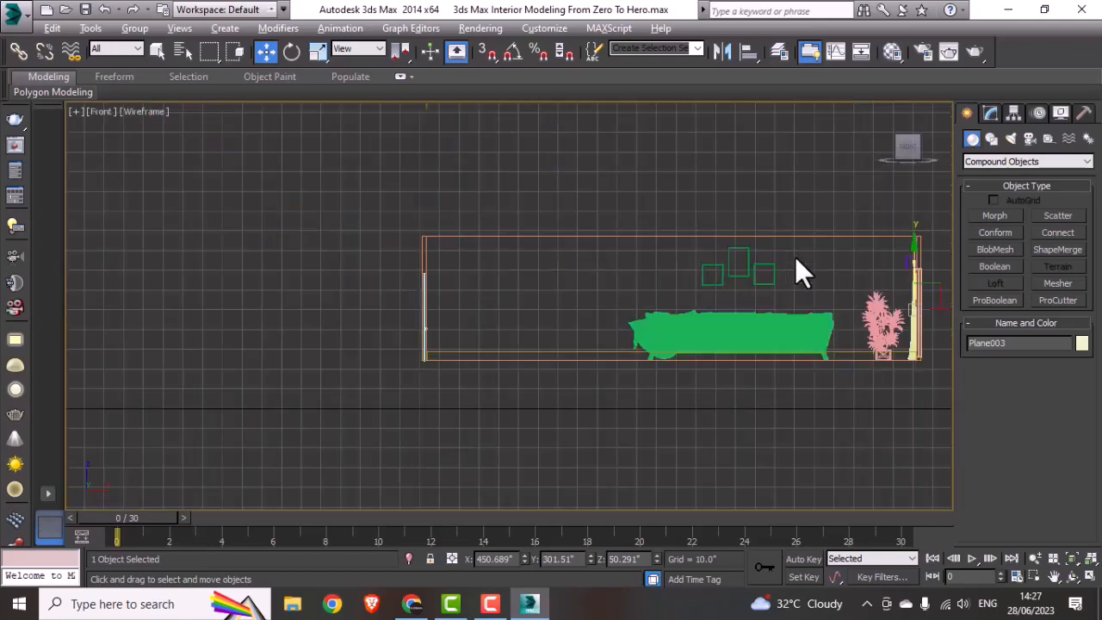
{"action": "key", "text": "t"}
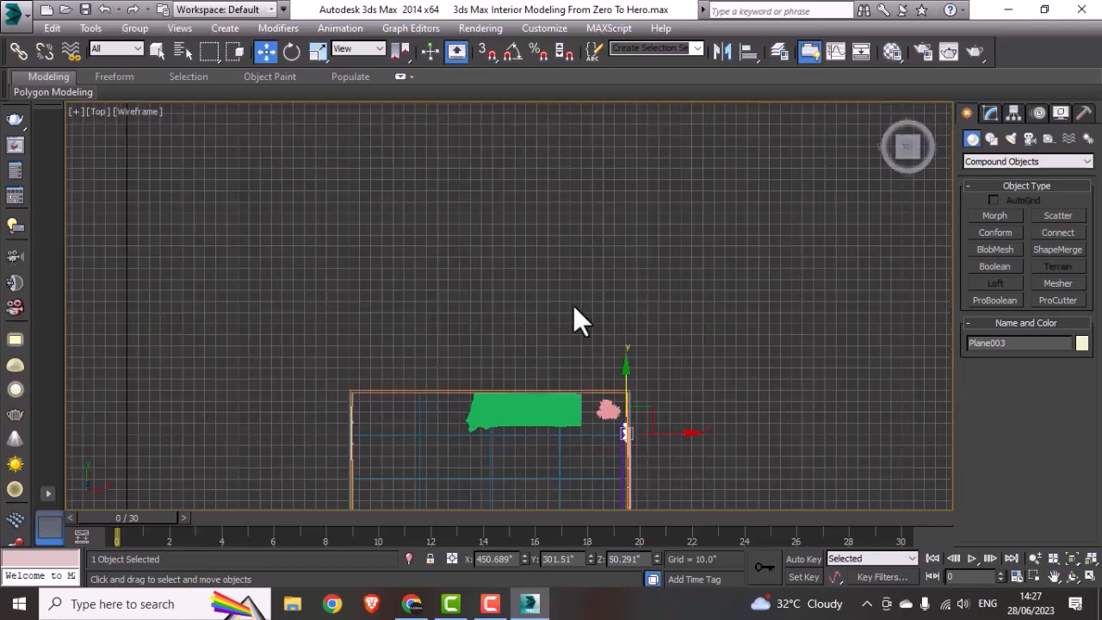
{"action": "middle_click_drag", "start_coordinate": [560, 344], "coordinate": [528, 270]}
{"action": "scroll", "coordinate": [594, 357], "scroll_direction": "up", "scroll_amount": 10}
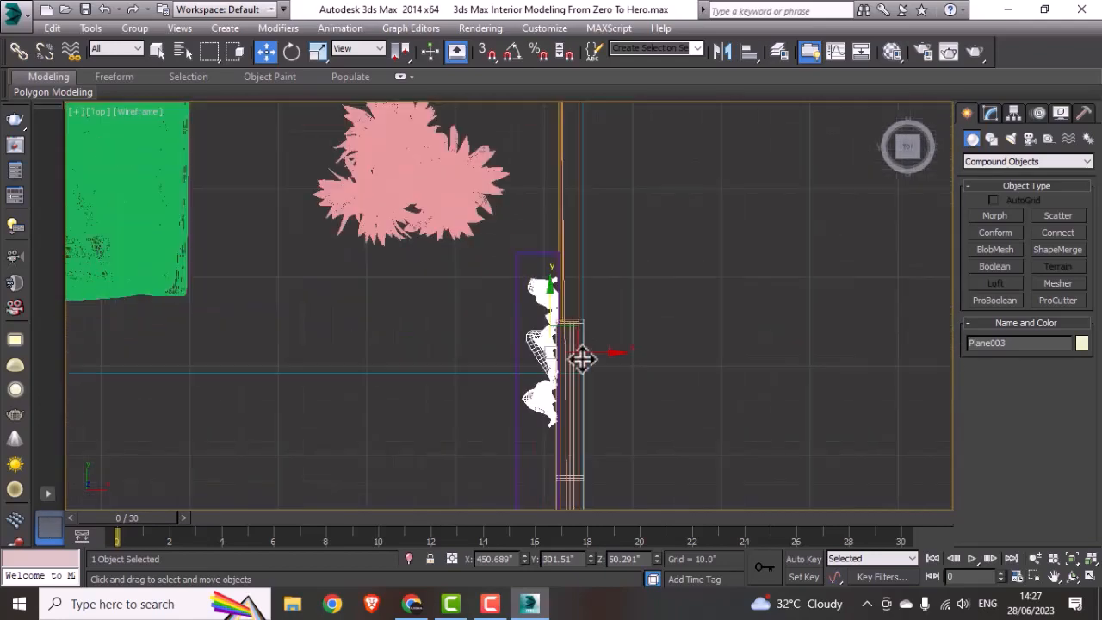
{"action": "mouse_move", "coordinate": [560, 346]}
{"action": "left_mouse_down"}
{"action": "mouse_move", "coordinate": [550, 345]}
{"action": "mouse_move", "coordinate": [557, 352]}
{"action": "left_mouse_up"}
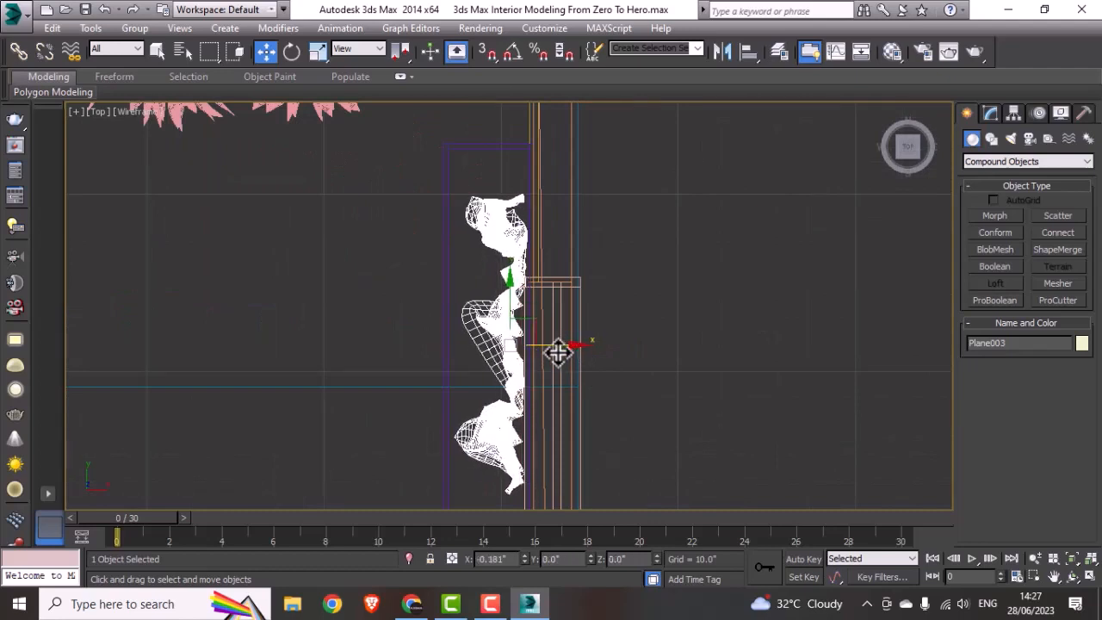
Step: Move the curtain at the window's other end about 0.32" away from the wall in the Top view
{"action": "scroll", "coordinate": [549, 356], "scroll_direction": "down", "scroll_amount": 8}
{"action": "middle_click_drag", "start_coordinate": [560, 437], "coordinate": [553, 255]}
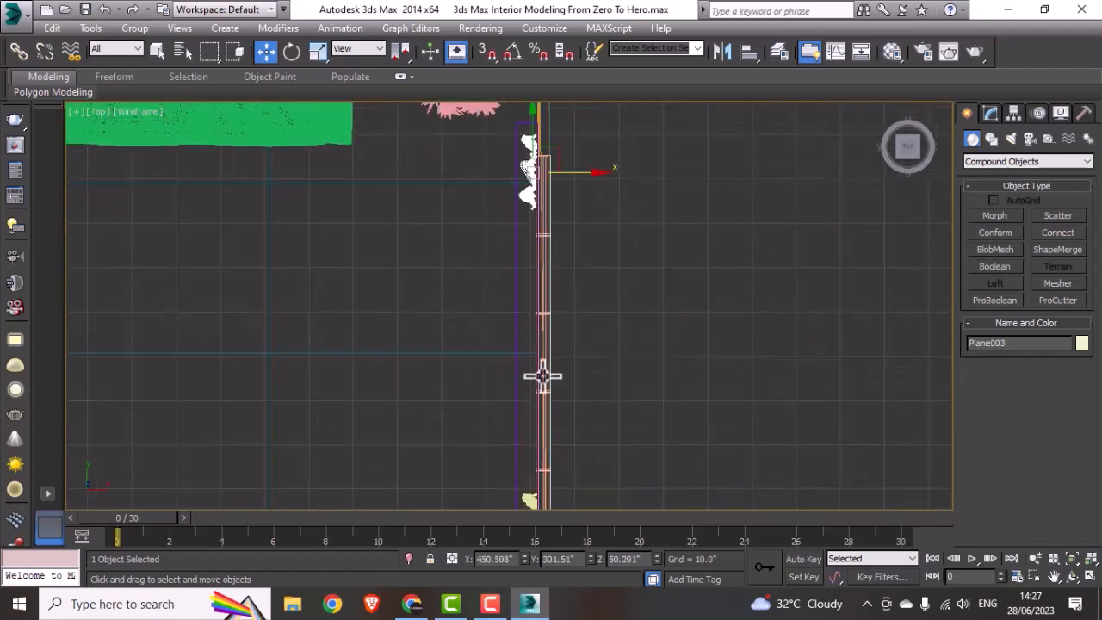
{"action": "middle_click_drag", "start_coordinate": [548, 452], "coordinate": [552, 312]}
{"action": "scroll", "coordinate": [532, 382], "scroll_direction": "up", "scroll_amount": 8}
{"action": "left_click", "coordinate": [536, 377]}
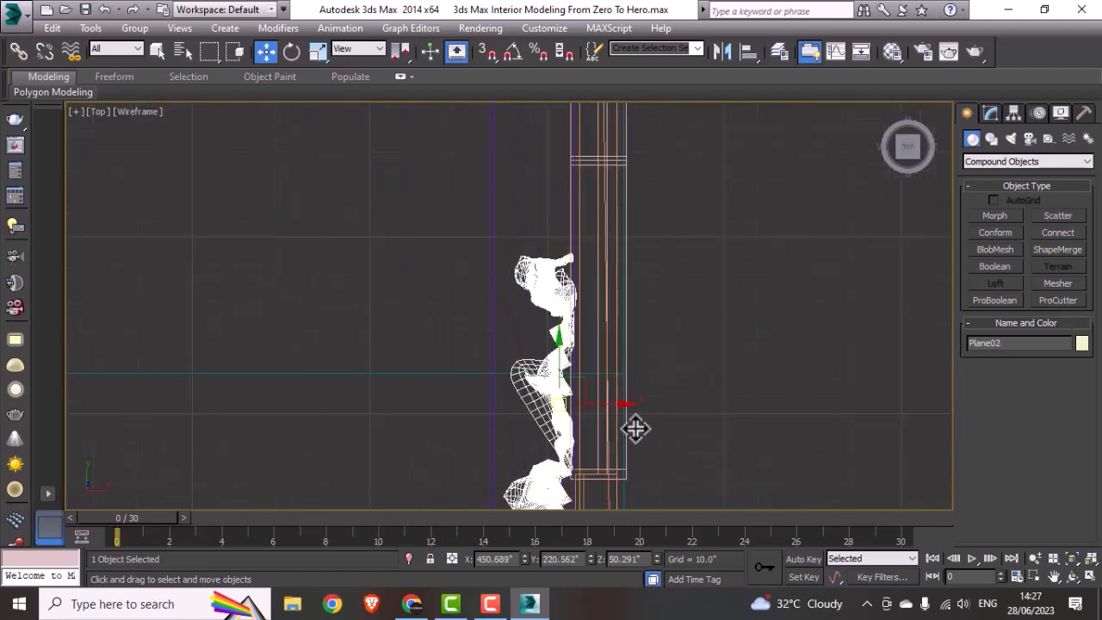
{"action": "left_click_drag", "start_coordinate": [615, 402], "coordinate": [610, 406]}
{"action": "scroll", "coordinate": [609, 406], "scroll_direction": "down", "scroll_amount": 8}
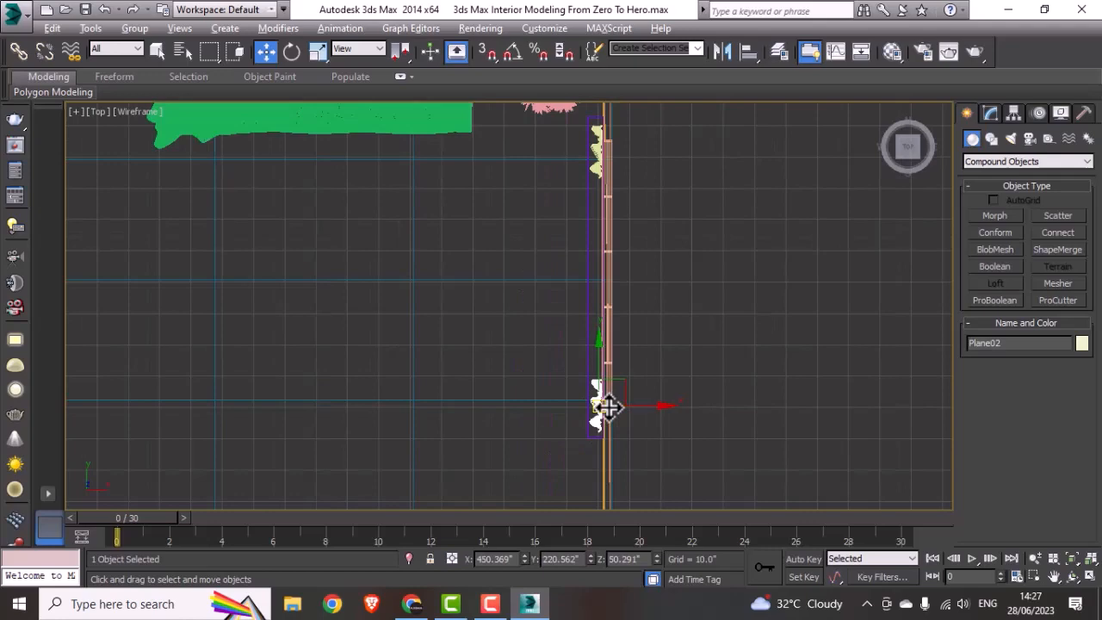
Step: Deselect the curtain and look over the whole furnished room in the shaded view
{"action": "key", "text": "alt+w"}
{"action": "right_click", "coordinate": [799, 442]}
{"action": "key", "text": "alt+w"}
{"action": "scroll", "coordinate": [718, 436], "scroll_direction": "up", "scroll_amount": 3}
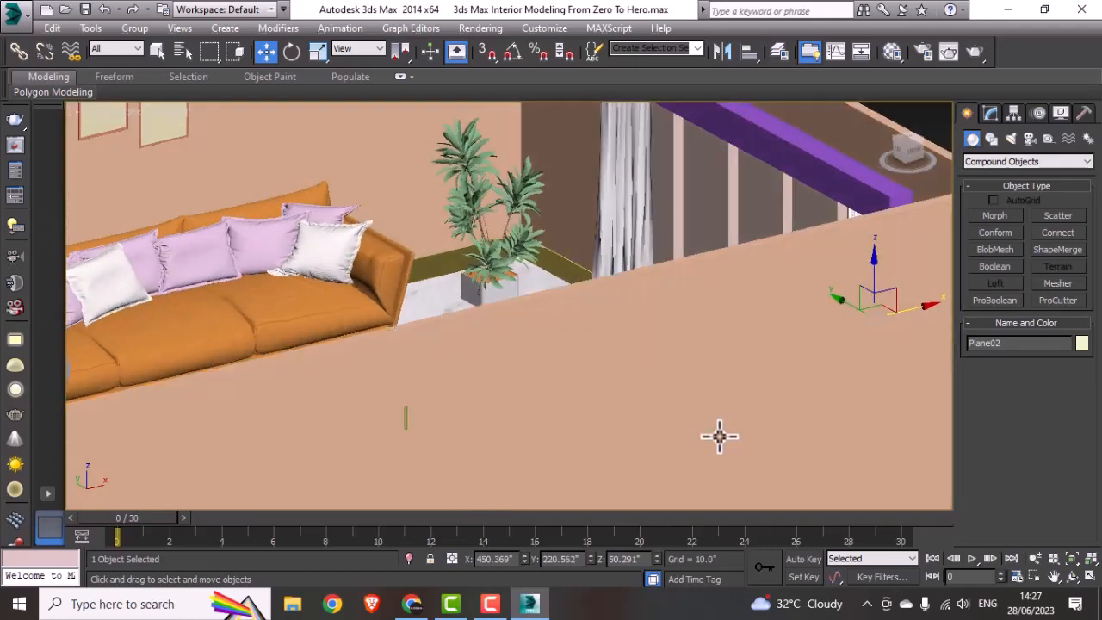
{"action": "scroll", "coordinate": [667, 401], "scroll_direction": "down", "scroll_amount": 8}
{"action": "left_click", "coordinate": [781, 304]}
{"action": "middle_click_drag", "start_coordinate": [585, 463], "coordinate": [559, 444], "text": "alt"}
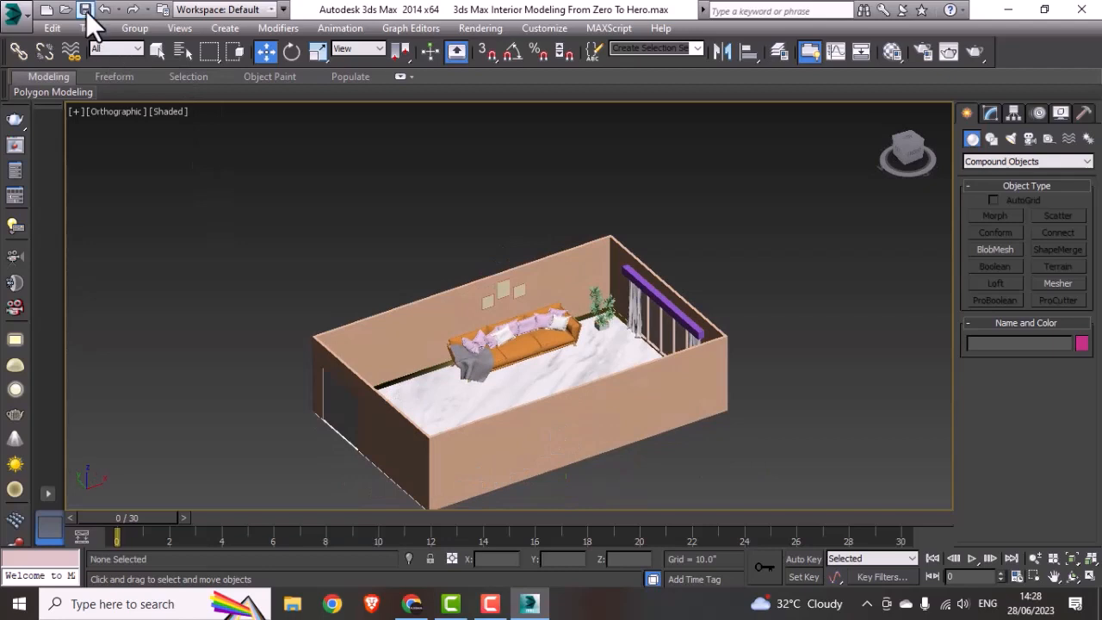
{"action": "mouse_move", "coordinate": [575, 375]}
{"action": "middle_mouse_down"}
{"action": "mouse_move", "coordinate": [581, 363]}
{"action": "mouse_move", "coordinate": [514, 373]}
{"action": "mouse_move", "coordinate": [509, 359]}
{"action": "mouse_move", "coordinate": [575, 369]}
{"action": "middle_mouse_up"}
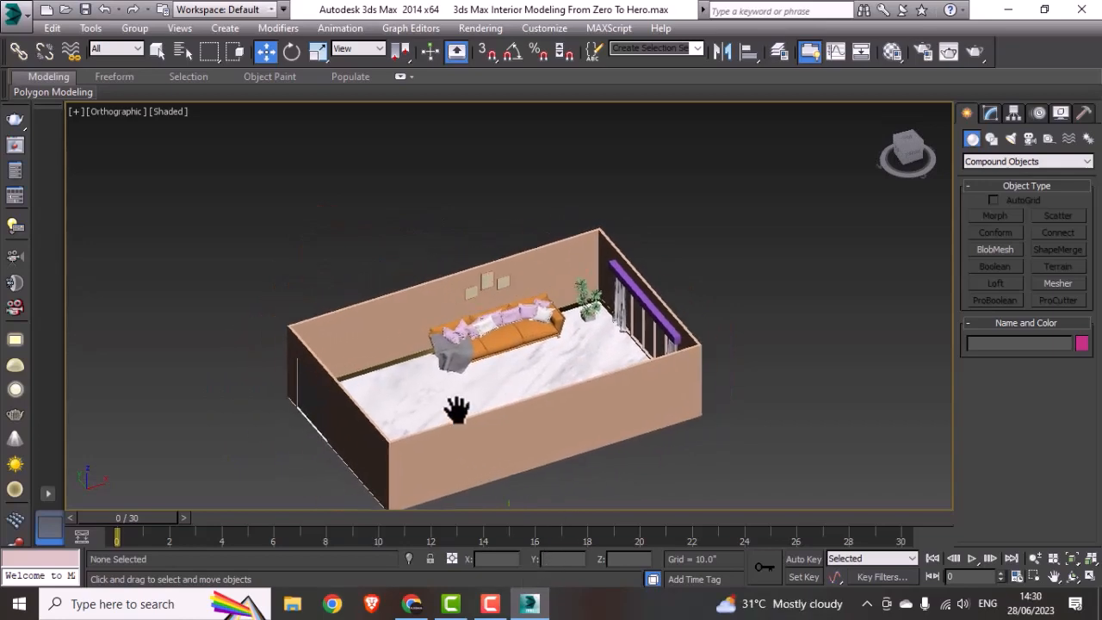
{"action": "middle_click_drag", "start_coordinate": [455, 406], "coordinate": [449, 399]}
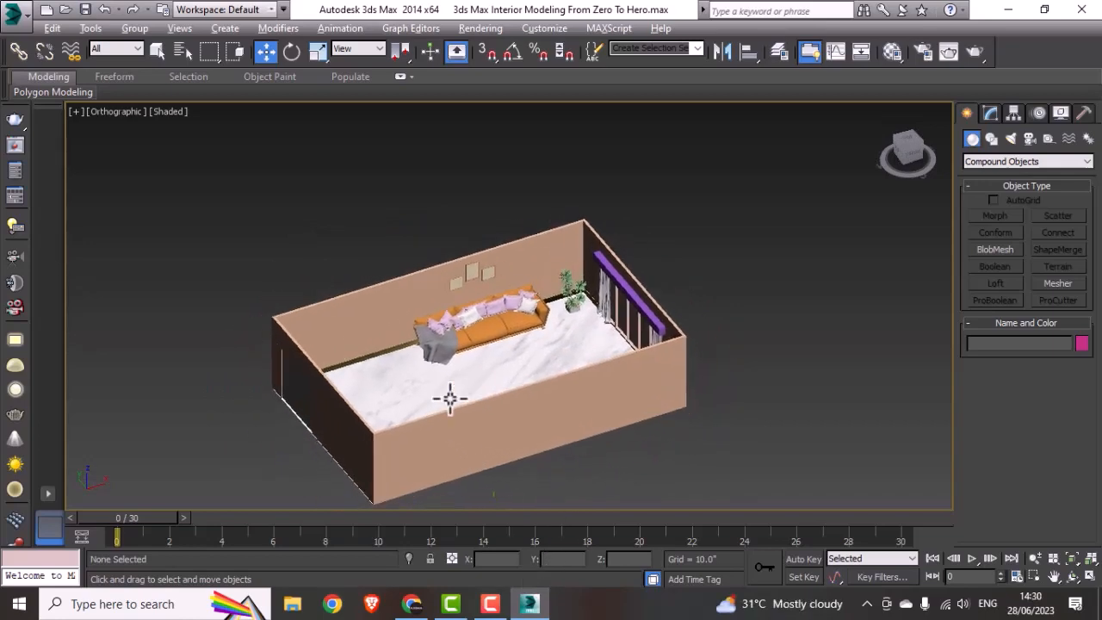
Step: Bring the whole room into view in the maximized Top view
{"action": "key", "text": "alt+w"}
{"action": "key", "text": "alt+w"}
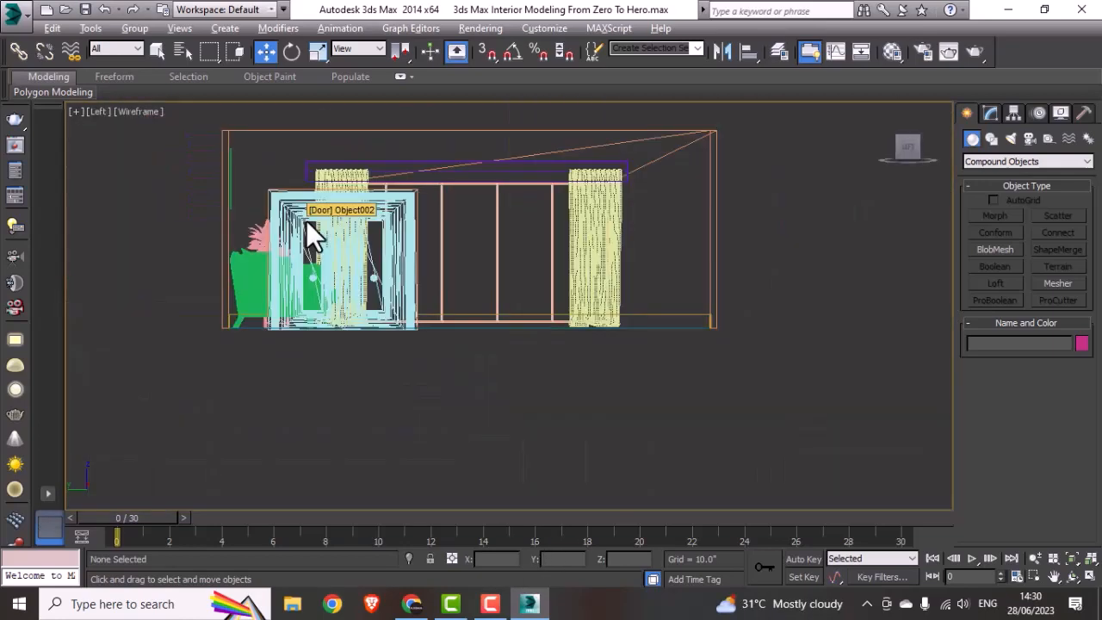
{"action": "key", "text": "alt+w"}
{"action": "left_click", "coordinate": [574, 203]}
{"action": "key", "text": "alt+w"}
{"action": "scroll", "coordinate": [559, 225], "scroll_direction": "down", "scroll_amount": 2}
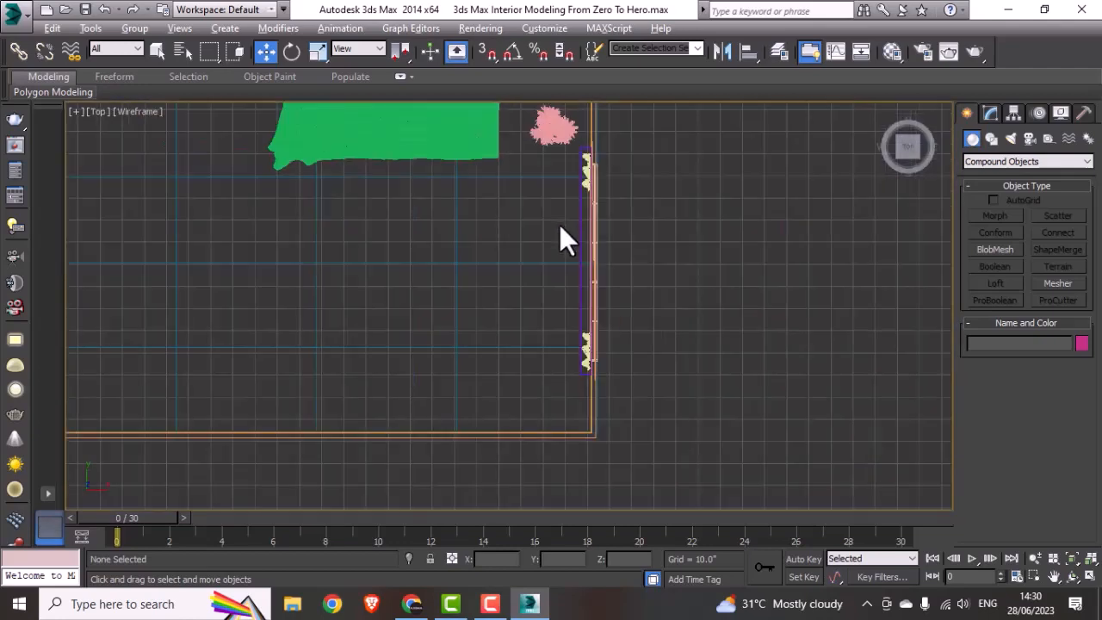
{"action": "scroll", "coordinate": [559, 229], "scroll_direction": "down", "scroll_amount": 3}
{"action": "middle_click_drag", "start_coordinate": [494, 276], "coordinate": [580, 280]}
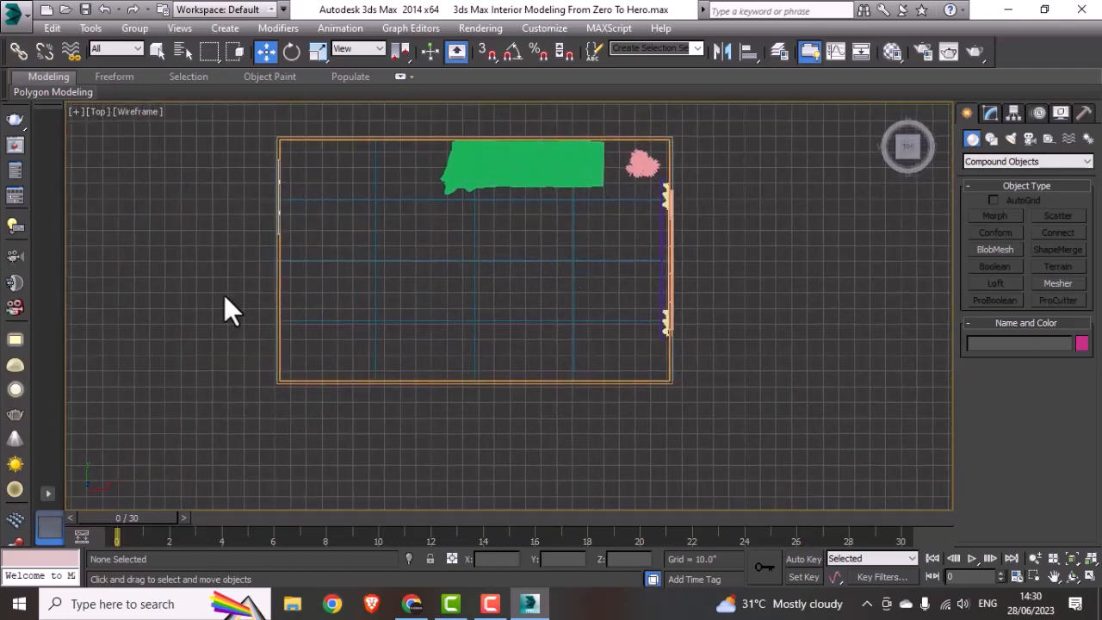
{"action": "key", "text": "alt+w"}
{"action": "key", "text": "alt+w"}
{"action": "middle_click_drag", "start_coordinate": [470, 277], "coordinate": [463, 297]}
{"action": "left_click", "coordinate": [14, 10]}
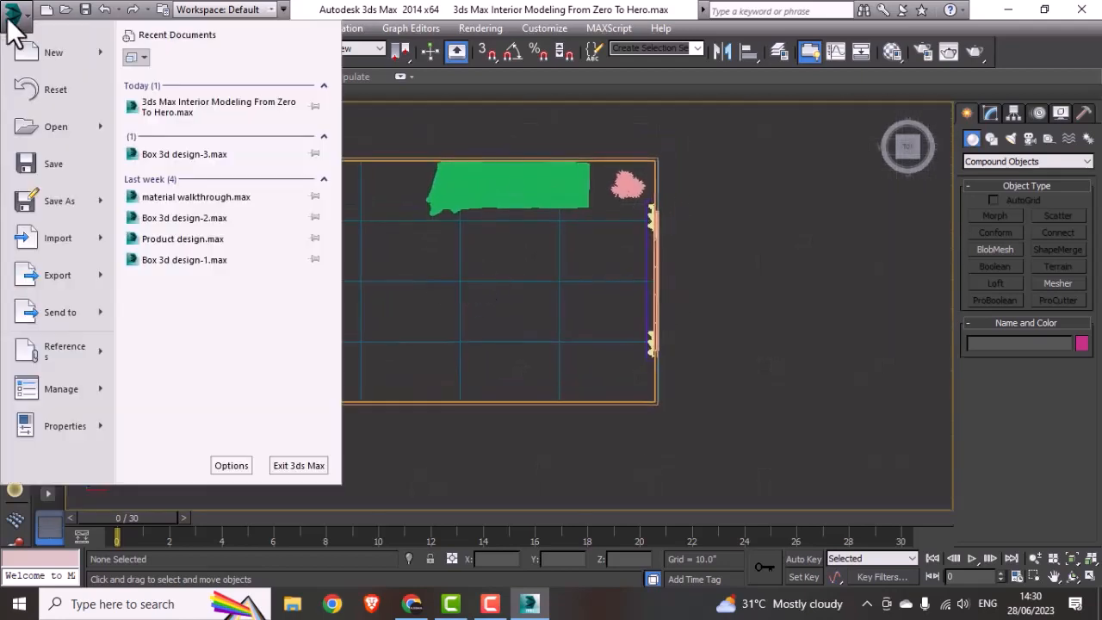
{"action": "mouse_move", "coordinate": [75, 231]}
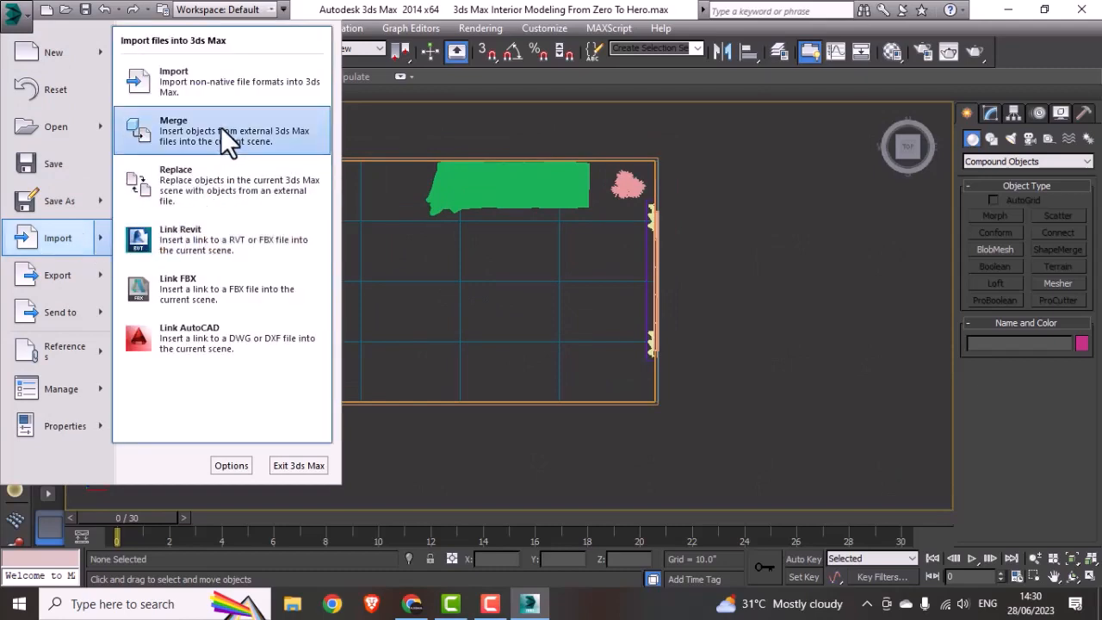
{"action": "left_click", "coordinate": [217, 148]}
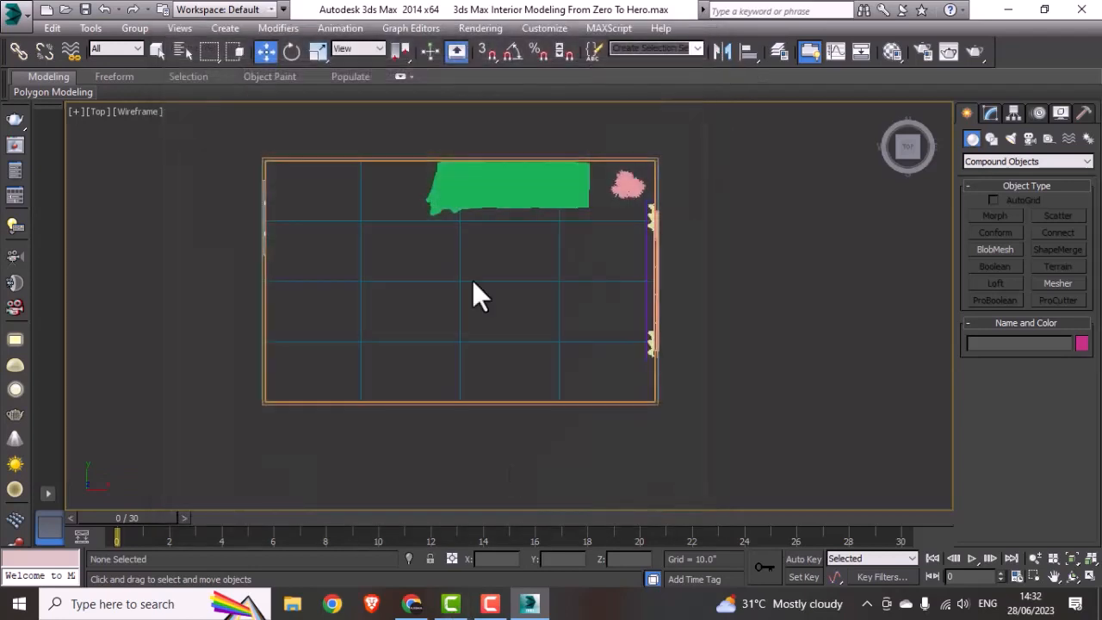
Step: Merge Table 03.3ds from the Table 03 model folder with the current scene, with unit conversion on
{"action": "left_click", "coordinate": [13, 19]}
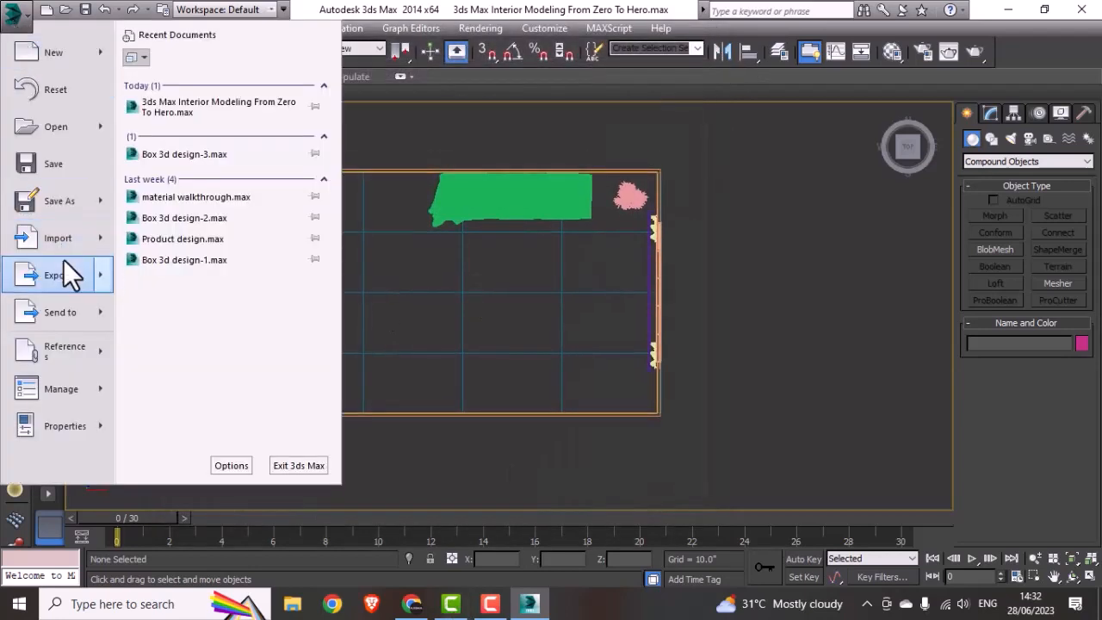
{"action": "mouse_move", "coordinate": [64, 241]}
{"action": "left_click", "coordinate": [190, 125]}
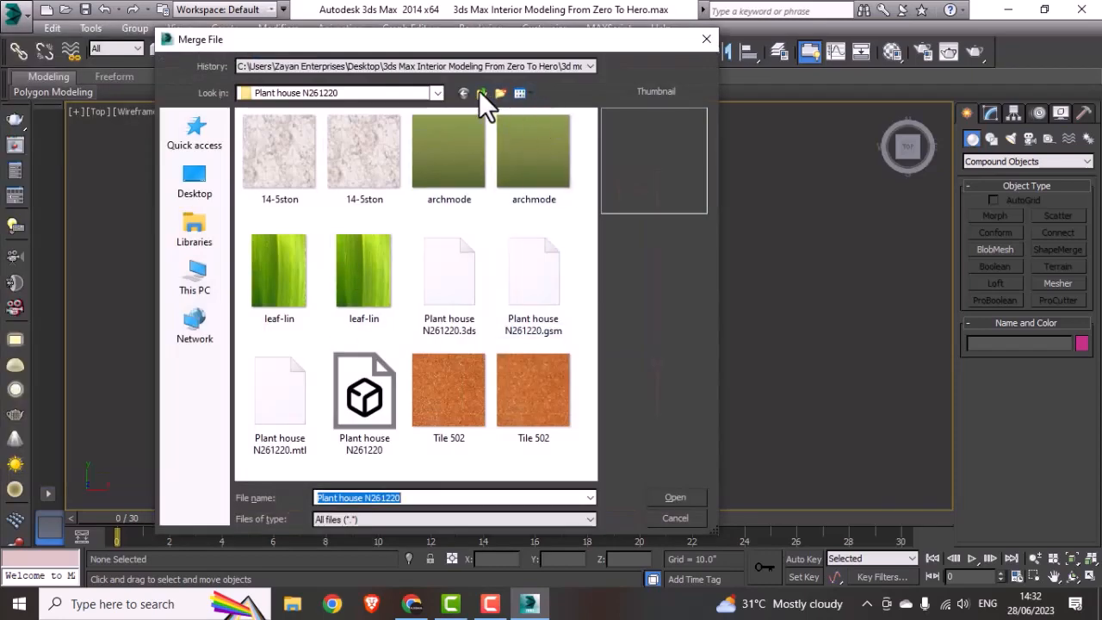
{"action": "left_click", "coordinate": [480, 92]}
{"action": "left_click", "coordinate": [282, 214]}
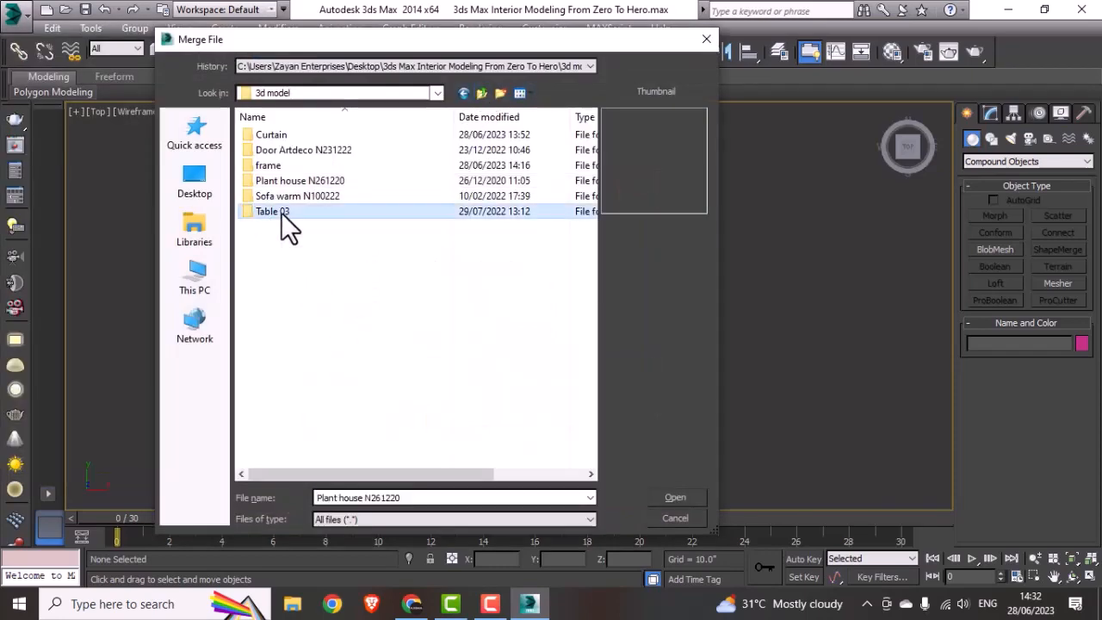
{"action": "double_click", "coordinate": [282, 214]}
{"action": "left_click", "coordinate": [291, 140]}
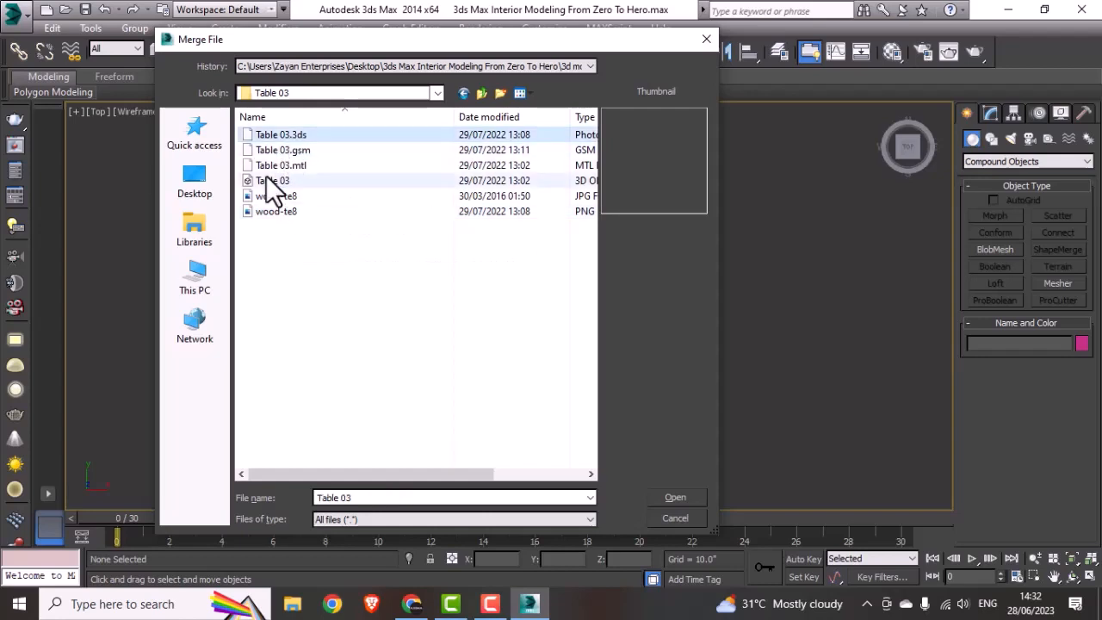
{"action": "left_click", "coordinate": [670, 497]}
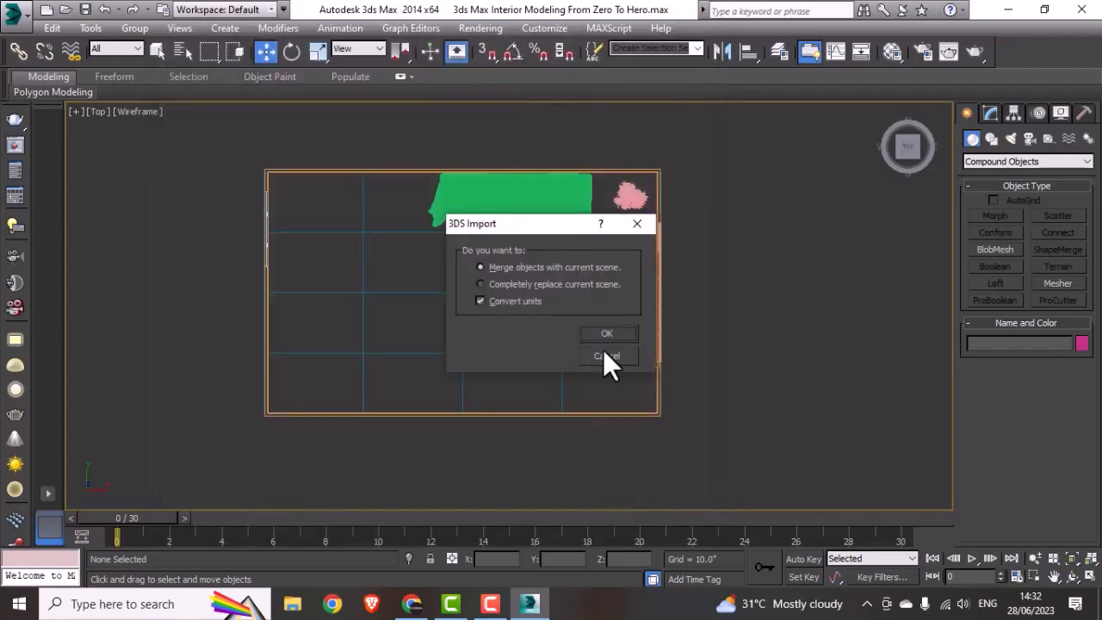
{"action": "left_click", "coordinate": [608, 334]}
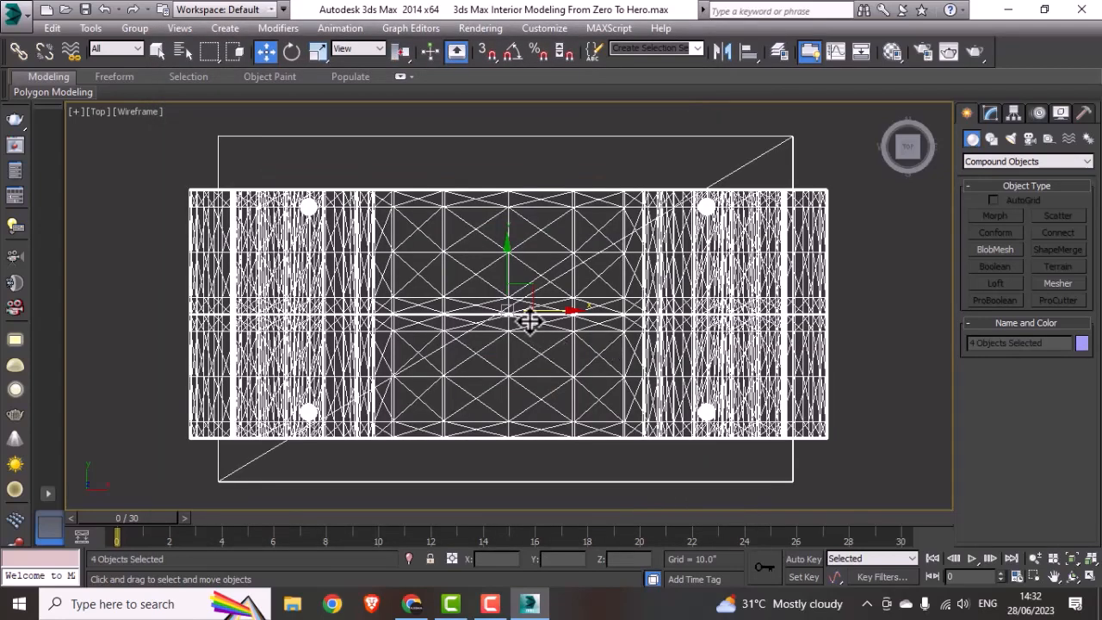
Step: Scale the imported table down uniformly and move it into the middle of the room in the Top view
{"action": "key", "text": "r"}
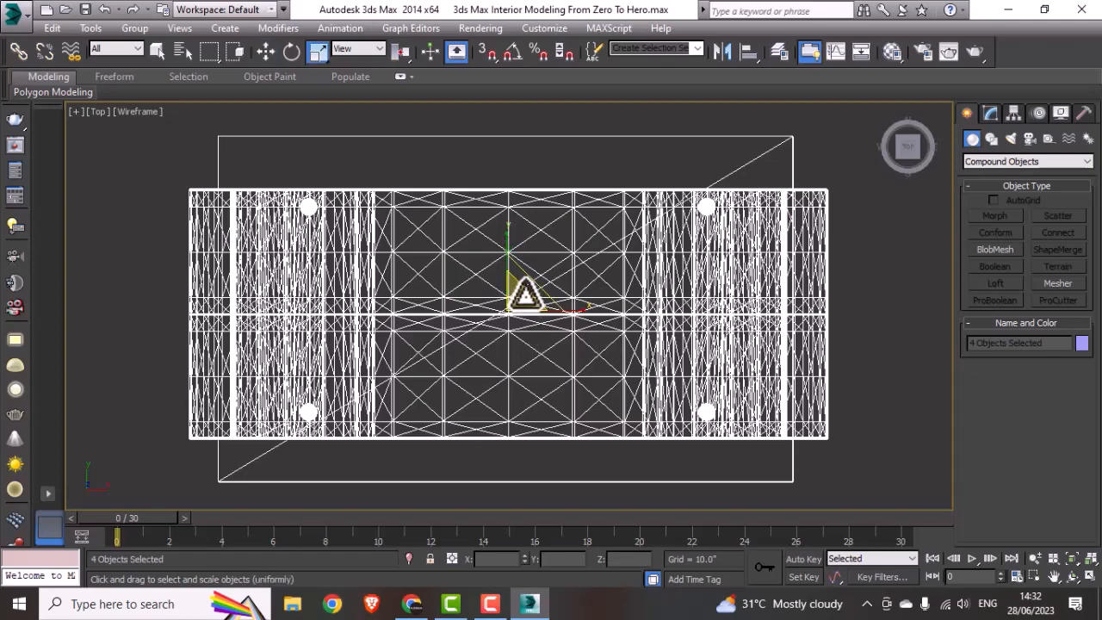
{"action": "left_click_drag", "start_coordinate": [515, 297], "coordinate": [489, 416]}
{"action": "scroll", "coordinate": [488, 415], "scroll_direction": "down", "scroll_amount": 5}
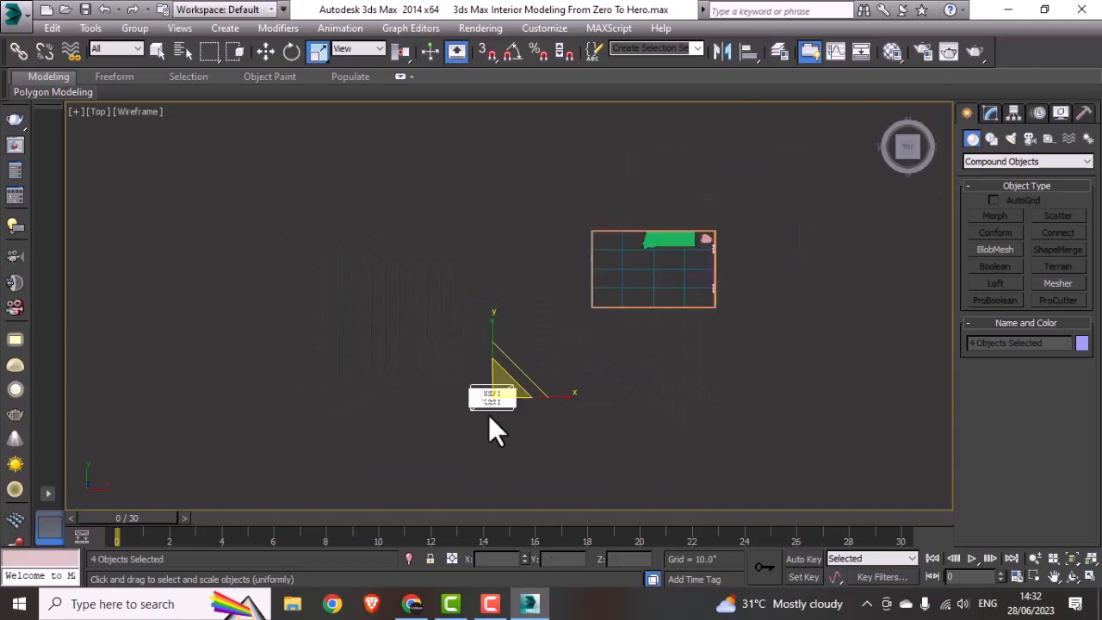
{"action": "key", "text": "w"}
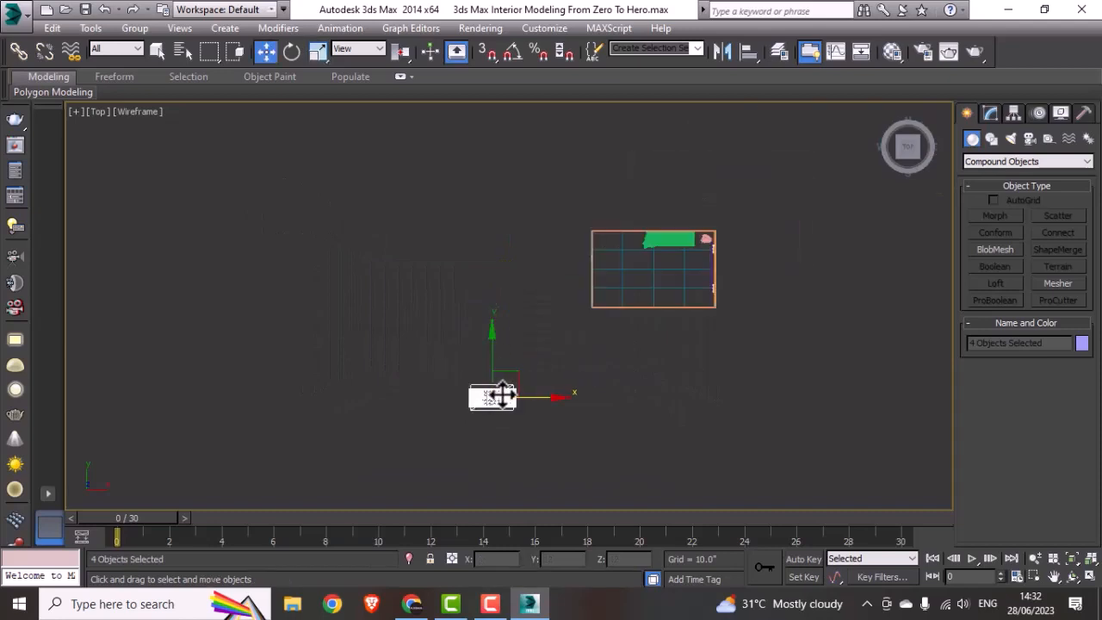
{"action": "left_click_drag", "start_coordinate": [499, 393], "coordinate": [657, 287]}
{"action": "left_click_drag", "start_coordinate": [657, 362], "coordinate": [658, 249]}
{"action": "scroll", "coordinate": [672, 288], "scroll_direction": "up", "scroll_amount": 5}
{"action": "middle_click_drag", "start_coordinate": [672, 287], "coordinate": [561, 388]}
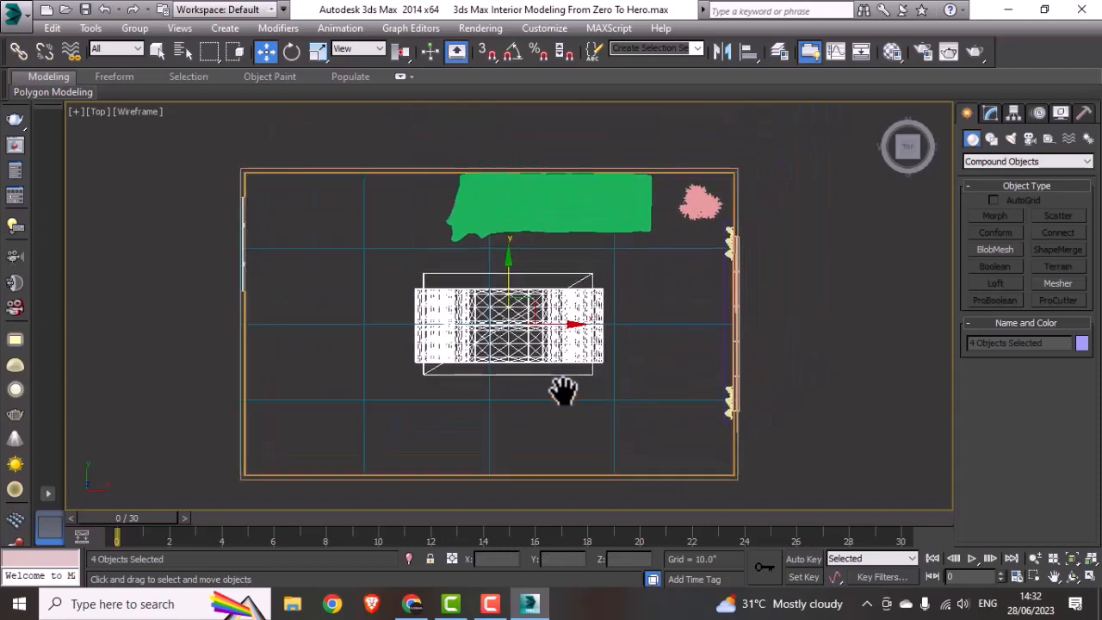
Step: Scale the table uniformly to about half its size and move it in front of the sofa
{"action": "key", "text": "r"}
{"action": "left_click_drag", "start_coordinate": [510, 323], "coordinate": [515, 406]}
{"action": "key", "text": "w"}
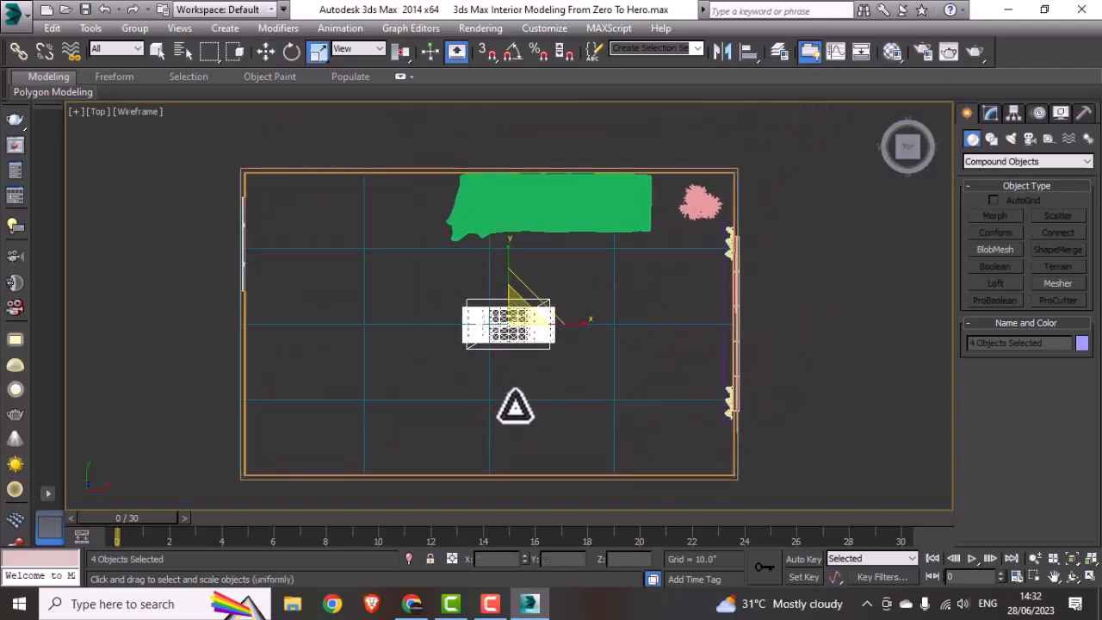
{"action": "left_click_drag", "start_coordinate": [510, 301], "coordinate": [601, 308]}
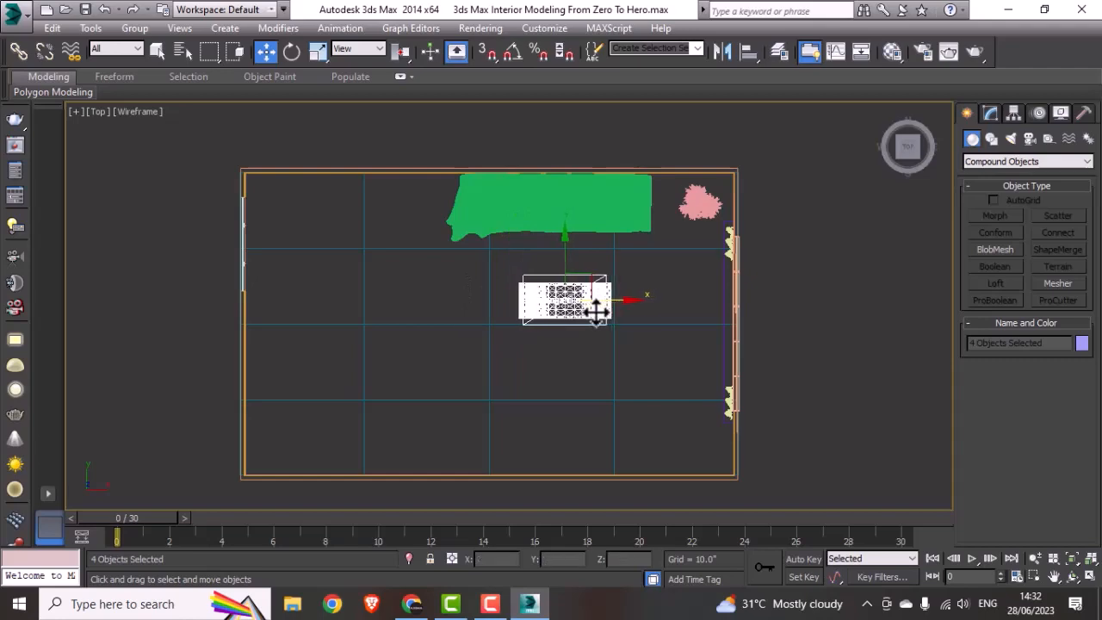
Step: Examine how the table stands on the floor in the Left view and in the shaded view, and deselect it
{"action": "key", "text": "alt+w"}
{"action": "right_click", "coordinate": [377, 468]}
{"action": "key", "text": "alt+w"}
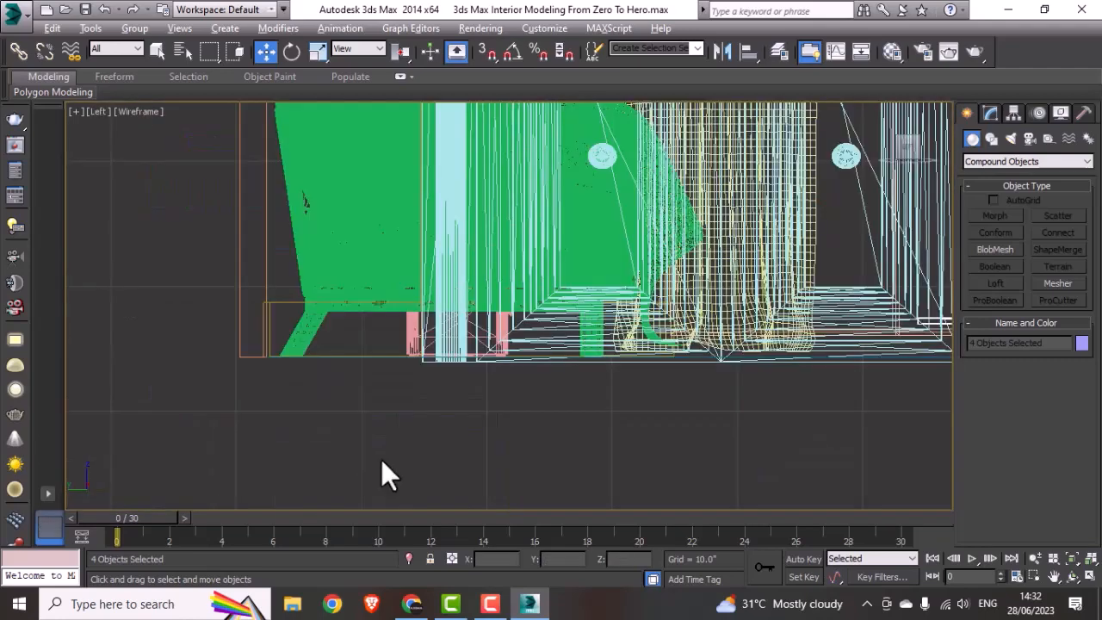
{"action": "scroll", "coordinate": [385, 458], "scroll_direction": "down", "scroll_amount": 2}
{"action": "left_click_drag", "start_coordinate": [629, 386], "coordinate": [644, 336]}
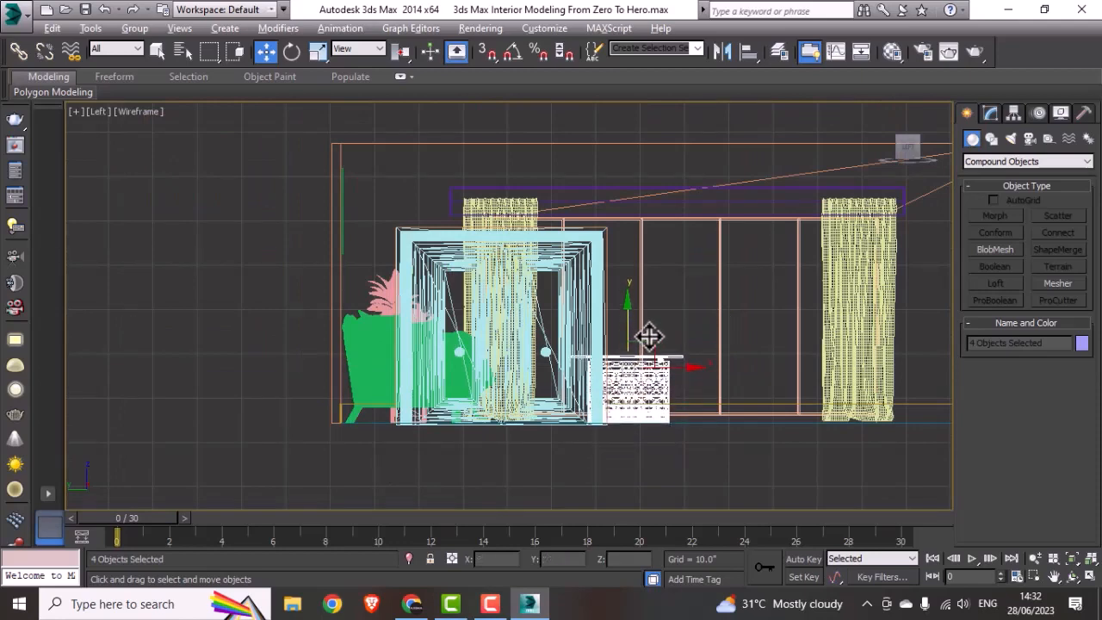
{"action": "key", "text": "alt+w"}
{"action": "right_click", "coordinate": [691, 439]}
{"action": "key", "text": "alt+w"}
{"action": "mouse_move", "coordinate": [619, 462]}
{"action": "middle_mouse_down", "text": "alt"}
{"action": "mouse_move", "coordinate": [723, 458]}
{"action": "mouse_move", "coordinate": [627, 463]}
{"action": "mouse_move", "coordinate": [628, 454]}
{"action": "middle_mouse_up", "text": "alt"}
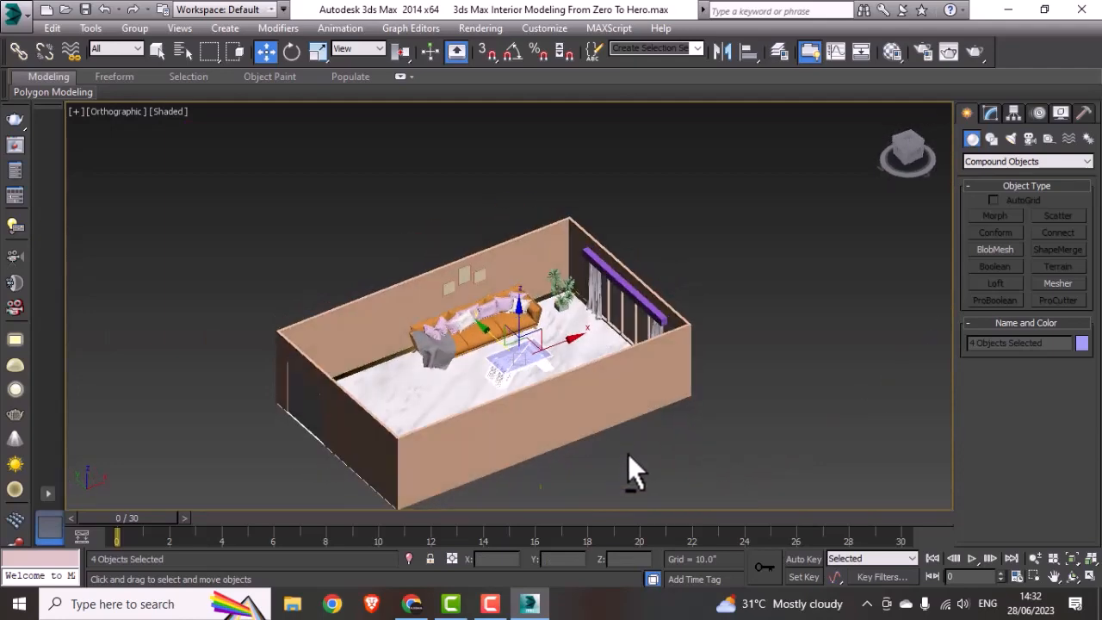
{"action": "left_click", "coordinate": [663, 449]}
Step: Select all four parts of the table and group them under the name "centre table"
{"action": "middle_click_drag", "start_coordinate": [562, 336], "coordinate": [553, 371], "text": "alt"}
{"action": "scroll", "coordinate": [589, 372], "scroll_direction": "up", "scroll_amount": 6}
{"action": "left_click", "coordinate": [465, 323]}
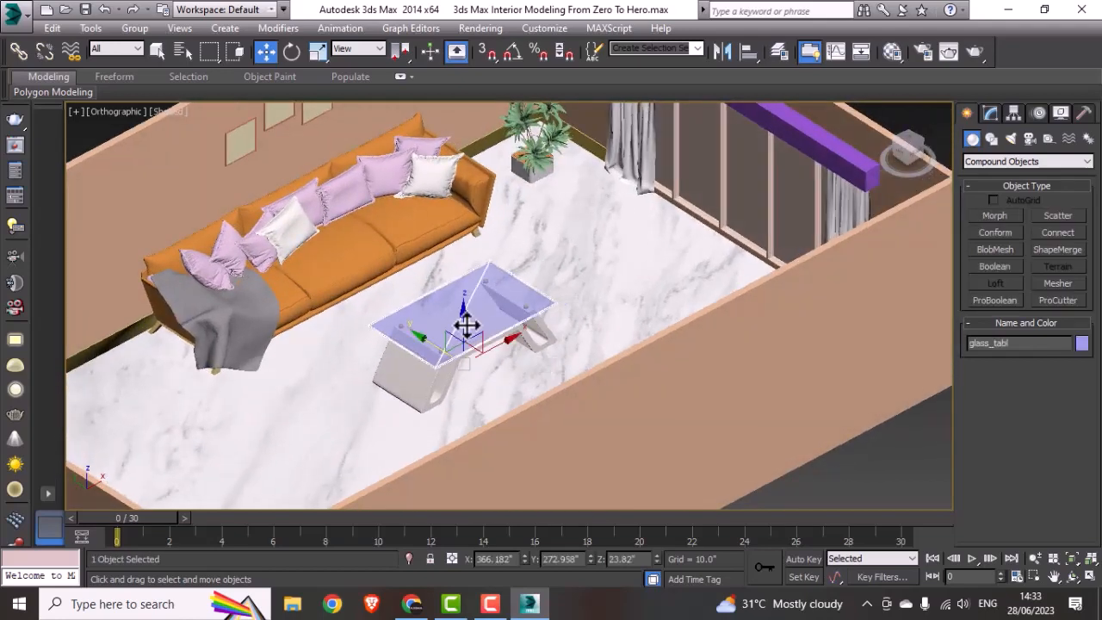
{"action": "double_click", "coordinate": [466, 324]}
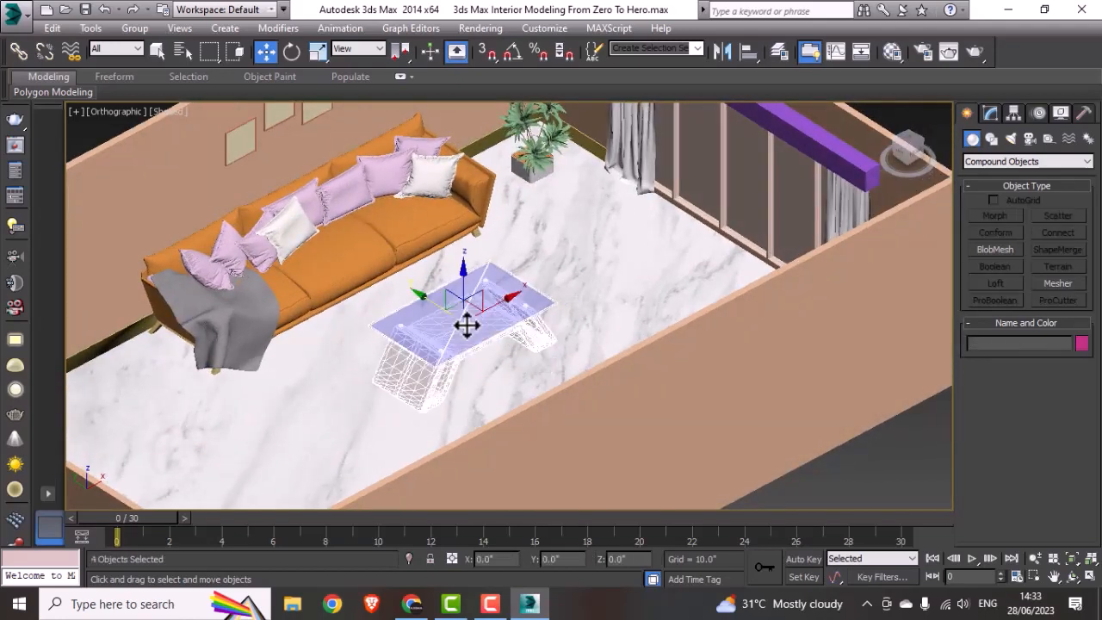
{"action": "left_click", "coordinate": [137, 30]}
{"action": "left_click", "coordinate": [125, 47]}
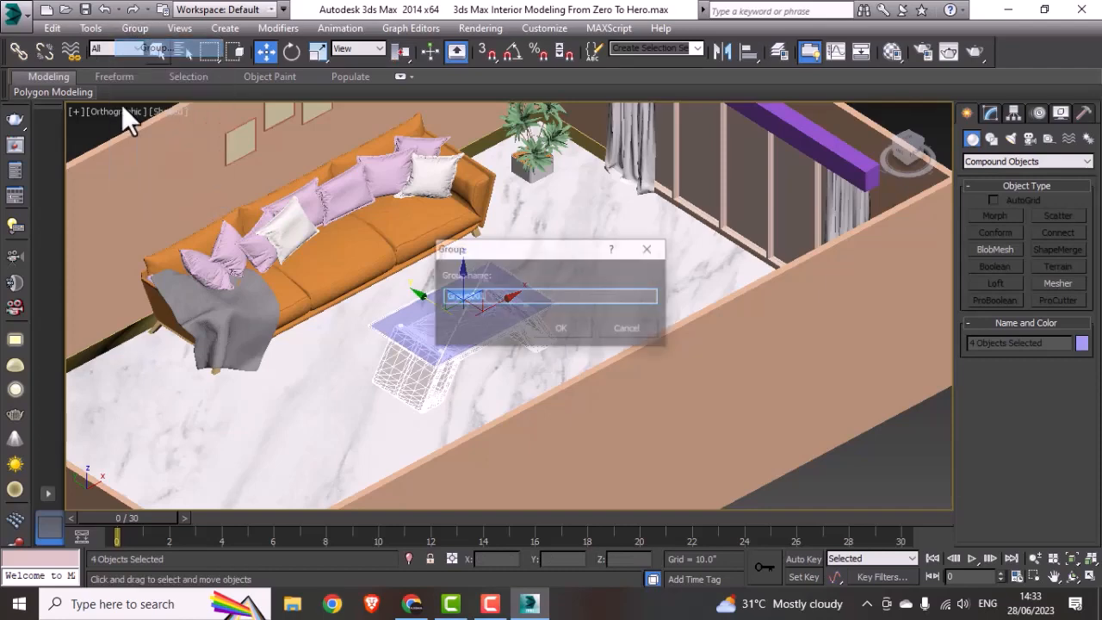
{"action": "type", "text": "ce"}
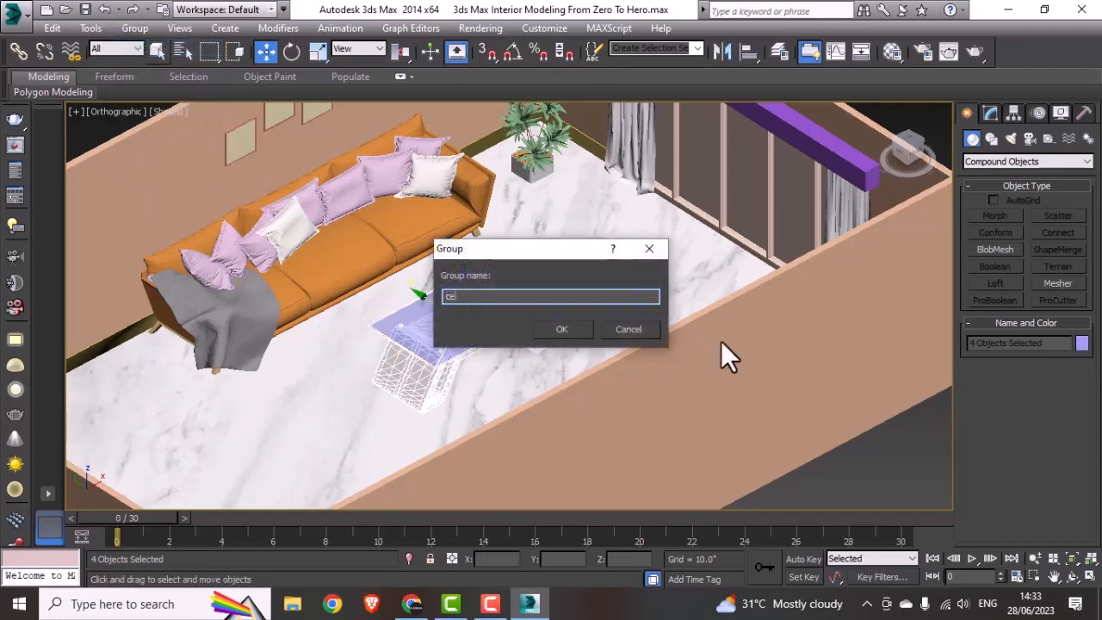
{"action": "type", "text": "ntre table"}
{"action": "key", "text": "Return"}
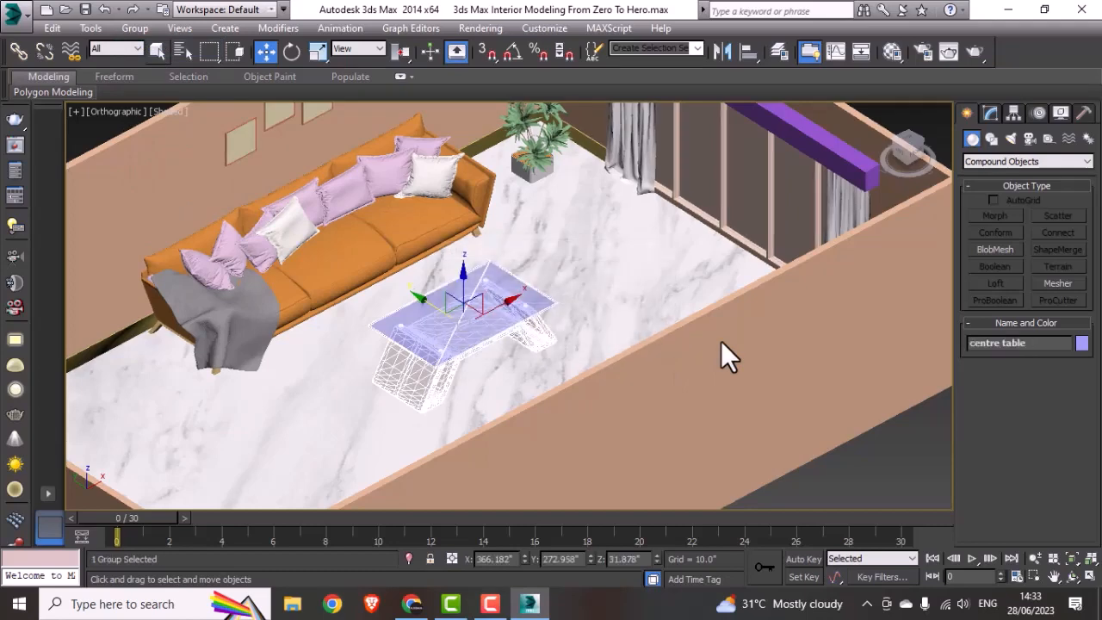
Step: Deselect the table group and look over the furnished room from several sides in the shaded view
{"action": "scroll", "coordinate": [696, 354], "scroll_direction": "down", "scroll_amount": 5}
{"action": "left_click", "coordinate": [726, 432]}
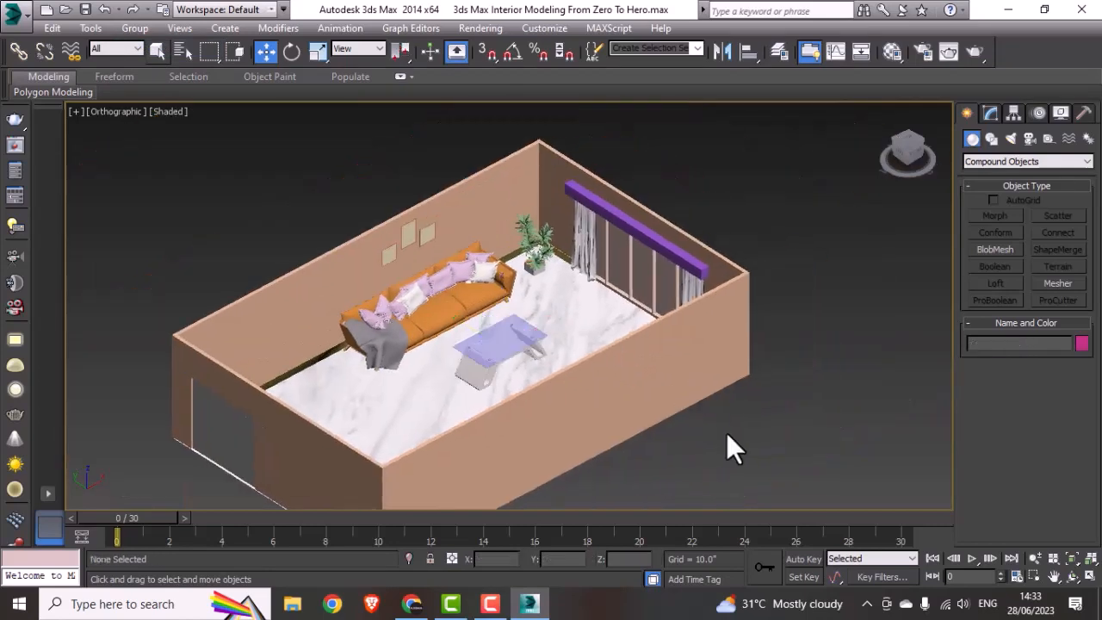
{"action": "middle_click_drag", "start_coordinate": [726, 432], "coordinate": [509, 370], "text": "alt"}
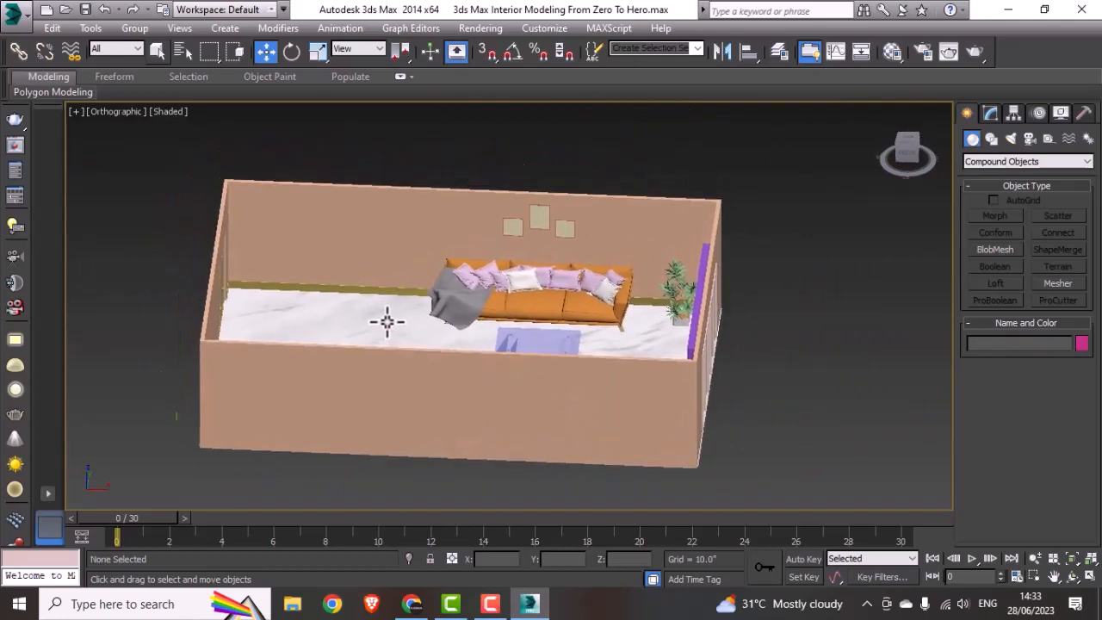
{"action": "middle_click_drag", "start_coordinate": [383, 322], "coordinate": [453, 353], "text": "alt"}
{"action": "middle_click_drag", "start_coordinate": [569, 287], "coordinate": [427, 347]}
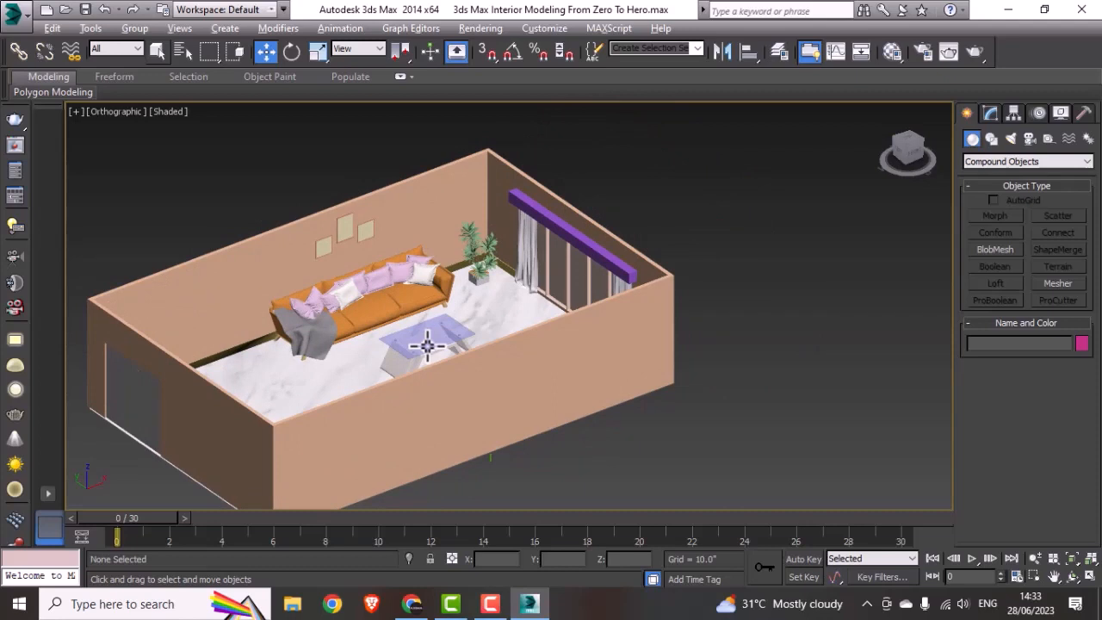
Step: Start creating a targeted V-Ray physical camera with the whole room shown in the Top view
{"action": "key", "text": "alt+w"}
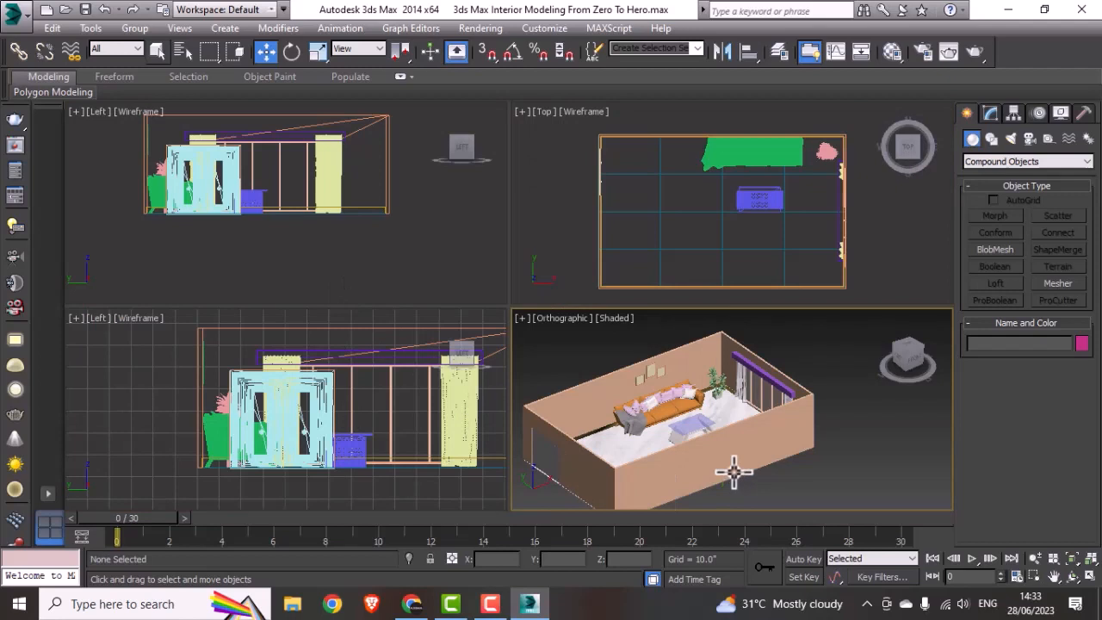
{"action": "middle_click_drag", "start_coordinate": [733, 473], "coordinate": [734, 462]}
{"action": "left_click", "coordinate": [651, 250]}
{"action": "key", "text": "alt+w"}
{"action": "middle_click_drag", "start_coordinate": [645, 253], "coordinate": [632, 265]}
{"action": "left_click", "coordinate": [994, 112]}
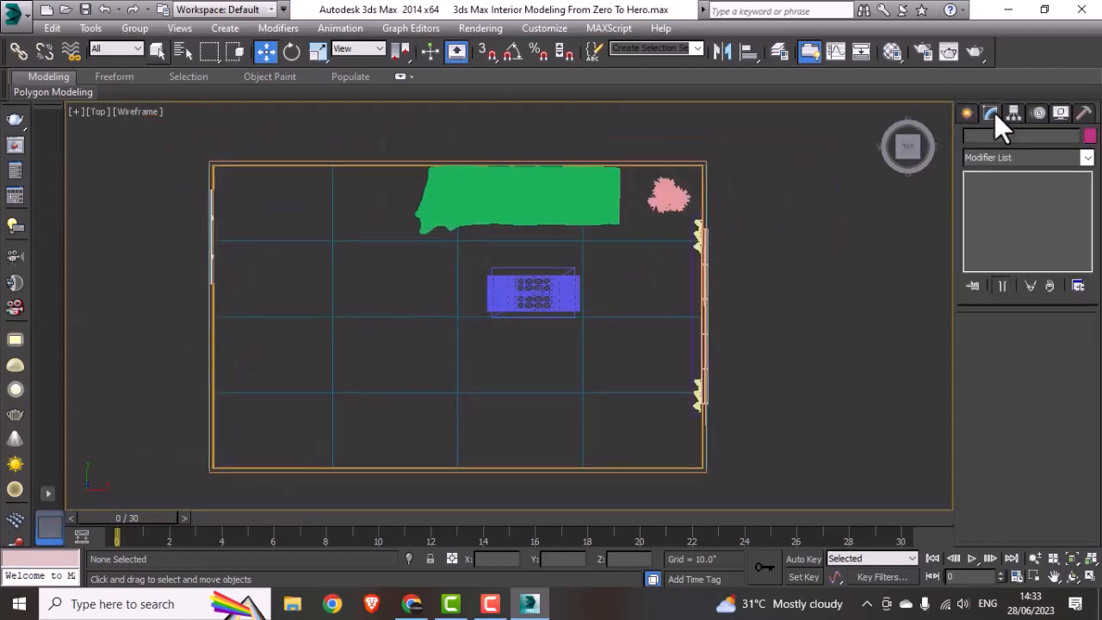
{"action": "left_click", "coordinate": [969, 113]}
{"action": "left_click", "coordinate": [1031, 142]}
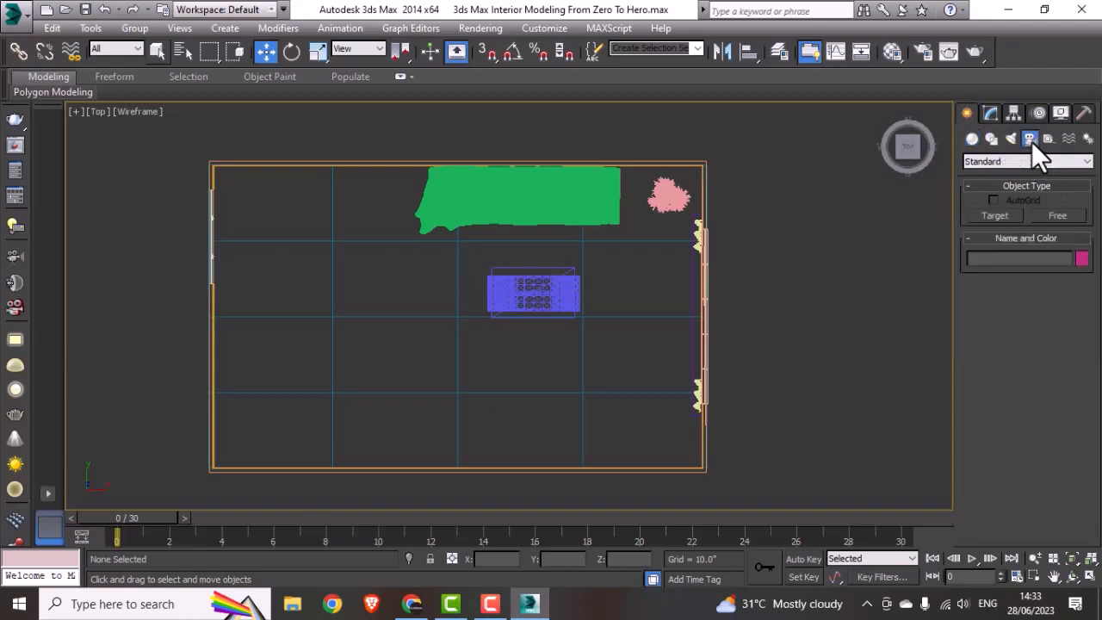
{"action": "left_click", "coordinate": [984, 163]}
{"action": "left_click", "coordinate": [978, 181]}
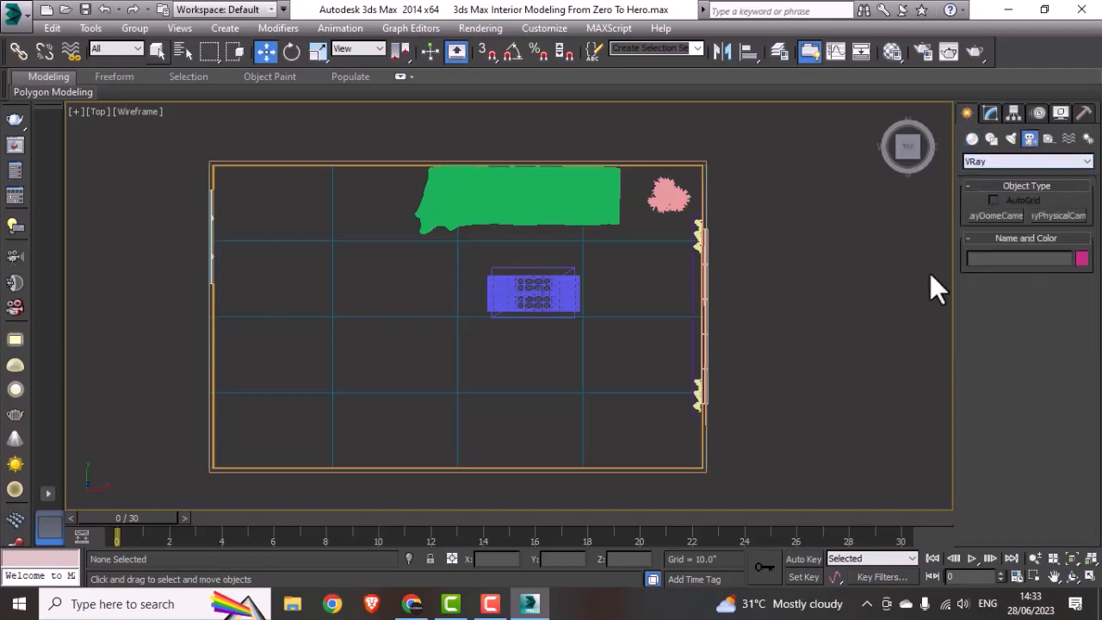
{"action": "left_click", "coordinate": [1055, 215]}
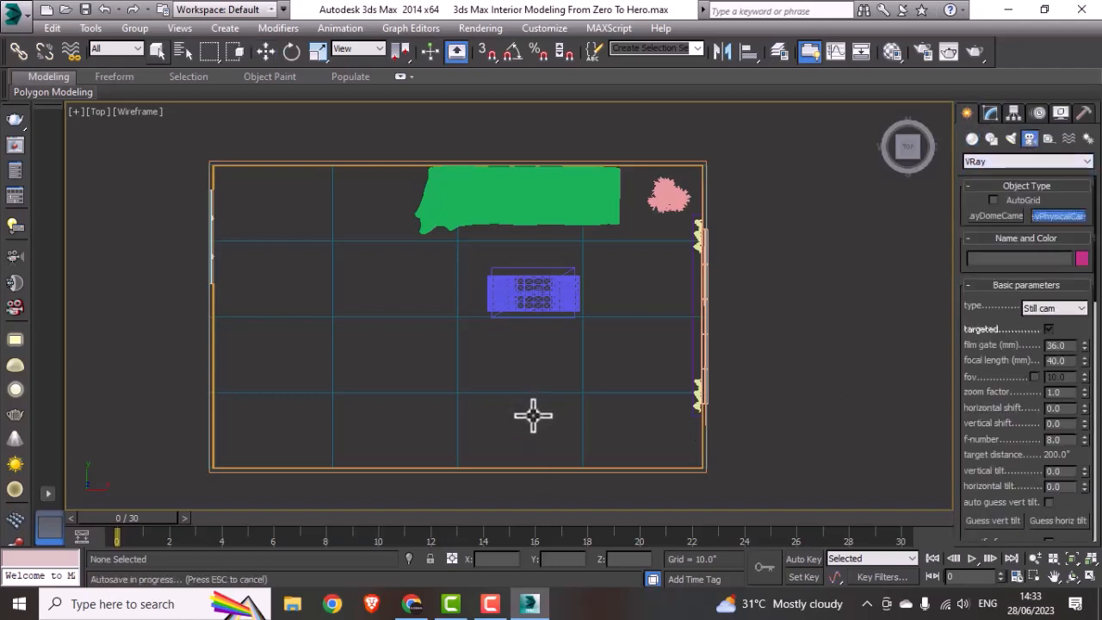
Step: Try a V-Ray physical camera in the open floor area aimed at the centre table, and delete it
{"action": "left_click_drag", "start_coordinate": [529, 416], "coordinate": [531, 277]}
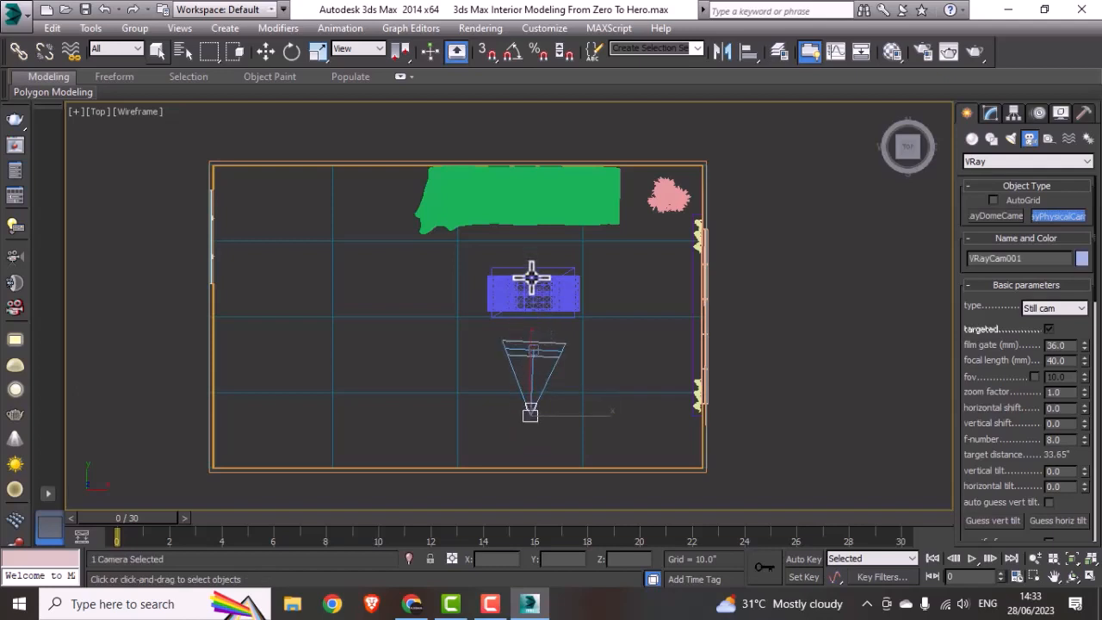
{"action": "key", "text": "Delete"}
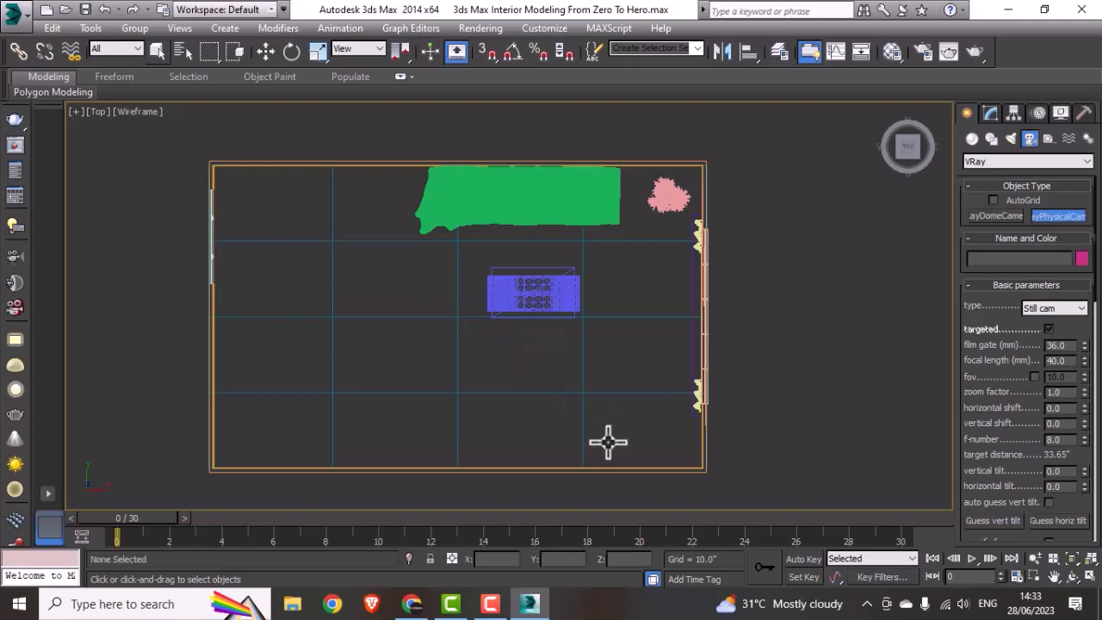
Step: Create a targeted V-Ray physical camera facing the sofa across the centre table and raise camera and target to about 43.6 inches
{"action": "left_click_drag", "start_coordinate": [532, 411], "coordinate": [537, 254]}
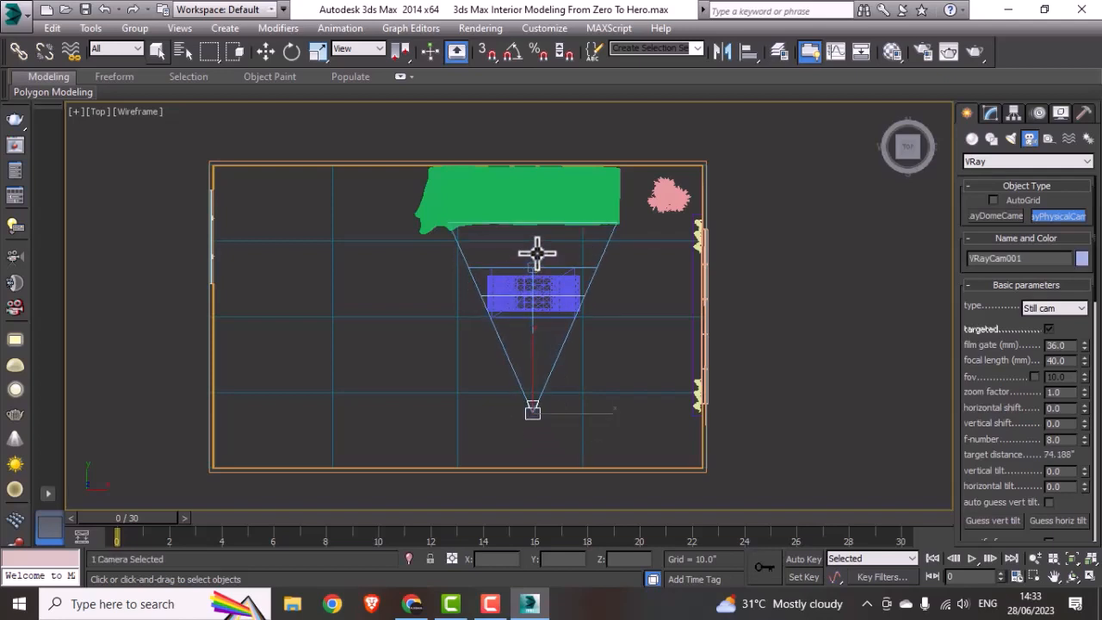
{"action": "key", "text": "w"}
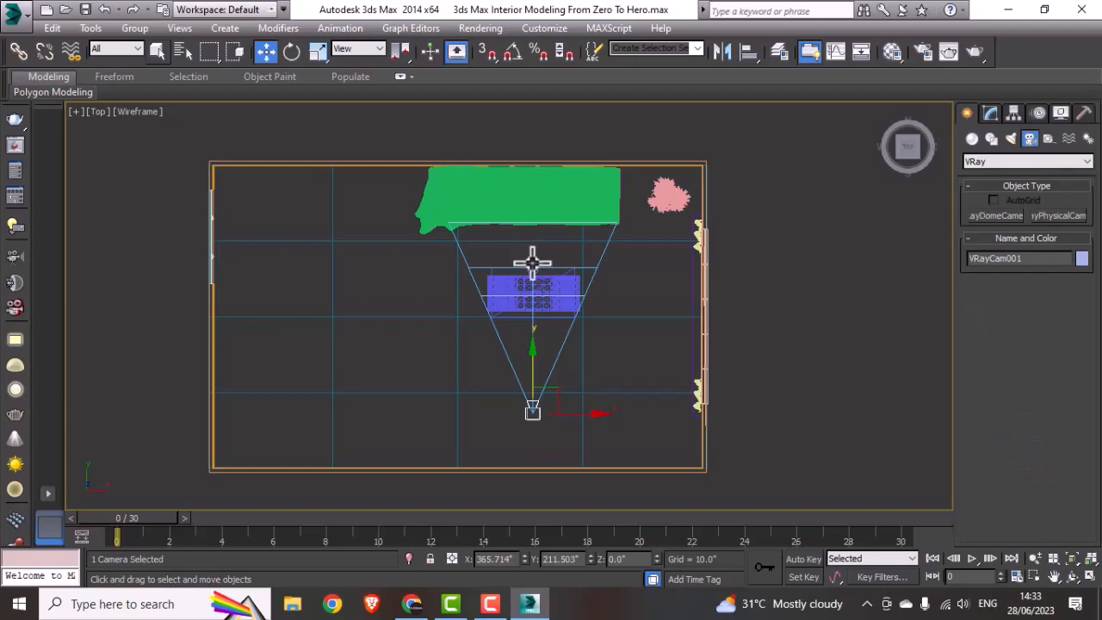
{"action": "left_click", "coordinate": [531, 262]}
{"action": "middle_click_drag", "start_coordinate": [544, 388], "coordinate": [545, 390]}
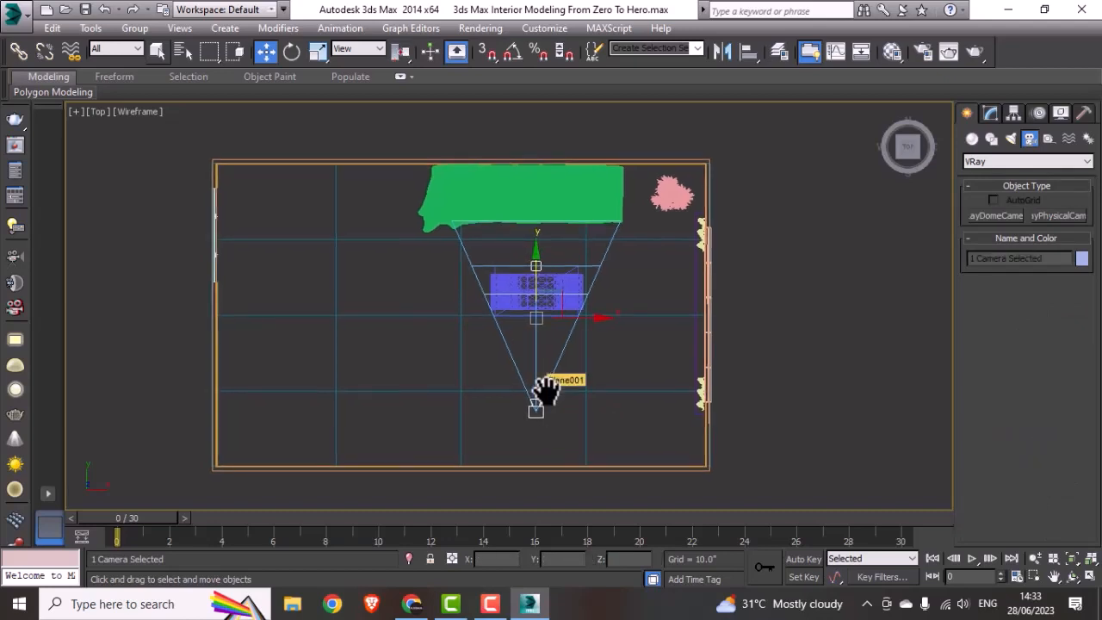
{"action": "key", "text": "alt+w"}
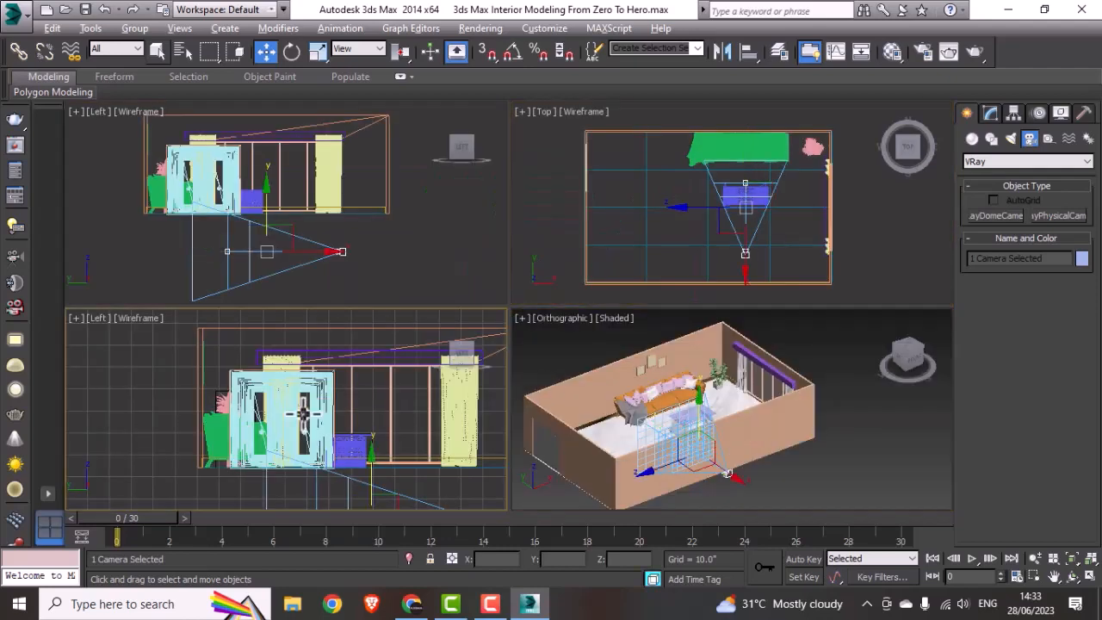
{"action": "middle_click", "coordinate": [324, 262]}
{"action": "key", "text": "alt+w"}
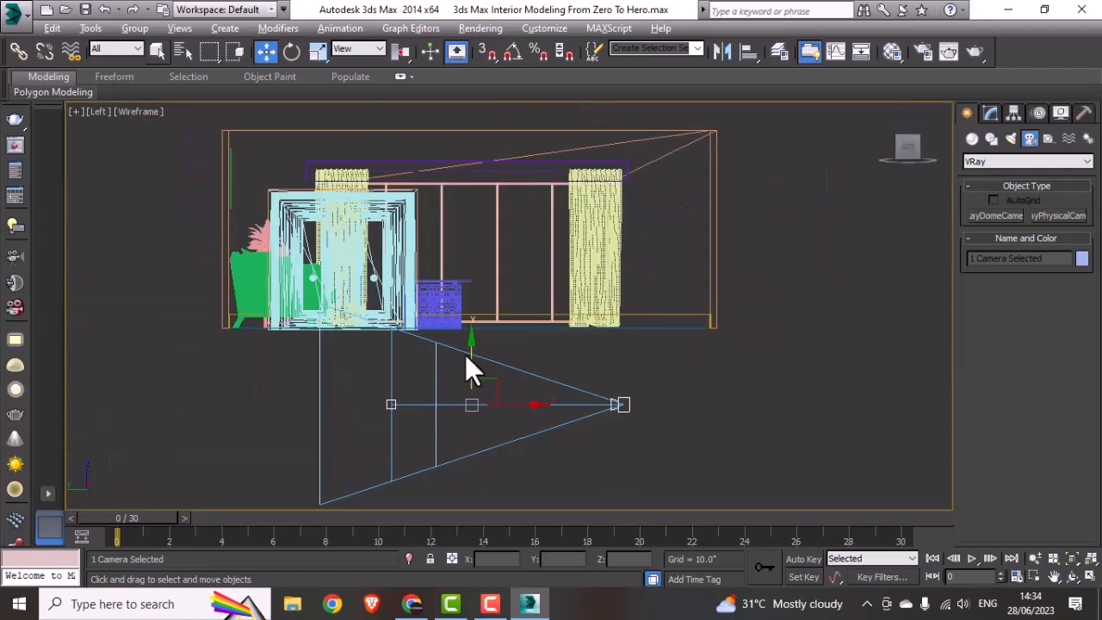
{"action": "middle_click_drag", "start_coordinate": [465, 360], "coordinate": [456, 376]}
{"action": "left_click_drag", "start_coordinate": [460, 385], "coordinate": [483, 248]}
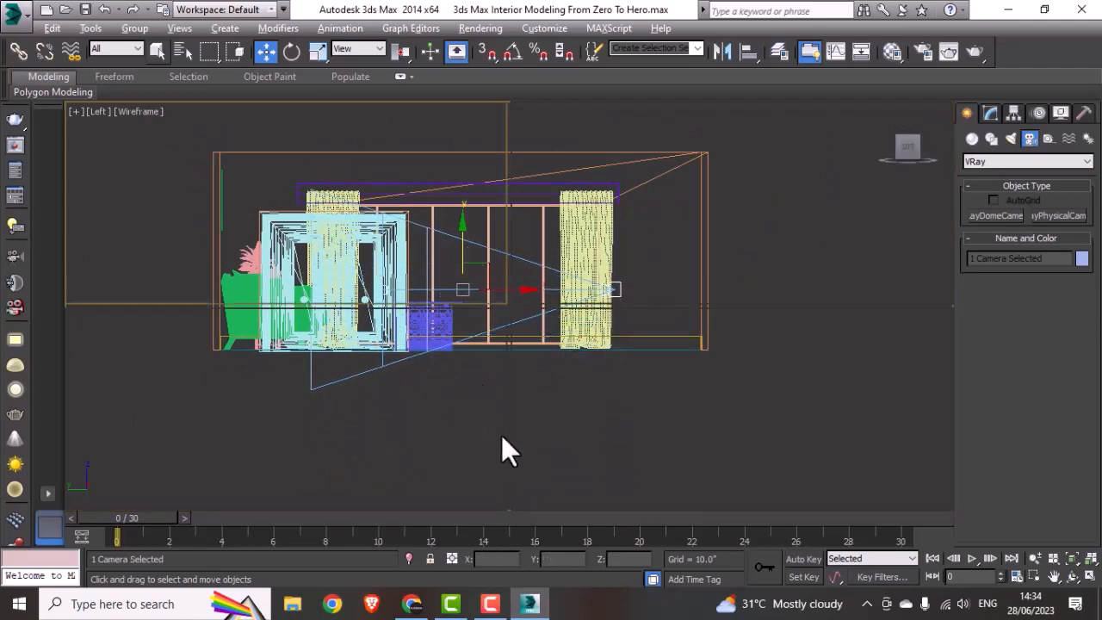
Step: Deselect the camera and switch the shaded orthographic view to look through the new V-Ray camera
{"action": "key", "text": "alt+w"}
{"action": "left_click", "coordinate": [627, 442]}
{"action": "key", "text": "alt+w"}
{"action": "middle_click_drag", "start_coordinate": [499, 397], "coordinate": [522, 406]}
{"action": "left_click", "coordinate": [123, 114]}
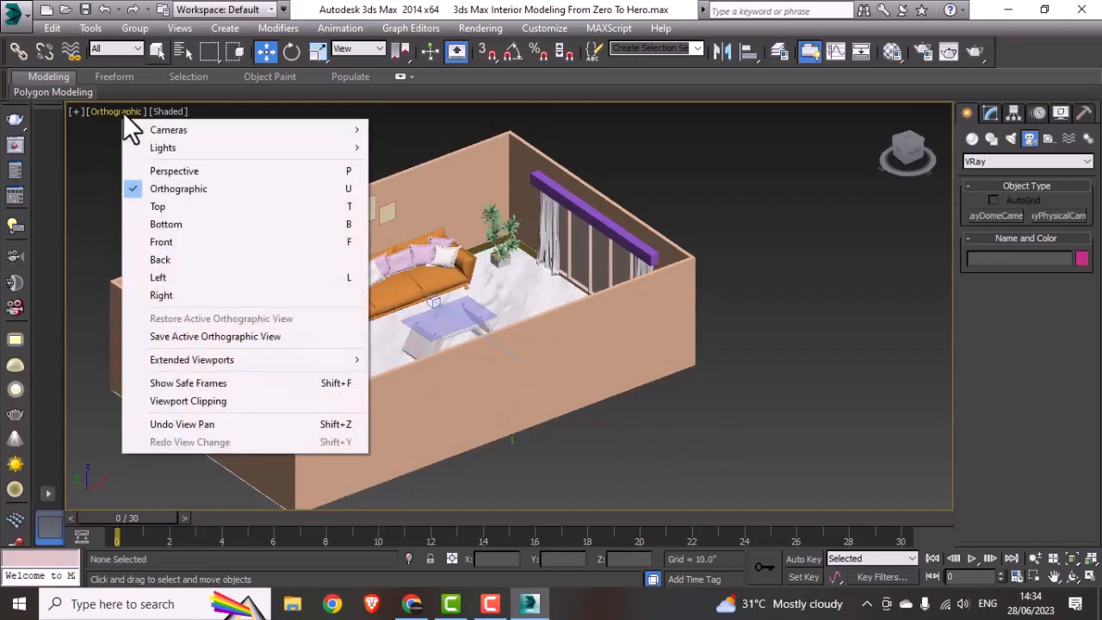
{"action": "mouse_move", "coordinate": [208, 128]}
{"action": "left_click", "coordinate": [448, 129]}
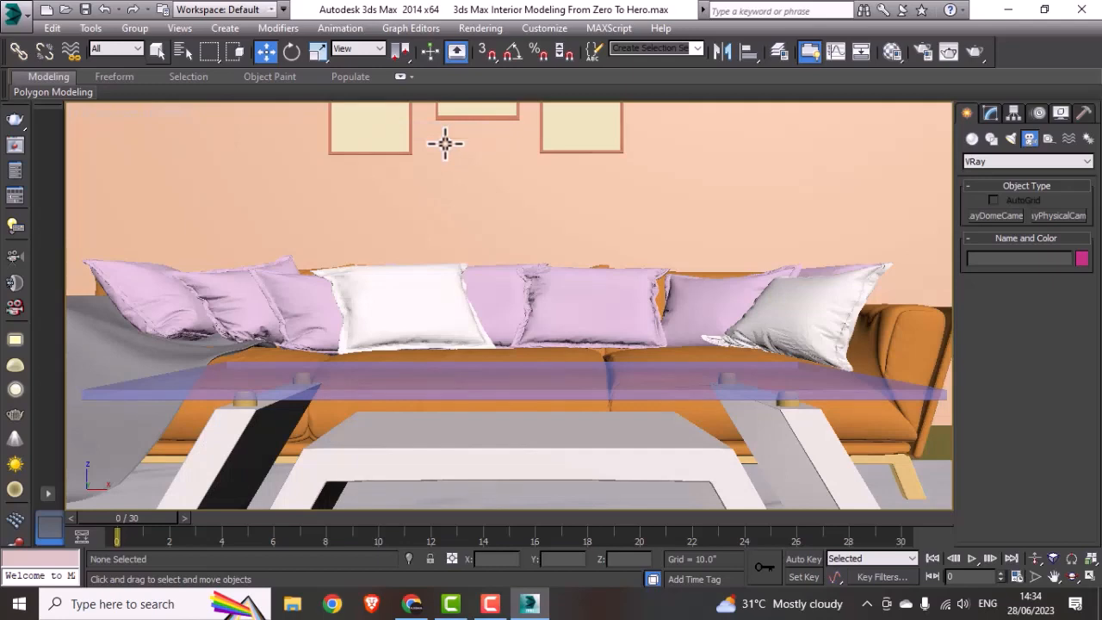
Step: Move the camera target in the Top view from behind the table toward the camera, to about Y 233.6 inches
{"action": "key", "text": "alt+w"}
{"action": "middle_click", "coordinate": [388, 214]}
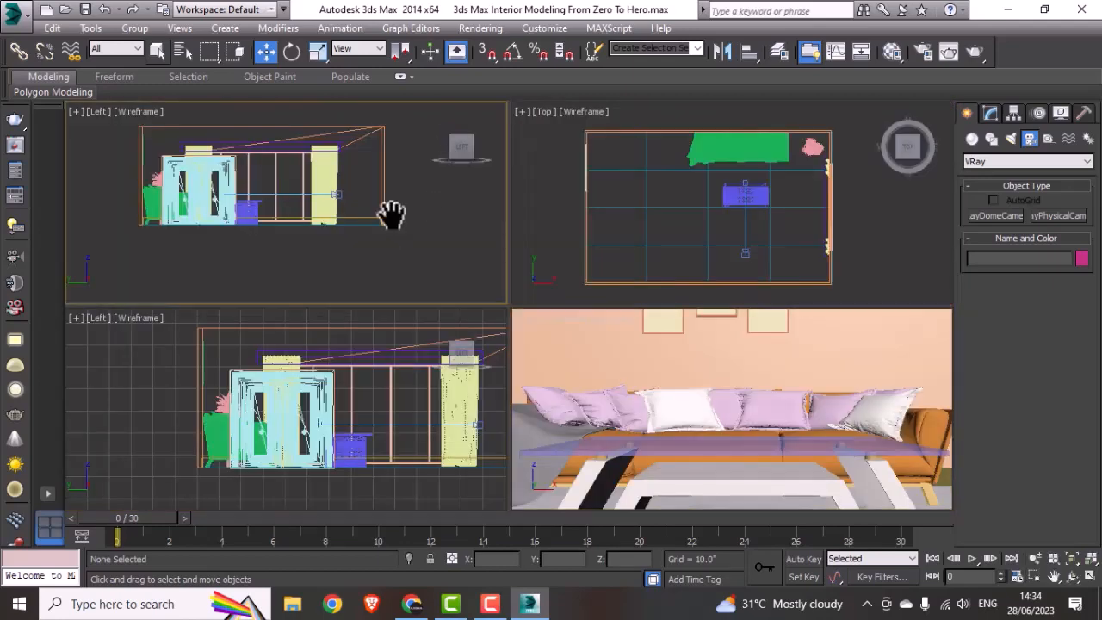
{"action": "left_click", "coordinate": [347, 440]}
{"action": "left_click", "coordinate": [672, 225]}
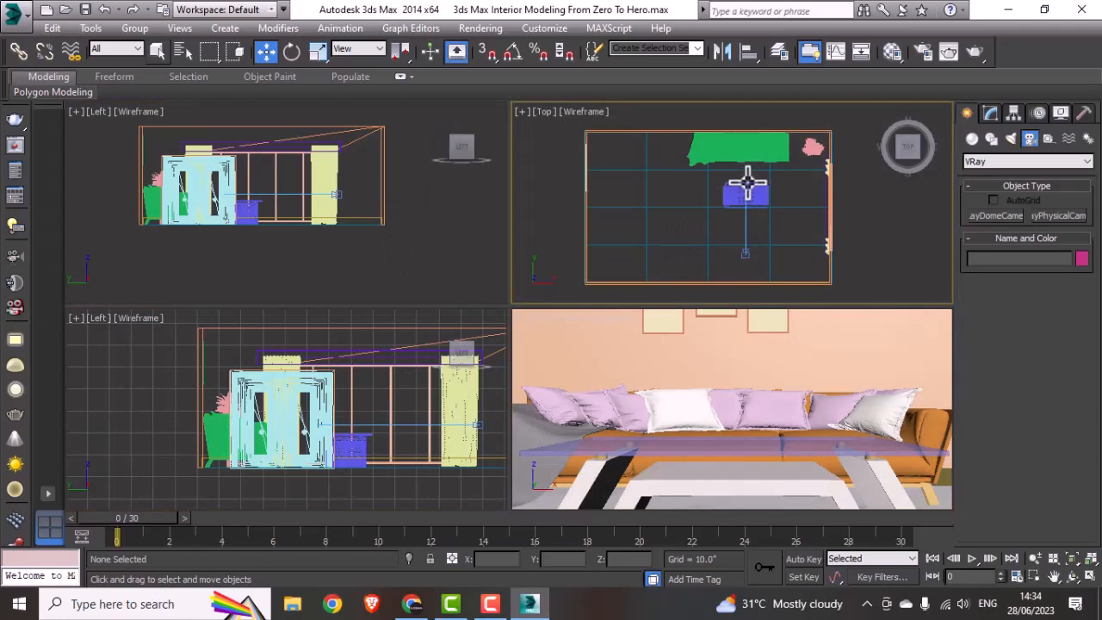
{"action": "key", "text": "alt+w"}
{"action": "left_click", "coordinate": [537, 263]}
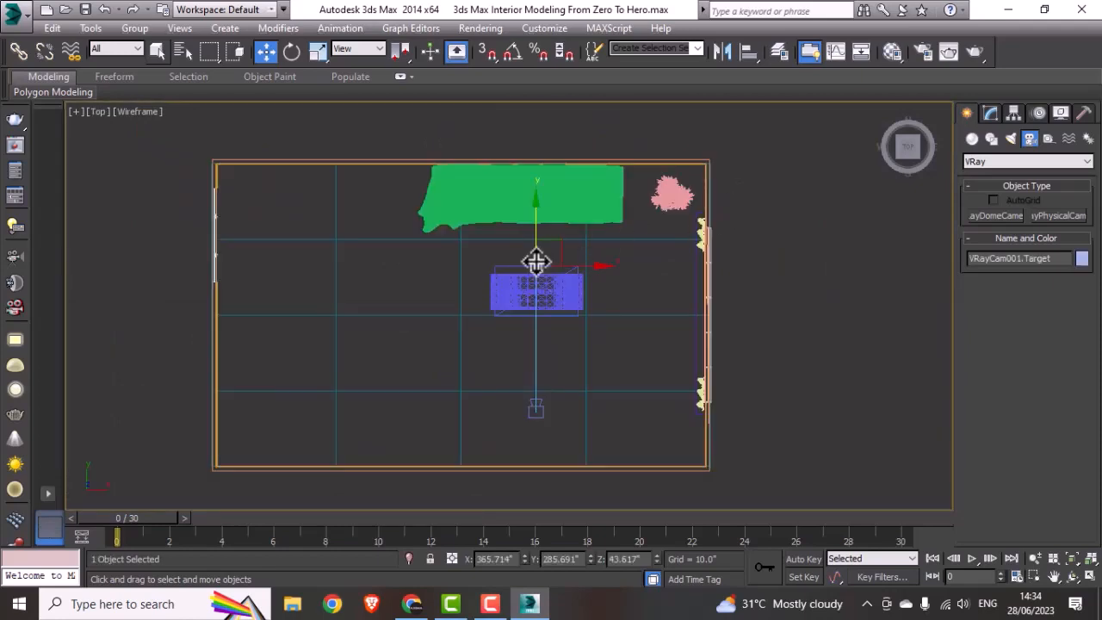
{"action": "left_click_drag", "start_coordinate": [534, 263], "coordinate": [533, 334]}
{"action": "key", "text": "alt+w"}
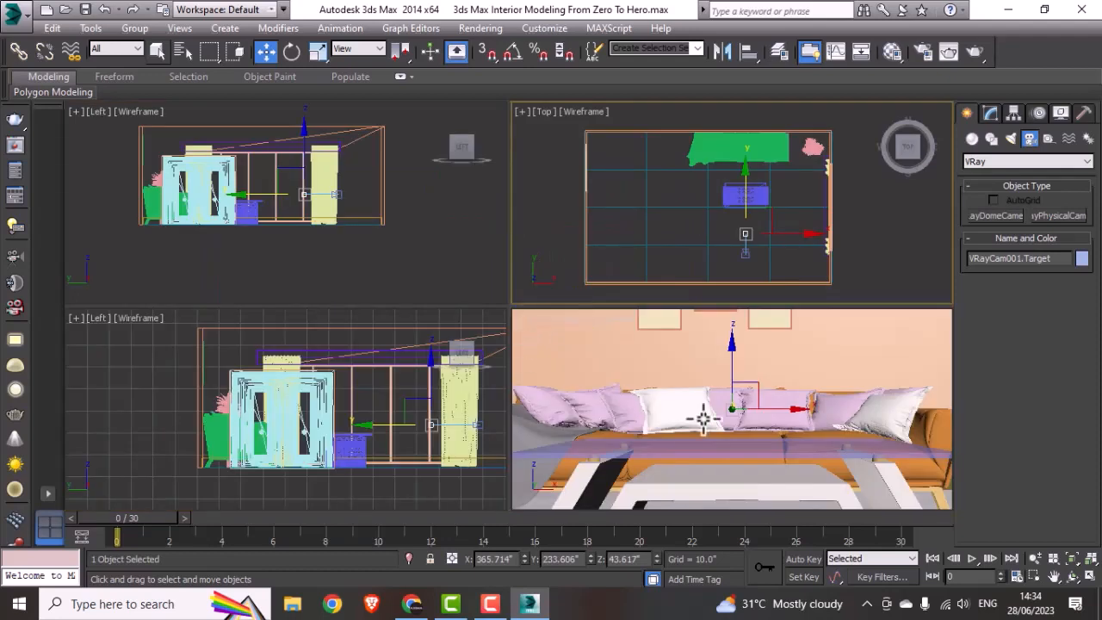
Step: Move the camera back to the wall opposite the sofa, at about Y 184.5 inches, and deselect it
{"action": "left_click", "coordinate": [745, 230]}
{"action": "left_click_drag", "start_coordinate": [745, 218], "coordinate": [744, 234]}
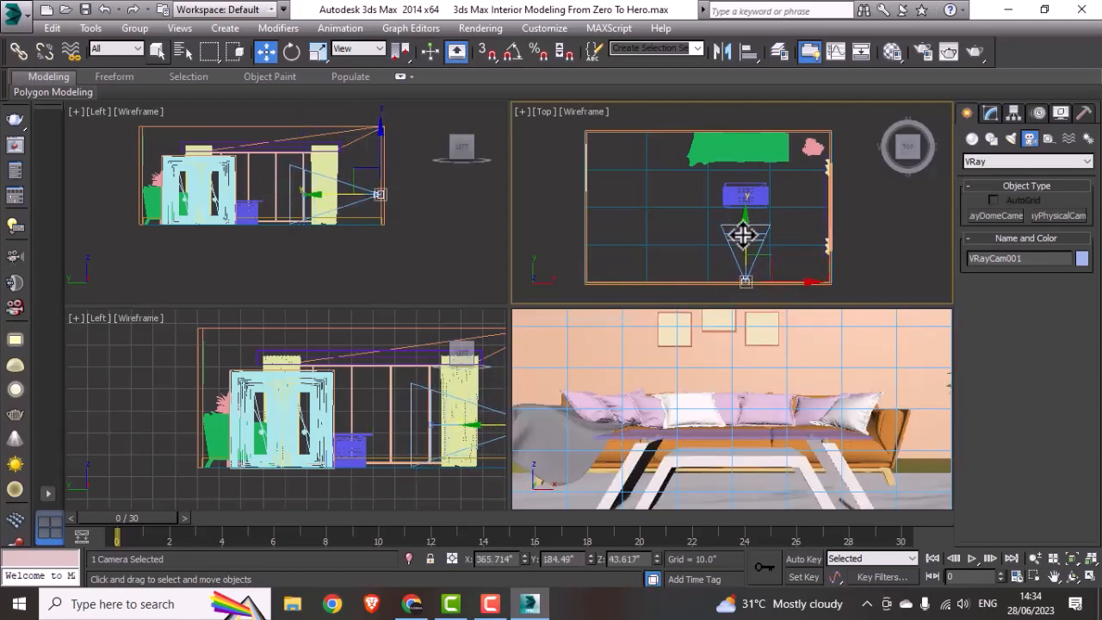
{"action": "scroll", "coordinate": [739, 244], "scroll_direction": "up", "scroll_amount": 2}
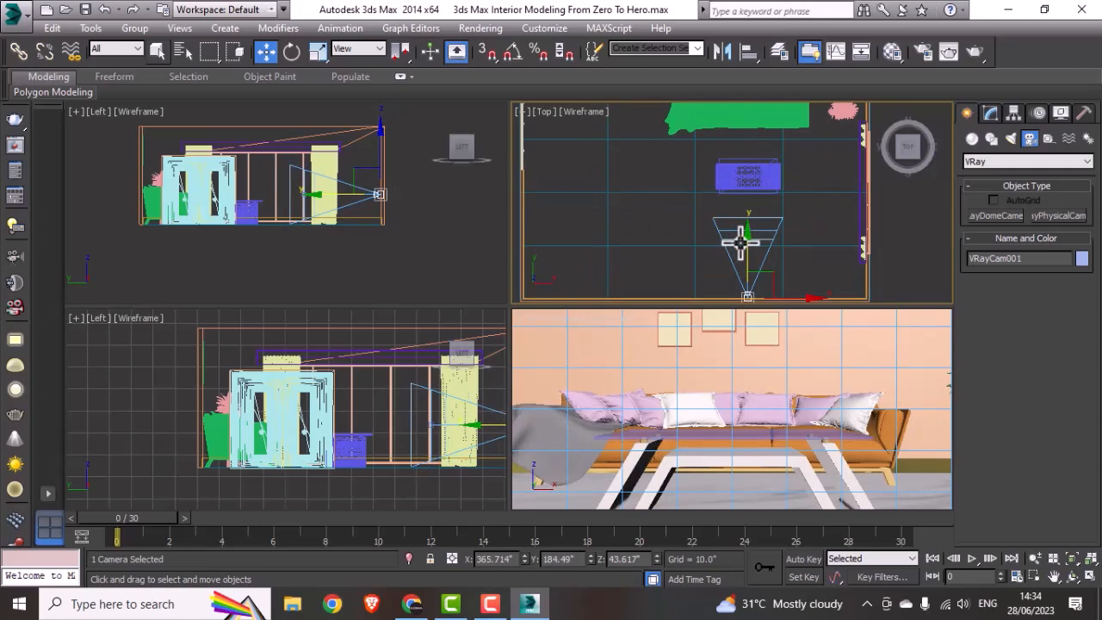
{"action": "key", "text": "alt+w"}
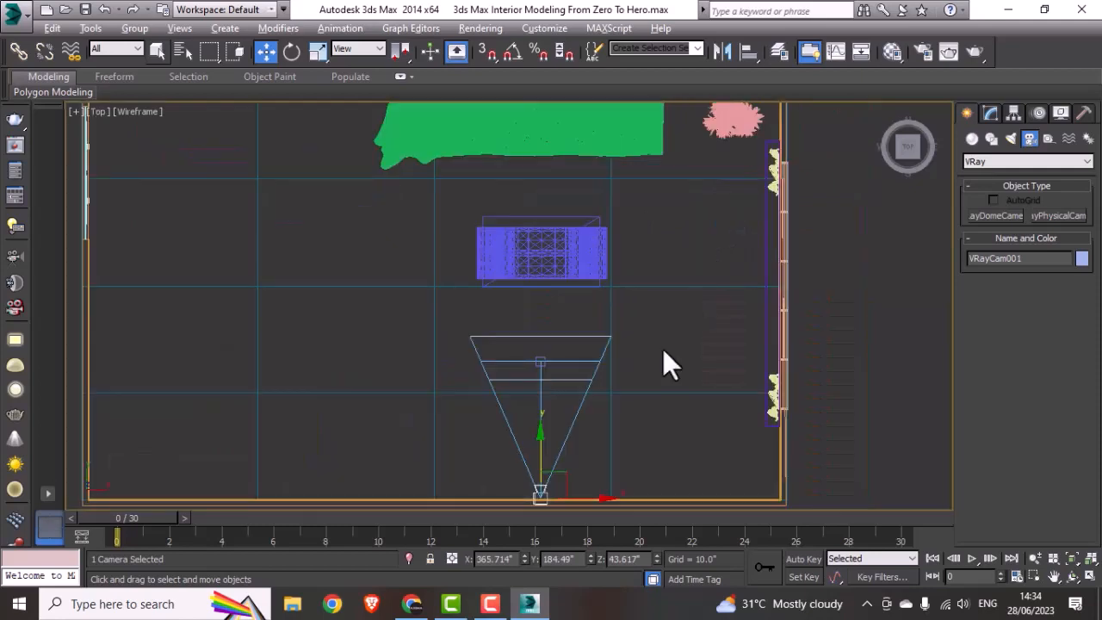
{"action": "left_click", "coordinate": [649, 370]}
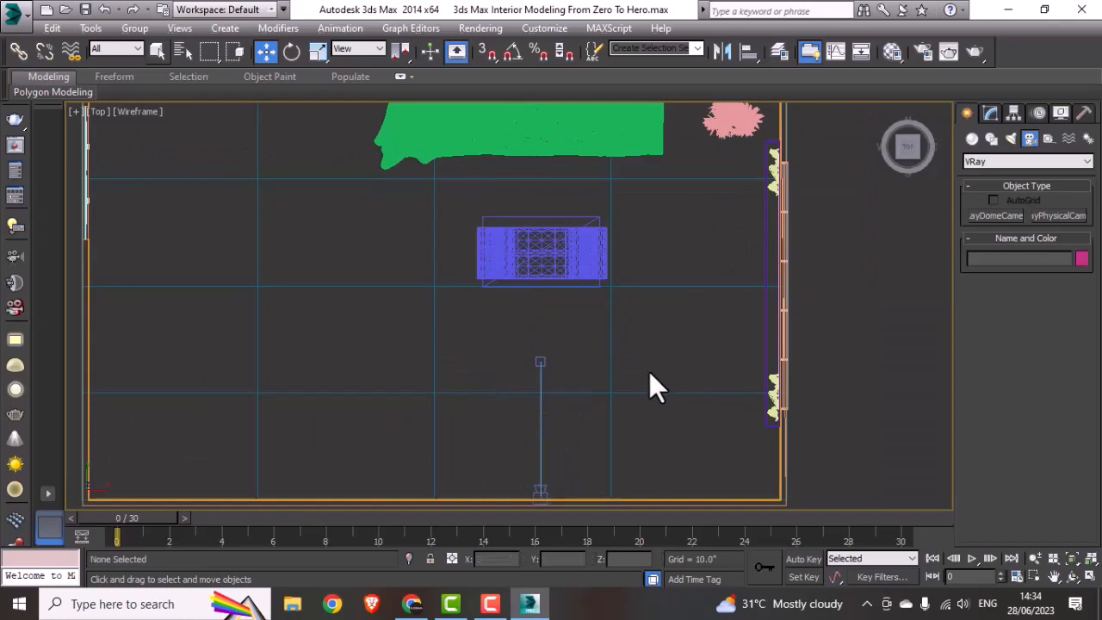
{"action": "scroll", "coordinate": [649, 371], "scroll_direction": "down", "scroll_amount": 2}
{"action": "key", "text": "c"}
{"action": "key", "text": "alt+w"}
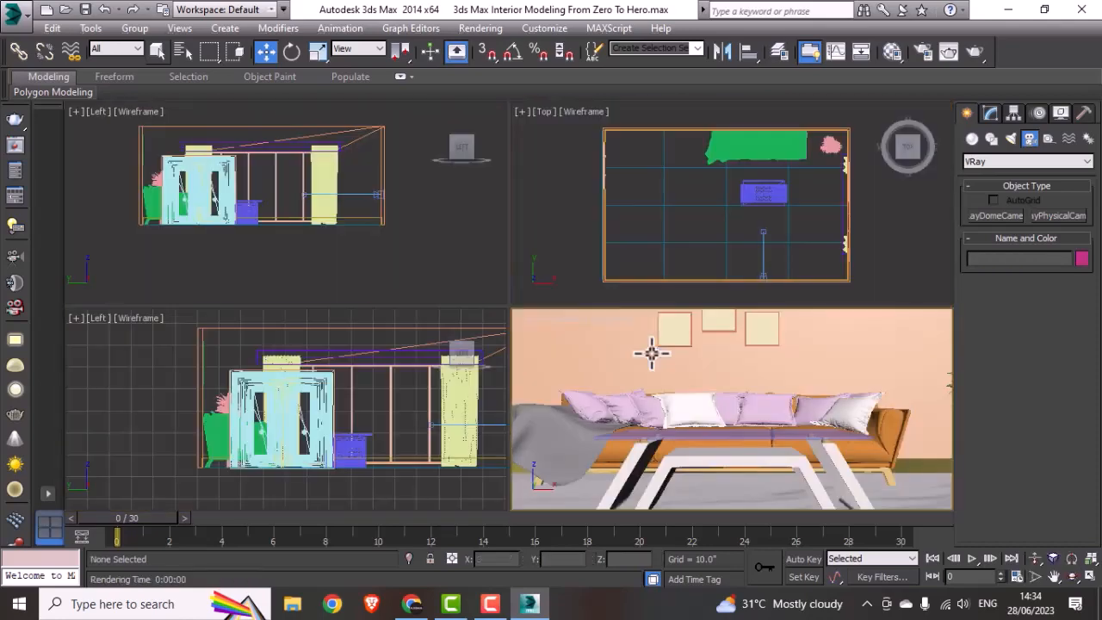
Step: Extend the room by moving the eight vertices of the wall opposite the sofa outward in the Top view
{"action": "middle_click", "coordinate": [685, 267]}
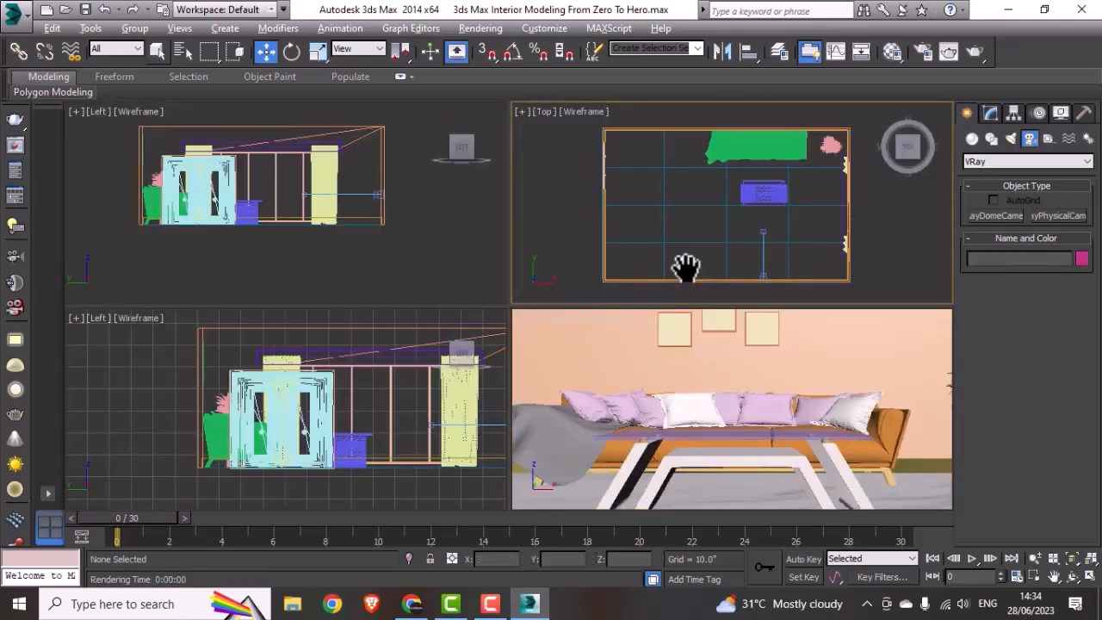
{"action": "key", "text": "alt+w"}
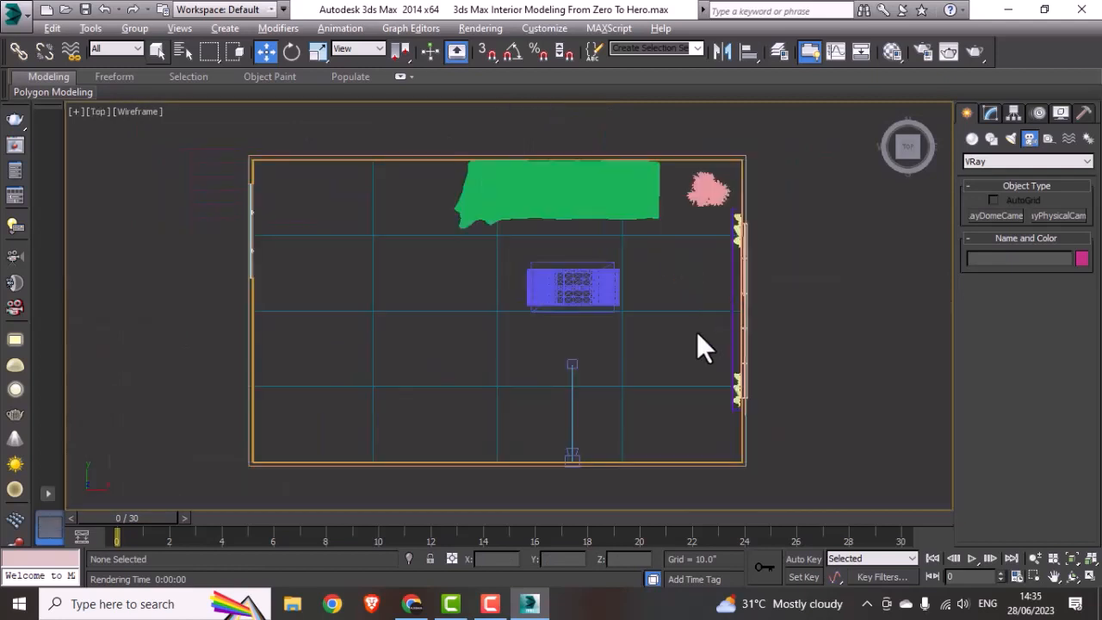
{"action": "left_click", "coordinate": [730, 467]}
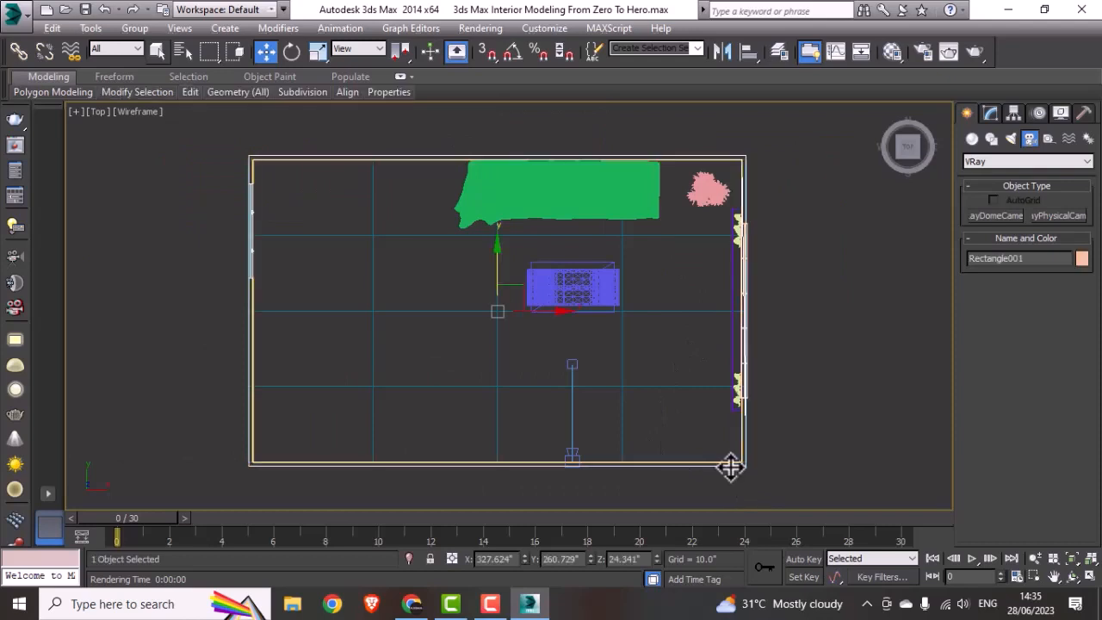
{"action": "left_click", "coordinate": [990, 118]}
{"action": "left_click", "coordinate": [983, 340]}
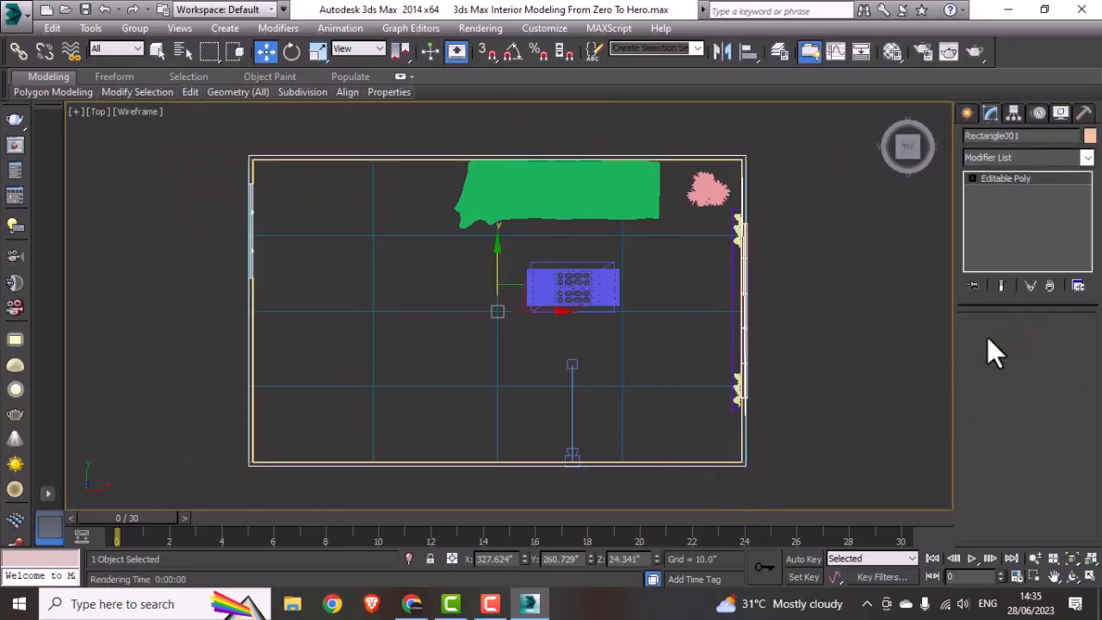
{"action": "middle_click_drag", "start_coordinate": [799, 379], "coordinate": [812, 315]}
{"action": "left_click_drag", "start_coordinate": [807, 381], "coordinate": [250, 463]}
{"action": "left_click_drag", "start_coordinate": [511, 370], "coordinate": [502, 428]}
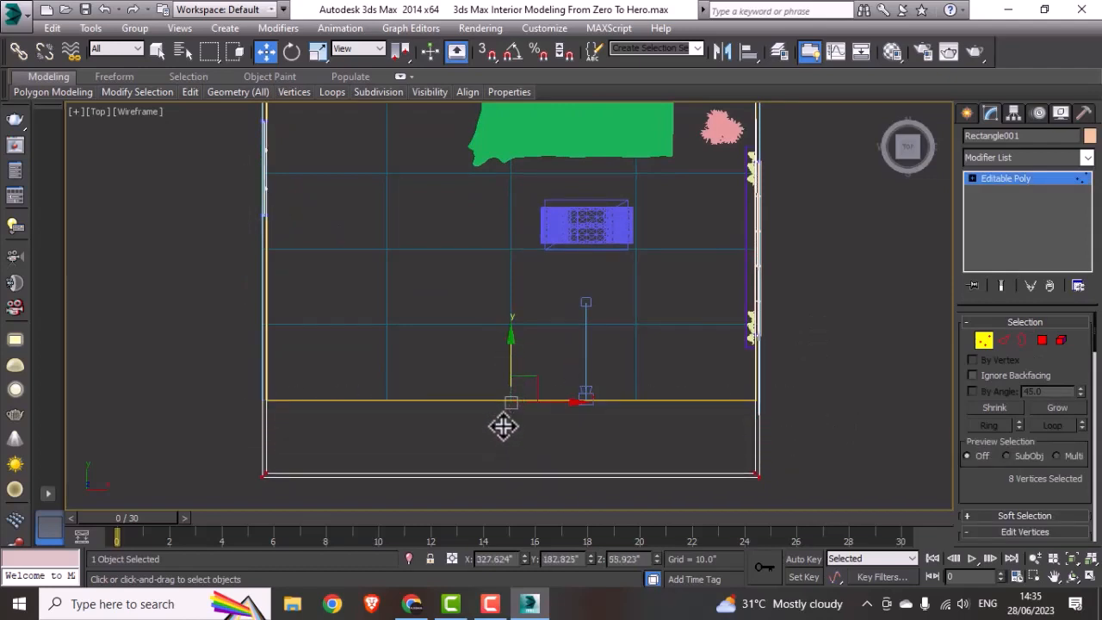
{"action": "left_click", "coordinate": [991, 176]}
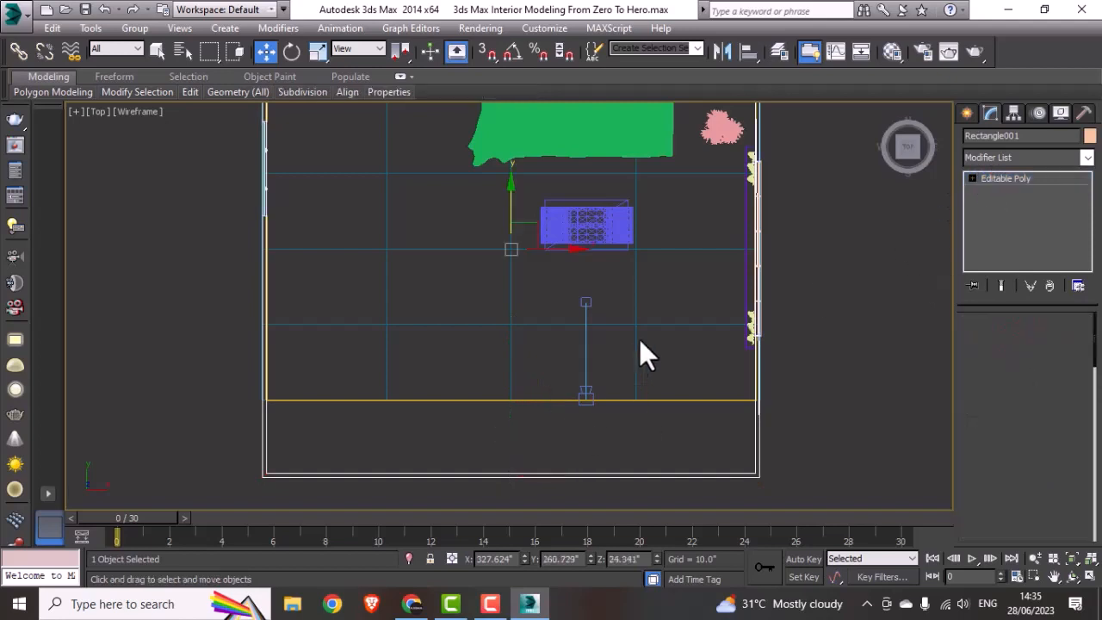
Step: Lengthen the floor plane to about 378.3 inches and shift it to line up with the extended walls
{"action": "left_click", "coordinate": [637, 336]}
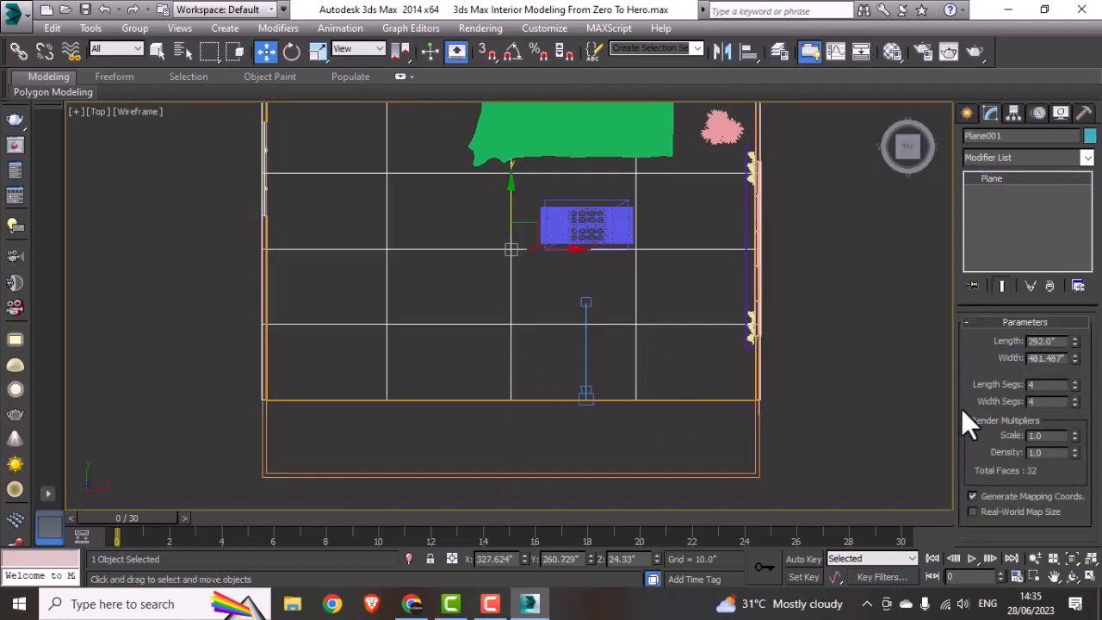
{"action": "scroll", "coordinate": [680, 415], "scroll_direction": "down", "scroll_amount": 4}
{"action": "scroll", "coordinate": [942, 404], "scroll_direction": "up", "scroll_amount": 2}
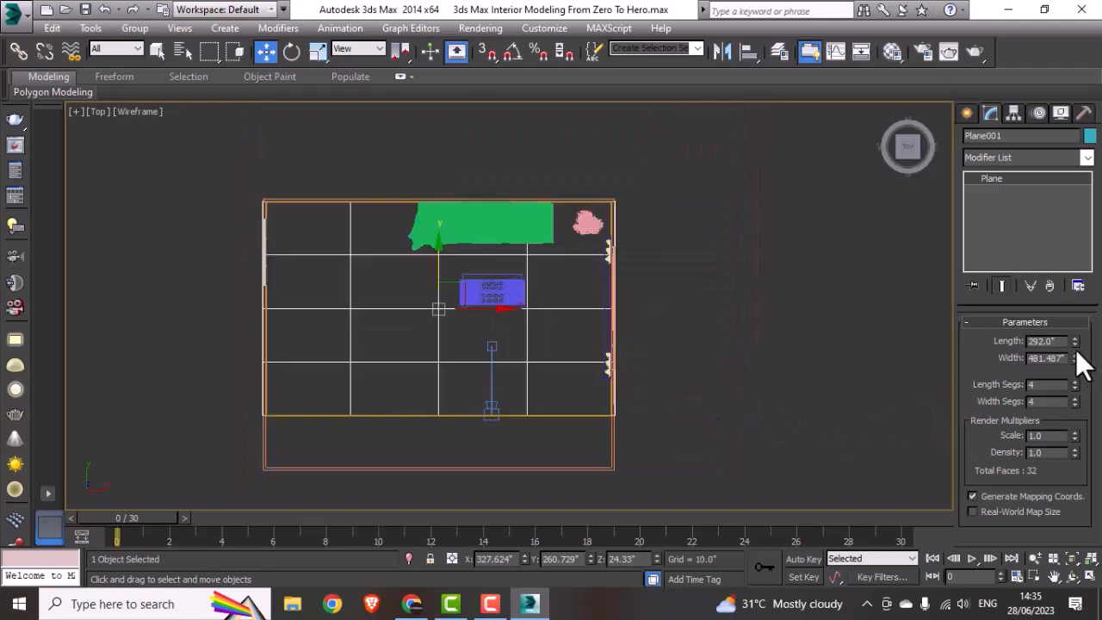
{"action": "left_click_drag", "start_coordinate": [1075, 341], "coordinate": [1080, 319]}
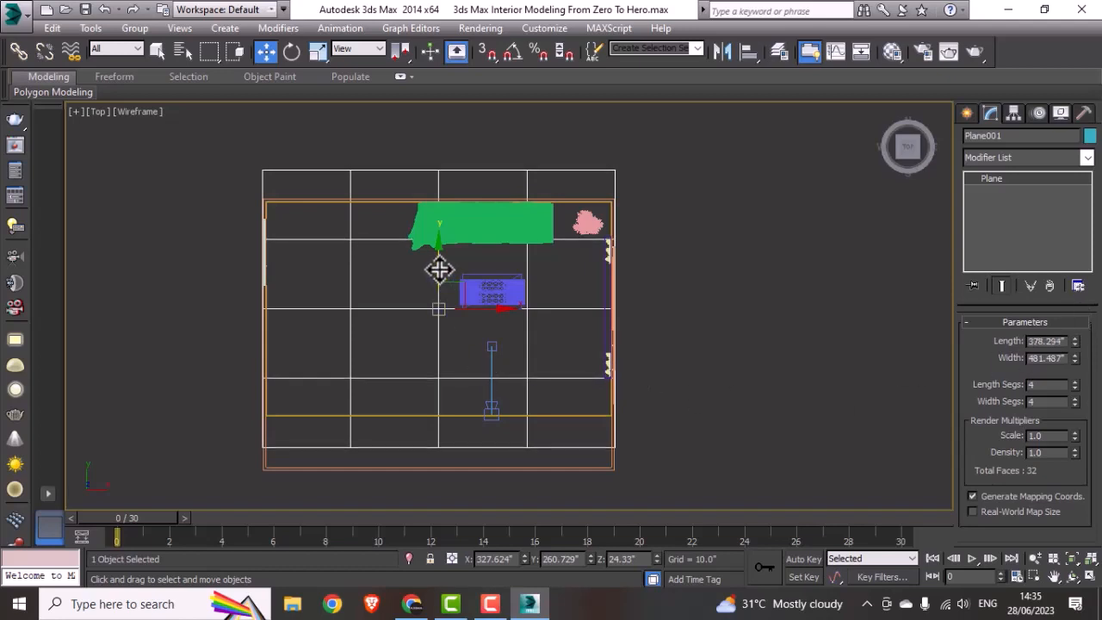
{"action": "left_click_drag", "start_coordinate": [437, 266], "coordinate": [435, 290]}
{"action": "left_click", "coordinate": [643, 387]}
Step: Move the camera and its target back to the extended wall, check the framing through the camera, and deselect
{"action": "left_click", "coordinate": [497, 413]}
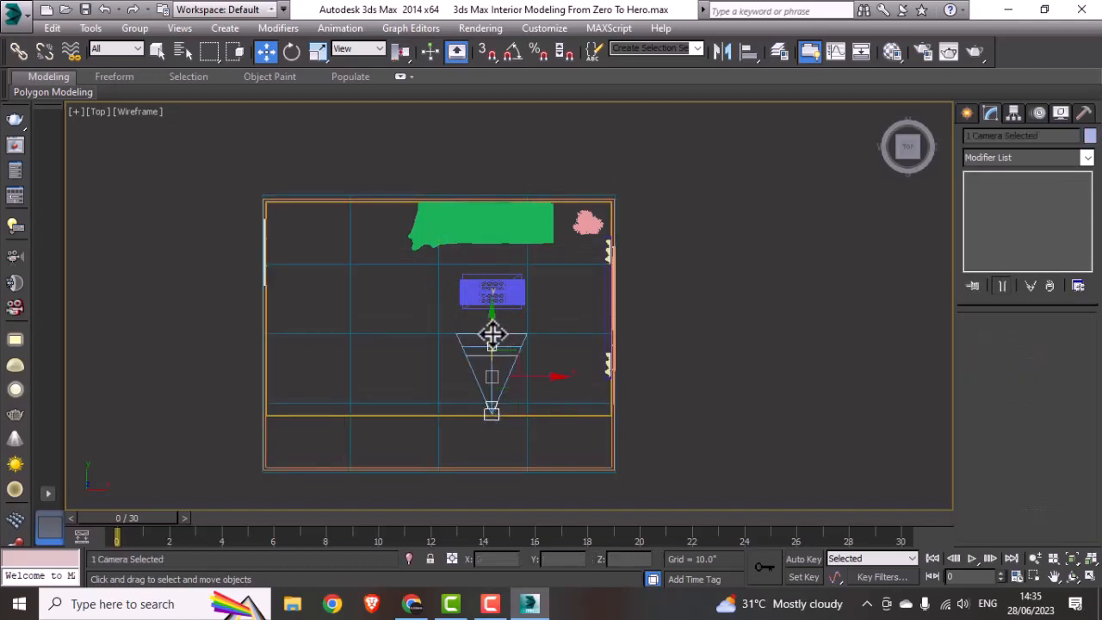
{"action": "left_click_drag", "start_coordinate": [491, 333], "coordinate": [488, 376]}
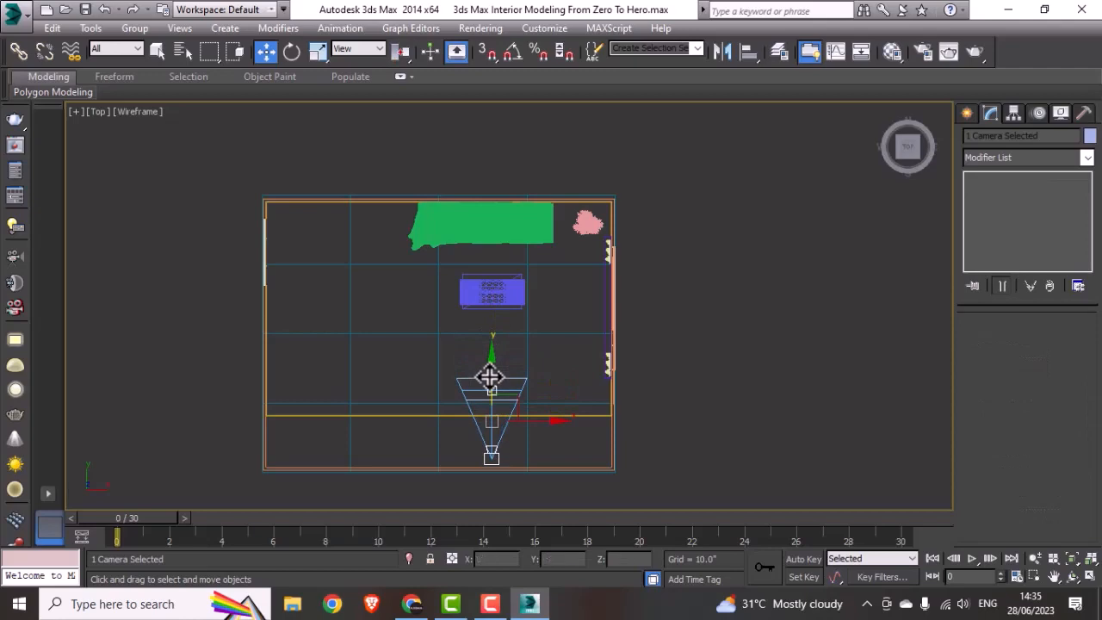
{"action": "key", "text": "alt+w"}
{"action": "middle_click_drag", "start_coordinate": [725, 413], "coordinate": [727, 417]}
{"action": "key", "text": "alt+w"}
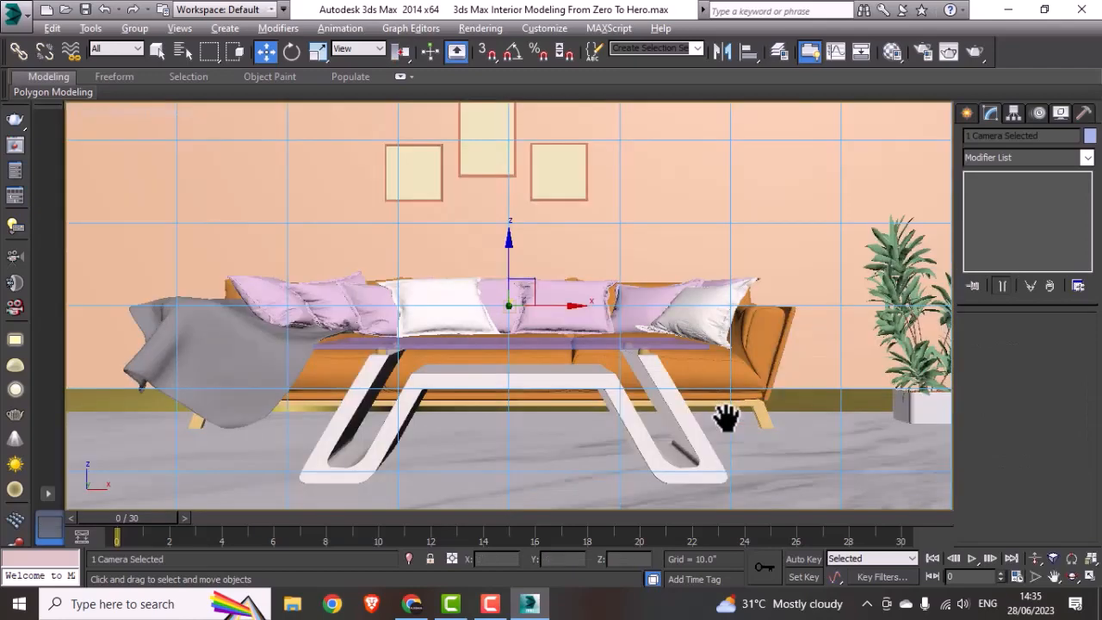
{"action": "key", "text": "alt+w"}
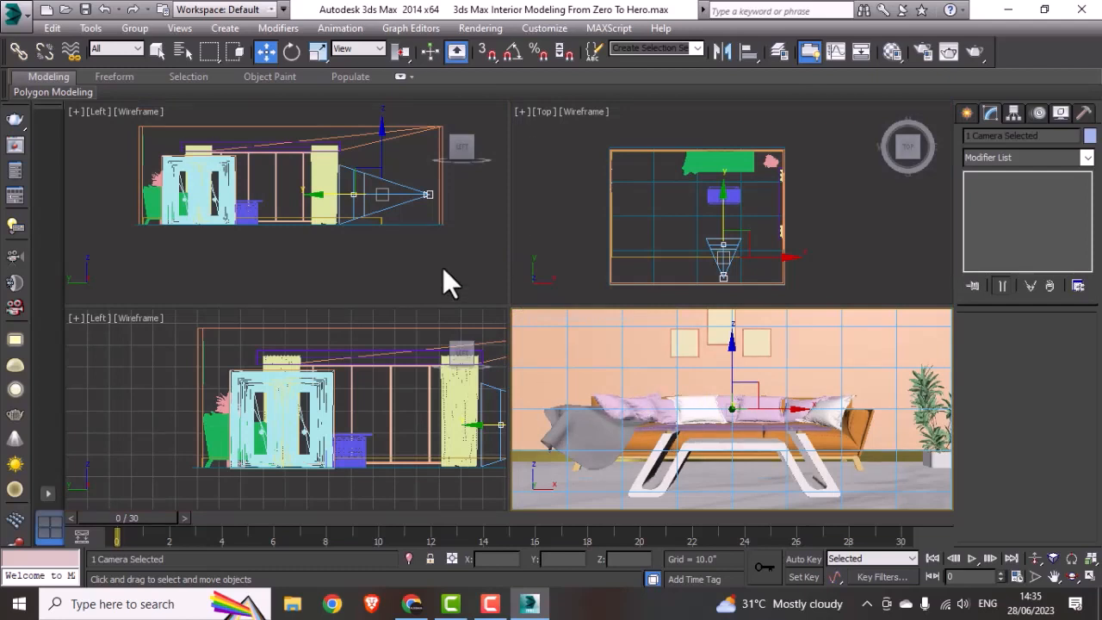
{"action": "left_click", "coordinate": [807, 235]}
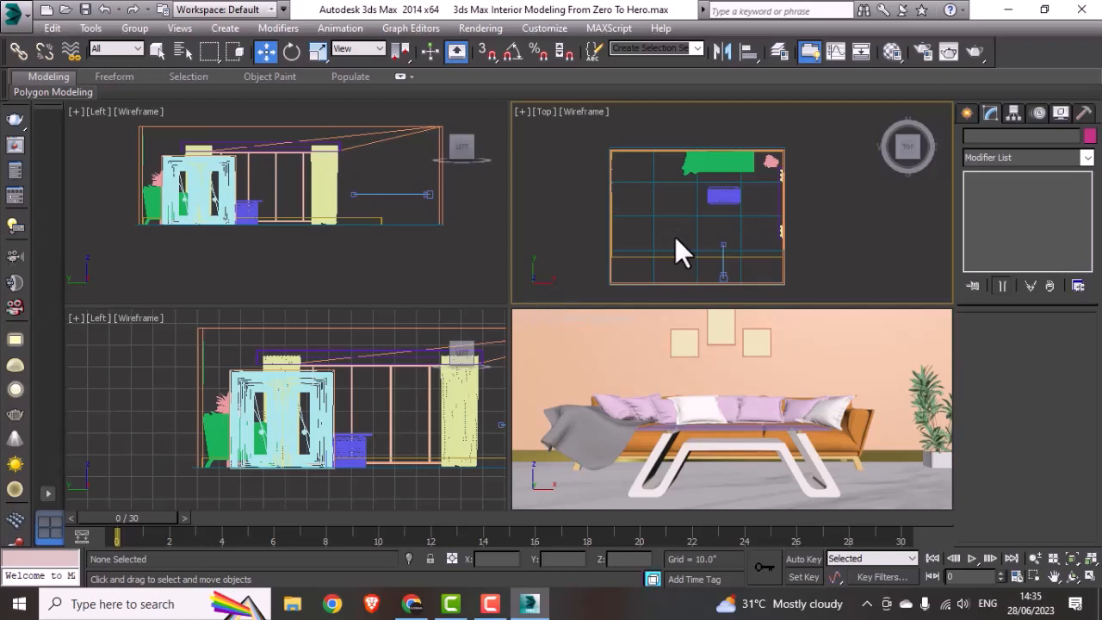
{"action": "middle_click_drag", "start_coordinate": [674, 239], "coordinate": [690, 244]}
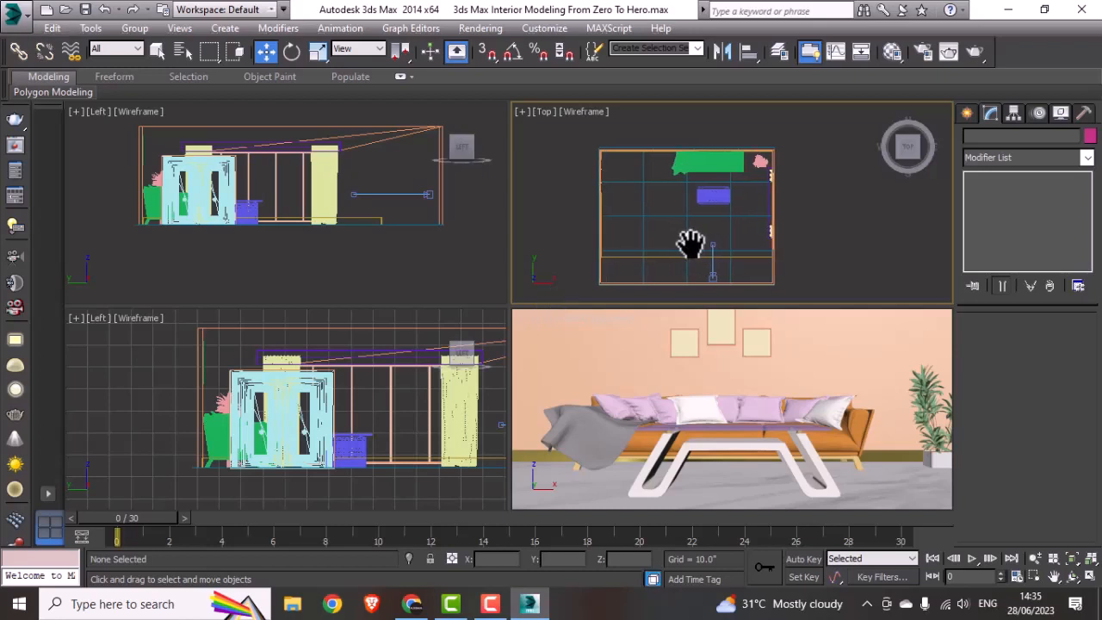
{"action": "left_click", "coordinate": [351, 269]}
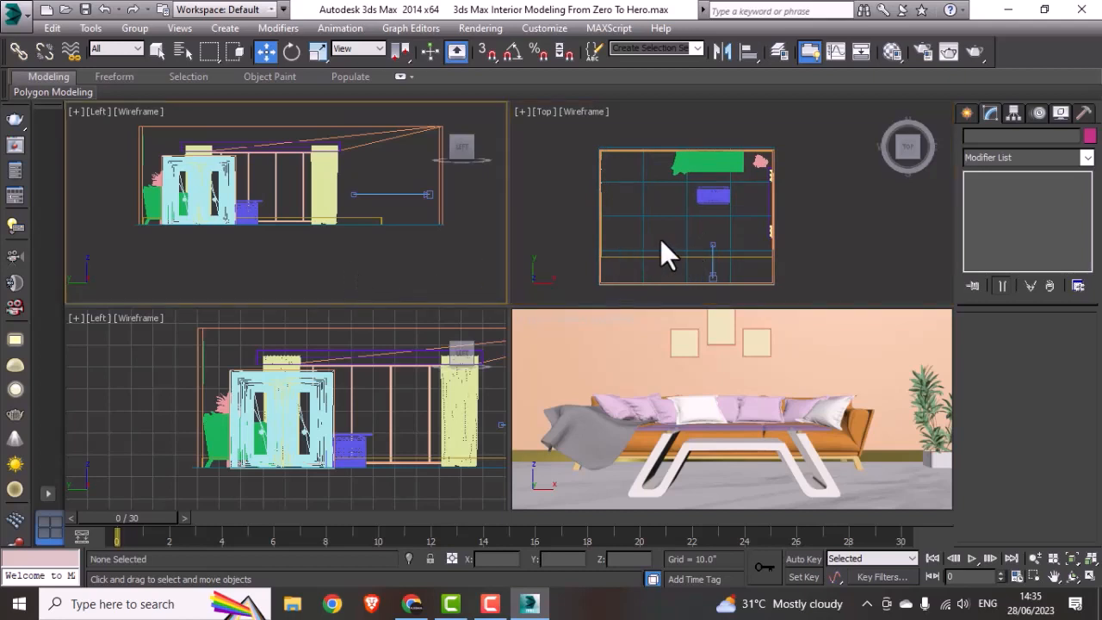
{"action": "left_click", "coordinate": [634, 240]}
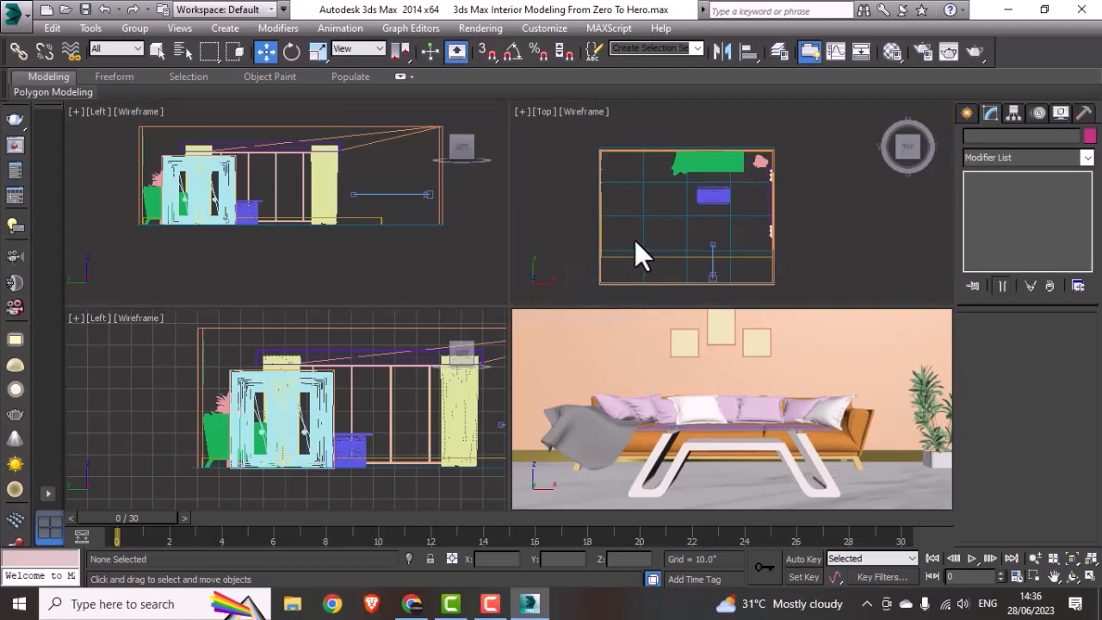
{"action": "left_click", "coordinate": [324, 240]}
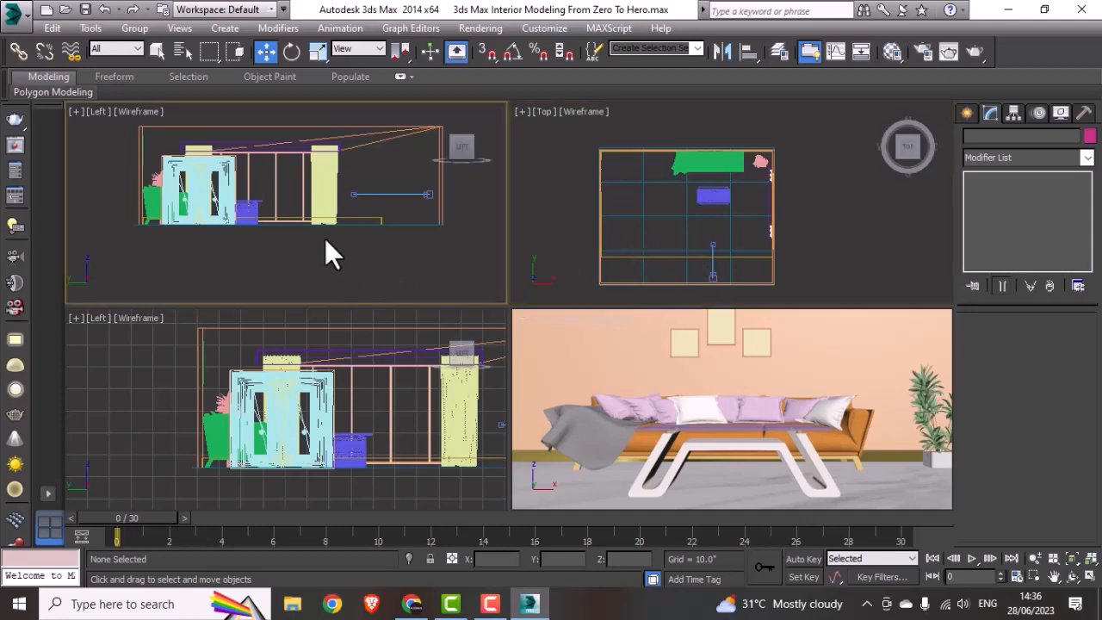
Step: Change the active Left viewport to a Front view framing the sofa, and enlarge the Top view of the room
{"action": "key", "text": "f"}
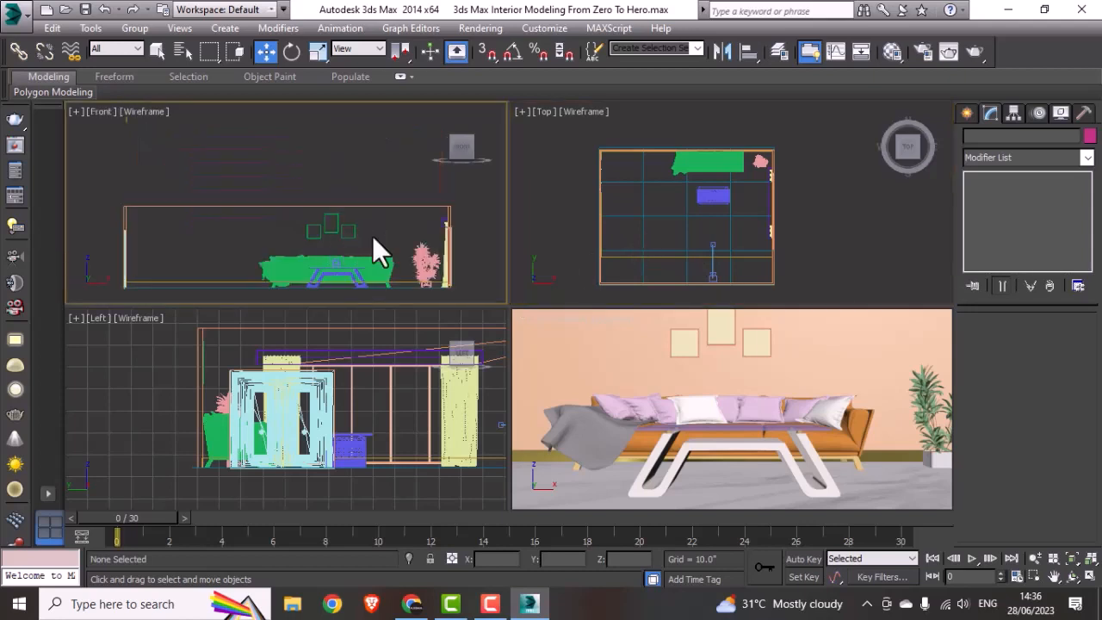
{"action": "middle_click_drag", "start_coordinate": [381, 238], "coordinate": [345, 210]}
{"action": "scroll", "coordinate": [357, 271], "scroll_direction": "up", "scroll_amount": 4}
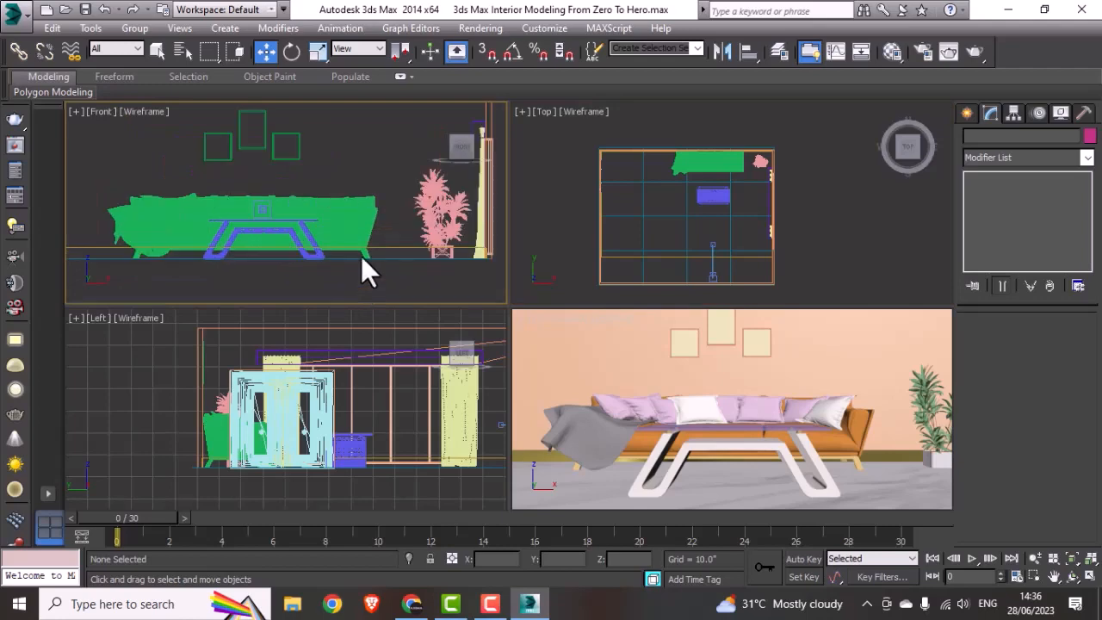
{"action": "left_click", "coordinate": [676, 269]}
{"action": "key", "text": "alt+w"}
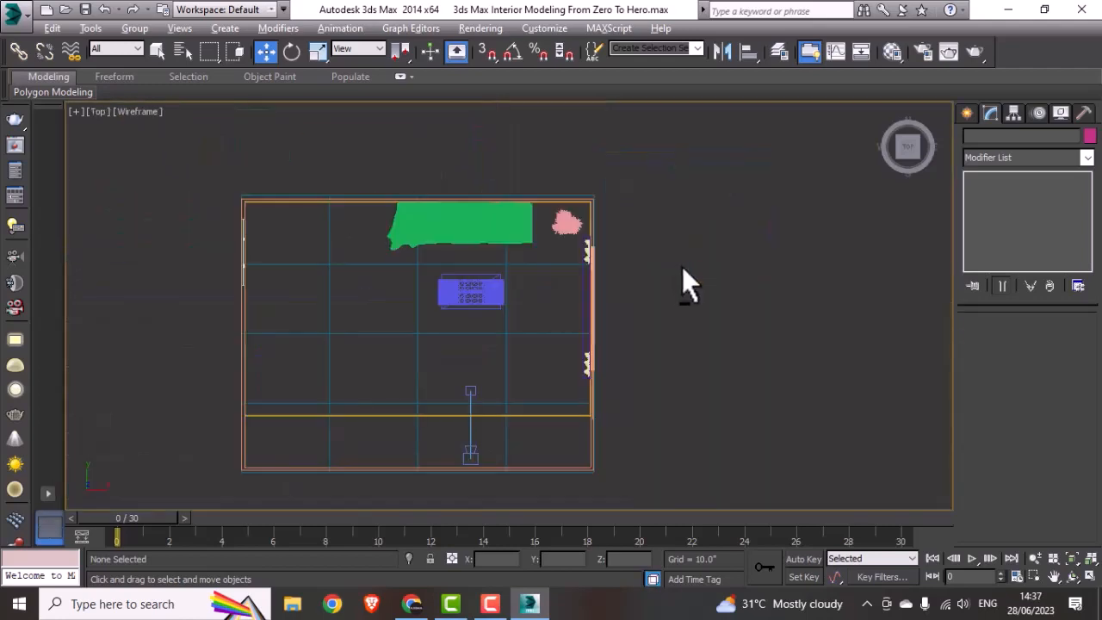
Step: Merge Switch 2 N100618.3DS from the switch folder into the current scene with unit conversion on, adopting its 100-frame animation length
{"action": "left_click", "coordinate": [17, 12]}
{"action": "mouse_move", "coordinate": [77, 245]}
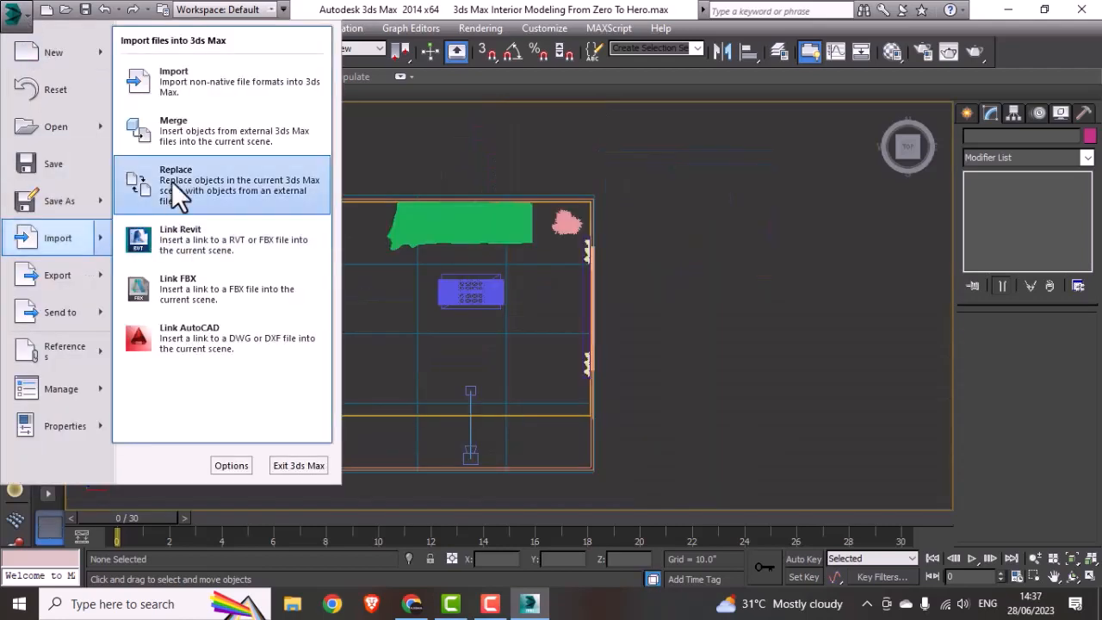
{"action": "left_click", "coordinate": [180, 147]}
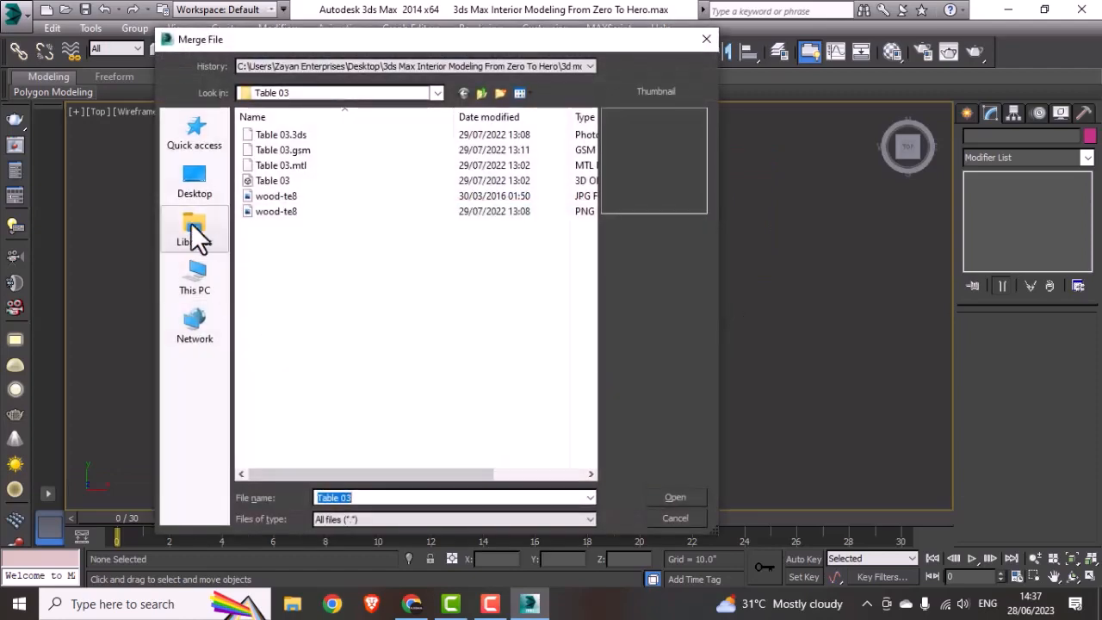
{"action": "left_click", "coordinate": [480, 92]}
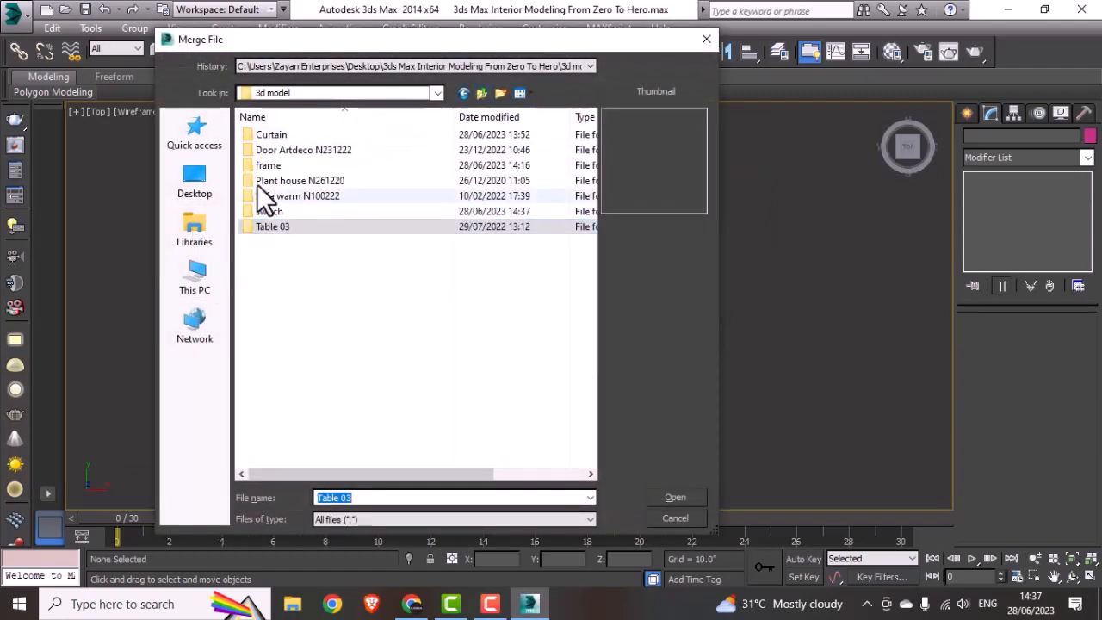
{"action": "double_click", "coordinate": [274, 212]}
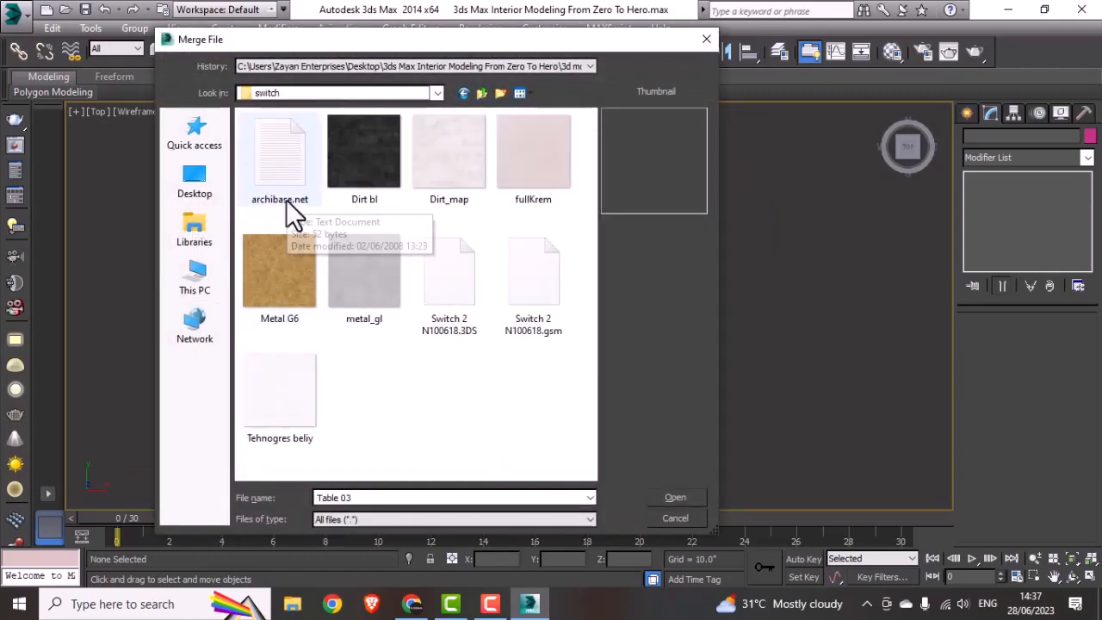
{"action": "left_click", "coordinate": [445, 320]}
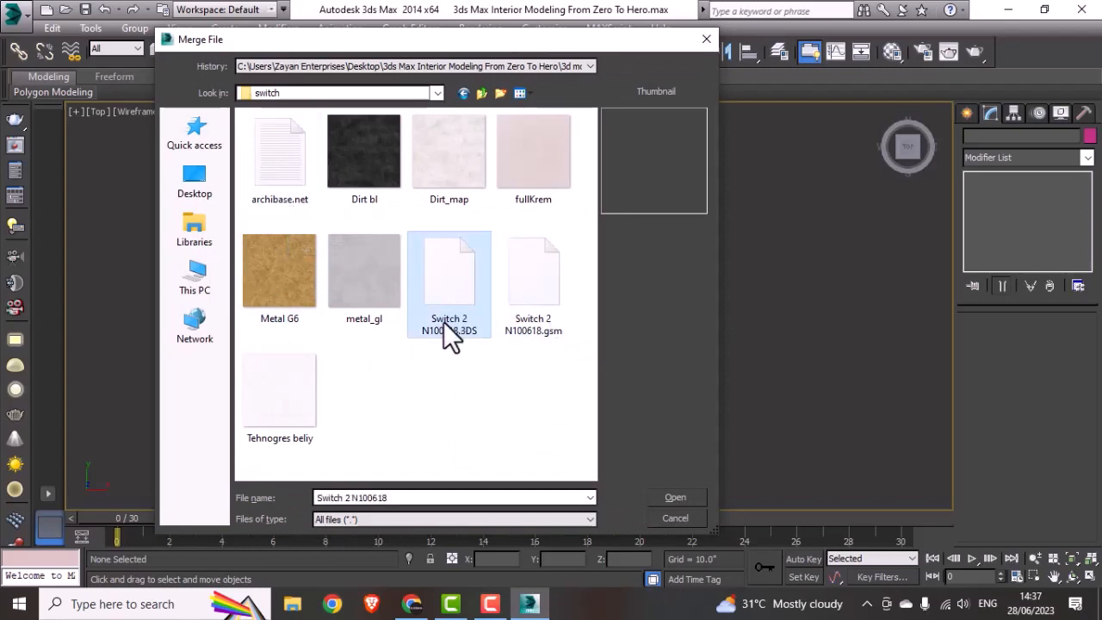
{"action": "left_click", "coordinate": [689, 499]}
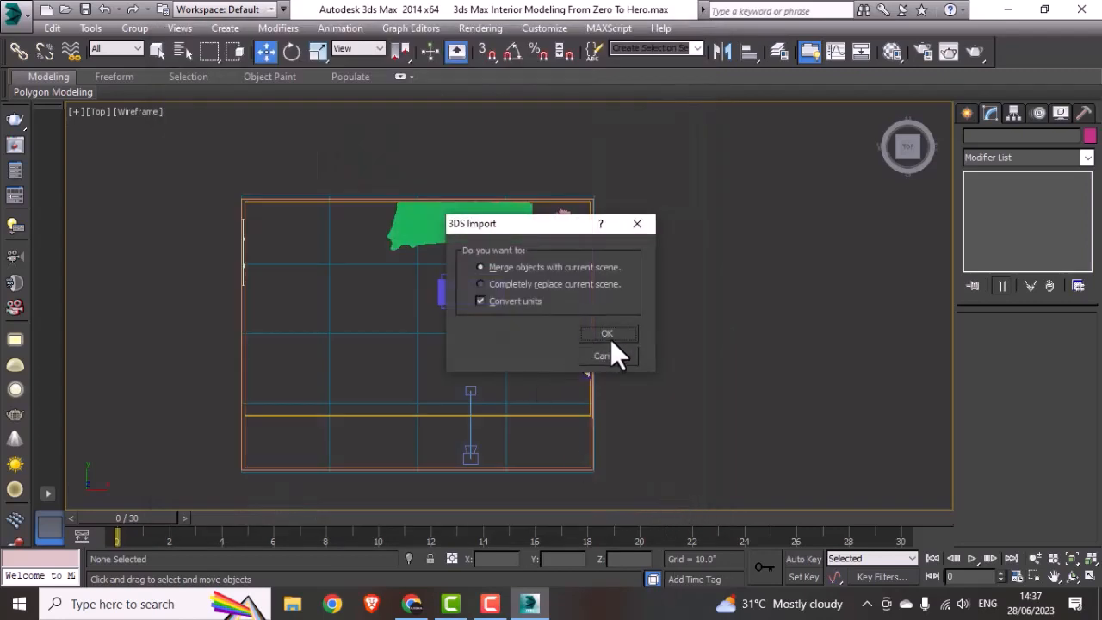
{"action": "left_click", "coordinate": [607, 337]}
{"action": "left_click", "coordinate": [594, 348]}
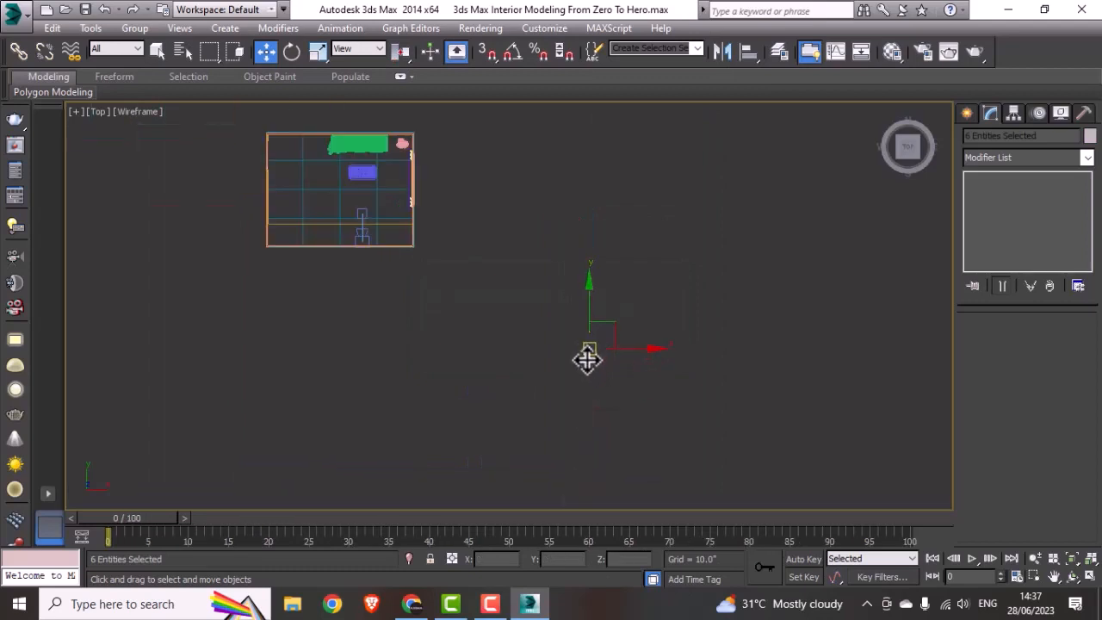
Step: Move the imported switch into the room in the Top view, between the sofa's end and the plant, near the back wall
{"action": "left_click_drag", "start_coordinate": [589, 348], "coordinate": [400, 174]}
{"action": "middle_click_drag", "start_coordinate": [483, 171], "coordinate": [556, 334]}
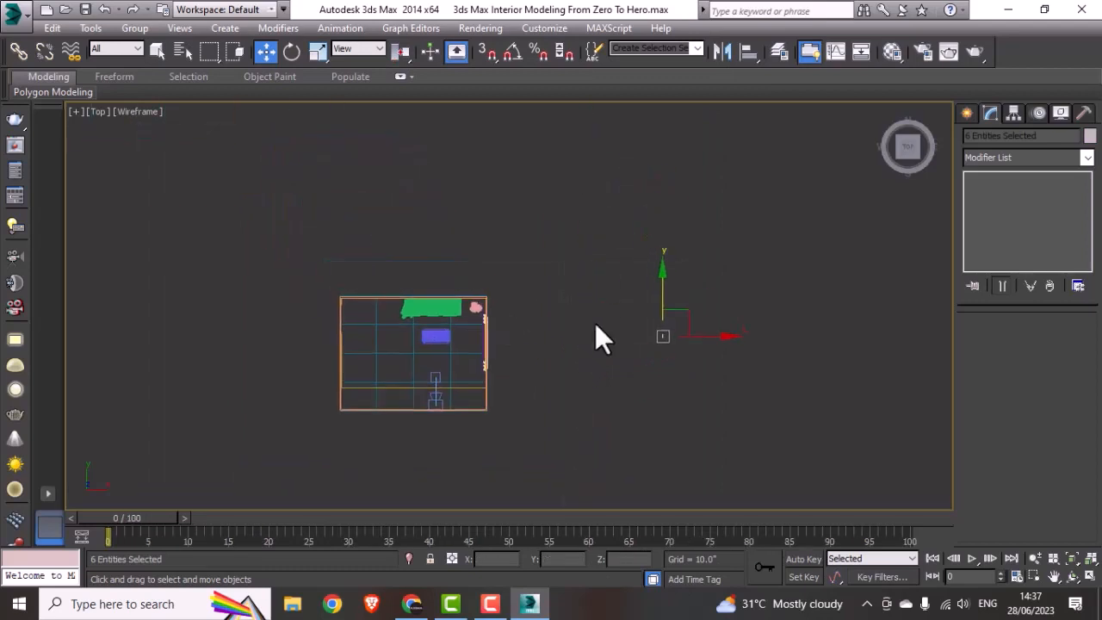
{"action": "left_click_drag", "start_coordinate": [665, 339], "coordinate": [469, 317]}
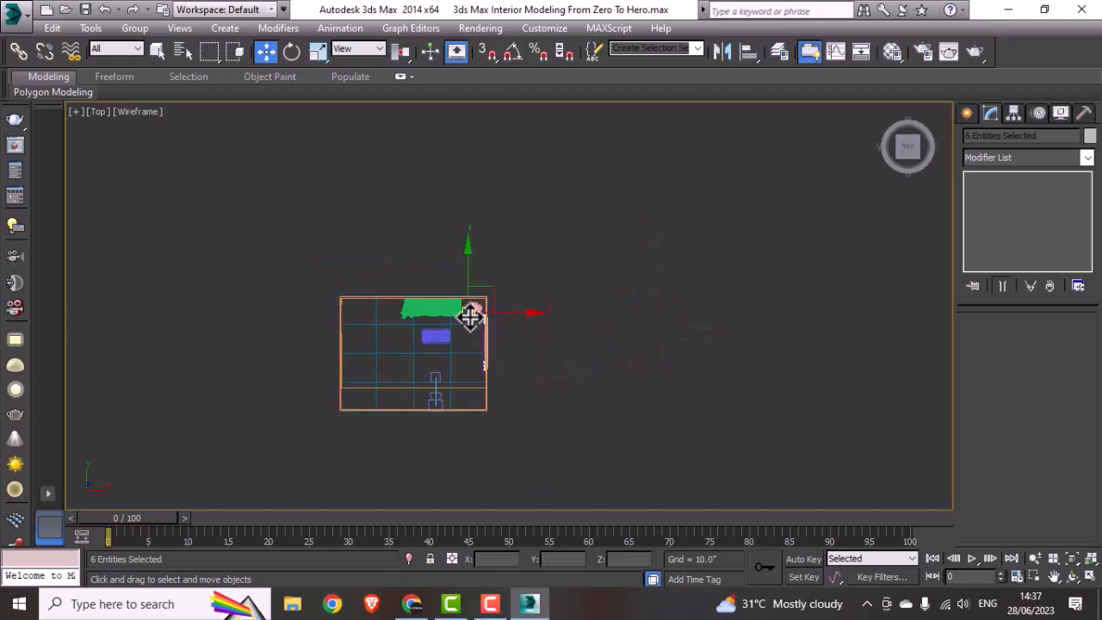
{"action": "scroll", "coordinate": [469, 317], "scroll_direction": "up", "scroll_amount": 8}
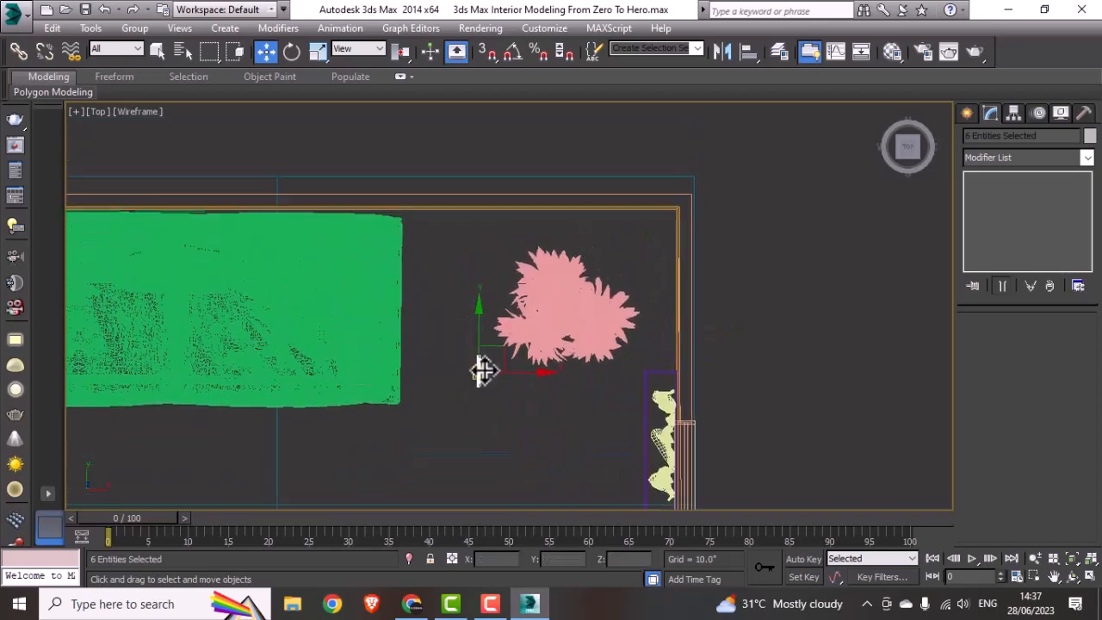
{"action": "left_click_drag", "start_coordinate": [481, 364], "coordinate": [482, 167]}
{"action": "scroll", "coordinate": [482, 169], "scroll_direction": "up", "scroll_amount": 5}
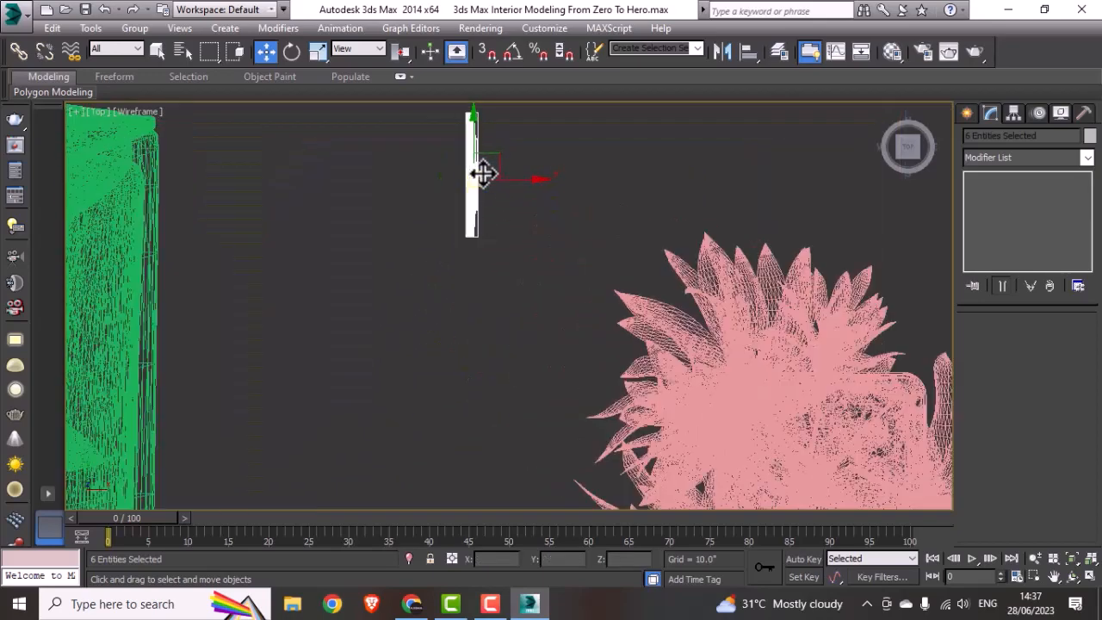
{"action": "middle_click_drag", "start_coordinate": [482, 173], "coordinate": [480, 255]}
Step: Rotate the switch a quarter turn with angle snap and set it flat against the wall behind the sofa
{"action": "key", "text": "e"}
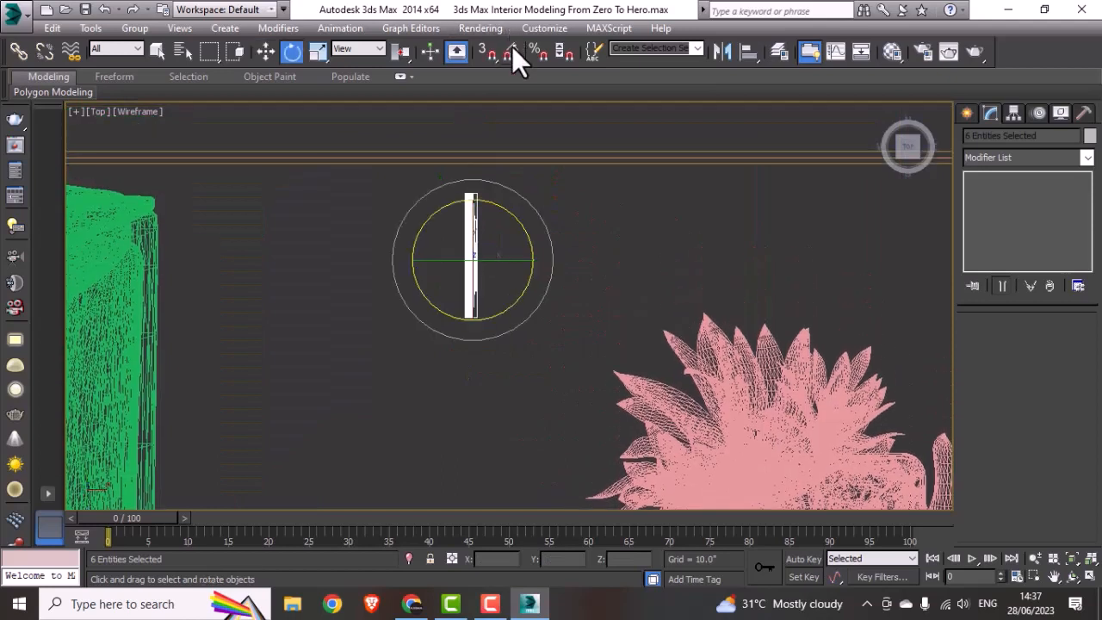
{"action": "left_click_drag", "start_coordinate": [516, 216], "coordinate": [531, 123]}
{"action": "key", "text": "w"}
{"action": "scroll", "coordinate": [504, 211], "scroll_direction": "down", "scroll_amount": 5}
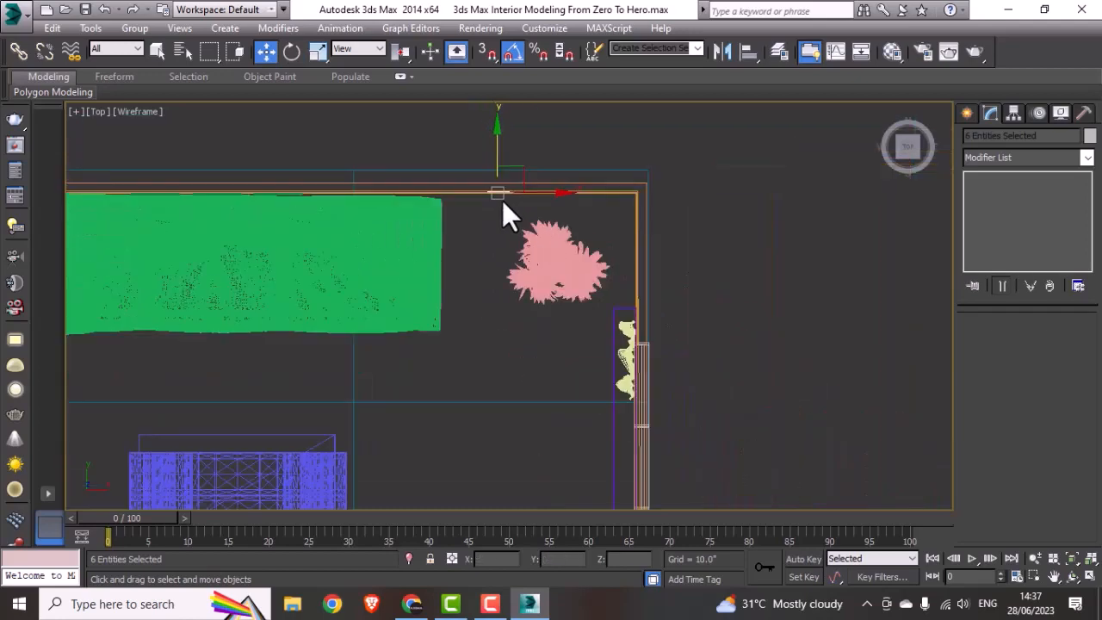
{"action": "scroll", "coordinate": [504, 207], "scroll_direction": "down", "scroll_amount": 4}
{"action": "scroll", "coordinate": [505, 207], "scroll_direction": "down", "scroll_amount": 5}
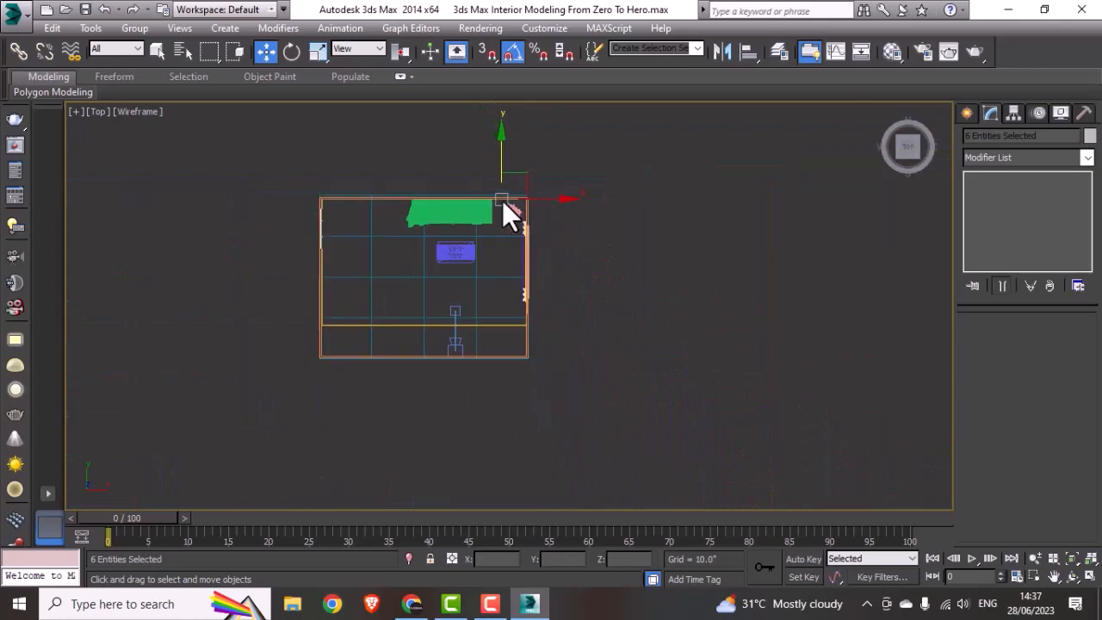
Step: Raise the switch in the Front view to just above the sofa's armrest and check its placement through the camera
{"action": "key", "text": "alt+w"}
{"action": "right_click", "coordinate": [301, 275]}
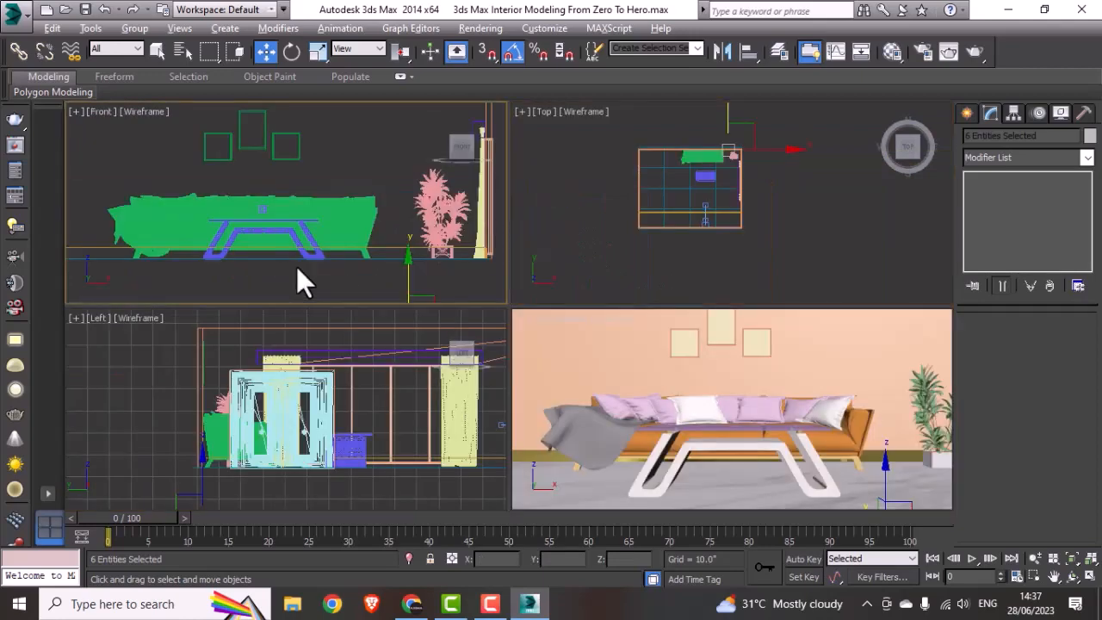
{"action": "key", "text": "alt+w"}
{"action": "left_click_drag", "start_coordinate": [755, 505], "coordinate": [772, 321]}
{"action": "key", "text": "alt+w"}
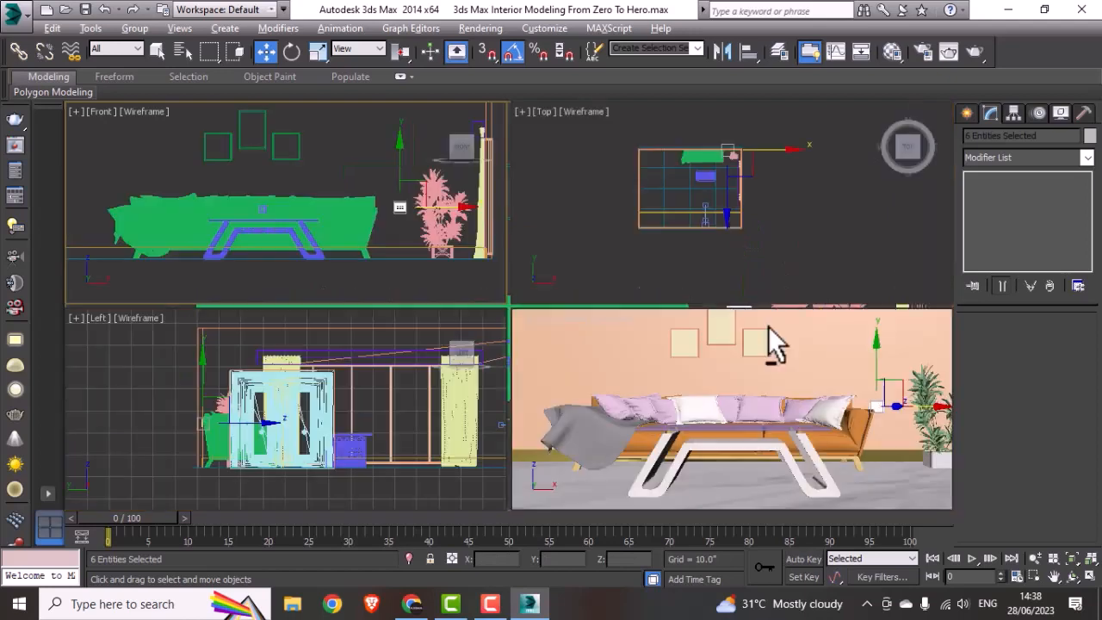
{"action": "key", "text": "alt+w"}
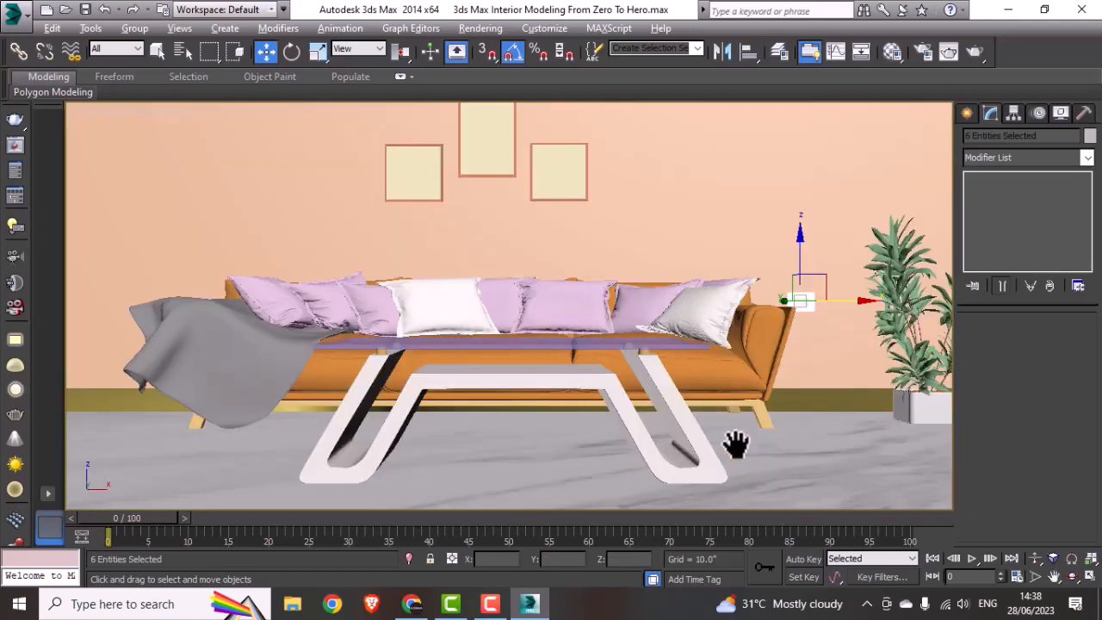
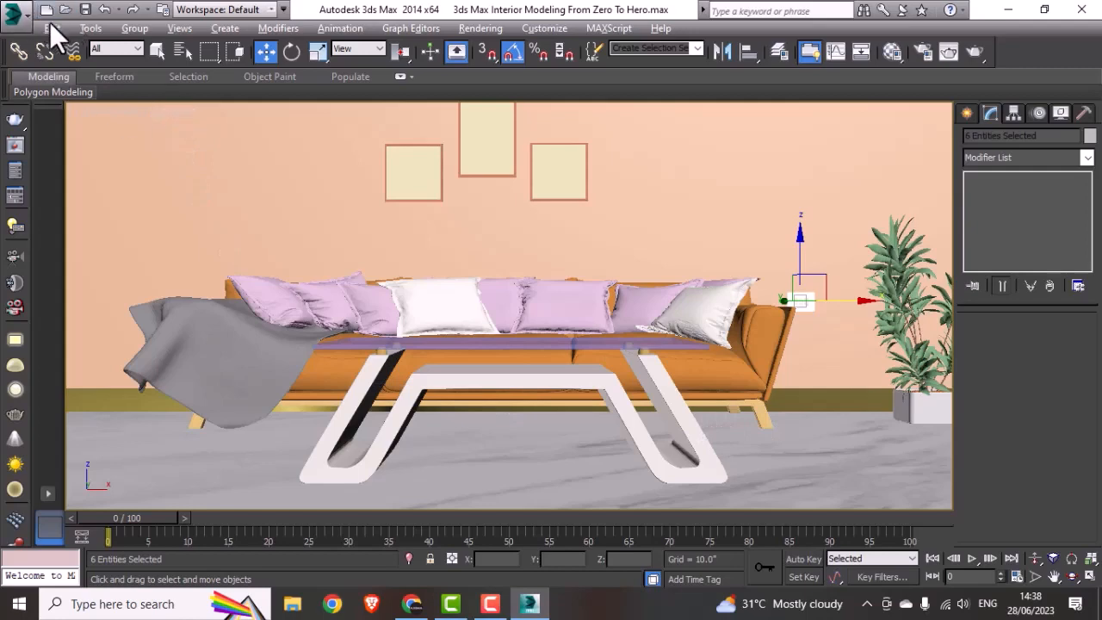
Step: Group the selected switch parts under the name switch and nudge the group slightly farther from the sofa's armrest
{"action": "left_click", "coordinate": [134, 27]}
{"action": "left_click", "coordinate": [159, 45]}
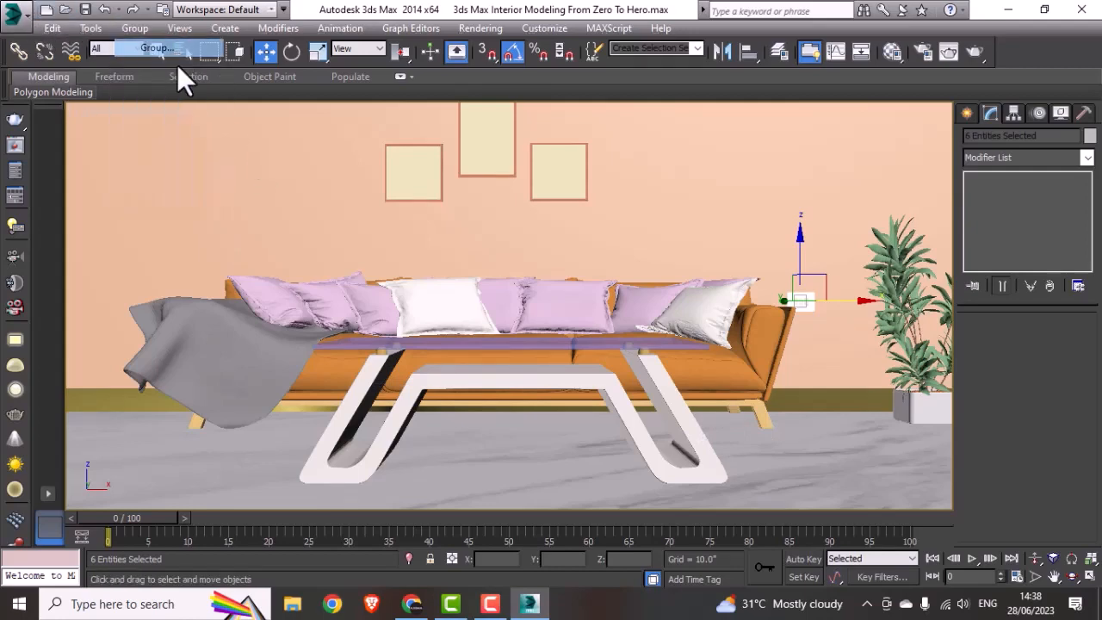
{"action": "type", "text": "switch"}
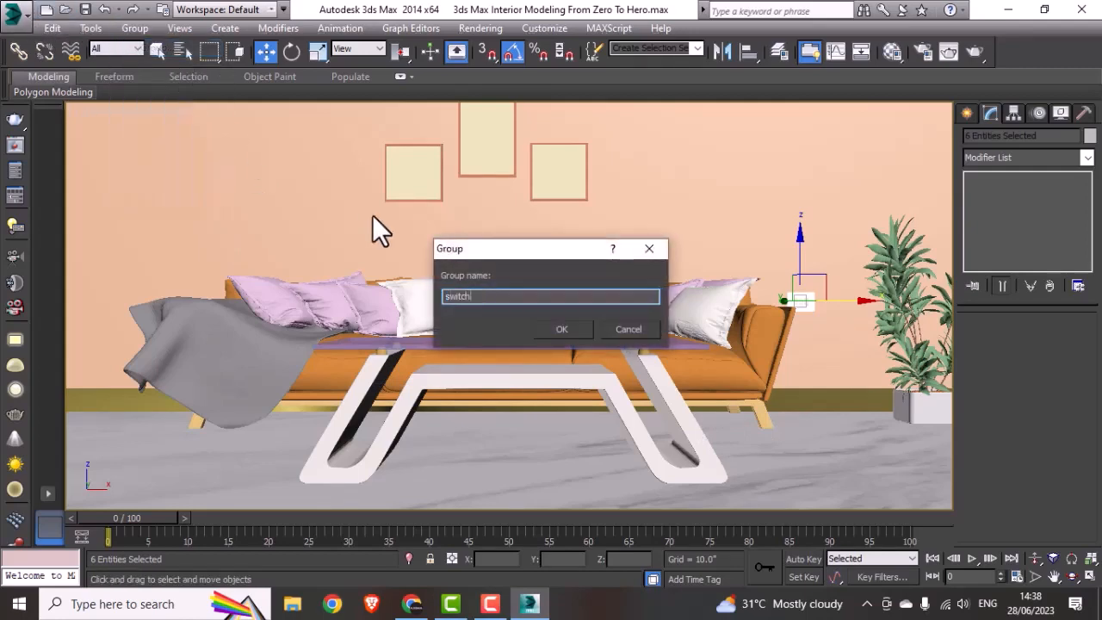
{"action": "left_click", "coordinate": [561, 329]}
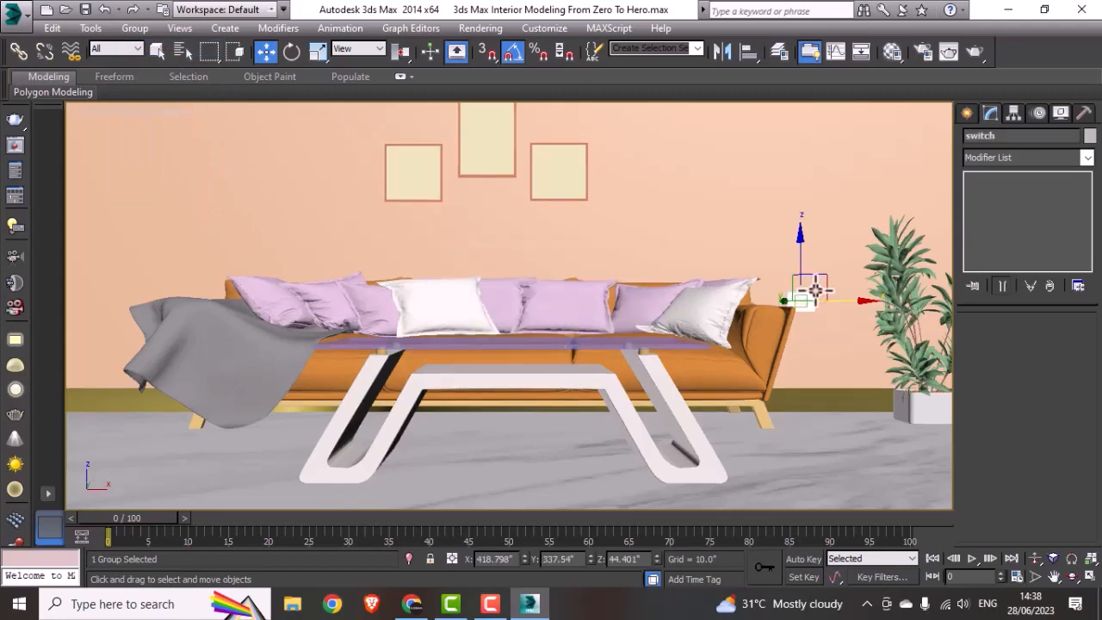
{"action": "left_click_drag", "start_coordinate": [826, 300], "coordinate": [837, 298]}
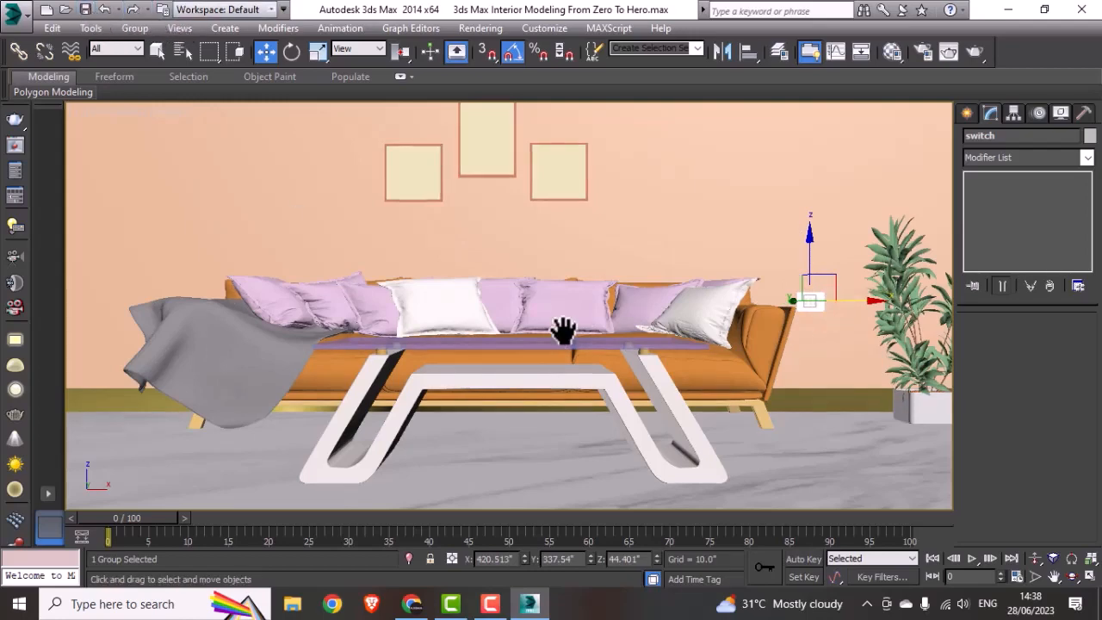
Step: Select the skirting board in the Top view and add an Edit Poly modifier to it
{"action": "key", "text": "alt+w"}
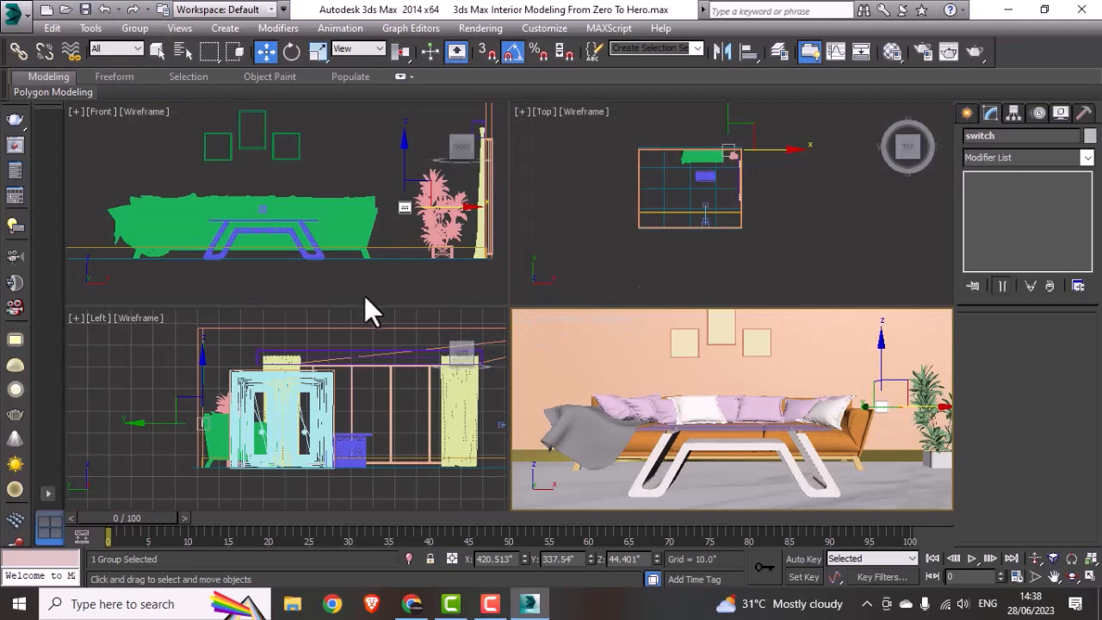
{"action": "middle_click", "coordinate": [668, 254]}
{"action": "key", "text": "alt+w"}
{"action": "scroll", "coordinate": [502, 337], "scroll_direction": "up", "scroll_amount": 2}
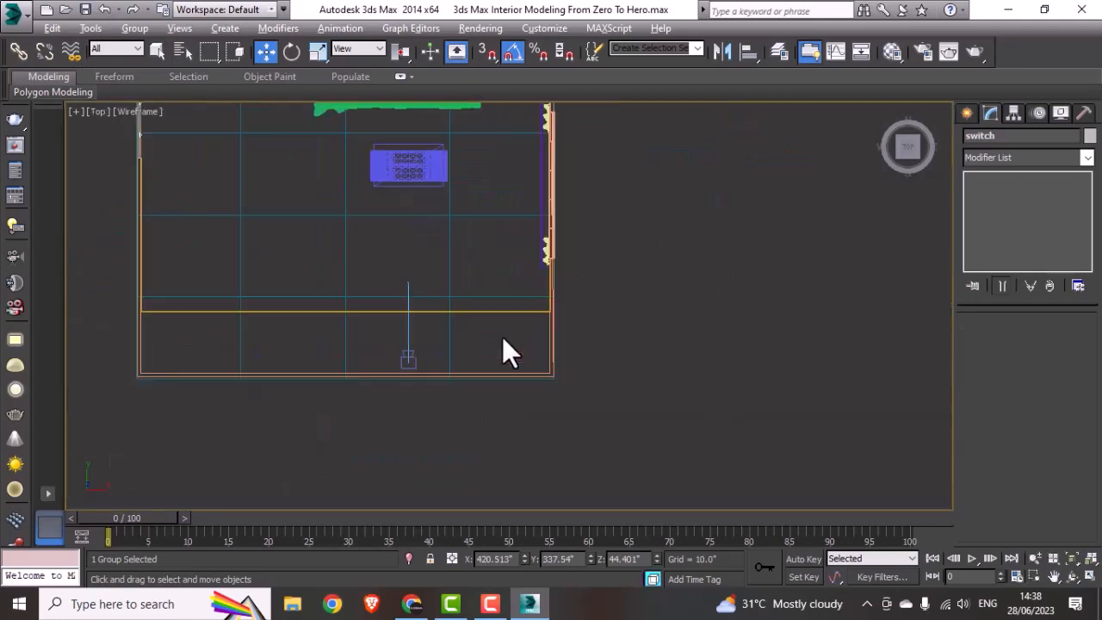
{"action": "scroll", "coordinate": [504, 327], "scroll_direction": "up", "scroll_amount": 2}
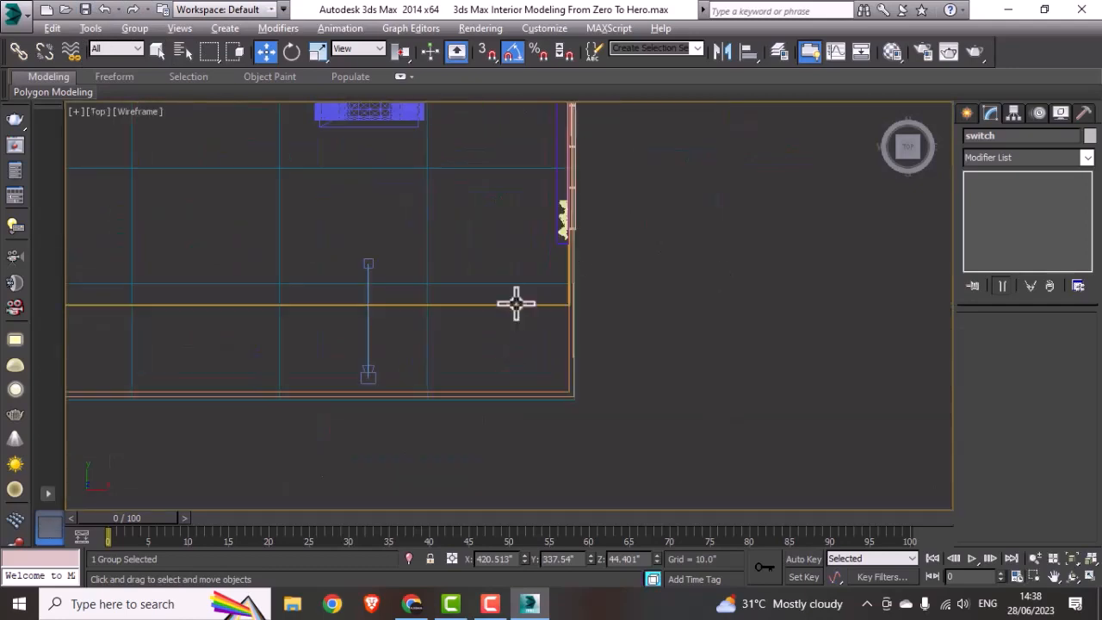
{"action": "left_click", "coordinate": [515, 305]}
{"action": "middle_click_drag", "start_coordinate": [514, 304], "coordinate": [669, 264]}
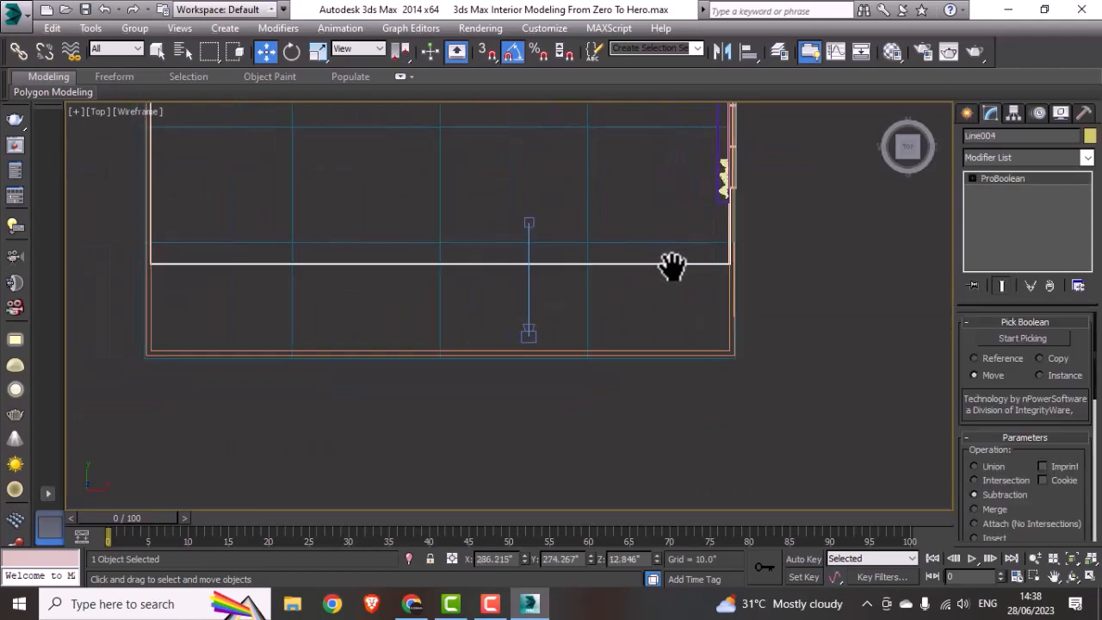
{"action": "left_click", "coordinate": [1033, 153]}
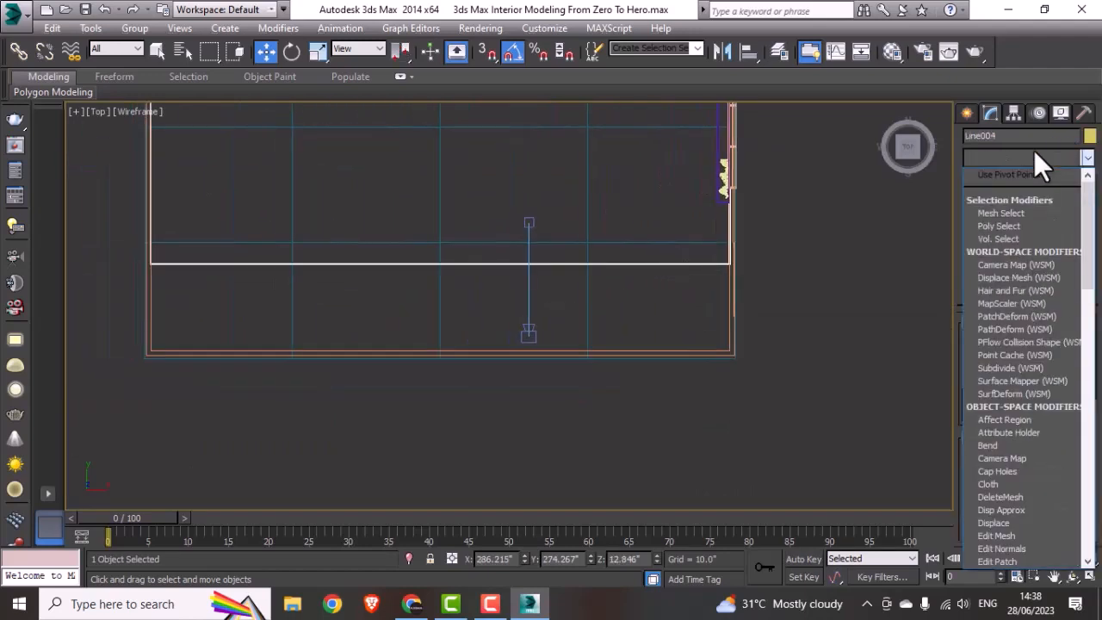
{"action": "key", "text": "e"}
{"action": "left_click", "coordinate": [1009, 212]}
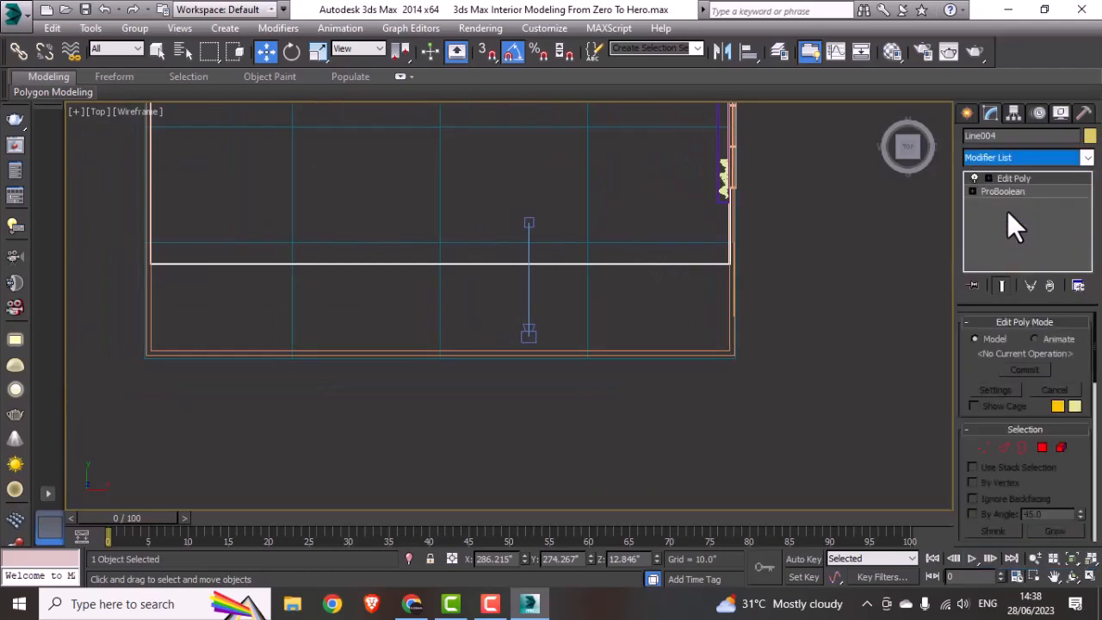
Step: Move the skirting's camera-side end vertices out to the inner face of the wall behind the camera
{"action": "left_click", "coordinate": [982, 448]}
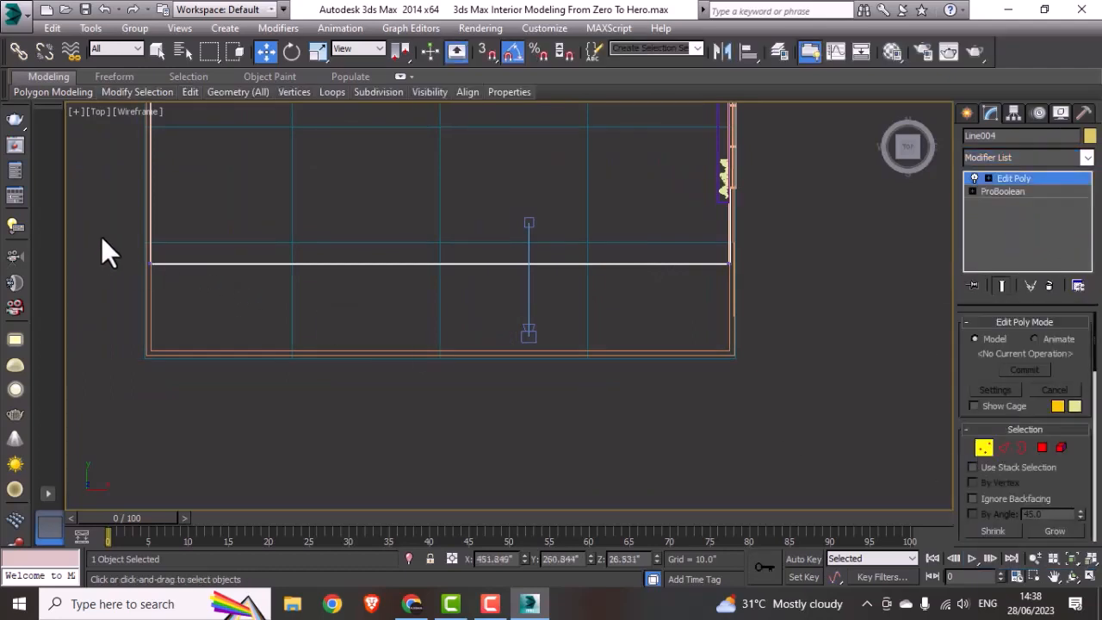
{"action": "left_click_drag", "start_coordinate": [829, 304], "coordinate": [829, 305]}
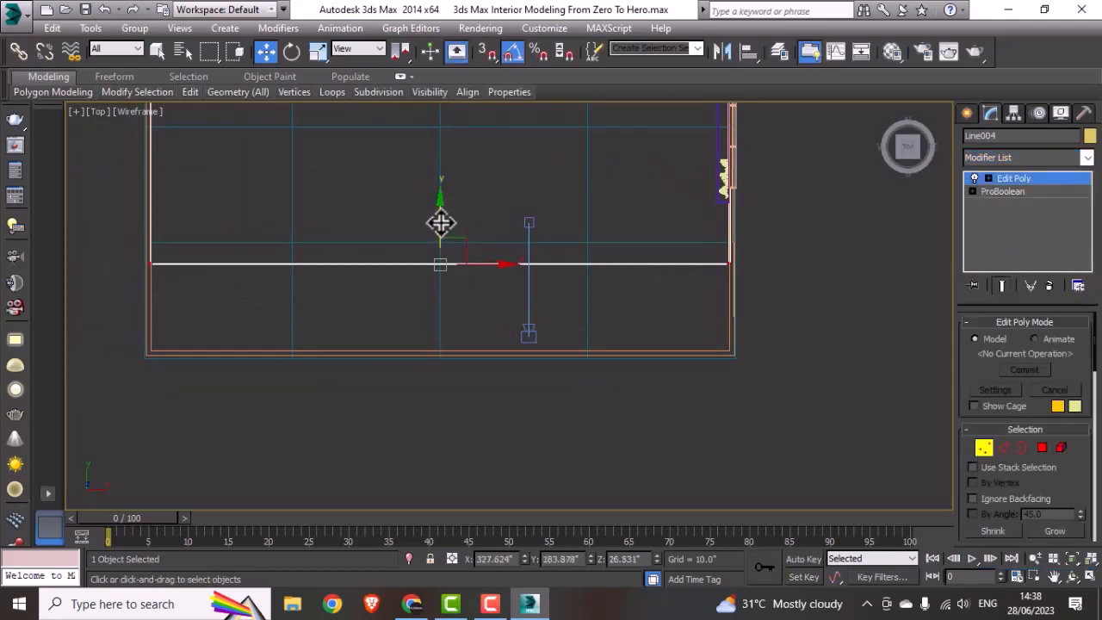
{"action": "left_click_drag", "start_coordinate": [441, 223], "coordinate": [420, 307]}
{"action": "scroll", "coordinate": [430, 351], "scroll_direction": "up", "scroll_amount": 3}
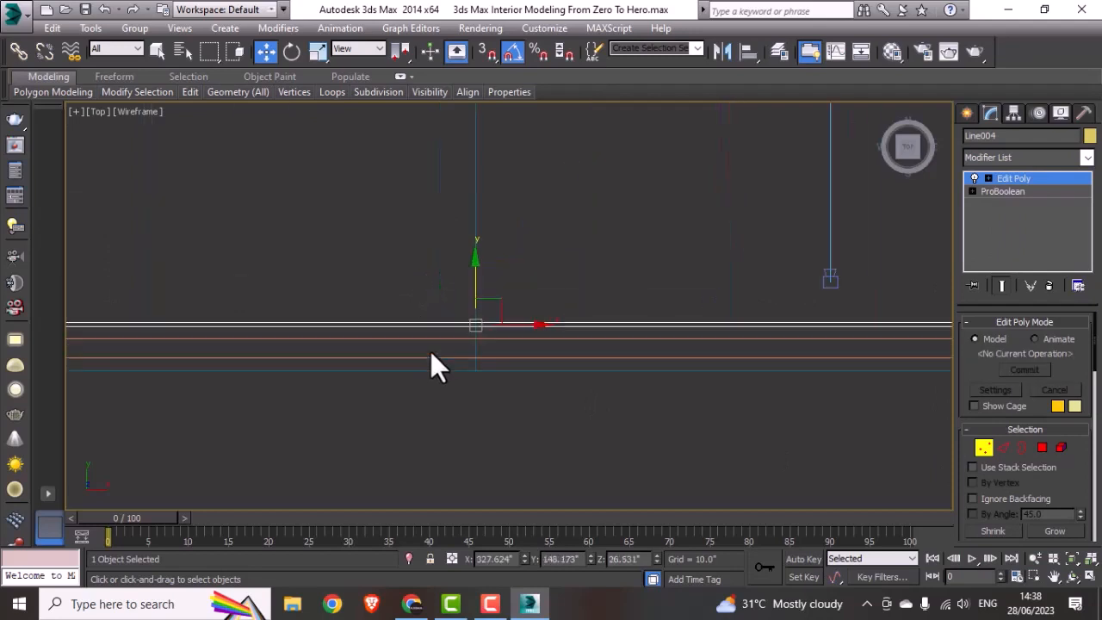
{"action": "scroll", "coordinate": [475, 306], "scroll_direction": "up", "scroll_amount": 2}
{"action": "left_click_drag", "start_coordinate": [453, 273], "coordinate": [422, 308]}
{"action": "left_click", "coordinate": [1022, 182]}
Step: Select the V-Ray camera, look through it to check the room, and save the scene
{"action": "scroll", "coordinate": [562, 293], "scroll_direction": "down", "scroll_amount": 3}
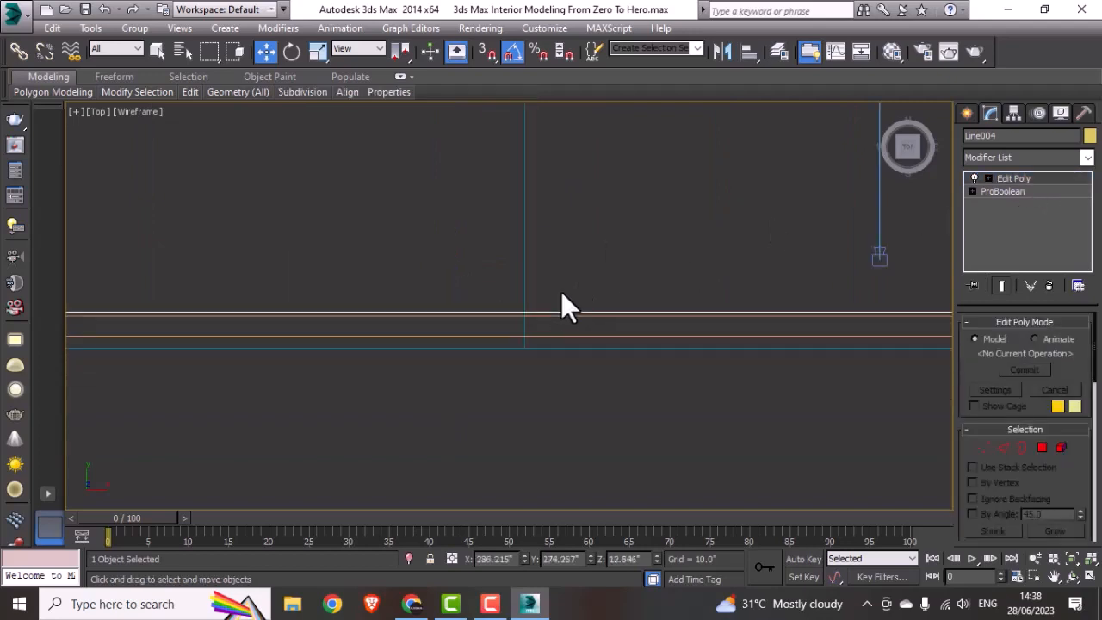
{"action": "scroll", "coordinate": [686, 253], "scroll_direction": "down", "scroll_amount": 4}
{"action": "left_click", "coordinate": [686, 311]}
{"action": "middle_click_drag", "start_coordinate": [505, 287], "coordinate": [583, 345]}
{"action": "scroll", "coordinate": [583, 344], "scroll_direction": "down", "scroll_amount": 2}
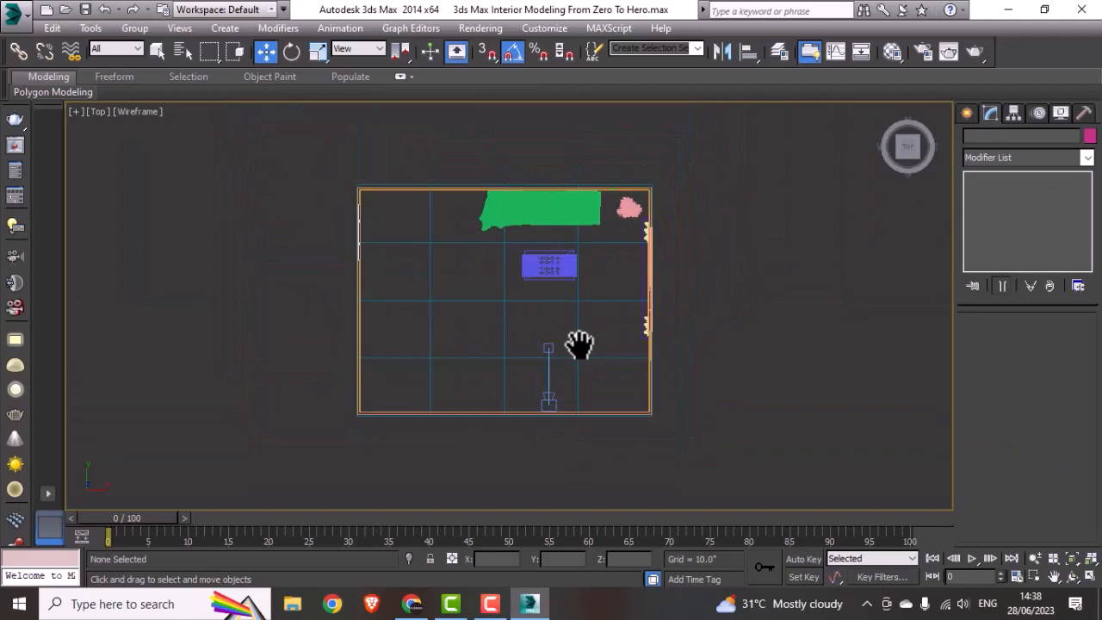
{"action": "left_click", "coordinate": [555, 401]}
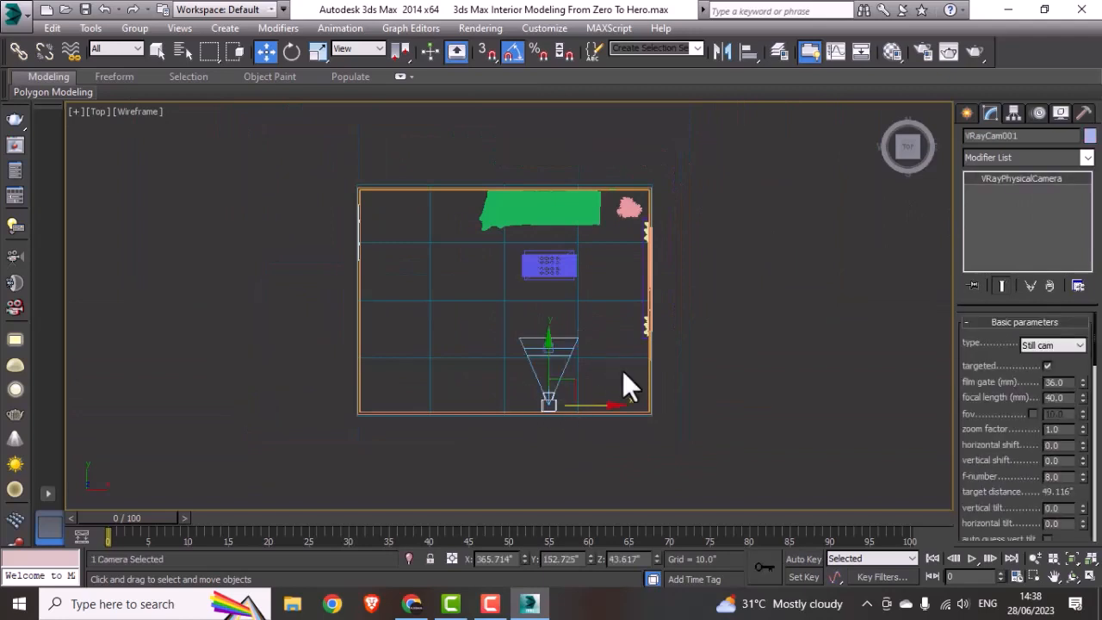
{"action": "key", "text": "c"}
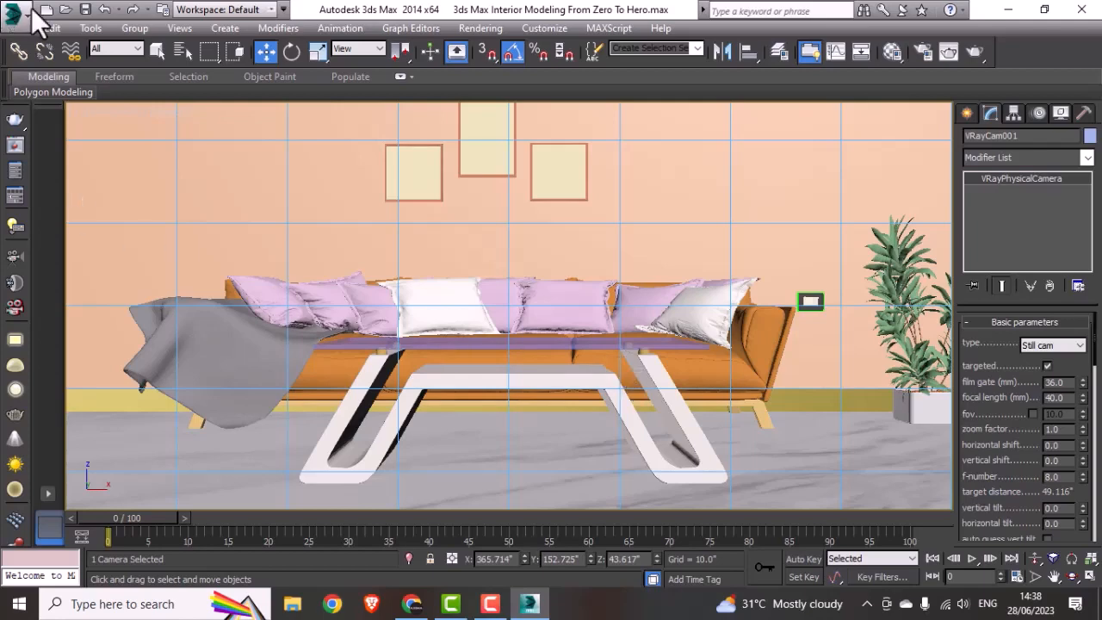
{"action": "left_click", "coordinate": [84, 9]}
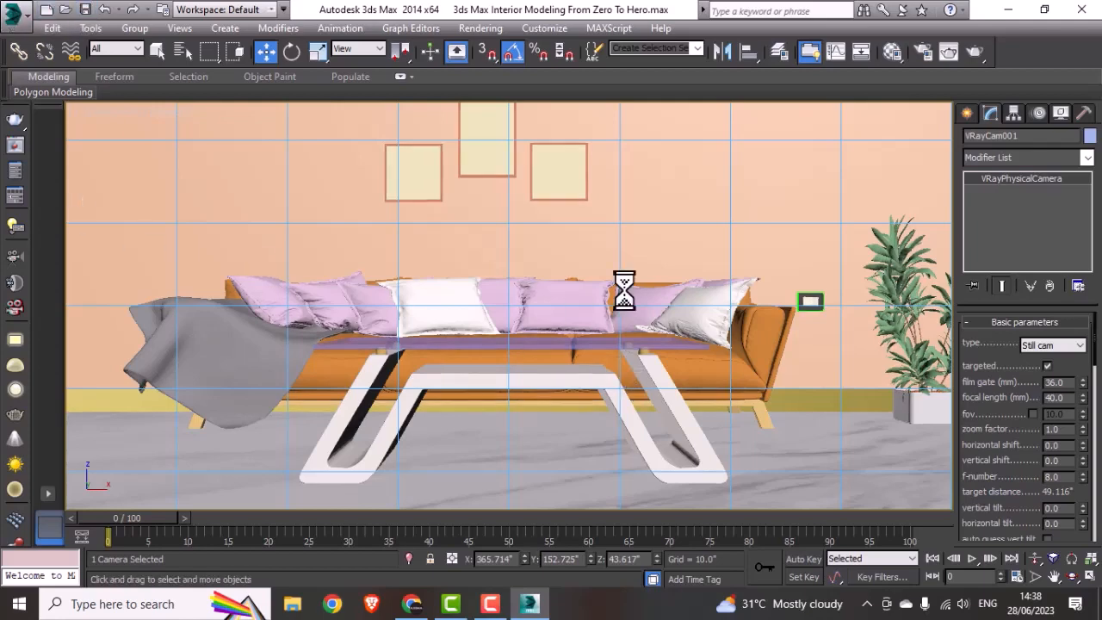
Step: Draw a standard plane in the Top view that covers the whole room and slightly overlaps its outer walls
{"action": "key", "text": "alt+w"}
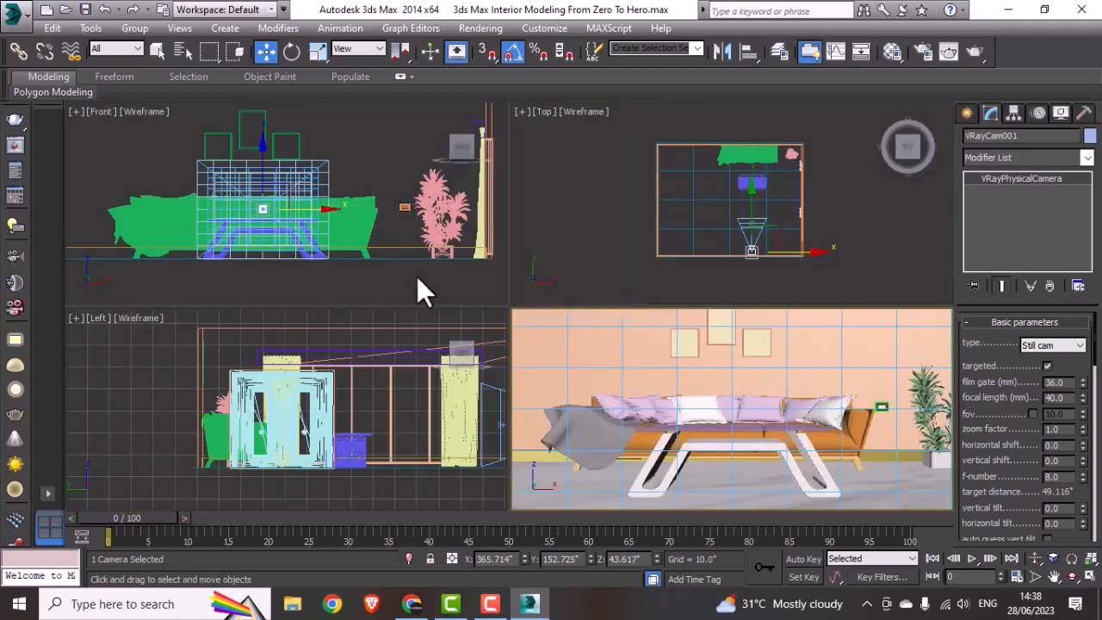
{"action": "middle_click", "coordinate": [681, 235]}
{"action": "key", "text": "alt+w"}
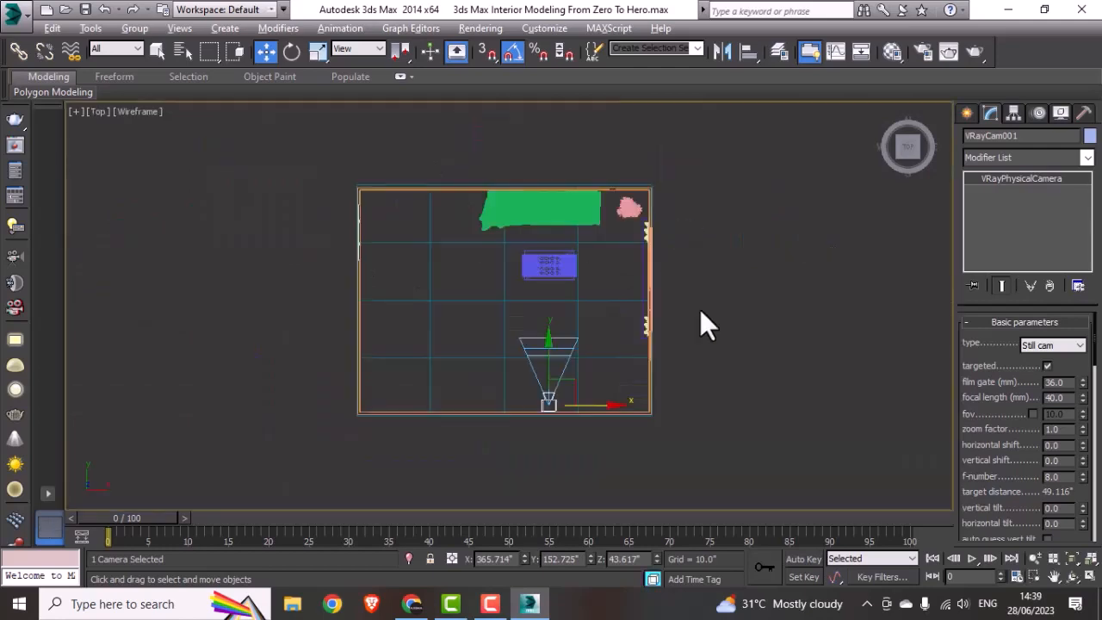
{"action": "left_click", "coordinate": [684, 311]}
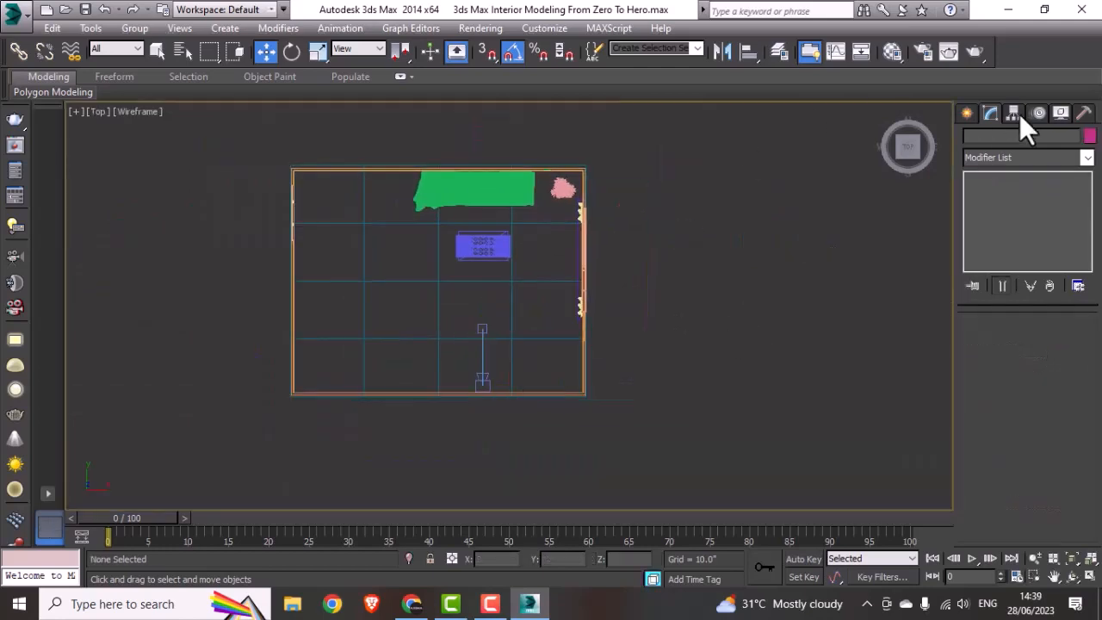
{"action": "left_click", "coordinate": [966, 113]}
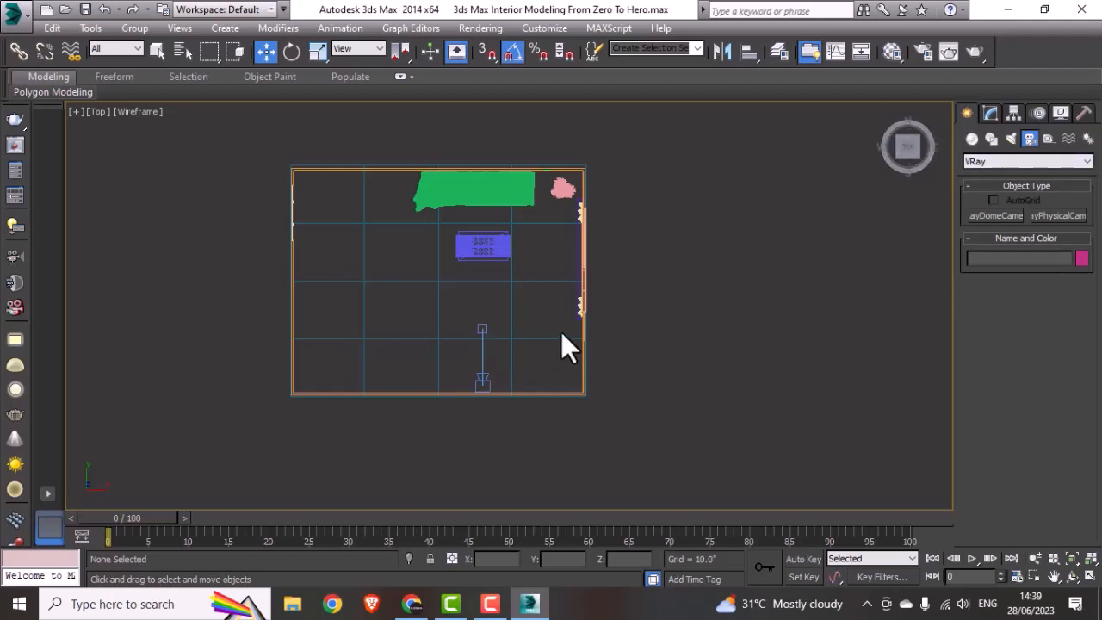
{"action": "key", "text": "alt+w"}
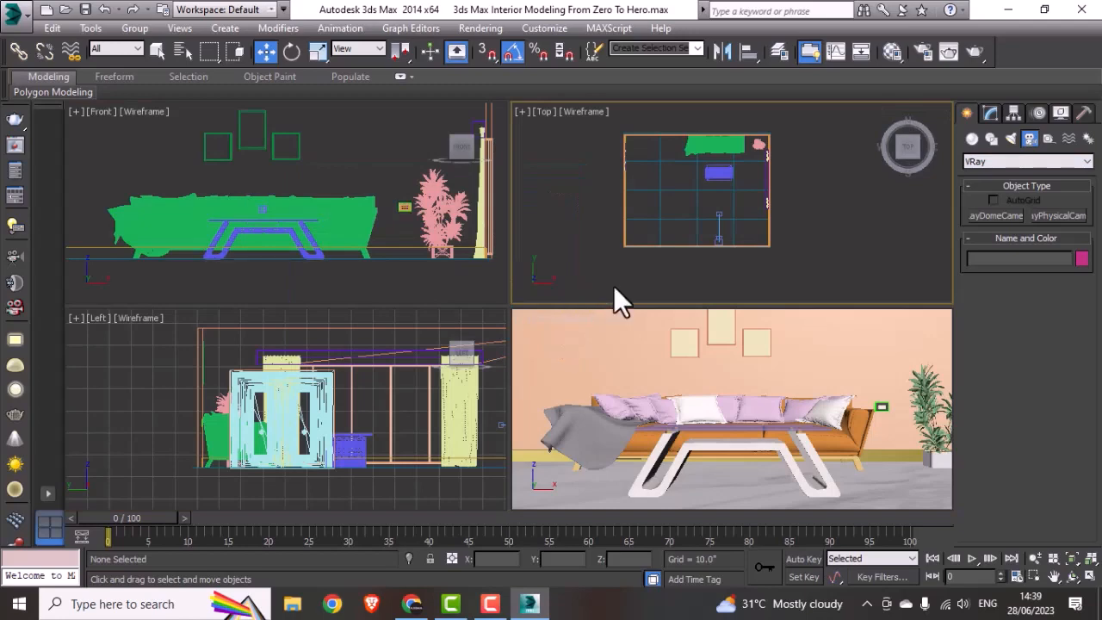
{"action": "key", "text": "alt+w"}
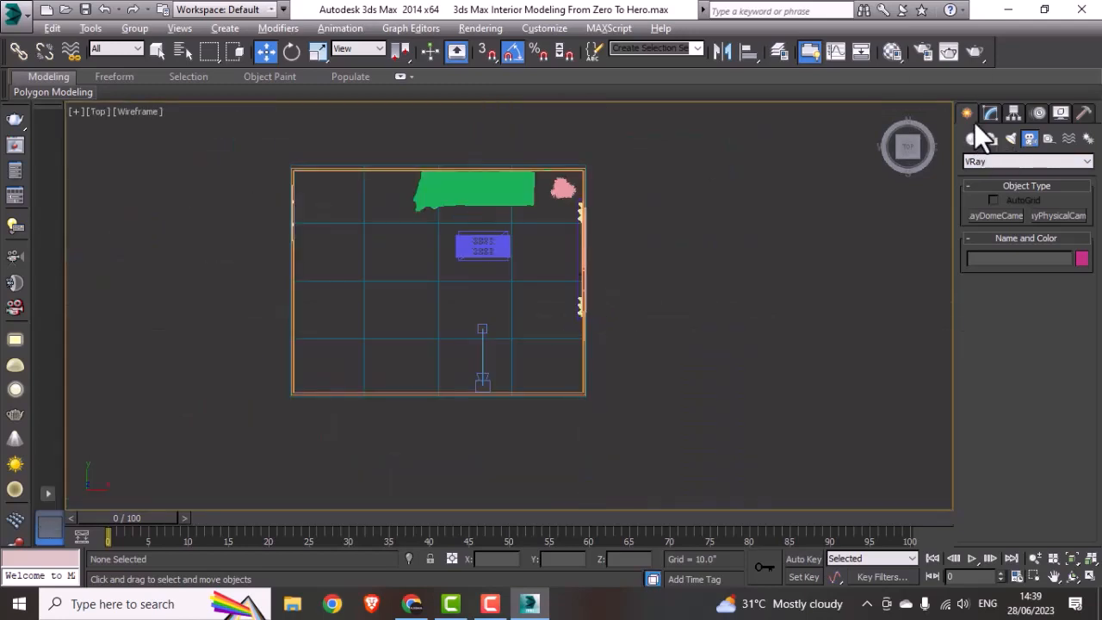
{"action": "left_click", "coordinate": [985, 112]}
{"action": "left_click", "coordinate": [965, 115]}
{"action": "left_click", "coordinate": [970, 139]}
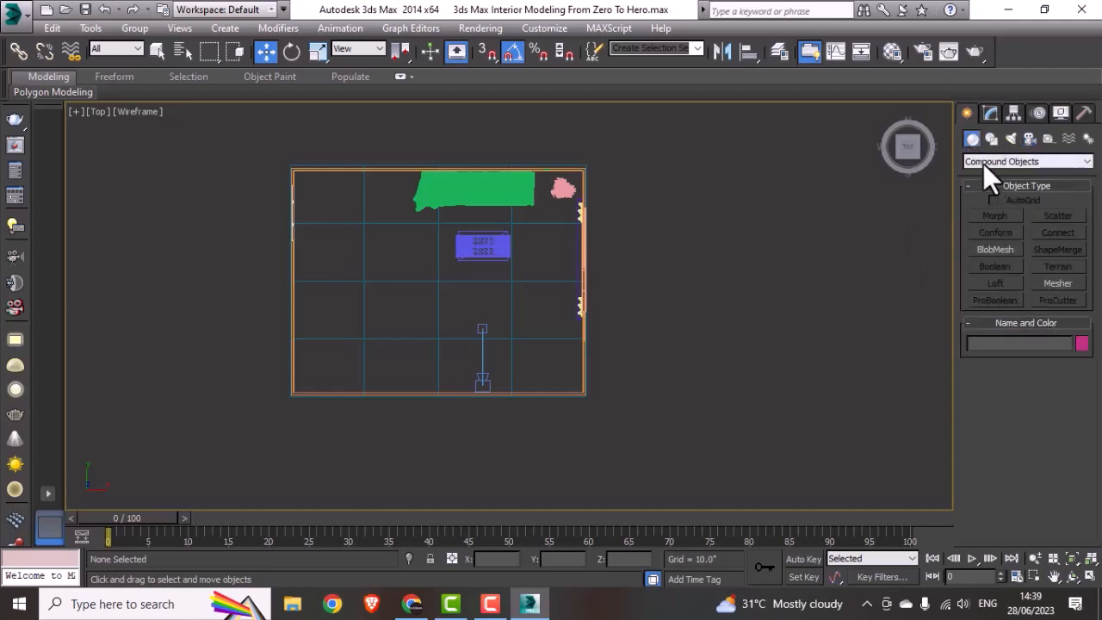
{"action": "left_click", "coordinate": [983, 164]}
{"action": "left_click", "coordinate": [985, 175]}
{"action": "left_click", "coordinate": [1060, 283]}
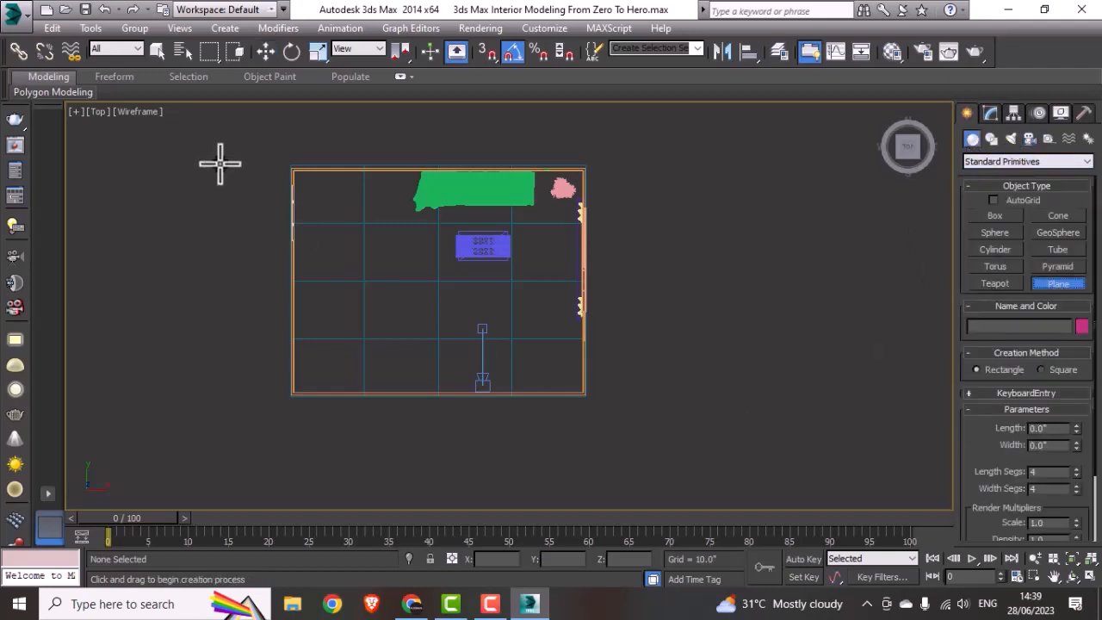
{"action": "left_click_drag", "start_coordinate": [286, 164], "coordinate": [591, 400]}
{"action": "key", "text": "w"}
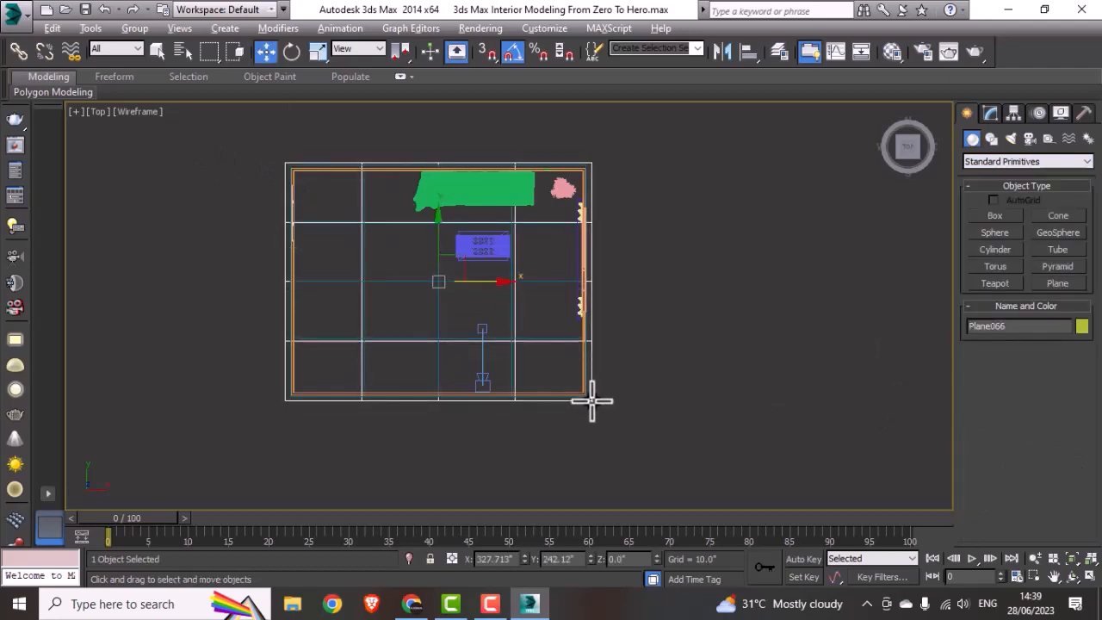
Step: Raise the new plane in the Left view to about 87 inches so it caps the walls as a ceiling
{"action": "key", "text": "alt+w"}
{"action": "middle_click", "coordinate": [694, 413]}
{"action": "middle_click", "coordinate": [389, 402]}
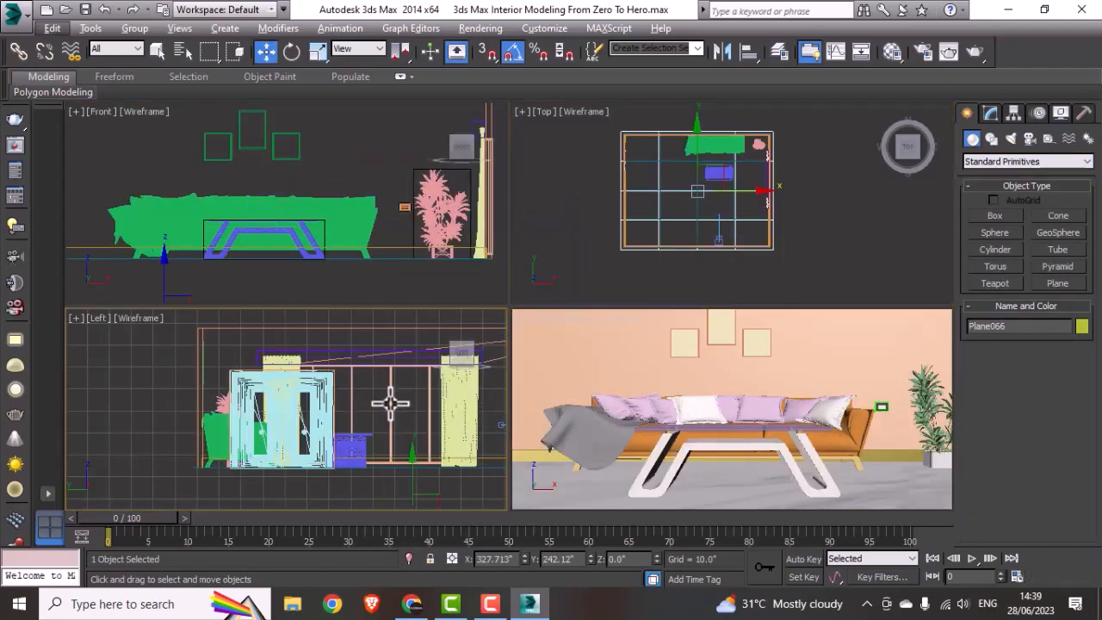
{"action": "key", "text": "alt+w"}
{"action": "scroll", "coordinate": [606, 438], "scroll_direction": "down", "scroll_amount": 2}
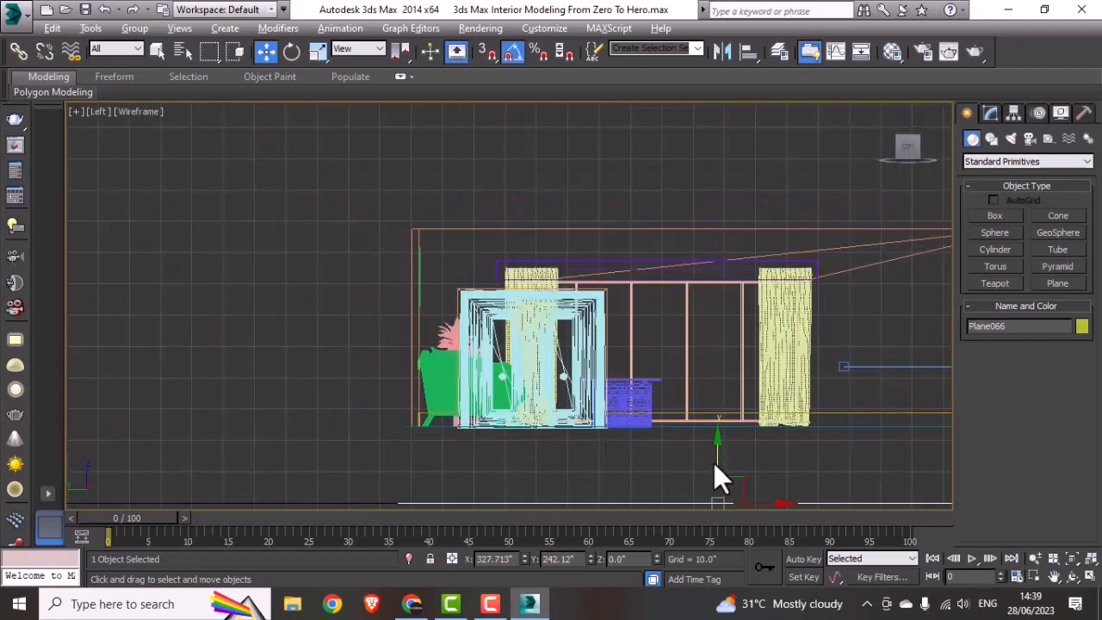
{"action": "left_click_drag", "start_coordinate": [715, 472], "coordinate": [729, 191]}
{"action": "middle_click_drag", "start_coordinate": [685, 325], "coordinate": [574, 321]}
{"action": "key", "text": "alt+w"}
Step: Draw a plane-type VRayLight across the room in the Top view, about 126 inches half-length and 96 inches half-width
{"action": "right_click", "coordinate": [647, 259]}
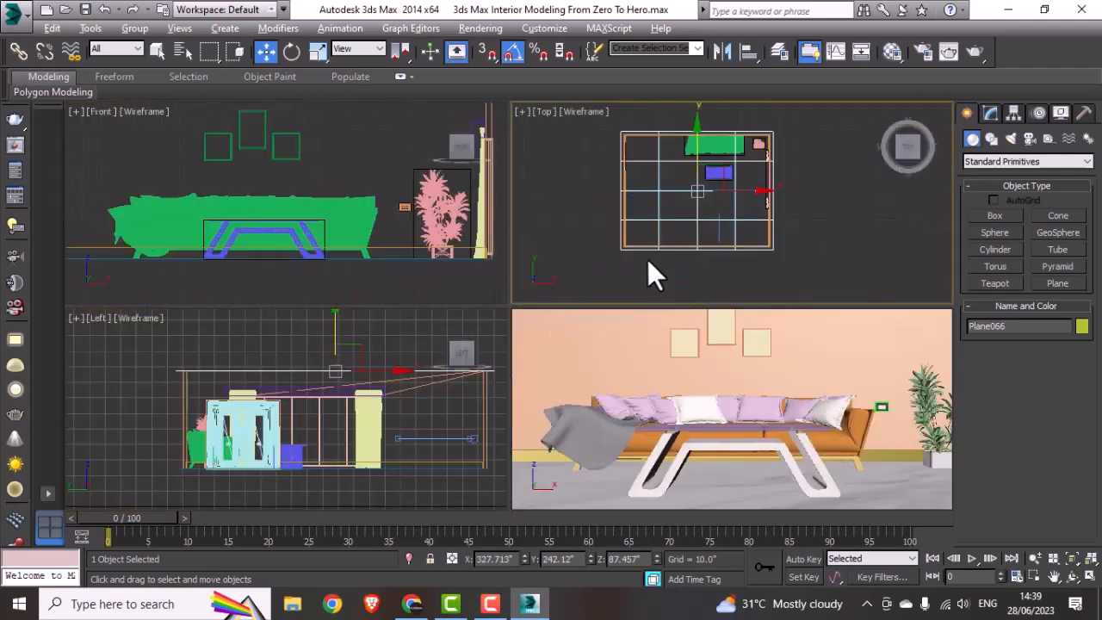
{"action": "key", "text": "alt+w"}
{"action": "left_click", "coordinate": [777, 257]}
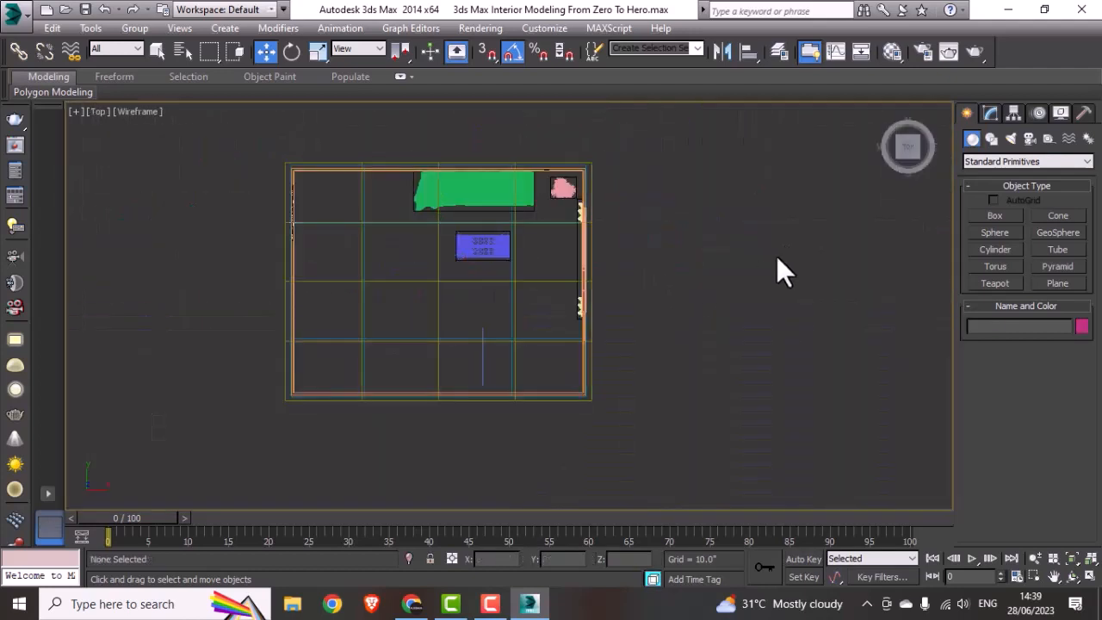
{"action": "left_click", "coordinate": [988, 113]}
{"action": "left_click", "coordinate": [967, 113]}
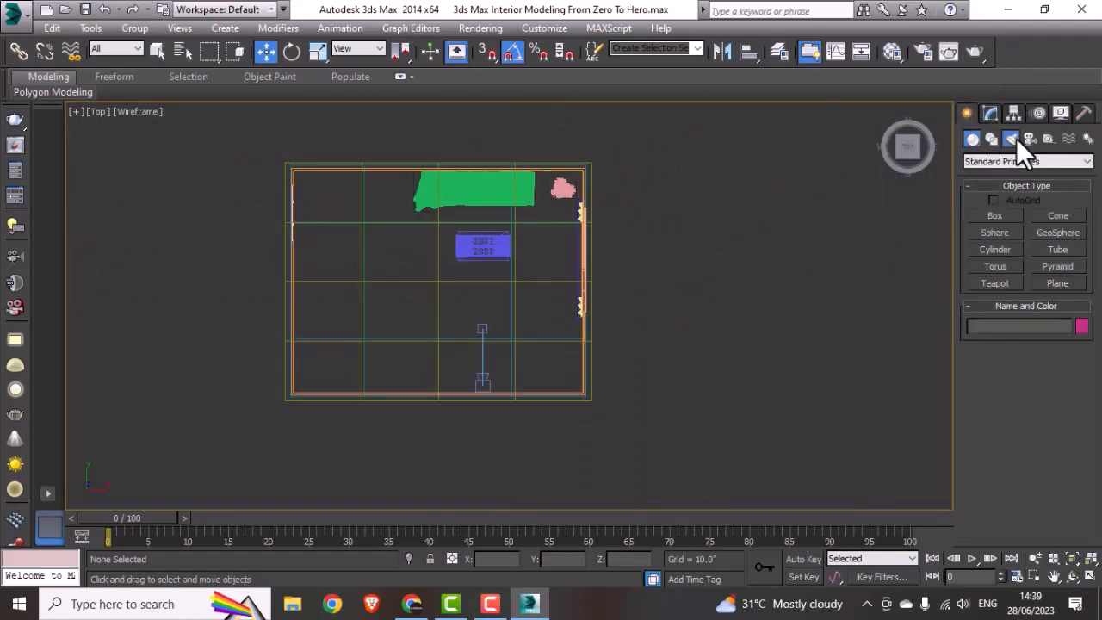
{"action": "left_click", "coordinate": [1010, 138]}
{"action": "left_click", "coordinate": [985, 160]}
{"action": "left_click", "coordinate": [973, 197]}
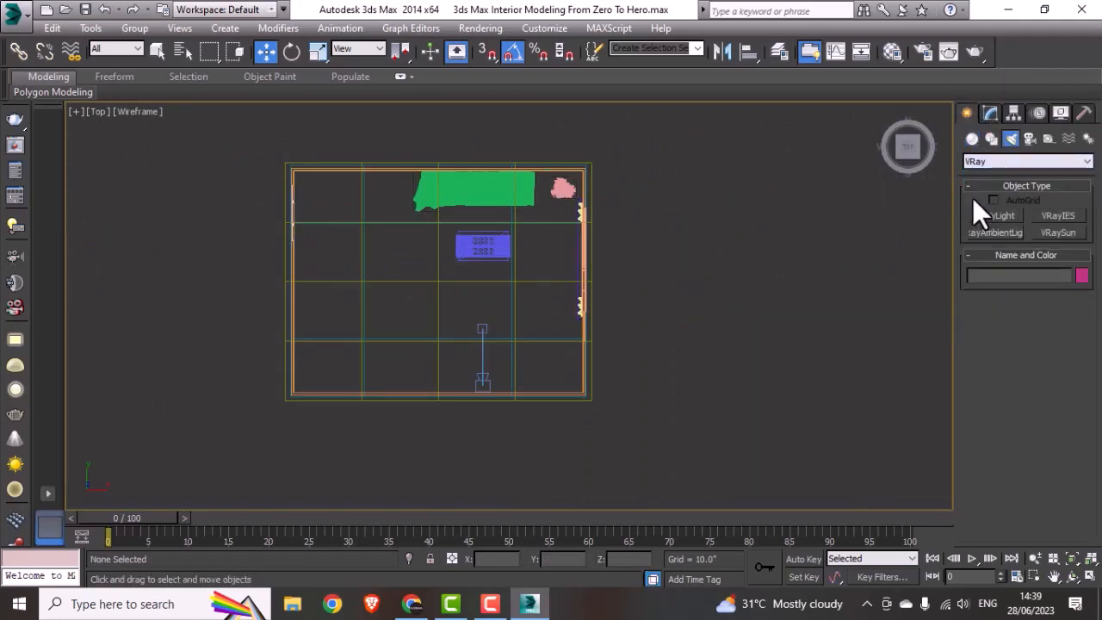
{"action": "left_click", "coordinate": [991, 216]}
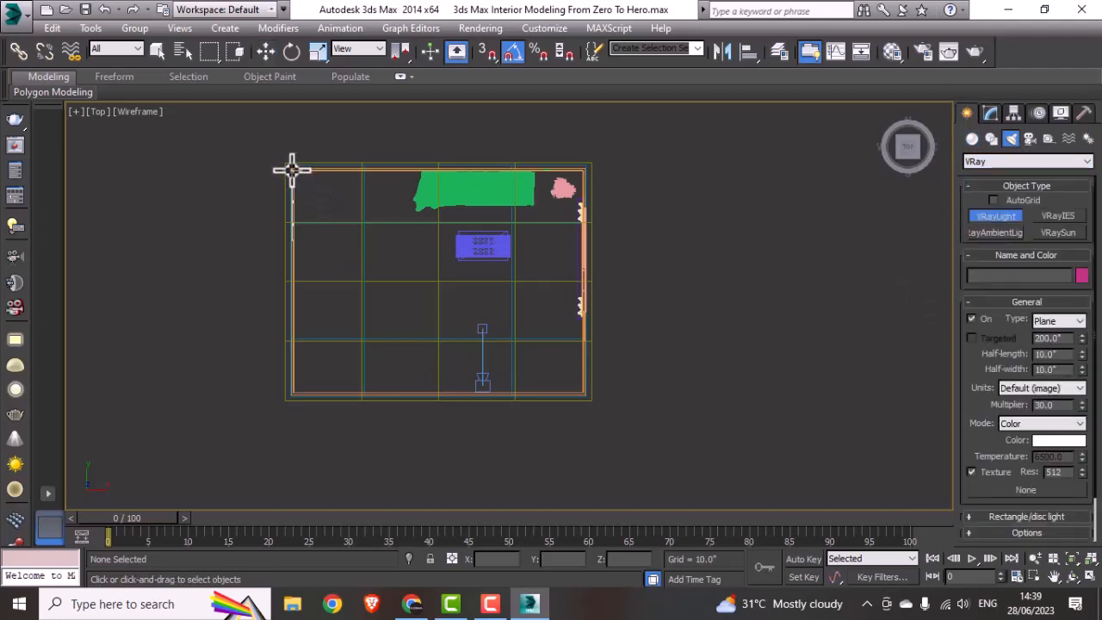
{"action": "left_click_drag", "start_coordinate": [292, 170], "coordinate": [584, 395]}
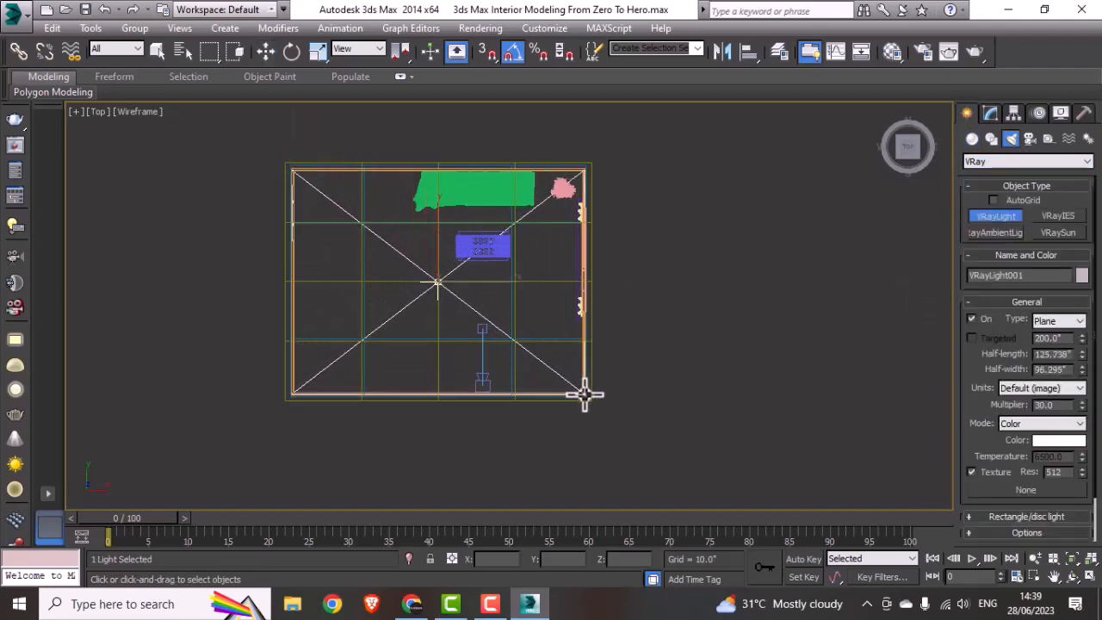
{"action": "key", "text": "w"}
{"action": "key", "text": "alt+w"}
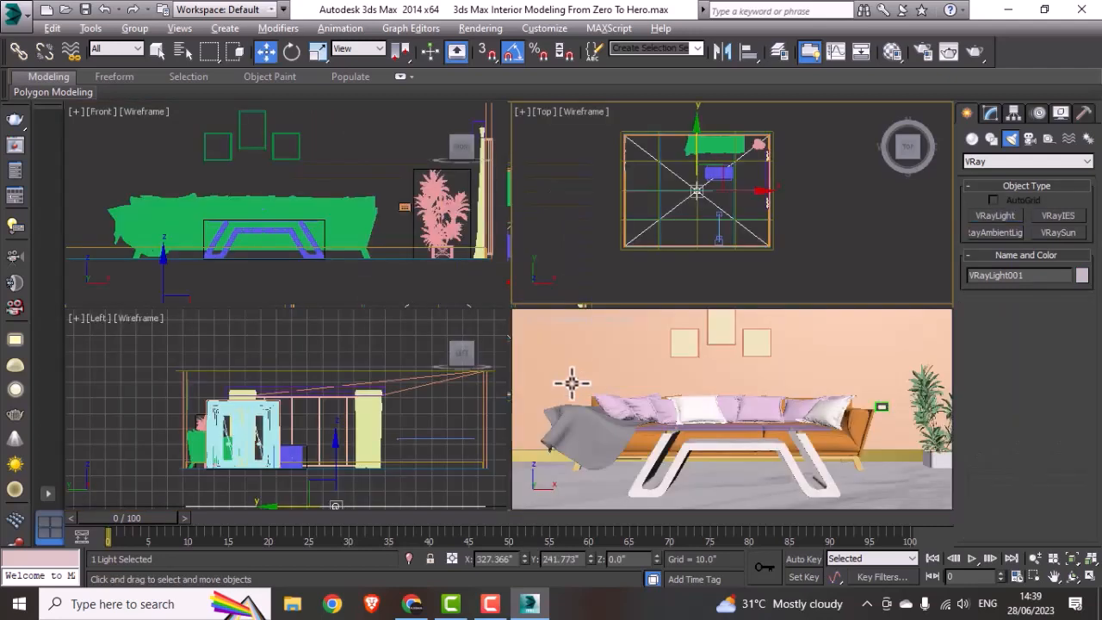
Step: Raise the V-Ray plane light in the Front view until it sits just beneath the ceiling
{"action": "middle_click", "coordinate": [397, 259]}
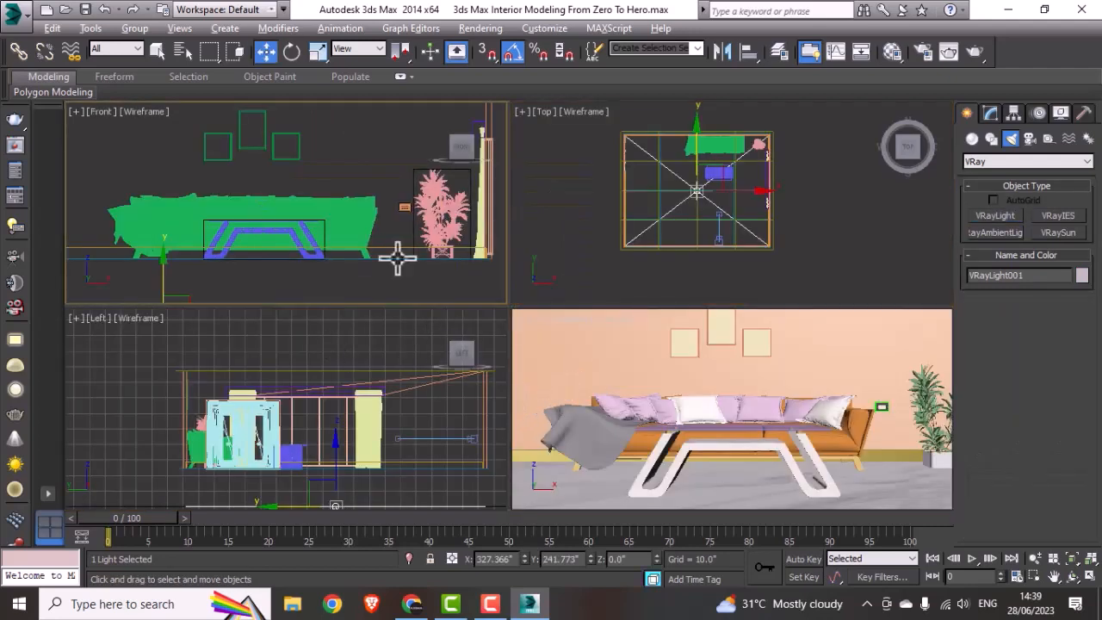
{"action": "key", "text": "alt+w"}
{"action": "scroll", "coordinate": [397, 259], "scroll_direction": "down", "scroll_amount": 5}
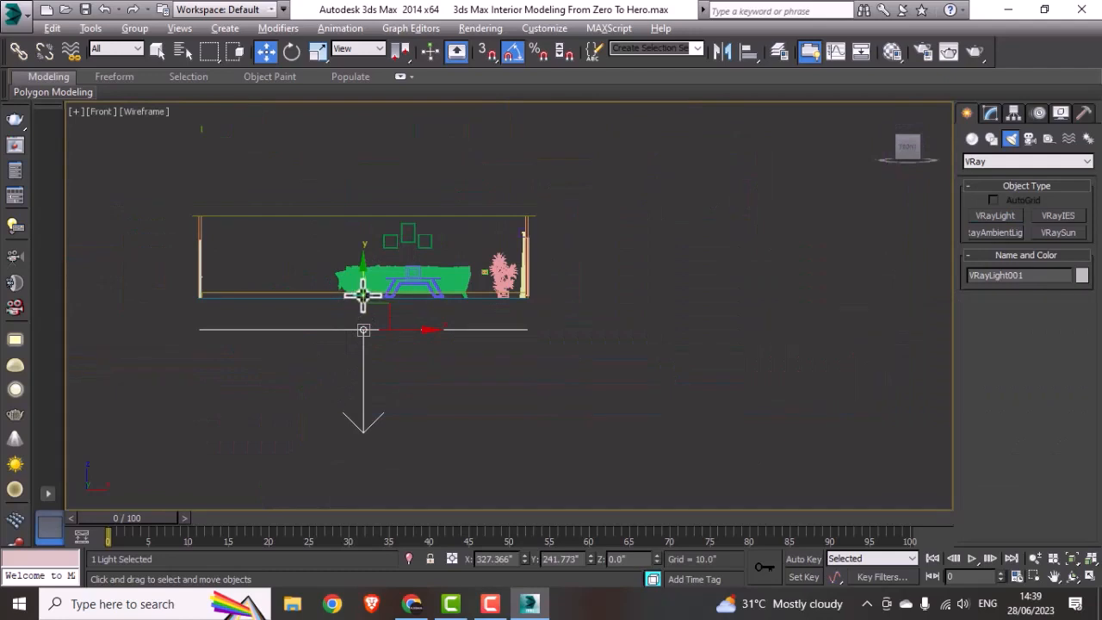
{"action": "left_click_drag", "start_coordinate": [361, 293], "coordinate": [388, 181]}
{"action": "left_click", "coordinate": [682, 264]}
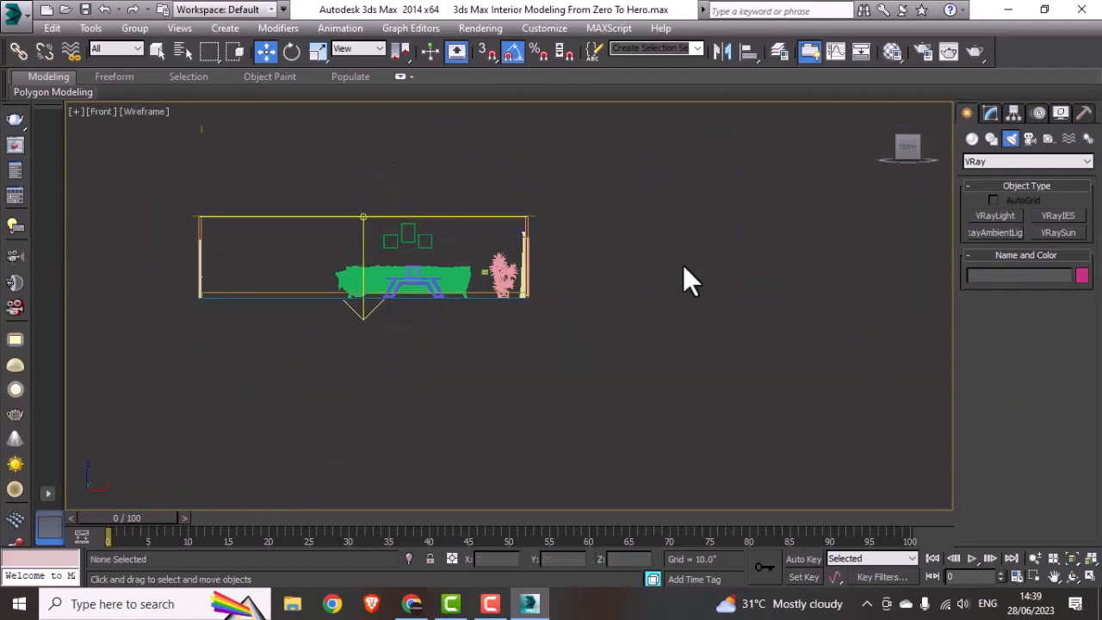
Step: Lower the three wall picture frames together by about 4 inches in the Front view
{"action": "scroll", "coordinate": [396, 229], "scroll_direction": "up", "scroll_amount": 5}
{"action": "left_click_drag", "start_coordinate": [406, 294], "coordinate": [380, 296]}
{"action": "left_click_drag", "start_coordinate": [435, 200], "coordinate": [434, 217]}
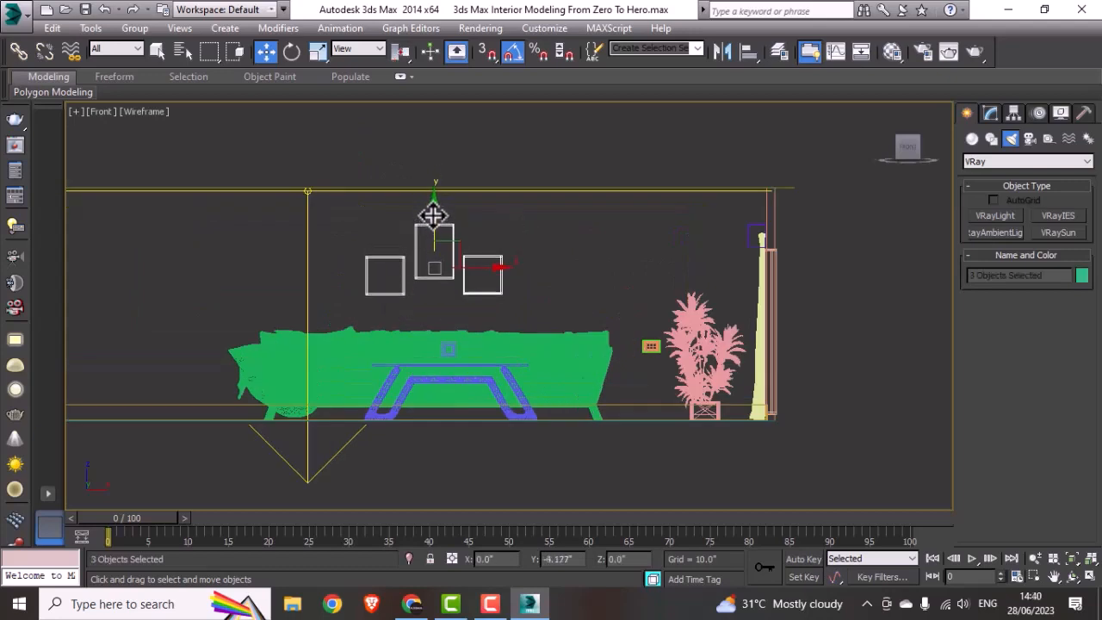
{"action": "left_click", "coordinate": [821, 331]}
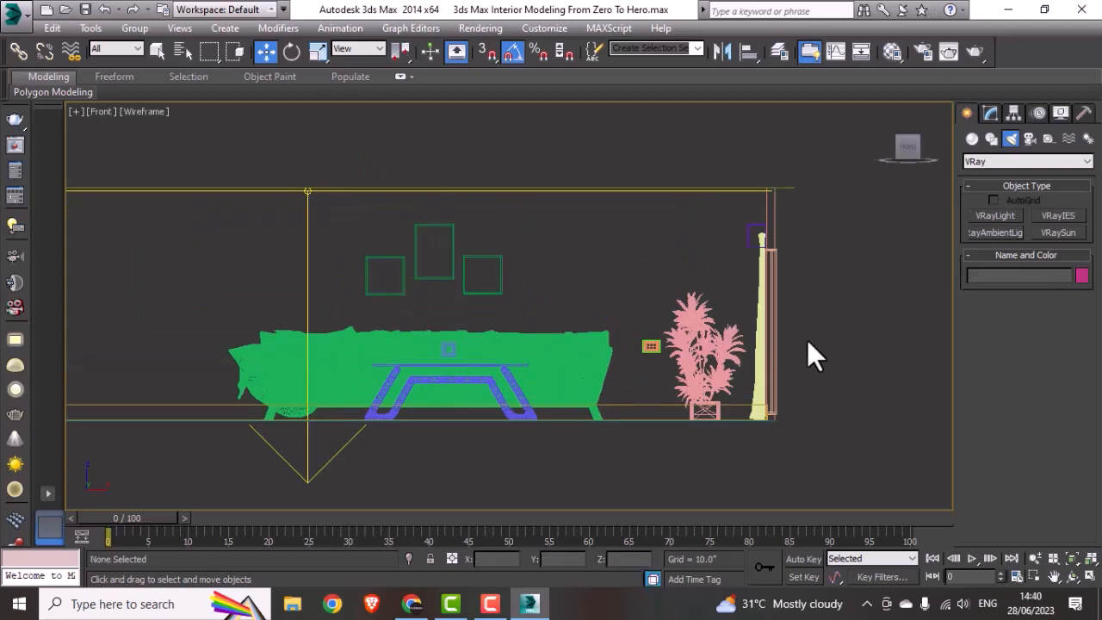
Step: Show the VRayCam001 view full size and select that camera to access its parameters
{"action": "key", "text": "alt+w"}
{"action": "middle_click", "coordinate": [806, 349]}
{"action": "key", "text": "alt+w"}
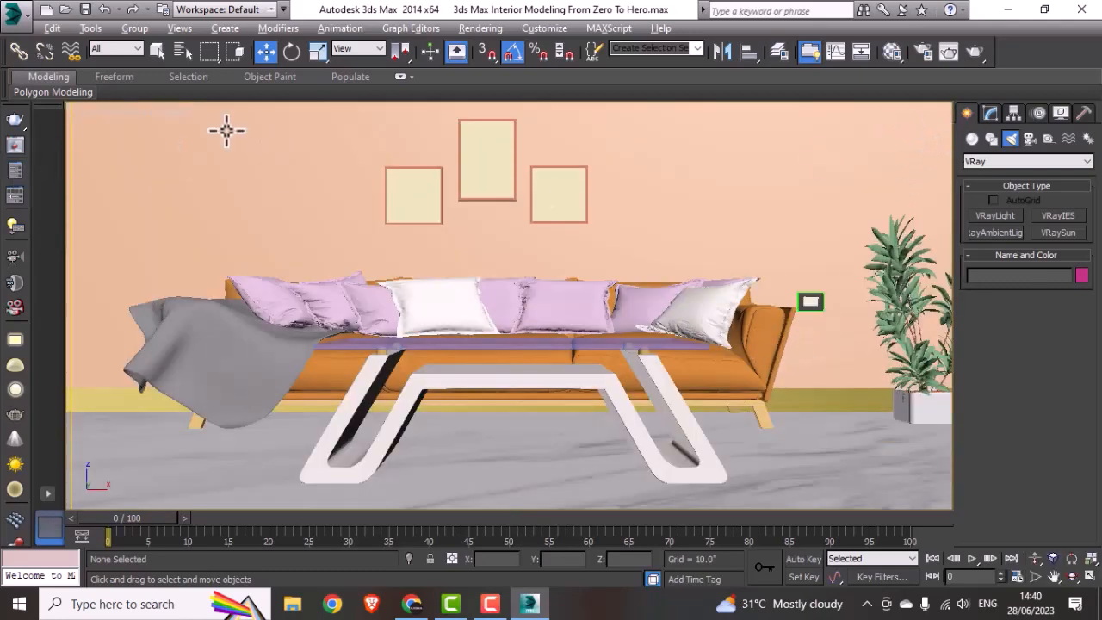
{"action": "left_click", "coordinate": [136, 113]}
{"action": "mouse_move", "coordinate": [208, 131]}
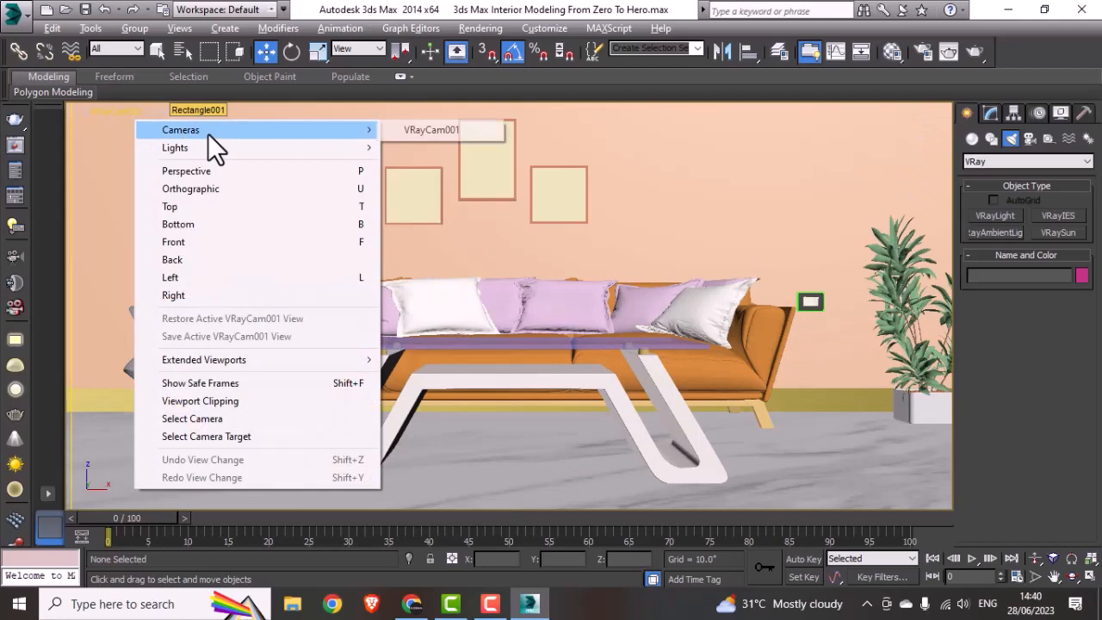
{"action": "left_click", "coordinate": [451, 146]}
{"action": "left_click", "coordinate": [992, 115]}
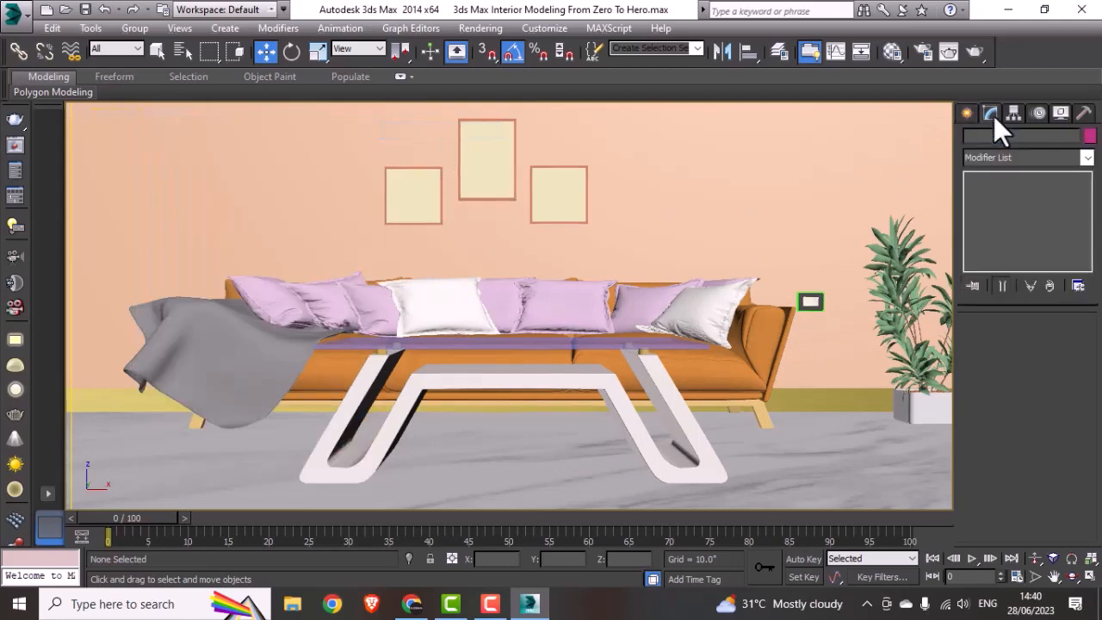
{"action": "left_click", "coordinate": [111, 111]}
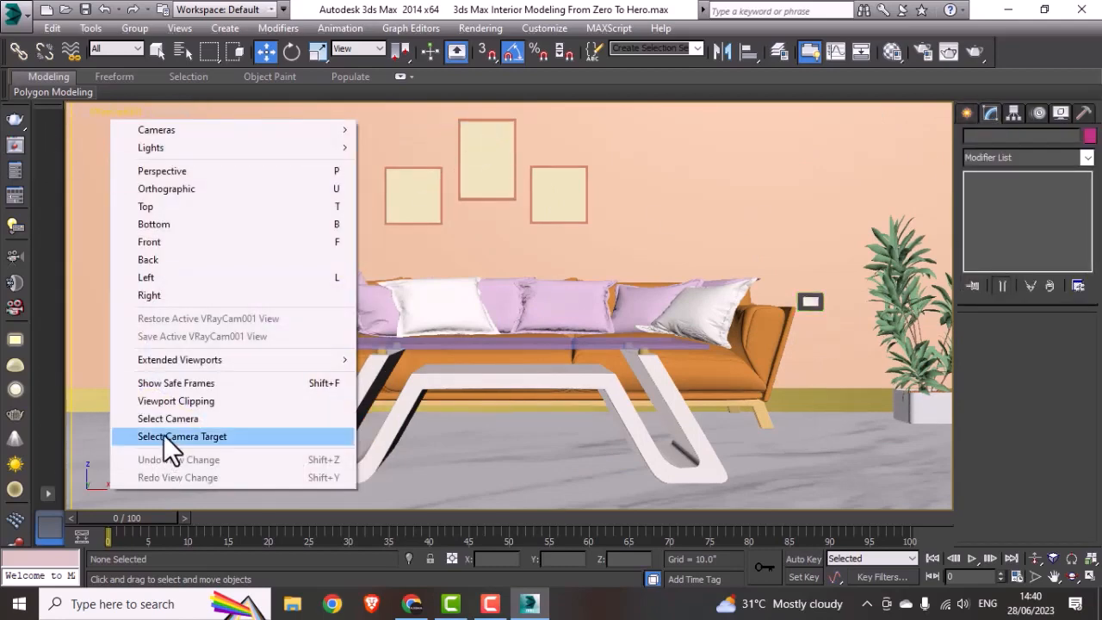
{"action": "left_click", "coordinate": [166, 420]}
Step: Set the camera's white balance to Neutral, shutter speed to 100 and film speed (ISO) to 250
{"action": "scroll", "coordinate": [1029, 480], "scroll_direction": "down", "scroll_amount": 6}
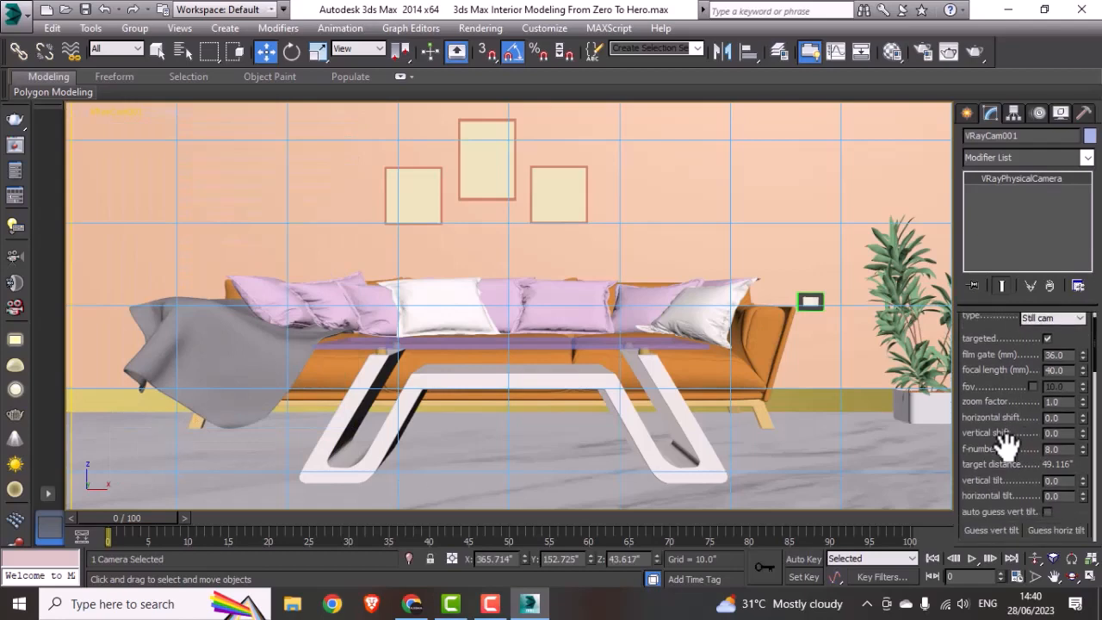
{"action": "left_click", "coordinate": [1058, 457]}
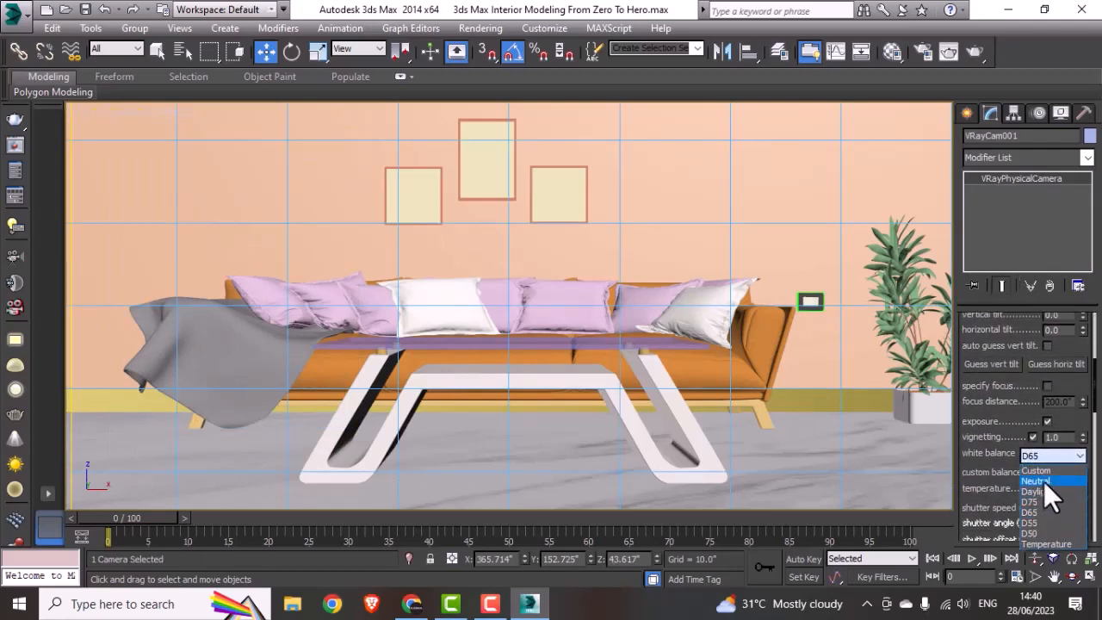
{"action": "left_click", "coordinate": [1043, 481]}
{"action": "scroll", "coordinate": [1001, 499], "scroll_direction": "down", "scroll_amount": 4}
{"action": "double_click", "coordinate": [1075, 398]}
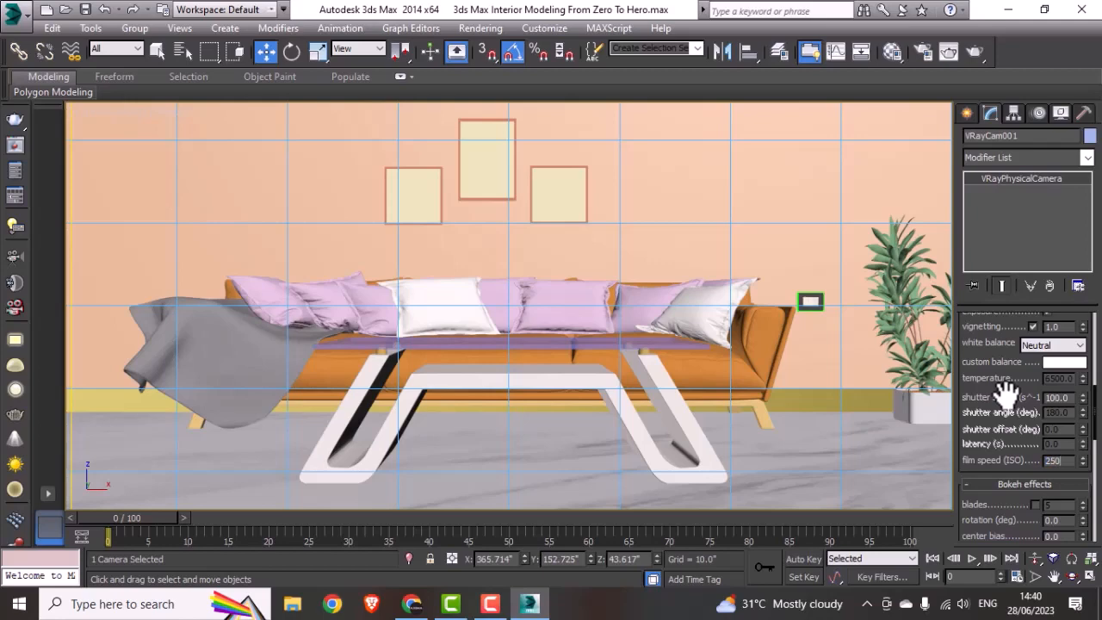
{"action": "key", "text": "Return"}
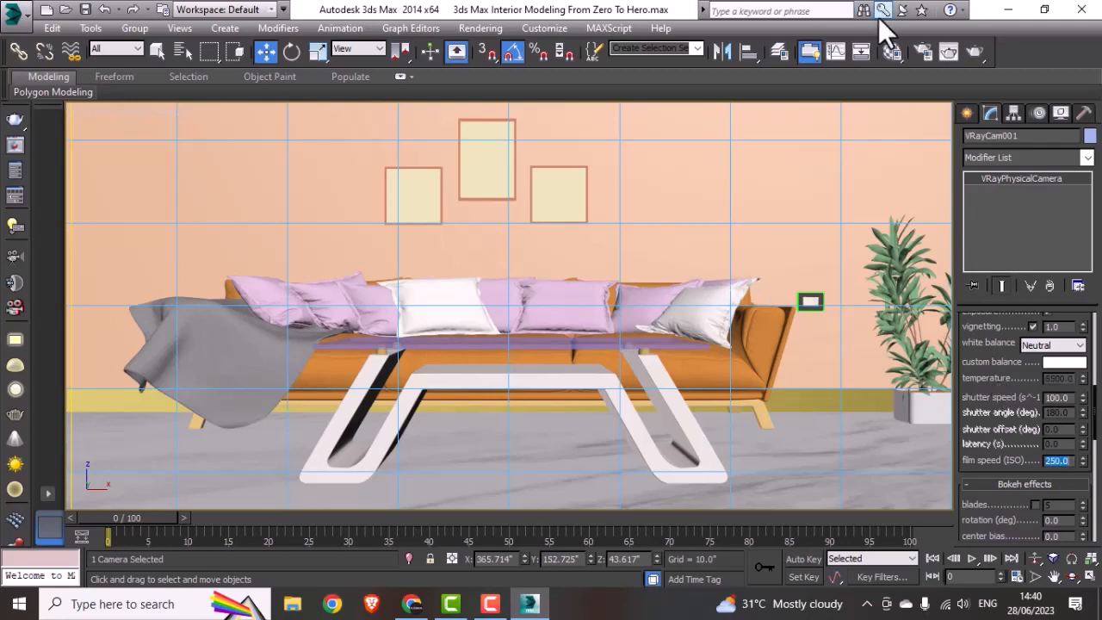
Step: Set the render output size to HDTV (video) at 480x270 in the render setup
{"action": "left_click", "coordinate": [920, 50]}
{"action": "left_click_drag", "start_coordinate": [704, 149], "coordinate": [598, 57]}
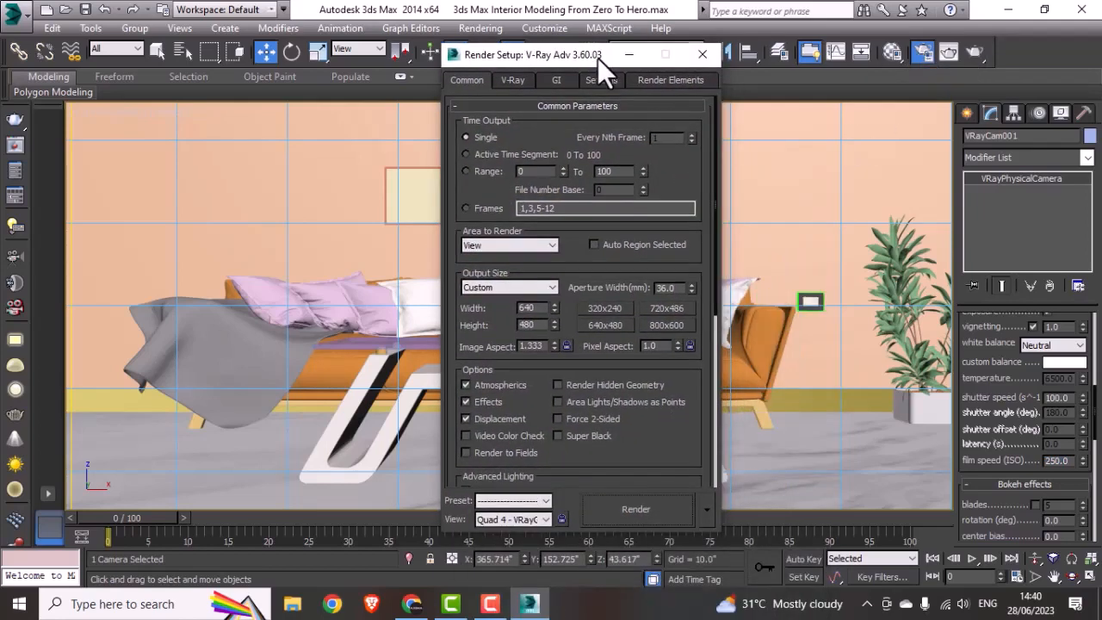
{"action": "left_click", "coordinate": [501, 249]}
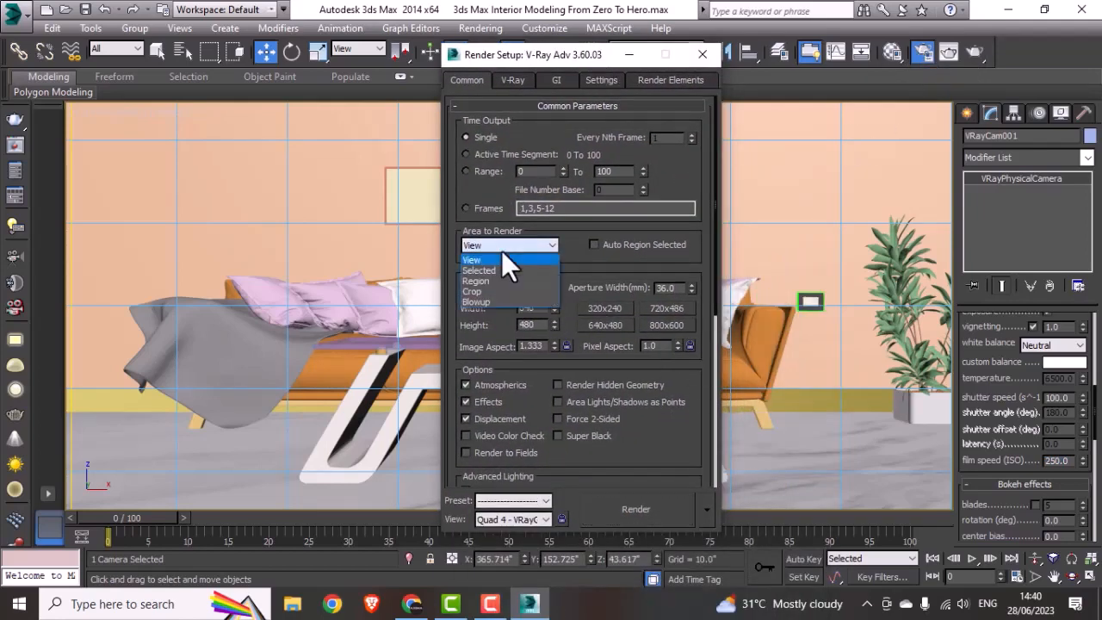
{"action": "left_click", "coordinate": [501, 250]}
{"action": "left_click", "coordinate": [491, 287]}
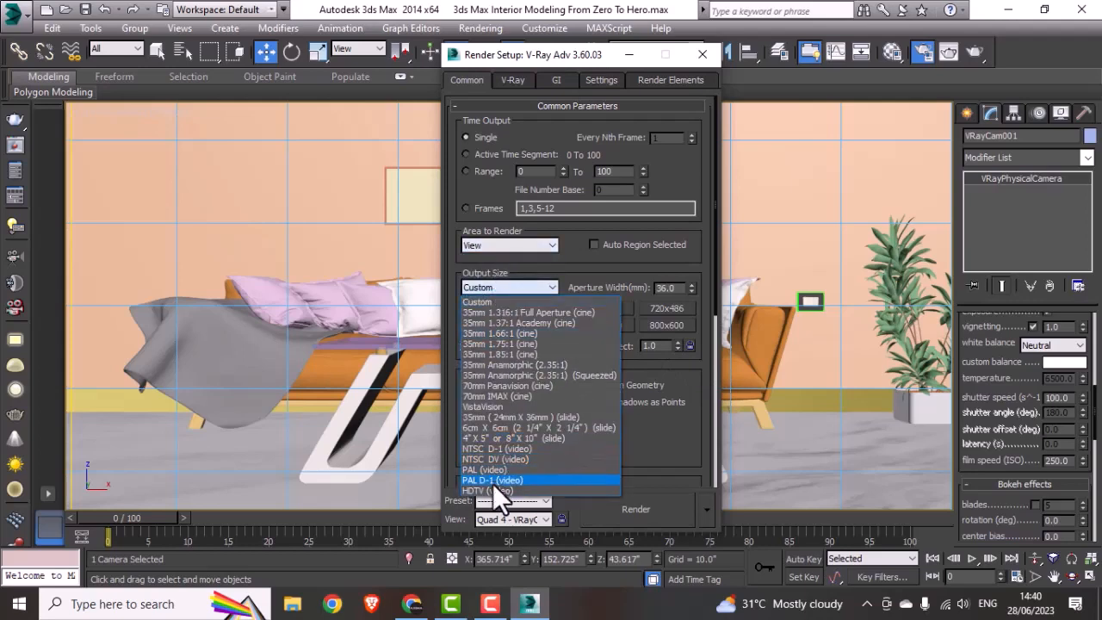
{"action": "left_click", "coordinate": [492, 485]}
{"action": "left_click", "coordinate": [673, 311]}
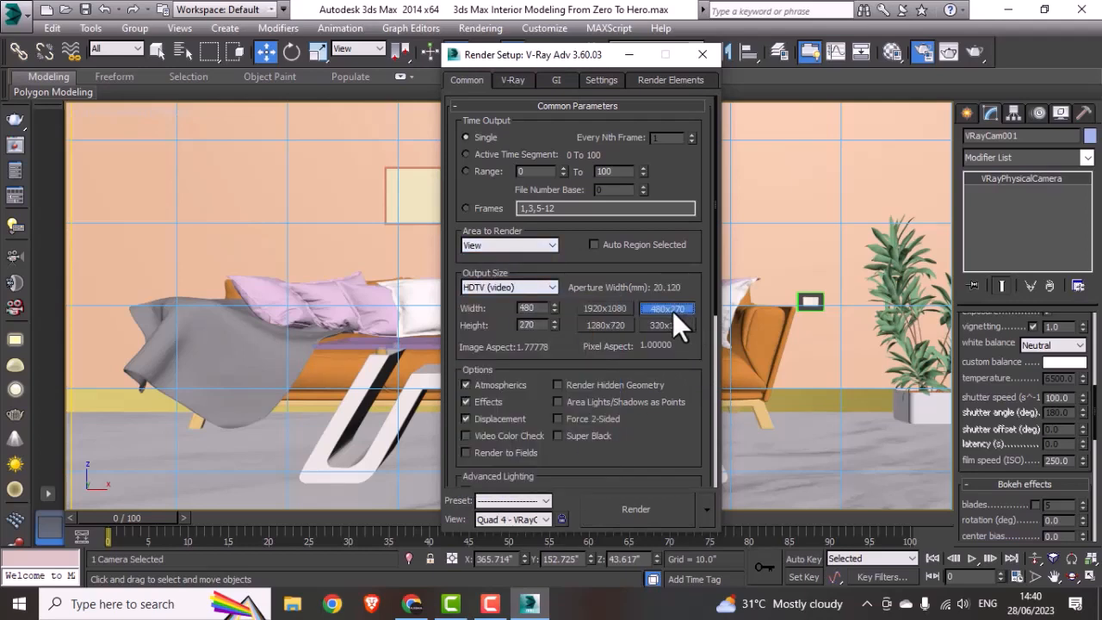
Step: Choose Catmull-Rom as the V-Ray image filter
{"action": "left_click", "coordinate": [513, 83]}
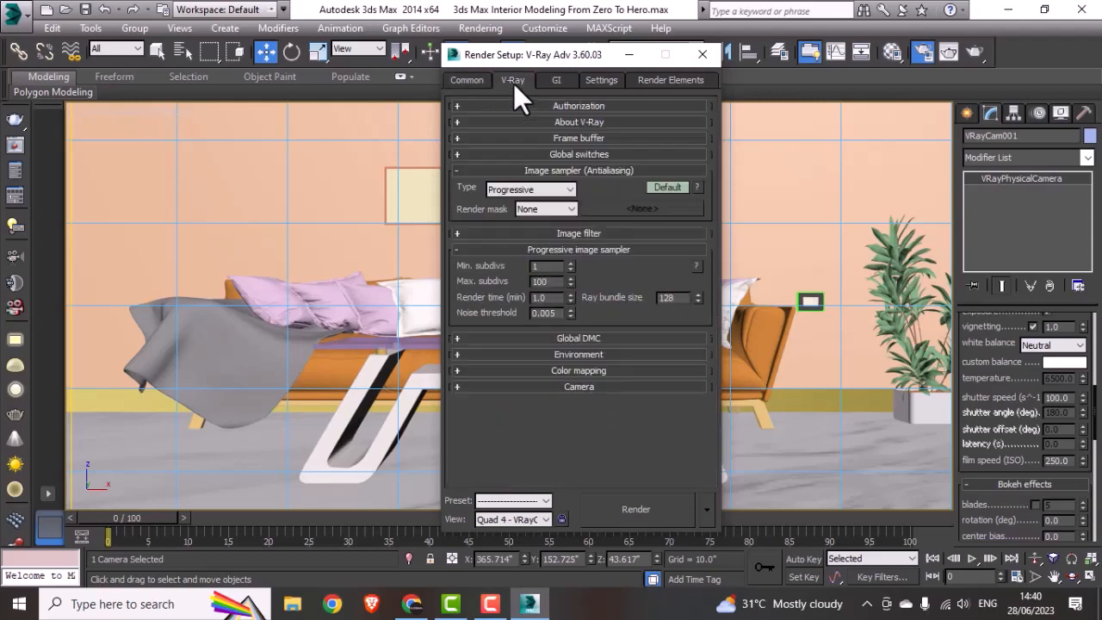
{"action": "left_click", "coordinate": [573, 169]}
{"action": "left_click", "coordinate": [572, 186]}
{"action": "left_click", "coordinate": [641, 205]}
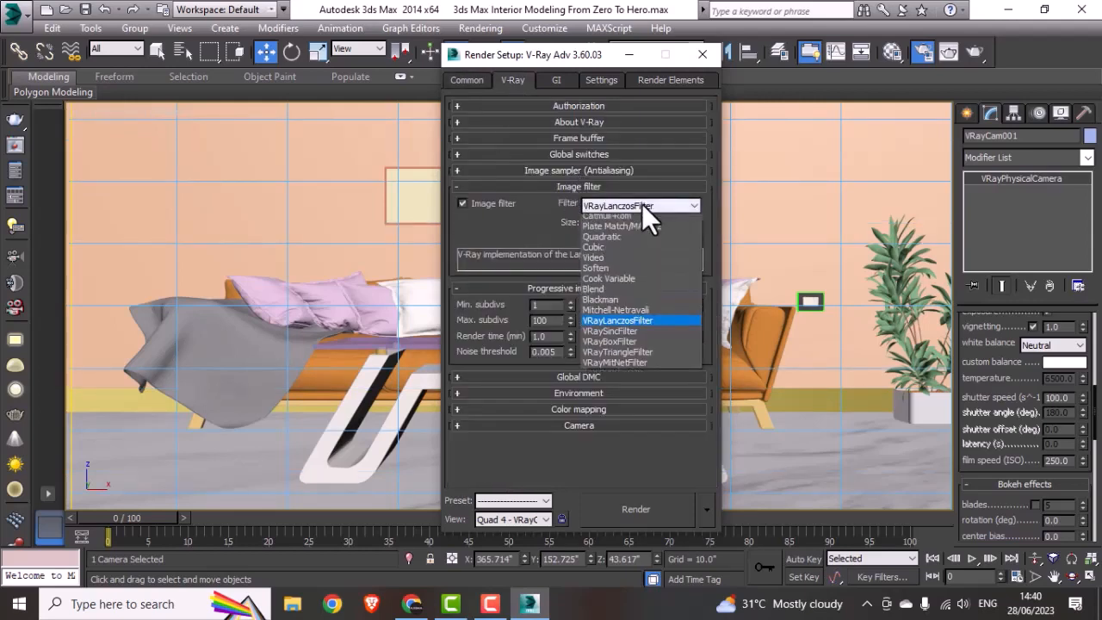
{"action": "left_click", "coordinate": [621, 235]}
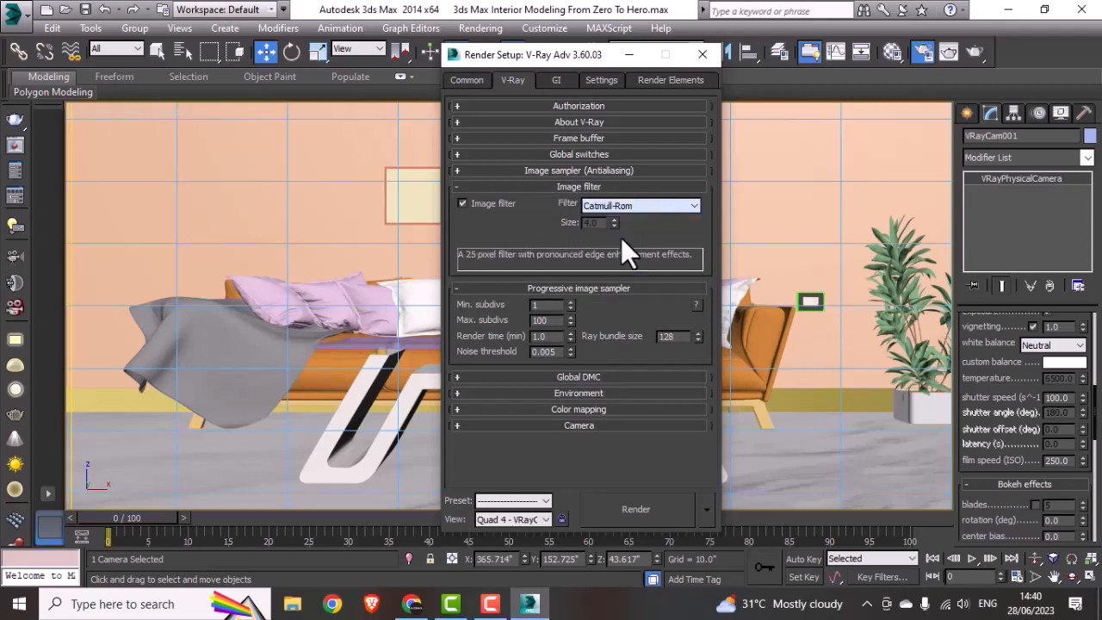
{"action": "left_click", "coordinate": [593, 184]}
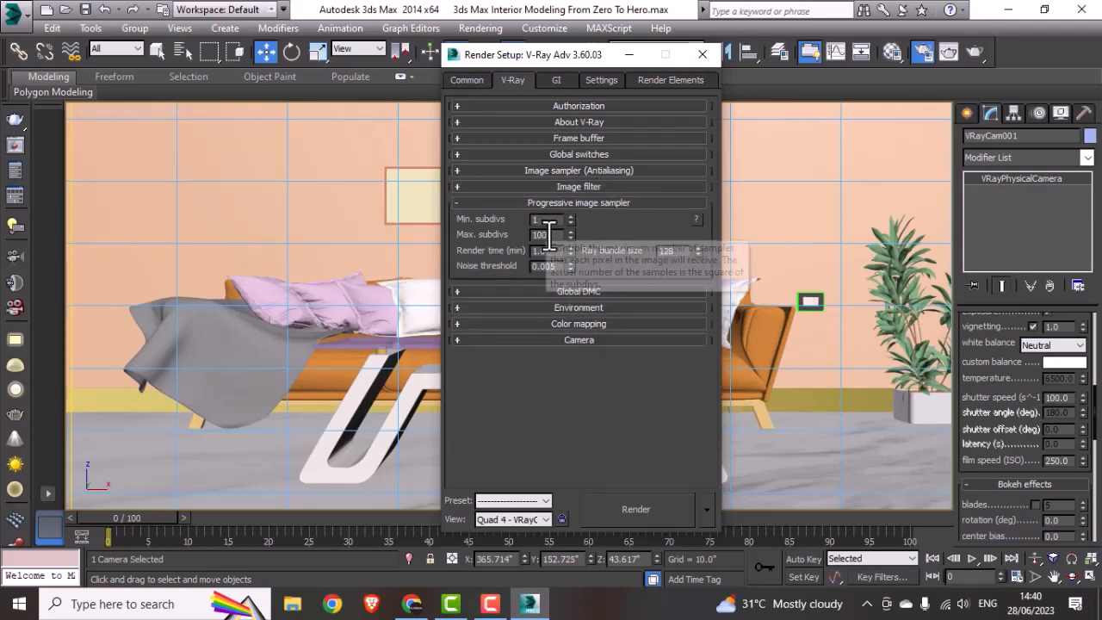
Step: Set the progressive image sampler's maximum subdivs to 200
{"action": "double_click", "coordinate": [548, 234]}
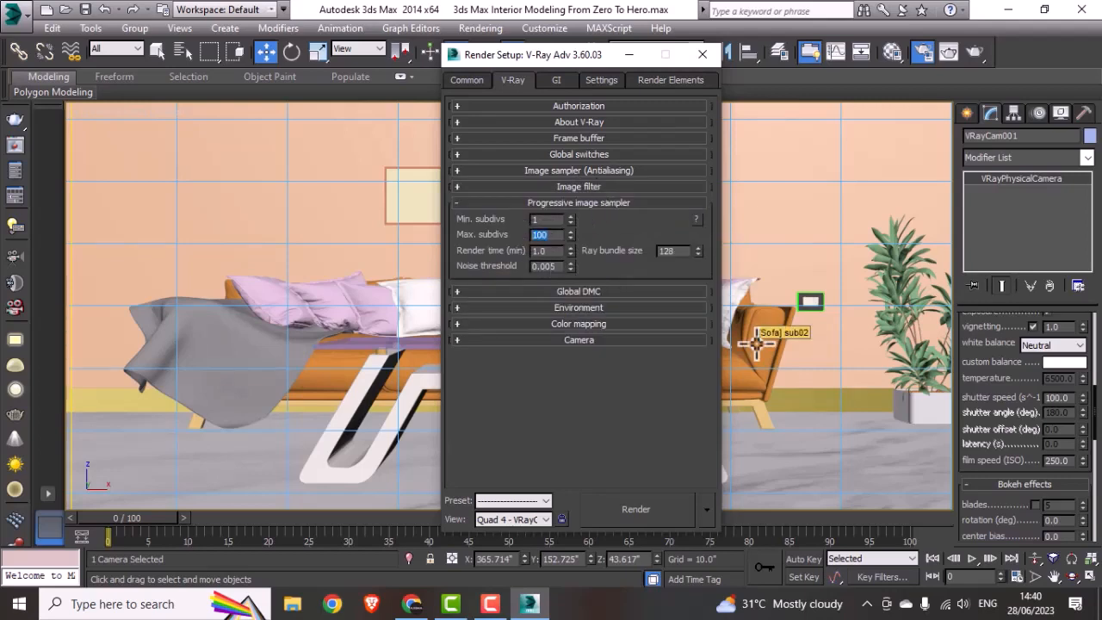
{"action": "type", "text": "200"}
{"action": "left_click", "coordinate": [572, 202]}
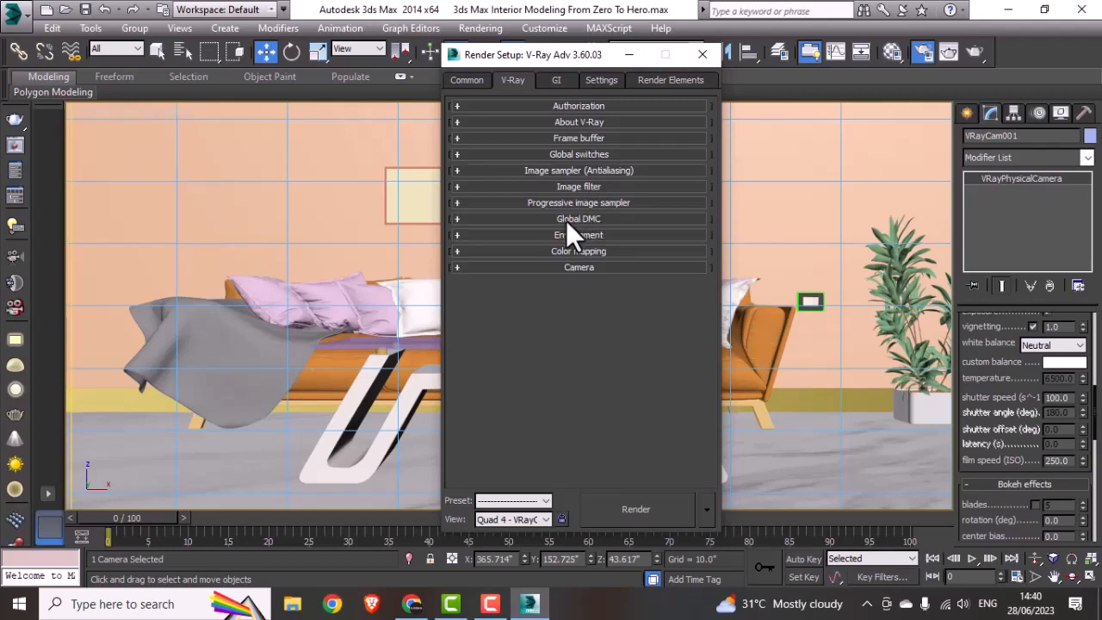
Step: Change the V-Ray color mapping type to Exponential
{"action": "left_click", "coordinate": [565, 232]}
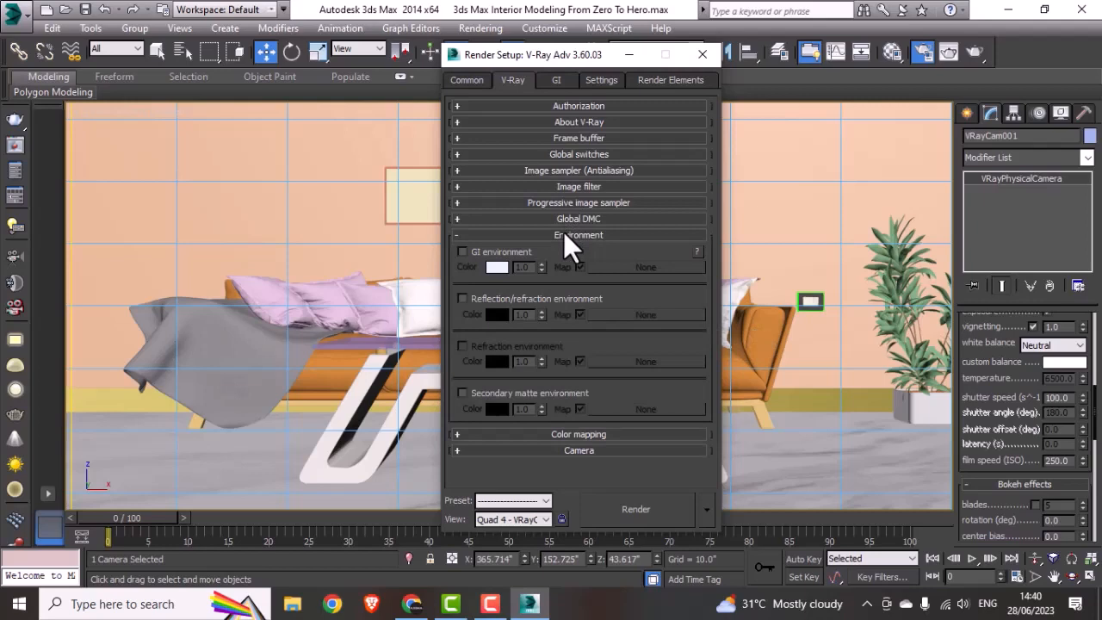
{"action": "left_click", "coordinate": [563, 232]}
{"action": "left_click", "coordinate": [553, 249]}
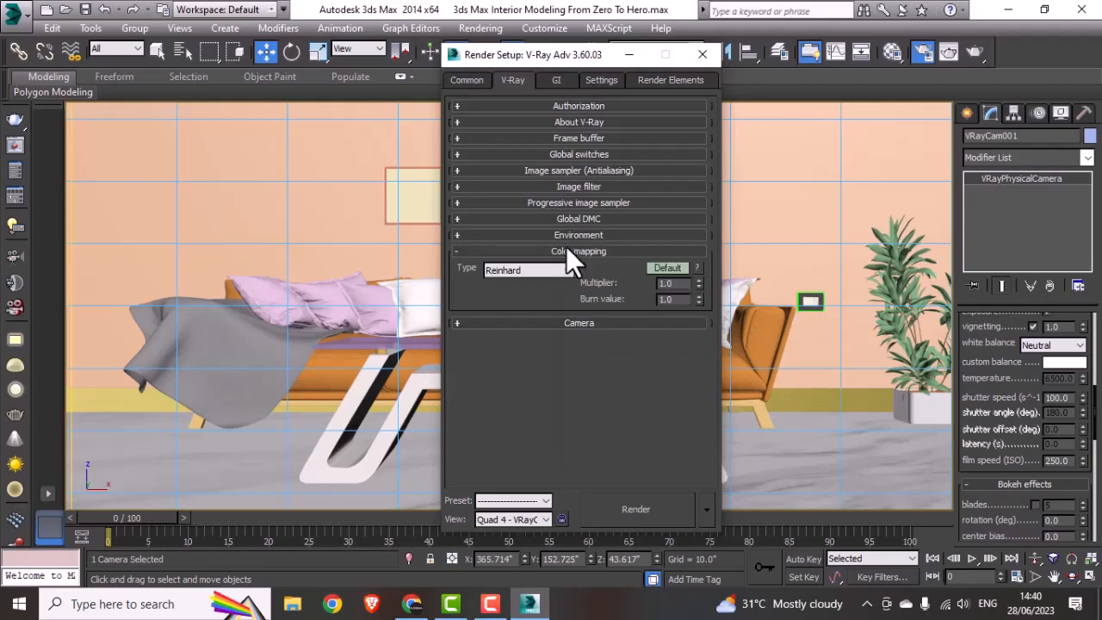
{"action": "left_click", "coordinate": [545, 274]}
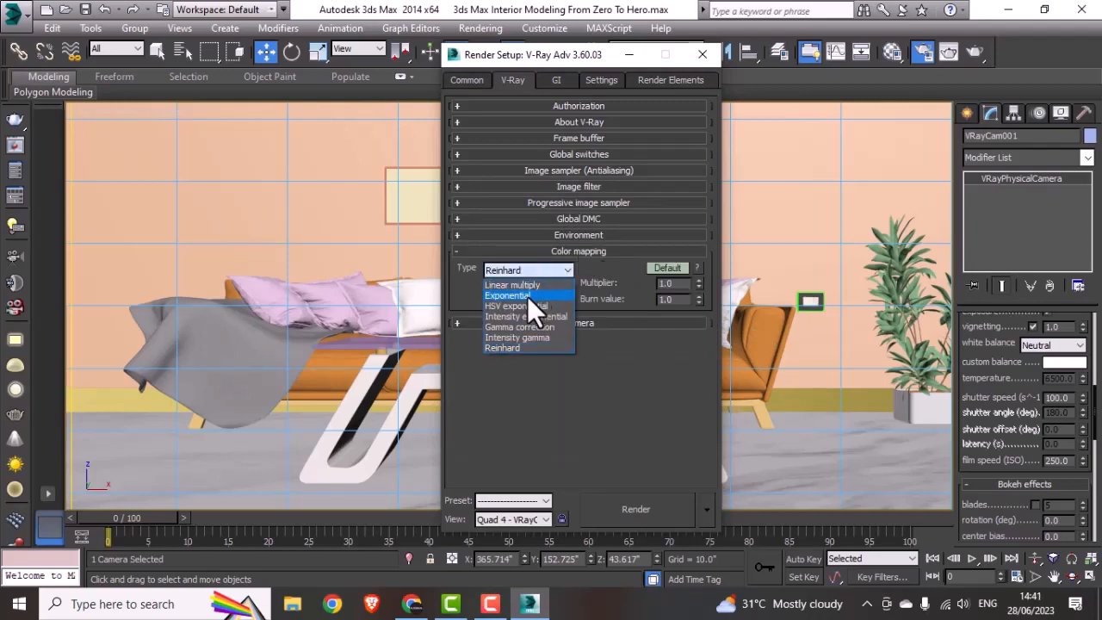
{"action": "left_click", "coordinate": [526, 294]}
{"action": "left_click", "coordinate": [551, 251]}
Step: Set the primary GI engine to Irradiance map and change the irradiance map's current preset
{"action": "left_click", "coordinate": [556, 79]}
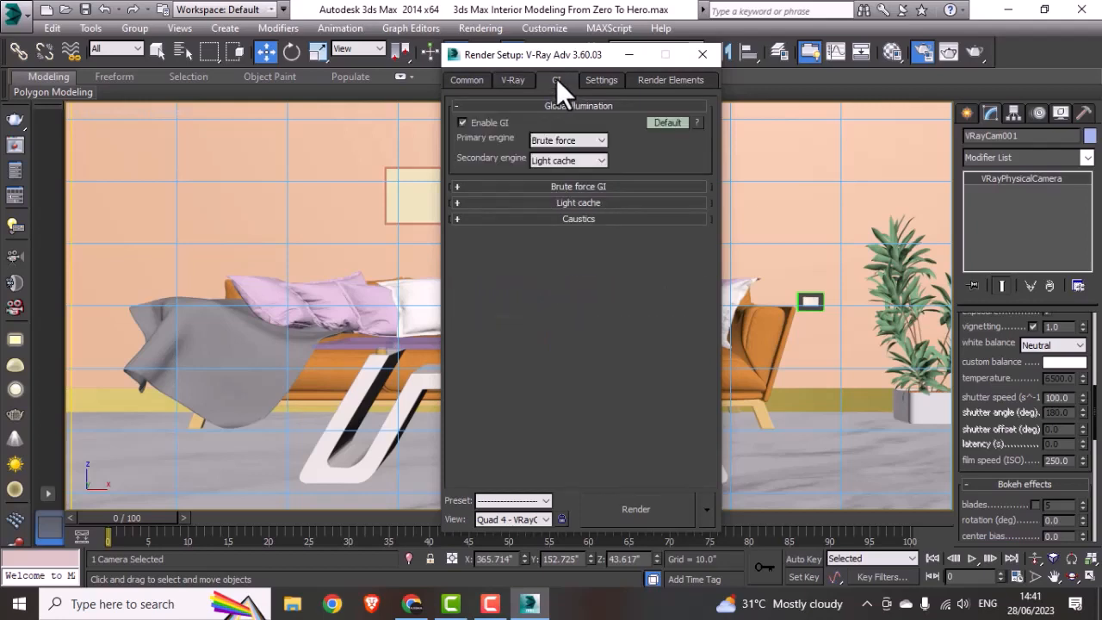
{"action": "left_click", "coordinate": [549, 139]}
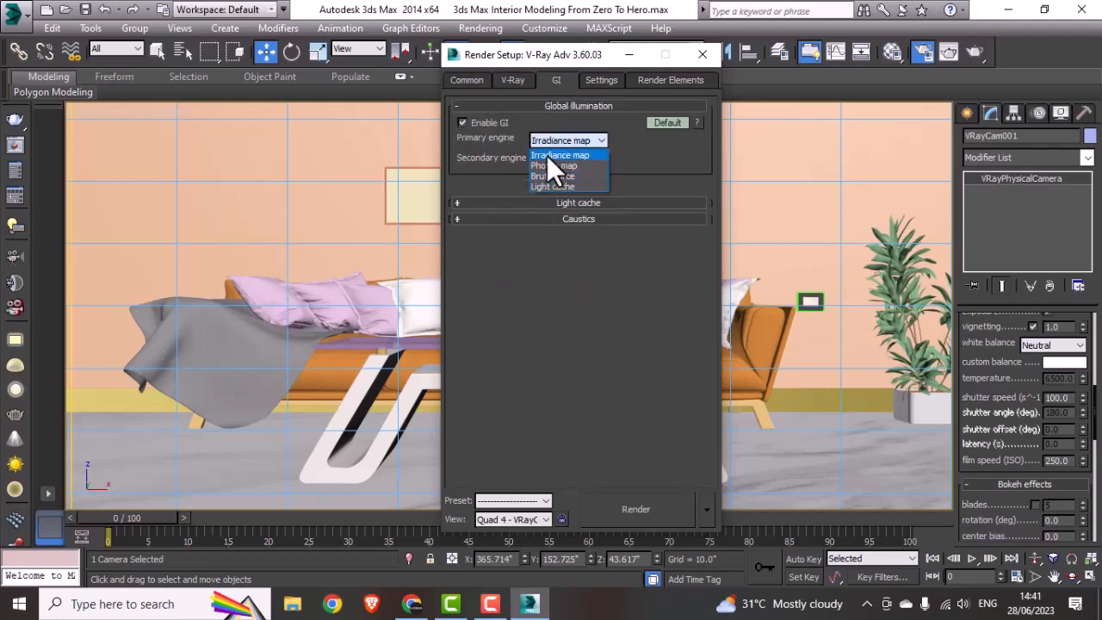
{"action": "left_click", "coordinate": [547, 156]}
{"action": "left_click", "coordinate": [572, 185]}
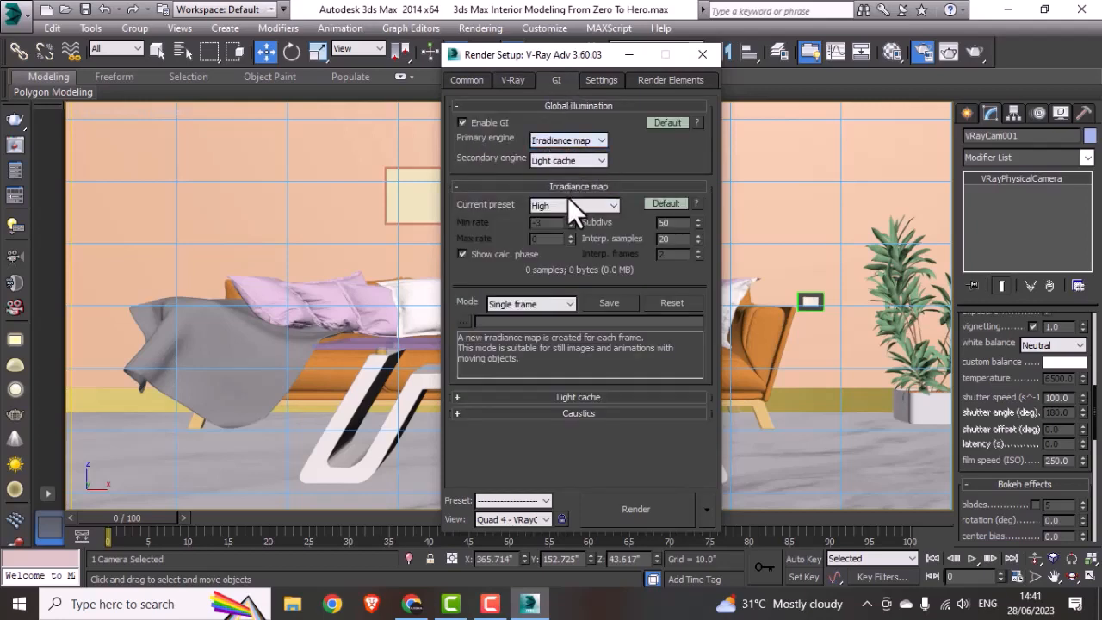
{"action": "left_click", "coordinate": [568, 204]}
{"action": "left_click", "coordinate": [554, 232]}
{"action": "left_click", "coordinate": [590, 188]}
Step: Set the light cache subdivs to 1500 and enable caustics
{"action": "left_click", "coordinate": [586, 204]}
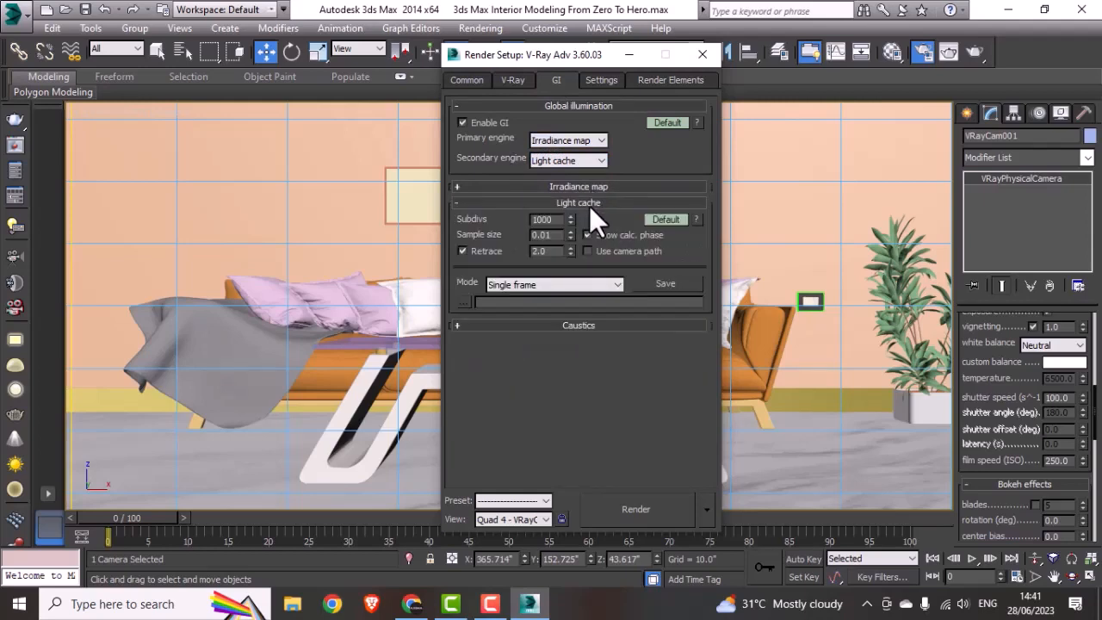
{"action": "double_click", "coordinate": [547, 220]}
{"action": "type", "text": "1500"}
{"action": "left_click", "coordinate": [549, 202]}
{"action": "left_click", "coordinate": [543, 218]}
{"action": "left_click", "coordinate": [489, 236]}
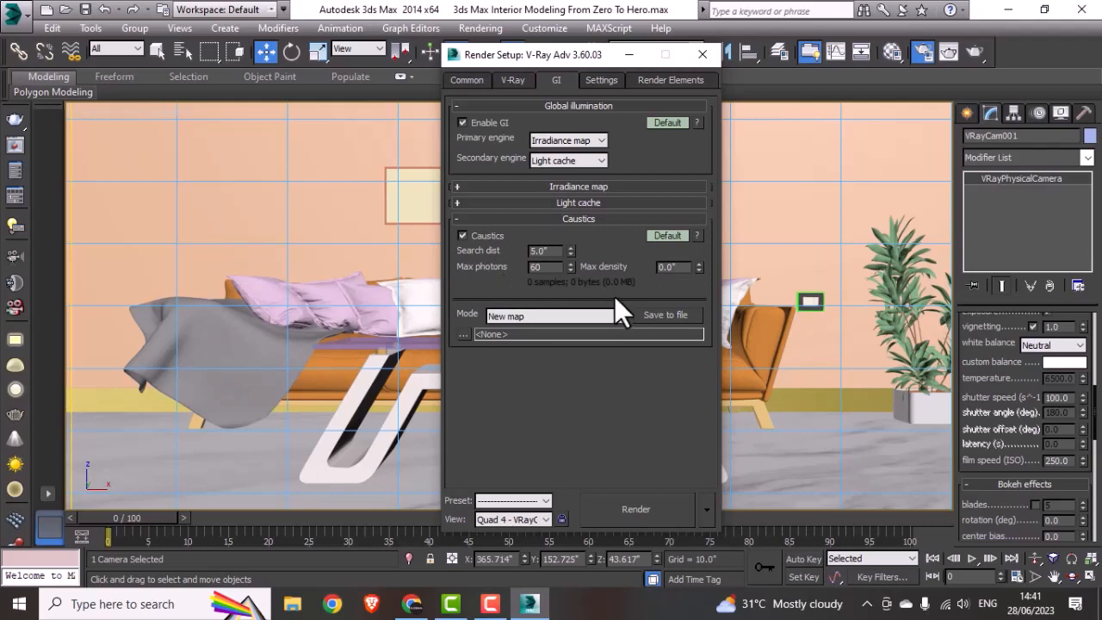
Step: Save the render settings, with their preset categories, as a preset named render in the 3ds Max Interior Modeling From Zero To Hero folder
{"action": "left_click_drag", "start_coordinate": [573, 56], "coordinate": [626, 33]}
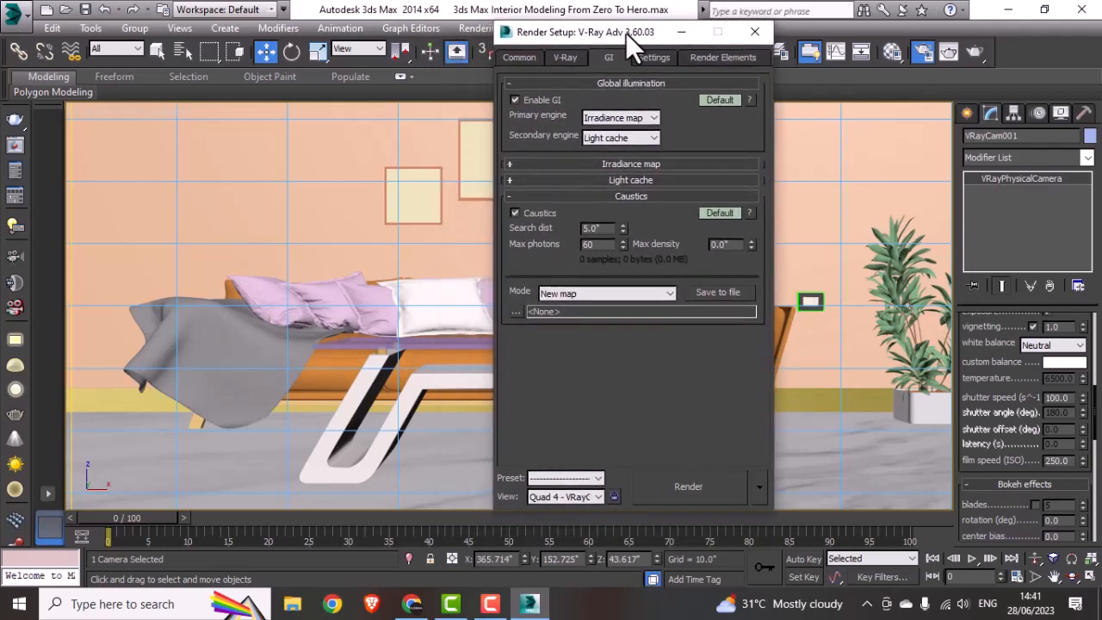
{"action": "left_click", "coordinate": [567, 478]}
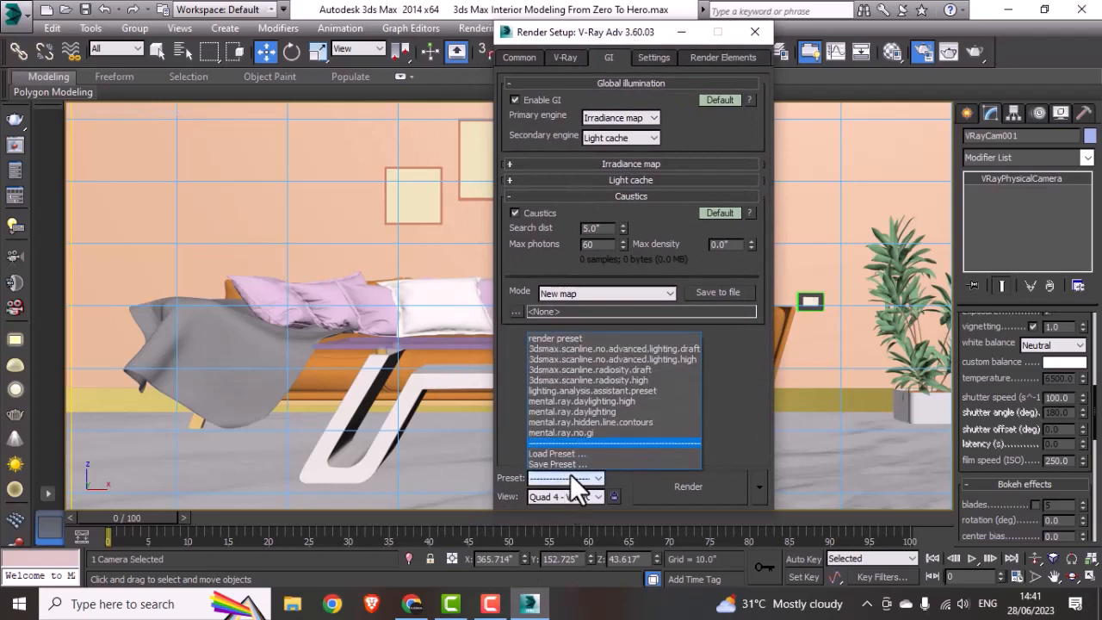
{"action": "left_click", "coordinate": [564, 466]}
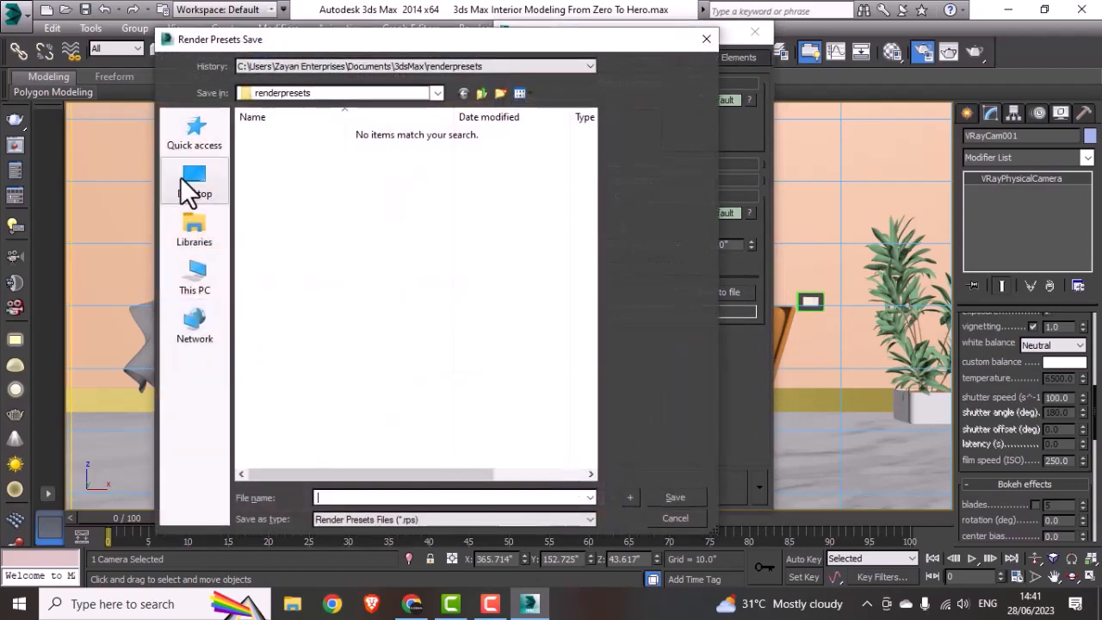
{"action": "left_click", "coordinate": [180, 177]}
{"action": "double_click", "coordinate": [471, 225]}
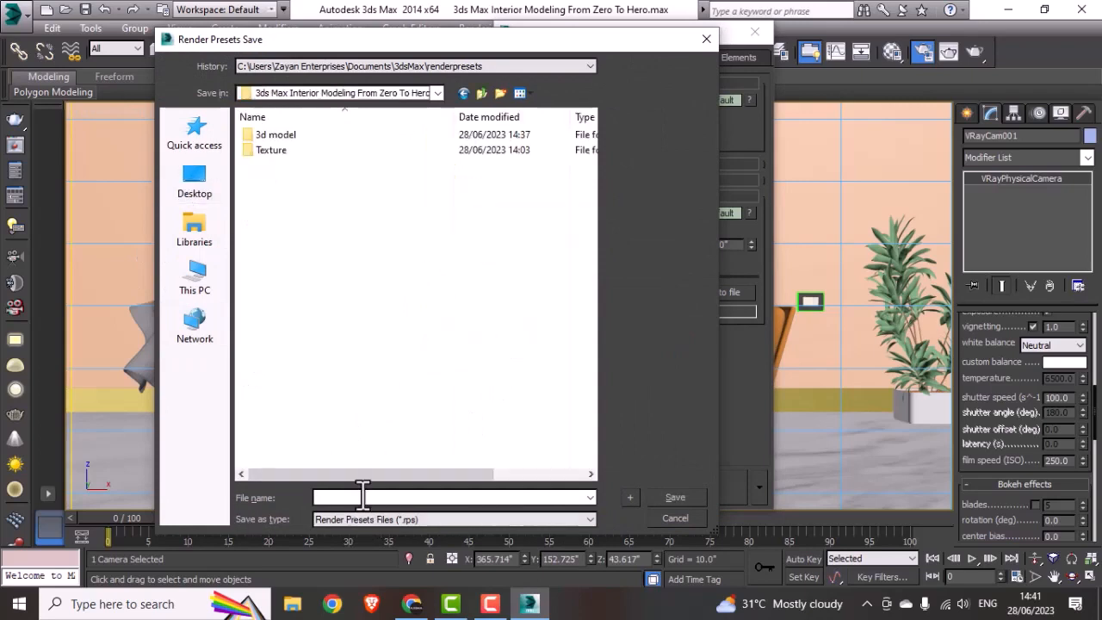
{"action": "type", "text": "red"}
{"action": "key", "text": "BackSpace"}
{"action": "type", "text": "nder"}
{"action": "left_click", "coordinate": [657, 497]}
{"action": "left_click", "coordinate": [532, 441]}
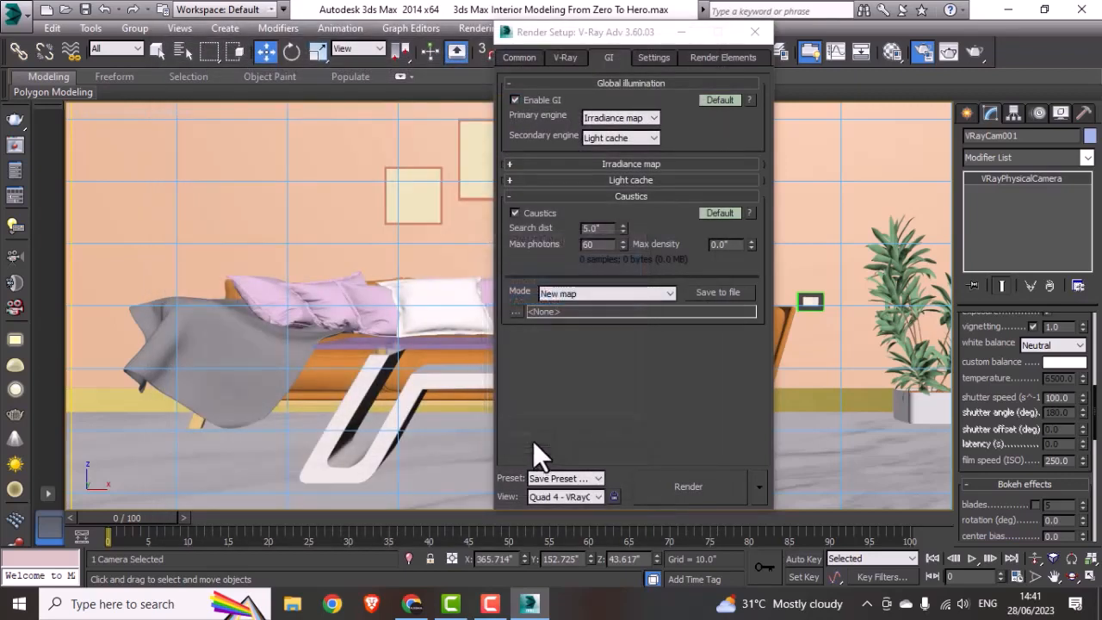
{"action": "left_click", "coordinate": [551, 477]}
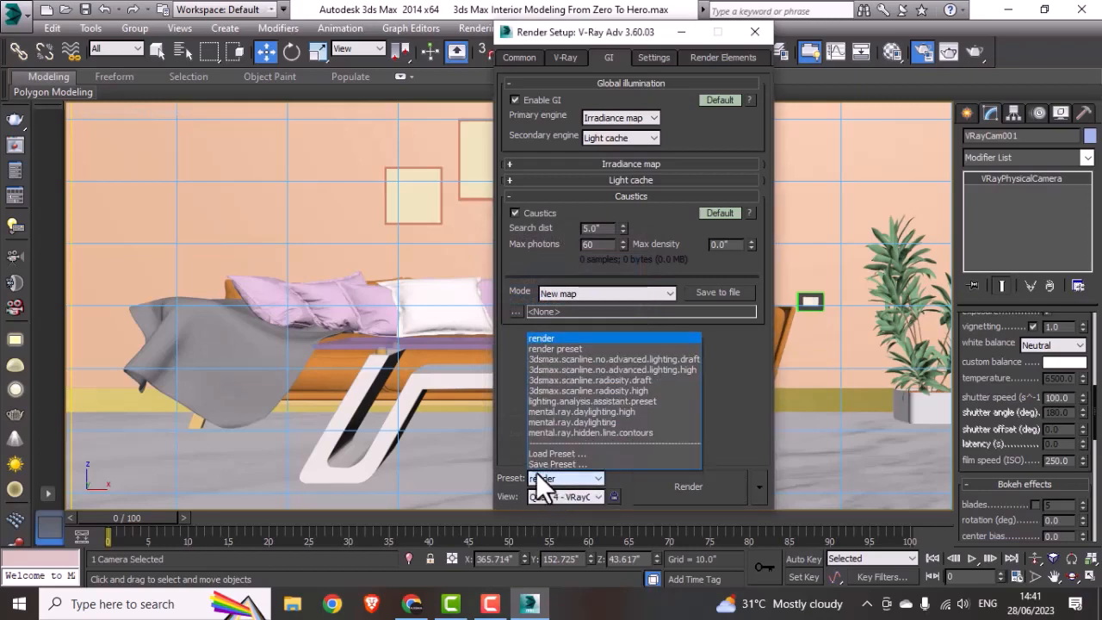
{"action": "left_click", "coordinate": [711, 432]}
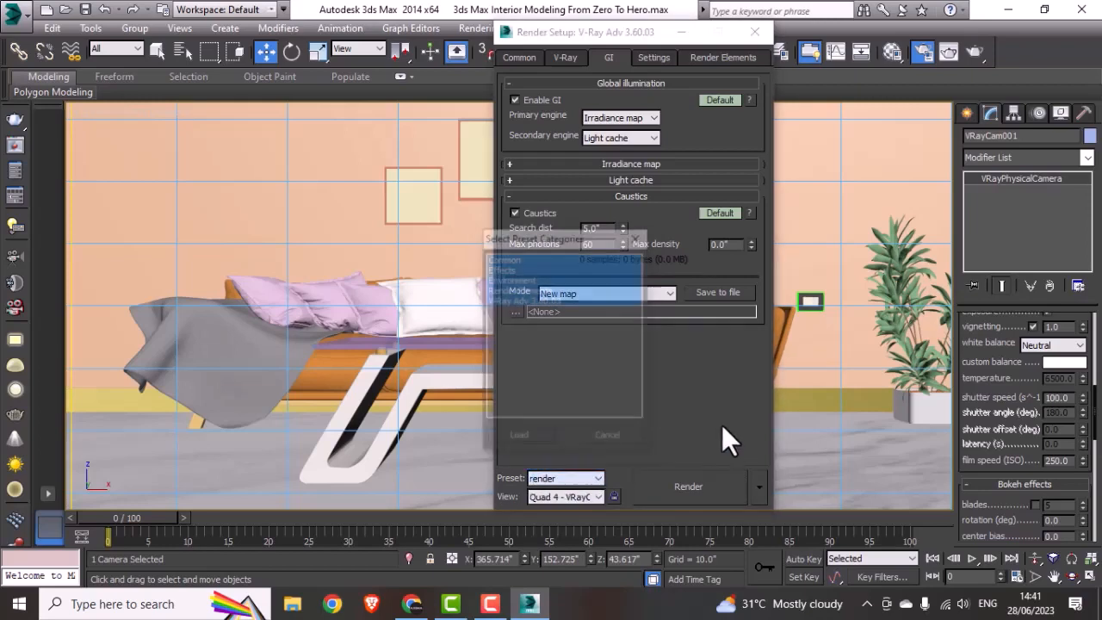
{"action": "left_click", "coordinate": [593, 441]}
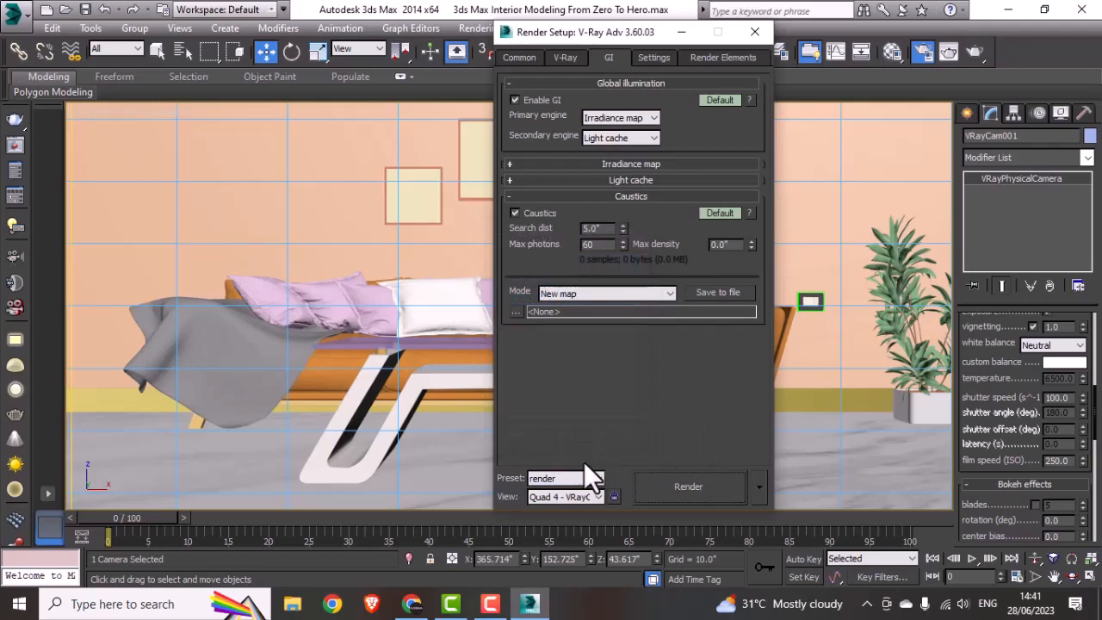
Step: Load the render preset from the project folder with the Common, Effects, Environment, Render Elements and V-Ray categories
{"action": "left_click", "coordinate": [564, 477]}
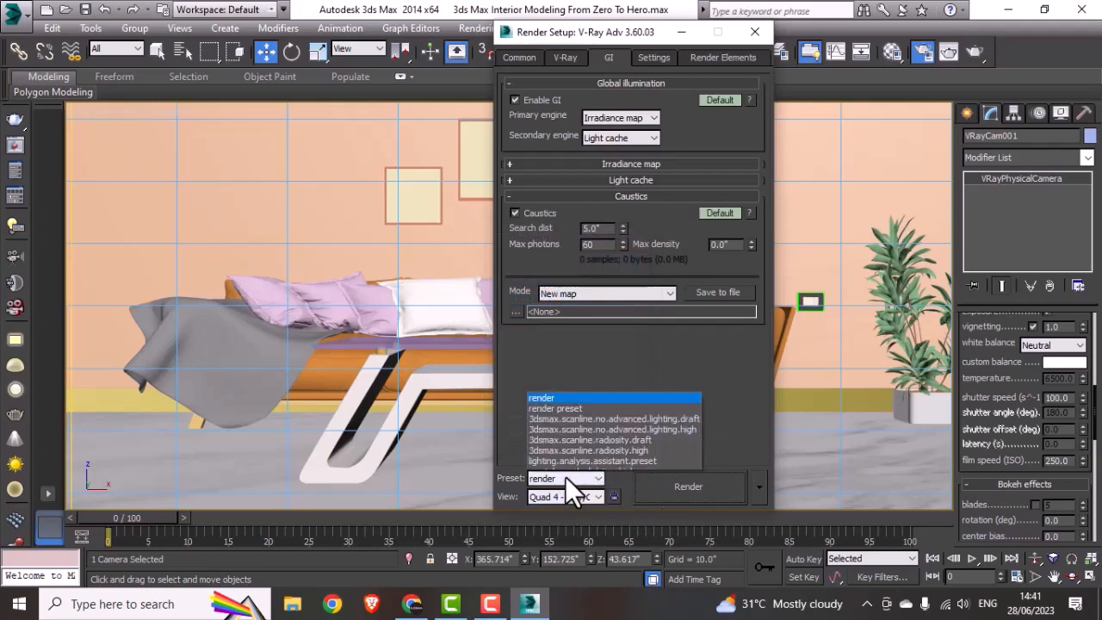
{"action": "left_click", "coordinate": [560, 459]}
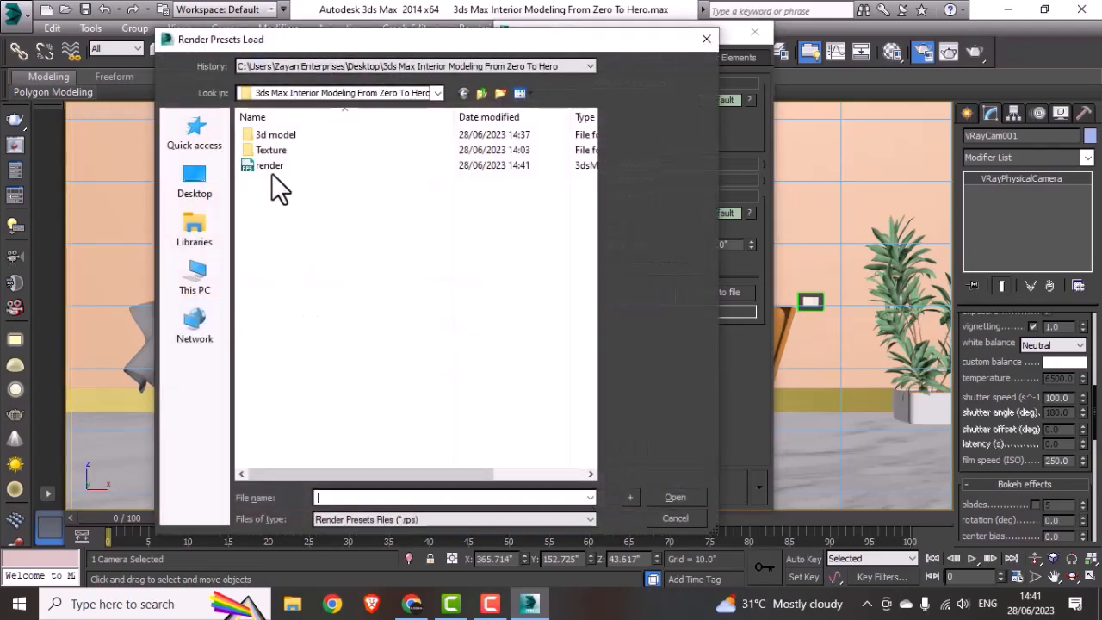
{"action": "left_click", "coordinate": [272, 170]}
{"action": "left_click", "coordinate": [676, 496]}
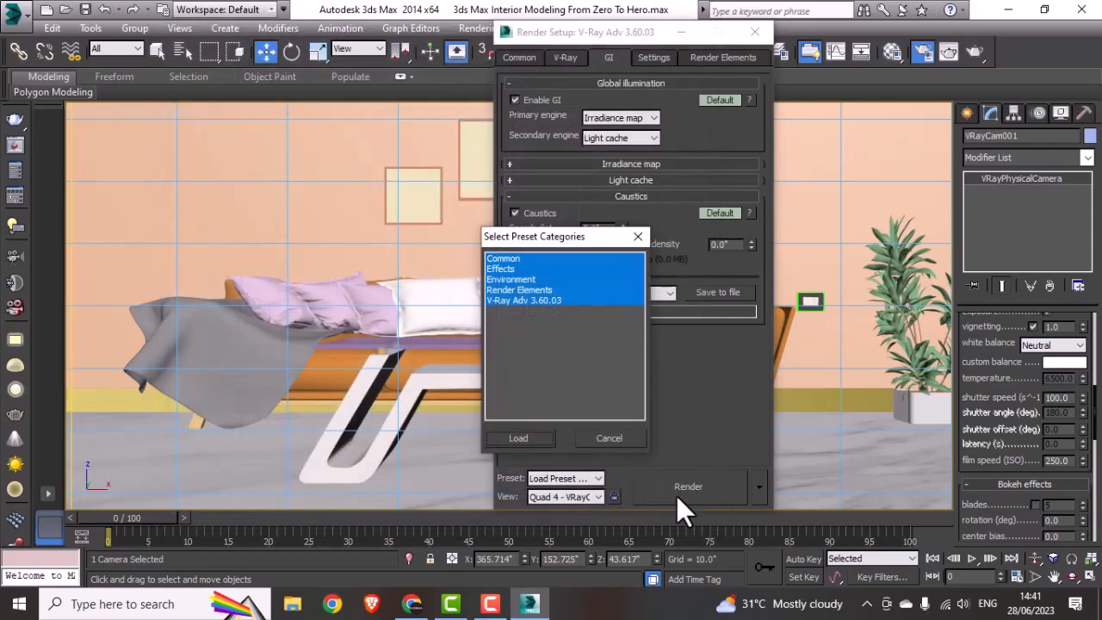
{"action": "left_click", "coordinate": [520, 438]}
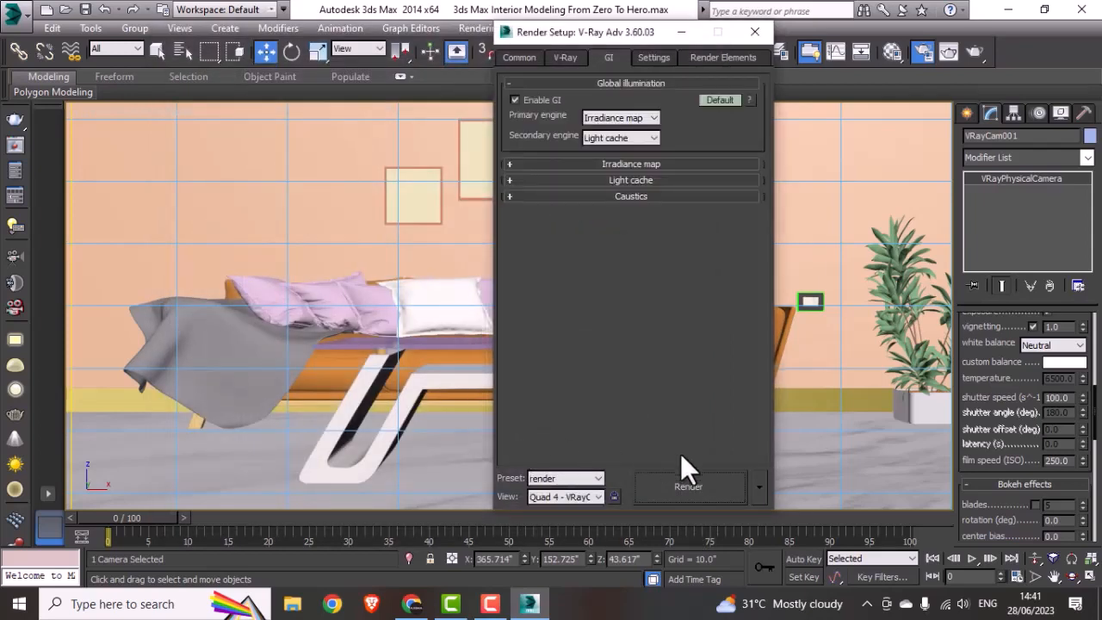
Step: Test render the camera view, cancel the render during the light cache, and close the frame buffer and render settings
{"action": "left_click", "coordinate": [685, 486]}
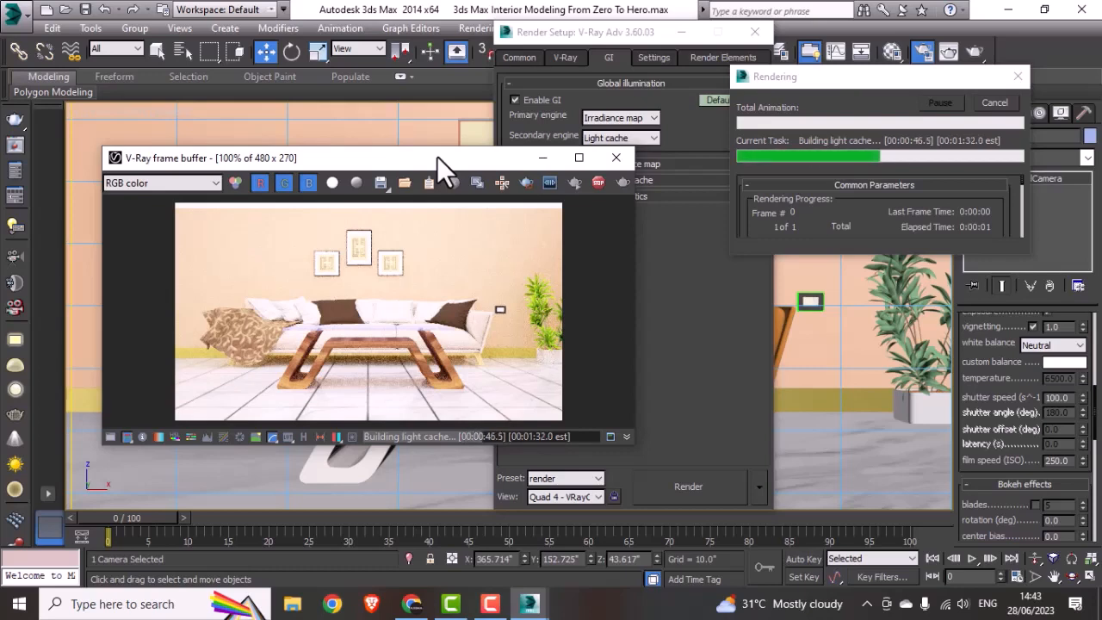
{"action": "left_click_drag", "start_coordinate": [429, 162], "coordinate": [493, 117]}
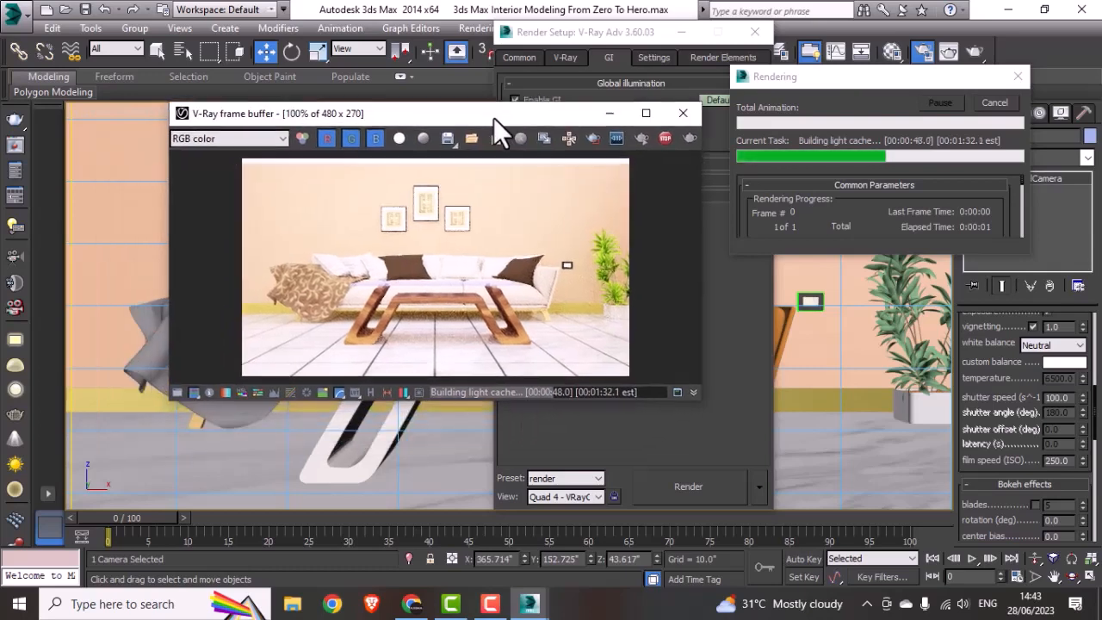
{"action": "left_click", "coordinate": [989, 102]}
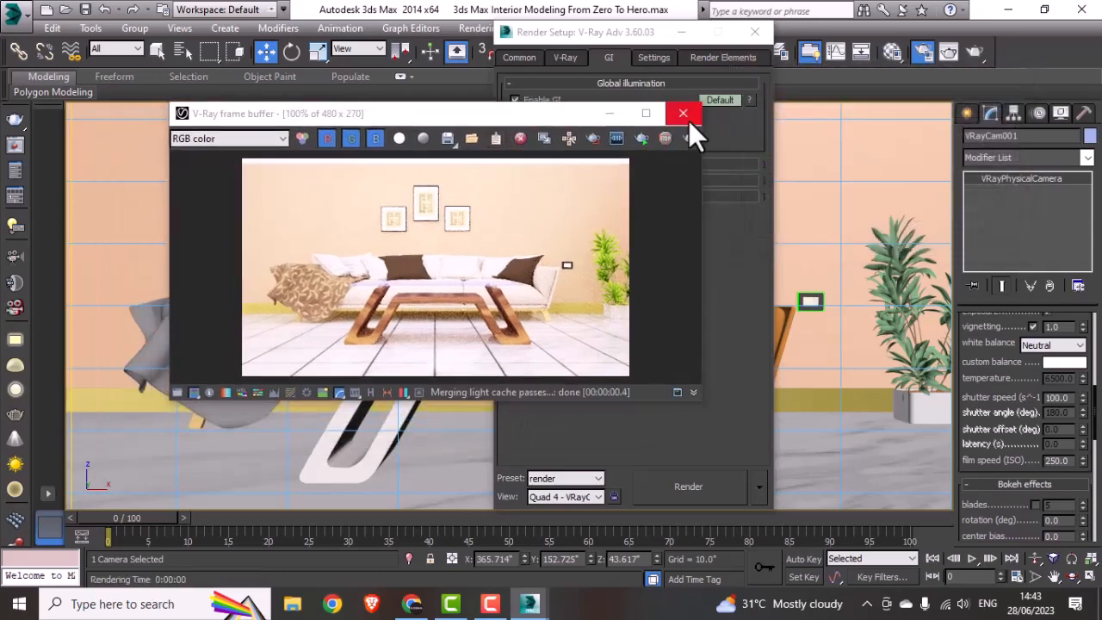
{"action": "left_click", "coordinate": [683, 114]}
{"action": "left_click", "coordinate": [755, 32]}
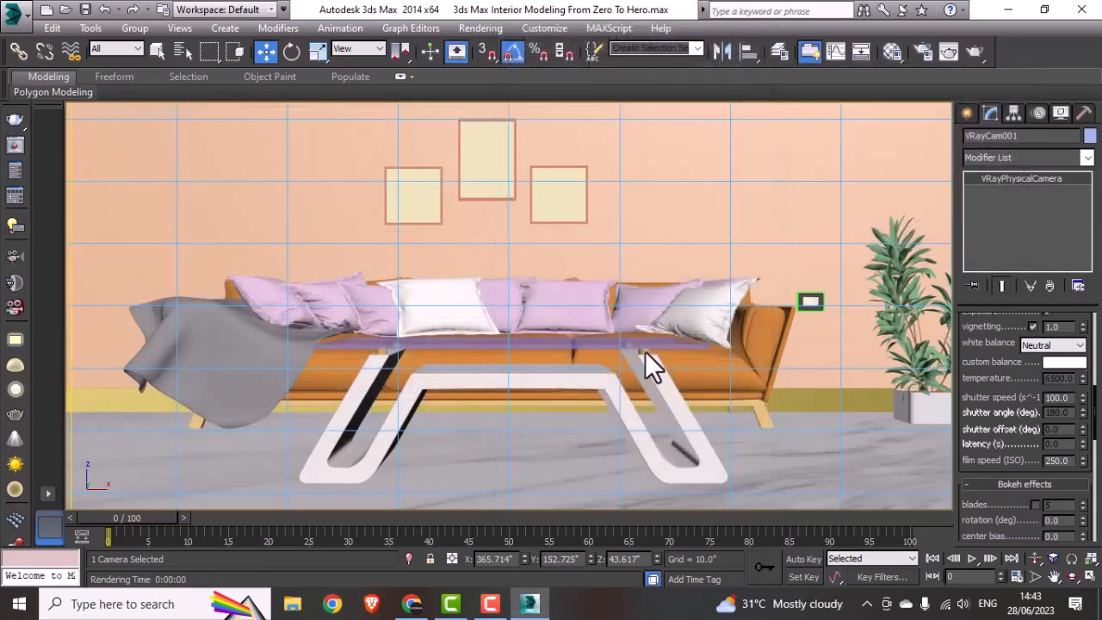
Step: In a wireframe top view, move the camera along Y toward the coffee table to about 167.3" and check its framing
{"action": "key", "text": "t"}
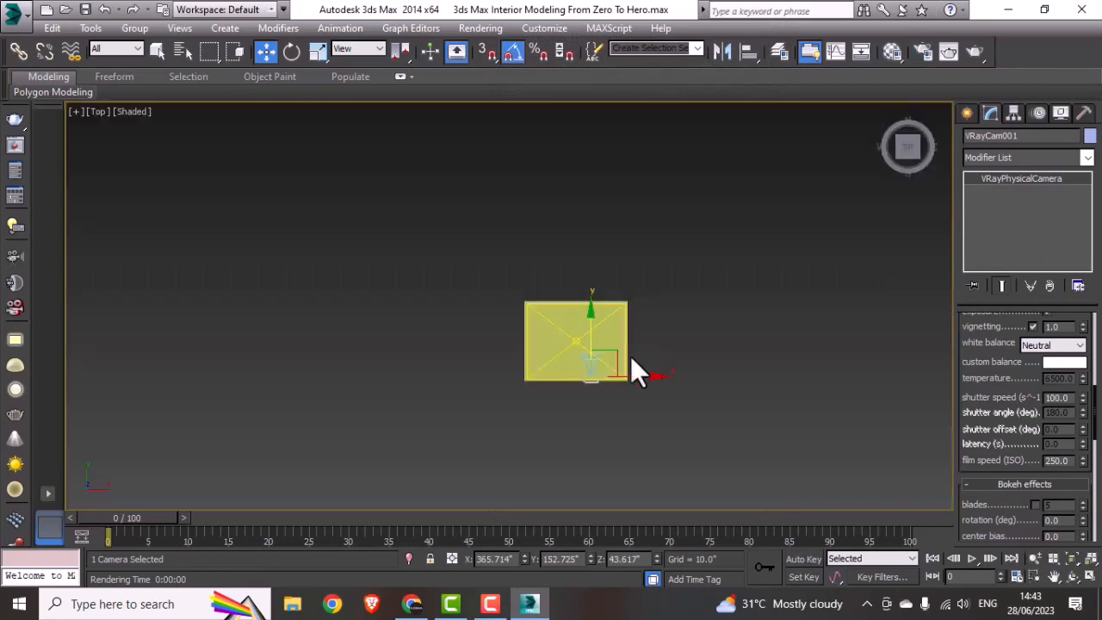
{"action": "key", "text": "F3"}
{"action": "left_click", "coordinate": [688, 369]}
{"action": "scroll", "coordinate": [583, 337], "scroll_direction": "up", "scroll_amount": 3}
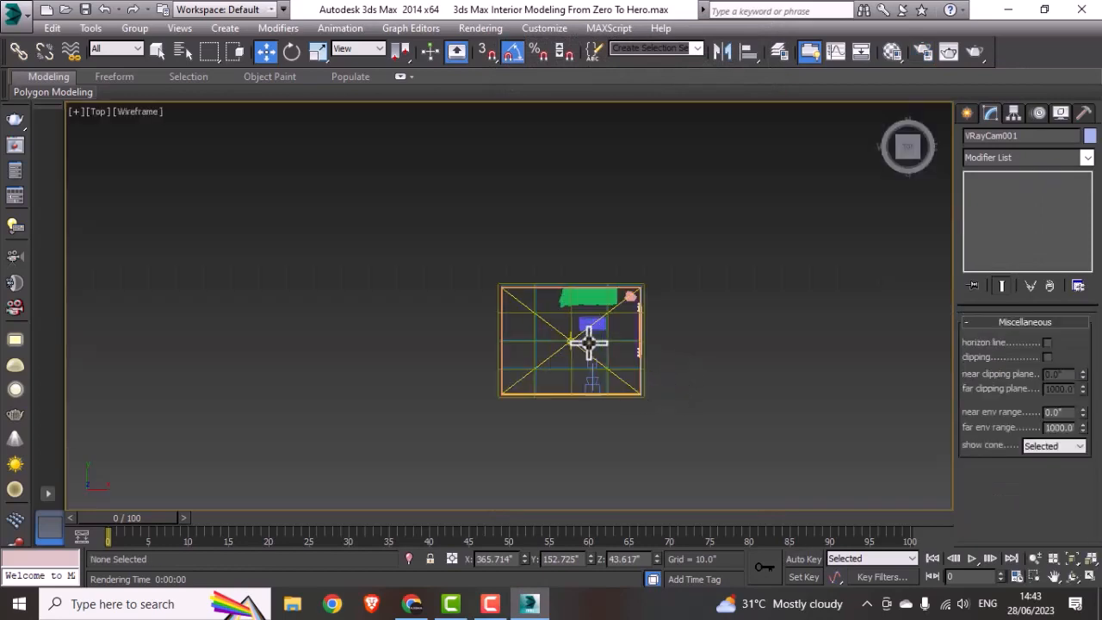
{"action": "scroll", "coordinate": [646, 385], "scroll_direction": "up", "scroll_amount": 5}
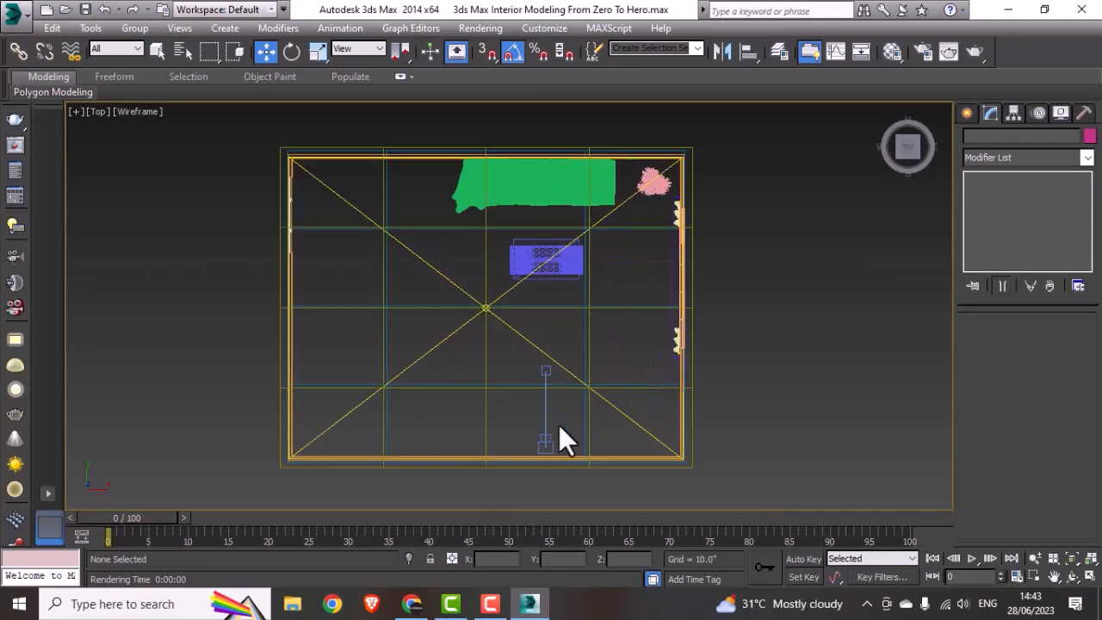
{"action": "left_click", "coordinate": [550, 444]}
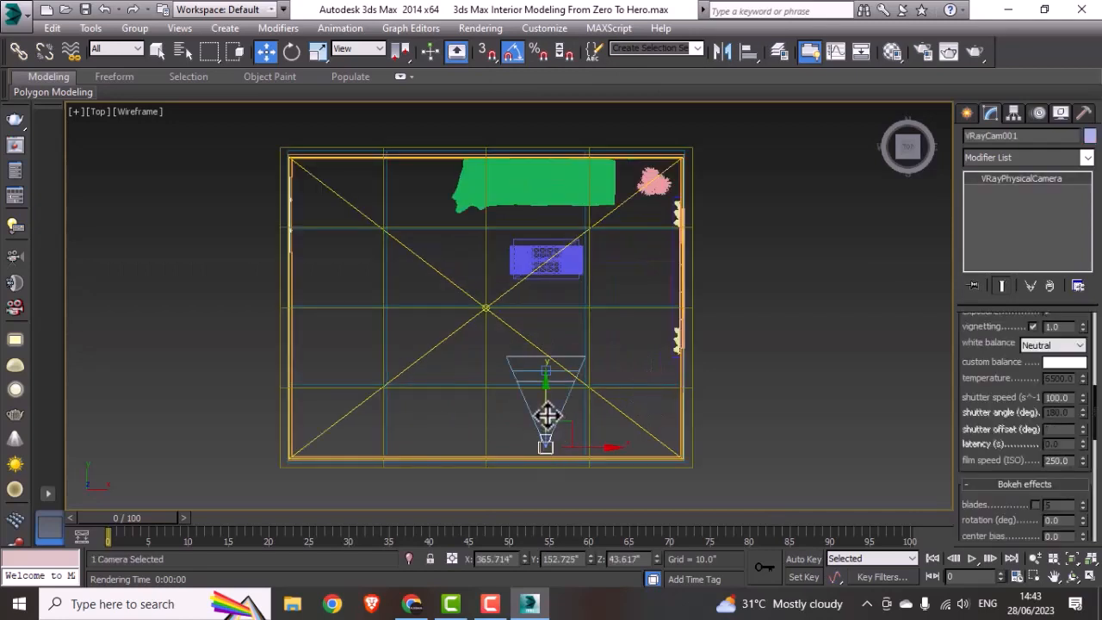
{"action": "left_click_drag", "start_coordinate": [546, 415], "coordinate": [549, 393]}
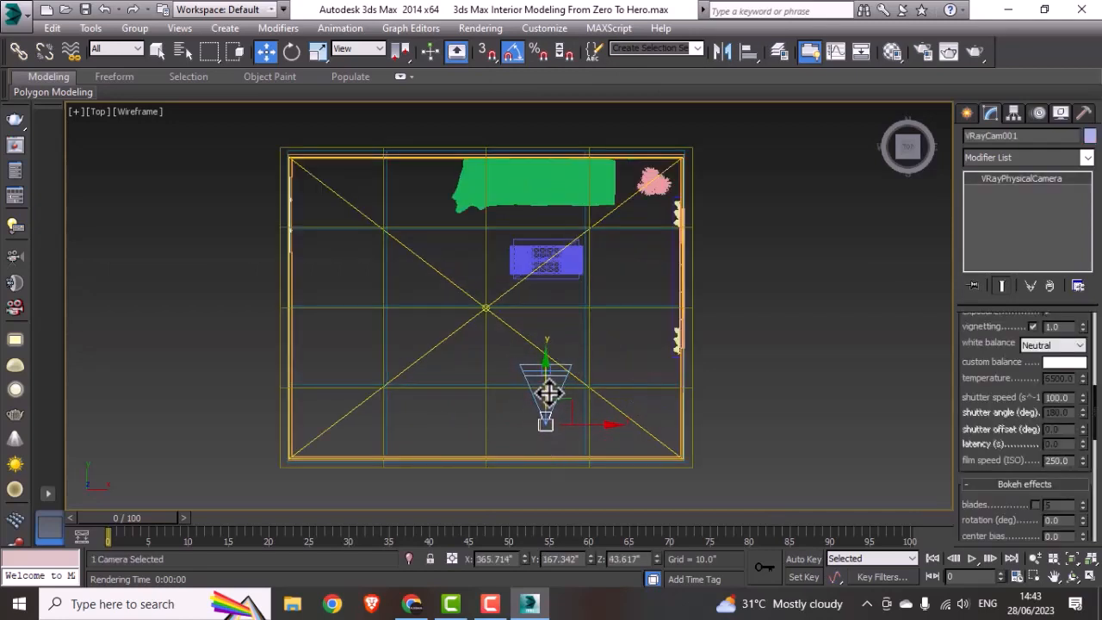
{"action": "key", "text": "c"}
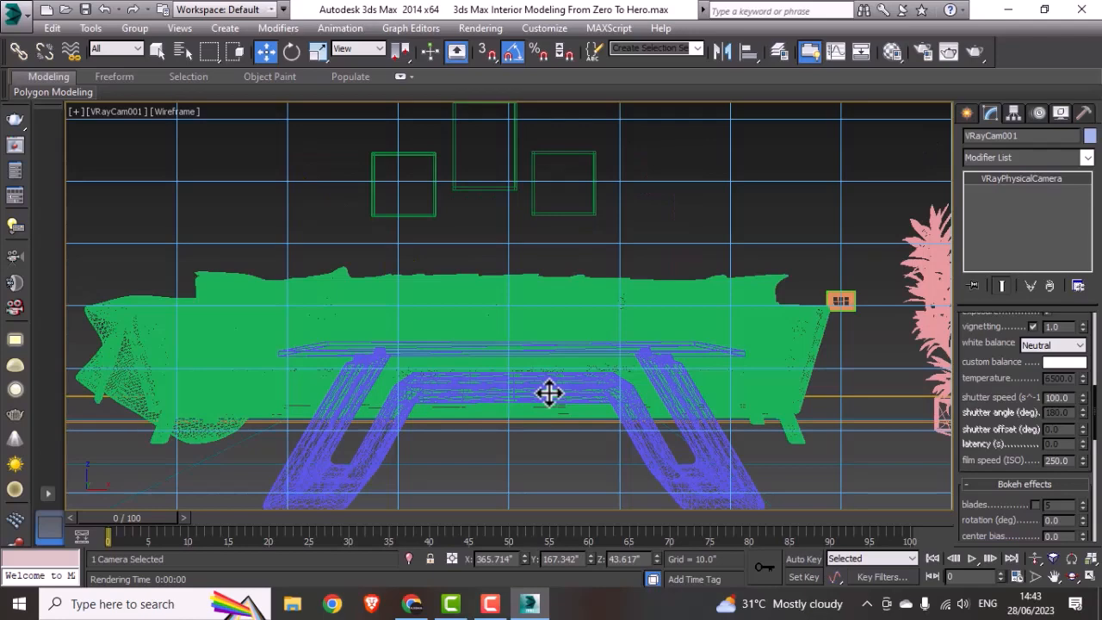
Step: Pull the camera slightly back along Y to about 162.3" in the top view and return to the camera view
{"action": "key", "text": "t"}
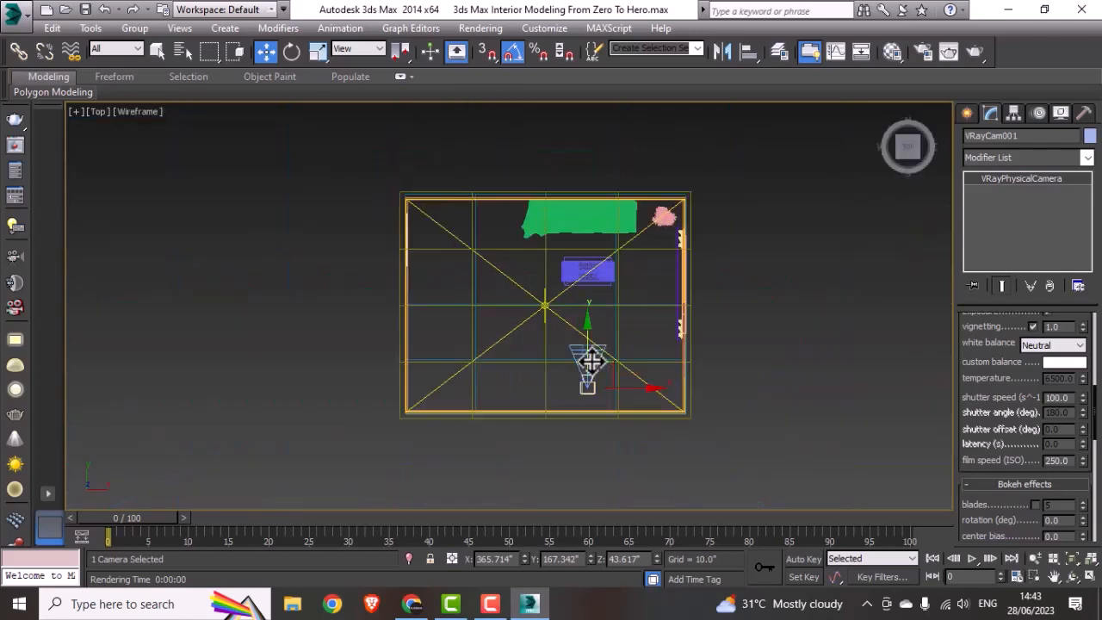
{"action": "scroll", "coordinate": [590, 361], "scroll_direction": "up", "scroll_amount": 2}
{"action": "left_click_drag", "start_coordinate": [589, 361], "coordinate": [587, 371]}
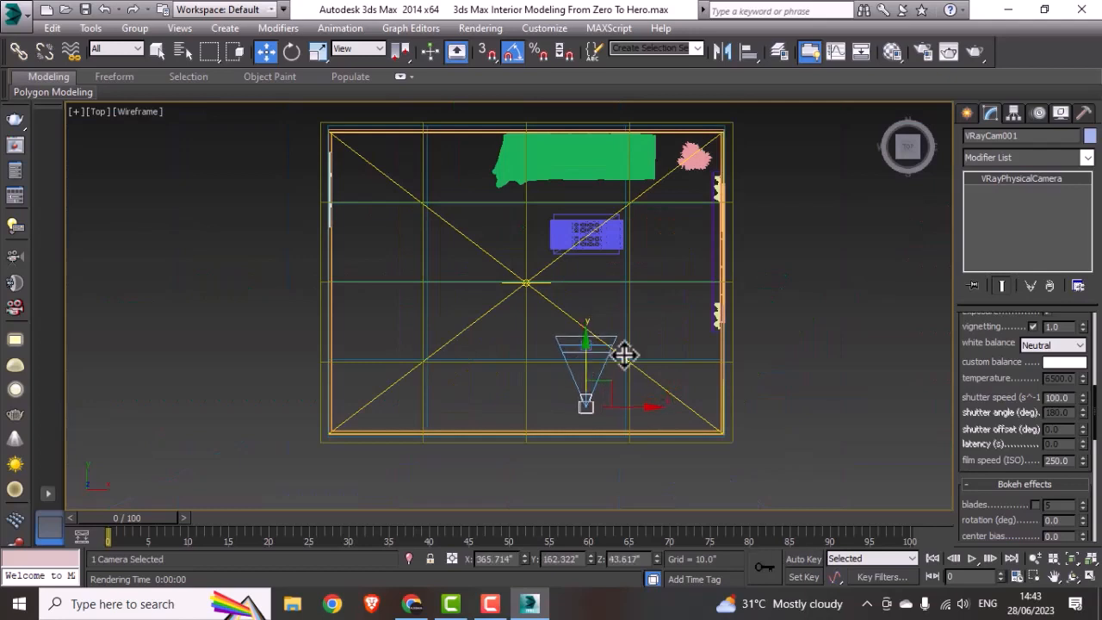
{"action": "left_click", "coordinate": [866, 327]}
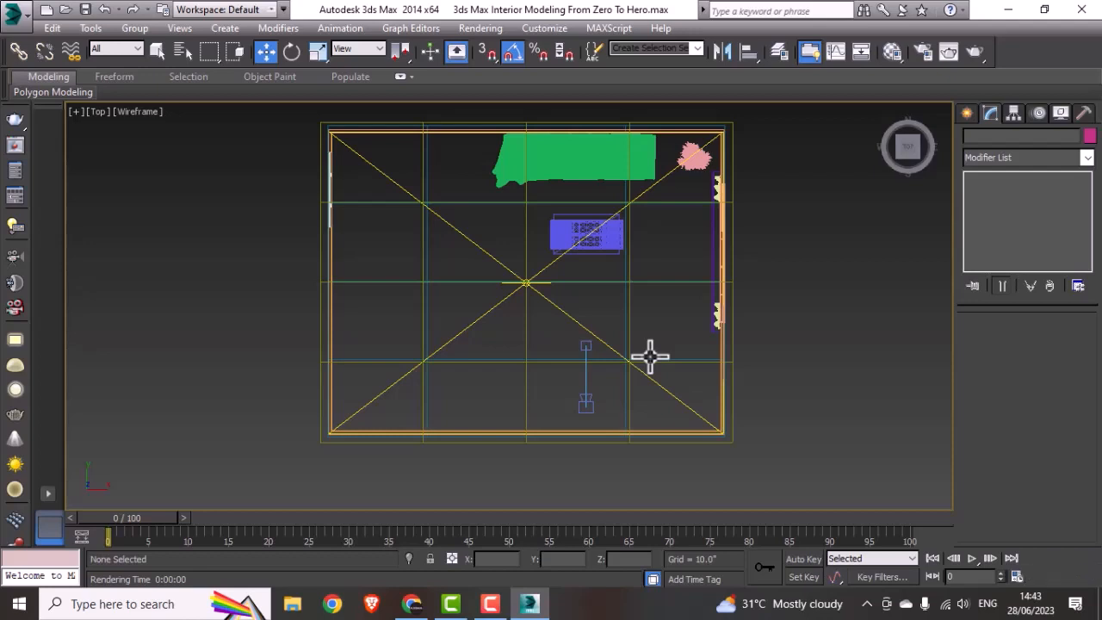
{"action": "key", "text": "p"}
{"action": "key", "text": "c"}
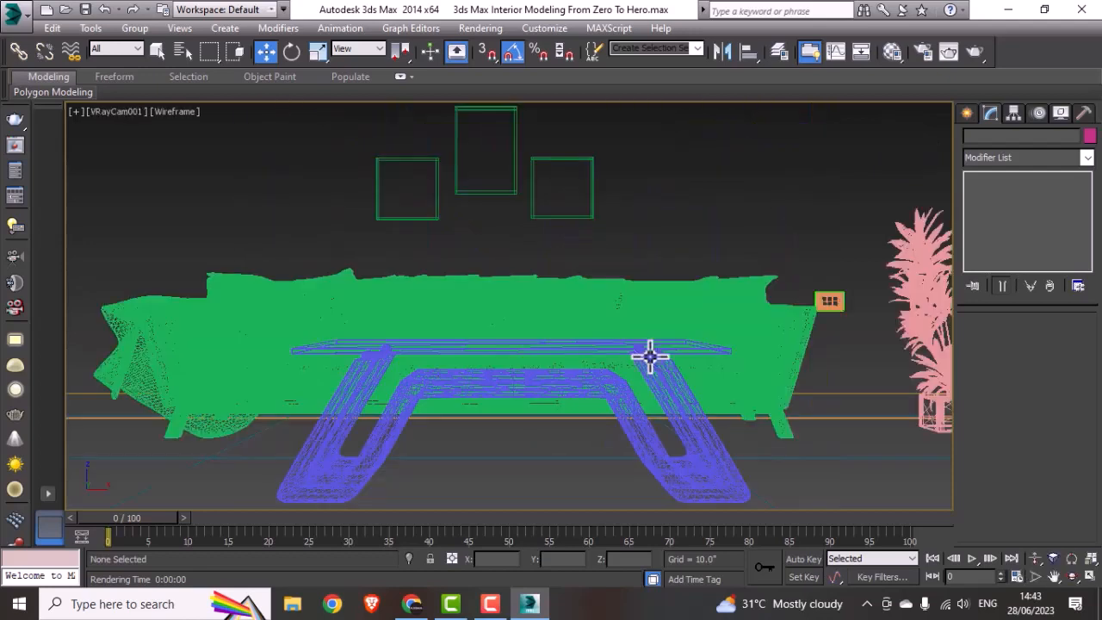
Step: Select the floor plane and set the horizontal count of its material's diffuse Tiles map to 5
{"action": "left_click", "coordinate": [858, 461]}
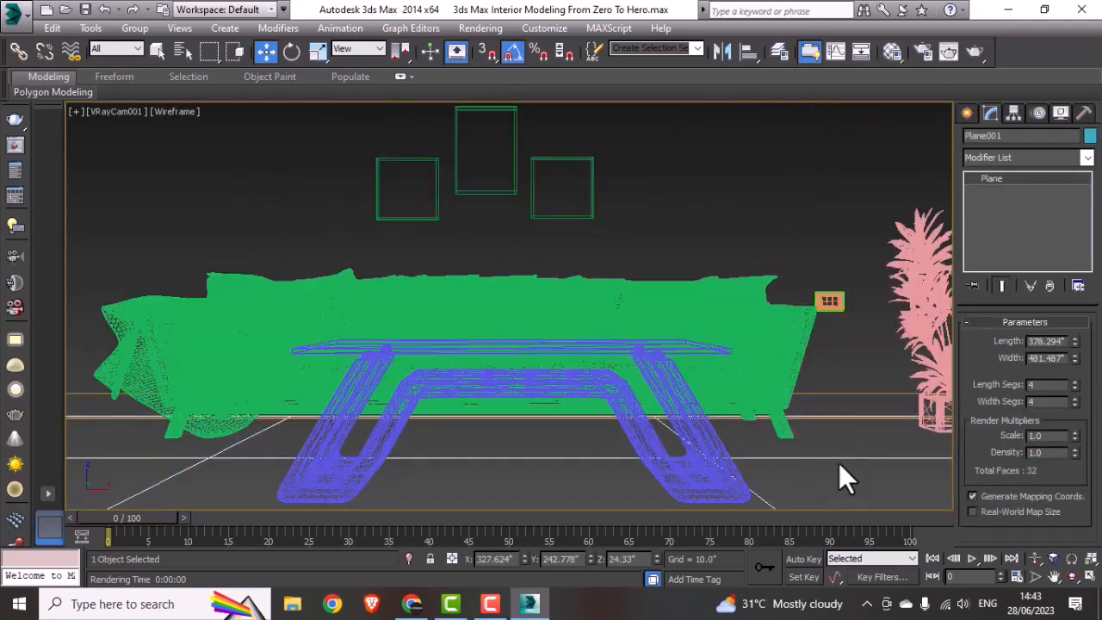
{"action": "left_click", "coordinate": [893, 53]}
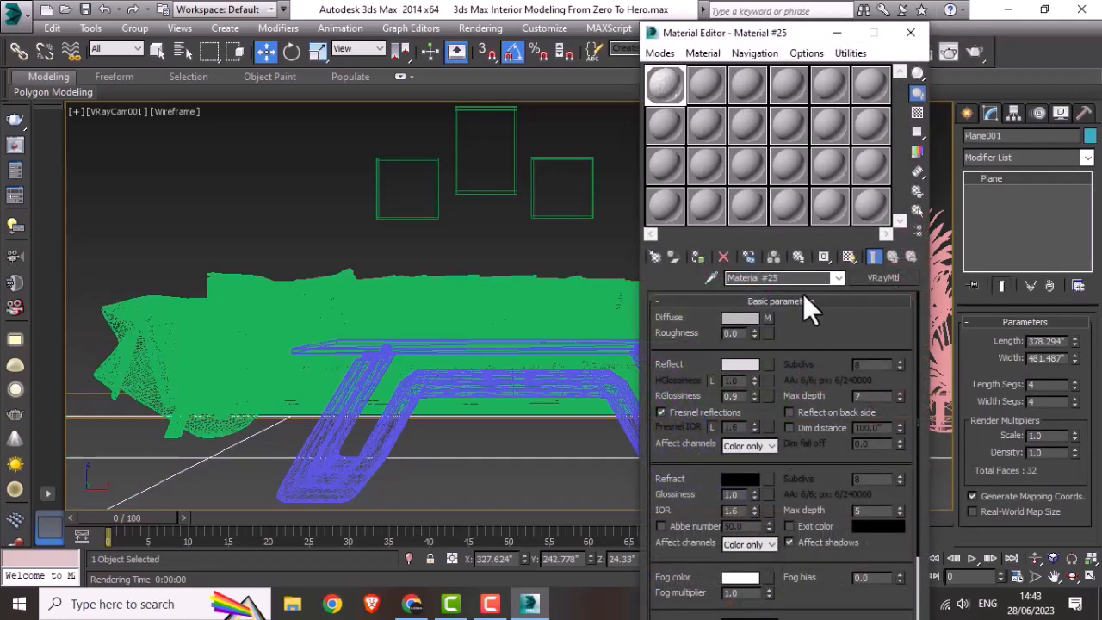
{"action": "left_click", "coordinate": [767, 318]}
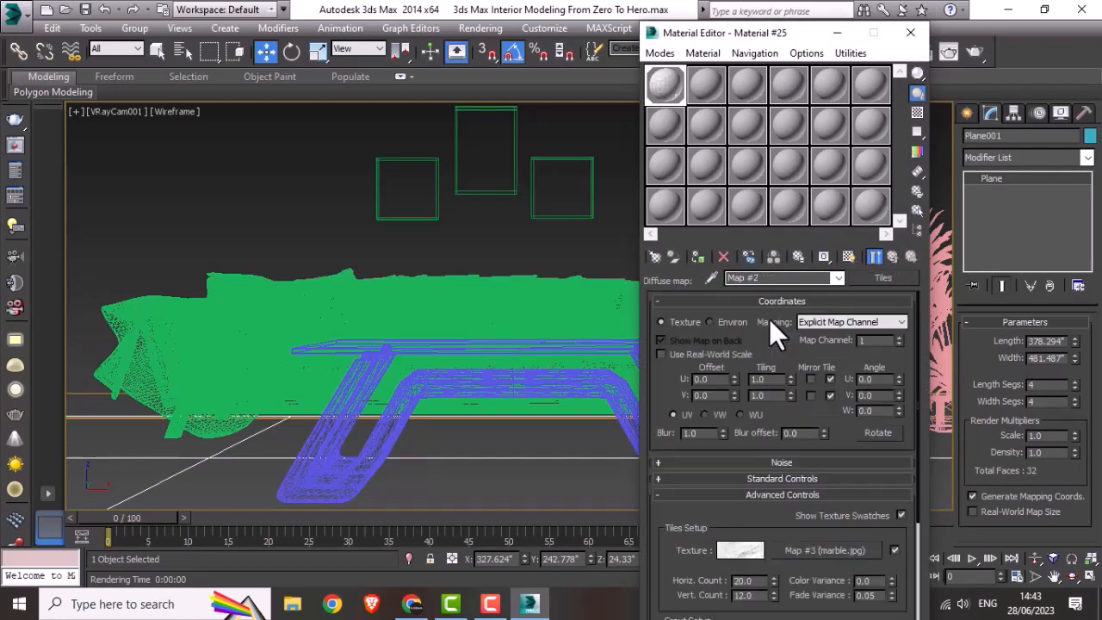
{"action": "scroll", "coordinate": [770, 557], "scroll_direction": "down", "scroll_amount": 2}
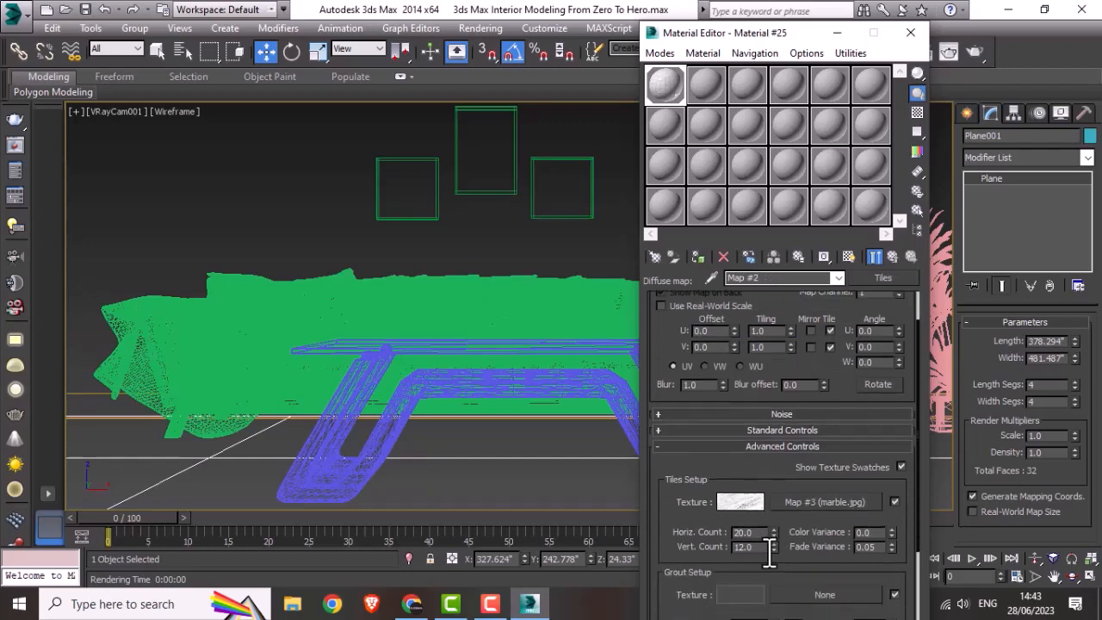
{"action": "double_click", "coordinate": [742, 532]}
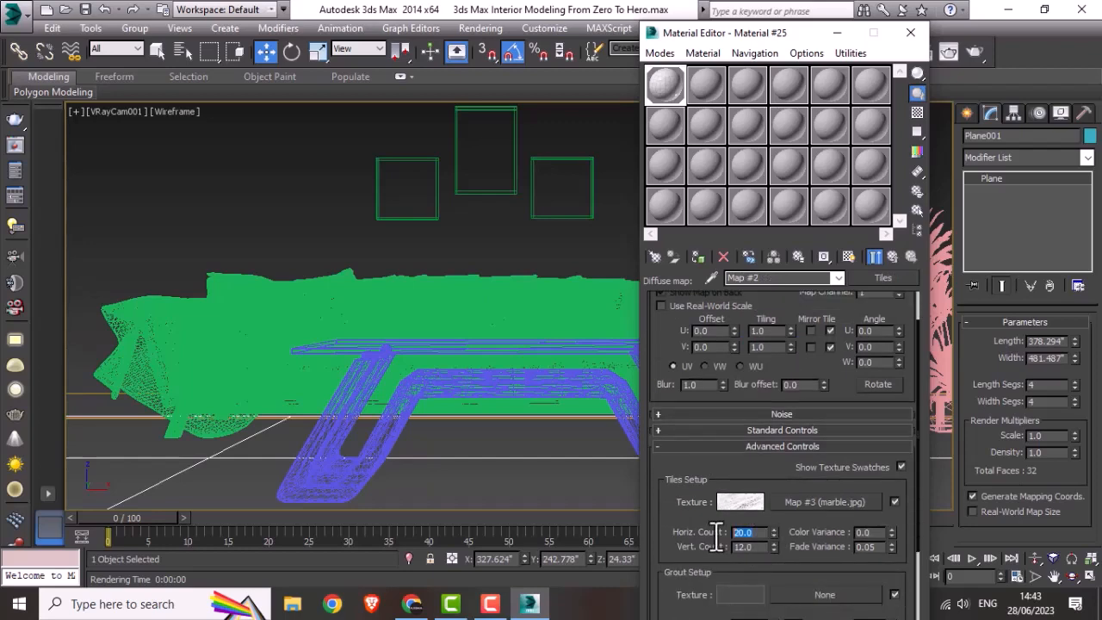
{"action": "type", "text": "5"}
{"action": "key", "text": "Tab"}
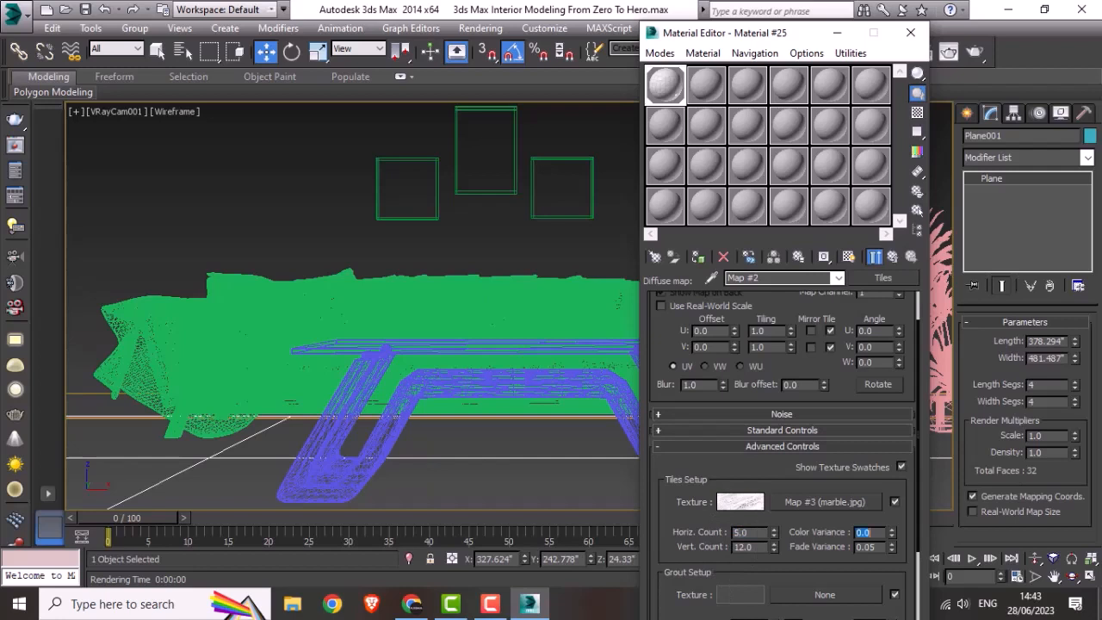
Step: Set the vertical count of the floor's Tiles map to 5, keeping the color variance at 0
{"action": "type", "text": "5"}
{"action": "key", "text": "ctrl+z"}
{"action": "double_click", "coordinate": [745, 547]}
{"action": "type", "text": "5"}
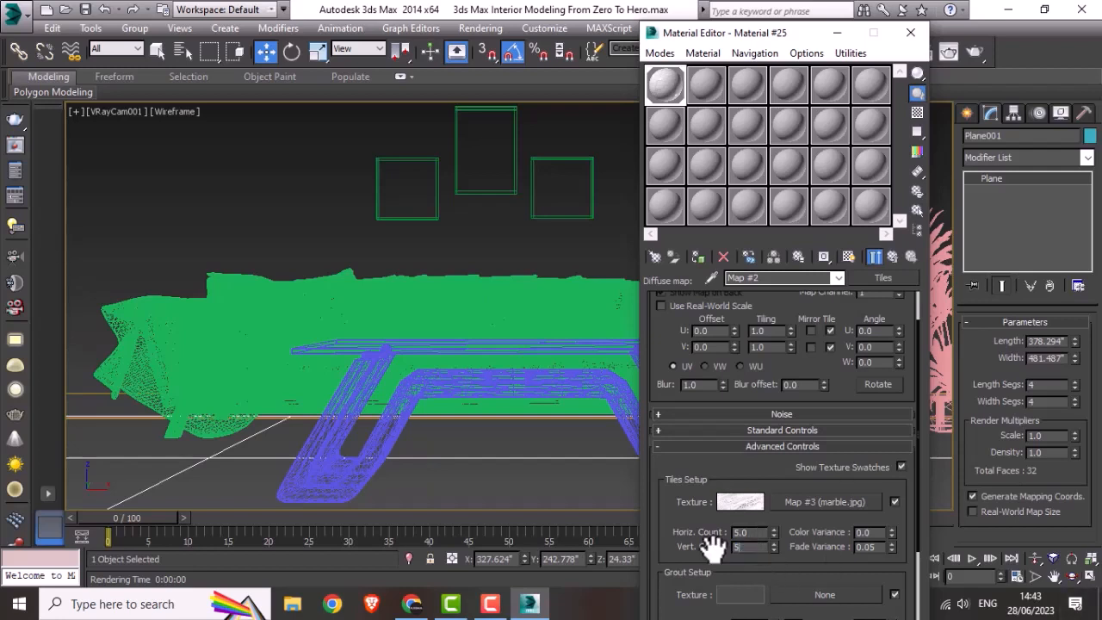
{"action": "key", "text": "Return"}
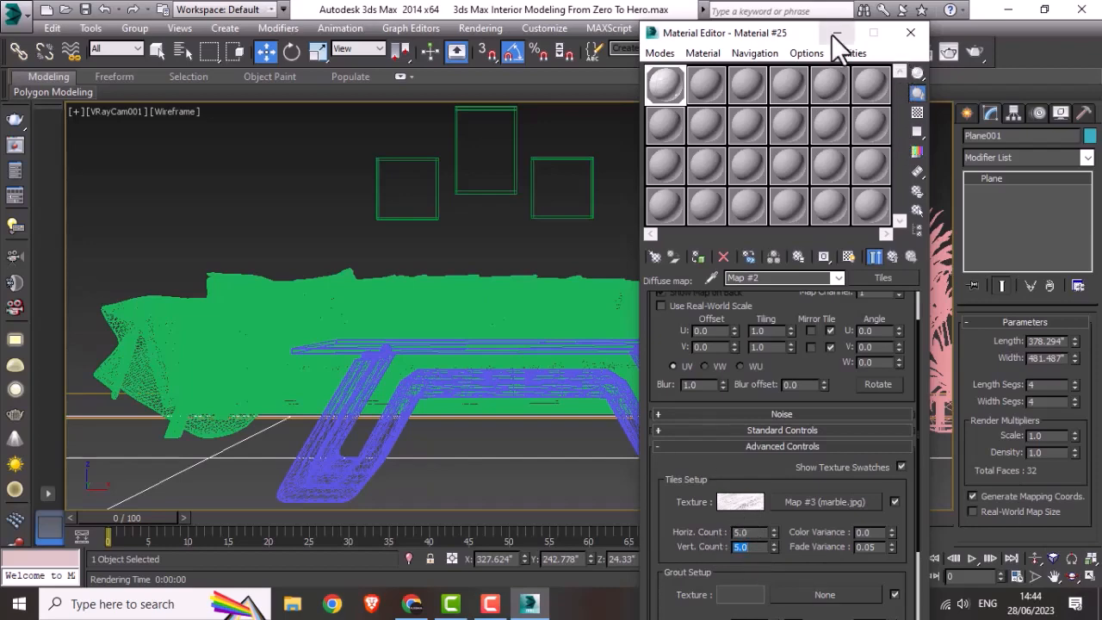
{"action": "scroll", "coordinate": [763, 575], "scroll_direction": "down", "scroll_amount": 2}
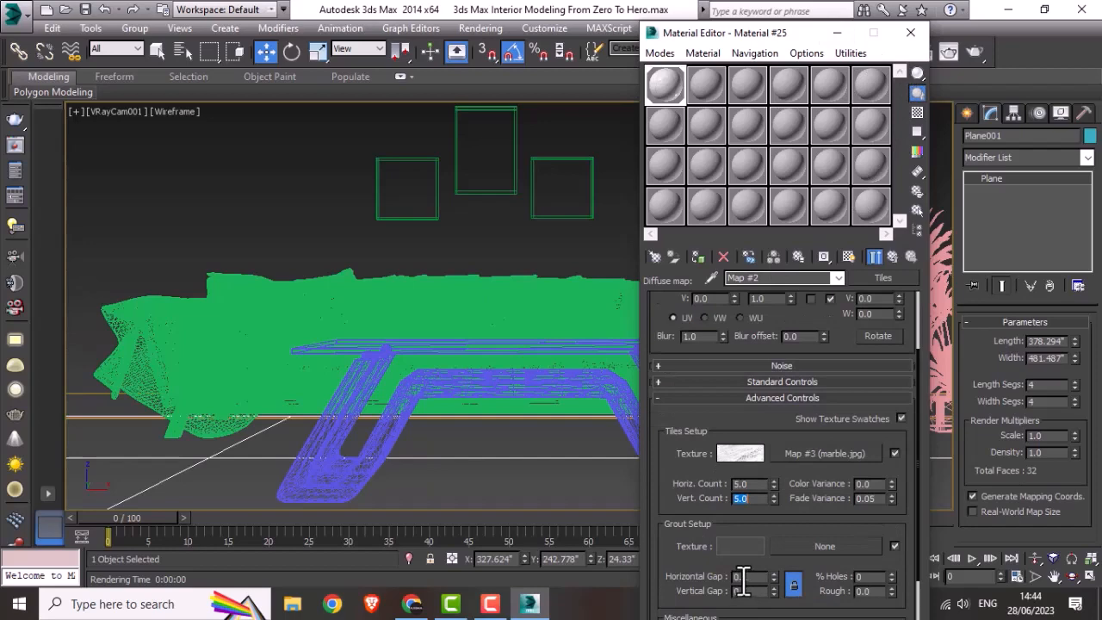
Step: Set the horizontal and vertical grout gaps of the floor's Tiles map to 0.05 and check the enlarged material preview
{"action": "left_click", "coordinate": [745, 580]}
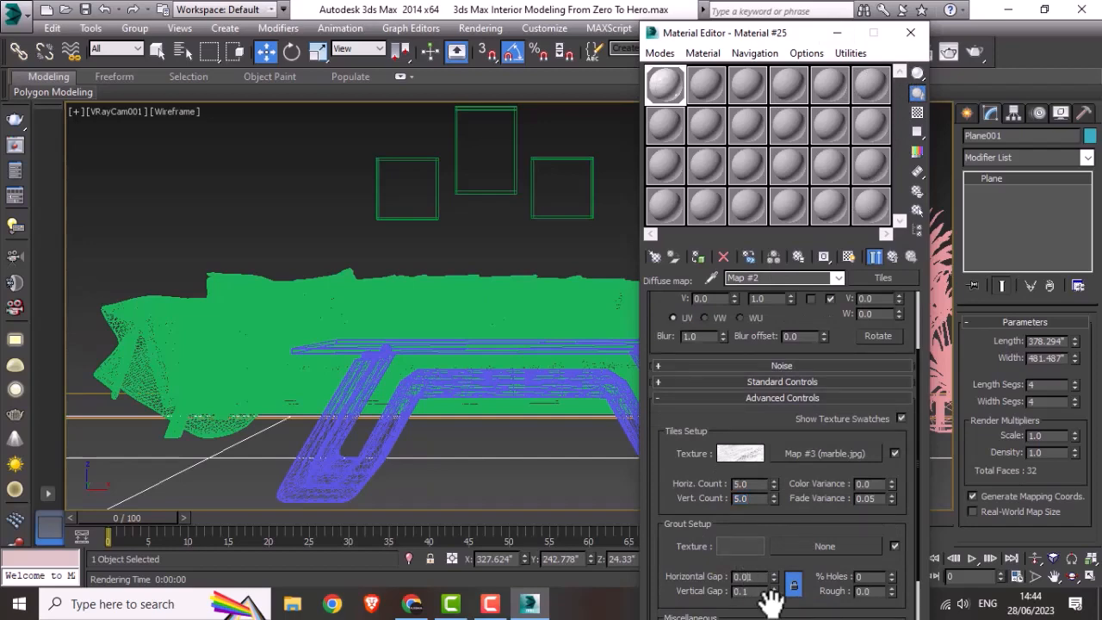
{"action": "key", "text": "Tab"}
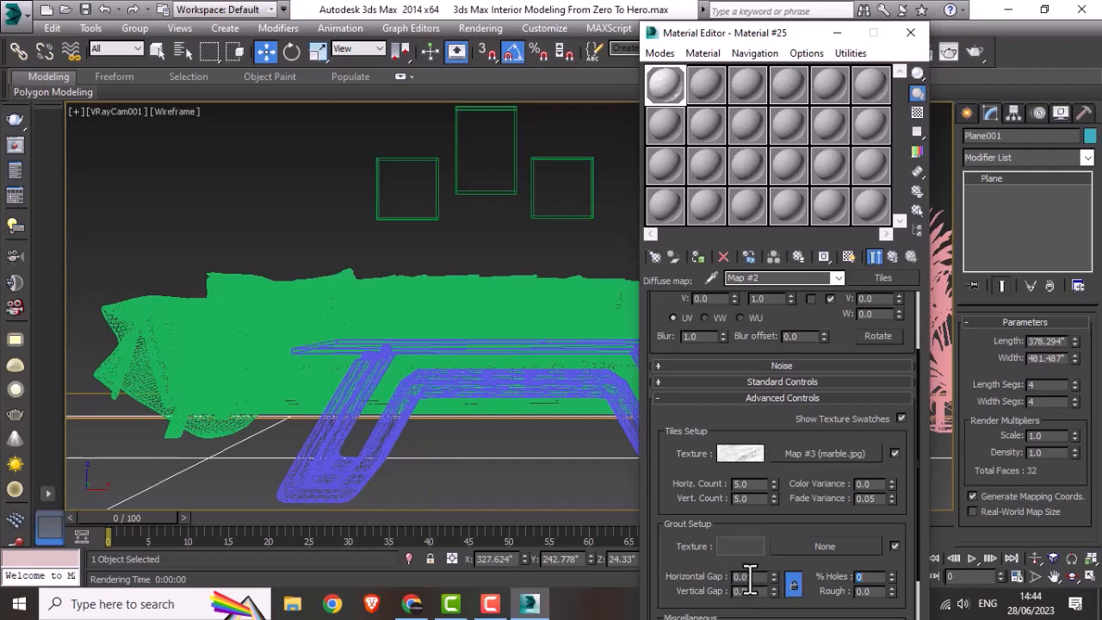
{"action": "left_click", "coordinate": [754, 576]}
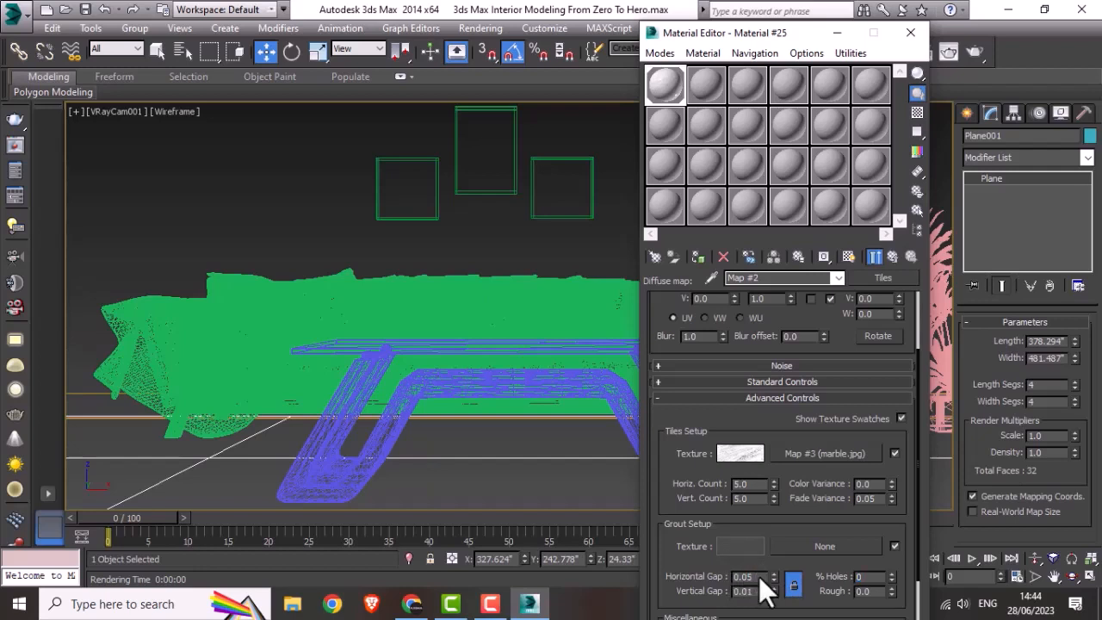
{"action": "double_click", "coordinate": [761, 591]}
{"action": "double_click", "coordinate": [666, 88]}
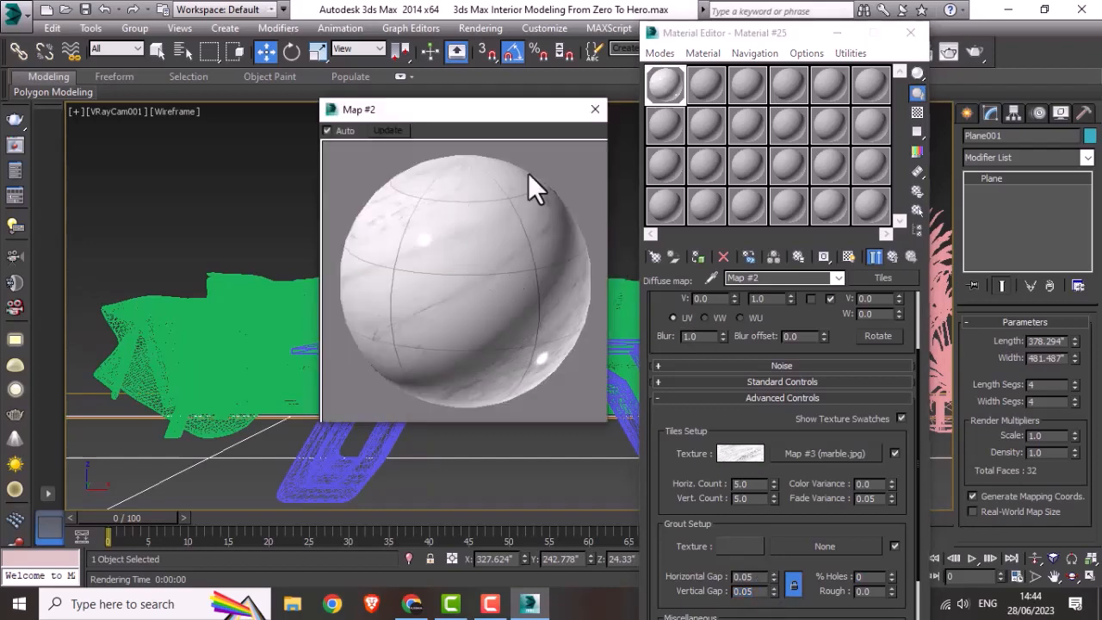
{"action": "left_click", "coordinate": [593, 109]}
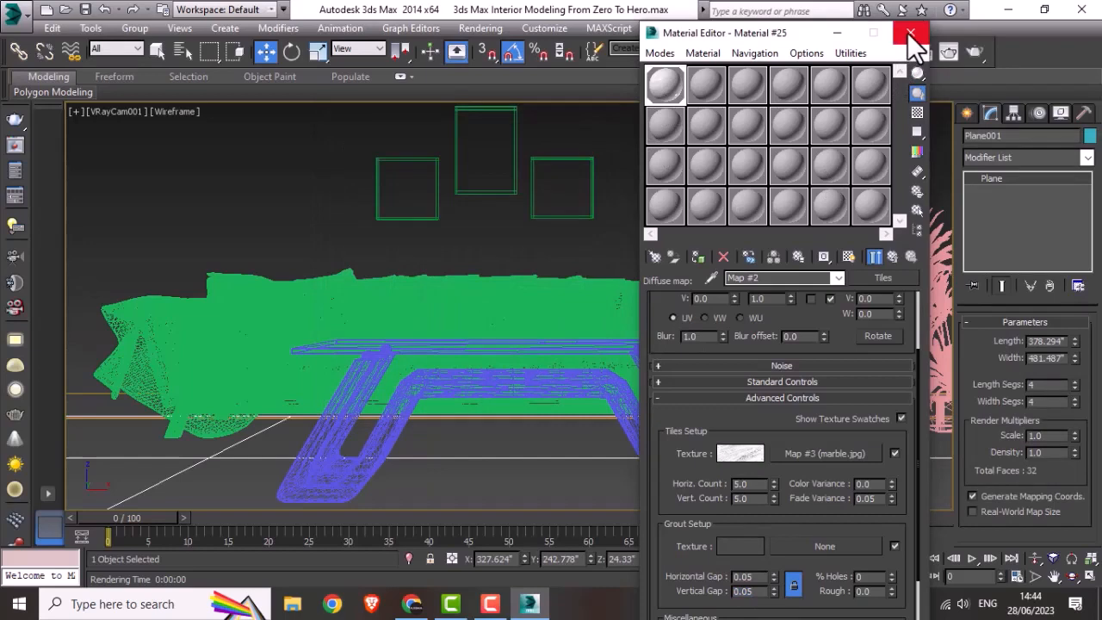
{"action": "left_click", "coordinate": [908, 33]}
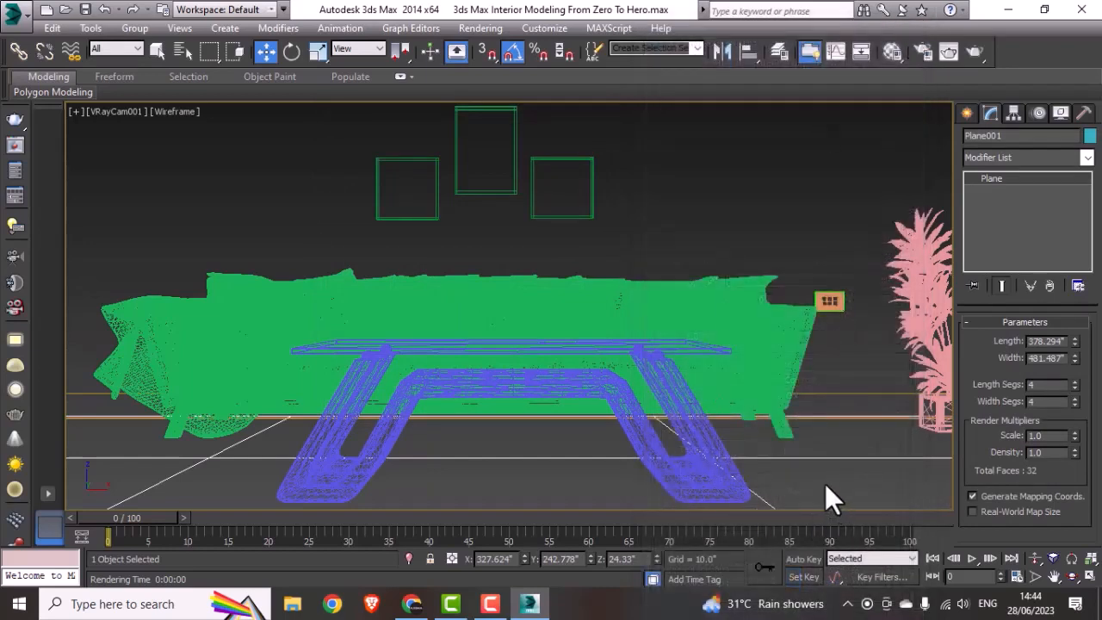
Step: Run a test render of the camera view to check the floor tile joints, cancelling it during the light cache
{"action": "key", "text": "shift+q"}
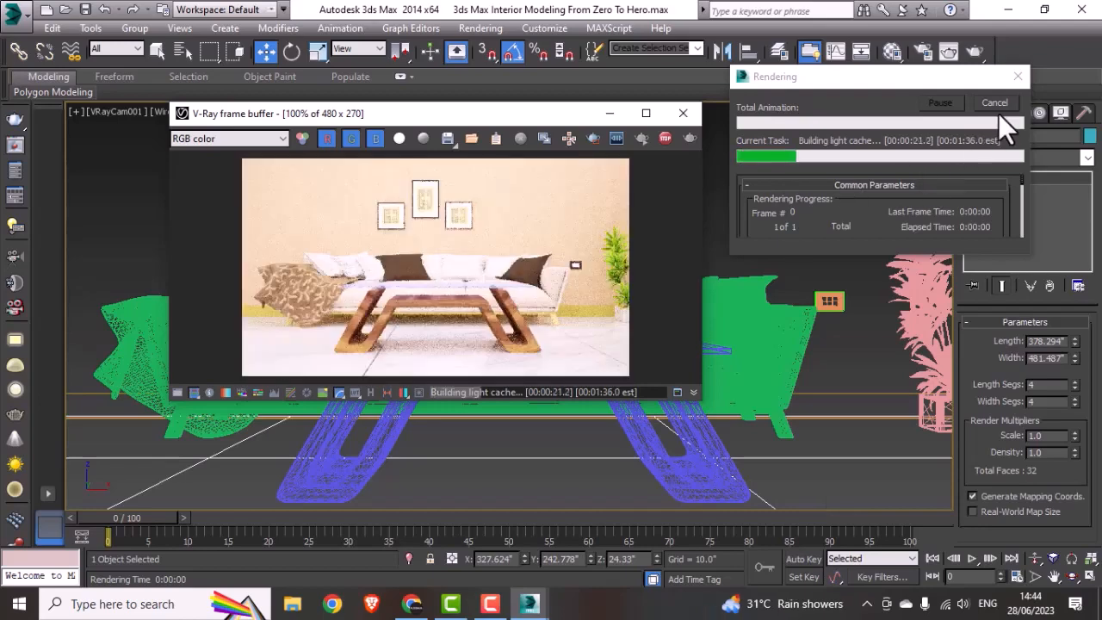
{"action": "left_click", "coordinate": [999, 107]}
{"action": "left_click", "coordinate": [688, 116]}
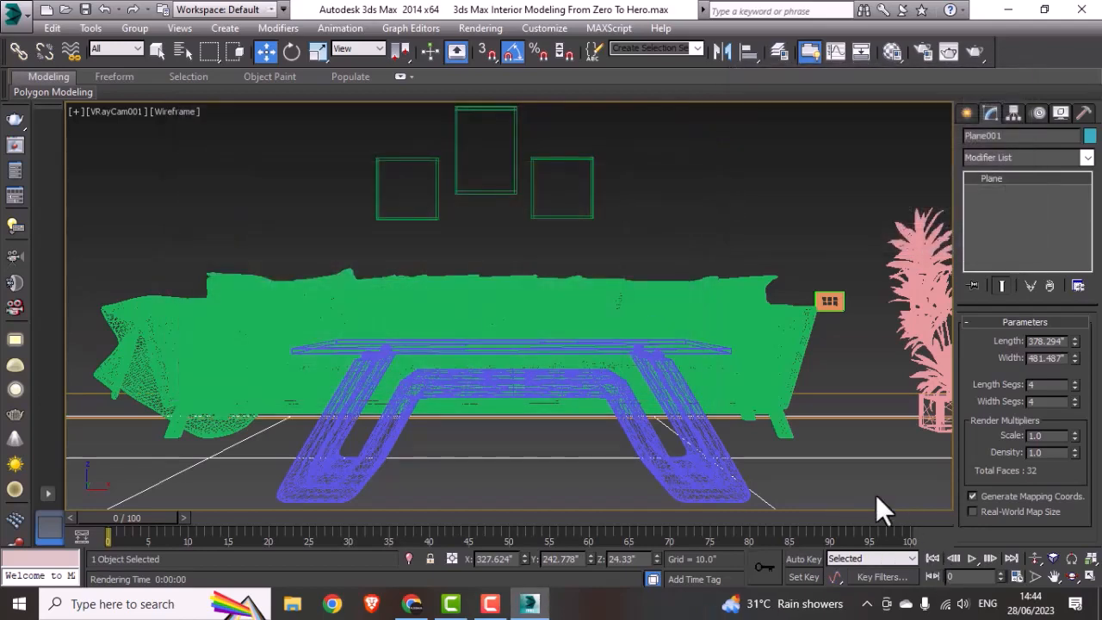
Step: Set the vertical count of the floor's Tiles map to 3 while checking the enlarged material preview
{"action": "left_click", "coordinate": [892, 53]}
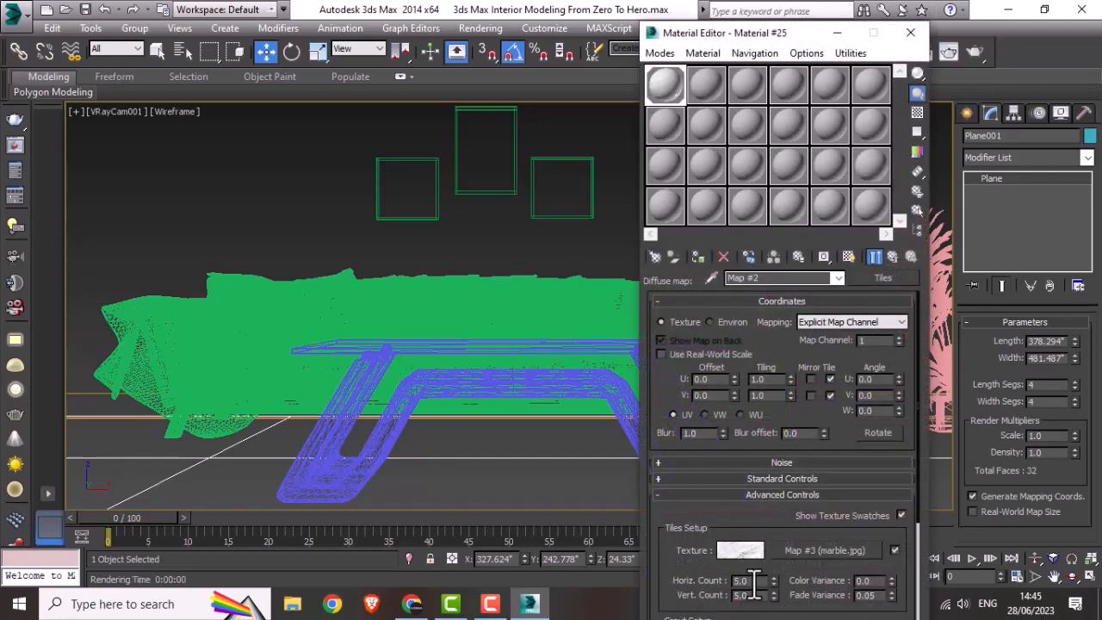
{"action": "left_click_drag", "start_coordinate": [707, 577], "coordinate": [730, 377]}
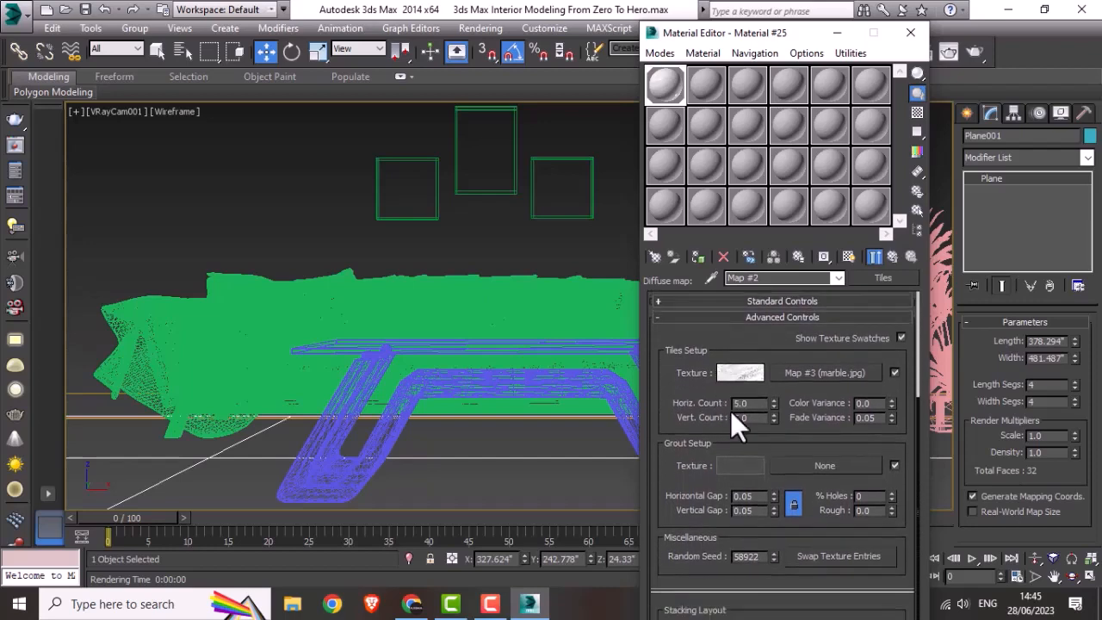
{"action": "double_click", "coordinate": [673, 80]}
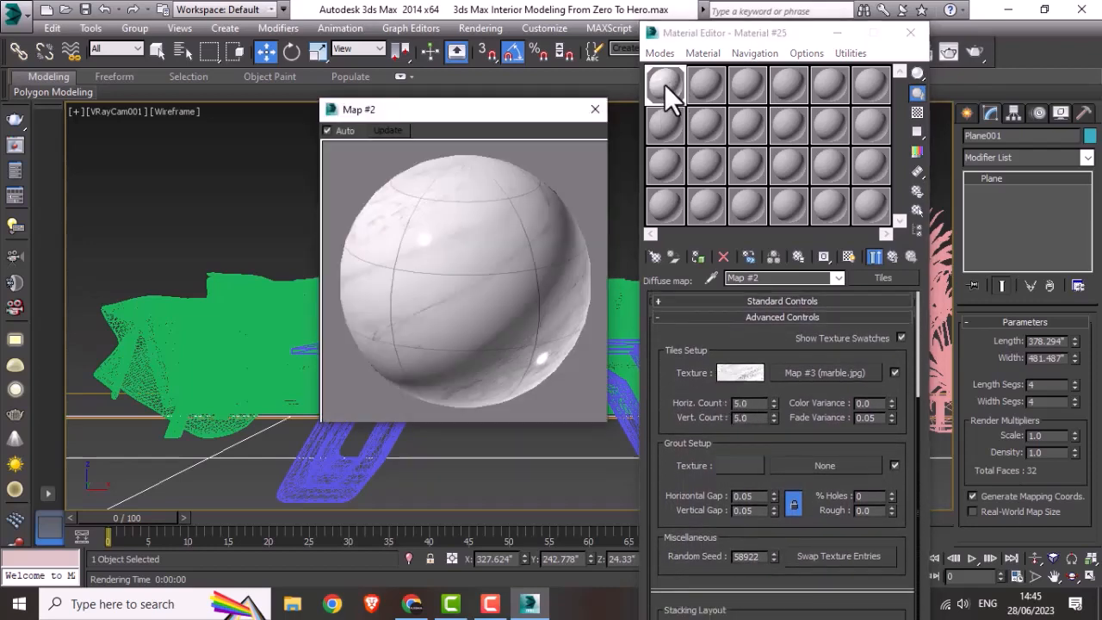
{"action": "left_click", "coordinate": [738, 417]}
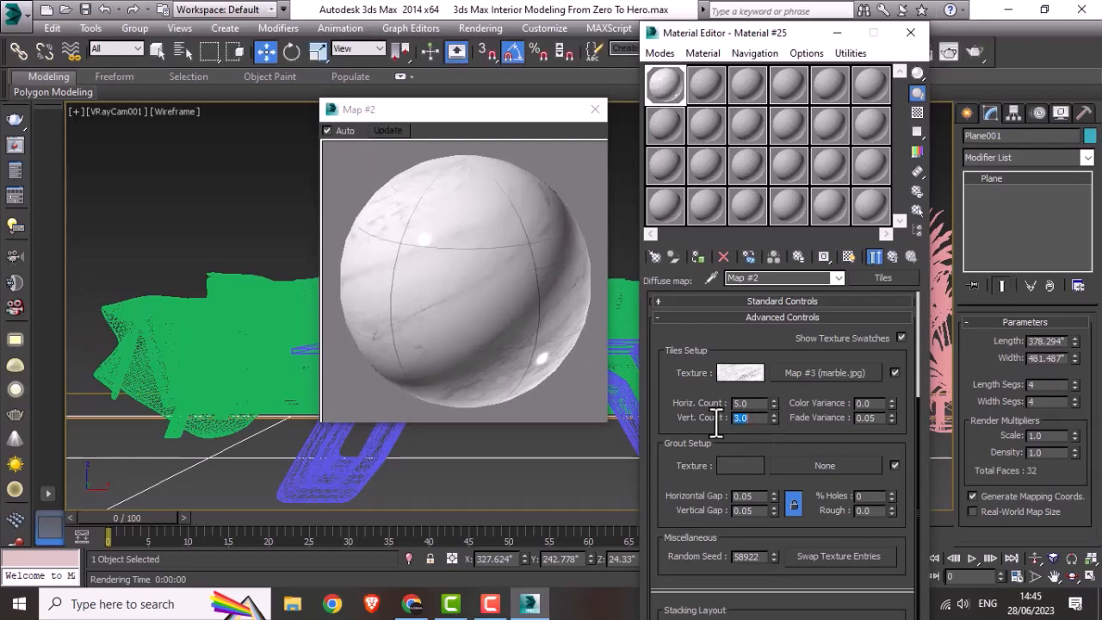
{"action": "left_click", "coordinate": [594, 109]}
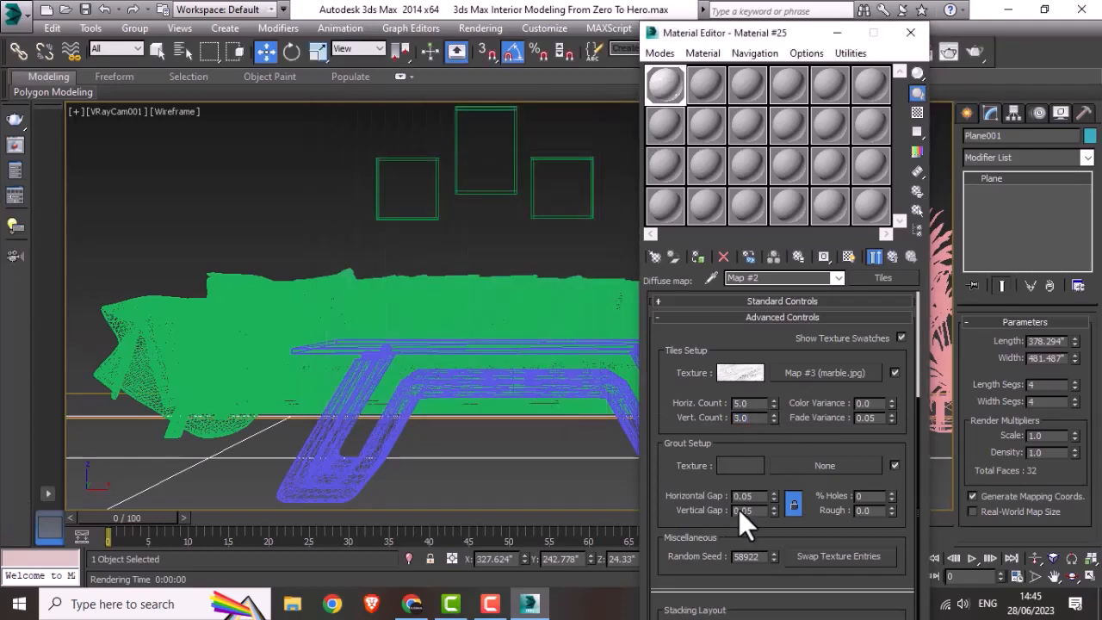
Step: Reduce the Tiles map's horizontal and vertical grout gaps to 0.01, check the enlarged preview and close the Material Editor
{"action": "left_click_drag", "start_coordinate": [755, 496], "coordinate": [747, 500]}
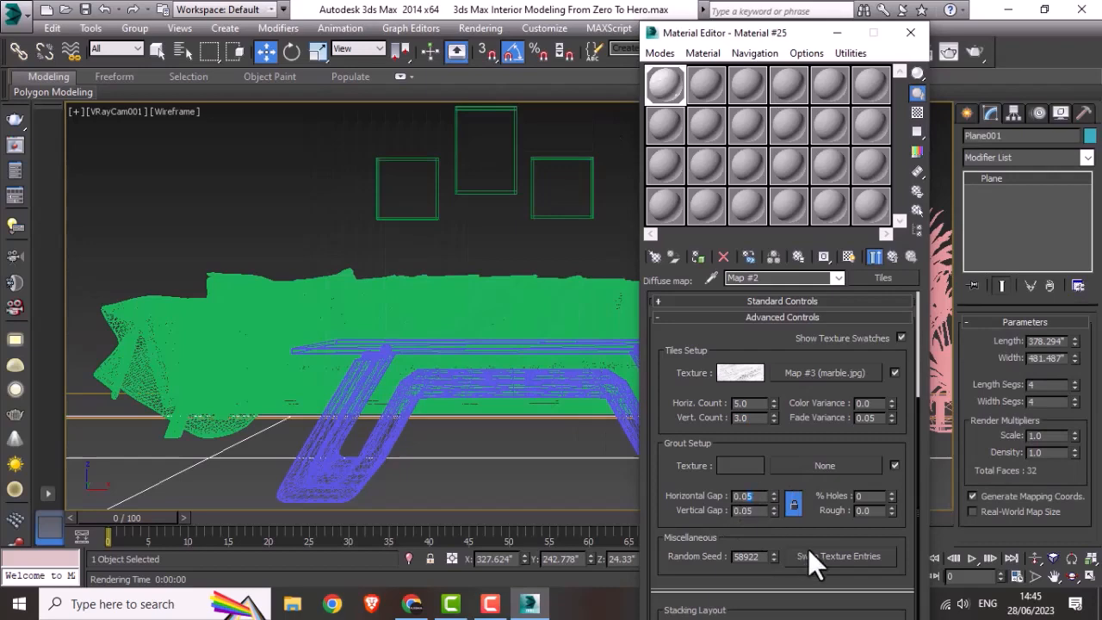
{"action": "type", "text": "1"}
{"action": "double_click", "coordinate": [746, 511]}
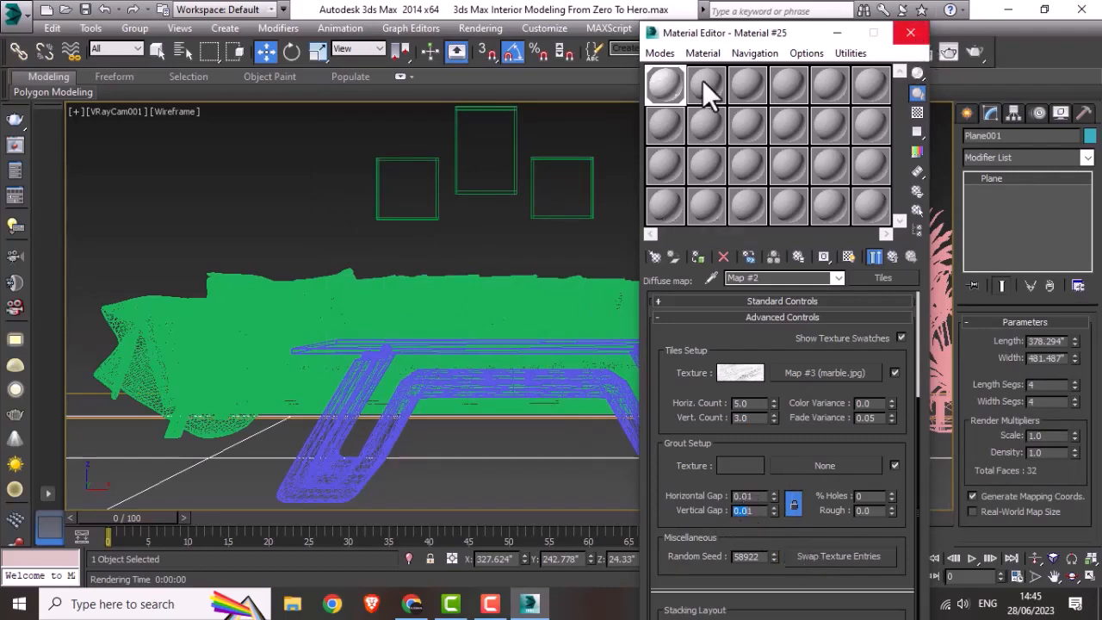
{"action": "double_click", "coordinate": [673, 85]}
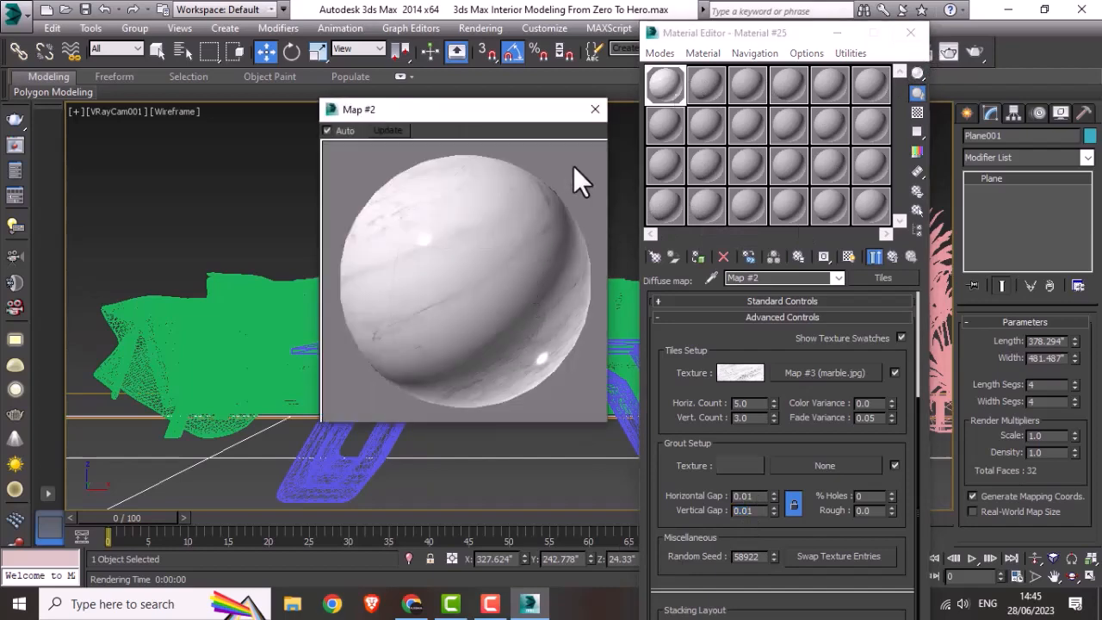
{"action": "left_click", "coordinate": [594, 109]}
{"action": "left_click", "coordinate": [910, 32]}
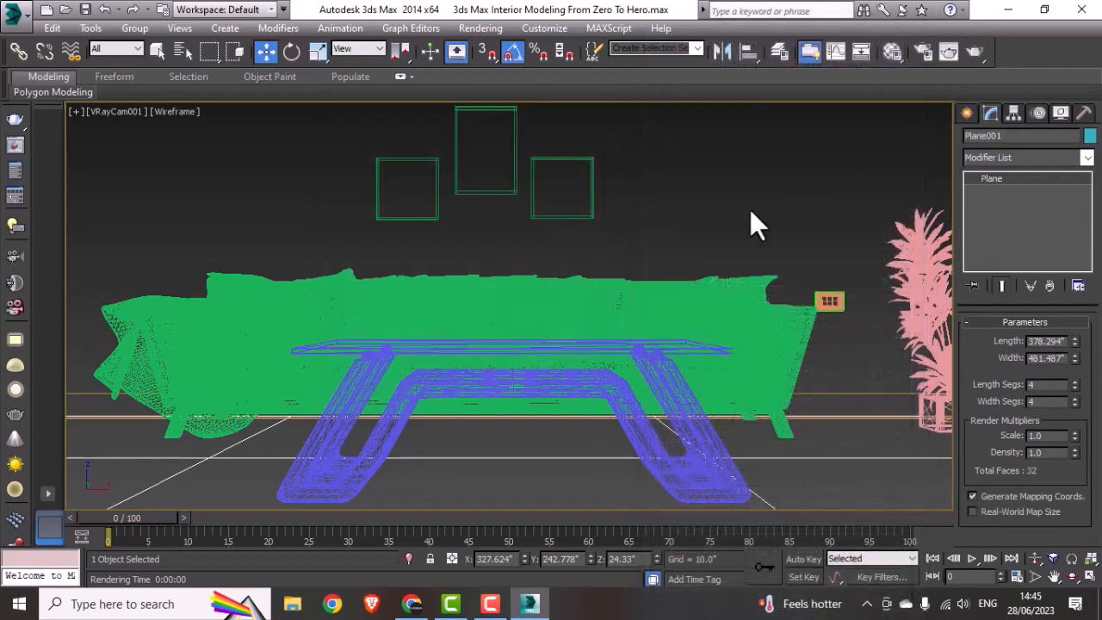
Step: Deselect the floor and run another test render to check the thinner tile joints, cancelling it during the light cache
{"action": "left_click", "coordinate": [749, 209]}
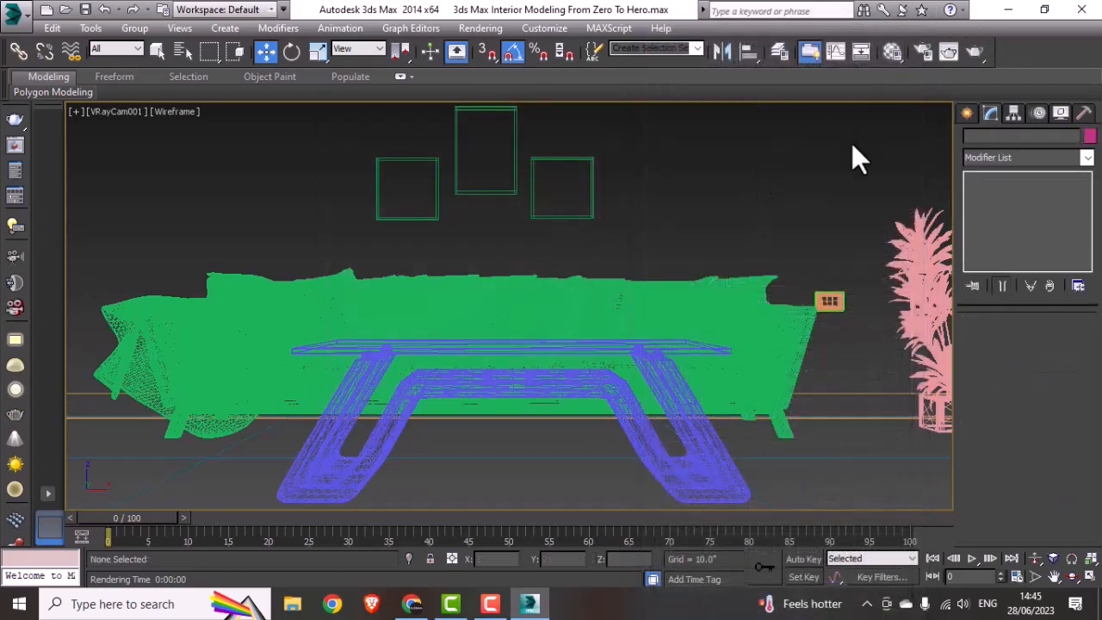
{"action": "left_click", "coordinate": [973, 54]}
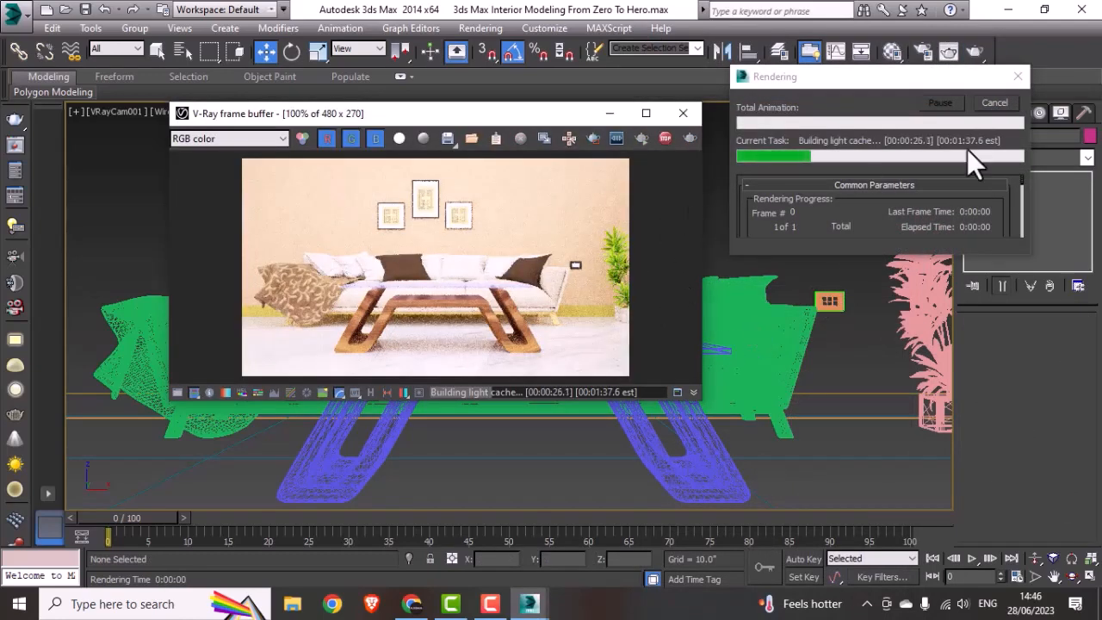
{"action": "left_click", "coordinate": [989, 107]}
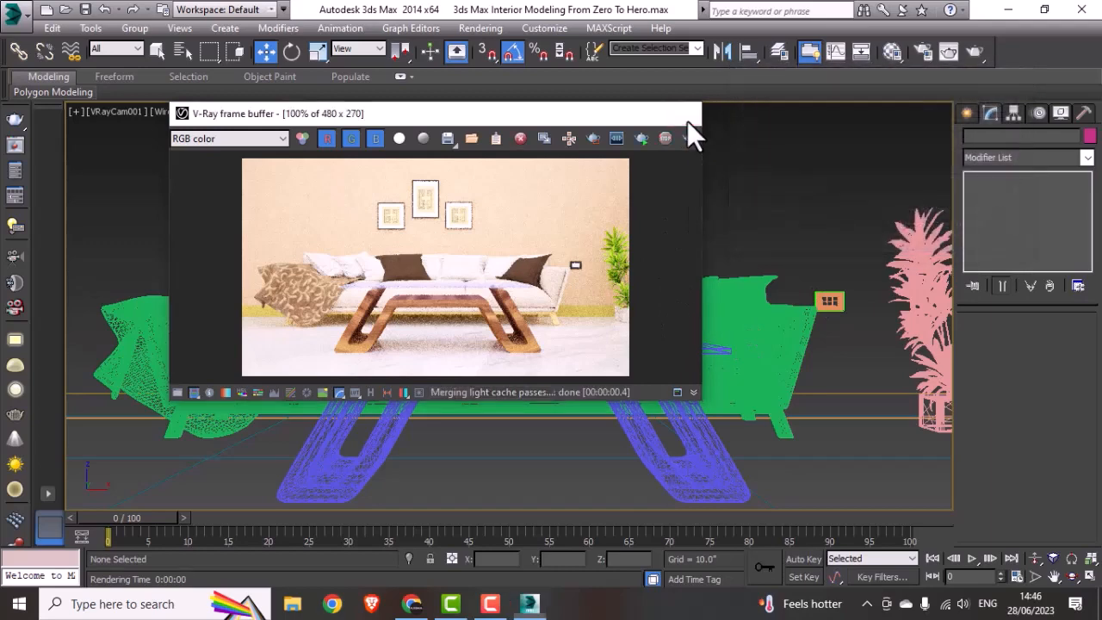
{"action": "left_click", "coordinate": [682, 113]}
Step: In a full-size top view, choose Table2 N050122.3ds from the Table2 N050122 model folder as the file to merge
{"action": "key", "text": "alt+w"}
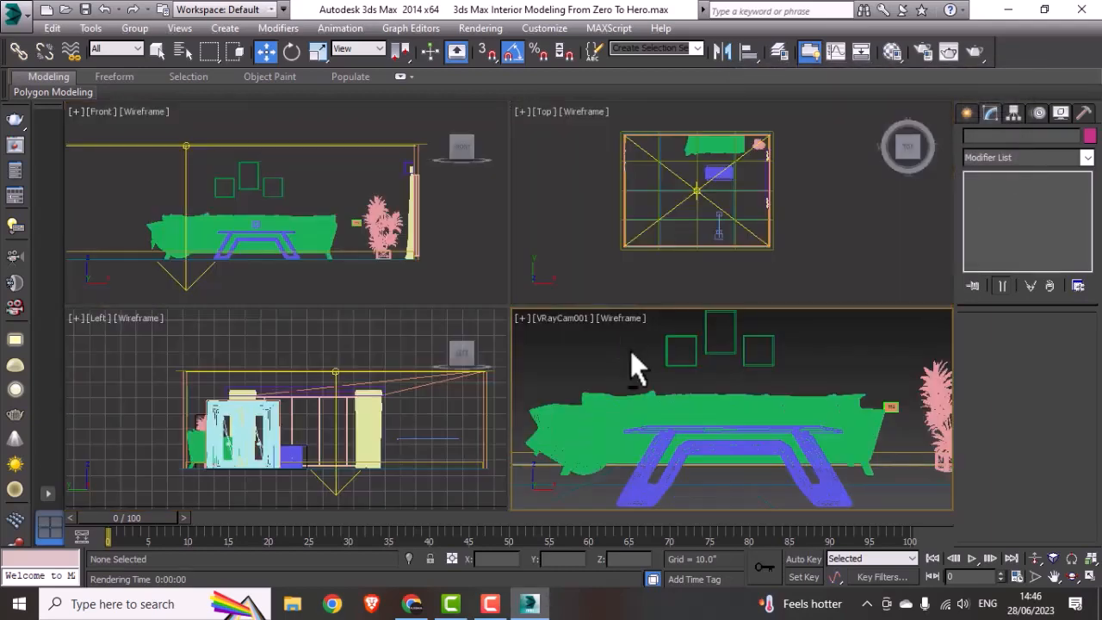
{"action": "key", "text": "alt+w"}
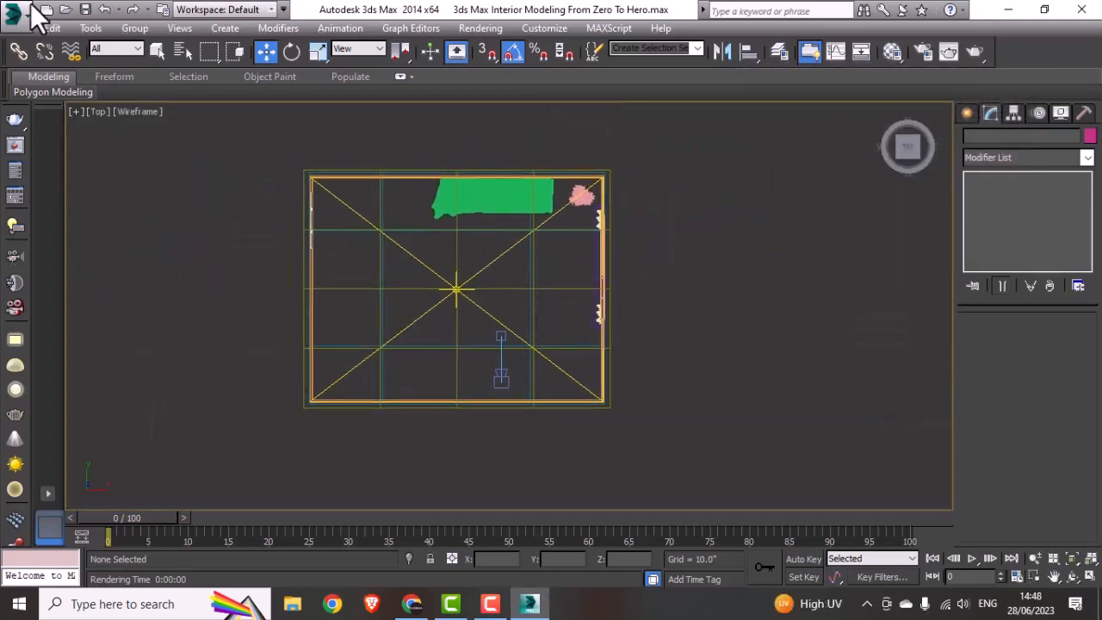
{"action": "left_click", "coordinate": [25, 9]}
{"action": "mouse_move", "coordinate": [68, 242]}
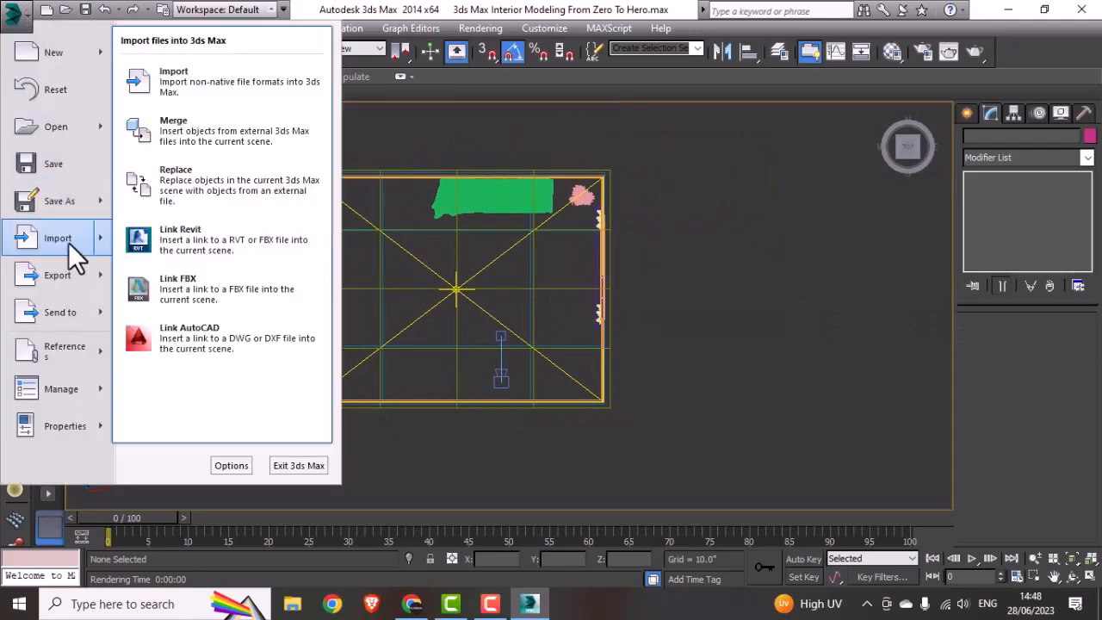
{"action": "left_click", "coordinate": [274, 112]}
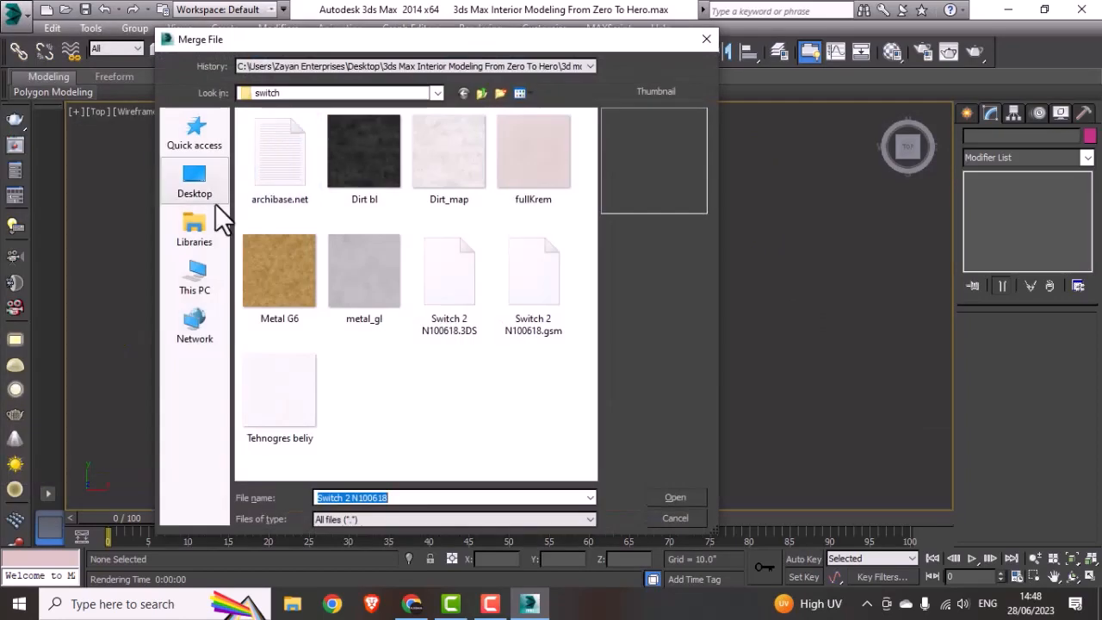
{"action": "left_click", "coordinate": [481, 92]}
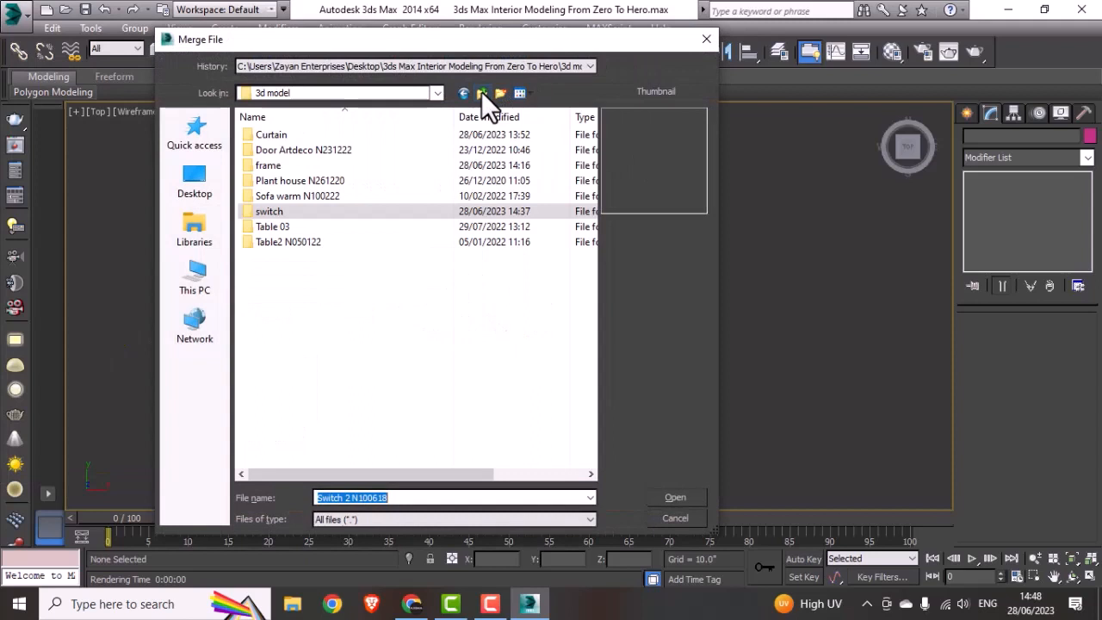
{"action": "double_click", "coordinate": [292, 242]}
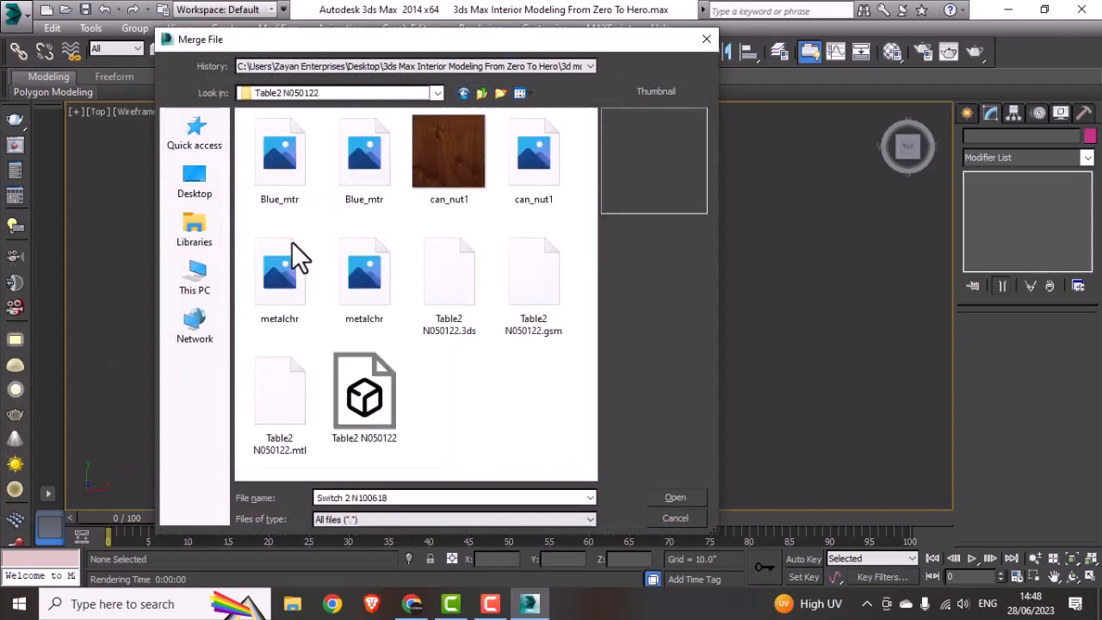
{"action": "left_click", "coordinate": [461, 295]}
{"action": "left_click", "coordinate": [675, 497]}
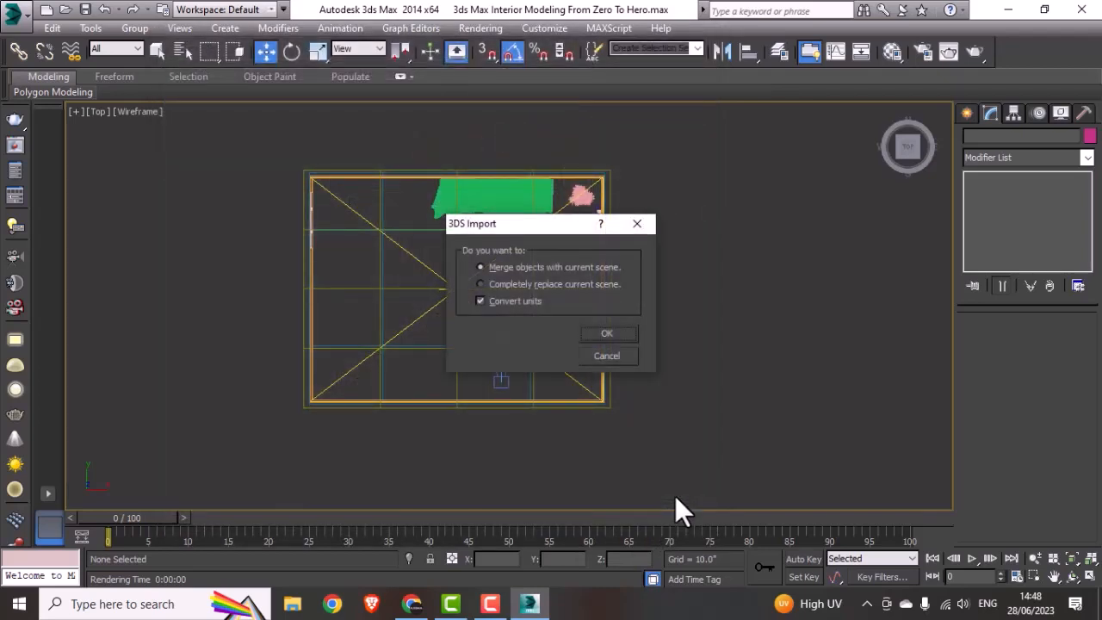
Step: Merge the table with the current scene using converted units, match the file's animation length and accept sub010 for the conflicting name
{"action": "left_click", "coordinate": [607, 336]}
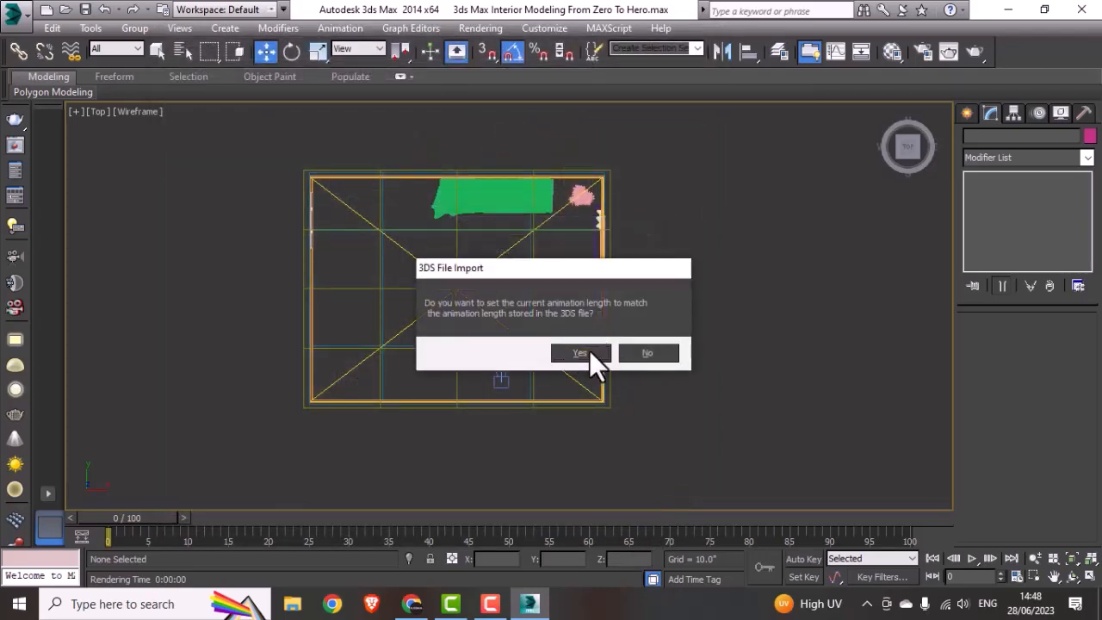
{"action": "left_click", "coordinate": [589, 350]}
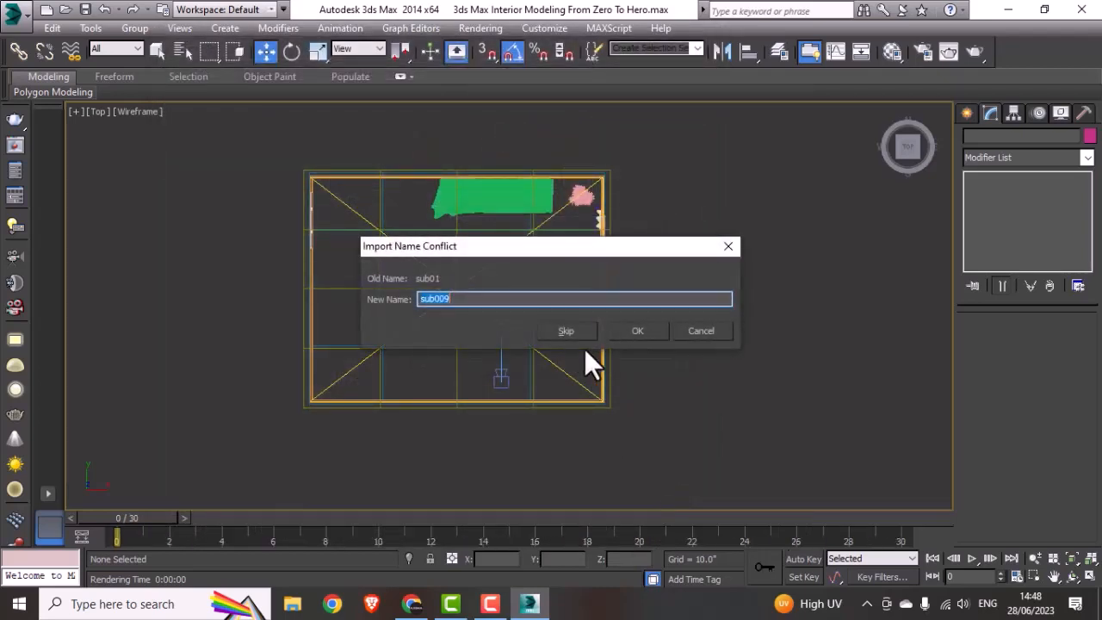
{"action": "left_click", "coordinate": [627, 328]}
Step: Uniformly scale down the imported table parts in the top view to roughly a third of their size
{"action": "scroll", "coordinate": [539, 341], "scroll_direction": "down", "scroll_amount": 2}
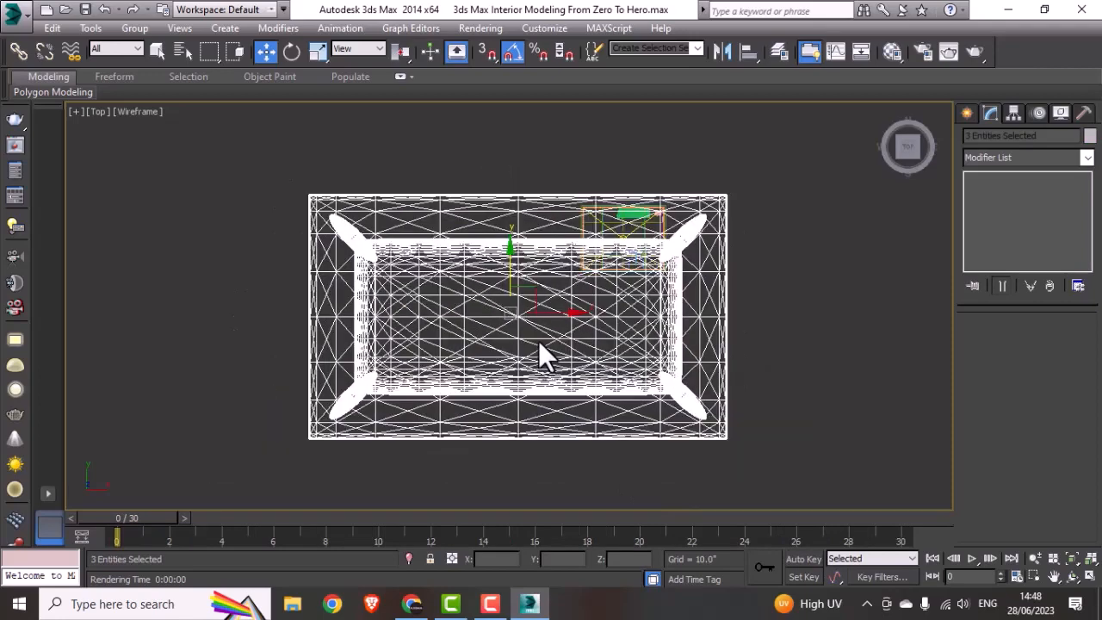
{"action": "key", "text": "r"}
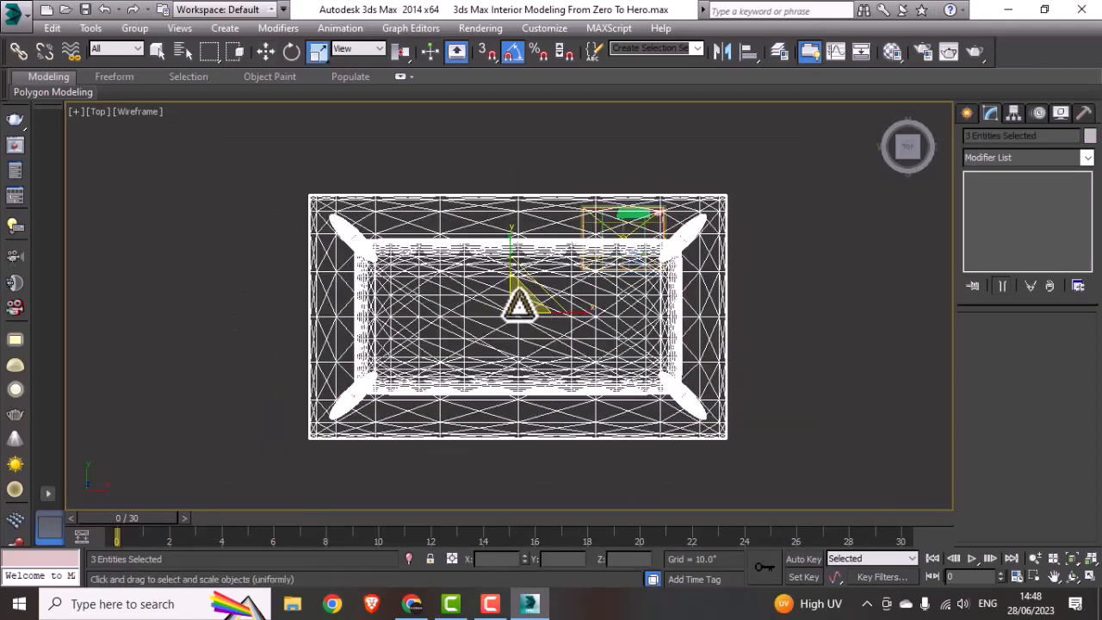
{"action": "left_click_drag", "start_coordinate": [516, 302], "coordinate": [504, 507]}
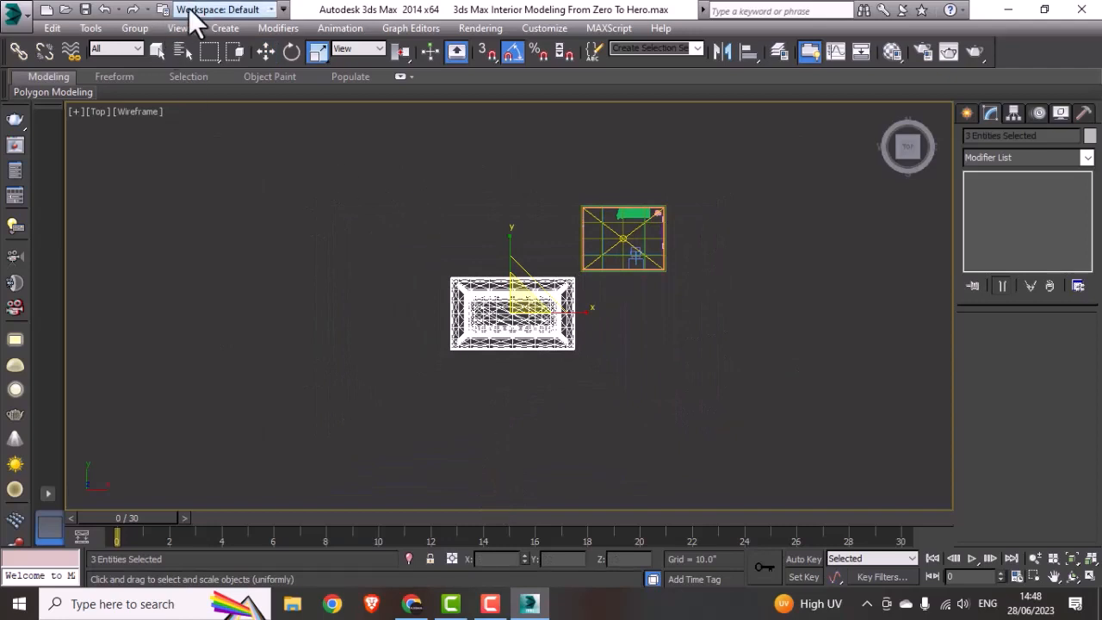
Step: Group the three selected table parts under the name table2
{"action": "left_click", "coordinate": [138, 31]}
{"action": "left_click", "coordinate": [183, 50]}
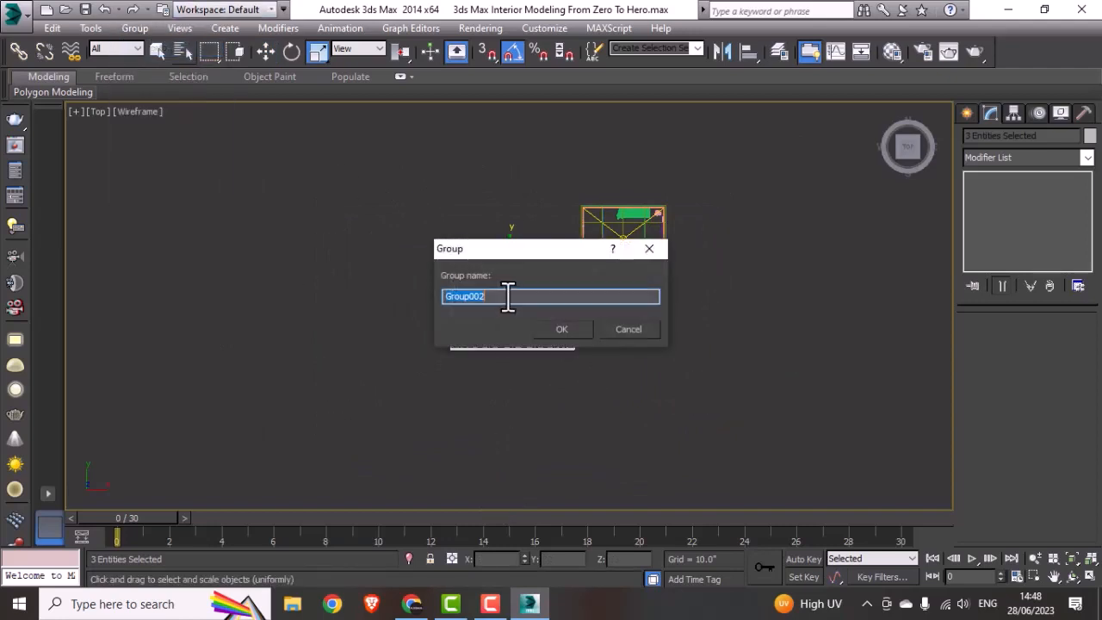
{"action": "type", "text": "table2"}
{"action": "key", "text": "Return"}
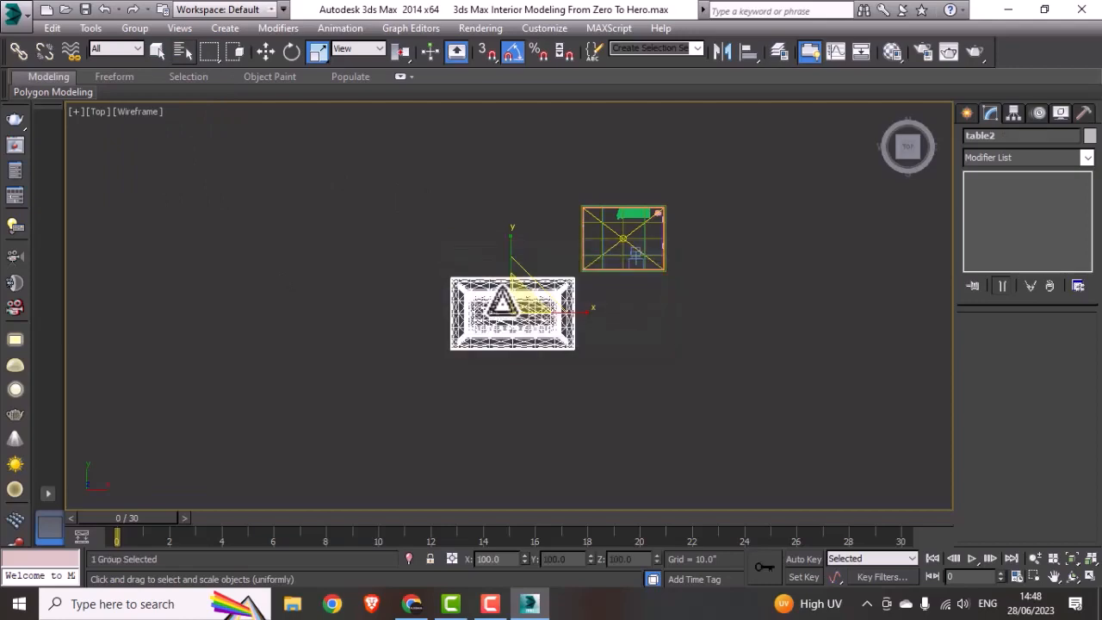
Step: Move table2 into the room in front of the sofa and scale it uniformly to about 28%
{"action": "key", "text": "w"}
{"action": "left_click_drag", "start_coordinate": [515, 315], "coordinate": [664, 410]}
{"action": "key", "text": "r"}
{"action": "middle_click_drag", "start_coordinate": [608, 287], "coordinate": [490, 403]}
{"action": "scroll", "coordinate": [569, 311], "scroll_direction": "up", "scroll_amount": 7}
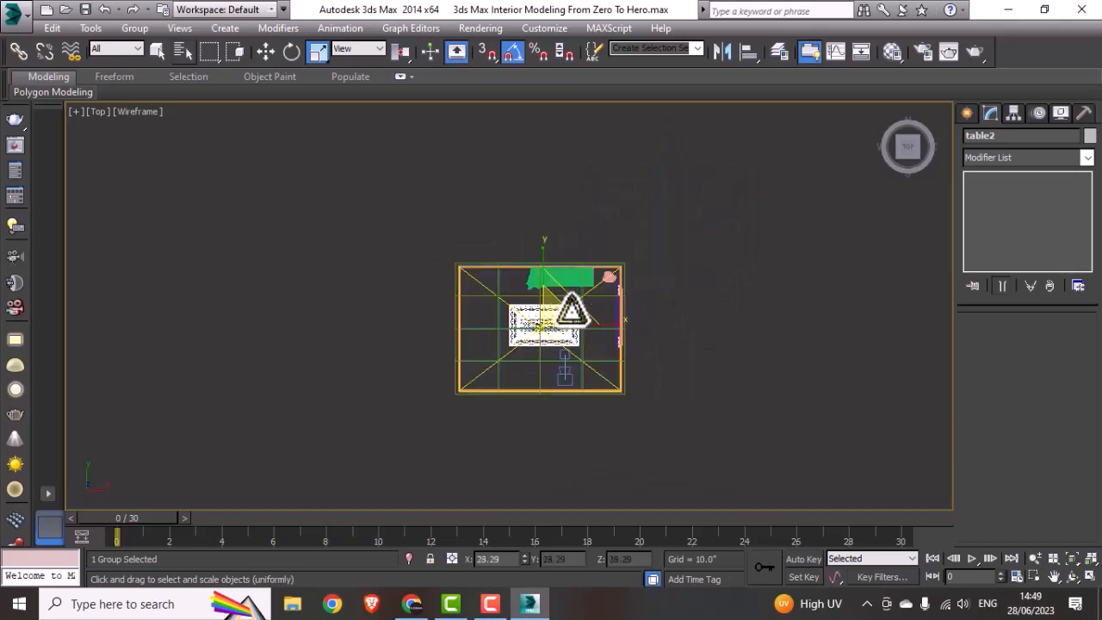
Step: Scale the table2 group down uniformly in the top view to about 38% of its current size
{"action": "scroll", "coordinate": [508, 388], "scroll_direction": "up", "scroll_amount": 3}
{"action": "middle_click_drag", "start_coordinate": [565, 197], "coordinate": [524, 321]}
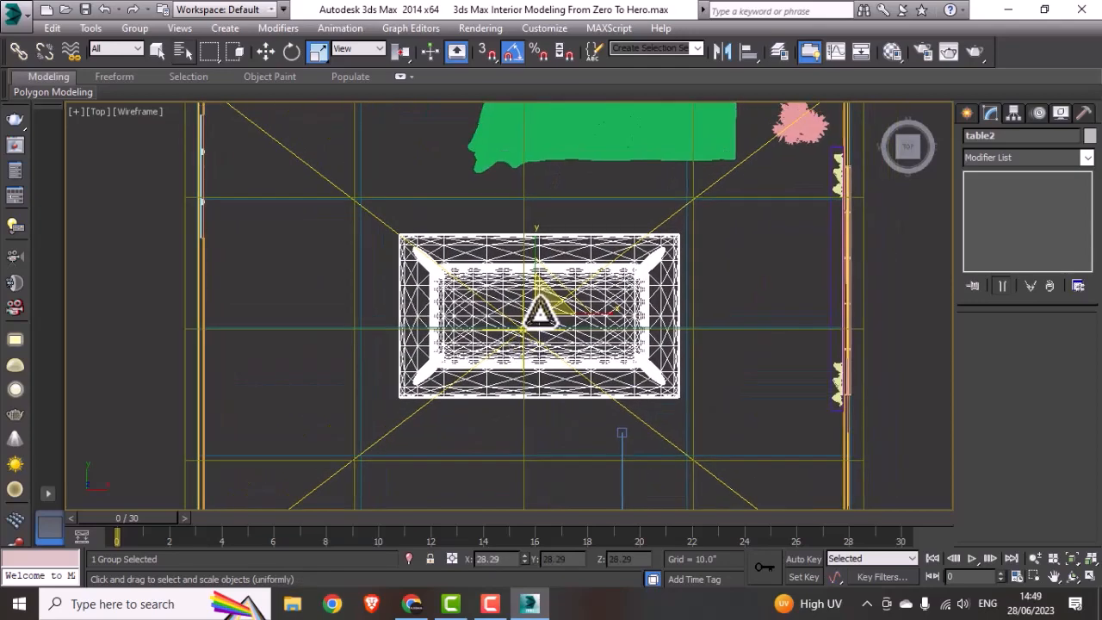
{"action": "left_click_drag", "start_coordinate": [537, 312], "coordinate": [492, 447]}
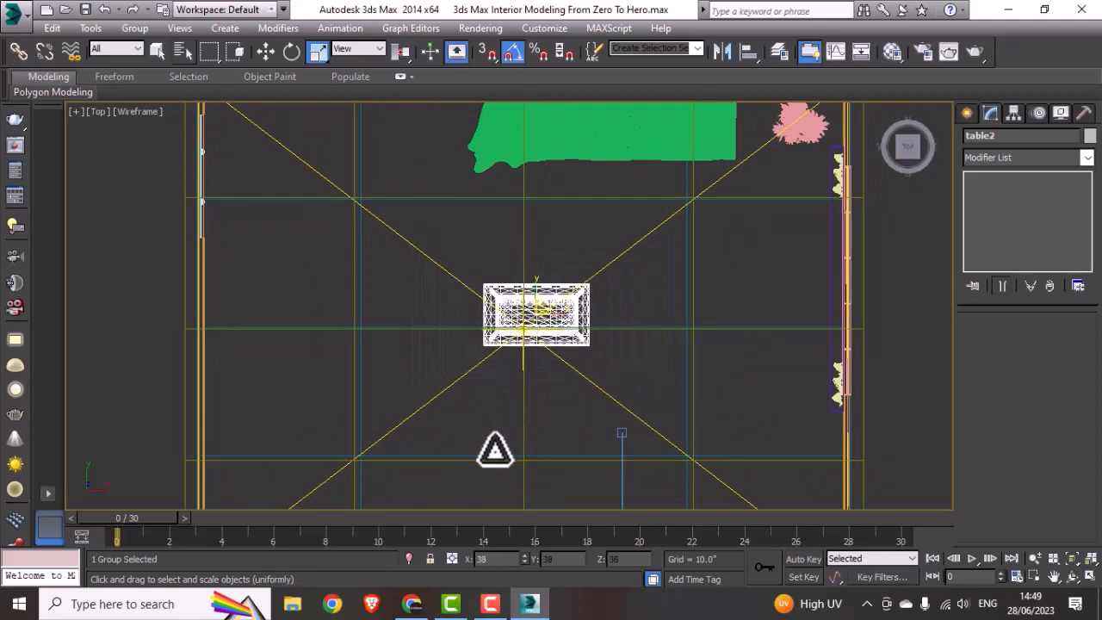
Step: Move table2 in the top view in front of the sofa, to about X 367.7" and Y 269.6"
{"action": "key", "text": "w"}
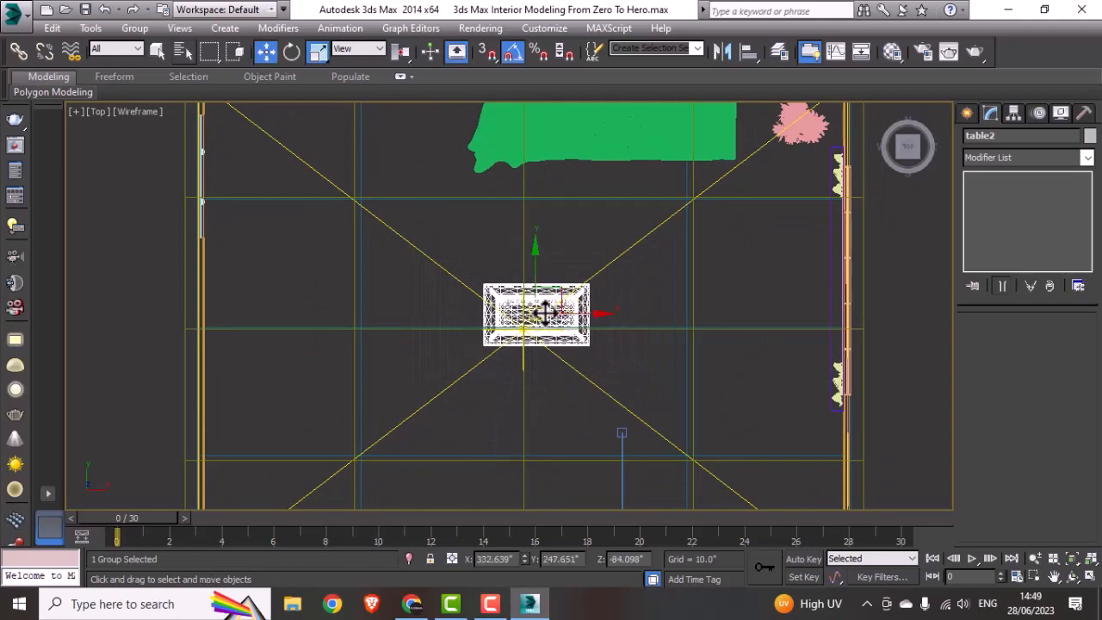
{"action": "left_click_drag", "start_coordinate": [550, 294], "coordinate": [611, 258]}
{"action": "scroll", "coordinate": [611, 258], "scroll_direction": "down", "scroll_amount": 4}
{"action": "middle_click_drag", "start_coordinate": [592, 284], "coordinate": [550, 300]}
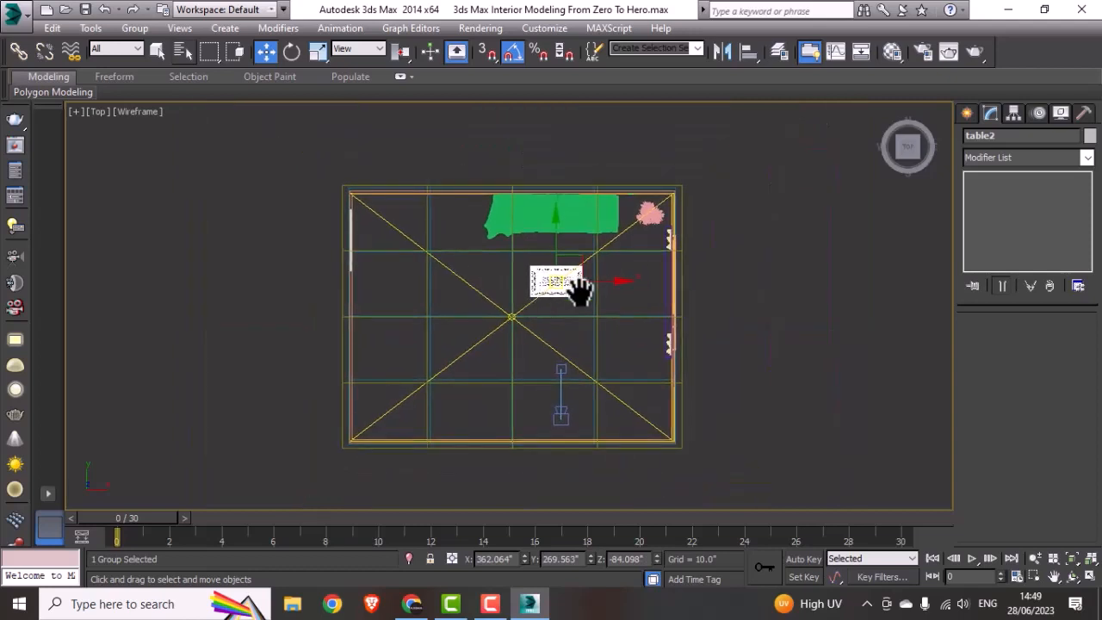
{"action": "left_click_drag", "start_coordinate": [600, 281], "coordinate": [608, 283]}
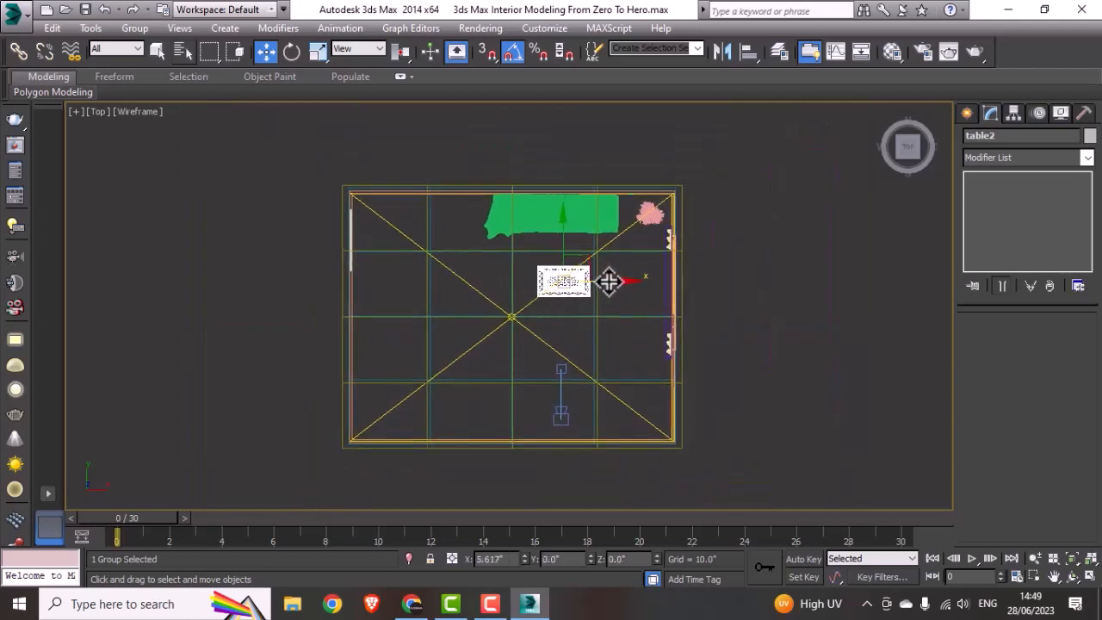
{"action": "left_click", "coordinate": [768, 352]}
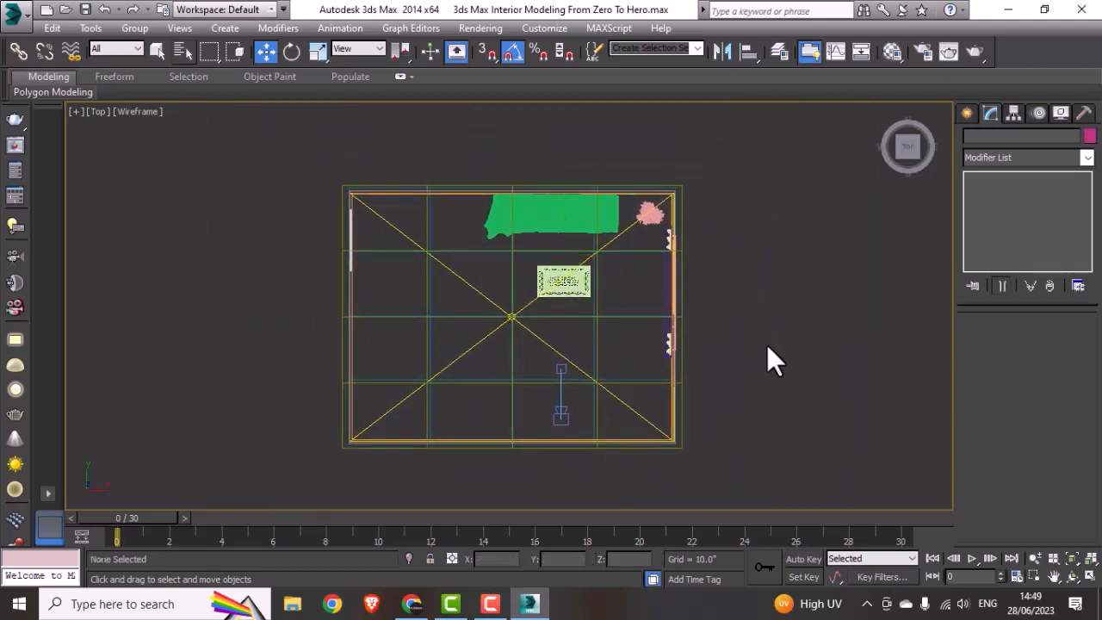
{"action": "left_click", "coordinate": [562, 289]}
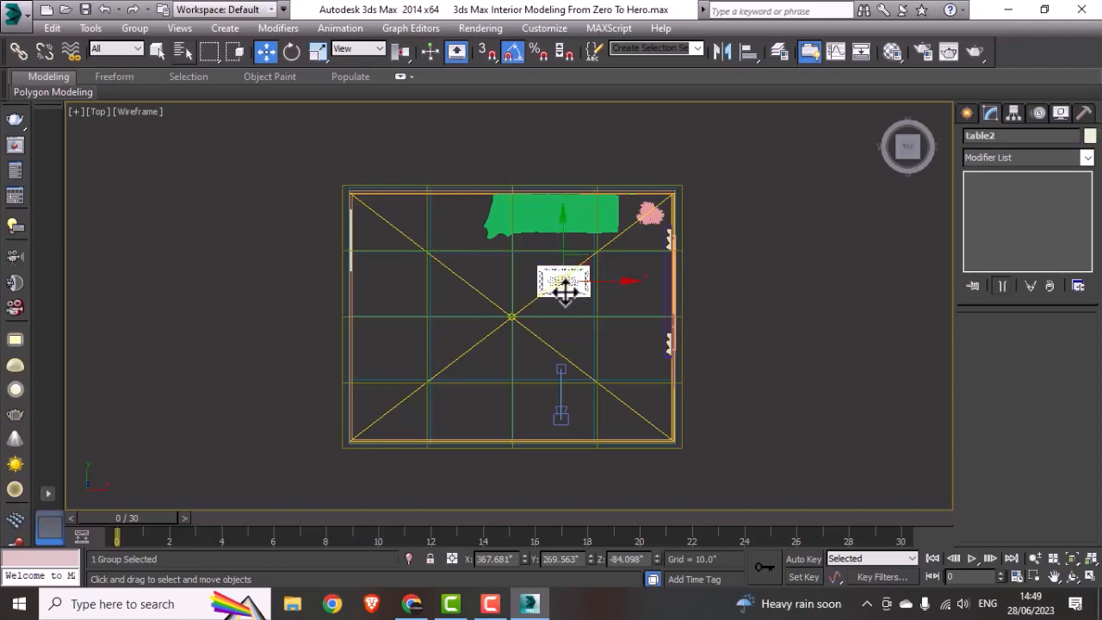
Step: Raise table2 in the front view to about Z 29" so it stands in front of the sofa
{"action": "key", "text": "alt+w"}
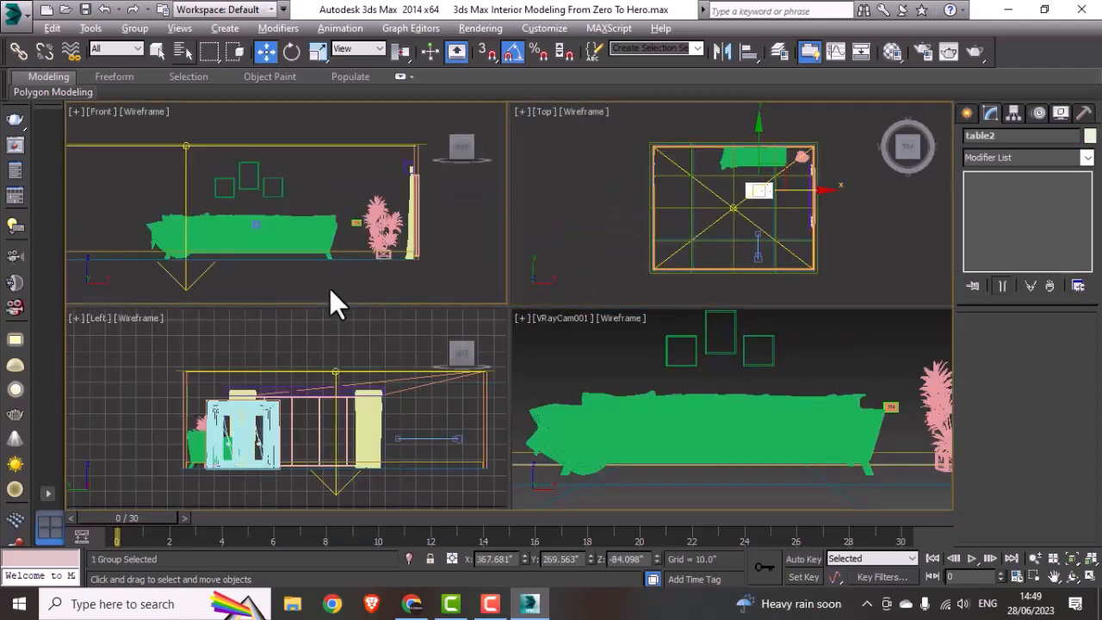
{"action": "key", "text": "alt+w"}
{"action": "scroll", "coordinate": [329, 292], "scroll_direction": "down", "scroll_amount": 5}
{"action": "left_click_drag", "start_coordinate": [359, 391], "coordinate": [364, 302]}
{"action": "scroll", "coordinate": [364, 302], "scroll_direction": "up", "scroll_amount": 5}
{"action": "left_click_drag", "start_coordinate": [334, 368], "coordinate": [334, 322]}
{"action": "key", "text": "alt+w"}
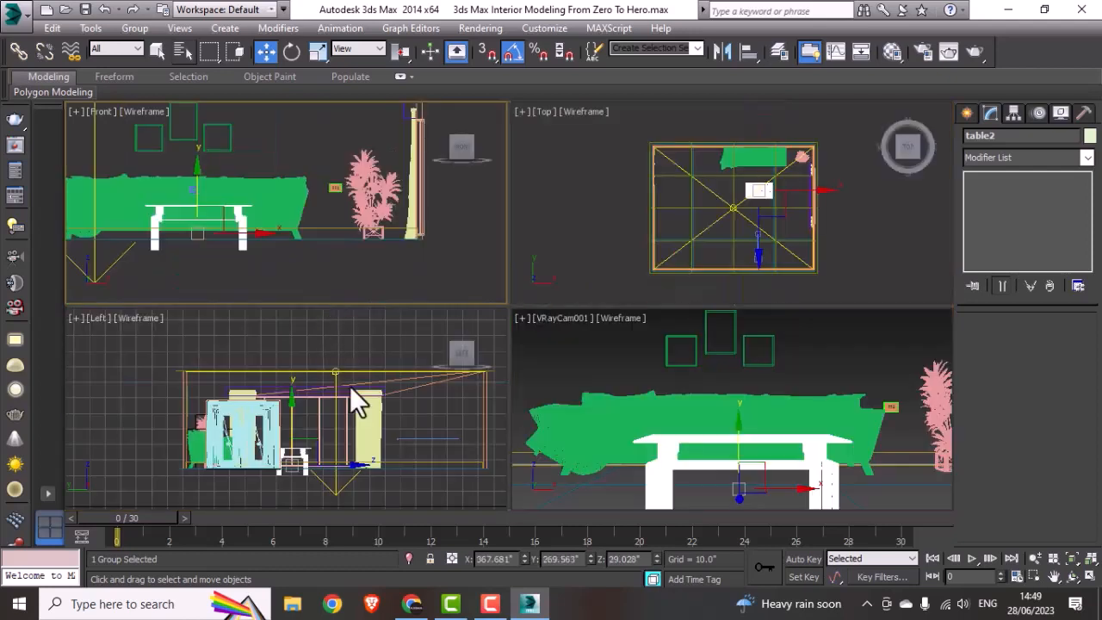
Step: Save the scene and preview the table with a VRayCam001 test render, stopping it early and closing the frame buffer
{"action": "right_click", "coordinate": [832, 465]}
{"action": "key", "text": "alt+w"}
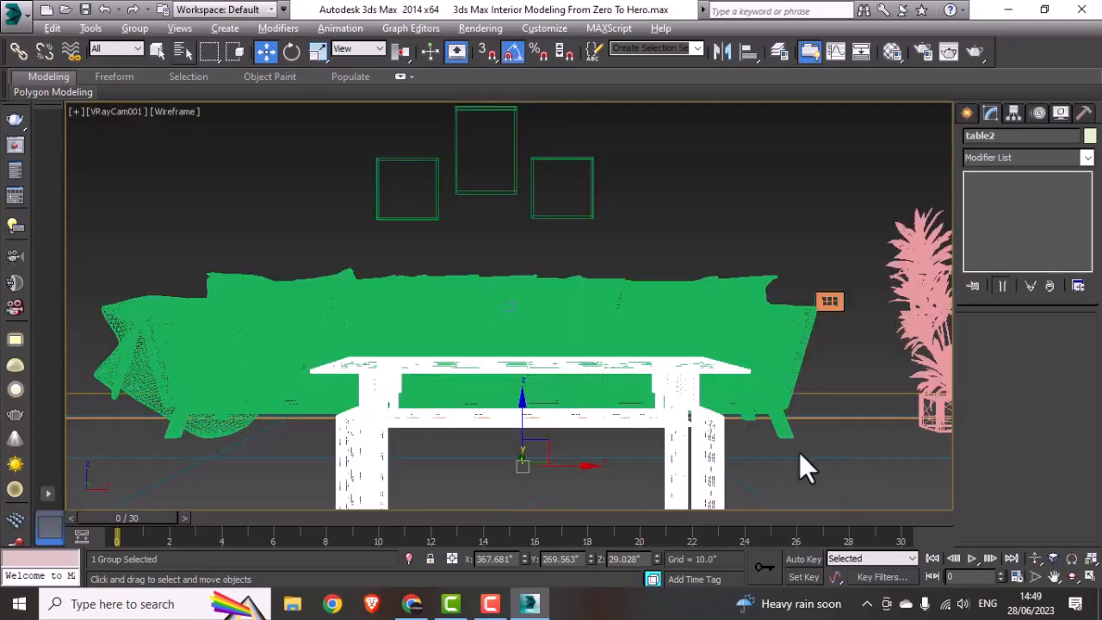
{"action": "left_click", "coordinate": [746, 229]}
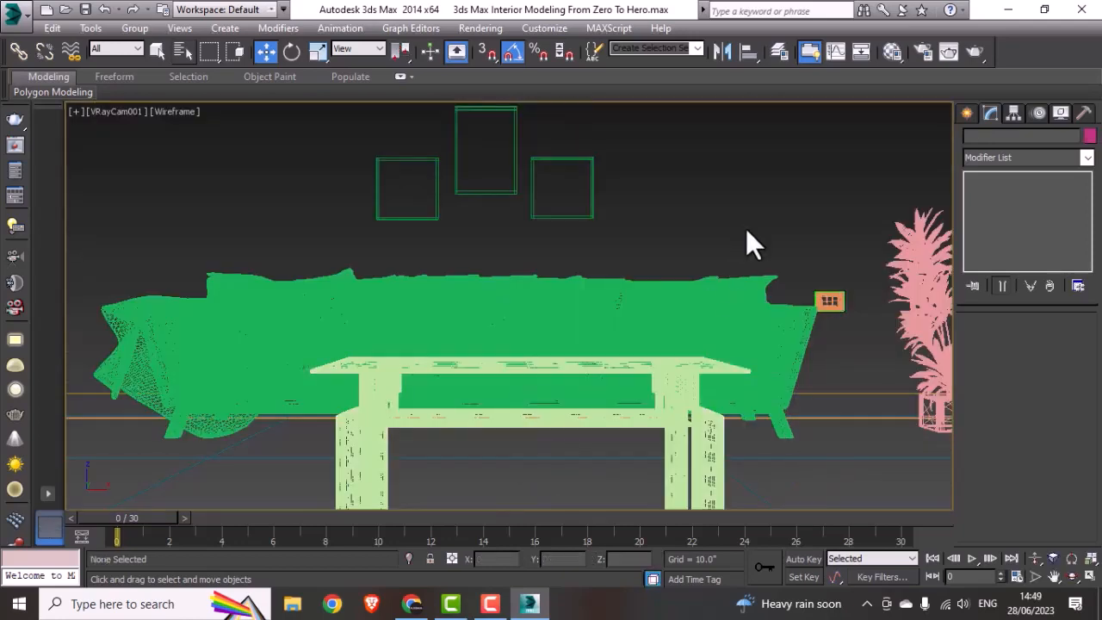
{"action": "left_click", "coordinate": [86, 10]}
{"action": "left_click", "coordinate": [976, 51]}
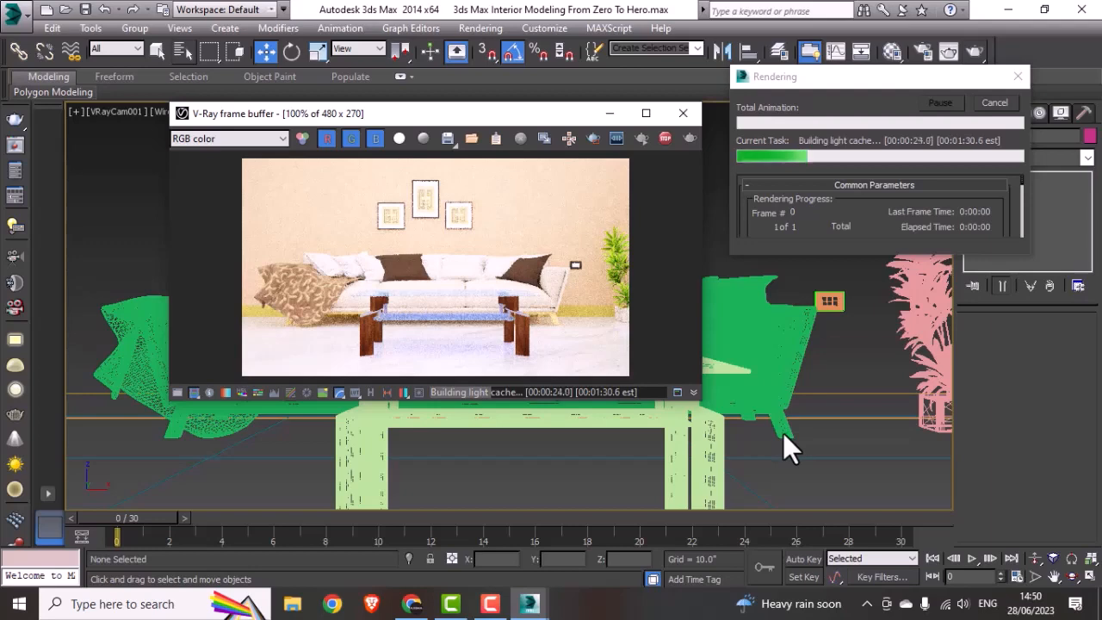
{"action": "left_click", "coordinate": [994, 102]}
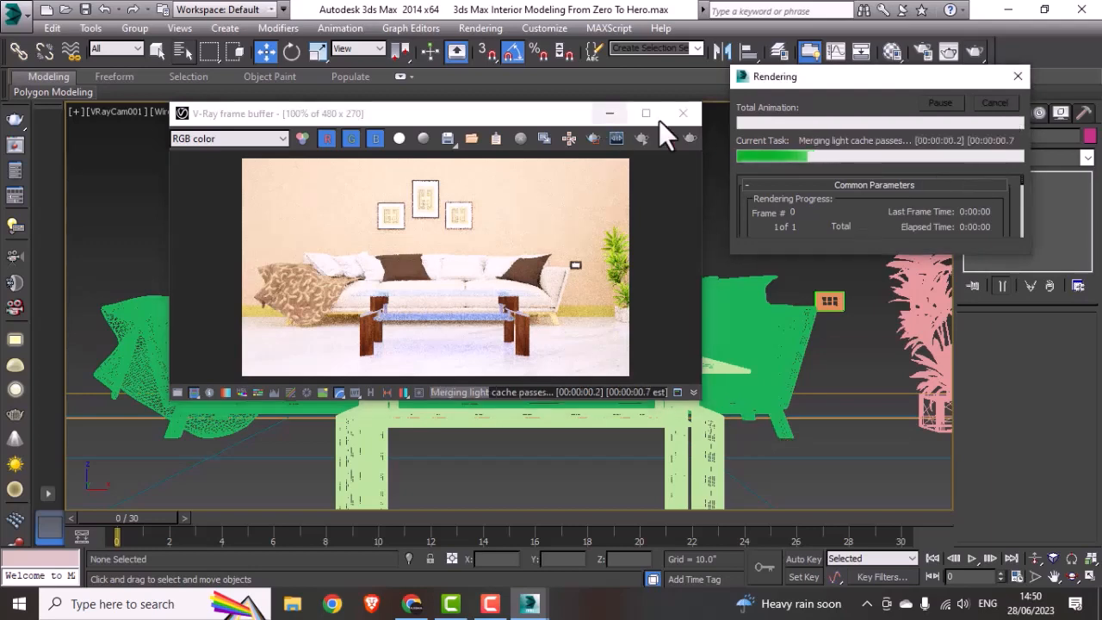
{"action": "left_click", "coordinate": [682, 113]}
Step: Move the three picture frames above the sofa sideways along X, slightly toward the plant
{"action": "left_click_drag", "start_coordinate": [337, 215], "coordinate": [336, 215]}
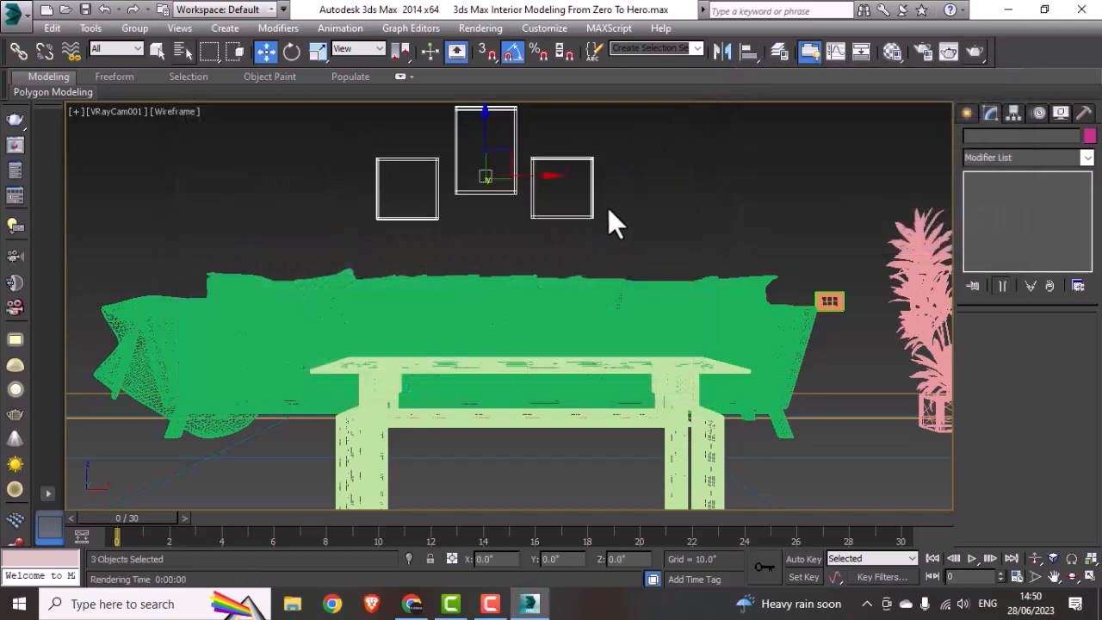
{"action": "left_click_drag", "start_coordinate": [536, 176], "coordinate": [581, 174]}
{"action": "left_click", "coordinate": [741, 195]}
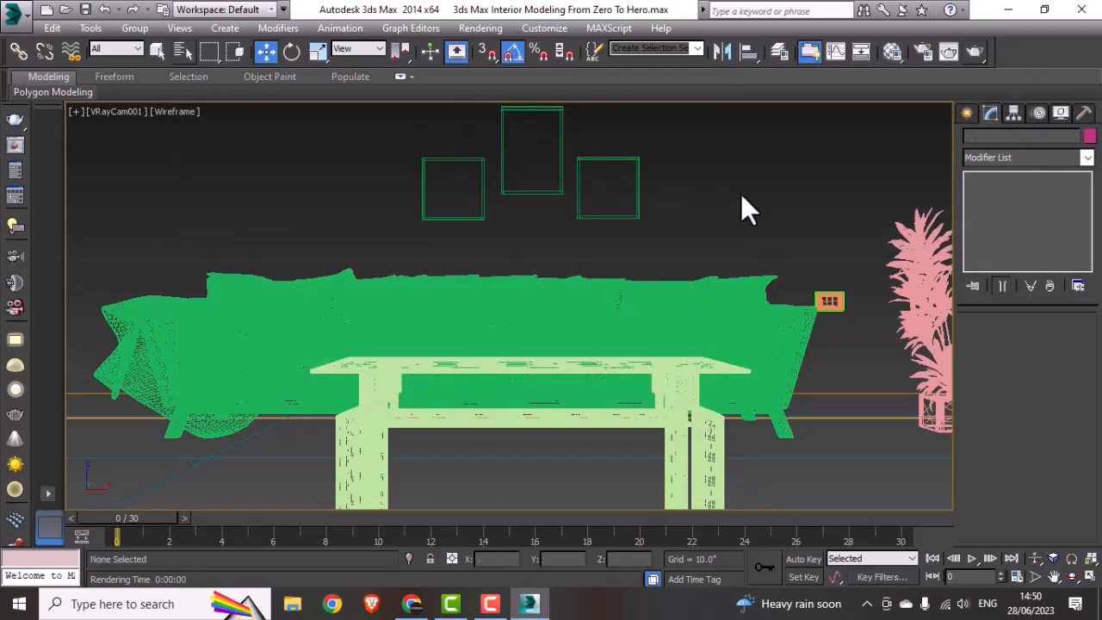
Step: Save the scene and preview the shifted picture frames with a test render, cancelling it and closing the frame buffer
{"action": "left_click", "coordinate": [84, 10]}
{"action": "left_click", "coordinate": [971, 57]}
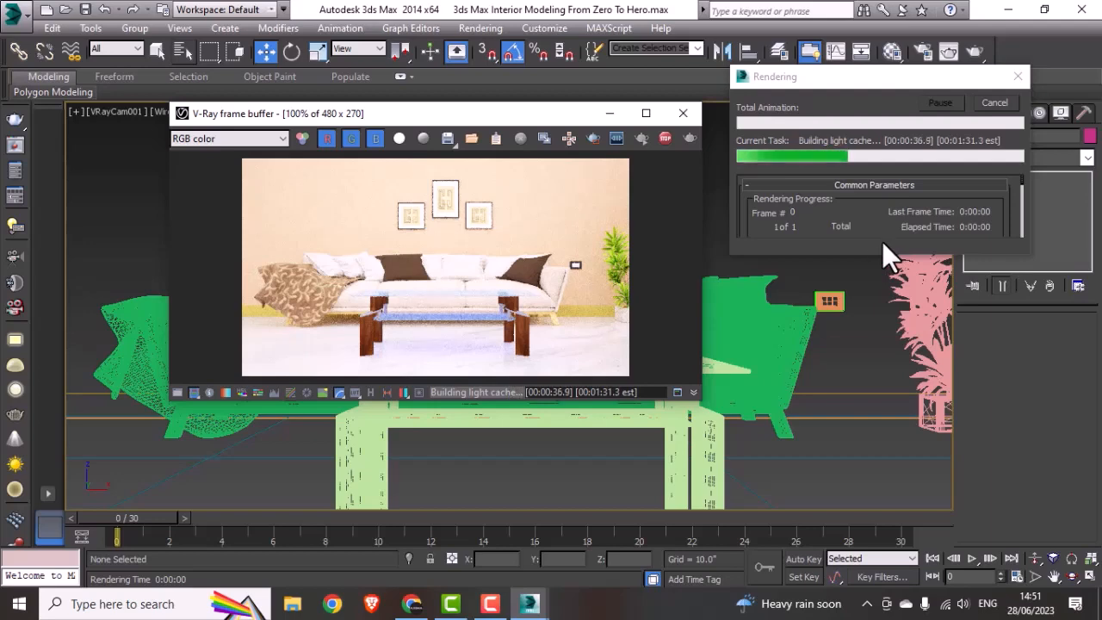
{"action": "left_click", "coordinate": [990, 104]}
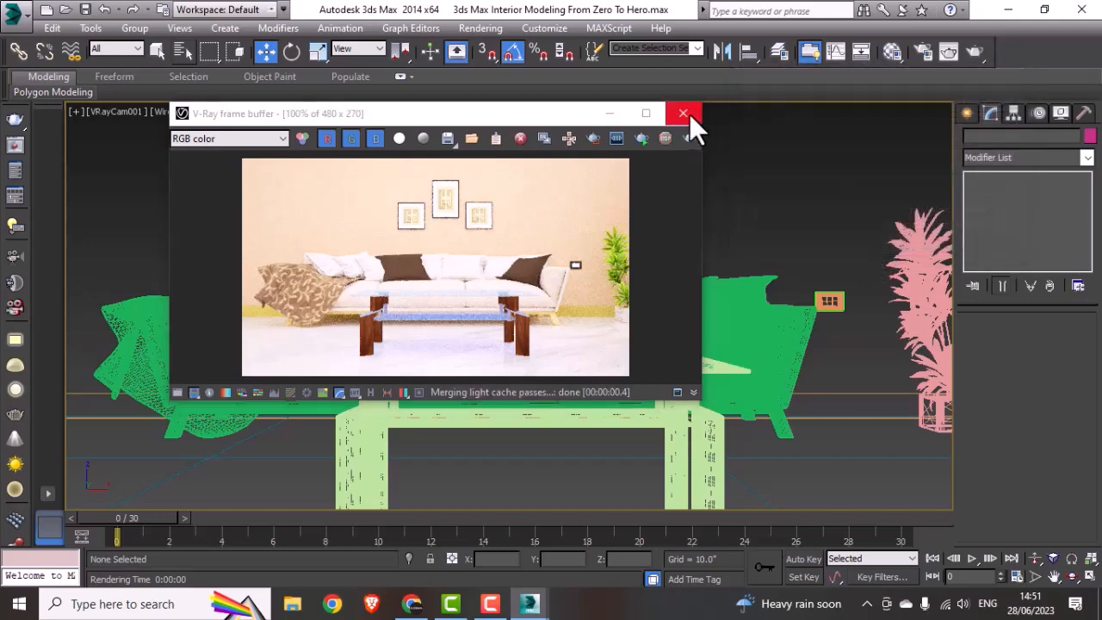
{"action": "left_click", "coordinate": [685, 113]}
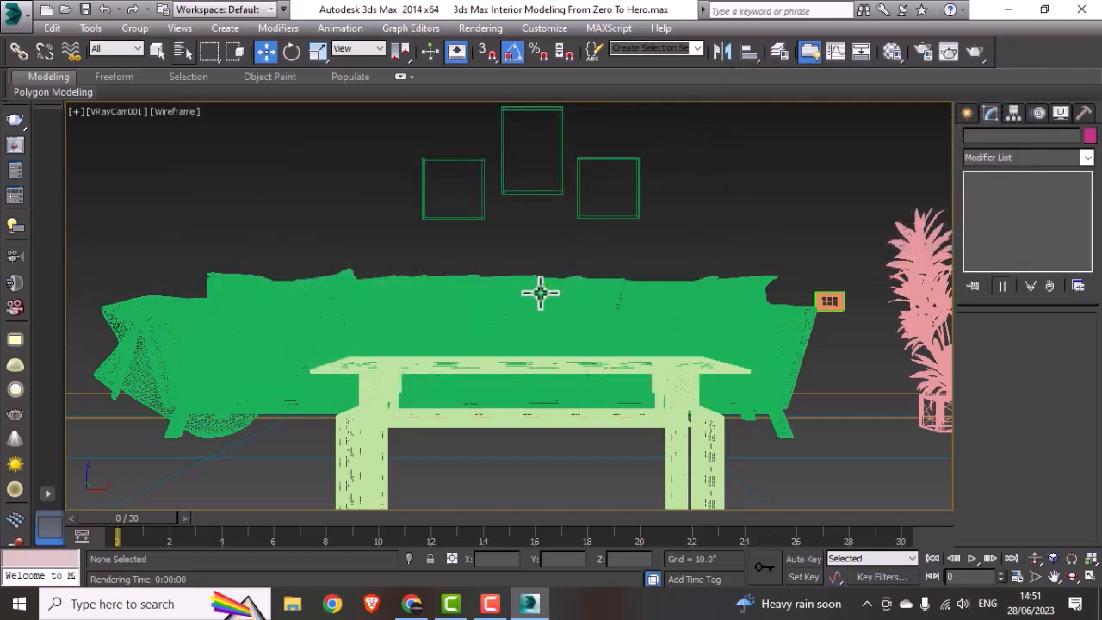
Step: Raise VRayCam001 vertically in the left view to about Z 46"
{"action": "key", "text": "alt+w"}
{"action": "middle_click", "coordinate": [290, 271]}
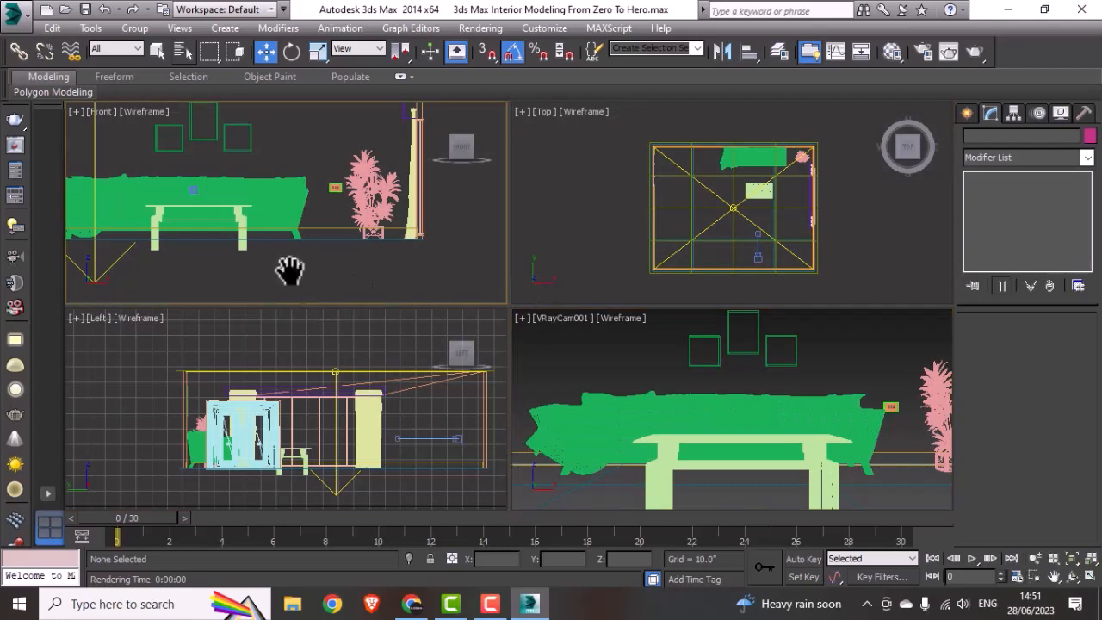
{"action": "middle_click_drag", "start_coordinate": [290, 275], "coordinate": [359, 294]}
{"action": "middle_click", "coordinate": [355, 398]}
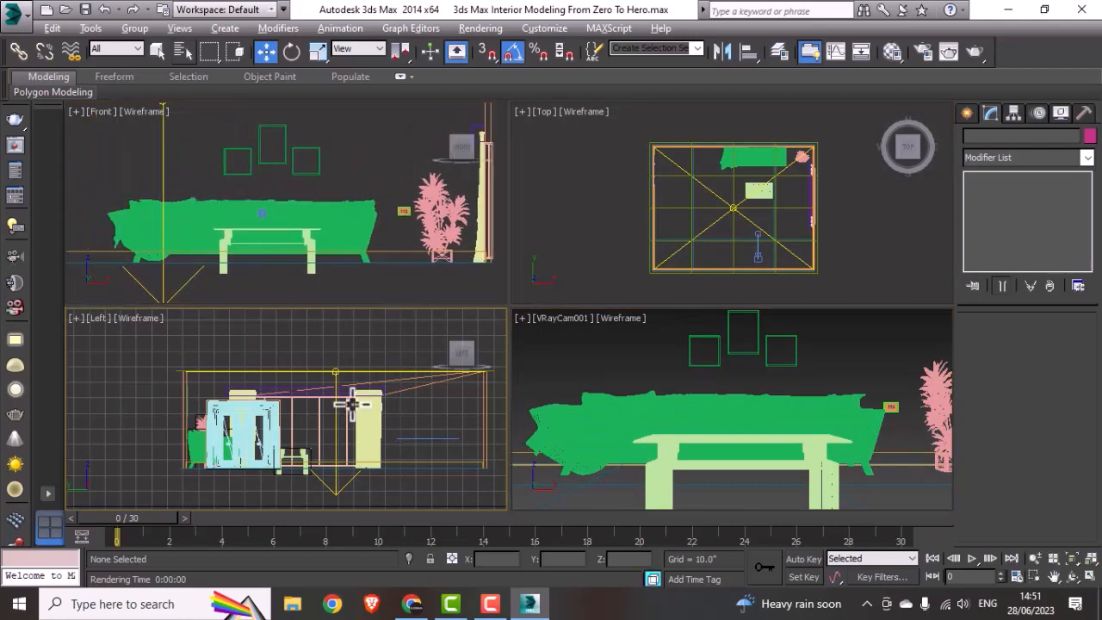
{"action": "key", "text": "alt+w"}
{"action": "middle_click_drag", "start_coordinate": [921, 394], "coordinate": [610, 392]}
{"action": "scroll", "coordinate": [605, 390], "scroll_direction": "up", "scroll_amount": 2}
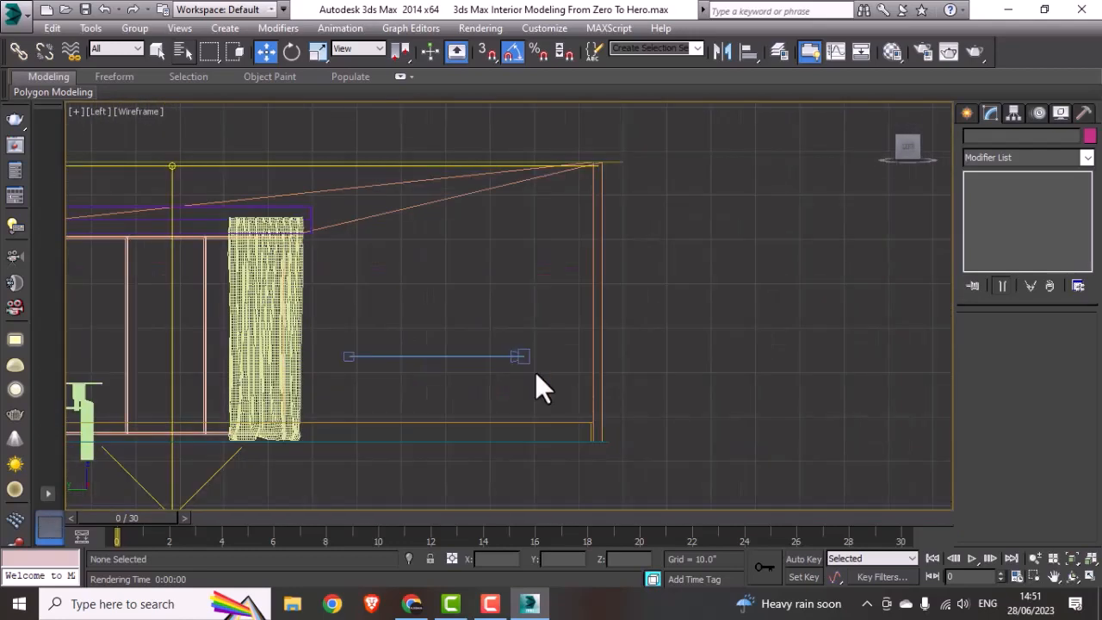
{"action": "left_click", "coordinate": [528, 358]}
{"action": "left_click_drag", "start_coordinate": [526, 355], "coordinate": [524, 312]}
Step: Test-render the view from the raised VRayCam001, cancelling at the light cache stage and closing the frame buffer
{"action": "key", "text": "alt+w"}
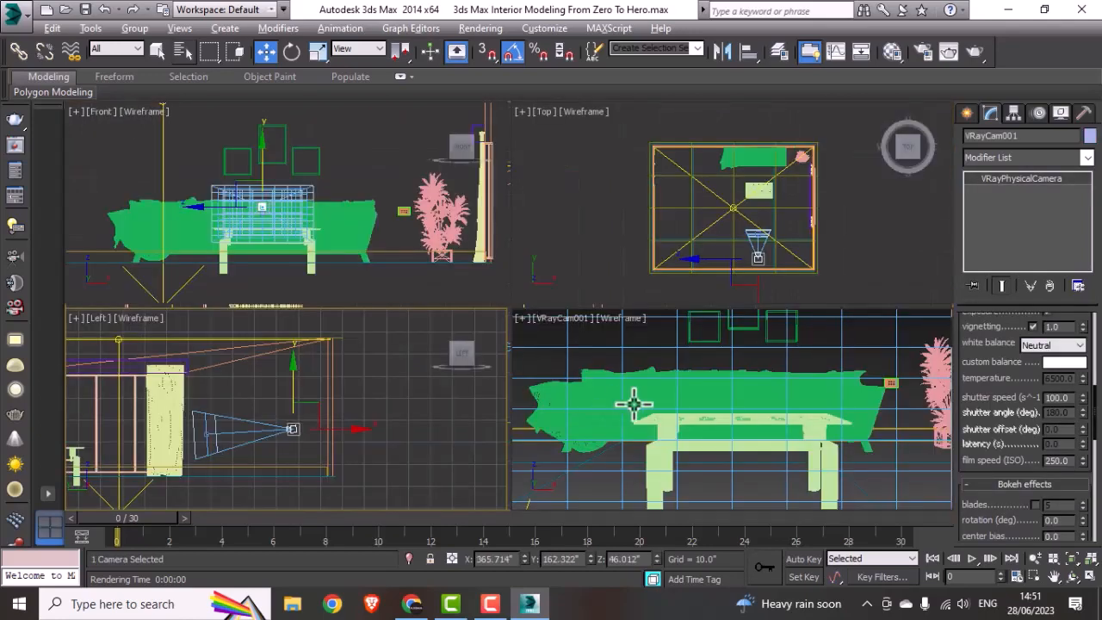
{"action": "middle_click", "coordinate": [634, 398]}
{"action": "key", "text": "alt+w"}
{"action": "key", "text": "shift+q"}
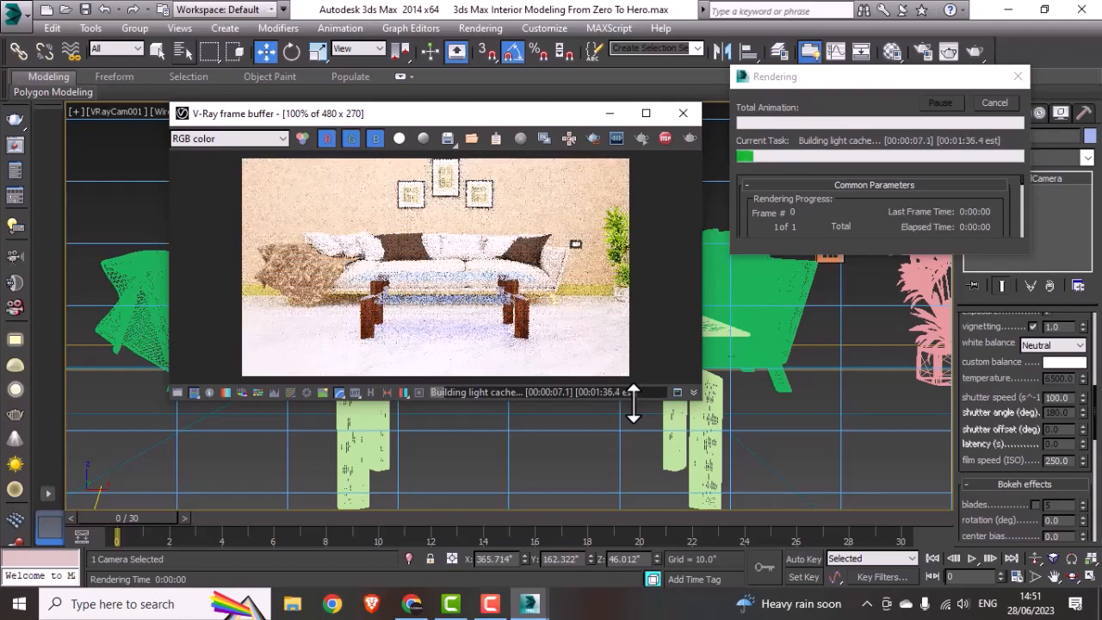
{"action": "left_click", "coordinate": [993, 103]}
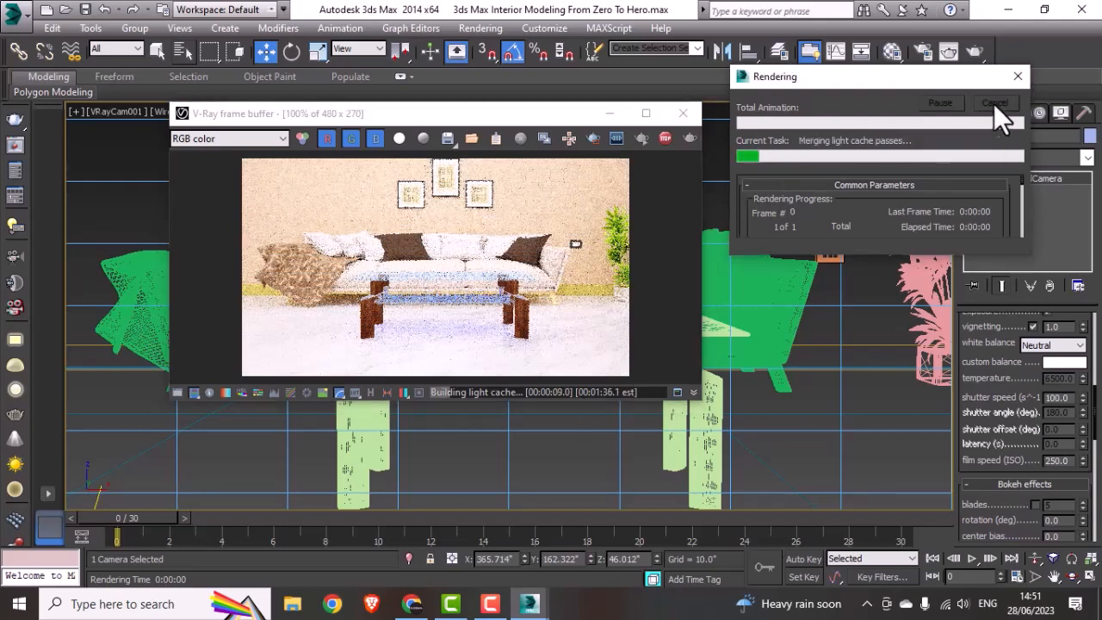
{"action": "left_click", "coordinate": [676, 116]}
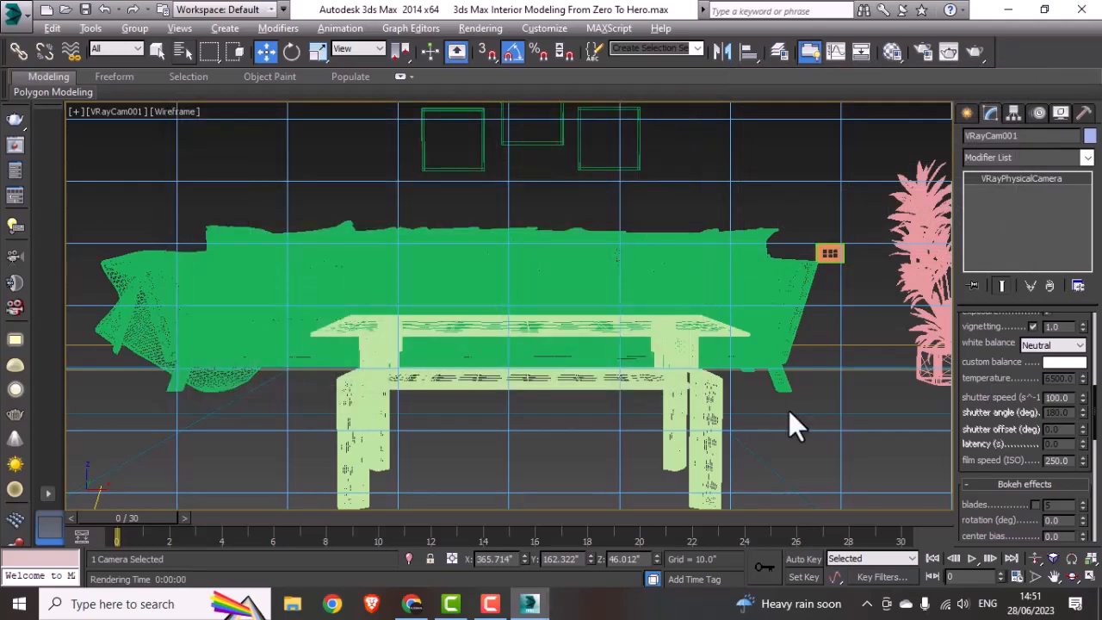
Step: Deselect the camera and frame the whole room in a maximized top view
{"action": "key", "text": "alt+w"}
{"action": "middle_click", "coordinate": [647, 291]}
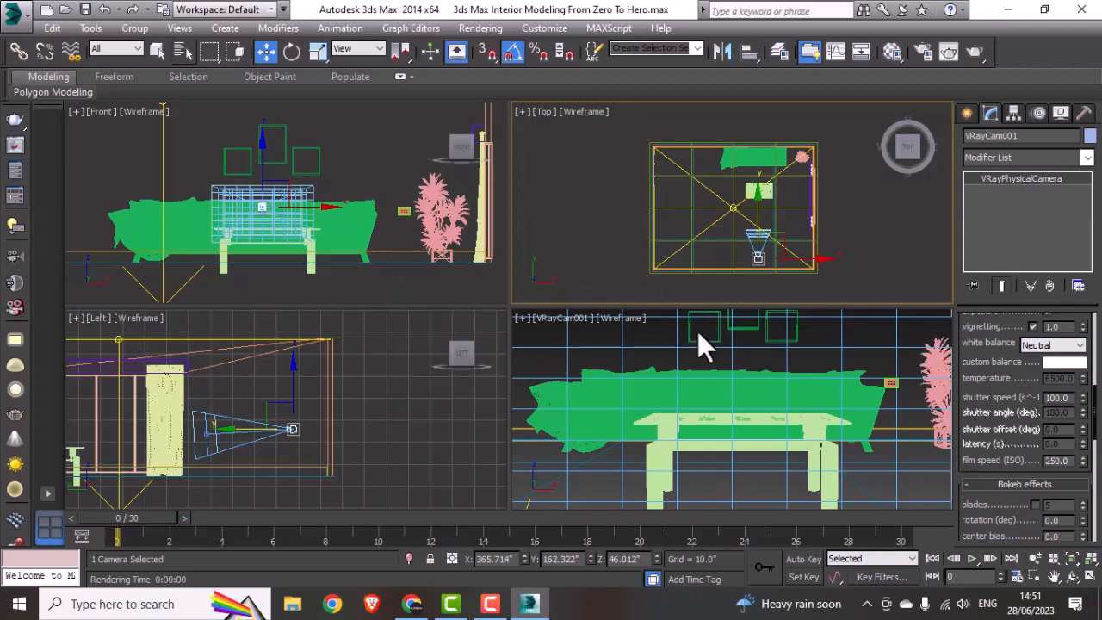
{"action": "key", "text": "alt+w"}
{"action": "middle_click_drag", "start_coordinate": [663, 253], "coordinate": [613, 251]}
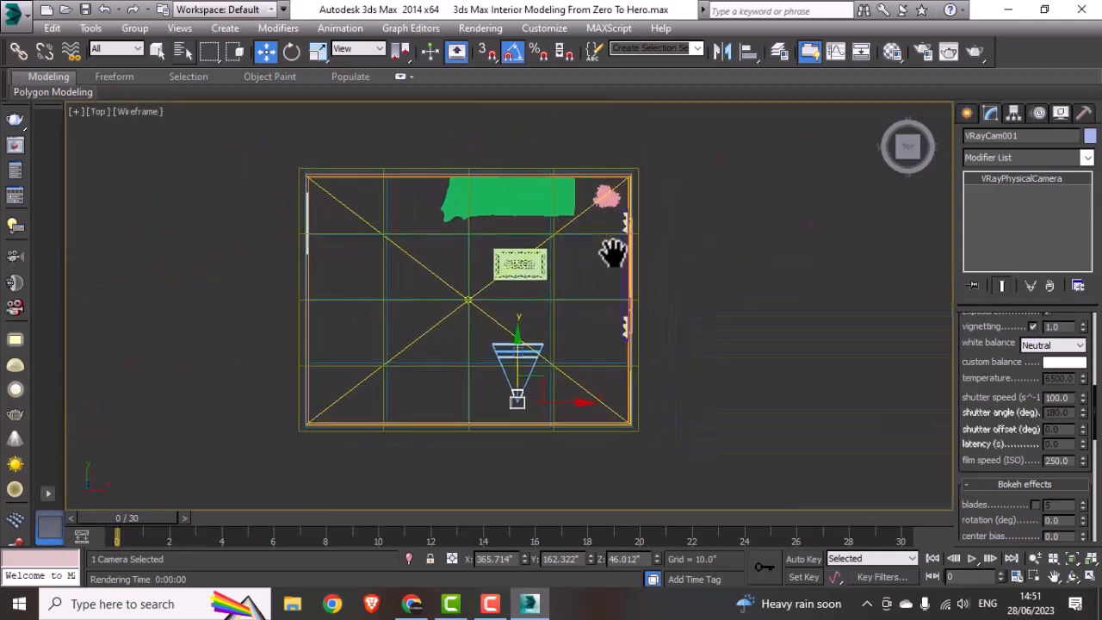
{"action": "left_click", "coordinate": [712, 262]}
{"action": "scroll", "coordinate": [578, 338], "scroll_direction": "up", "scroll_amount": 2}
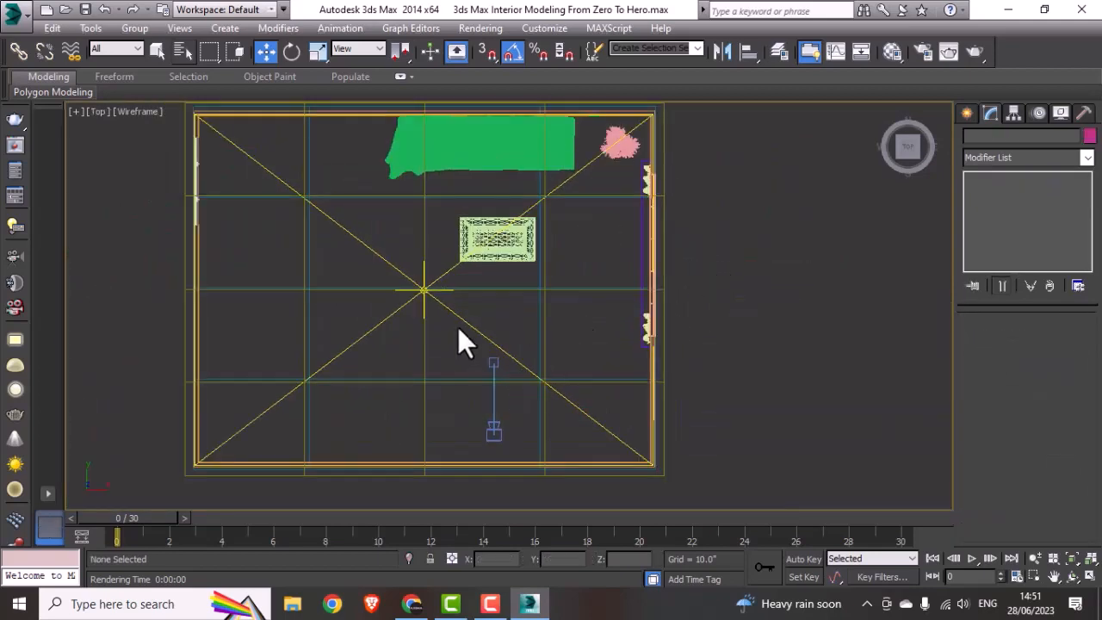
{"action": "middle_click_drag", "start_coordinate": [645, 332], "coordinate": [632, 347]}
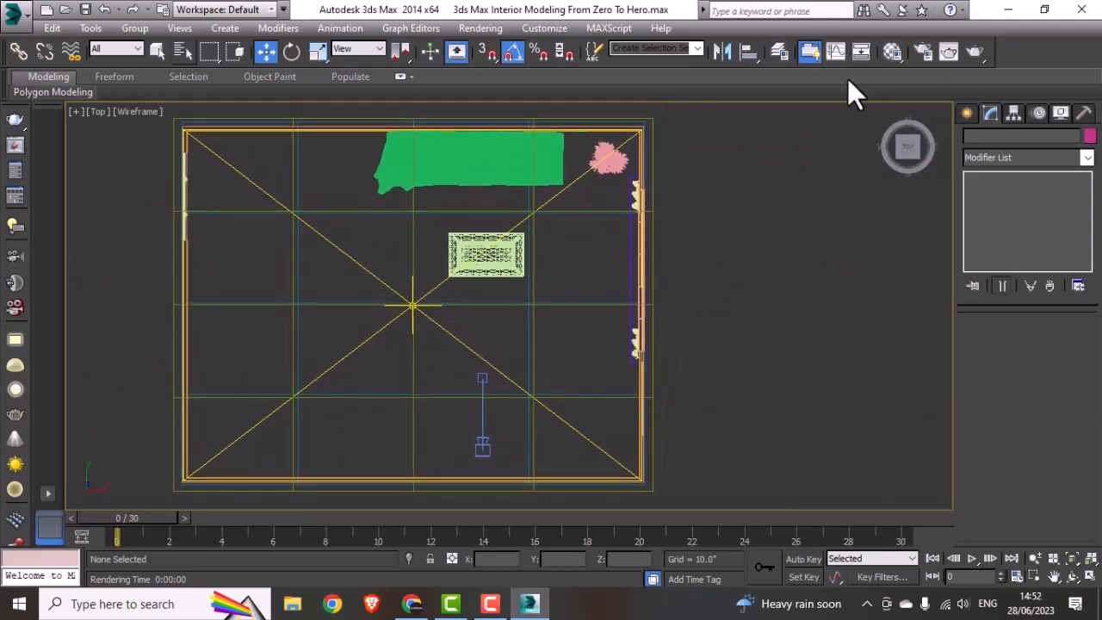
Step: Create a VRayMtl in the second material slot with a near-white diffuse colour of RGB 233, 233, 233
{"action": "left_click", "coordinate": [890, 52]}
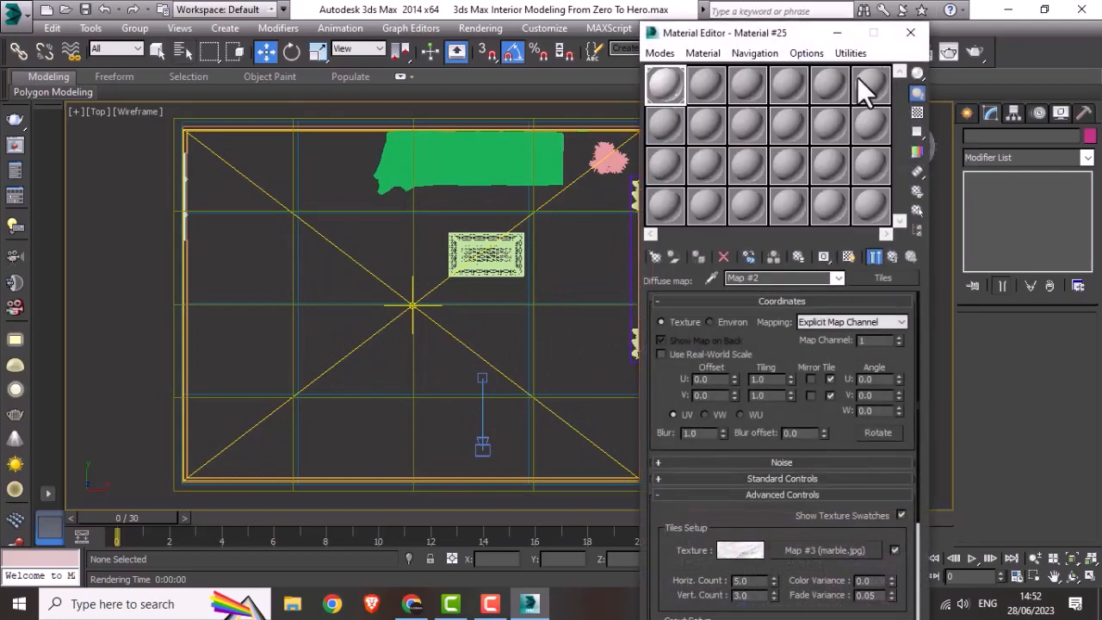
{"action": "left_click_drag", "start_coordinate": [723, 30], "coordinate": [789, 34]}
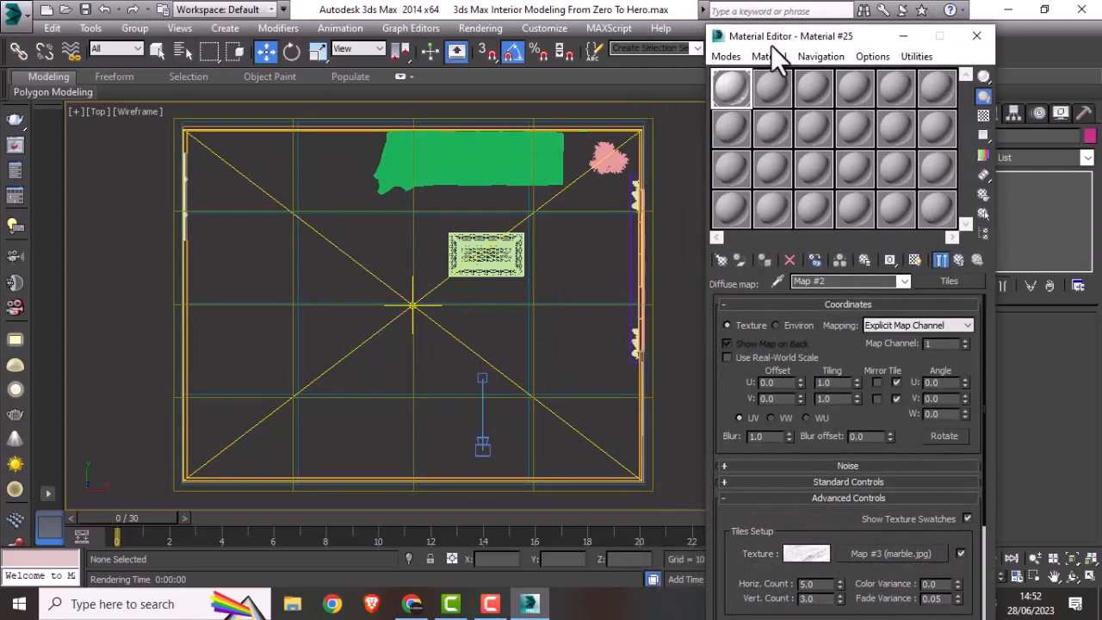
{"action": "left_click", "coordinate": [758, 84]}
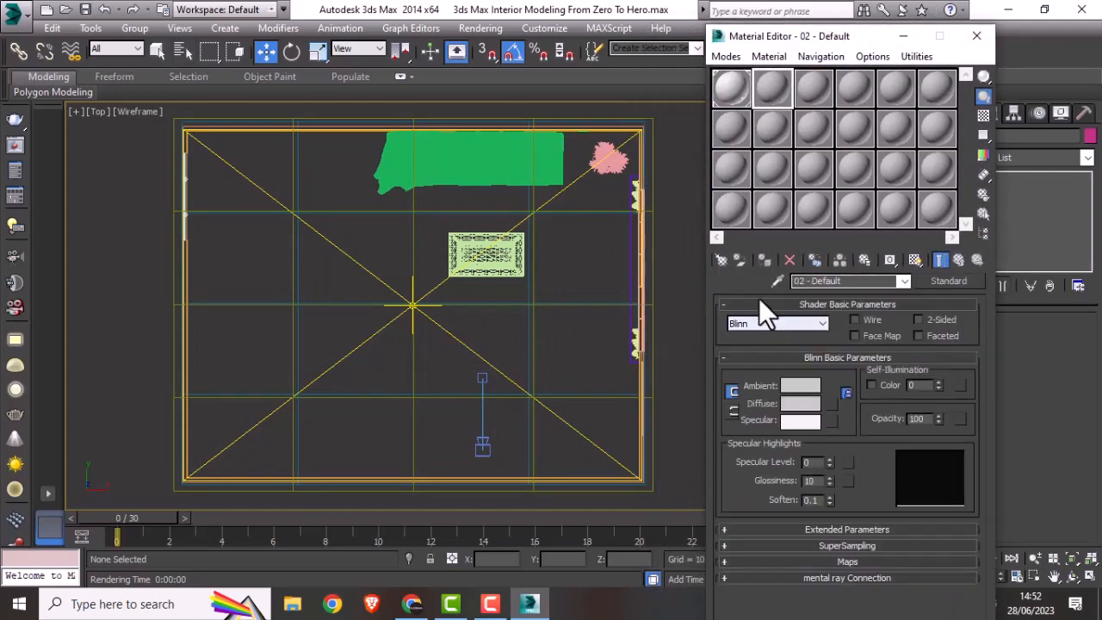
{"action": "left_click", "coordinate": [721, 260]}
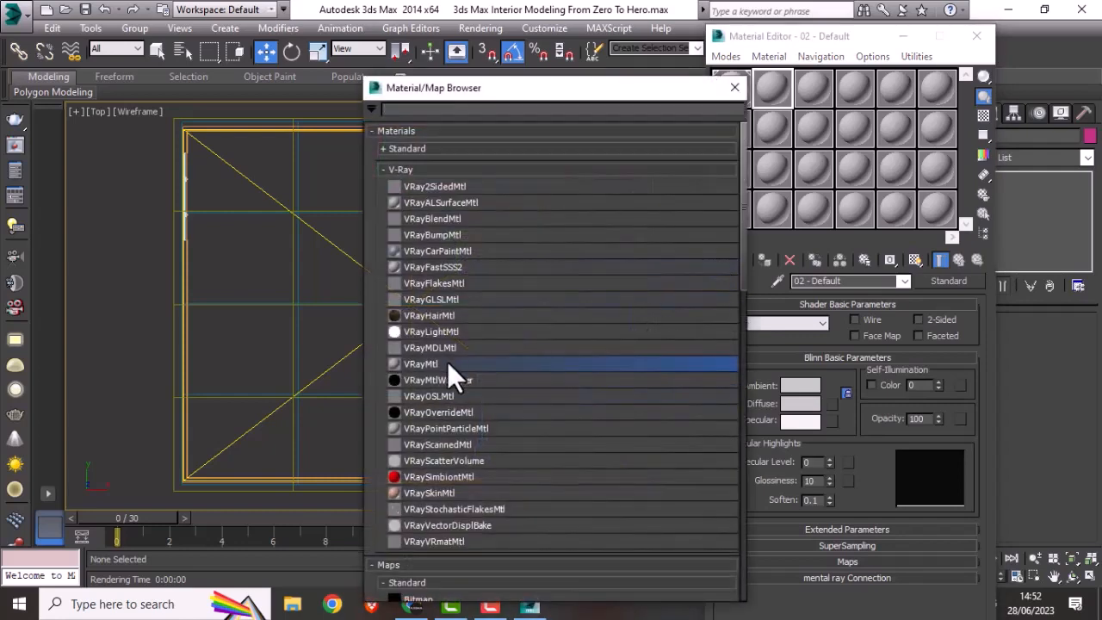
{"action": "double_click", "coordinate": [447, 362]}
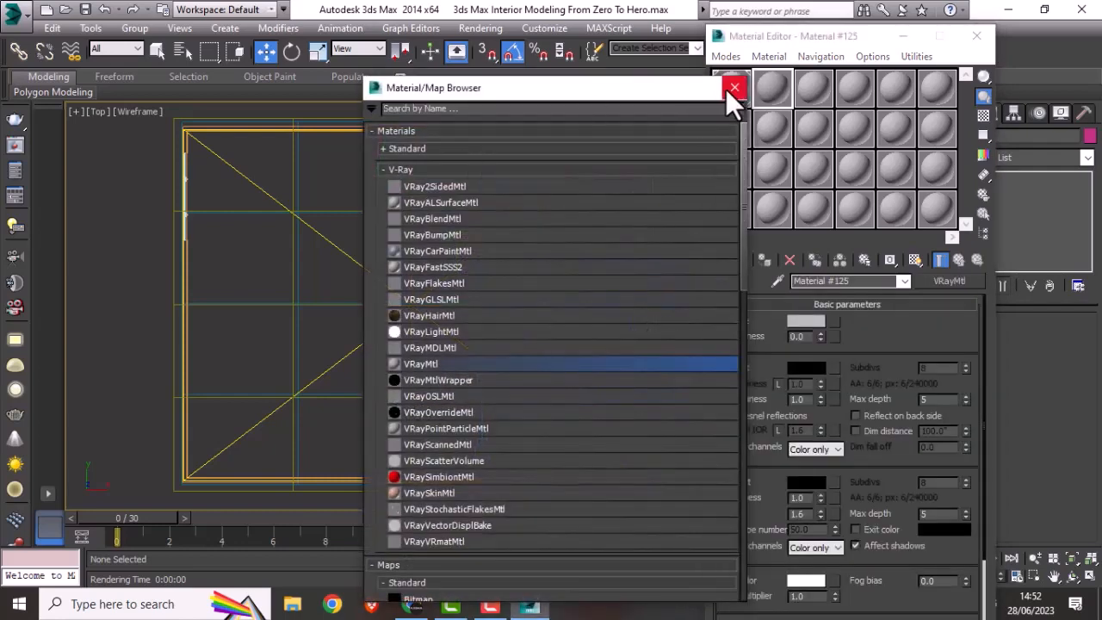
{"action": "left_click", "coordinate": [733, 88]}
{"action": "left_click", "coordinate": [796, 320]}
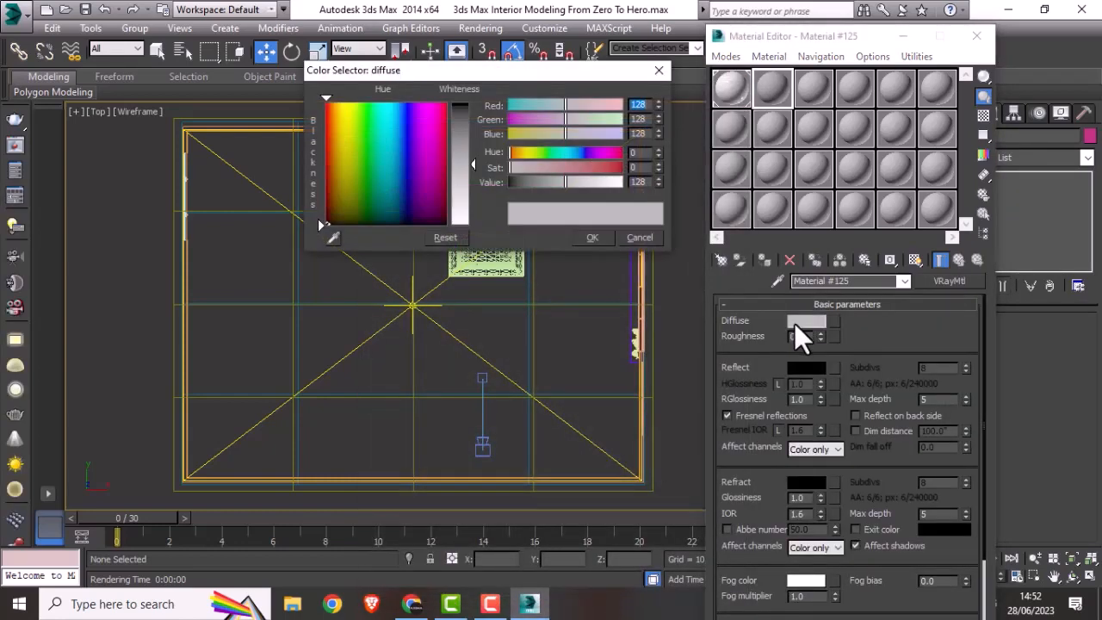
{"action": "left_click_drag", "start_coordinate": [472, 164], "coordinate": [473, 218]}
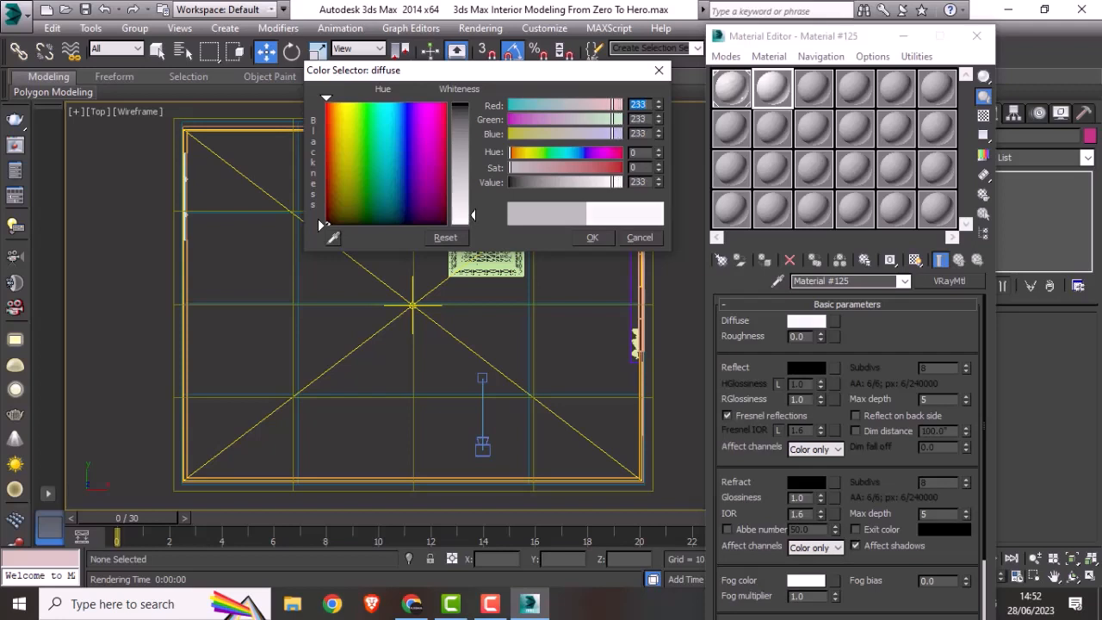
{"action": "left_click", "coordinate": [594, 237]}
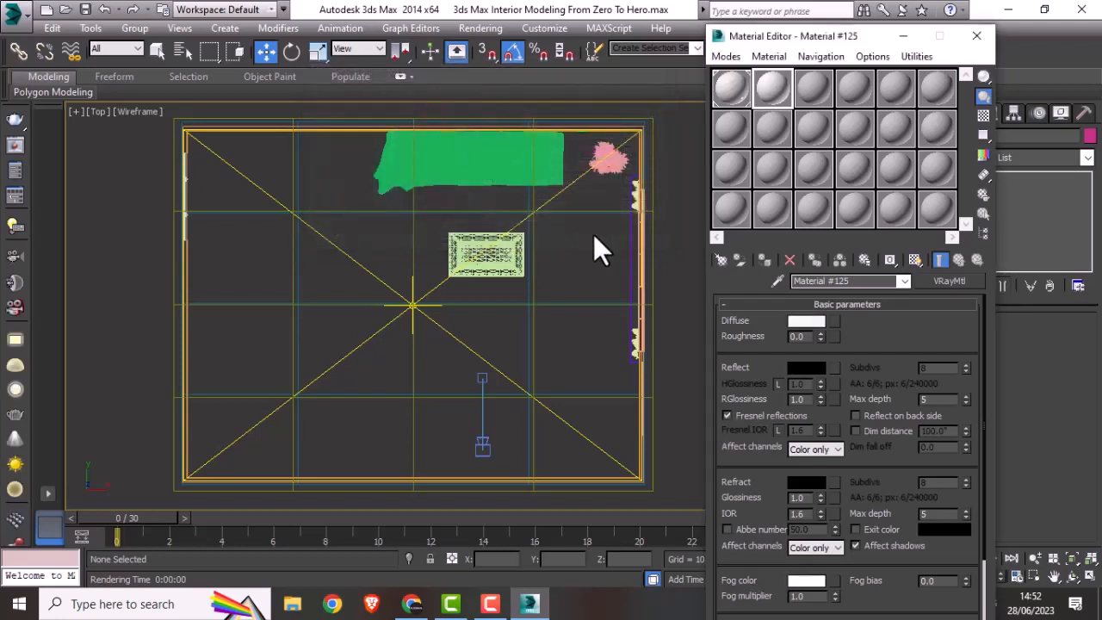
{"action": "left_click", "coordinate": [822, 88]}
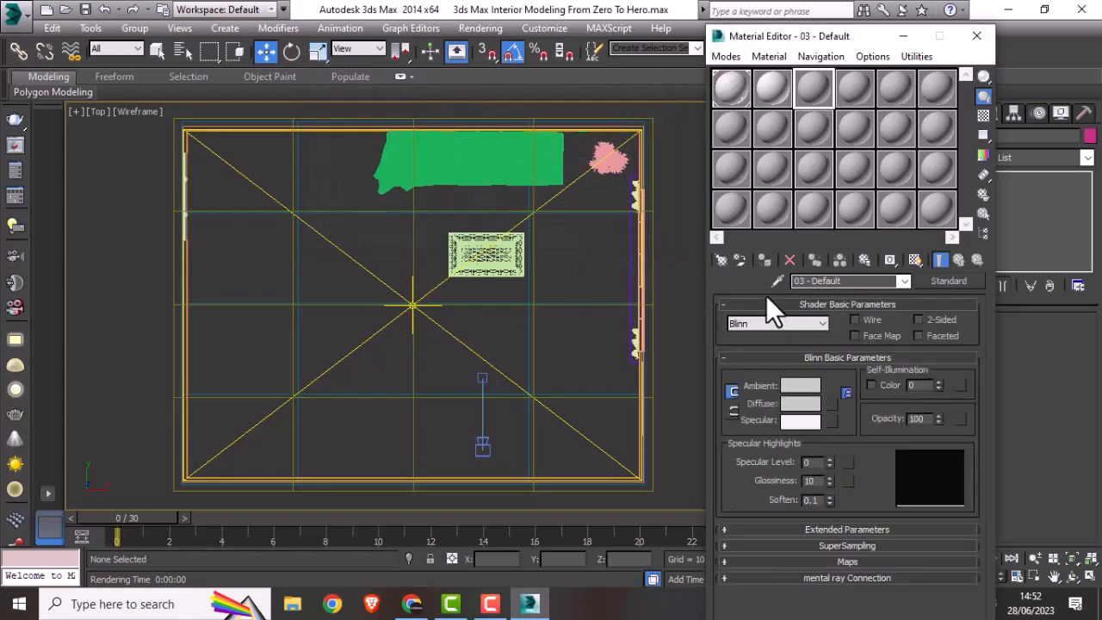
{"action": "left_click", "coordinate": [721, 260]}
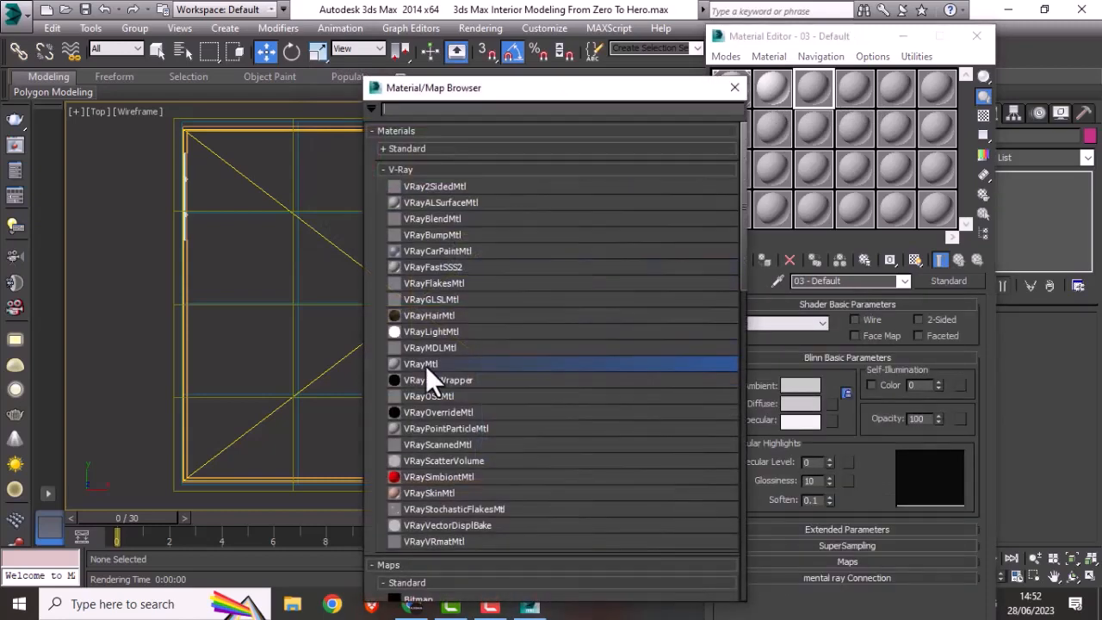
{"action": "left_click", "coordinate": [734, 88]}
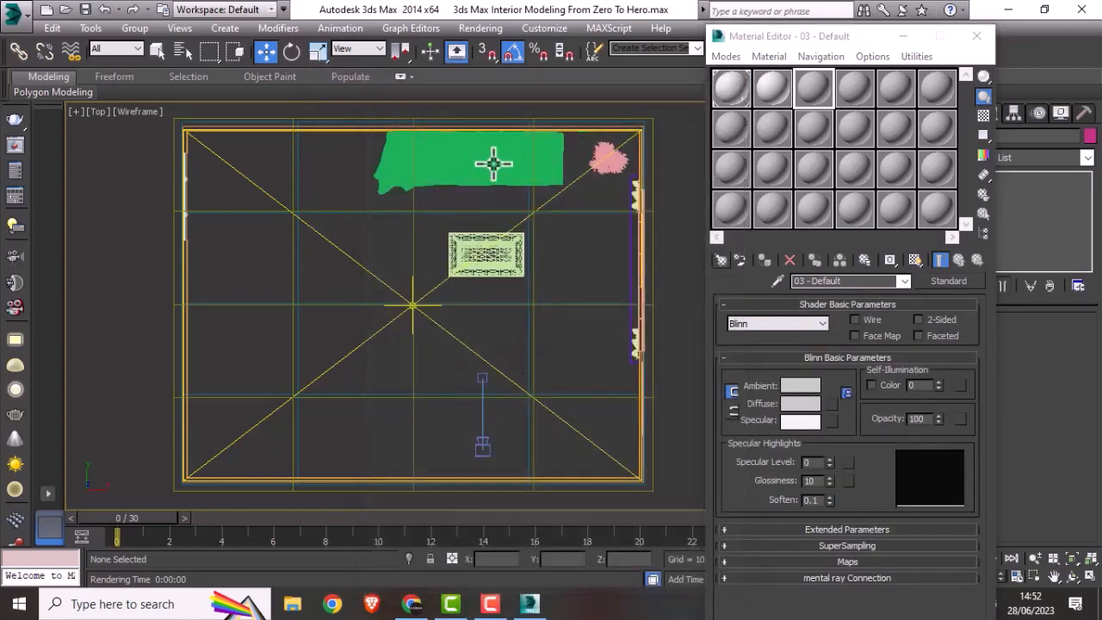
Step: Select the skirting board Line004 in the top view and assign the near-white VRayMtl to it
{"action": "scroll", "coordinate": [624, 168], "scroll_direction": "up", "scroll_amount": 5}
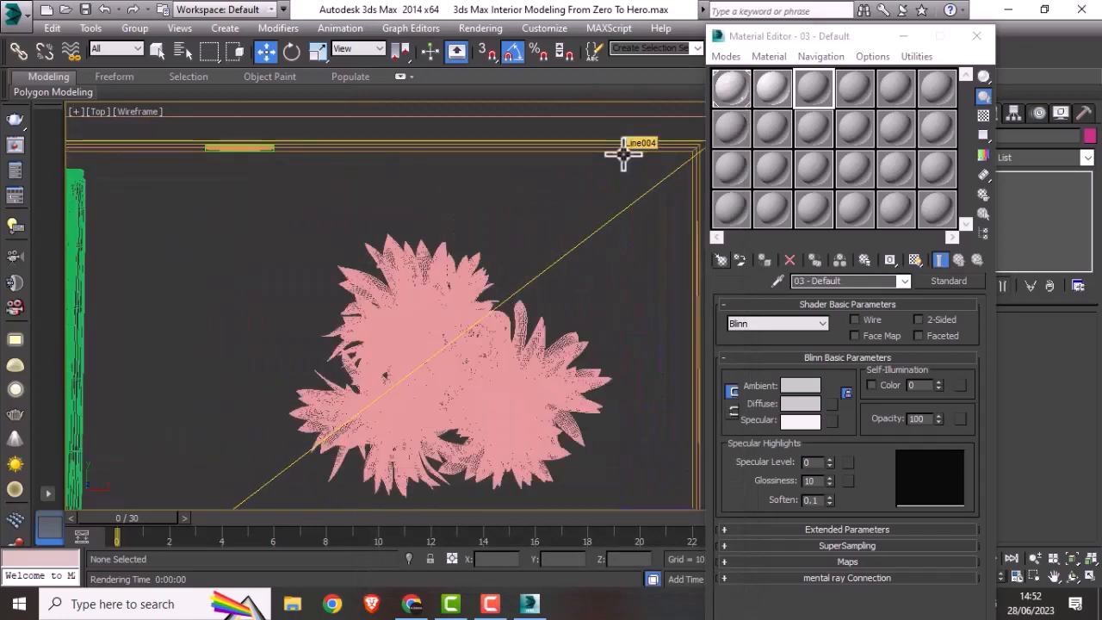
{"action": "middle_click_drag", "start_coordinate": [651, 155], "coordinate": [516, 138]}
{"action": "scroll", "coordinate": [536, 246], "scroll_direction": "down", "scroll_amount": 1}
{"action": "scroll", "coordinate": [591, 233], "scroll_direction": "up", "scroll_amount": 3}
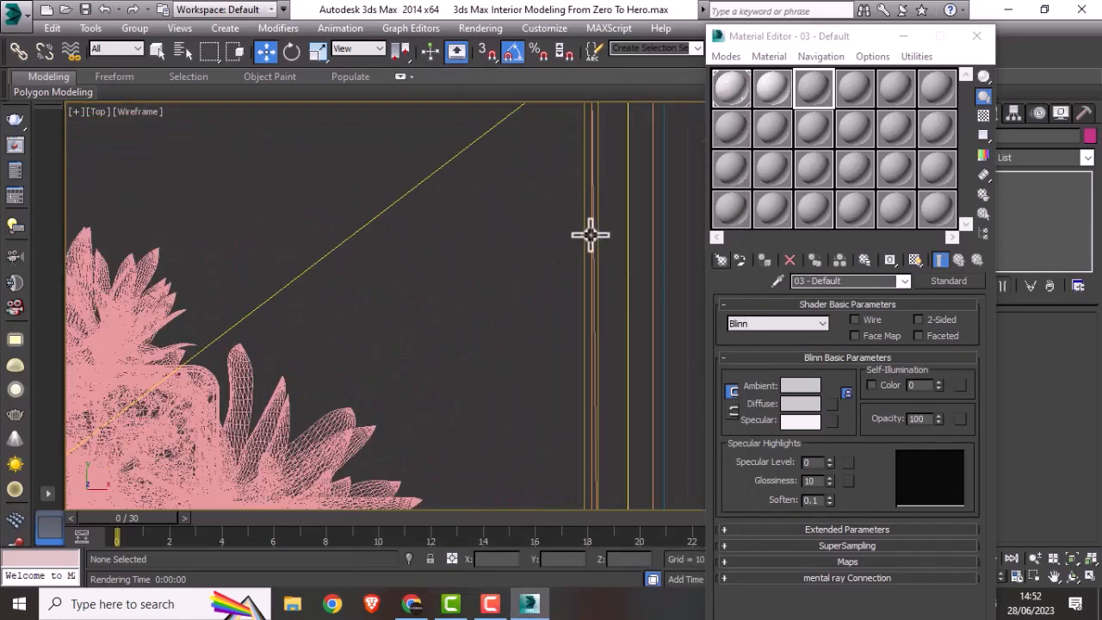
{"action": "left_click", "coordinate": [582, 238]}
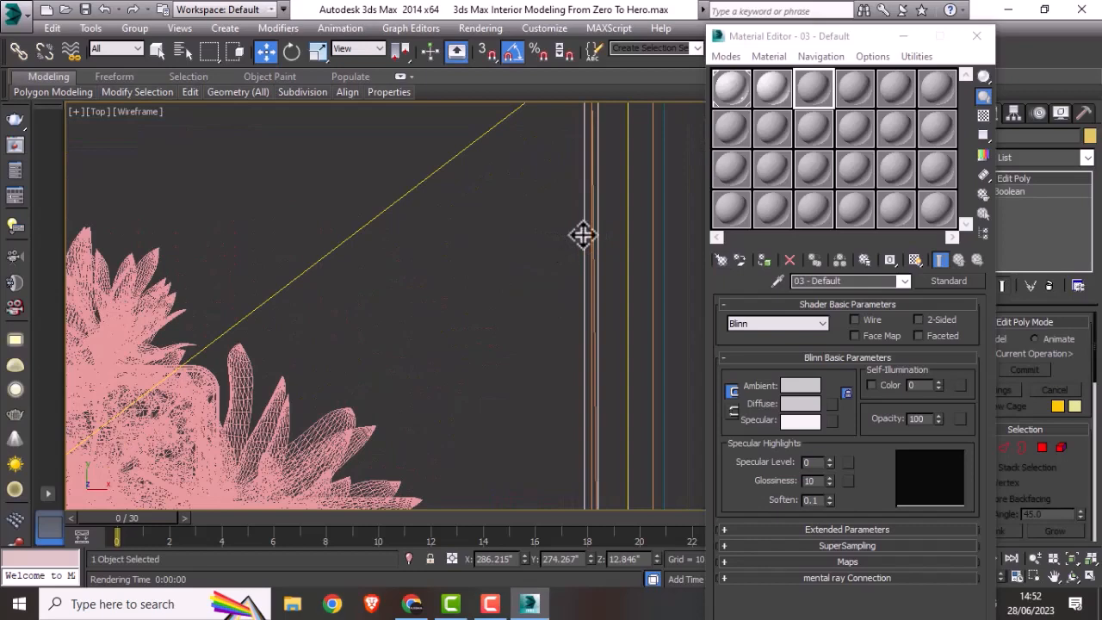
{"action": "scroll", "coordinate": [583, 235], "scroll_direction": "down", "scroll_amount": 5}
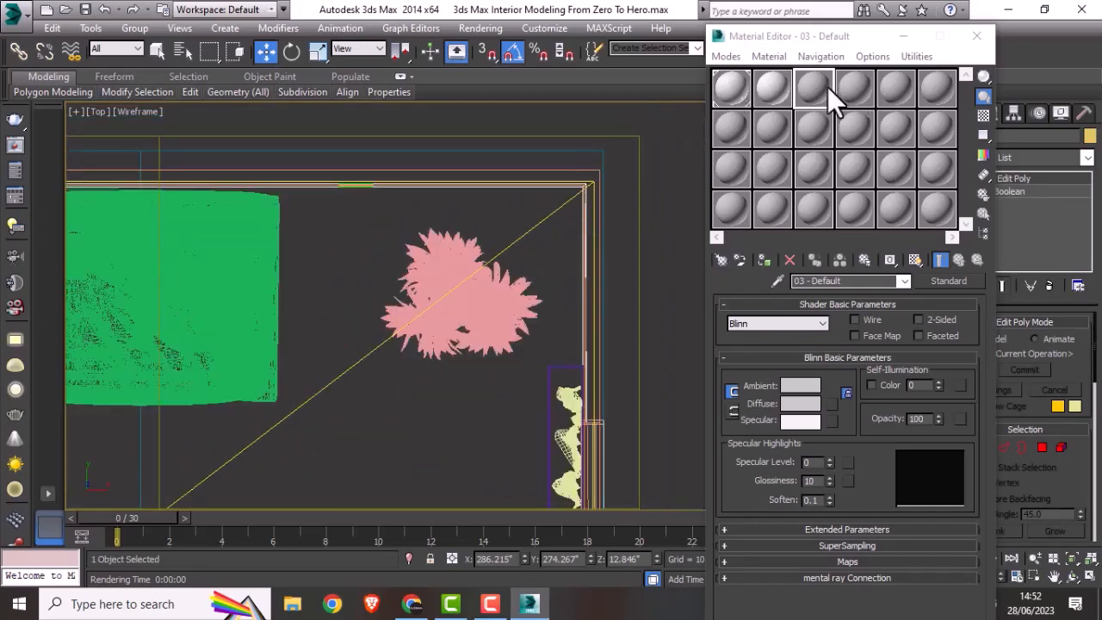
{"action": "left_click", "coordinate": [778, 86]}
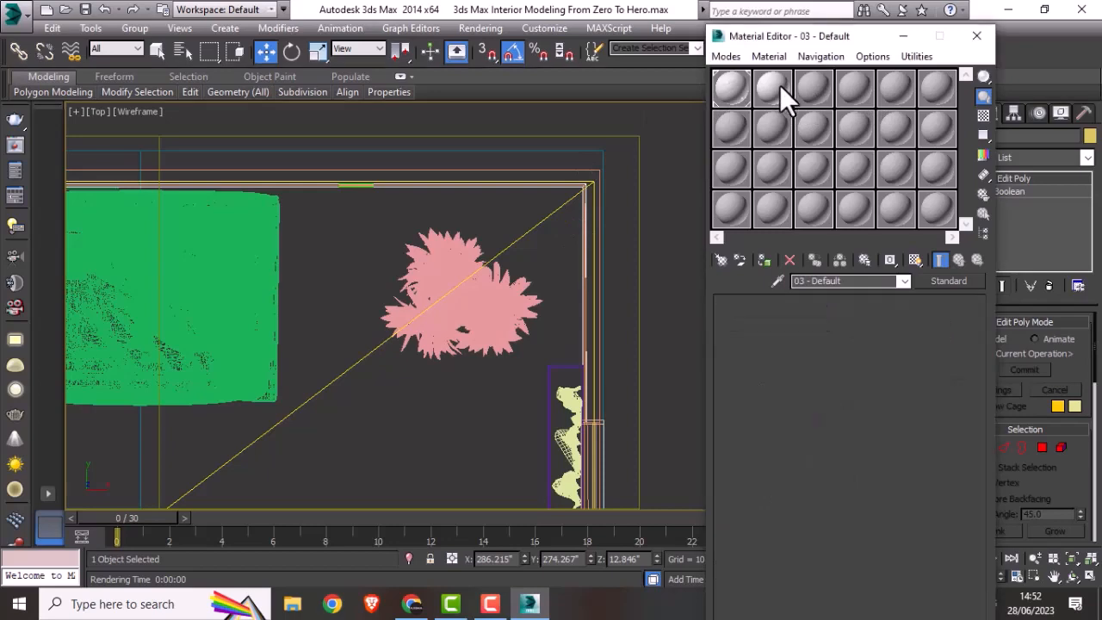
{"action": "left_click", "coordinate": [762, 262]}
Step: Show the VRayCam001 view maximized in Shaded mode and move the Material Editor off the bare wall area
{"action": "key", "text": "alt+w"}
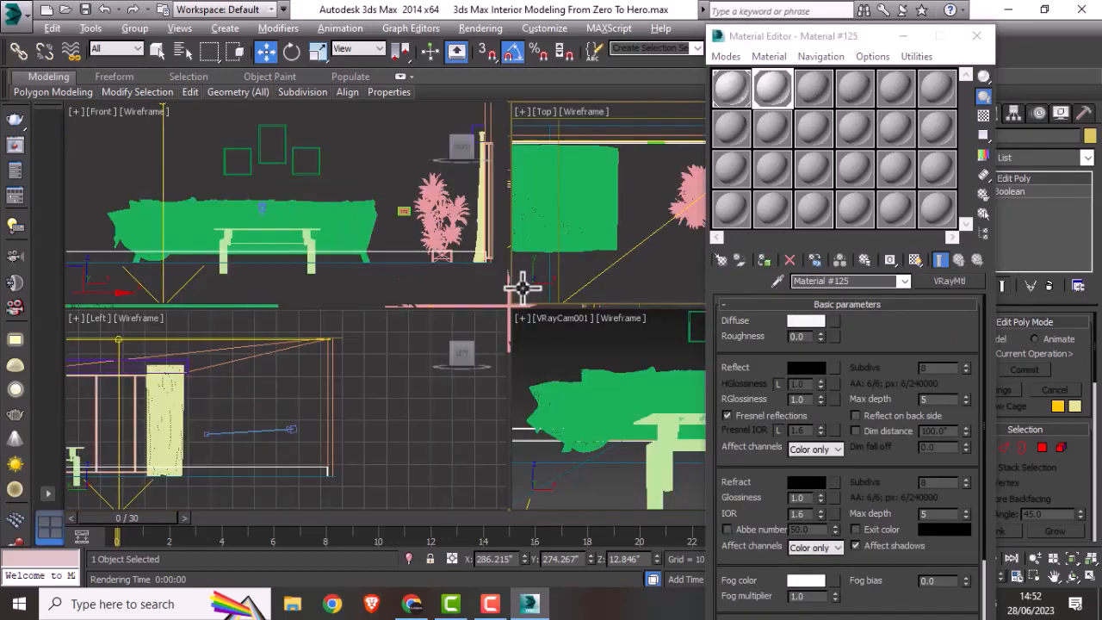
{"action": "middle_click", "coordinate": [622, 386]}
{"action": "key", "text": "alt+w"}
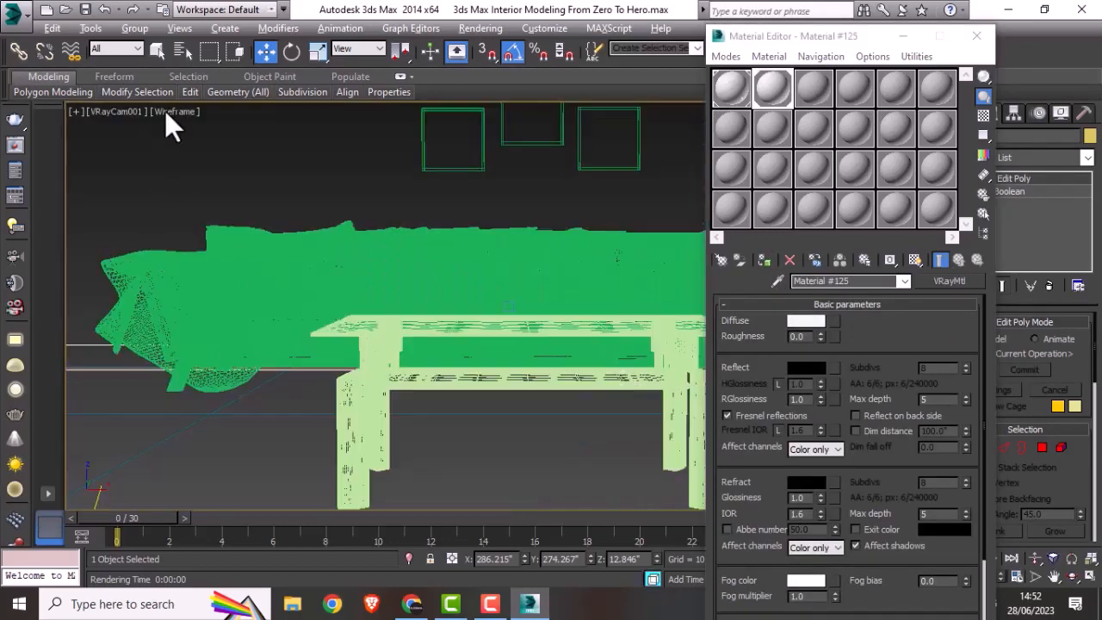
{"action": "left_click", "coordinate": [180, 111]}
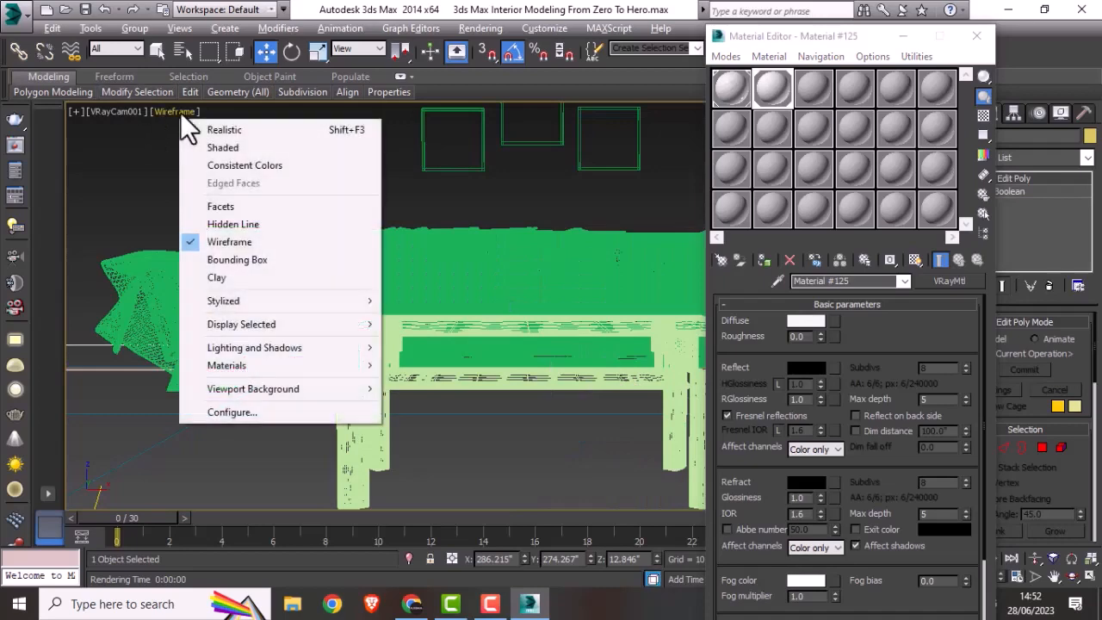
{"action": "left_click", "coordinate": [214, 146]}
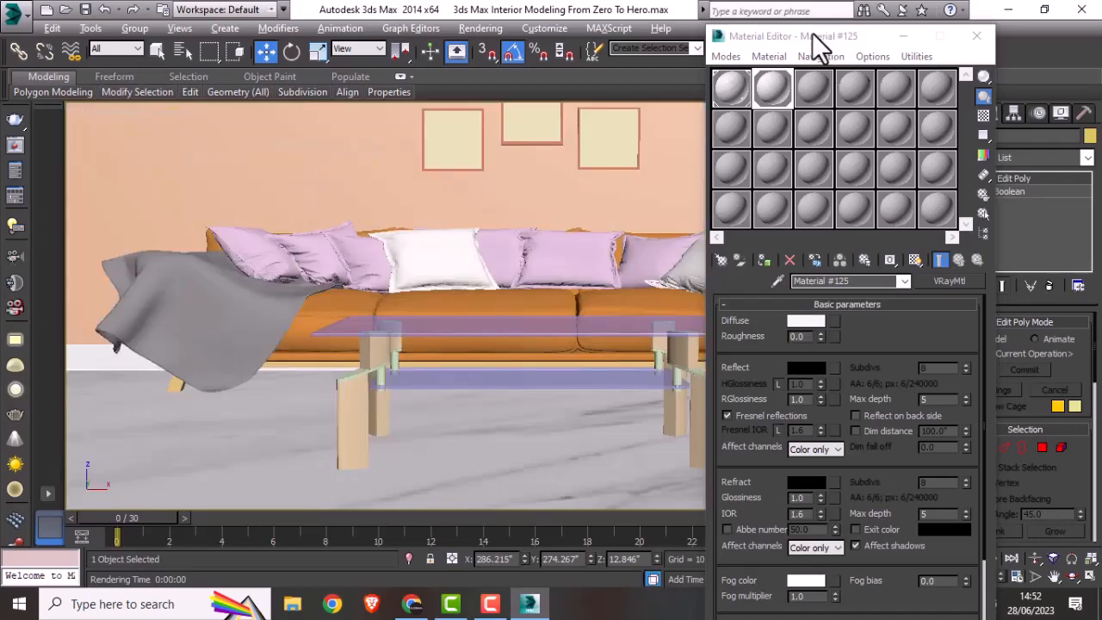
{"action": "left_click_drag", "start_coordinate": [822, 40], "coordinate": [342, 116]}
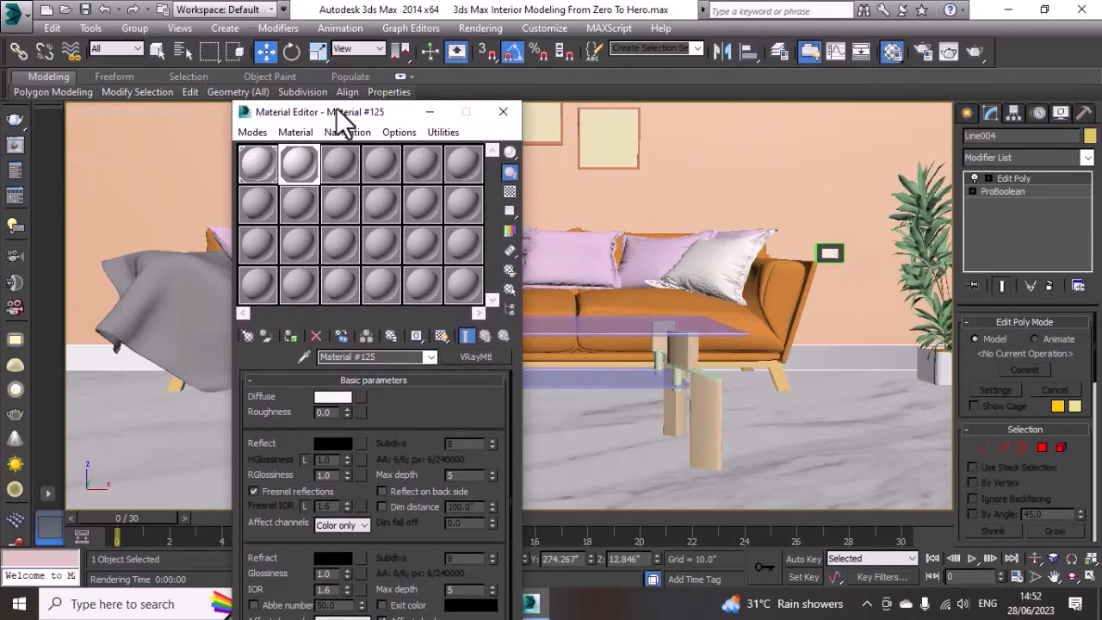
Step: Create a VRayMtl in the third material slot with a light beige diffuse colour of RGB 222, 186, 148
{"action": "left_click", "coordinate": [341, 173]}
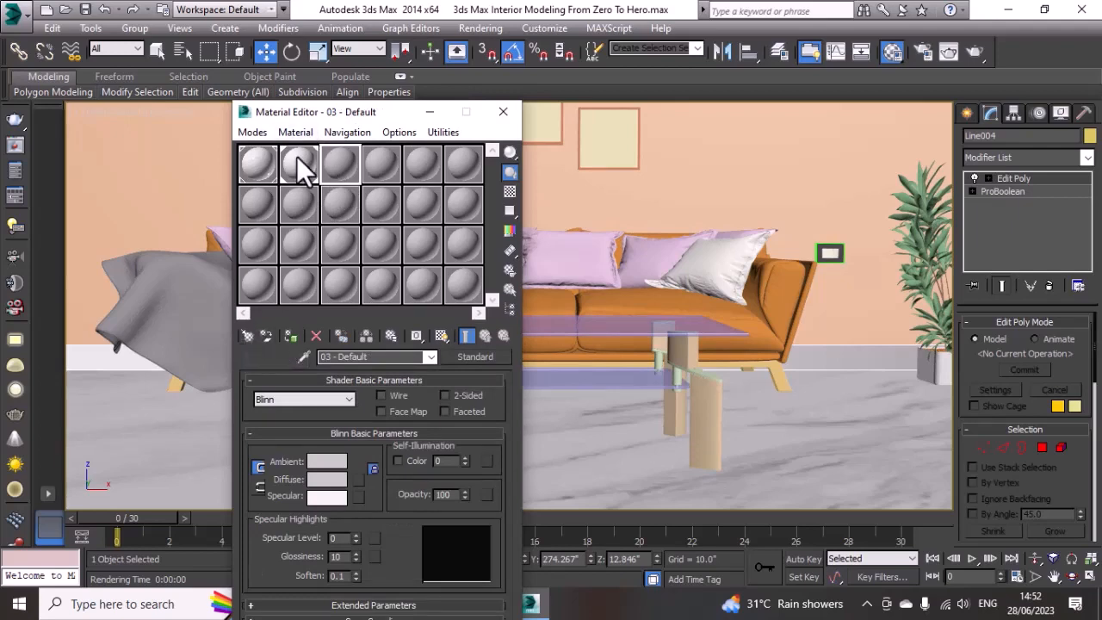
{"action": "left_click", "coordinate": [249, 335]}
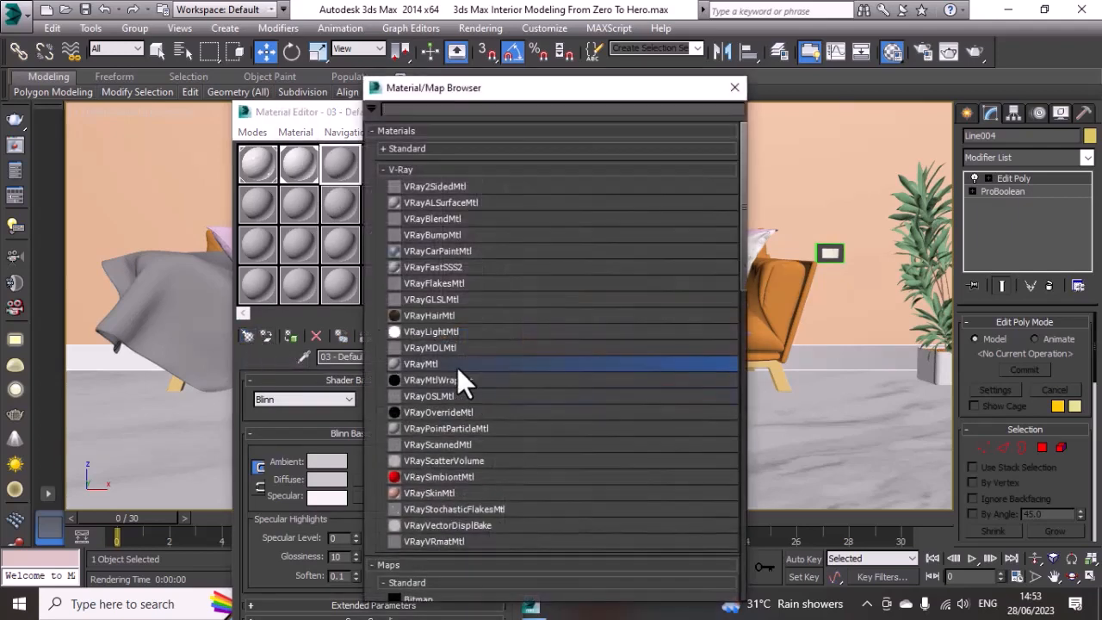
{"action": "double_click", "coordinate": [457, 365]}
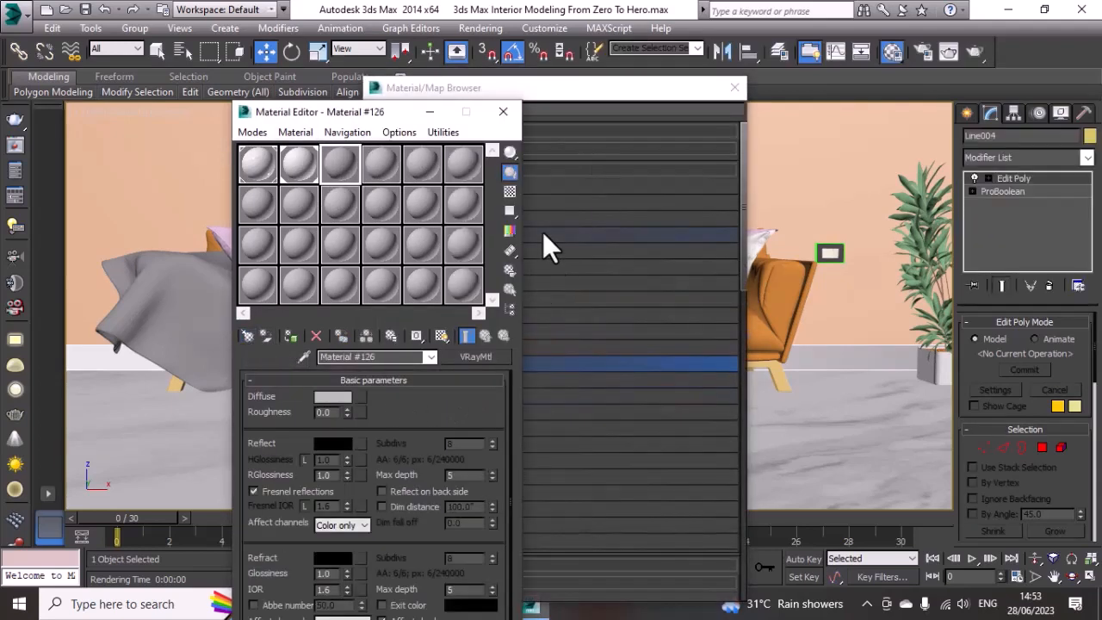
{"action": "left_click", "coordinate": [734, 87]}
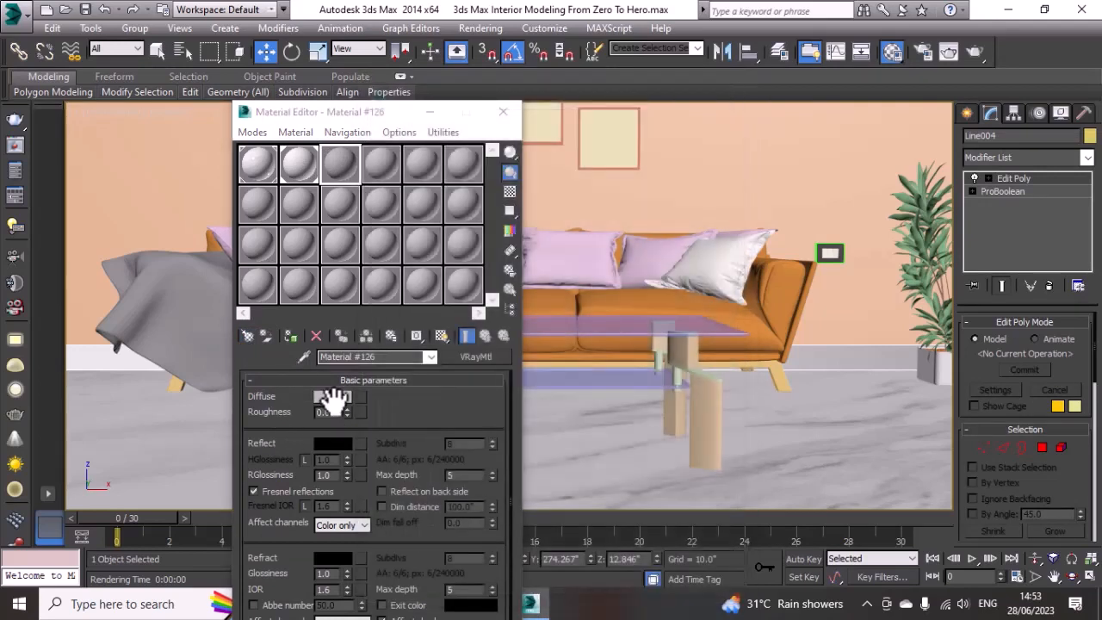
{"action": "left_click", "coordinate": [333, 397]}
{"action": "left_click_drag", "start_coordinate": [349, 145], "coordinate": [337, 140]}
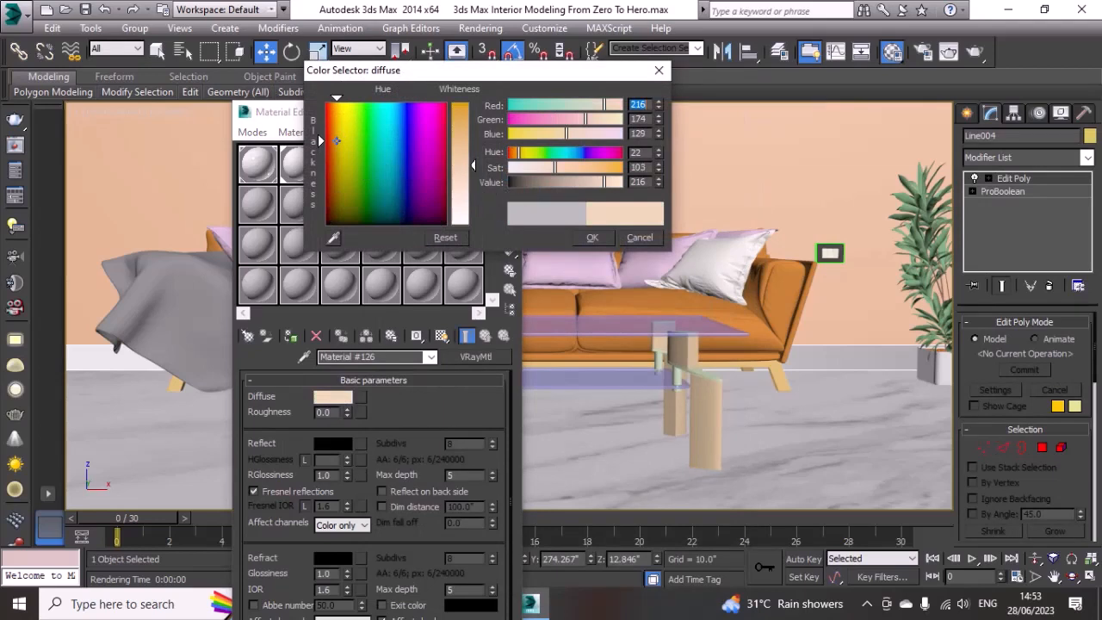
{"action": "left_click_drag", "start_coordinate": [473, 164], "coordinate": [473, 174]}
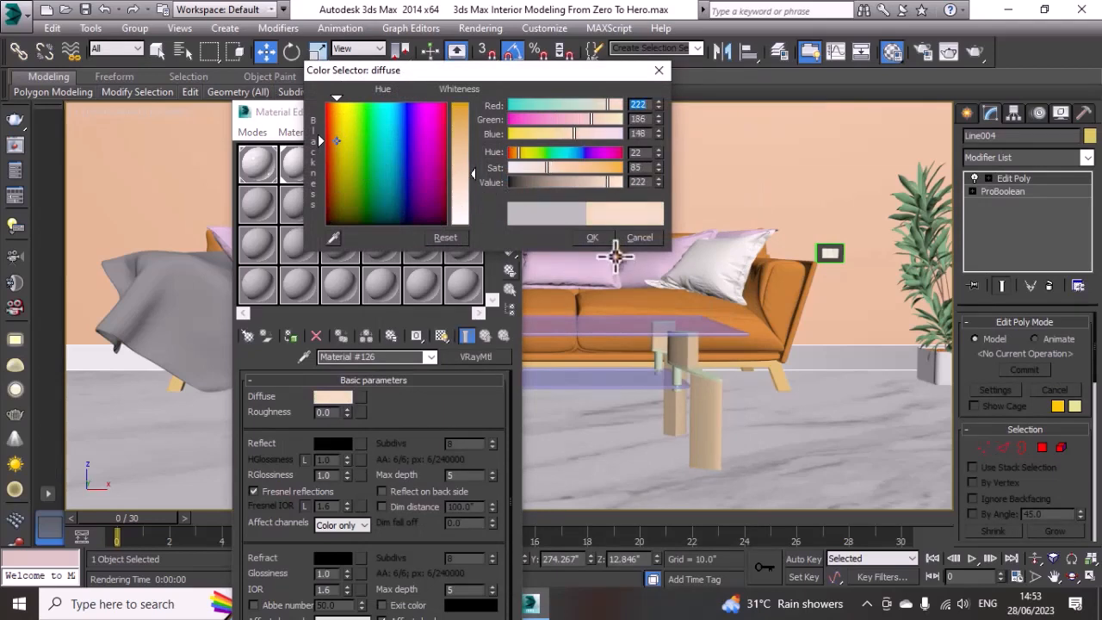
{"action": "left_click", "coordinate": [593, 238]}
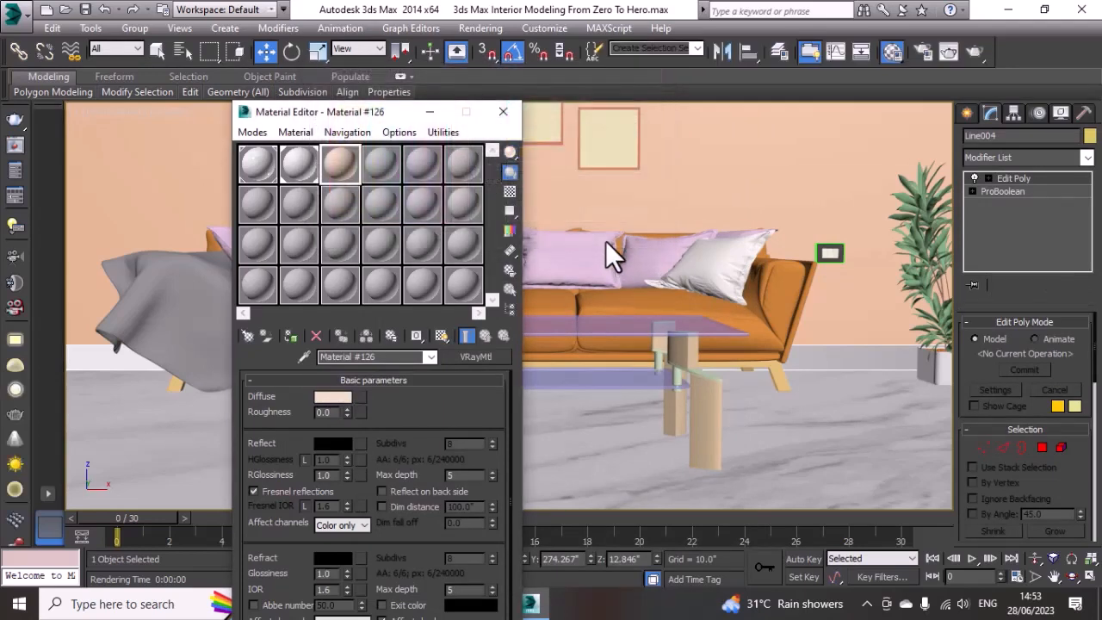
Step: Assign the beige VRayMtl to the room walls, Rectangle001, and close the Material Editor
{"action": "left_click", "coordinate": [654, 187]}
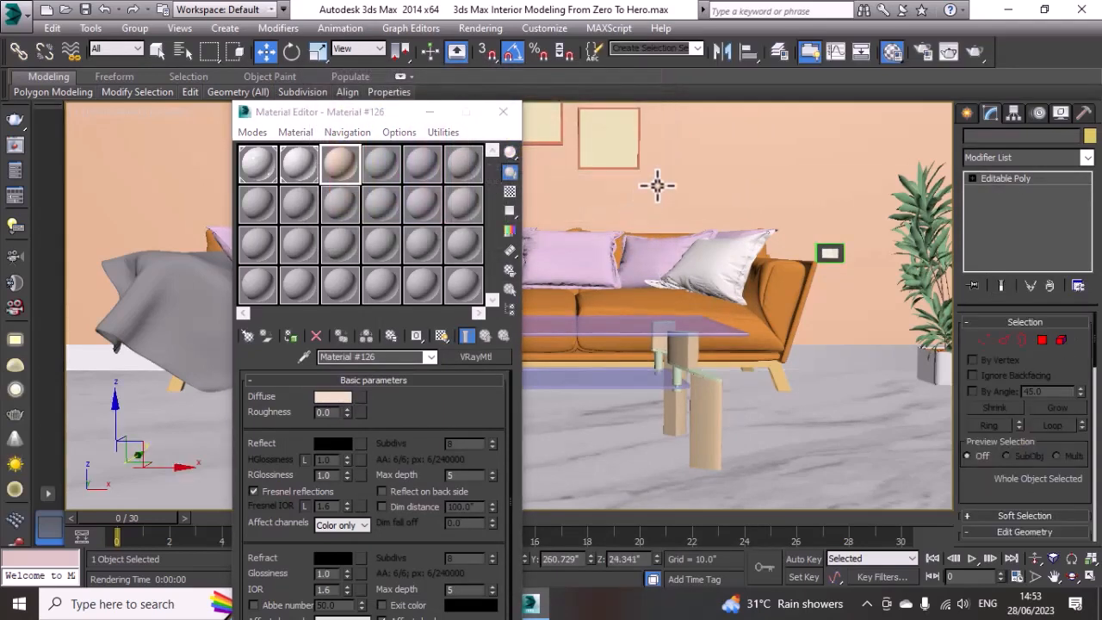
{"action": "left_click", "coordinate": [291, 335]}
{"action": "left_click", "coordinate": [499, 114]}
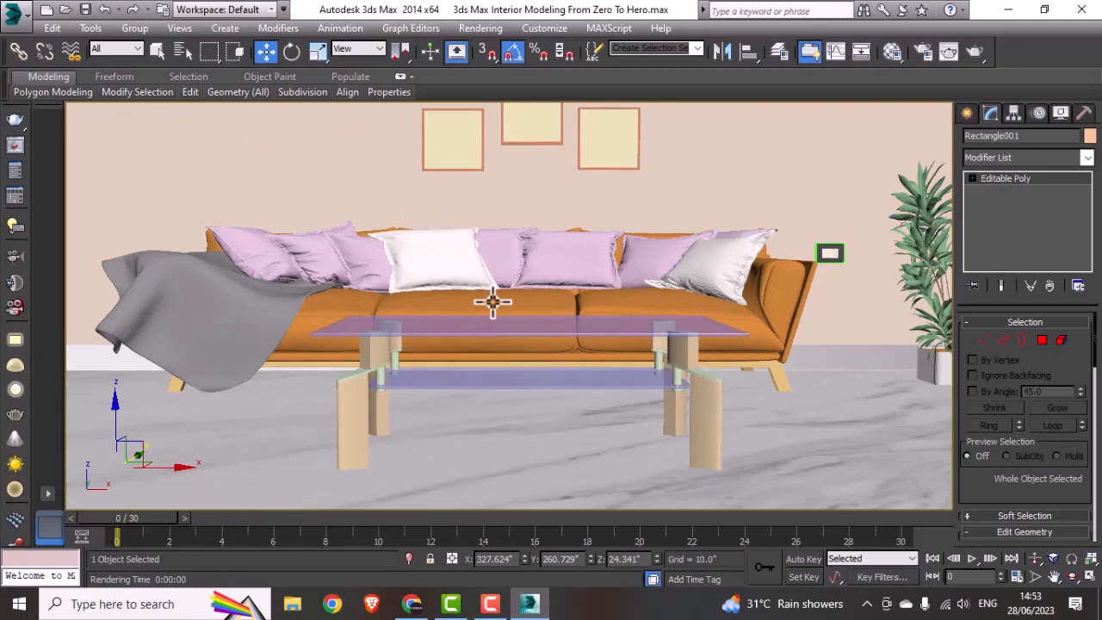
Step: Save the scene and test-render the camera view, cancelling at the light cache stage and closing the frame buffer
{"action": "key", "text": "ctrl+s"}
{"action": "key", "text": "shift+q"}
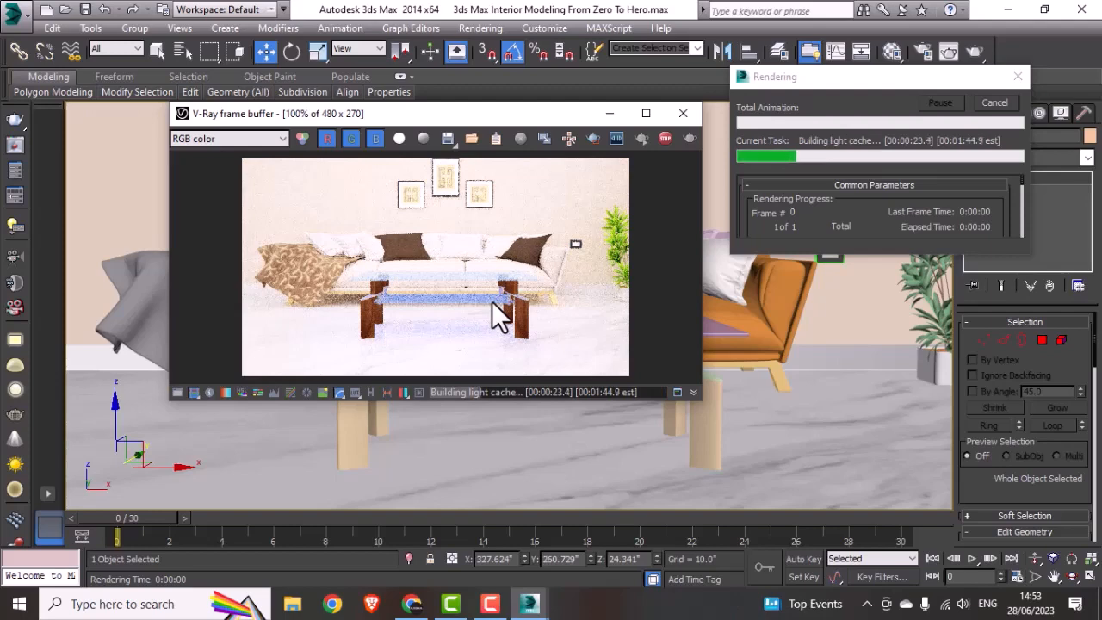
{"action": "left_click", "coordinate": [682, 113]}
{"action": "left_click", "coordinate": [1013, 102]}
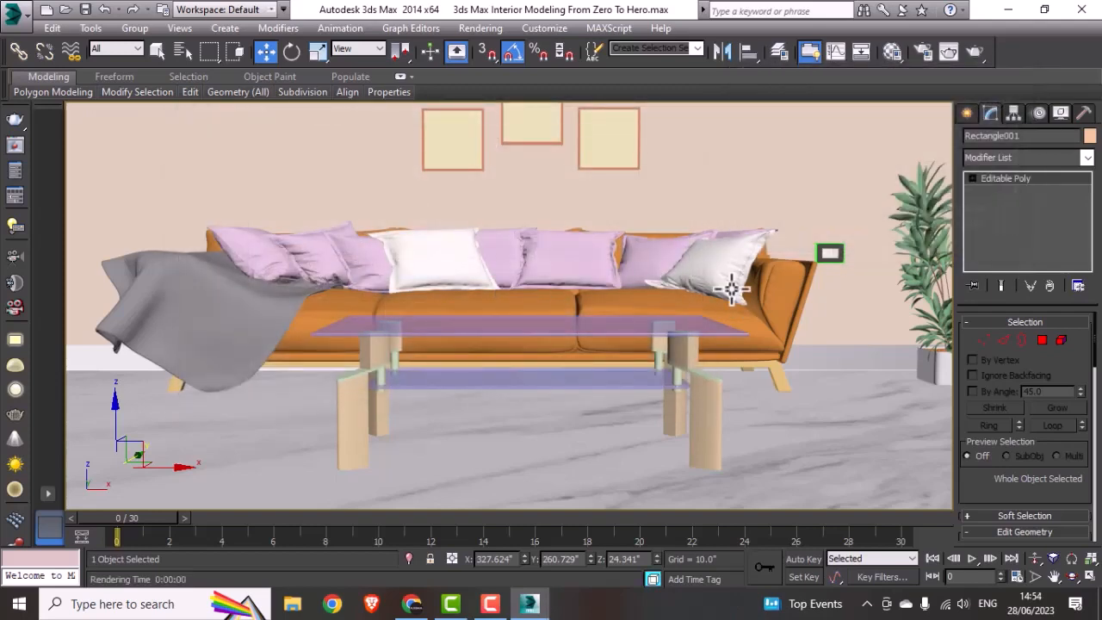
Step: Select VRayLight001 above the room in the Left view and set its multiplier to 15
{"action": "key", "text": "alt+w"}
{"action": "middle_click", "coordinate": [347, 364]}
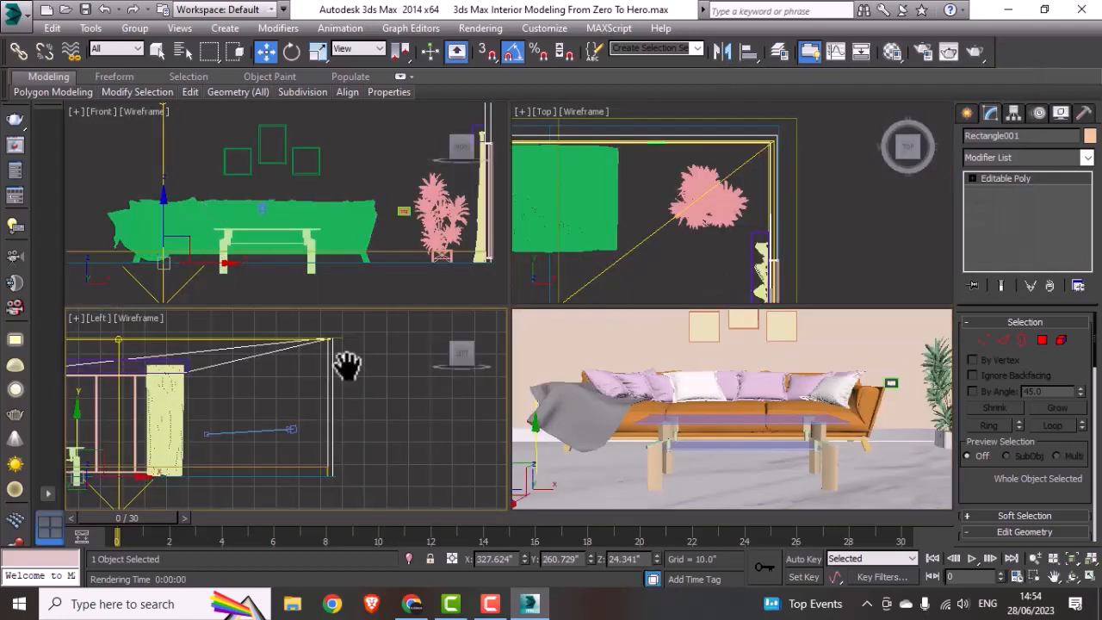
{"action": "key", "text": "alt+w"}
{"action": "middle_click_drag", "start_coordinate": [347, 365], "coordinate": [613, 328]}
{"action": "left_click", "coordinate": [357, 480]}
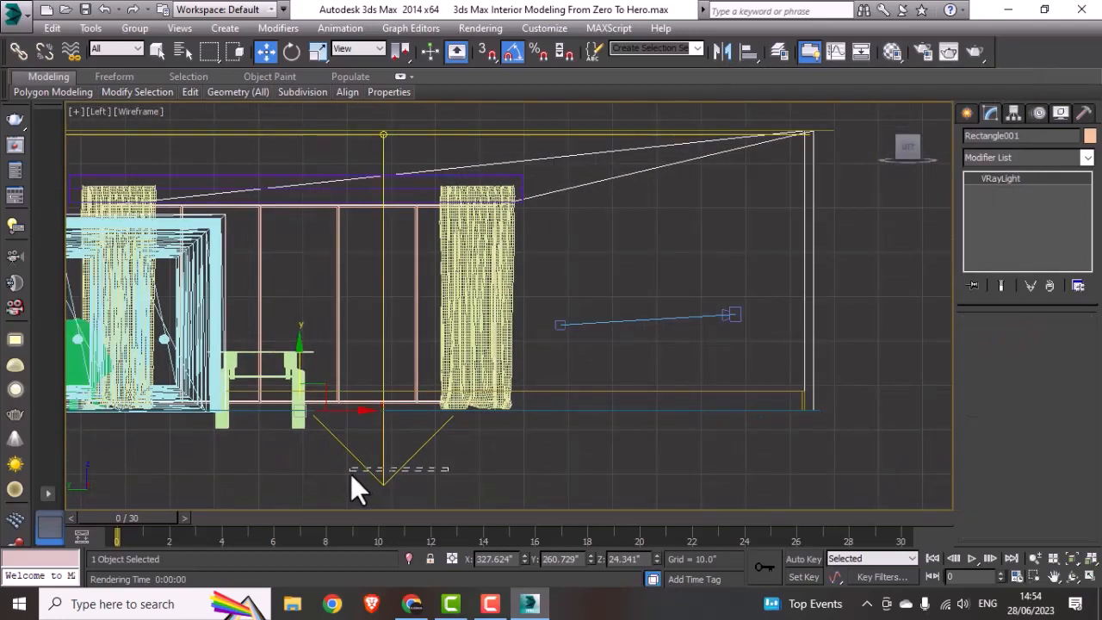
{"action": "double_click", "coordinate": [1057, 425]}
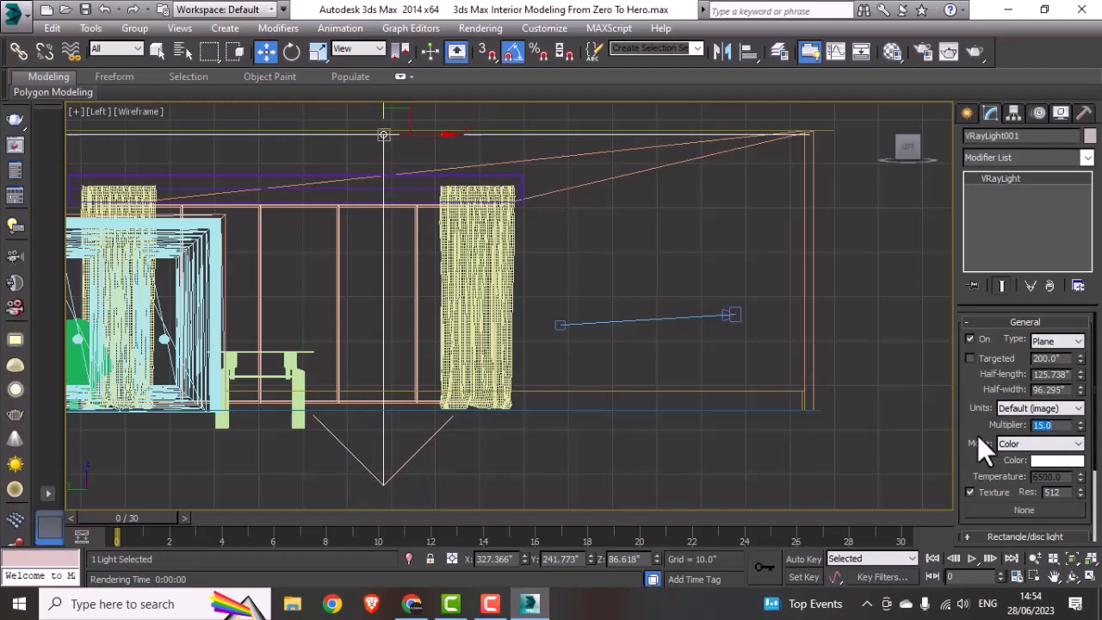
Step: Show the window wall from outside in a perspective view and select the window's glass plane, Plane002
{"action": "key", "text": "alt+w"}
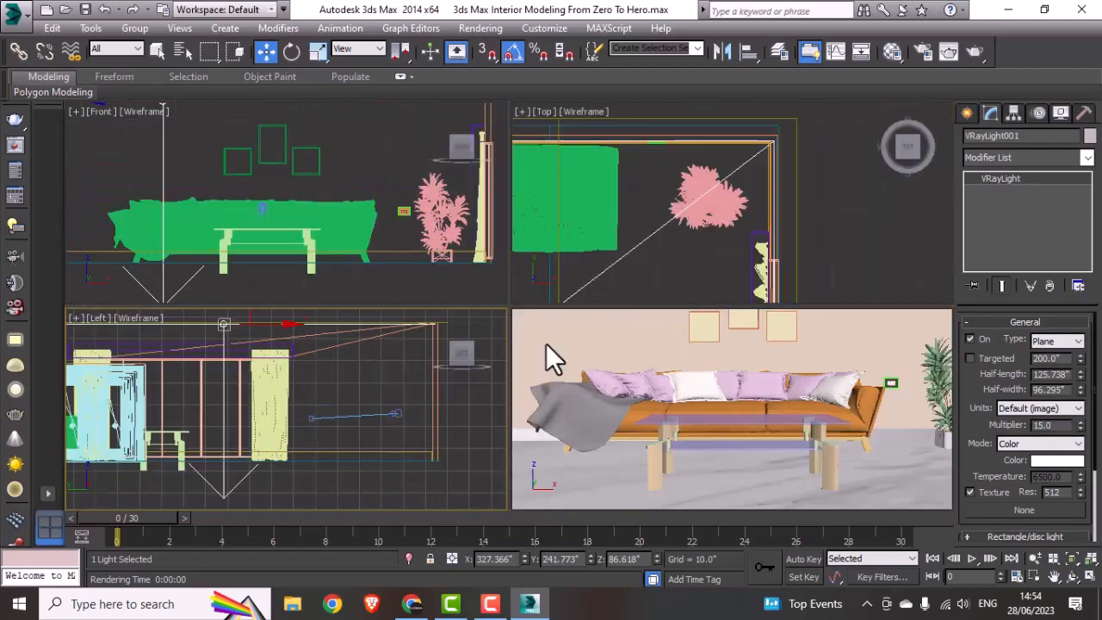
{"action": "key", "text": "alt+w"}
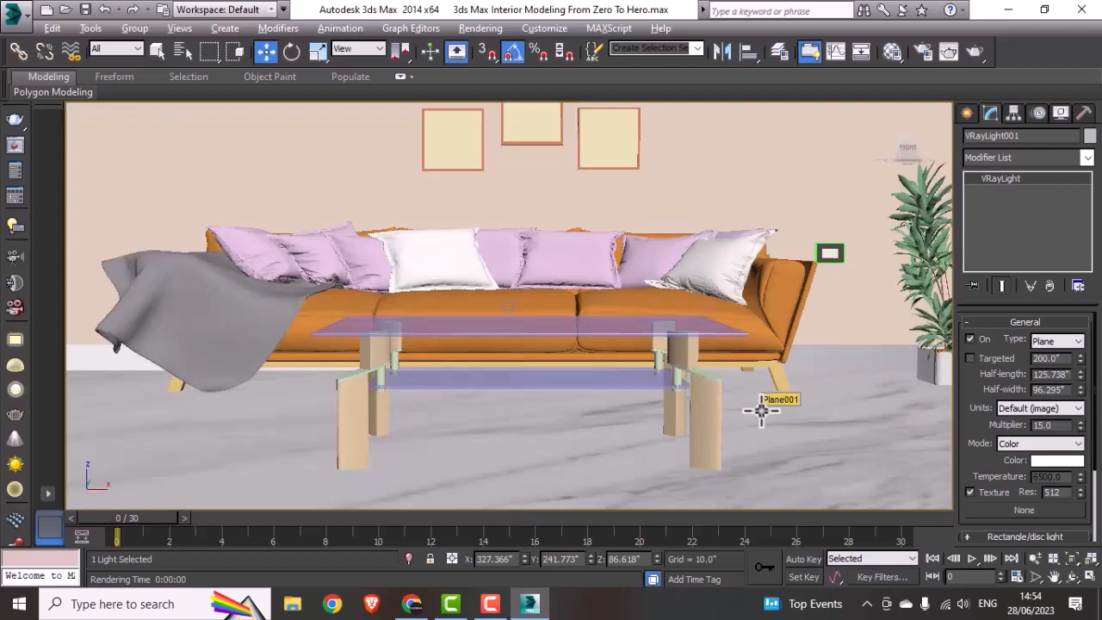
{"action": "key", "text": "f"}
{"action": "key", "text": "p"}
{"action": "middle_click_drag", "start_coordinate": [713, 401], "coordinate": [616, 382], "text": "alt"}
{"action": "scroll", "coordinate": [613, 376], "scroll_direction": "up", "scroll_amount": 6}
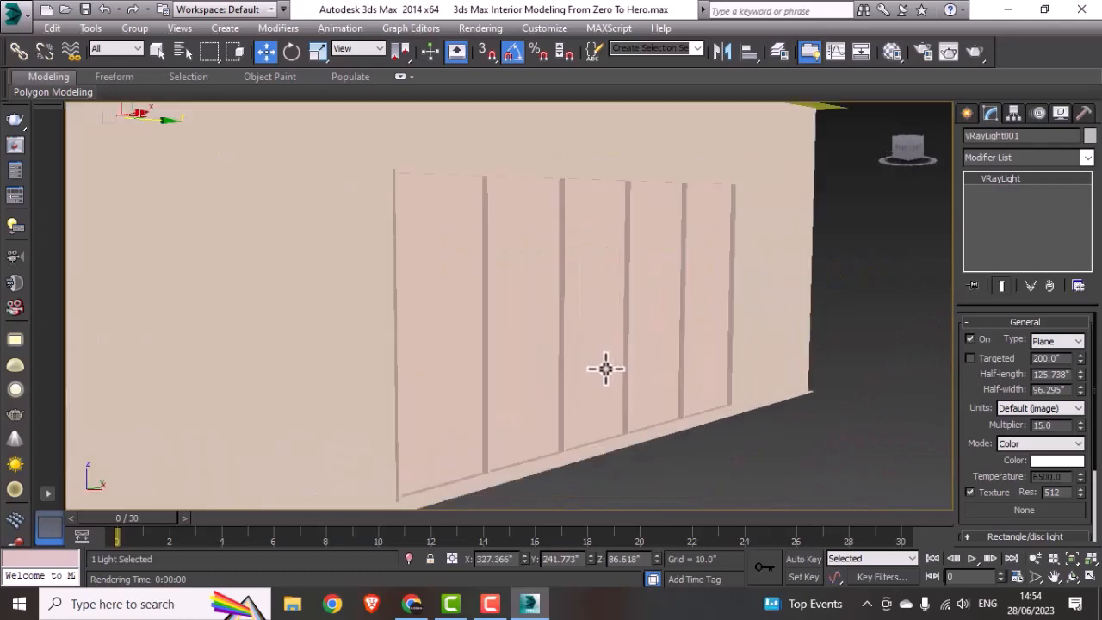
{"action": "left_click", "coordinate": [605, 368]}
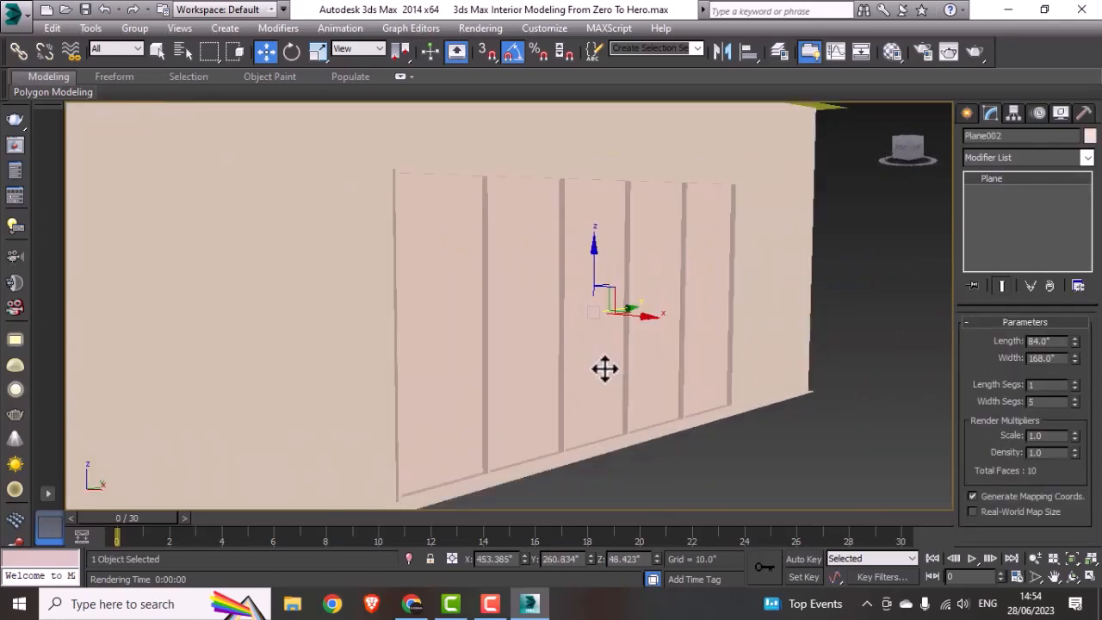
Step: Create a VRayMtl in the fourth material slot with a pure white diffuse colour of RGB 255, 255, 255
{"action": "key", "text": "m"}
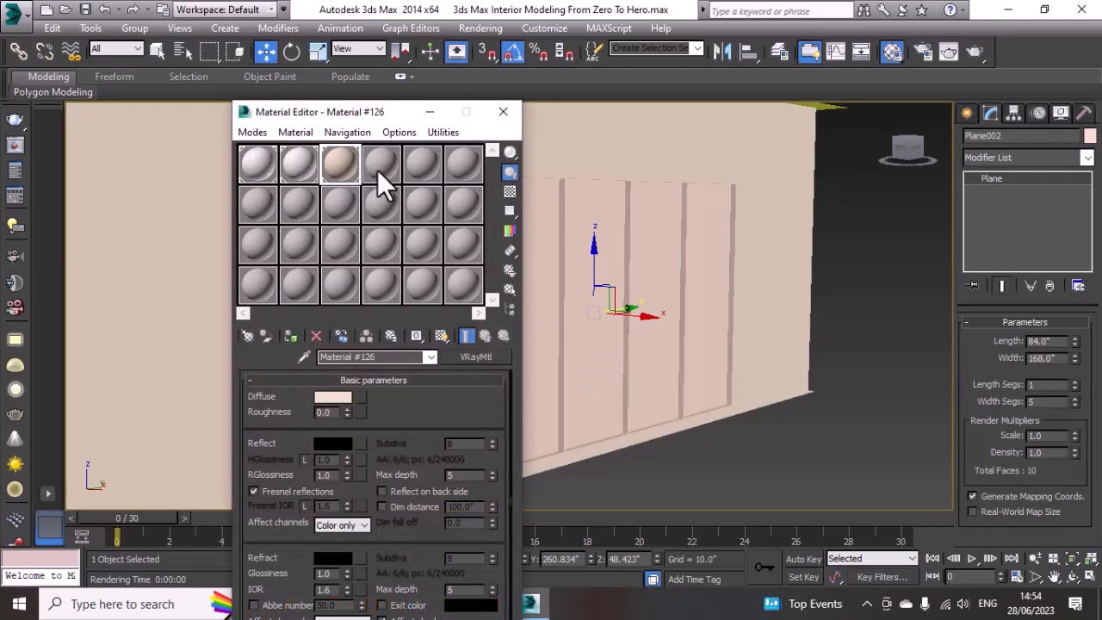
{"action": "left_click", "coordinate": [375, 171]}
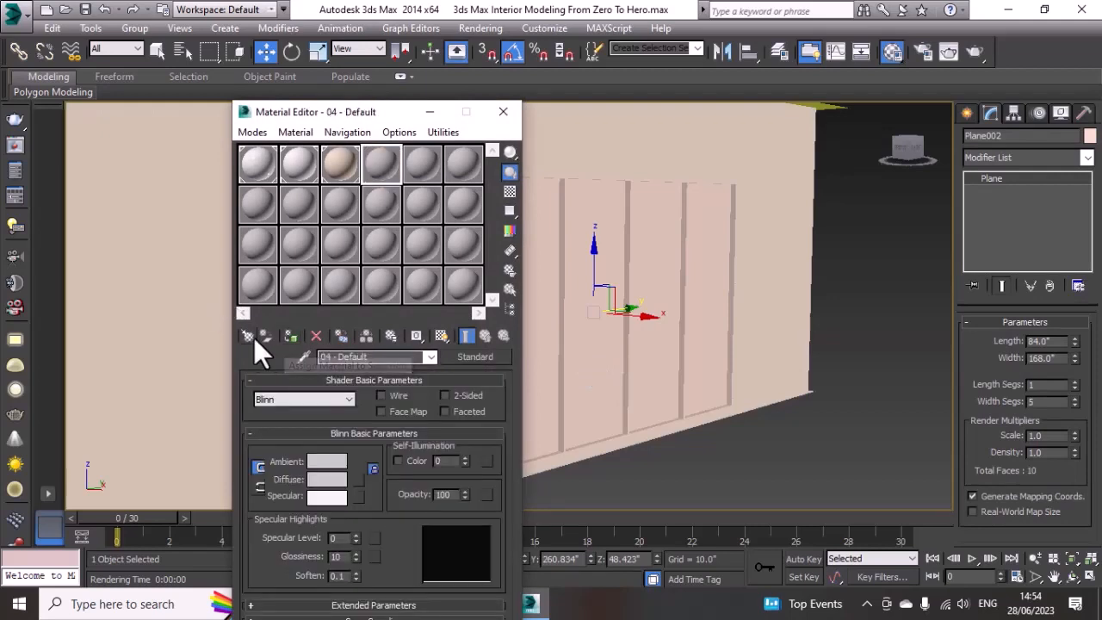
{"action": "left_click", "coordinate": [249, 336]}
{"action": "double_click", "coordinate": [439, 364]}
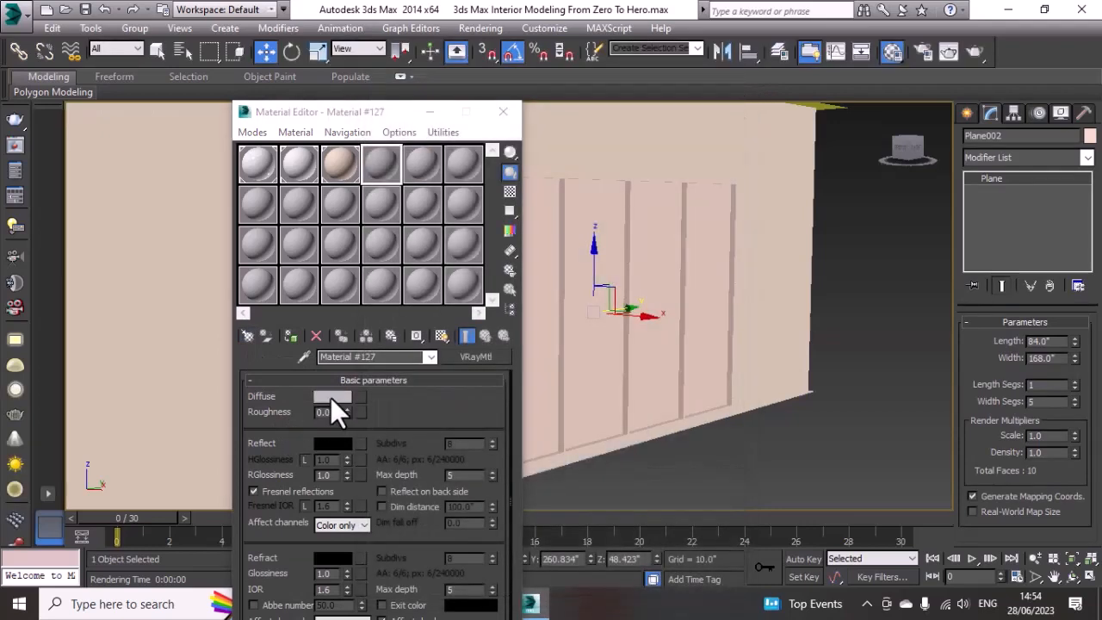
{"action": "left_click", "coordinate": [332, 397]}
{"action": "left_click_drag", "start_coordinate": [461, 153], "coordinate": [465, 225]}
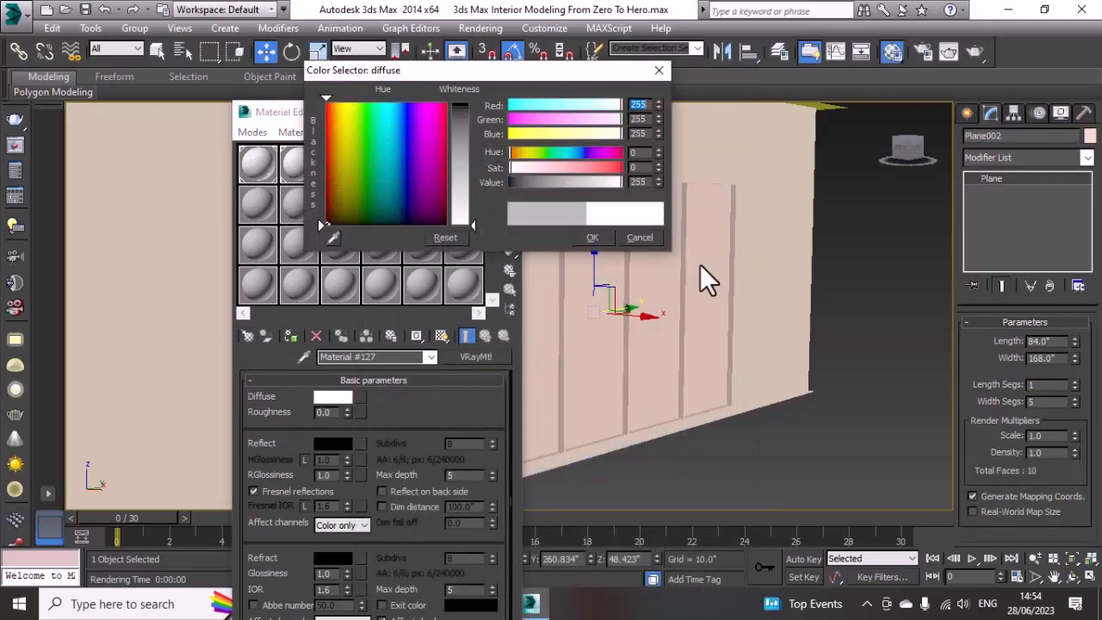
{"action": "left_click", "coordinate": [592, 237]}
Step: Give the fourth-slot glass material a white reflection colour and a reflection glossiness of 0.95
{"action": "scroll", "coordinate": [472, 413], "scroll_direction": "down", "scroll_amount": 2}
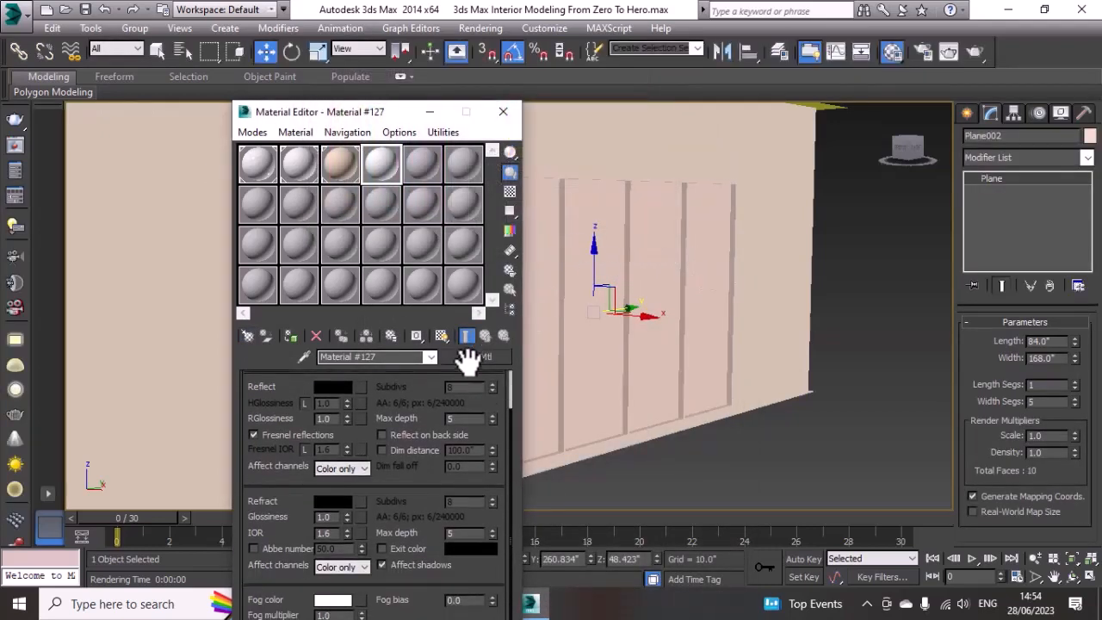
{"action": "left_click", "coordinate": [330, 416]}
{"action": "left_click_drag", "start_coordinate": [463, 155], "coordinate": [468, 228]}
{"action": "left_click", "coordinate": [592, 238]}
{"action": "double_click", "coordinate": [323, 442]}
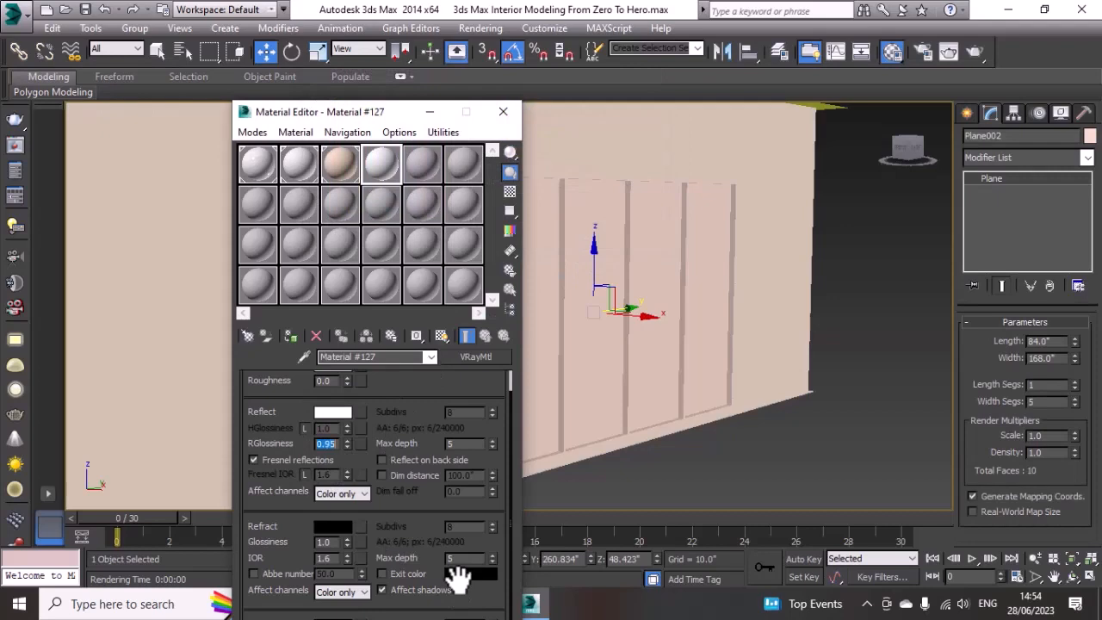
Step: Give the glass material a white refraction colour and a refraction glossiness of 0.8
{"action": "scroll", "coordinate": [430, 415], "scroll_direction": "down", "scroll_amount": 3}
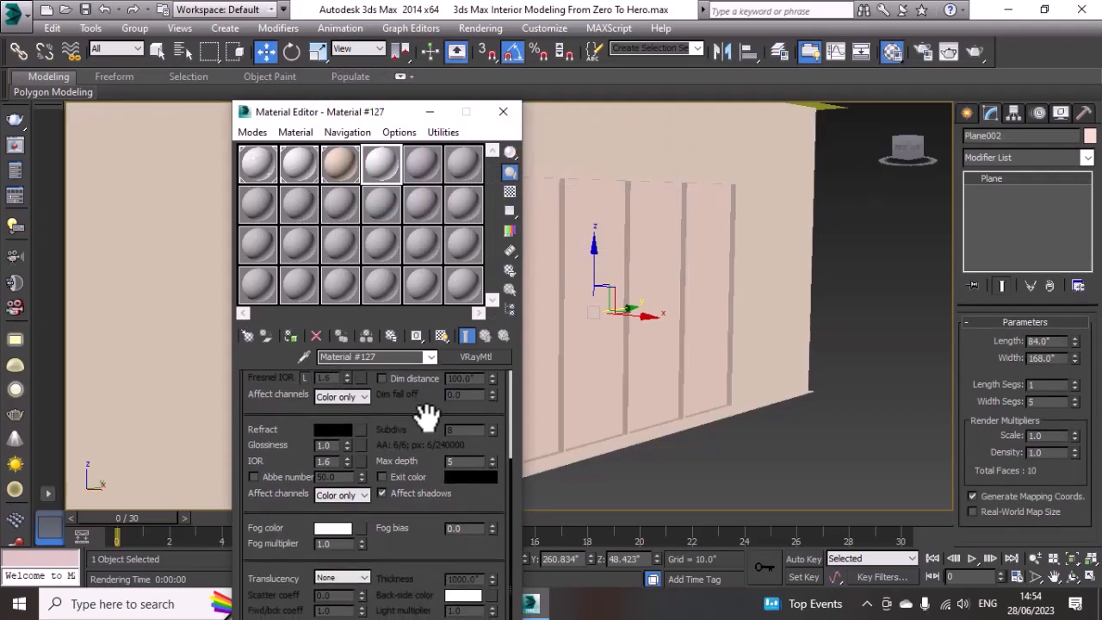
{"action": "left_click", "coordinate": [325, 431]}
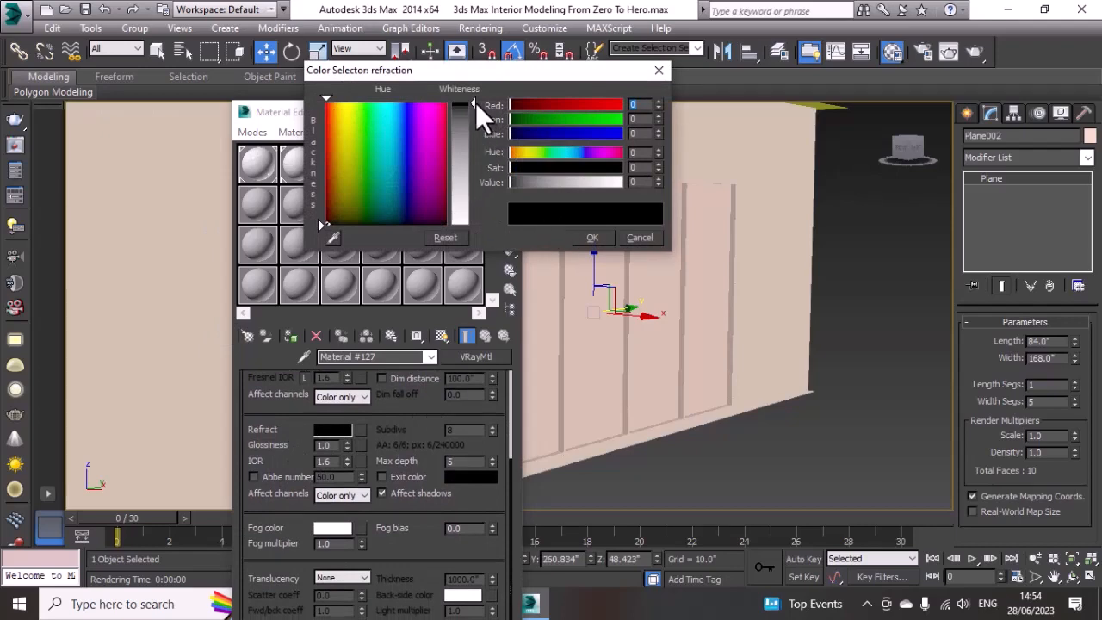
{"action": "left_click_drag", "start_coordinate": [476, 102], "coordinate": [472, 146]}
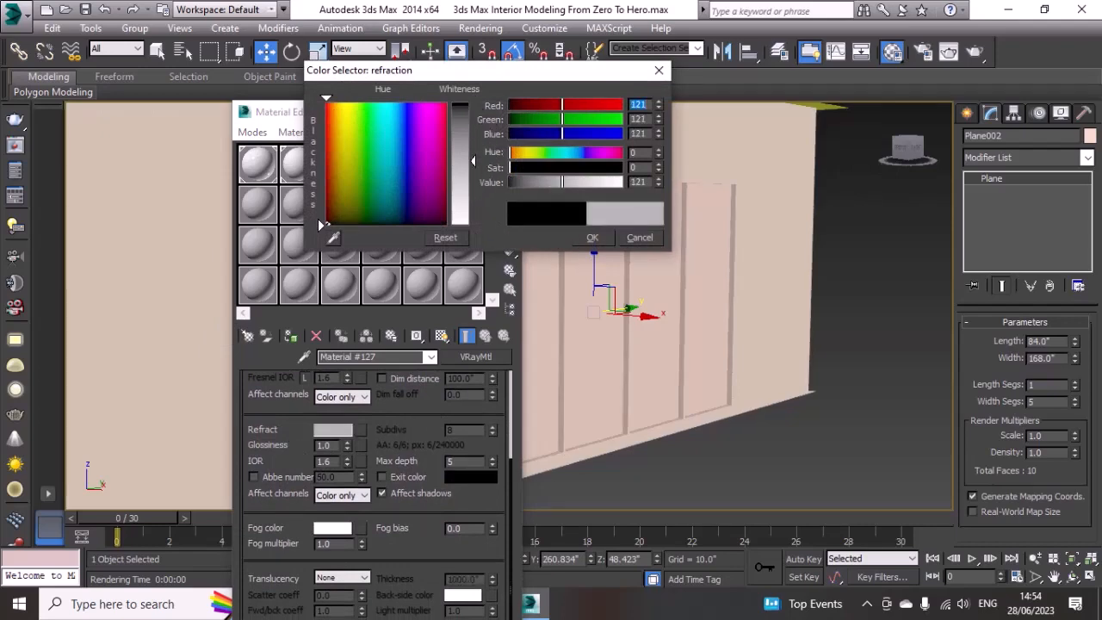
{"action": "left_click_drag", "start_coordinate": [473, 161], "coordinate": [473, 225]}
{"action": "left_click", "coordinate": [601, 239]}
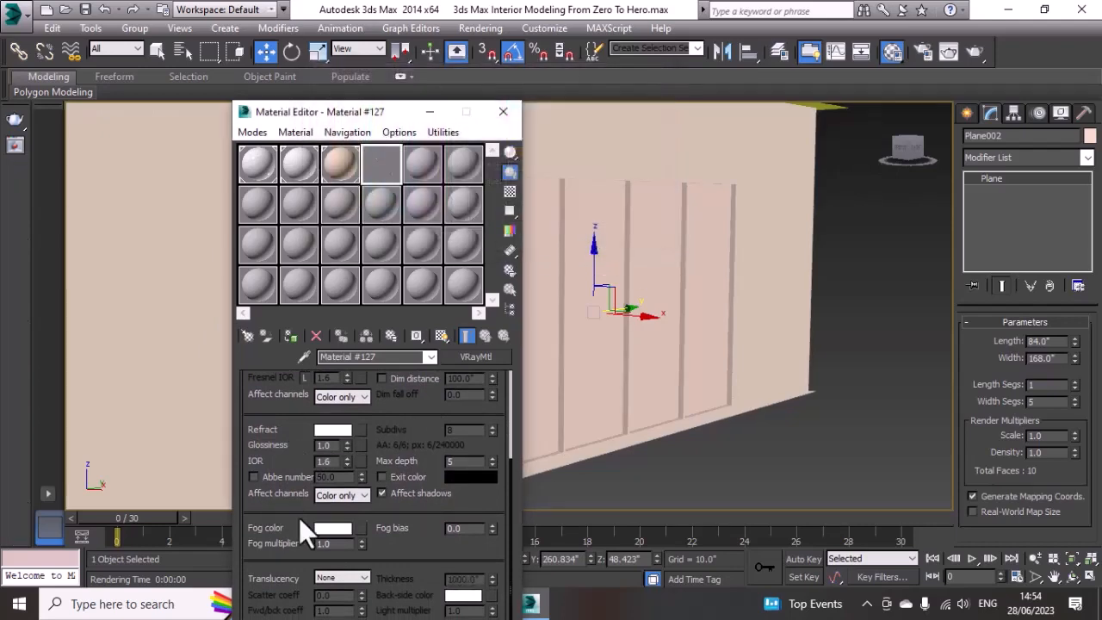
{"action": "double_click", "coordinate": [327, 445]}
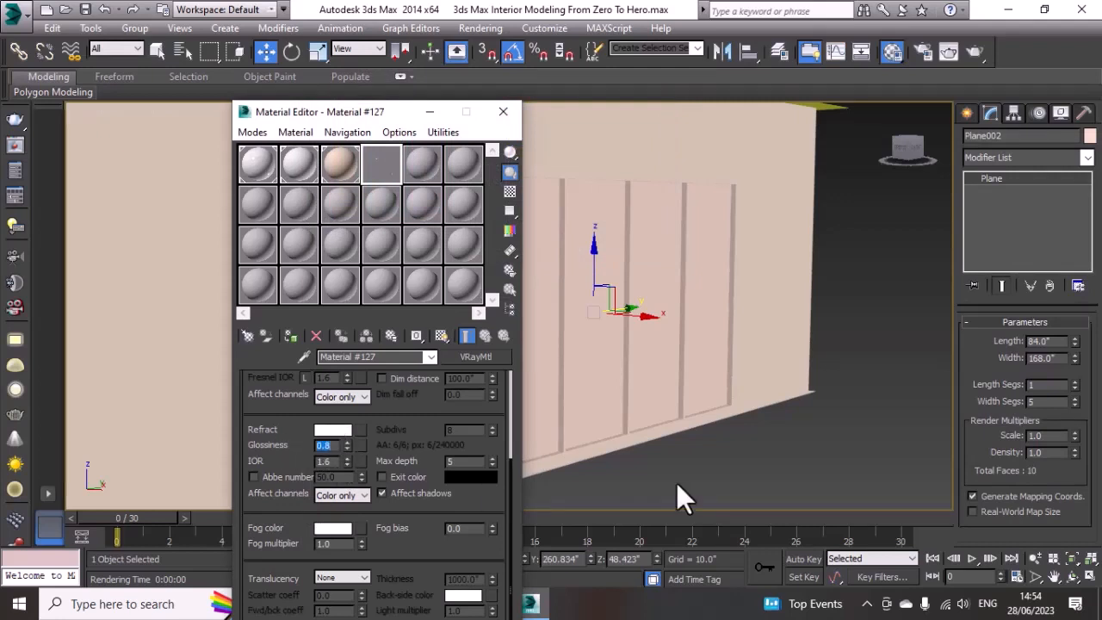
Step: Turn on the checkered sample background for the glass material and inspect its enlarged preview
{"action": "left_click", "coordinate": [514, 193]}
{"action": "double_click", "coordinate": [386, 163]}
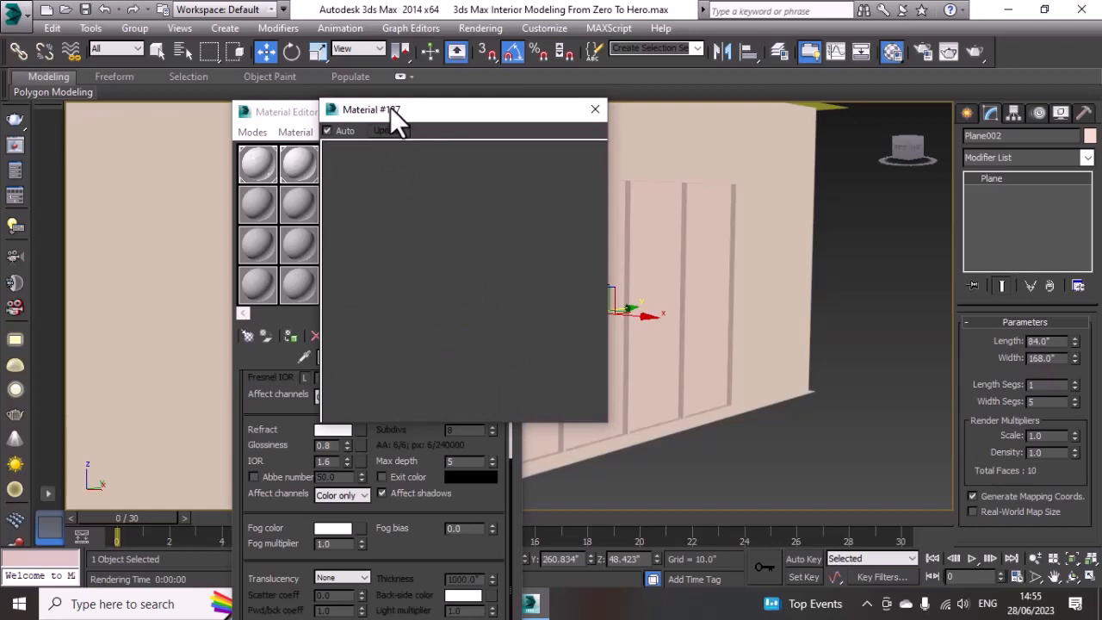
{"action": "left_click_drag", "start_coordinate": [388, 108], "coordinate": [422, 110]}
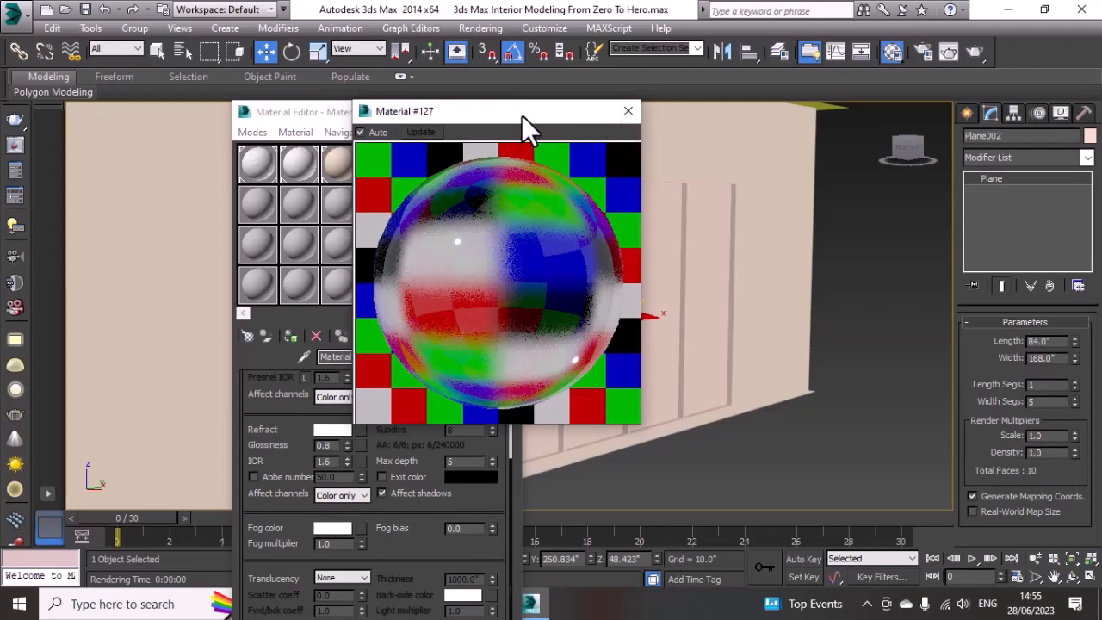
{"action": "key", "text": "Escape"}
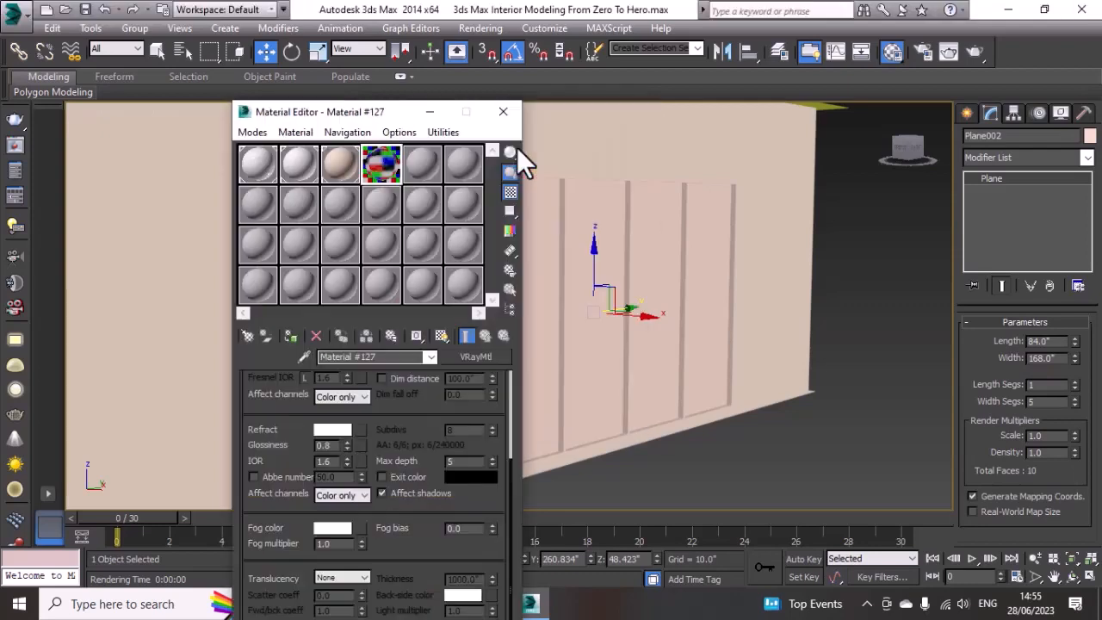
Step: Move the Material Editor clear of the window and assign the glass material to Plane002
{"action": "left_click", "coordinate": [502, 113]}
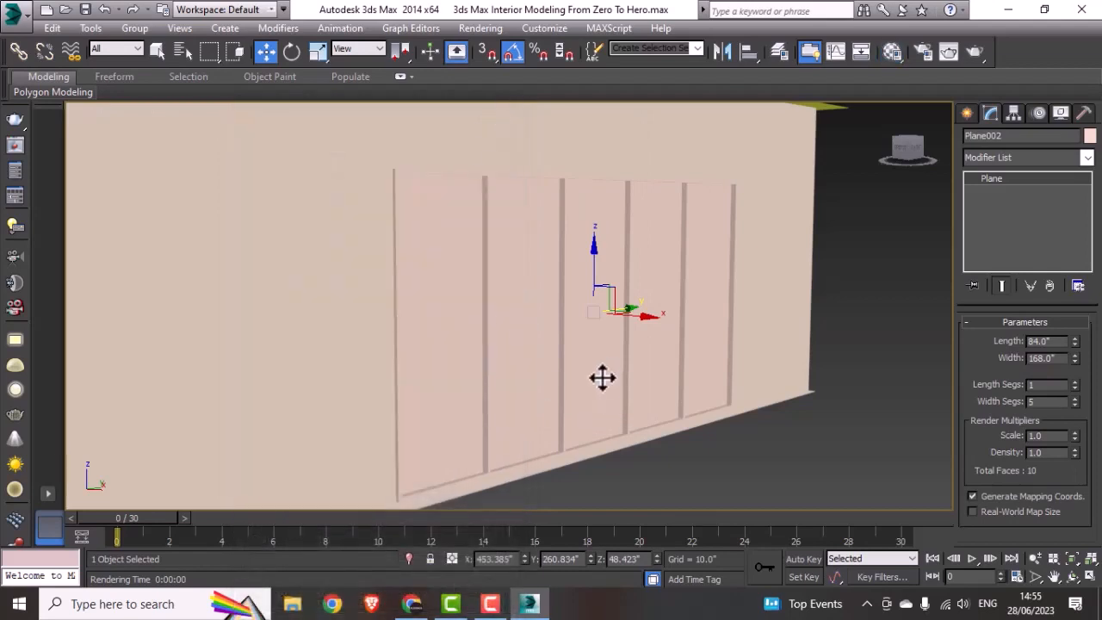
{"action": "key", "text": "m"}
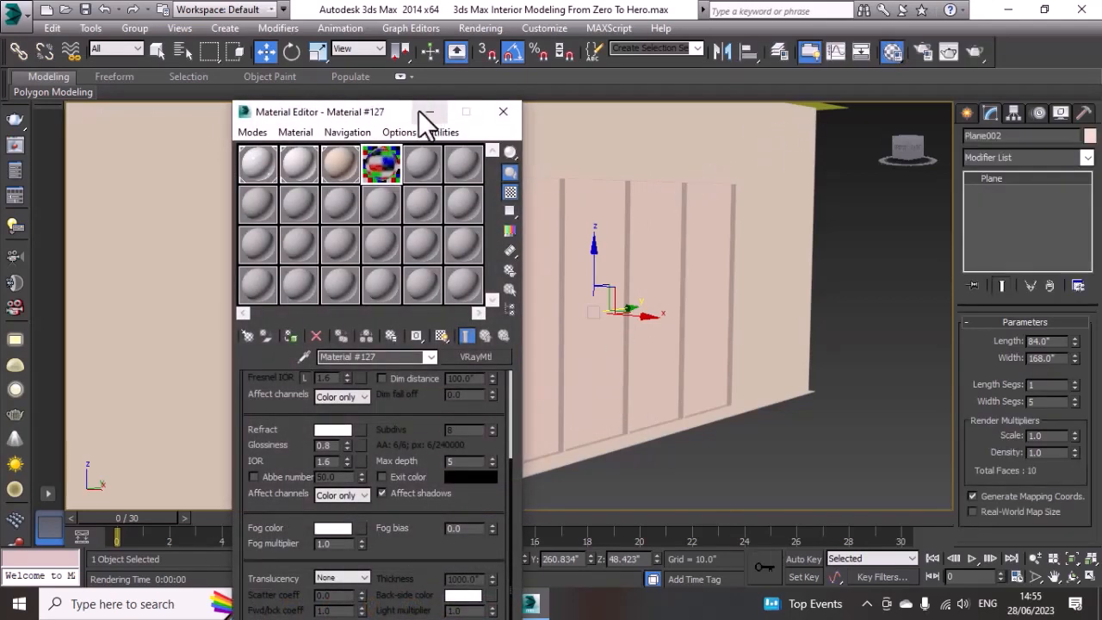
{"action": "left_click_drag", "start_coordinate": [418, 110], "coordinate": [906, 107]}
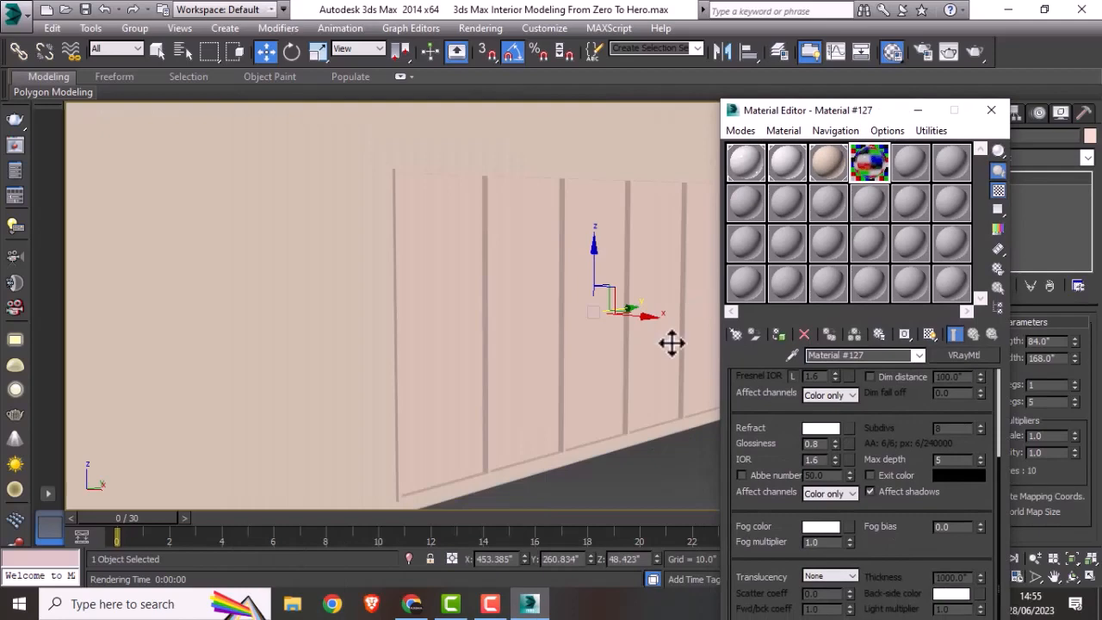
{"action": "left_click", "coordinate": [780, 337]}
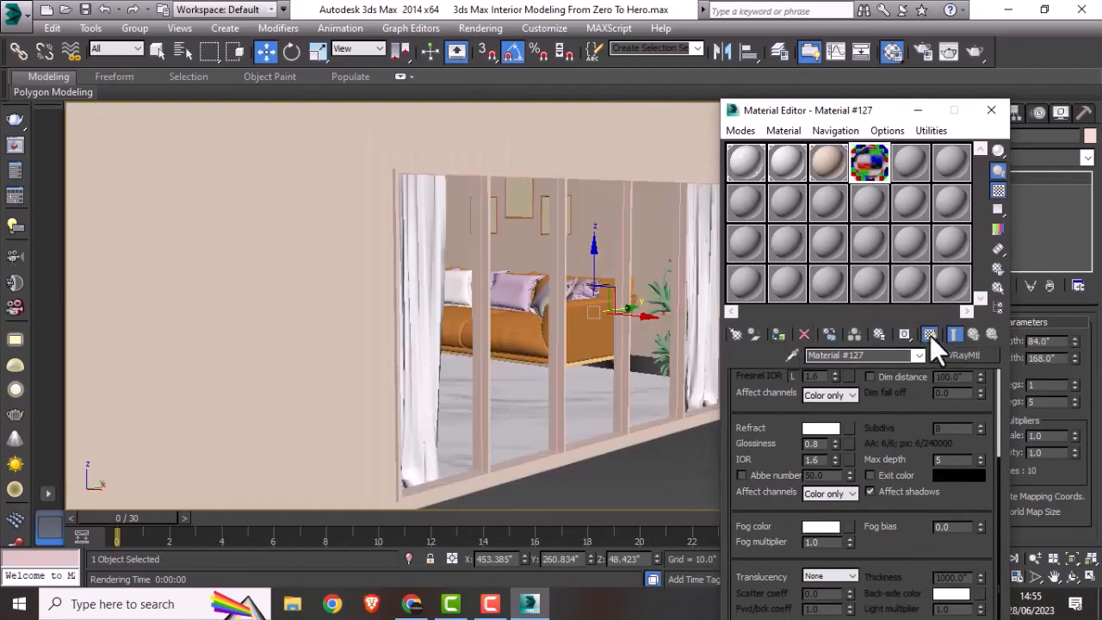
Step: Create a VRayMtl in the fifth material slot with a light grey diffuse colour of RGB 191, 191, 191
{"action": "left_click", "coordinate": [909, 163]}
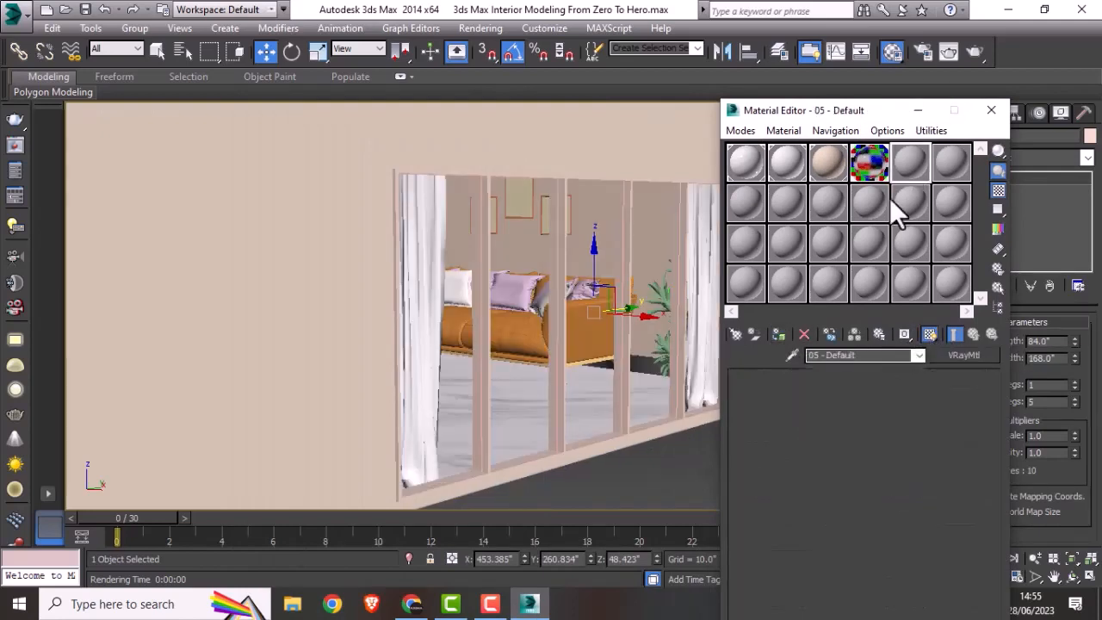
{"action": "left_click", "coordinate": [736, 335]}
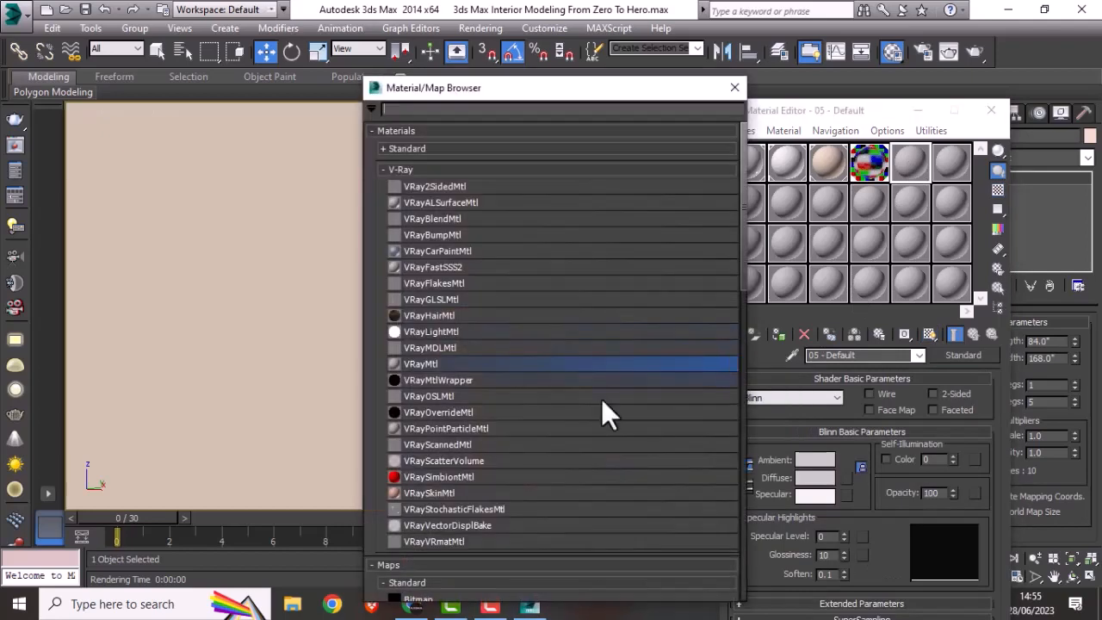
{"action": "double_click", "coordinate": [445, 363]}
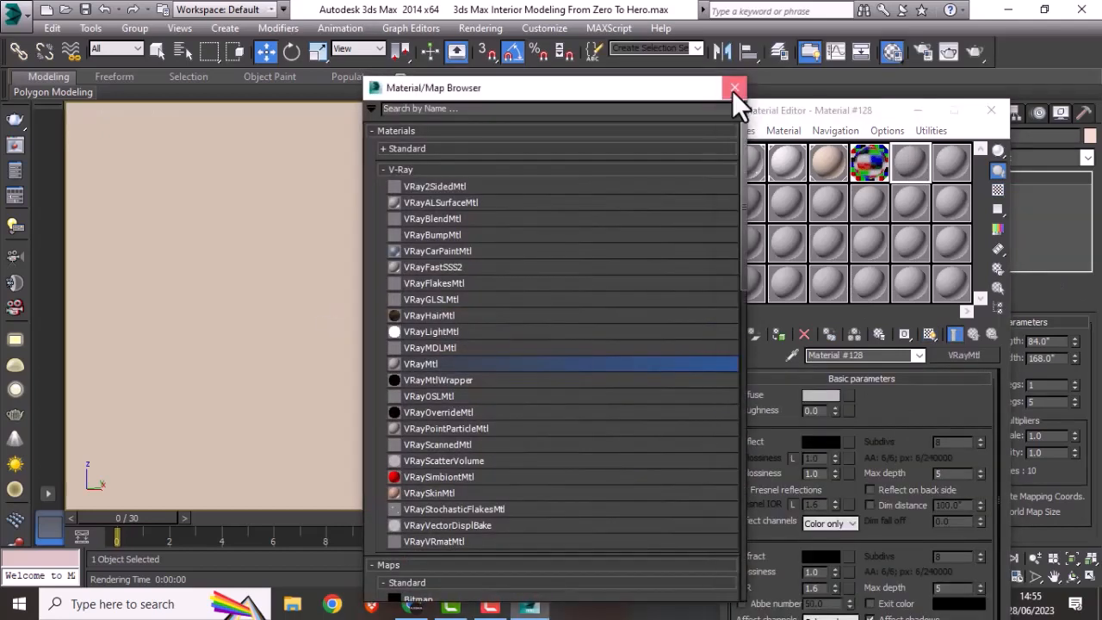
{"action": "left_click", "coordinate": [734, 88]}
{"action": "left_click", "coordinate": [818, 394]}
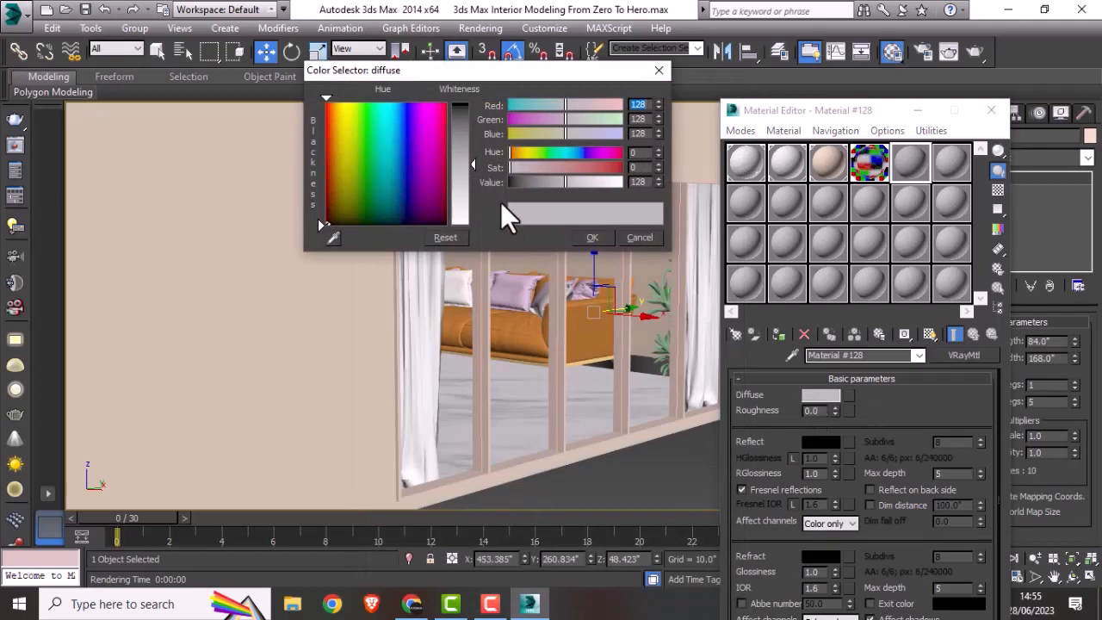
{"action": "left_click_drag", "start_coordinate": [476, 168], "coordinate": [473, 196]}
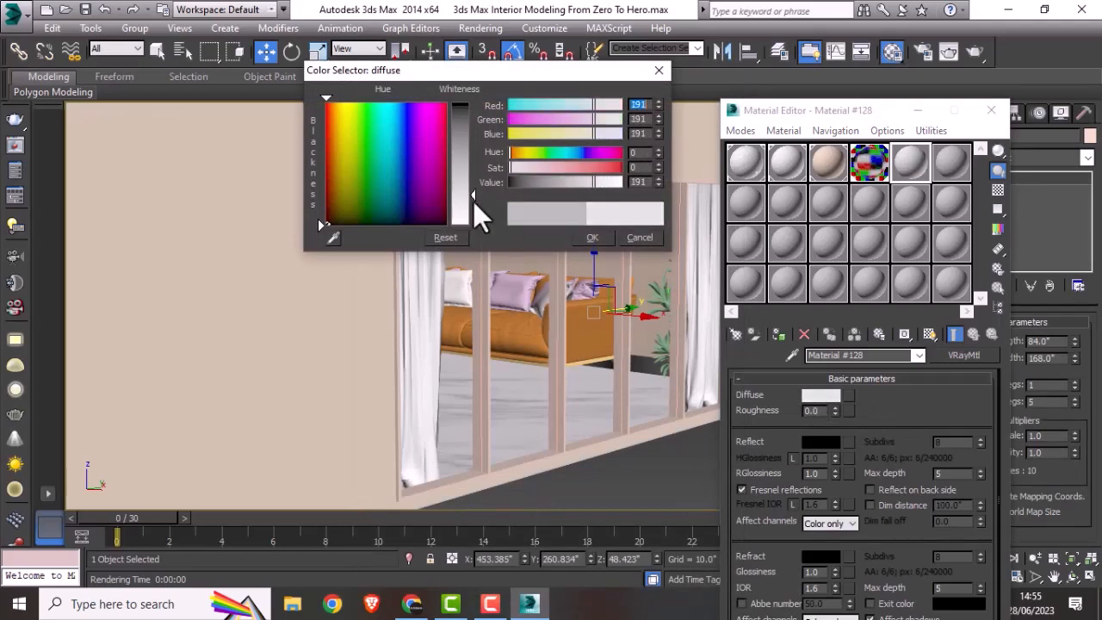
{"action": "left_click", "coordinate": [592, 237]}
Step: Give the fifth-slot material white reflection, reflection glossiness 0.9, reflection max depth 10 and Fresnel IOR 25
{"action": "left_click", "coordinate": [828, 443]}
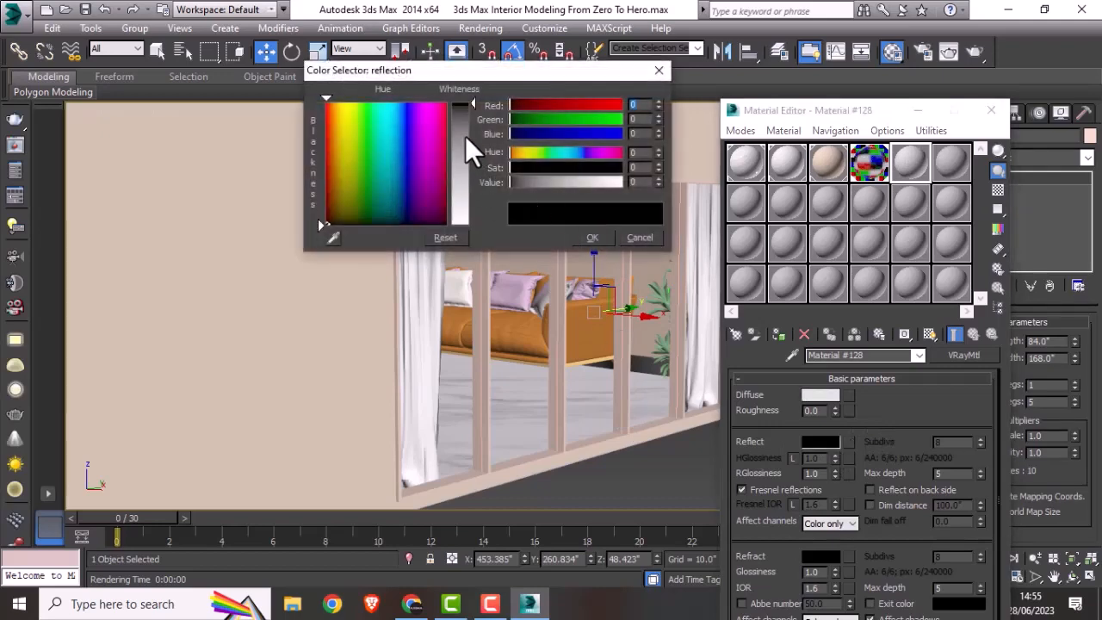
{"action": "left_click_drag", "start_coordinate": [468, 146], "coordinate": [472, 225]}
{"action": "left_click", "coordinate": [592, 237]}
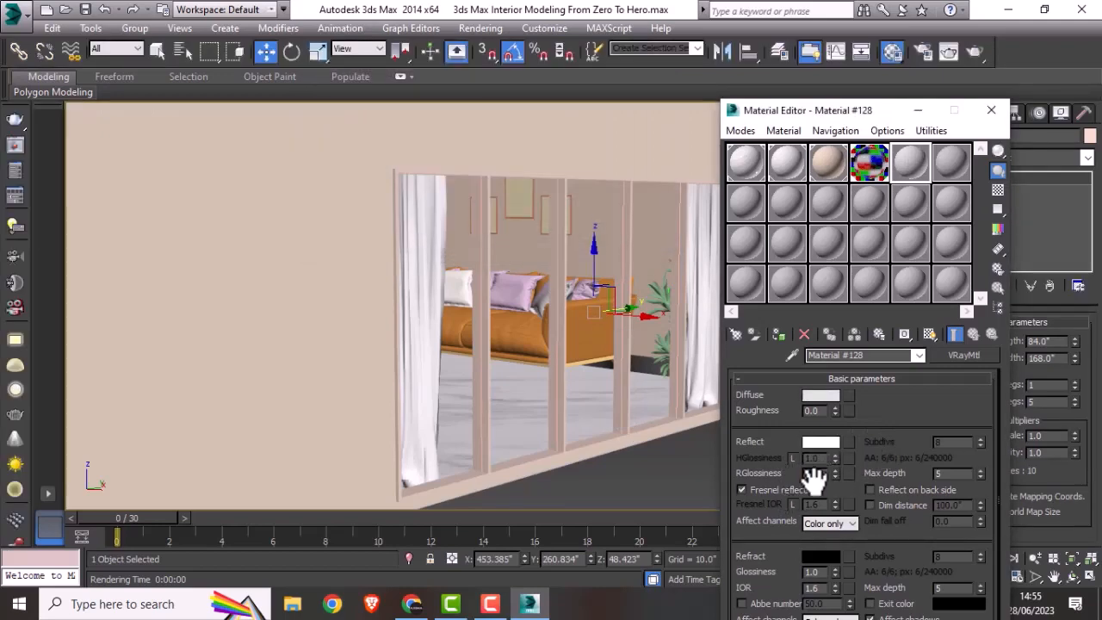
{"action": "key", "text": "Return"}
{"action": "left_click", "coordinate": [955, 472]}
{"action": "left_click", "coordinate": [790, 505]}
{"action": "key", "text": "Return"}
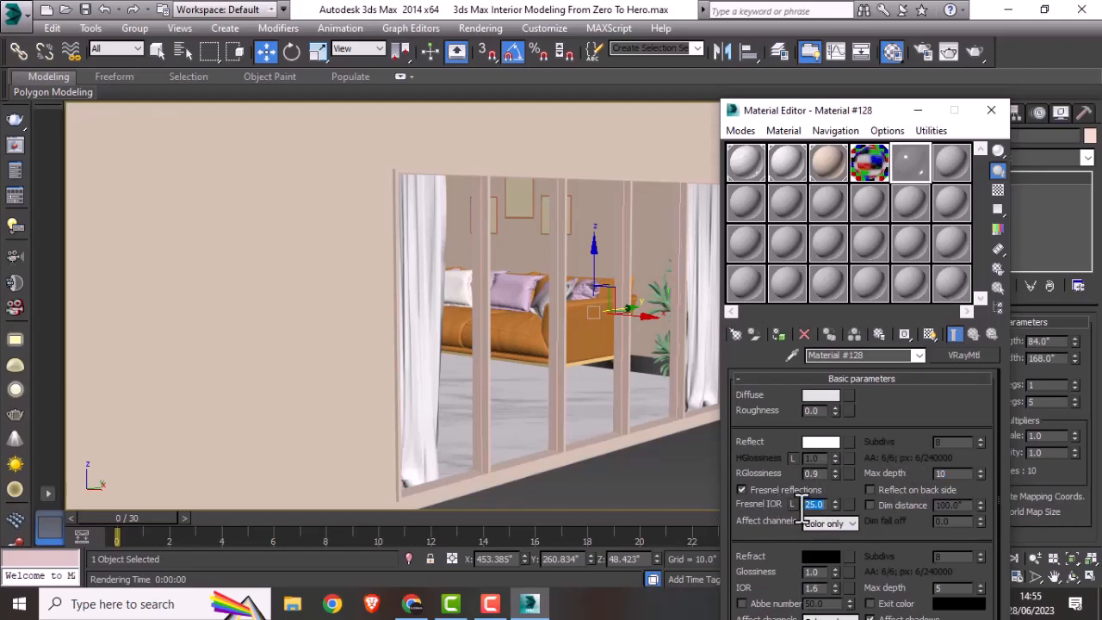
{"action": "left_click_drag", "start_coordinate": [872, 549], "coordinate": [871, 518]}
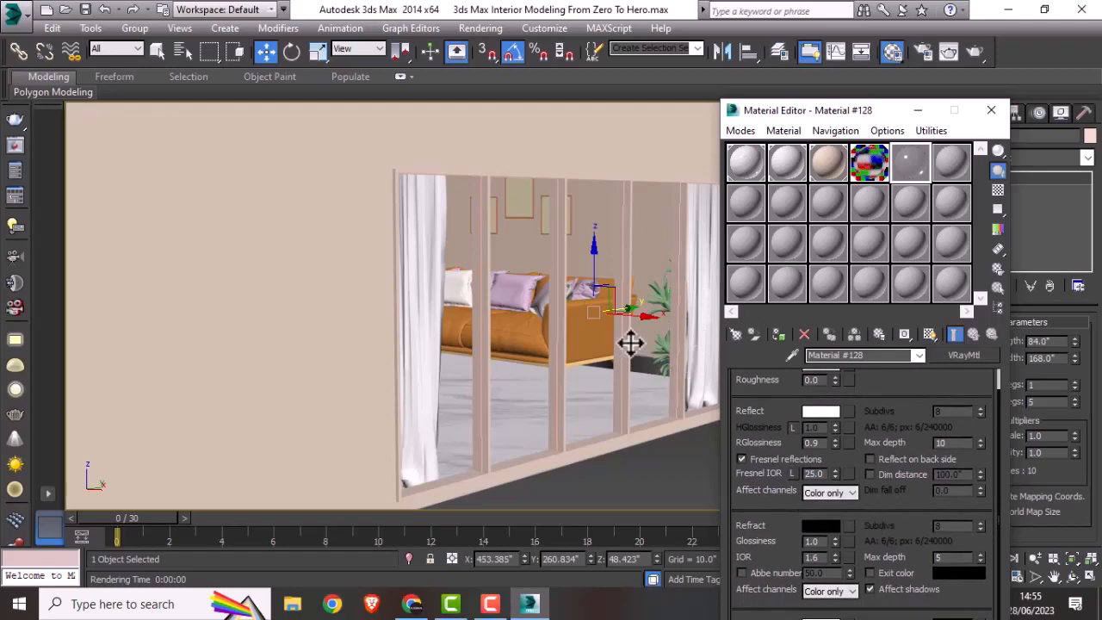
{"action": "left_click", "coordinate": [627, 364]}
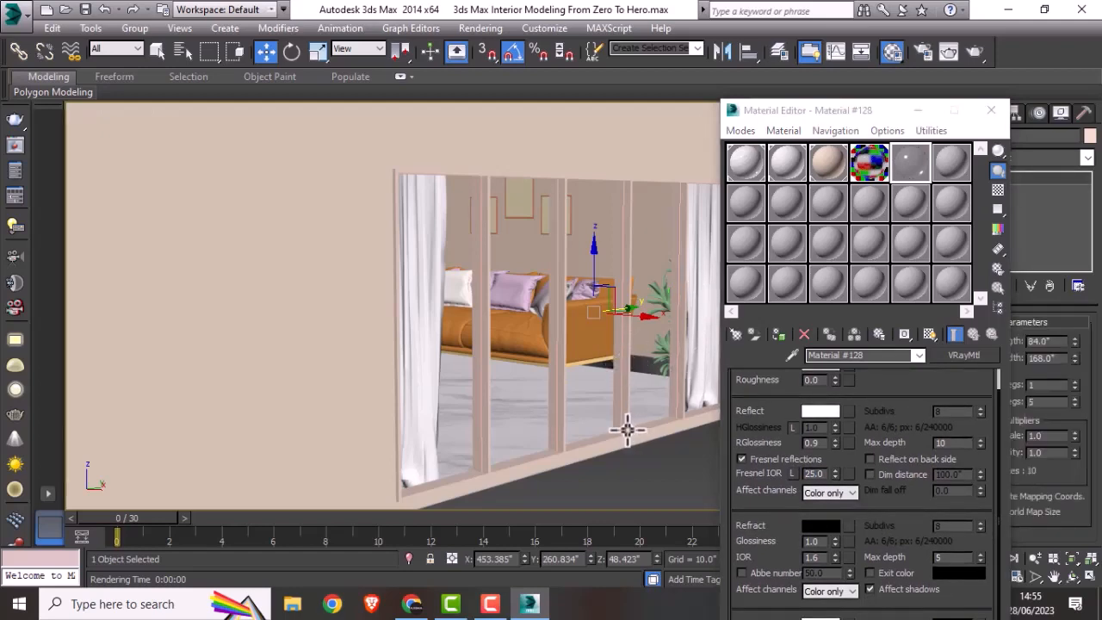
{"action": "key", "text": "alt+w"}
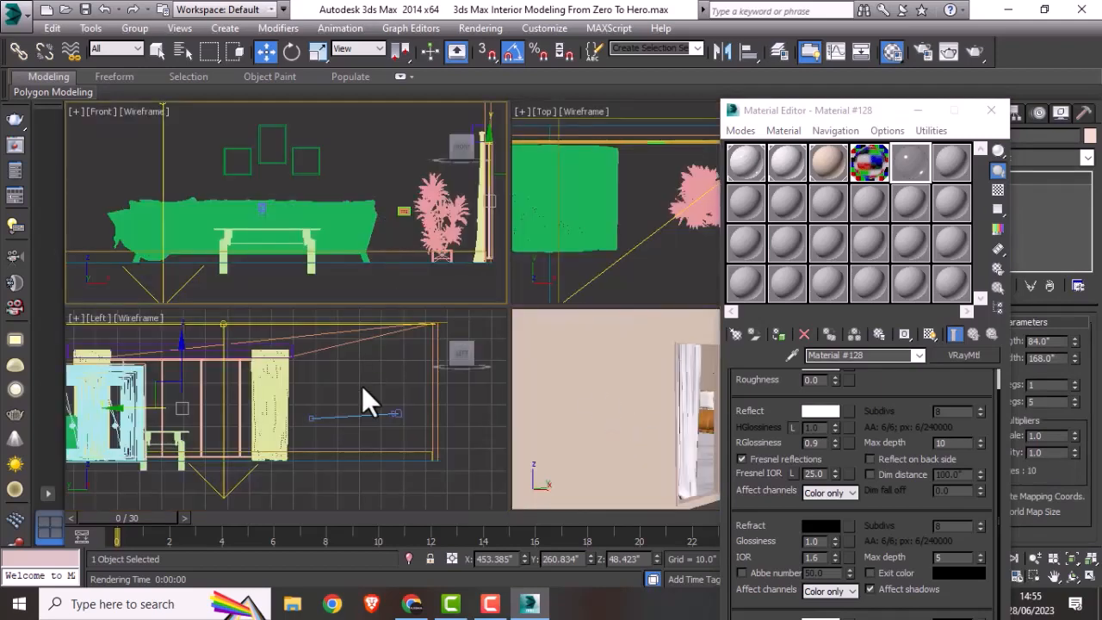
{"action": "left_click", "coordinate": [580, 229]}
{"action": "key", "text": "alt+w"}
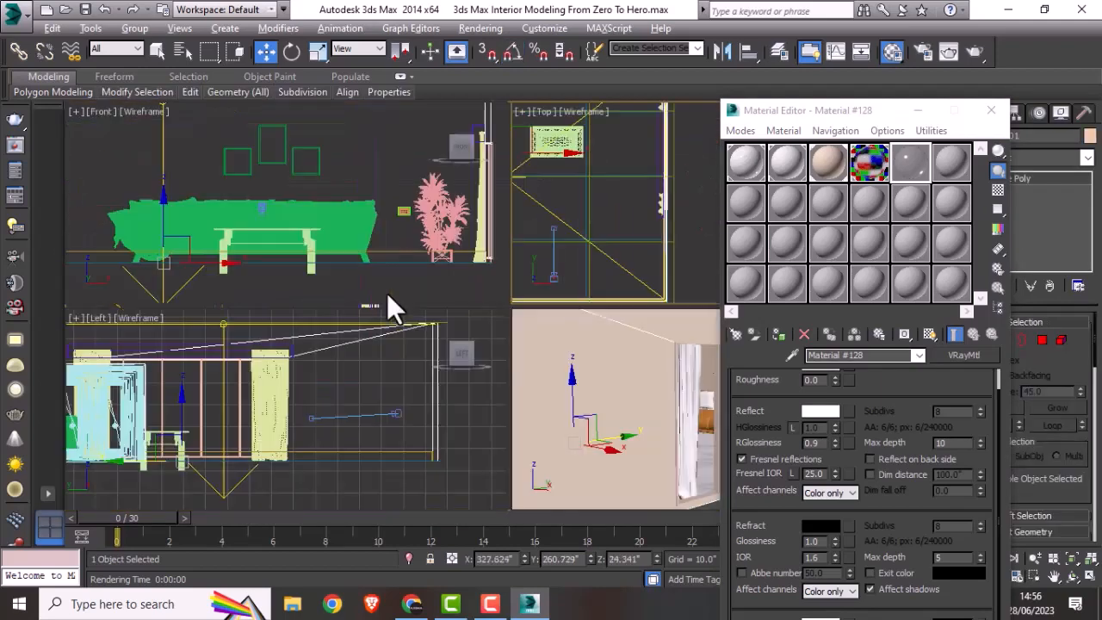
{"action": "left_click", "coordinate": [659, 405]}
{"action": "key", "text": "alt+w"}
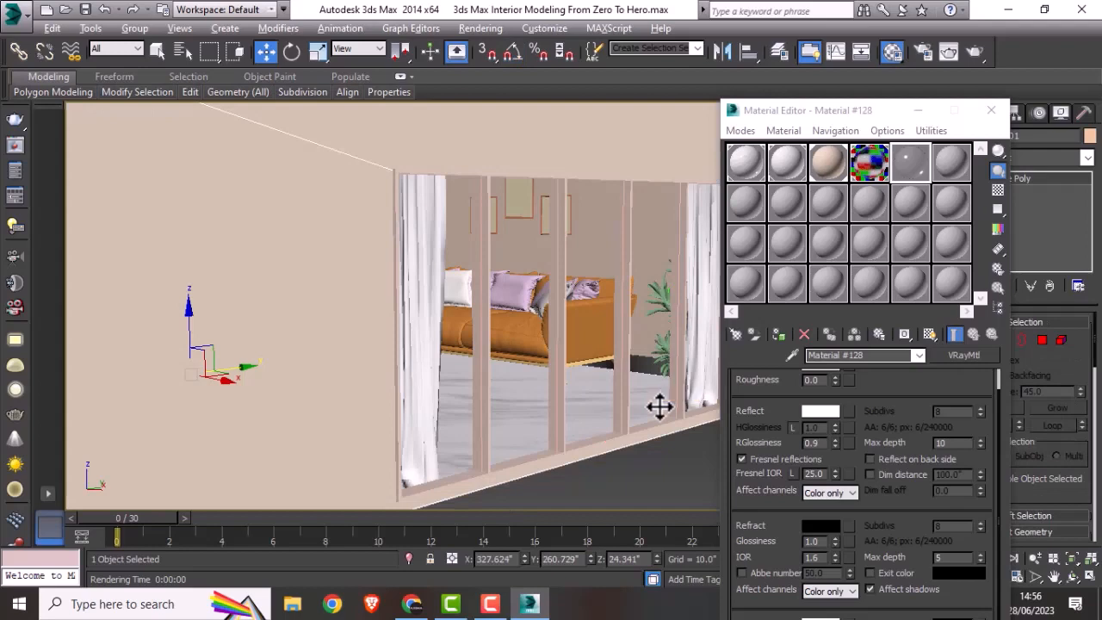
Step: Select the window frame and glass together in wireframe, assign the fifth-slot reflective material to both and show it in the shaded view
{"action": "key", "text": "F3"}
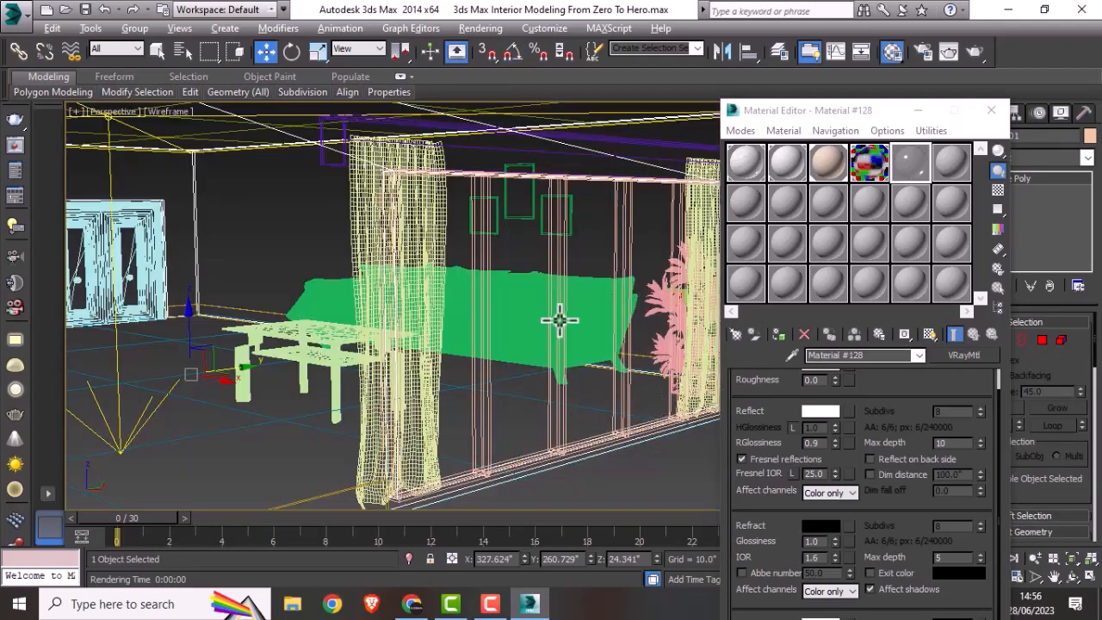
{"action": "scroll", "coordinate": [578, 263], "scroll_direction": "up", "scroll_amount": 4}
{"action": "left_click_drag", "start_coordinate": [580, 247], "coordinate": [364, 256]}
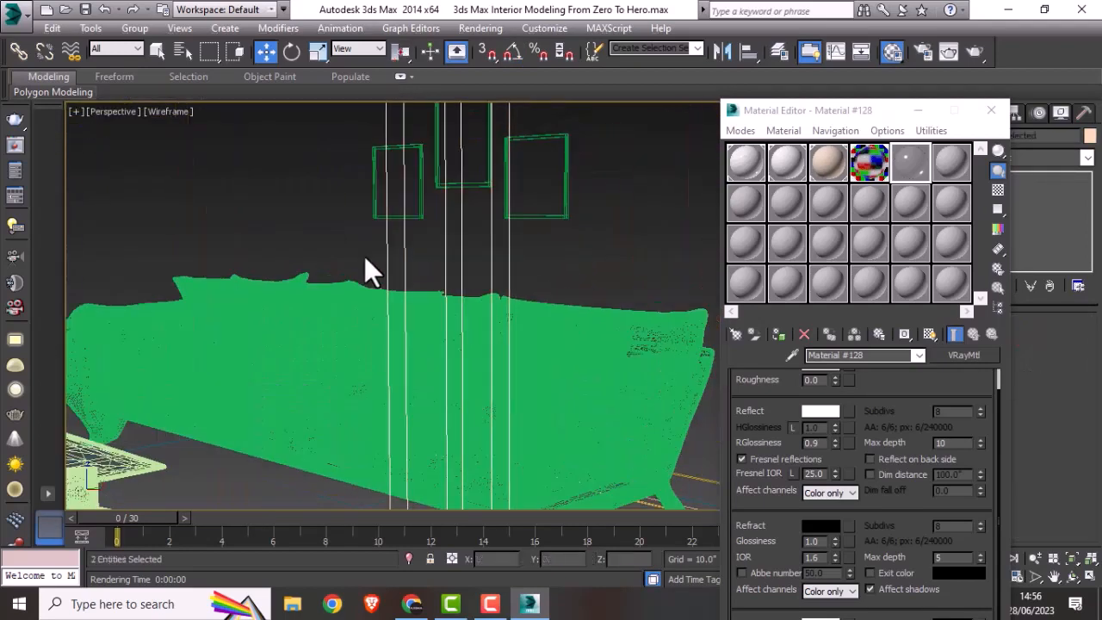
{"action": "scroll", "coordinate": [433, 300], "scroll_direction": "down", "scroll_amount": 5}
{"action": "scroll", "coordinate": [433, 300], "scroll_direction": "down", "scroll_amount": 4}
{"action": "scroll", "coordinate": [434, 300], "scroll_direction": "up", "scroll_amount": 4}
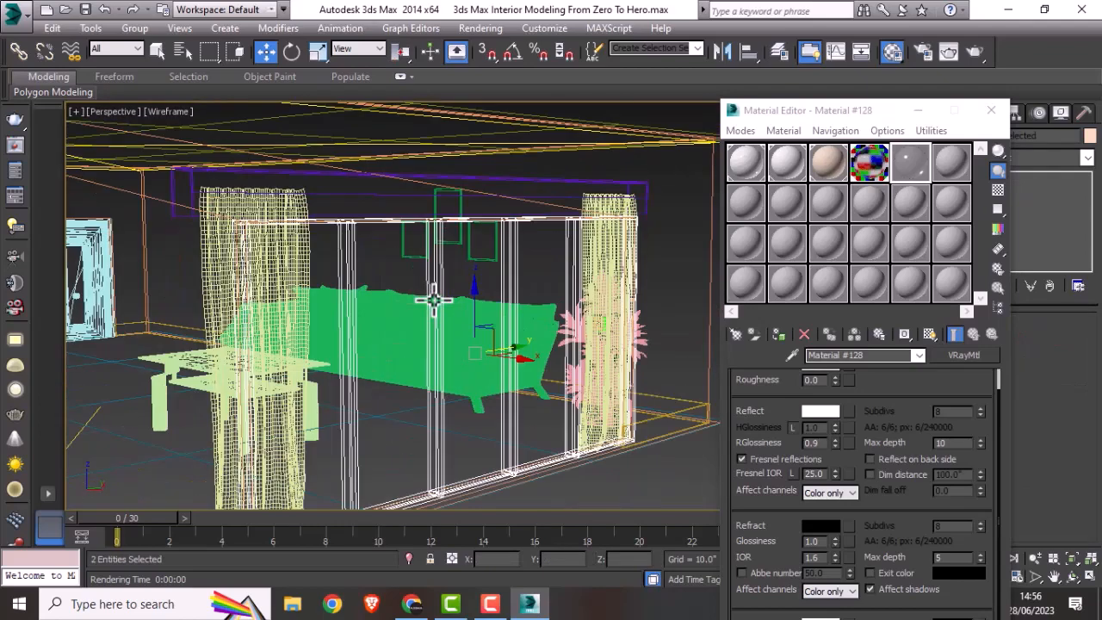
{"action": "left_click", "coordinate": [777, 334]}
{"action": "left_click", "coordinate": [931, 331]}
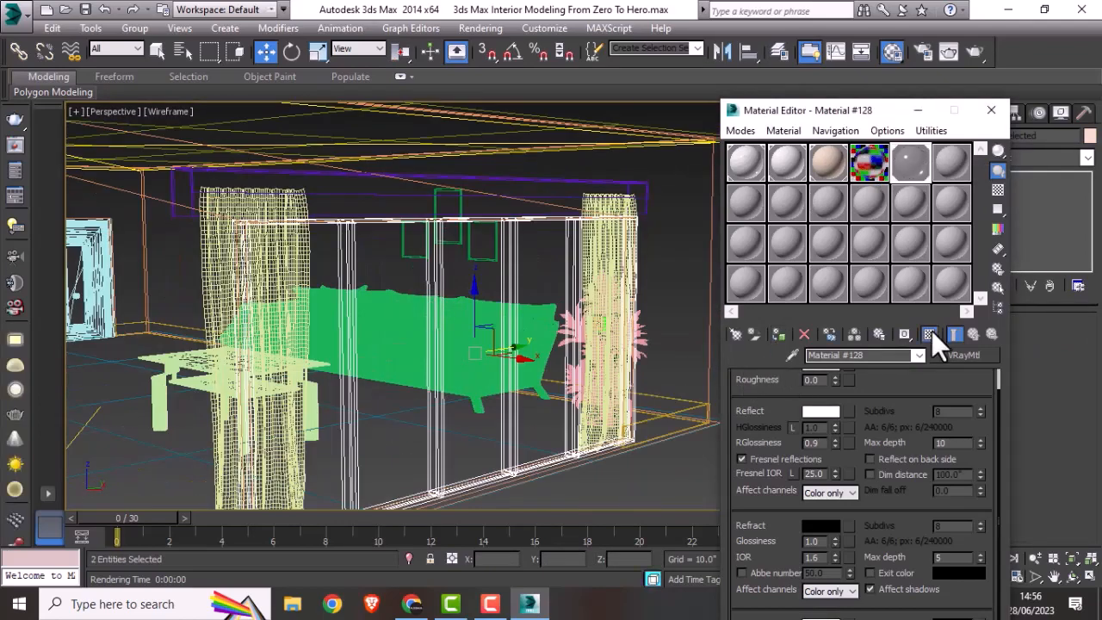
{"action": "left_click", "coordinate": [641, 480]}
{"action": "key", "text": "F3"}
{"action": "scroll", "coordinate": [499, 393], "scroll_direction": "down", "scroll_amount": 5}
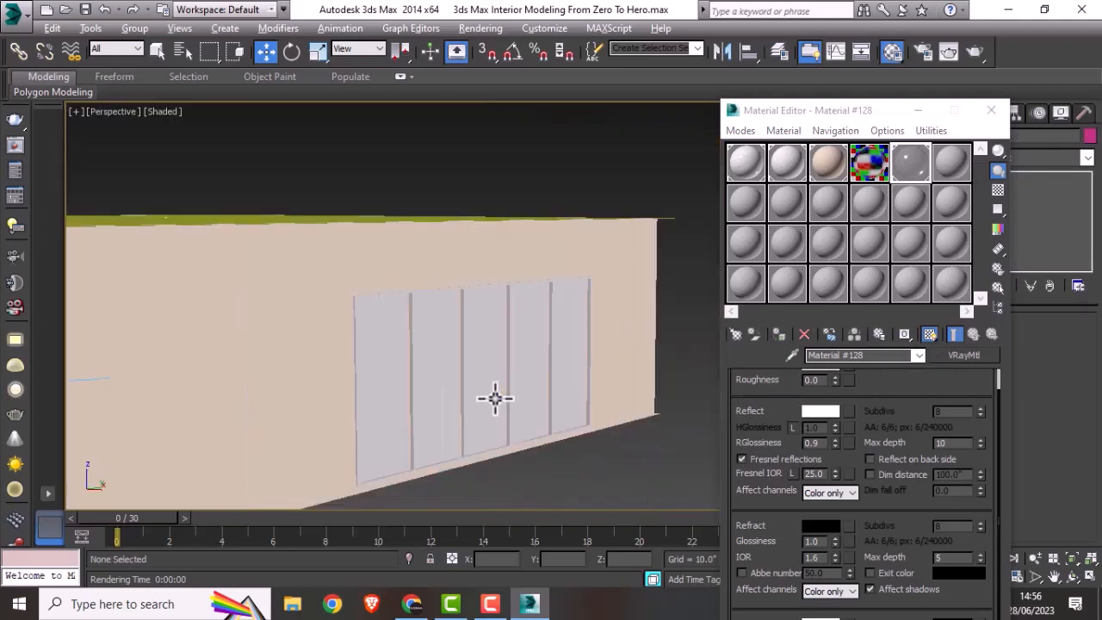
Step: Reassign the fourth-slot glass material to the window glass plane, check the window from outside and close the Material Editor
{"action": "mouse_move", "coordinate": [491, 399]}
{"action": "middle_mouse_down", "text": "alt"}
{"action": "mouse_move", "coordinate": [539, 411]}
{"action": "mouse_move", "coordinate": [509, 419]}
{"action": "mouse_move", "coordinate": [543, 430]}
{"action": "mouse_move", "coordinate": [634, 430]}
{"action": "mouse_move", "coordinate": [487, 388]}
{"action": "middle_mouse_up", "text": "alt"}
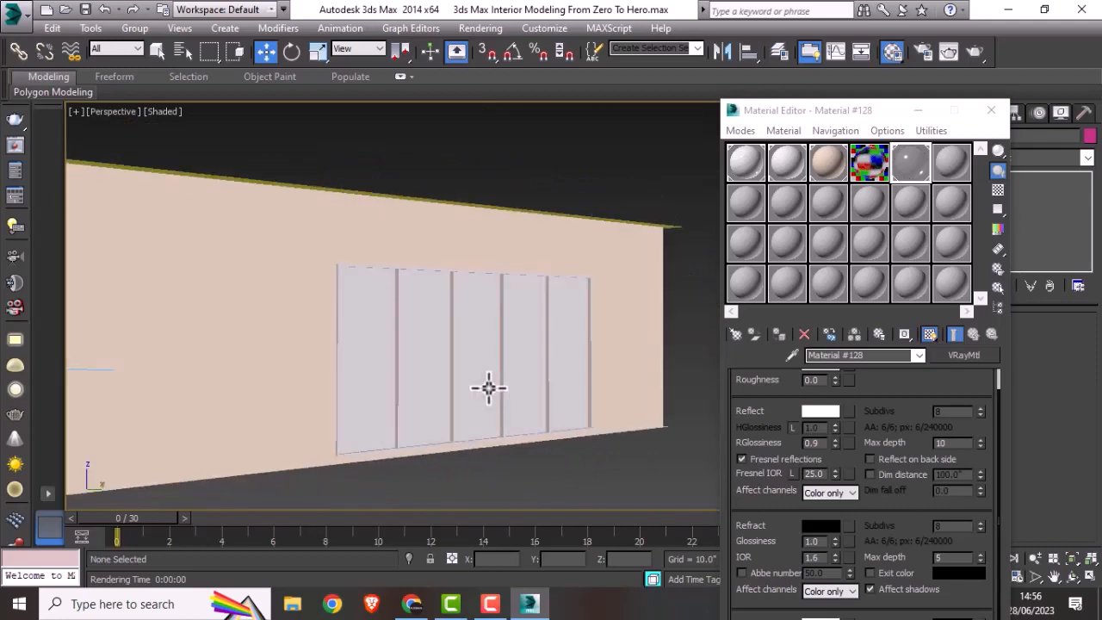
{"action": "left_click", "coordinate": [488, 388]}
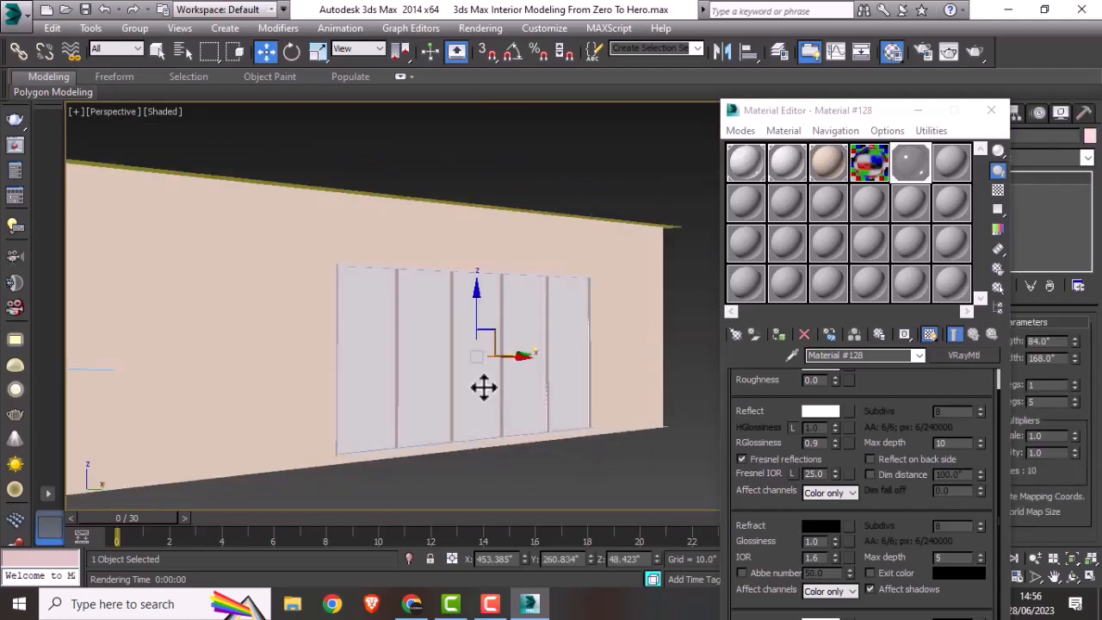
{"action": "left_click", "coordinate": [870, 162]}
{"action": "left_click", "coordinate": [778, 336]}
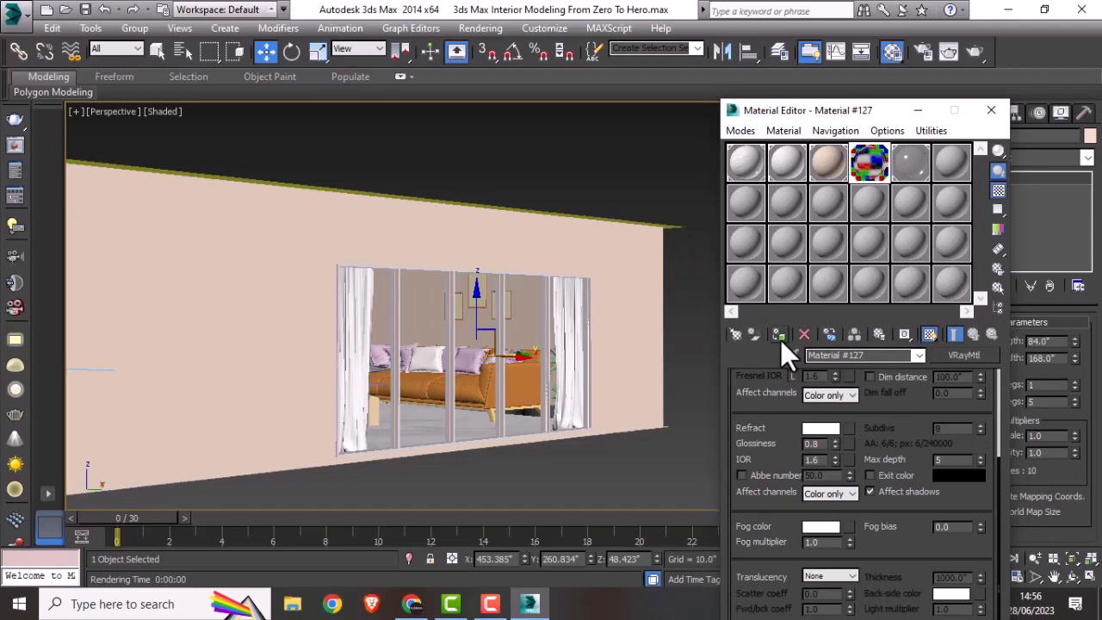
{"action": "left_click", "coordinate": [667, 472]}
{"action": "middle_click_drag", "start_coordinate": [504, 388], "coordinate": [458, 318], "text": "alt"}
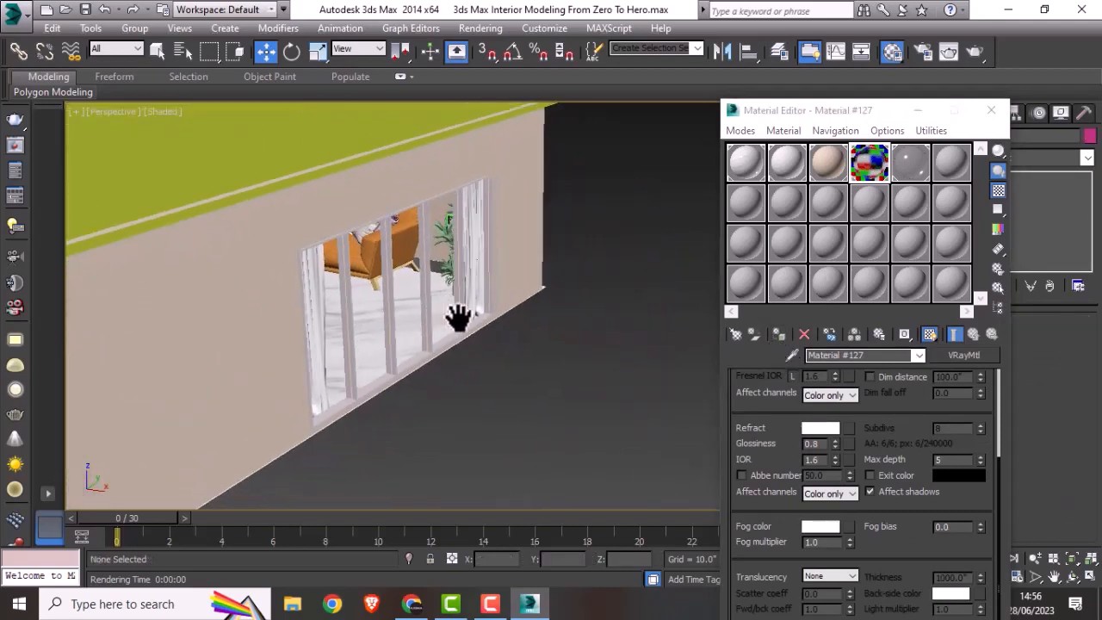
{"action": "left_click", "coordinate": [990, 111]}
Step: Make one independent copy of the V-Ray camera with its target, offset along negative X in the wireframe Top view
{"action": "scroll", "coordinate": [370, 398], "scroll_direction": "up", "scroll_amount": 8}
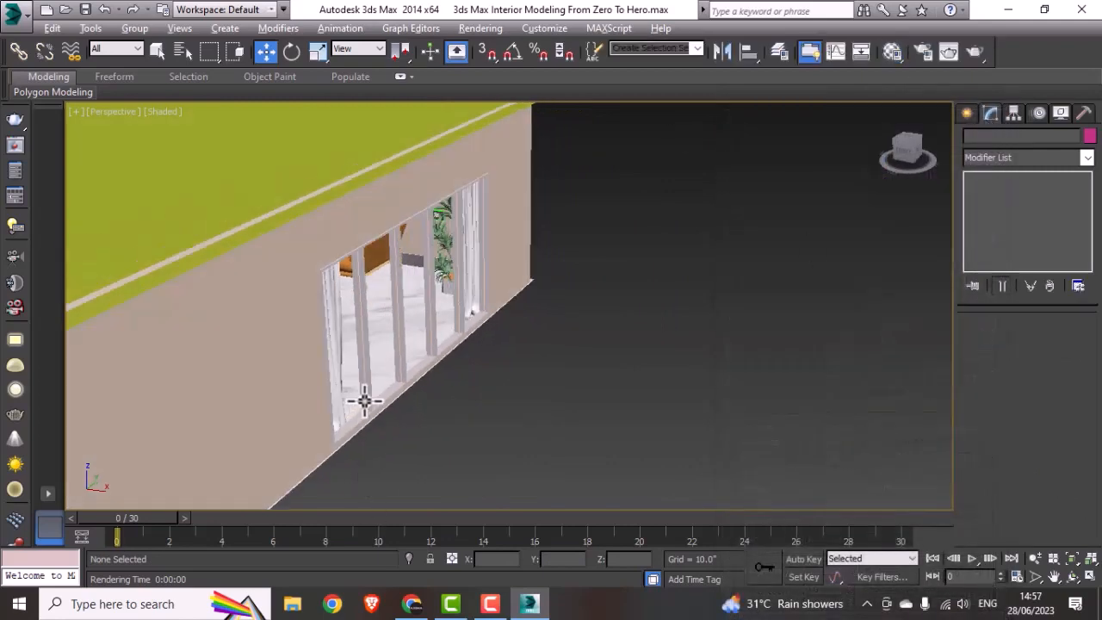
{"action": "key", "text": "t"}
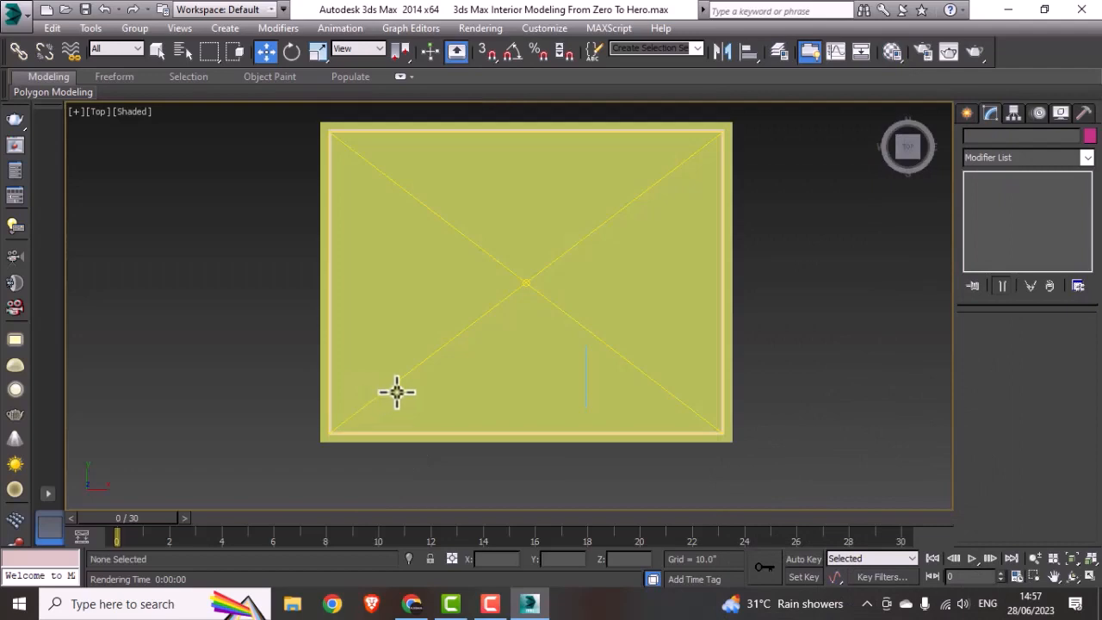
{"action": "key", "text": "F3"}
{"action": "middle_click_drag", "start_coordinate": [454, 401], "coordinate": [535, 409]}
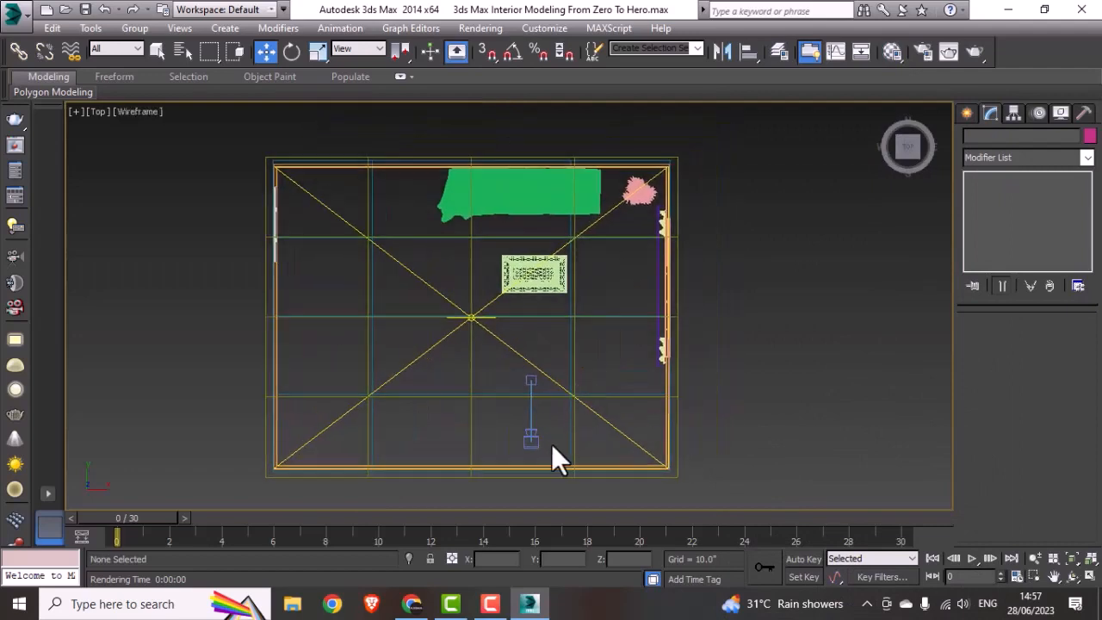
{"action": "left_click", "coordinate": [531, 441]}
{"action": "scroll", "coordinate": [542, 396], "scroll_direction": "up", "scroll_amount": 5}
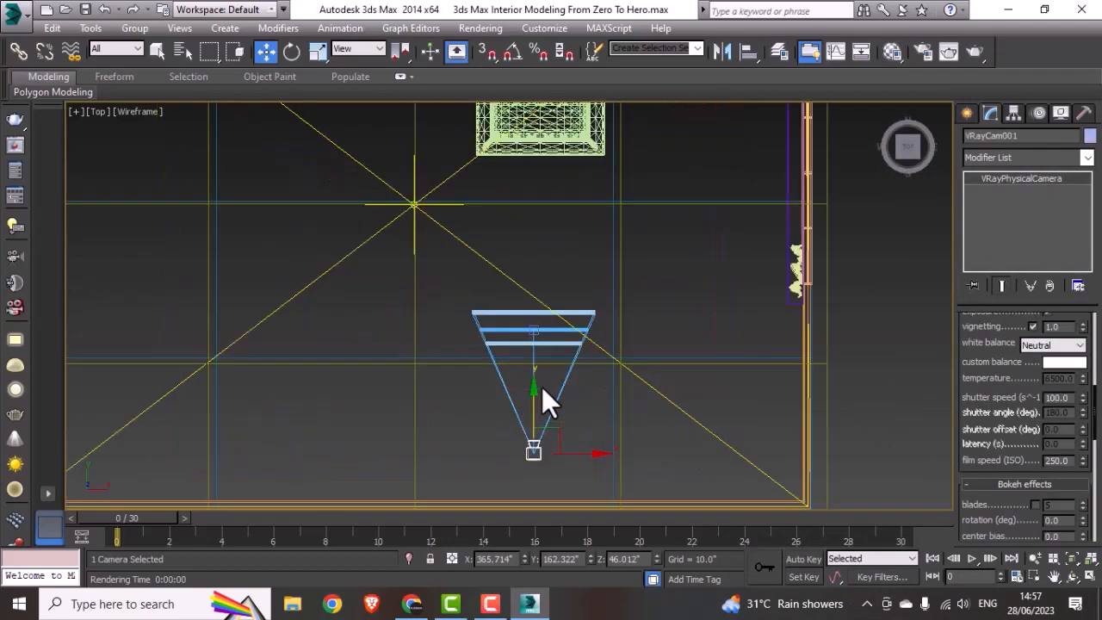
{"action": "left_click", "coordinate": [525, 303]}
{"action": "scroll", "coordinate": [525, 303], "scroll_direction": "down", "scroll_amount": 4}
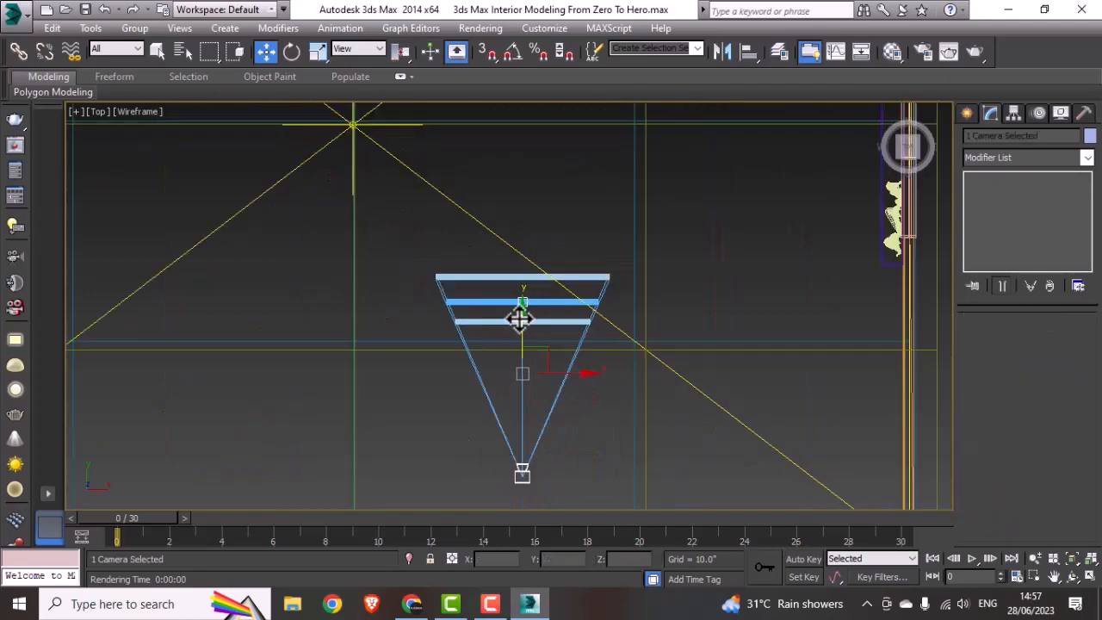
{"action": "left_click_drag", "start_coordinate": [529, 360], "coordinate": [473, 265]}
{"action": "key", "text": "ctrl+z"}
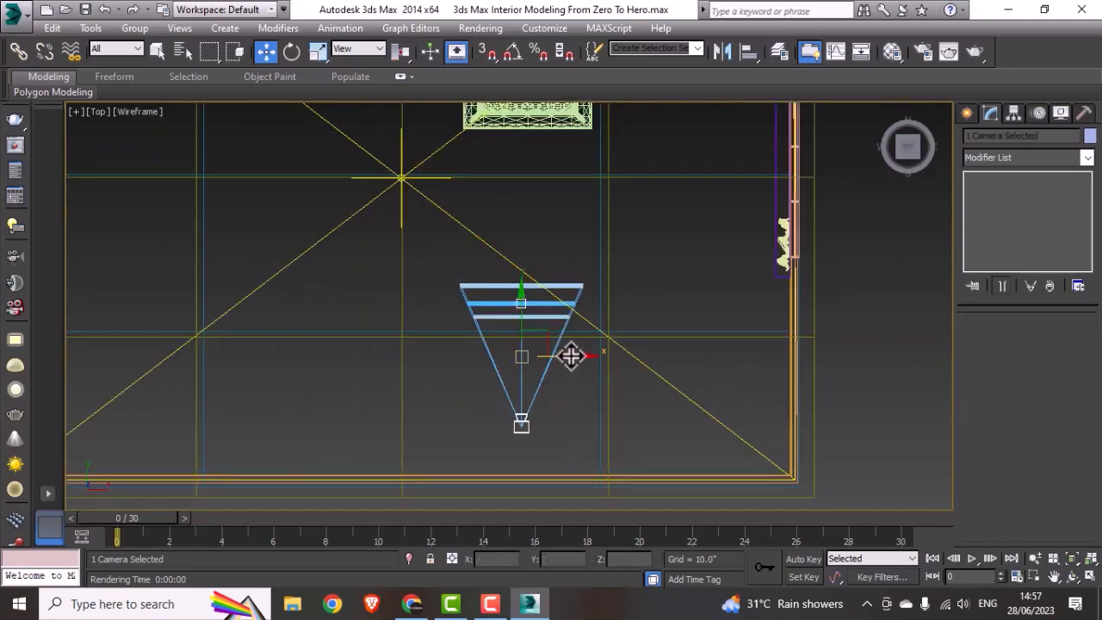
{"action": "left_click_drag", "start_coordinate": [570, 356], "coordinate": [416, 355], "text": "shift"}
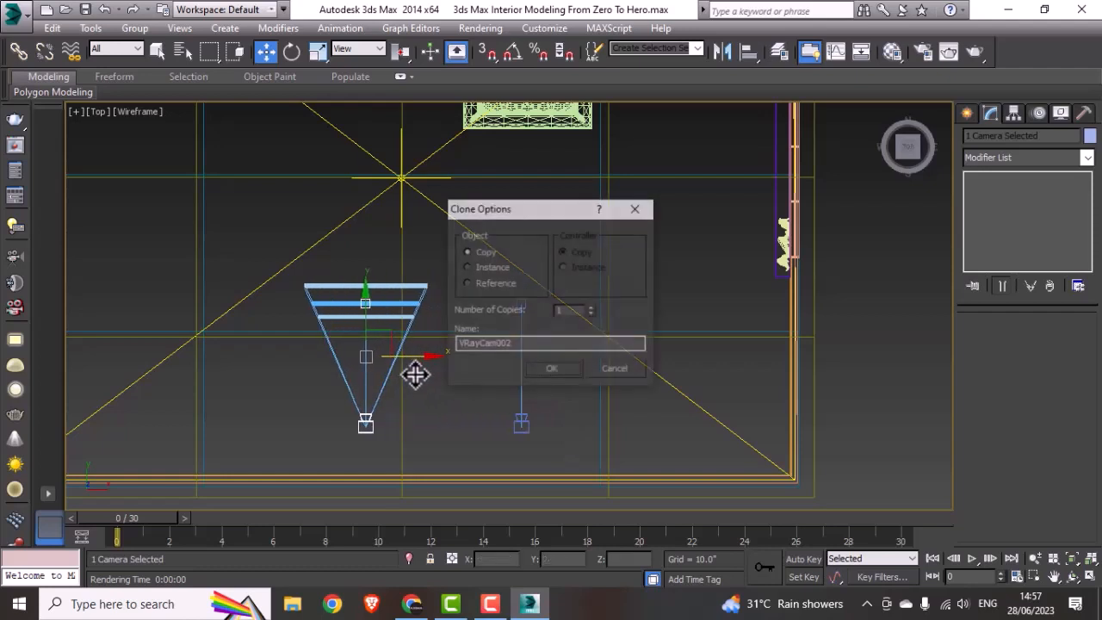
{"action": "left_click", "coordinate": [555, 368]}
Step: Move the copied camera and target toward the coffee table and place the camera at about X 323.7", Y 161.6", aimed toward the window corner
{"action": "scroll", "coordinate": [542, 375], "scroll_direction": "down", "scroll_amount": 2}
{"action": "middle_click_drag", "start_coordinate": [539, 374], "coordinate": [532, 387]}
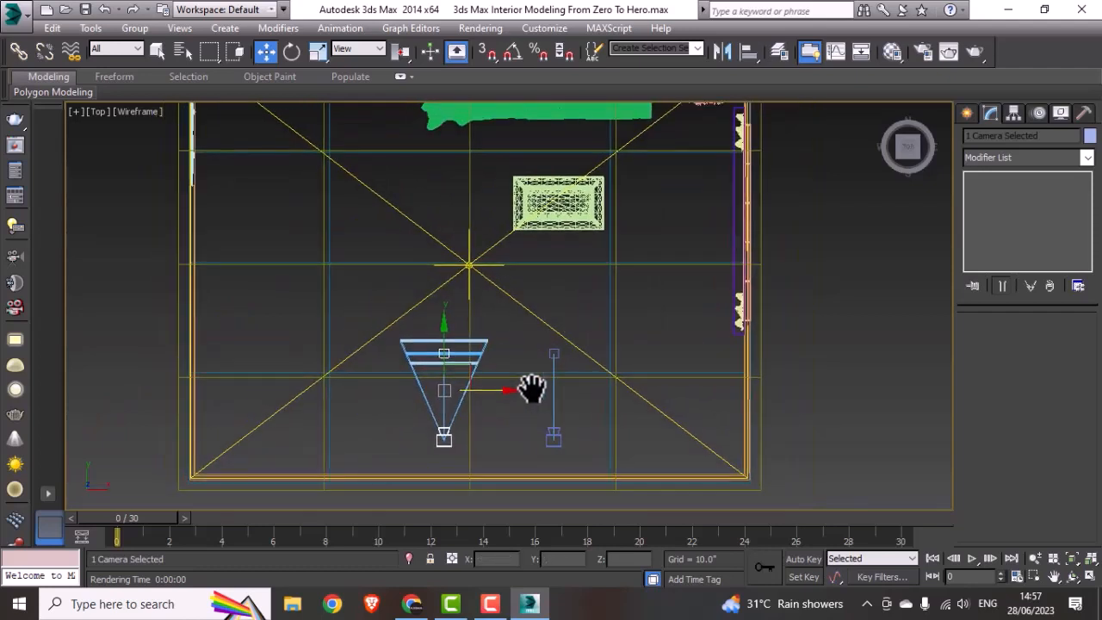
{"action": "left_click_drag", "start_coordinate": [444, 390], "coordinate": [530, 362]}
{"action": "left_click", "coordinate": [526, 414]}
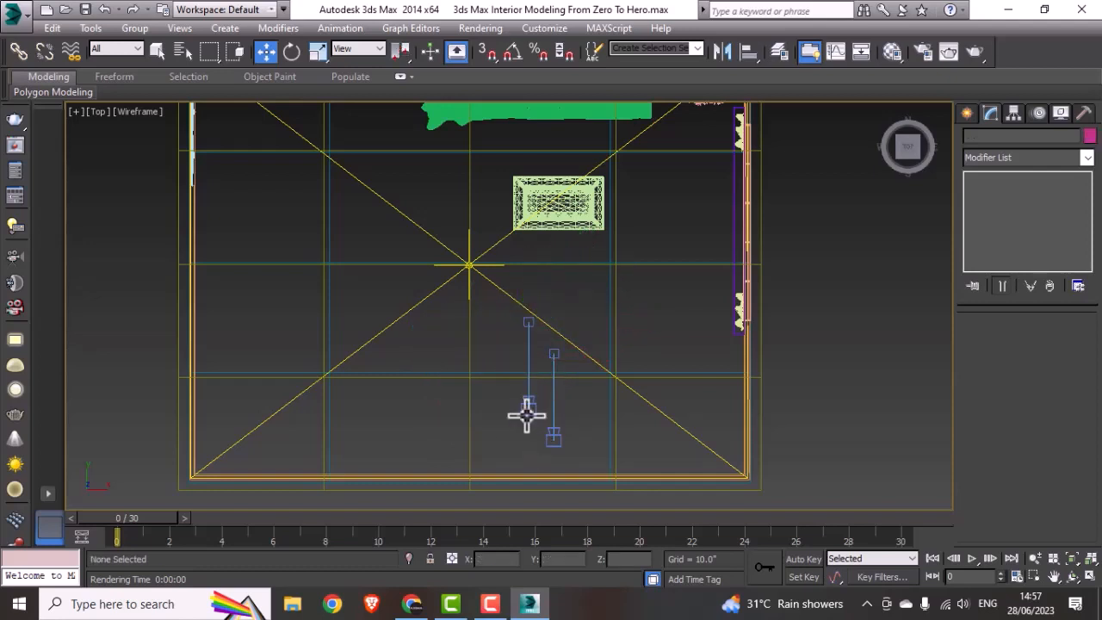
{"action": "left_click_drag", "start_coordinate": [558, 408], "coordinate": [515, 492]}
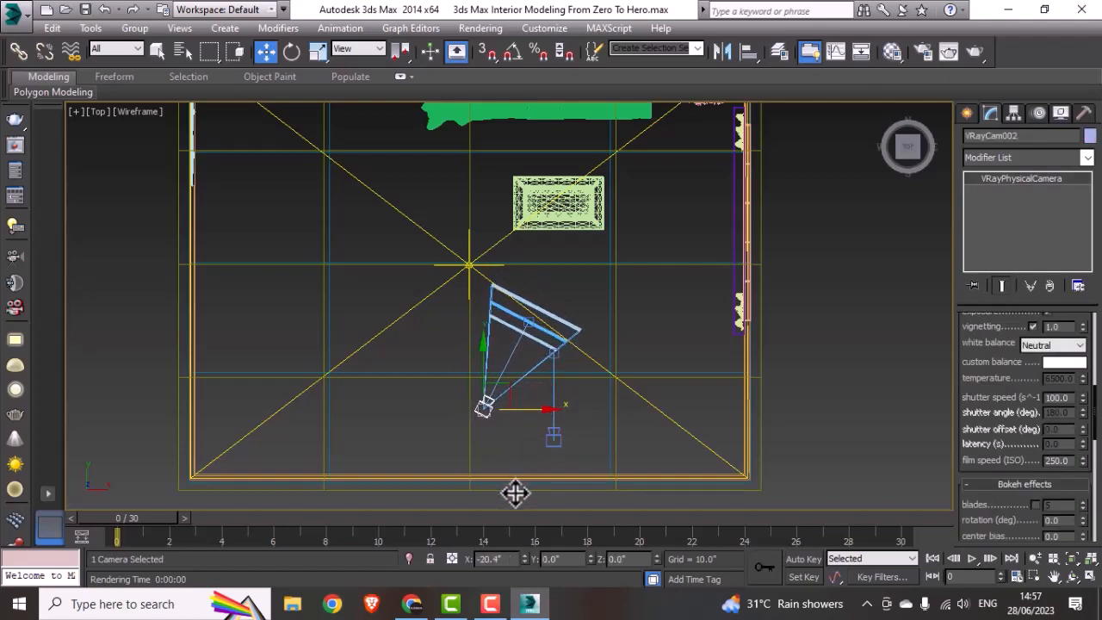
{"action": "left_click_drag", "start_coordinate": [487, 408], "coordinate": [459, 441]}
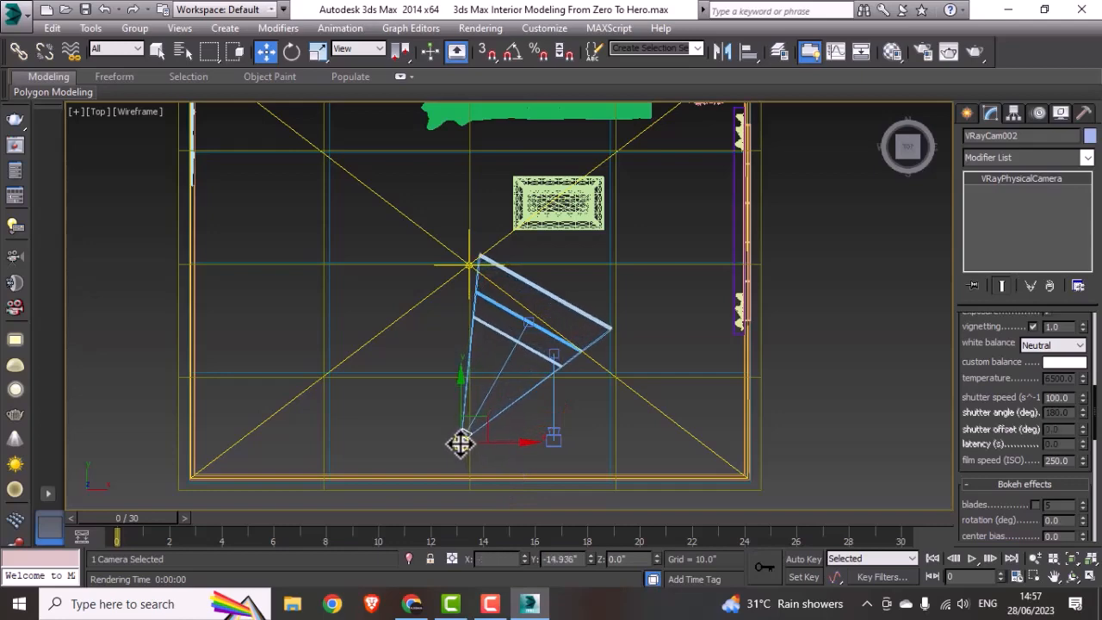
Step: Look through the copied camera, run a preview render of the sofa, plant and window corner, and close the render windows
{"action": "key", "text": "c"}
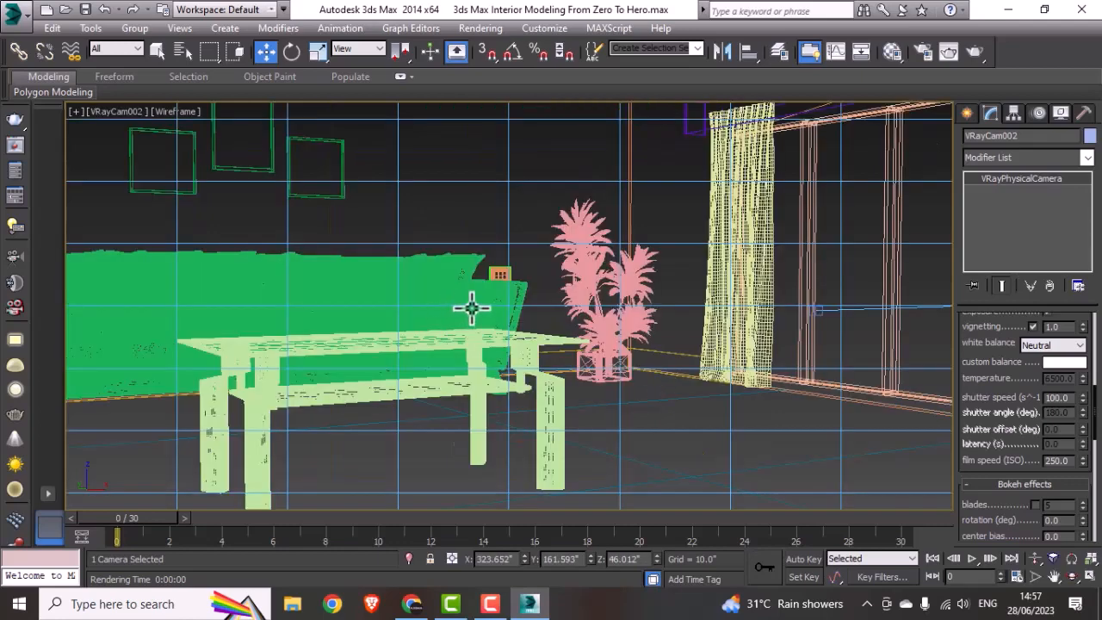
{"action": "left_click", "coordinate": [534, 212]}
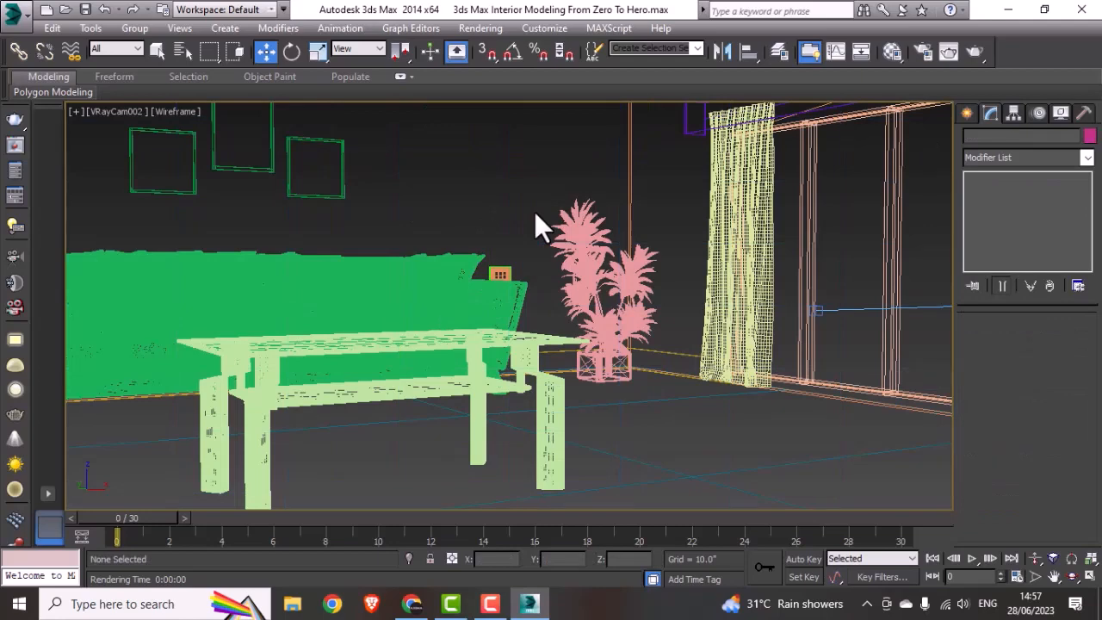
{"action": "key", "text": "shift+q"}
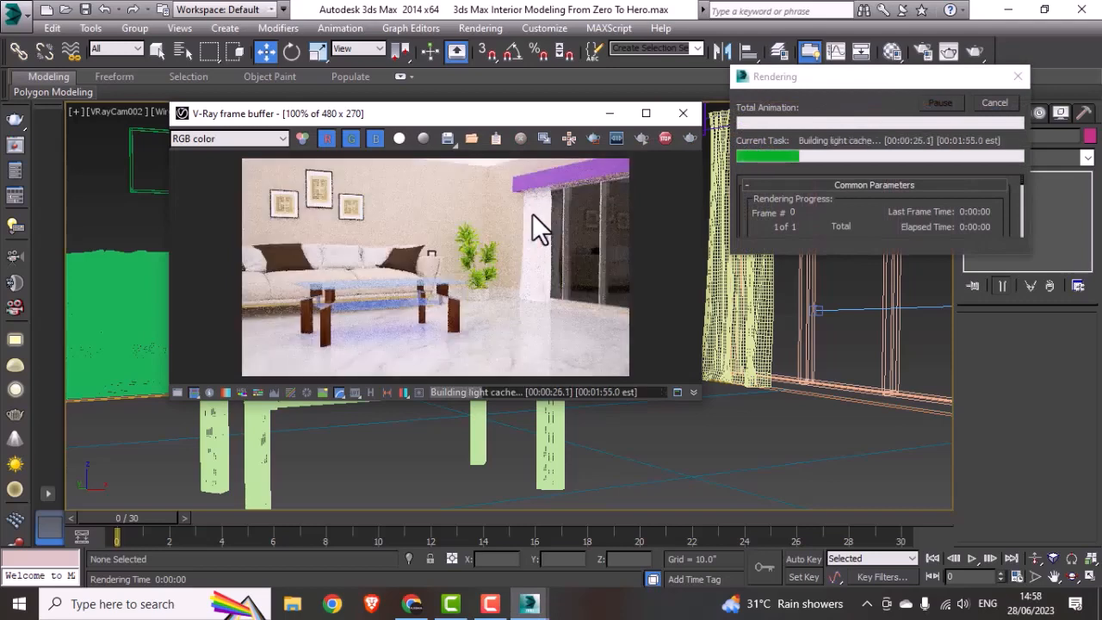
{"action": "left_click", "coordinate": [1017, 76]}
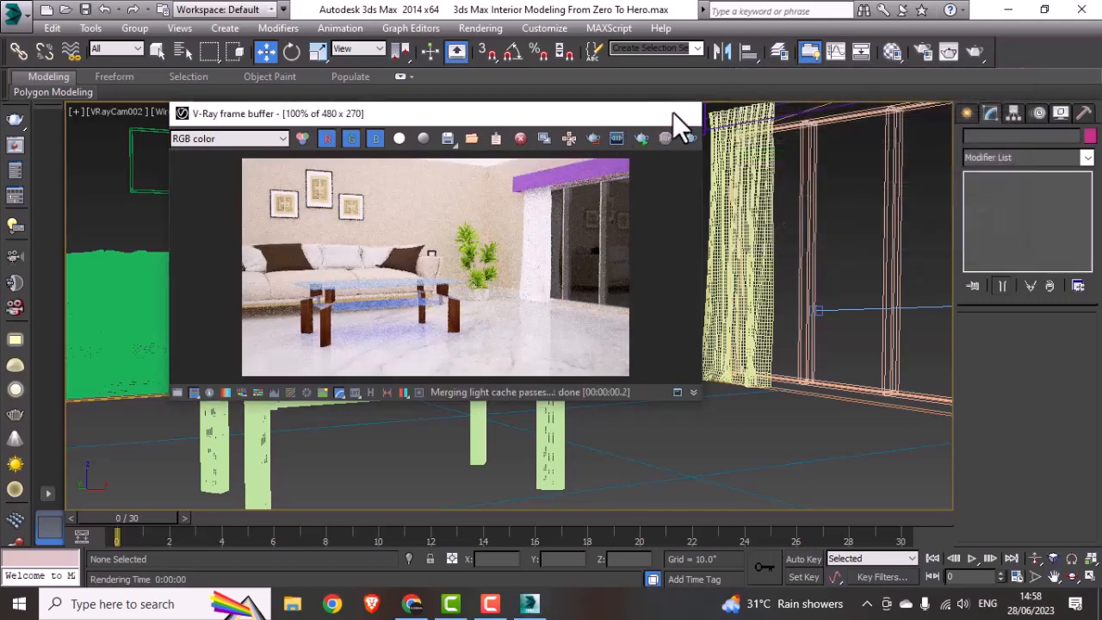
{"action": "left_click", "coordinate": [672, 112]}
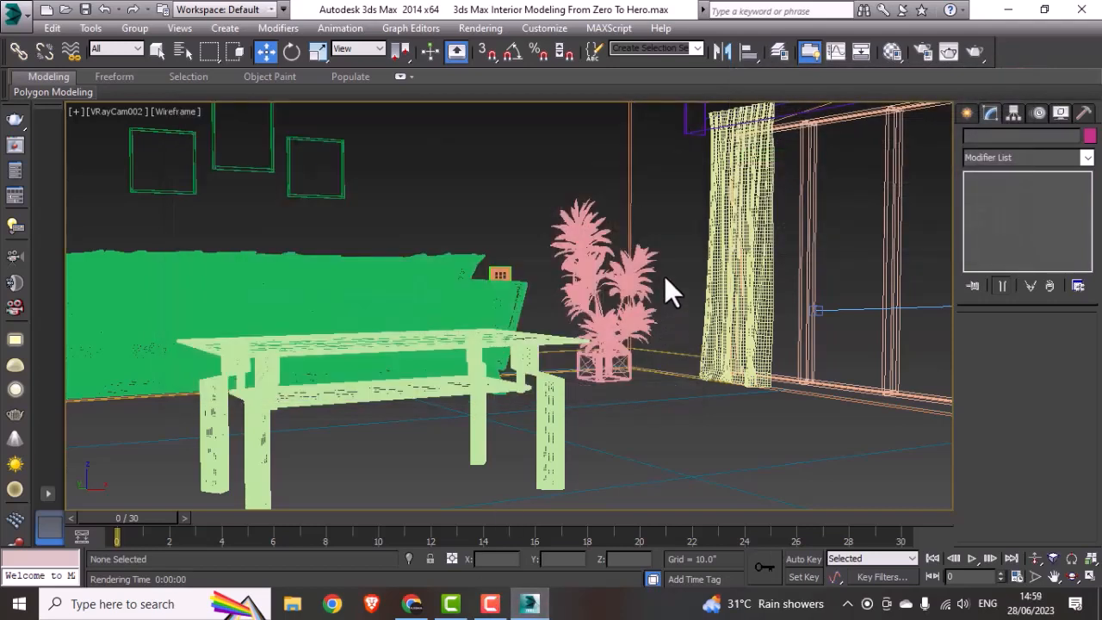
Step: Select the curtain holder and create a VRayMtl in the sixth material slot
{"action": "left_click", "coordinate": [693, 129]}
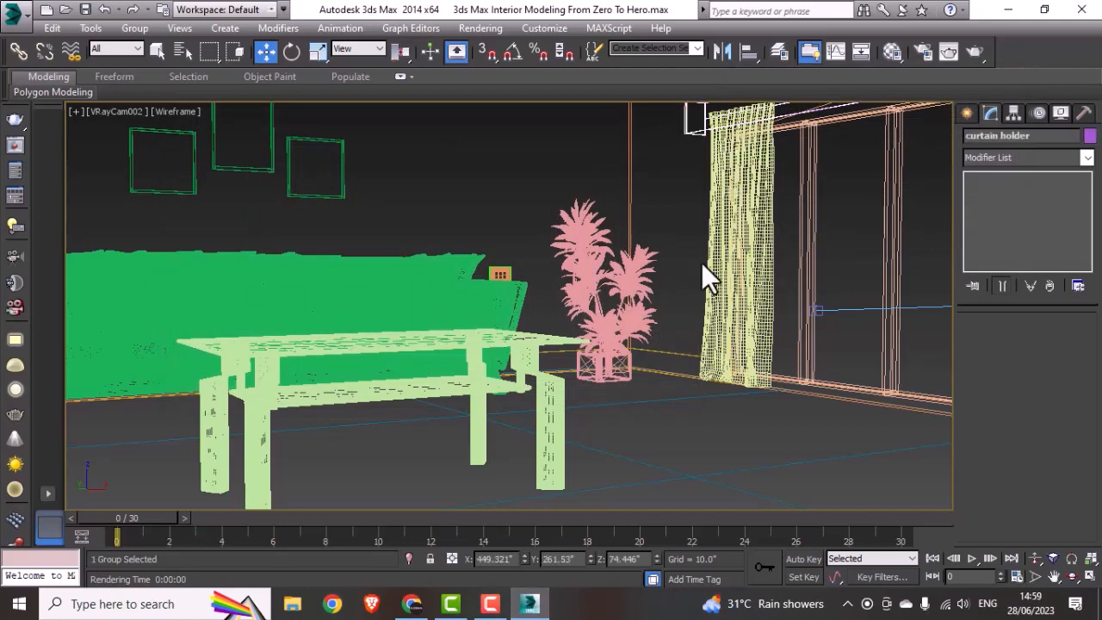
{"action": "key", "text": "m"}
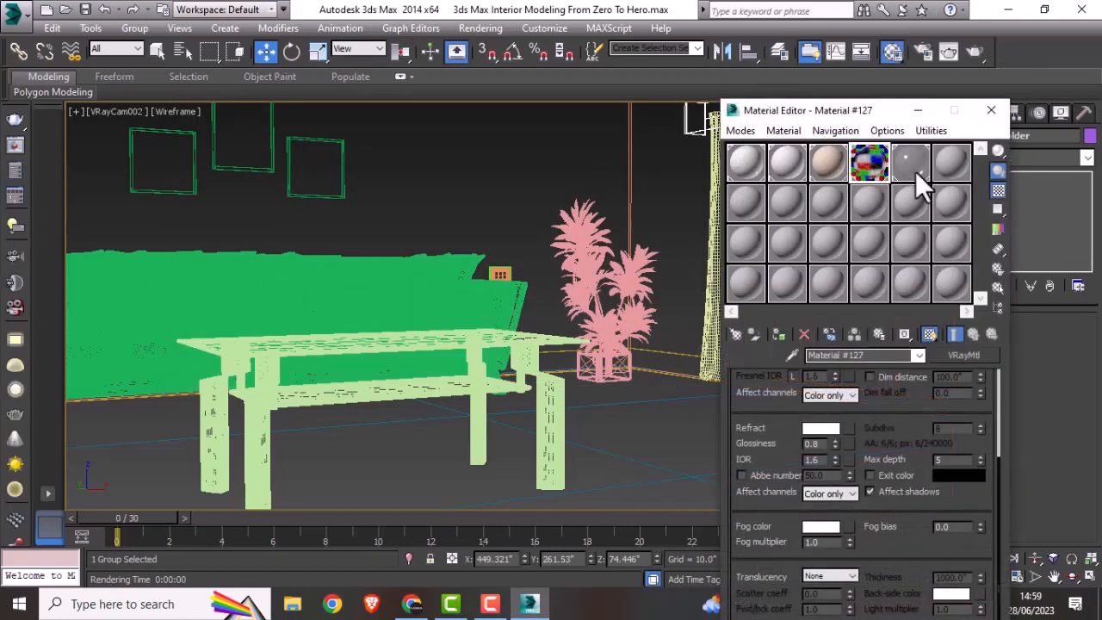
{"action": "left_click", "coordinate": [950, 164]}
{"action": "left_click", "coordinate": [734, 336]}
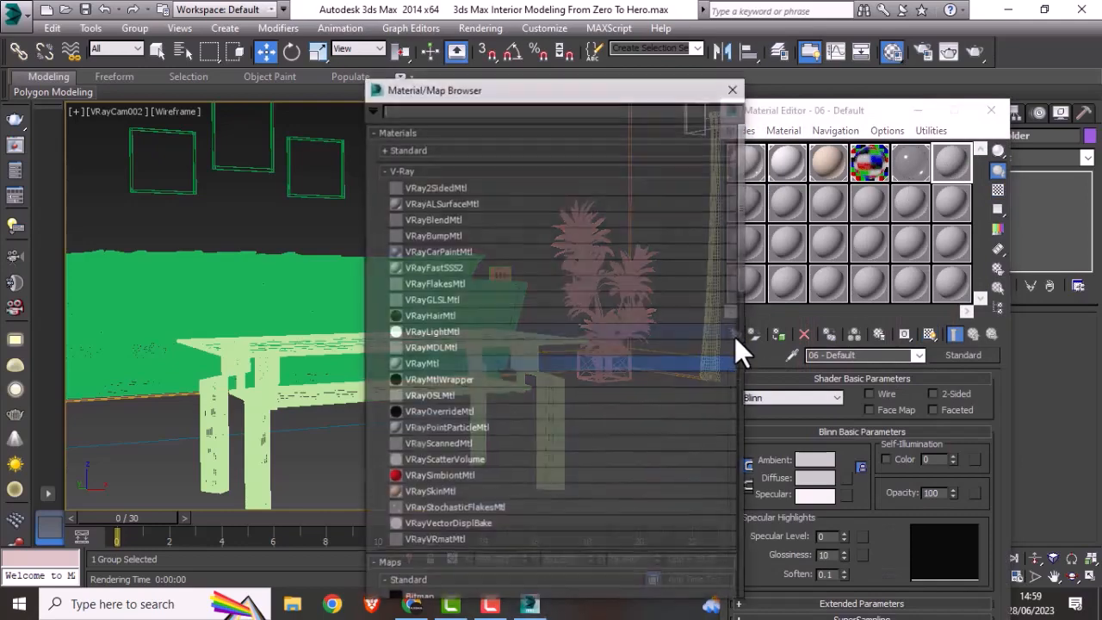
{"action": "left_click", "coordinate": [426, 363]}
{"action": "double_click", "coordinate": [433, 364]}
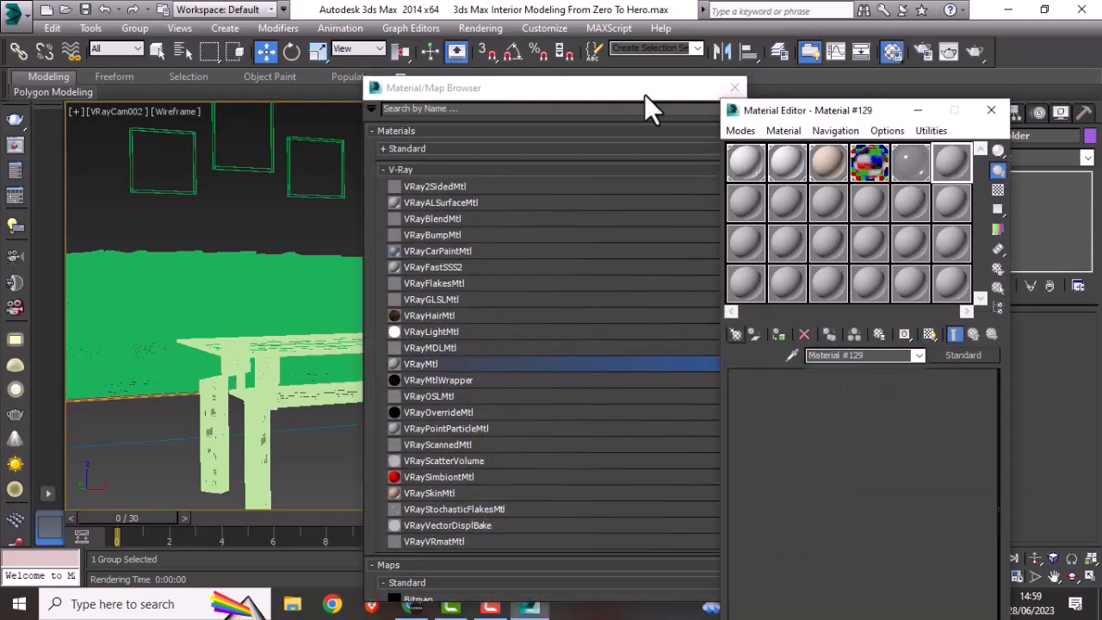
{"action": "left_click", "coordinate": [734, 86]}
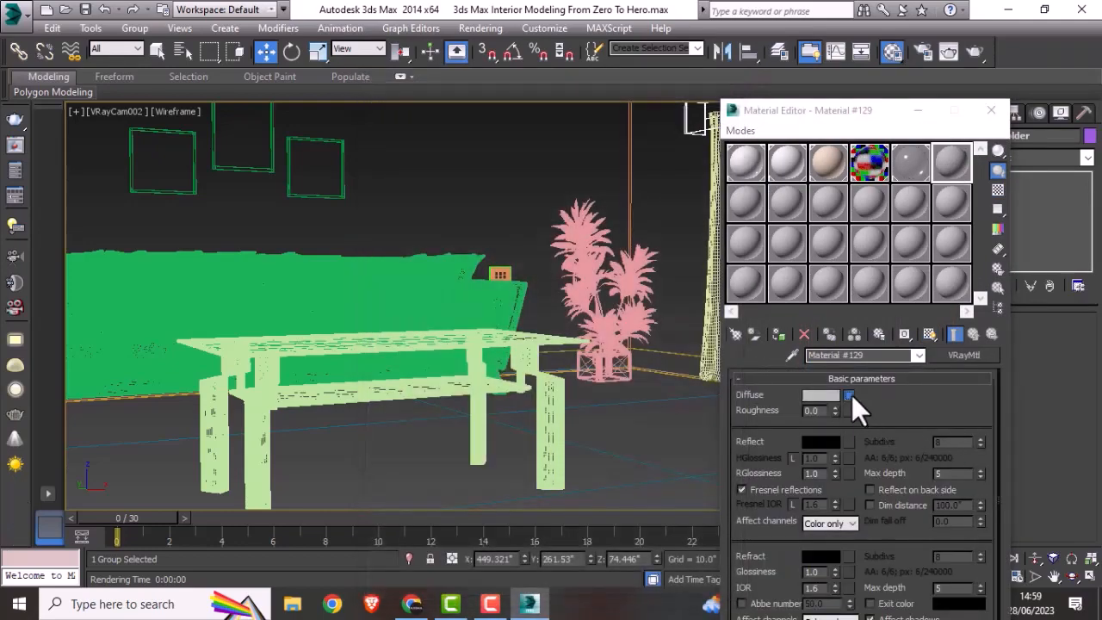
Step: Load the wood image from the Texture folder as the bitmap diffuse map of the sixth-slot material
{"action": "left_click", "coordinate": [849, 395]}
{"action": "double_click", "coordinate": [437, 165]}
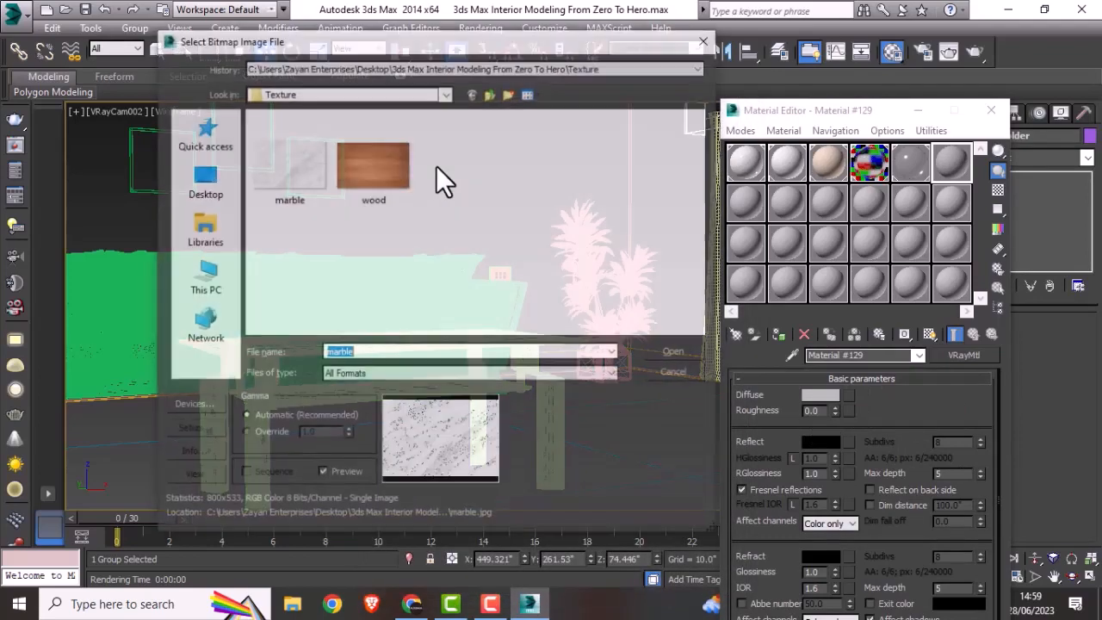
{"action": "left_click", "coordinate": [397, 175]}
{"action": "double_click", "coordinate": [389, 172]}
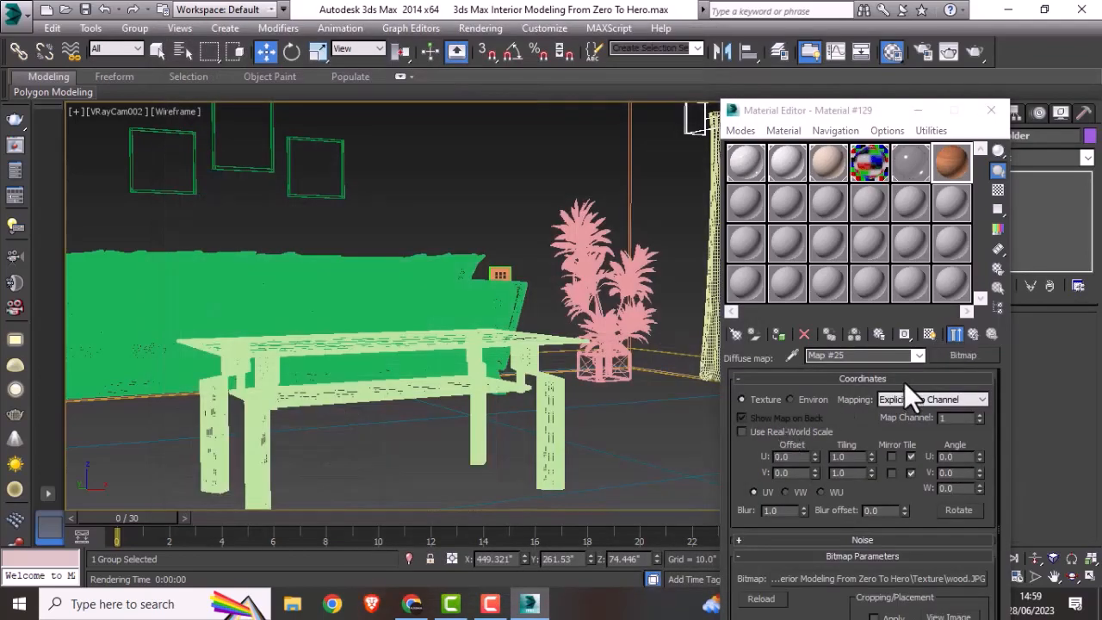
Step: Show the wood map in the viewport, assign the sixth-slot material to the curtain holder and return to the material's basic parameters
{"action": "left_click", "coordinate": [928, 335]}
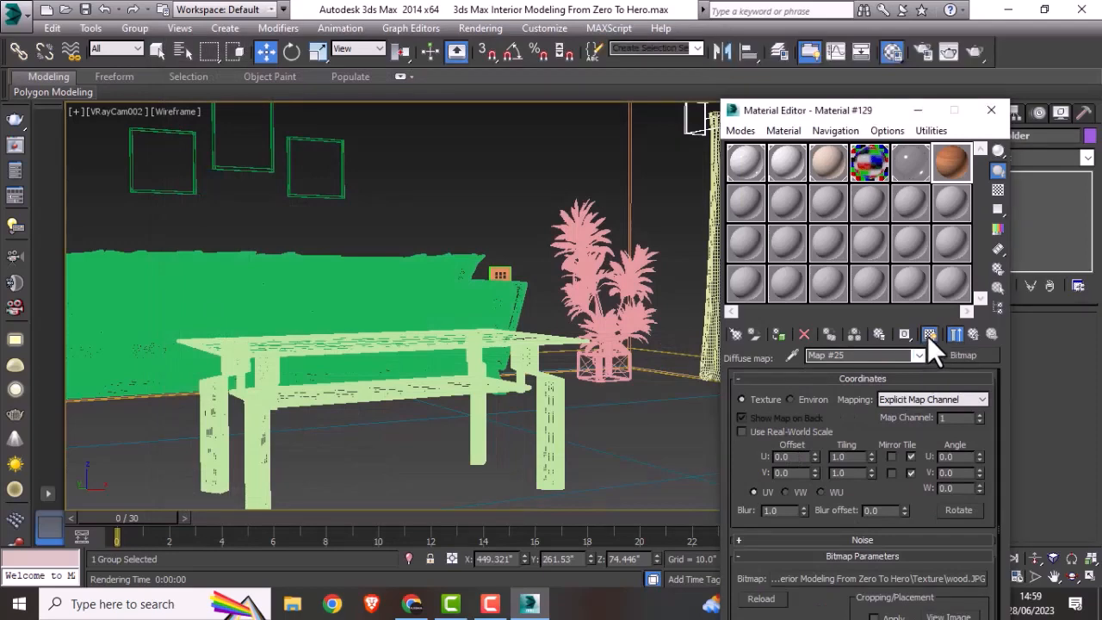
{"action": "left_click", "coordinate": [784, 332]}
{"action": "left_click", "coordinate": [972, 335]}
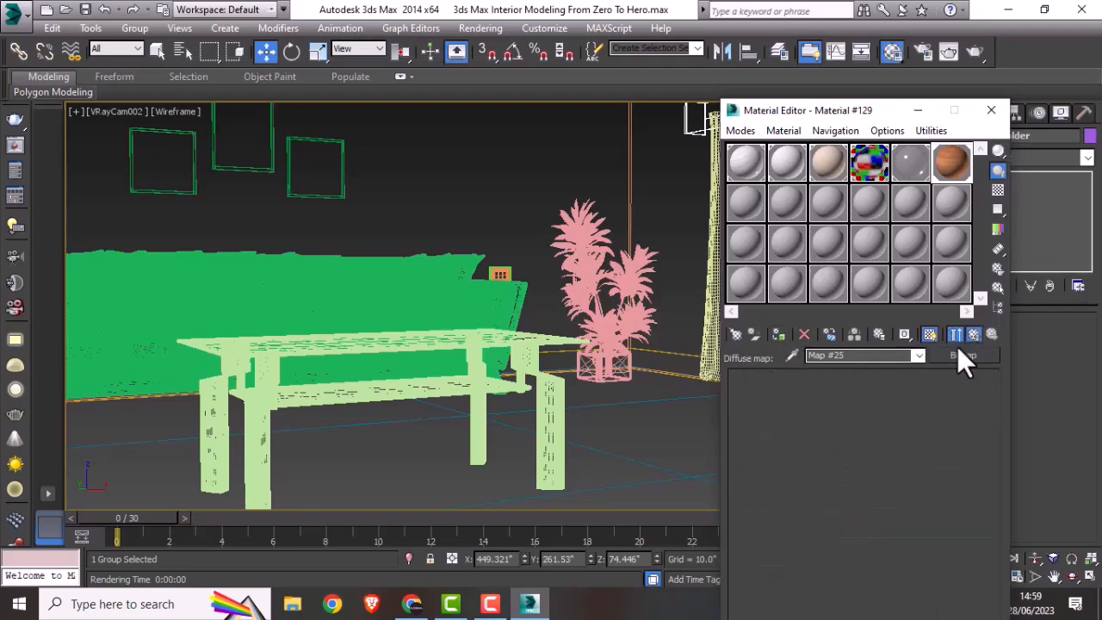
Step: Set the wood material's reflection color to grey value 81 and its reflection glossiness to 0.955, and check its enlarged sample
{"action": "left_click", "coordinate": [824, 442]}
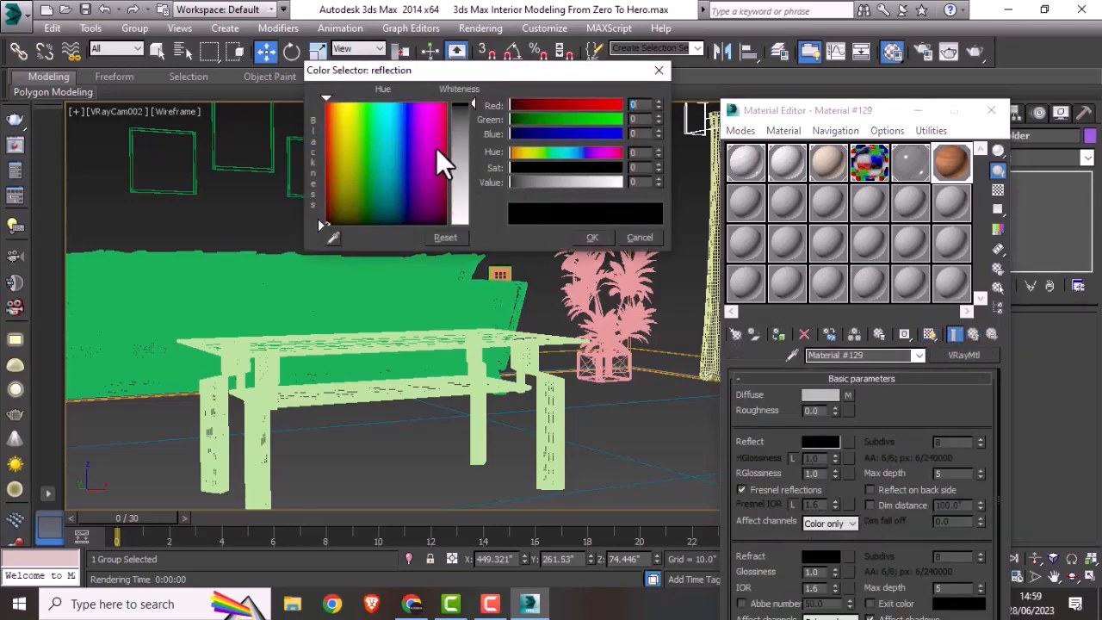
{"action": "left_click_drag", "start_coordinate": [465, 114], "coordinate": [465, 141]}
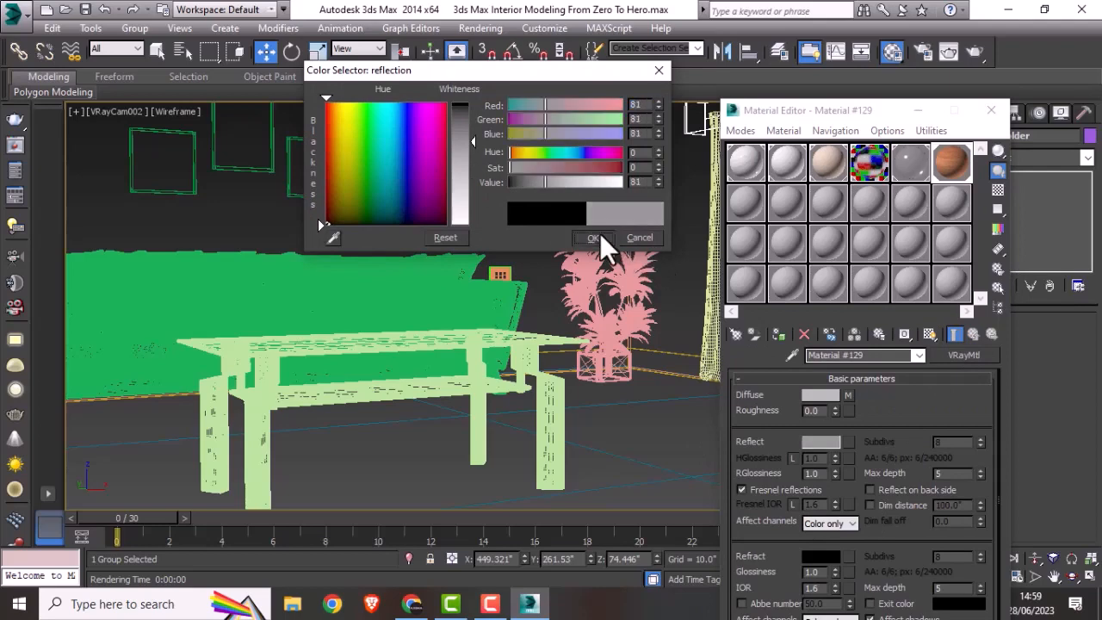
{"action": "left_click", "coordinate": [600, 236]}
{"action": "left_click_drag", "start_coordinate": [821, 475], "coordinate": [740, 477]}
{"action": "type", "text": ".9"}
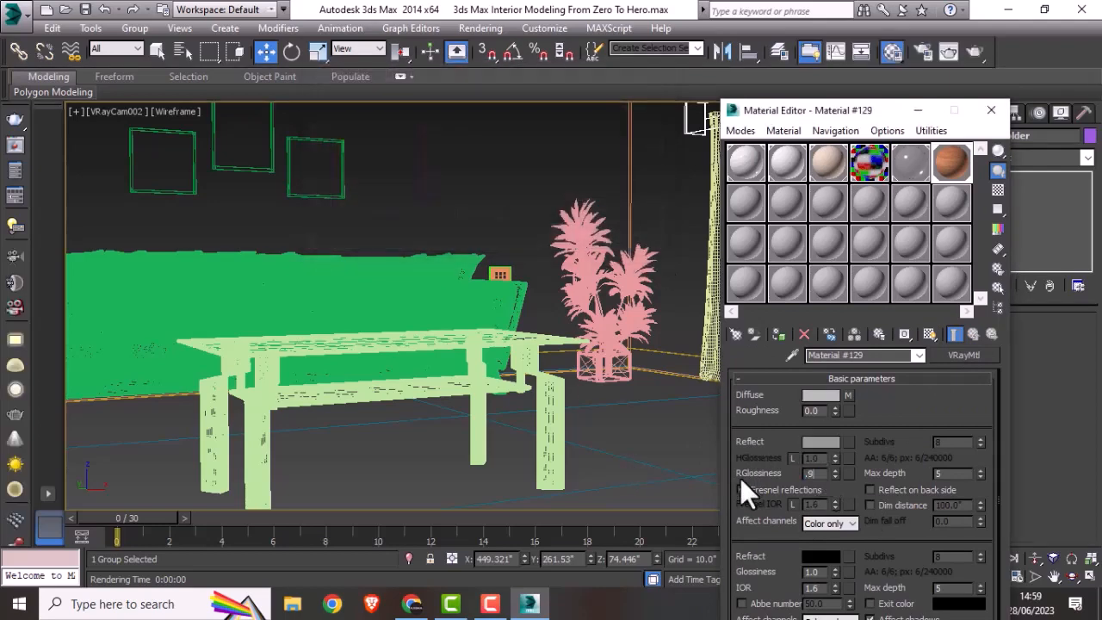
{"action": "type", "text": "55"}
{"action": "key", "text": "Return"}
{"action": "double_click", "coordinate": [947, 170]}
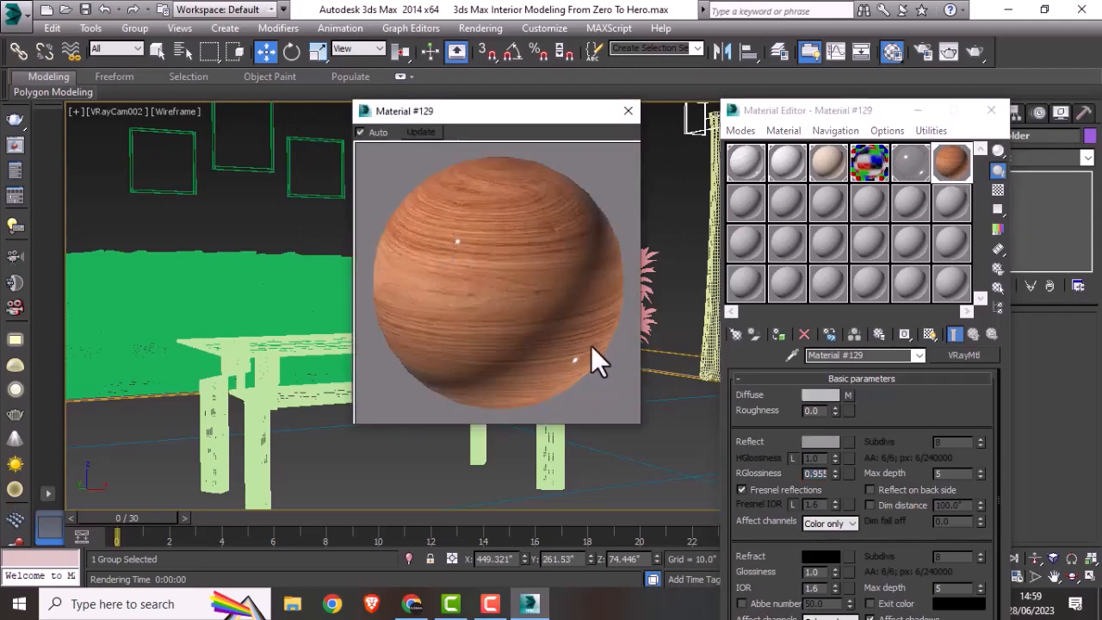
{"action": "left_click", "coordinate": [620, 114]}
Step: Close the material editor, deselect the curtain holder and run a preview render of the VRayCam002 view
{"action": "left_click", "coordinate": [991, 110]}
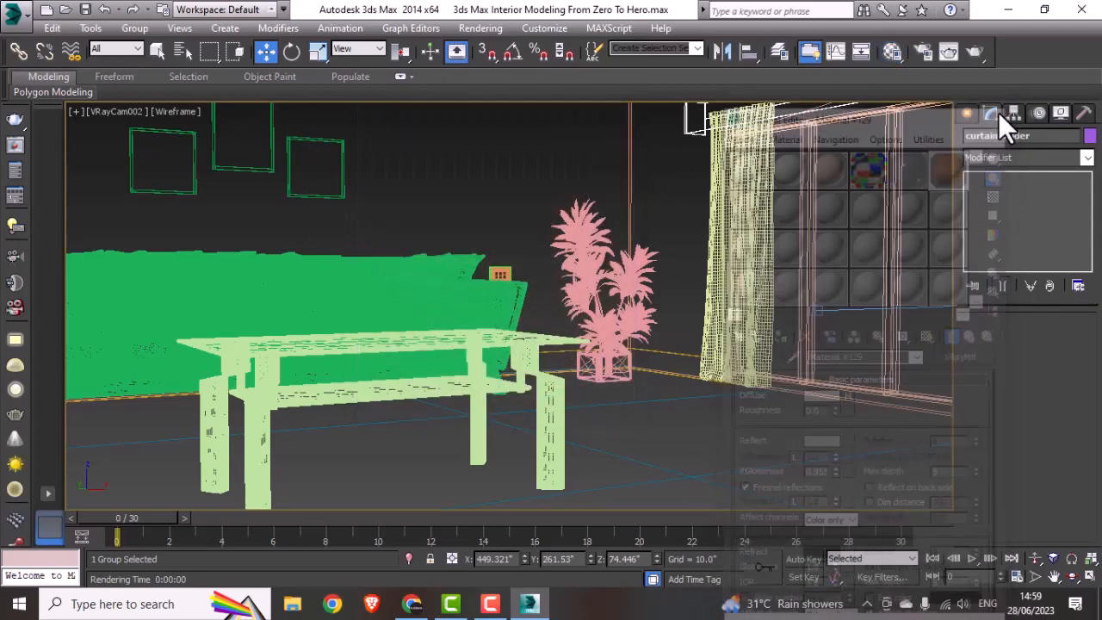
{"action": "left_click", "coordinate": [664, 217]}
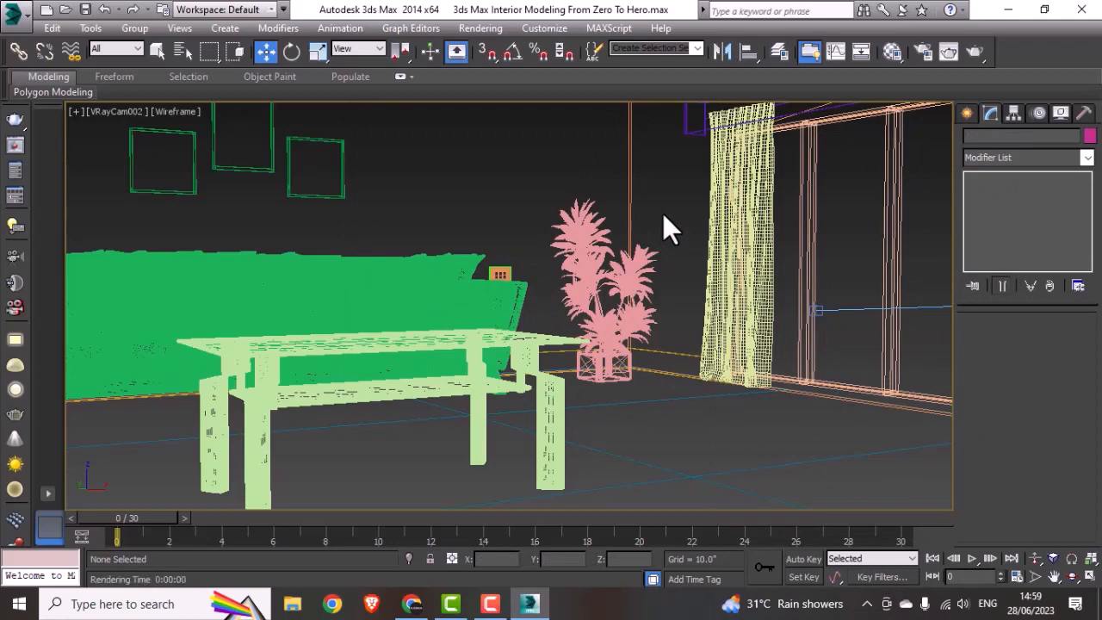
{"action": "key", "text": "shift+q"}
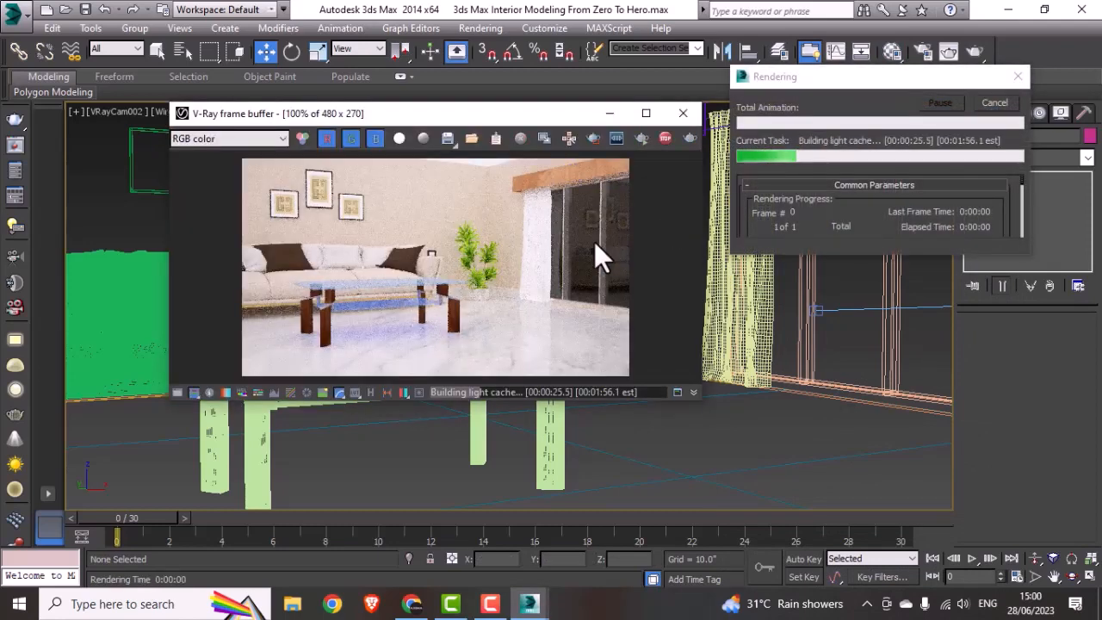
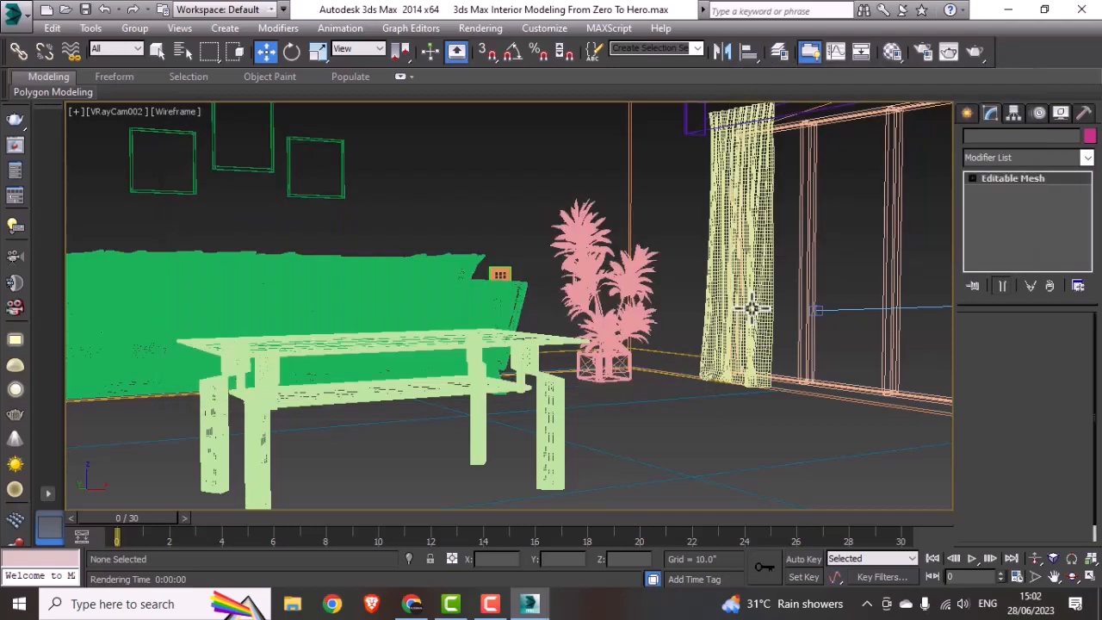
Step: Select the curtain beside the plant and set up an unused material slot as a VRayMtl material
{"action": "left_click", "coordinate": [750, 307]}
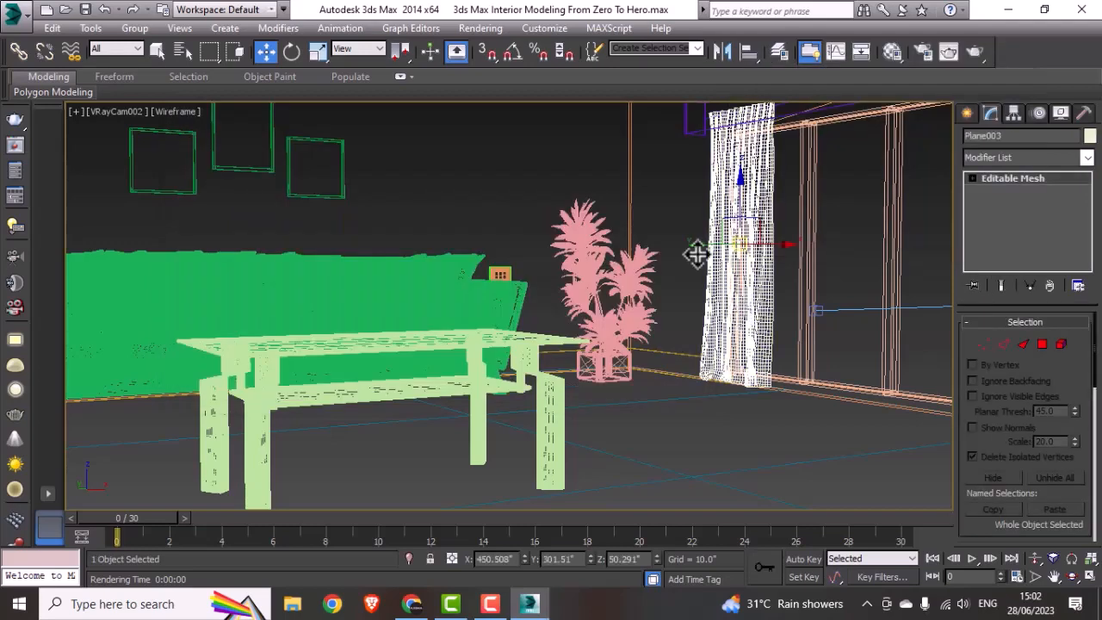
{"action": "left_click", "coordinate": [896, 49]}
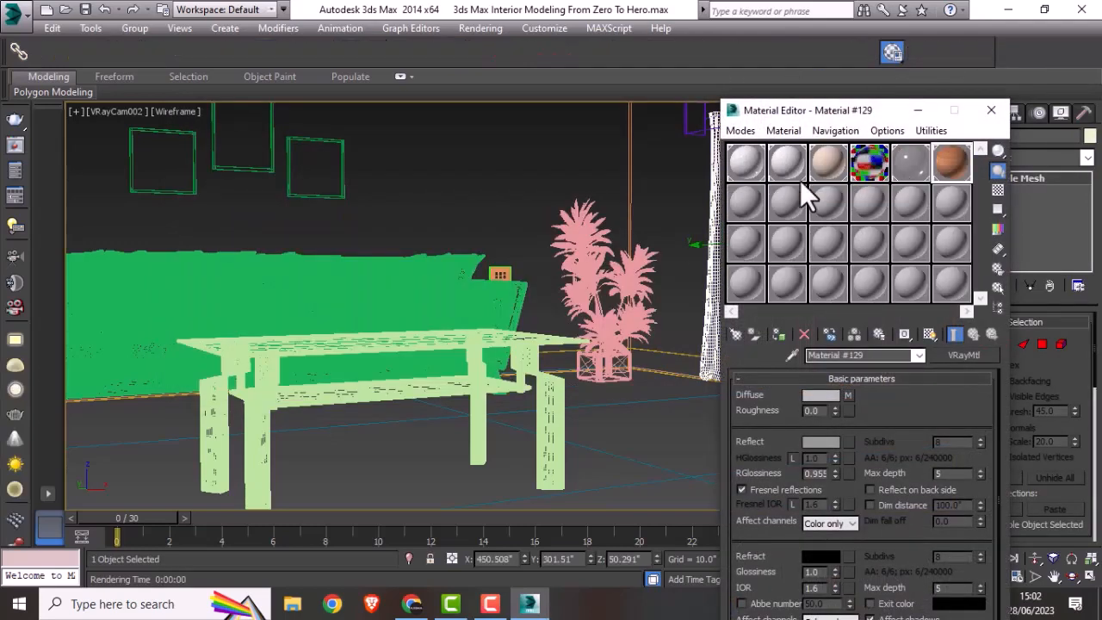
{"action": "left_click", "coordinate": [745, 203]}
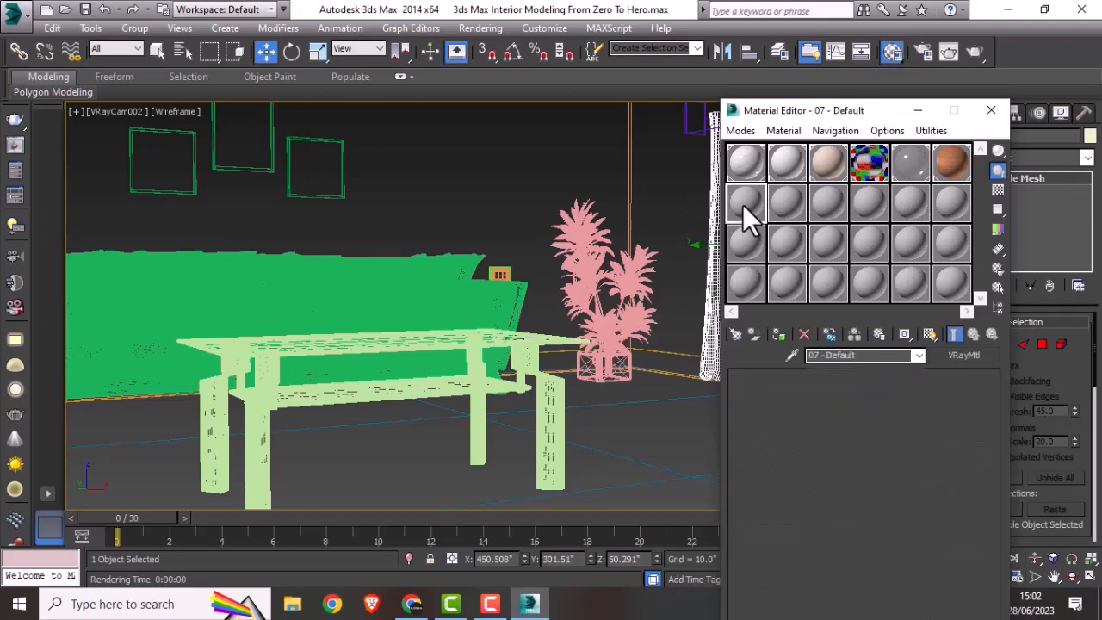
{"action": "left_click", "coordinate": [735, 338]}
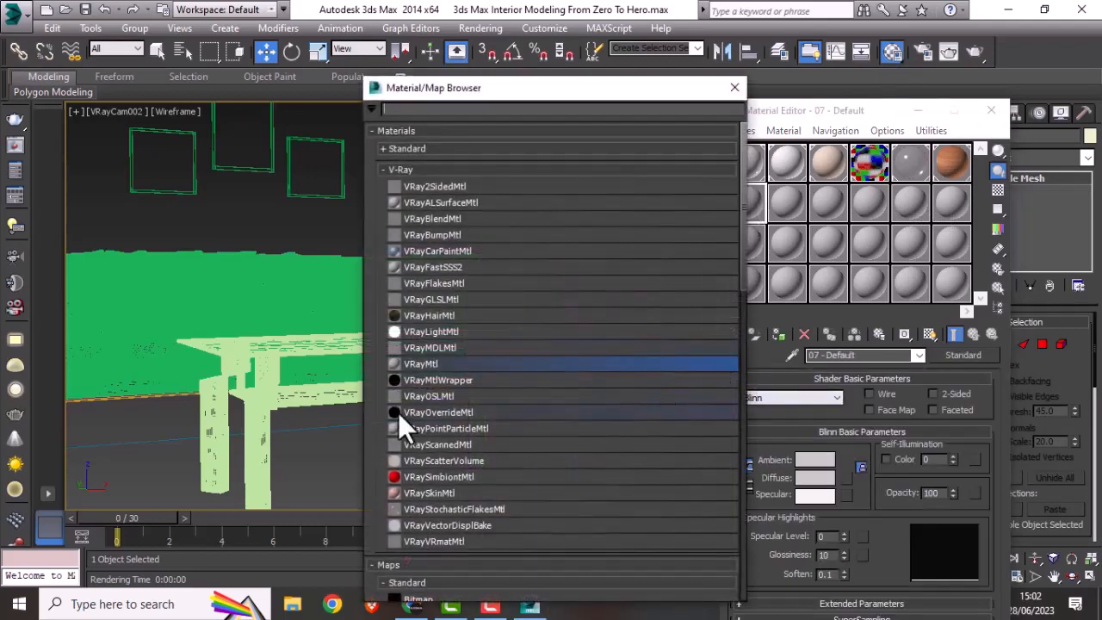
{"action": "double_click", "coordinate": [442, 364]}
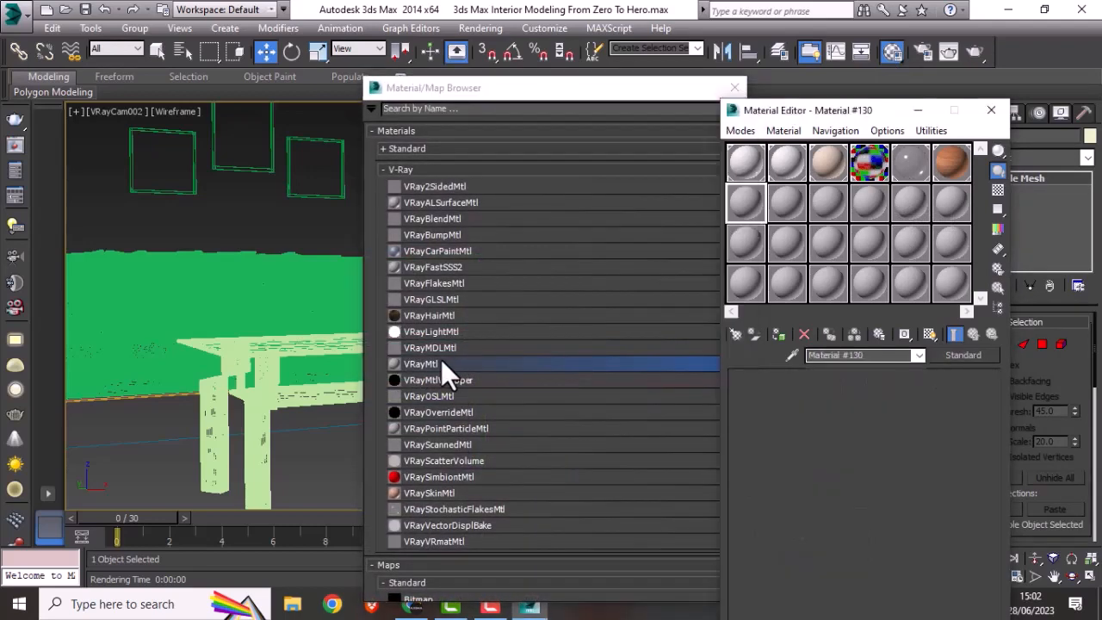
{"action": "left_click", "coordinate": [736, 90]}
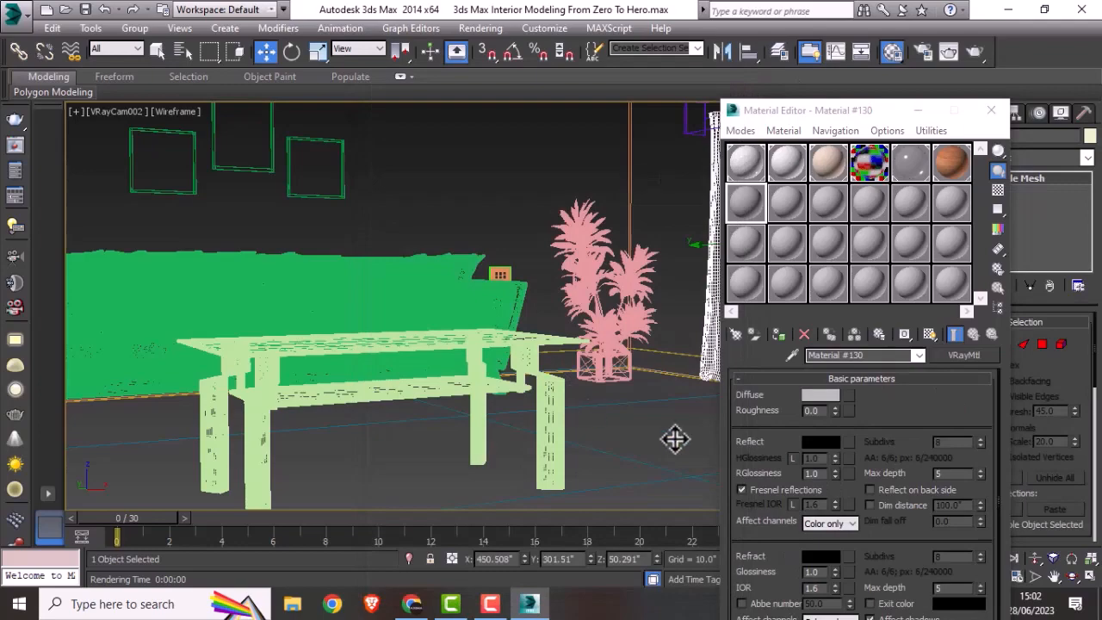
Step: Load the curtain.JPG bitmap from the Texture folder as the new material's diffuse map
{"action": "left_click", "coordinate": [848, 395]}
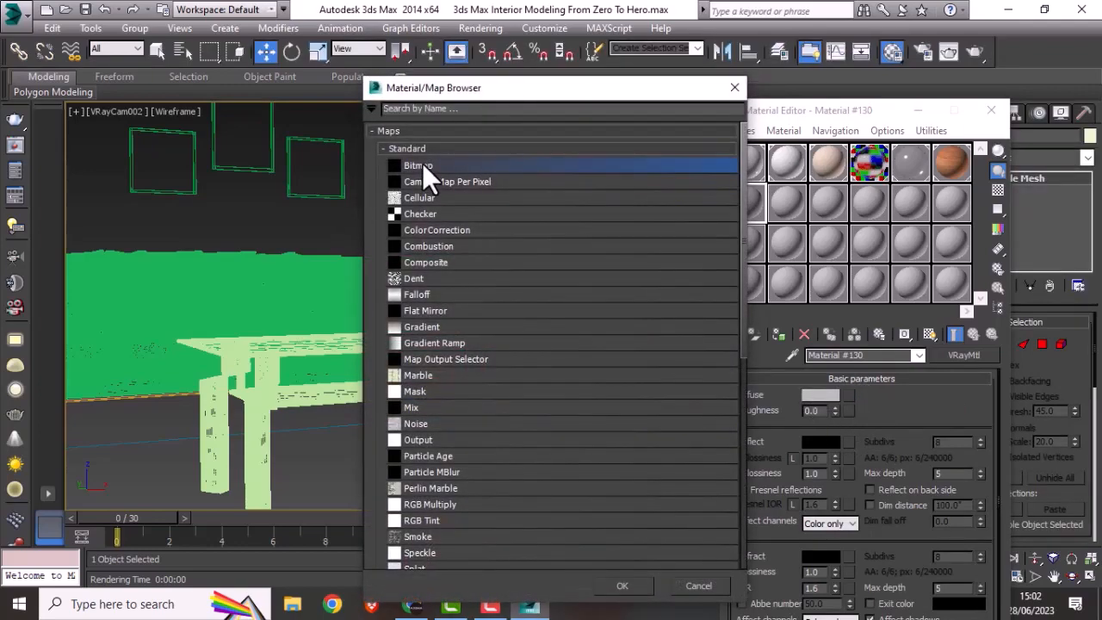
{"action": "double_click", "coordinate": [420, 166]}
{"action": "left_click", "coordinate": [305, 167]}
{"action": "double_click", "coordinate": [305, 165]}
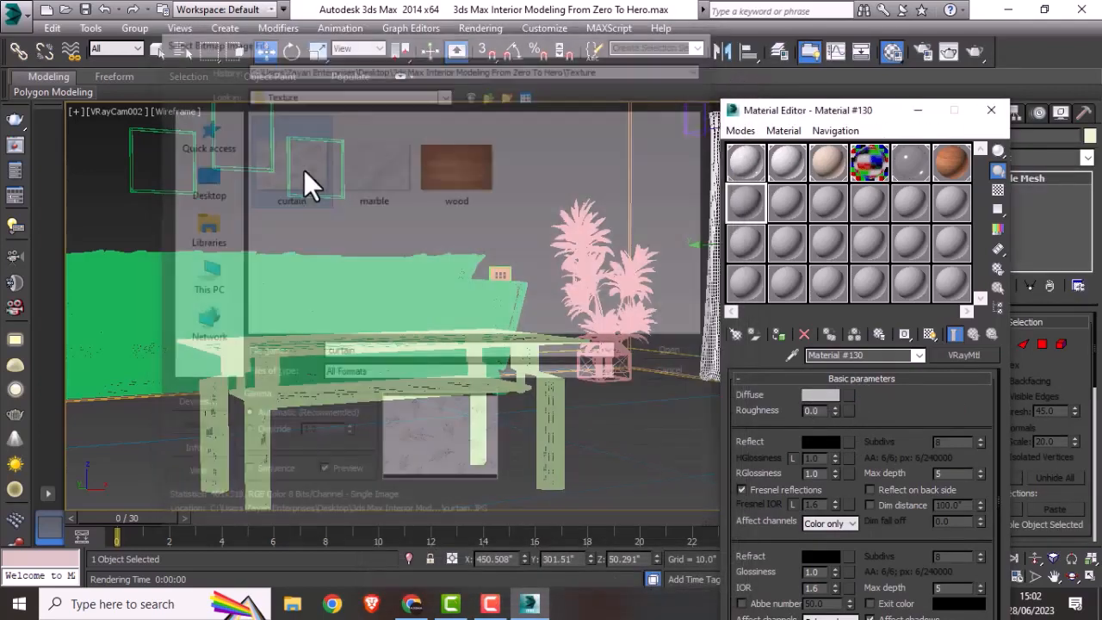
{"action": "left_click_drag", "start_coordinate": [814, 112], "coordinate": [364, 116]}
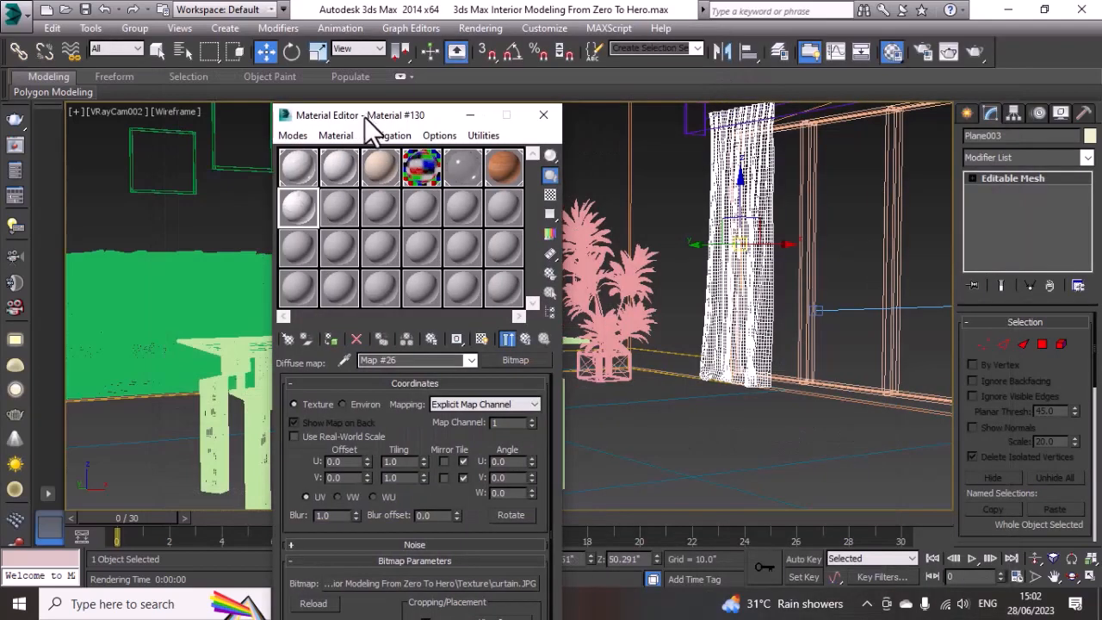
Step: Assign the new material to the selected curtain and display its texture in the shaded camera view
{"action": "key", "text": "F3"}
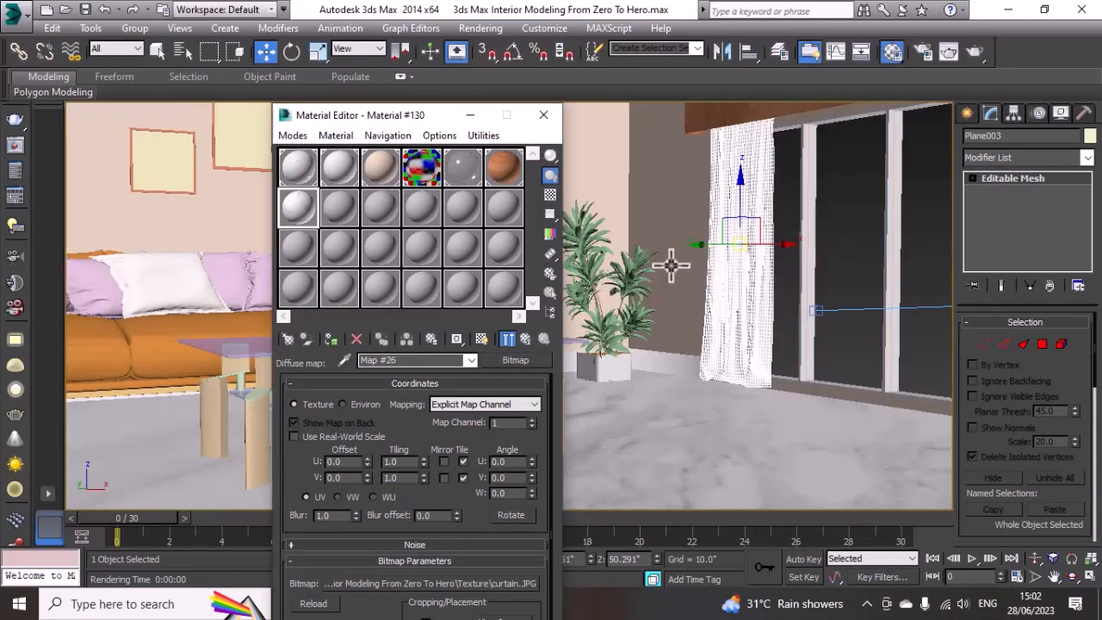
{"action": "left_click", "coordinate": [484, 338]}
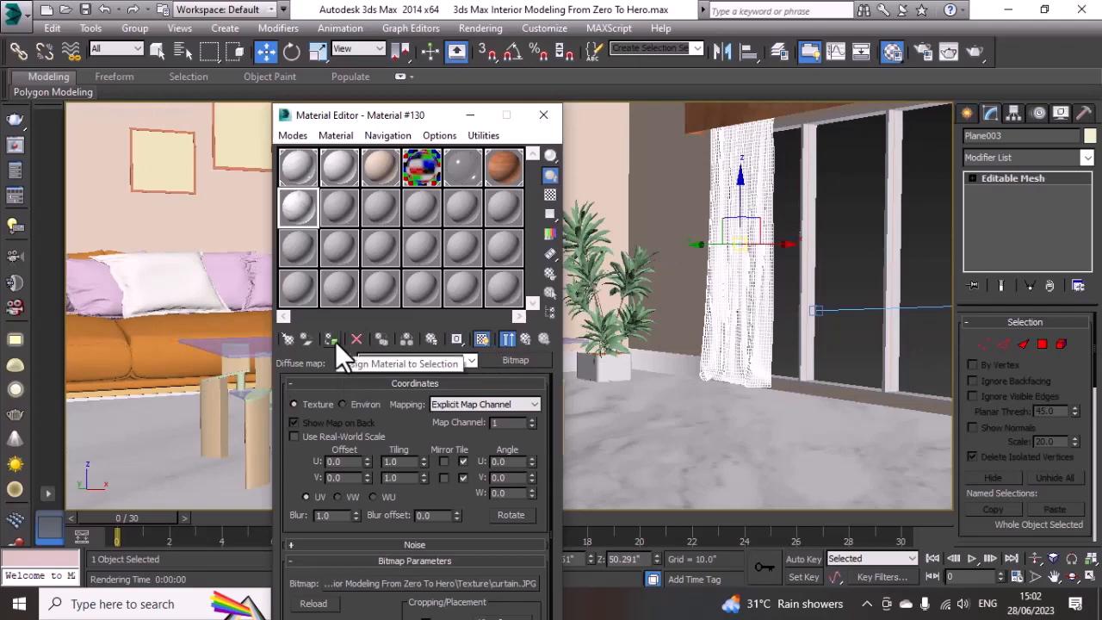
{"action": "left_click", "coordinate": [335, 341]}
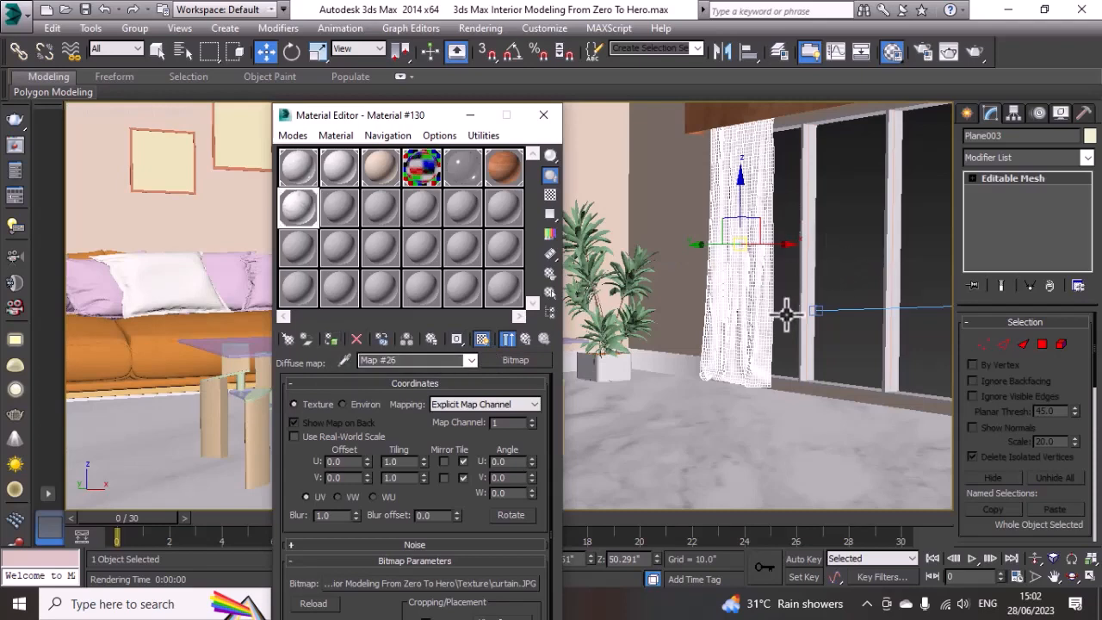
{"action": "left_click", "coordinate": [745, 414]}
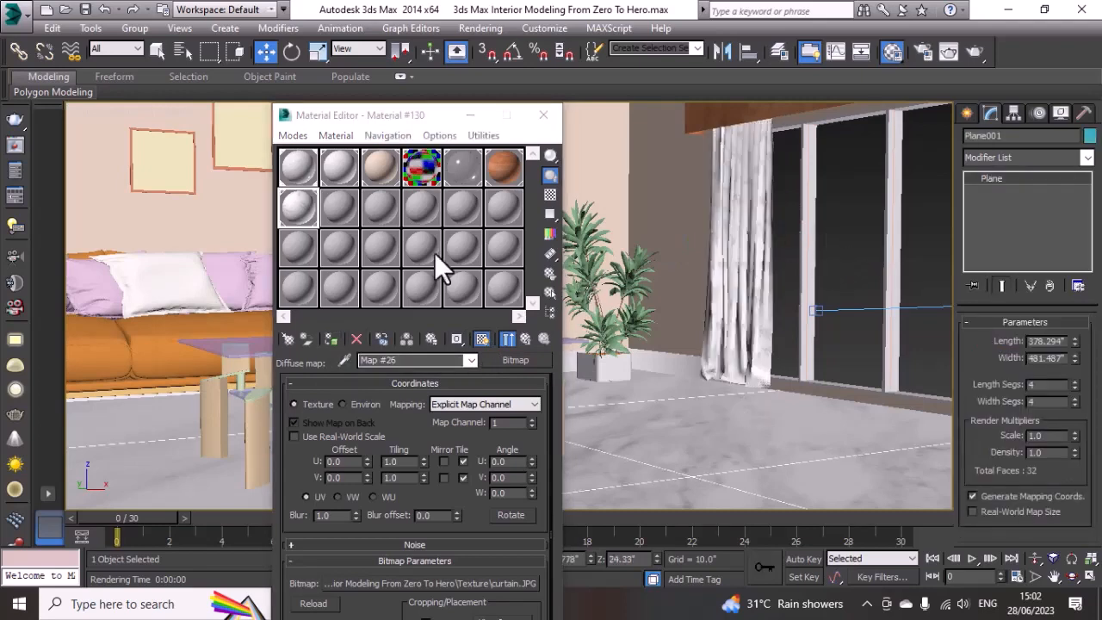
{"action": "left_click", "coordinate": [543, 114]}
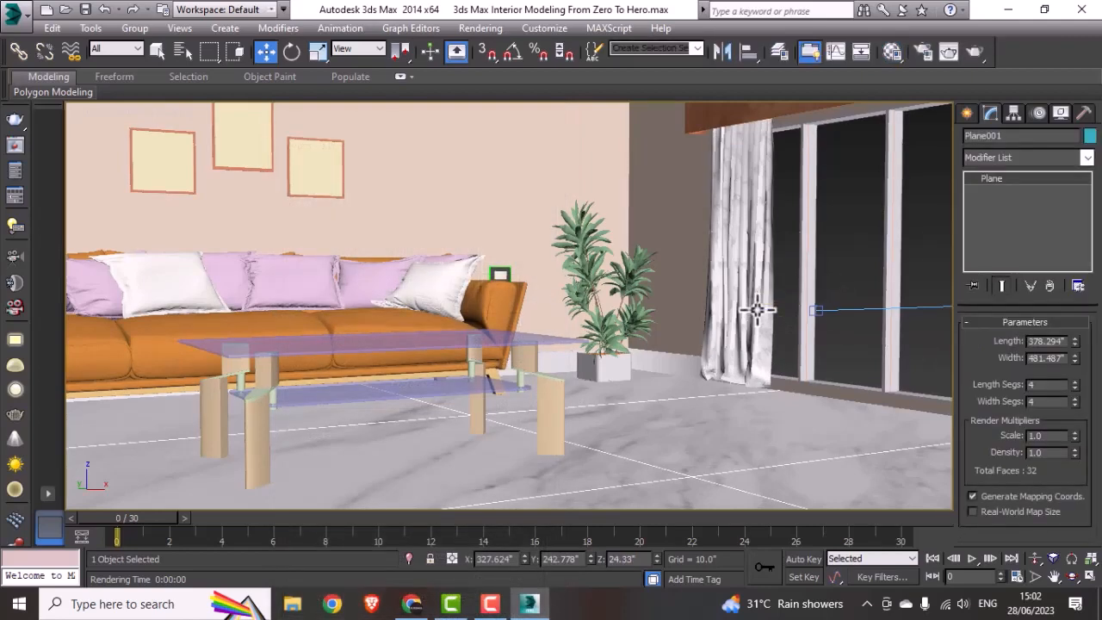
Step: Select the second curtain in the wireframe top view and apply the same curtain material to it
{"action": "key", "text": "t"}
{"action": "key", "text": "F3"}
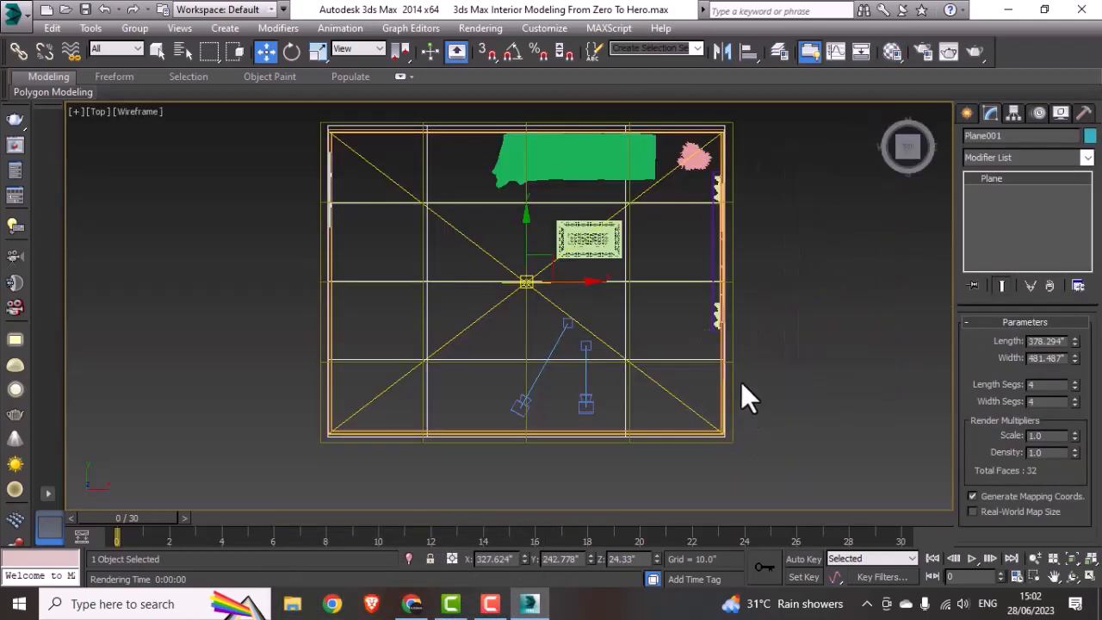
{"action": "scroll", "coordinate": [717, 317], "scroll_direction": "up", "scroll_amount": 4}
{"action": "left_click", "coordinate": [721, 318]}
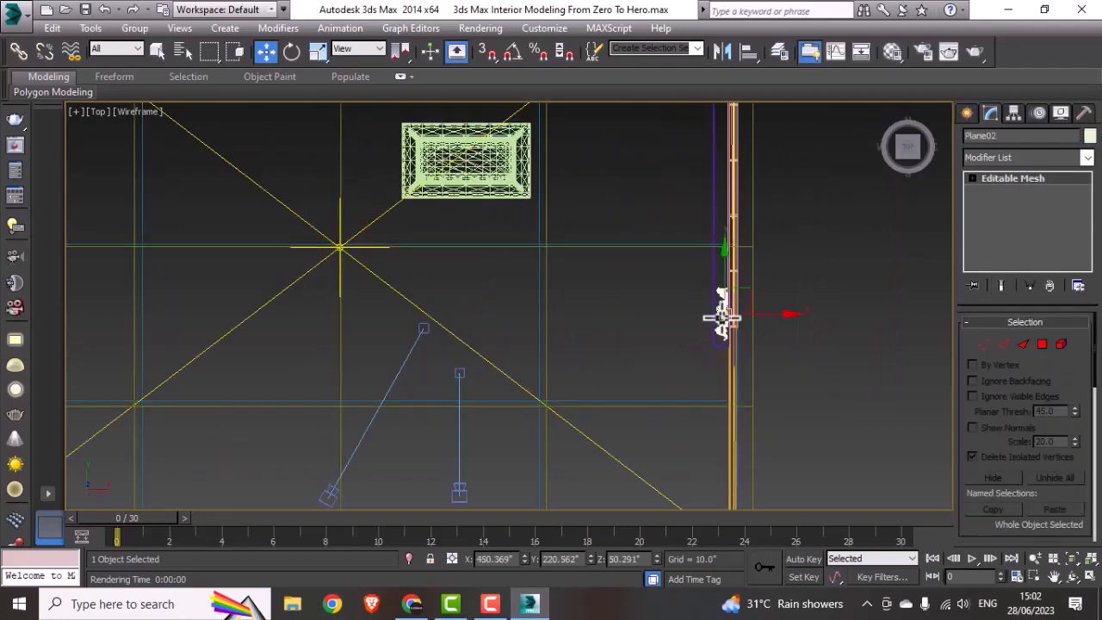
{"action": "left_click", "coordinate": [892, 52]}
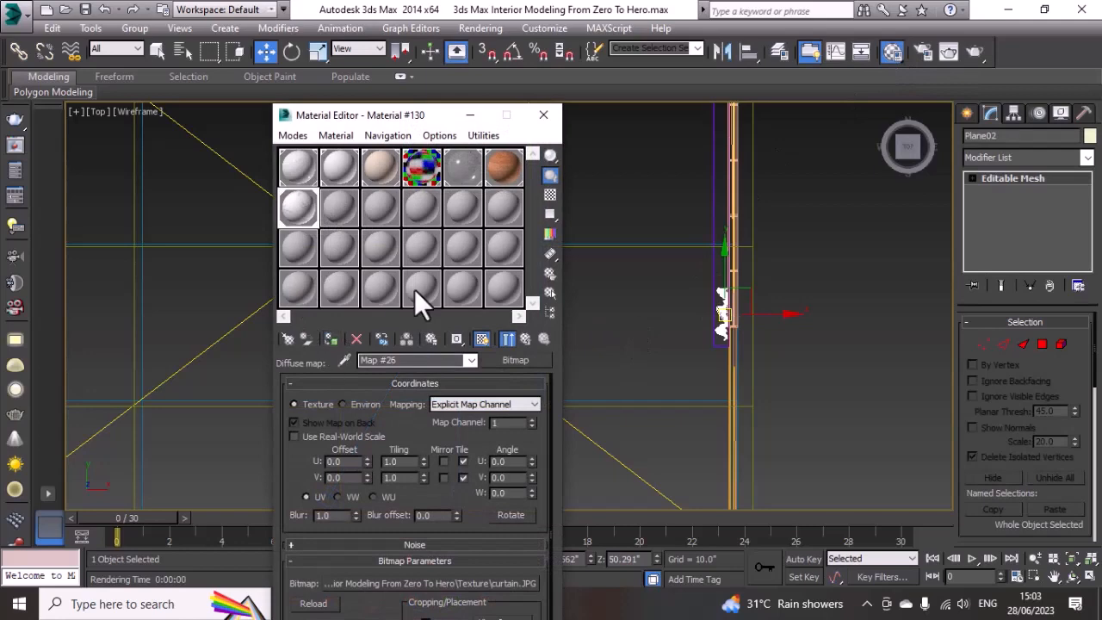
{"action": "left_click", "coordinate": [539, 120]}
{"action": "left_click", "coordinate": [750, 357]}
Step: Draw a box beside the window wall in the top view, about 59.8" long, 5.2" wide and 31" high
{"action": "scroll", "coordinate": [618, 332], "scroll_direction": "down", "scroll_amount": 3}
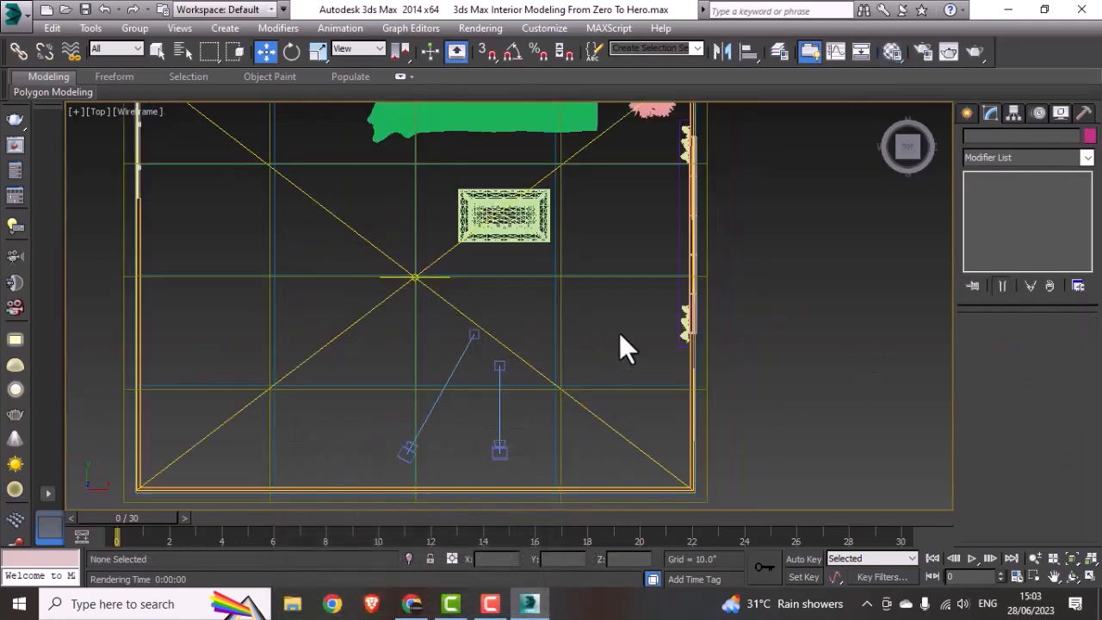
{"action": "middle_click_drag", "start_coordinate": [616, 344], "coordinate": [582, 388]}
{"action": "scroll", "coordinate": [627, 328], "scroll_direction": "up", "scroll_amount": 4}
{"action": "middle_click_drag", "start_coordinate": [635, 328], "coordinate": [628, 396]}
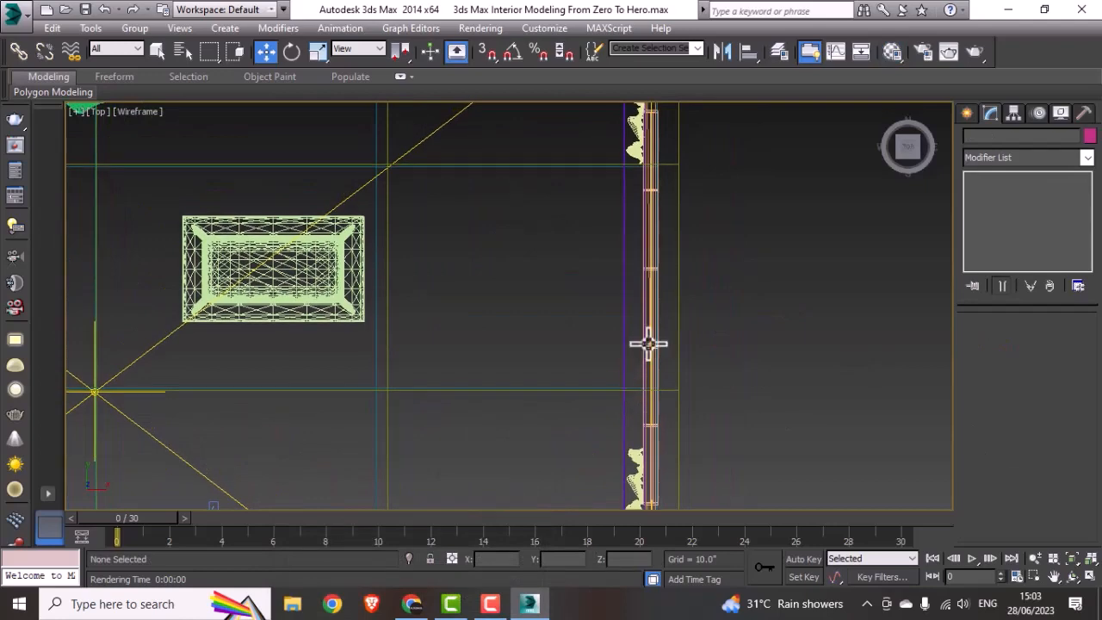
{"action": "scroll", "coordinate": [646, 342], "scroll_direction": "down", "scroll_amount": 2}
{"action": "left_click", "coordinate": [968, 113]}
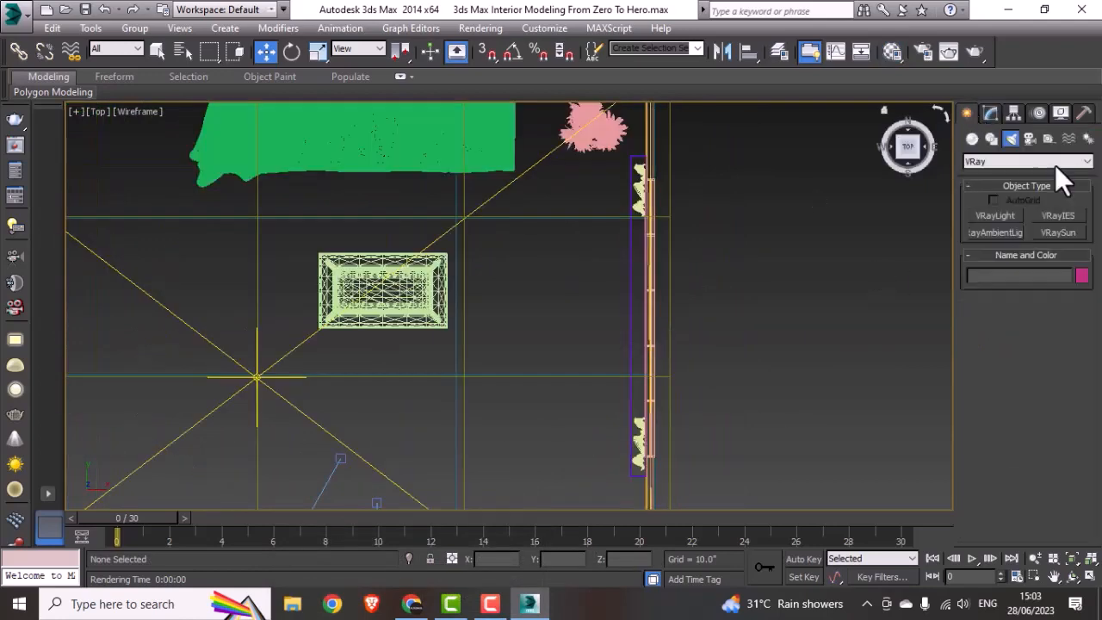
{"action": "left_click", "coordinate": [973, 139]}
{"action": "left_click", "coordinate": [1013, 216]}
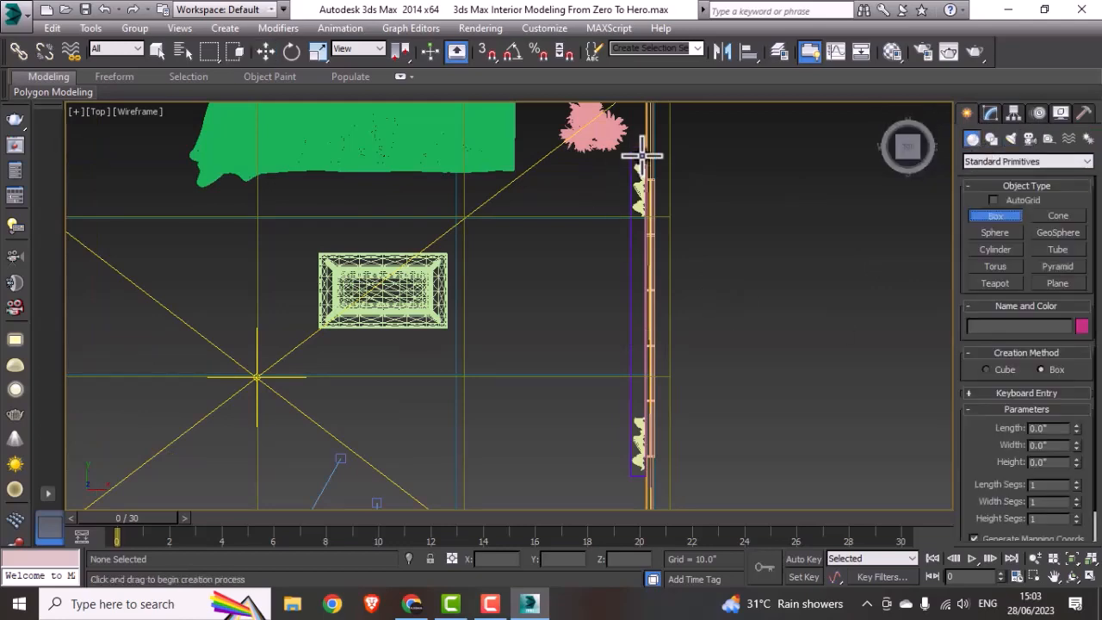
{"action": "scroll", "coordinate": [634, 161], "scroll_direction": "up", "scroll_amount": 5}
{"action": "scroll", "coordinate": [637, 151], "scroll_direction": "down", "scroll_amount": 2}
{"action": "scroll", "coordinate": [662, 137], "scroll_direction": "up", "scroll_amount": 2}
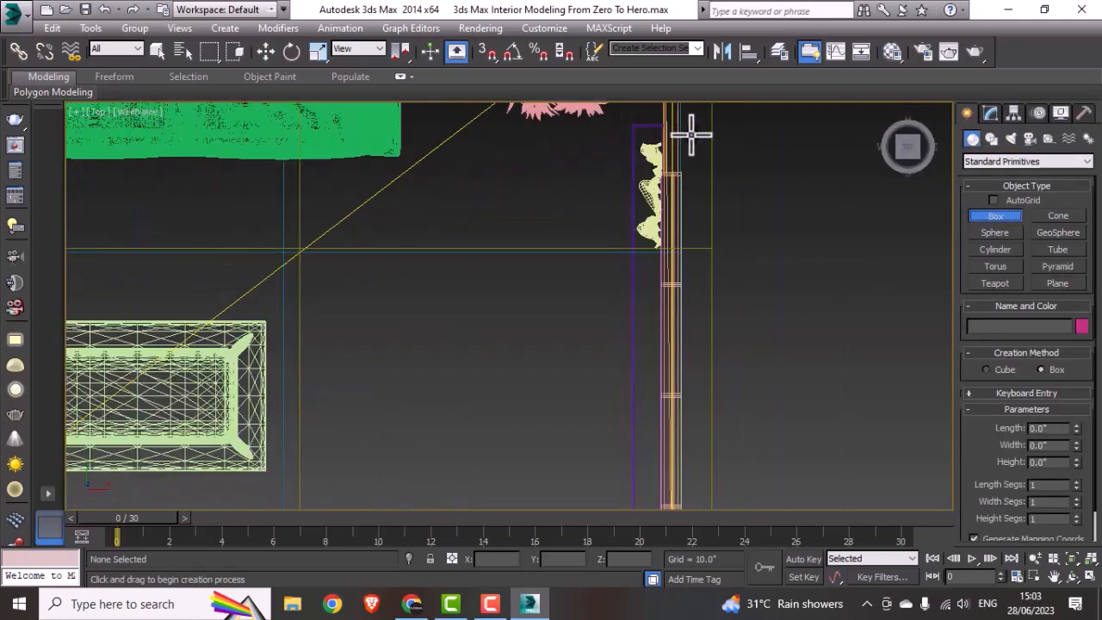
{"action": "left_click_drag", "start_coordinate": [686, 129], "coordinate": [719, 501]}
{"action": "scroll", "coordinate": [716, 496], "scroll_direction": "down", "scroll_amount": 4}
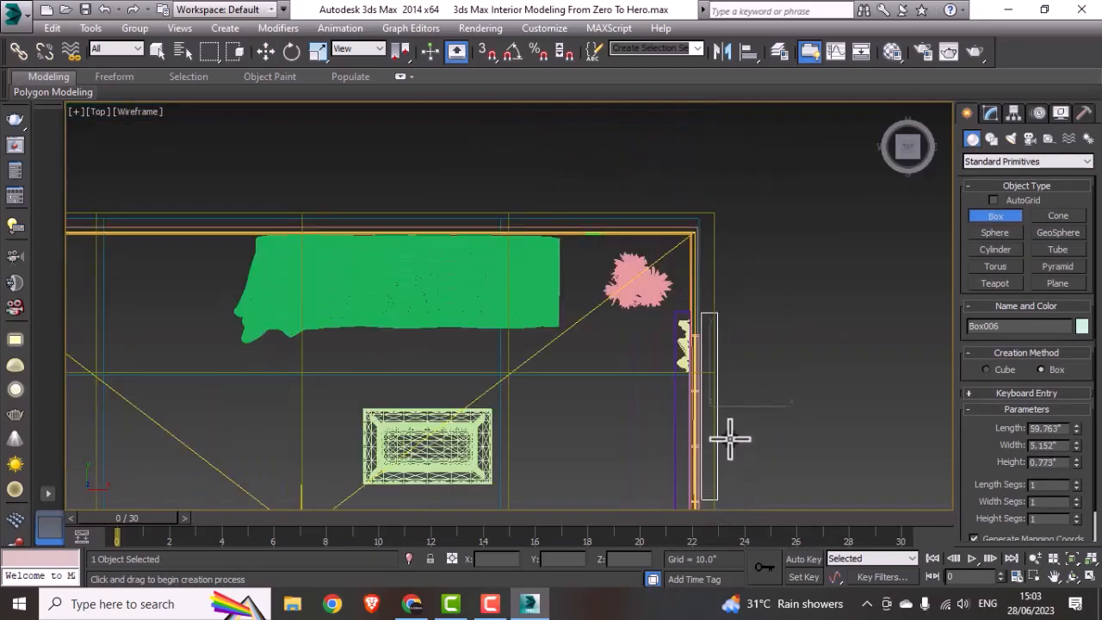
{"action": "middle_click_drag", "start_coordinate": [729, 423], "coordinate": [721, 292]}
{"action": "left_click", "coordinate": [728, 405]}
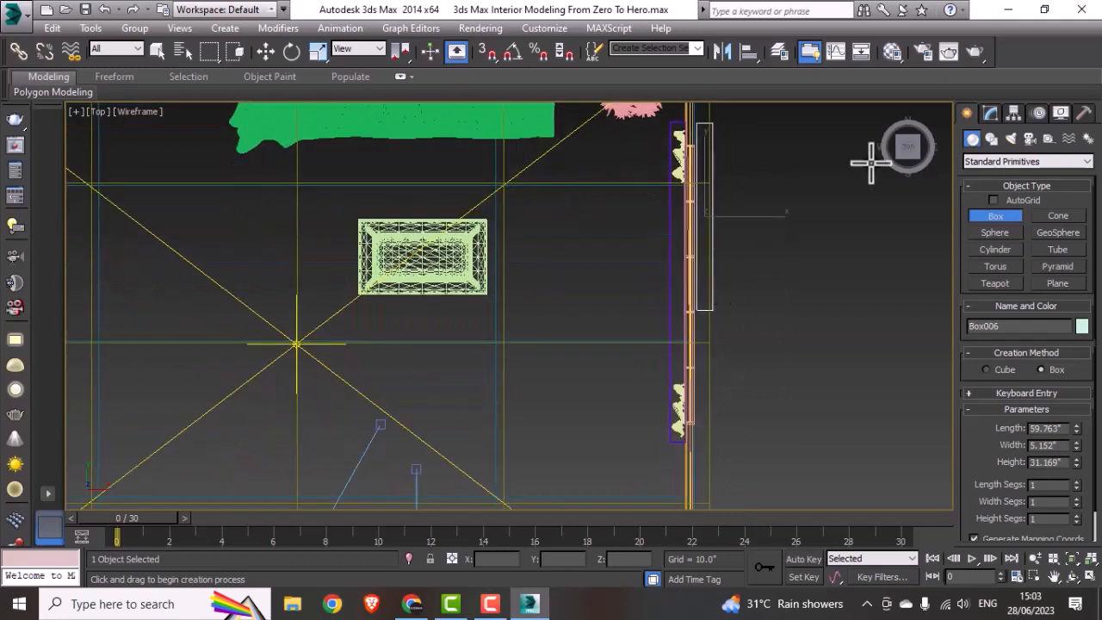
Step: Fit the box inside the purple pelmet outline over the curtains, with a length of about 99.99" and a width of 3.54"
{"action": "left_click", "coordinate": [990, 113]}
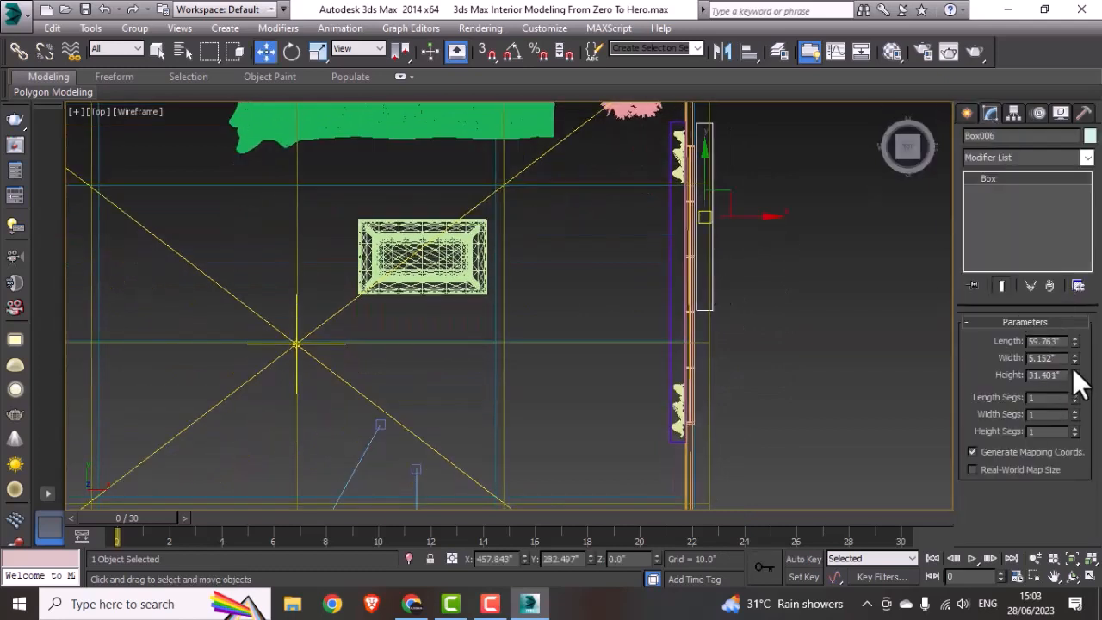
{"action": "left_click_drag", "start_coordinate": [1074, 379], "coordinate": [1075, 264]}
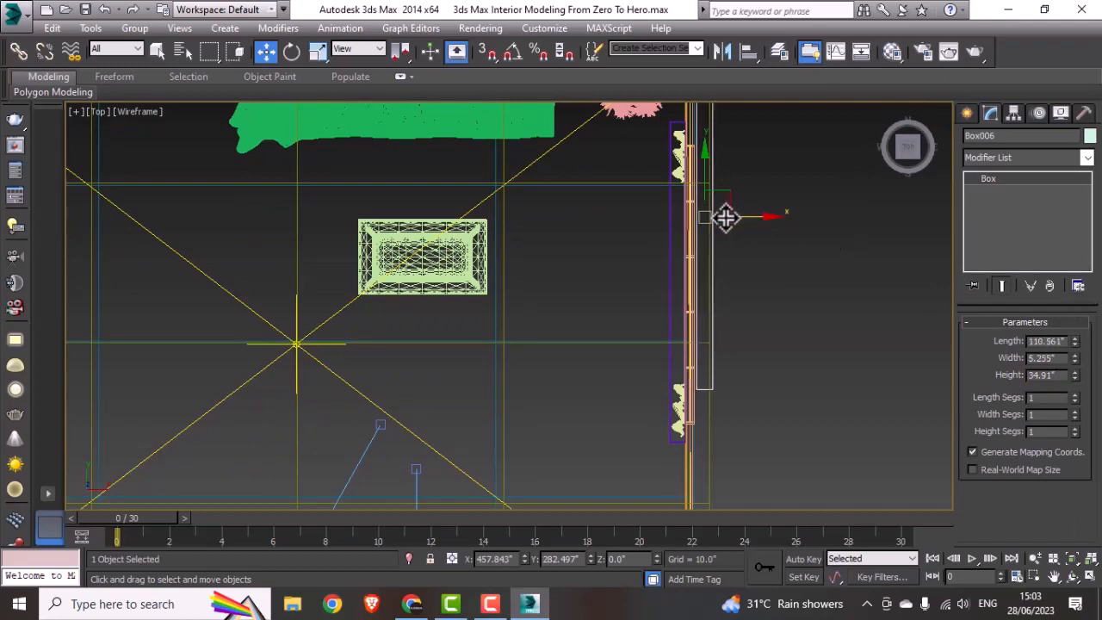
{"action": "left_click_drag", "start_coordinate": [726, 218], "coordinate": [688, 285]}
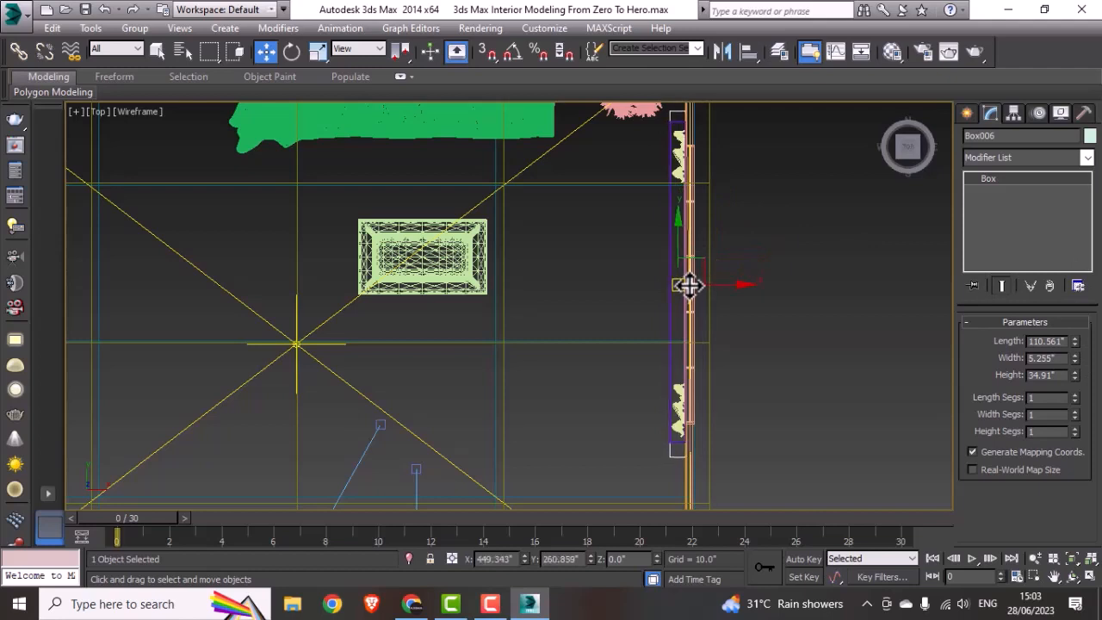
{"action": "left_click", "coordinate": [1074, 344]}
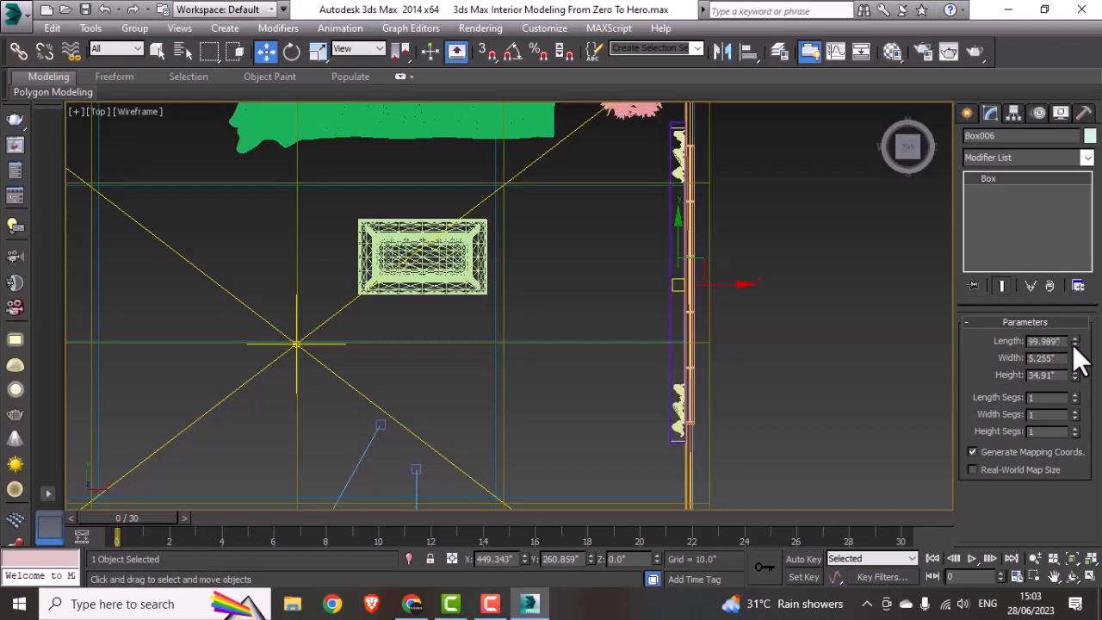
{"action": "left_click_drag", "start_coordinate": [679, 254], "coordinate": [686, 250]}
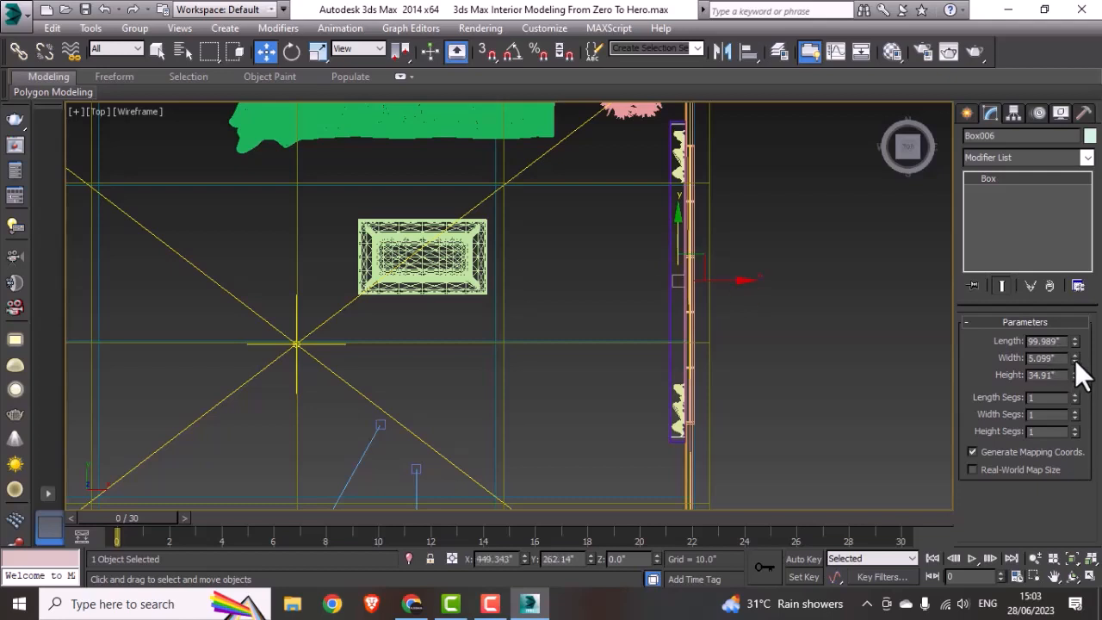
{"action": "left_click_drag", "start_coordinate": [1074, 360], "coordinate": [1074, 376]}
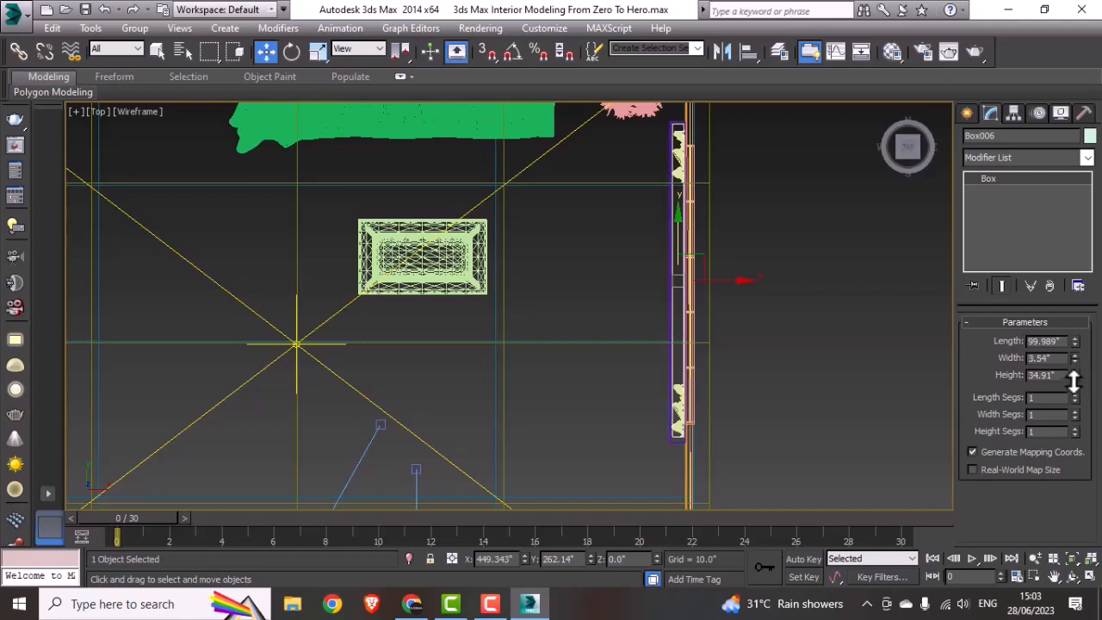
{"action": "middle_click_drag", "start_coordinate": [747, 415], "coordinate": [748, 415]}
Step: Set the box's height to 3" and raise it in the front view to the curtain tops, at a Z of about 70.3"
{"action": "key", "text": "alt+w"}
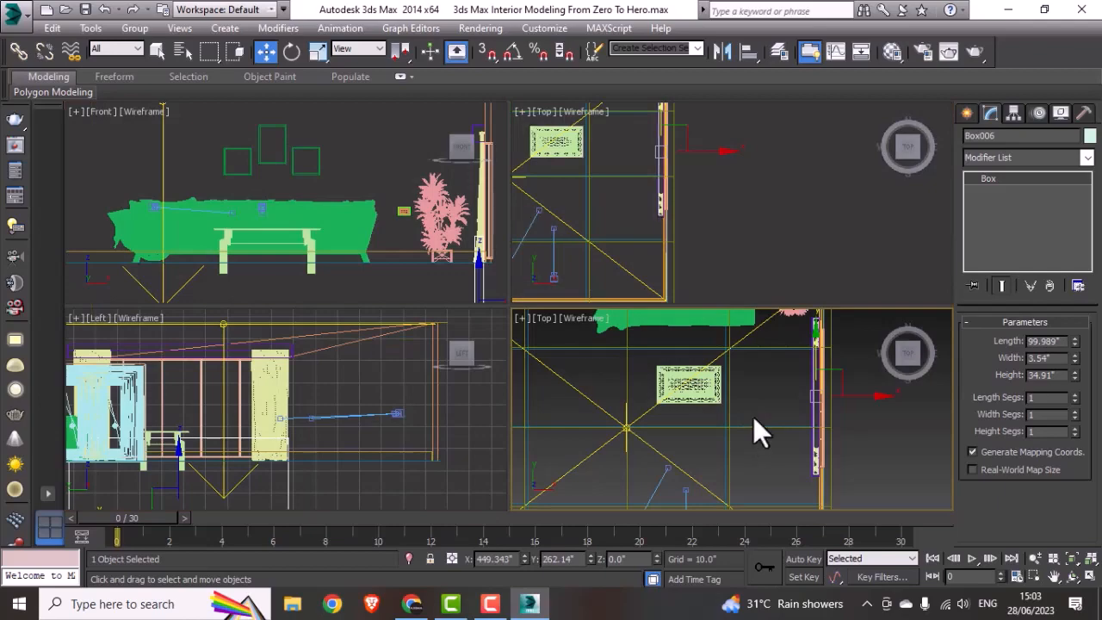
{"action": "key", "text": "alt+w"}
{"action": "key", "text": "p"}
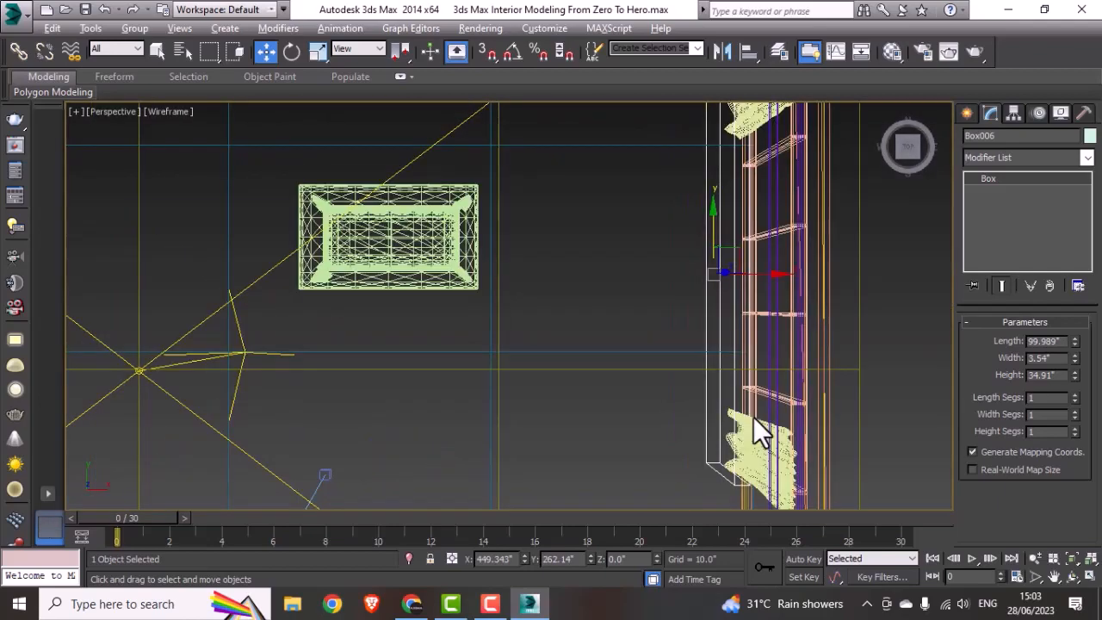
{"action": "middle_click_drag", "start_coordinate": [753, 417], "coordinate": [829, 336], "text": "alt"}
{"action": "key", "text": "alt+w"}
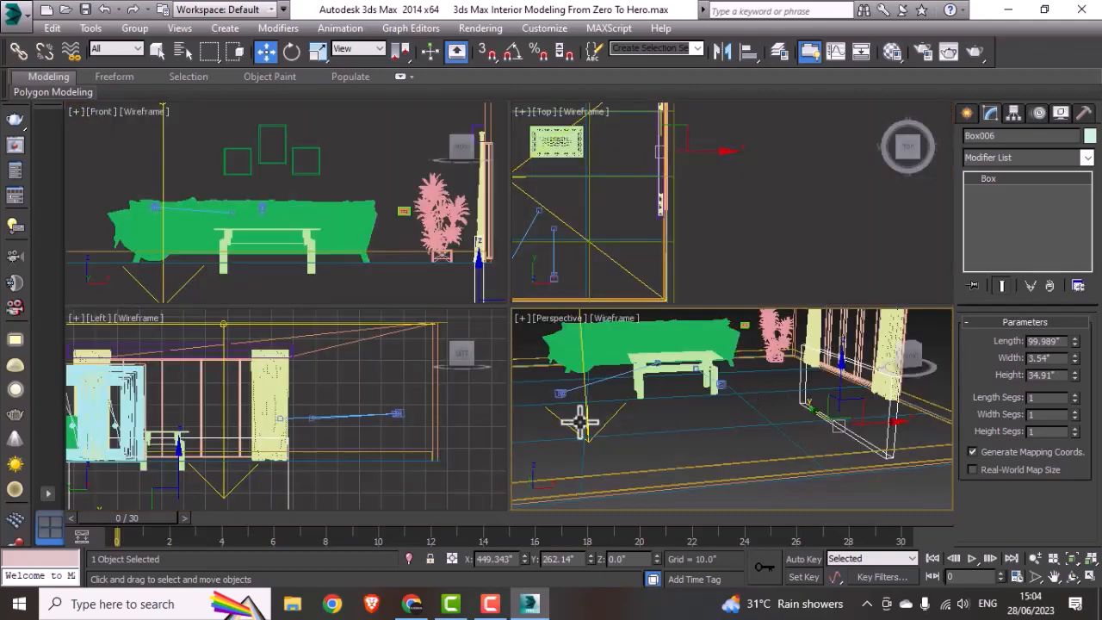
{"action": "right_click", "coordinate": [238, 204]}
{"action": "key", "text": "alt+w"}
{"action": "scroll", "coordinate": [439, 276], "scroll_direction": "down", "scroll_amount": 4}
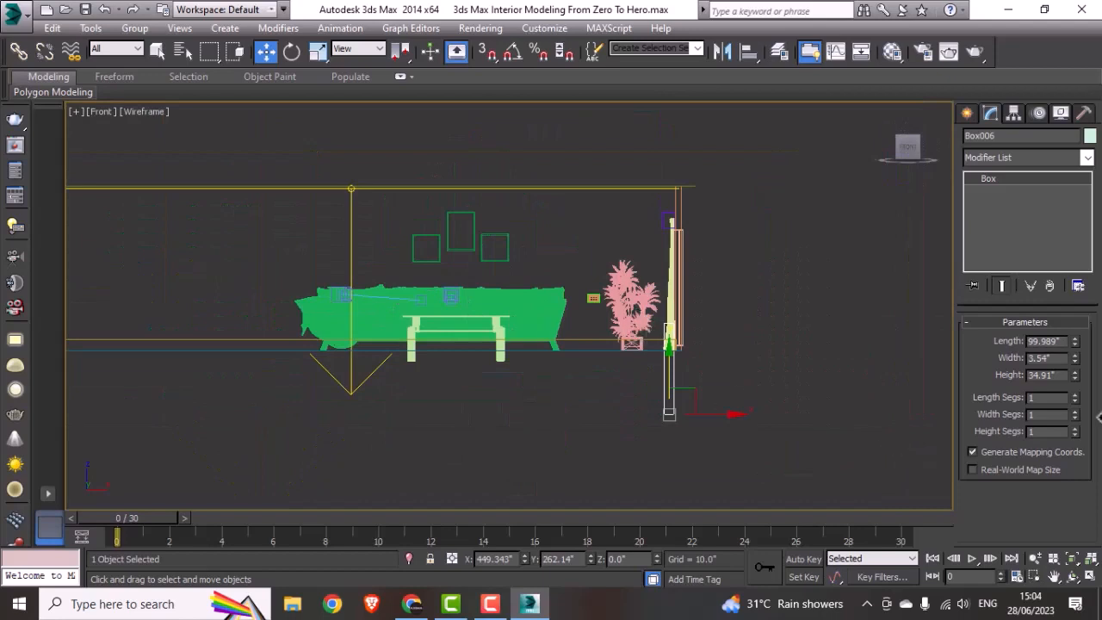
{"action": "double_click", "coordinate": [1045, 374]}
{"action": "type", "text": "3"}
{"action": "key", "text": "Return"}
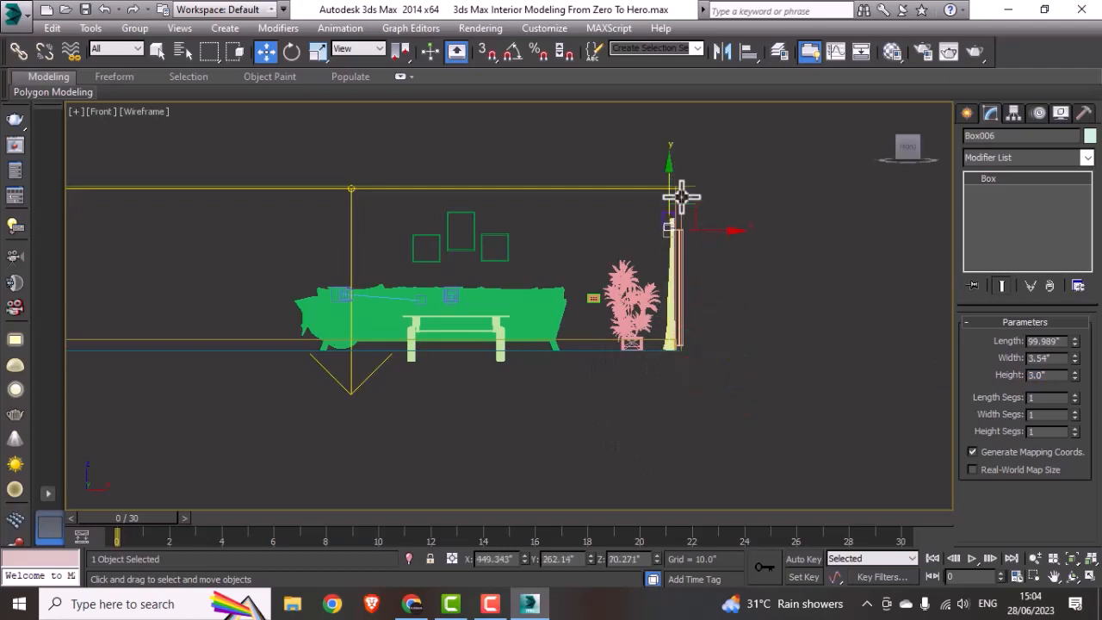
Step: Fit the box inside the pelmet outline in the front view, with a width of about 4.32" and a Z position of about 72.3"
{"action": "scroll", "coordinate": [672, 191], "scroll_direction": "up", "scroll_amount": 5}
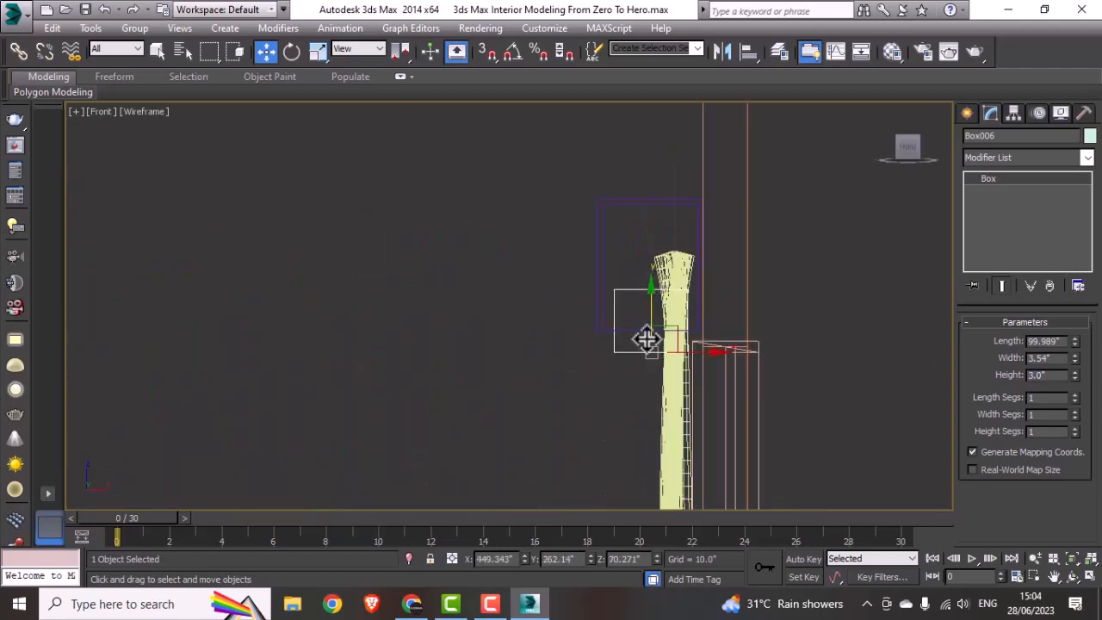
{"action": "left_click_drag", "start_coordinate": [646, 330], "coordinate": [656, 253]}
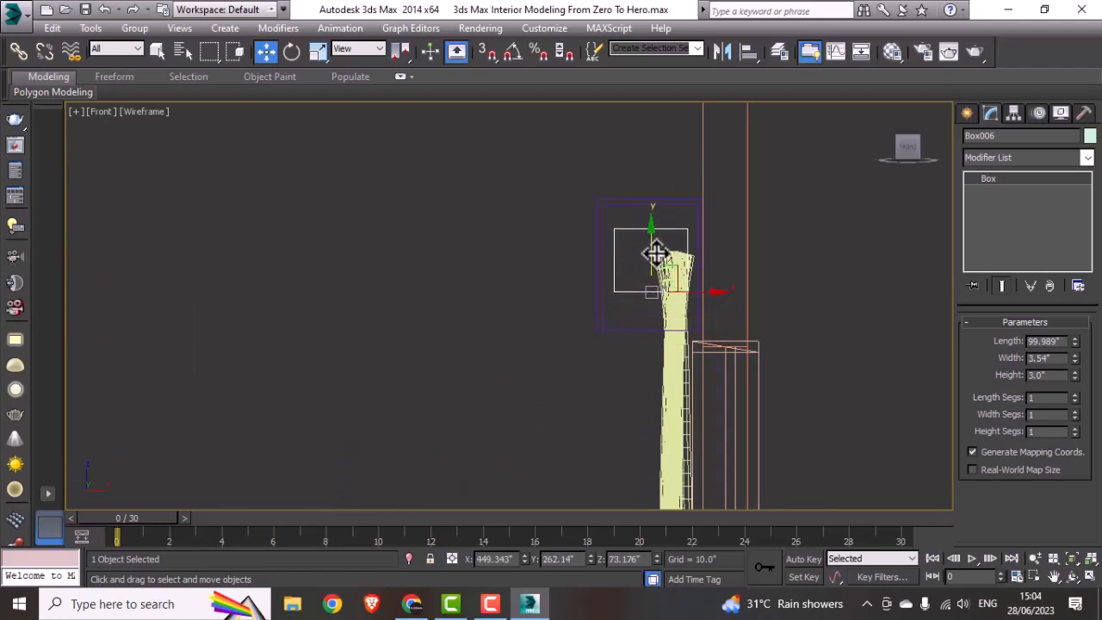
{"action": "left_click", "coordinate": [655, 265]}
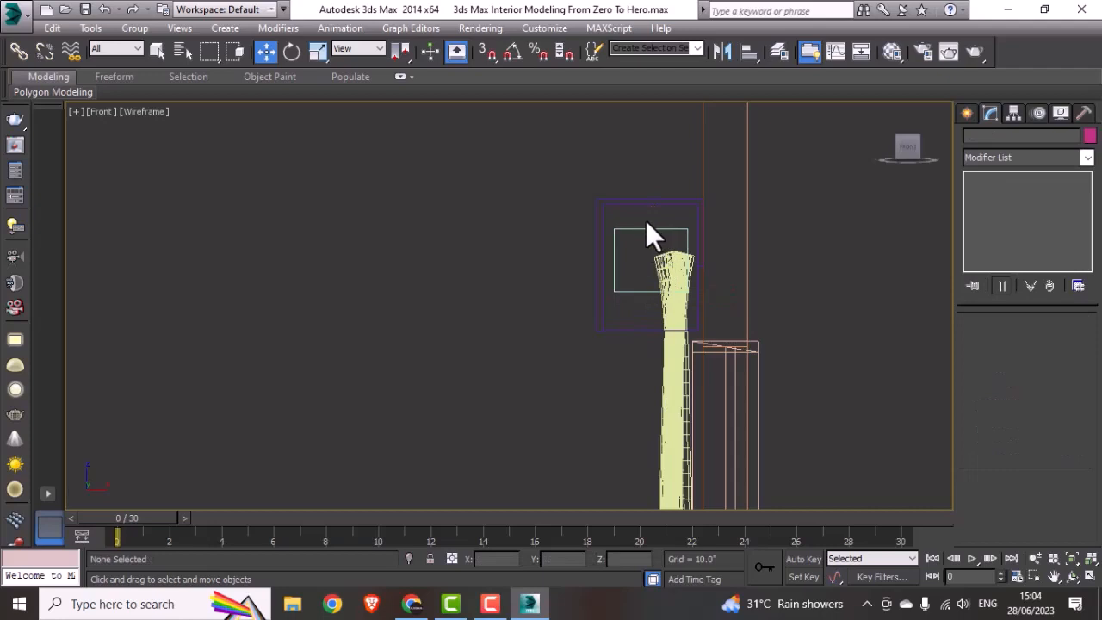
{"action": "left_click", "coordinate": [645, 222]}
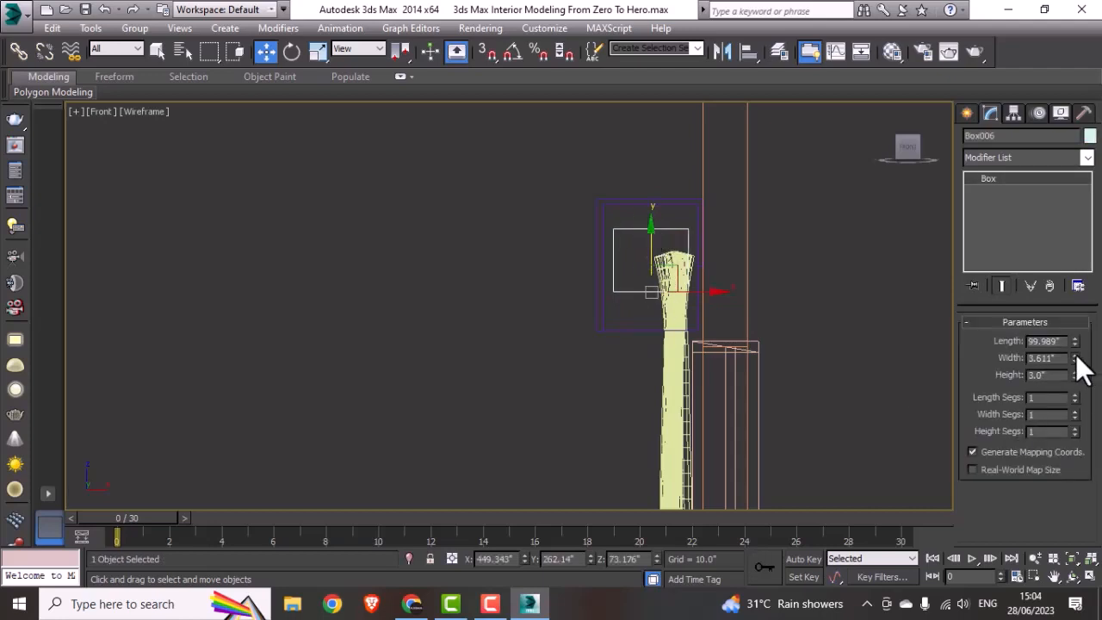
{"action": "left_click_drag", "start_coordinate": [1075, 354], "coordinate": [1075, 353]}
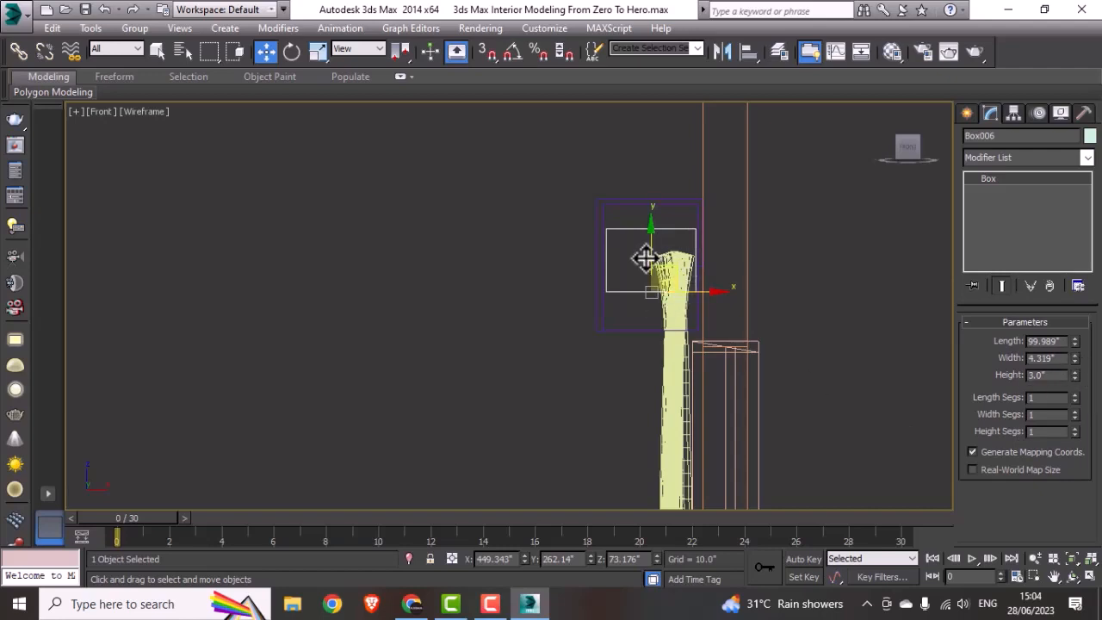
{"action": "left_click_drag", "start_coordinate": [645, 258], "coordinate": [652, 266]}
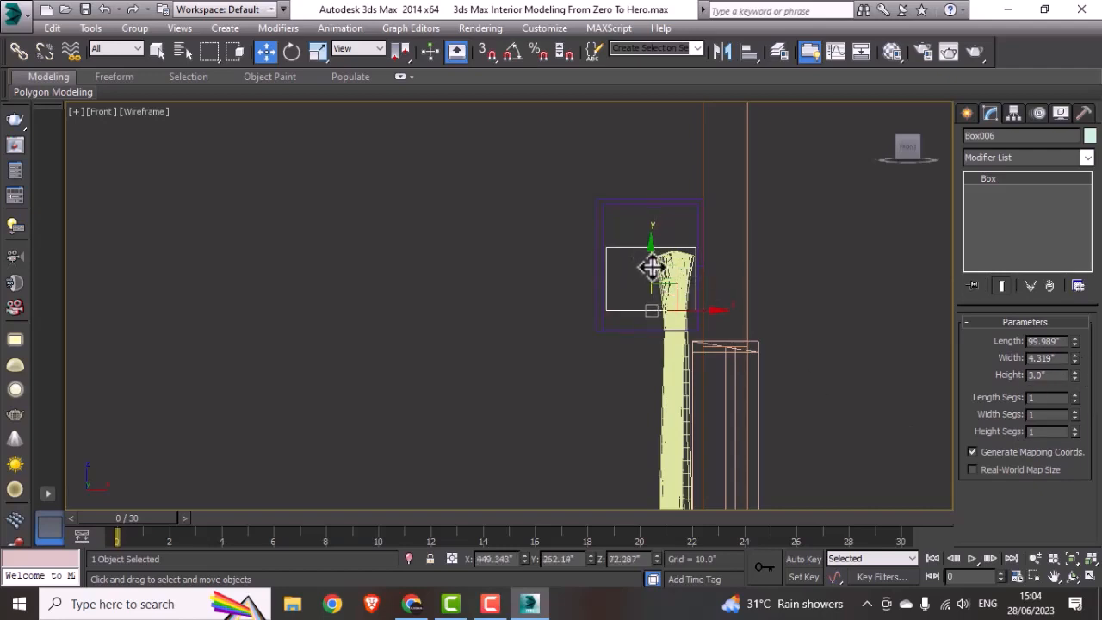
Step: Turn the unused 08 - Default material slot into a VRayLightMtl material
{"action": "key", "text": "m"}
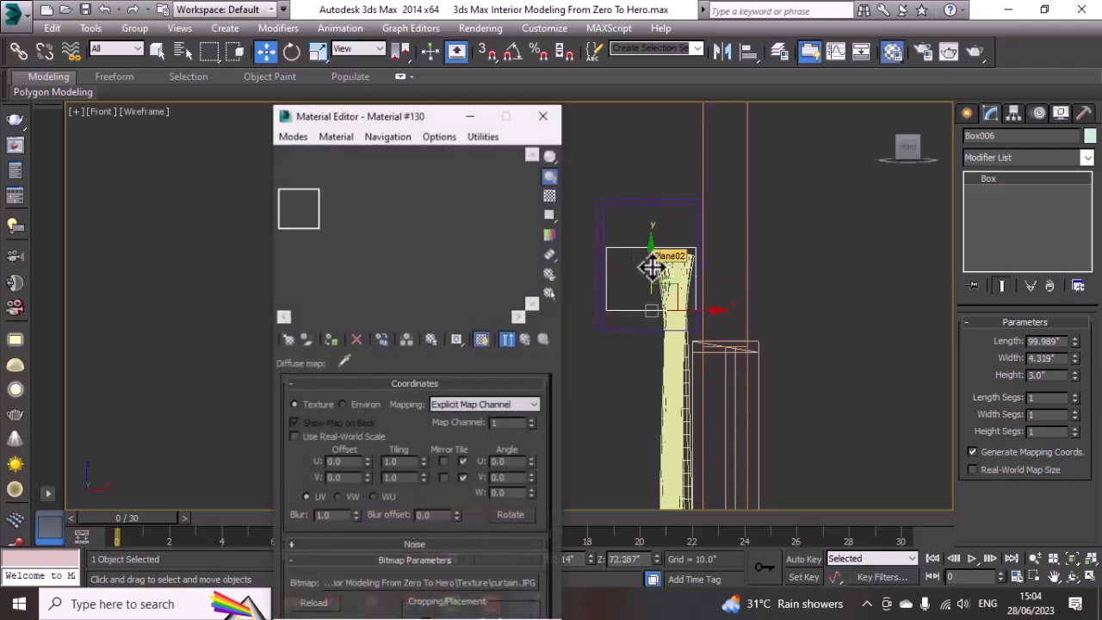
{"action": "left_click", "coordinate": [340, 221]}
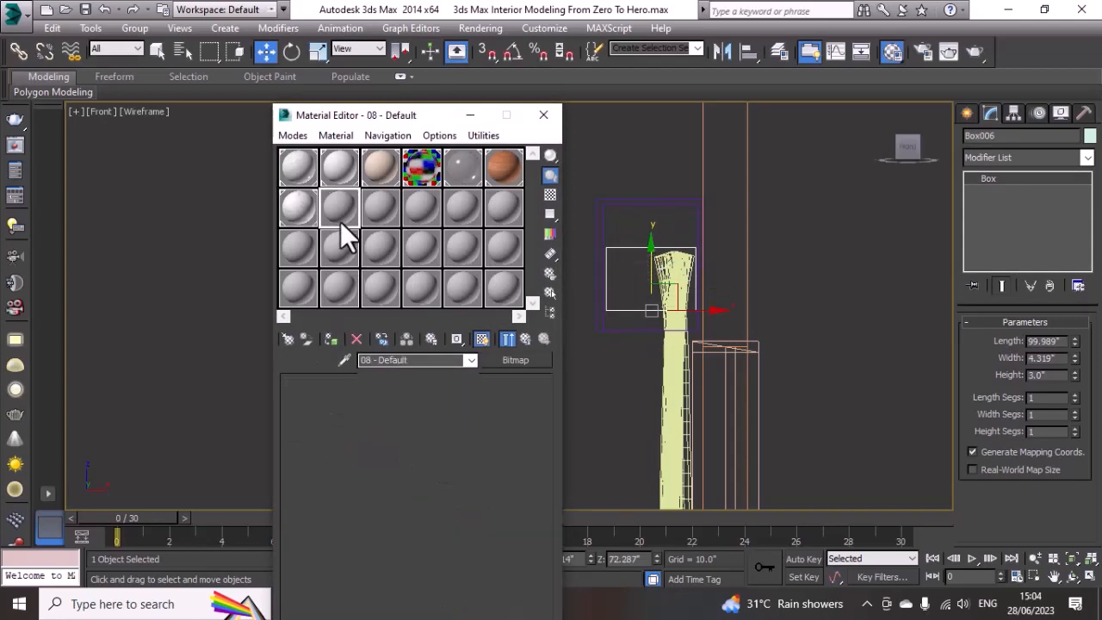
{"action": "left_click", "coordinate": [287, 339]}
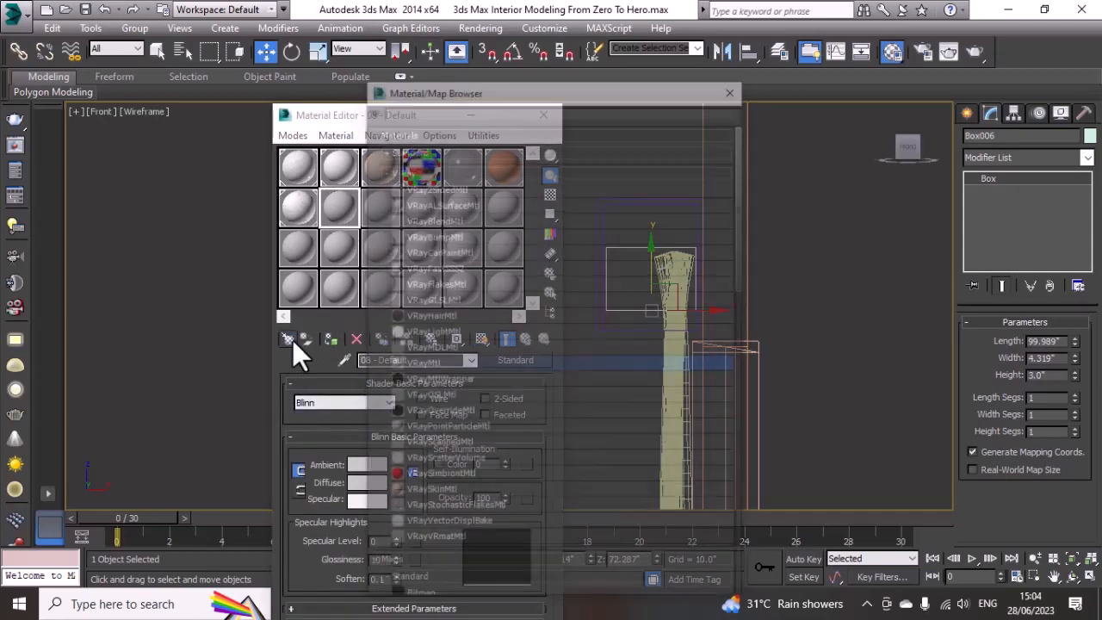
{"action": "double_click", "coordinate": [439, 333]}
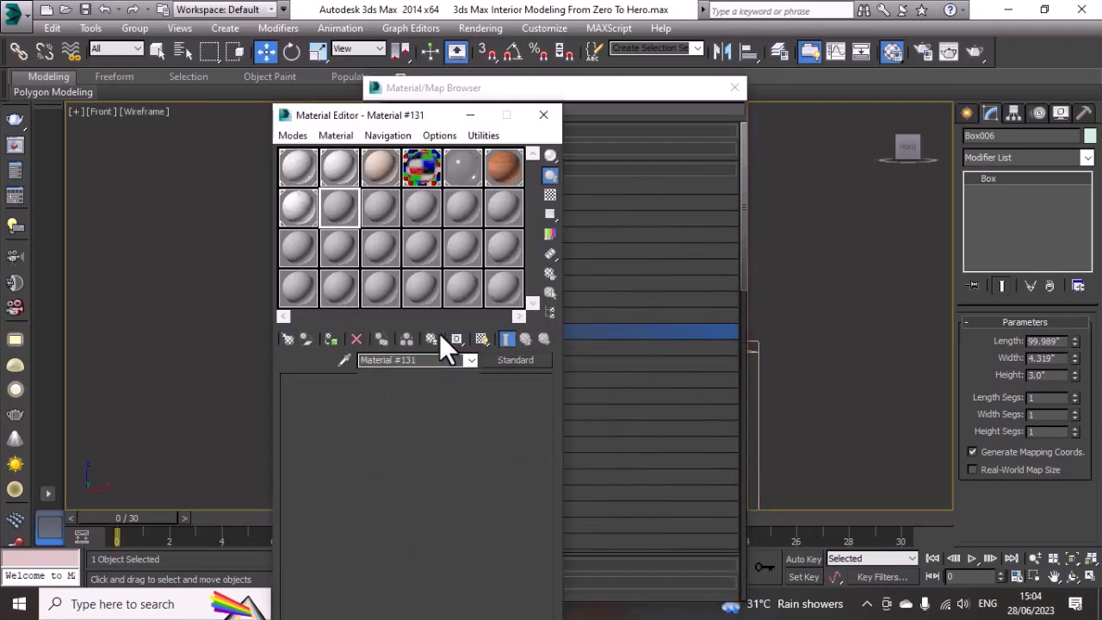
Step: Give the light material a pale yellow colour of 254, 255, 169 and an intensity multiplier of 30
{"action": "left_click", "coordinate": [342, 405]}
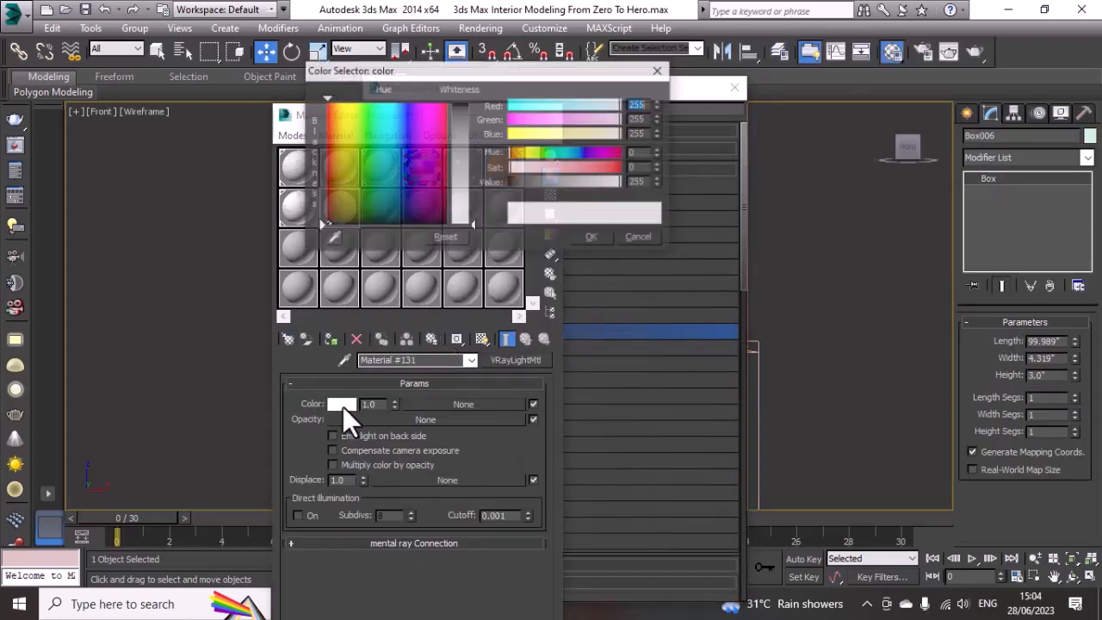
{"action": "left_click", "coordinate": [602, 132]}
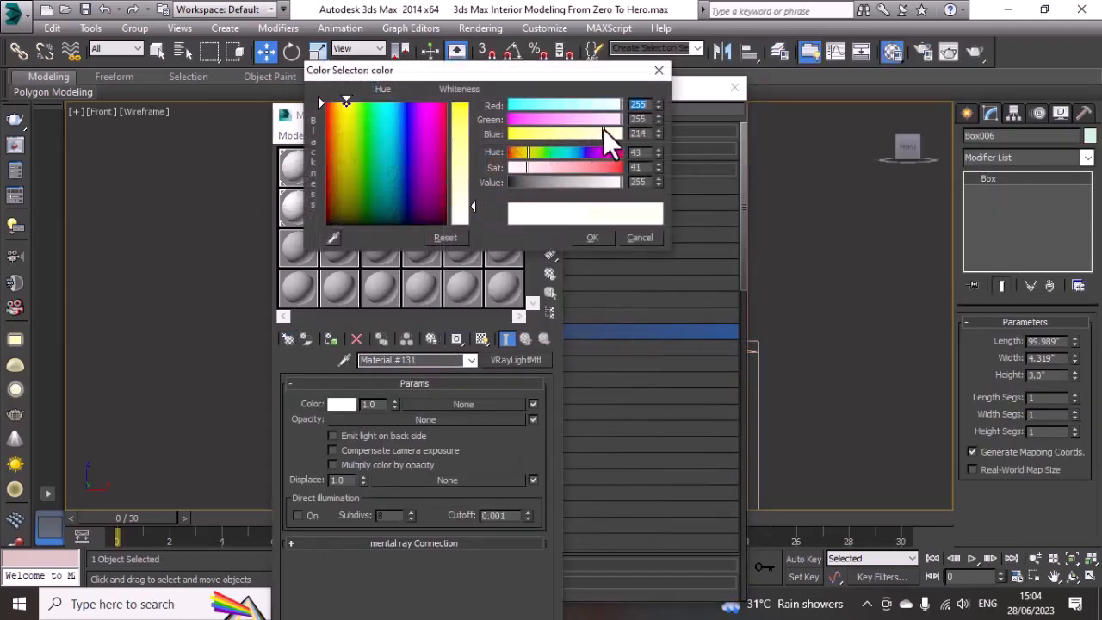
{"action": "mouse_move", "coordinate": [461, 211]}
{"action": "left_mouse_down"}
{"action": "mouse_move", "coordinate": [461, 190]}
{"action": "mouse_move", "coordinate": [469, 196]}
{"action": "left_mouse_up"}
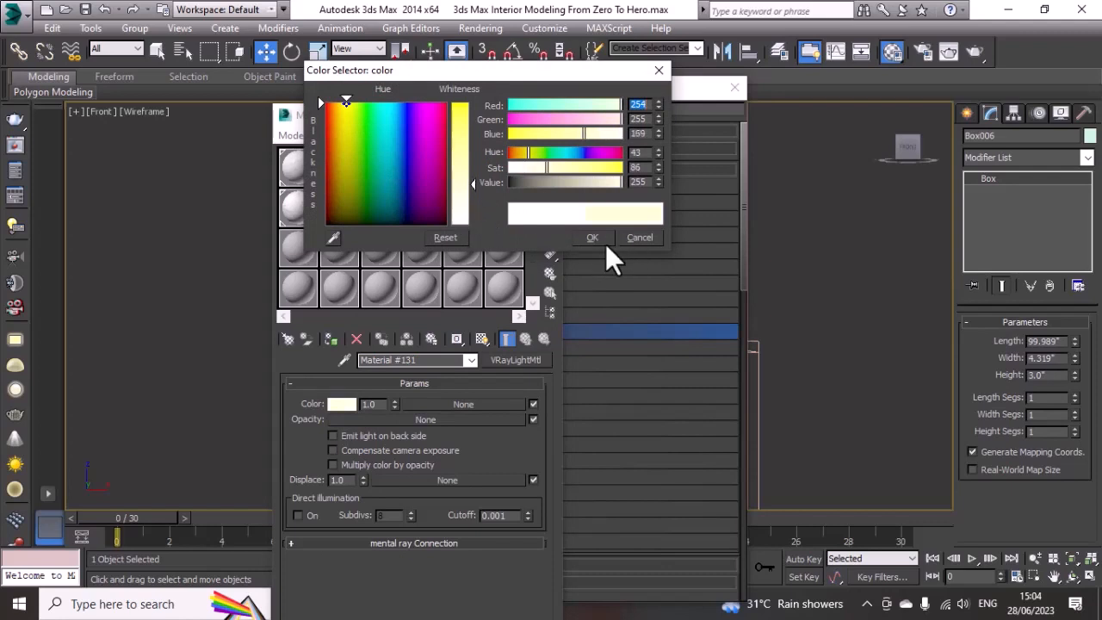
{"action": "left_click", "coordinate": [602, 241]}
{"action": "double_click", "coordinate": [372, 403]}
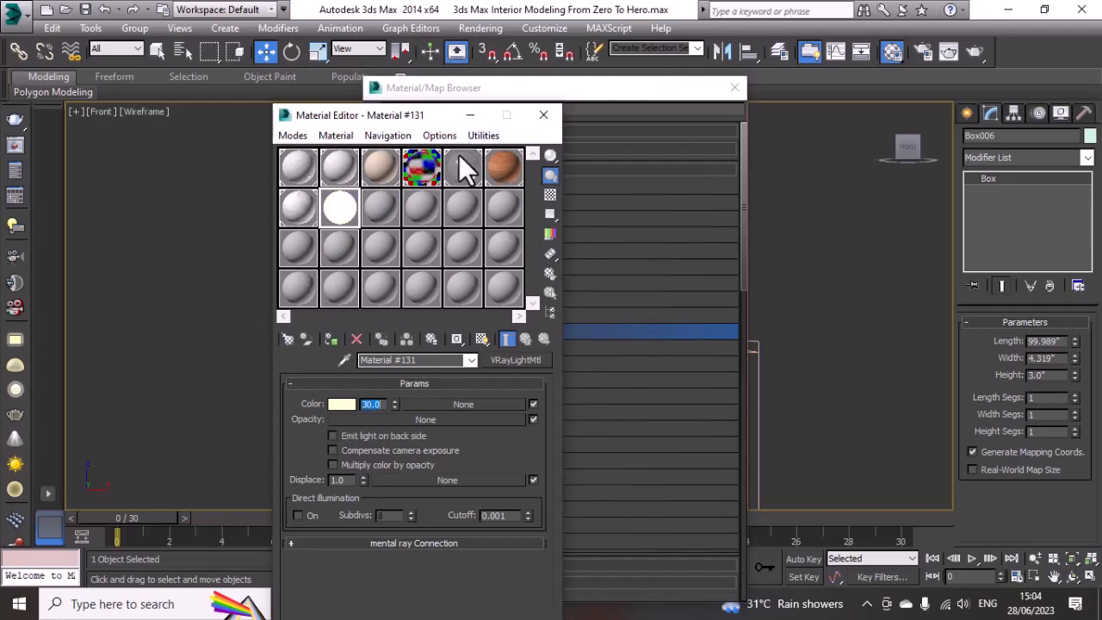
Step: Assign the yellow light material to the box inside the pelmet and close the material windows
{"action": "left_click", "coordinate": [537, 114]}
{"action": "left_click", "coordinate": [737, 88]}
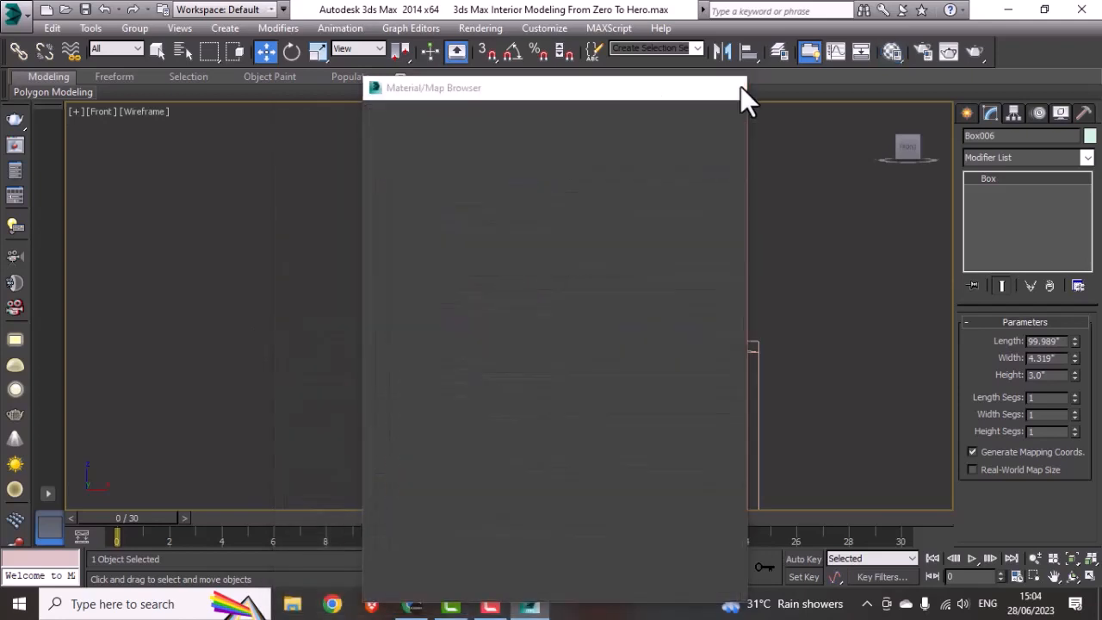
{"action": "left_click", "coordinate": [893, 54]}
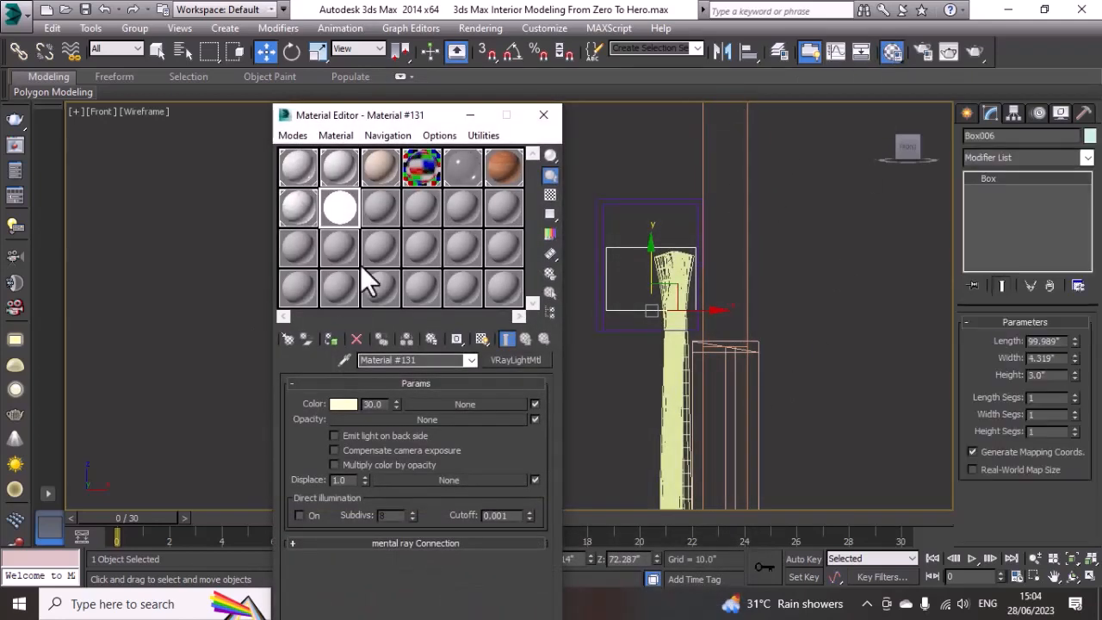
{"action": "left_click", "coordinate": [331, 339]}
{"action": "left_click", "coordinate": [550, 119]}
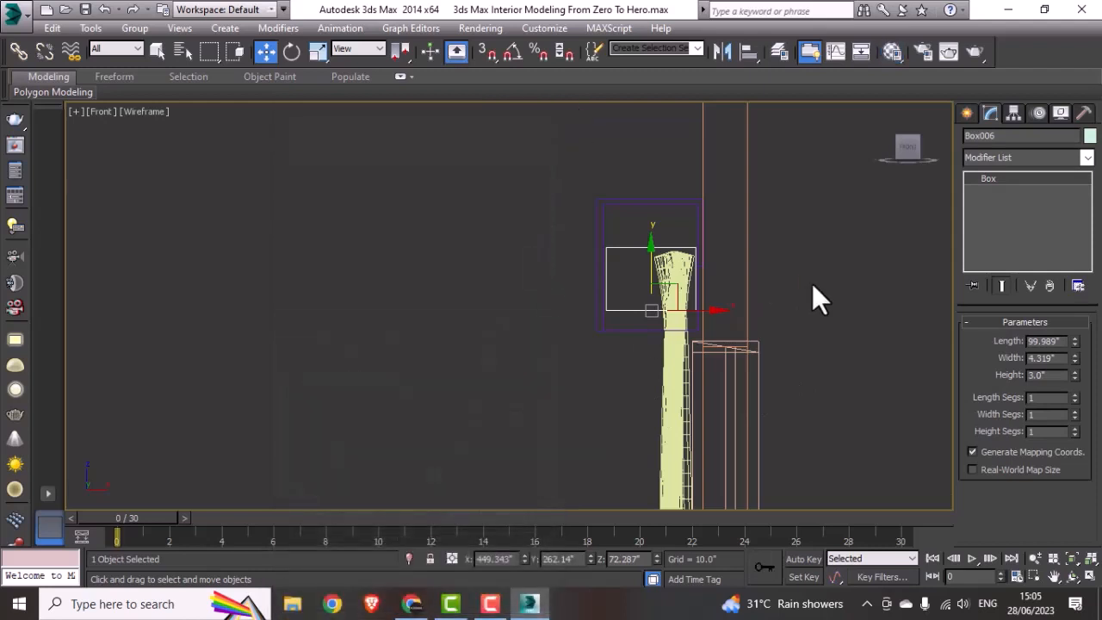
Step: Save the scene and render the room through VRayCam002, the angled camera picked in the top view
{"action": "left_click", "coordinate": [811, 283]}
{"action": "left_click", "coordinate": [620, 307]}
{"action": "key", "text": "t"}
{"action": "scroll", "coordinate": [632, 359], "scroll_direction": "down", "scroll_amount": 5}
{"action": "scroll", "coordinate": [634, 361], "scroll_direction": "up", "scroll_amount": 3}
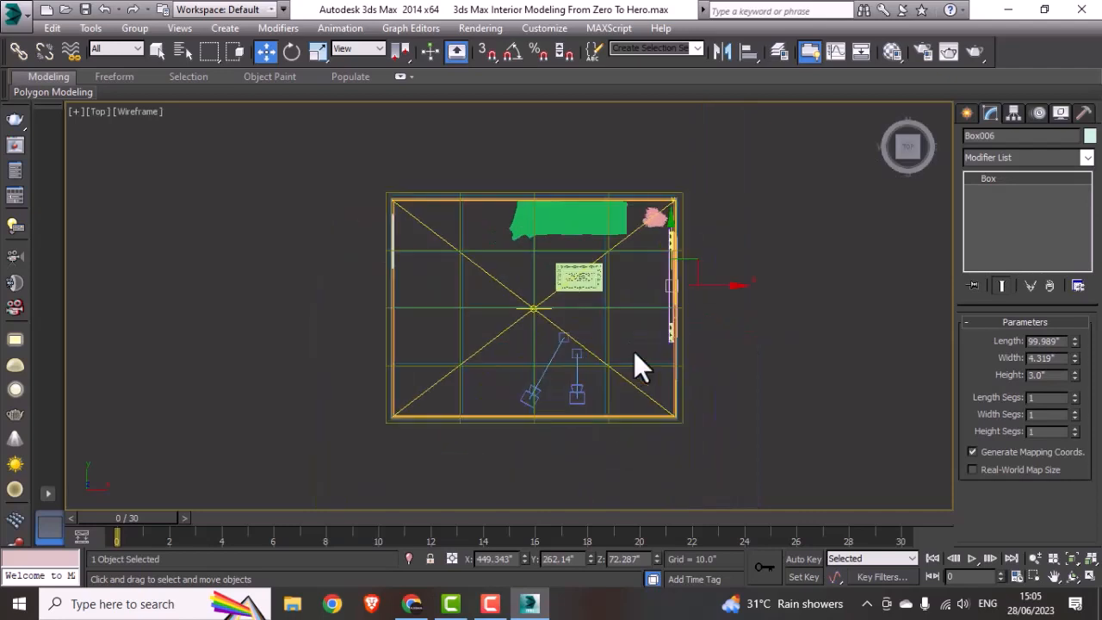
{"action": "scroll", "coordinate": [696, 250], "scroll_direction": "up", "scroll_amount": 2}
{"action": "left_click", "coordinate": [729, 305]}
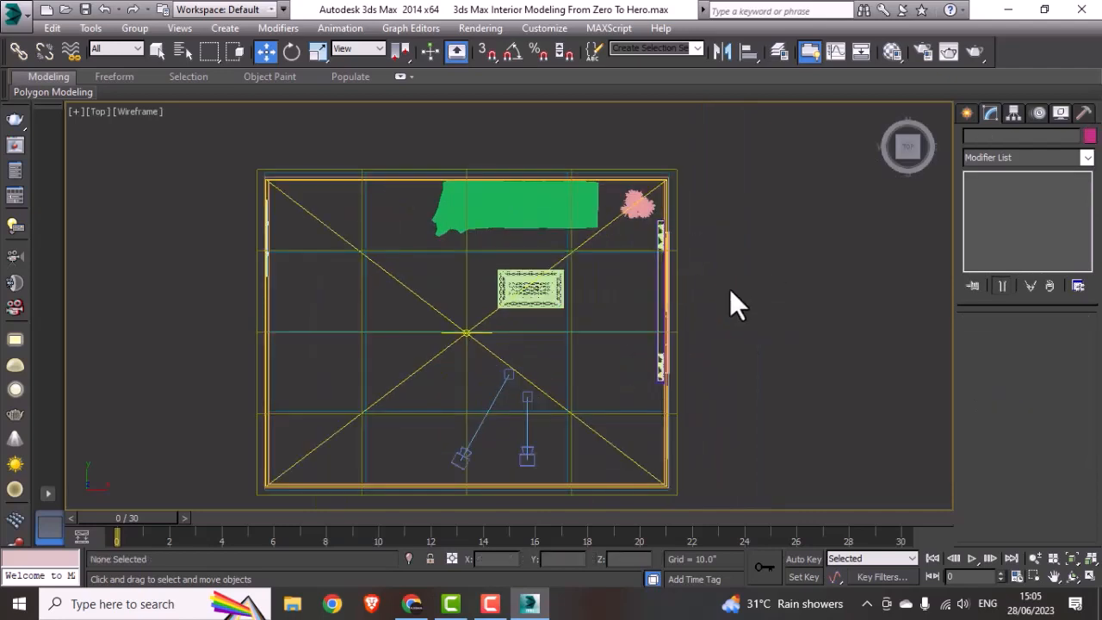
{"action": "left_click", "coordinate": [459, 458]}
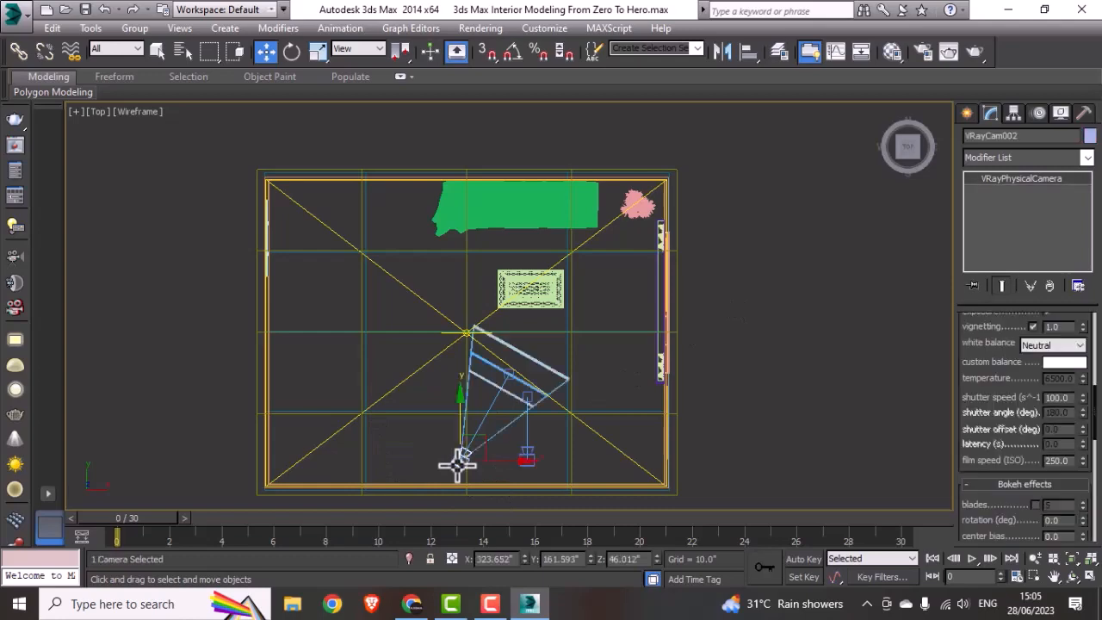
{"action": "key", "text": "c"}
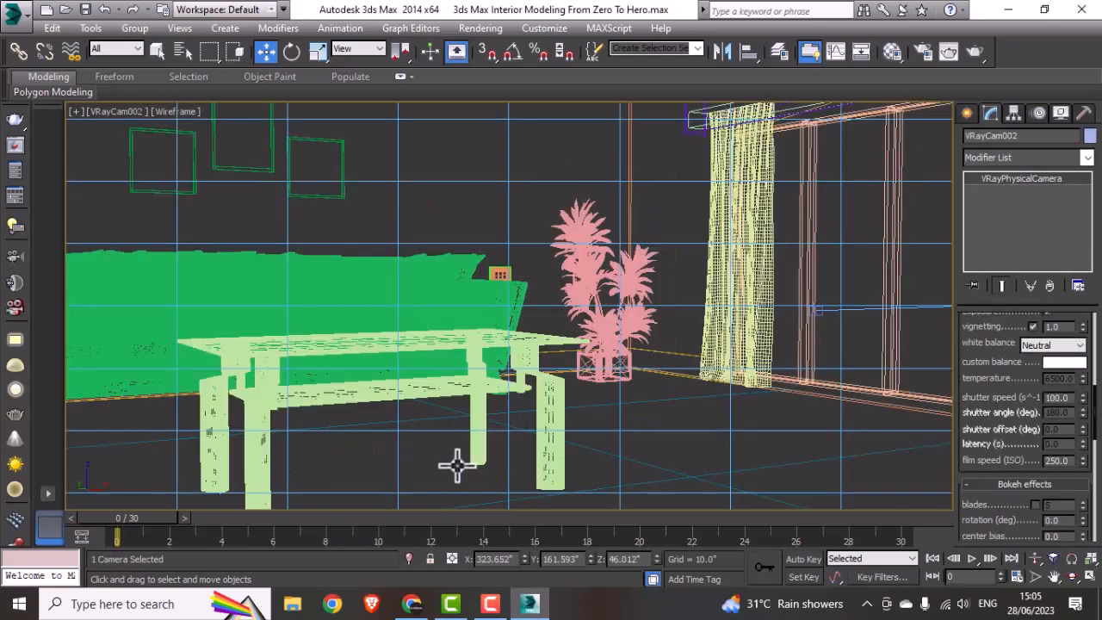
{"action": "key", "text": "ctrl+s"}
{"action": "key", "text": "shift+q"}
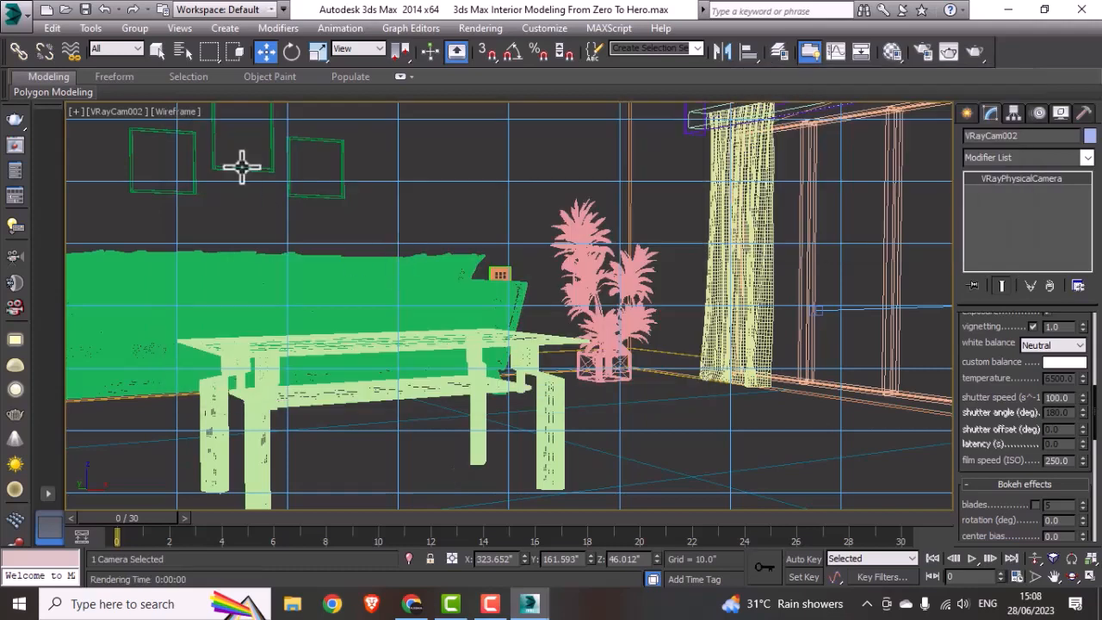
Step: Select the tall middle picture frame above the sofa and display the camera view in shaded mode
{"action": "left_click", "coordinate": [222, 164]}
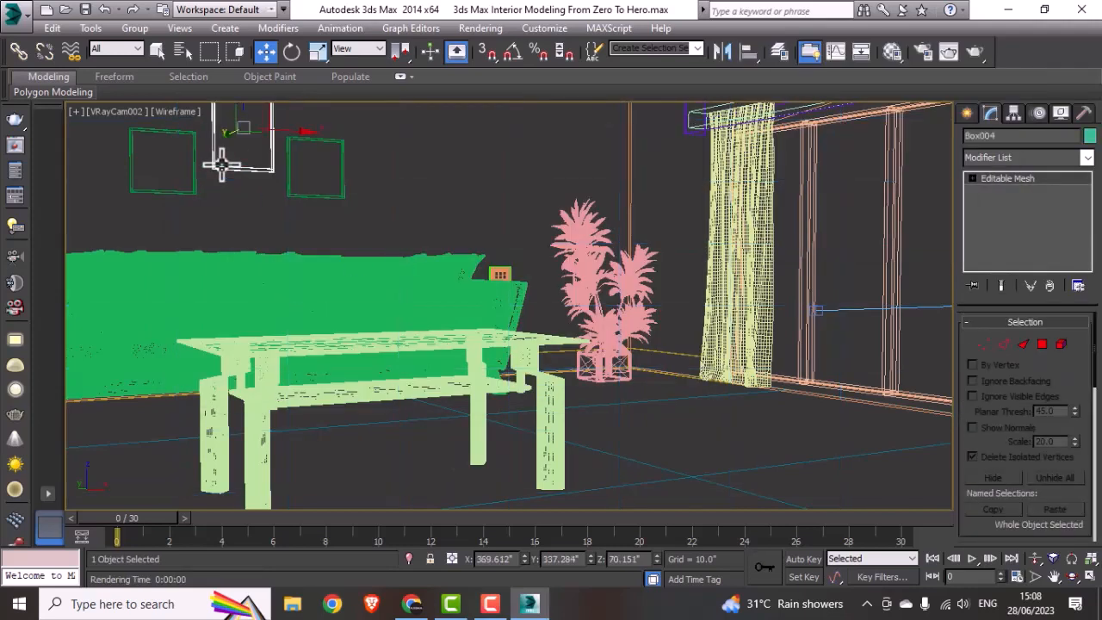
{"action": "key", "text": "F3"}
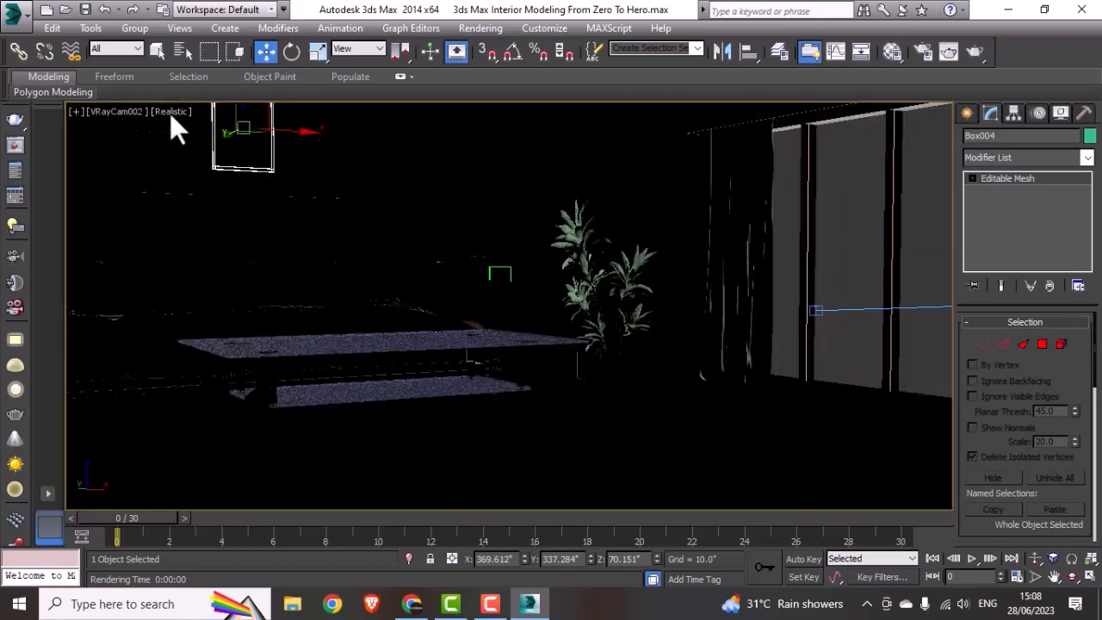
{"action": "left_click", "coordinate": [170, 113]}
{"action": "left_click", "coordinate": [218, 147]}
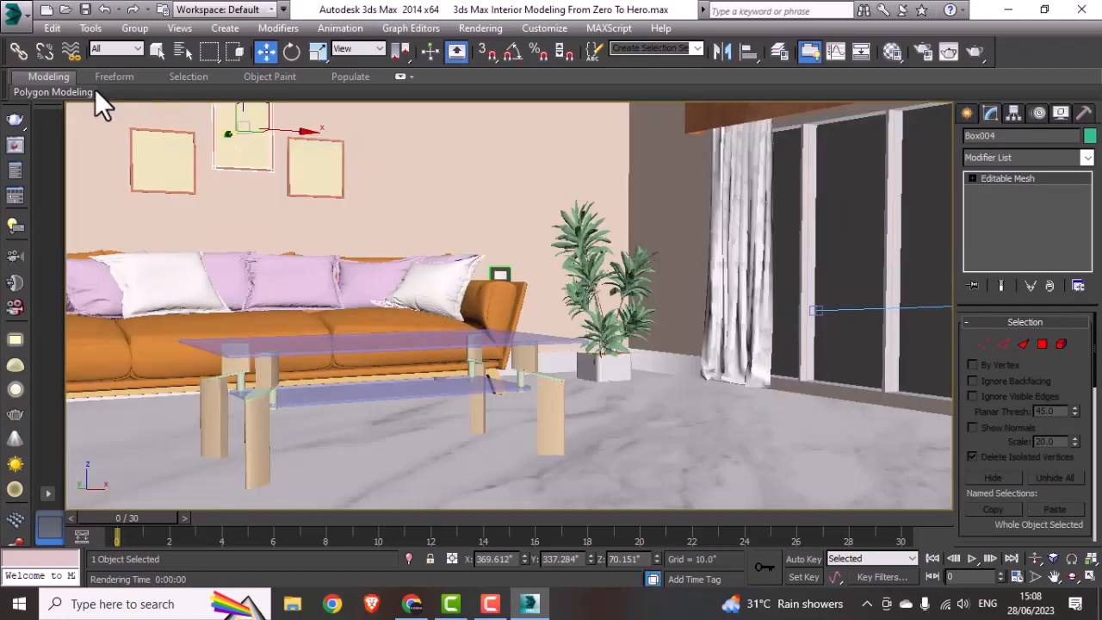
{"action": "left_click", "coordinate": [136, 28]}
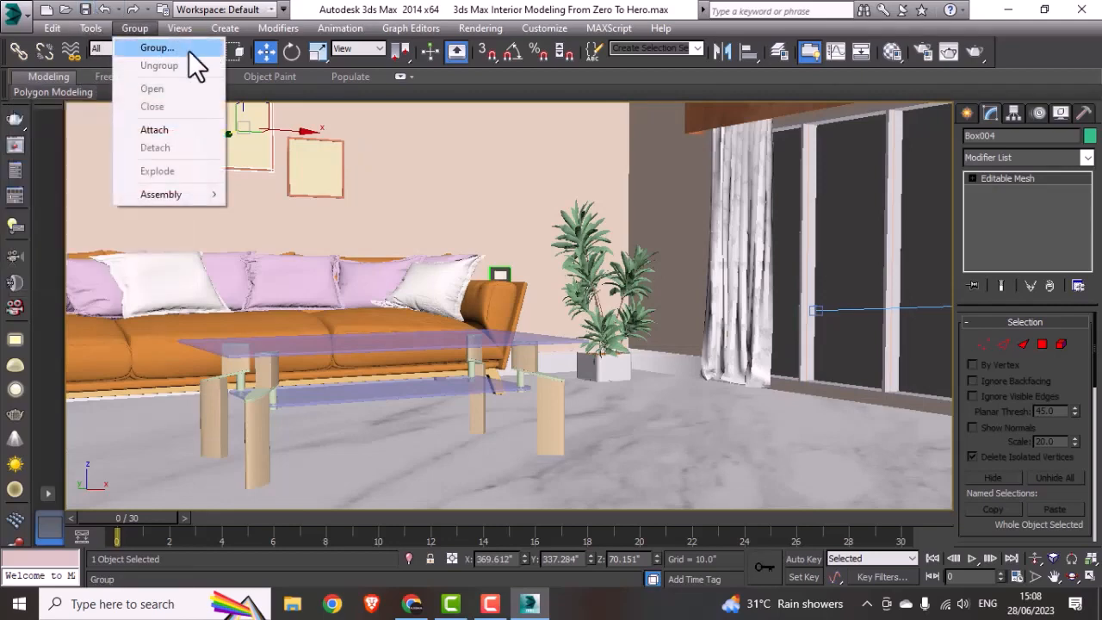
{"action": "left_click", "coordinate": [351, 137]}
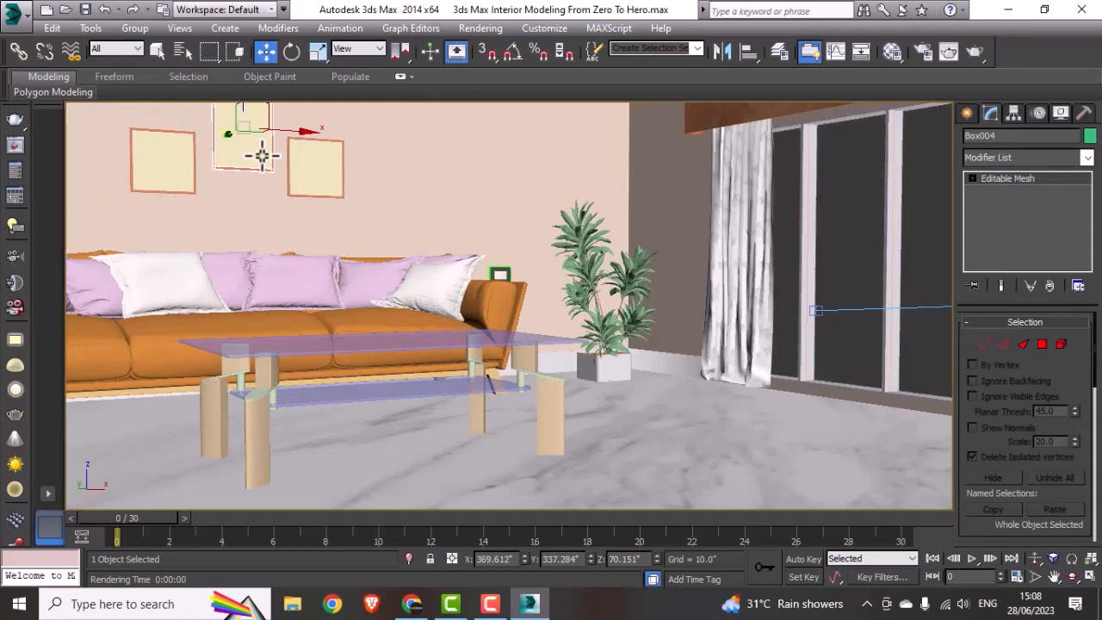
Step: Try to move the small picture frame nearest the plant in a closer perspective view, and undo the move
{"action": "middle_click_drag", "start_coordinate": [276, 206], "coordinate": [400, 480]}
{"action": "scroll", "coordinate": [320, 263], "scroll_direction": "up", "scroll_amount": 5}
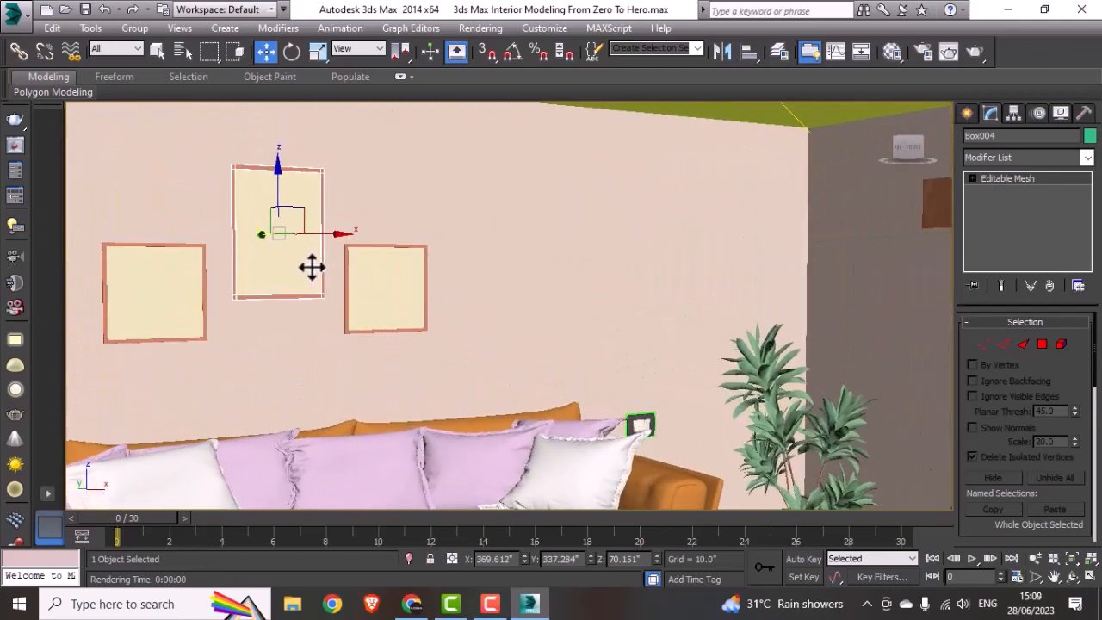
{"action": "left_click", "coordinate": [401, 304]}
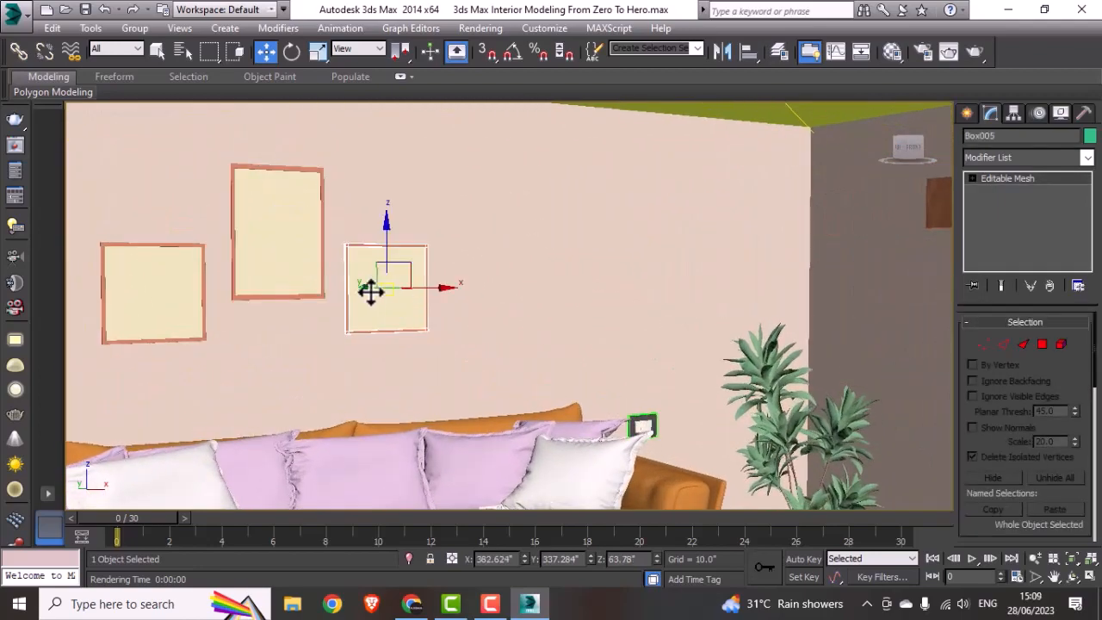
{"action": "left_click_drag", "start_coordinate": [369, 290], "coordinate": [411, 297]}
{"action": "key", "text": "ctrl+z"}
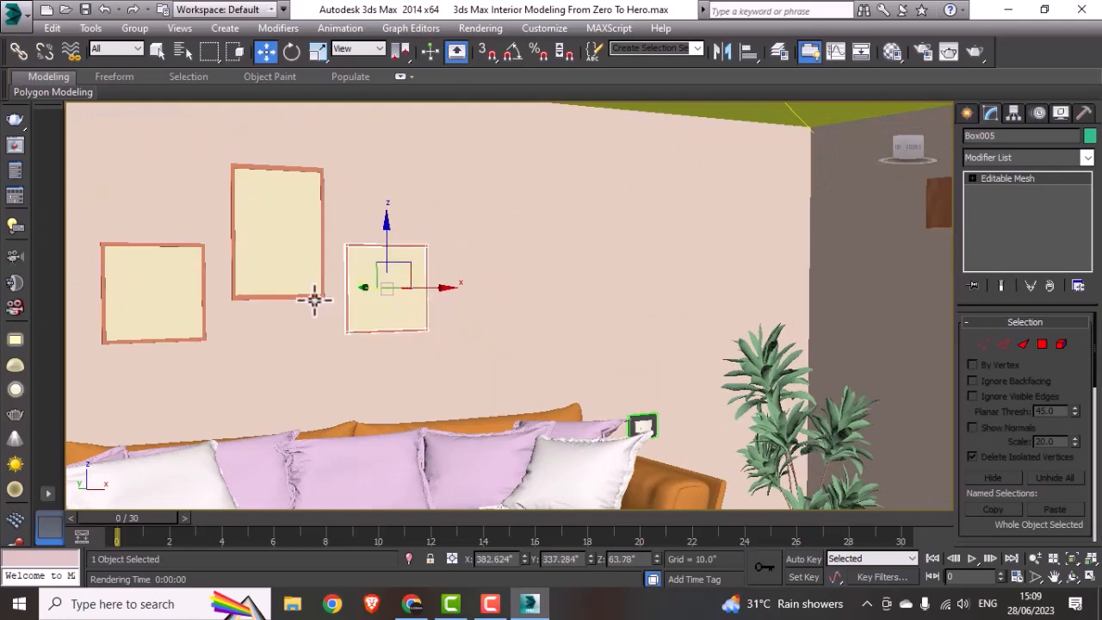
Step: Select the front picture polygon of the tall middle frame above the sofa
{"action": "left_click", "coordinate": [295, 271]}
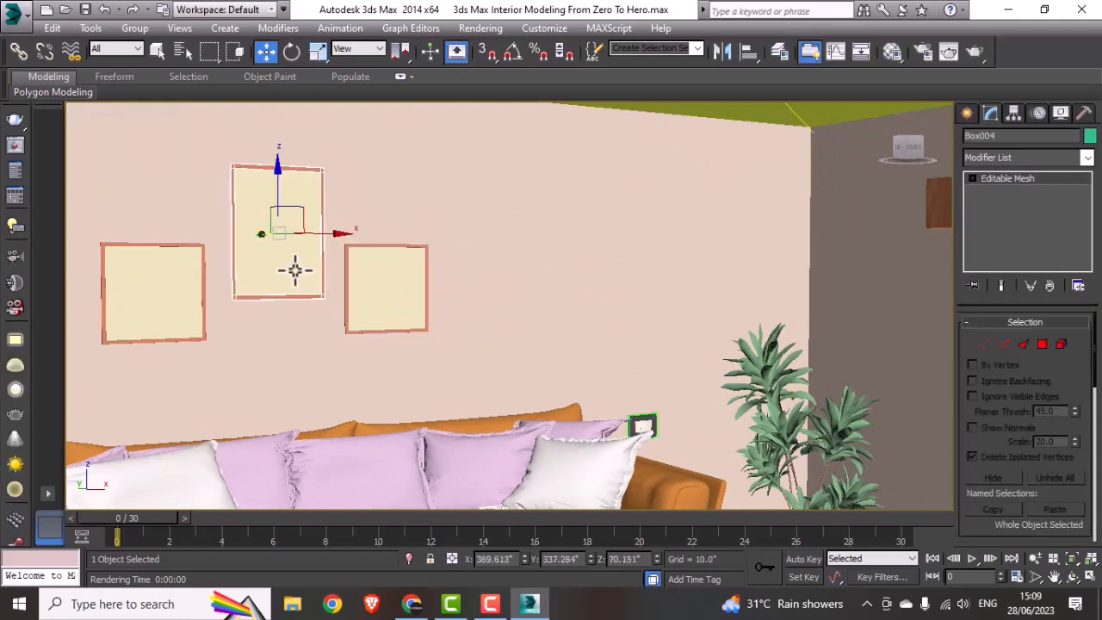
{"action": "left_click", "coordinate": [1007, 345]}
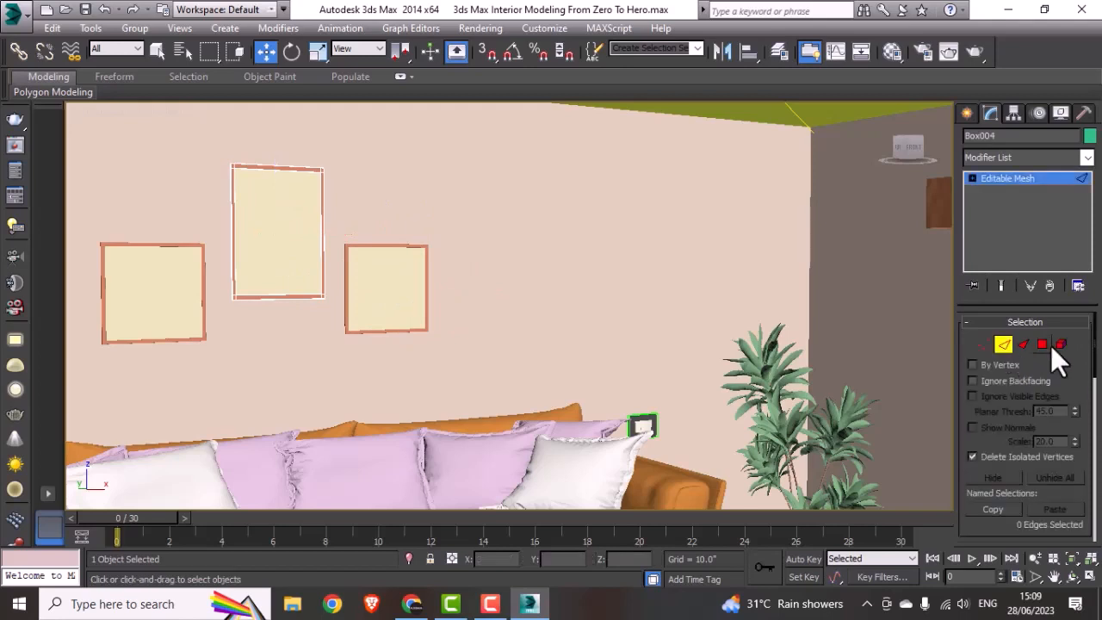
{"action": "left_click", "coordinate": [1043, 346]}
{"action": "left_click", "coordinate": [301, 233]}
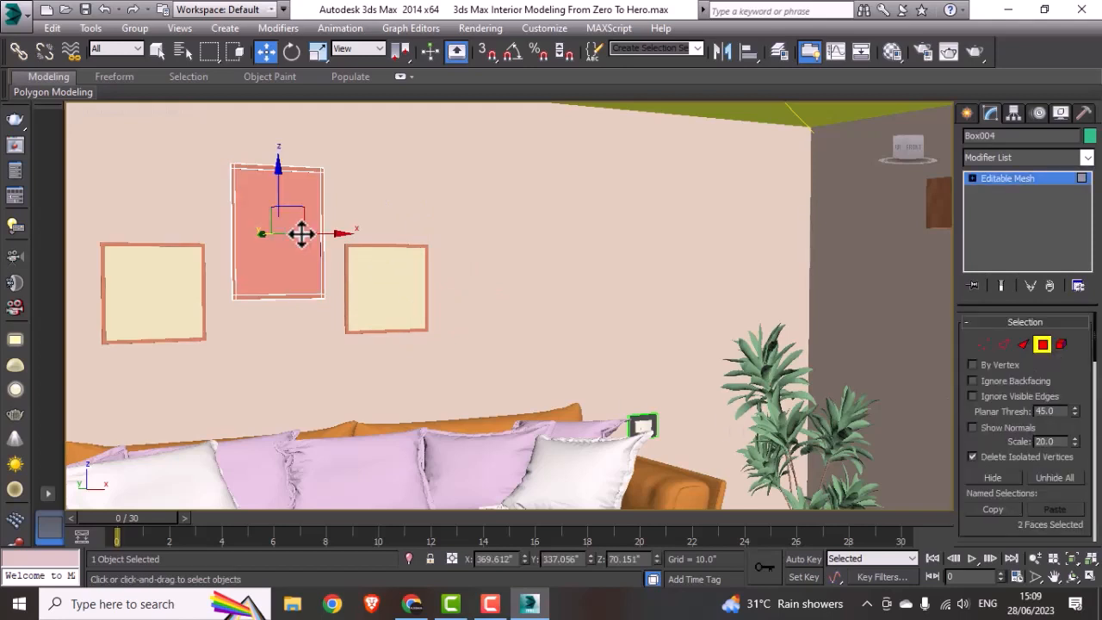
{"action": "left_click", "coordinate": [323, 293]}
{"action": "left_click", "coordinate": [311, 274]}
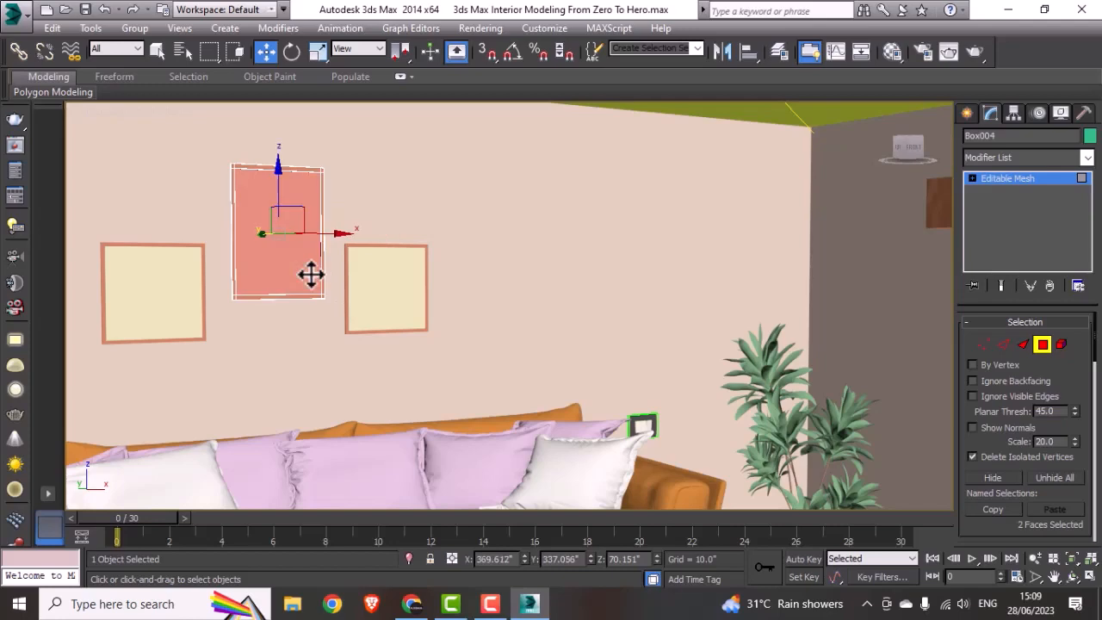
Step: Change the three free material slots after the white light material to VRayMtl and close the material browser
{"action": "key", "text": "m"}
{"action": "left_click", "coordinate": [370, 207]}
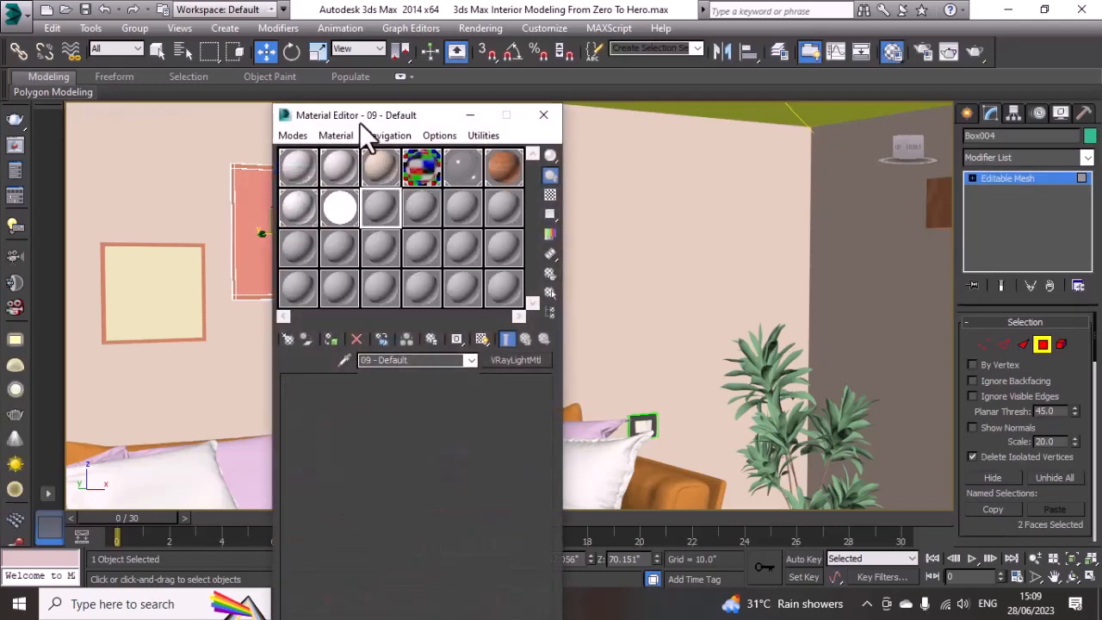
{"action": "left_click_drag", "start_coordinate": [359, 122], "coordinate": [603, 103]}
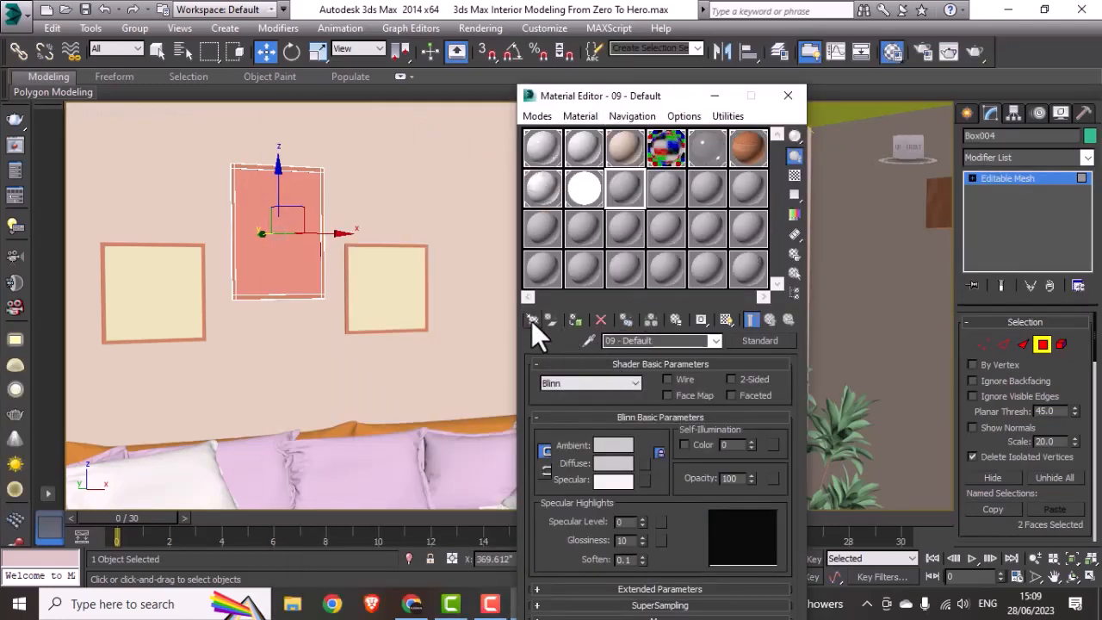
{"action": "left_click", "coordinate": [532, 322]}
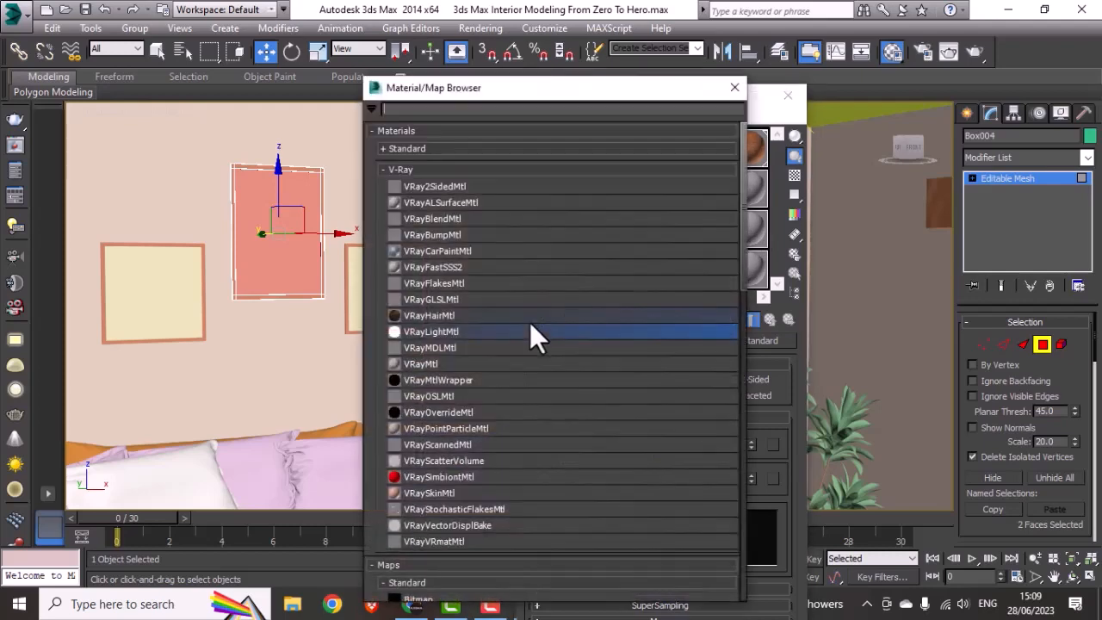
{"action": "double_click", "coordinate": [428, 364]}
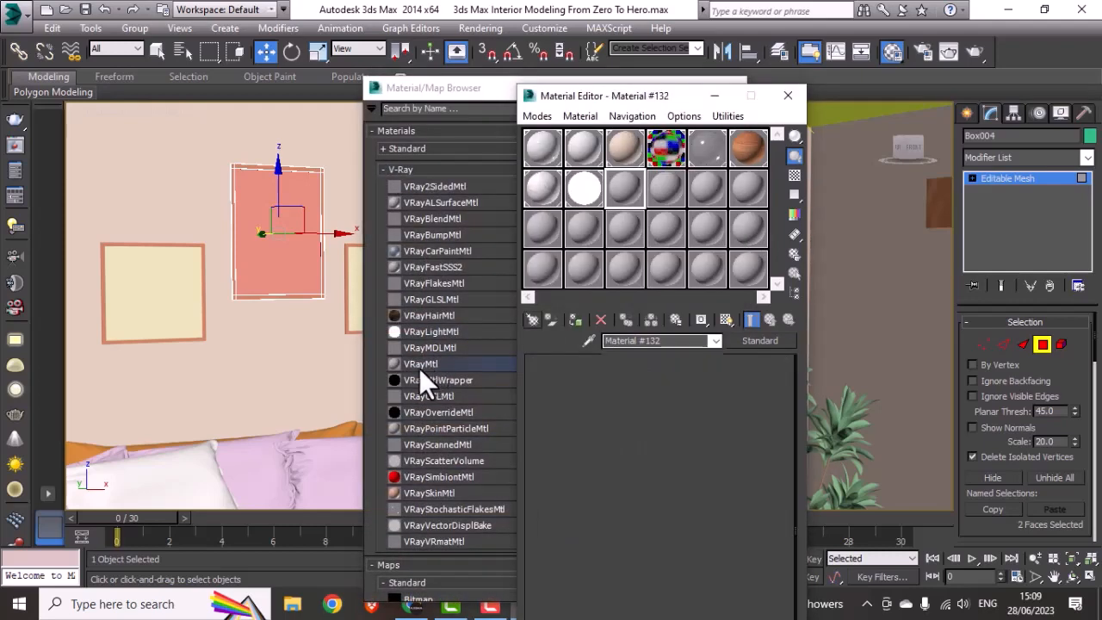
{"action": "left_click", "coordinate": [679, 194]}
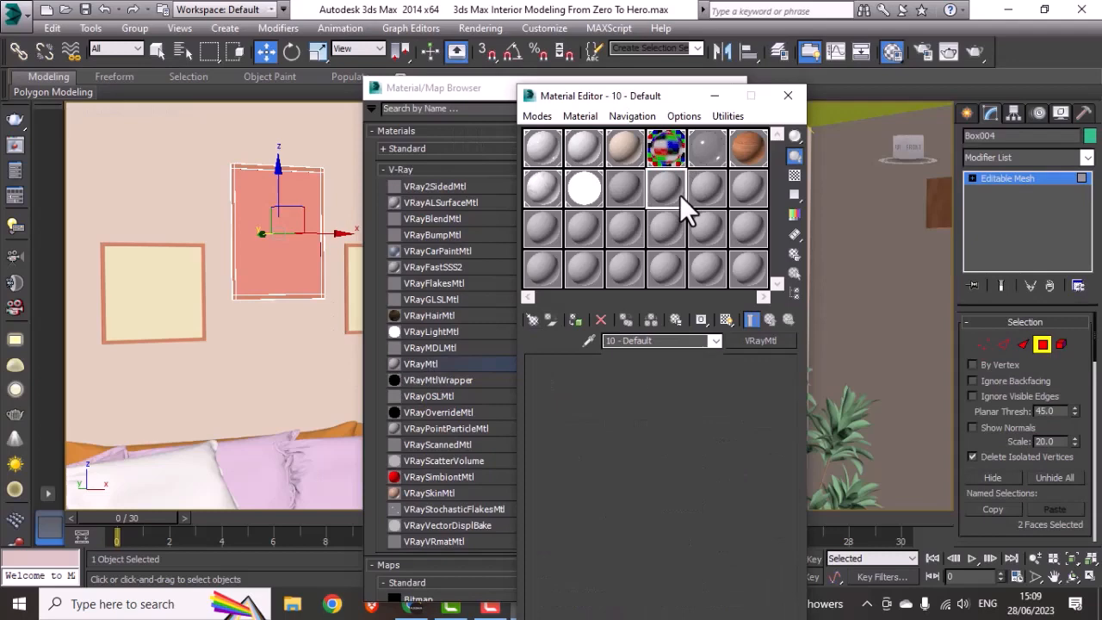
{"action": "double_click", "coordinate": [421, 361]}
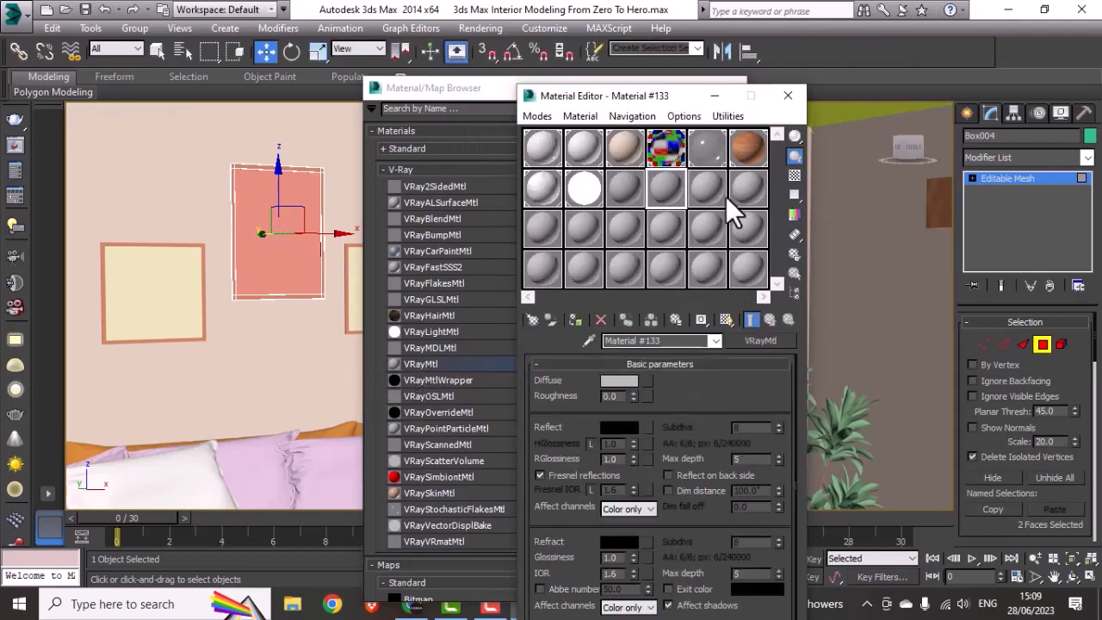
{"action": "left_click", "coordinate": [707, 189]}
{"action": "double_click", "coordinate": [423, 365]}
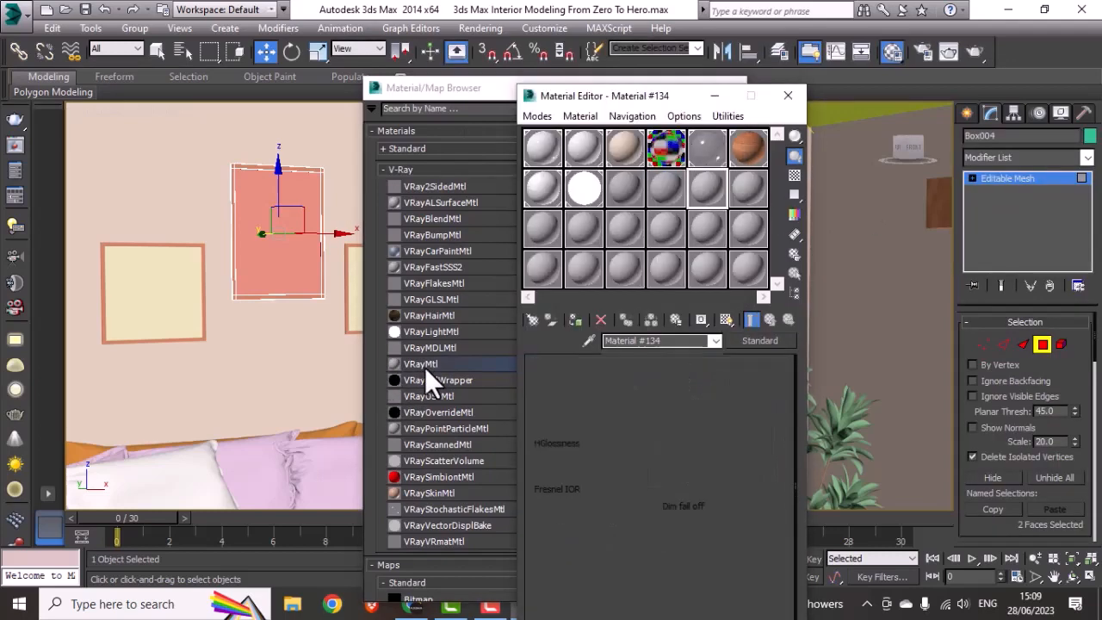
{"action": "left_click", "coordinate": [726, 83]}
{"action": "left_click", "coordinate": [730, 91]}
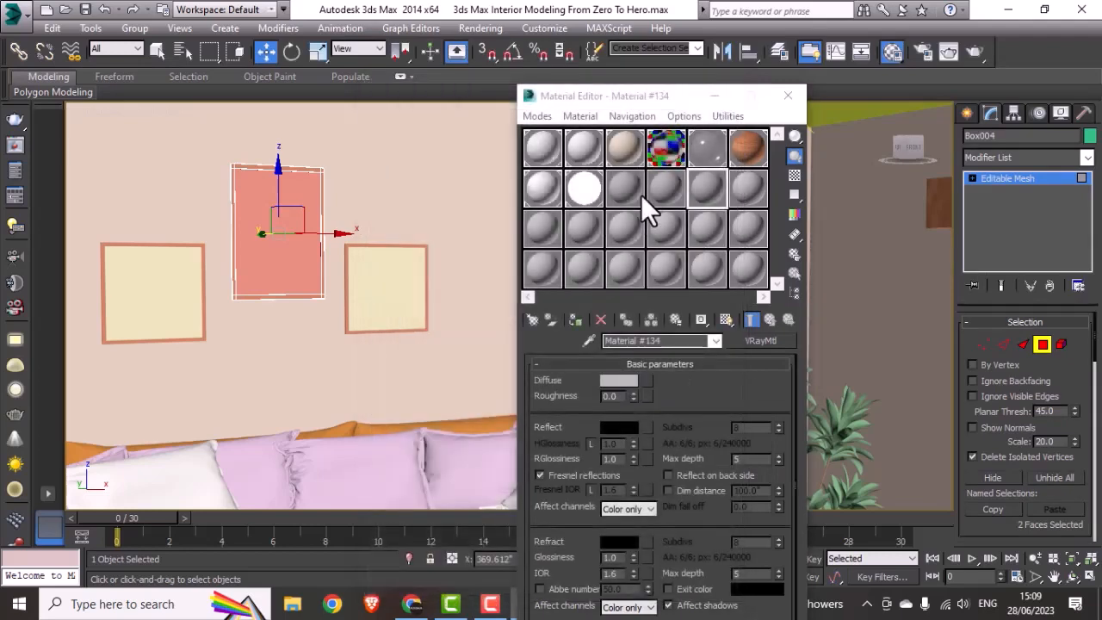
Step: Load the bitmap 03 as the first new material's diffuse map, assign it to the selected polygon and show it in the viewport
{"action": "left_click", "coordinate": [635, 185]}
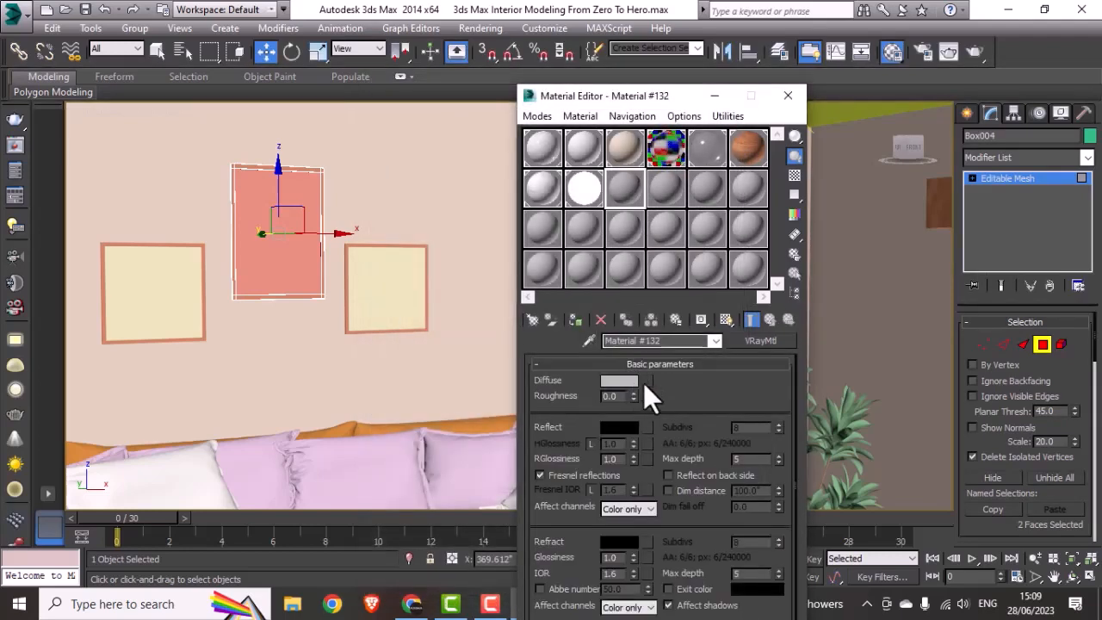
{"action": "left_click", "coordinate": [647, 380]}
{"action": "double_click", "coordinate": [427, 165]}
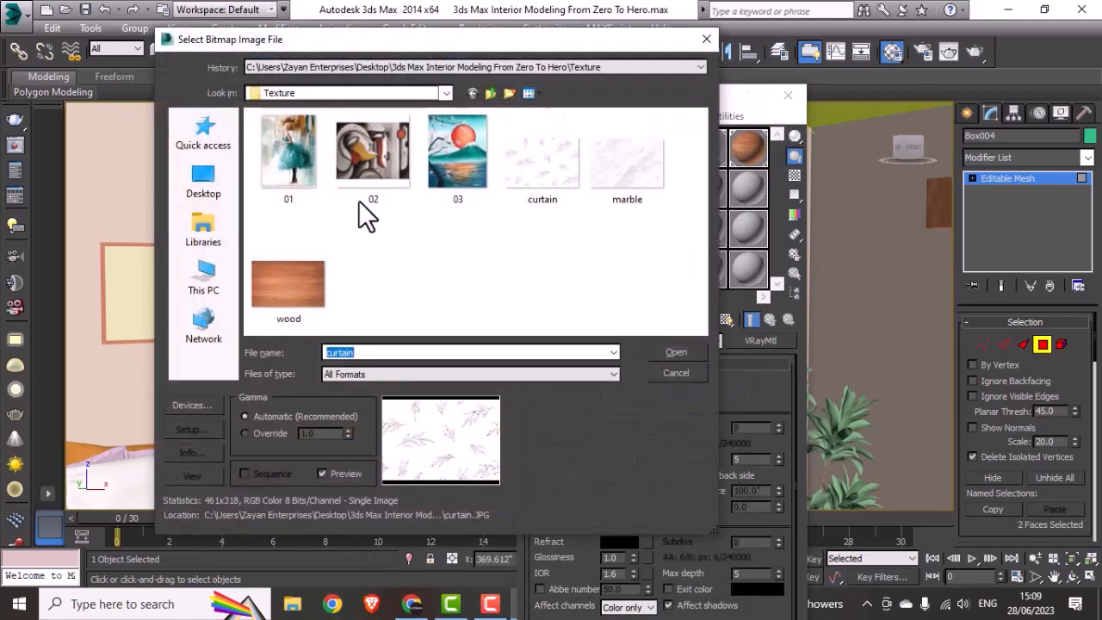
{"action": "left_click", "coordinate": [442, 170]}
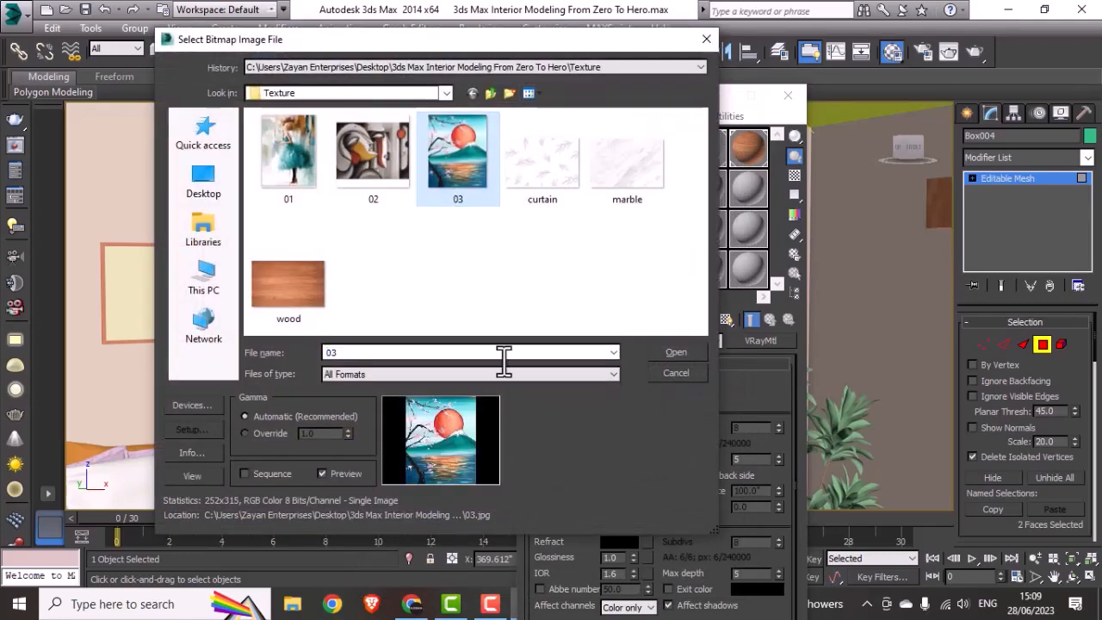
{"action": "left_click", "coordinate": [676, 352]}
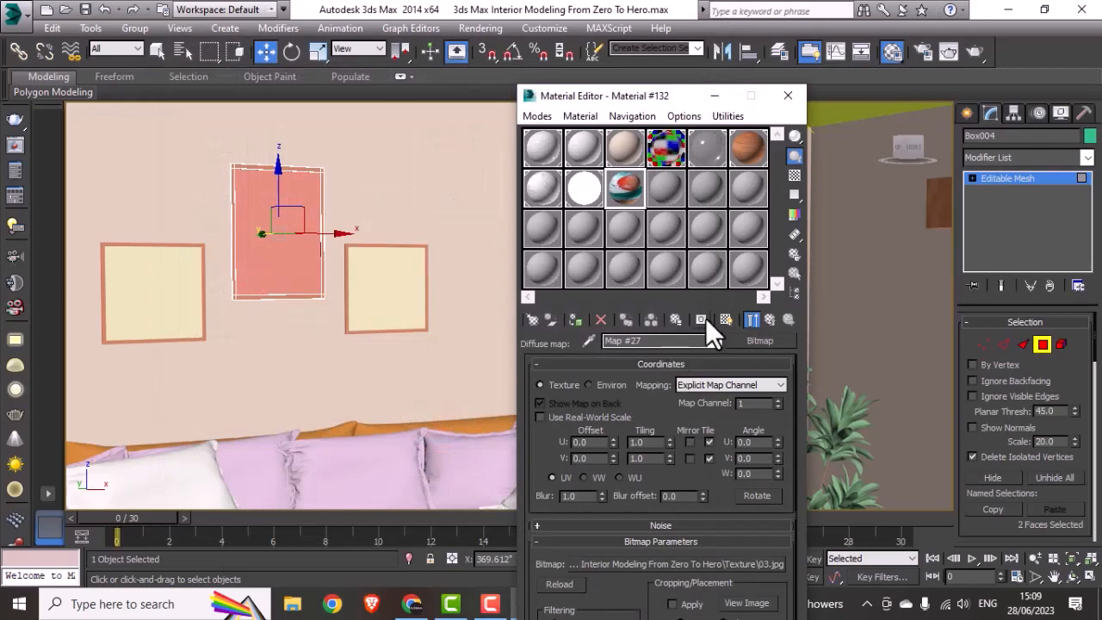
{"action": "left_click", "coordinate": [576, 320]}
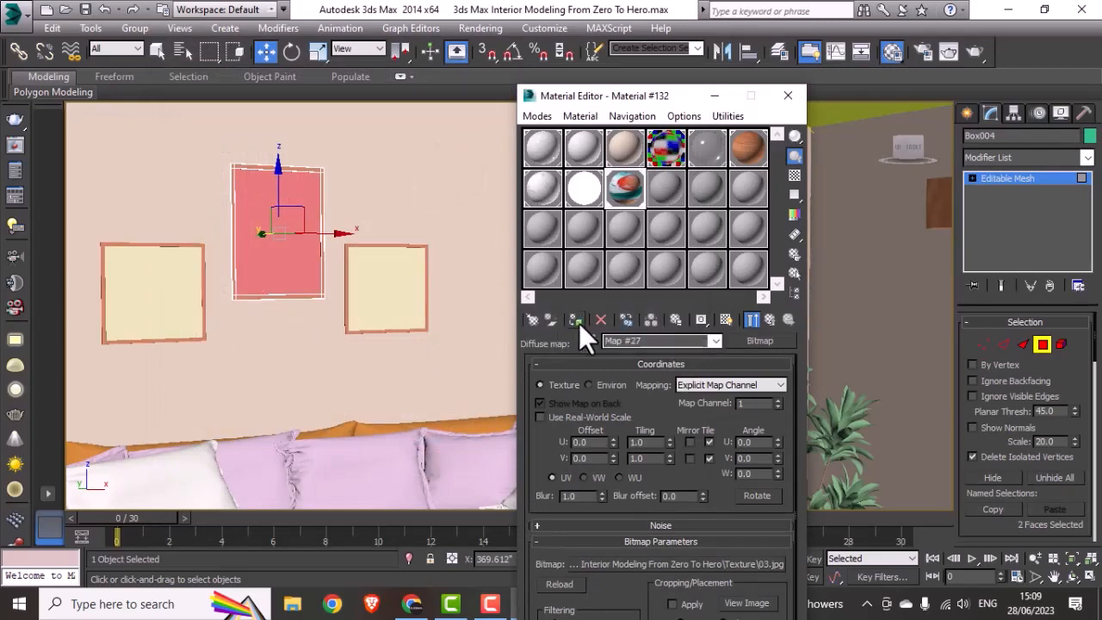
{"action": "left_click", "coordinate": [727, 320]}
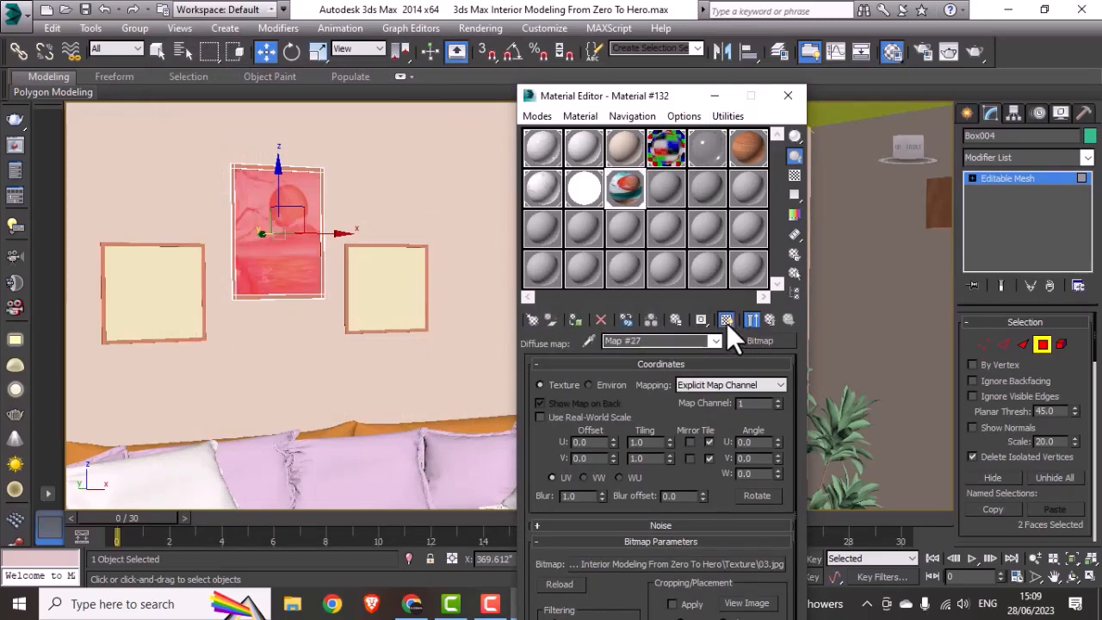
Step: Try U and V tilings of 2 and a U tiling of 1.5 on the sunset bitmap, restoring both to 1
{"action": "left_click_drag", "start_coordinate": [650, 444], "coordinate": [595, 450]}
{"action": "type", "text": "2"}
{"action": "key", "text": "Tab"}
{"action": "type", "text": "2"}
{"action": "key", "text": "Return"}
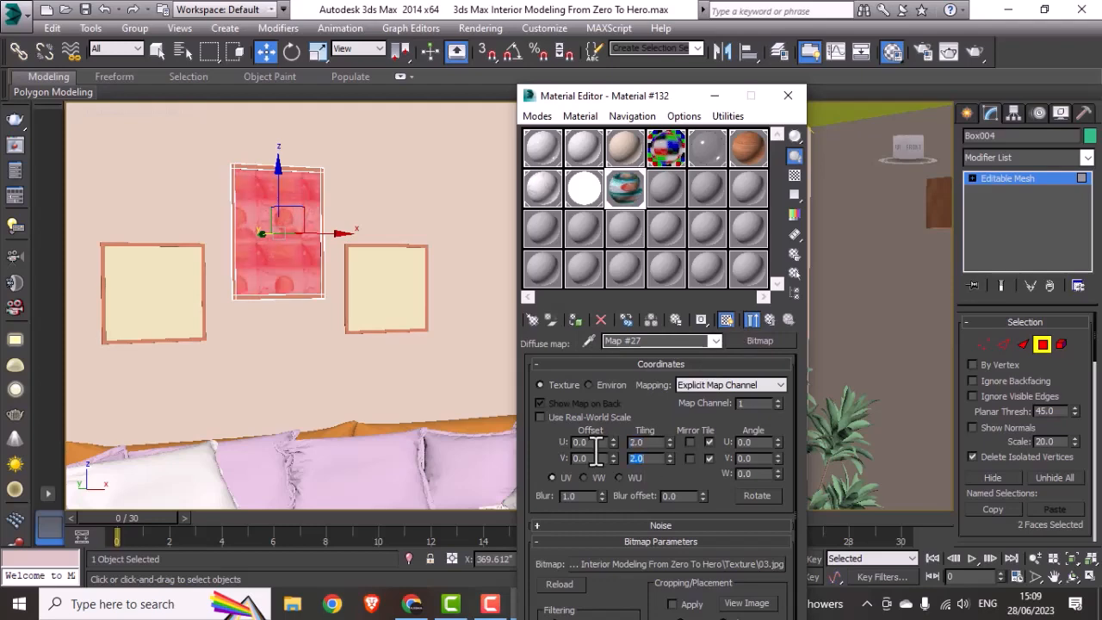
{"action": "type", "text": "1"}
{"action": "key", "text": "Return"}
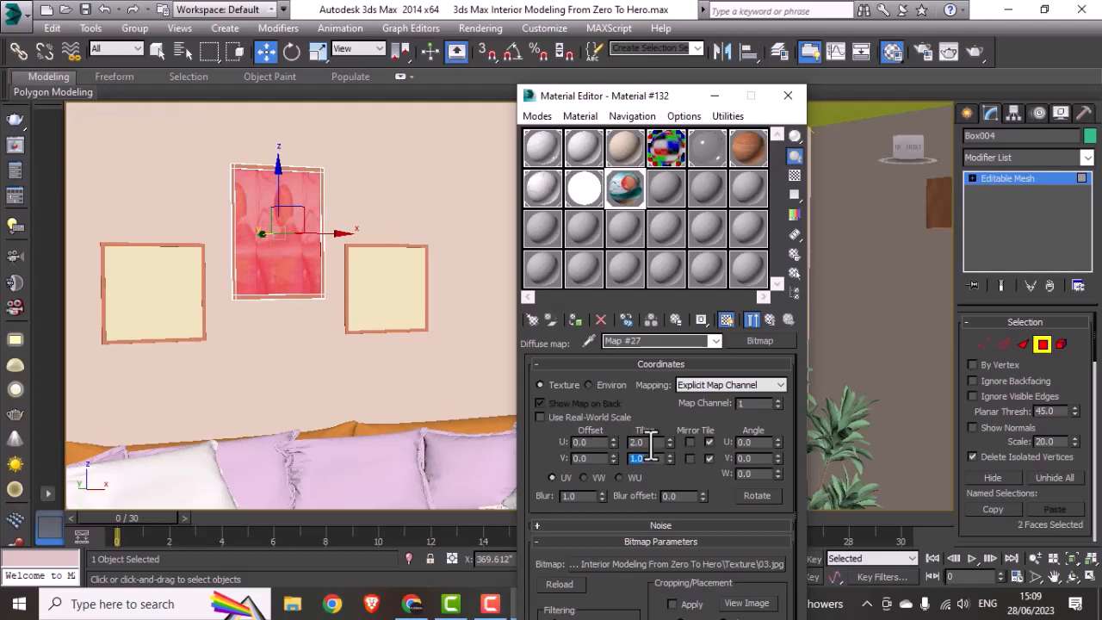
{"action": "left_click_drag", "start_coordinate": [651, 442], "coordinate": [591, 445]}
{"action": "type", "text": "1.5"}
{"action": "key", "text": "Return"}
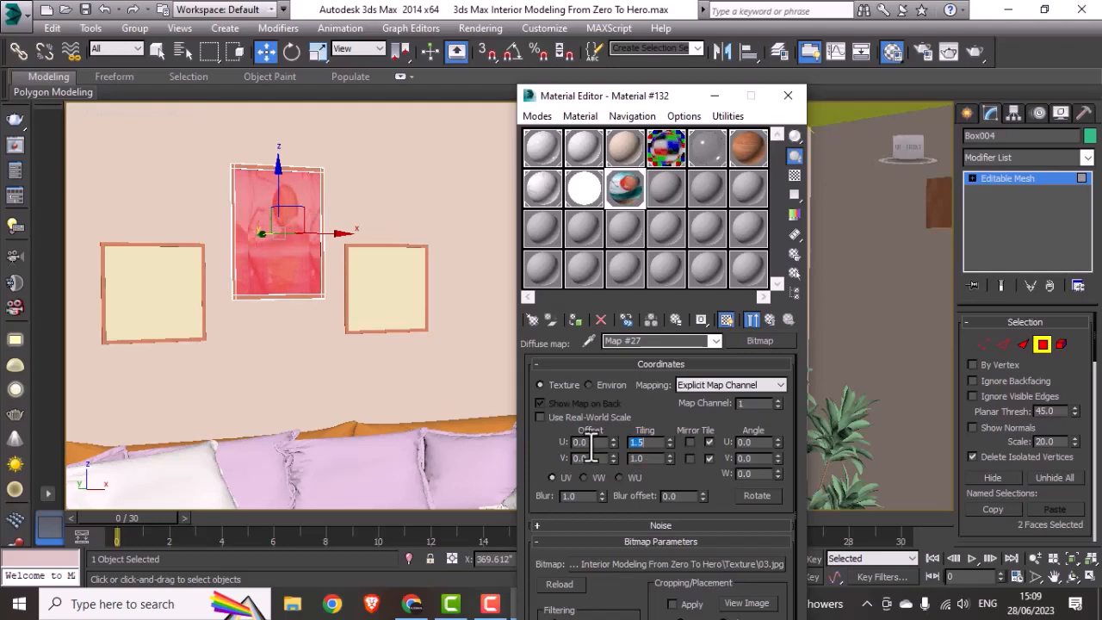
{"action": "type", "text": "1"}
{"action": "key", "text": "Return"}
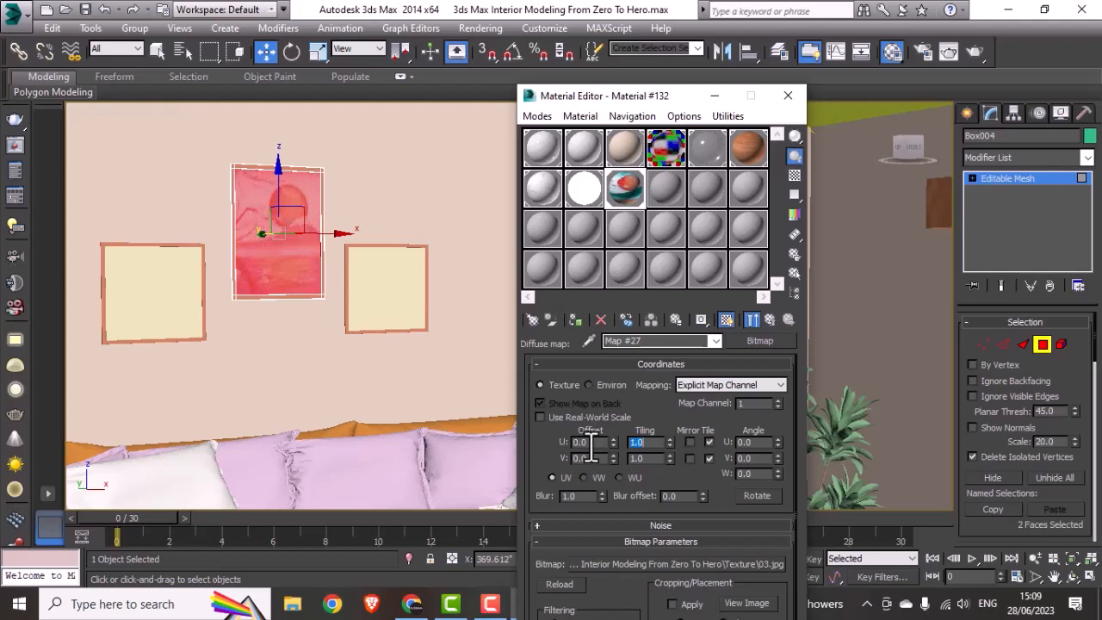
Step: Leave the tall frame's polygon editing and select the front polygon of the square frame farthest from the plant
{"action": "left_click", "coordinate": [175, 311]}
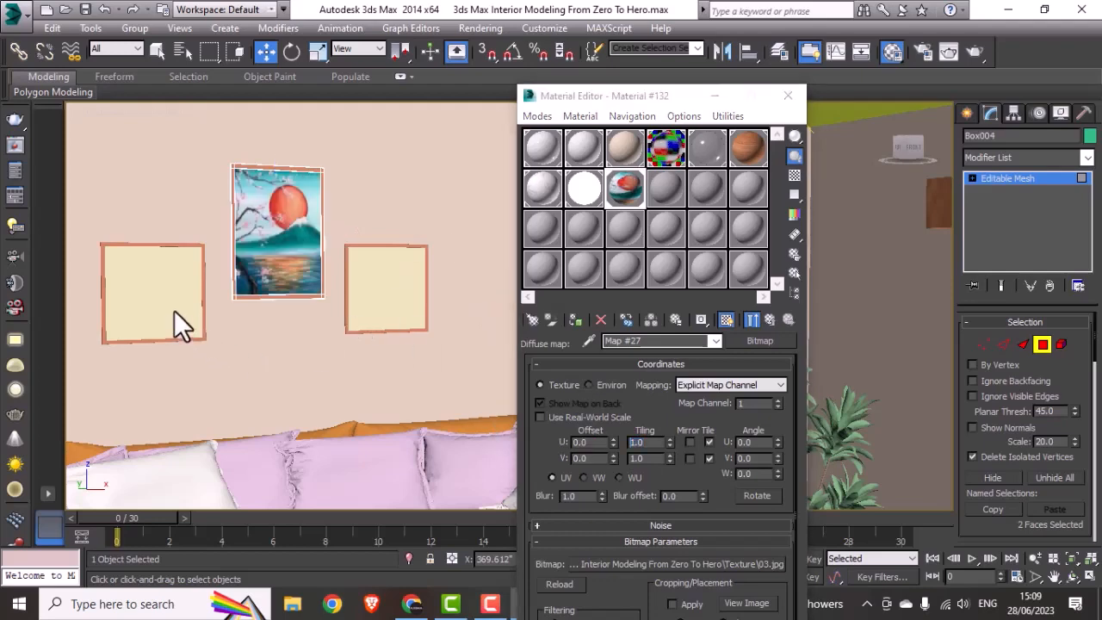
{"action": "left_click", "coordinate": [1041, 346]}
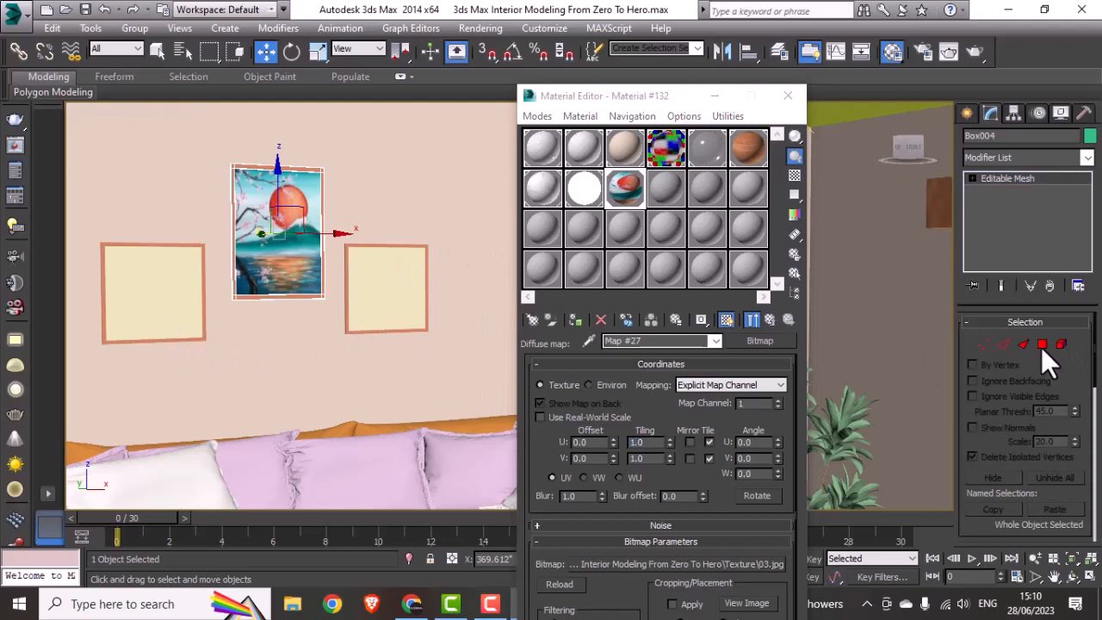
{"action": "left_click", "coordinate": [126, 330]}
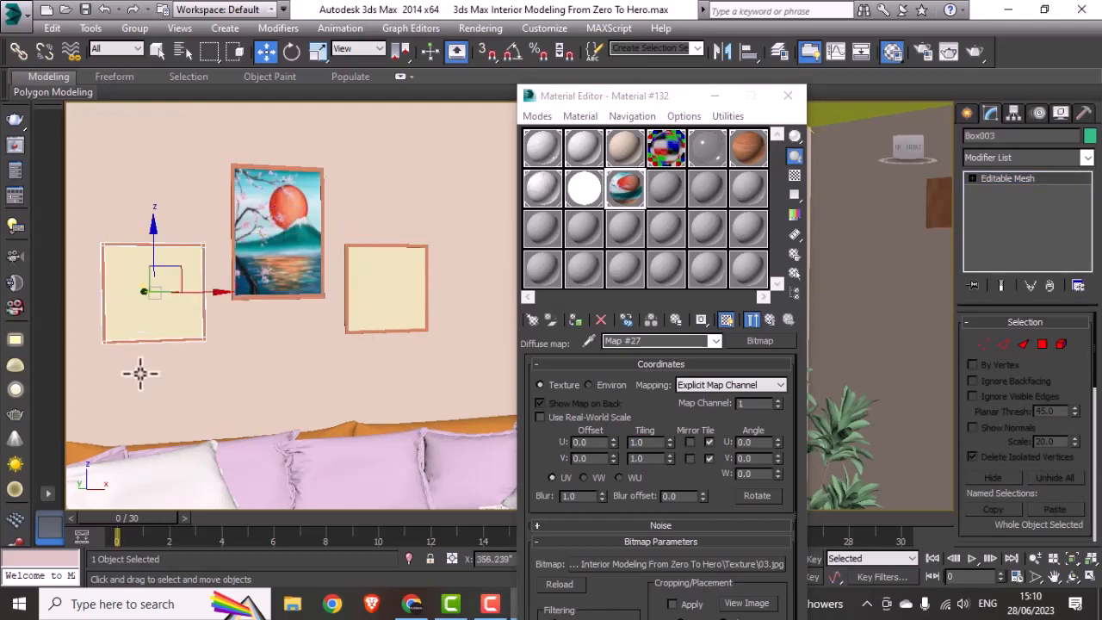
{"action": "left_click", "coordinate": [1040, 345]}
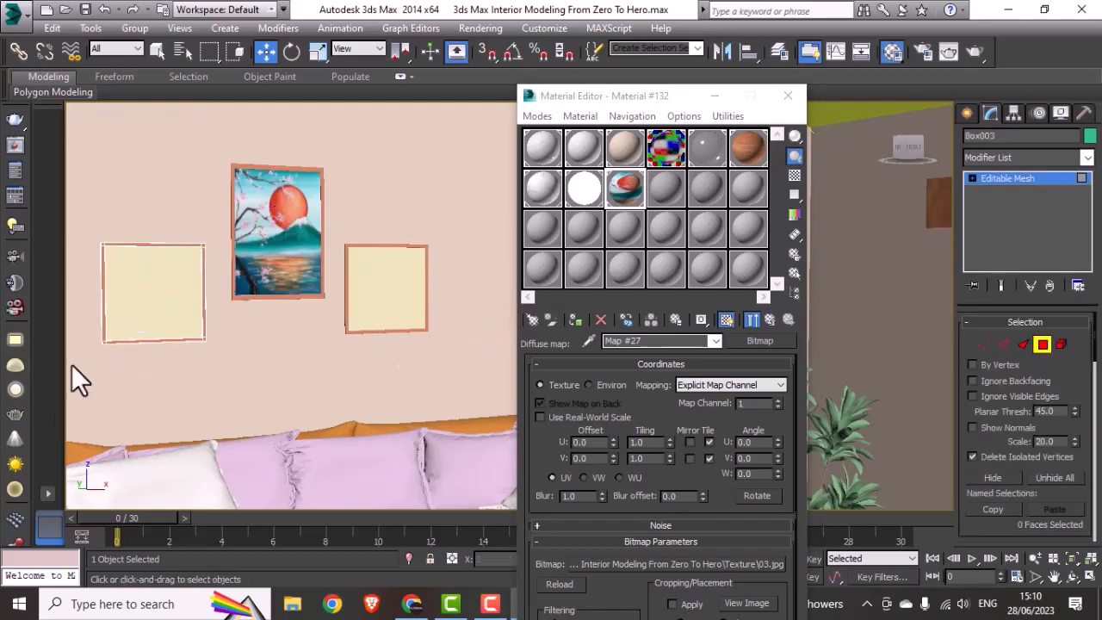
{"action": "left_click", "coordinate": [145, 323]}
Step: Load the bitmap 02 as the second new VRayMtl's diffuse map, show it in the viewport and assign it to the selected polygon
{"action": "left_click", "coordinate": [661, 189]}
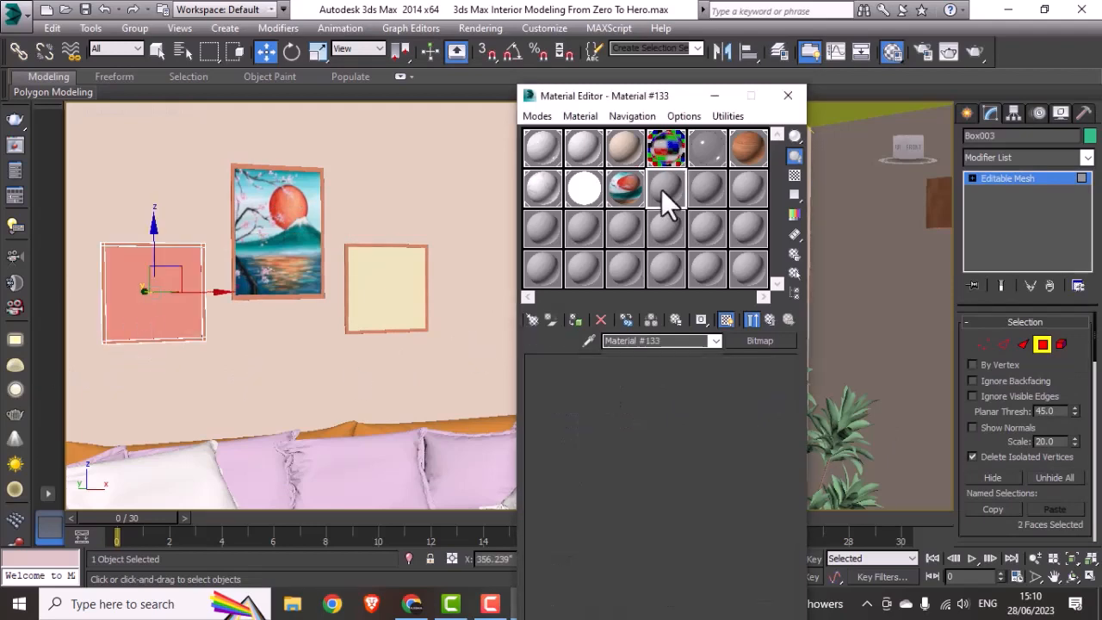
{"action": "left_click", "coordinate": [646, 382]}
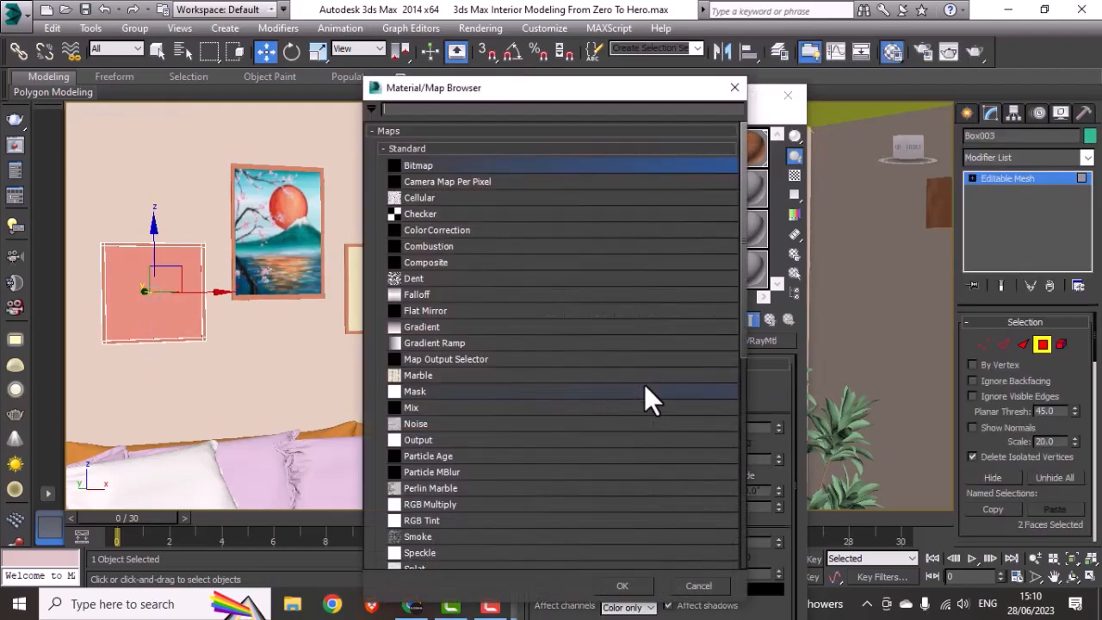
{"action": "double_click", "coordinate": [416, 166]}
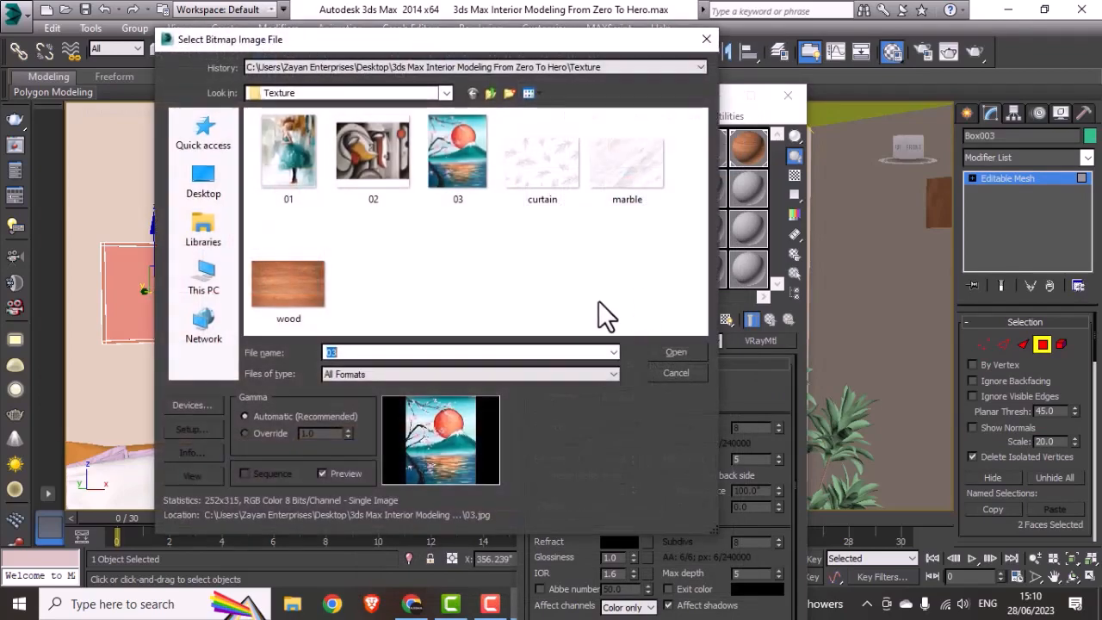
{"action": "left_click", "coordinate": [391, 171]}
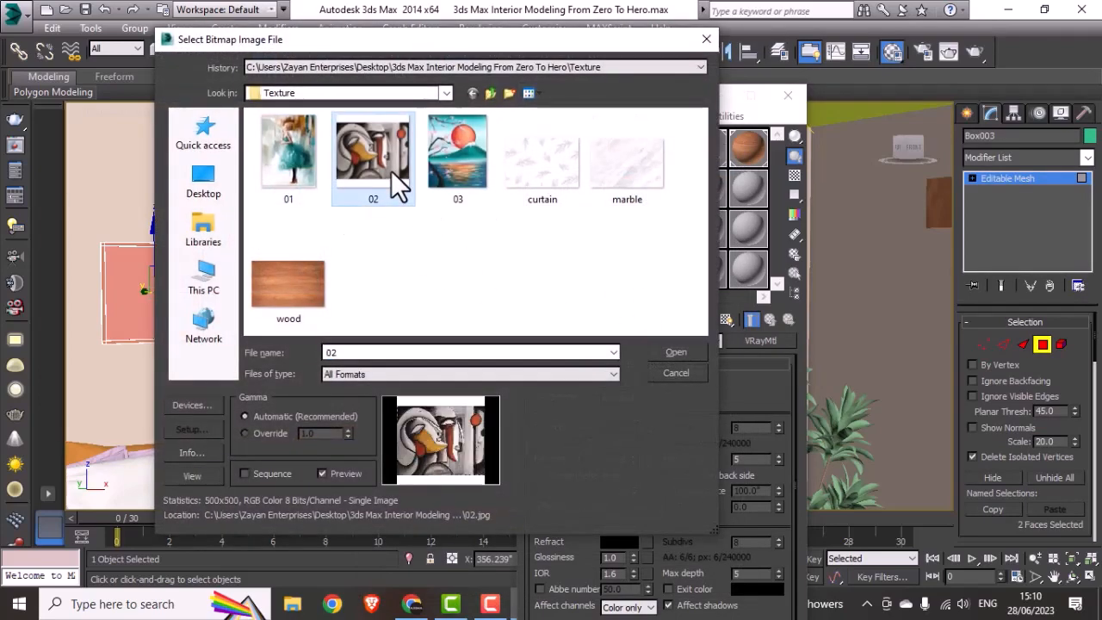
{"action": "left_click", "coordinate": [666, 348]}
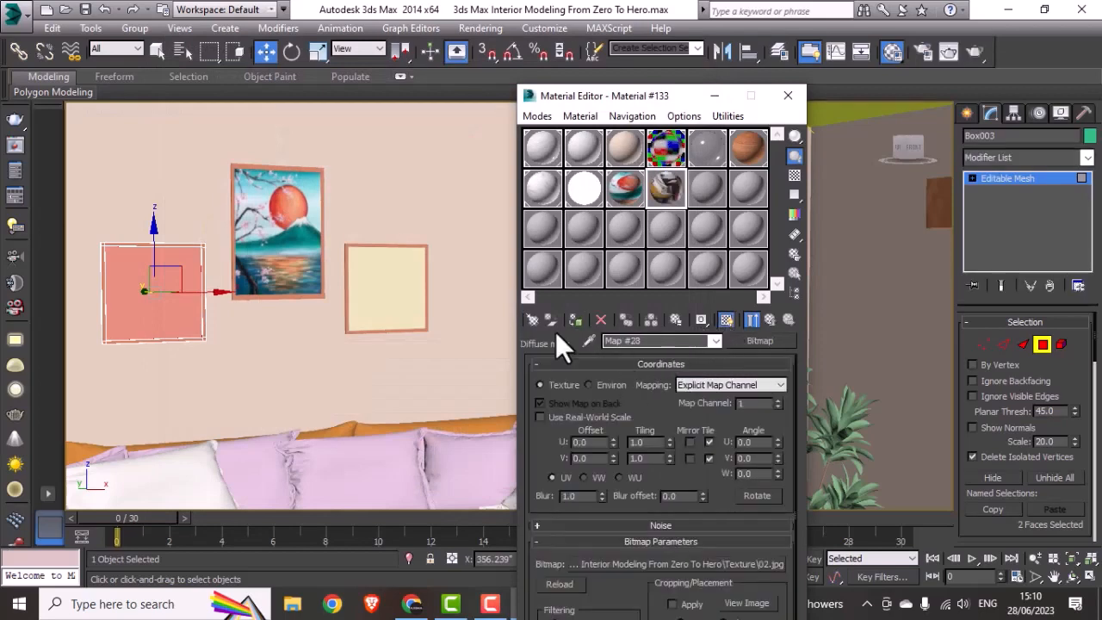
{"action": "left_click", "coordinate": [574, 319]}
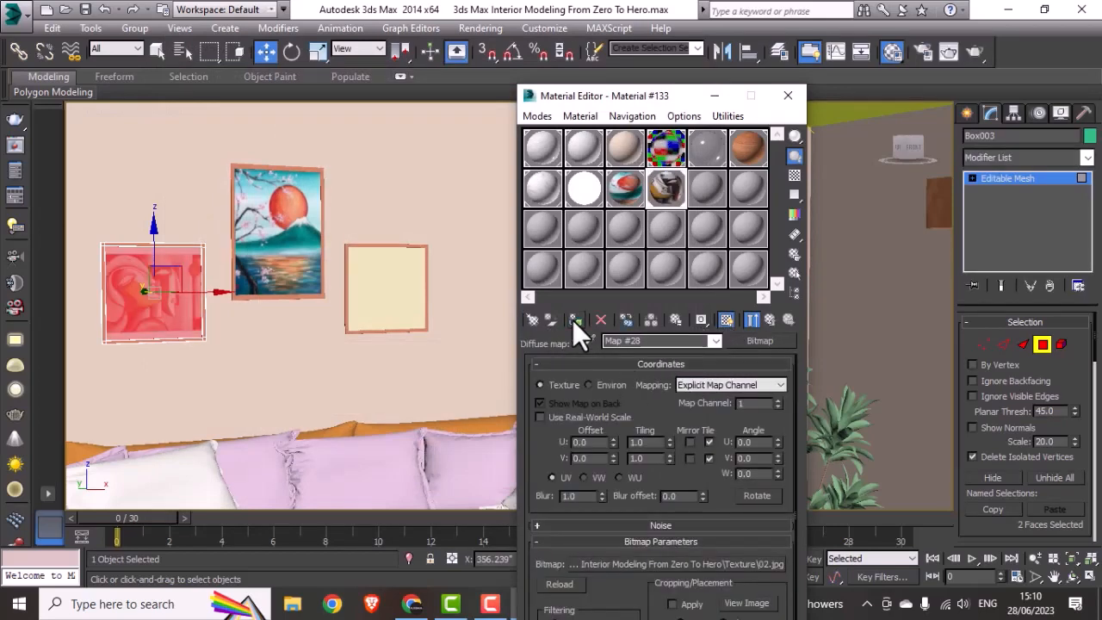
Step: Try a V tiling of 1.5 on the square frame's bitmap and set it to 0.75 instead
{"action": "left_click", "coordinate": [650, 458]}
{"action": "key", "text": "Return"}
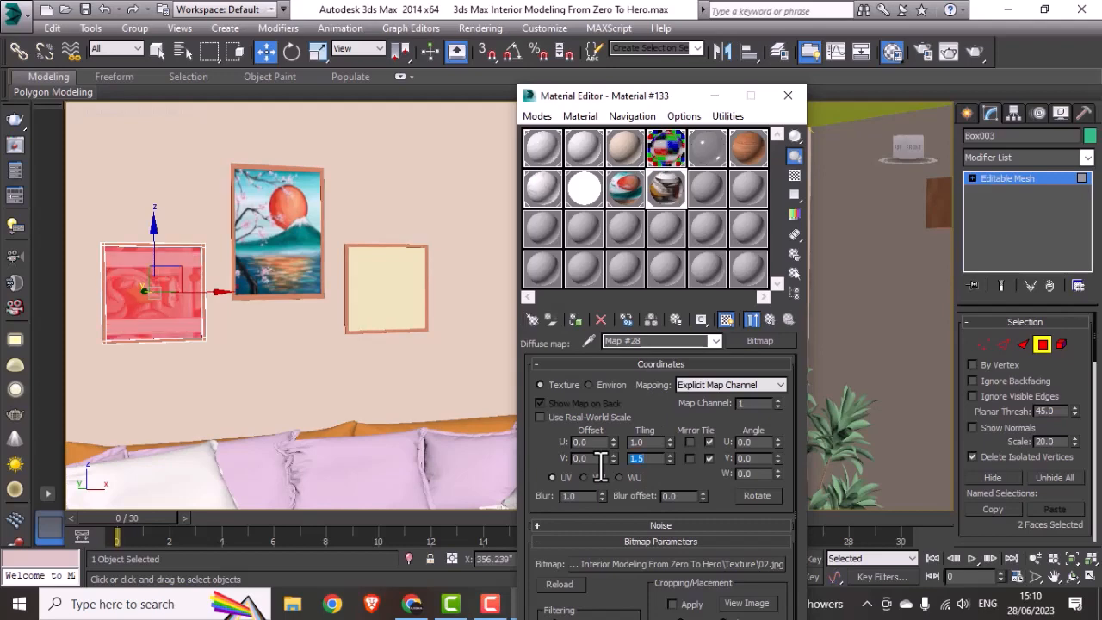
{"action": "type", "text": ".75"}
{"action": "key", "text": "Return"}
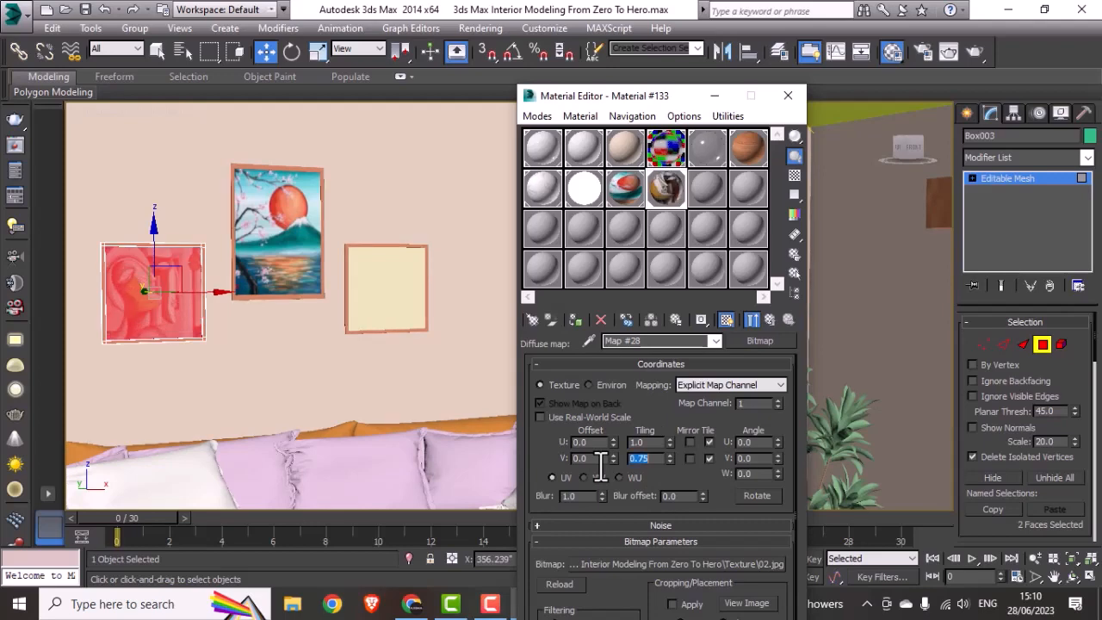
Step: Select the square frame nearest the plant and load the bitmap 01 as the diffuse map of the third picture's VRayMtl
{"action": "left_click", "coordinate": [1041, 343]}
{"action": "left_click", "coordinate": [398, 310]}
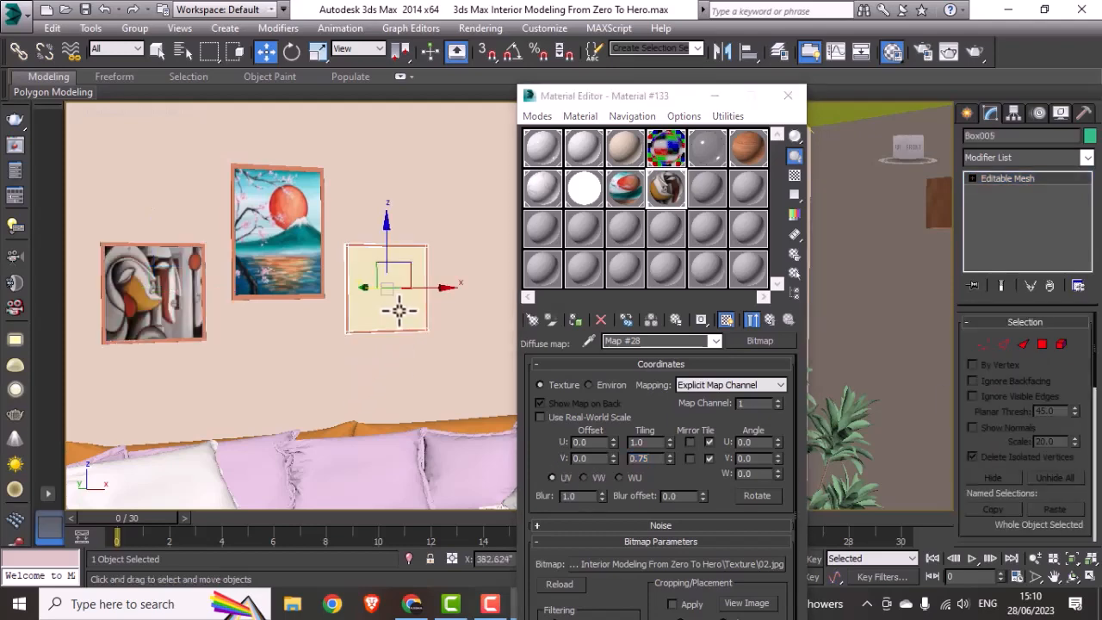
{"action": "left_click", "coordinate": [706, 187]}
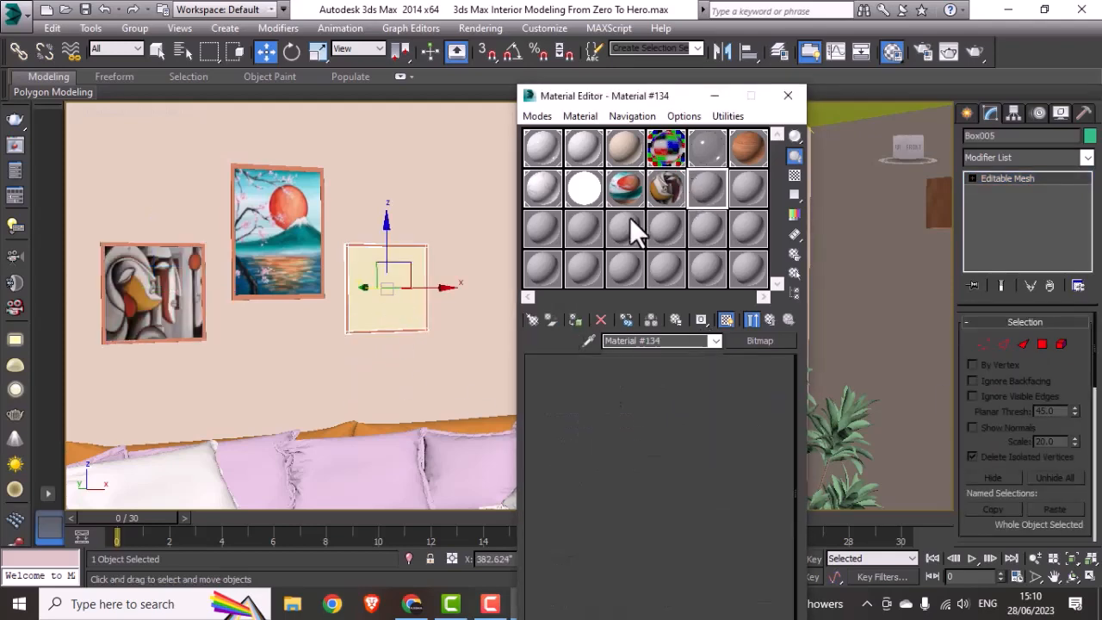
{"action": "left_click", "coordinate": [646, 381]}
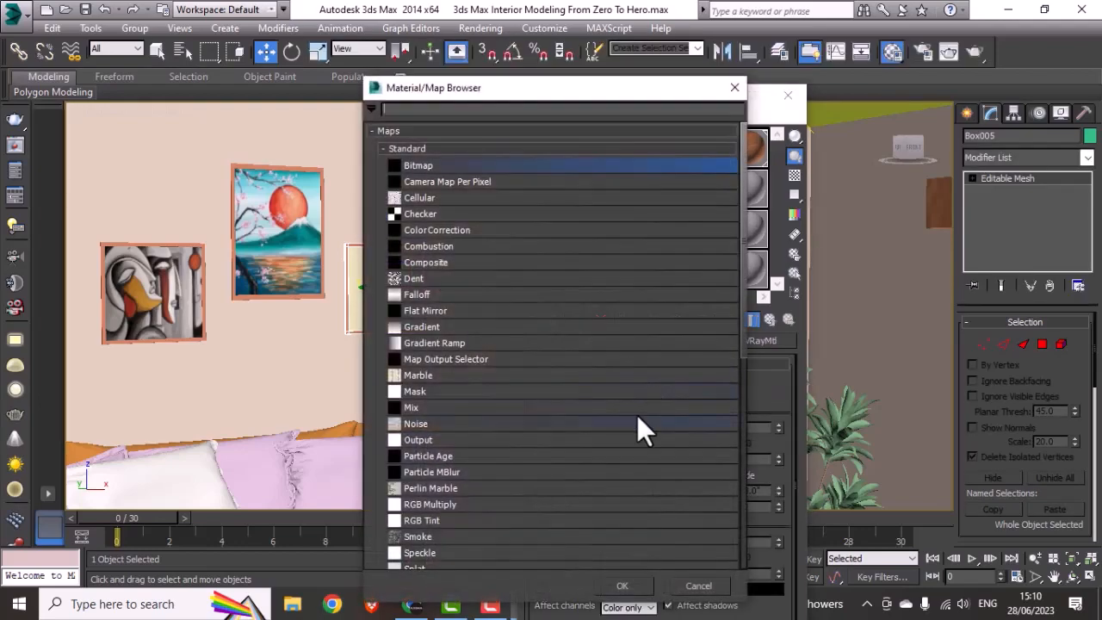
{"action": "double_click", "coordinate": [422, 163]}
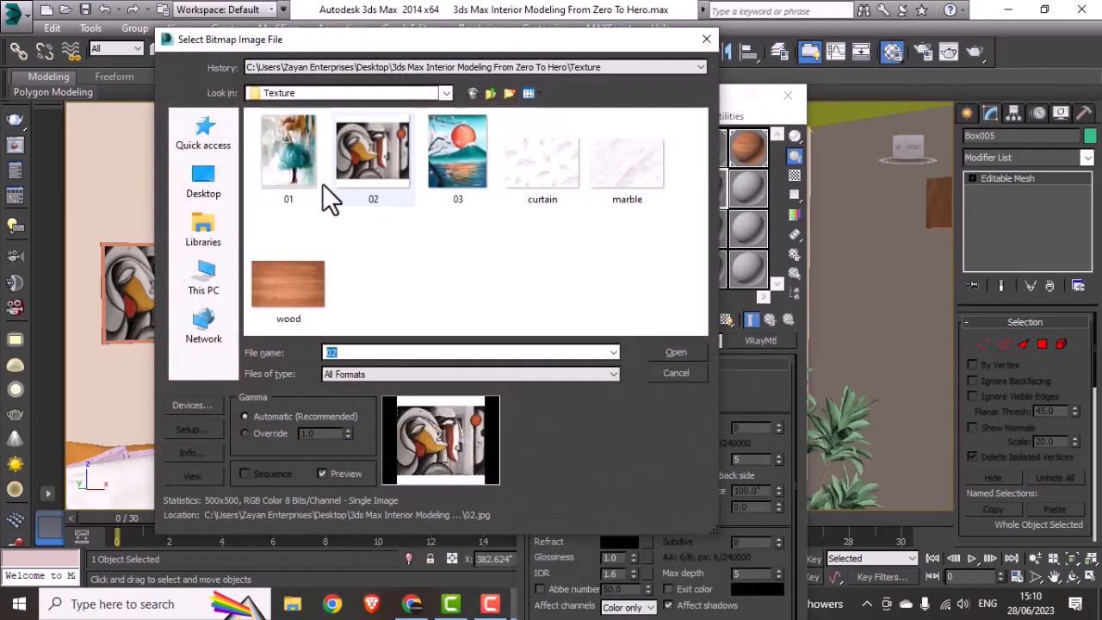
{"action": "left_click", "coordinate": [301, 193]}
{"action": "left_click", "coordinate": [676, 352]}
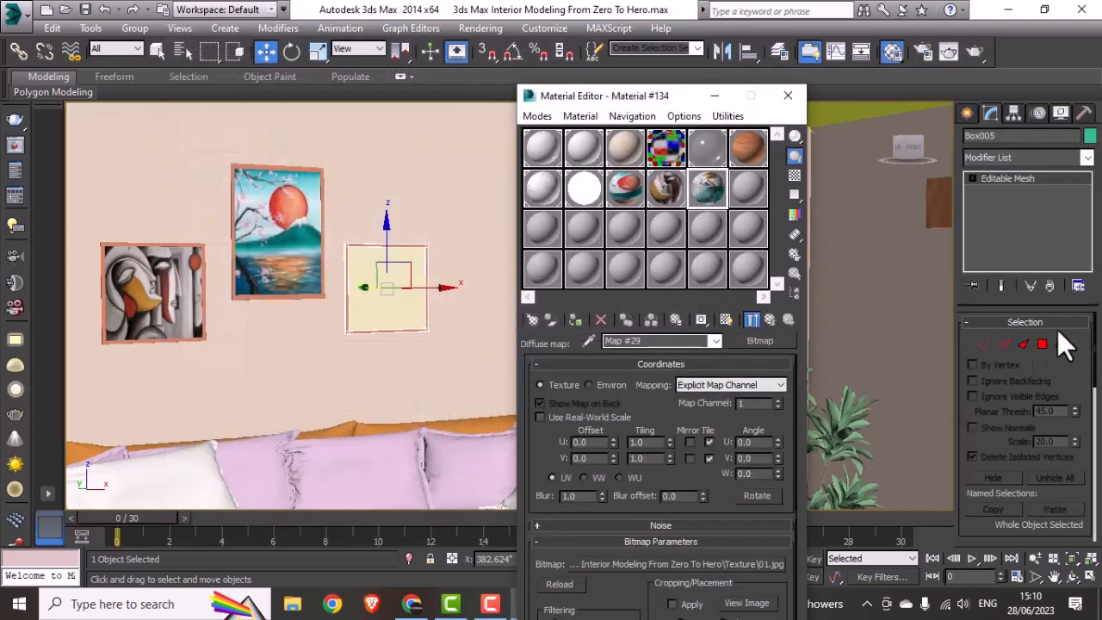
Step: Select that frame's front polygon, show the 01 bitmap in the viewport and assign the material to the polygon
{"action": "left_click", "coordinate": [1040, 343]}
{"action": "left_click", "coordinate": [373, 338]}
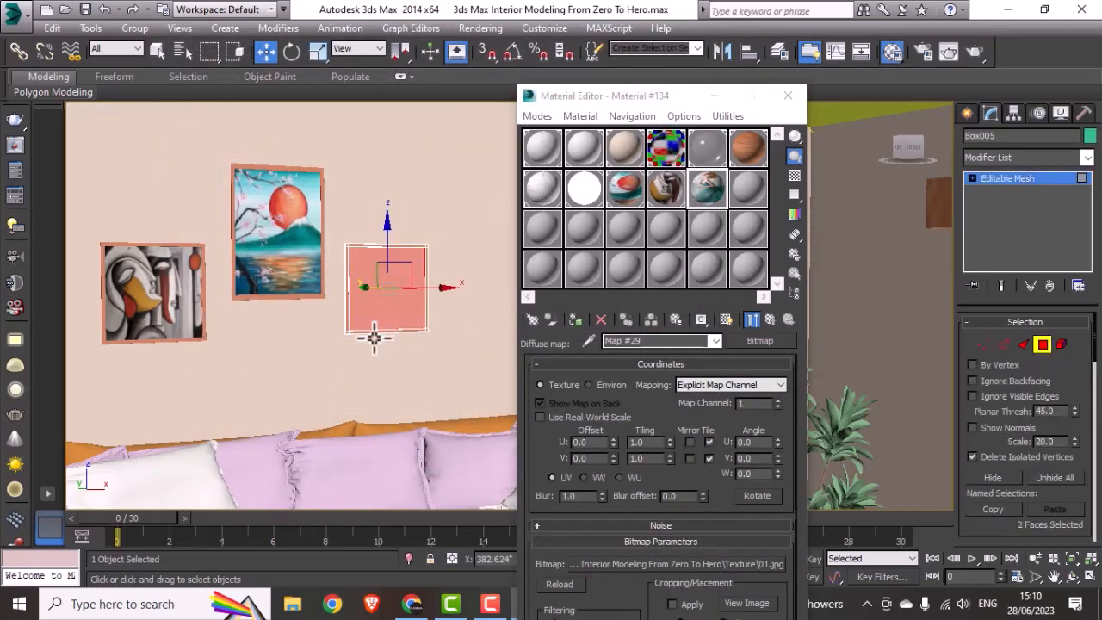
{"action": "left_click", "coordinate": [728, 321]}
{"action": "left_click", "coordinate": [577, 321]}
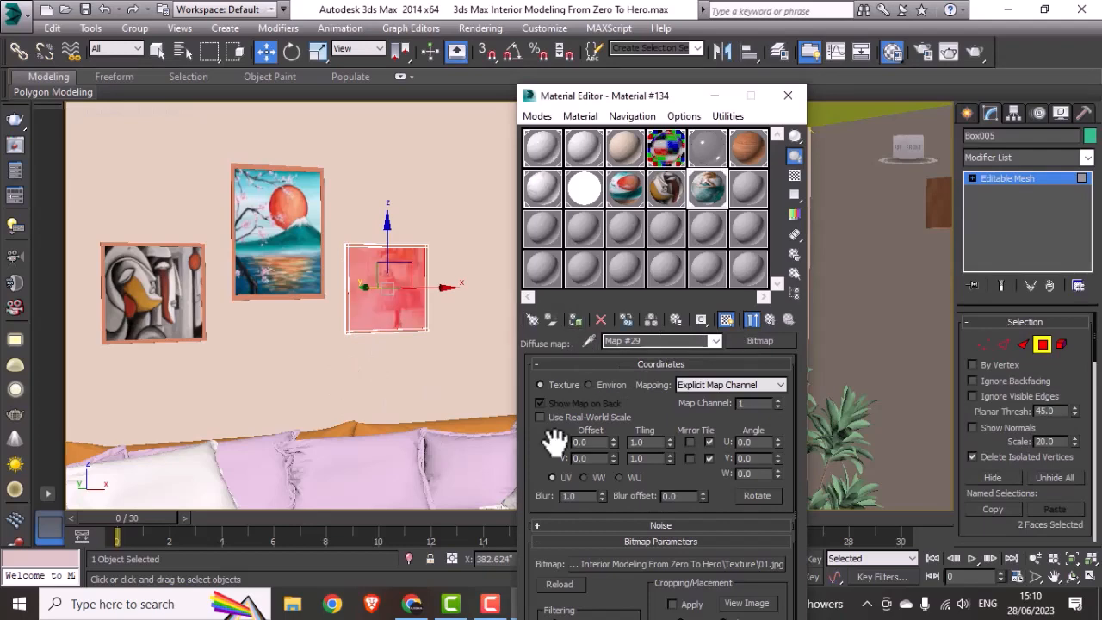
Step: Set the V offset of the 01 bitmap to -0.03 and leave the frame's polygon editing
{"action": "left_click", "coordinate": [614, 455]}
{"action": "left_click", "coordinate": [613, 454]}
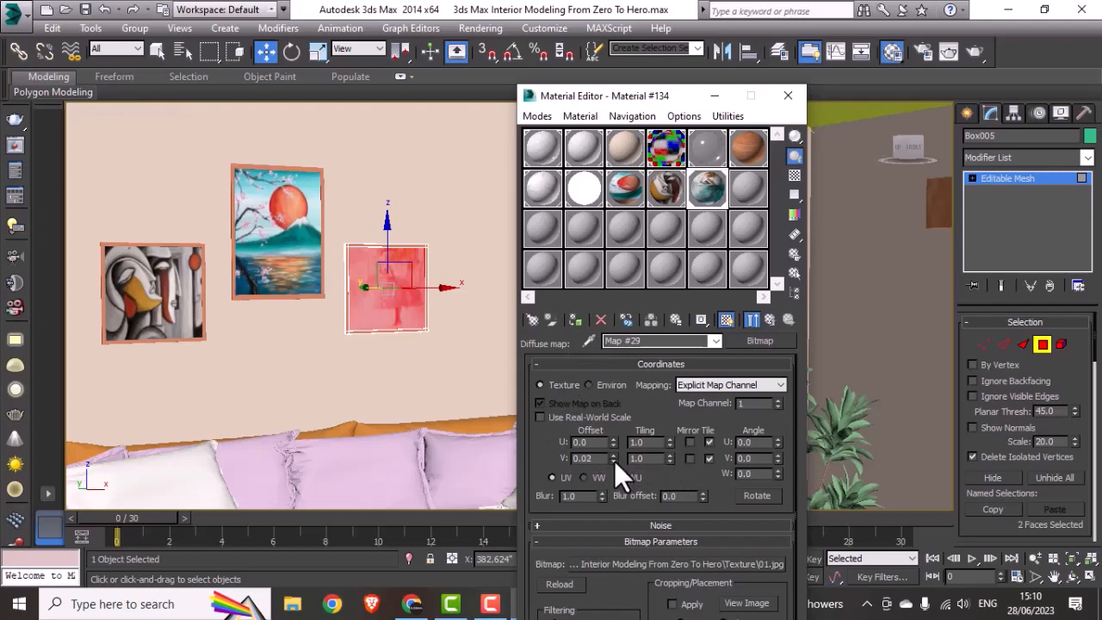
{"action": "left_click_drag", "start_coordinate": [614, 460], "coordinate": [613, 461]}
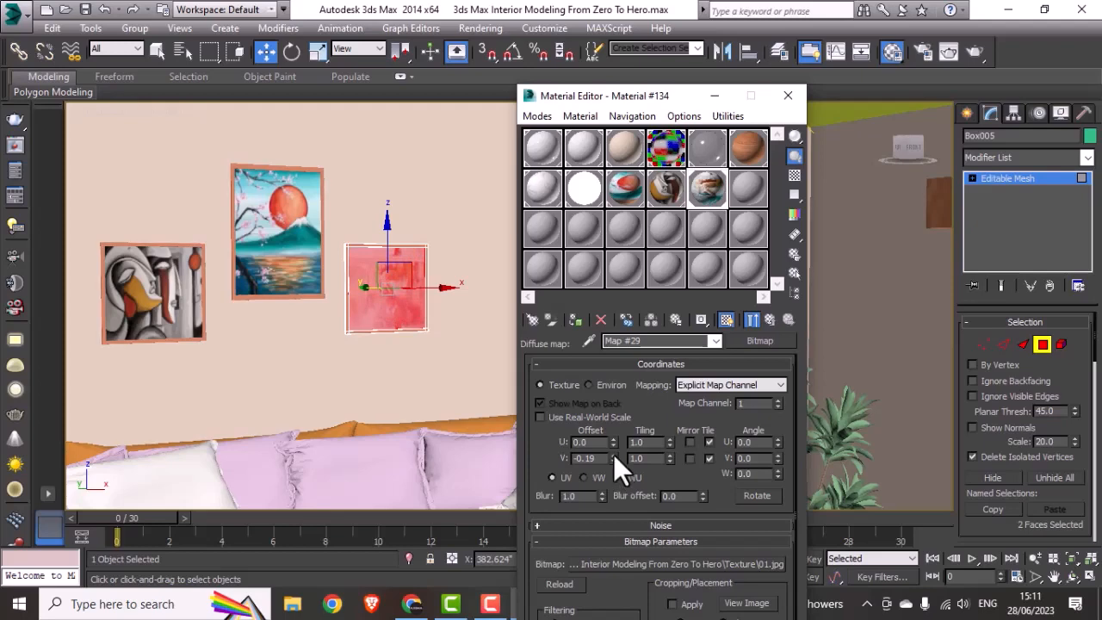
{"action": "left_click_drag", "start_coordinate": [613, 454], "coordinate": [612, 454]}
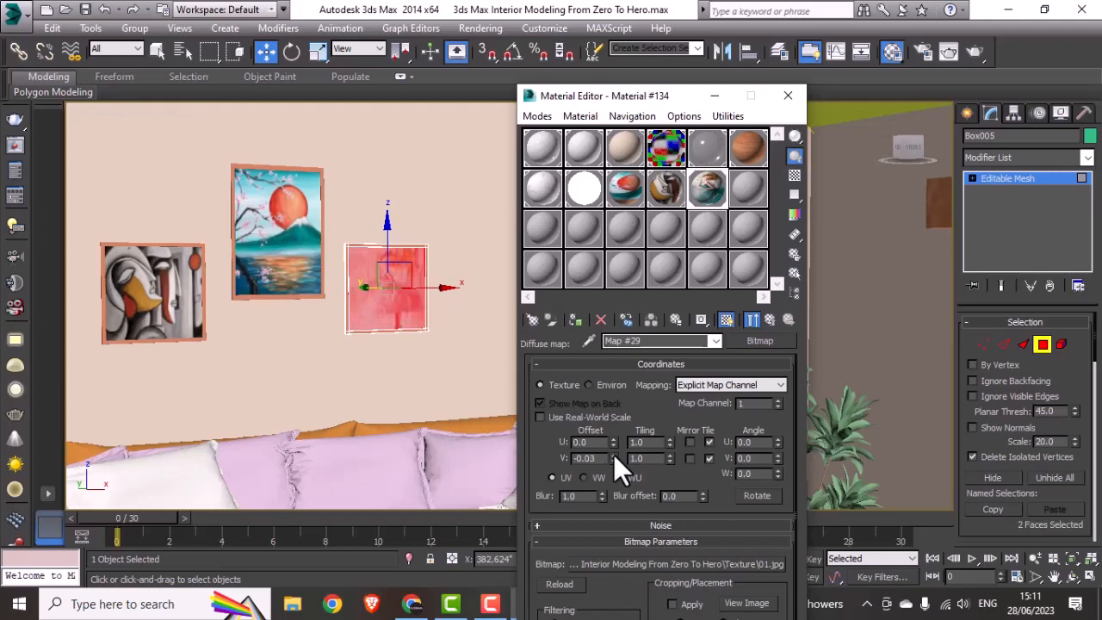
{"action": "left_click", "coordinate": [788, 96]}
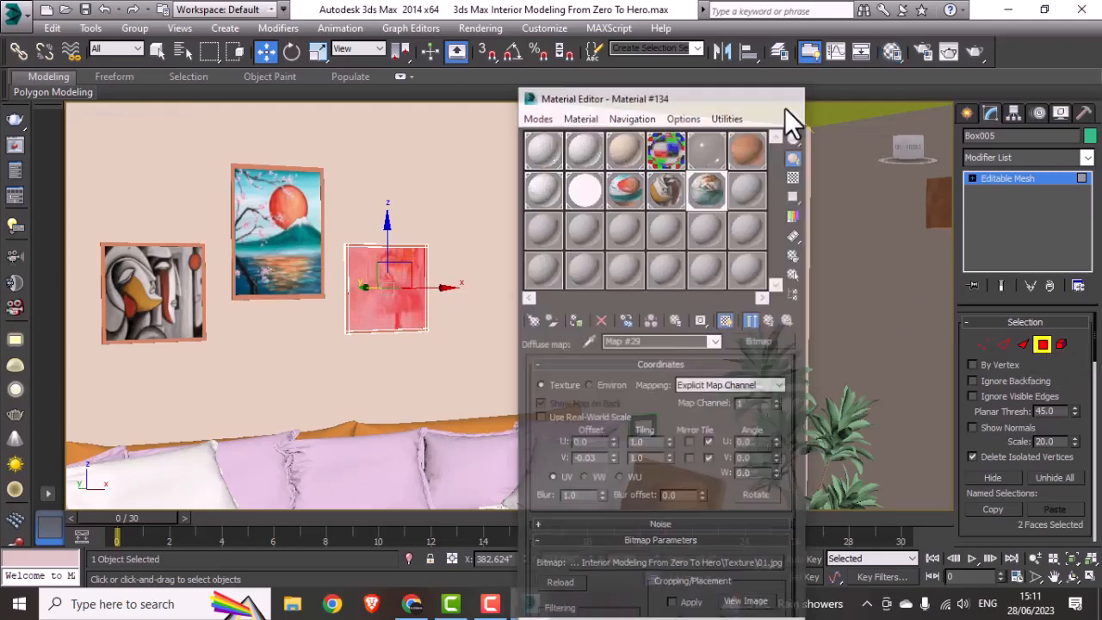
{"action": "left_click", "coordinate": [1042, 345]}
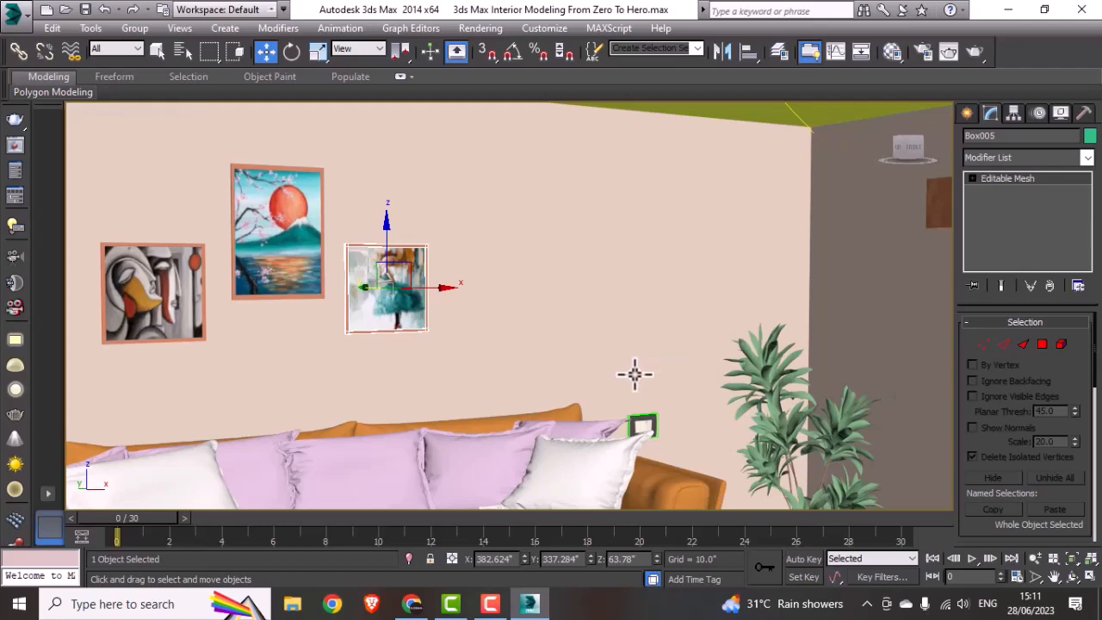
Step: Save the scene while looking through VRayCam001 and switch the view to VRayCam002
{"action": "key", "text": "c"}
{"action": "double_click", "coordinate": [514, 184]}
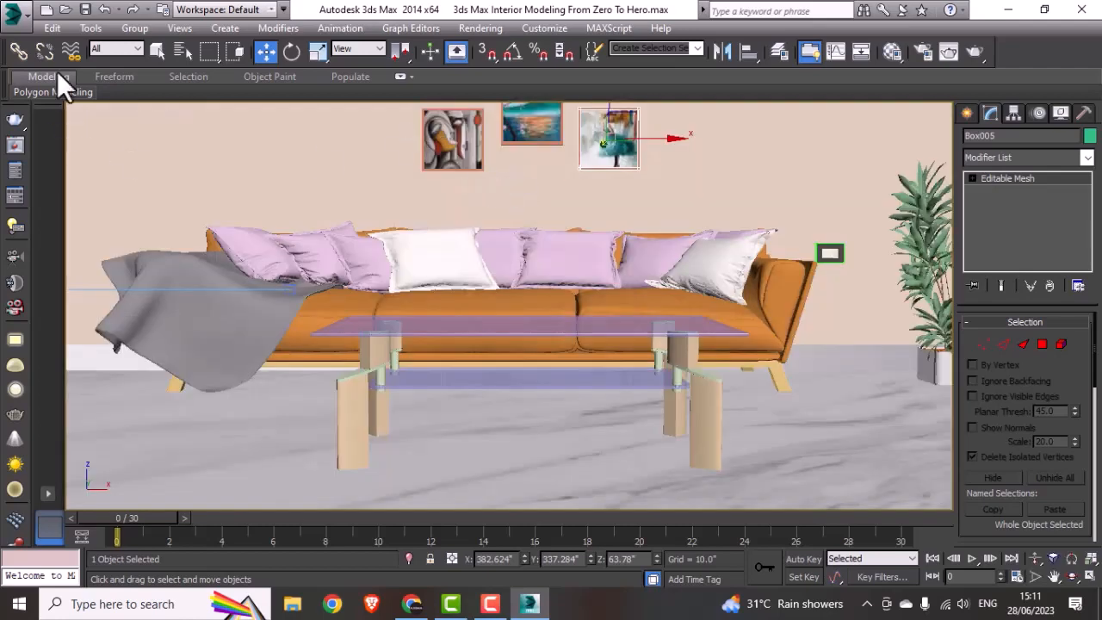
{"action": "left_click", "coordinate": [84, 9]}
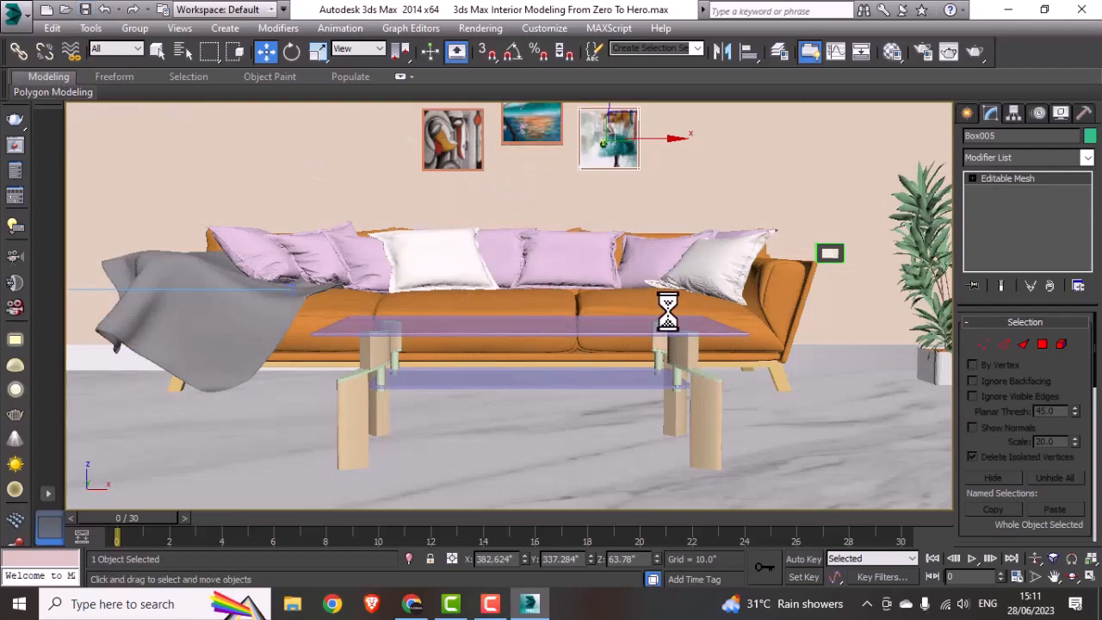
{"action": "key", "text": "c"}
{"action": "double_click", "coordinate": [504, 192]}
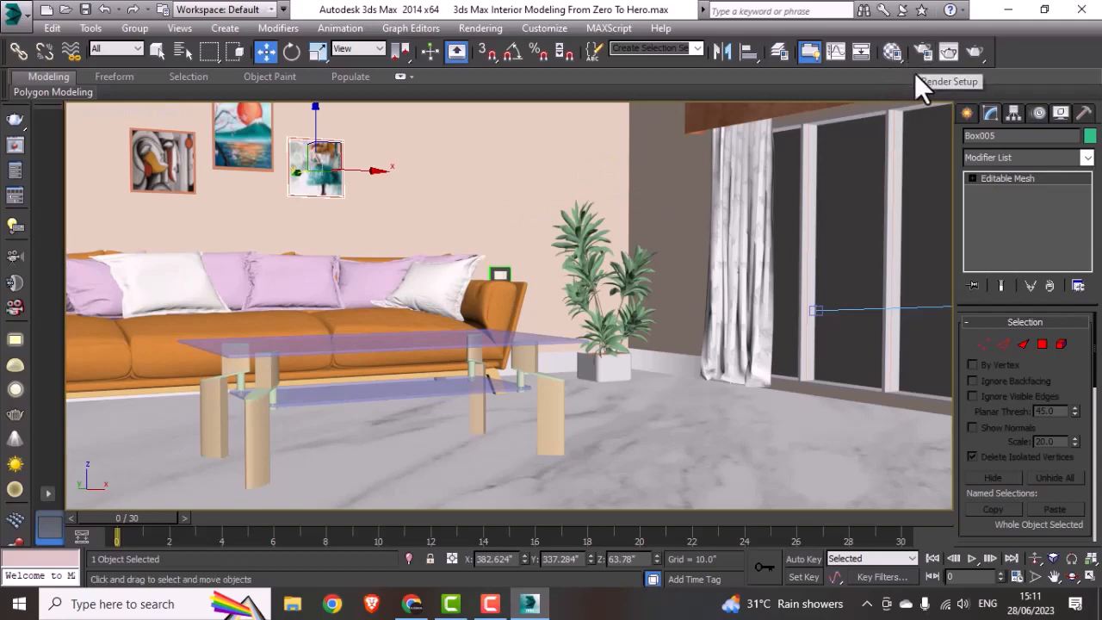
{"action": "left_click", "coordinate": [979, 53]}
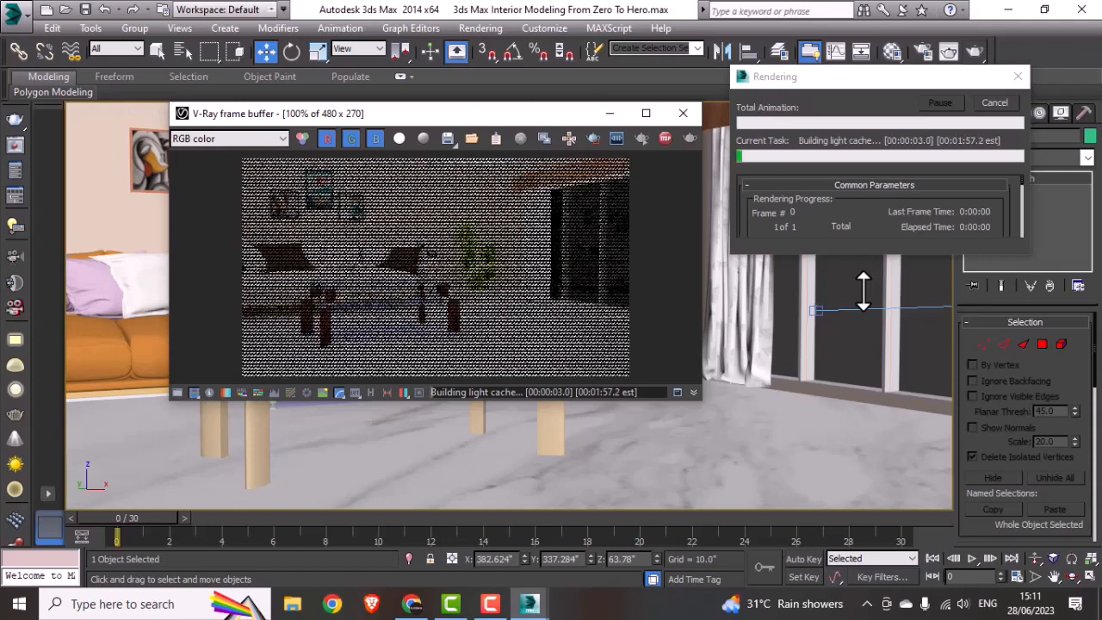
{"action": "left_click", "coordinate": [1003, 102]}
{"action": "left_click", "coordinate": [682, 113]}
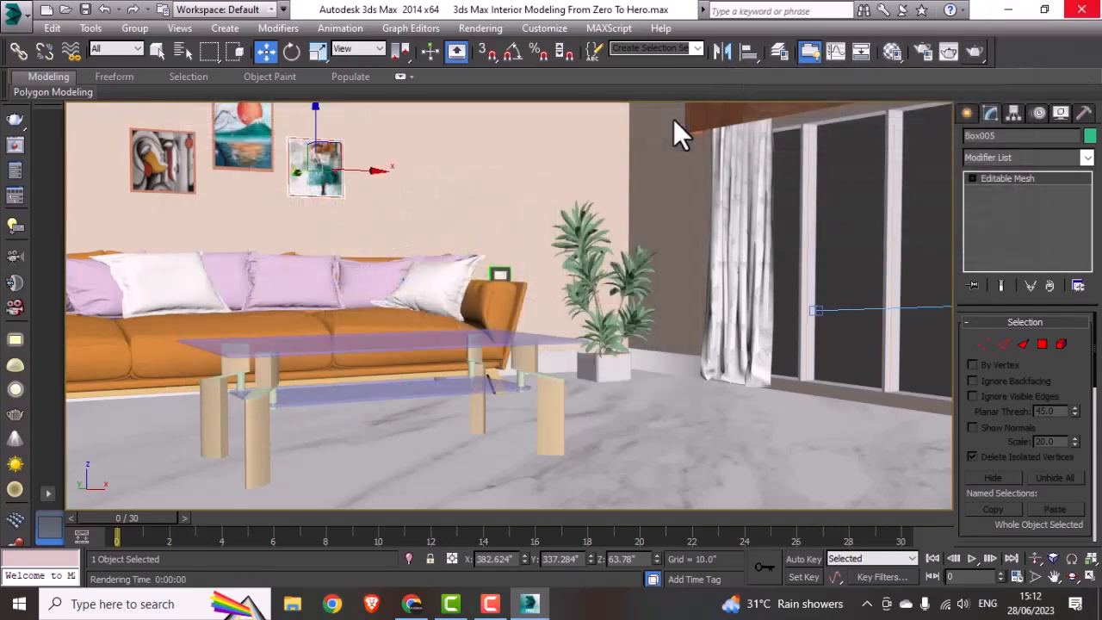
Step: Change the VRayLightMtl's colour to pure white (255, 255, 255) and close the Material Editor
{"action": "left_click", "coordinate": [891, 53]}
{"action": "left_click", "coordinate": [591, 187]}
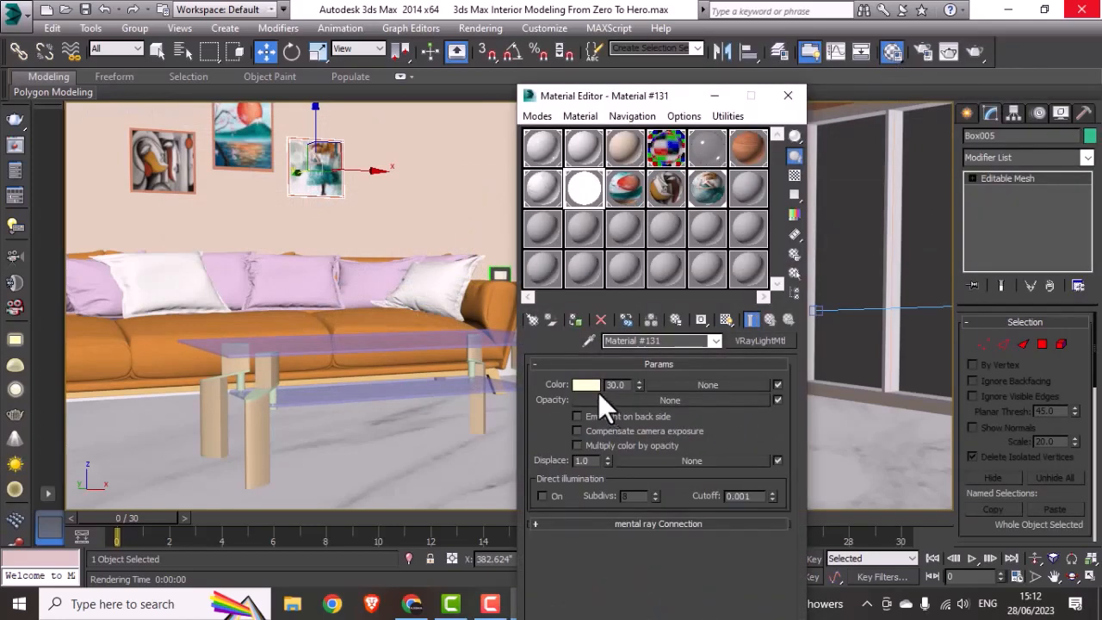
{"action": "left_click", "coordinate": [585, 385]}
{"action": "left_click_drag", "start_coordinate": [474, 183], "coordinate": [474, 226]}
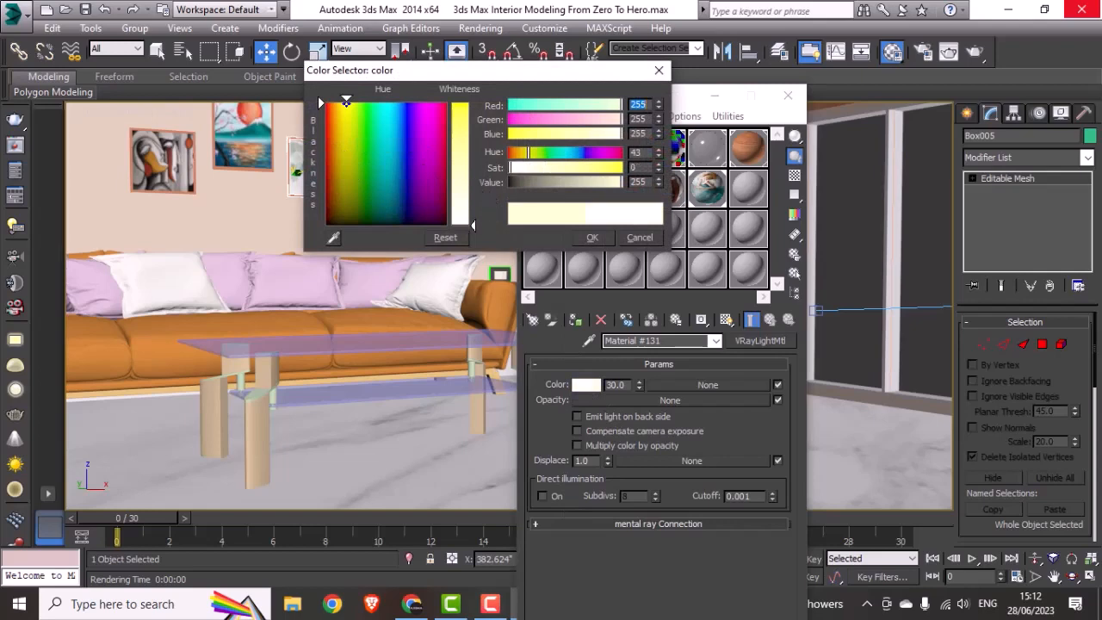
{"action": "left_click", "coordinate": [589, 235]}
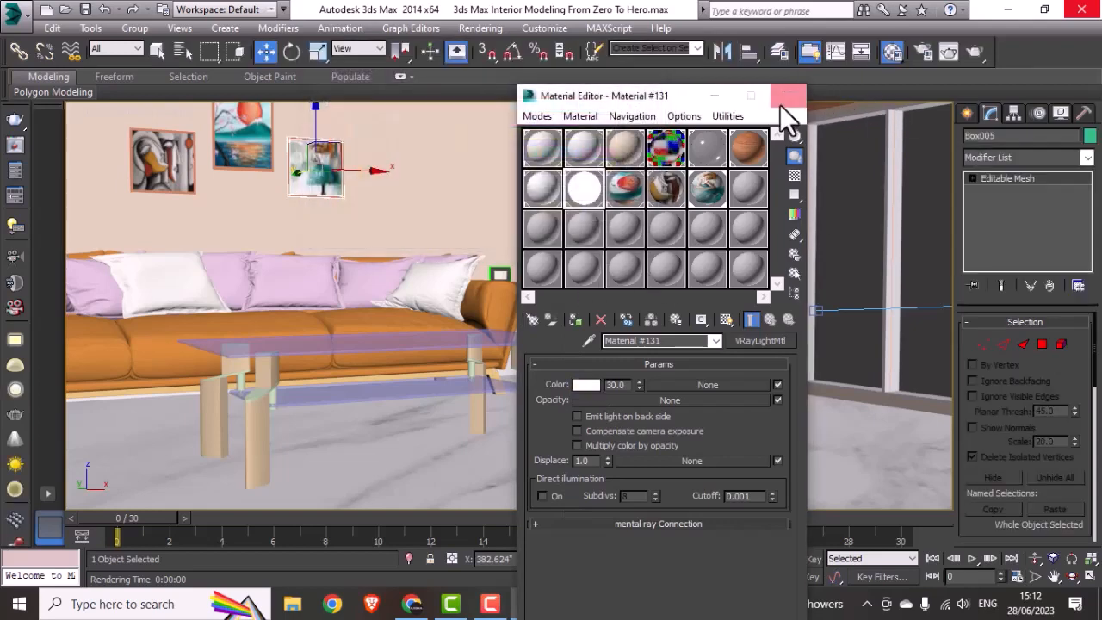
{"action": "left_click", "coordinate": [786, 94]}
Step: Test-render the room with the white light material, stopping the render and closing the frame buffer
{"action": "left_click", "coordinate": [976, 55]}
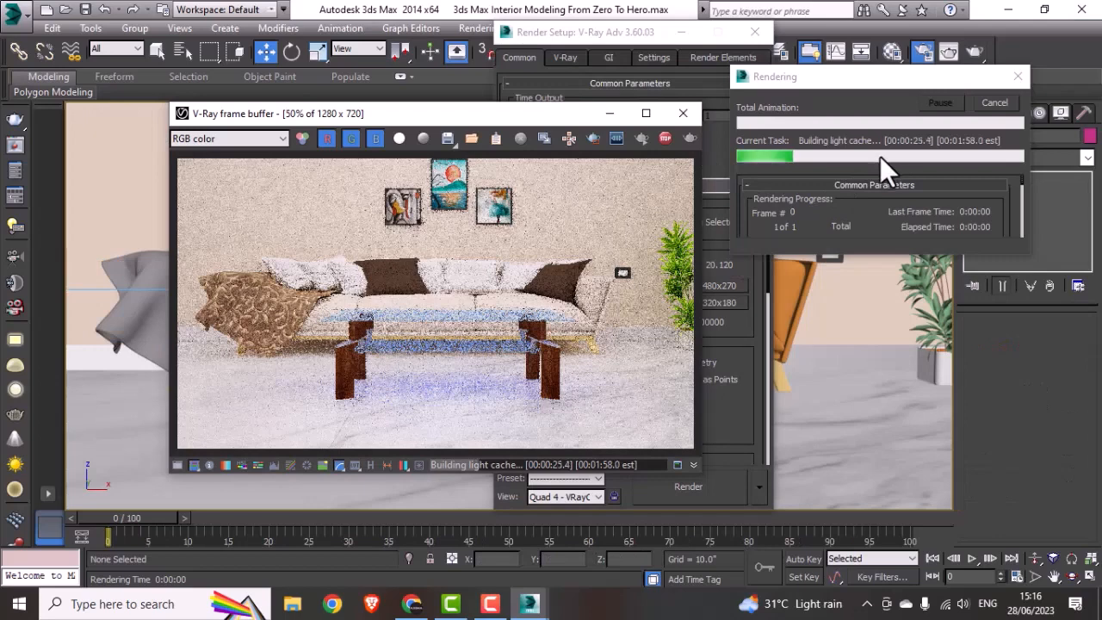
{"action": "left_click", "coordinate": [994, 102]}
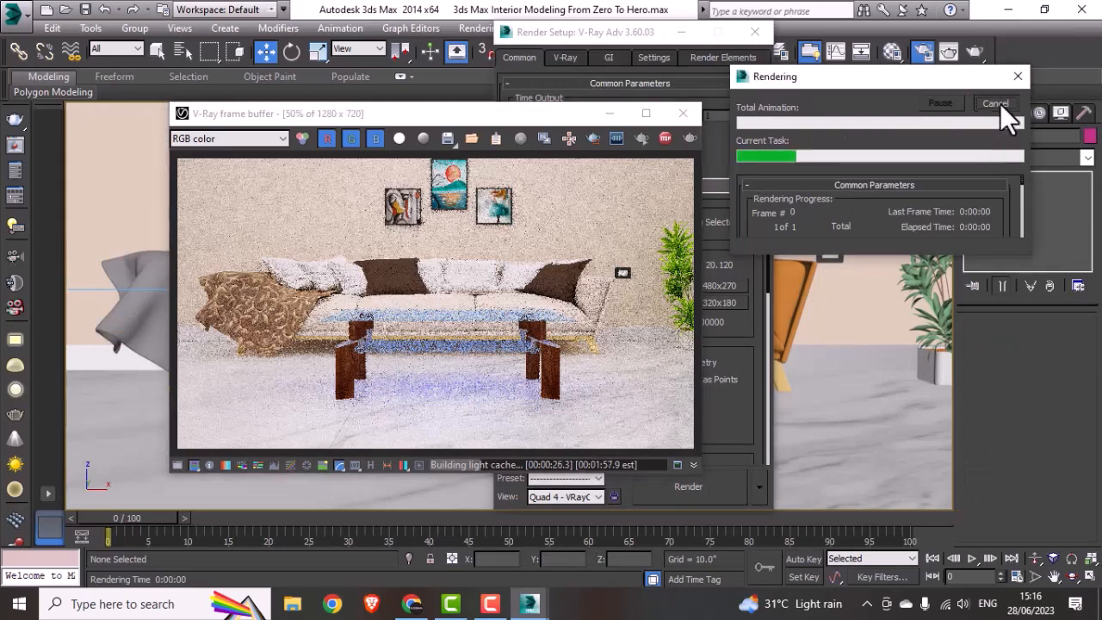
{"action": "left_click", "coordinate": [680, 115]}
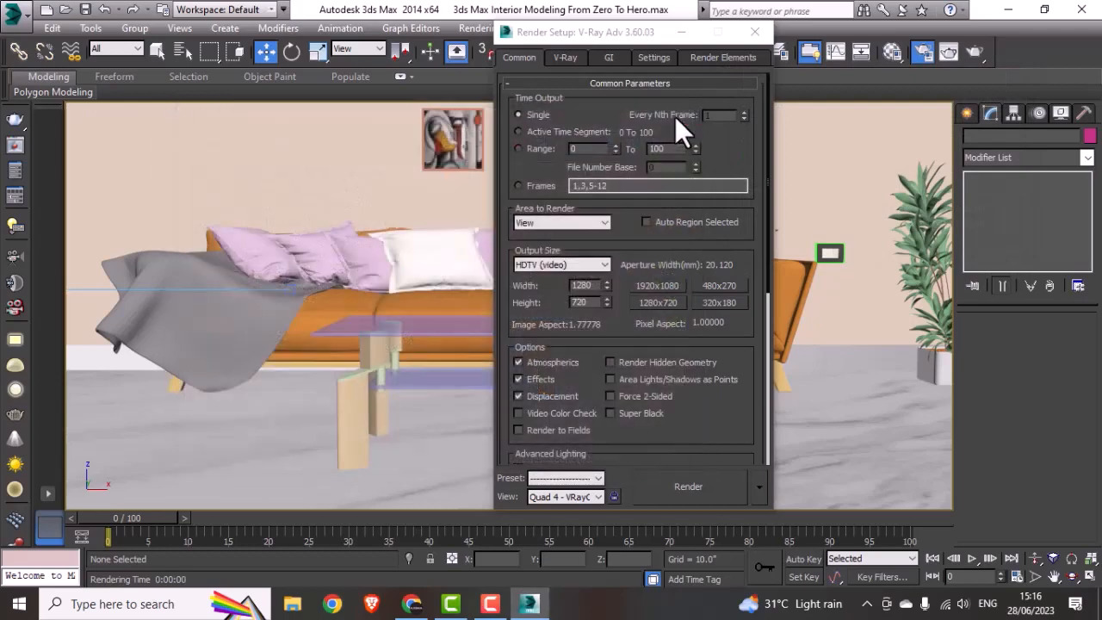
Step: Open the Sofa group, select its leg mesh and close the group again
{"action": "left_click", "coordinate": [788, 387]}
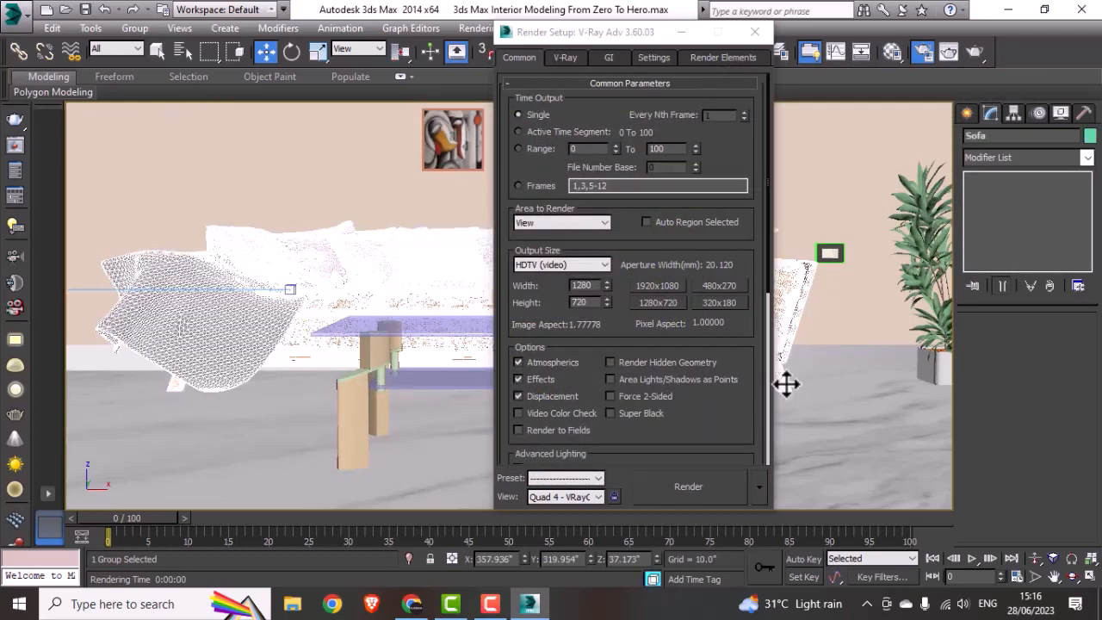
{"action": "left_click", "coordinate": [747, 37]}
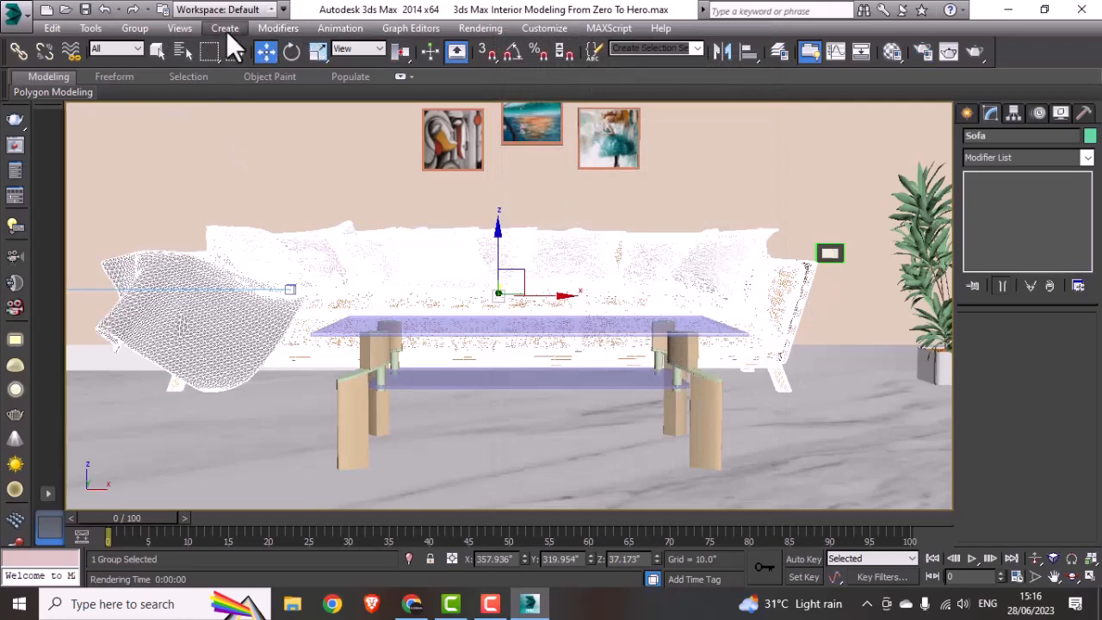
{"action": "left_click", "coordinate": [123, 31]}
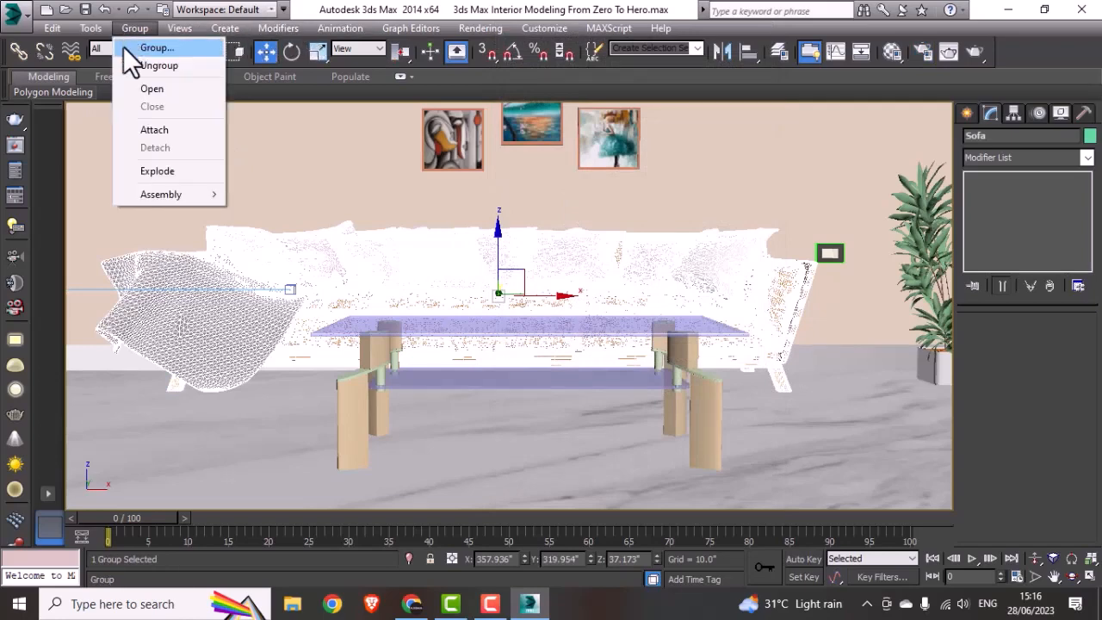
{"action": "left_click", "coordinate": [163, 90]}
{"action": "left_click", "coordinate": [778, 383]}
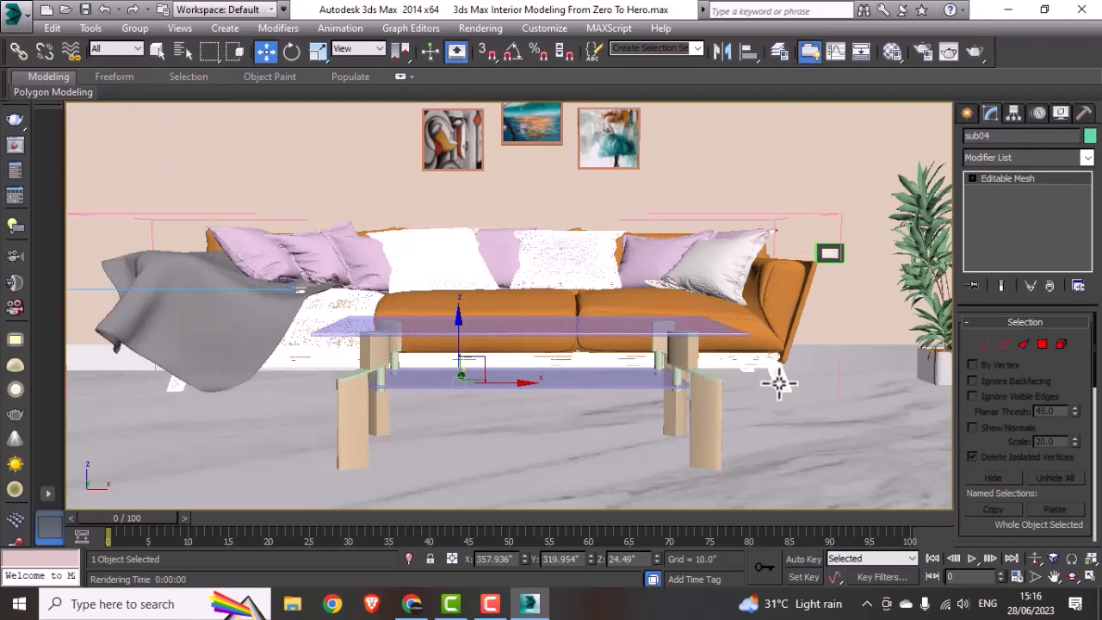
{"action": "left_click", "coordinate": [138, 28]}
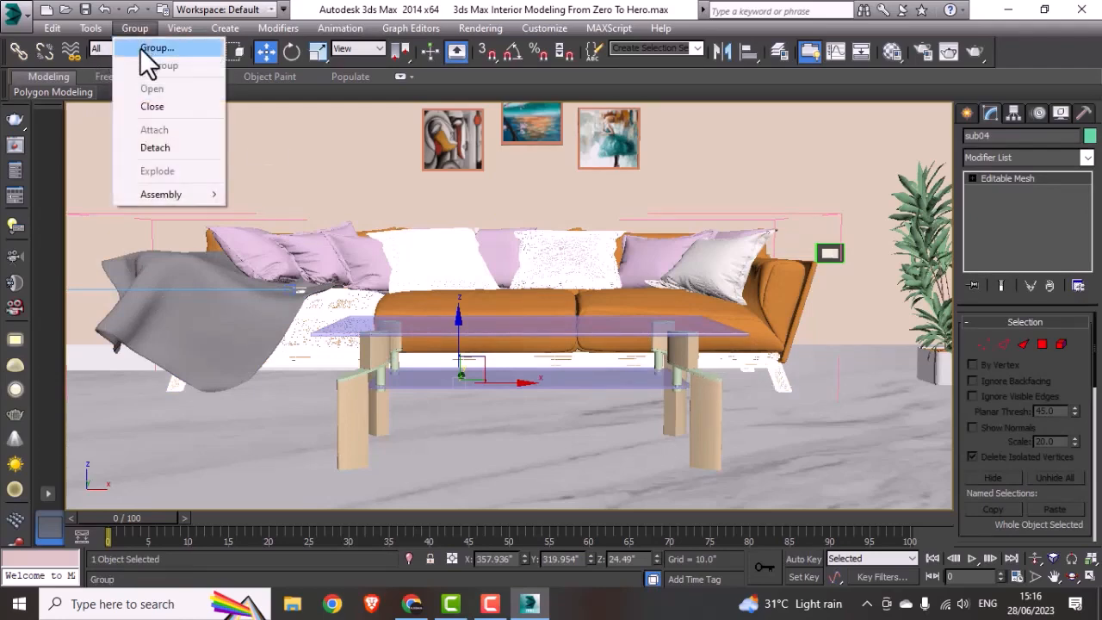
{"action": "left_click", "coordinate": [153, 107]}
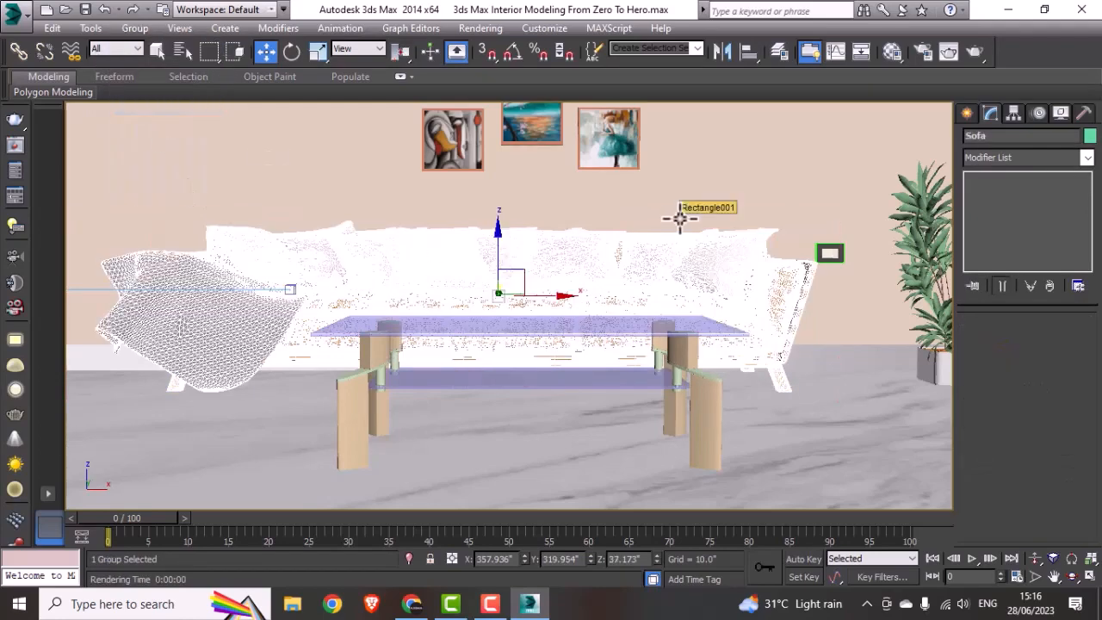
Step: Switch the viewport to the VRayCam002 camera and check the white VRayLightMtl's settings
{"action": "key", "text": "c"}
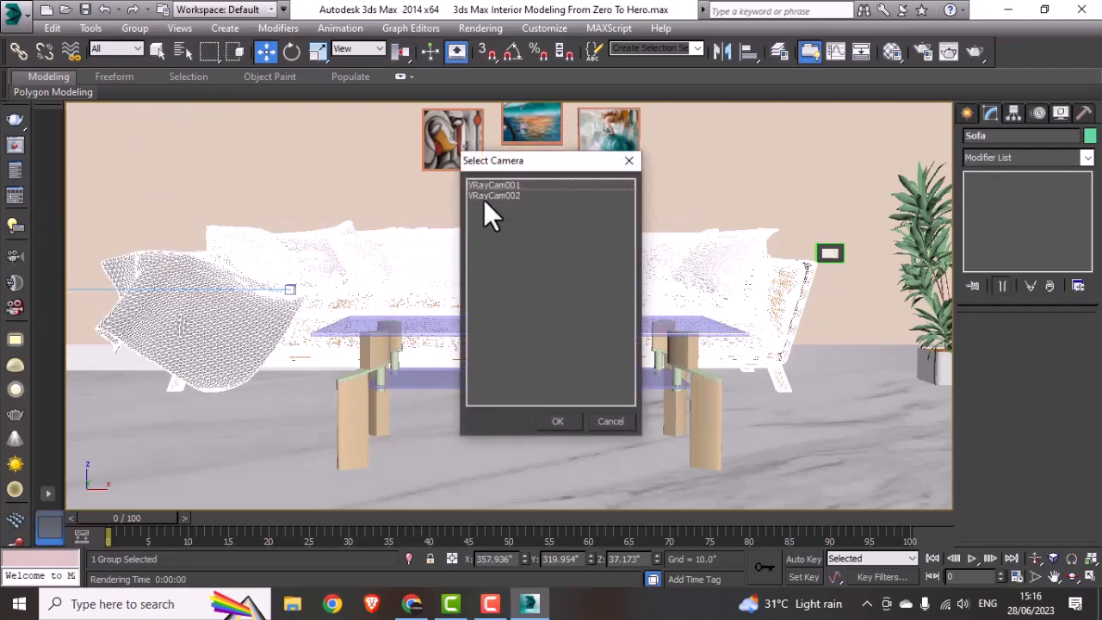
{"action": "left_click", "coordinate": [488, 196]}
{"action": "double_click", "coordinate": [486, 194]}
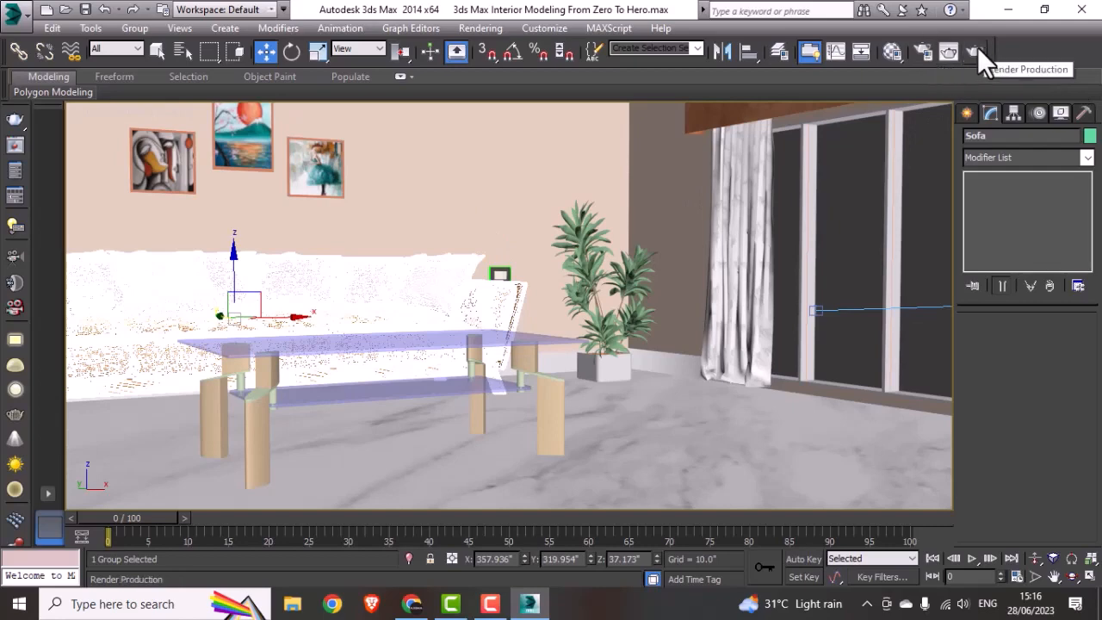
{"action": "left_click", "coordinate": [891, 52]}
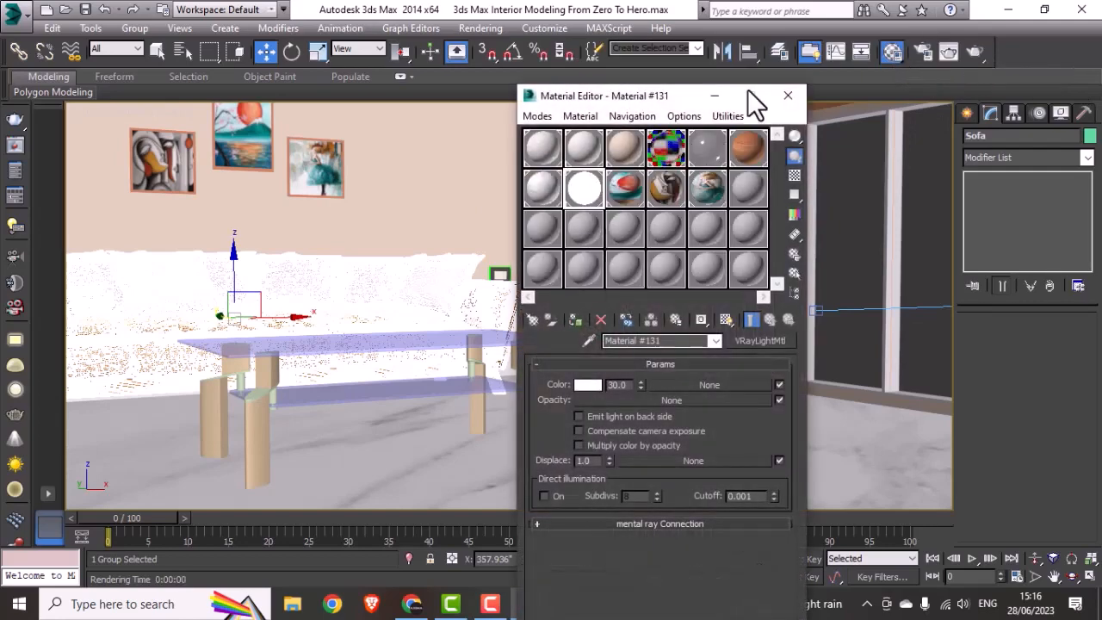
{"action": "left_click", "coordinate": [786, 96]}
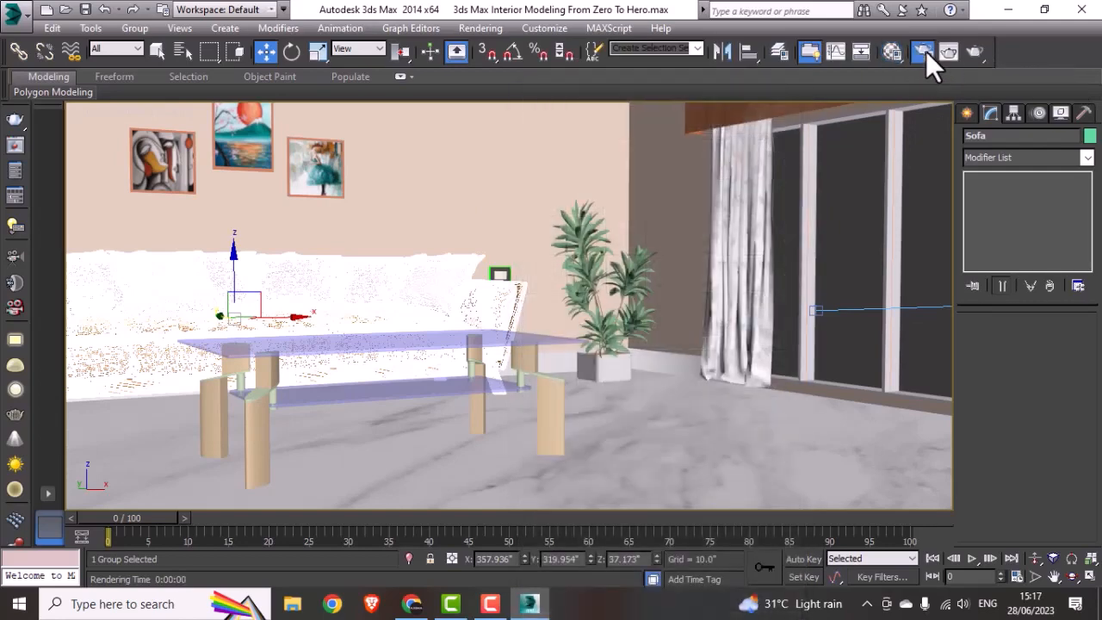
Step: Set the render output size to 1920x1080 and render the VRayCam002 view
{"action": "left_click", "coordinate": [925, 51]}
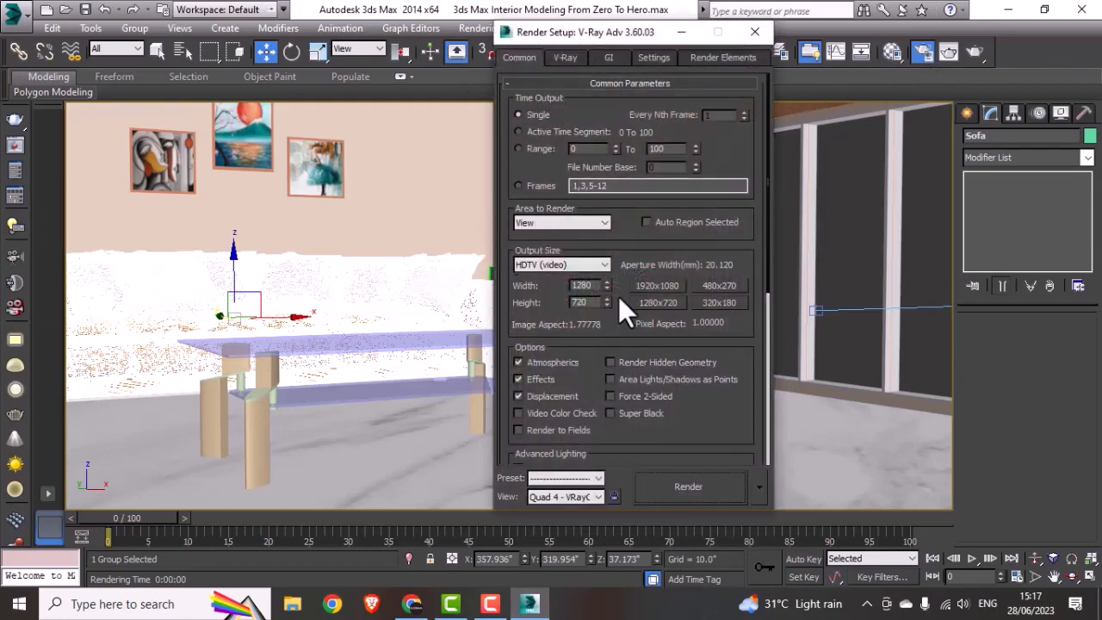
{"action": "left_click", "coordinate": [655, 284]}
{"action": "left_click", "coordinate": [713, 481]}
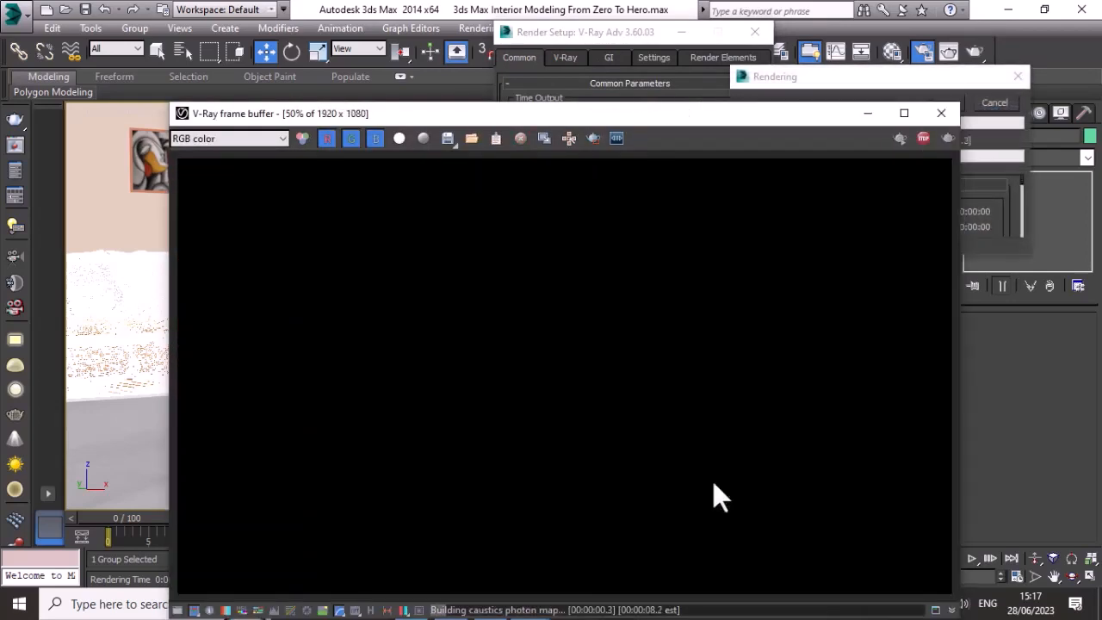
Step: Cancel the running VRayCam002 render, move the frame buffer aside and close the render settings
{"action": "left_click_drag", "start_coordinate": [608, 116], "coordinate": [508, 35]}
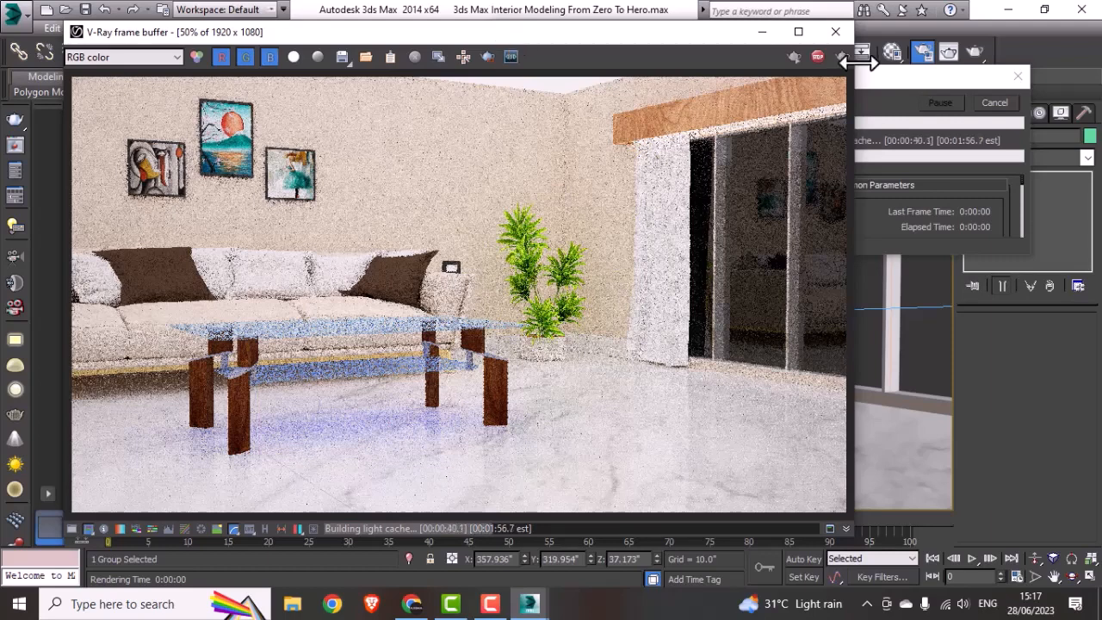
{"action": "left_click", "coordinate": [991, 103]}
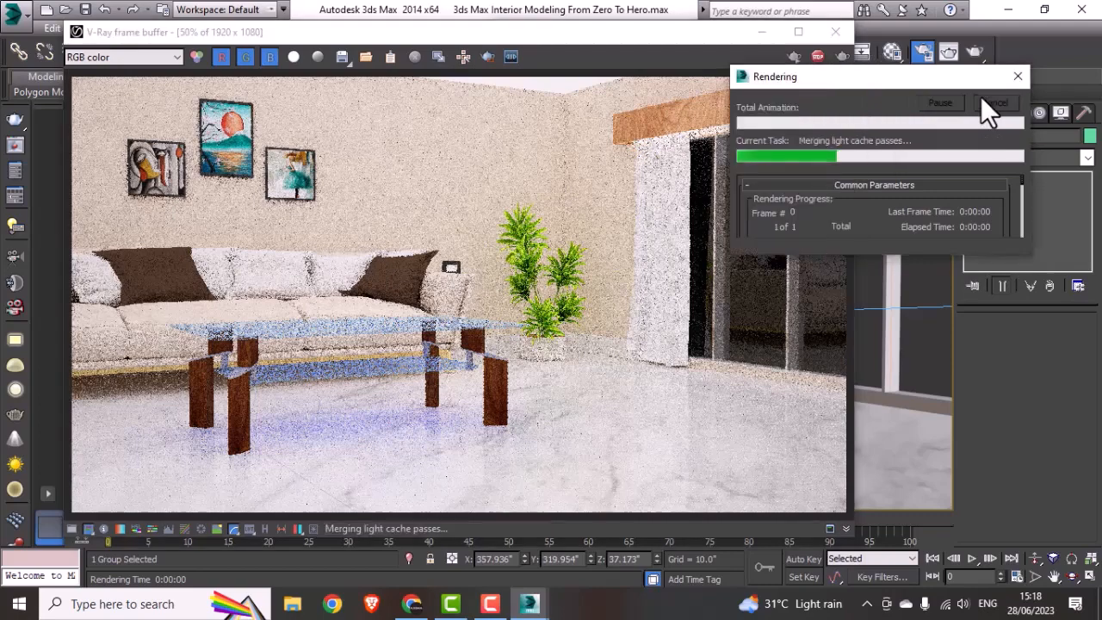
{"action": "left_click_drag", "start_coordinate": [720, 29], "coordinate": [765, 361]}
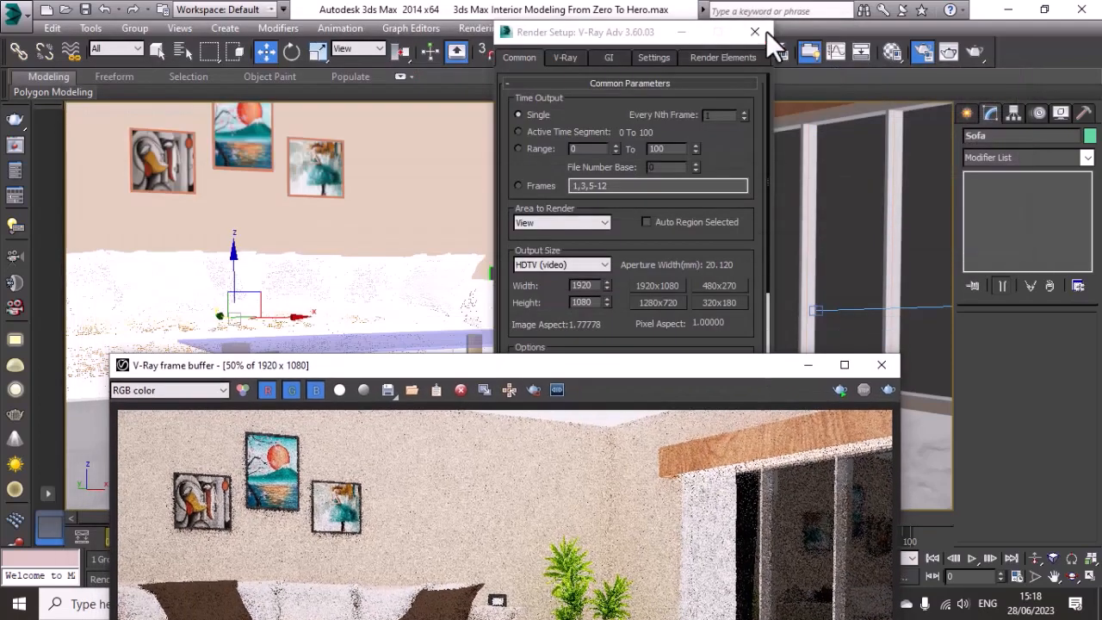
{"action": "left_click", "coordinate": [762, 28]}
Step: Open the Material Editor and select the wooden curtain holder above the window
{"action": "left_click", "coordinate": [891, 54]}
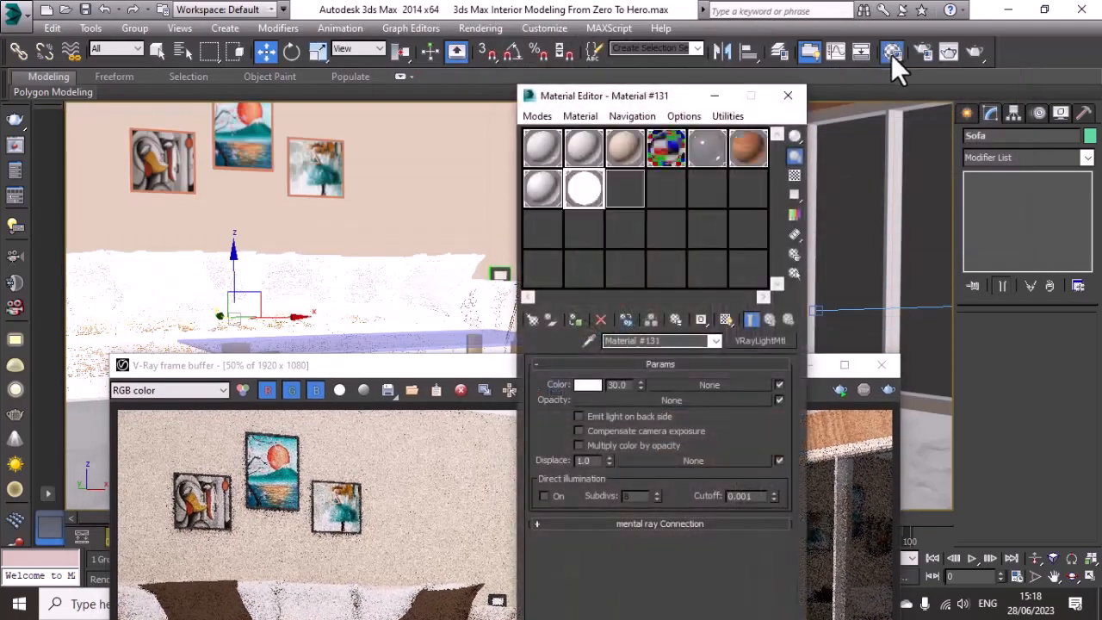
{"action": "left_click_drag", "start_coordinate": [690, 96], "coordinate": [536, 97]}
{"action": "left_click", "coordinate": [710, 121]}
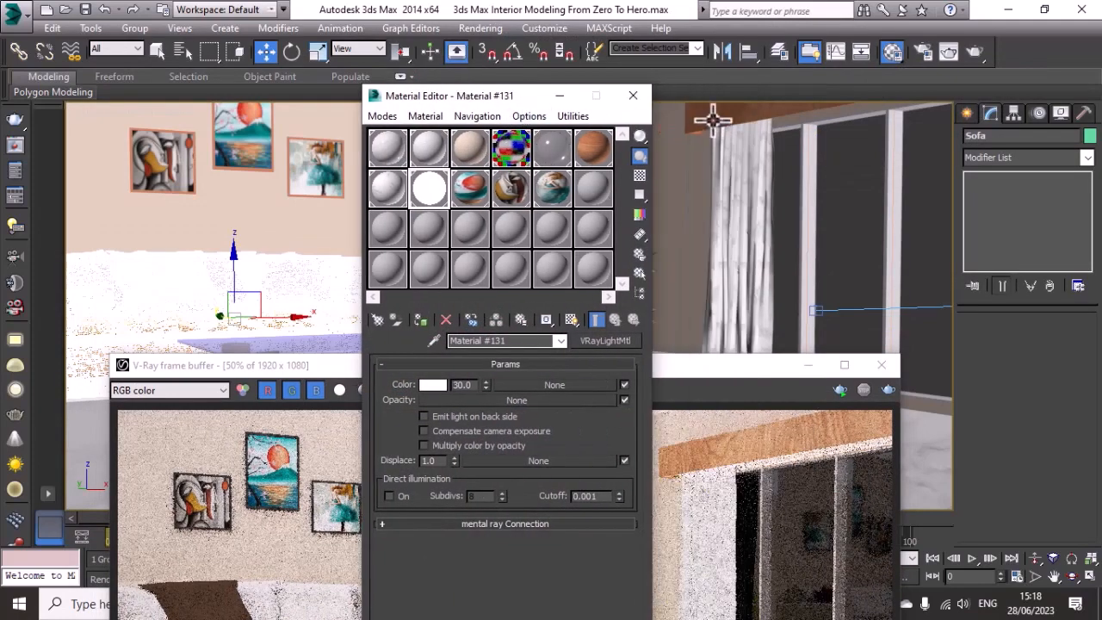
{"action": "left_click", "coordinate": [998, 158]}
{"action": "key", "text": "u"}
{"action": "key", "text": "u"}
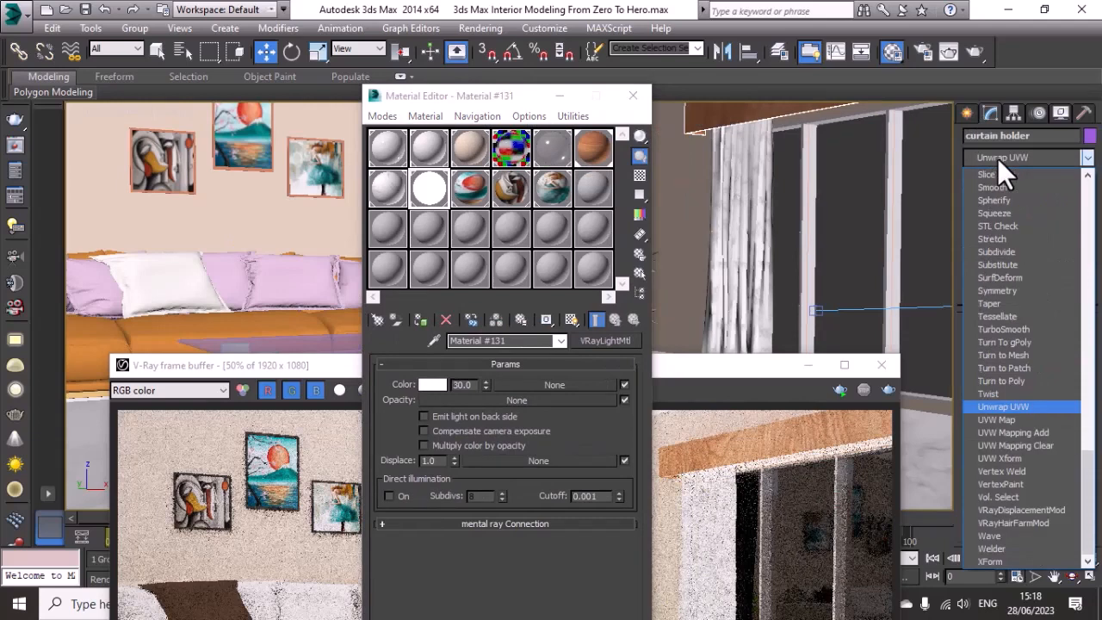
{"action": "left_click", "coordinate": [1018, 408]}
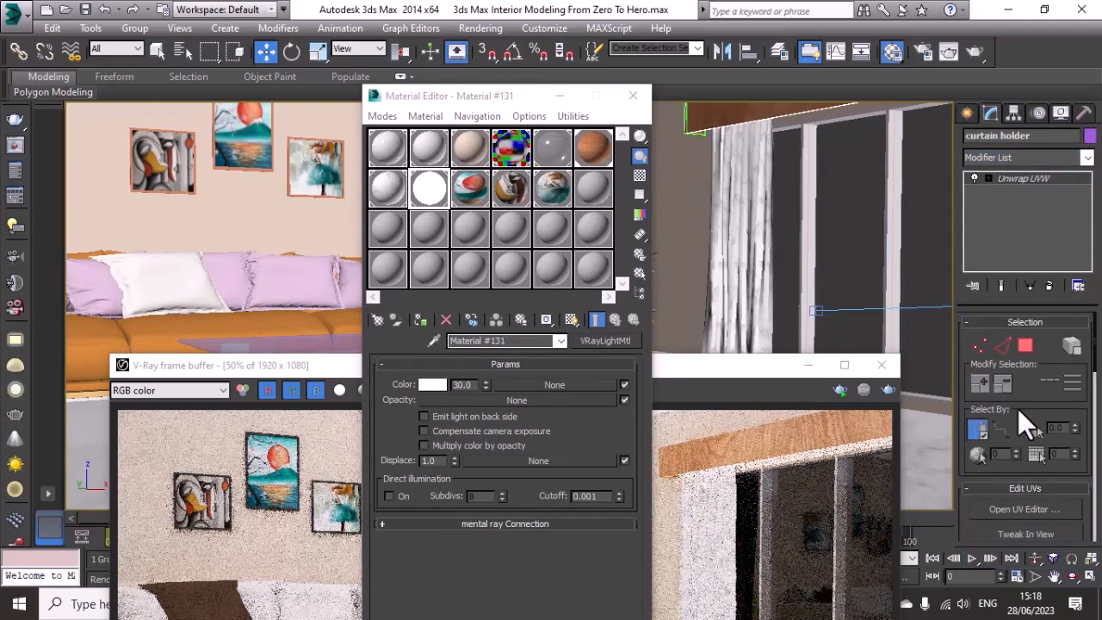
{"action": "key", "text": "ctrl+z"}
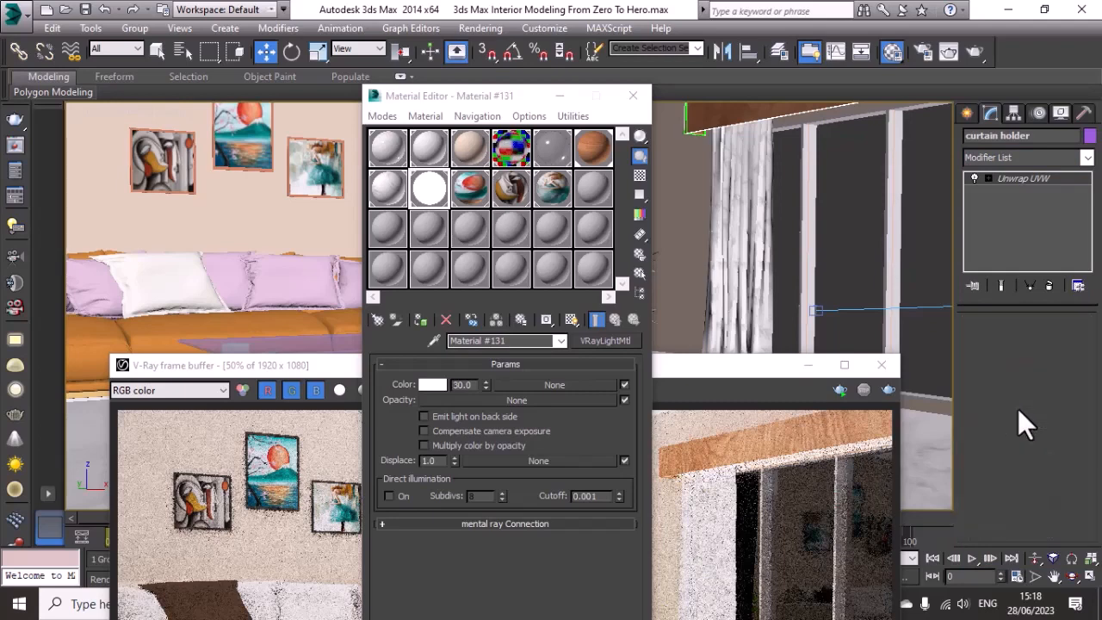
Step: Apply a UVW Map modifier to the curtain holder
{"action": "left_click", "coordinate": [1027, 159]}
{"action": "key", "text": "u"}
{"action": "key", "text": "u"}
{"action": "key", "text": "u"}
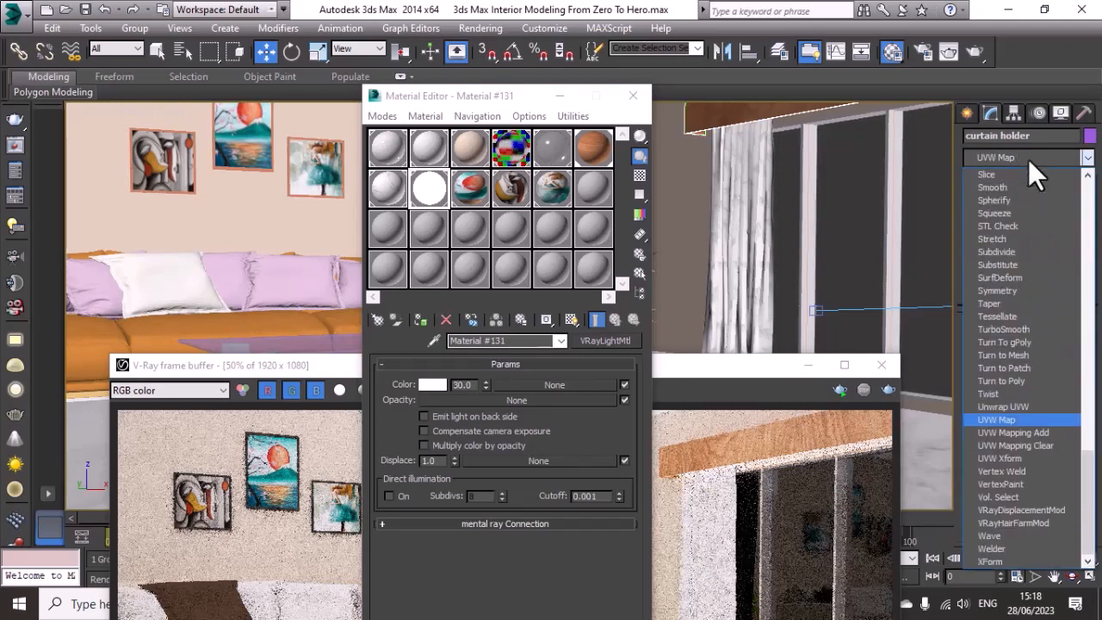
{"action": "left_click", "coordinate": [1025, 420]}
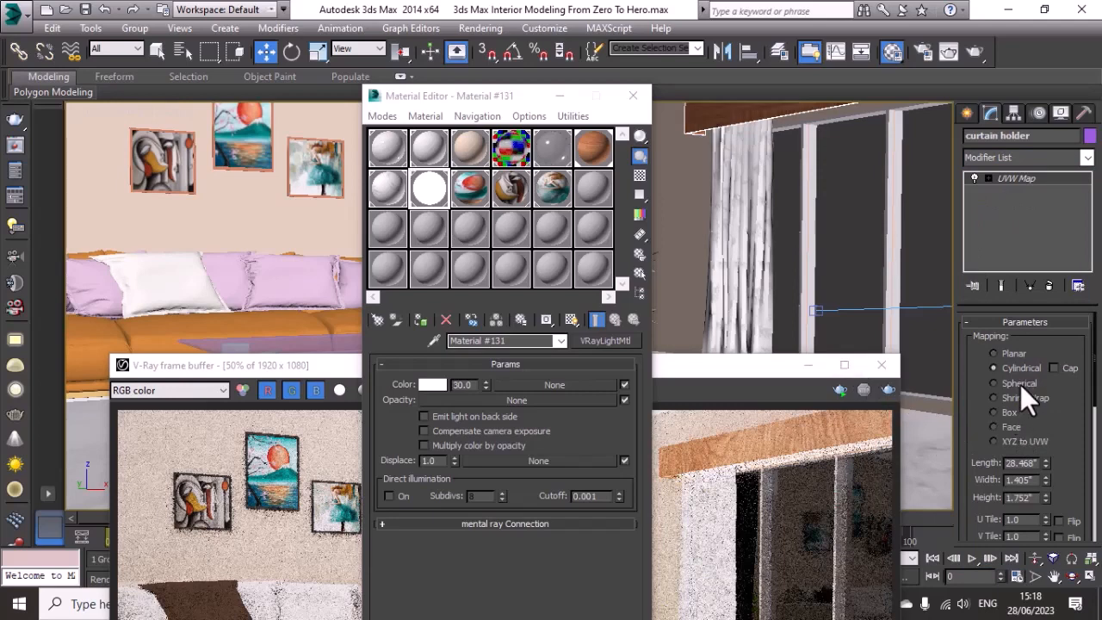
Step: Try Spherical, Shrink Wrap, Face, XYZ to UVW and Planar mapping on the curtain holder, settling on Cylindrical with Cap
{"action": "left_click", "coordinate": [1019, 383]}
{"action": "left_click", "coordinate": [1015, 398]}
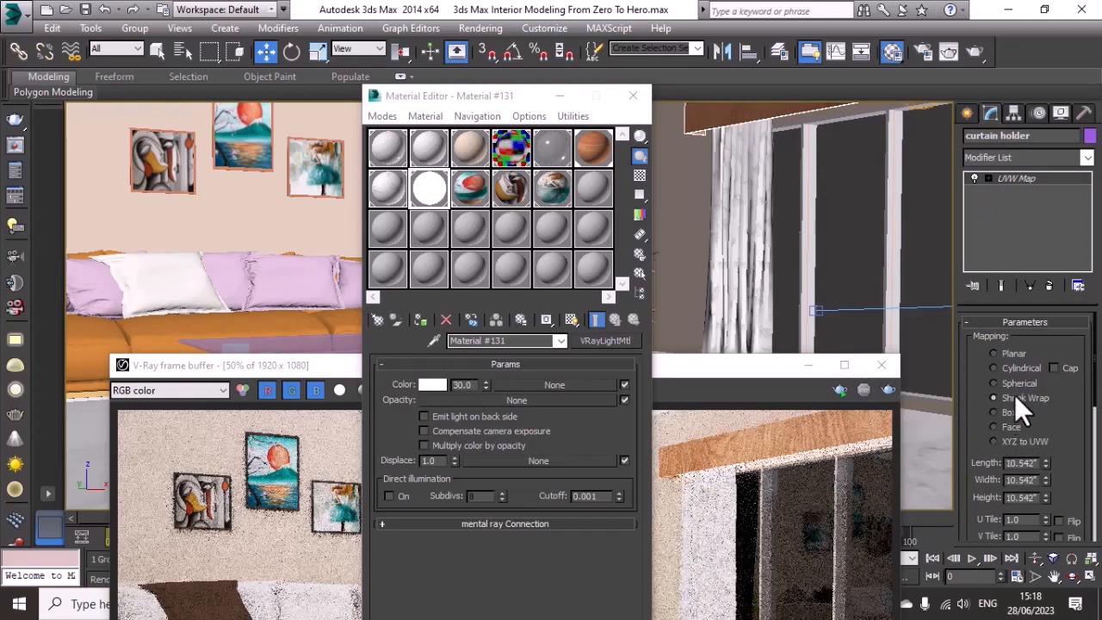
{"action": "left_click", "coordinate": [1011, 426]}
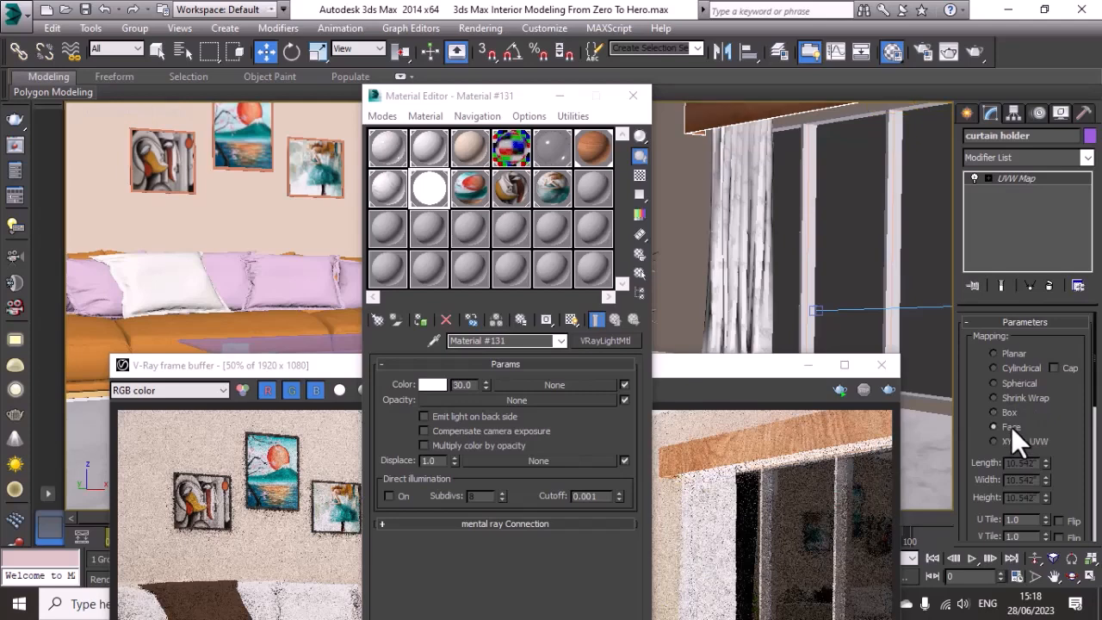
{"action": "left_click", "coordinate": [1011, 437]}
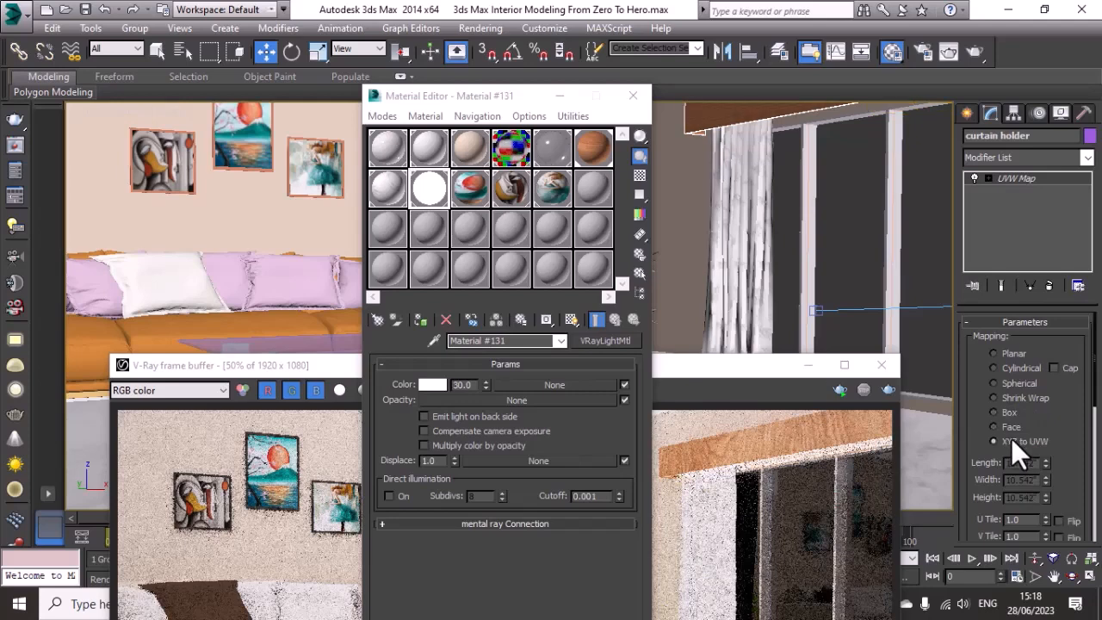
{"action": "left_click", "coordinate": [1009, 356]}
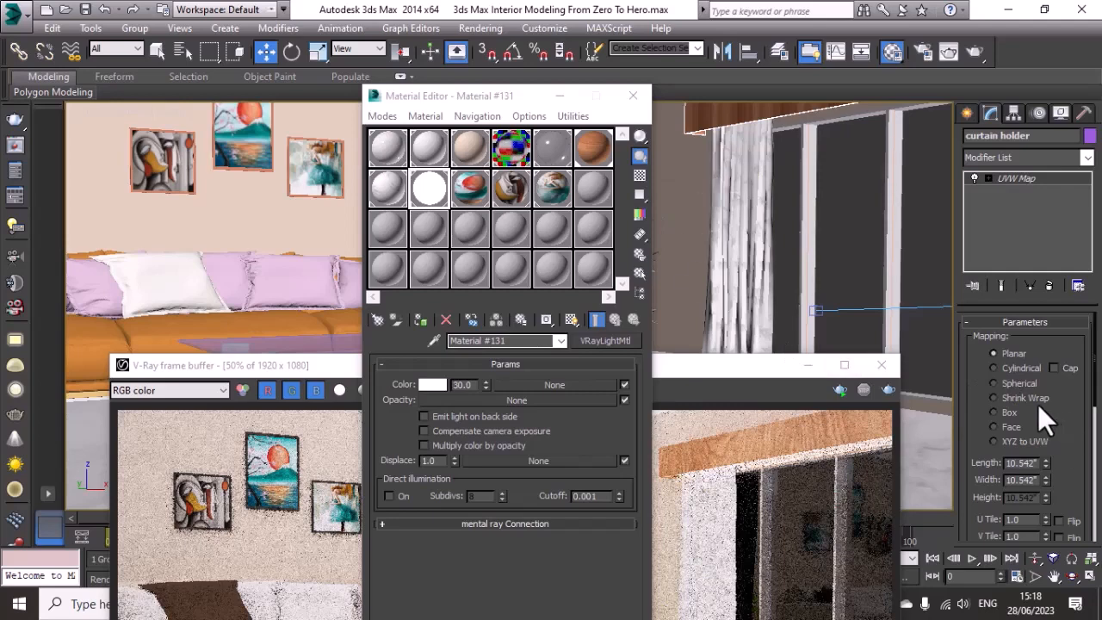
{"action": "left_click", "coordinate": [1040, 369]}
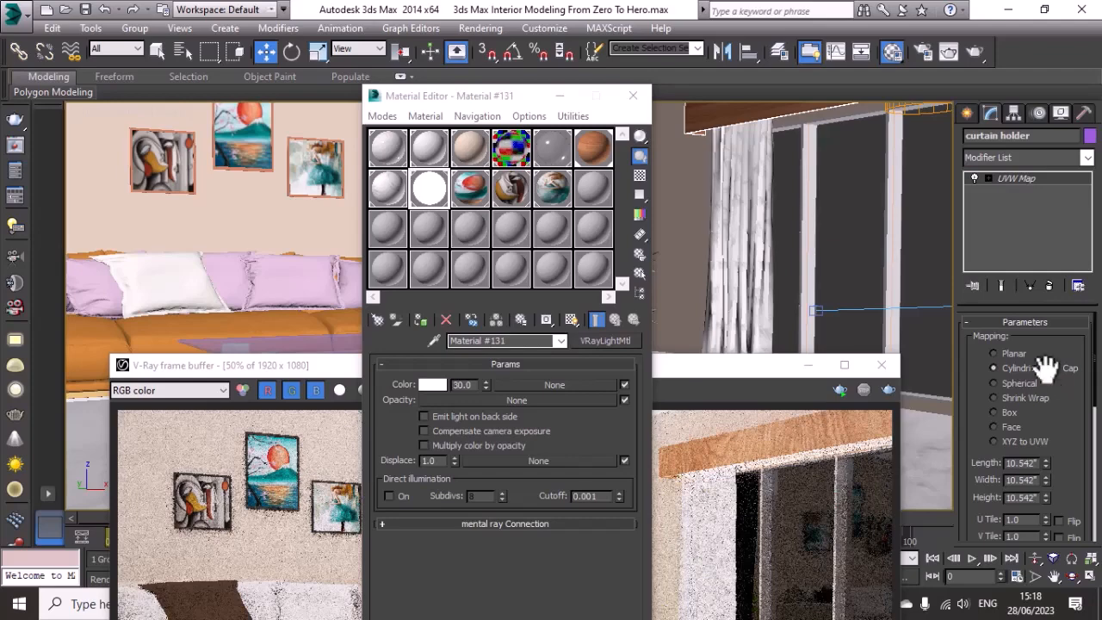
Step: Close the Material Editor and bring the V-Ray frame buffer back into view
{"action": "left_click", "coordinate": [806, 366]}
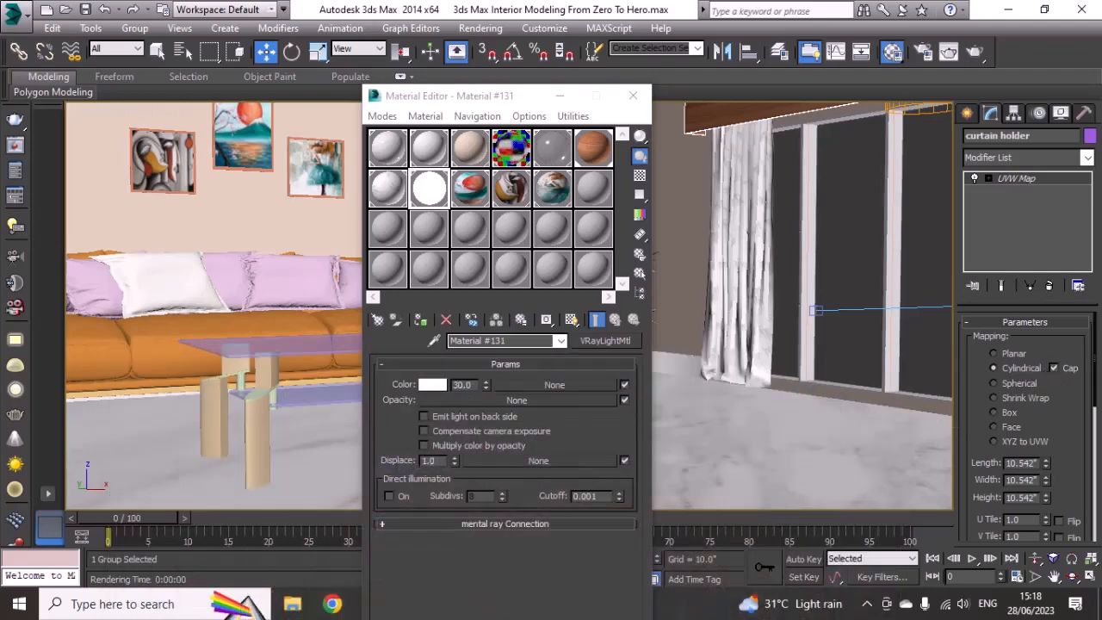
{"action": "left_click", "coordinate": [632, 95]}
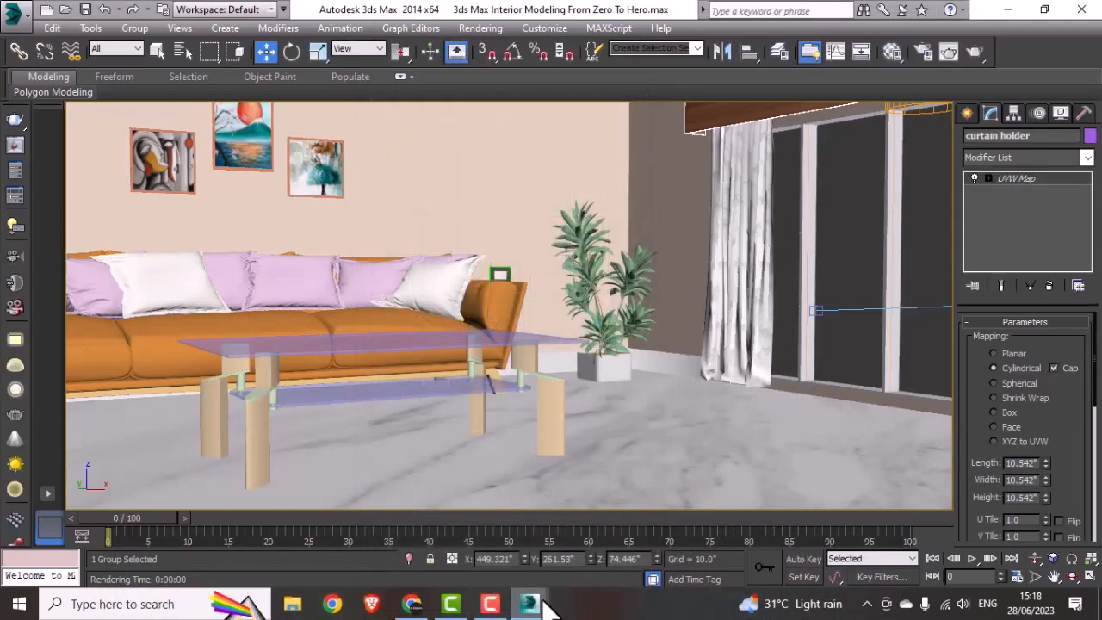
{"action": "mouse_move", "coordinate": [529, 603]}
{"action": "left_click", "coordinate": [616, 542]}
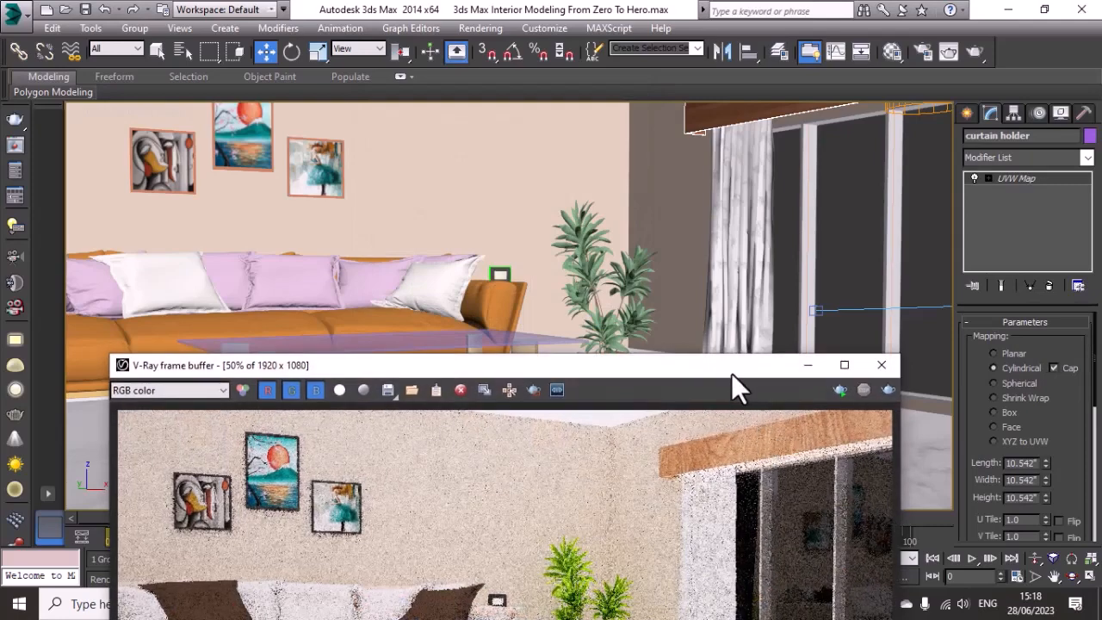
Step: Test-render only a region around the curtain holder in the V-Ray frame buffer, then stop the render
{"action": "left_click_drag", "start_coordinate": [731, 373], "coordinate": [692, 166]}
{"action": "left_click", "coordinate": [495, 182]}
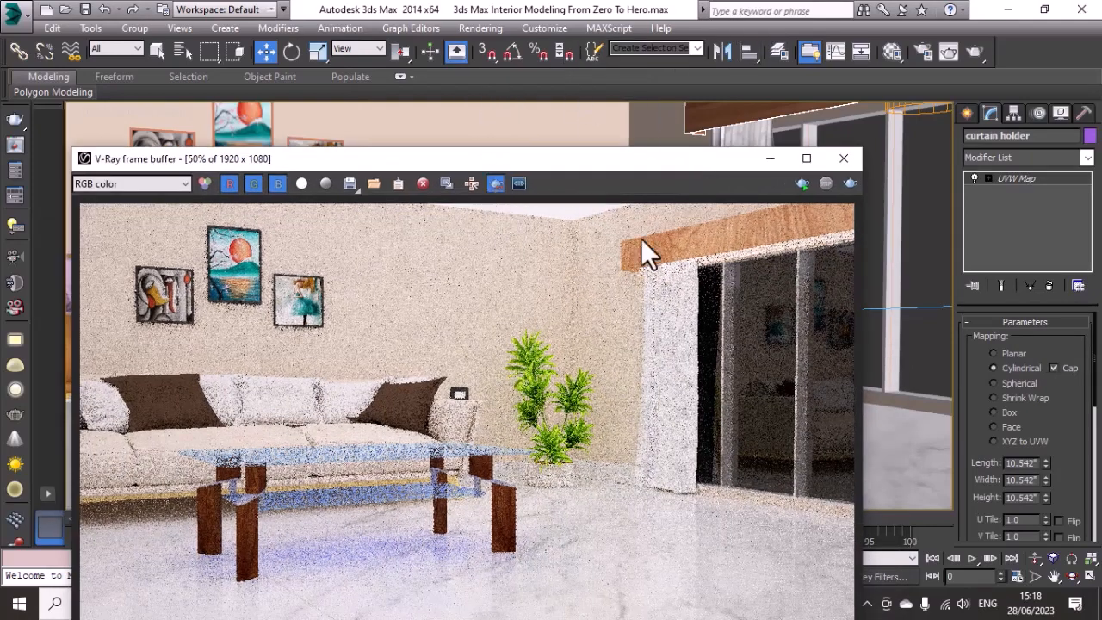
{"action": "left_click_drag", "start_coordinate": [608, 205], "coordinate": [836, 293]}
{"action": "left_click", "coordinate": [854, 183]}
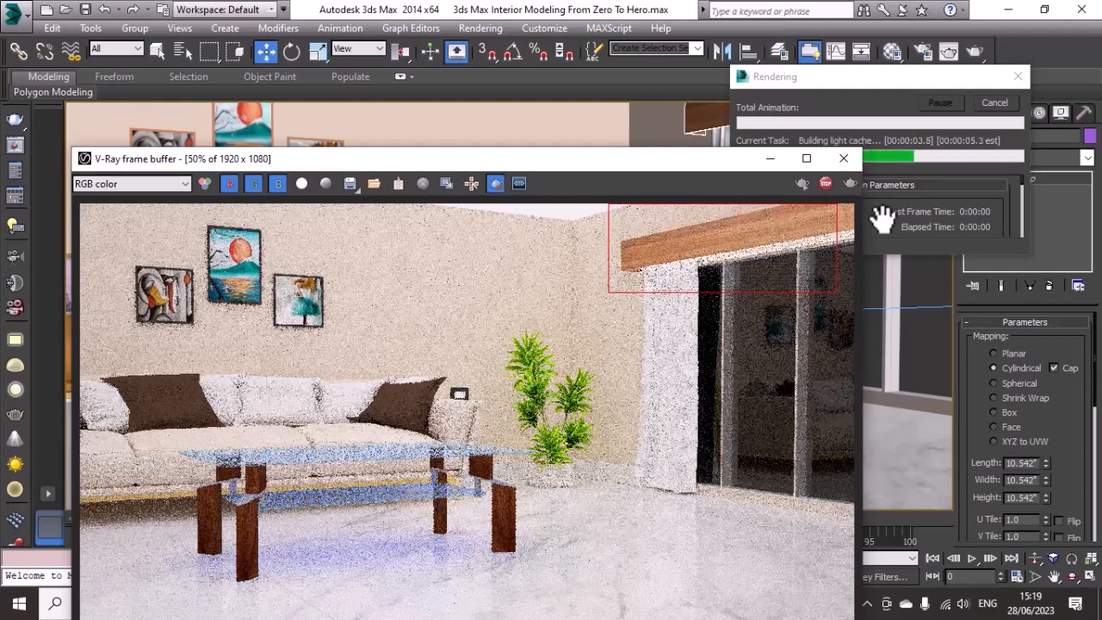
{"action": "left_click", "coordinate": [988, 102]}
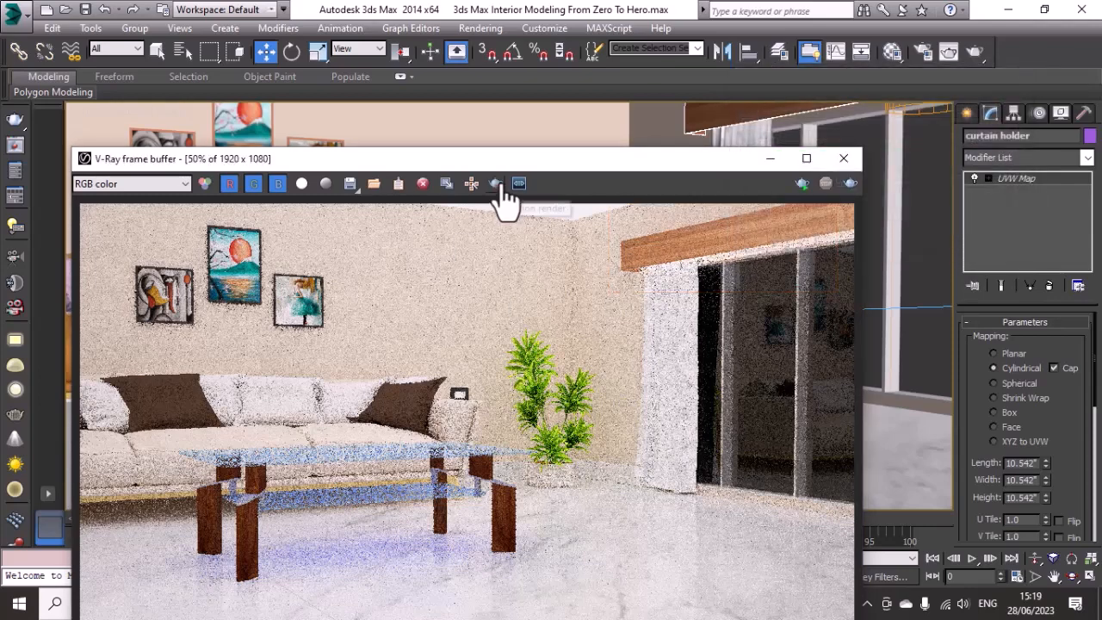
Step: Turn off region rendering and start rendering the full VRayCam002 view again
{"action": "left_click_drag", "start_coordinate": [522, 163], "coordinate": [586, 52]}
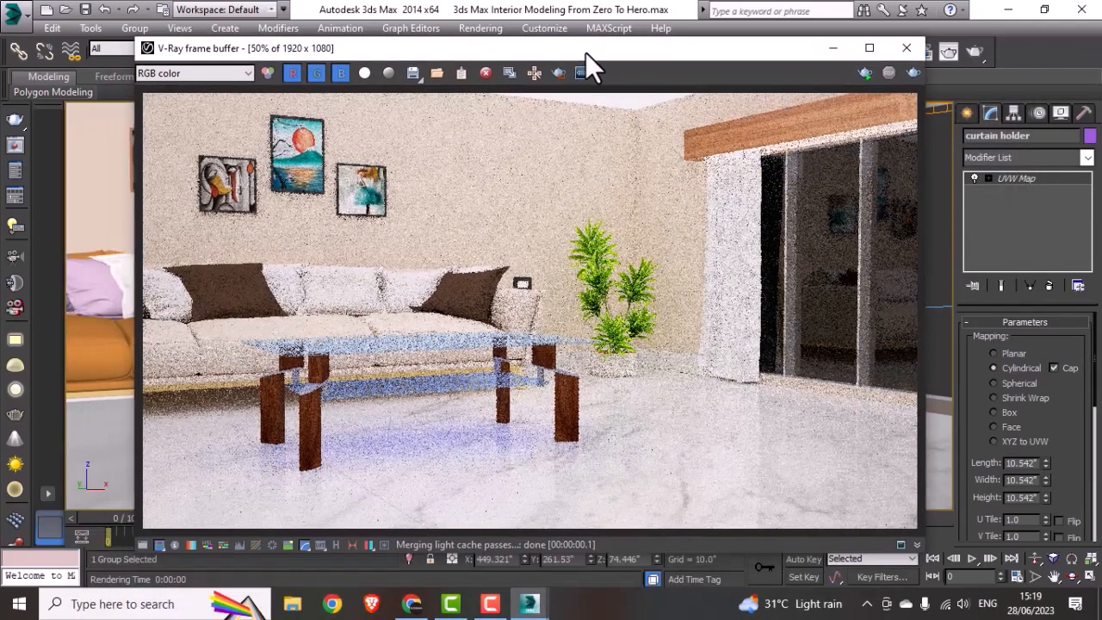
{"action": "left_click", "coordinate": [914, 73]}
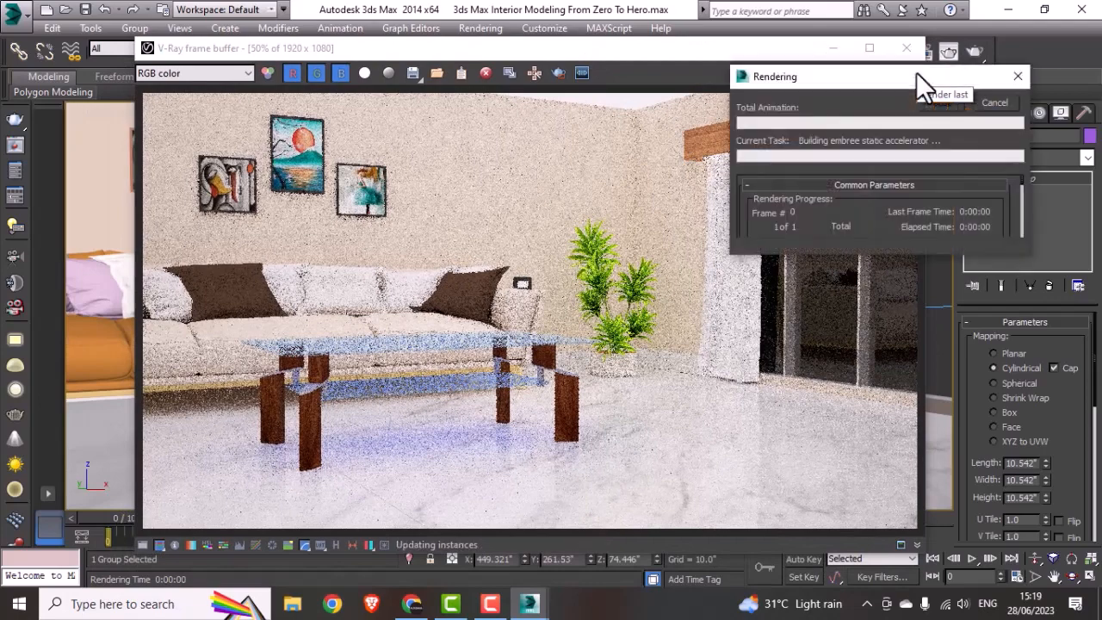